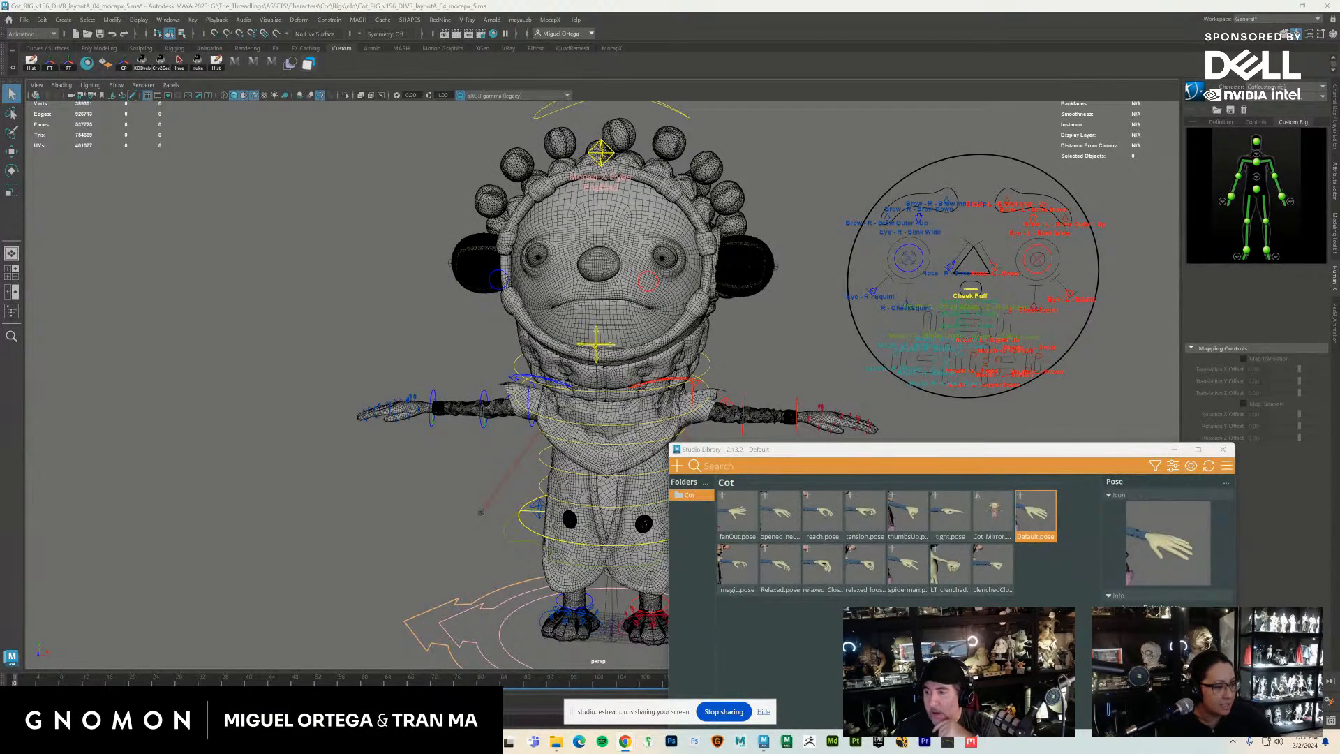
Move the Studio Library window out of the character viewport and dismiss the screen-sharing notice
{"action": "left_click_drag", "start_coordinate": [1078, 453], "coordinate": [1339, 382]}
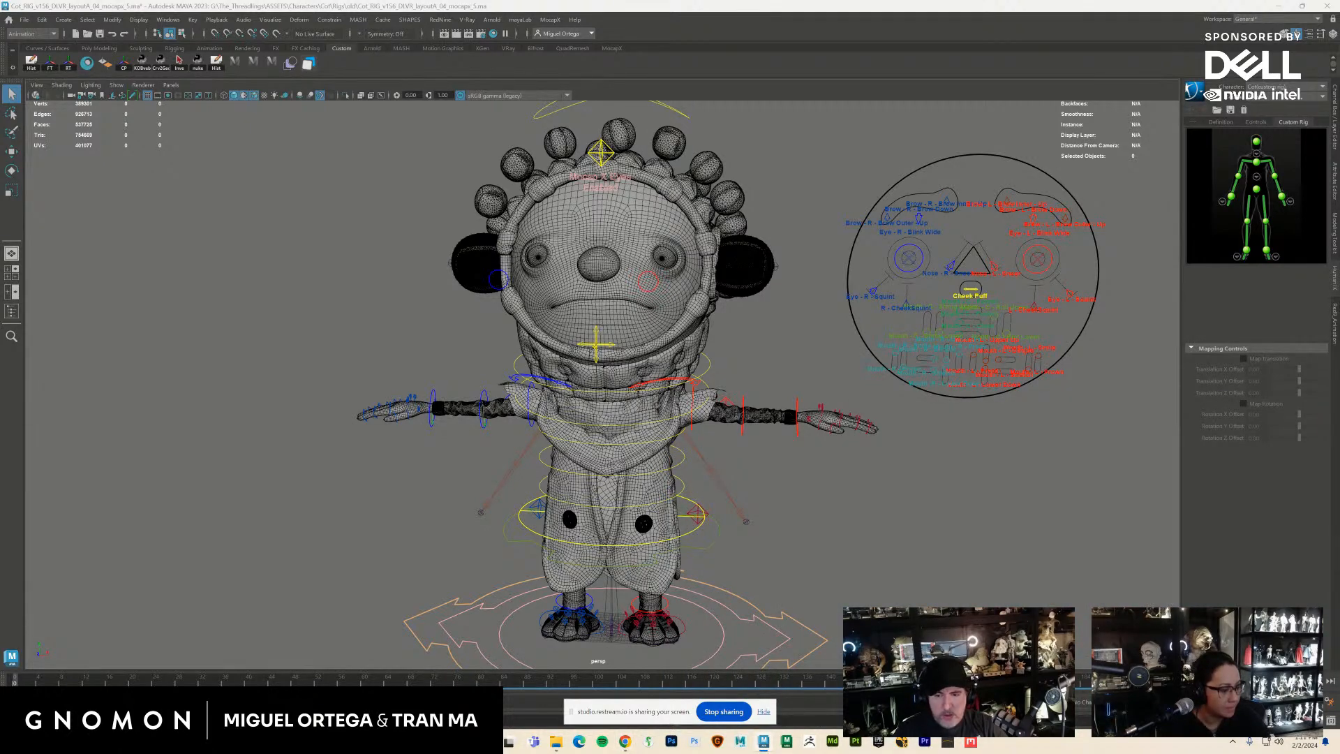
{"action": "left_click", "coordinate": [768, 712]}
{"action": "scroll", "coordinate": [957, 480], "scroll_direction": "down", "scroll_amount": 1}
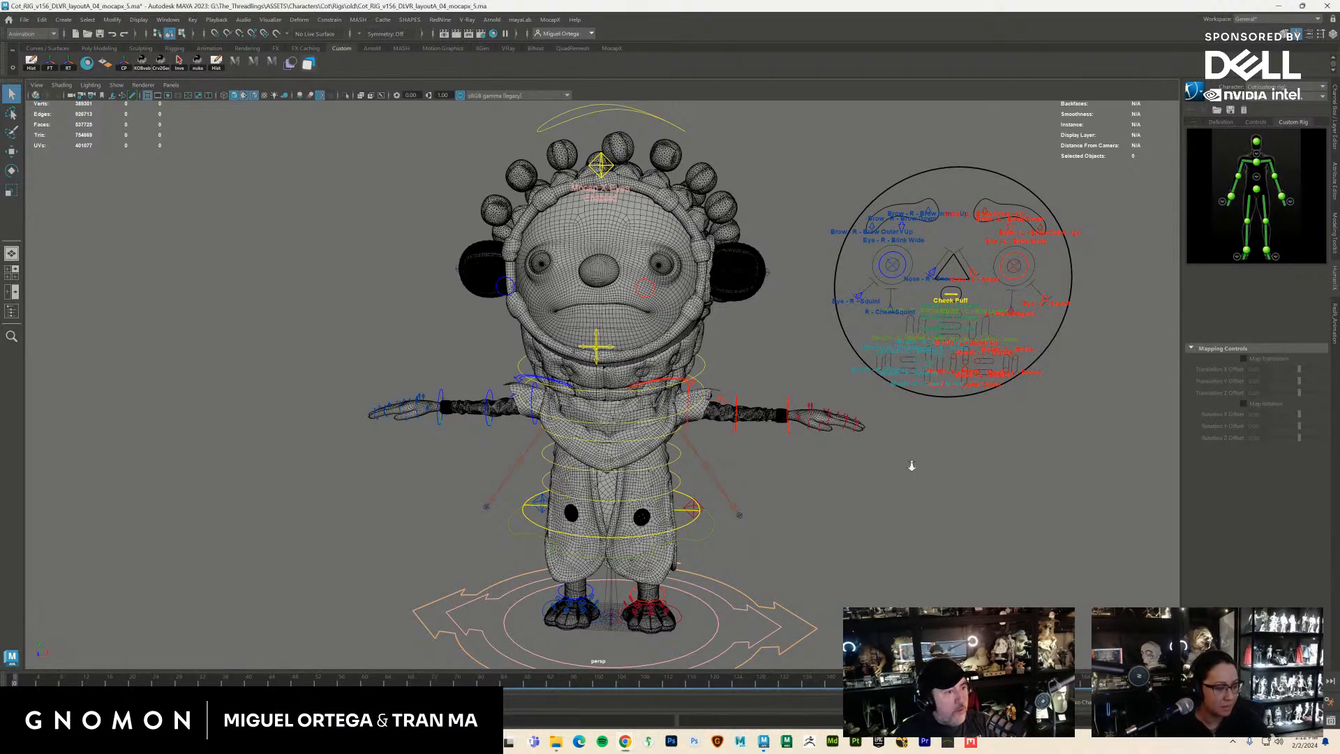
{"action": "left_click_drag", "start_coordinate": [913, 463], "coordinate": [835, 508], "text": "alt"}
{"action": "scroll", "coordinate": [754, 449], "scroll_direction": "up", "scroll_amount": 1}
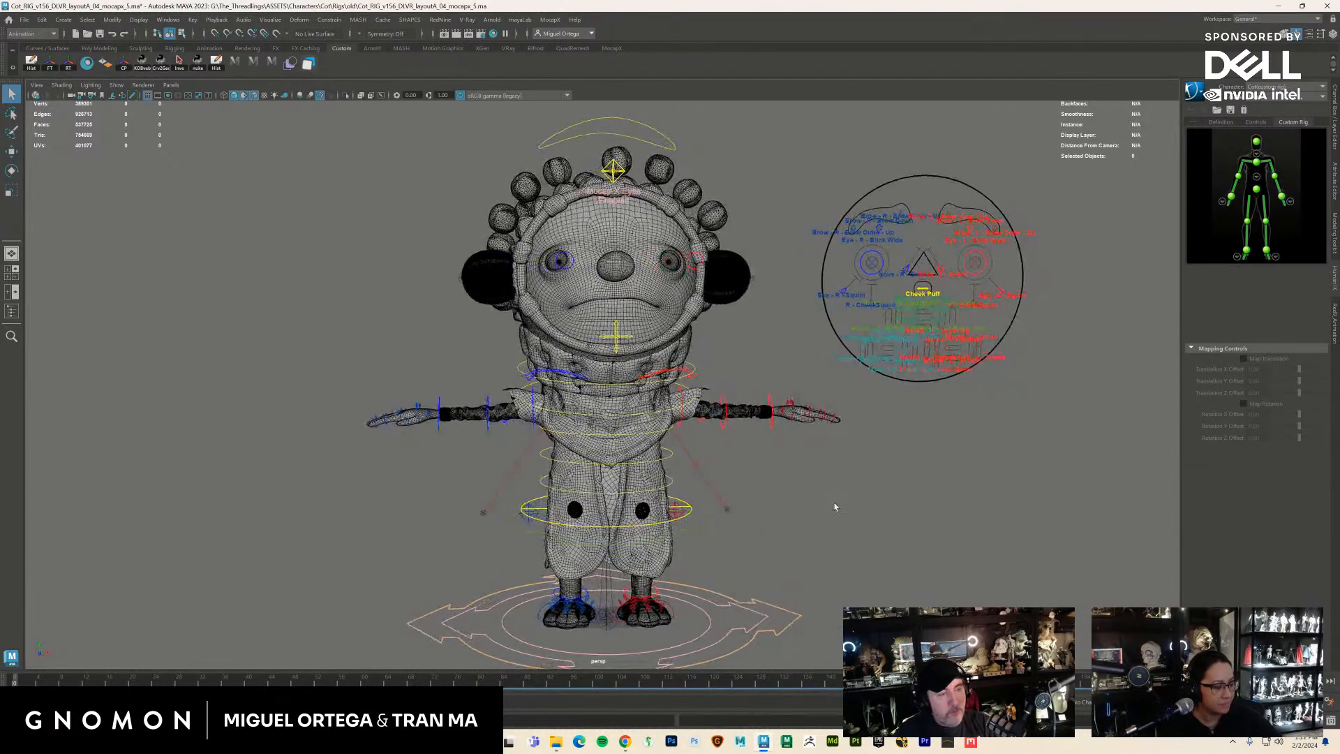
{"action": "middle_click_drag", "start_coordinate": [860, 459], "coordinate": [851, 476], "text": "alt"}
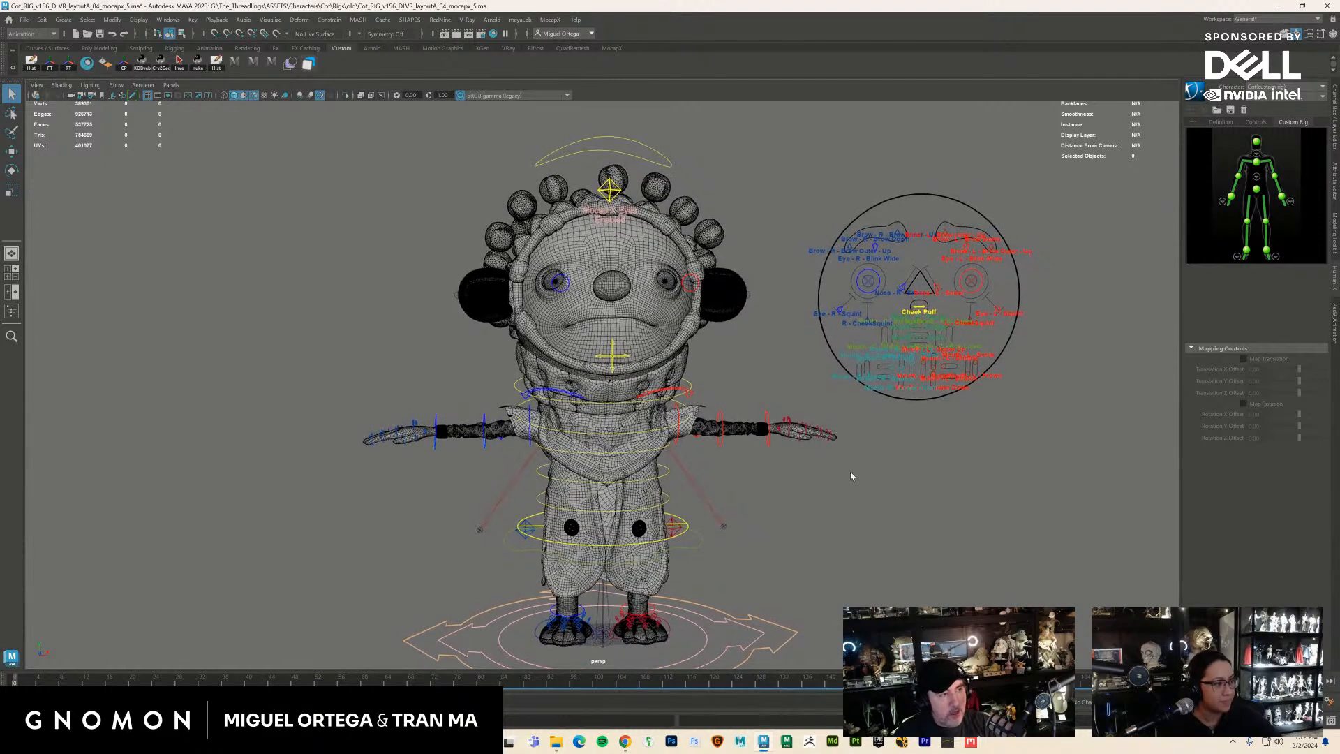
{"action": "mouse_move", "coordinate": [846, 495]}
{"action": "left_mouse_down", "text": "alt"}
{"action": "mouse_move", "coordinate": [873, 496]}
{"action": "mouse_move", "coordinate": [848, 496]}
{"action": "left_mouse_up", "text": "alt"}
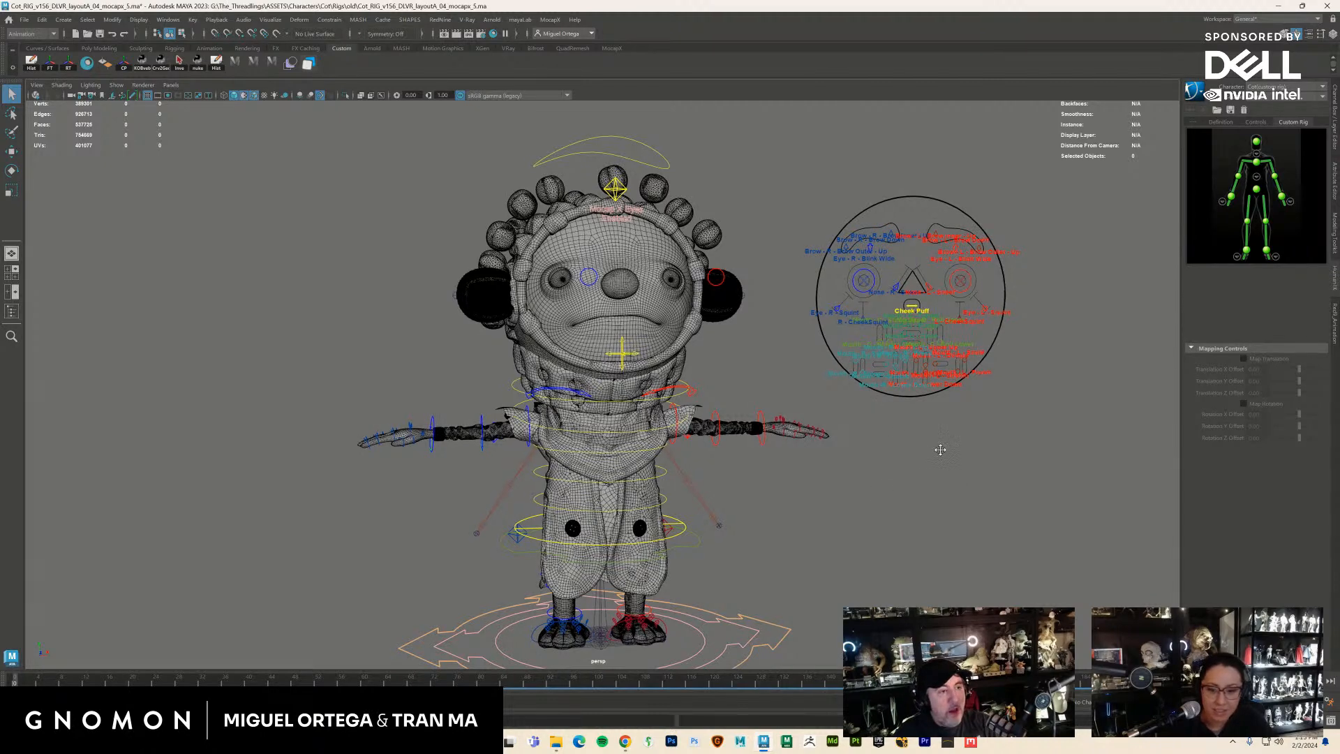
Test the right eye squint control on the facial control board by moving it along its path and back
{"action": "middle_click_drag", "start_coordinate": [945, 448], "coordinate": [922, 448], "text": "alt"}
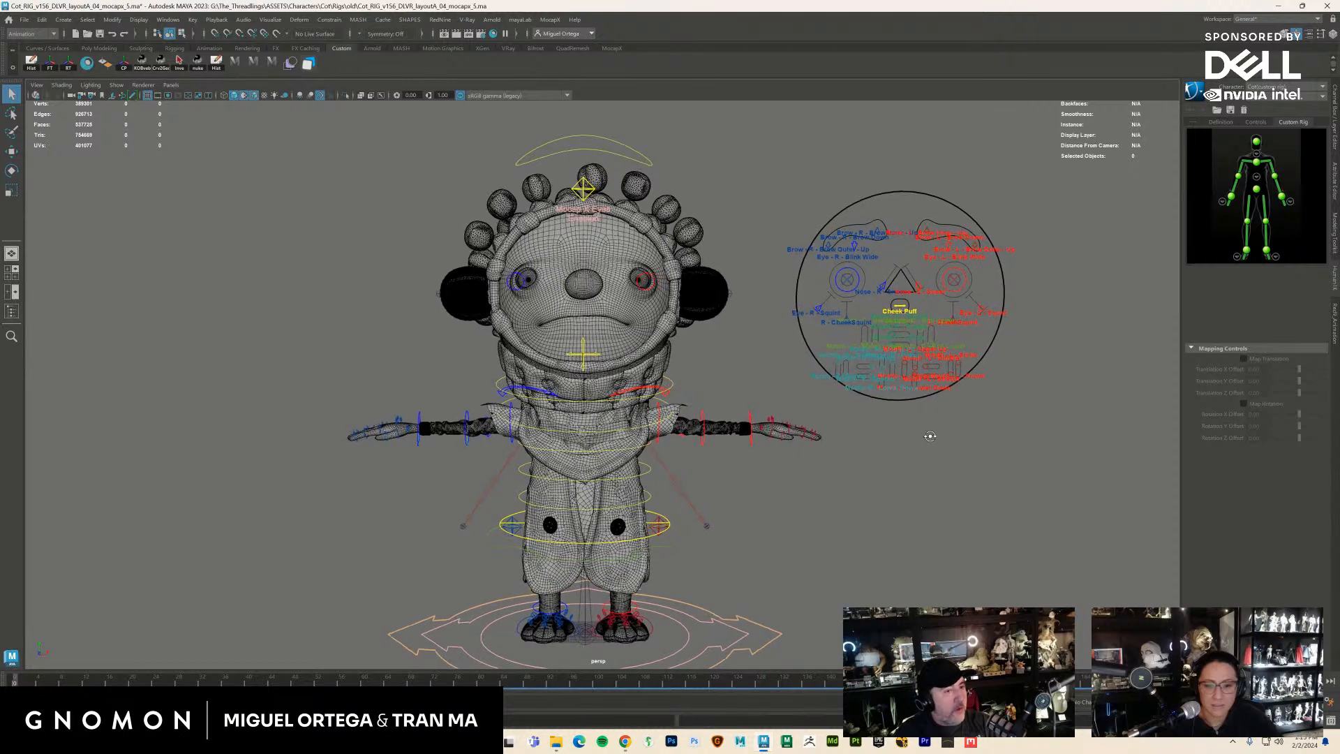
{"action": "scroll", "coordinate": [940, 288], "scroll_direction": "up", "scroll_amount": 2}
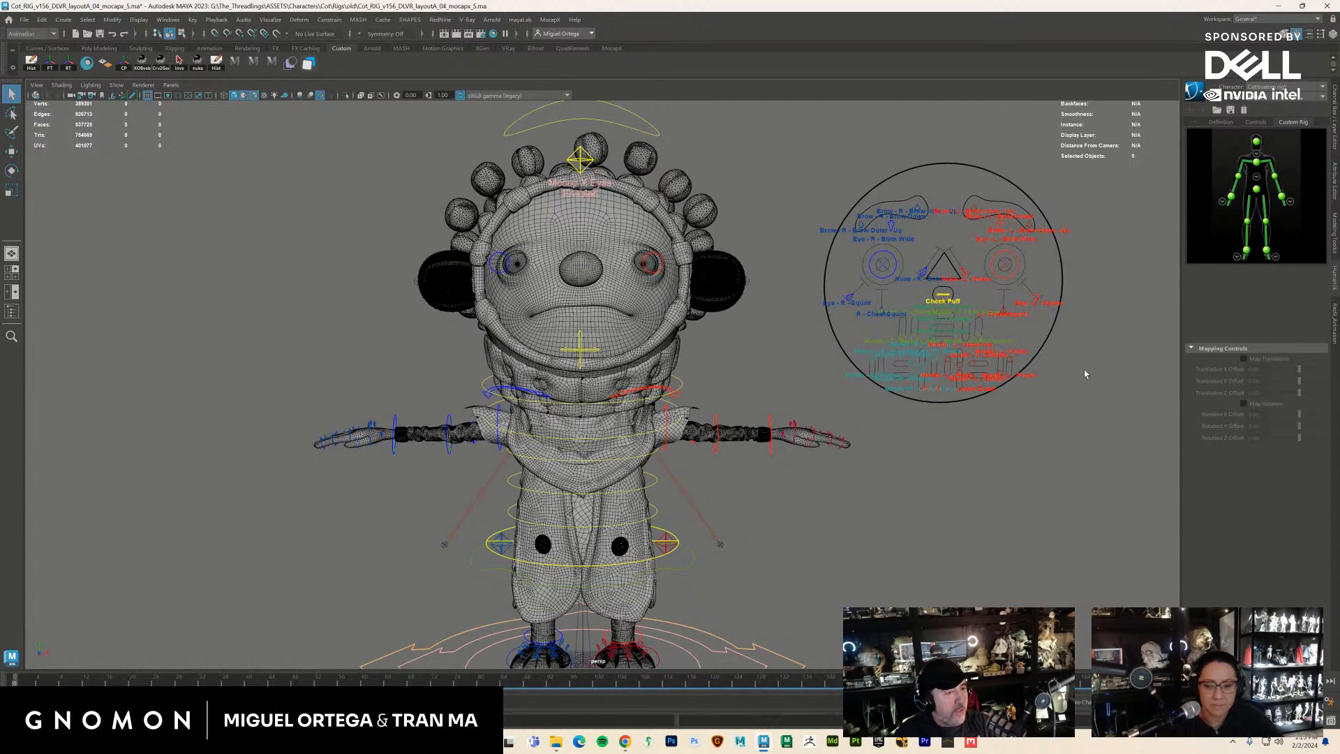
{"action": "scroll", "coordinate": [1085, 370], "scroll_direction": "up", "scroll_amount": 3}
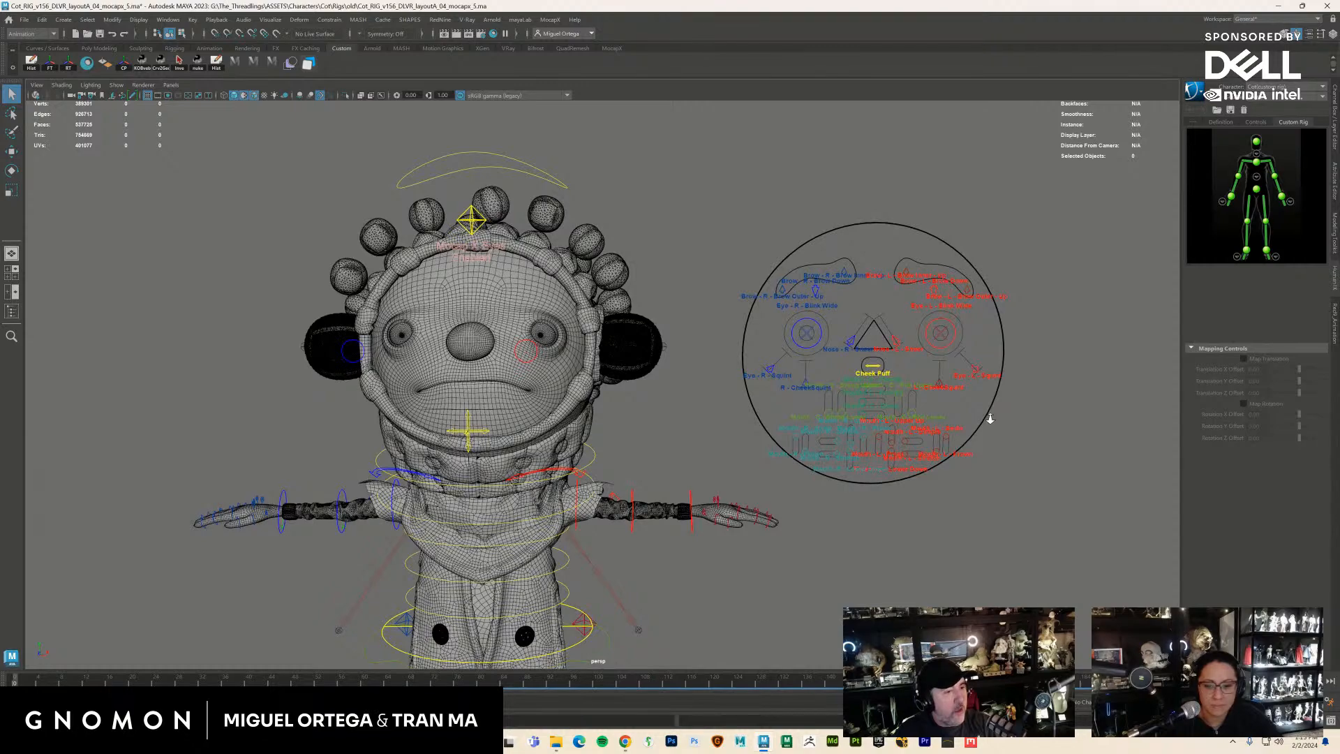
{"action": "scroll", "coordinate": [990, 418], "scroll_direction": "up", "scroll_amount": 4}
{"action": "left_click", "coordinate": [849, 370]}
{"action": "key", "text": "w"}
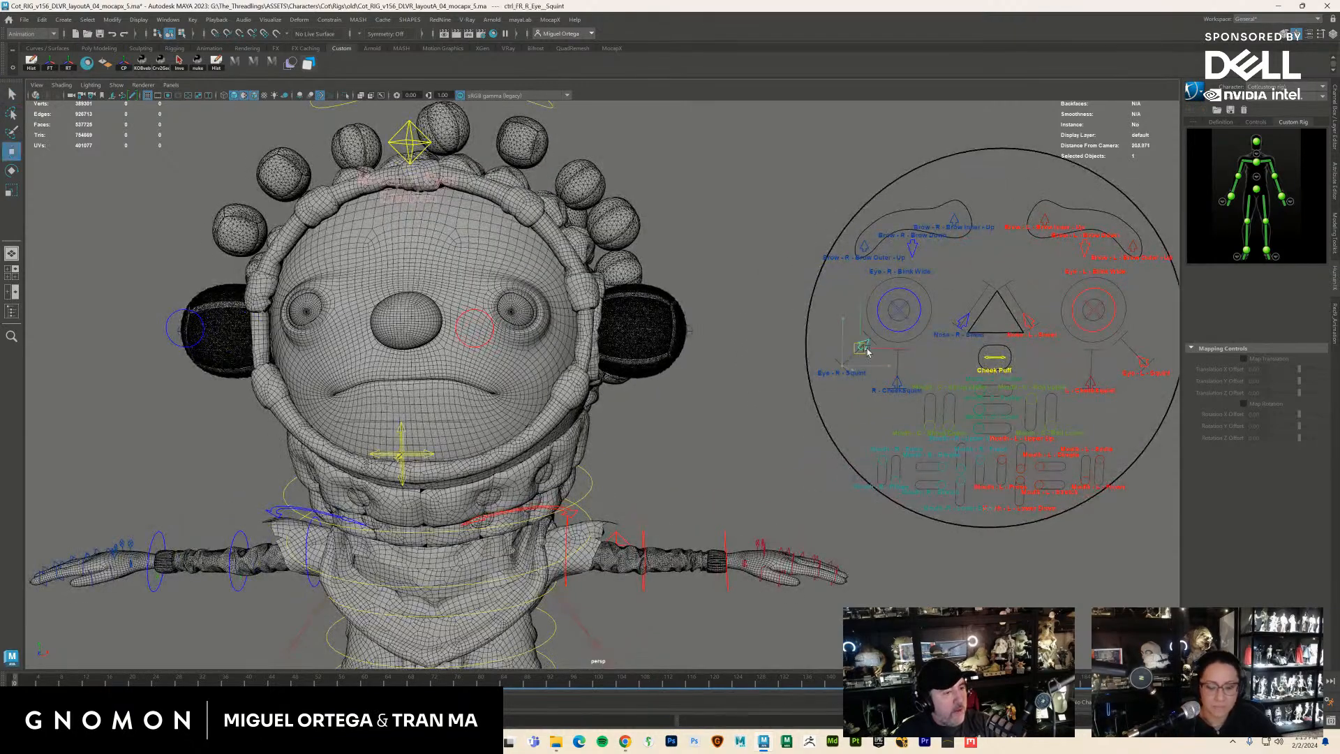
{"action": "left_click_drag", "start_coordinate": [868, 352], "coordinate": [829, 377]}
{"action": "scroll", "coordinate": [1014, 455], "scroll_direction": "down", "scroll_amount": 5}
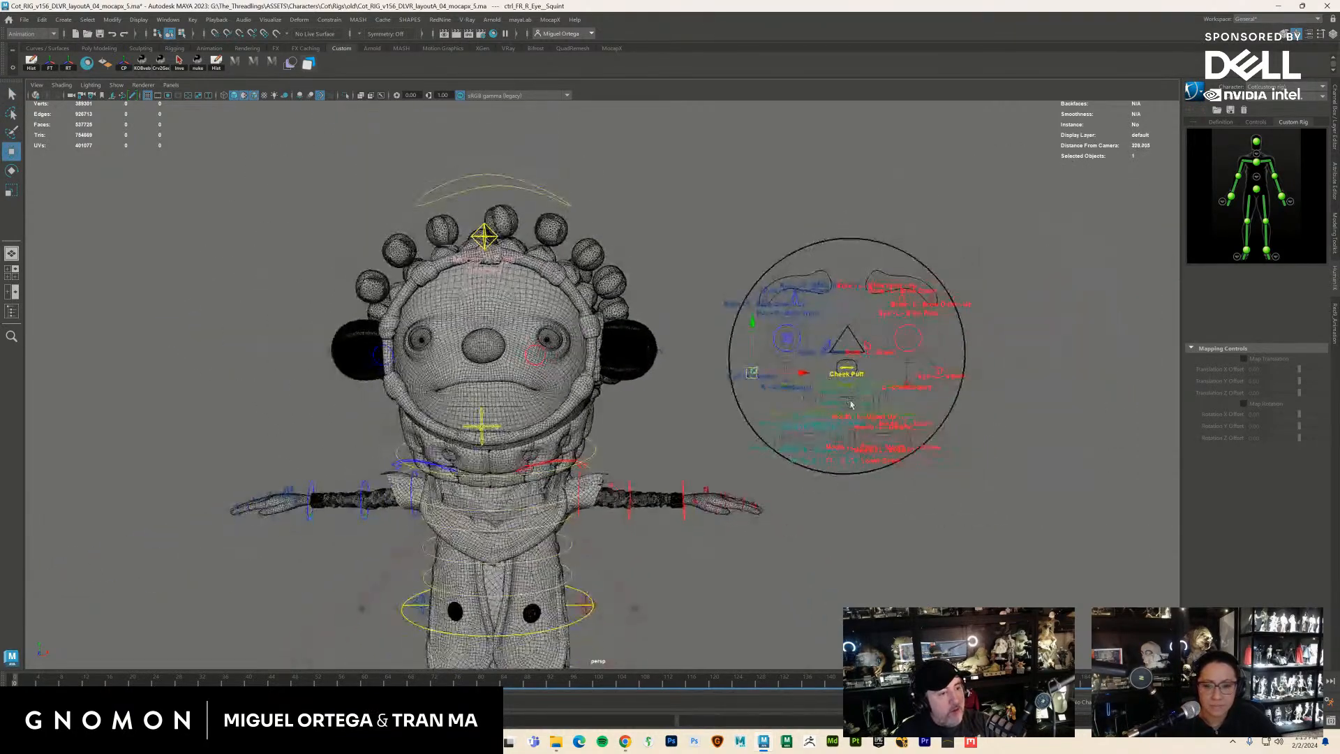
{"action": "scroll", "coordinate": [1032, 329], "scroll_direction": "up", "scroll_amount": 1}
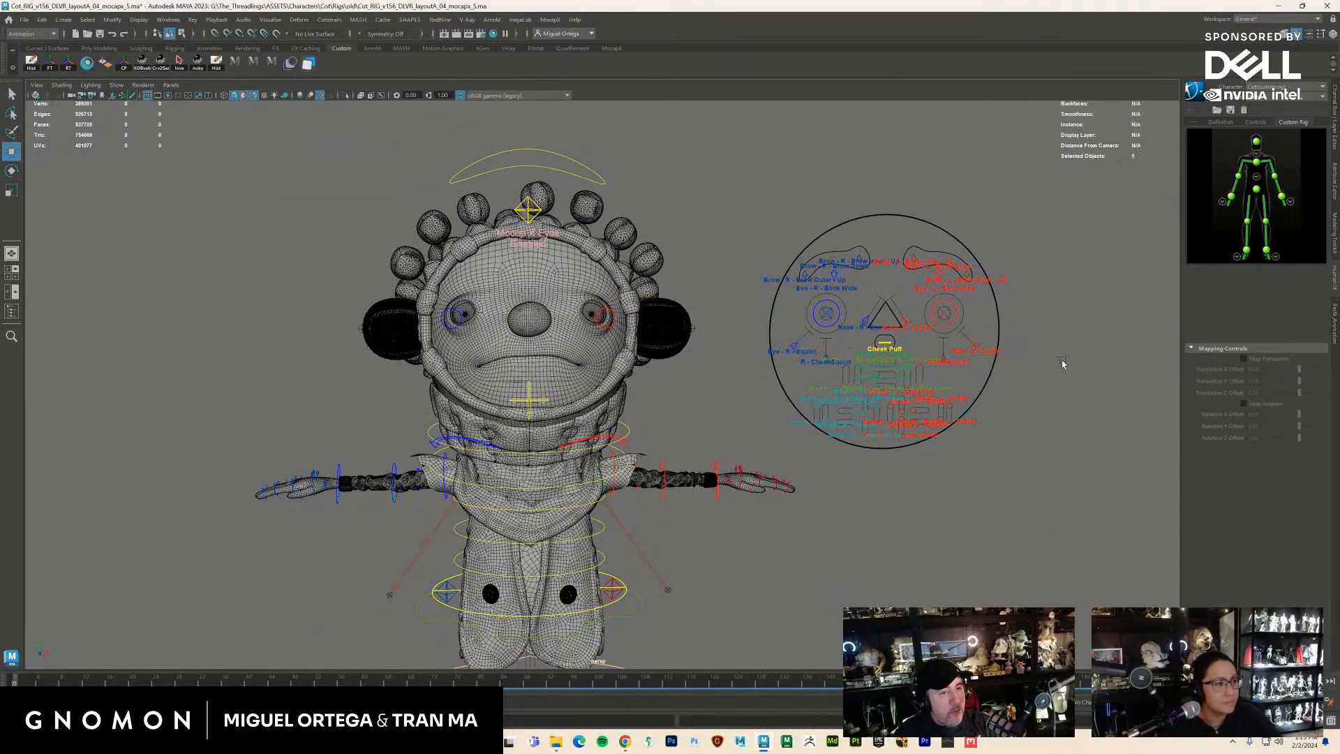
Select the MocapX node, activate its first ClipReader data source and scrub the timeline to preview the facial animation
{"action": "key", "text": "ctrl+a"}
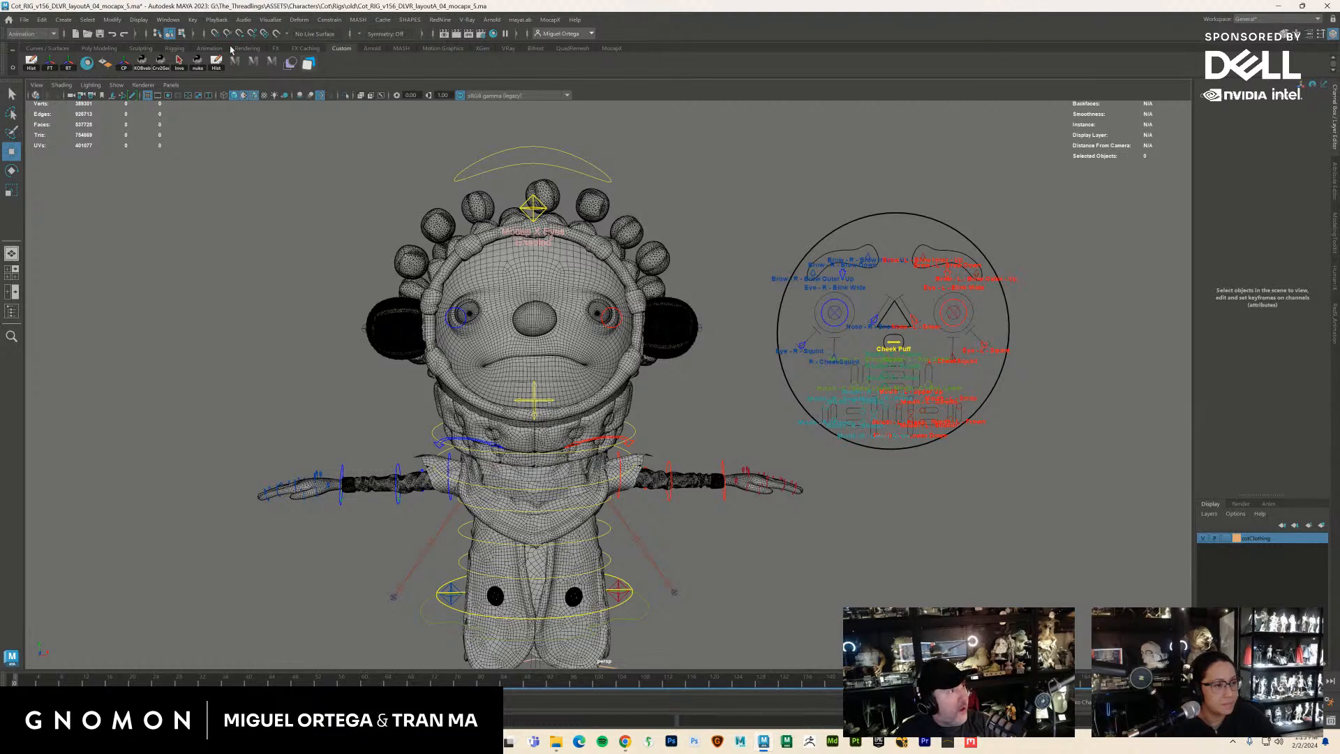
{"action": "left_click", "coordinate": [169, 19]}
{"action": "left_click", "coordinate": [238, 162]}
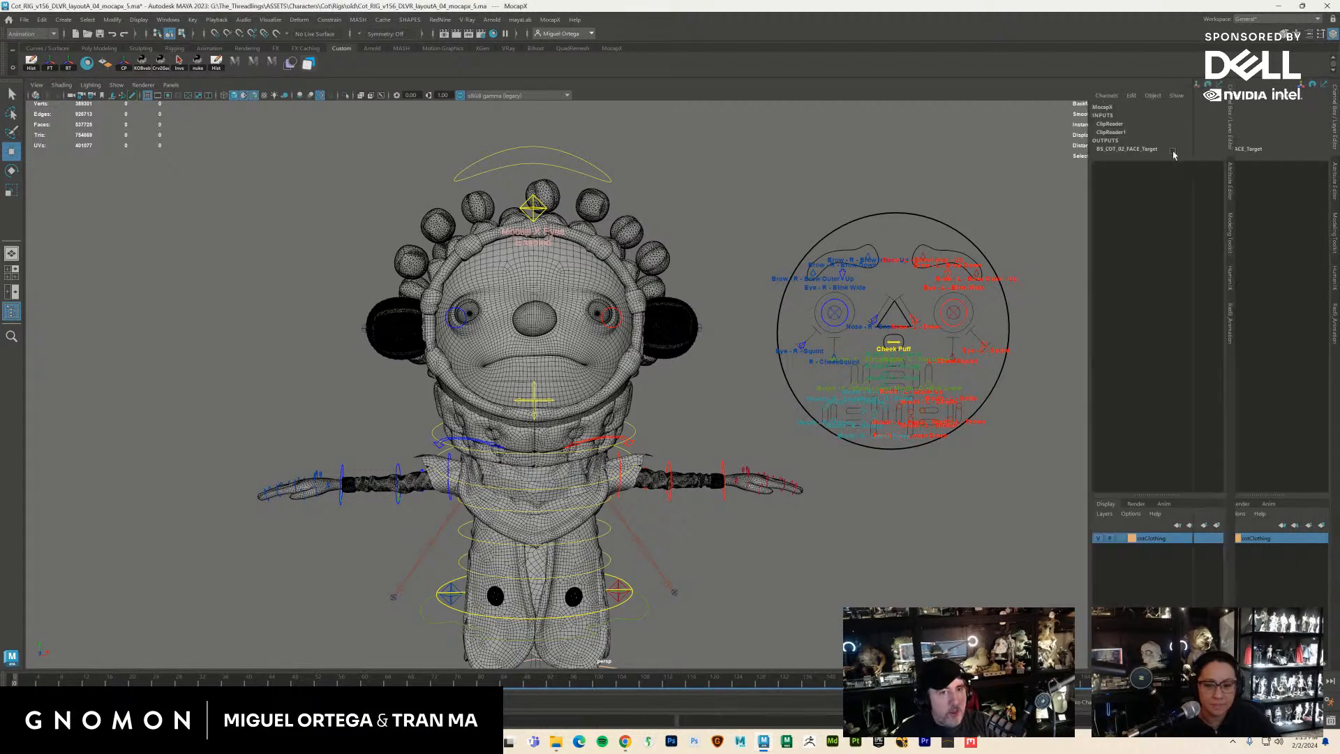
{"action": "left_click", "coordinate": [1112, 181]}
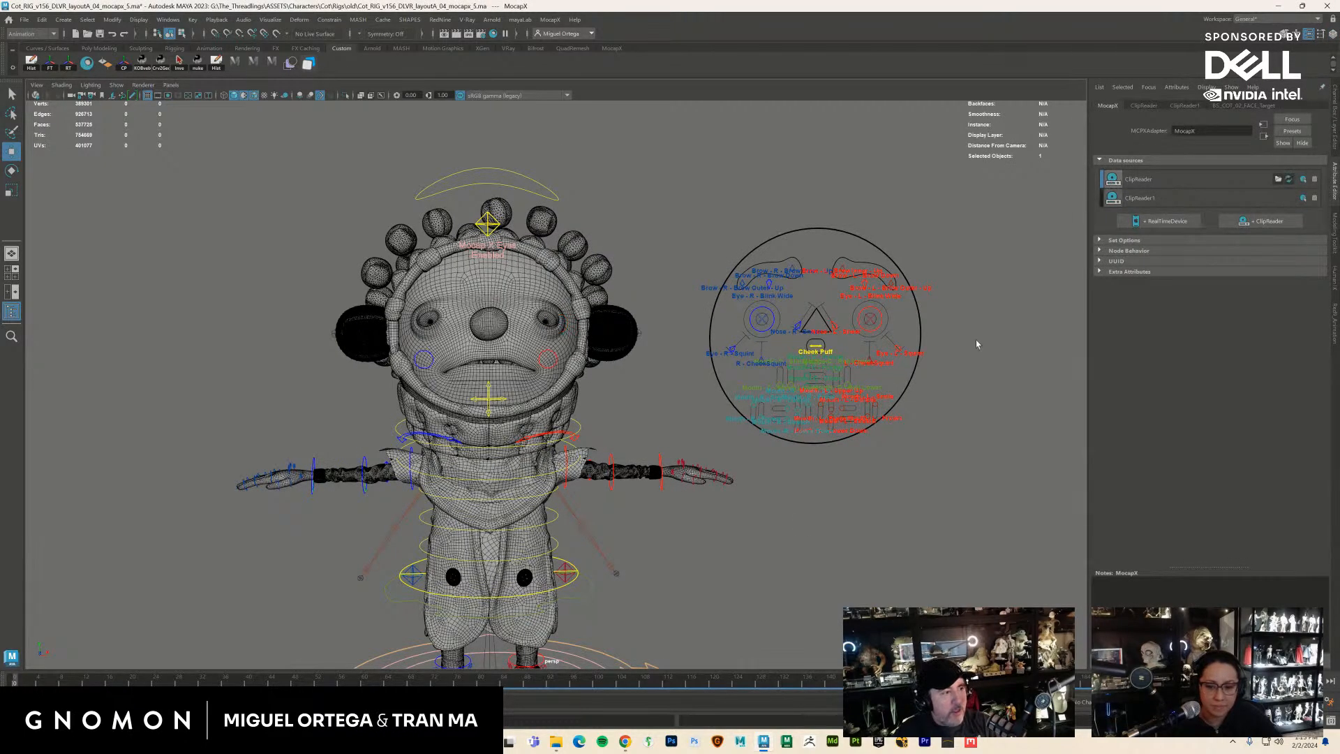
{"action": "mouse_move", "coordinate": [57, 681]}
{"action": "left_mouse_down"}
{"action": "mouse_move", "coordinate": [636, 693]}
{"action": "mouse_move", "coordinate": [116, 681]}
{"action": "mouse_move", "coordinate": [211, 681]}
{"action": "left_mouse_up"}
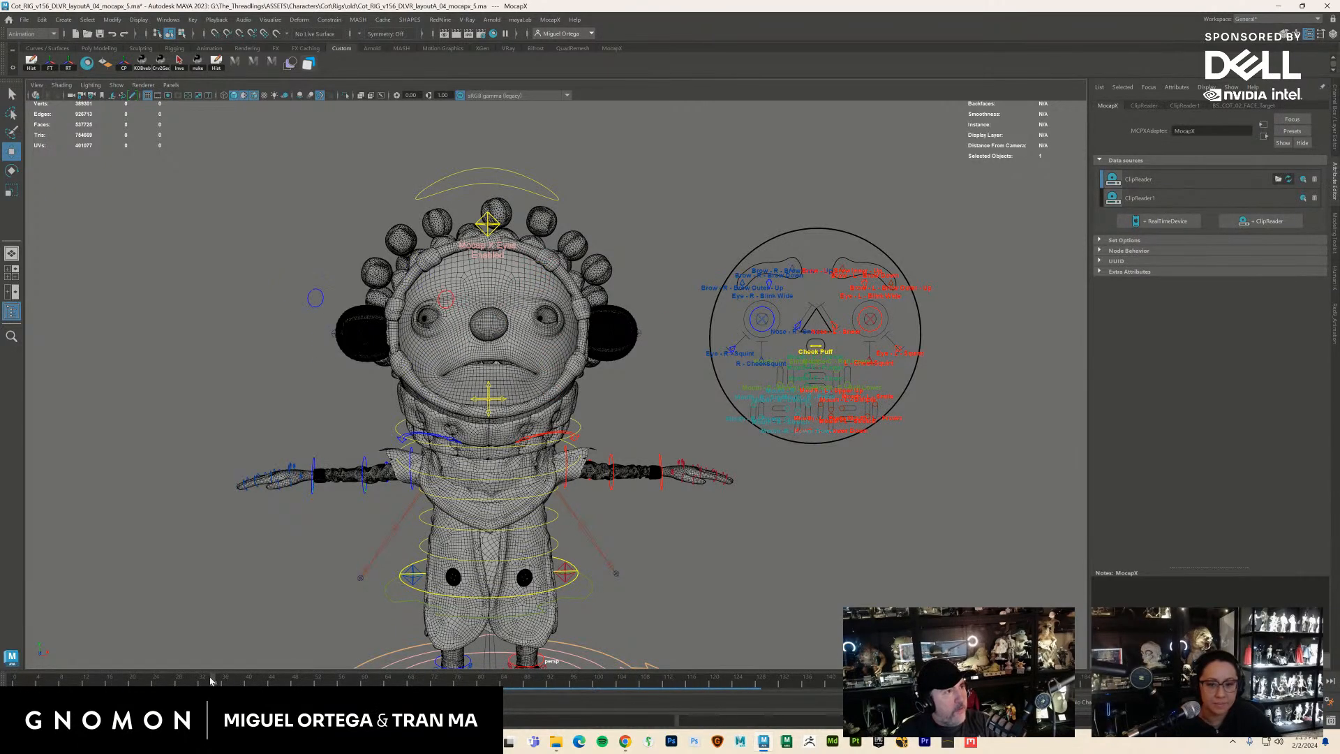
Open the scene Cot_RIG_v156_DLVR_layoutA_04_mocapx_6_referenced.ma
{"action": "left_click", "coordinate": [23, 20]}
{"action": "left_click", "coordinate": [53, 52]}
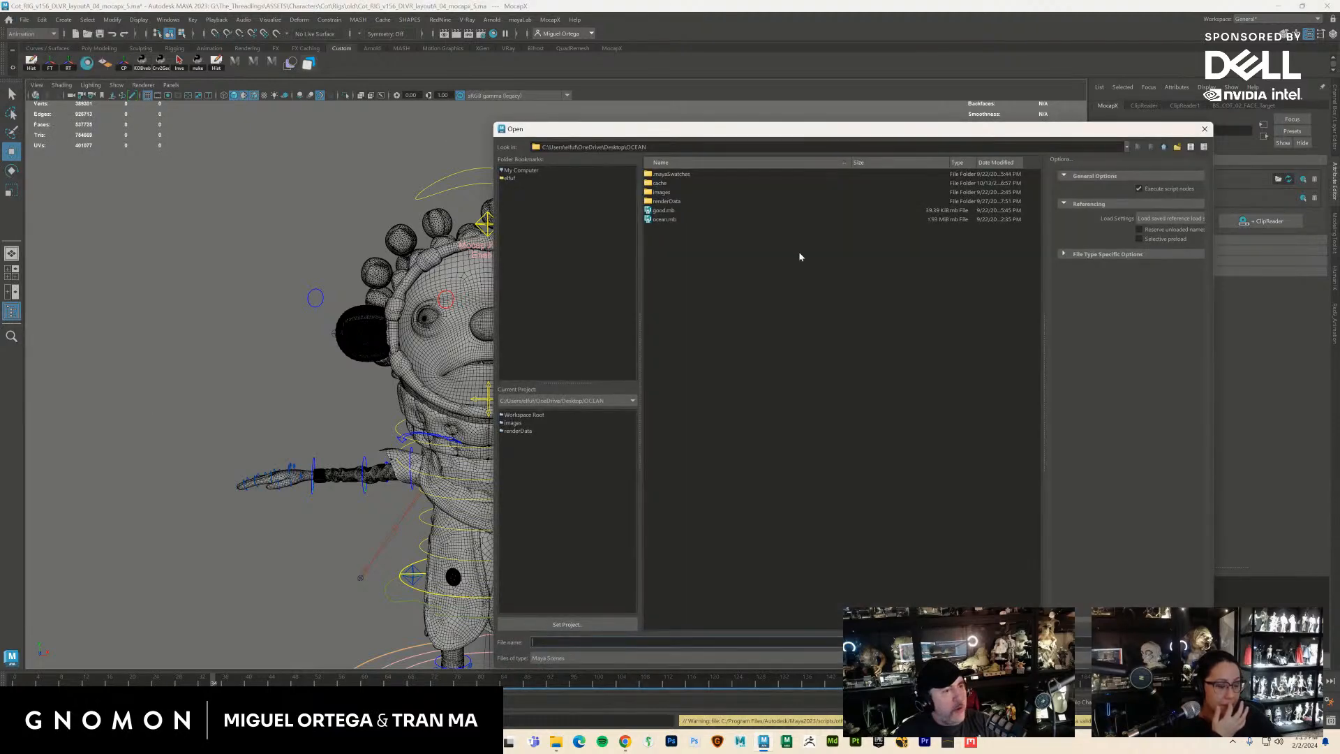
{"action": "left_click", "coordinate": [539, 170]}
{"action": "key", "text": "Escape"}
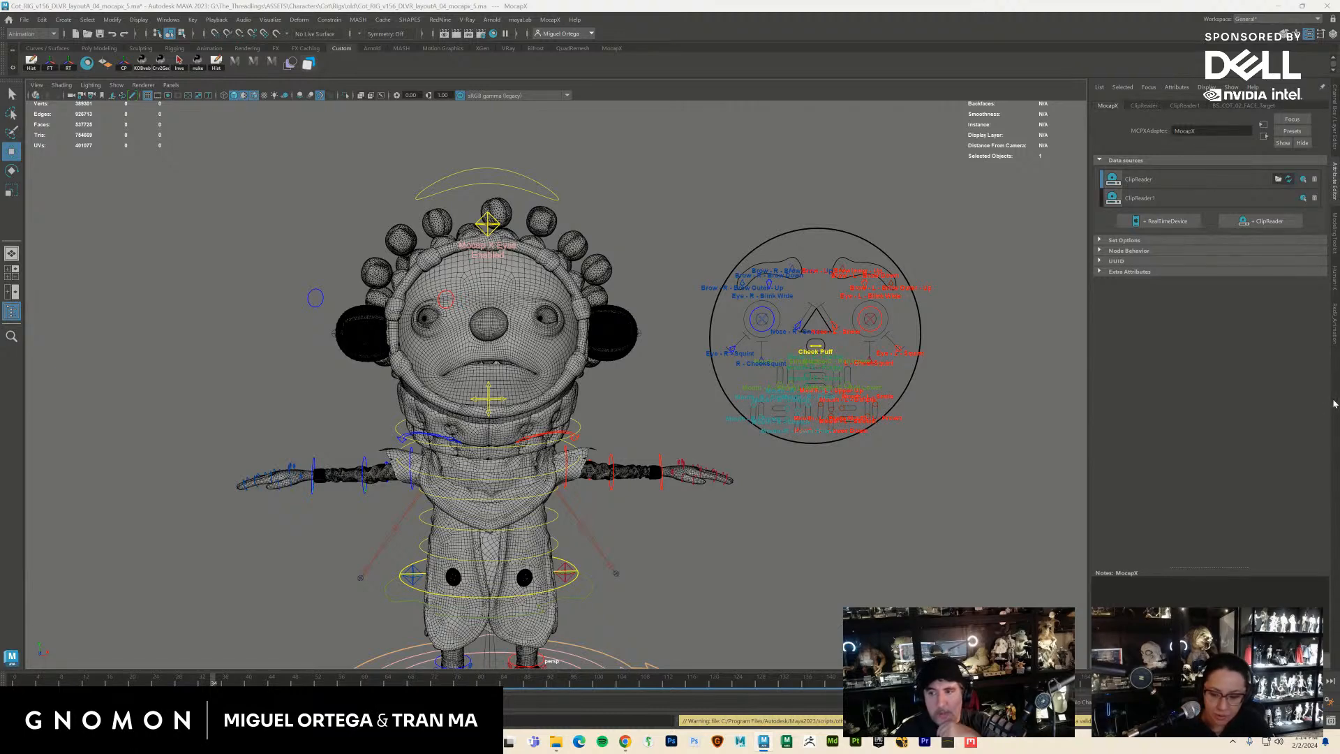
{"action": "key", "text": "ctrl+s"}
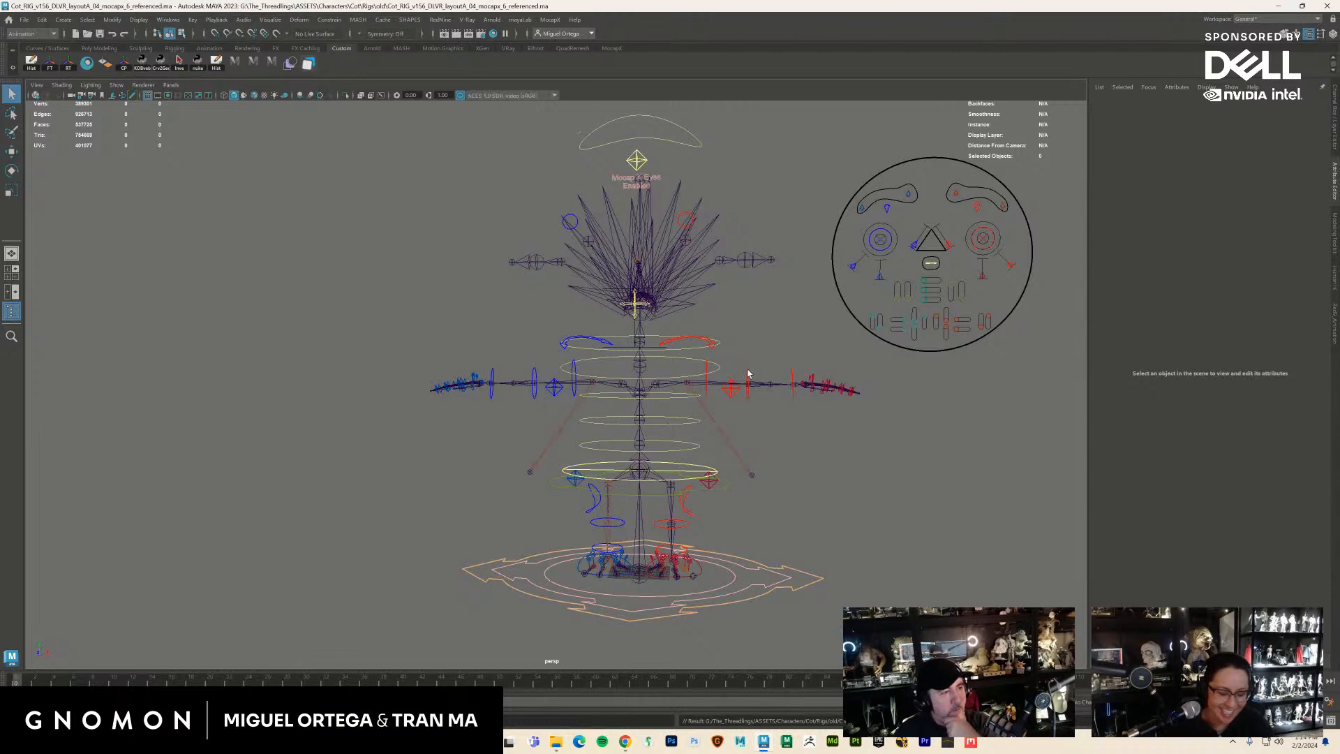
Show all object types in the perspective viewport and frame the whole character with its facial control board
{"action": "left_click", "coordinate": [117, 85]}
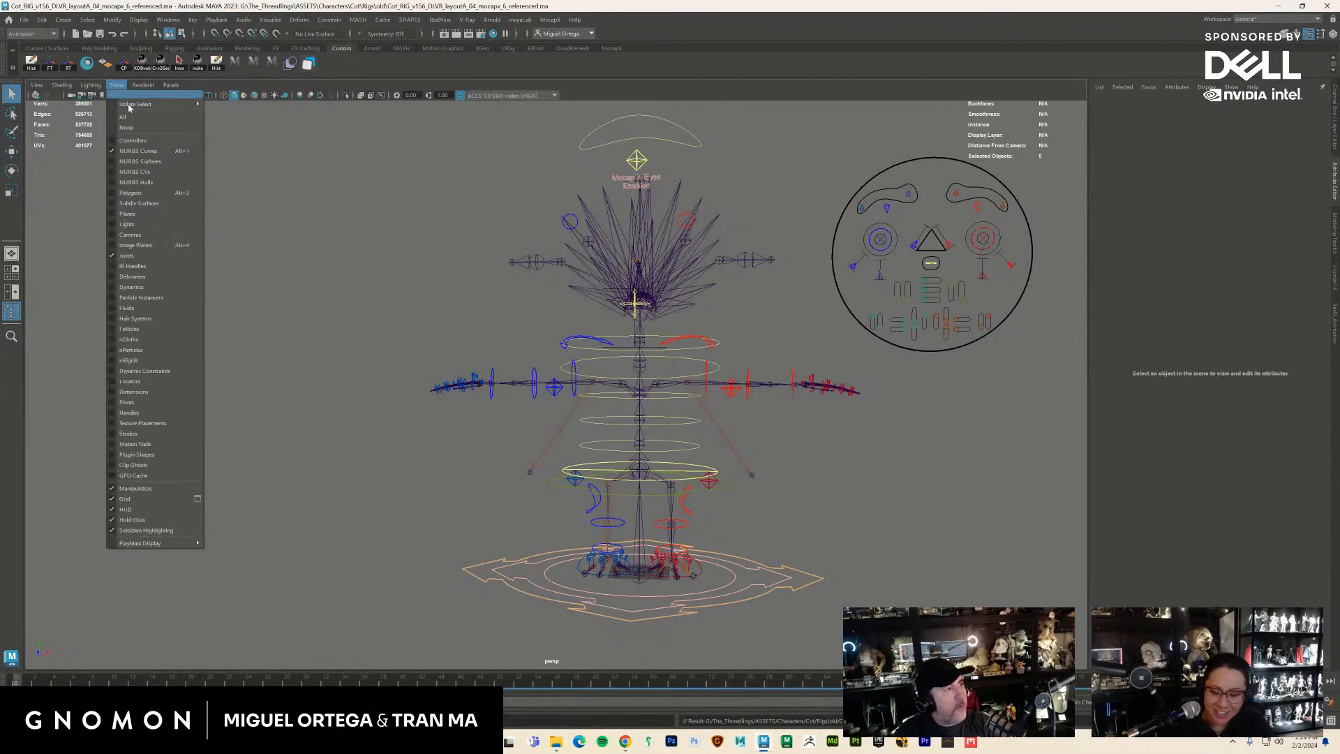
{"action": "left_click", "coordinate": [146, 117]}
{"action": "left_click_drag", "start_coordinate": [597, 363], "coordinate": [631, 395], "text": "alt"}
{"action": "right_click_drag", "start_coordinate": [631, 395], "coordinate": [695, 418], "text": "alt"}
{"action": "left_click_drag", "start_coordinate": [695, 418], "coordinate": [702, 401], "text": "alt"}
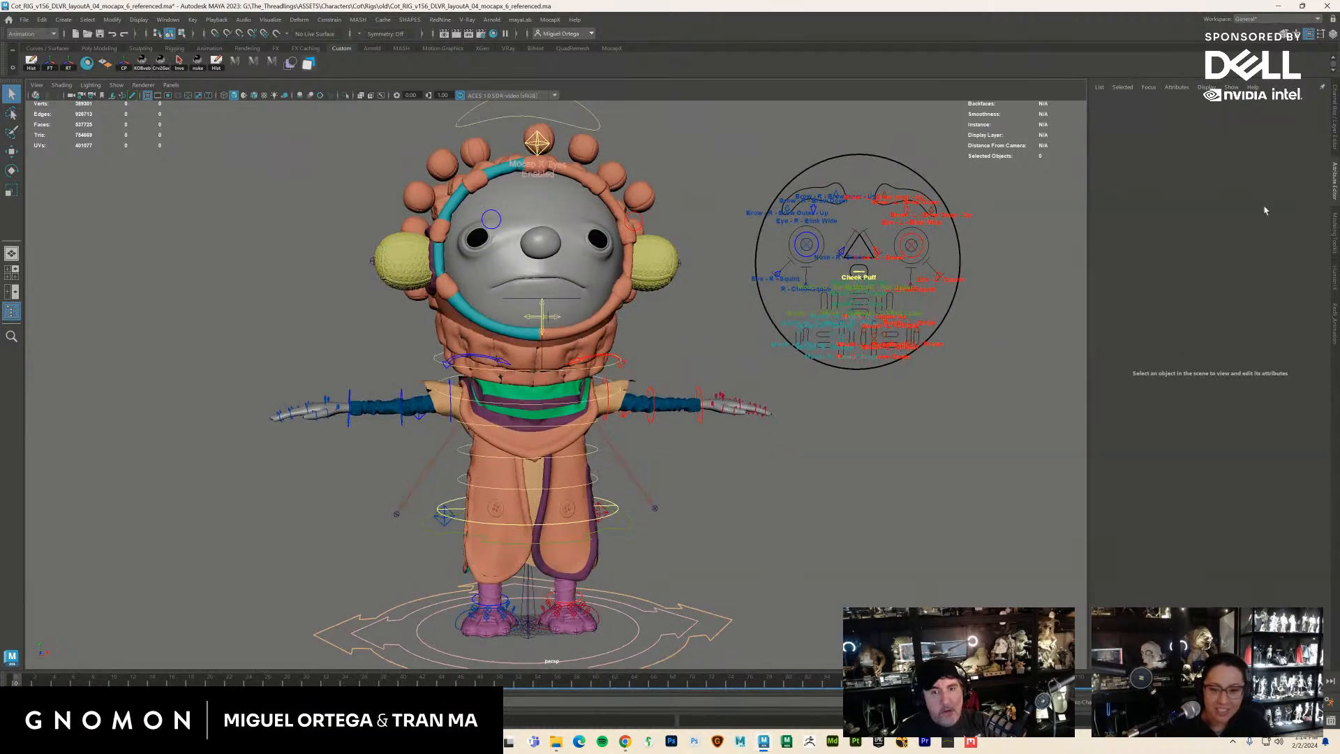
Activate the referenced rig's ClipReader data source on its MocapX node and scrub through the facial clip
{"action": "left_click", "coordinate": [1297, 34]}
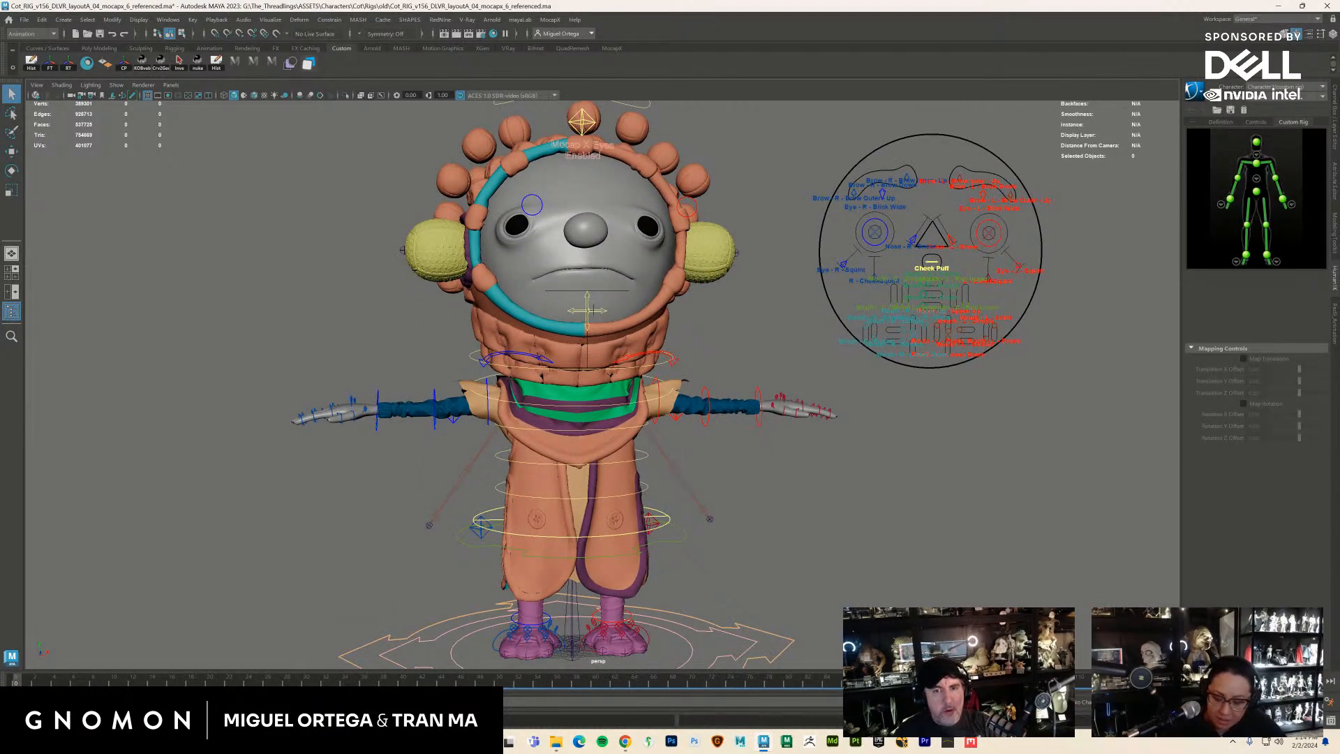
{"action": "key", "text": "ctrl+a"}
{"action": "left_click", "coordinate": [1112, 180]}
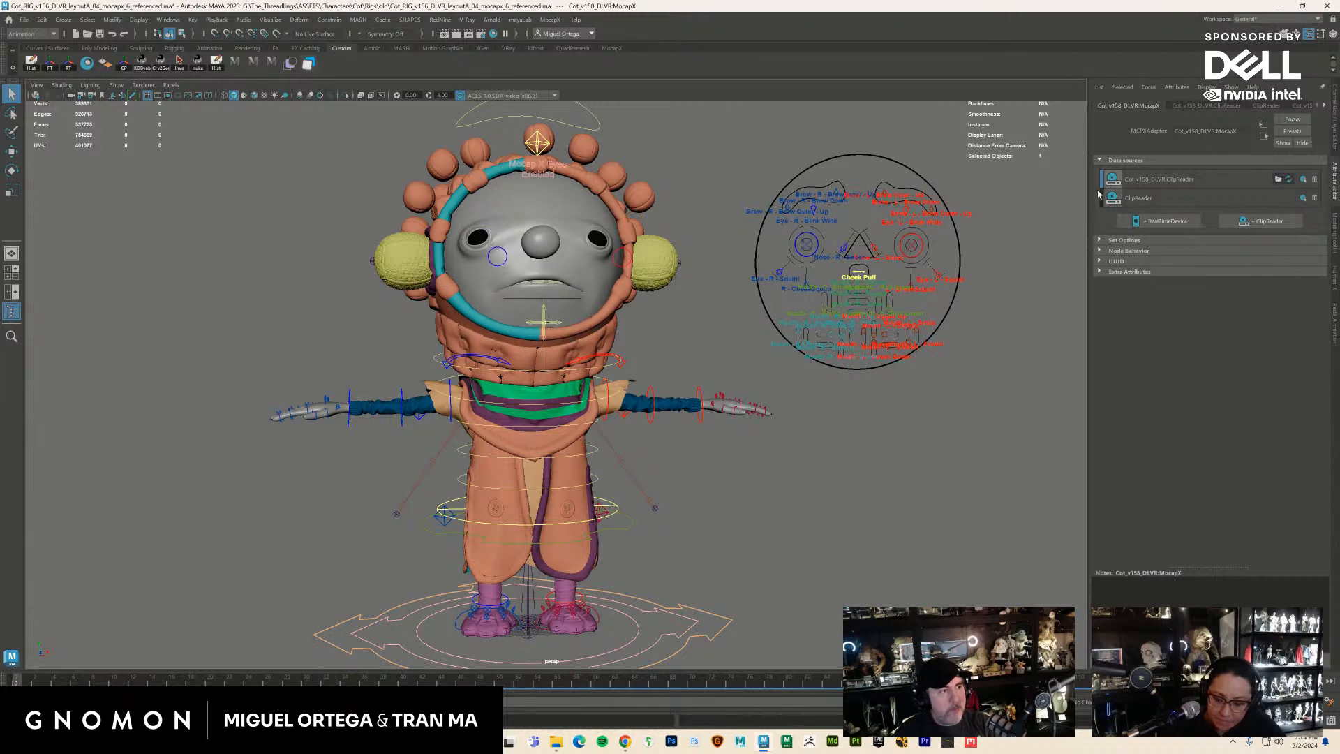
{"action": "left_click_drag", "start_coordinate": [106, 679], "coordinate": [711, 678]}
Examine the facial control board and face up close while scrubbing the timeline, ending near its start with the character framed
{"action": "right_click_drag", "start_coordinate": [852, 398], "coordinate": [973, 426], "text": "alt"}
{"action": "middle_click_drag", "start_coordinate": [973, 425], "coordinate": [667, 592], "text": "alt"}
{"action": "right_click_drag", "start_coordinate": [667, 592], "coordinate": [832, 582], "text": "alt"}
{"action": "left_click_drag", "start_coordinate": [712, 684], "coordinate": [221, 694]}
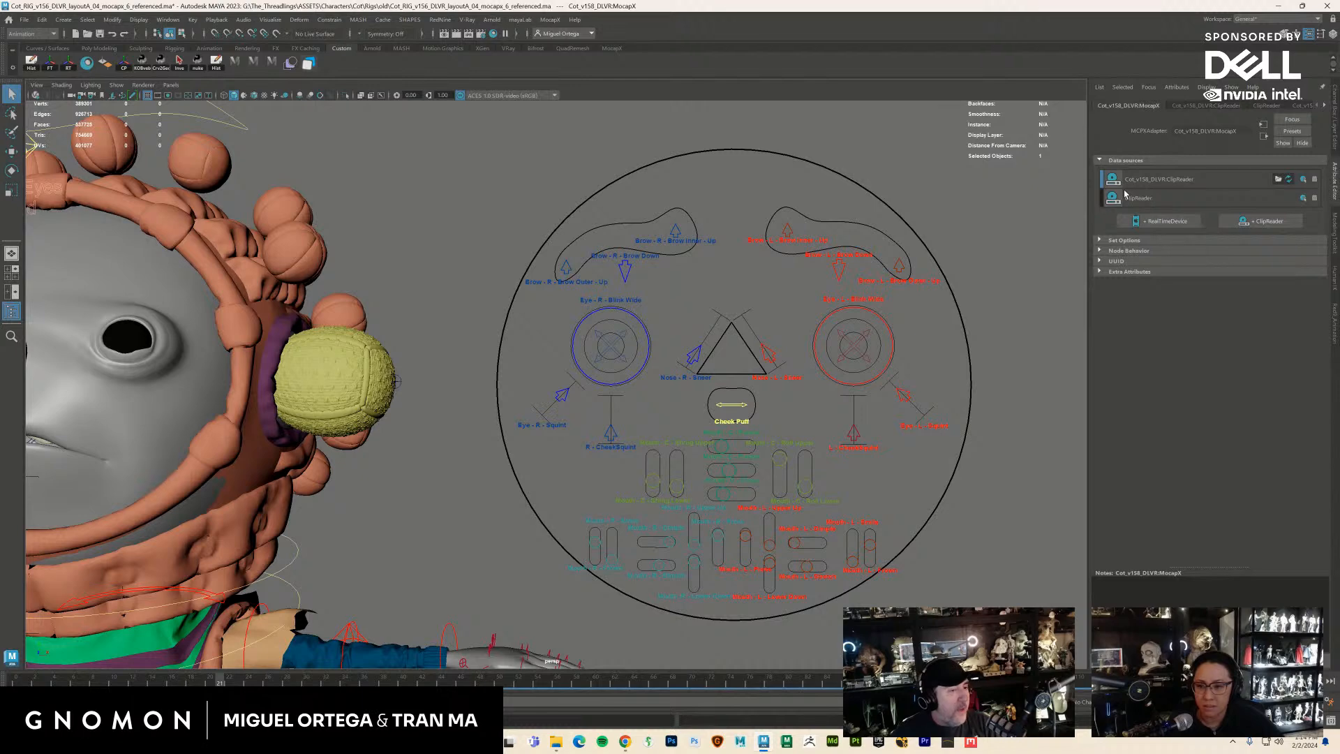
{"action": "left_click_drag", "start_coordinate": [571, 456], "coordinate": [745, 464], "text": "alt"}
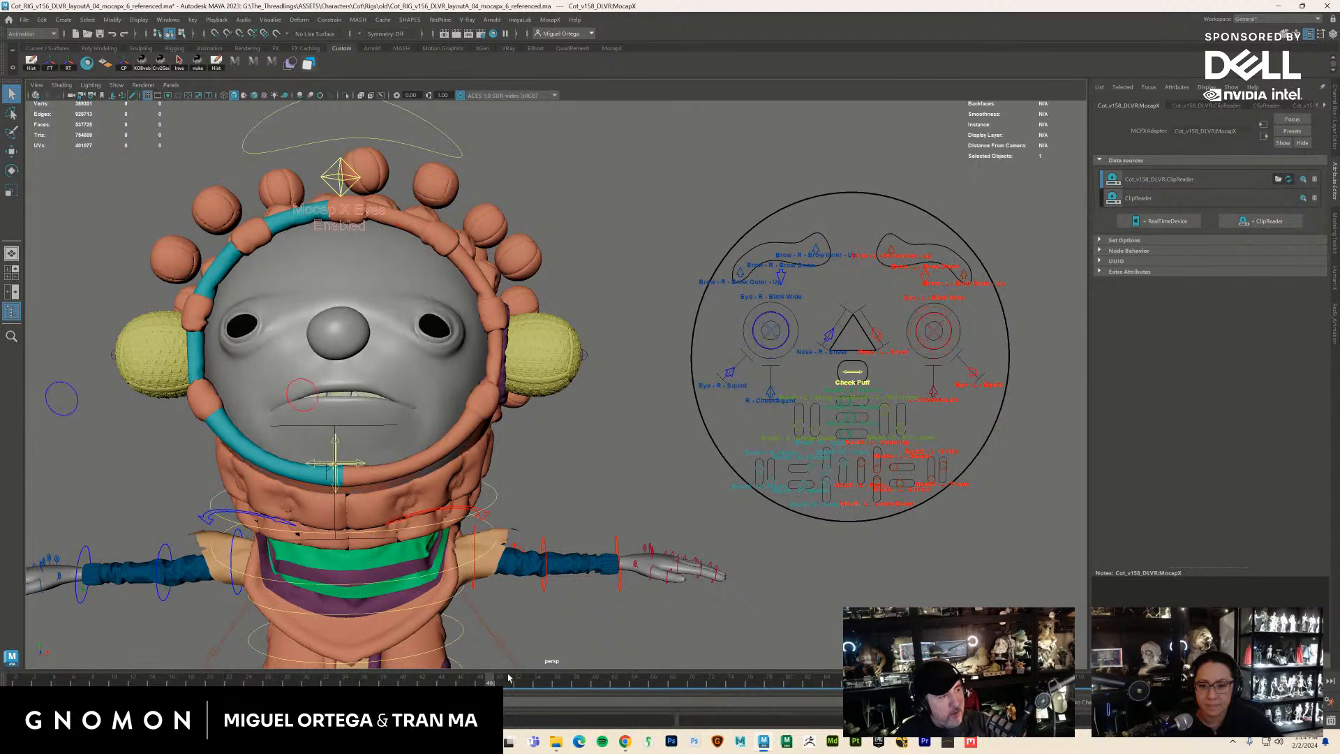
{"action": "left_click_drag", "start_coordinate": [829, 647], "coordinate": [35, 663]}
{"action": "key", "text": "f"}
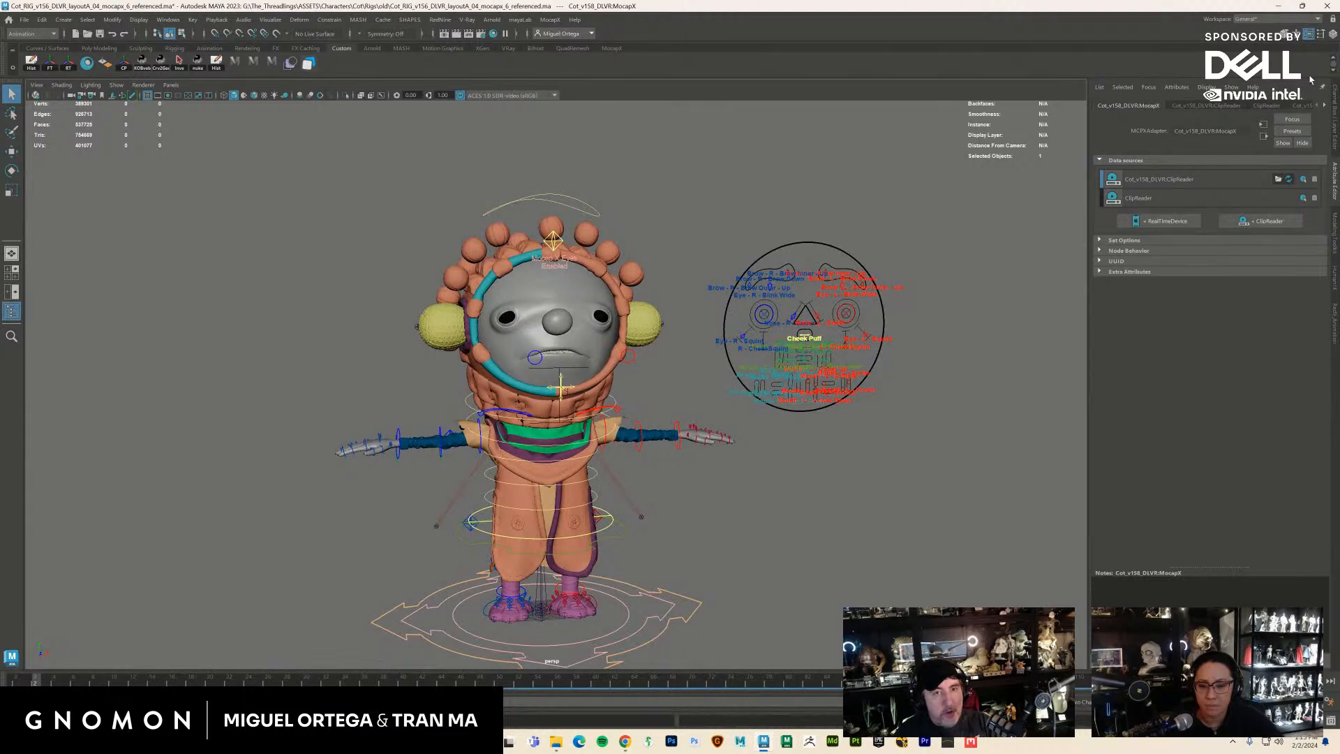
Set the current HumanIK character to None and import the animation example
{"action": "left_click", "coordinate": [1296, 35]}
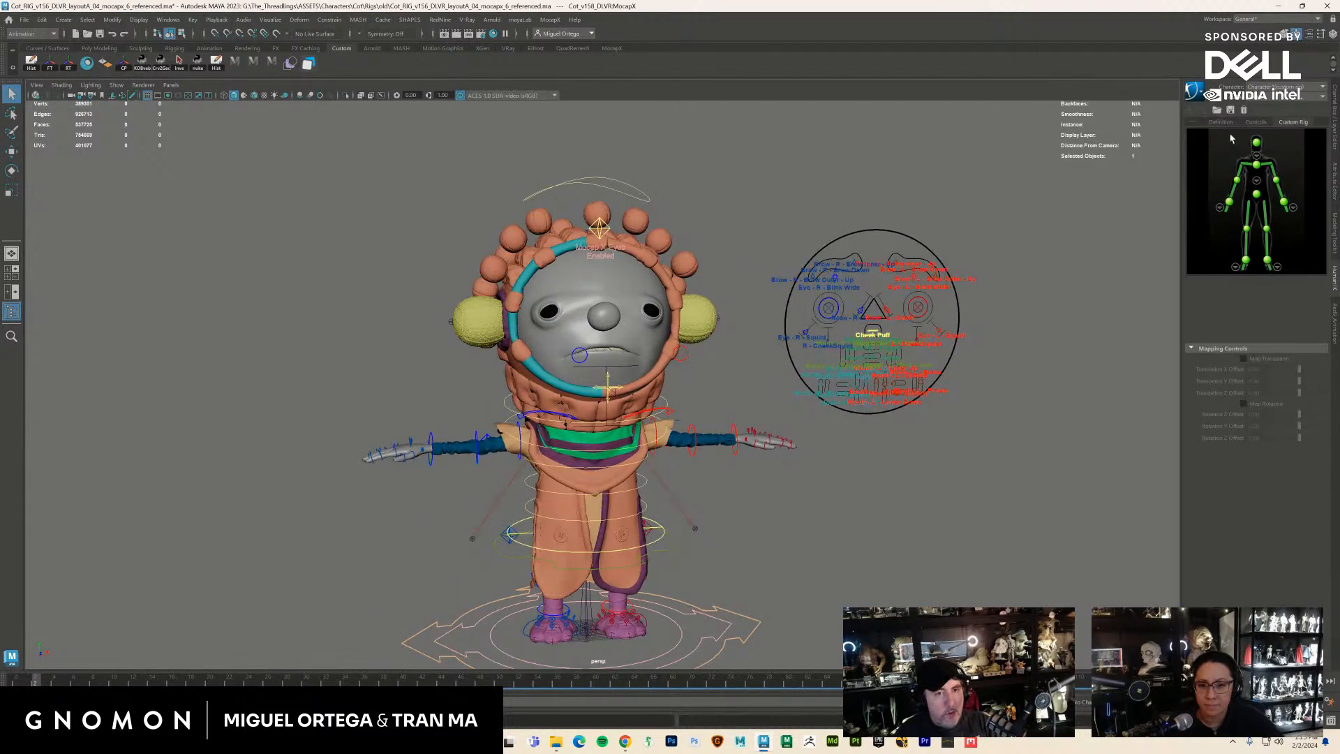
{"action": "left_click", "coordinate": [1198, 93]}
{"action": "left_click", "coordinate": [1122, 251]}
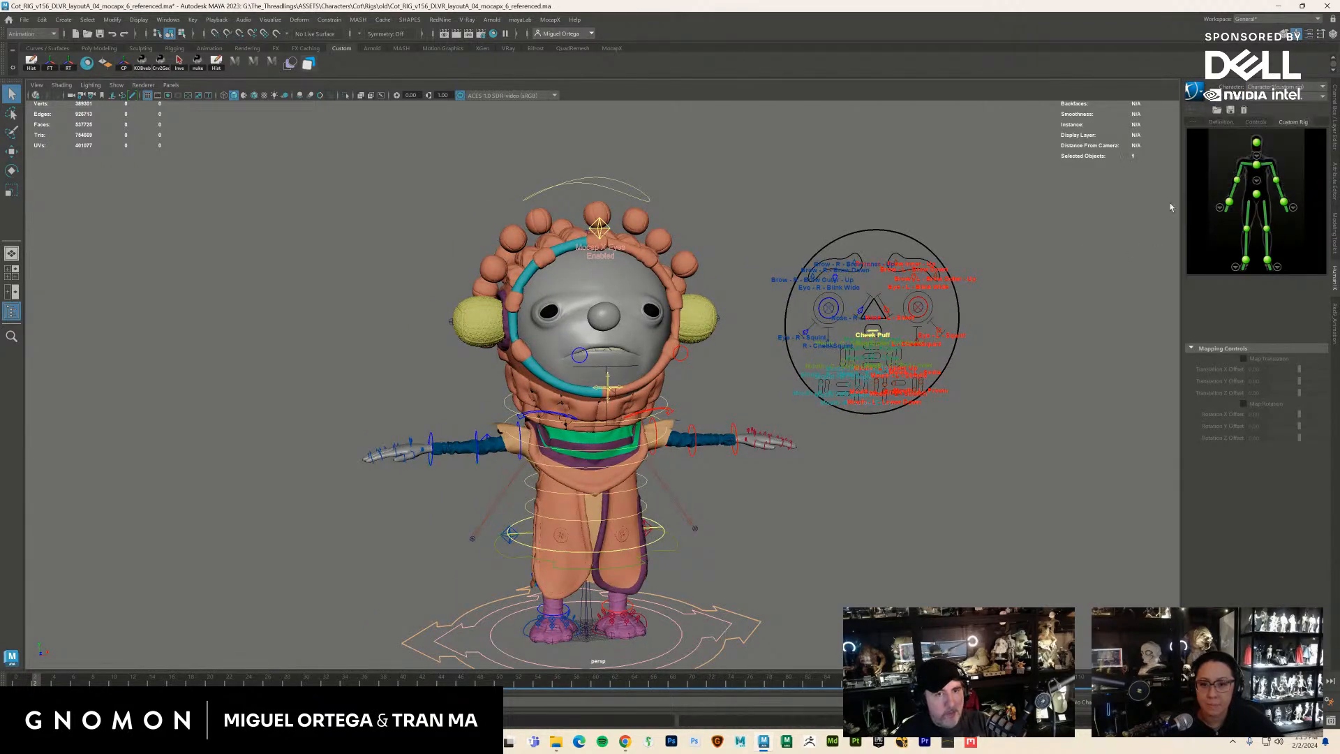
{"action": "left_click", "coordinate": [1284, 87]}
{"action": "left_click", "coordinate": [1278, 97]}
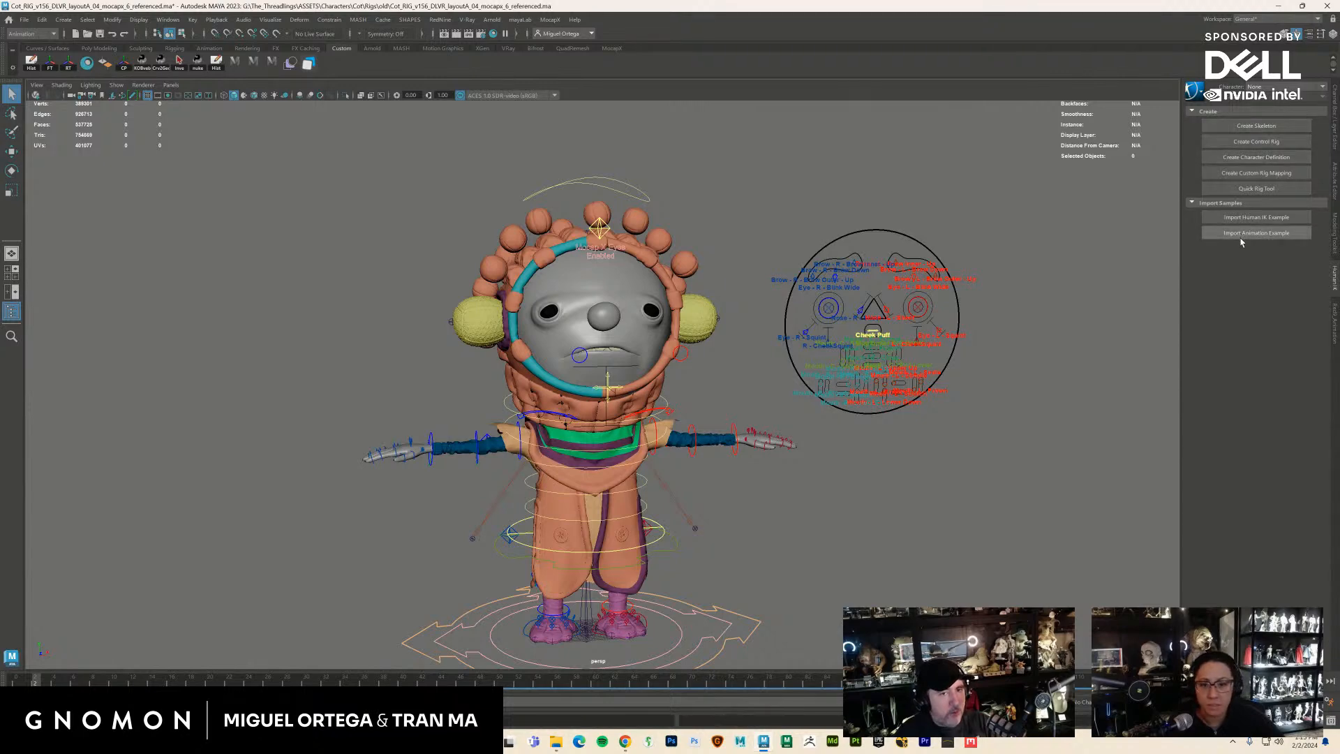
{"action": "left_click", "coordinate": [1241, 237]}
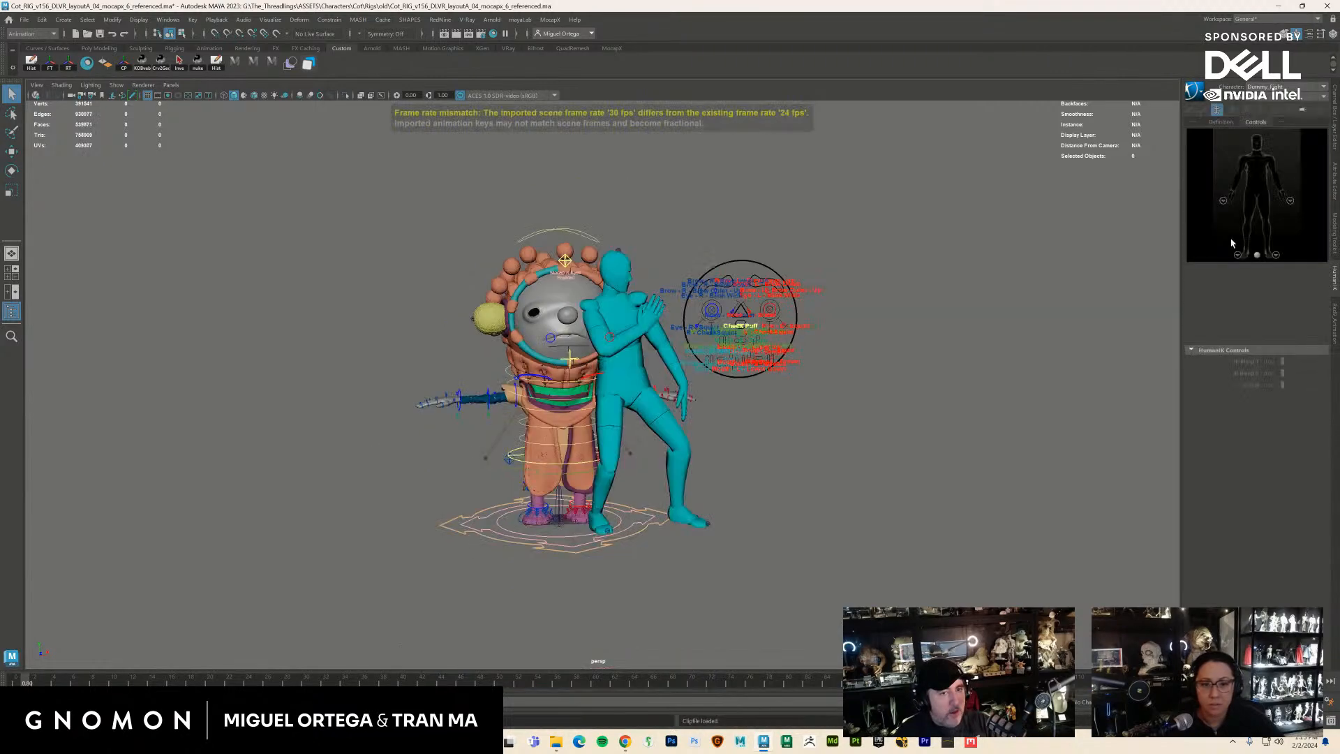
Play back the imported dummy's animation beside the Cot character
{"action": "left_click_drag", "start_coordinate": [824, 380], "coordinate": [803, 380], "text": "alt"}
{"action": "scroll", "coordinate": [803, 380], "scroll_direction": "up", "scroll_amount": 1}
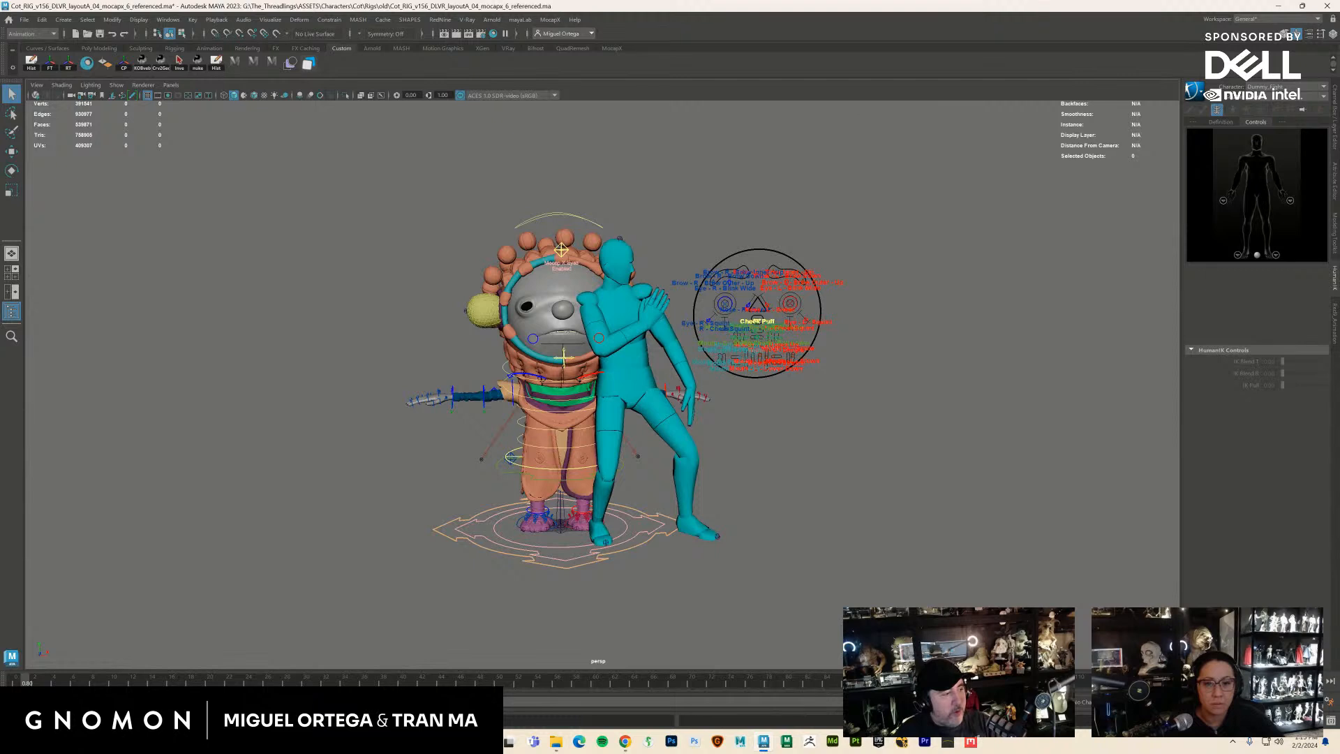
{"action": "key", "text": "alt+v"}
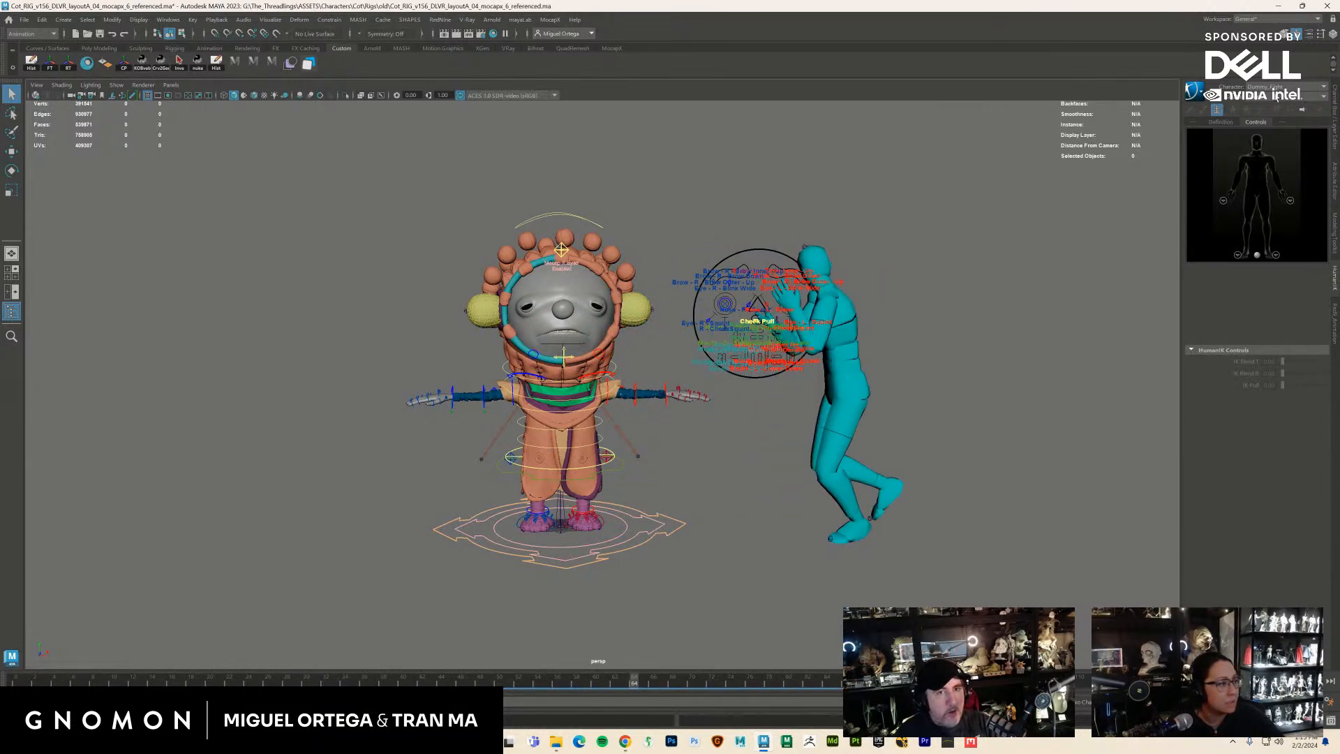
Make the Cot rig the current HumanIK character and set the imported dummy as its motion source
{"action": "left_click", "coordinate": [1278, 88]}
{"action": "left_click", "coordinate": [1269, 116]}
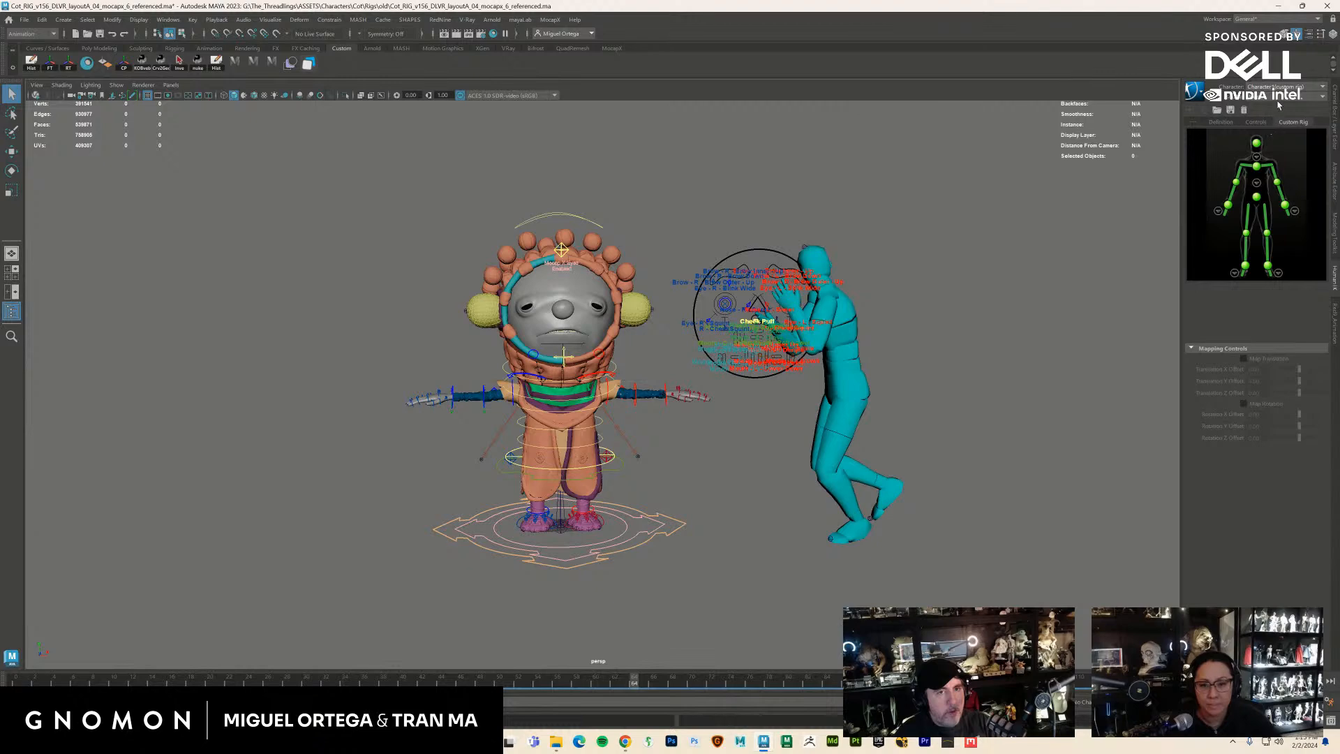
{"action": "left_click", "coordinate": [1280, 96]}
{"action": "left_click", "coordinate": [1279, 116]}
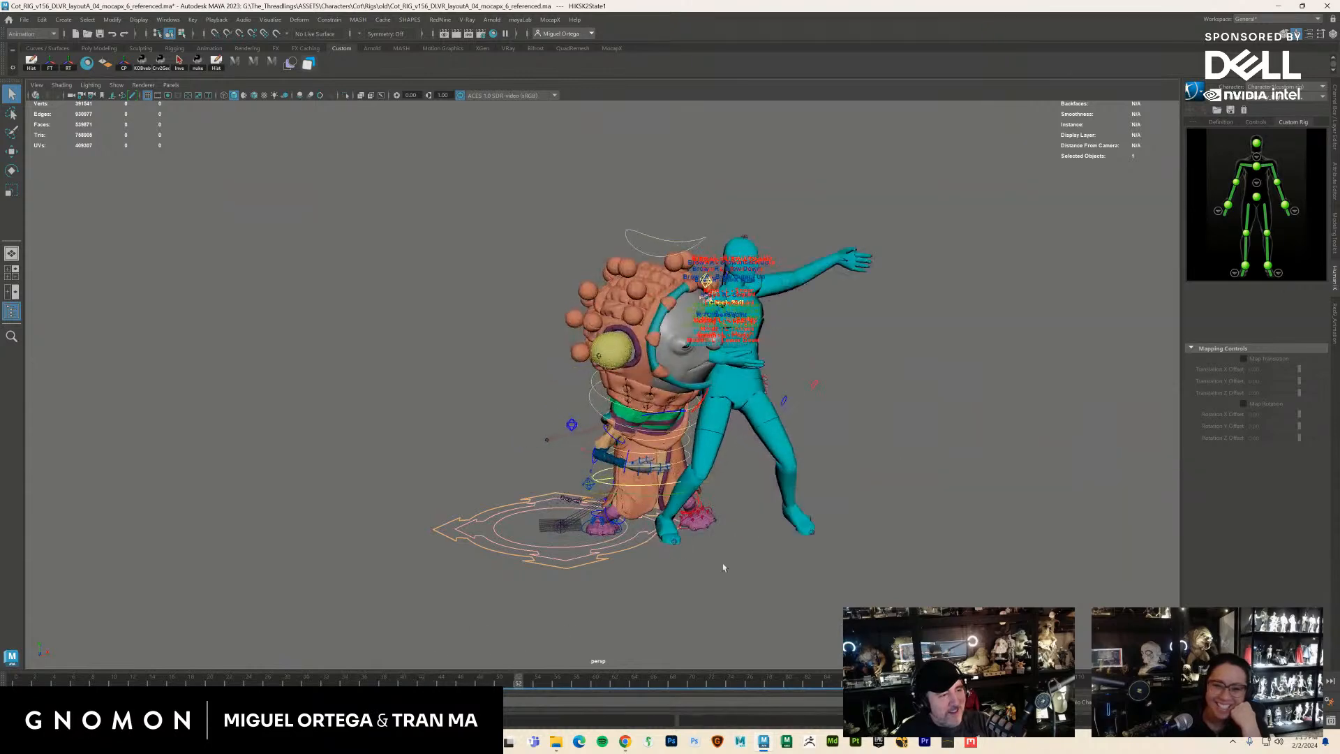
Hide the imported fight dummy's mesh
{"action": "left_click_drag", "start_coordinate": [845, 537], "coordinate": [845, 535]}
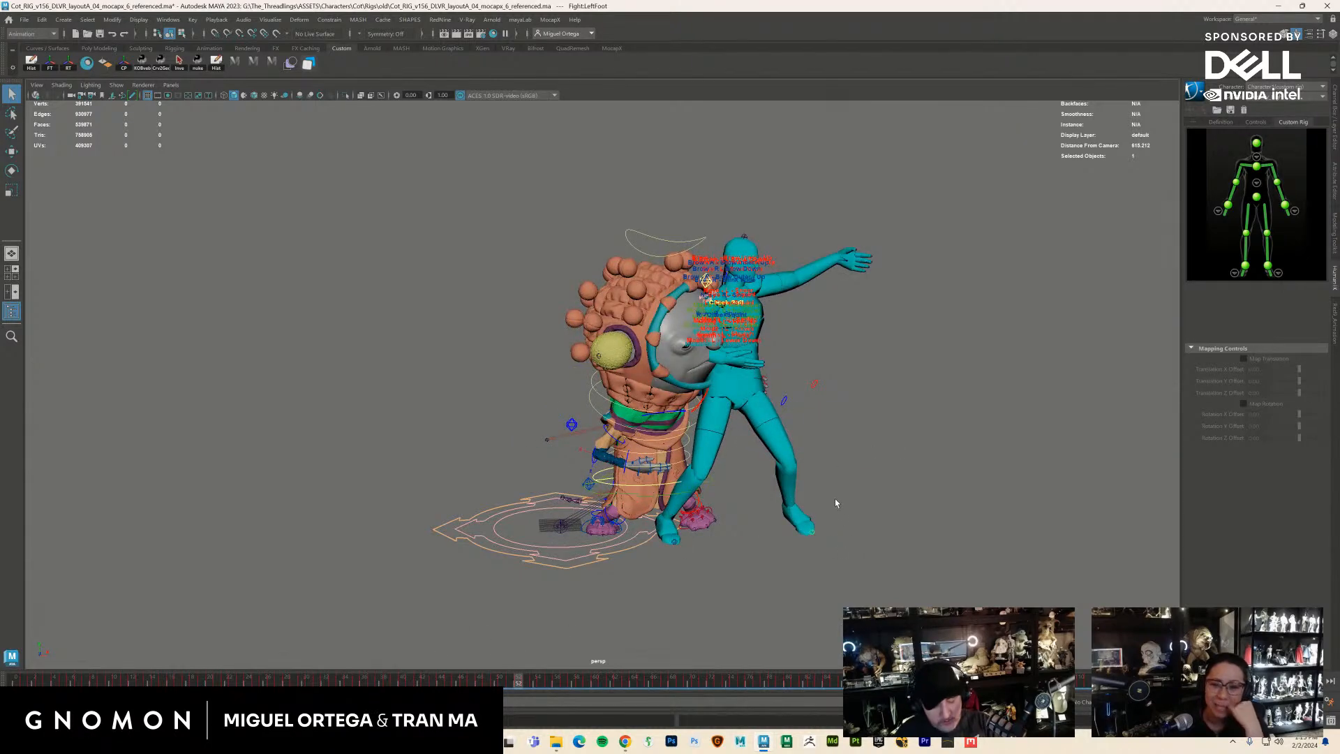
{"action": "left_click", "coordinate": [795, 479]}
{"action": "key", "text": "h"}
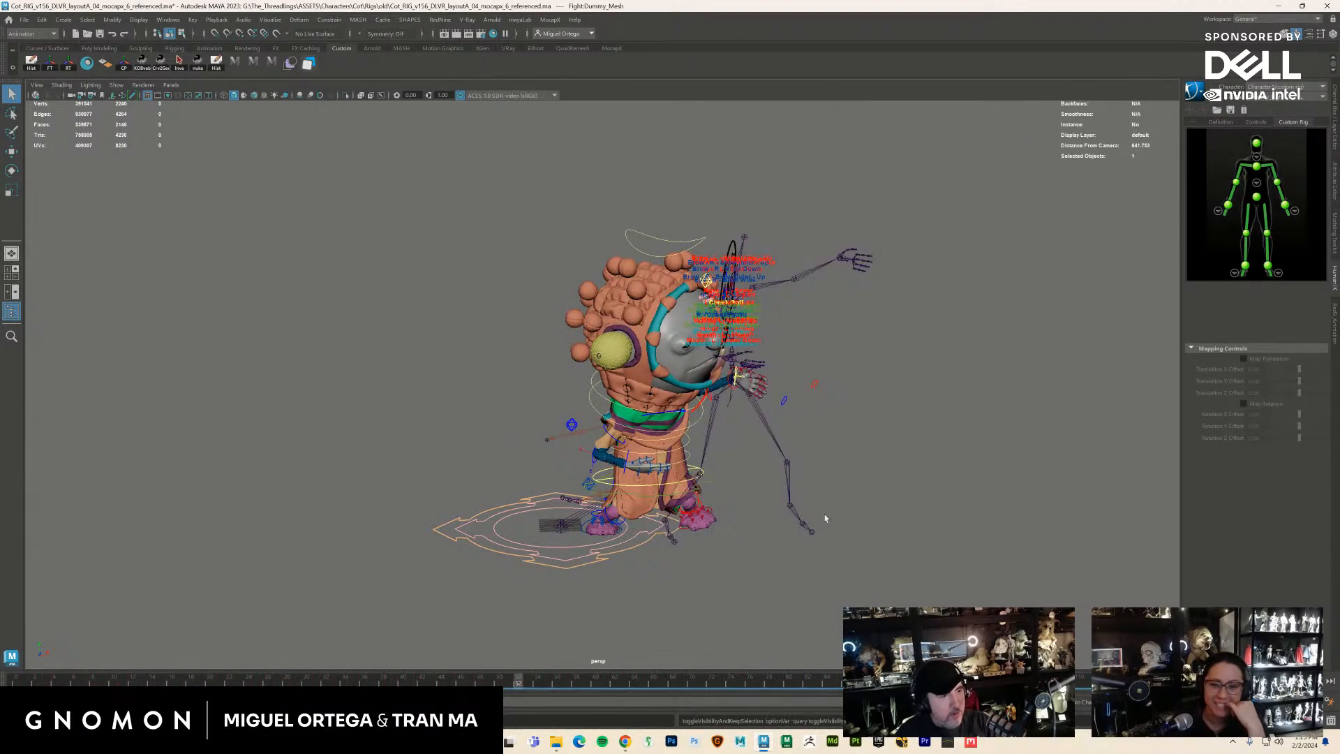
Show only polygon meshes in the perspective viewport, hiding the rig controls and joints
{"action": "left_click_drag", "start_coordinate": [838, 518], "coordinate": [270, 453], "text": "alt"}
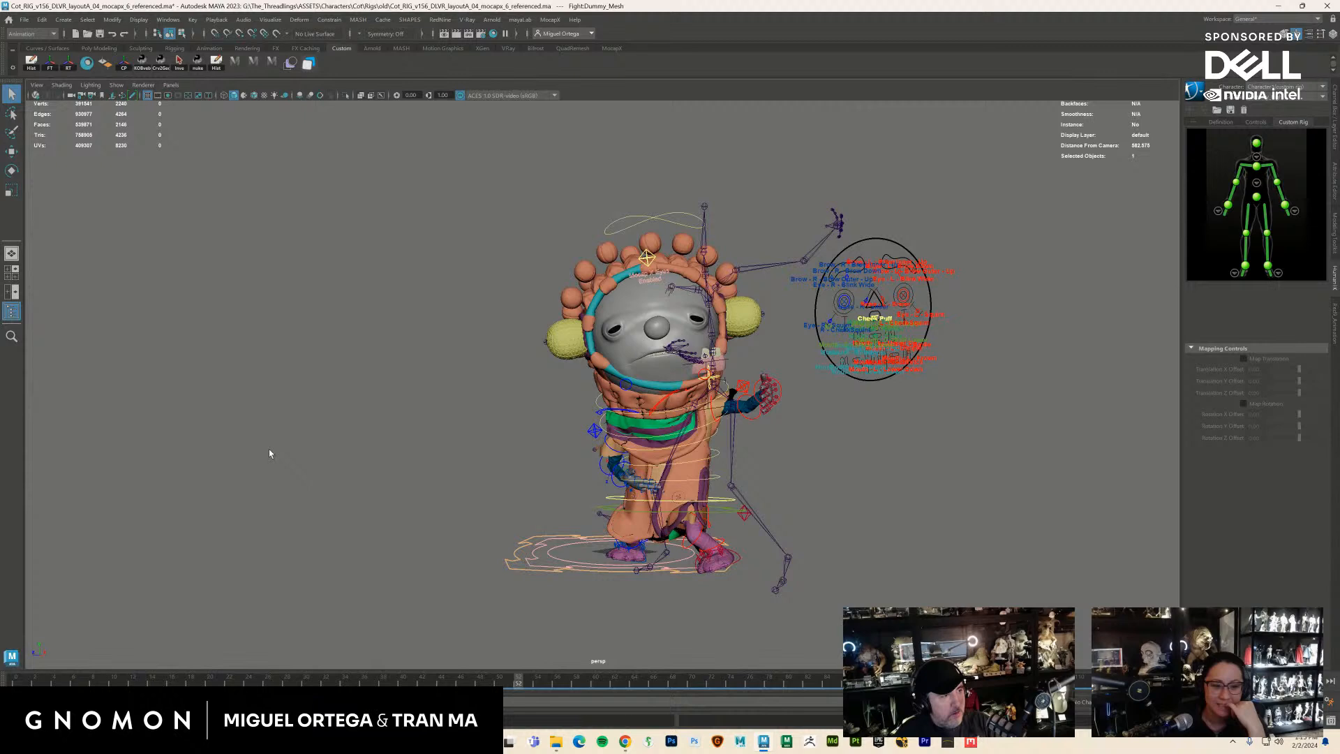
{"action": "left_click", "coordinate": [117, 85]}
{"action": "left_click", "coordinate": [129, 131]}
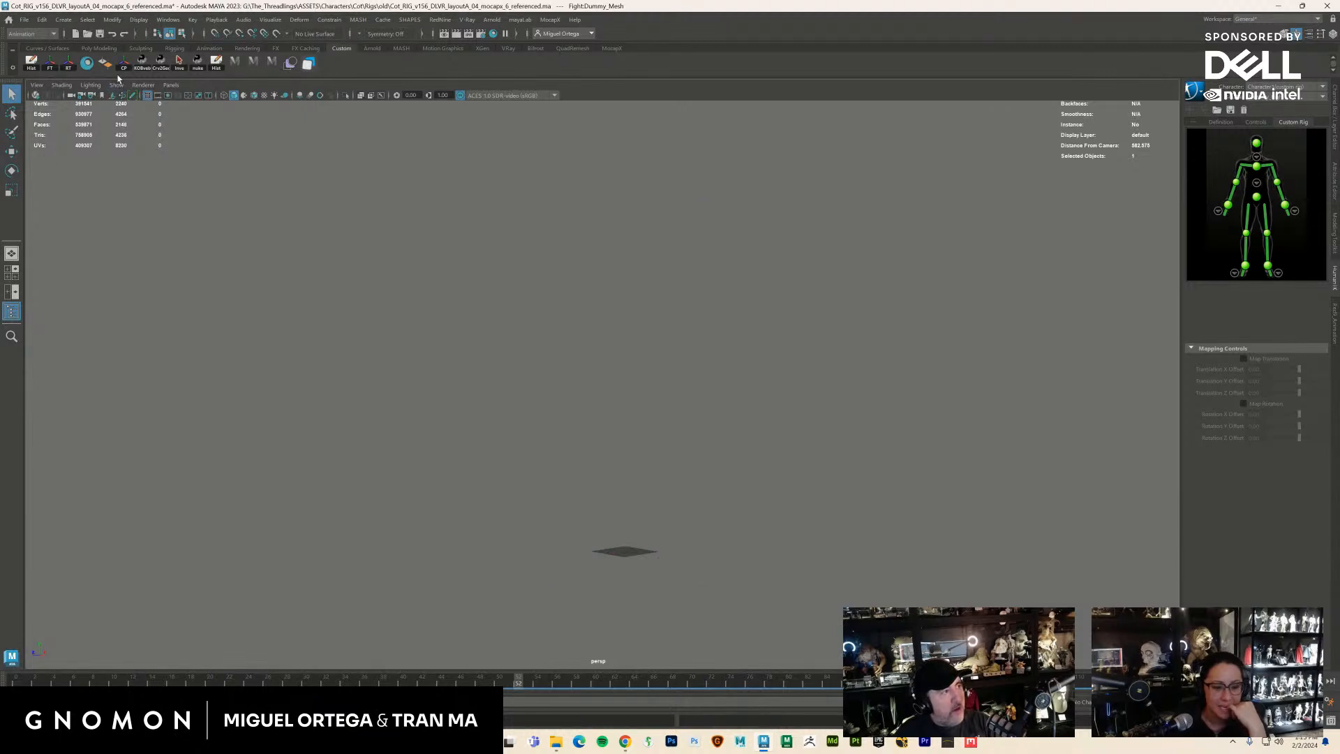
{"action": "left_click", "coordinate": [117, 85]}
{"action": "left_click", "coordinate": [165, 195]}
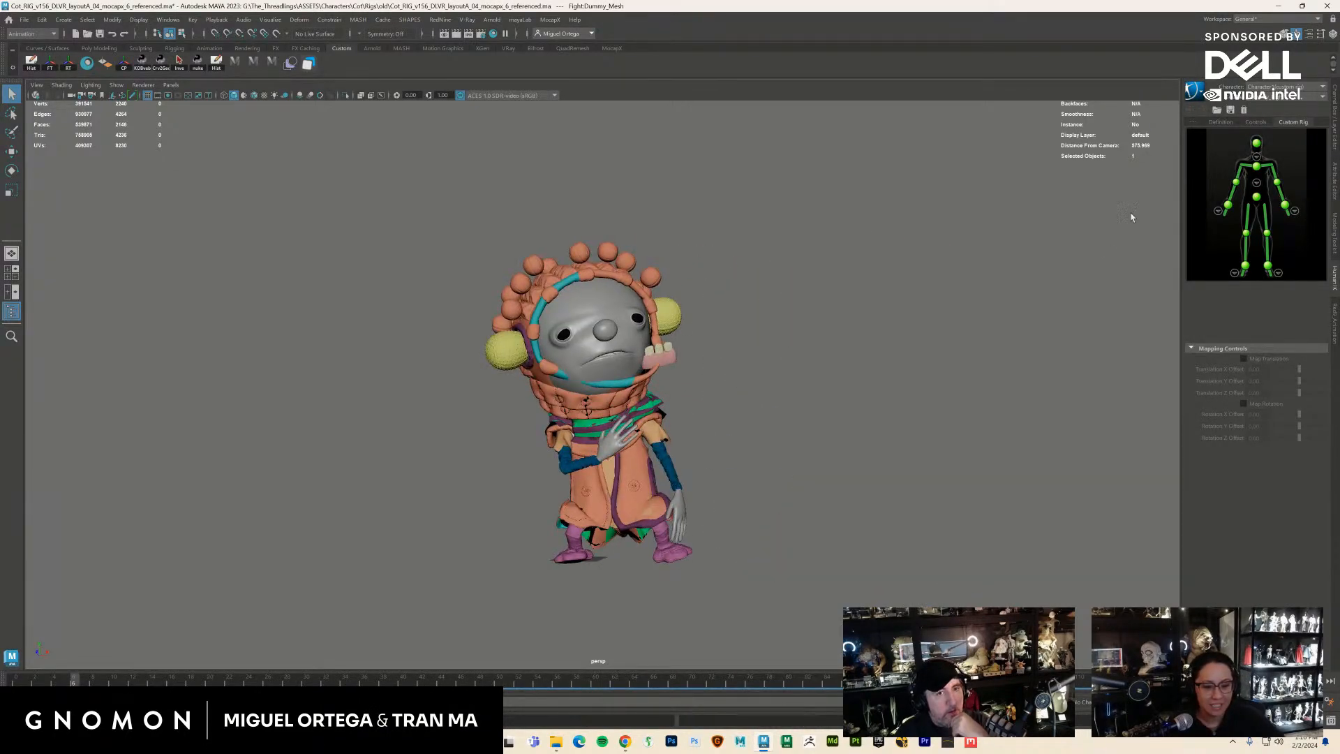
Reselect the Cot custom rig as the HumanIK character, apply the Stance source, and set the source to None
{"action": "left_click", "coordinate": [1277, 86]}
{"action": "left_click", "coordinate": [1274, 101]}
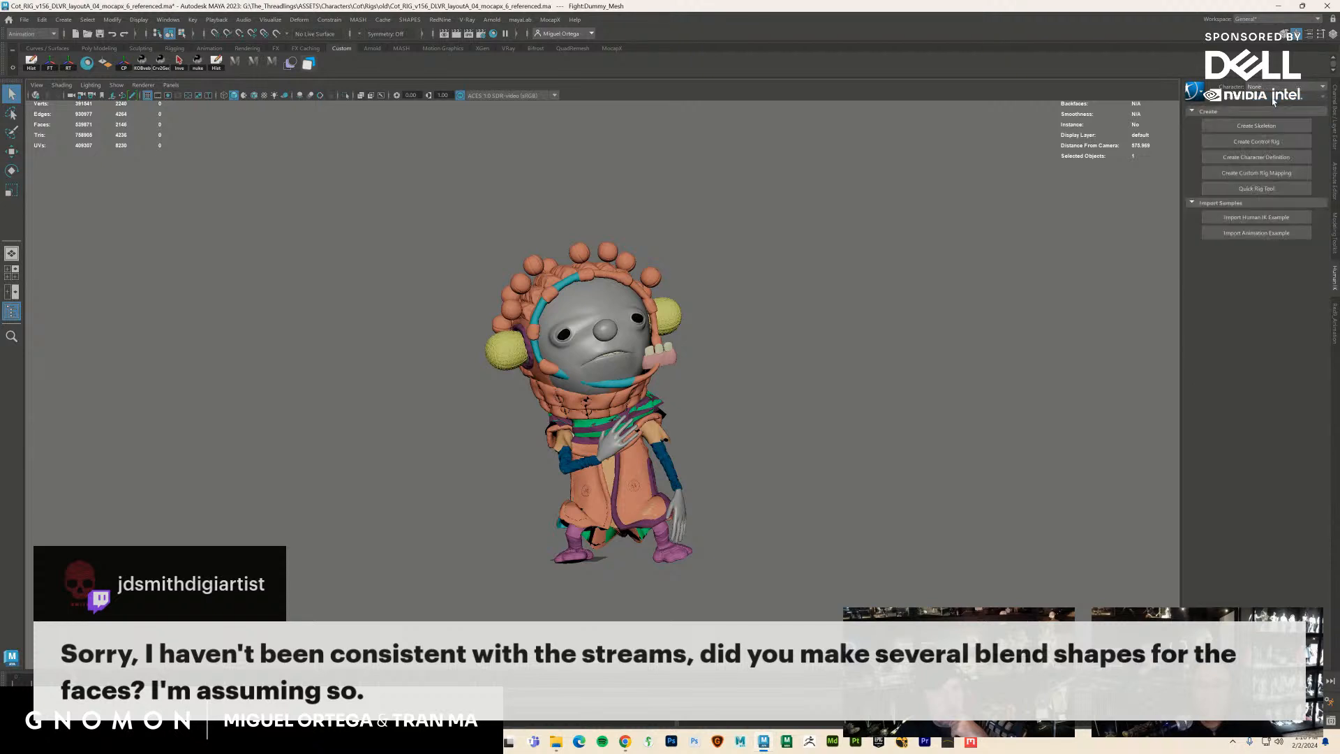
{"action": "left_click", "coordinate": [1278, 87]}
{"action": "left_click", "coordinate": [1273, 113]}
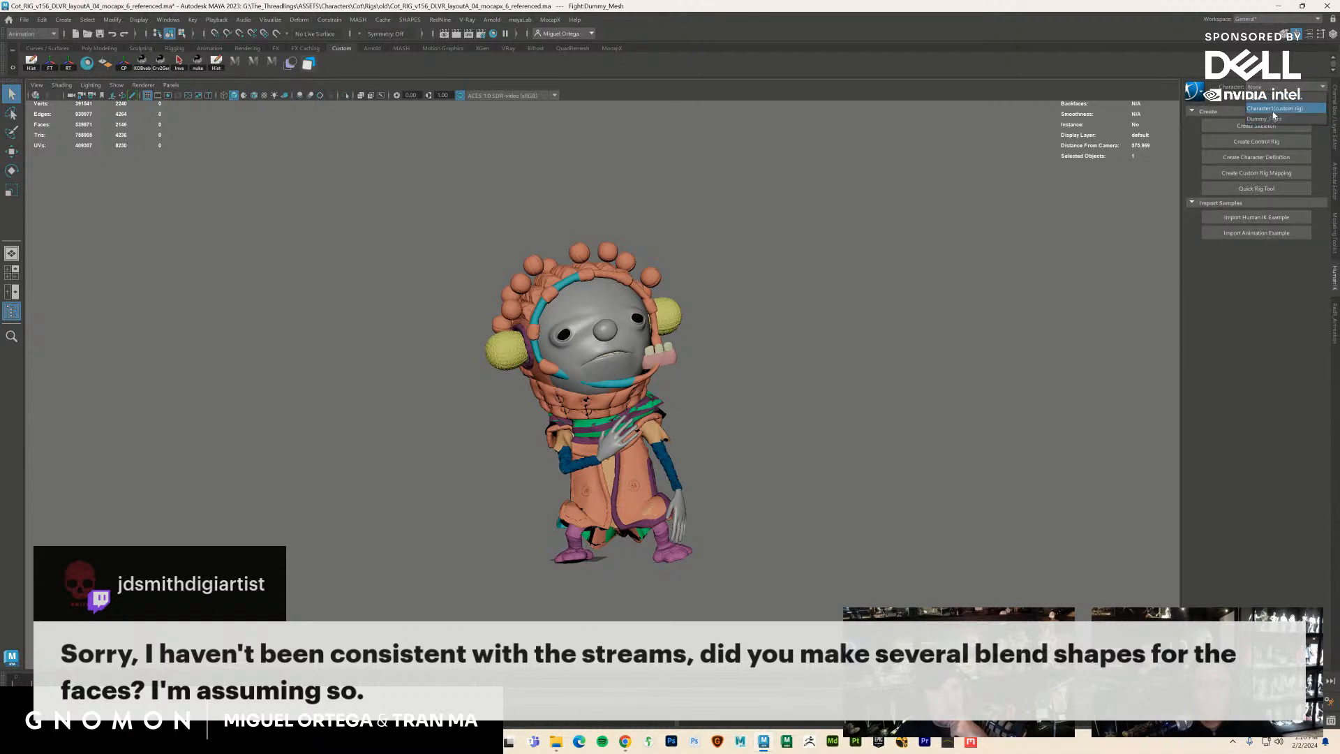
{"action": "left_click", "coordinate": [1272, 98]}
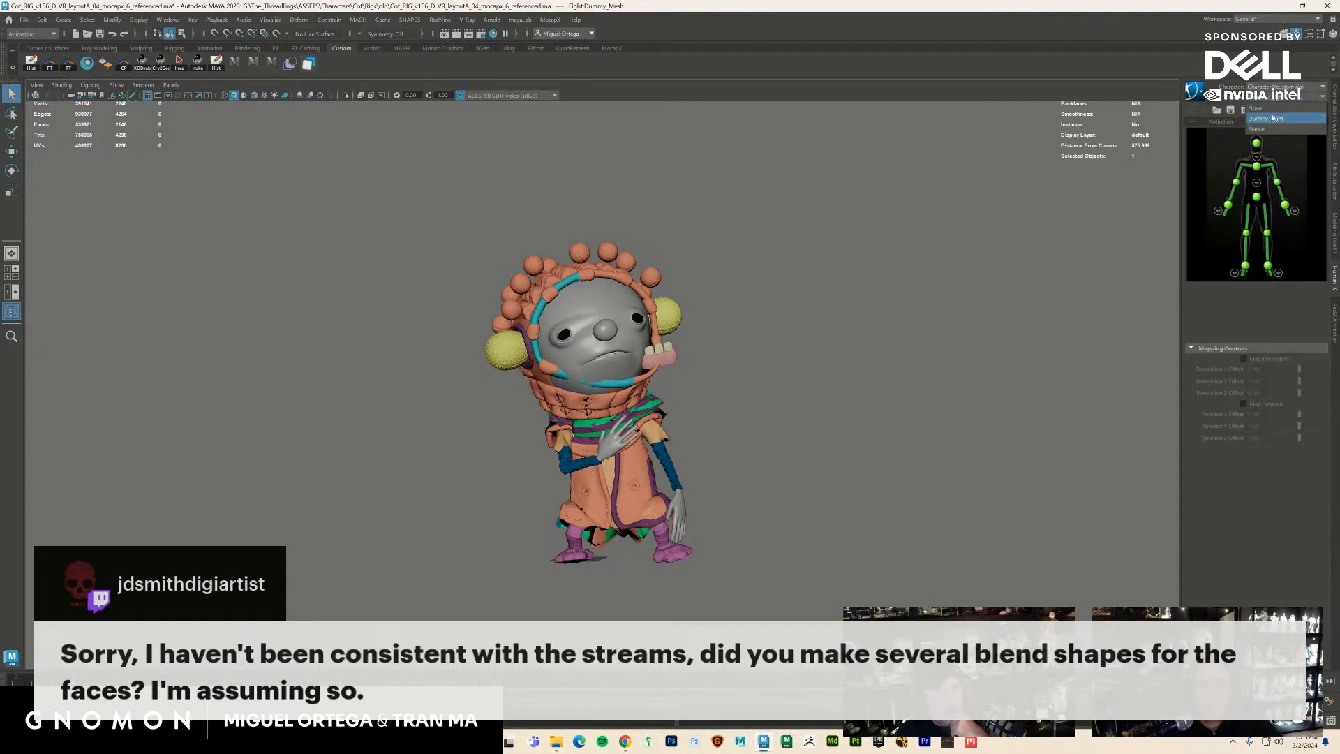
{"action": "left_click", "coordinate": [1272, 128]}
{"action": "left_click", "coordinate": [1272, 98]}
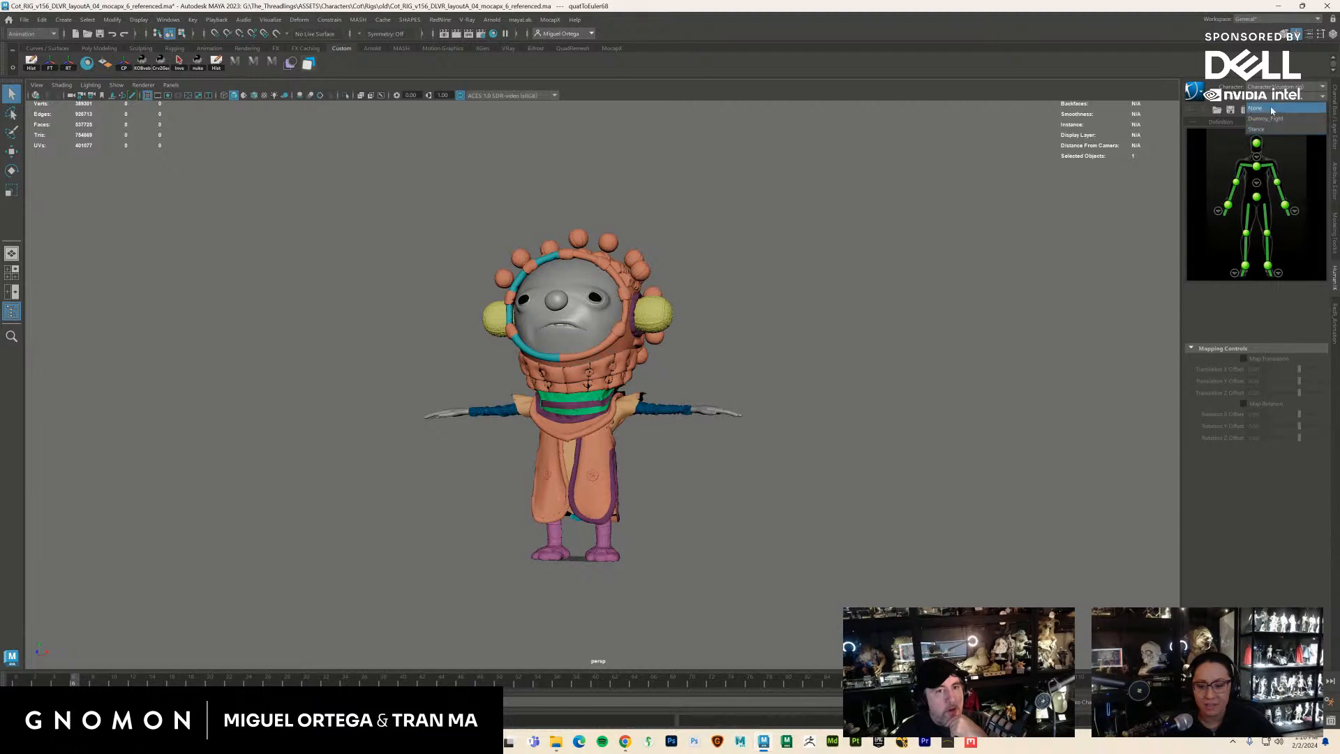
{"action": "left_click", "coordinate": [1272, 110]}
Inspect the controls mapped to the Cot character's head and neck in the HumanIK custom rig
{"action": "left_click_drag", "start_coordinate": [699, 381], "coordinate": [711, 384], "text": "alt"}
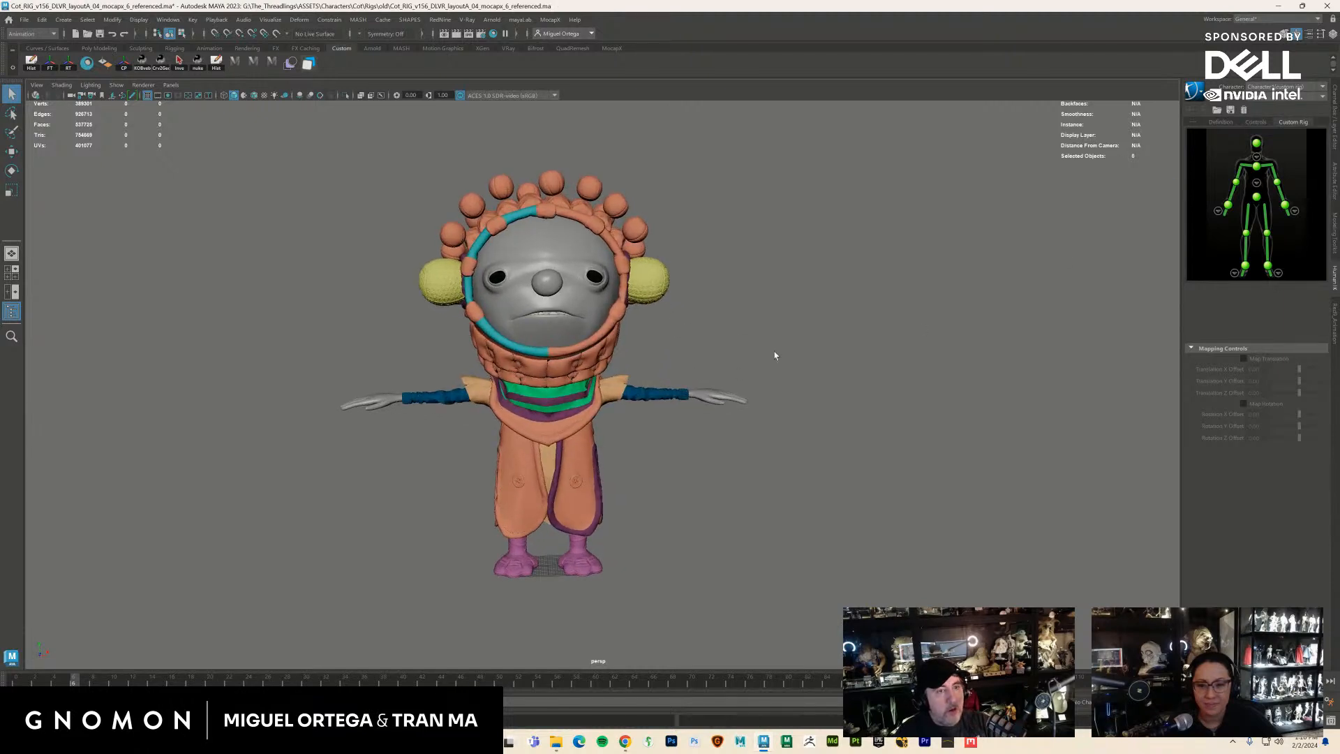
{"action": "right_click_drag", "start_coordinate": [711, 384], "coordinate": [817, 364], "text": "alt"}
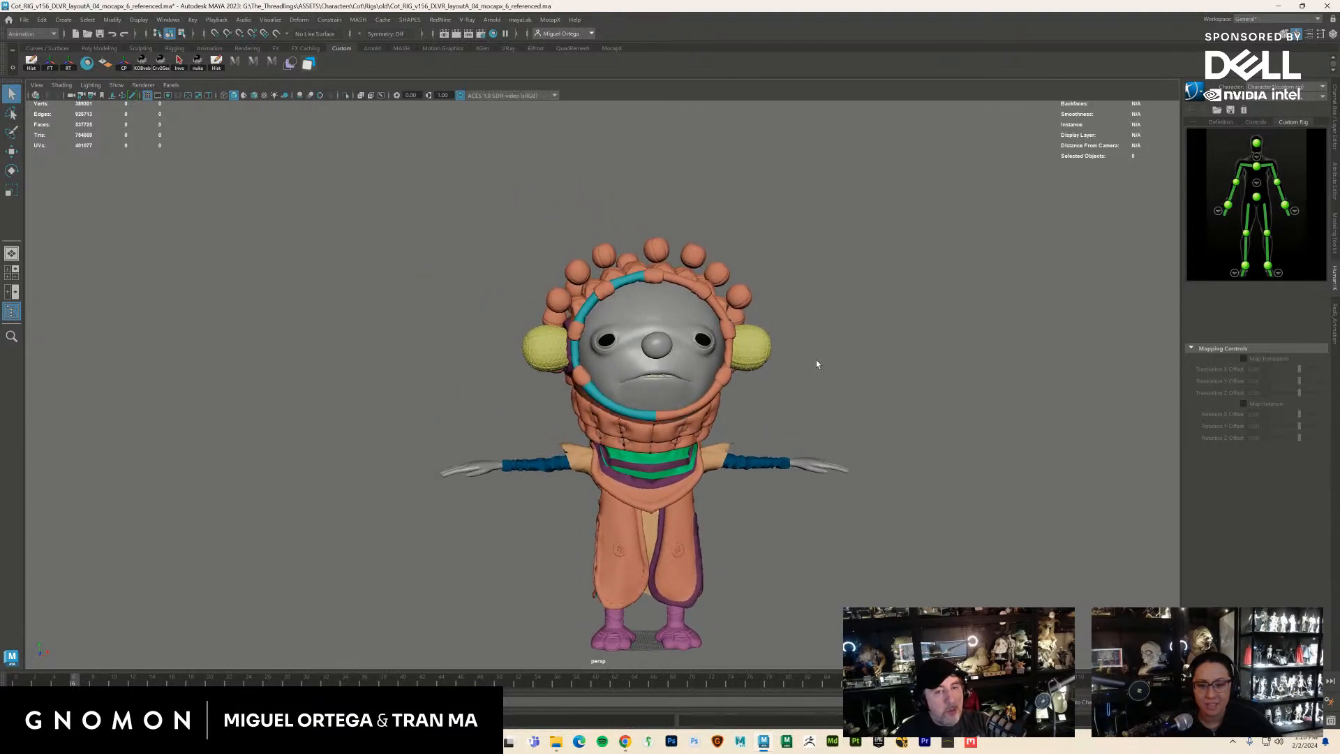
{"action": "left_click", "coordinate": [1257, 144]}
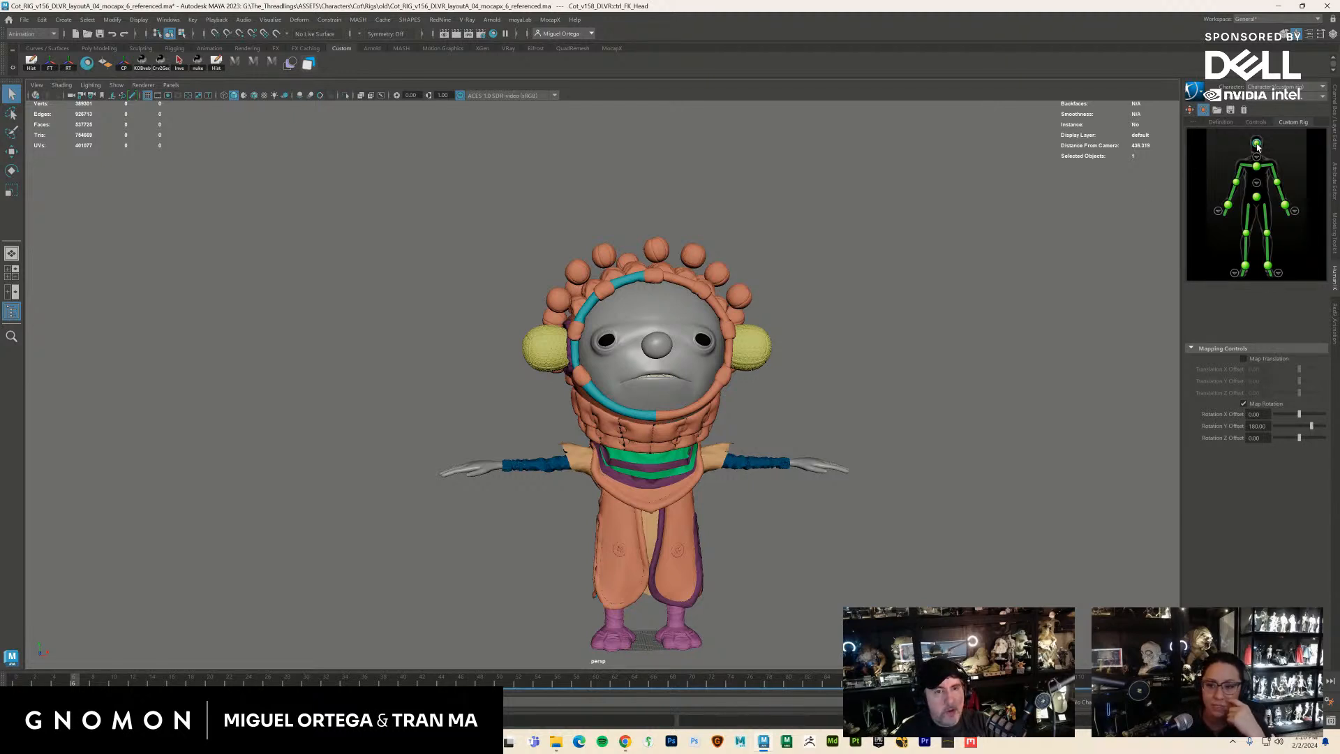
{"action": "left_click", "coordinate": [1257, 143]}
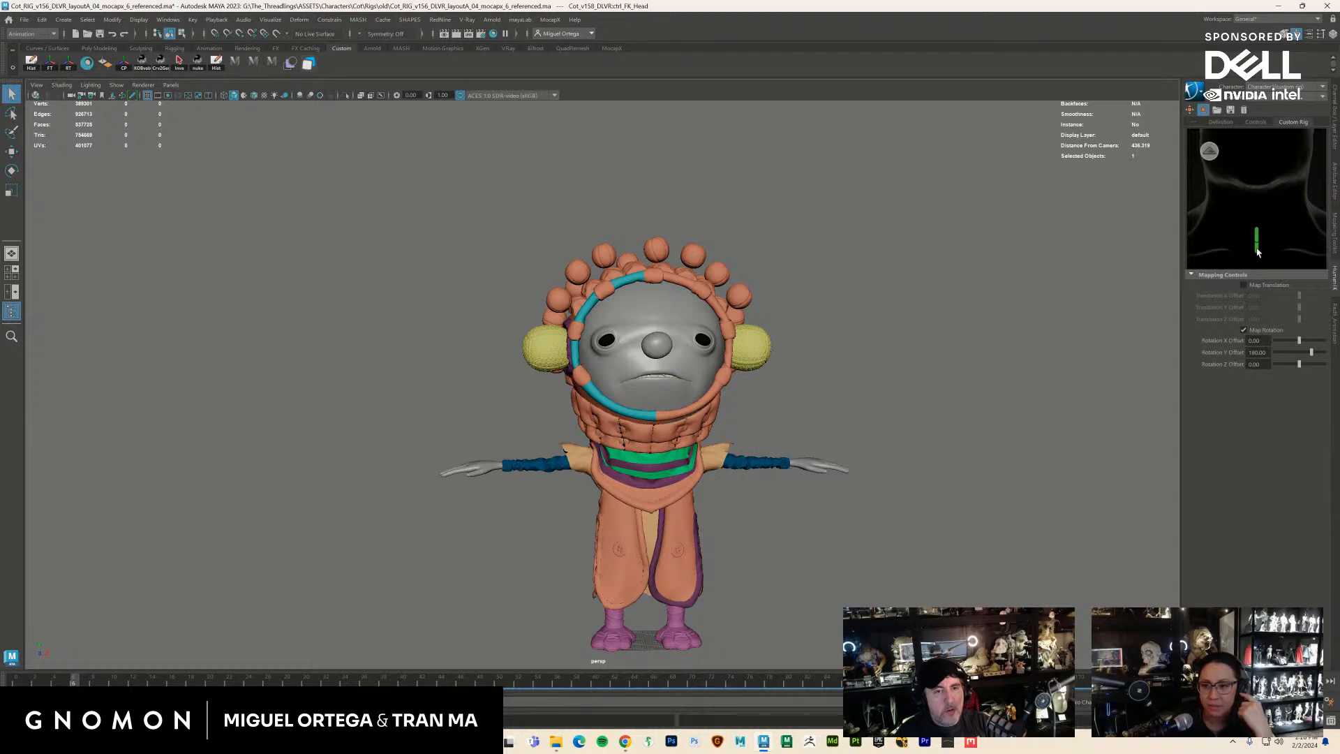
{"action": "left_click", "coordinate": [1257, 238]}
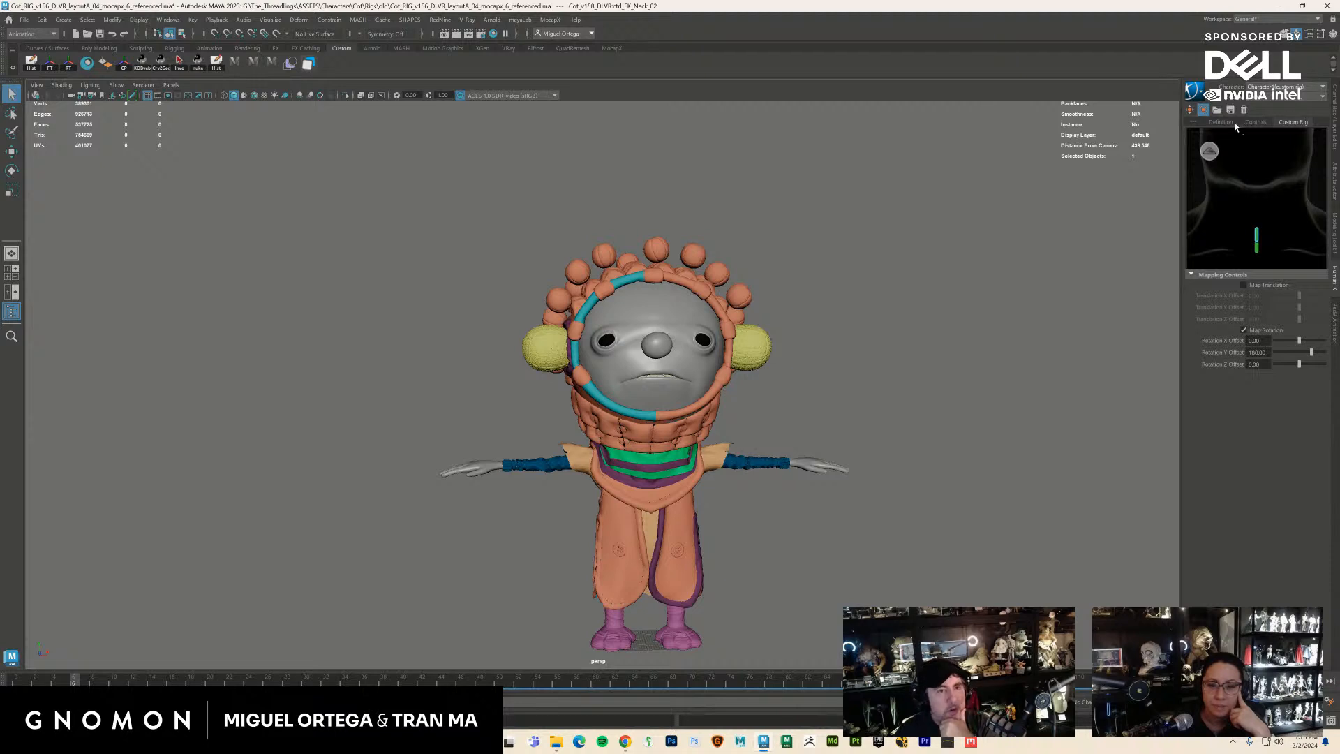
{"action": "left_click", "coordinate": [1210, 151]}
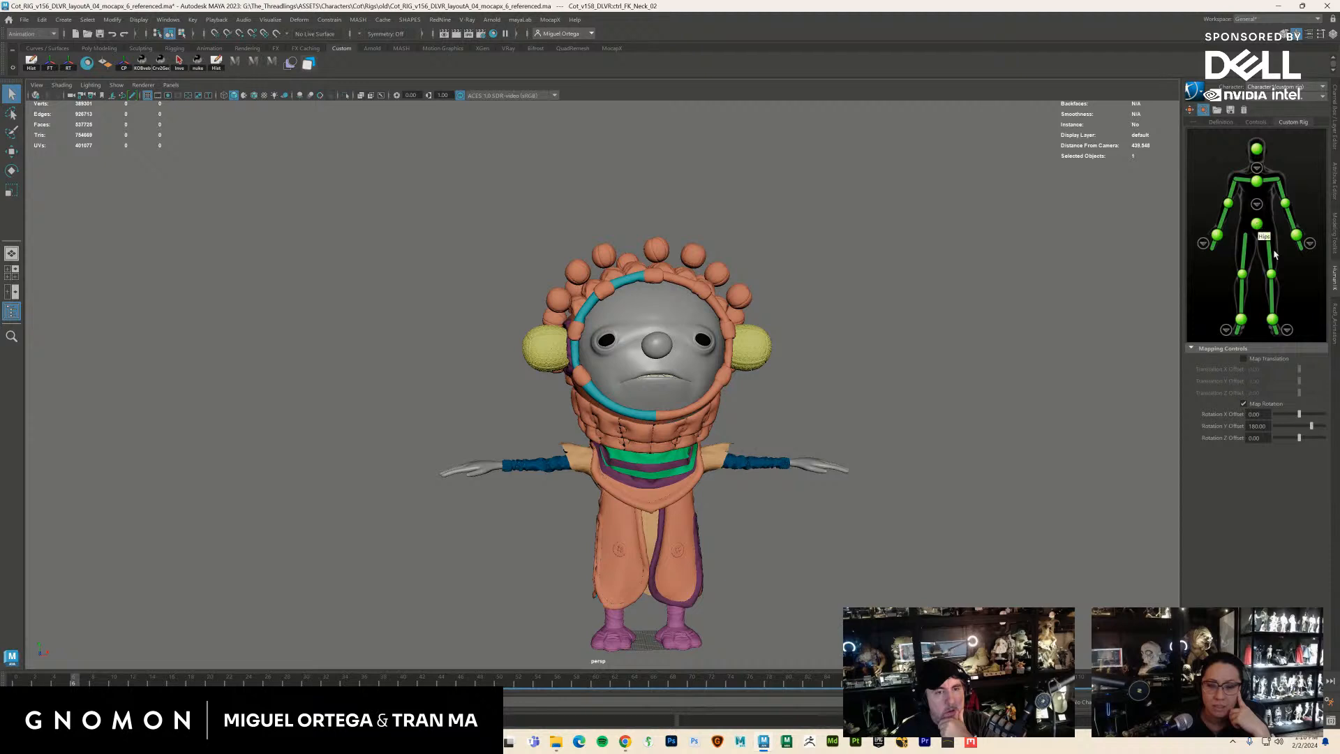
Check the HumanIK mappings of both hands and the head, and recheck the neck mapping
{"action": "left_click", "coordinate": [1297, 236]}
{"action": "left_click", "coordinate": [1218, 236]}
{"action": "left_click", "coordinate": [1258, 149]}
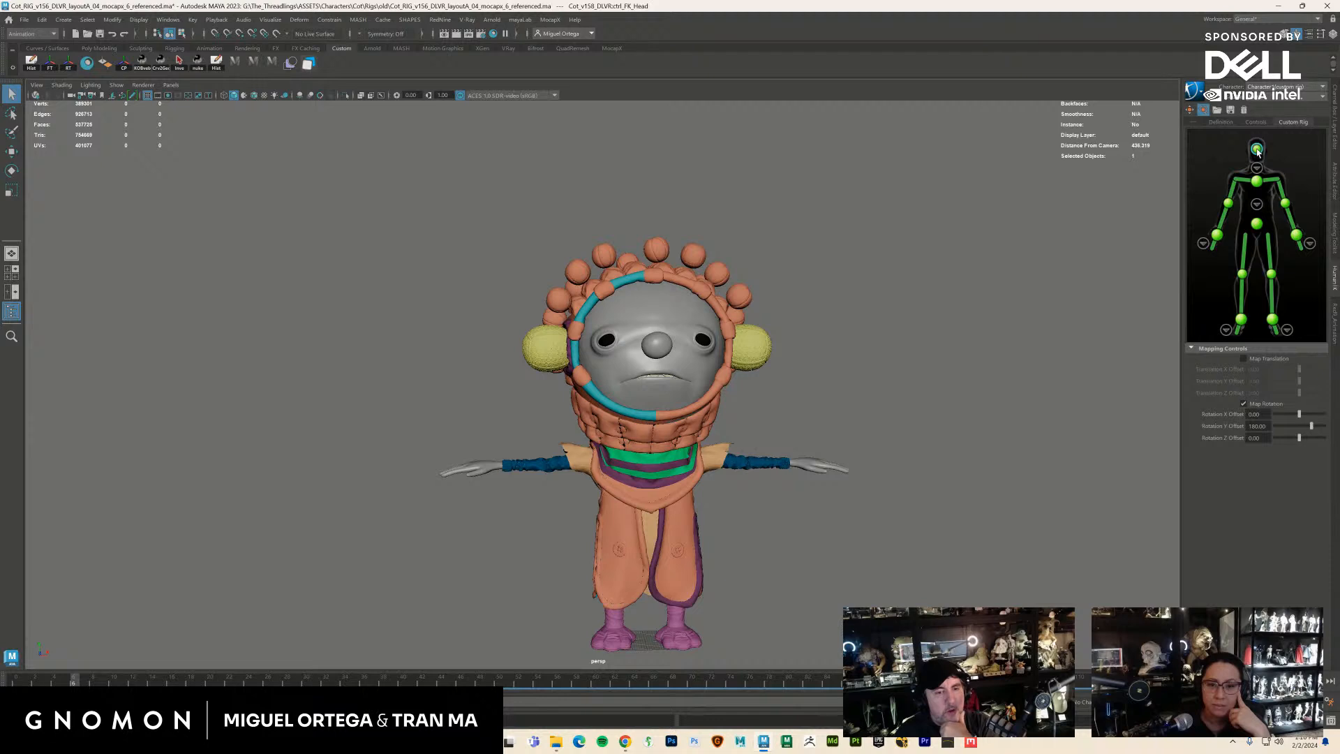
{"action": "left_click", "coordinate": [1257, 168]}
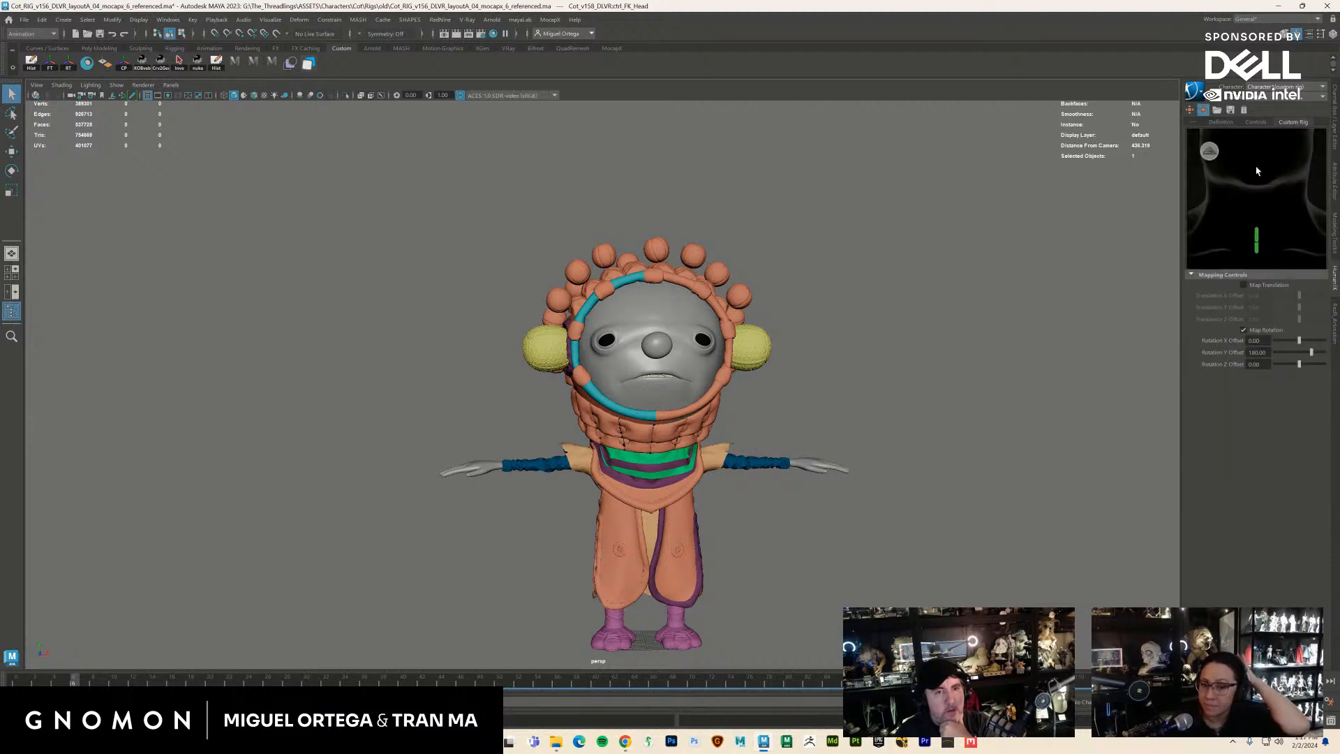
{"action": "left_click", "coordinate": [1210, 151]}
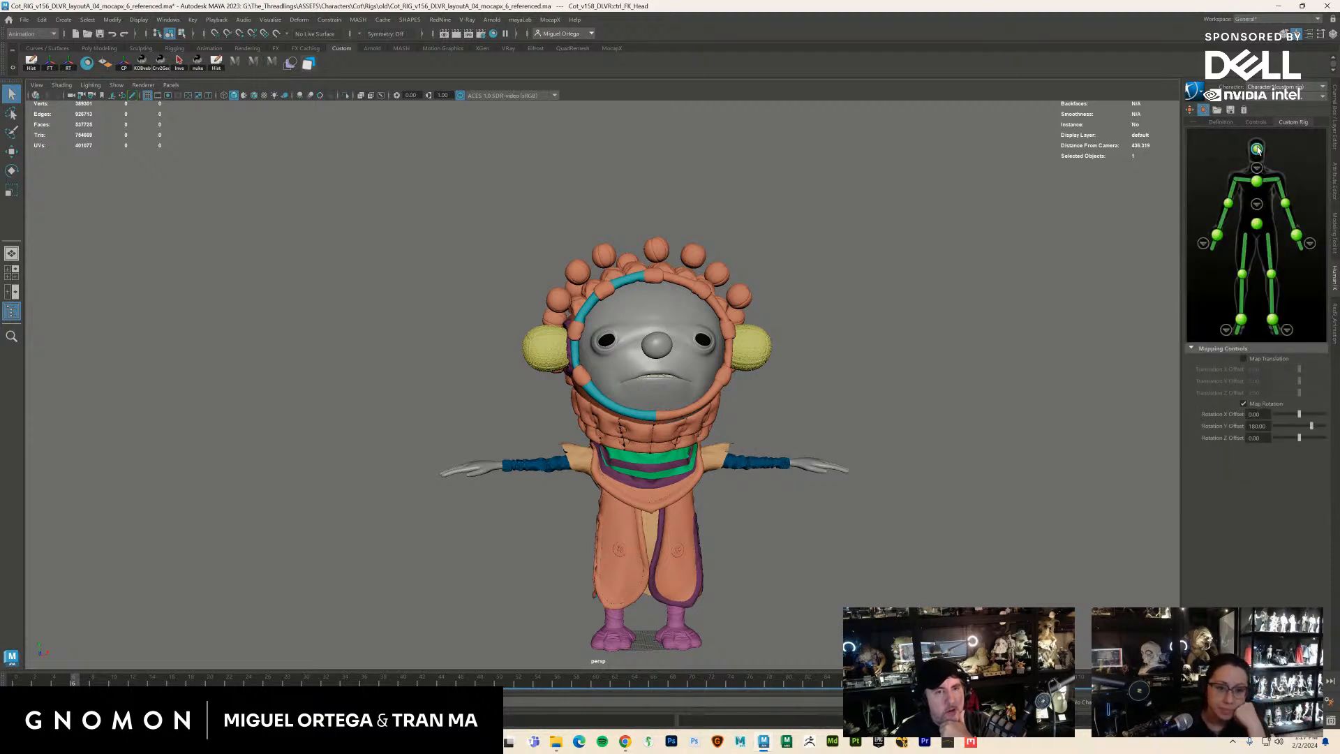
{"action": "left_click", "coordinate": [1258, 170]}
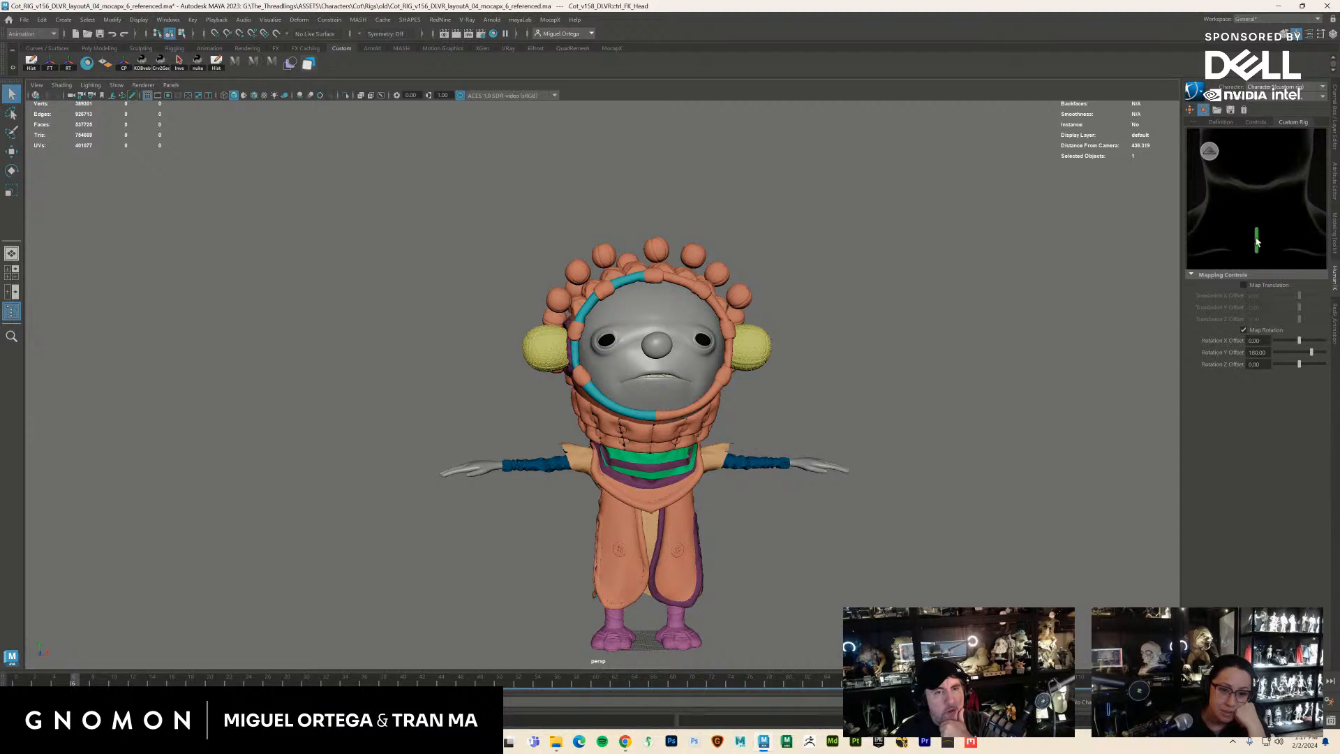
{"action": "left_click", "coordinate": [1258, 248]}
{"action": "left_click", "coordinate": [1209, 151]}
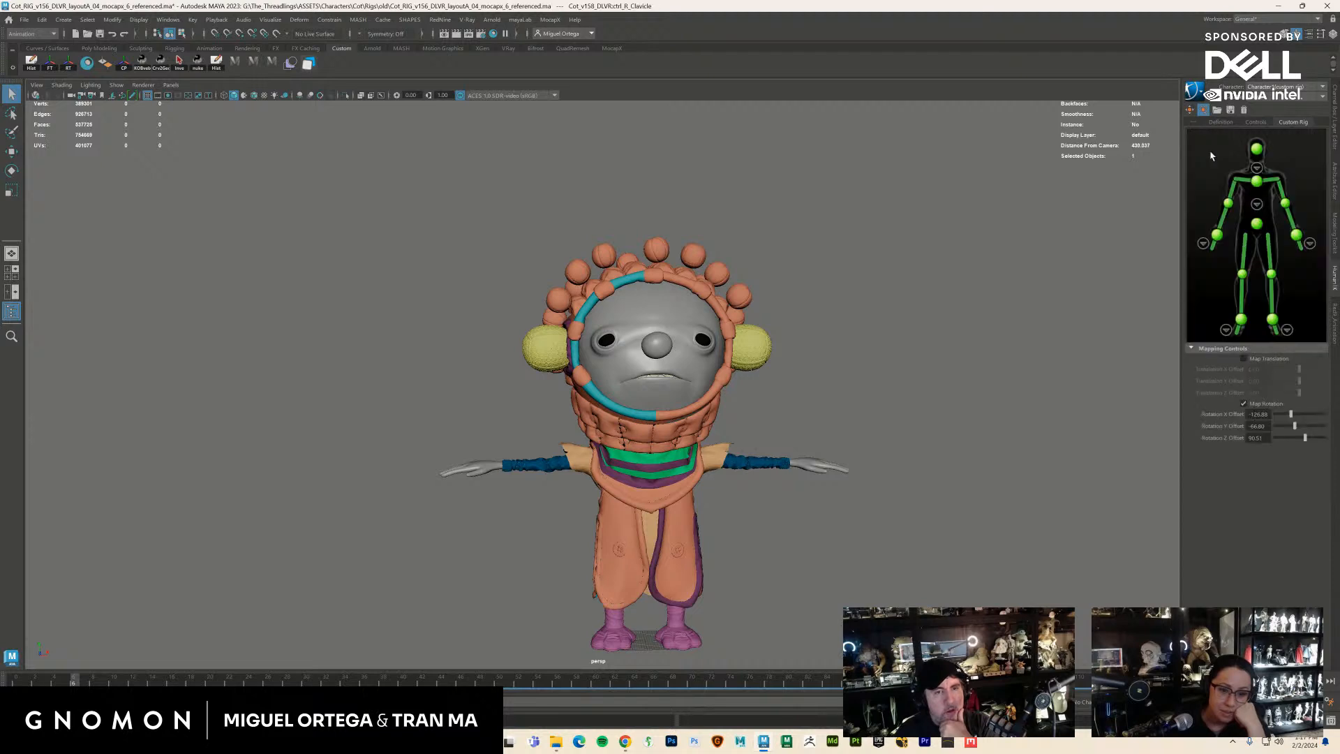
Bring up Studio Library with the Cot hand poses and place it below a close-up of the character's hand
{"action": "middle_click_drag", "start_coordinate": [629, 575], "coordinate": [576, 539], "text": "alt"}
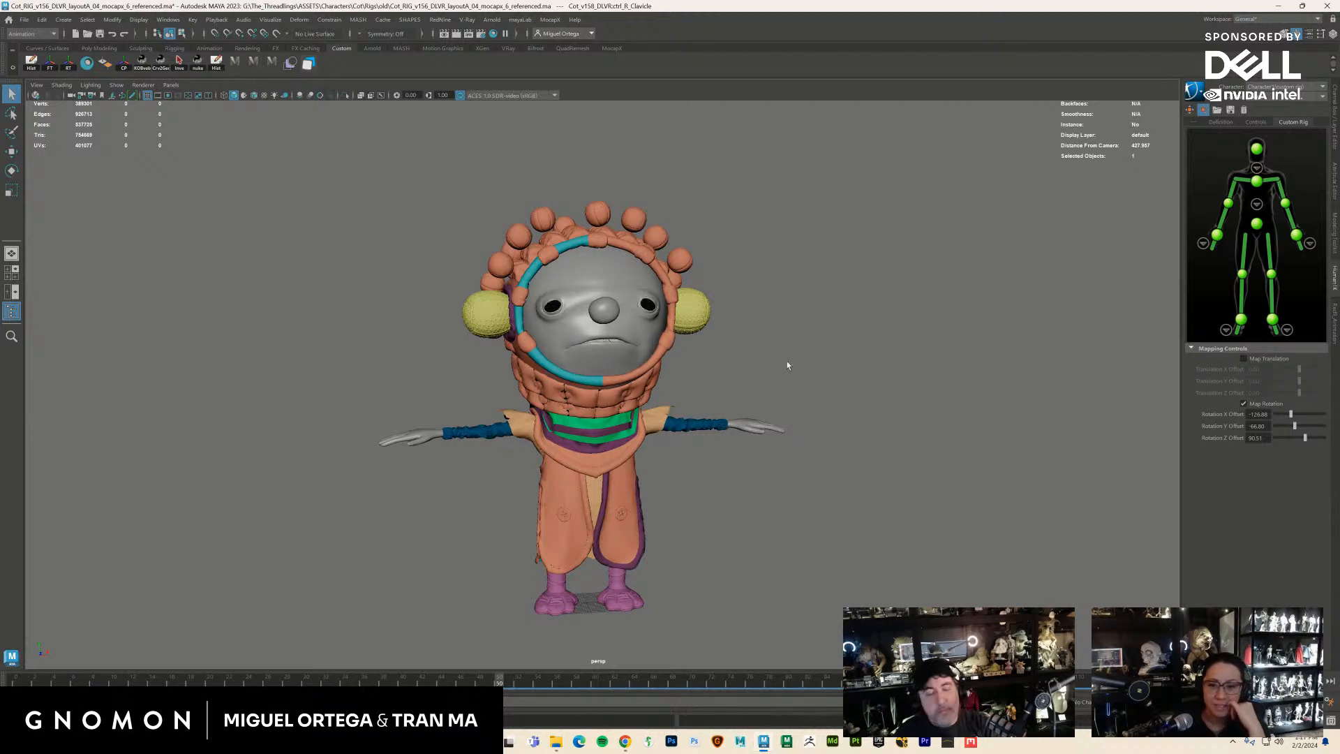
{"action": "right_click_drag", "start_coordinate": [770, 398], "coordinate": [973, 491], "text": "alt"}
{"action": "middle_click_drag", "start_coordinate": [973, 490], "coordinate": [820, 386], "text": "alt"}
{"action": "left_click_drag", "start_coordinate": [820, 386], "coordinate": [873, 395], "text": "alt"}
{"action": "right_click_drag", "start_coordinate": [873, 395], "coordinate": [977, 419], "text": "alt"}
{"action": "left_click_drag", "start_coordinate": [978, 419], "coordinate": [922, 422], "text": "alt"}
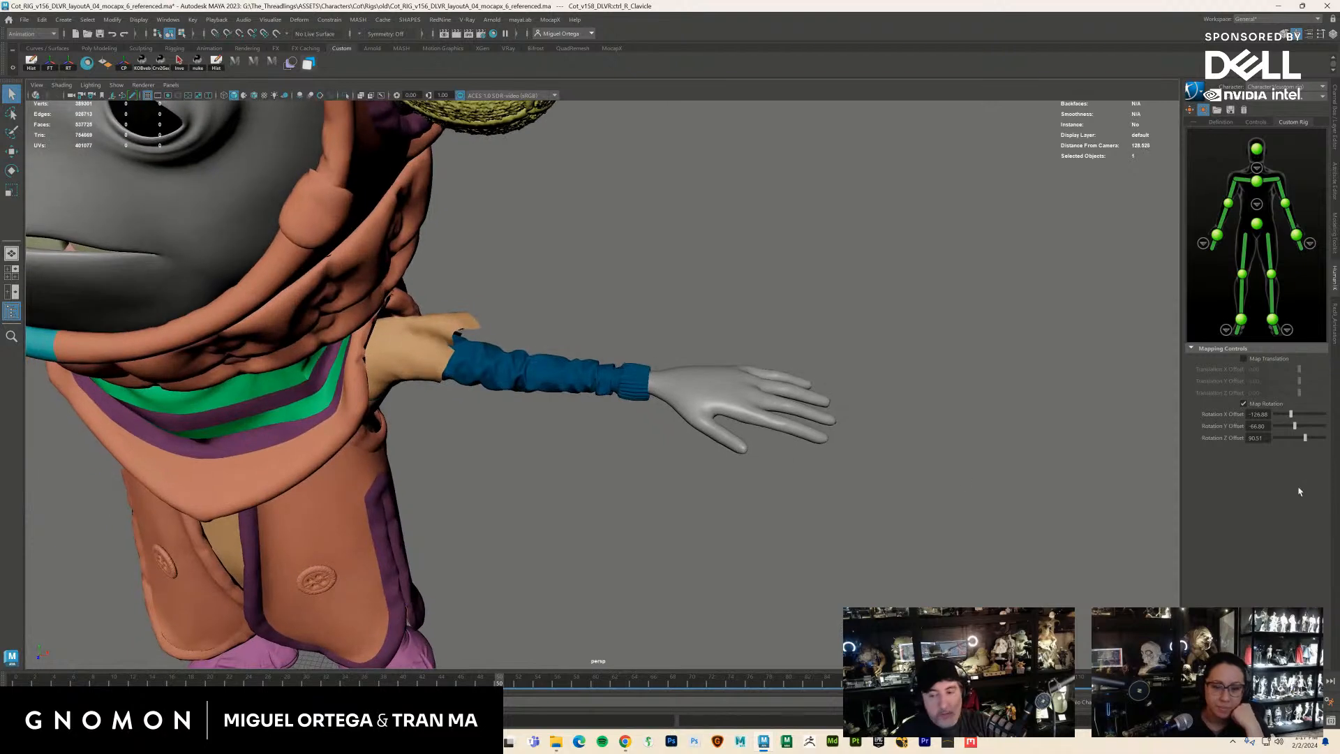
{"action": "left_click_drag", "start_coordinate": [1092, 426], "coordinate": [1100, 391]}
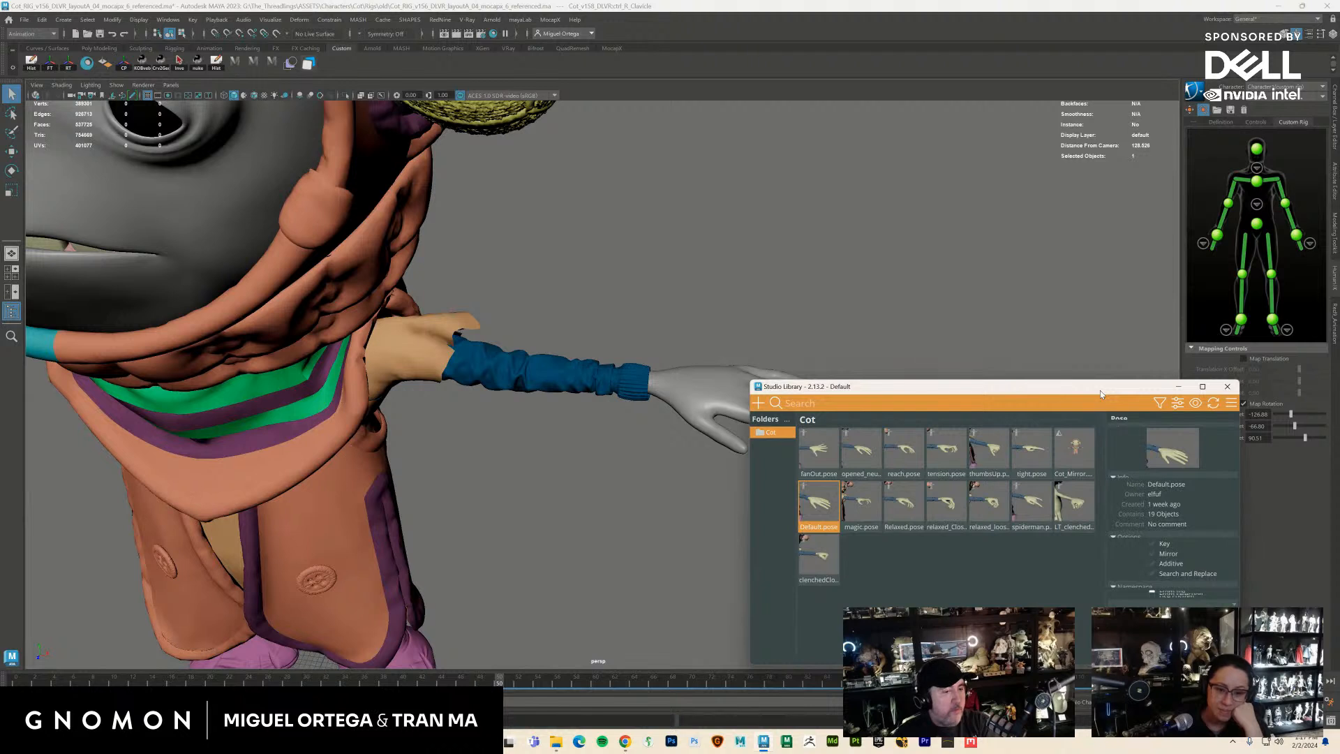
{"action": "left_click_drag", "start_coordinate": [947, 394], "coordinate": [993, 496]}
{"action": "scroll", "coordinate": [831, 389], "scroll_direction": "up", "scroll_amount": 3}
{"action": "middle_click_drag", "start_coordinate": [572, 502], "coordinate": [442, 487], "text": "alt"}
{"action": "scroll", "coordinate": [443, 487], "scroll_direction": "up", "scroll_amount": 2}
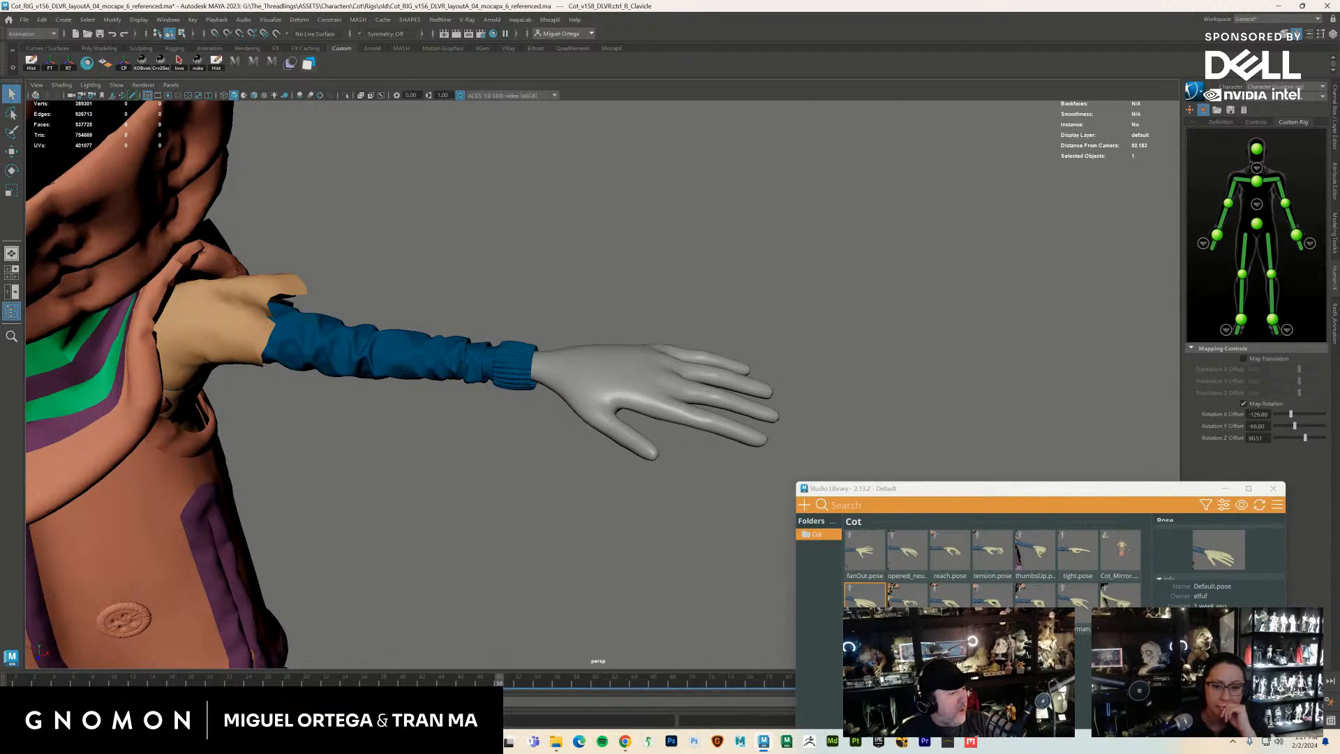
{"action": "mouse_move", "coordinate": [133, 682]}
{"action": "left_mouse_down"}
{"action": "mouse_move", "coordinate": [47, 682]}
{"action": "mouse_move", "coordinate": [178, 682]}
{"action": "left_mouse_up"}
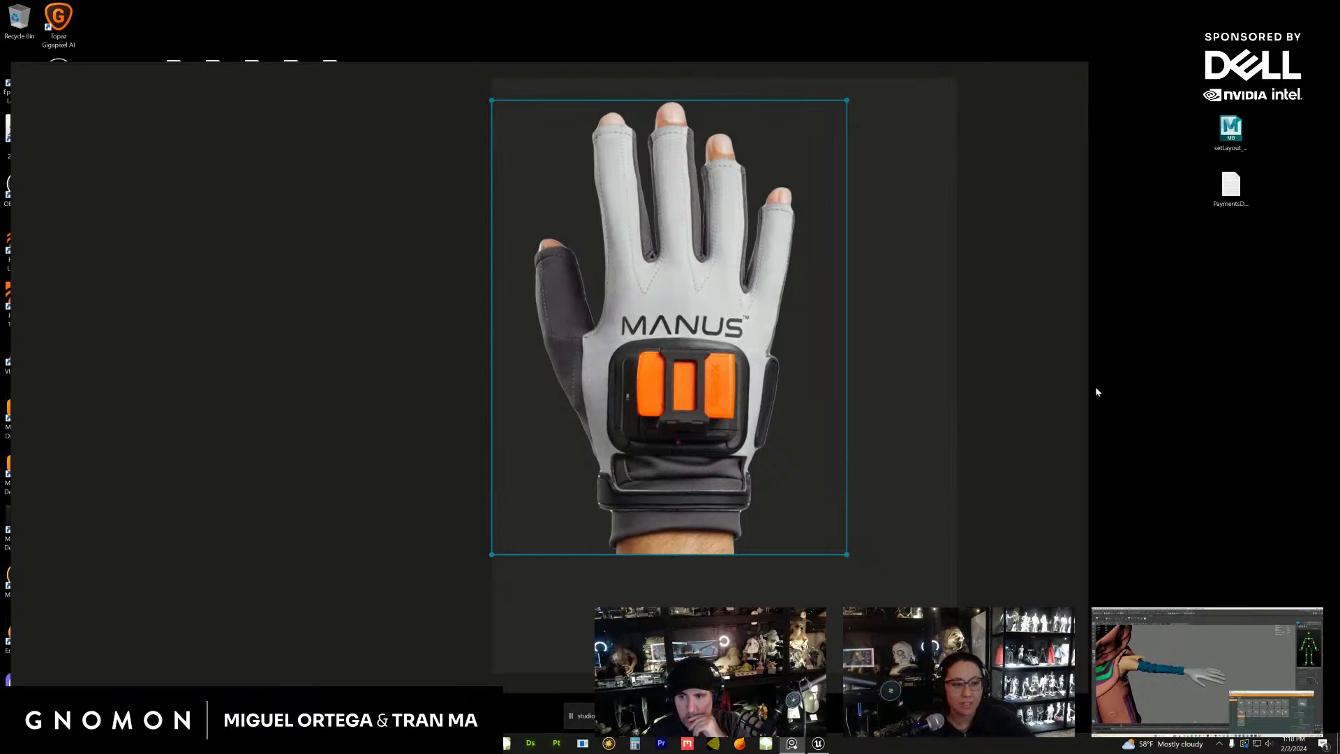
Switch to the image reference board and enlarge its window around the Manus glove picture
{"action": "left_click_drag", "start_coordinate": [1086, 386], "coordinate": [1317, 390]}
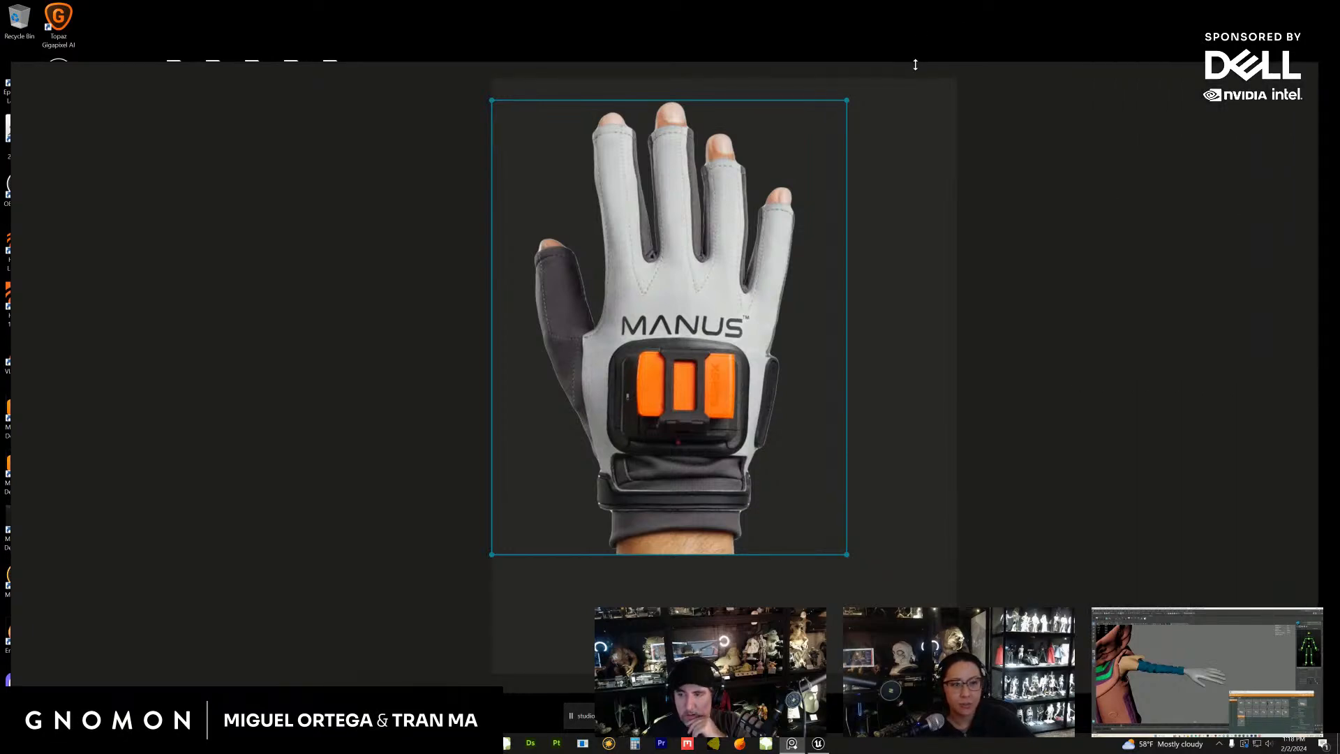
{"action": "left_click_drag", "start_coordinate": [916, 62], "coordinate": [918, 28]}
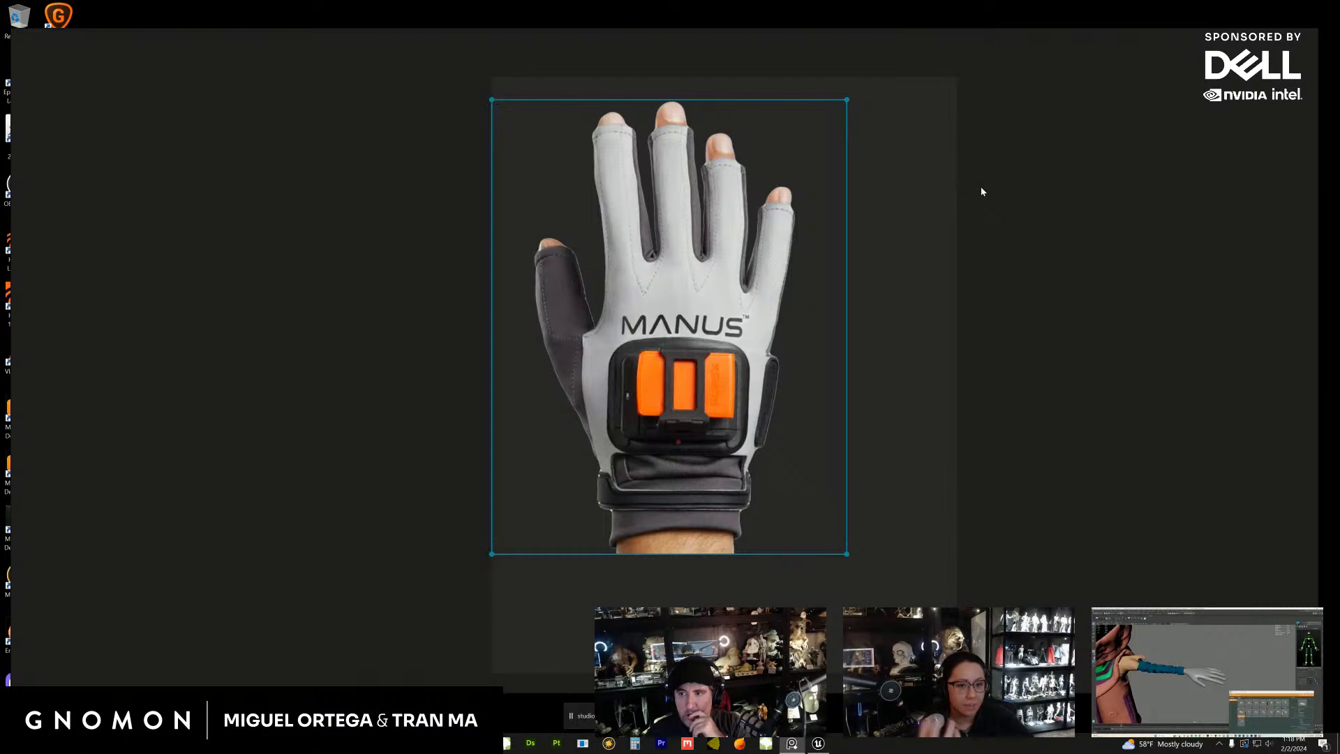
{"action": "left_click", "coordinate": [1284, 17]}
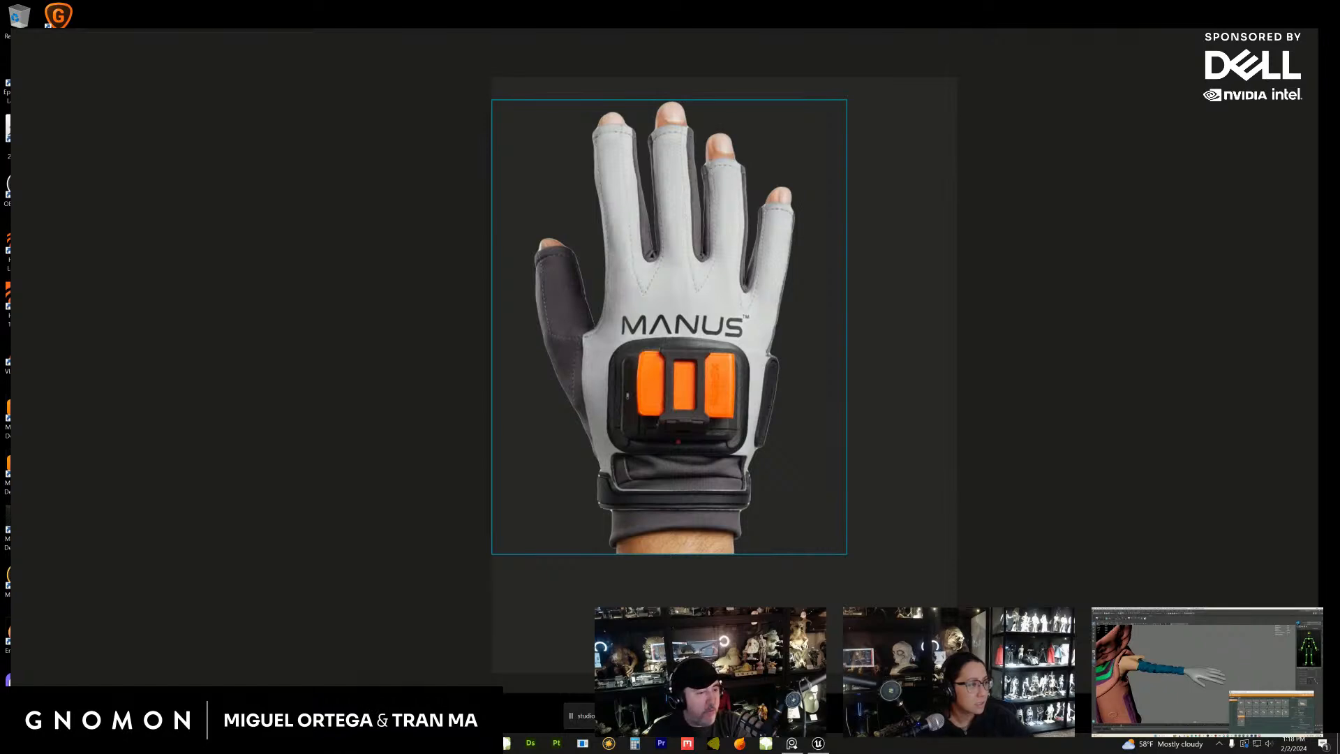
Paste the wired Manus glove picture onto the reference board and scale up the orange-module glove picture beside it
{"action": "left_click", "coordinate": [961, 364]}
{"action": "key", "text": "ctrl+v"}
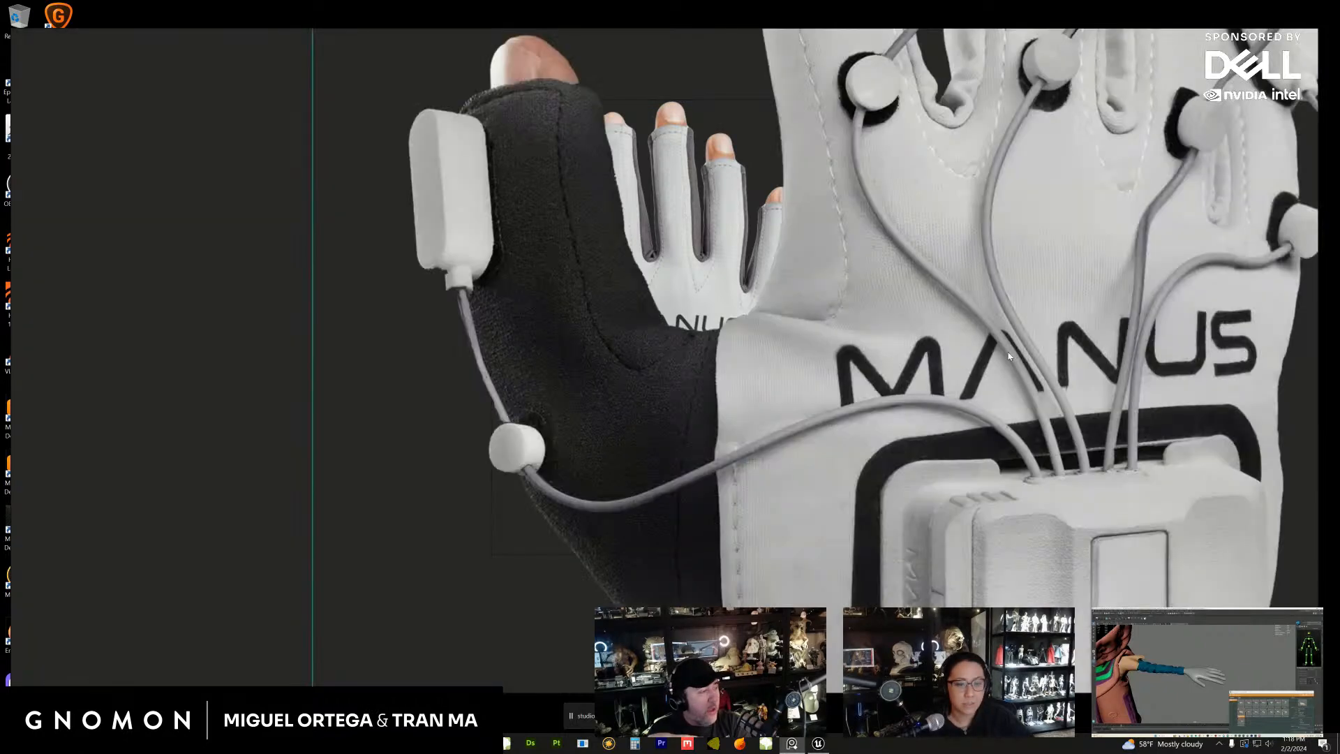
{"action": "scroll", "coordinate": [1008, 356], "scroll_direction": "down", "scroll_amount": 3}
{"action": "scroll", "coordinate": [1043, 341], "scroll_direction": "down", "scroll_amount": 5}
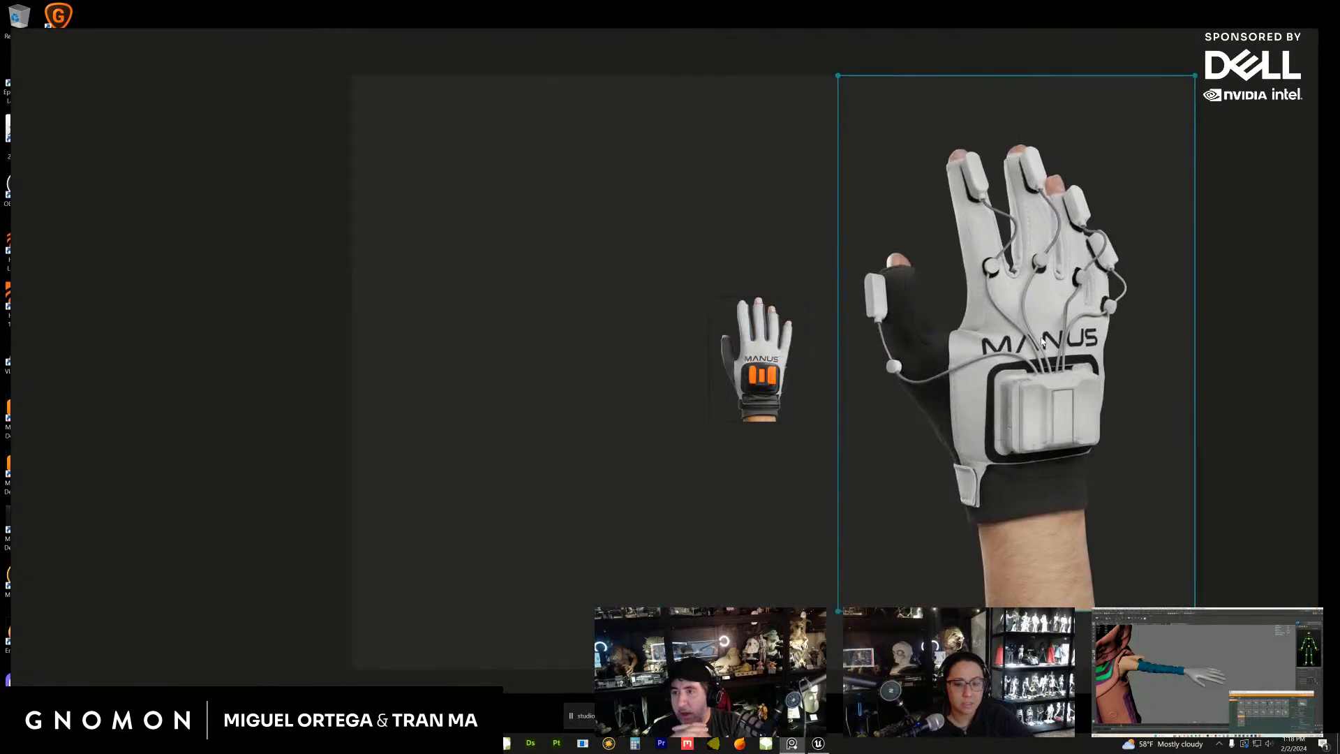
{"action": "middle_click_drag", "start_coordinate": [1043, 341], "coordinate": [871, 358]}
{"action": "scroll", "coordinate": [871, 357], "scroll_direction": "up", "scroll_amount": 2}
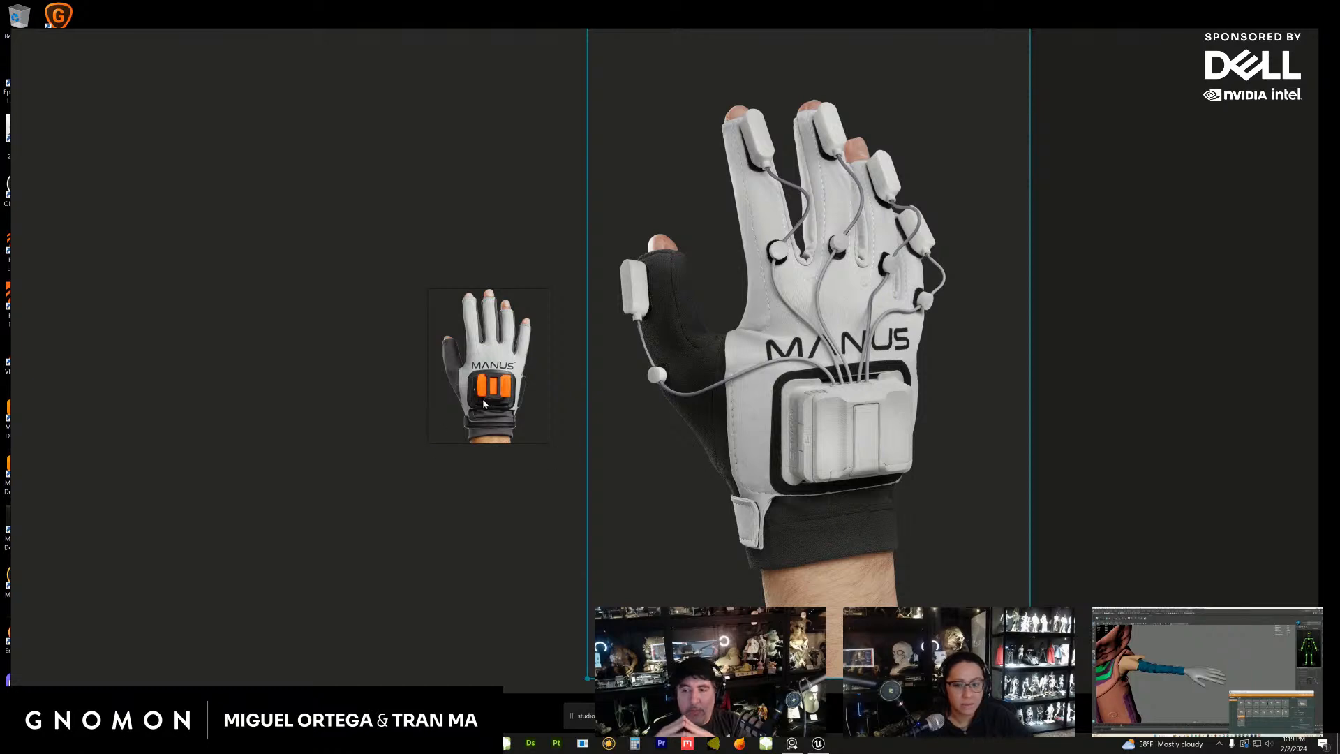
{"action": "mouse_move", "coordinate": [484, 404]}
{"action": "left_mouse_down"}
{"action": "mouse_move", "coordinate": [445, 373]}
{"action": "mouse_move", "coordinate": [468, 379]}
{"action": "mouse_move", "coordinate": [433, 403]}
{"action": "mouse_move", "coordinate": [567, 409]}
{"action": "mouse_move", "coordinate": [475, 419]}
{"action": "left_mouse_up"}
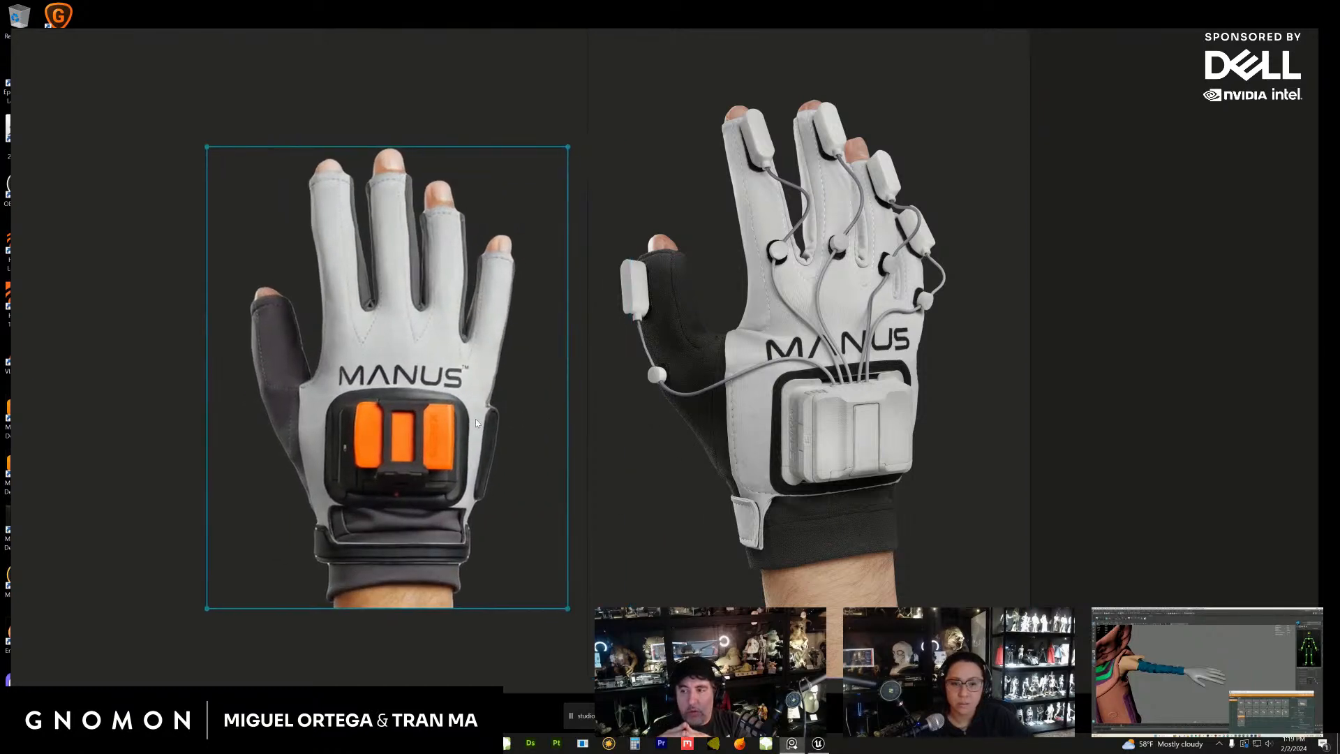
{"action": "left_click", "coordinate": [1150, 363]}
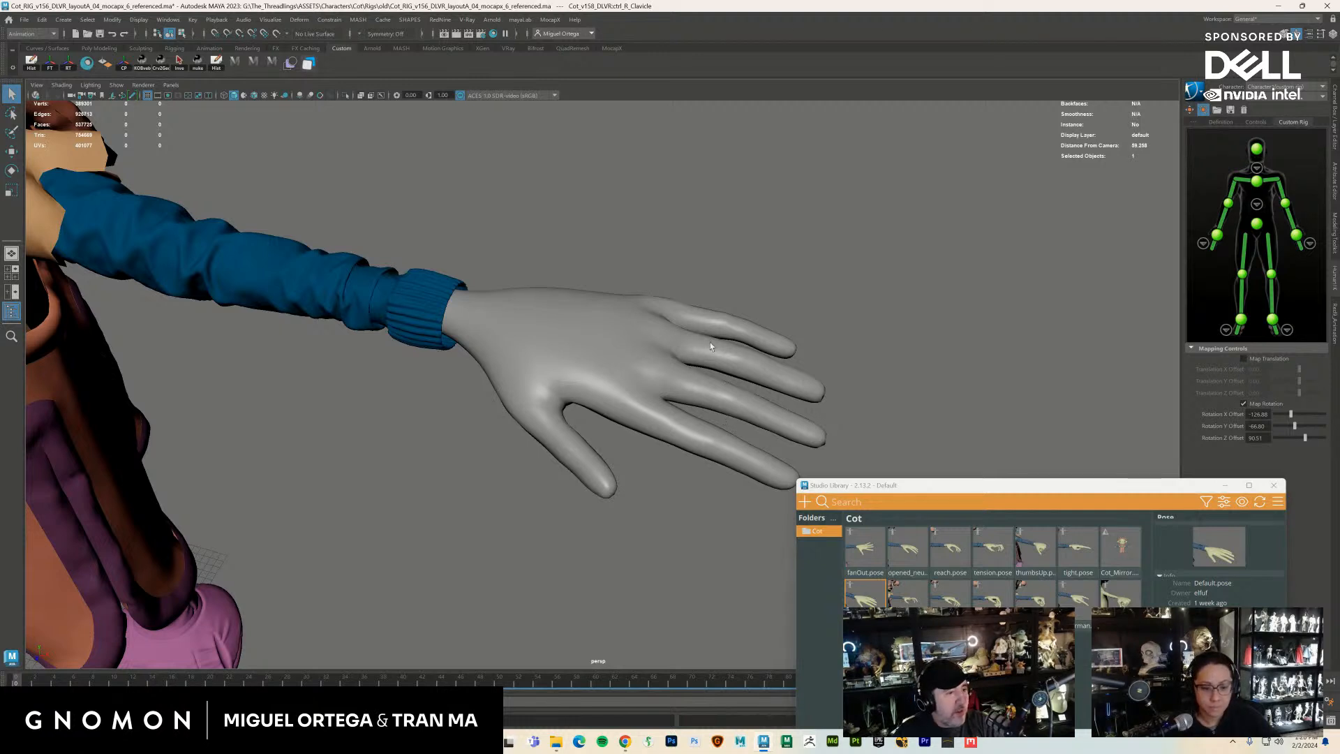
Back in Maya, reposition the Studio Library window below the Cot character's hand
{"action": "left_click_drag", "start_coordinate": [930, 492], "coordinate": [924, 497]}
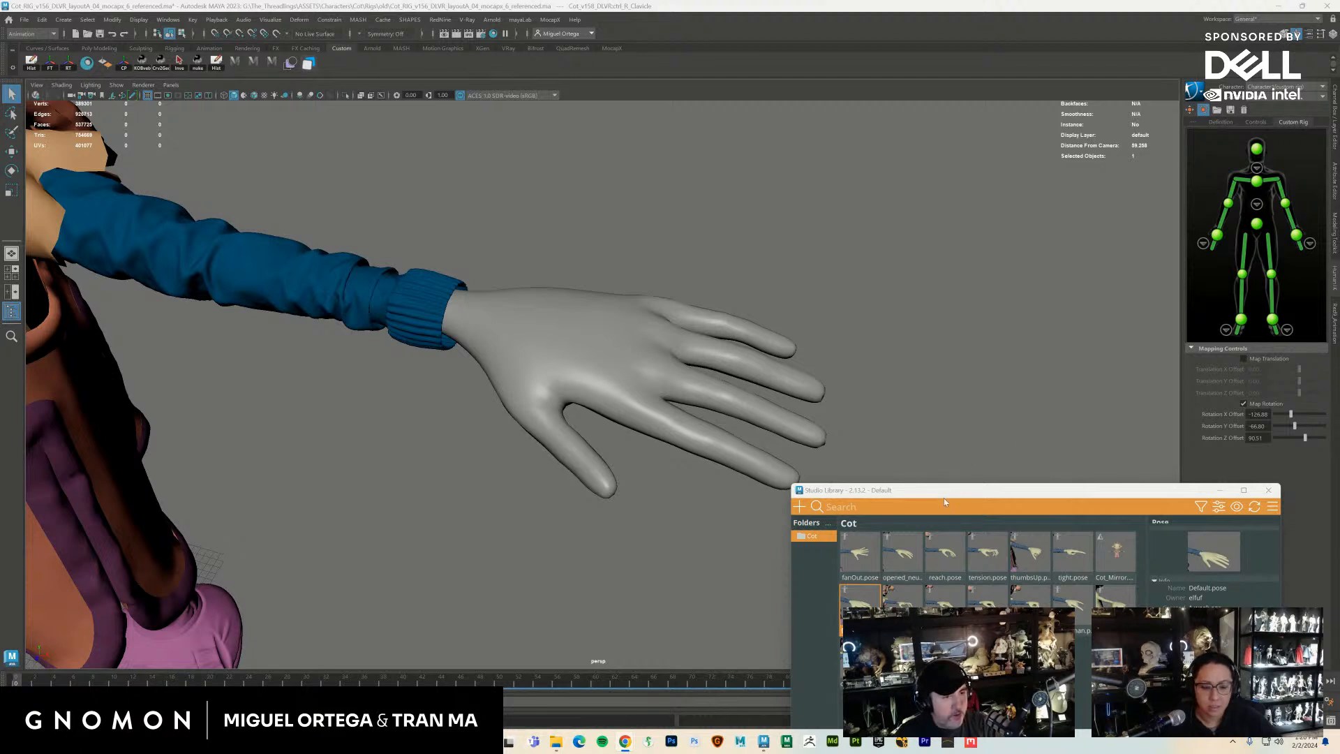
{"action": "left_click_drag", "start_coordinate": [945, 501], "coordinate": [949, 488]}
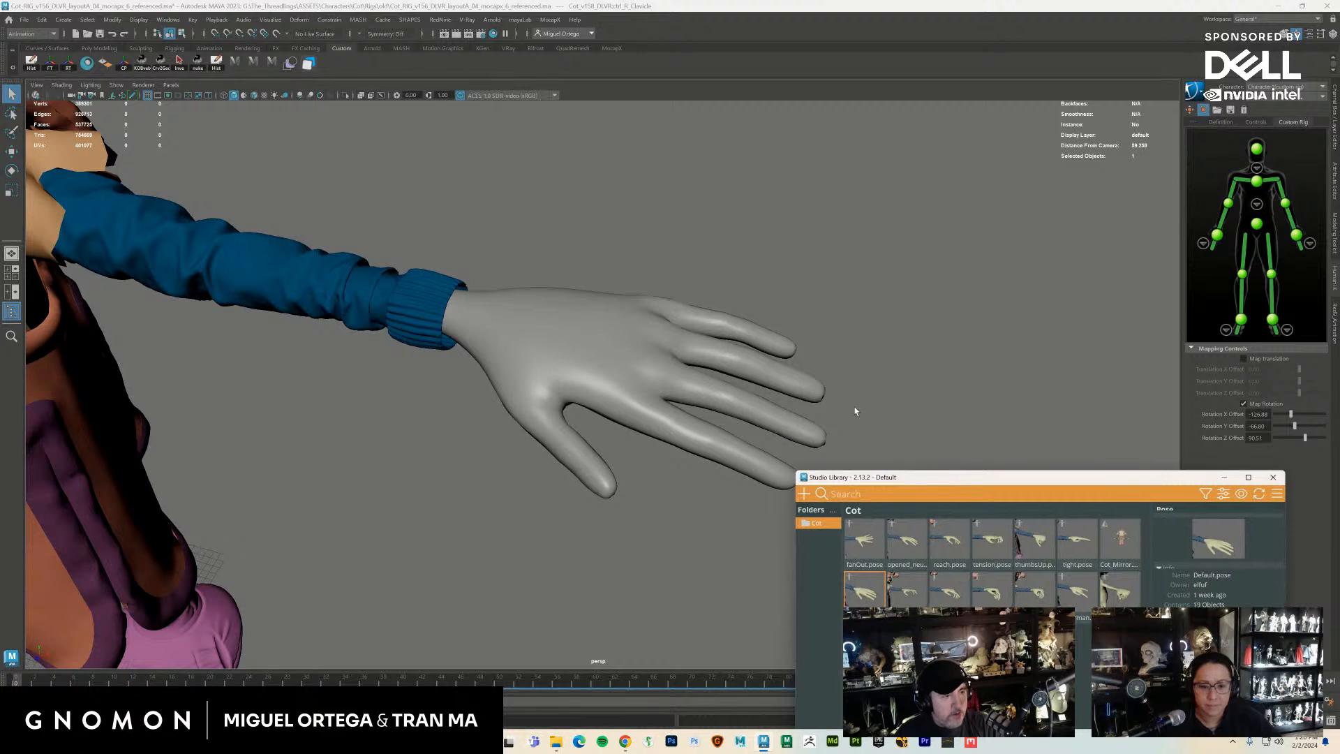
{"action": "left_click_drag", "start_coordinate": [855, 411], "coordinate": [877, 355], "text": "alt"}
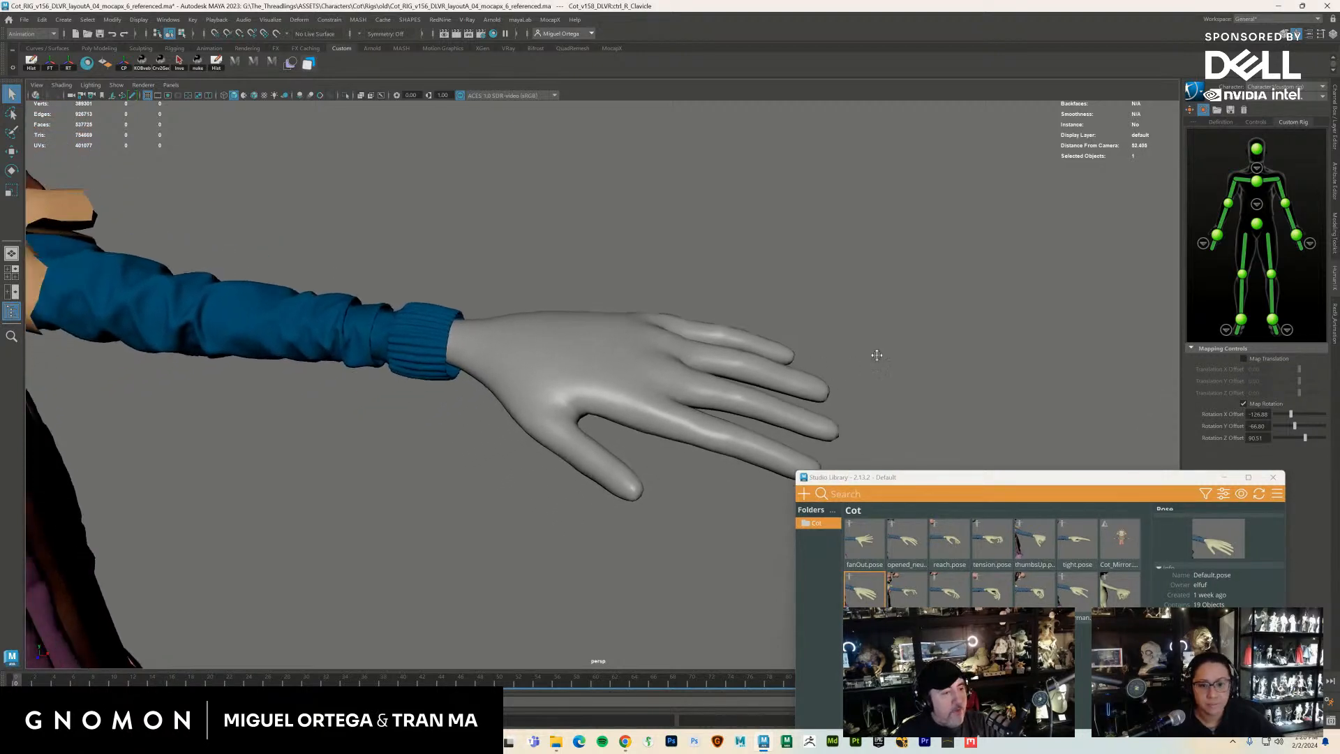
{"action": "middle_click_drag", "start_coordinate": [877, 354], "coordinate": [887, 354], "text": "alt"}
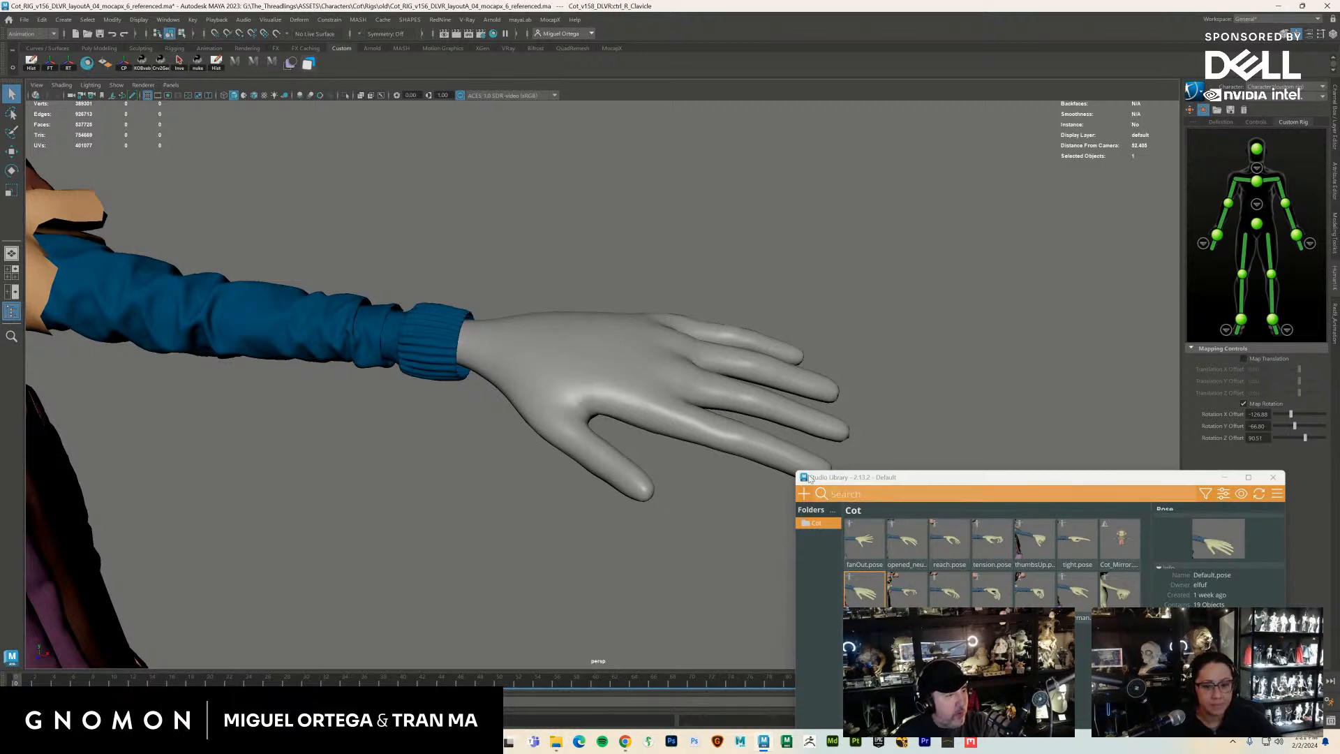
Show NURBS curves in the viewport so the finger controls are available around the character's hand
{"action": "left_click", "coordinate": [116, 85]}
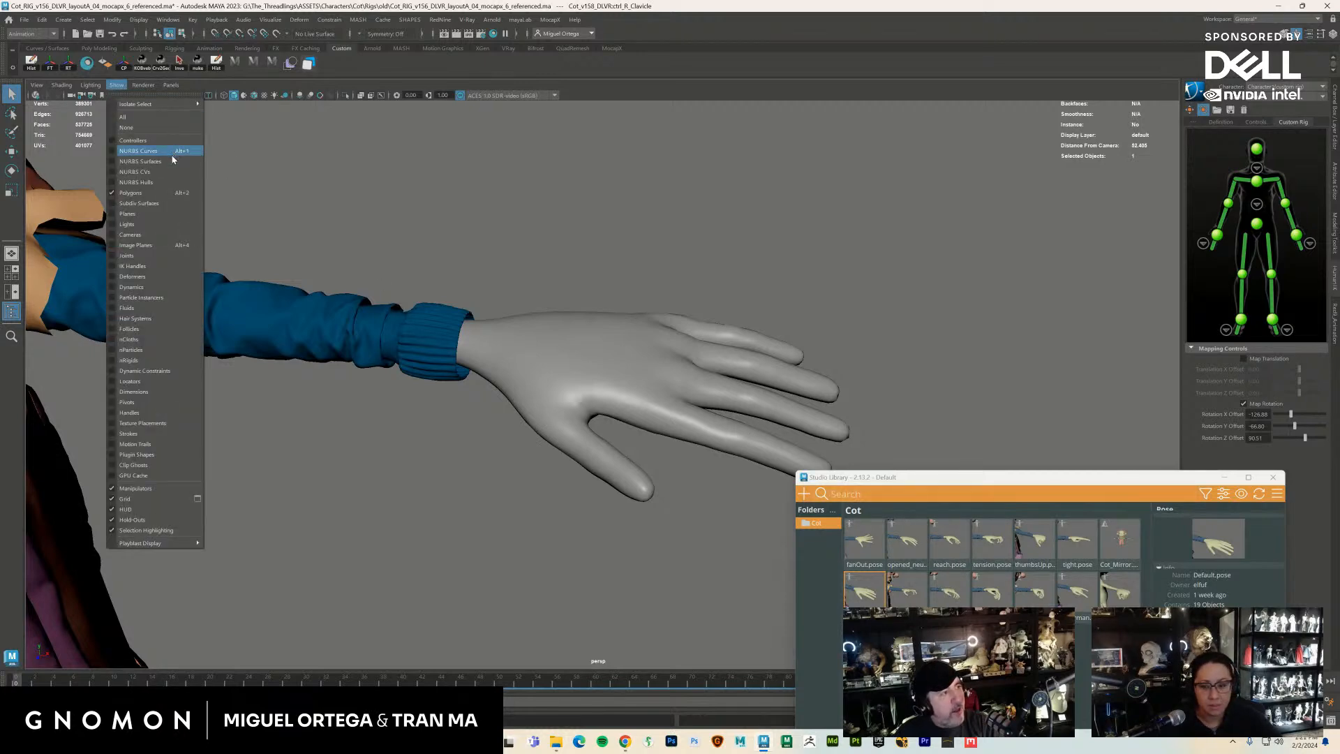
{"action": "left_click", "coordinate": [139, 151]}
{"action": "right_click_drag", "start_coordinate": [707, 388], "coordinate": [765, 421], "text": "alt"}
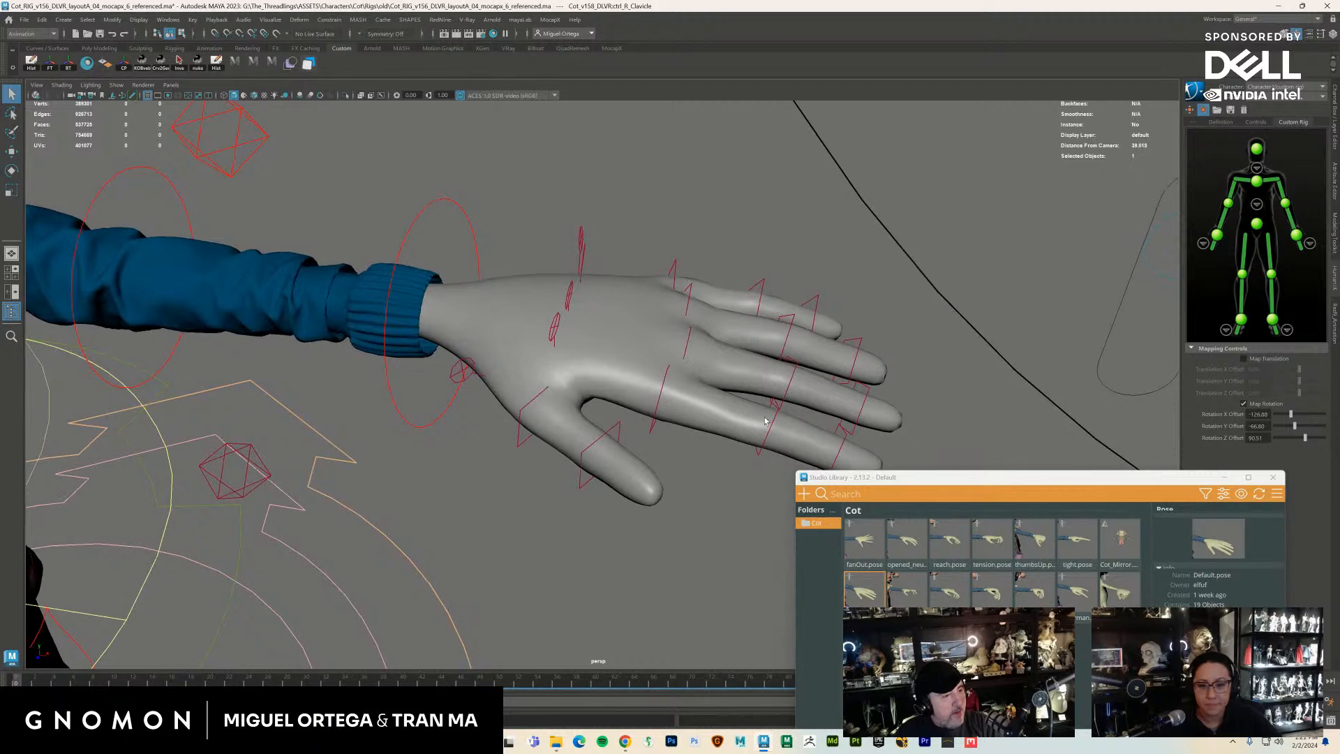
{"action": "left_click", "coordinate": [774, 426]}
{"action": "key", "text": "e"}
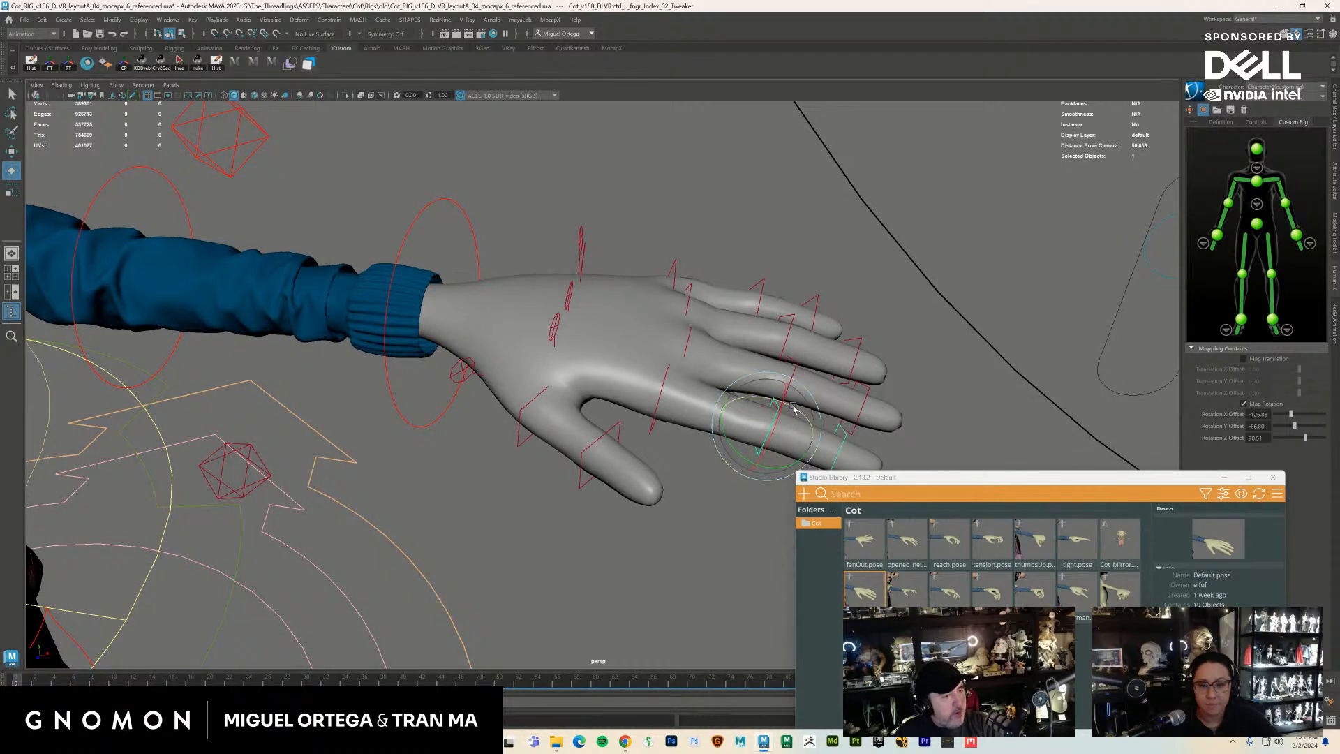
{"action": "key", "text": "ctrl+z"}
{"action": "key", "text": "ctrl+z"}
Try to apply fanOut.pose to the hand from Studio Library, and close the library
{"action": "right_click_drag", "start_coordinate": [951, 439], "coordinate": [847, 419], "text": "alt"}
{"action": "middle_click_drag", "start_coordinate": [883, 436], "coordinate": [924, 338], "text": "alt"}
{"action": "left_click_drag", "start_coordinate": [948, 482], "coordinate": [950, 476]}
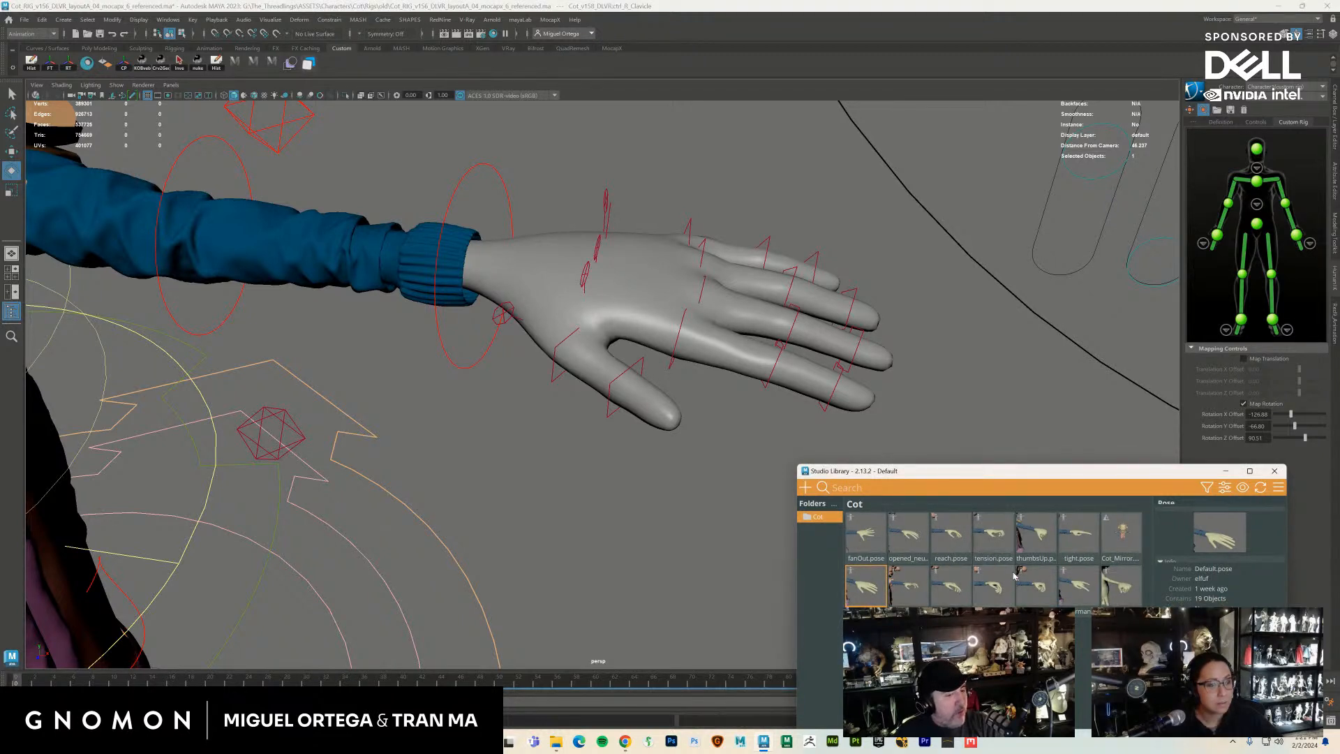
{"action": "double_click", "coordinate": [874, 545]}
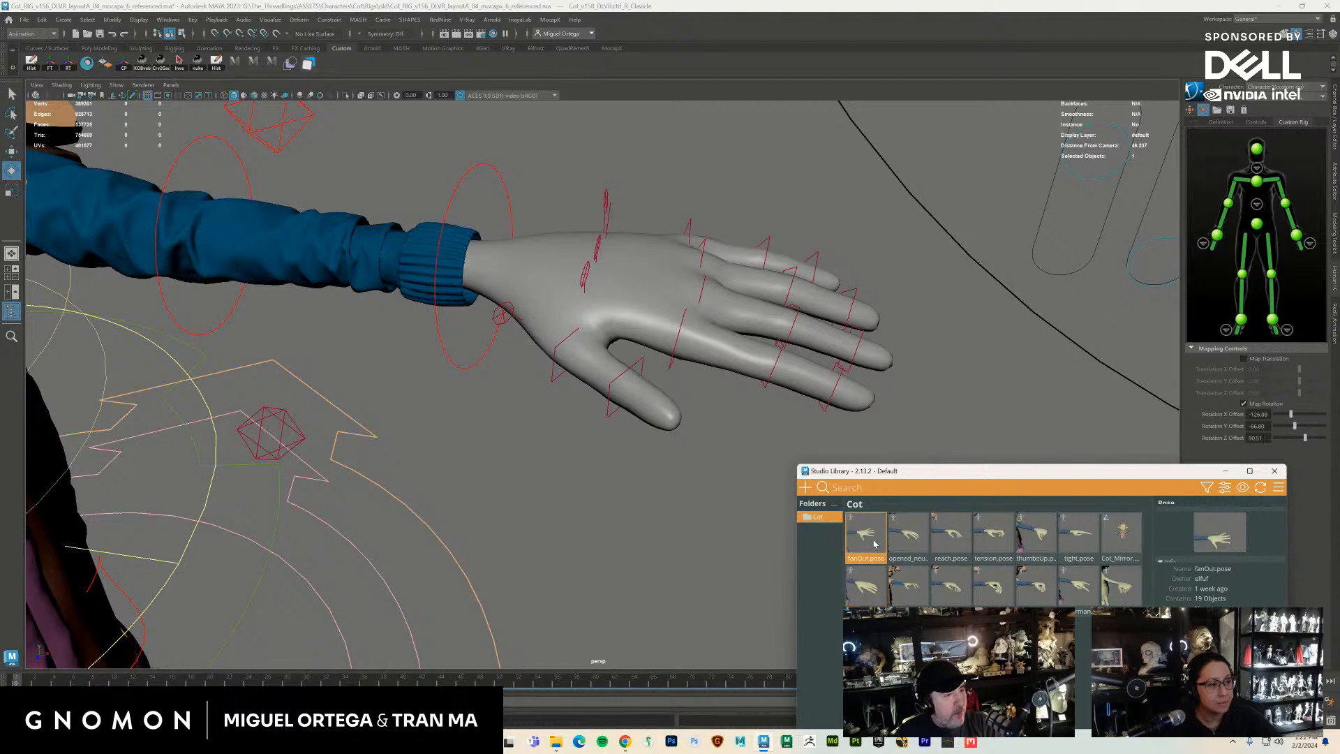
{"action": "left_click", "coordinate": [870, 533]}
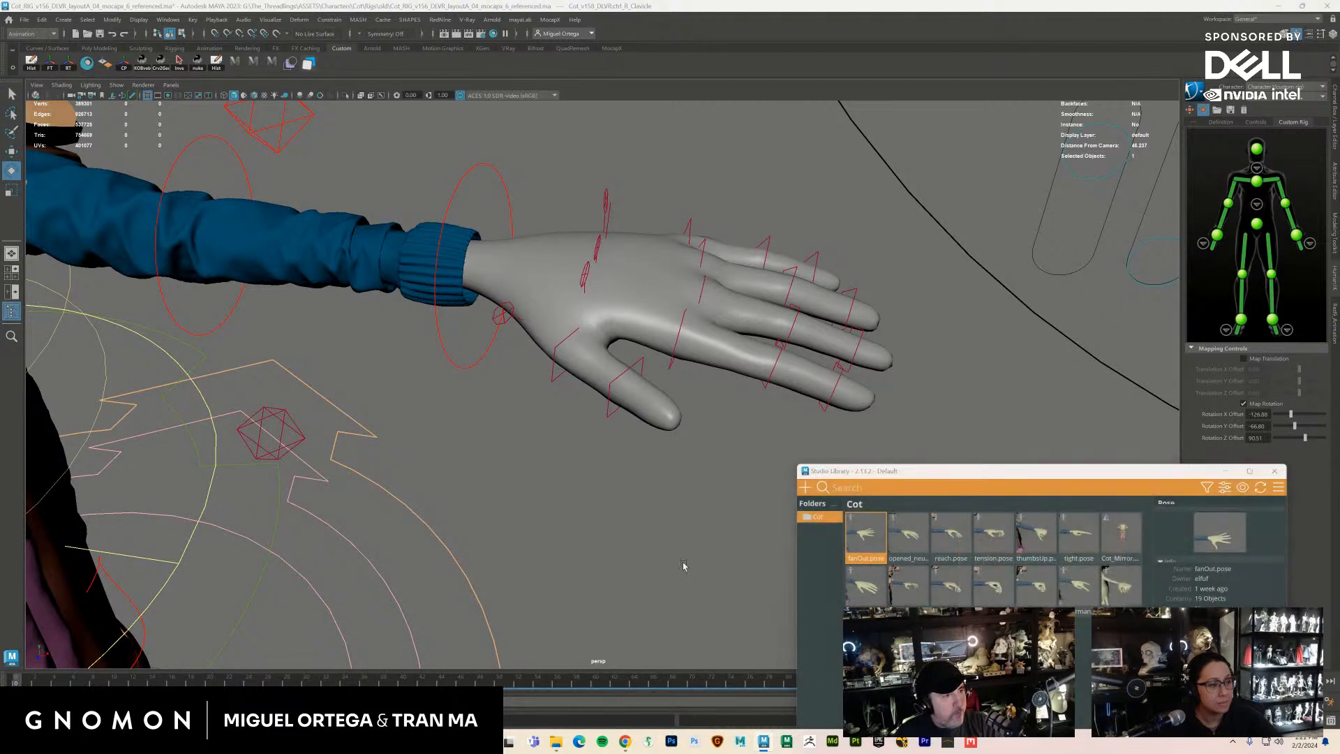
{"action": "double_click", "coordinate": [870, 533]}
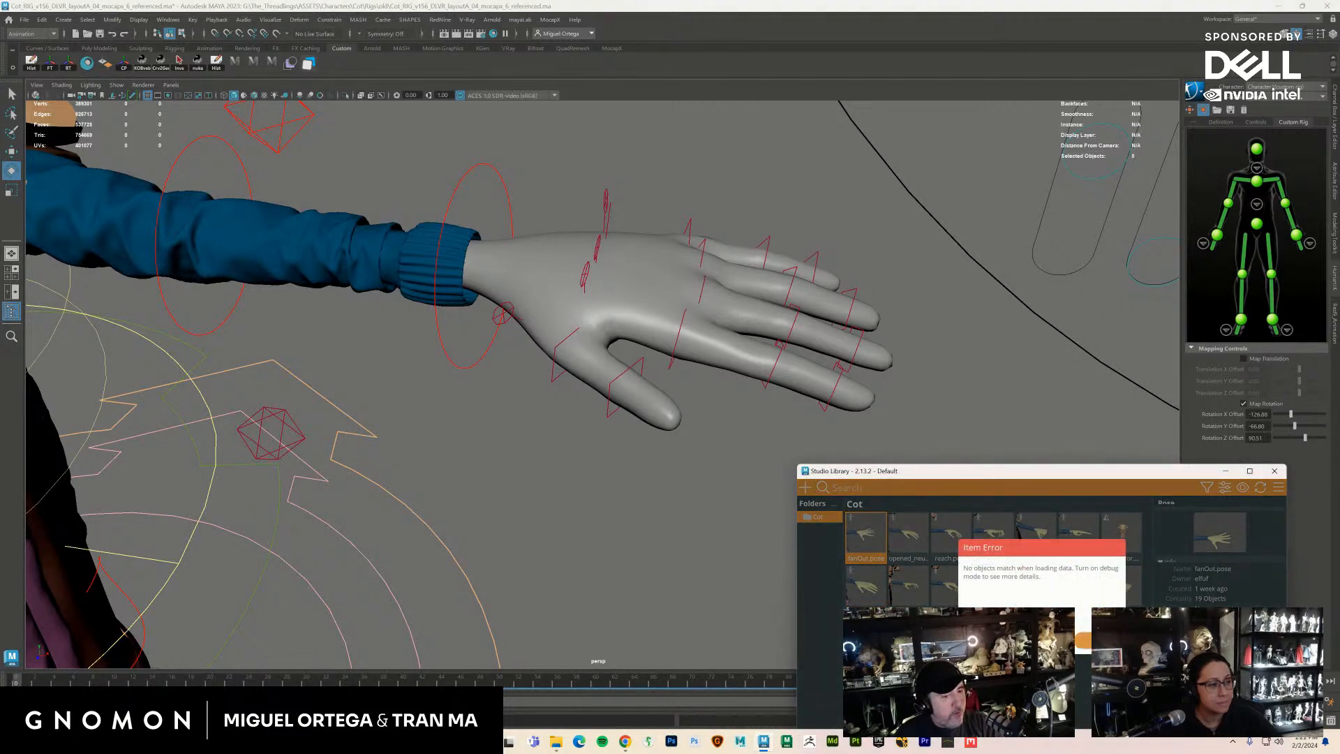
{"action": "left_click", "coordinate": [1108, 551]}
{"action": "left_click", "coordinate": [1274, 470]}
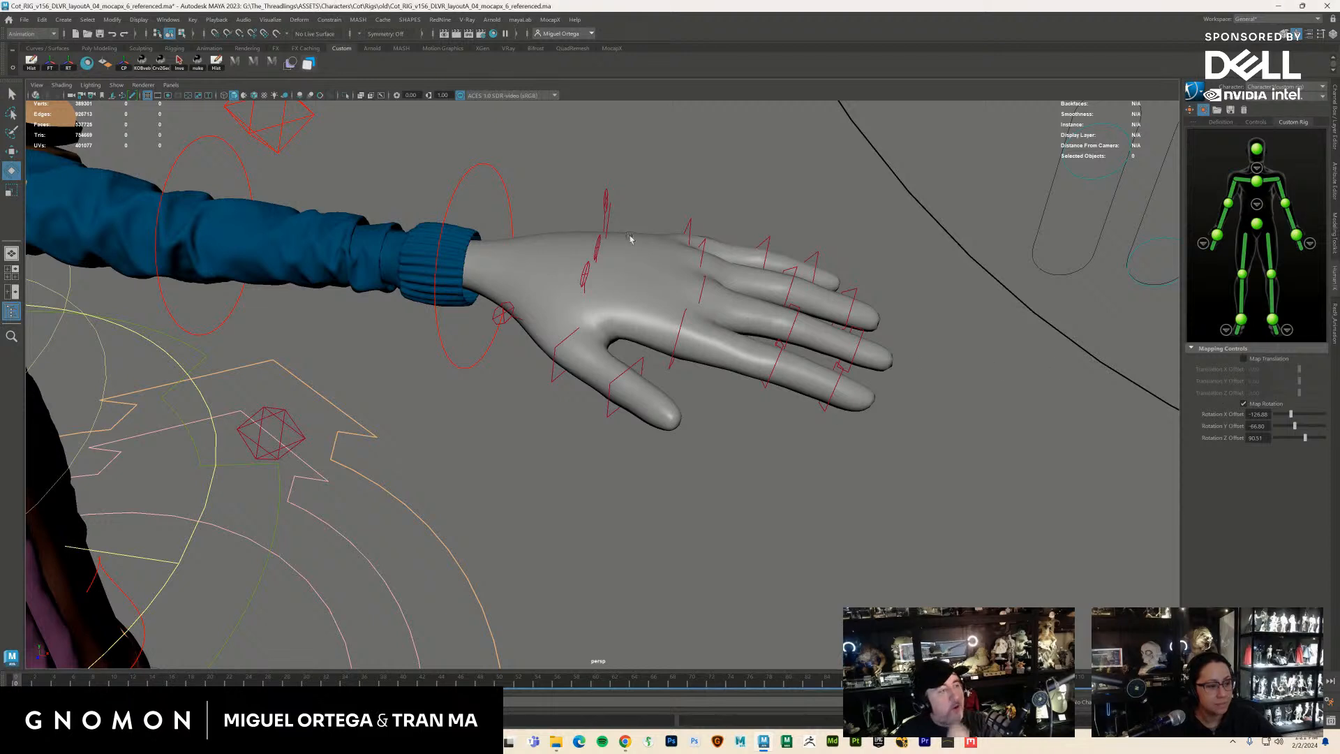
Open the recent scene Cot_RIG_v156_DLVR_layoutA_04_mocapx_5.ma
{"action": "left_click", "coordinate": [24, 19]}
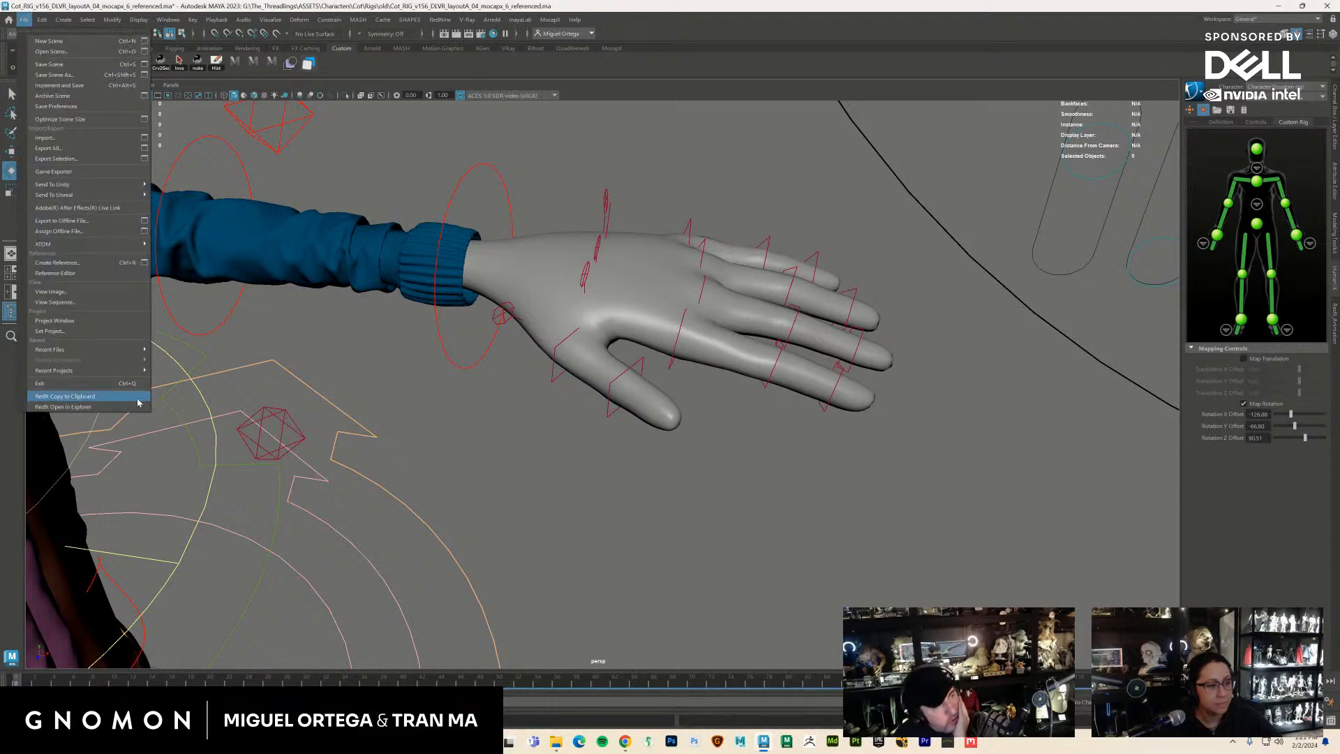
{"action": "mouse_move", "coordinate": [123, 352]}
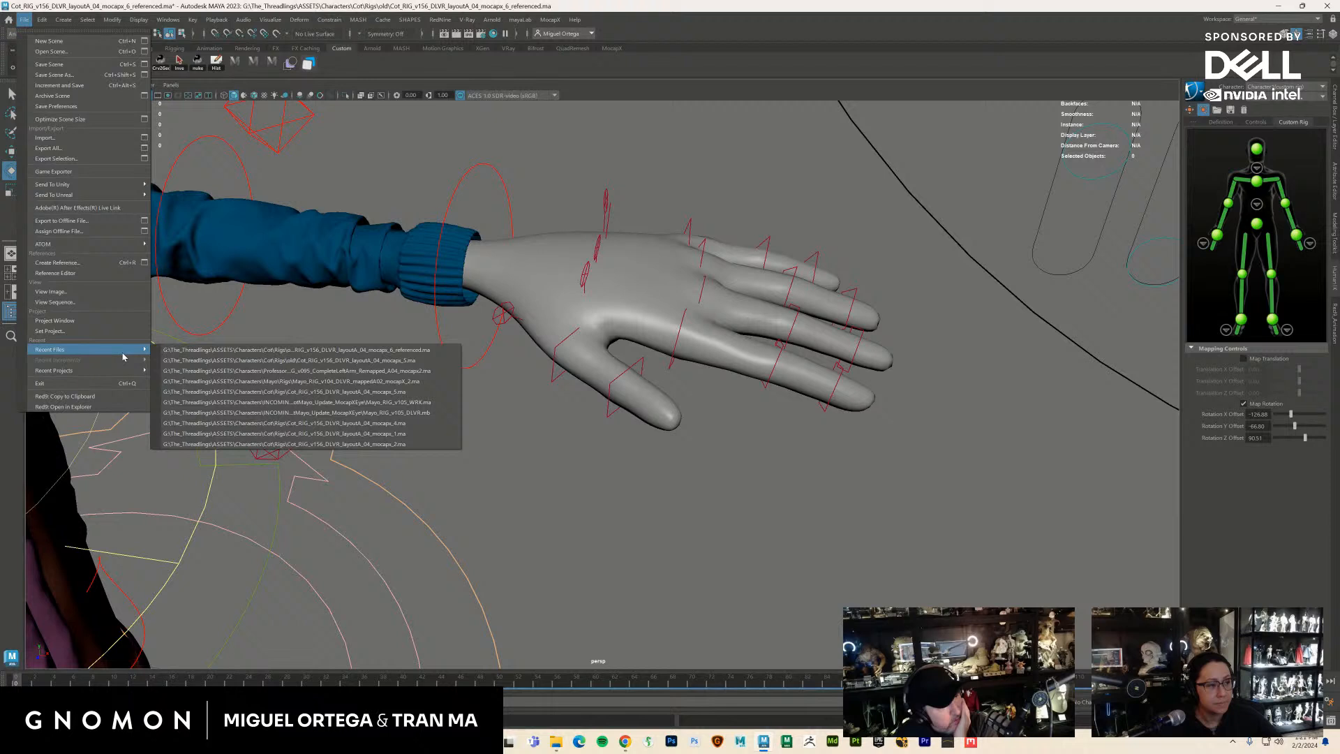
{"action": "left_click", "coordinate": [252, 362]}
{"action": "left_click", "coordinate": [671, 379]}
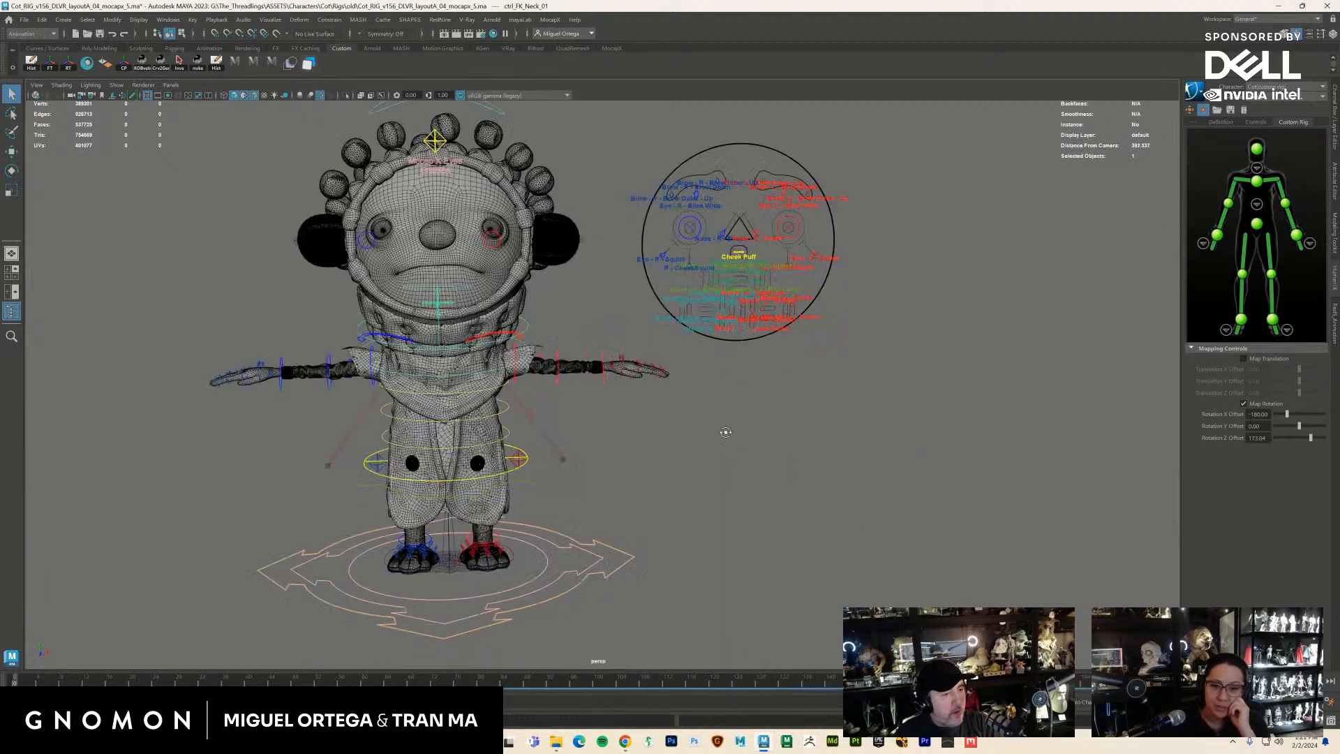
Examine the character's hand and its finger controls up close from several angles
{"action": "left_click_drag", "start_coordinate": [726, 432], "coordinate": [631, 392], "text": "alt"}
{"action": "right_click_drag", "start_coordinate": [631, 392], "coordinate": [733, 393], "text": "alt"}
{"action": "middle_click_drag", "start_coordinate": [733, 393], "coordinate": [734, 452], "text": "alt"}
{"action": "right_click_drag", "start_coordinate": [733, 452], "coordinate": [802, 494], "text": "alt"}
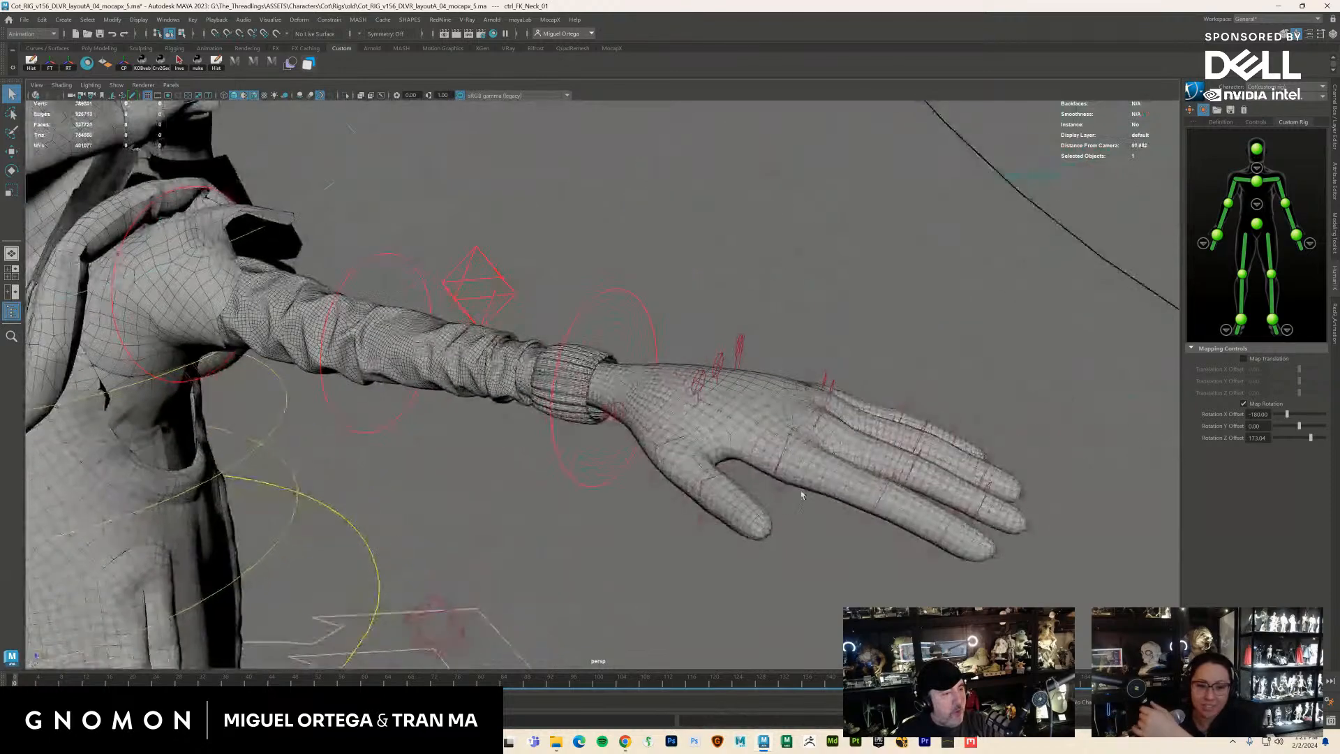
{"action": "mouse_move", "coordinate": [802, 494]}
{"action": "left_mouse_down", "text": "alt"}
{"action": "mouse_move", "coordinate": [753, 482]}
{"action": "mouse_move", "coordinate": [778, 487]}
{"action": "left_mouse_up", "text": "alt"}
{"action": "right_click_drag", "start_coordinate": [778, 487], "coordinate": [795, 492], "text": "alt"}
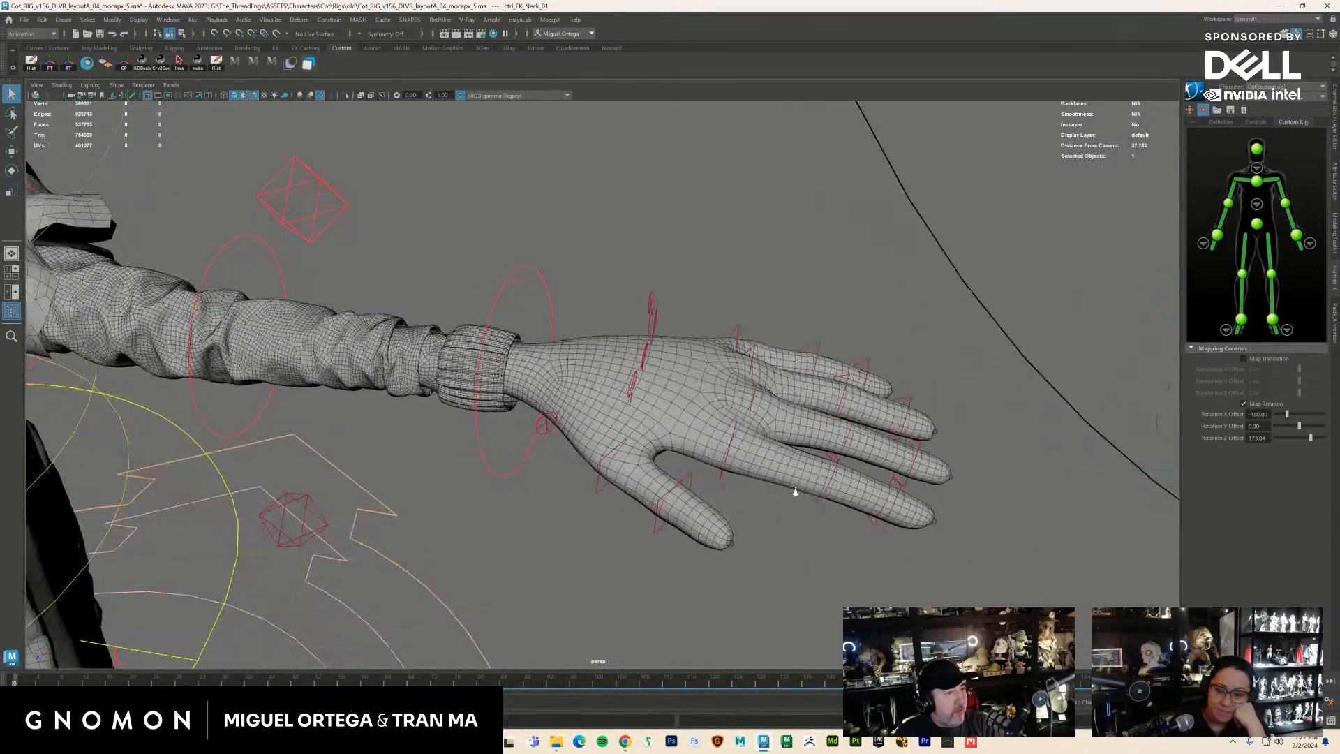
{"action": "left_click_drag", "start_coordinate": [795, 491], "coordinate": [842, 429], "text": "alt"}
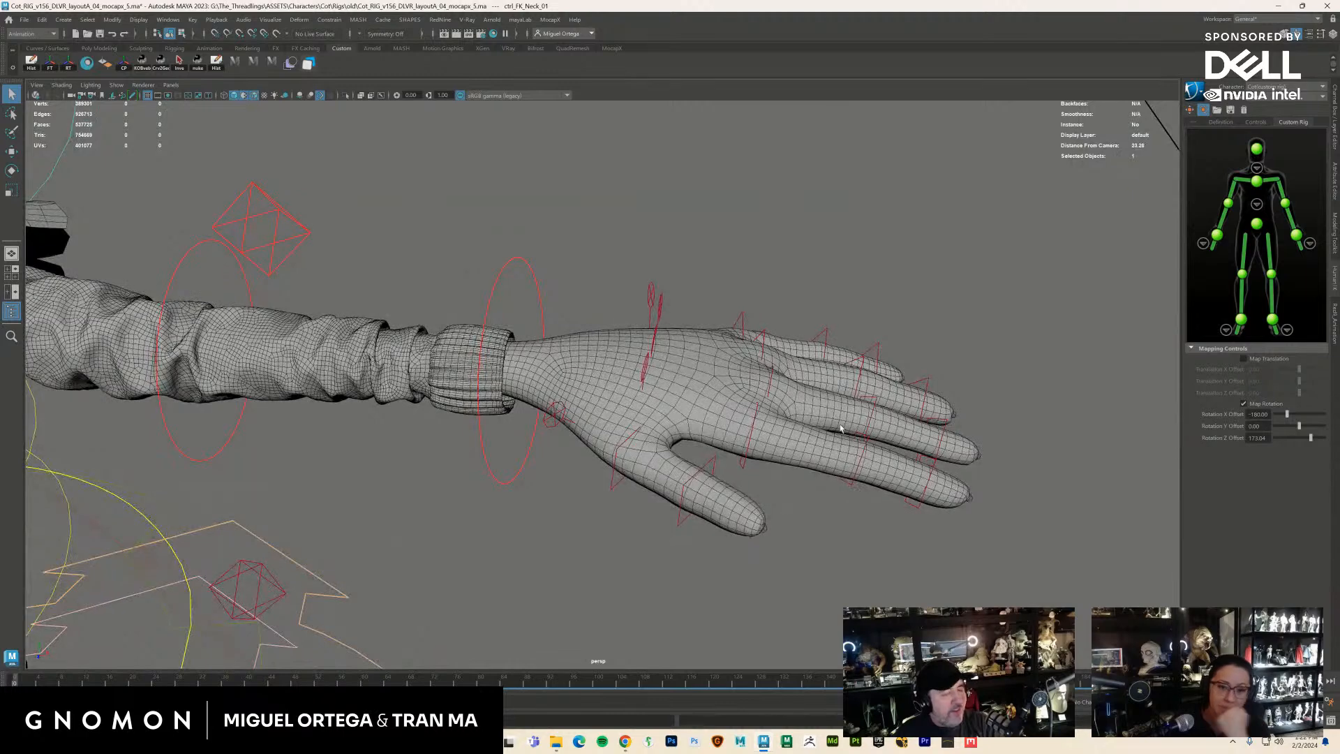
{"action": "scroll", "coordinate": [734, 449], "scroll_direction": "down", "scroll_amount": 5}
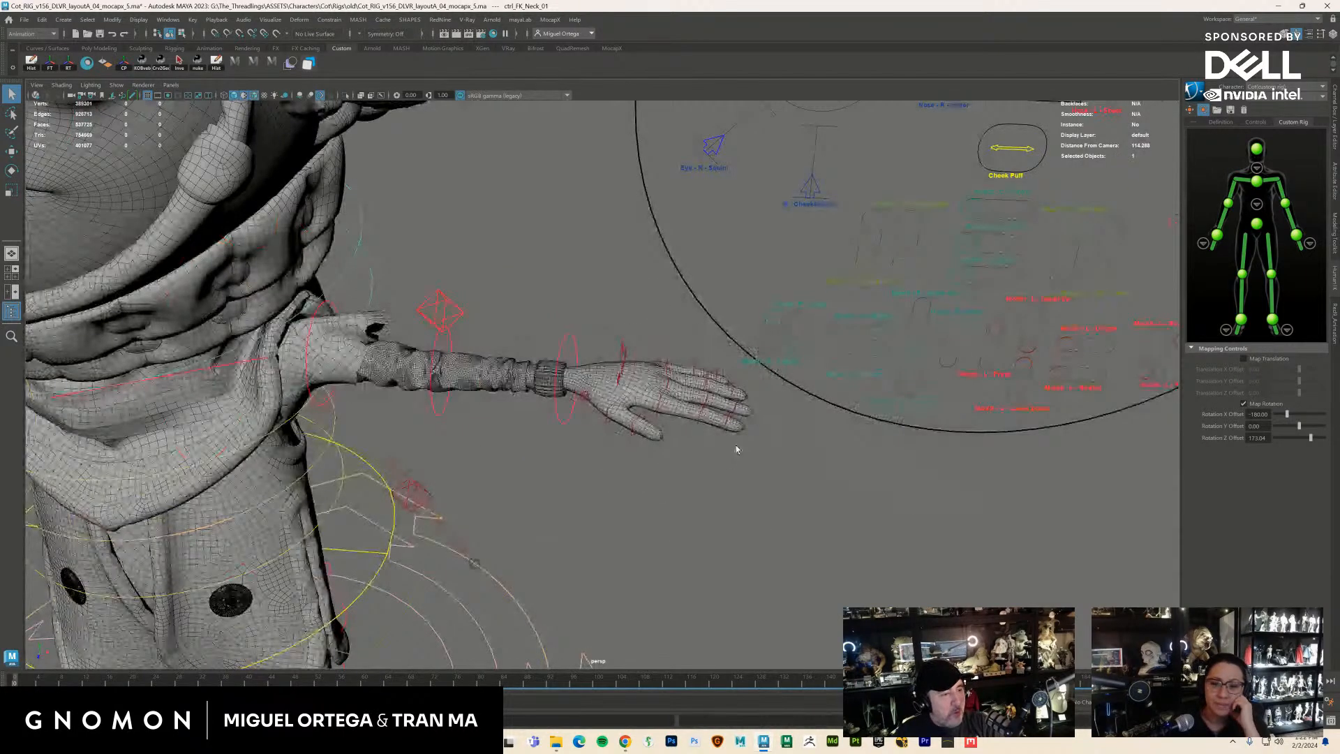
{"action": "scroll", "coordinate": [737, 450], "scroll_direction": "up", "scroll_amount": 5}
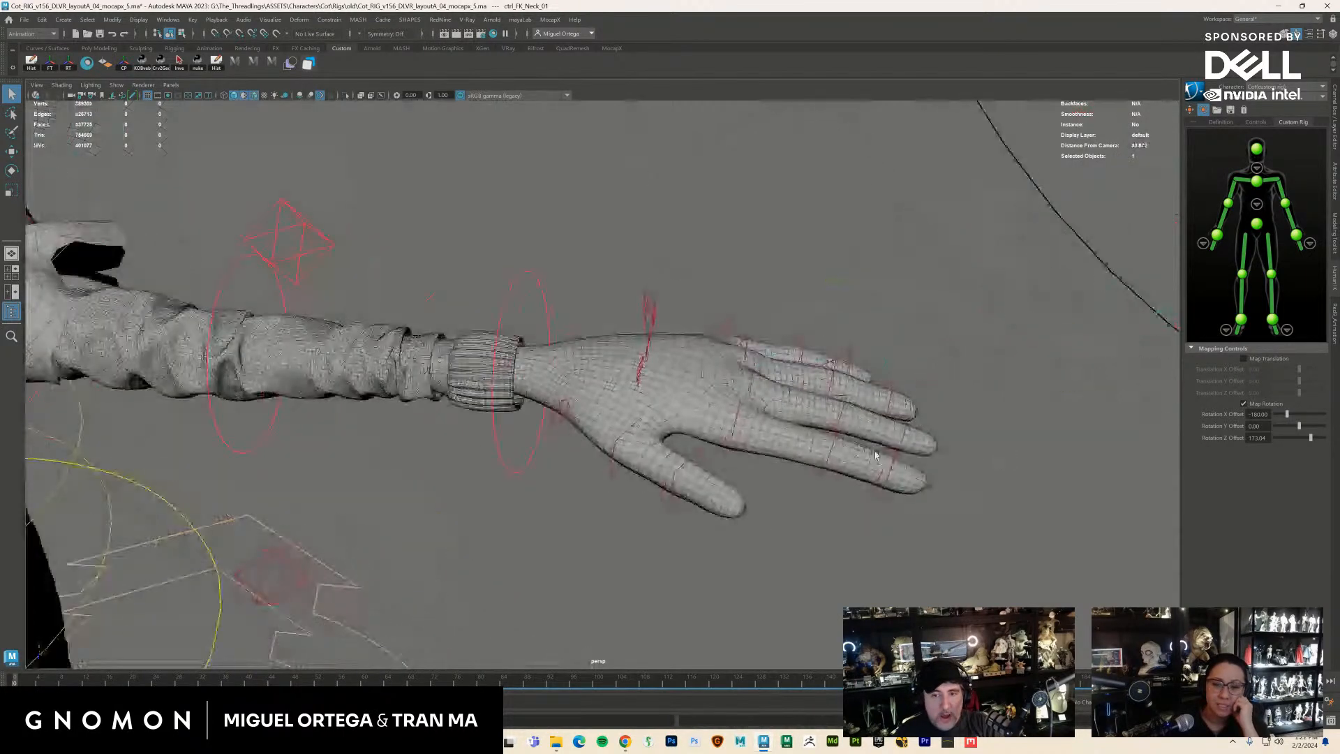
{"action": "left_click_drag", "start_coordinate": [876, 455], "coordinate": [848, 459], "text": "alt"}
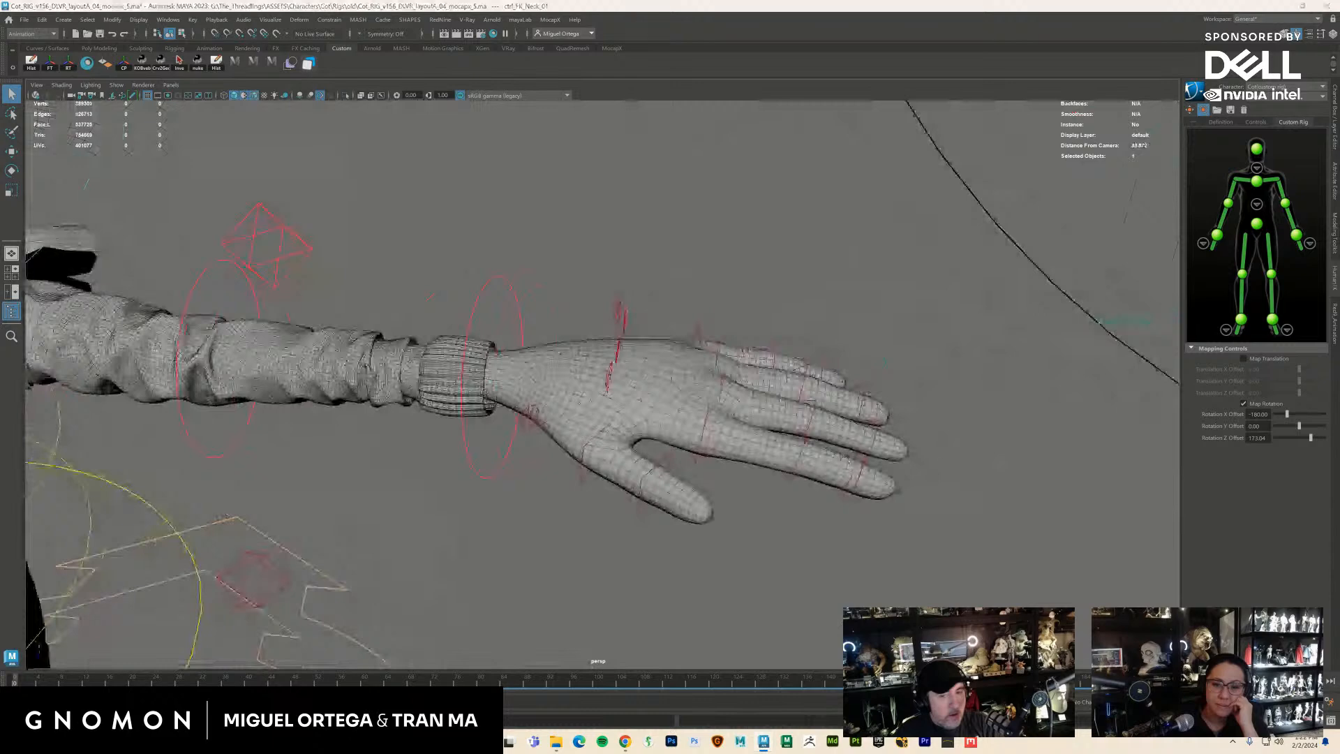
Place the Studio Library window below the character's hand and apply fanOut.pose to the fingers
{"action": "left_click", "coordinate": [919, 534]}
{"action": "left_click_drag", "start_coordinate": [907, 529], "coordinate": [869, 539], "text": "alt"}
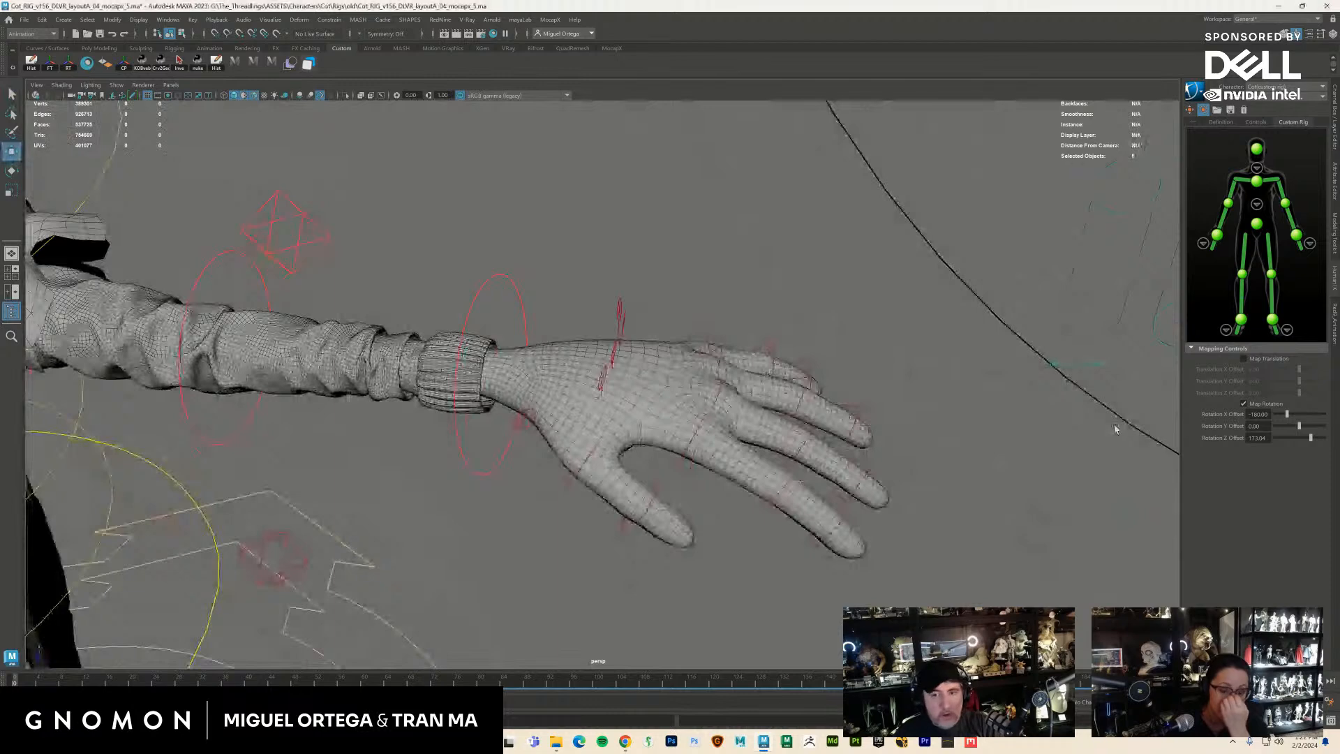
{"action": "left_click_drag", "start_coordinate": [1115, 429], "coordinate": [966, 409], "text": "alt"}
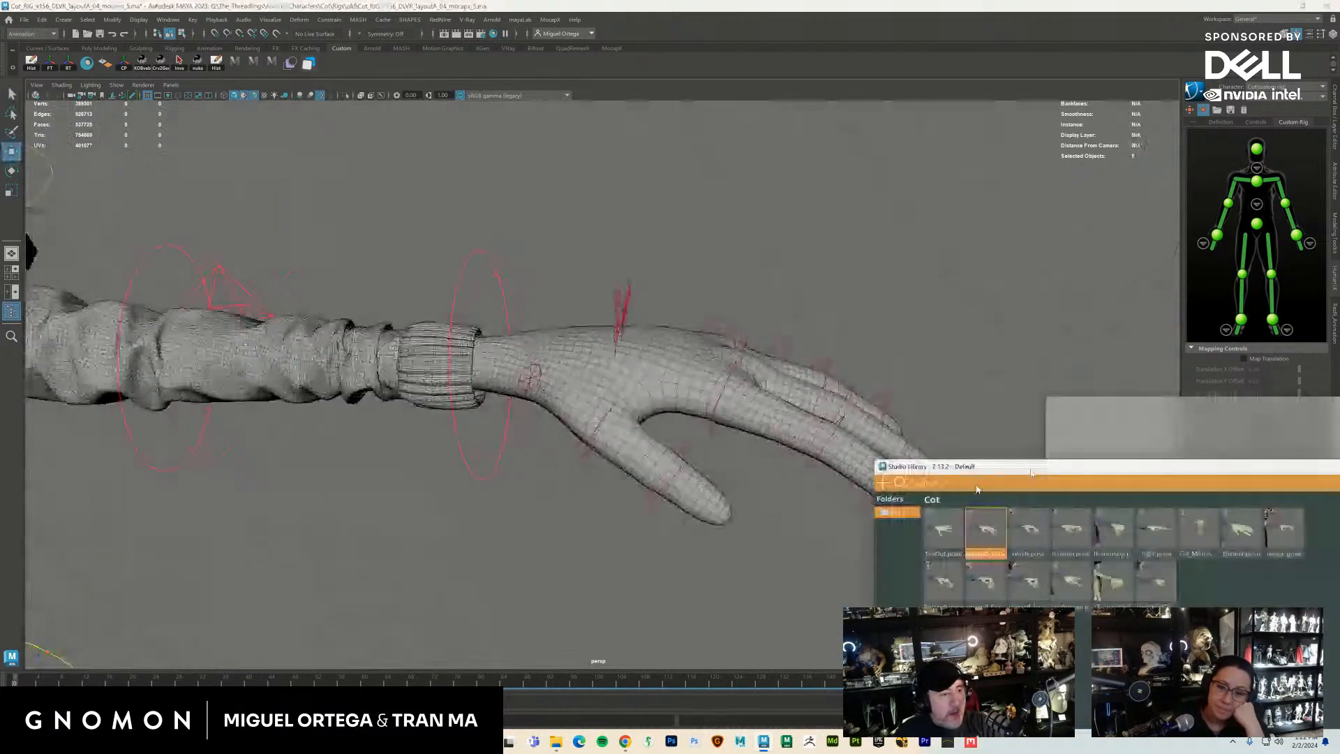
{"action": "left_click_drag", "start_coordinate": [977, 489], "coordinate": [814, 629]}
{"action": "left_click", "coordinate": [816, 628]}
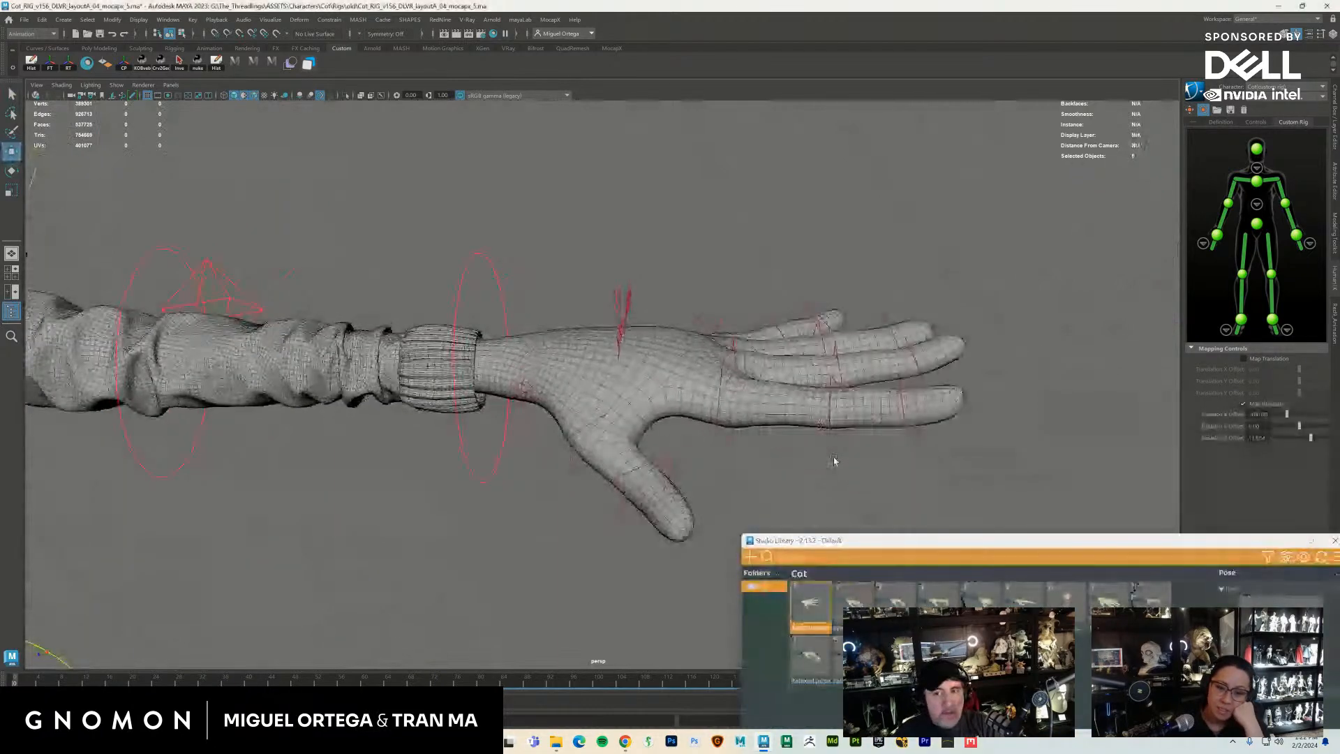
{"action": "mouse_move", "coordinate": [838, 467]}
{"action": "left_mouse_down", "text": "alt"}
{"action": "mouse_move", "coordinate": [874, 462]}
{"action": "mouse_move", "coordinate": [681, 441]}
{"action": "mouse_move", "coordinate": [816, 441]}
{"action": "mouse_move", "coordinate": [837, 489]}
{"action": "left_mouse_up", "text": "alt"}
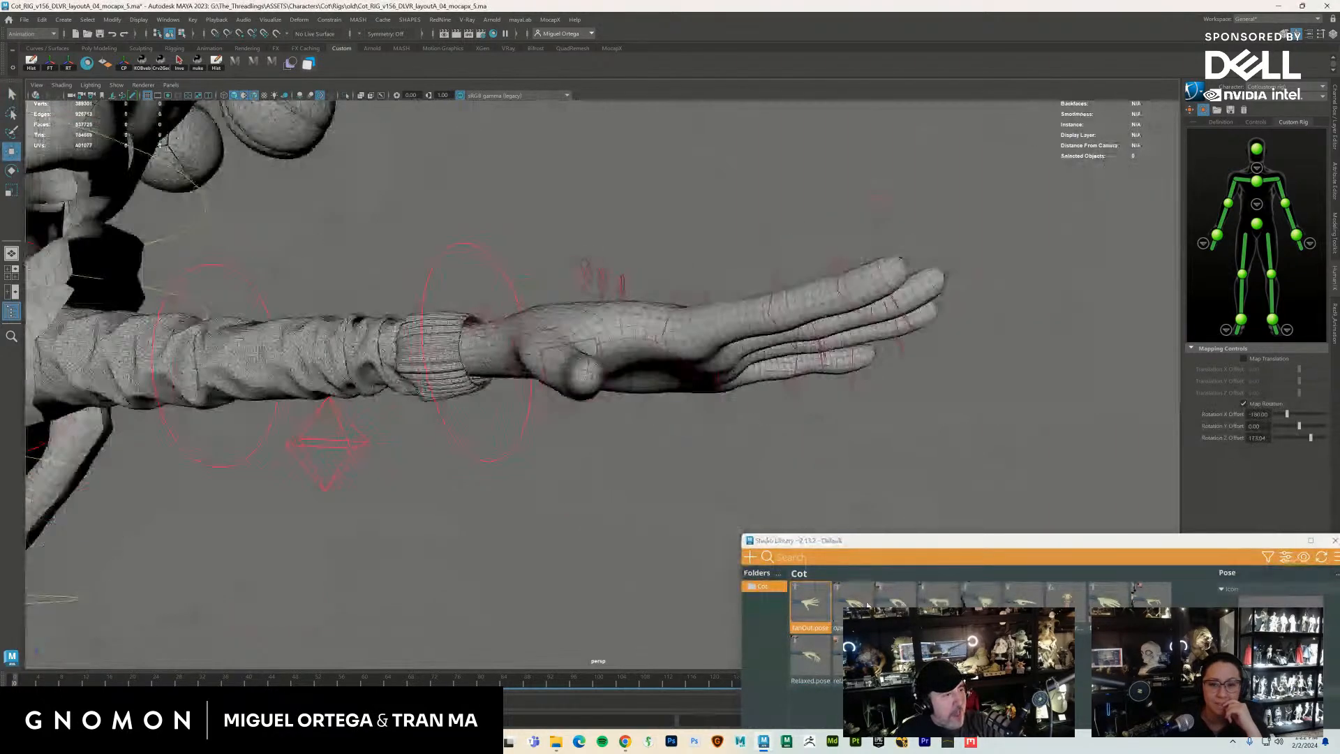
Cycle the hand through the opened neutral, tension and thumbsUp poses from the Cot folder
{"action": "double_click", "coordinate": [868, 605]}
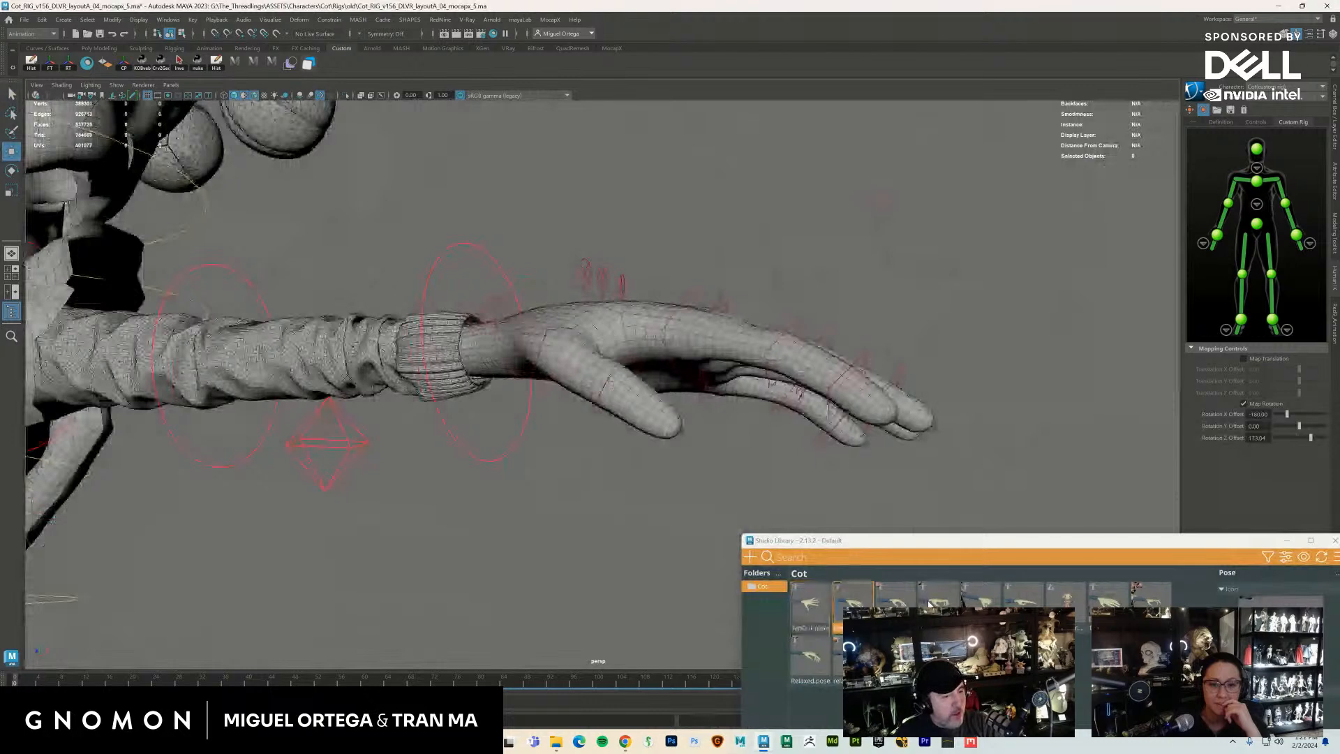
{"action": "left_click_drag", "start_coordinate": [904, 454], "coordinate": [942, 416], "text": "alt"}
{"action": "double_click", "coordinate": [939, 602]}
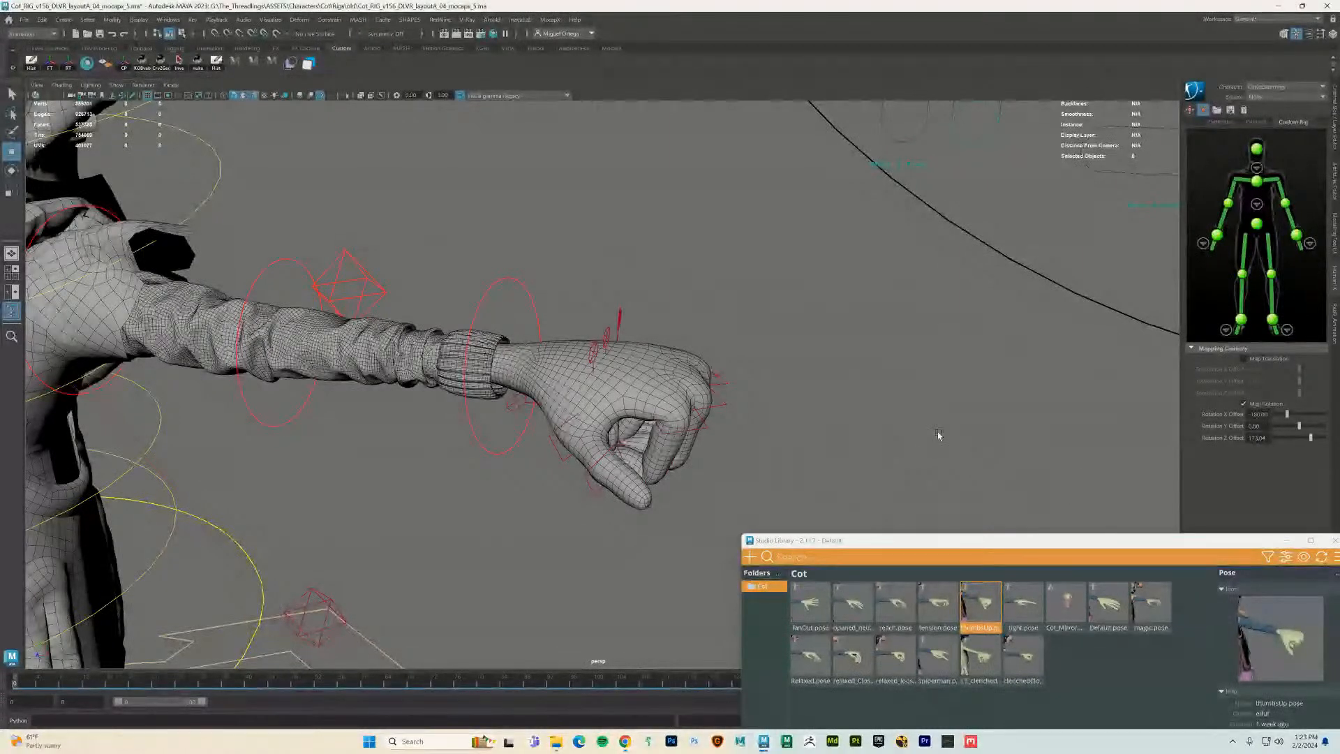
{"action": "left_click_drag", "start_coordinate": [981, 437], "coordinate": [956, 442], "text": "alt"}
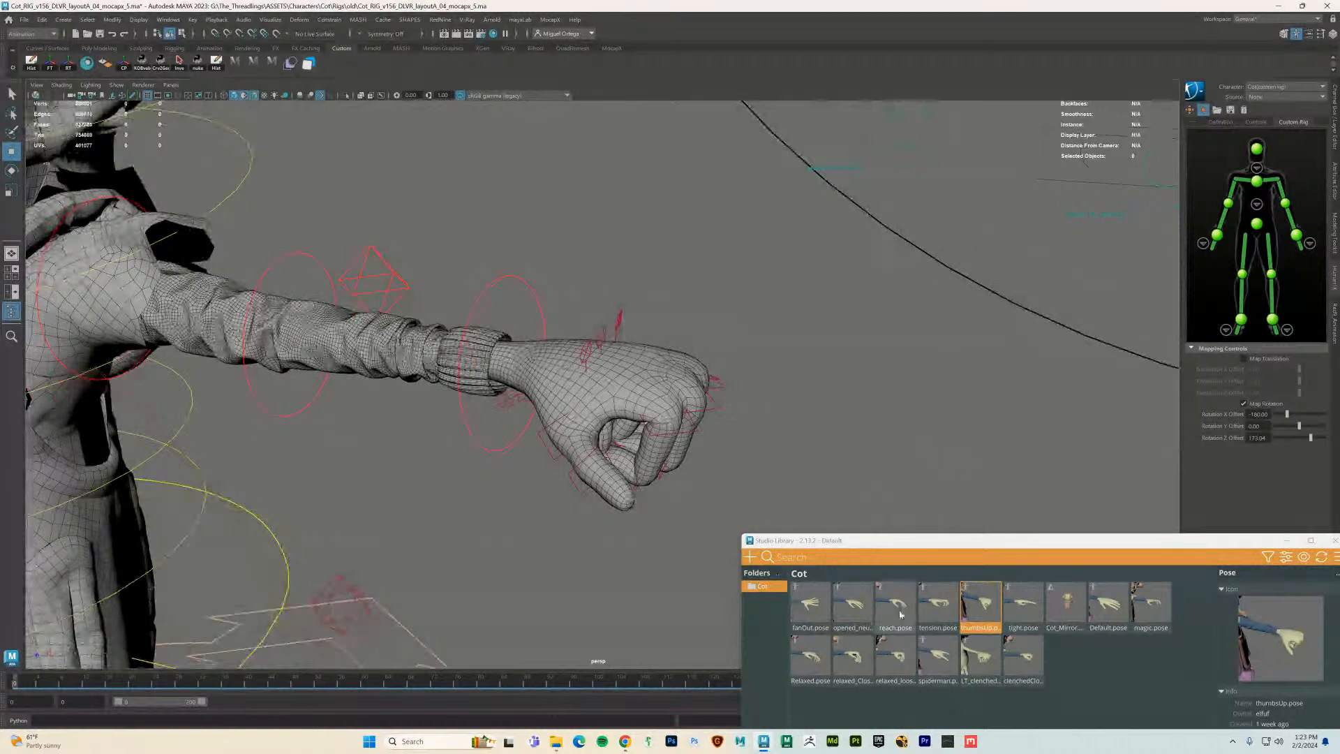
Apply fanOut.pose, Relaxed.pose and reach.pose to the hand one after another
{"action": "left_click", "coordinate": [811, 604]}
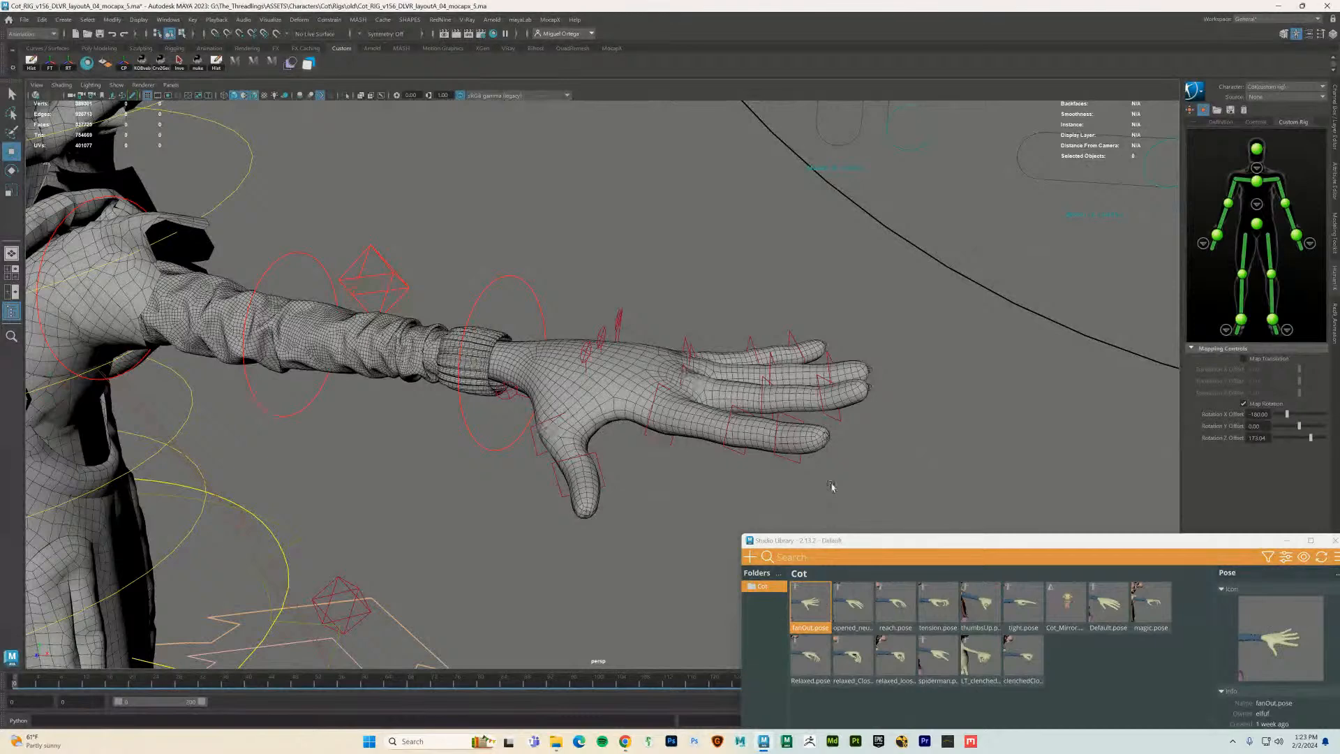
{"action": "left_click", "coordinate": [819, 664]}
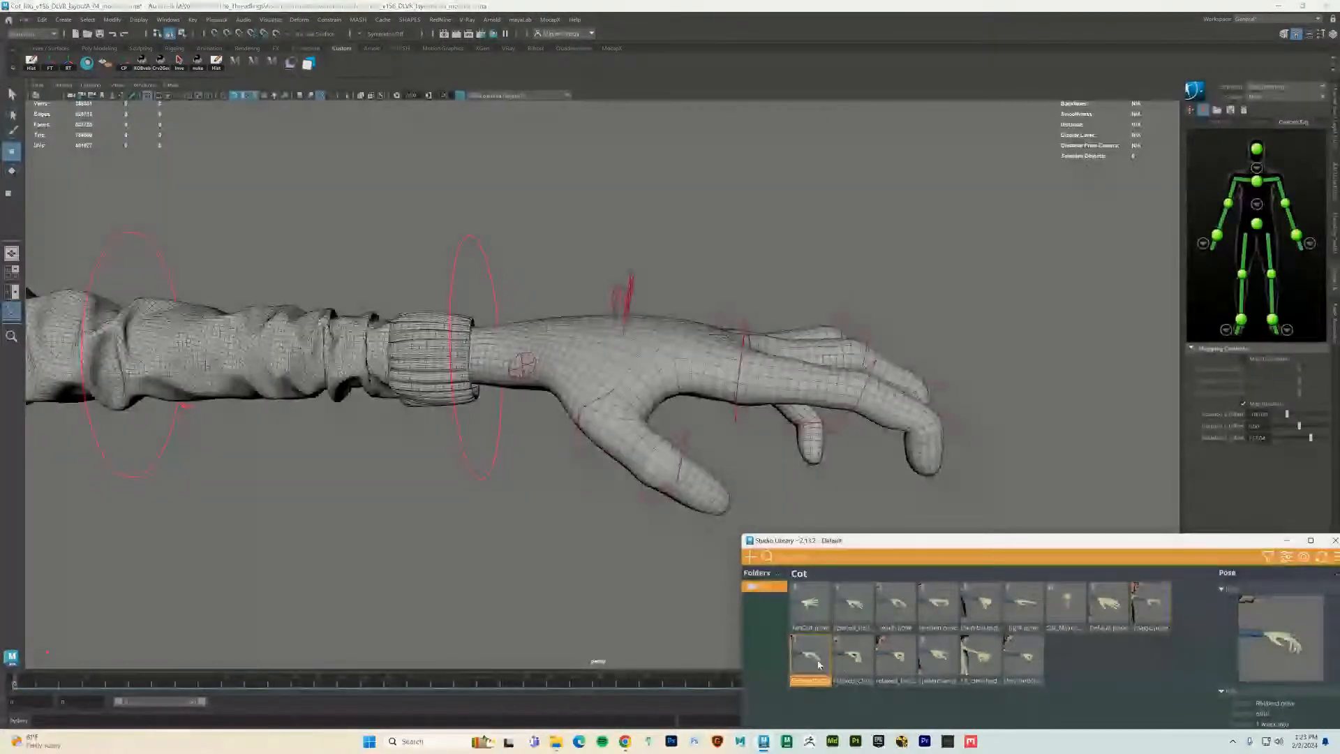
{"action": "left_click", "coordinate": [901, 607]}
{"action": "left_click_drag", "start_coordinate": [803, 474], "coordinate": [775, 447], "text": "alt"}
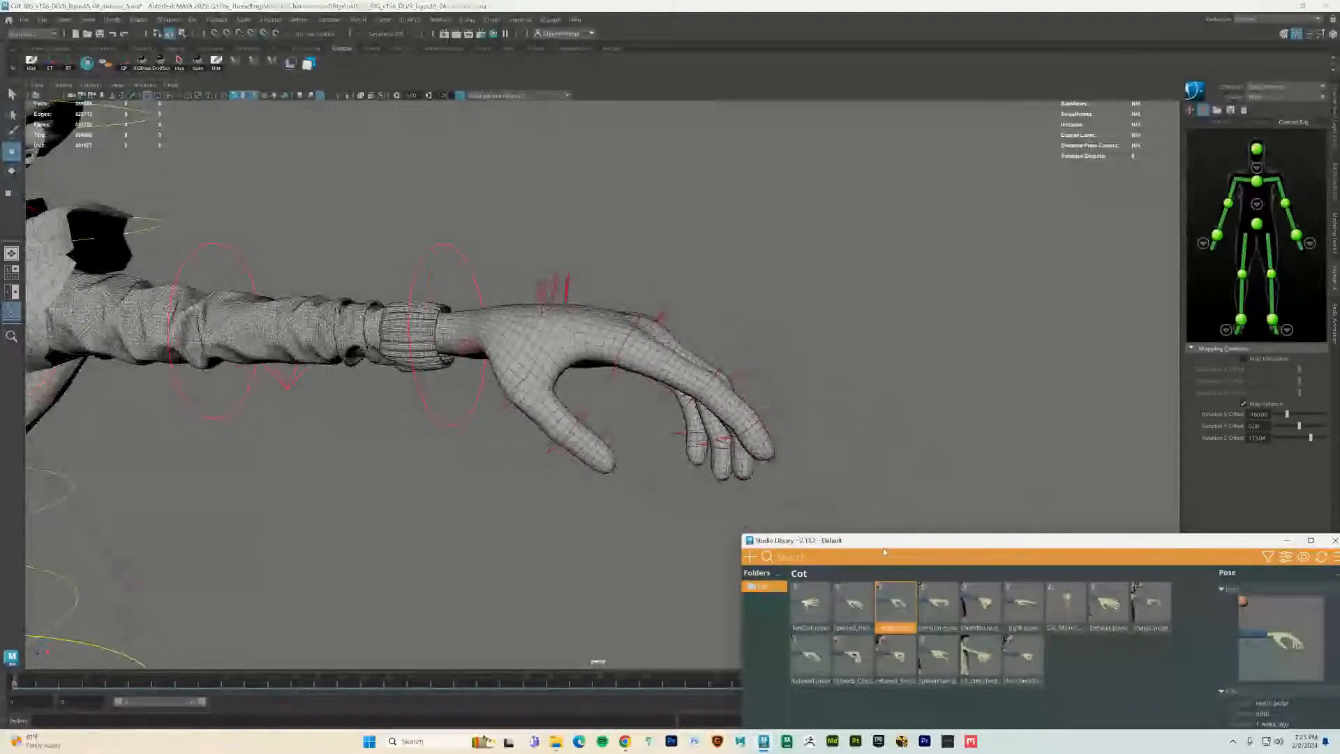
Move the Studio Library window up beside the hand so its pose options show, and apply Relaxed.pose
{"action": "left_click_drag", "start_coordinate": [883, 543], "coordinate": [884, 220]}
{"action": "double_click", "coordinate": [890, 328]}
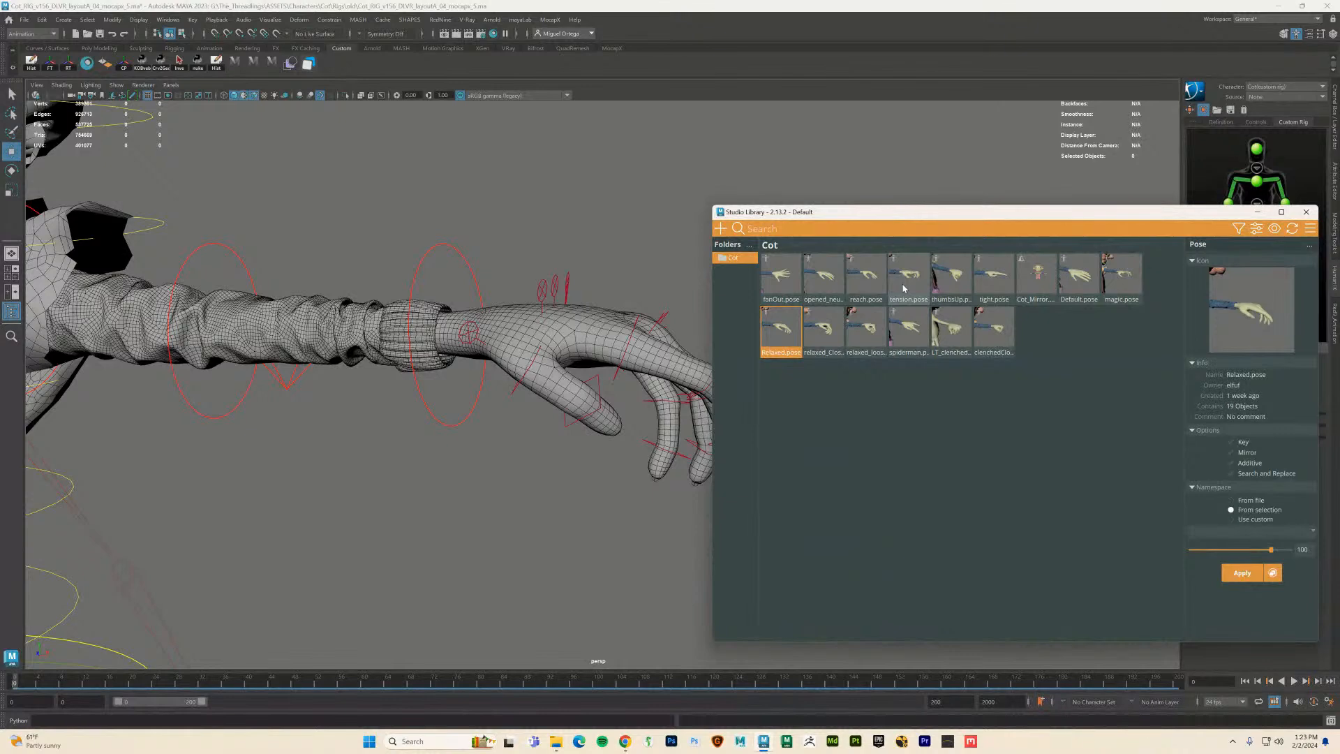
{"action": "left_click_drag", "start_coordinate": [613, 449], "coordinate": [586, 498], "text": "alt"}
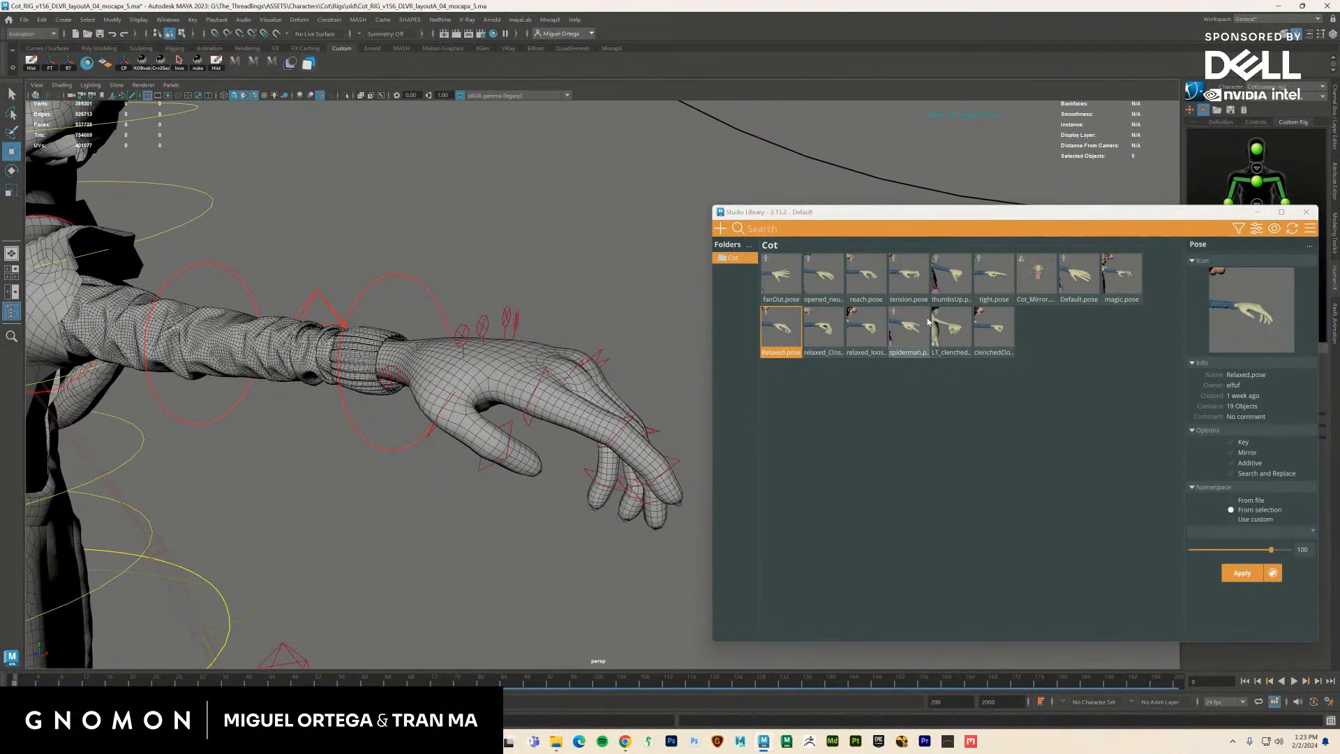
Apply reach.pose to the hand and blend it toward Relaxed.pose up to 113%
{"action": "double_click", "coordinate": [878, 277]}
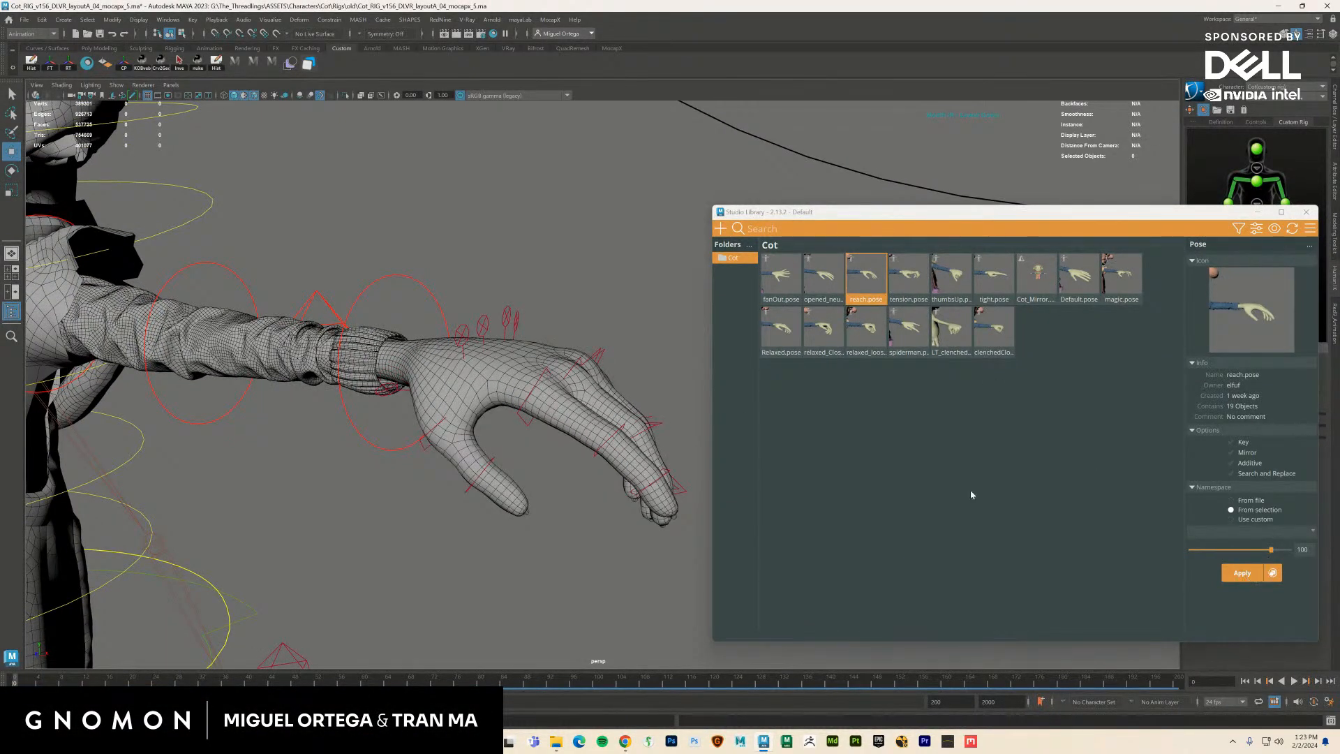
{"action": "left_click", "coordinate": [784, 336]}
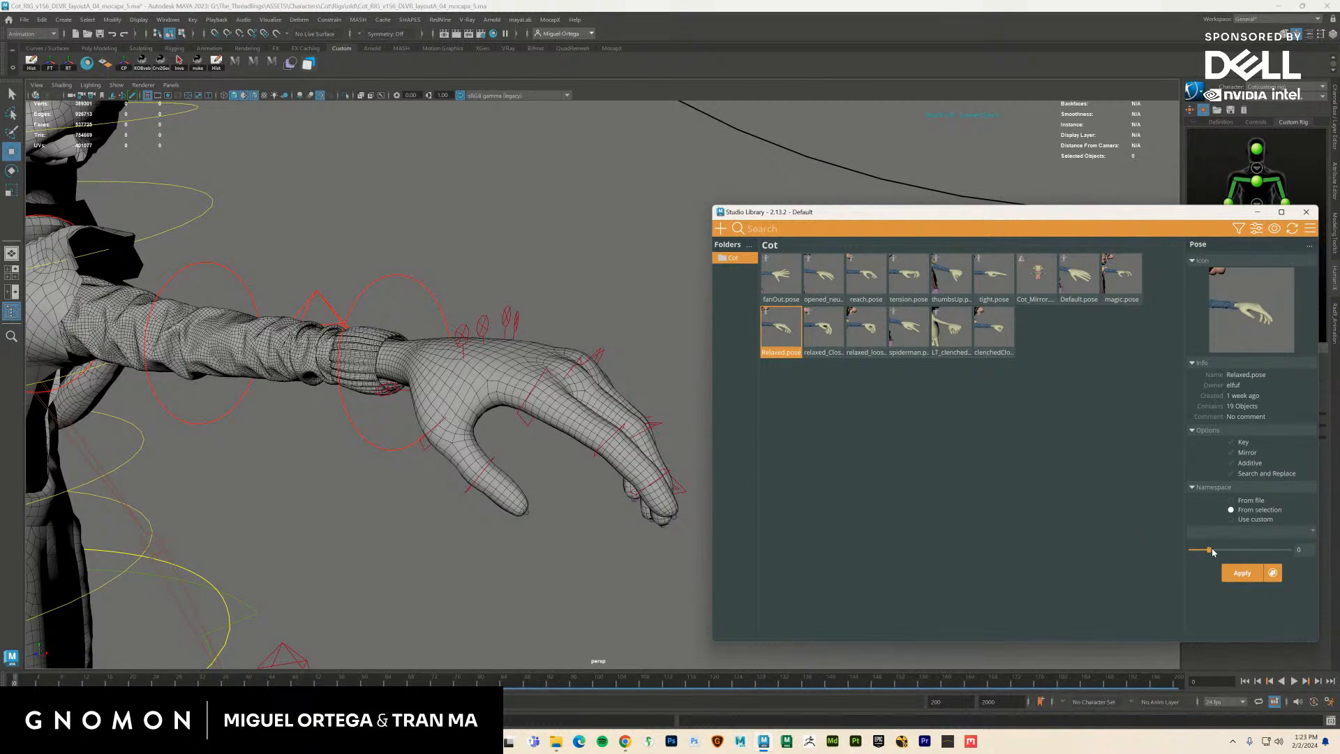
{"action": "left_click_drag", "start_coordinate": [1213, 551], "coordinate": [1279, 556]}
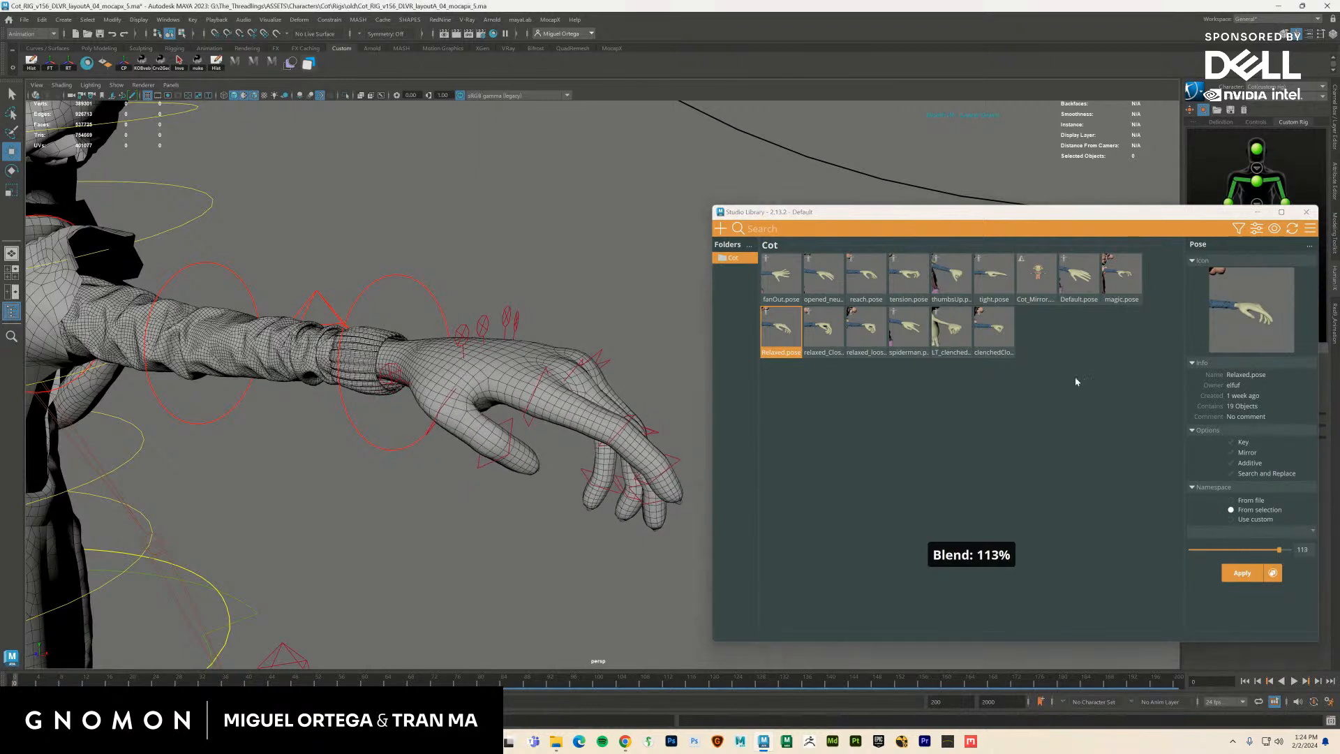
Test a low blend of magic.pose on the hand, then apply Relaxed.pose
{"action": "left_click", "coordinate": [1115, 289]}
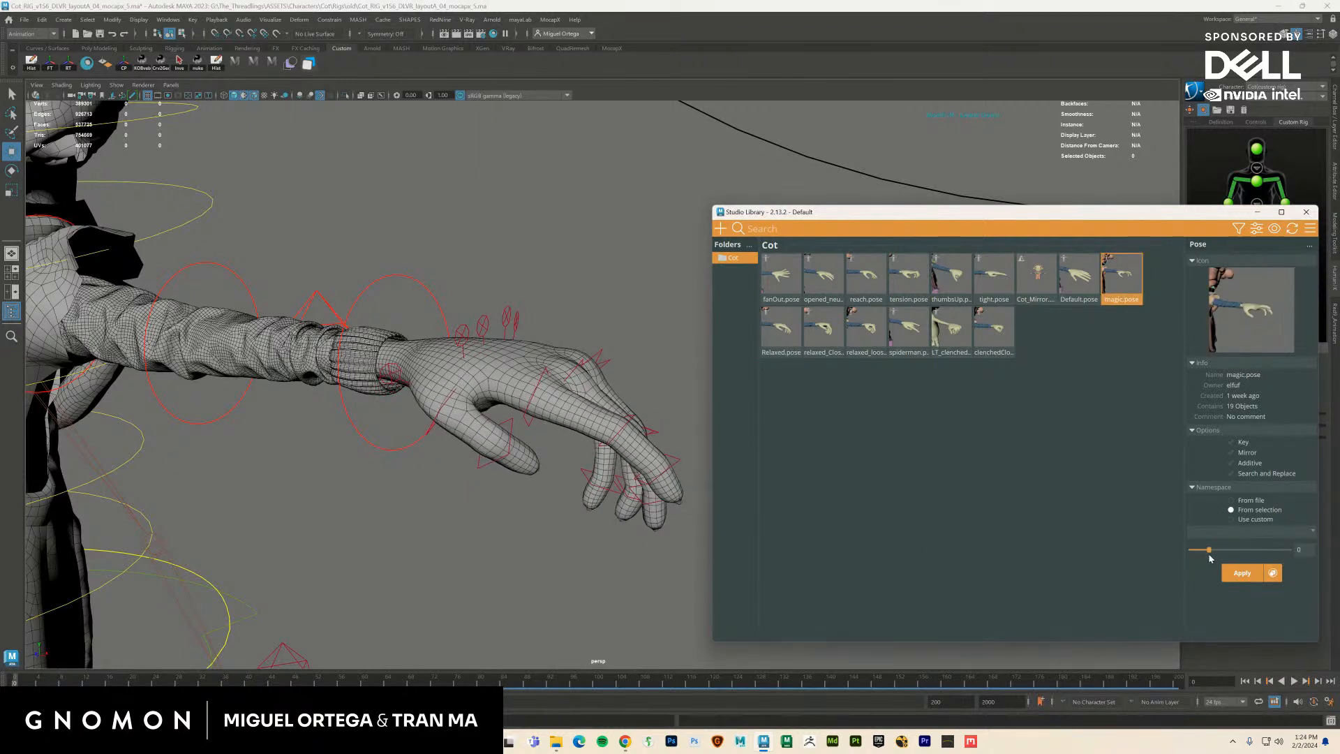
{"action": "mouse_move", "coordinate": [1211, 558]}
{"action": "left_mouse_down"}
{"action": "mouse_move", "coordinate": [1292, 553]}
{"action": "mouse_move", "coordinate": [1210, 556]}
{"action": "left_mouse_up"}
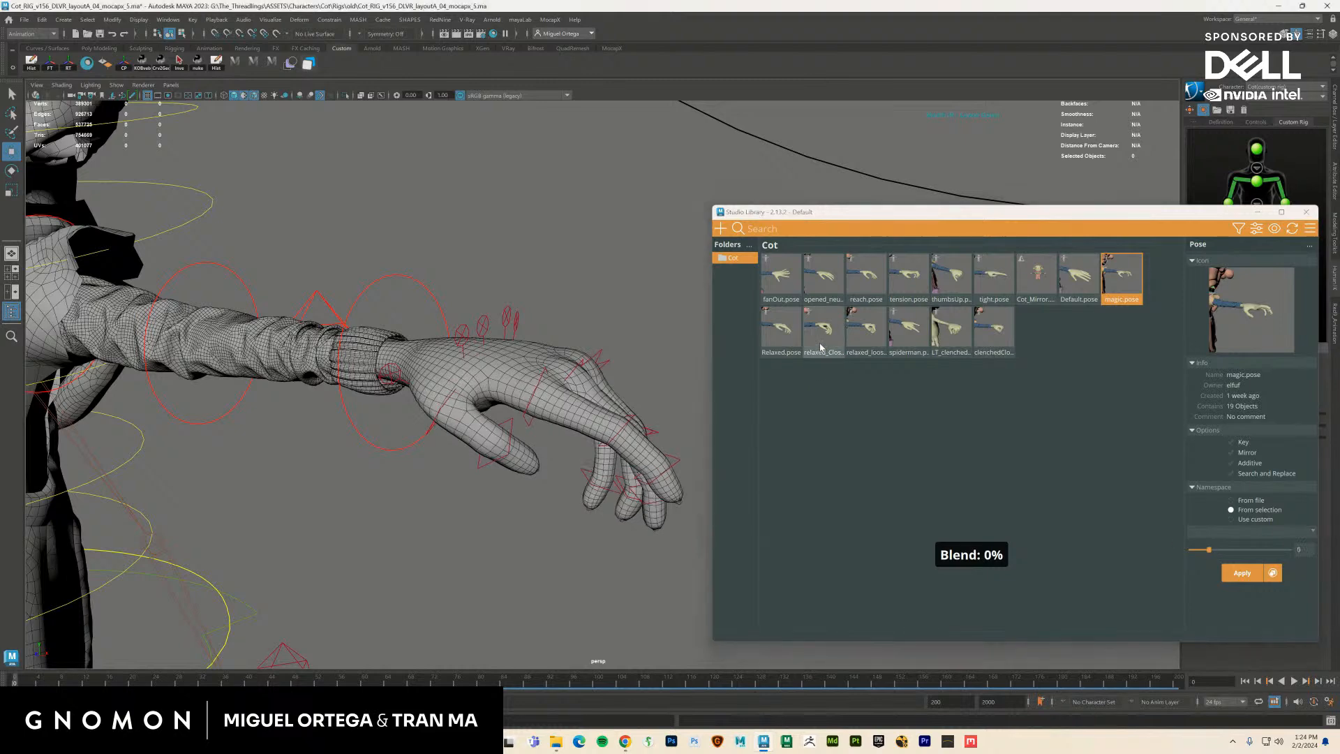
{"action": "left_click", "coordinate": [800, 344]}
Apply relaxed_Closed.pose, ease its blend to 95%, and inspect the closed fingers from several angles
{"action": "left_click", "coordinate": [823, 329]}
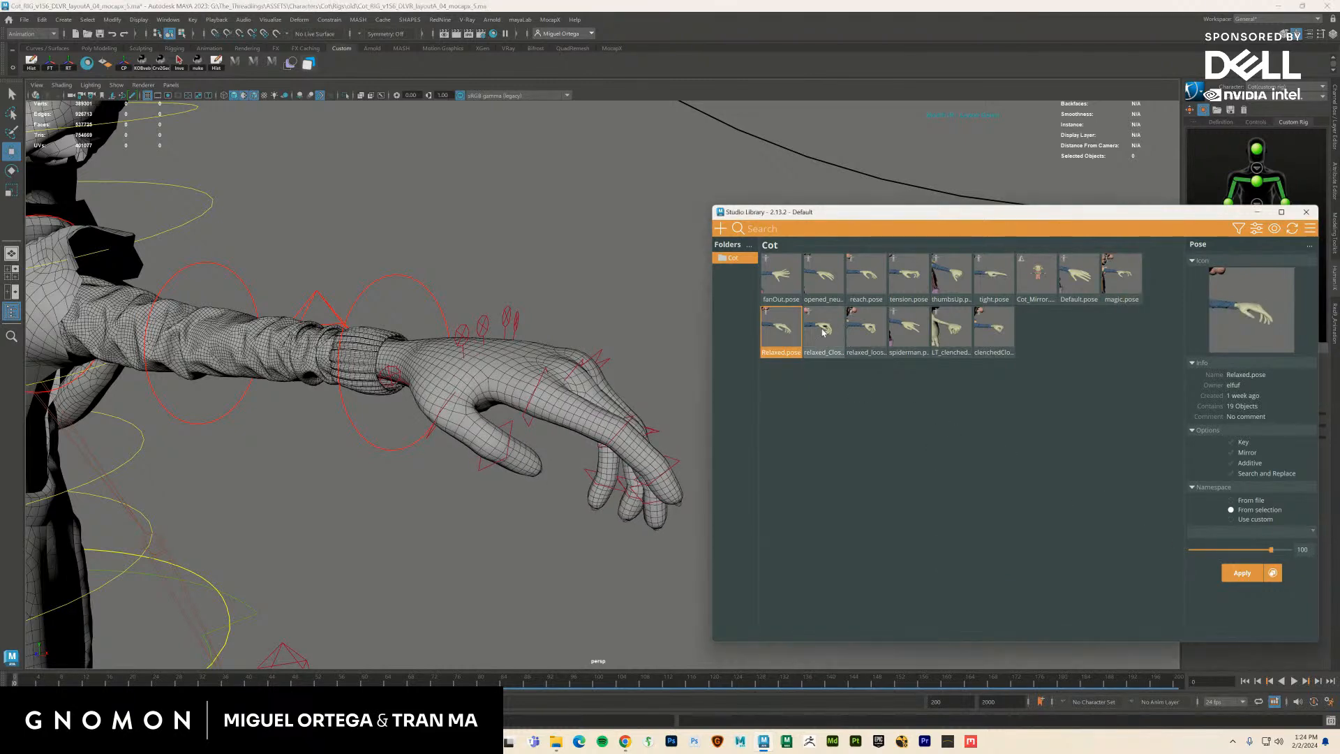
{"action": "left_click_drag", "start_coordinate": [670, 489], "coordinate": [670, 517], "text": "alt"}
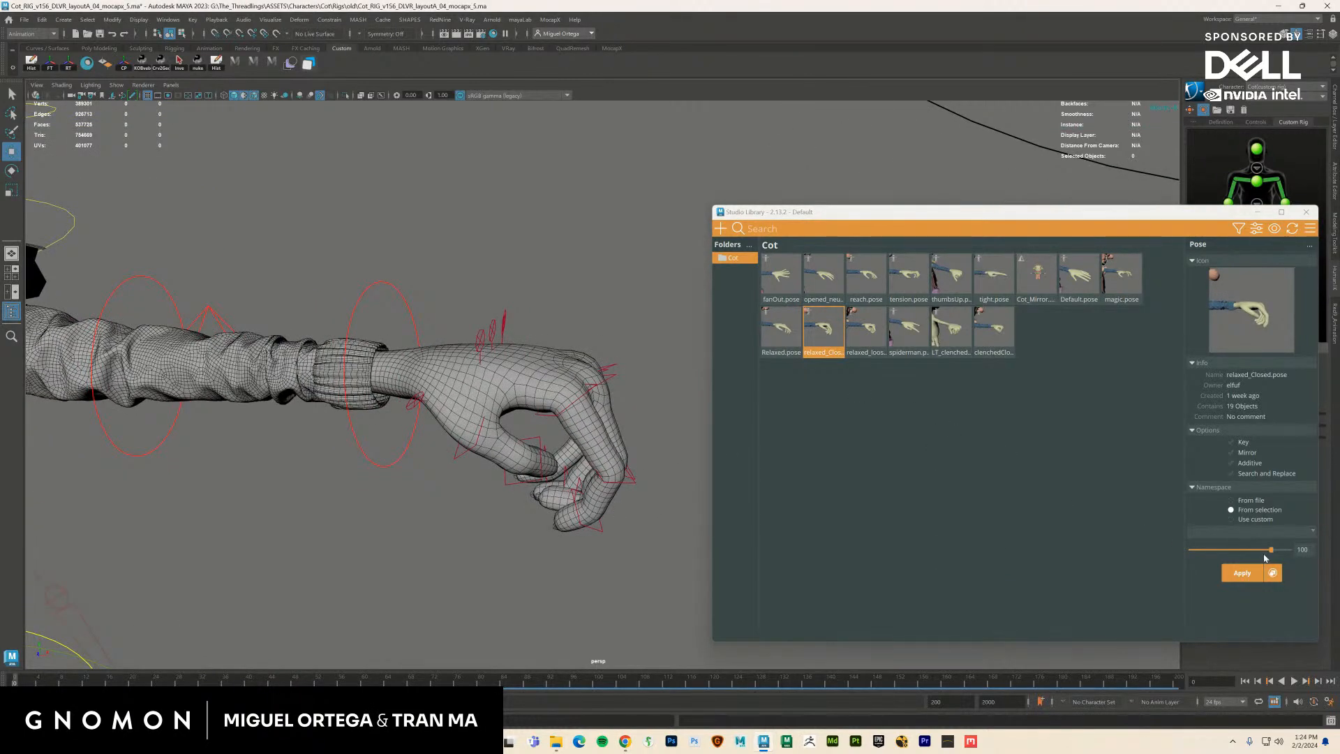
{"action": "mouse_move", "coordinate": [1265, 555]}
{"action": "left_mouse_down"}
{"action": "mouse_move", "coordinate": [1251, 552]}
{"action": "mouse_move", "coordinate": [1269, 554]}
{"action": "left_mouse_up"}
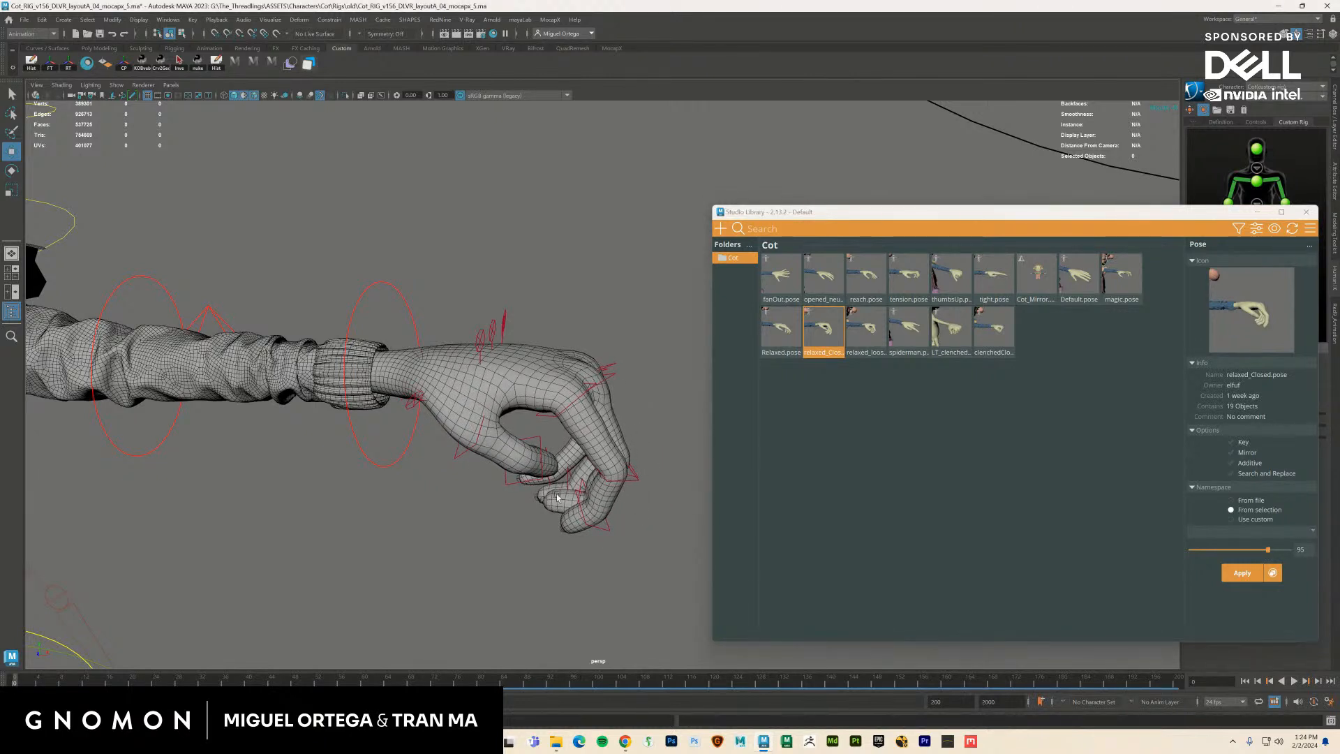
{"action": "left_click_drag", "start_coordinate": [604, 541], "coordinate": [577, 525], "text": "alt"}
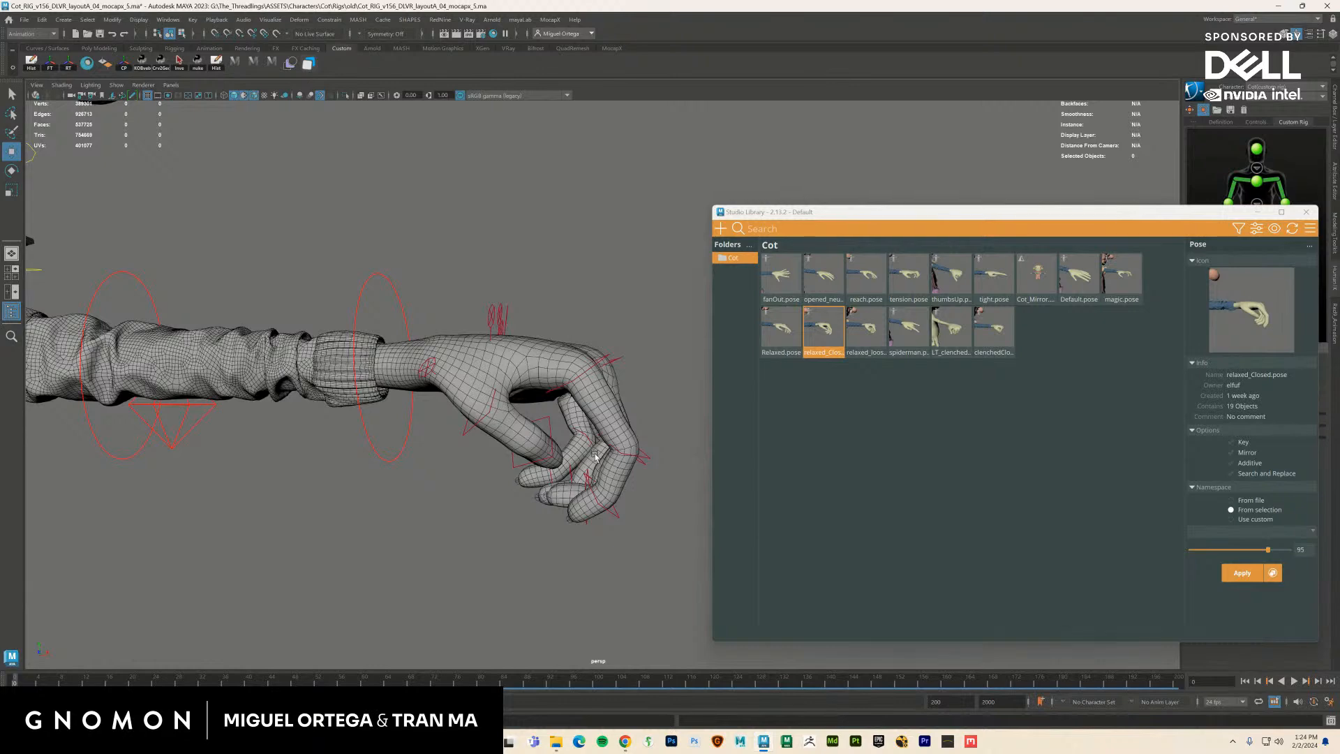
{"action": "left_click_drag", "start_coordinate": [646, 474], "coordinate": [447, 413], "text": "alt"}
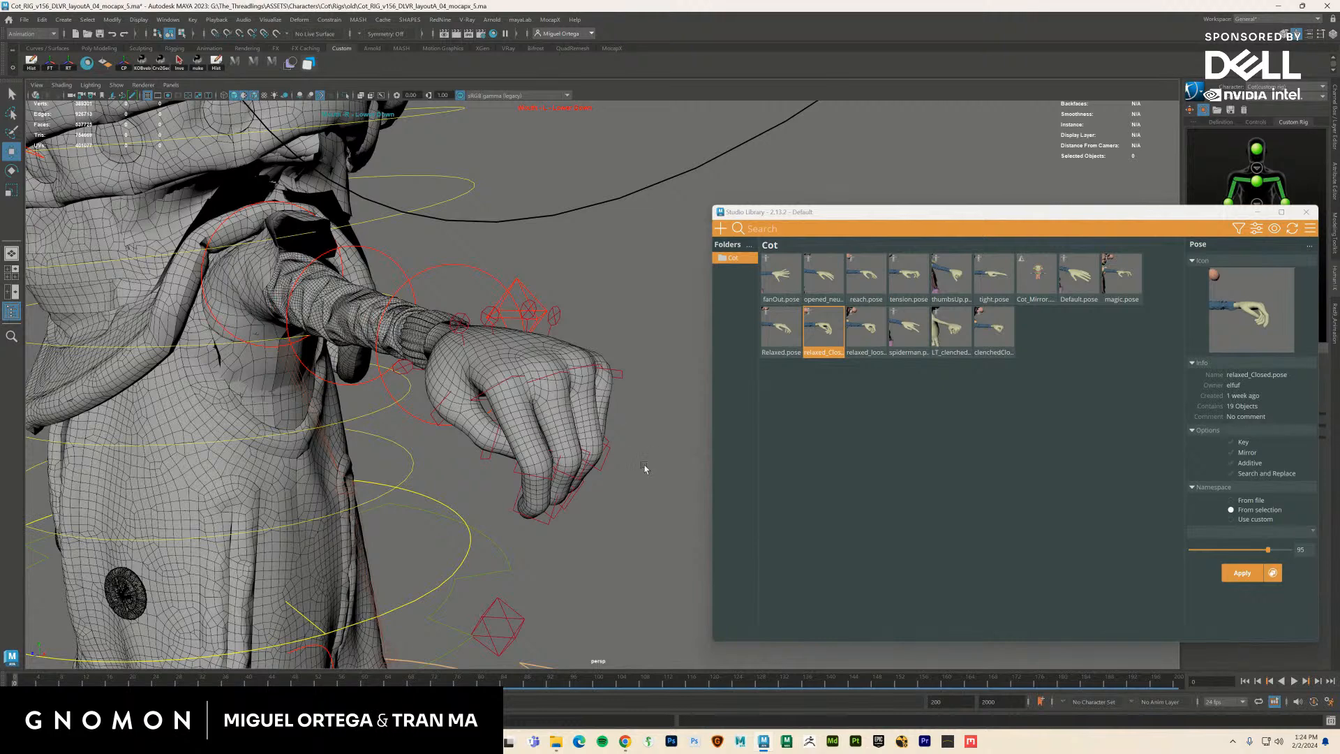
{"action": "left_click_drag", "start_coordinate": [579, 520], "coordinate": [603, 516], "text": "alt"}
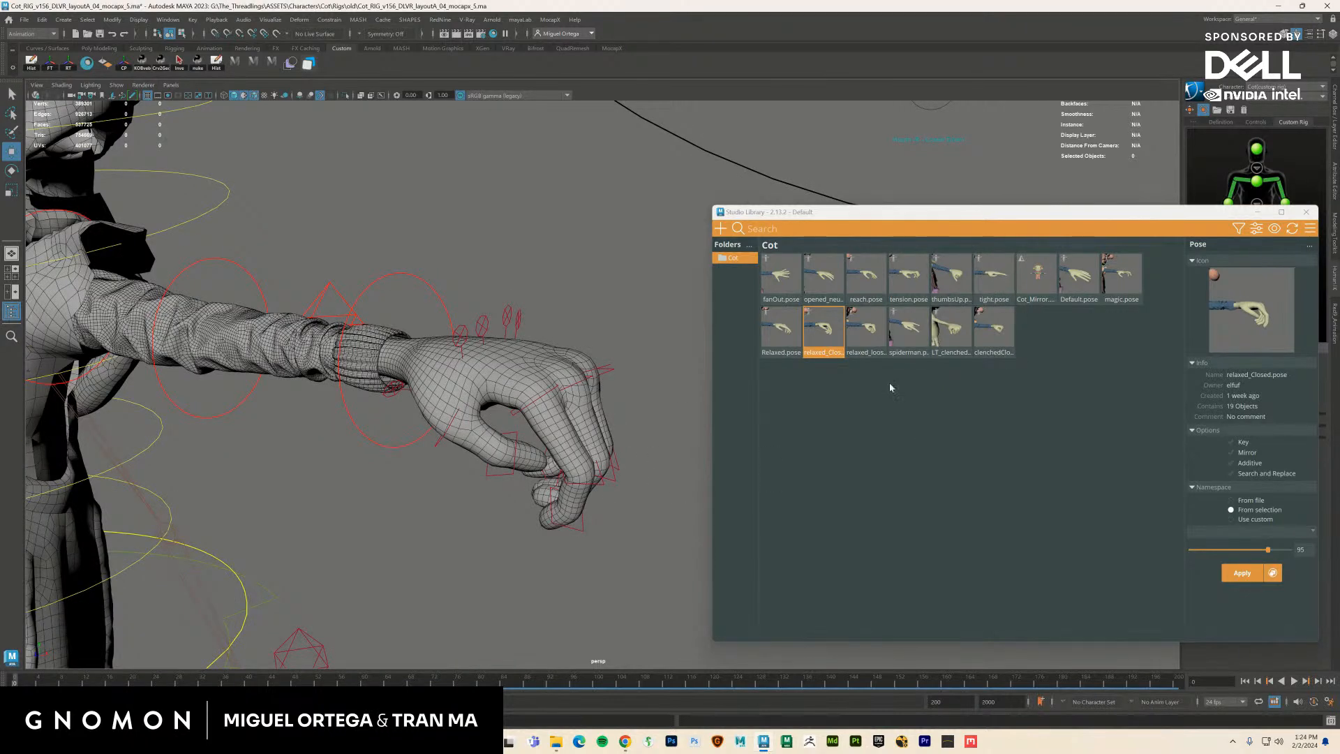
Rotate the base tweaker controls of the left hand's index, pinky and ring fingers to adjust the closed pose
{"action": "left_click_drag", "start_coordinate": [455, 477], "coordinate": [548, 408], "text": "alt"}
{"action": "left_click", "coordinate": [545, 406]}
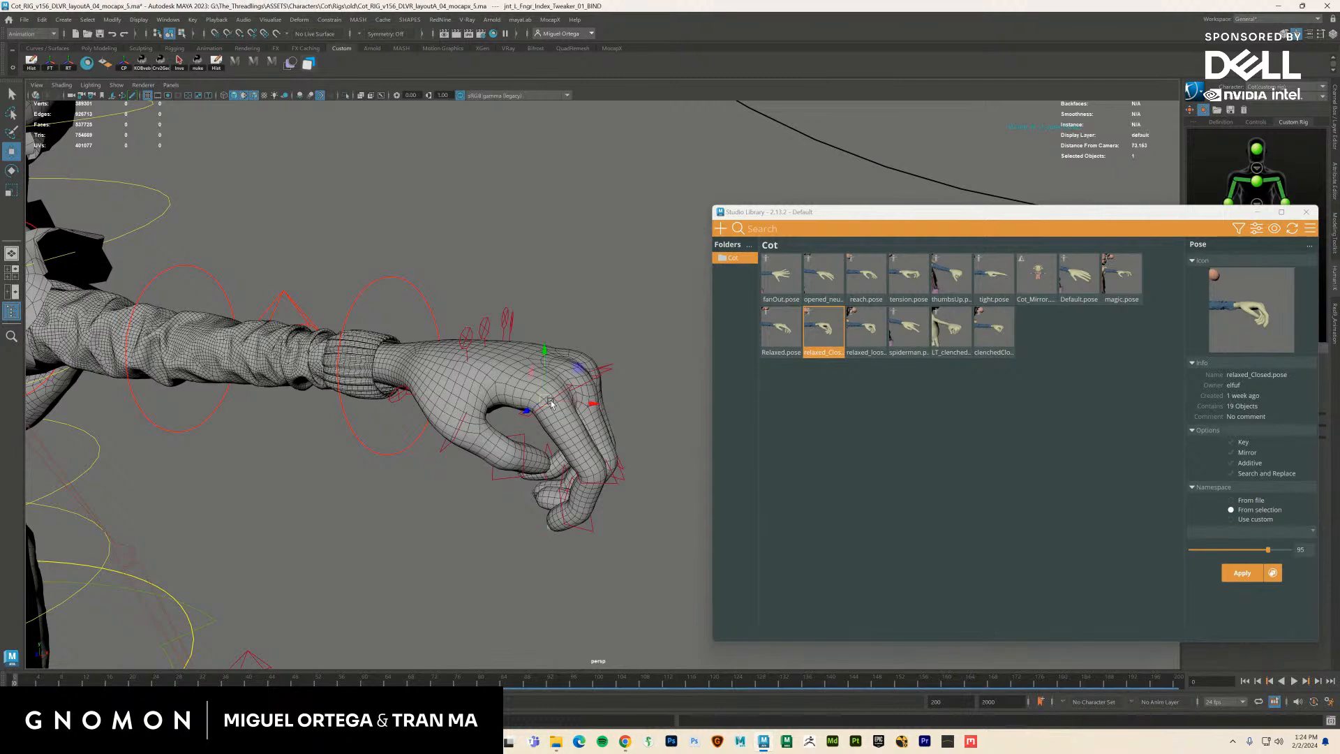
{"action": "left_click", "coordinate": [542, 410]}
{"action": "key", "text": "e"}
{"action": "left_click_drag", "start_coordinate": [587, 413], "coordinate": [613, 384]}
{"action": "left_click", "coordinate": [623, 374]}
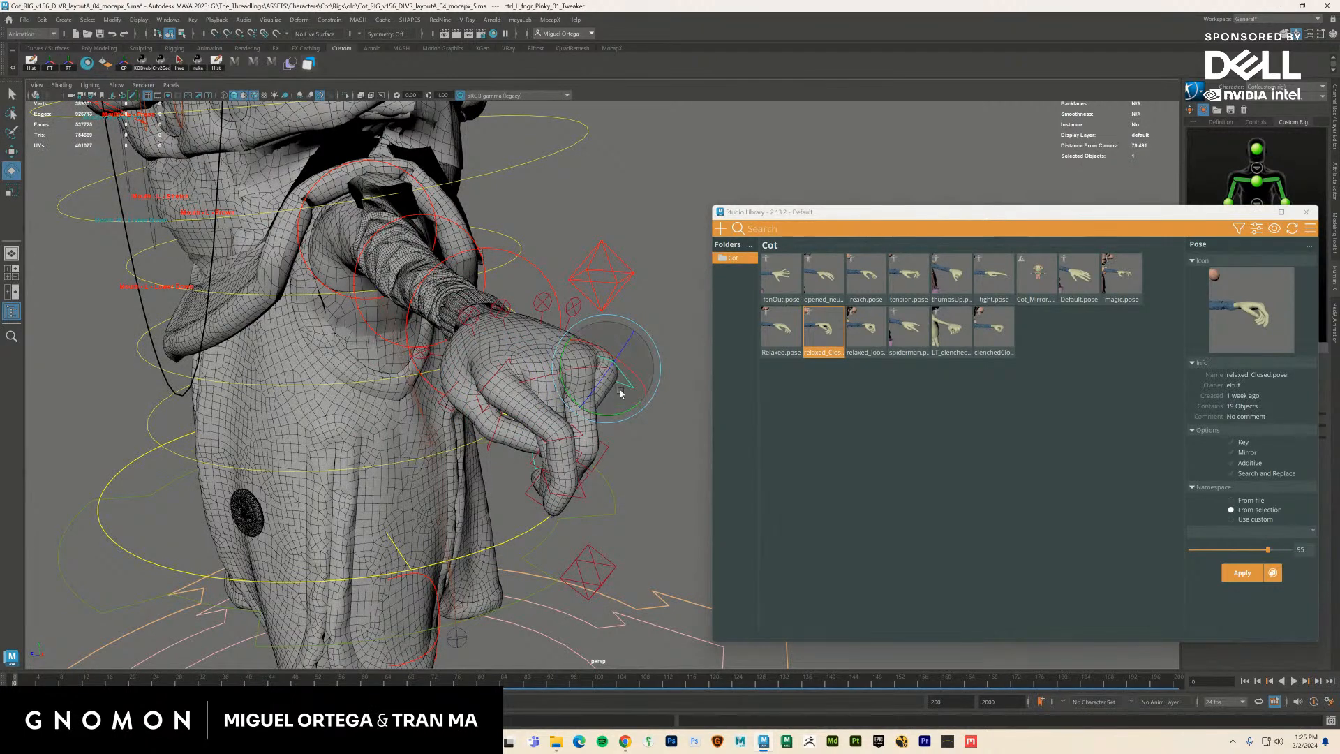
{"action": "left_click", "coordinate": [595, 382]}
{"action": "left_click", "coordinate": [585, 371]}
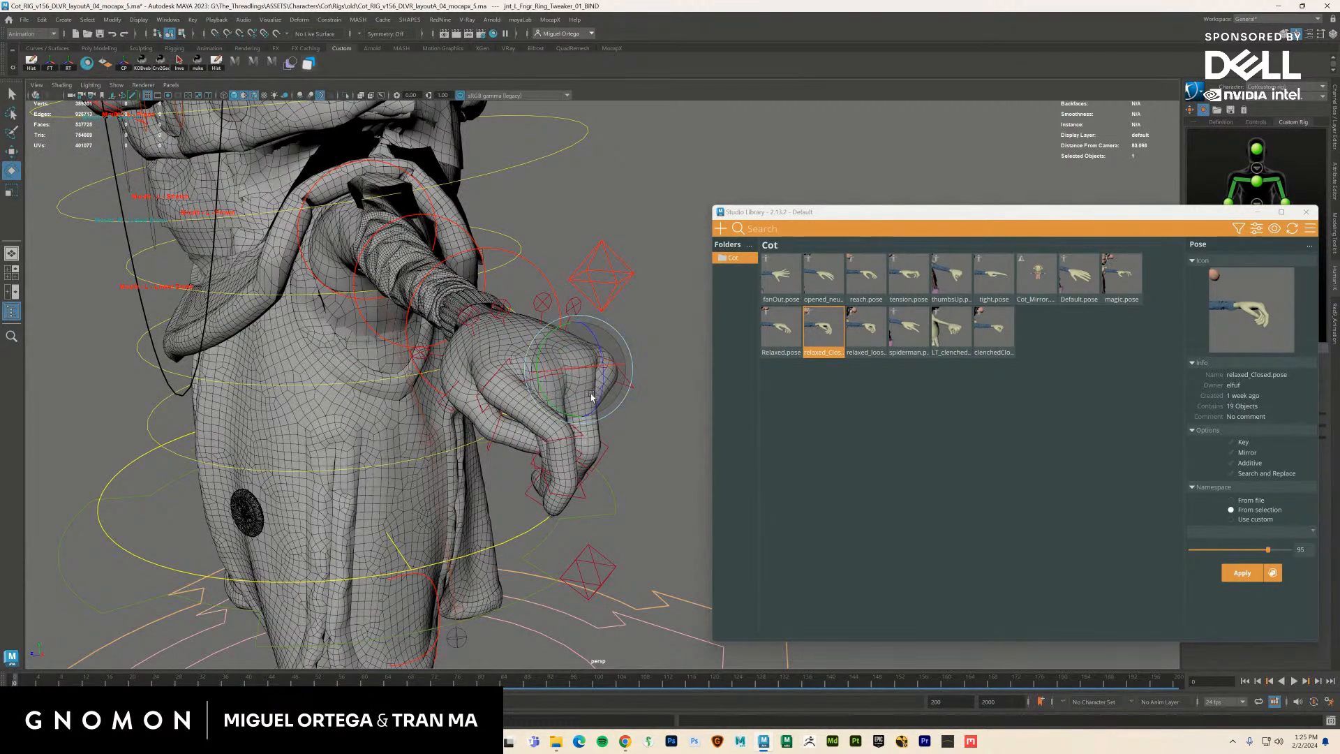
Rotate the left thumb's base tweaker control to bend the thumb, and deselect it
{"action": "left_click_drag", "start_coordinate": [619, 395], "coordinate": [465, 460], "text": "alt"}
{"action": "left_click", "coordinate": [438, 426]}
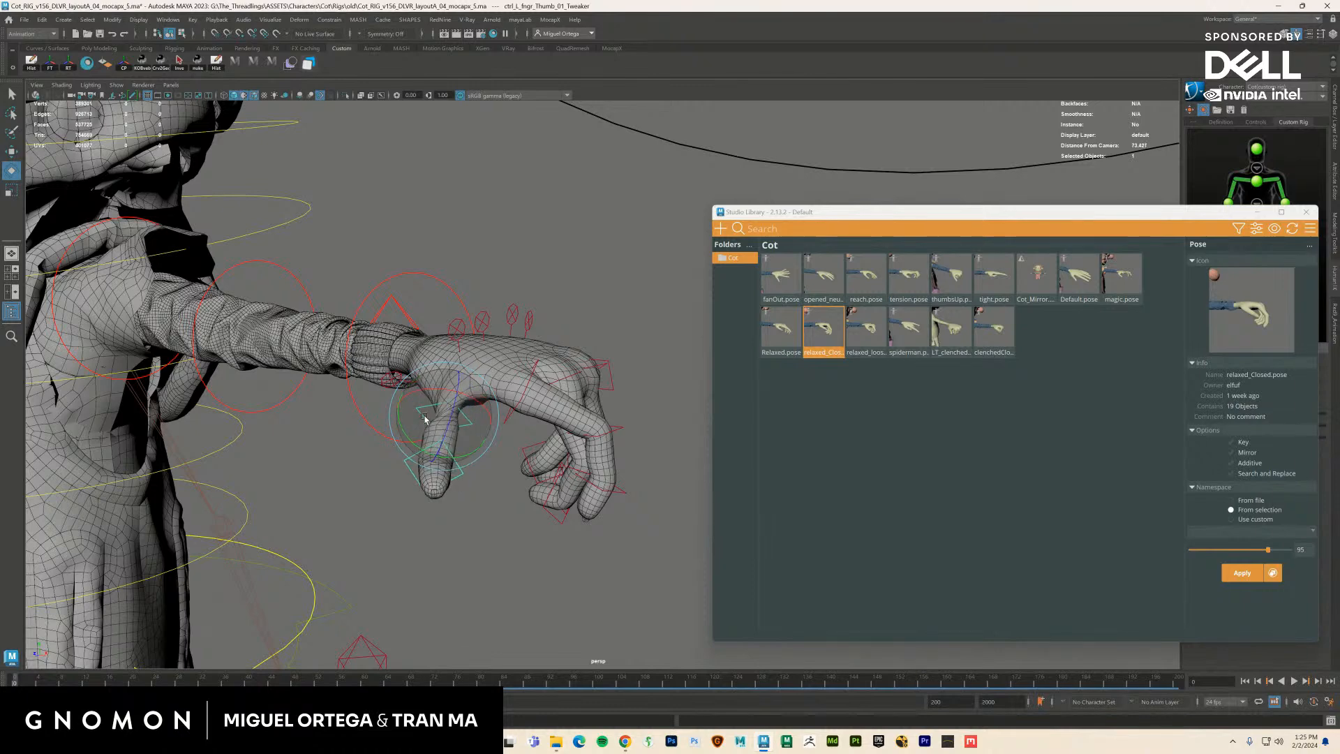
{"action": "left_click", "coordinate": [470, 509]}
{"action": "left_click_drag", "start_coordinate": [470, 509], "coordinate": [619, 557], "text": "alt"}
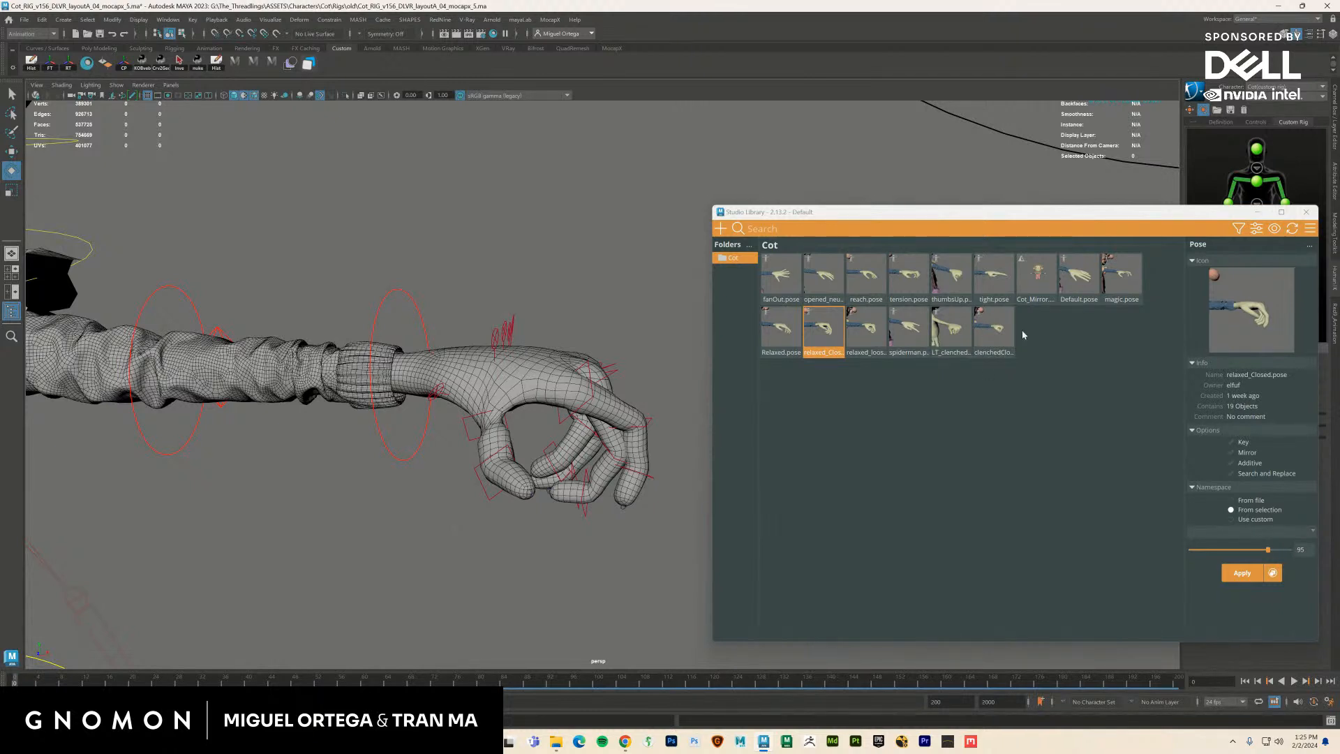
Cycle the hand through reach.pose, tension.pose and spiderman.pose
{"action": "left_click", "coordinate": [872, 273]}
{"action": "left_click", "coordinate": [905, 275]}
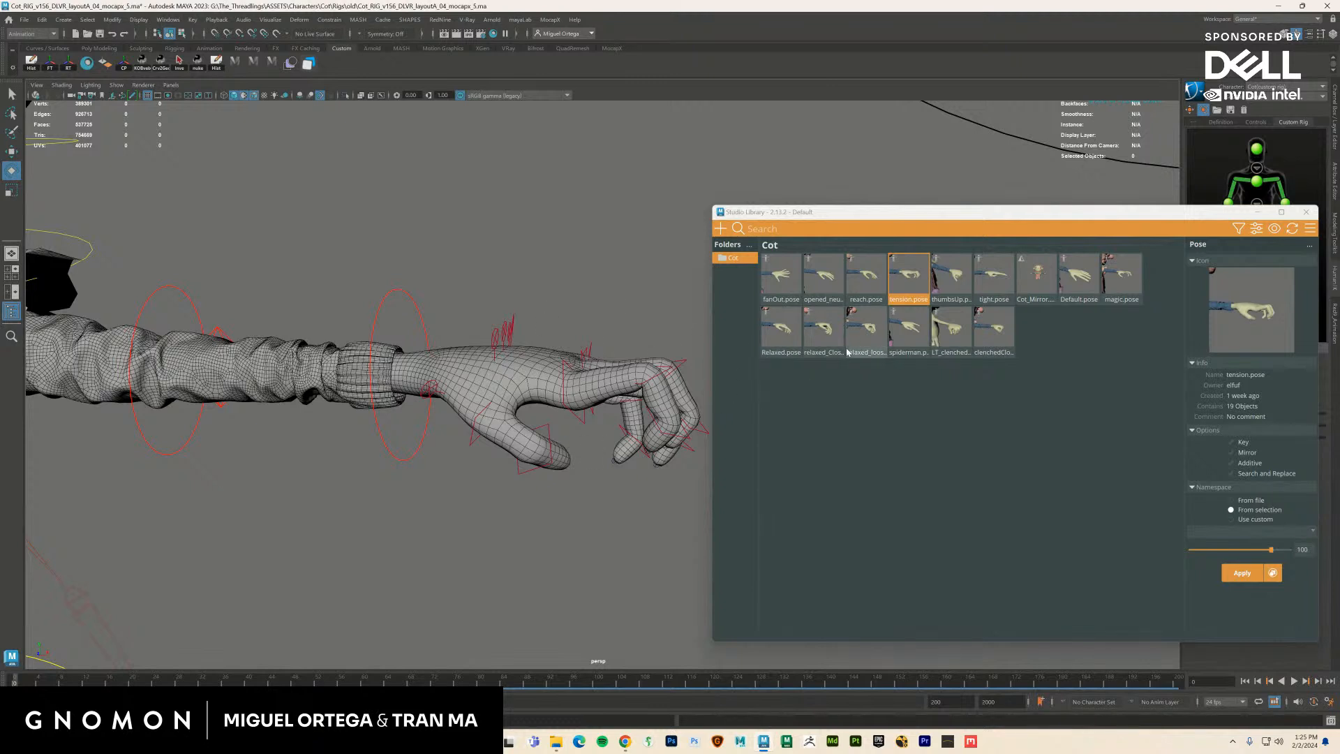
{"action": "left_click", "coordinate": [900, 335]}
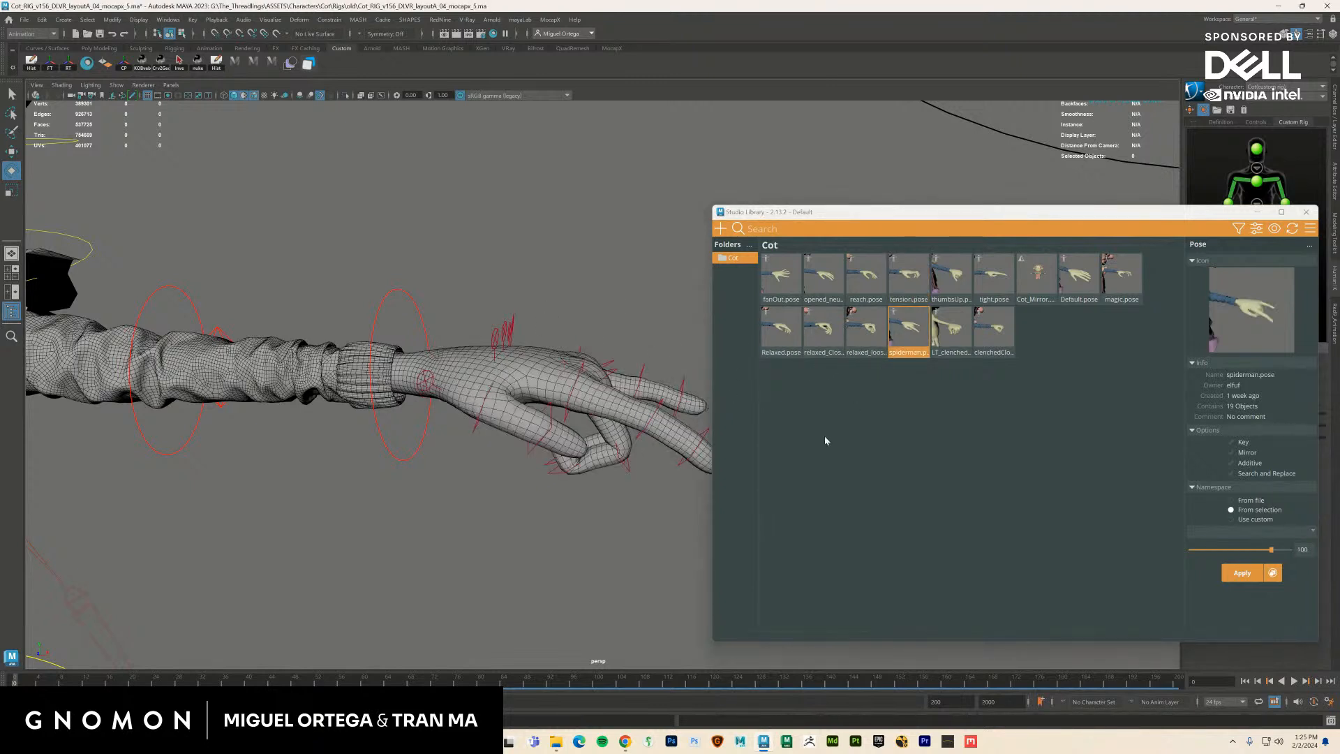
{"action": "left_click_drag", "start_coordinate": [644, 493], "coordinate": [631, 457], "text": "alt"}
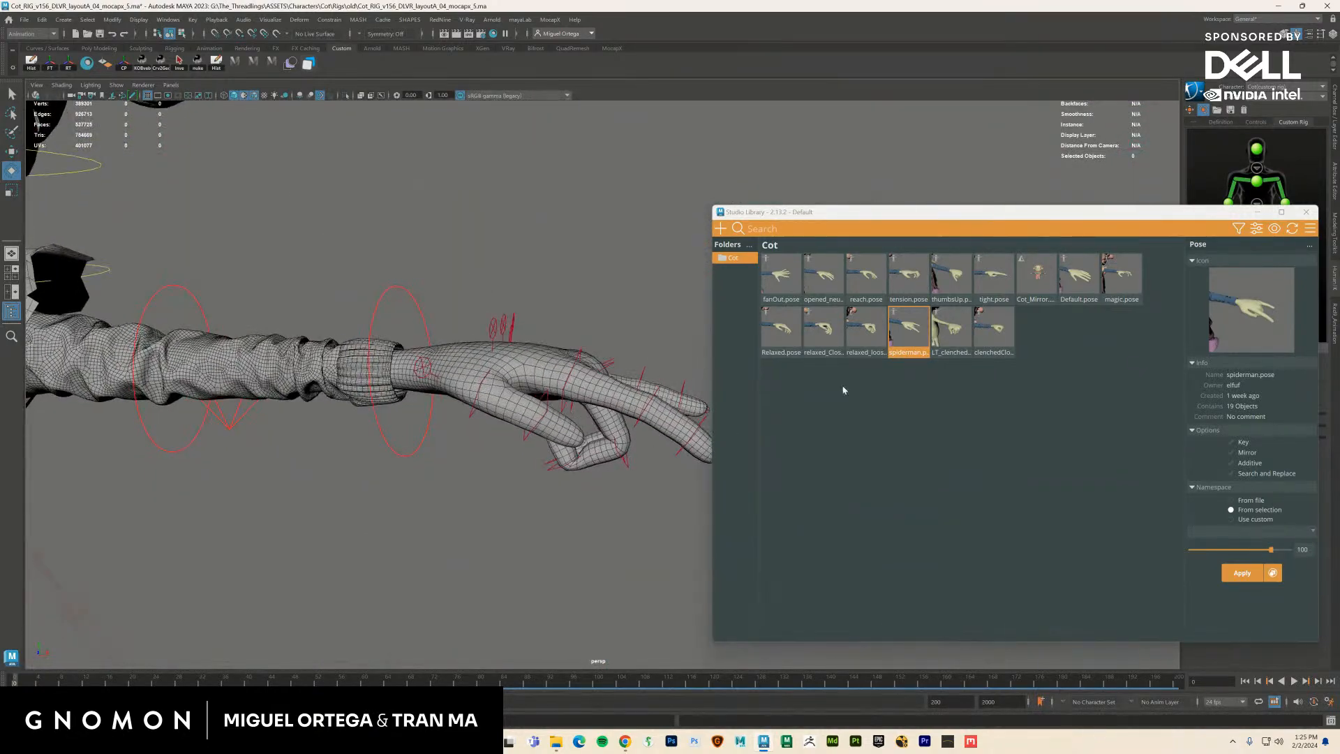
Apply Relaxed.pose, blend it toward spiderman.pose up to 37%, and lower the blend again
{"action": "left_click", "coordinate": [780, 328]}
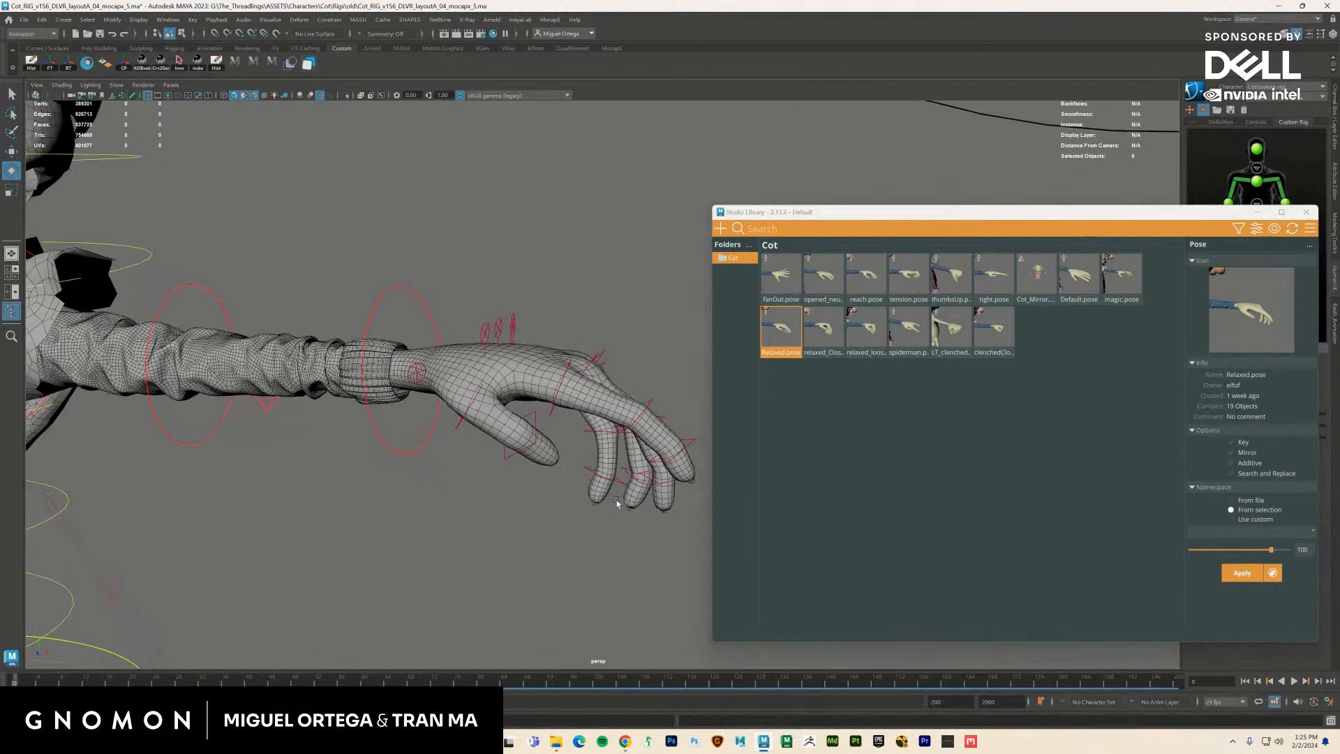
{"action": "left_click", "coordinate": [902, 338]}
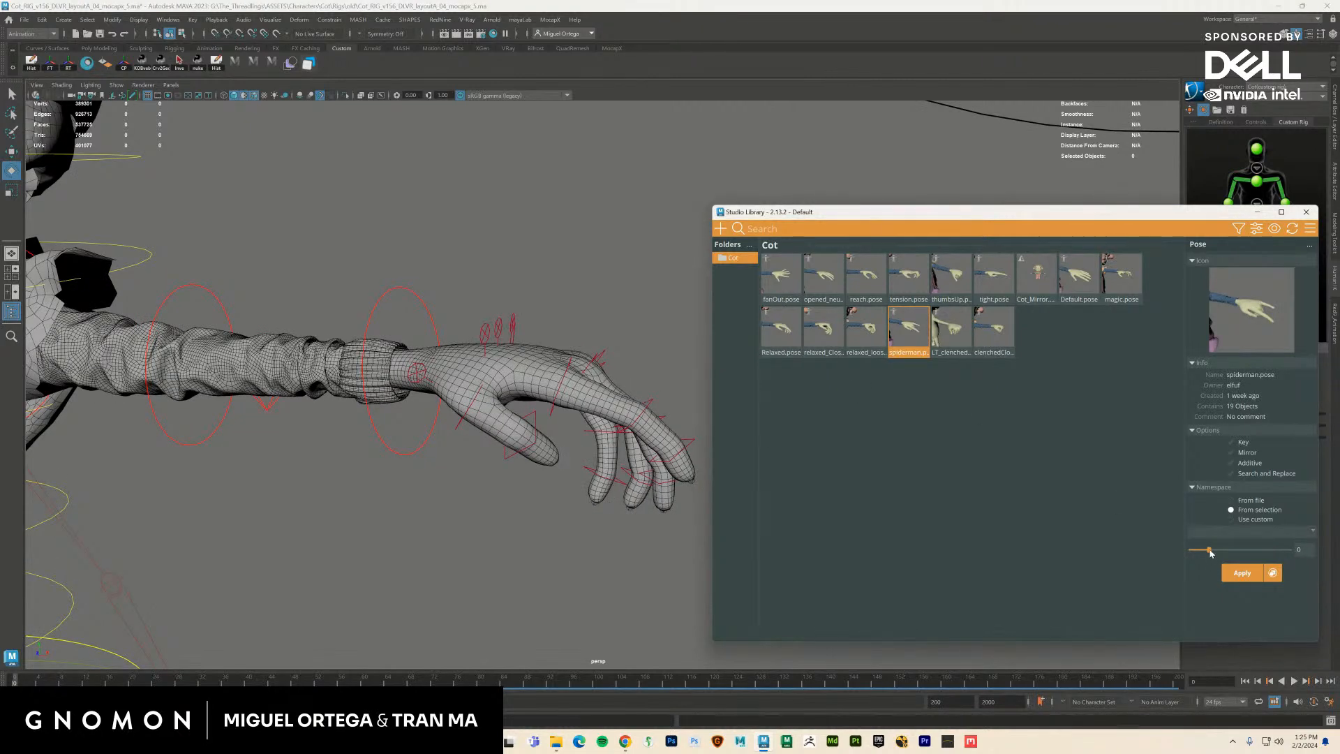
{"action": "left_click_drag", "start_coordinate": [1211, 552], "coordinate": [1233, 551]}
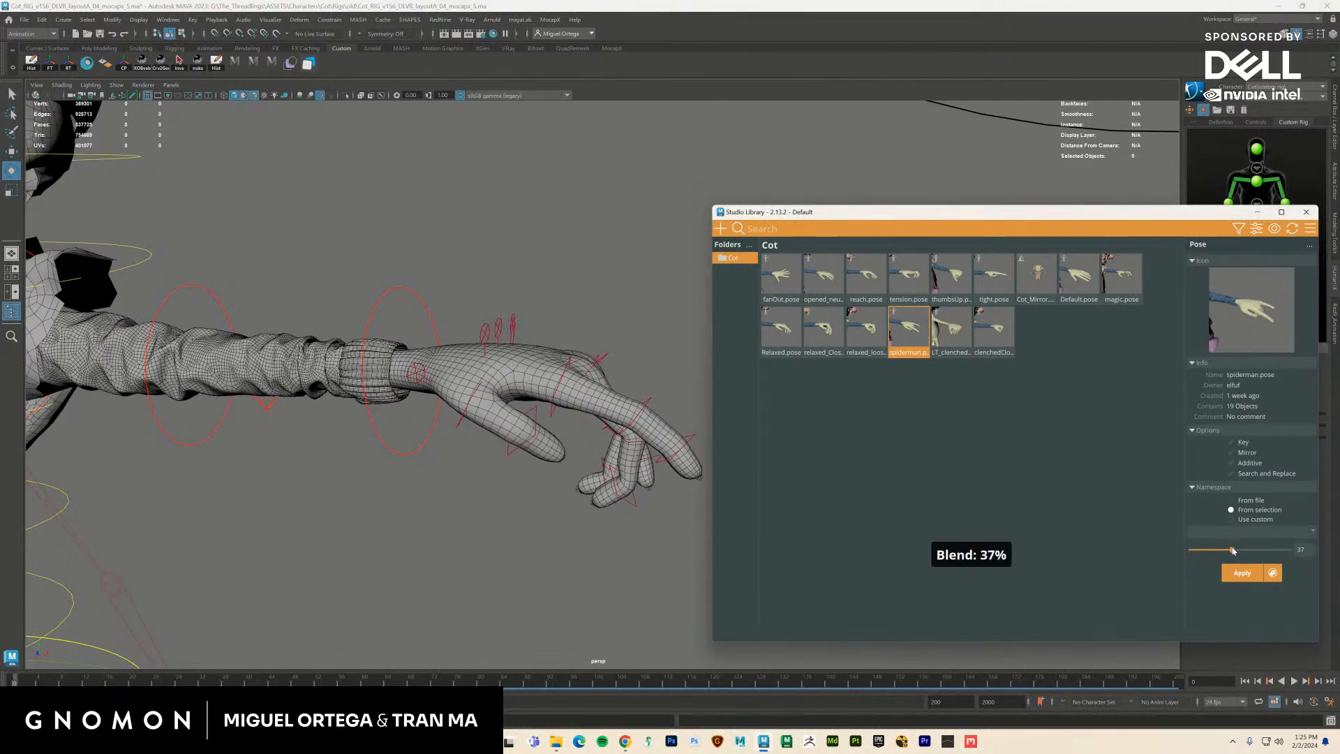
{"action": "left_click_drag", "start_coordinate": [638, 532], "coordinate": [602, 536], "text": "alt"}
{"action": "mouse_move", "coordinate": [1233, 552]}
{"action": "left_mouse_down"}
{"action": "mouse_move", "coordinate": [1194, 554]}
{"action": "mouse_move", "coordinate": [1216, 552]}
{"action": "left_mouse_up"}
Apply LT_clenchedFist.pose to the hand and take its blend down to -30%
{"action": "left_click", "coordinate": [949, 340]}
{"action": "double_click", "coordinate": [948, 340]}
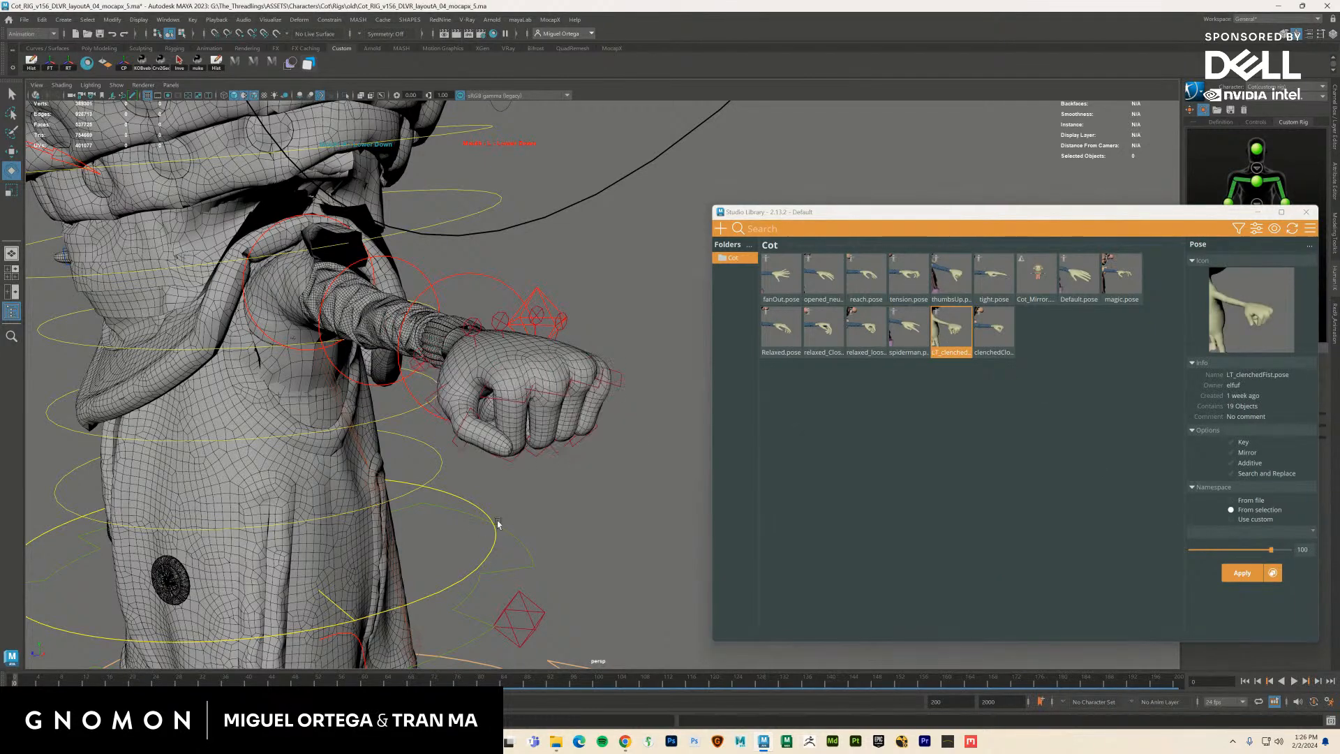
{"action": "left_click_drag", "start_coordinate": [497, 524], "coordinate": [563, 513], "text": "alt"}
{"action": "left_click_drag", "start_coordinate": [1270, 552], "coordinate": [1171, 557]}
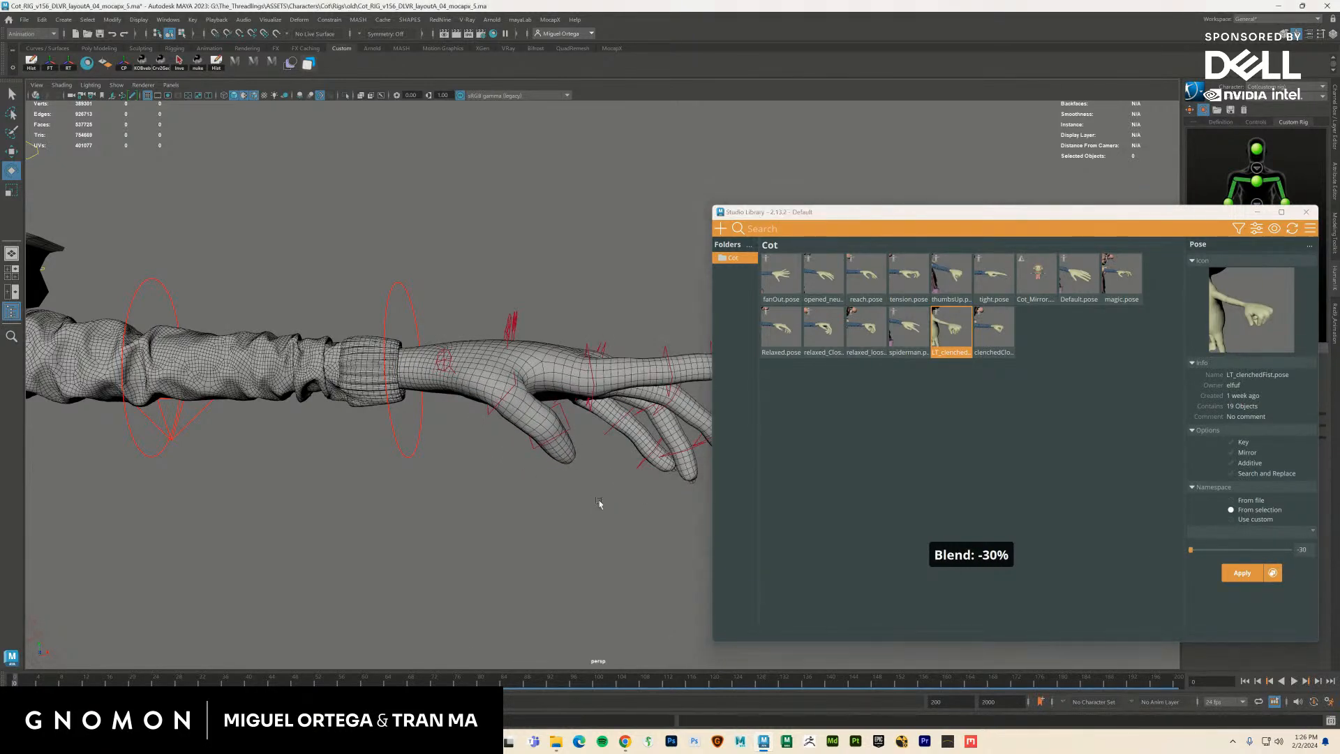
{"action": "mouse_move", "coordinate": [598, 503]}
{"action": "left_mouse_down", "text": "alt"}
{"action": "mouse_move", "coordinate": [332, 511]}
{"action": "mouse_move", "coordinate": [579, 504]}
{"action": "mouse_move", "coordinate": [563, 504]}
{"action": "mouse_move", "coordinate": [570, 461]}
{"action": "mouse_move", "coordinate": [612, 480]}
{"action": "left_mouse_up", "text": "alt"}
Apply clenchedClosed.pose and then fanOut.pose, overshooting the fanOut blend to 130% and easing it to 124%
{"action": "double_click", "coordinate": [981, 351]}
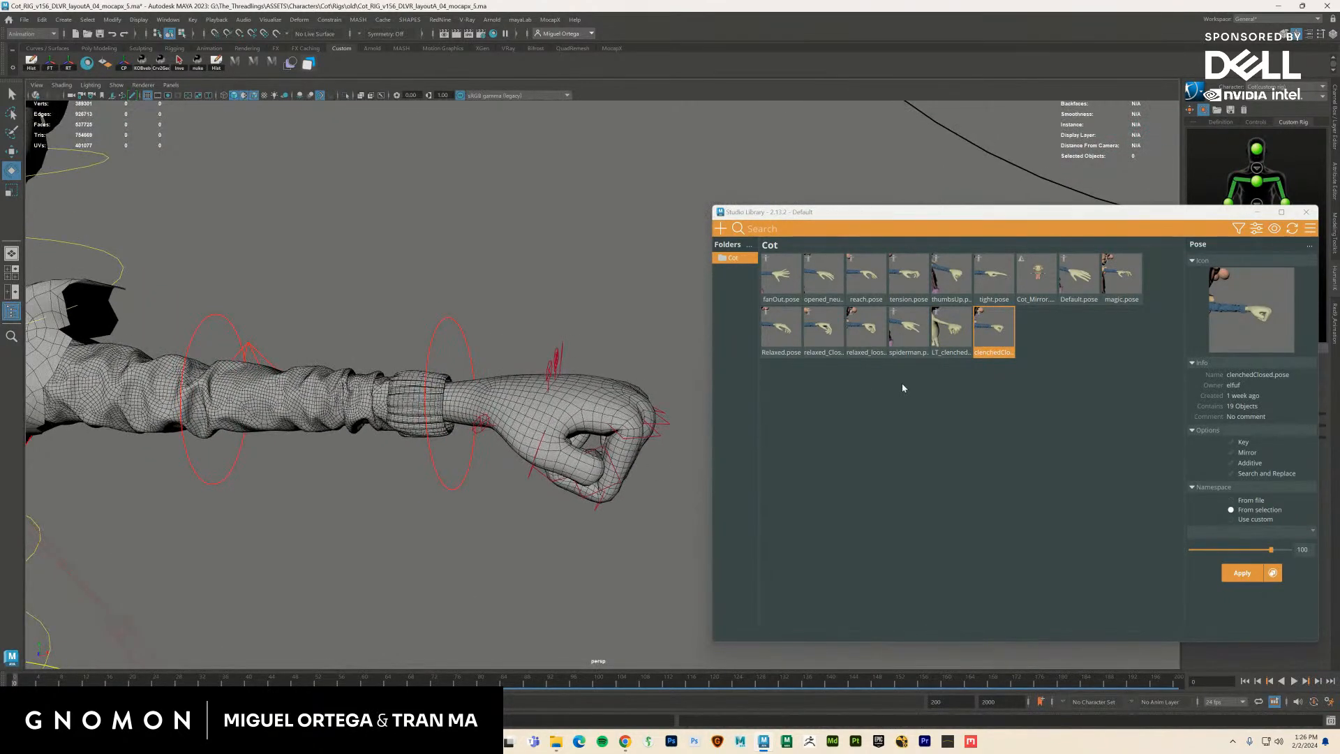
{"action": "double_click", "coordinate": [781, 275]}
{"action": "left_click_drag", "start_coordinate": [663, 539], "coordinate": [576, 540], "text": "alt"}
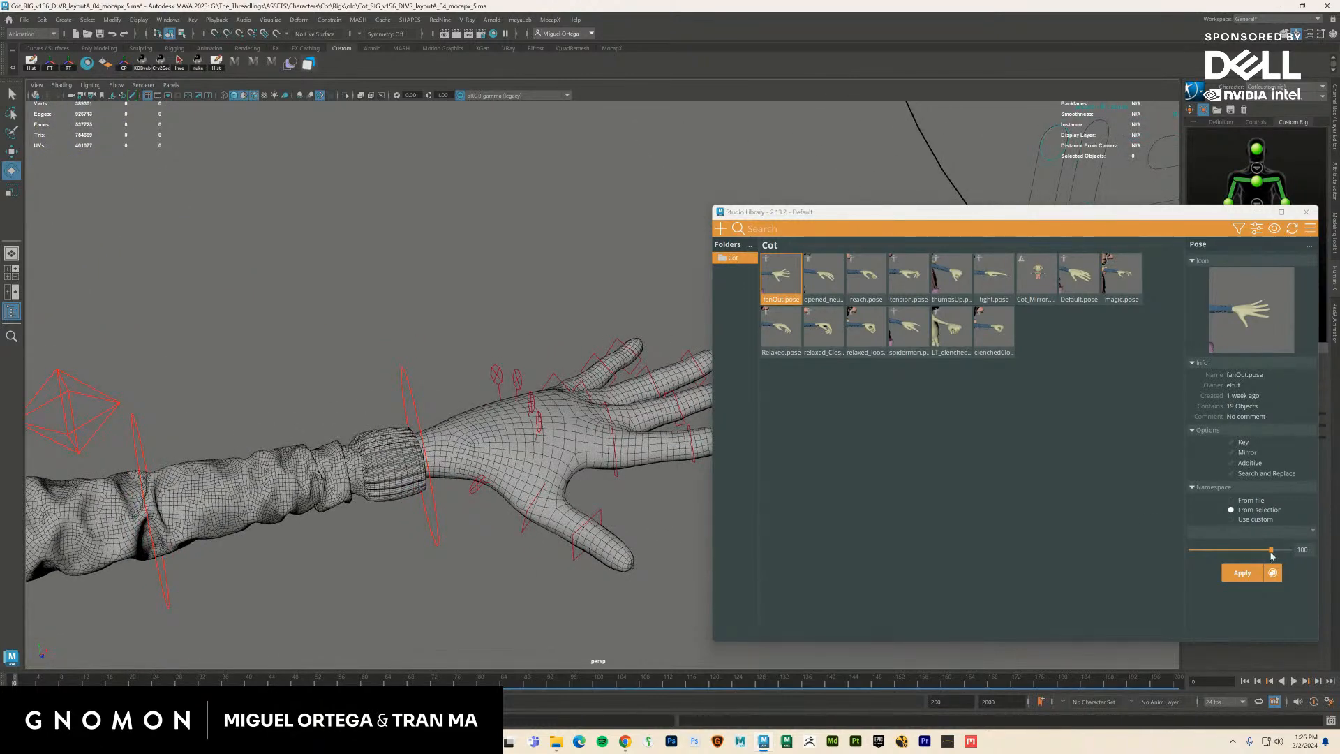
{"action": "left_click_drag", "start_coordinate": [1272, 551], "coordinate": [1302, 550]}
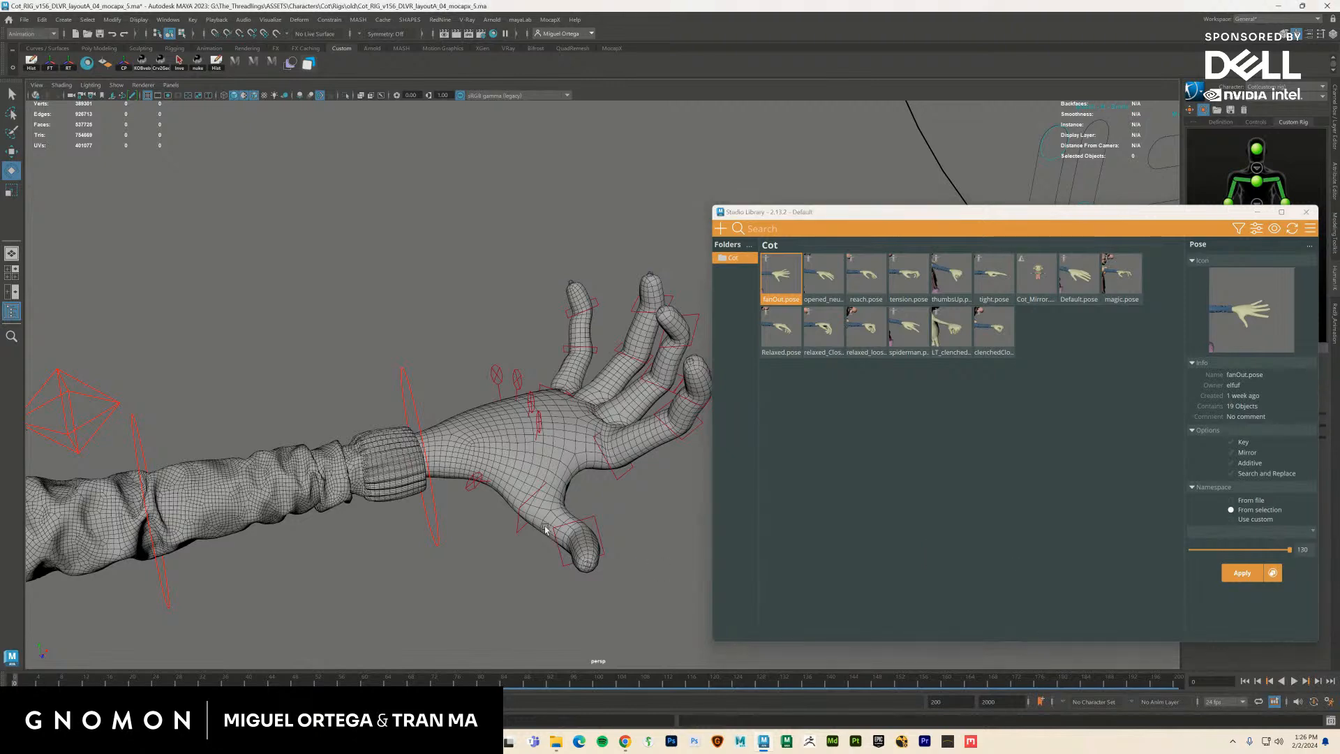
{"action": "mouse_move", "coordinate": [628, 516]}
{"action": "left_mouse_down", "text": "alt"}
{"action": "mouse_move", "coordinate": [605, 533]}
{"action": "mouse_move", "coordinate": [631, 537]}
{"action": "left_mouse_up", "text": "alt"}
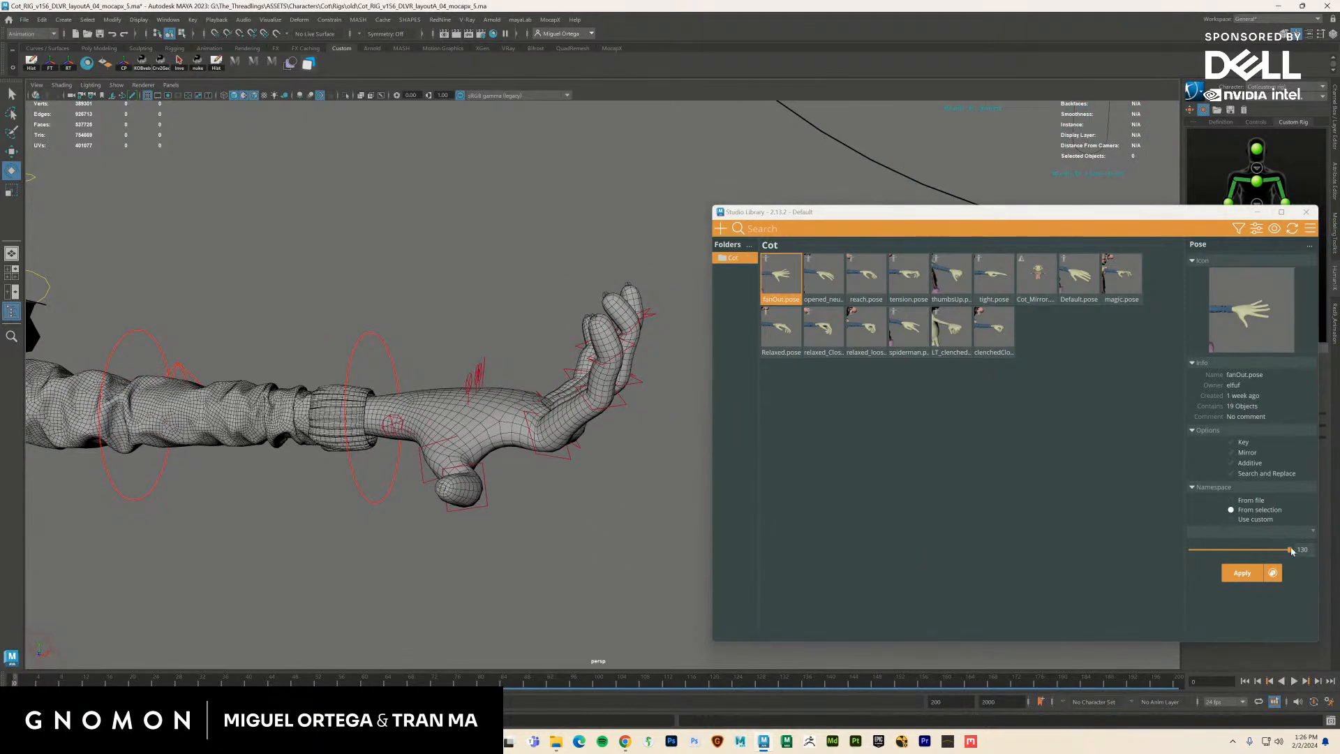
{"action": "mouse_move", "coordinate": [1291, 550]}
{"action": "left_mouse_down"}
{"action": "mouse_move", "coordinate": [1205, 550]}
{"action": "mouse_move", "coordinate": [1286, 548]}
{"action": "left_mouse_up"}
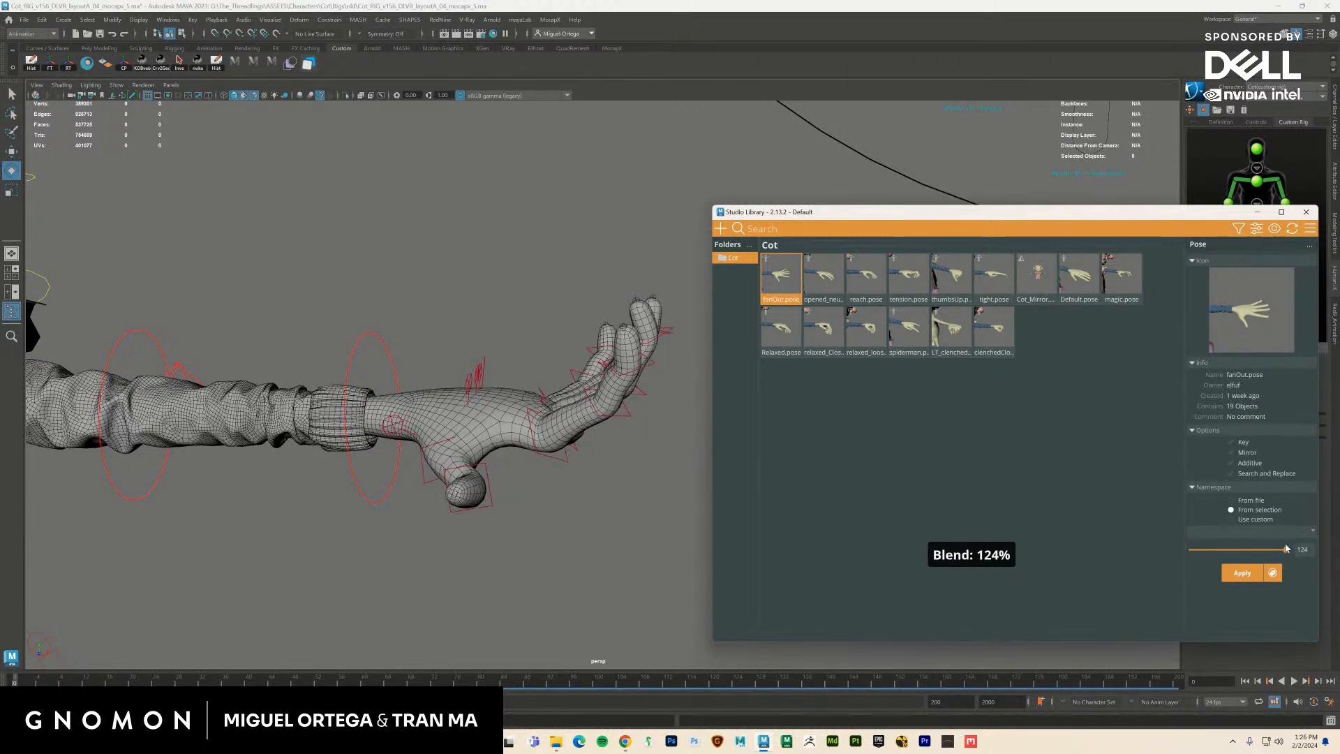
Reset the hand to Default.pose and apply tension.pose with the whole character in view
{"action": "double_click", "coordinate": [1085, 279]}
{"action": "left_click_drag", "start_coordinate": [533, 507], "coordinate": [778, 409], "text": "alt"}
{"action": "left_click", "coordinate": [909, 279]}
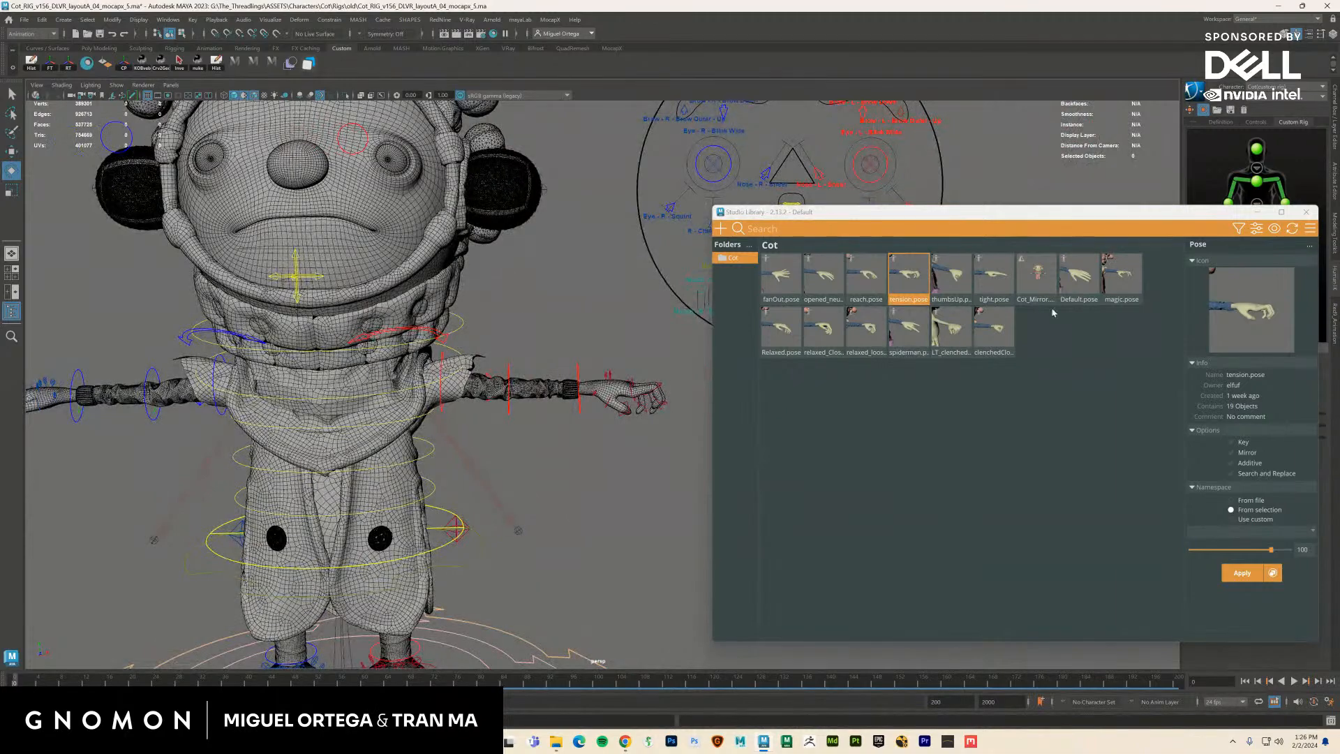
Apply the Cot_Mirror table with the swap option to transfer the tension pose to the opposite hand and back
{"action": "left_click", "coordinate": [1037, 276]}
{"action": "left_click_drag", "start_coordinate": [531, 446], "coordinate": [745, 425], "text": "alt"}
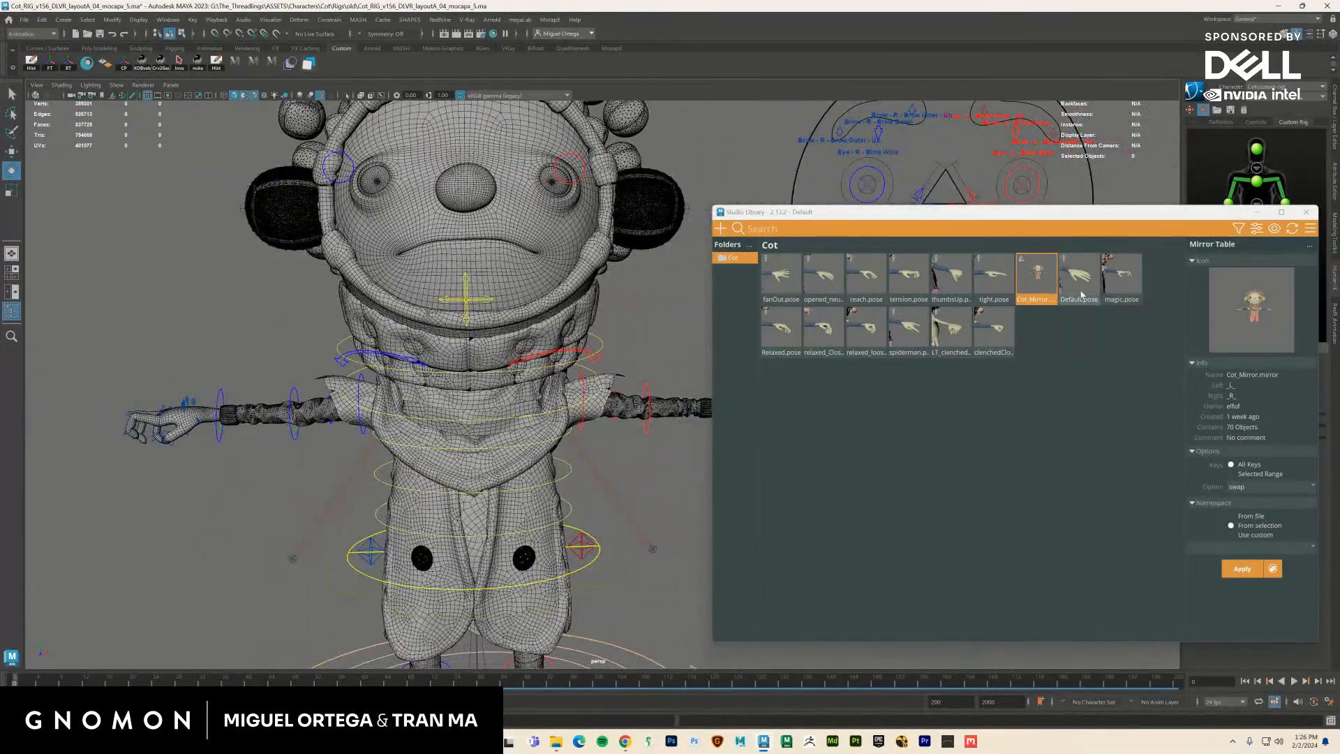
{"action": "double_click", "coordinate": [1043, 292]}
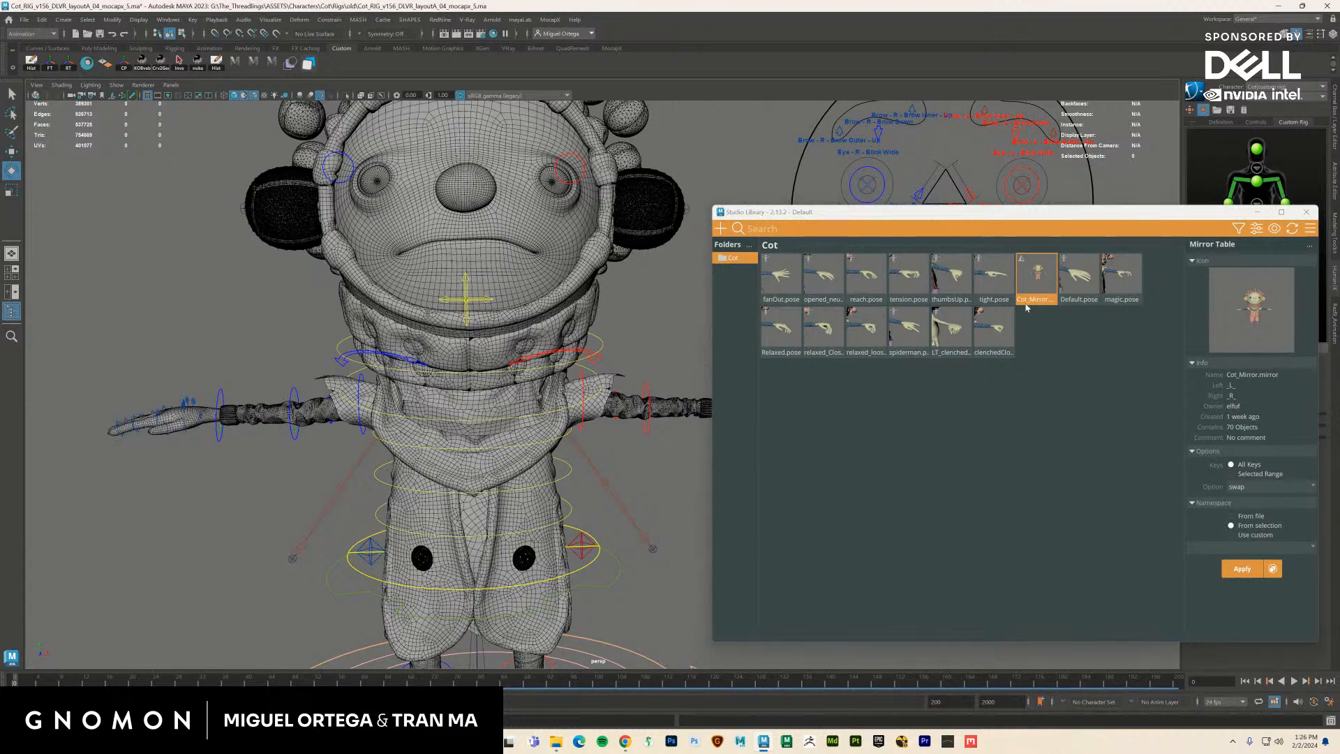
{"action": "left_click_drag", "start_coordinate": [633, 477], "coordinate": [607, 509], "text": "alt"}
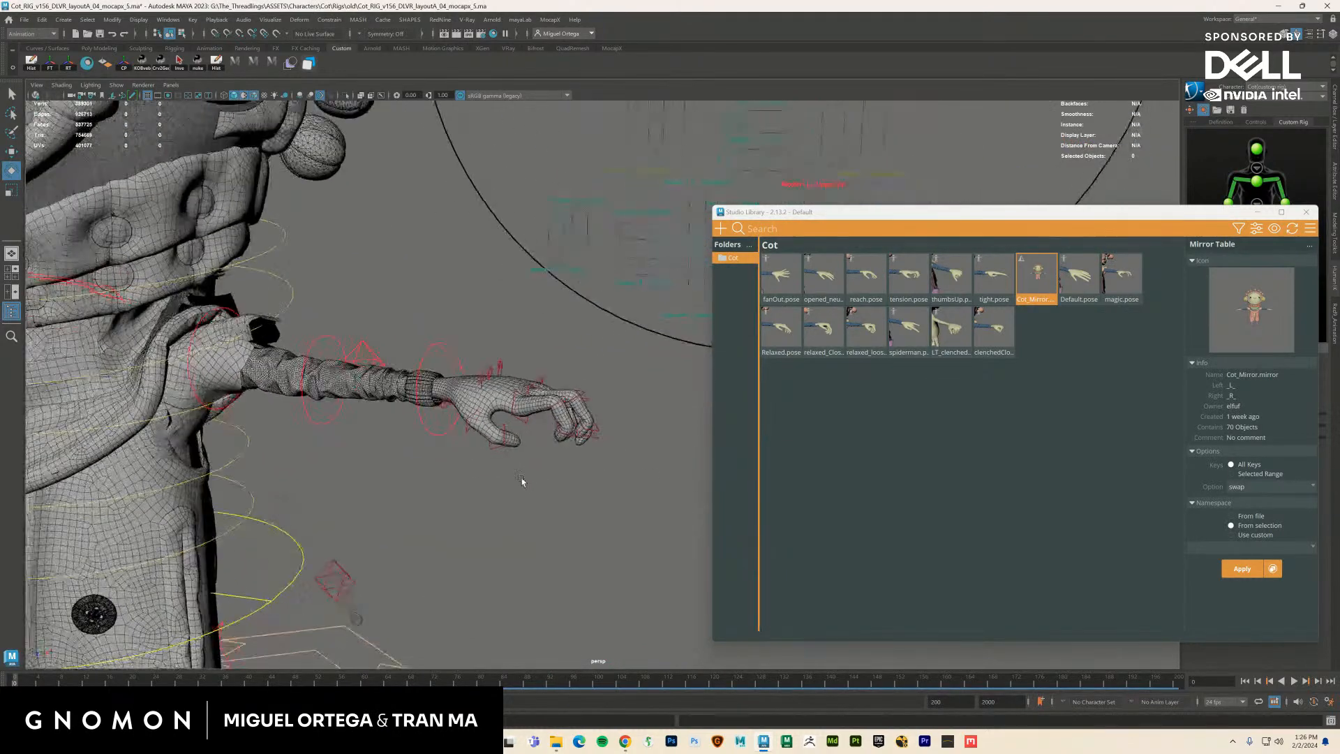
{"action": "scroll", "coordinate": [607, 509], "scroll_direction": "up", "scroll_amount": 3}
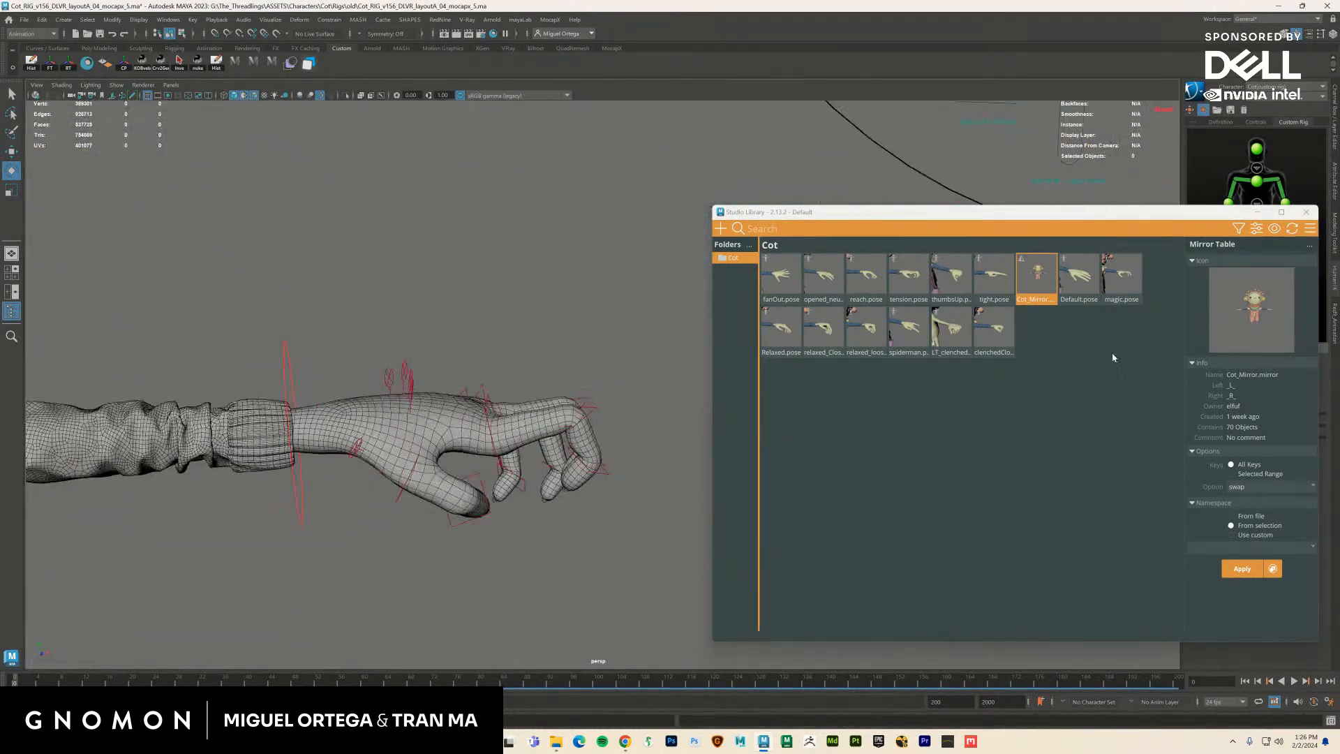
Apply Default.pose to return the left hand to its open position
{"action": "double_click", "coordinate": [1079, 276]}
{"action": "left_click_drag", "start_coordinate": [718, 458], "coordinate": [581, 498], "text": "alt"}
{"action": "scroll", "coordinate": [579, 493], "scroll_direction": "up", "scroll_amount": 3}
{"action": "left_click_drag", "start_coordinate": [560, 444], "coordinate": [588, 505], "text": "alt"}
Curl the left hand's ring finger by rotating its tweaker controls together, then bend the fingertip further
{"action": "left_click", "coordinate": [517, 434]}
{"action": "key", "text": "w"}
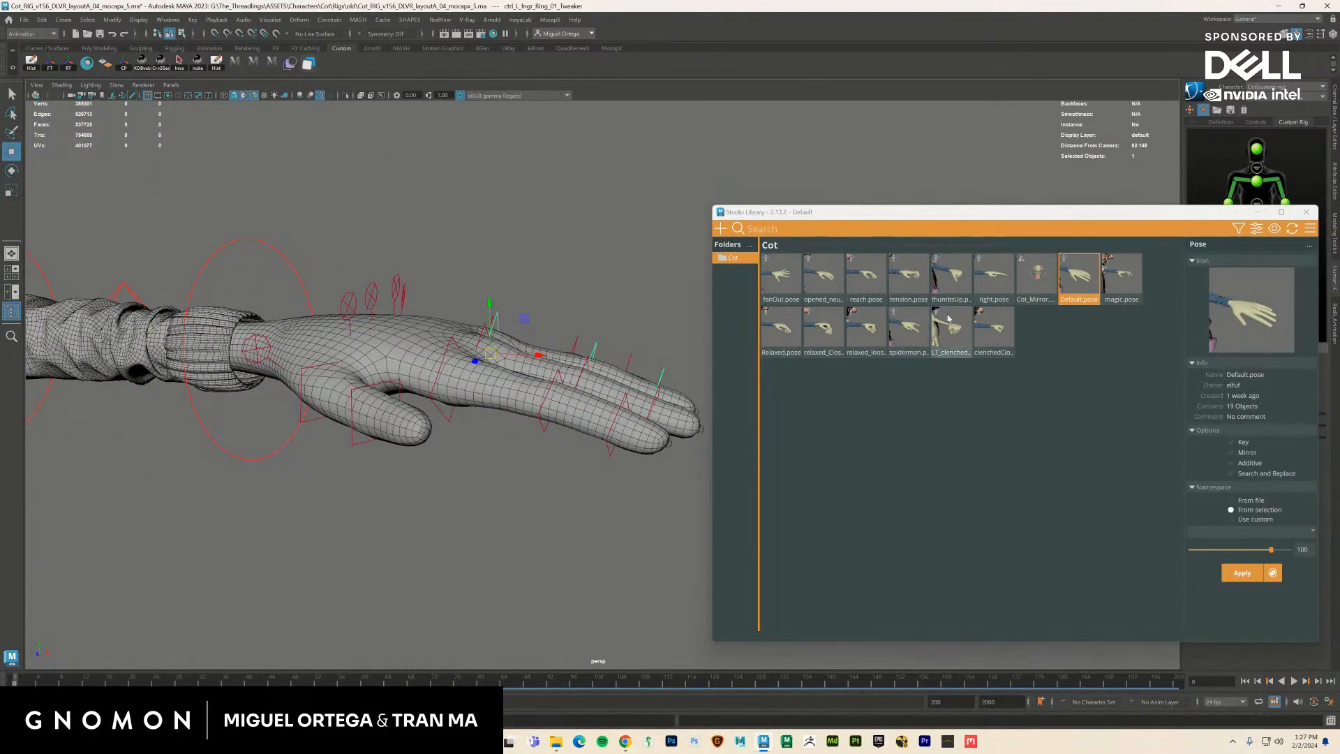
{"action": "left_click", "coordinate": [663, 370]}
{"action": "left_click_drag", "start_coordinate": [663, 370], "coordinate": [475, 402], "text": "alt"}
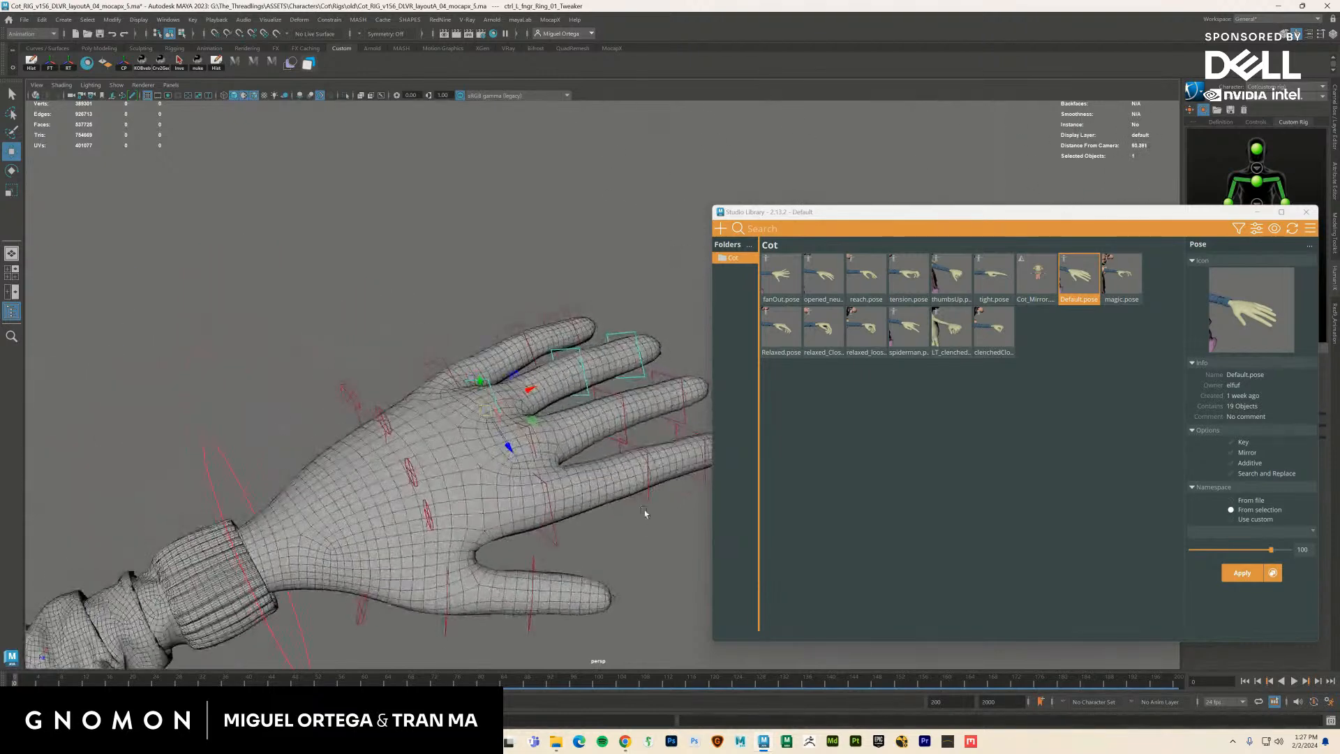
{"action": "left_click", "coordinate": [492, 393]}
{"action": "left_click", "coordinate": [652, 326]}
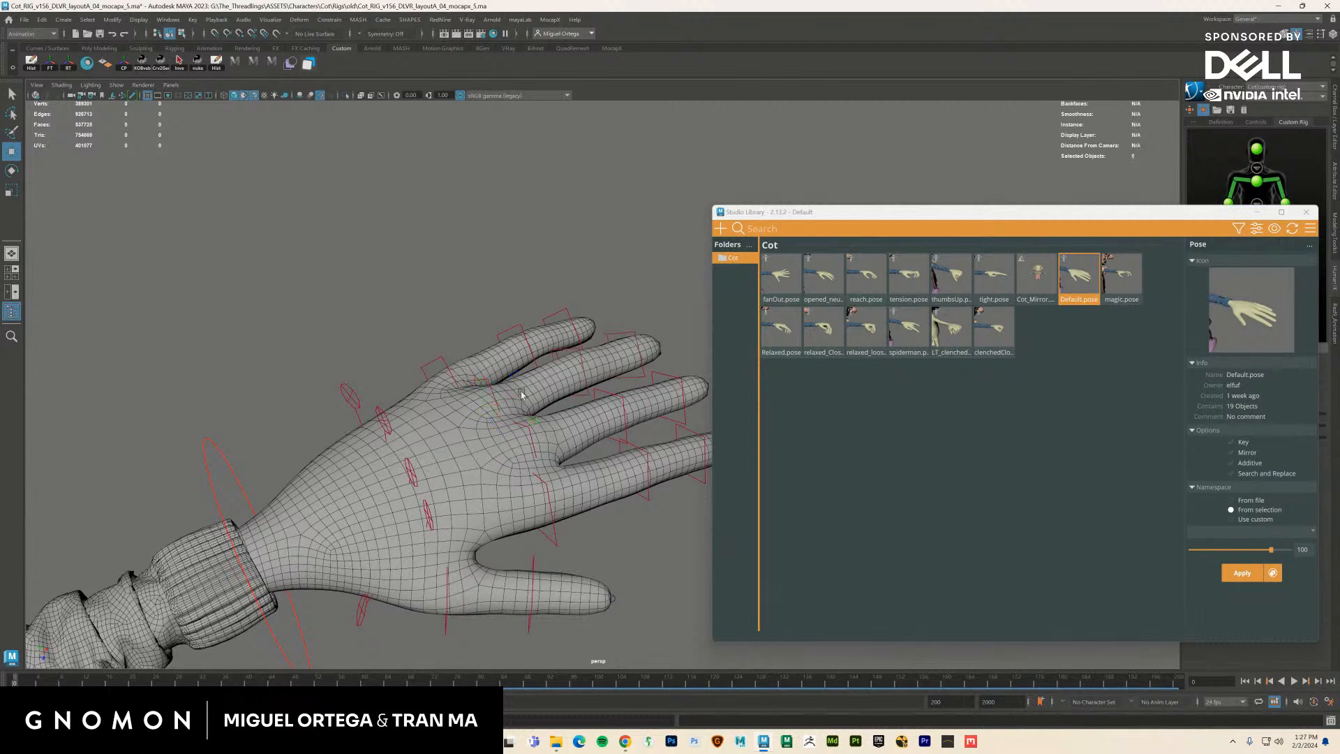
{"action": "left_click", "coordinate": [495, 400]}
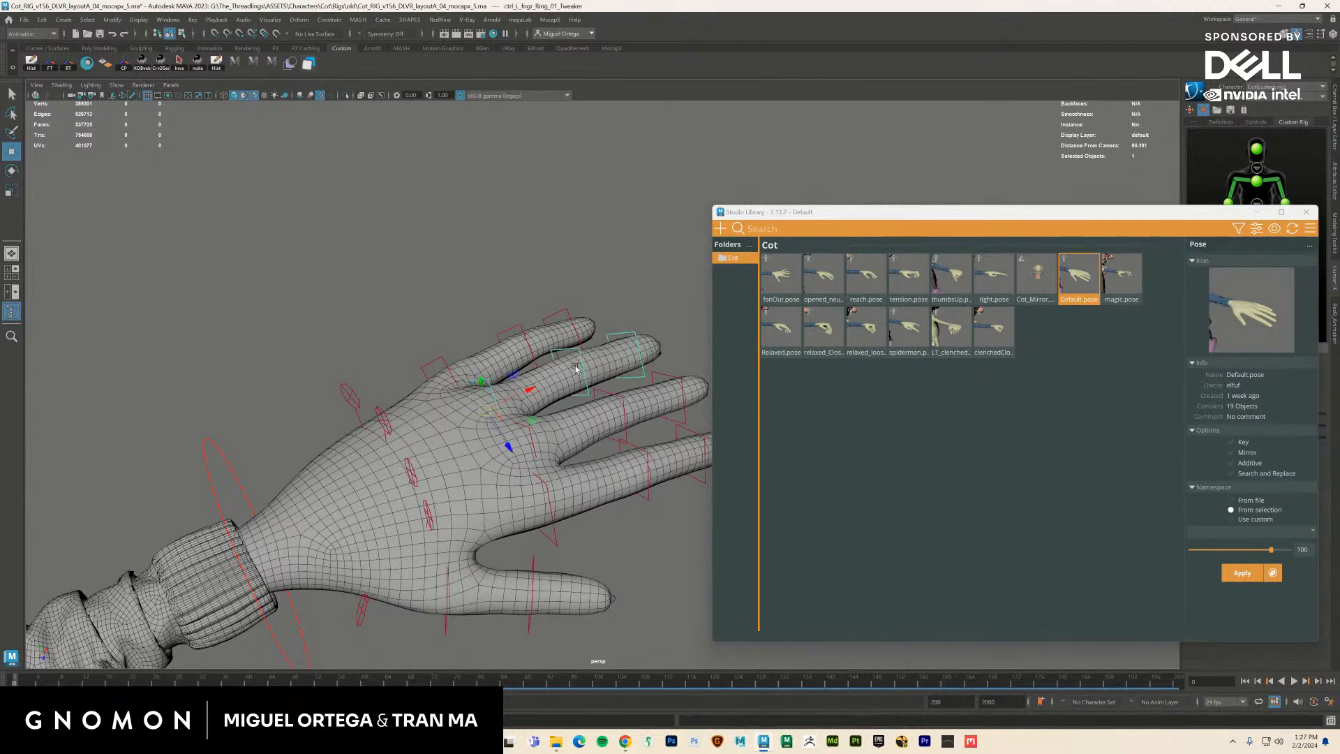
{"action": "left_click", "coordinate": [639, 364], "text": "shift"}
{"action": "key", "text": "e"}
{"action": "left_click_drag", "start_coordinate": [634, 349], "coordinate": [582, 373]}
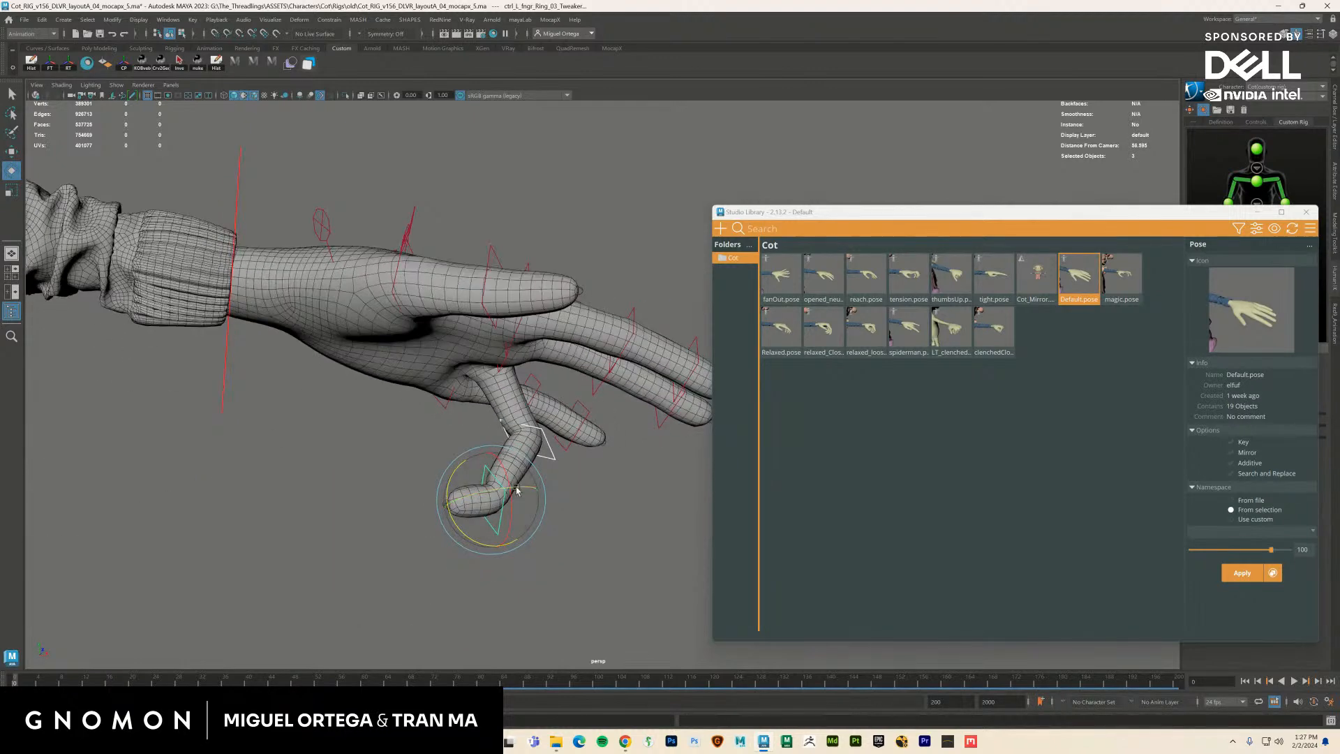
{"action": "left_click_drag", "start_coordinate": [516, 490], "coordinate": [484, 512]}
{"action": "left_click", "coordinate": [568, 338]}
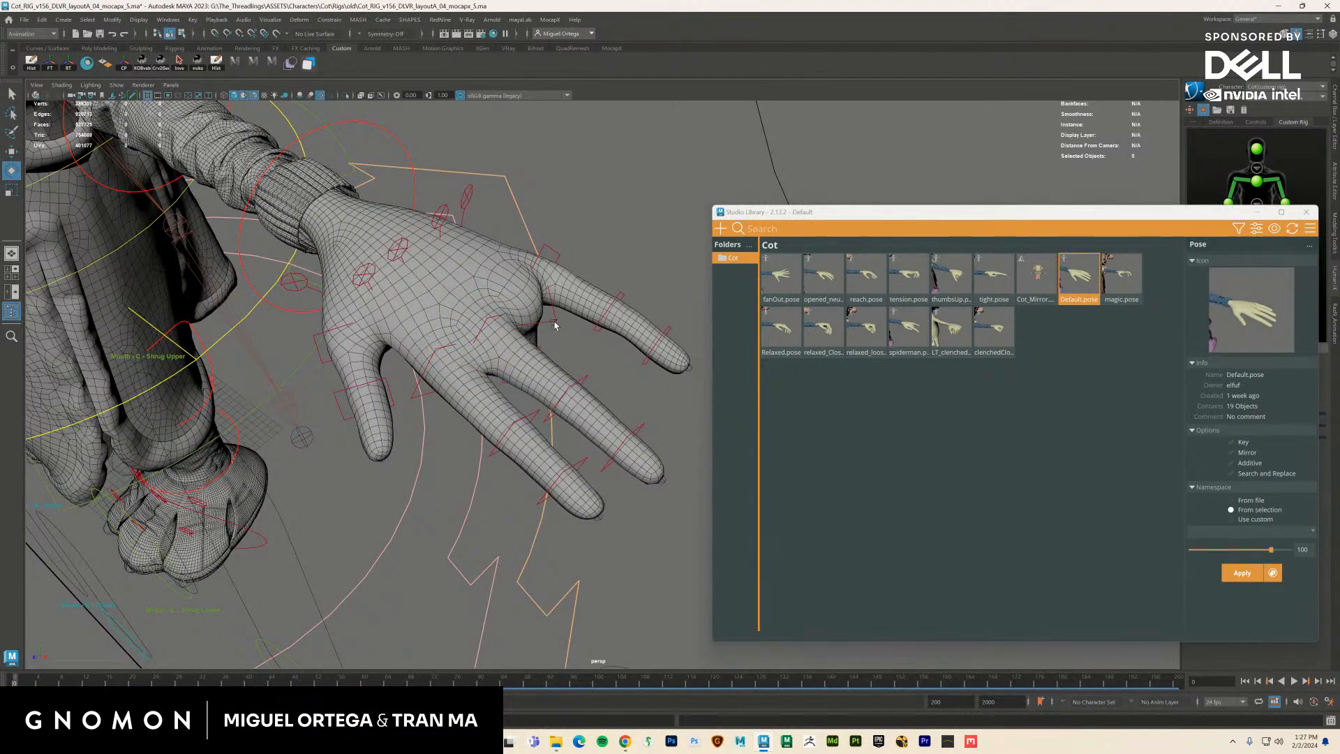
Rotate the ring finger's base tweaker slightly at the knuckle and undo the stray last change
{"action": "left_click", "coordinate": [555, 326]}
{"action": "left_click_drag", "start_coordinate": [554, 306], "coordinate": [552, 298]}
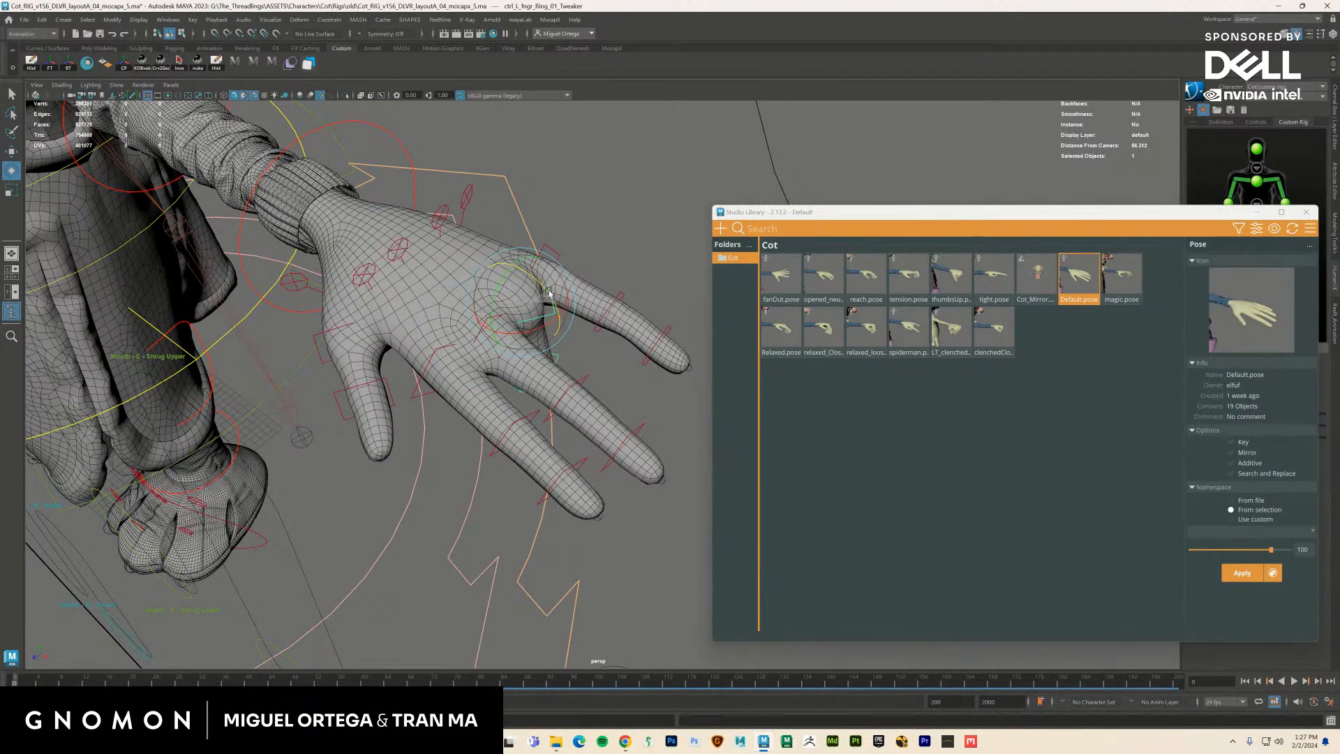
{"action": "left_click_drag", "start_coordinate": [525, 371], "coordinate": [530, 428], "text": "alt"}
{"action": "left_click", "coordinate": [514, 477]}
{"action": "left_click", "coordinate": [443, 515]}
{"action": "key", "text": "ctrl+z"}
Rotate the middle finger's base joint slightly at the knuckle
{"action": "left_click", "coordinate": [549, 421]}
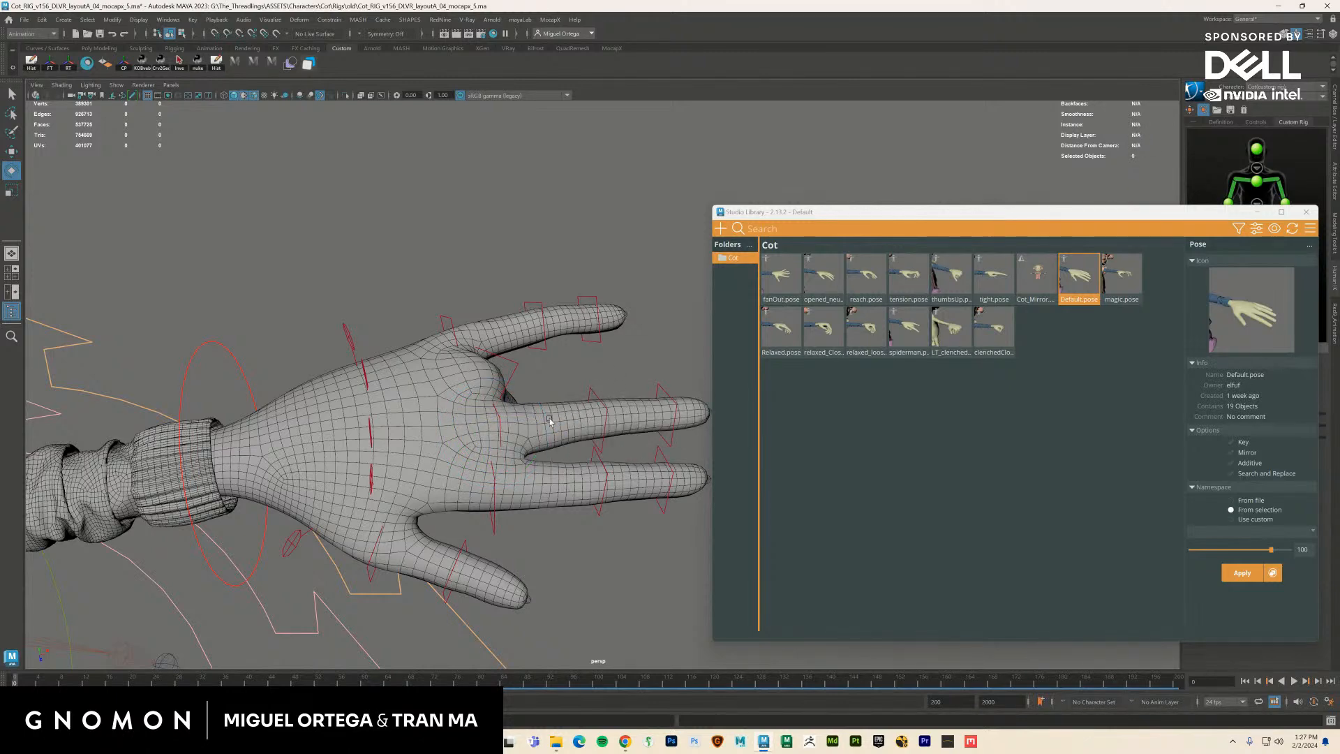
{"action": "left_click", "coordinate": [500, 429]}
{"action": "left_click_drag", "start_coordinate": [509, 420], "coordinate": [518, 419]}
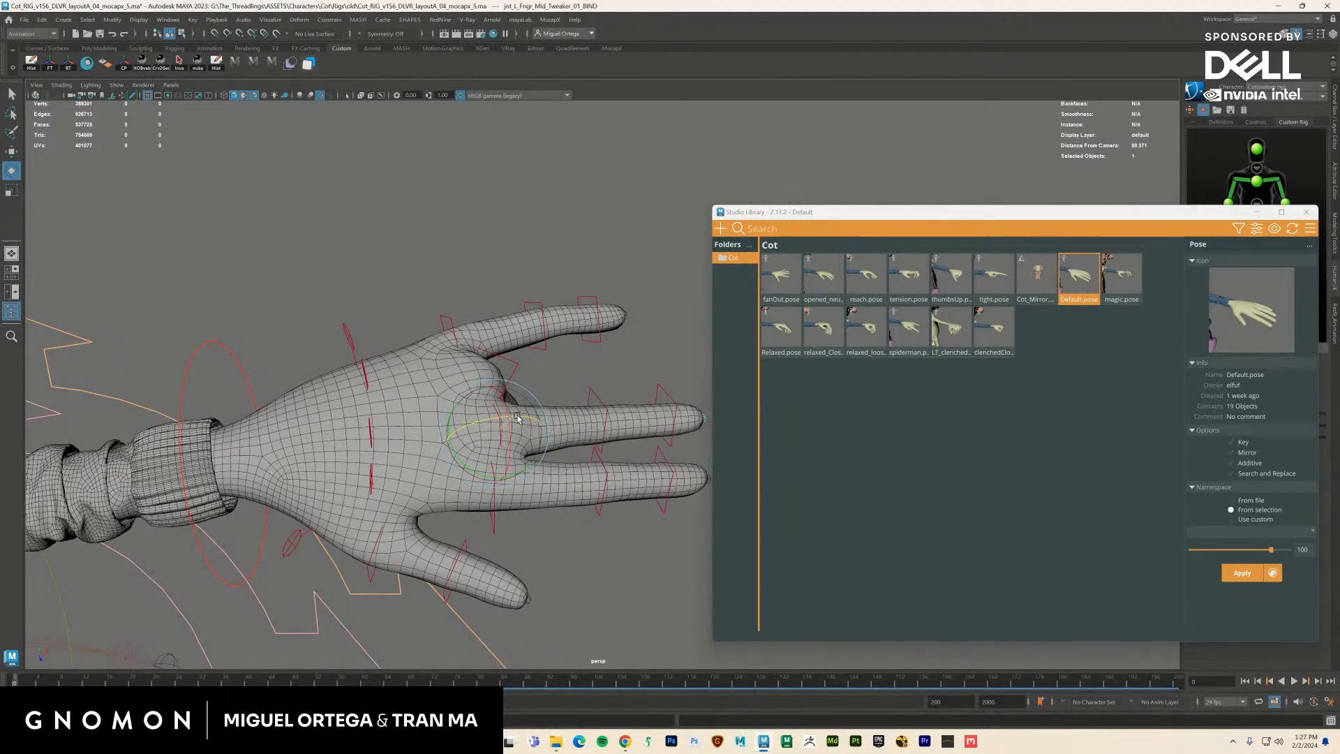
{"action": "left_click", "coordinate": [570, 564]}
{"action": "left_click_drag", "start_coordinate": [570, 564], "coordinate": [575, 516], "text": "alt"}
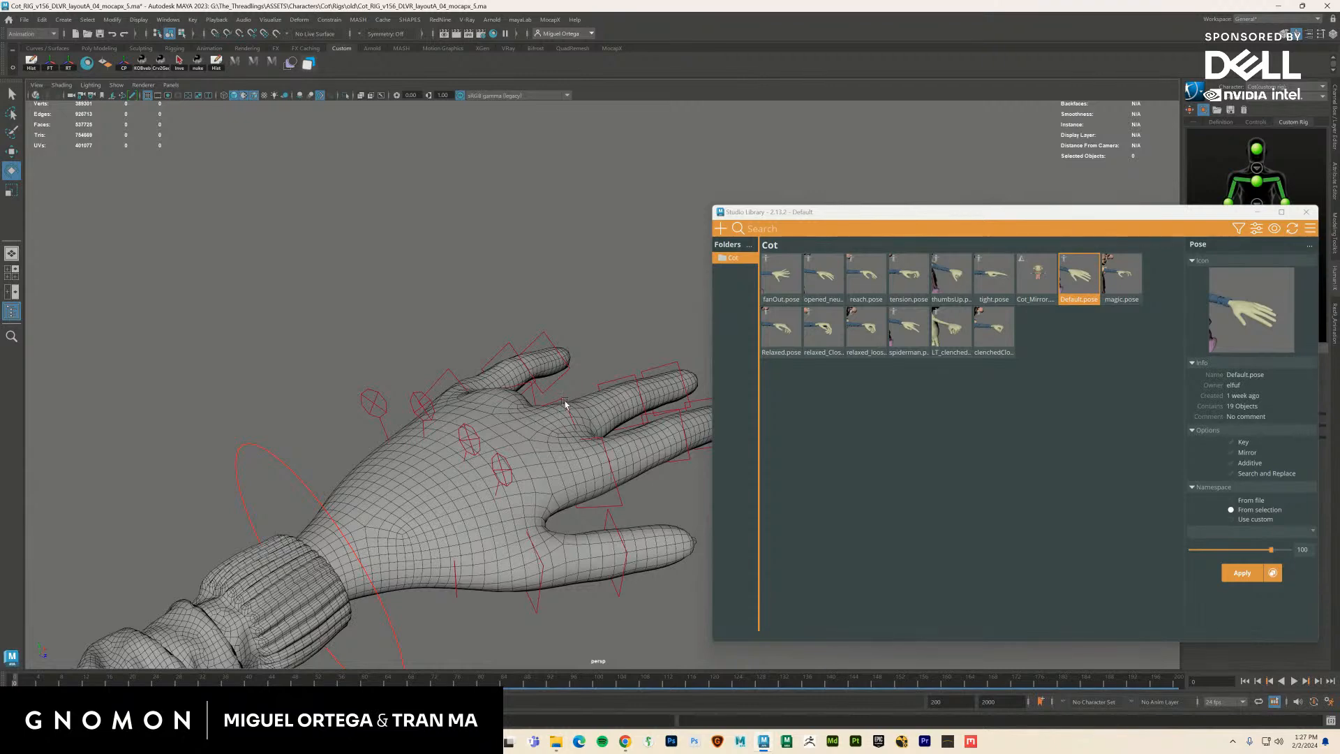
Bend the middle finger down from its base tweaker and curl its two outer tweakers into the palm
{"action": "left_click", "coordinate": [566, 404]}
{"action": "left_click_drag", "start_coordinate": [567, 402], "coordinate": [532, 467]}
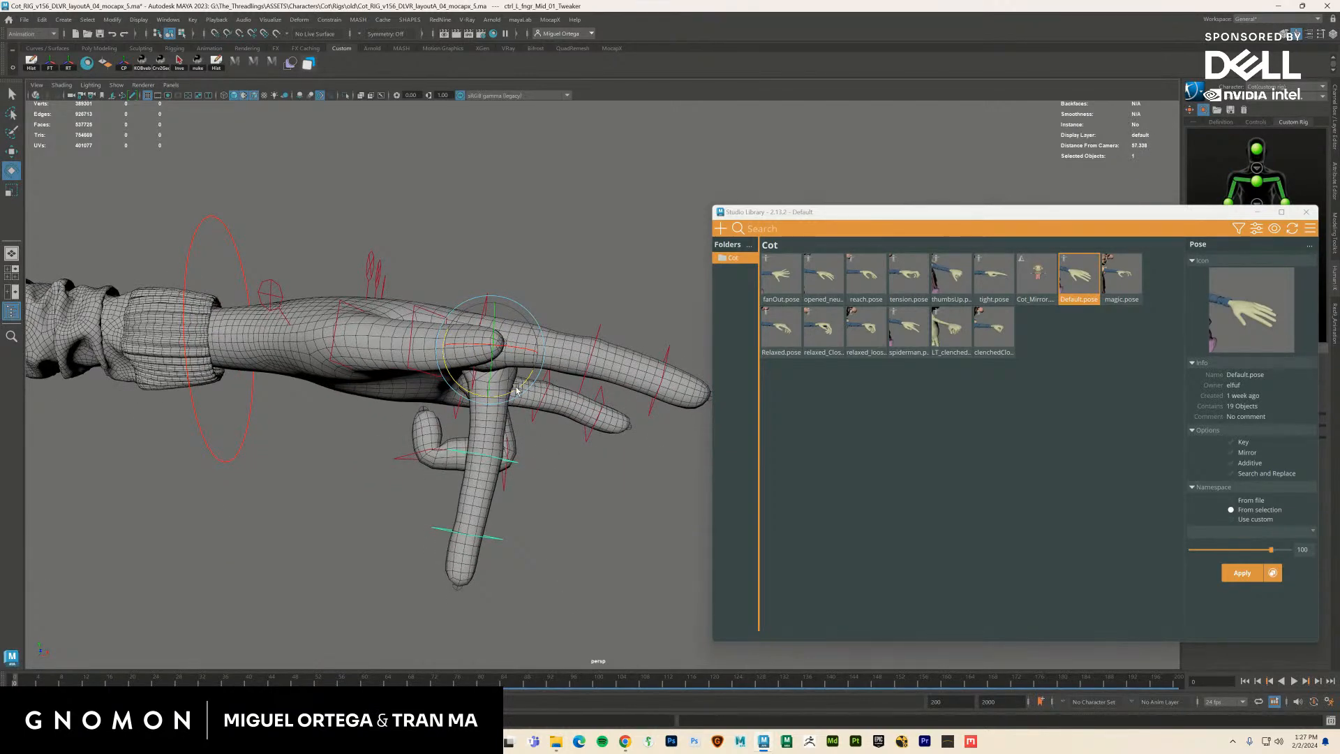
{"action": "left_click_drag", "start_coordinate": [516, 391], "coordinate": [552, 491]}
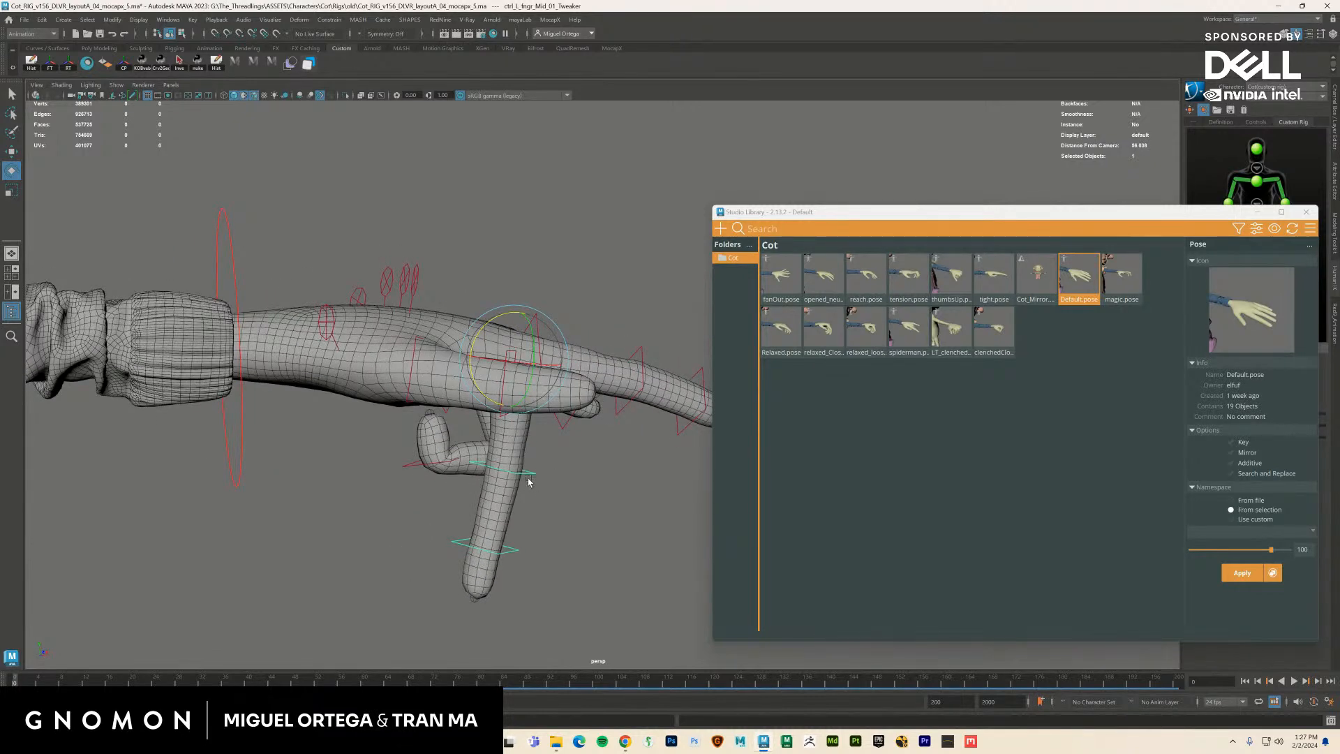
{"action": "left_click", "coordinate": [520, 549], "text": "shift"}
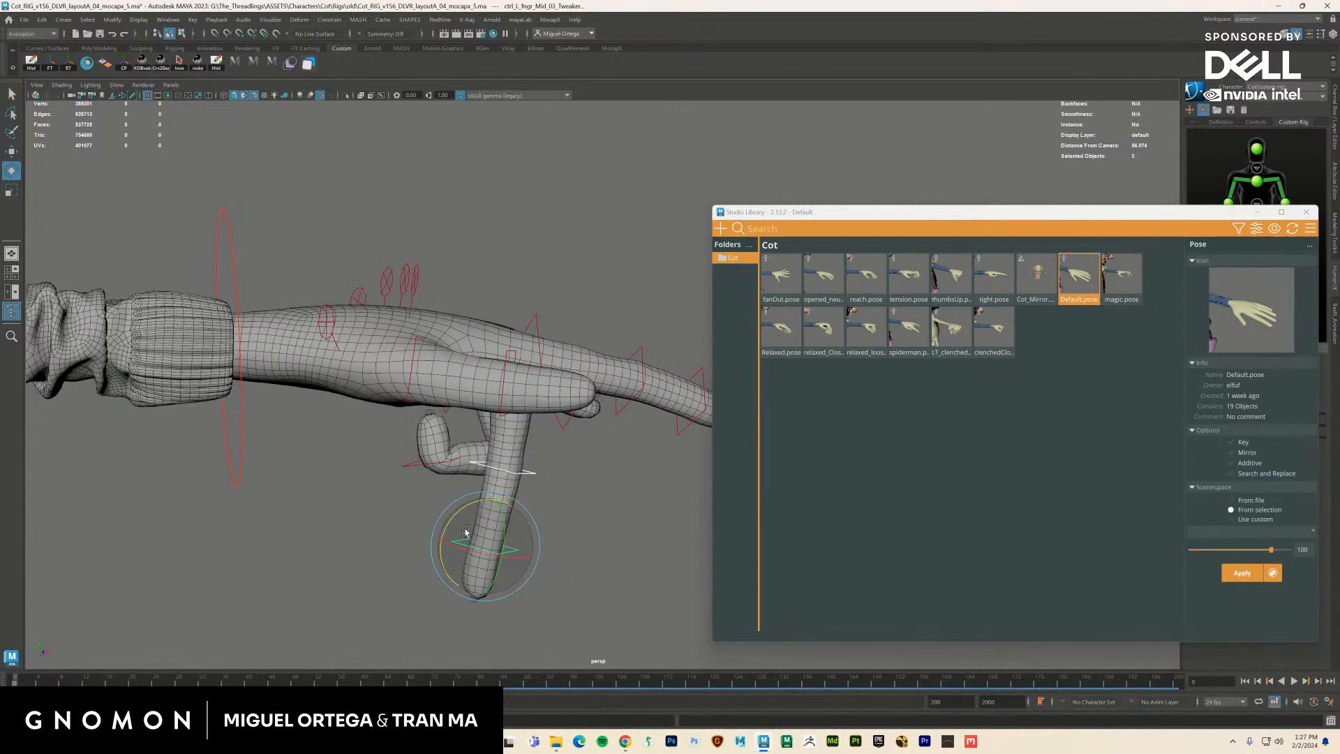
{"action": "left_click_drag", "start_coordinate": [466, 532], "coordinate": [593, 407]}
{"action": "left_click_drag", "start_coordinate": [601, 466], "coordinate": [595, 508], "text": "alt"}
Curl the index finger into the palm by rotating its three tweaker controls together
{"action": "left_click", "coordinate": [538, 547]}
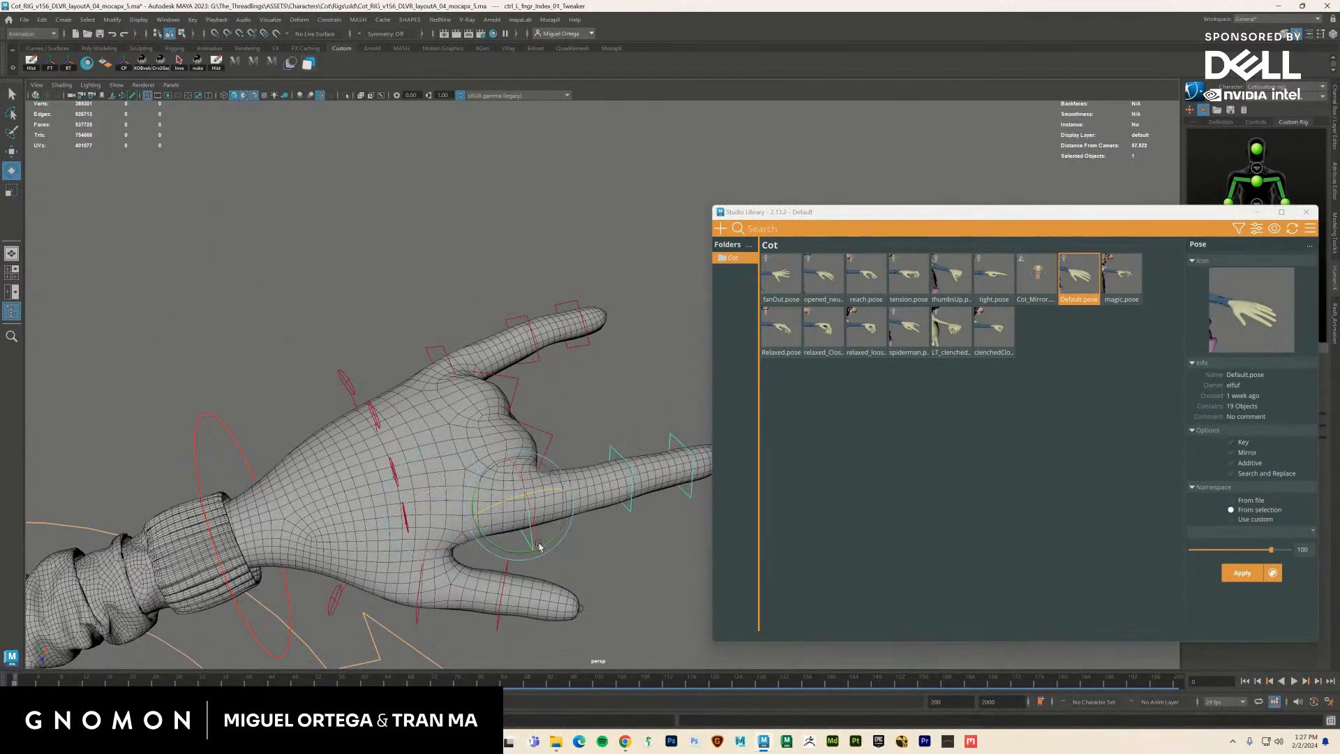
{"action": "left_click", "coordinate": [633, 514], "text": "shift"}
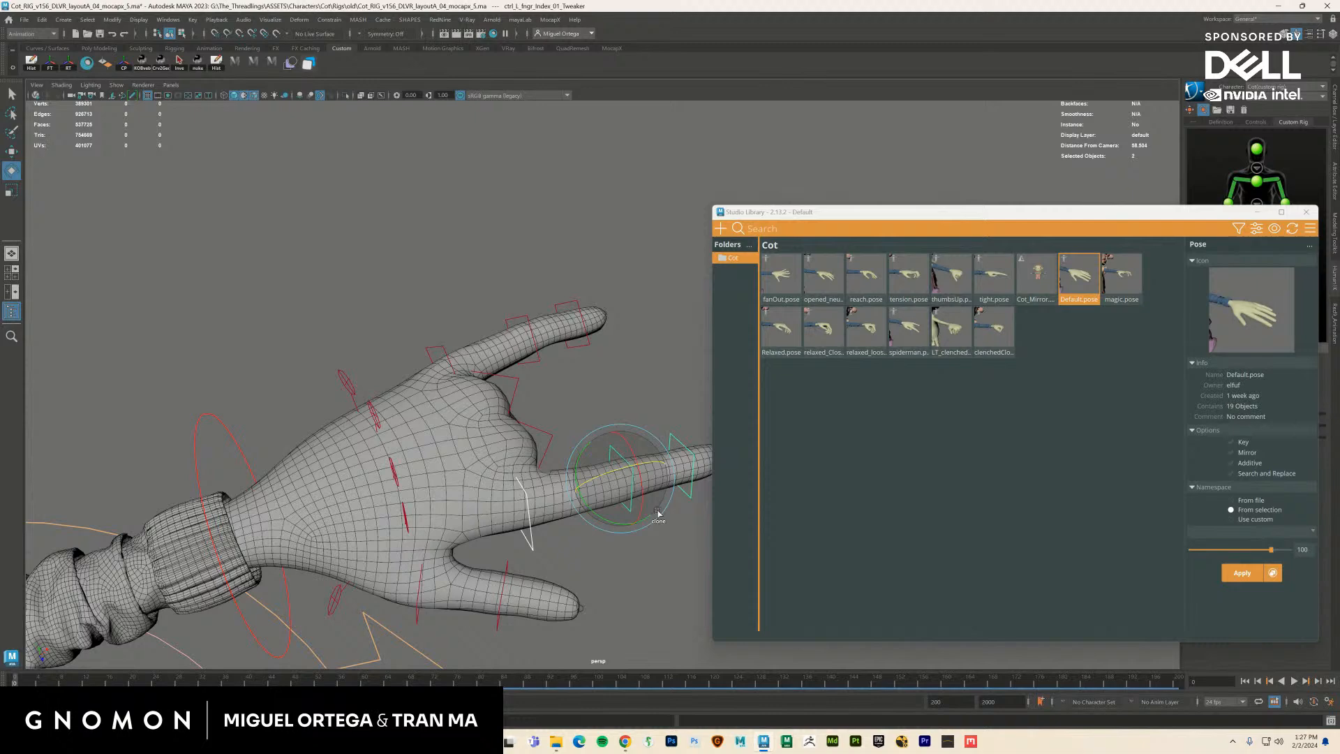
{"action": "left_click", "coordinate": [696, 500], "text": "shift"}
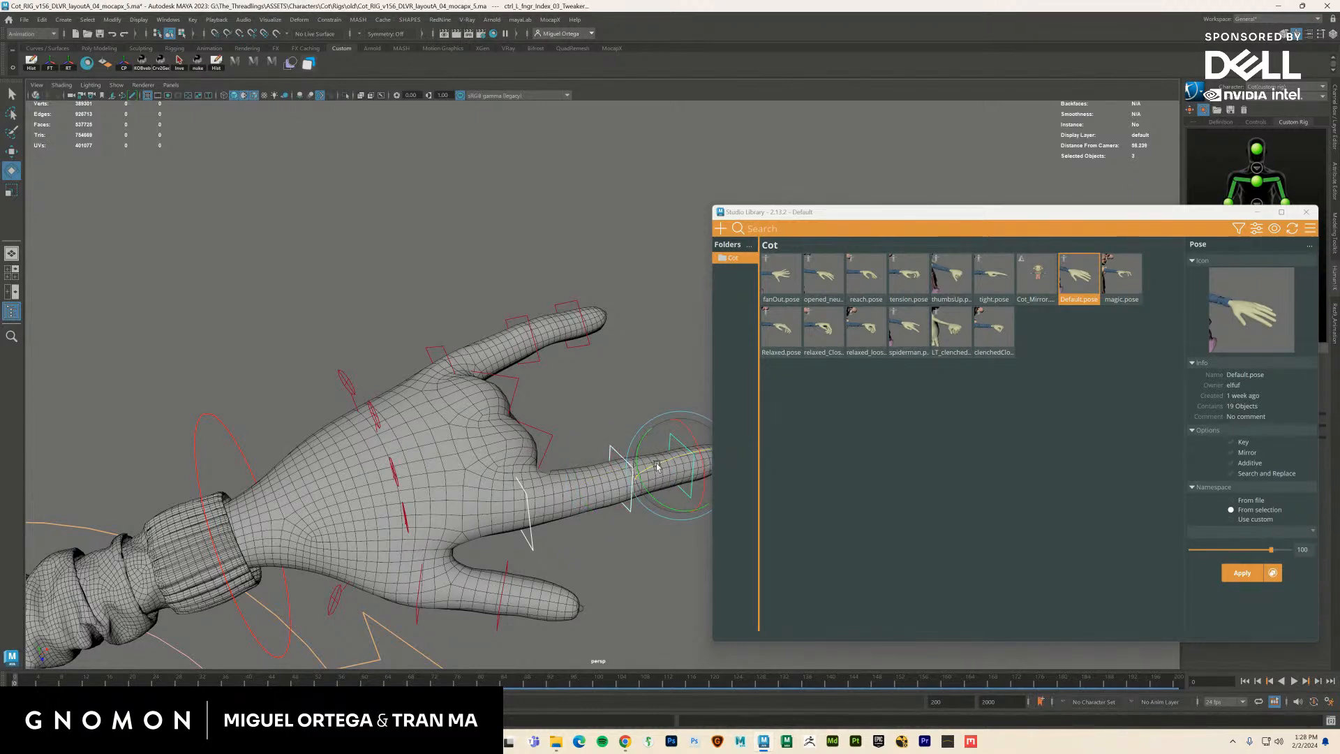
{"action": "left_click_drag", "start_coordinate": [693, 489], "coordinate": [463, 506]}
{"action": "left_click_drag", "start_coordinate": [464, 461], "coordinate": [556, 564], "text": "alt"}
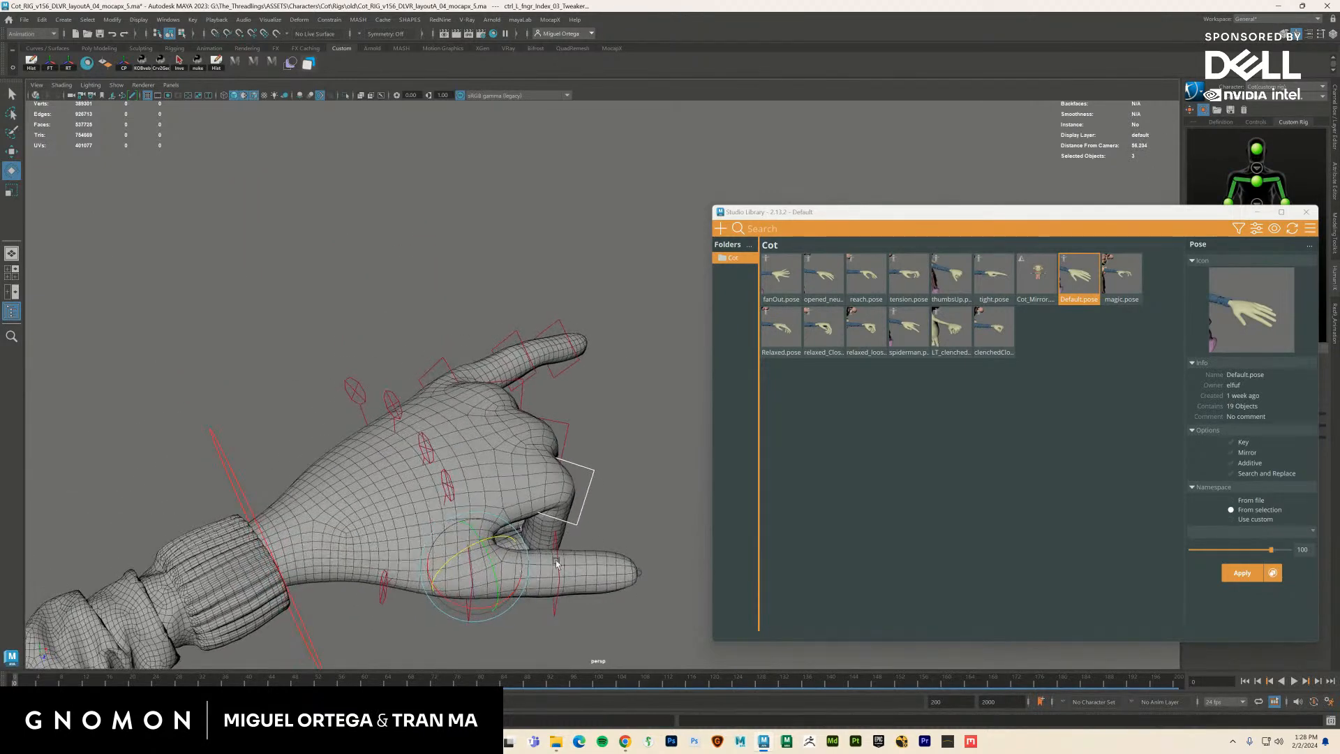
Turn the thumb inward with its three tweaker controls, then bend its tip toward the curled fingers
{"action": "left_click", "coordinate": [556, 617]}
{"action": "left_click", "coordinate": [475, 617], "text": "shift"}
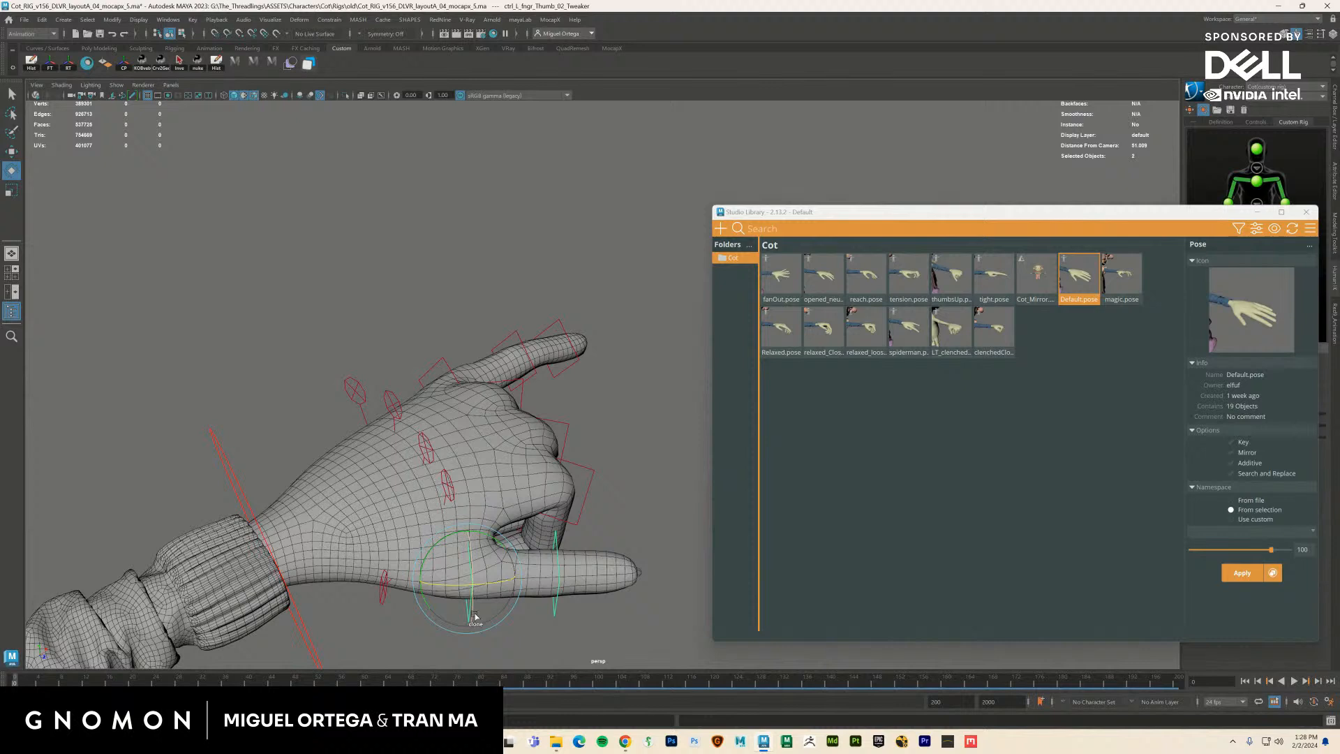
{"action": "left_click", "coordinate": [383, 592], "text": "shift"}
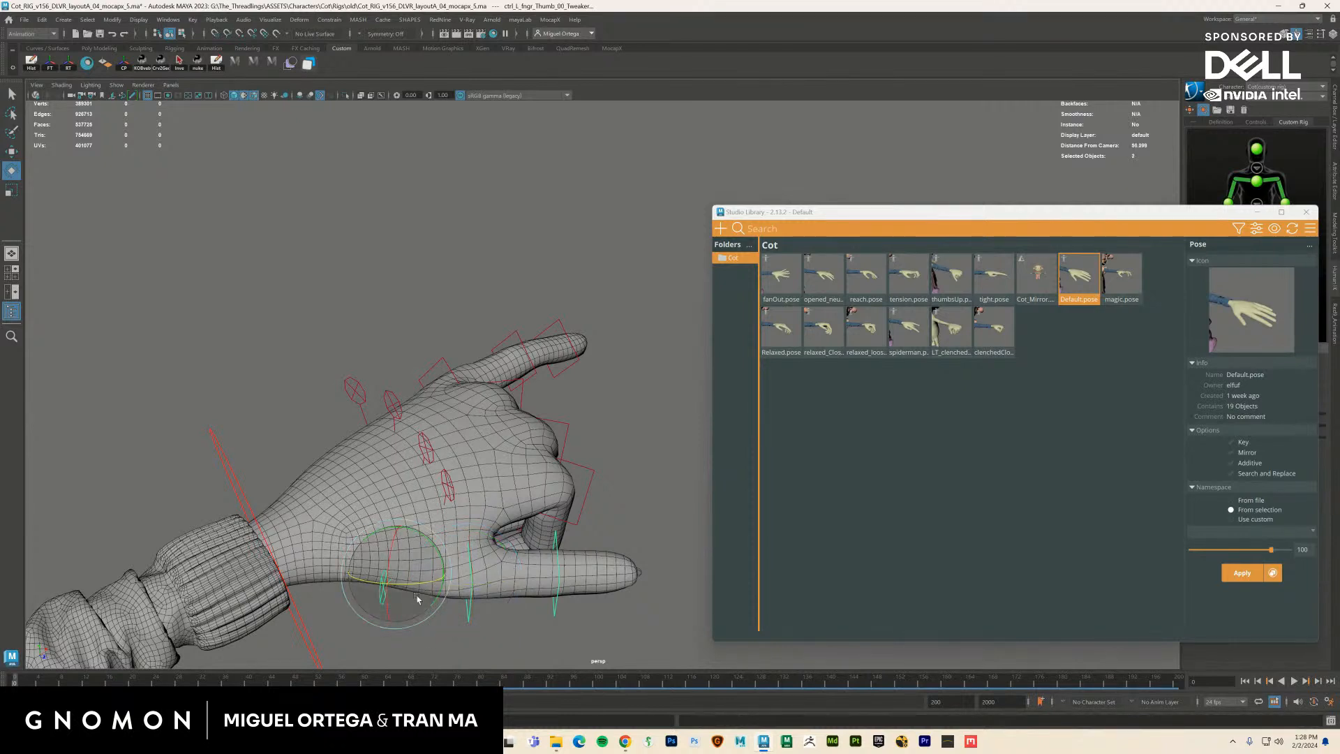
{"action": "left_click_drag", "start_coordinate": [401, 585], "coordinate": [420, 583]}
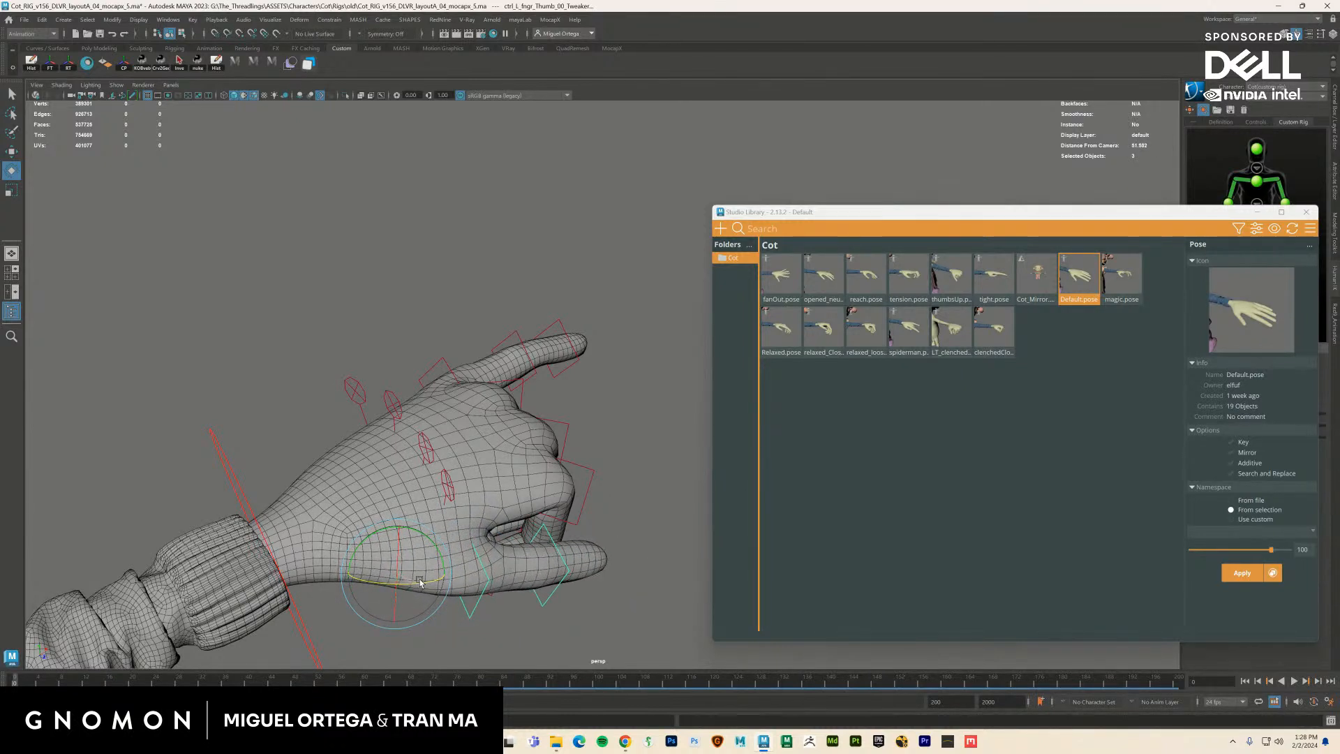
{"action": "left_click", "coordinate": [551, 604]}
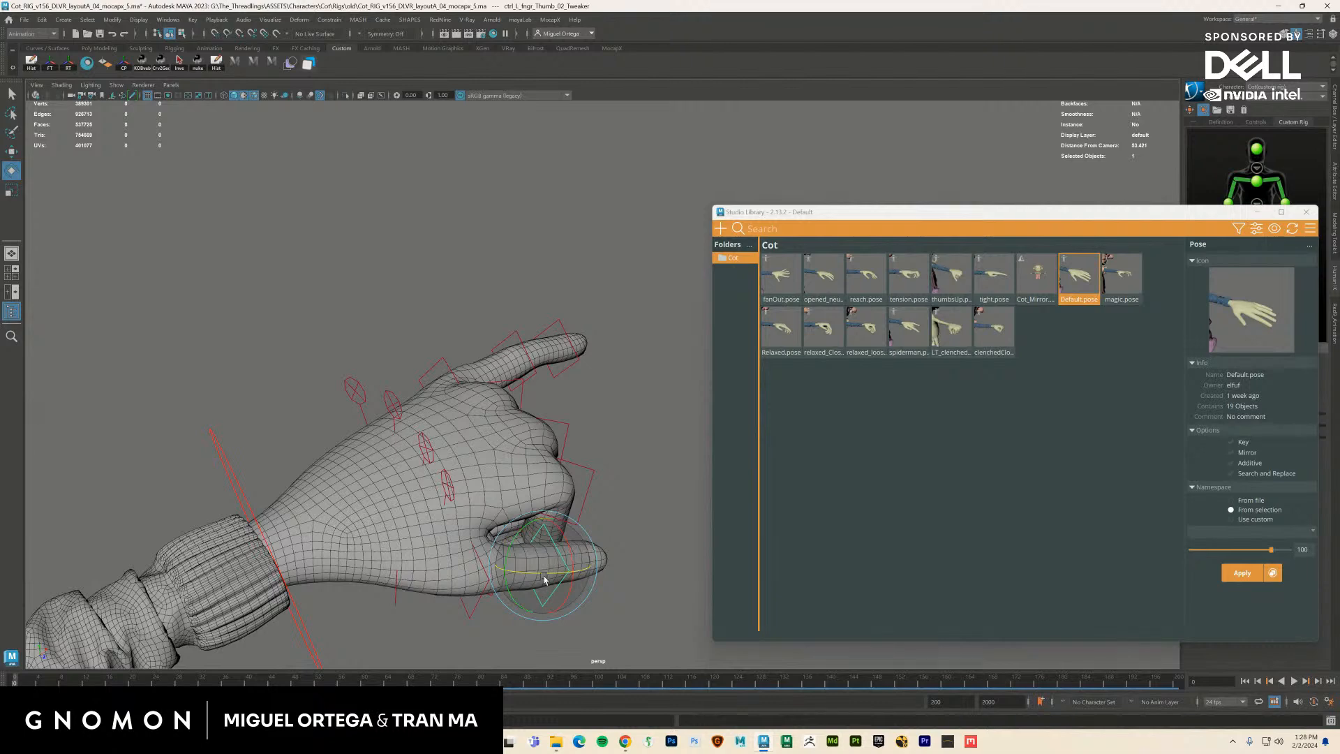
{"action": "left_click_drag", "start_coordinate": [544, 580], "coordinate": [455, 453]}
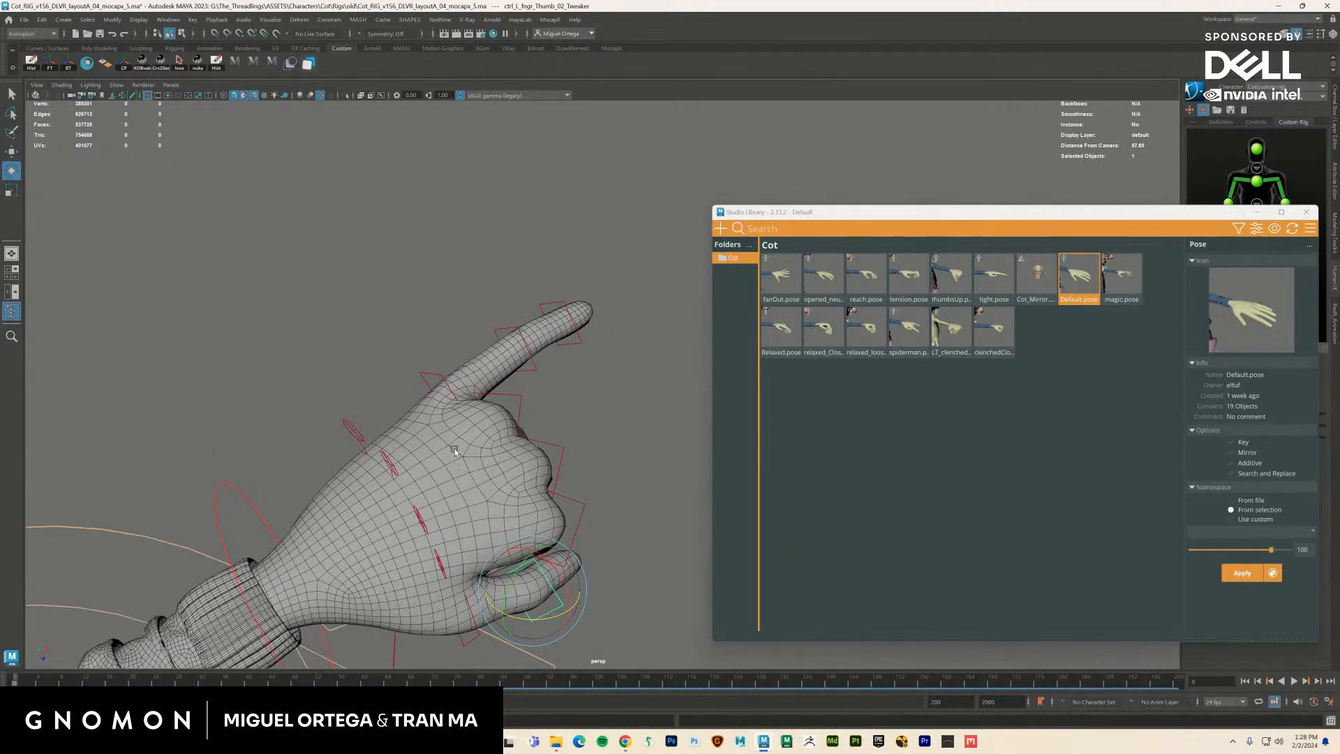
Bend the pinky down from its base tweaker and curl its two outer tweakers slightly
{"action": "left_click", "coordinate": [437, 378]}
{"action": "left_click_drag", "start_coordinate": [435, 381], "coordinate": [555, 366]}
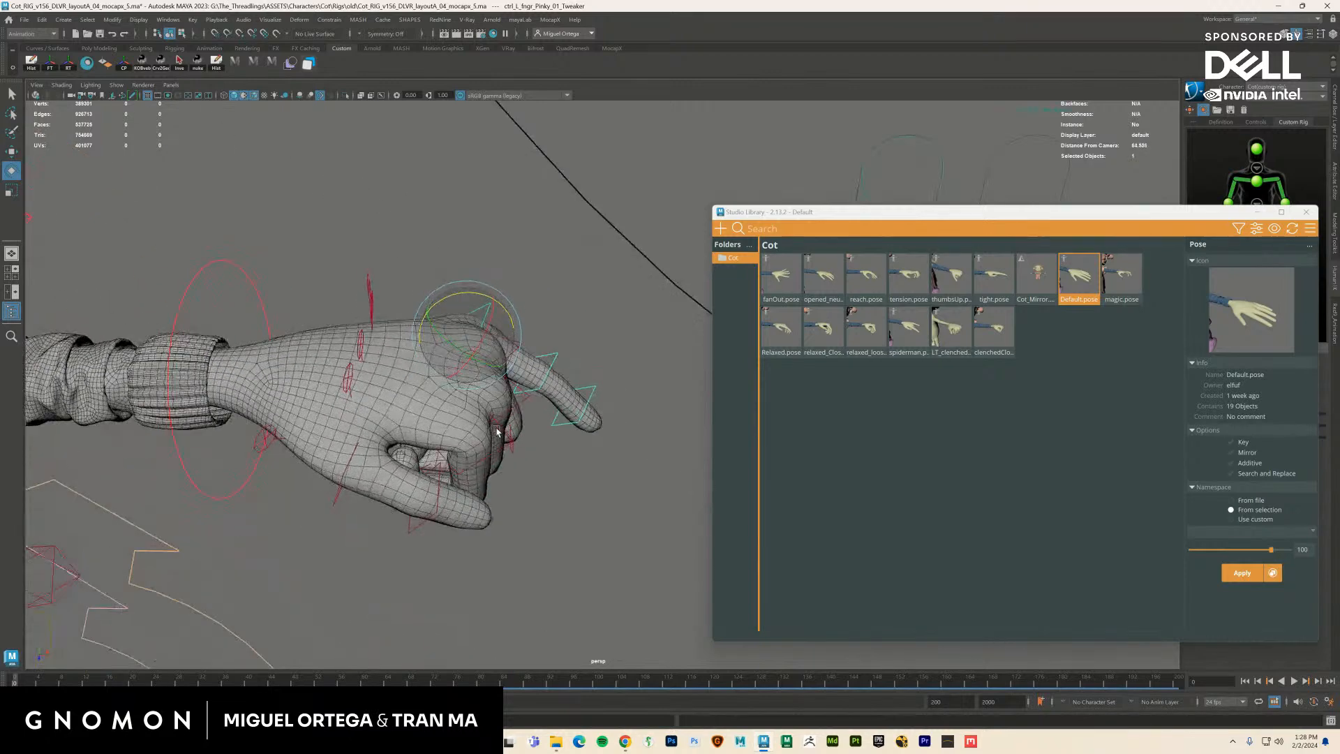
{"action": "left_click", "coordinate": [598, 392]}
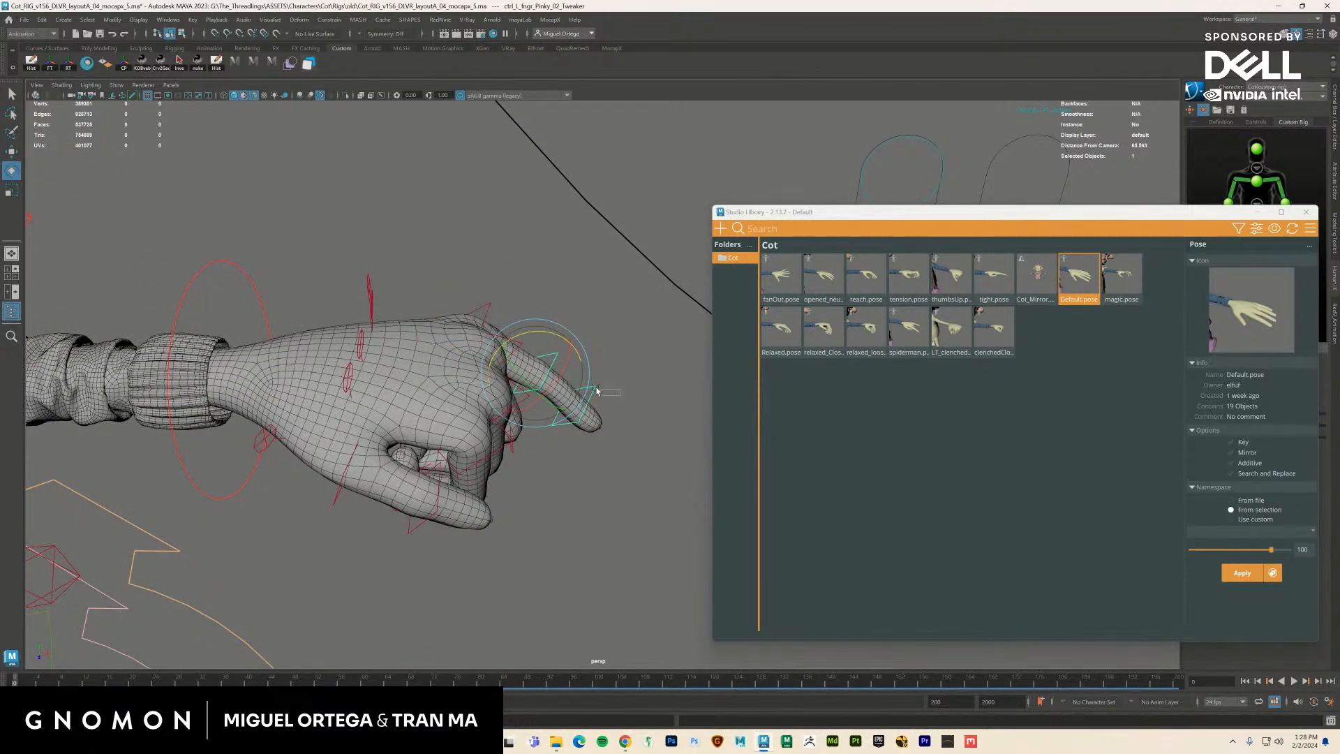
{"action": "left_click", "coordinate": [604, 385]}
{"action": "left_click_drag", "start_coordinate": [605, 384], "coordinate": [606, 377]}
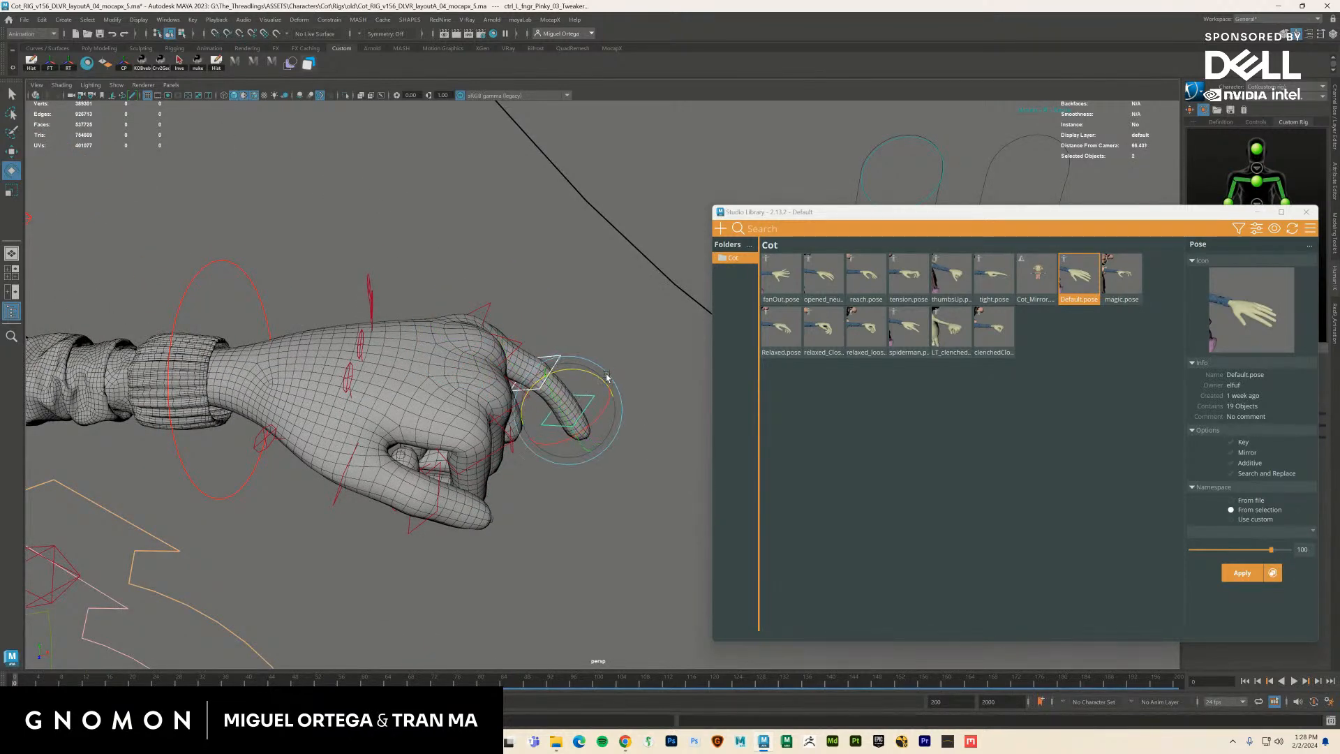
{"action": "left_click", "coordinate": [586, 458]}
{"action": "left_click_drag", "start_coordinate": [586, 457], "coordinate": [605, 404], "text": "alt"}
{"action": "left_click", "coordinate": [612, 370]}
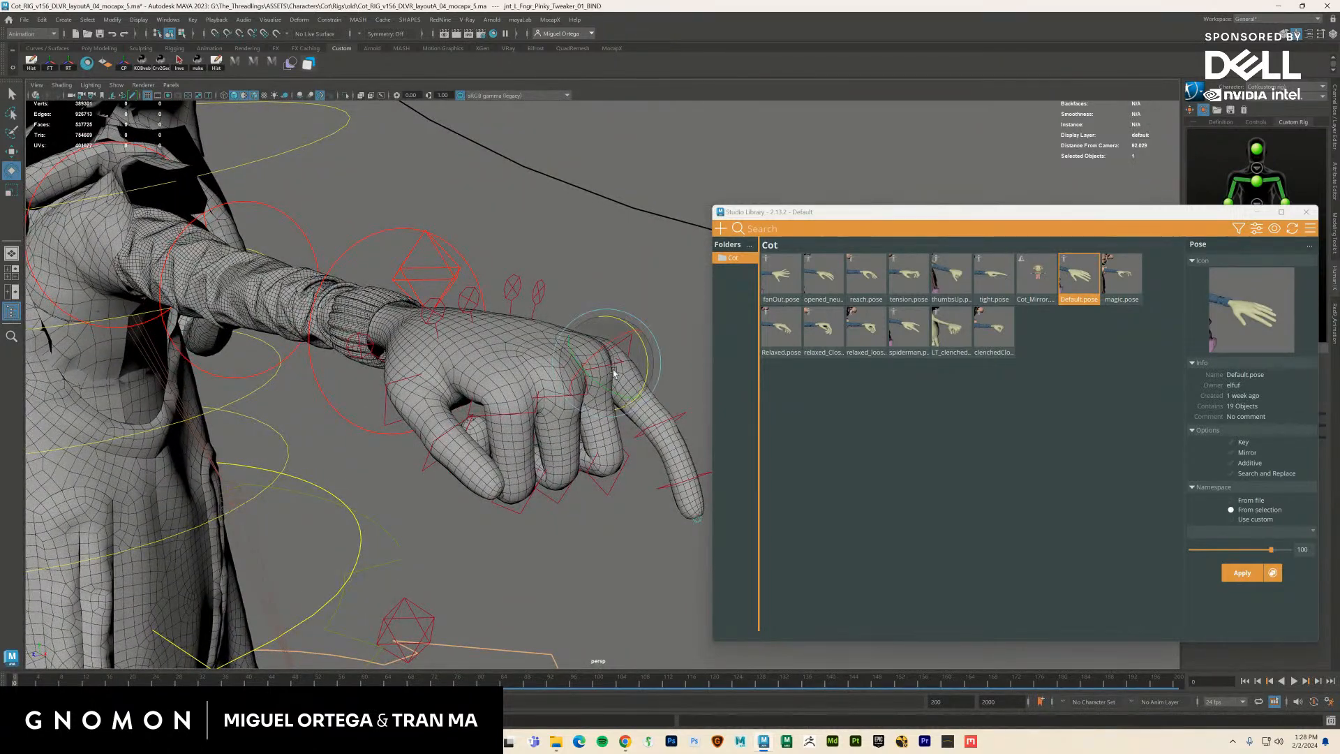
{"action": "left_click", "coordinate": [670, 334]}
{"action": "left_click", "coordinate": [614, 368]}
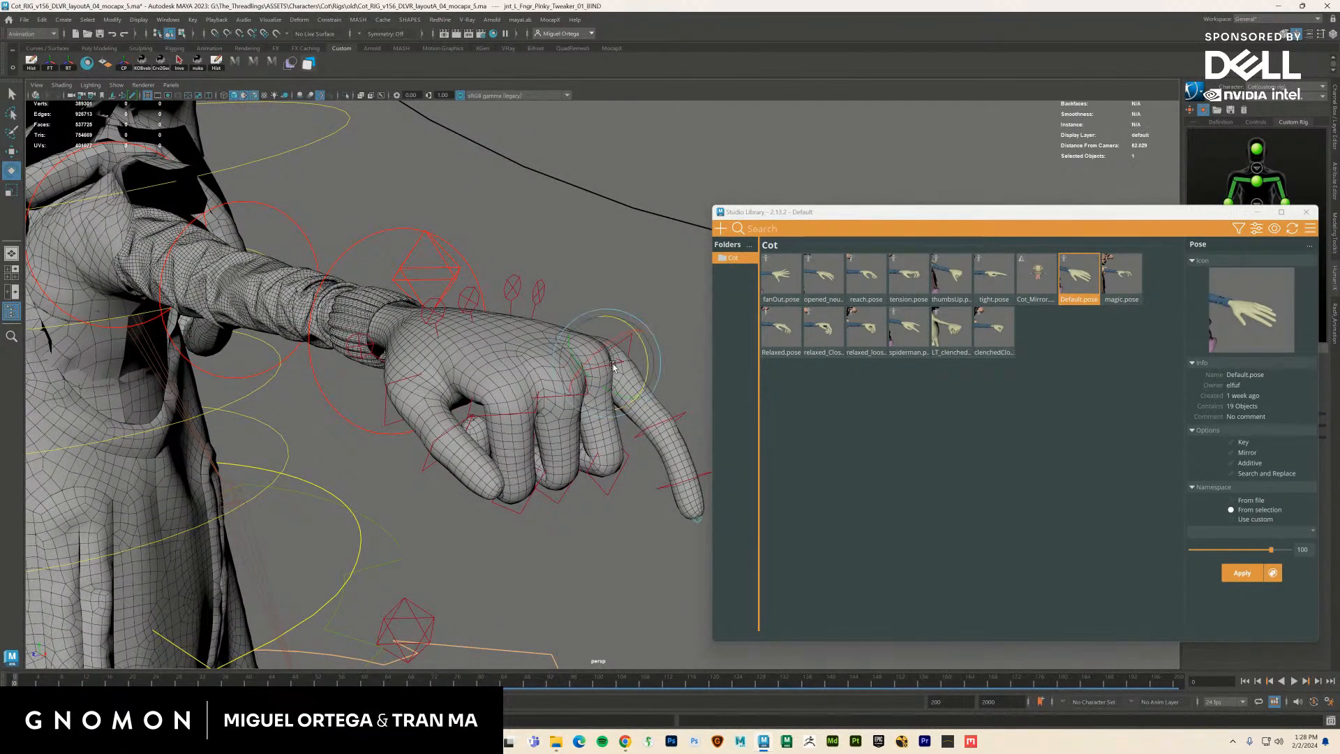
Refine the ring finger's curl using its base and outer tweaker controls
{"action": "left_click_drag", "start_coordinate": [673, 361], "coordinate": [629, 480], "text": "alt"}
{"action": "left_click", "coordinate": [643, 440]}
{"action": "left_click", "coordinate": [587, 323]}
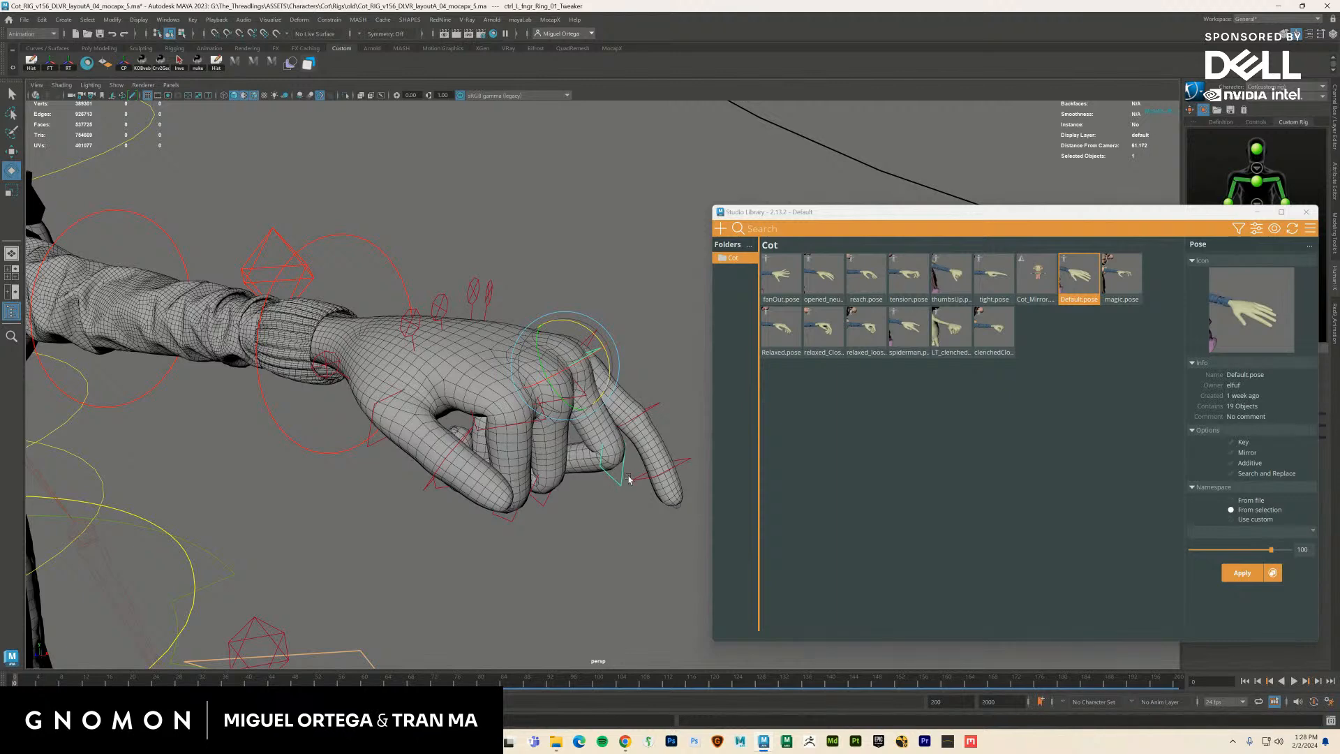
{"action": "left_click", "coordinate": [626, 474]}
{"action": "left_click", "coordinate": [619, 480]}
{"action": "left_click", "coordinate": [619, 538]}
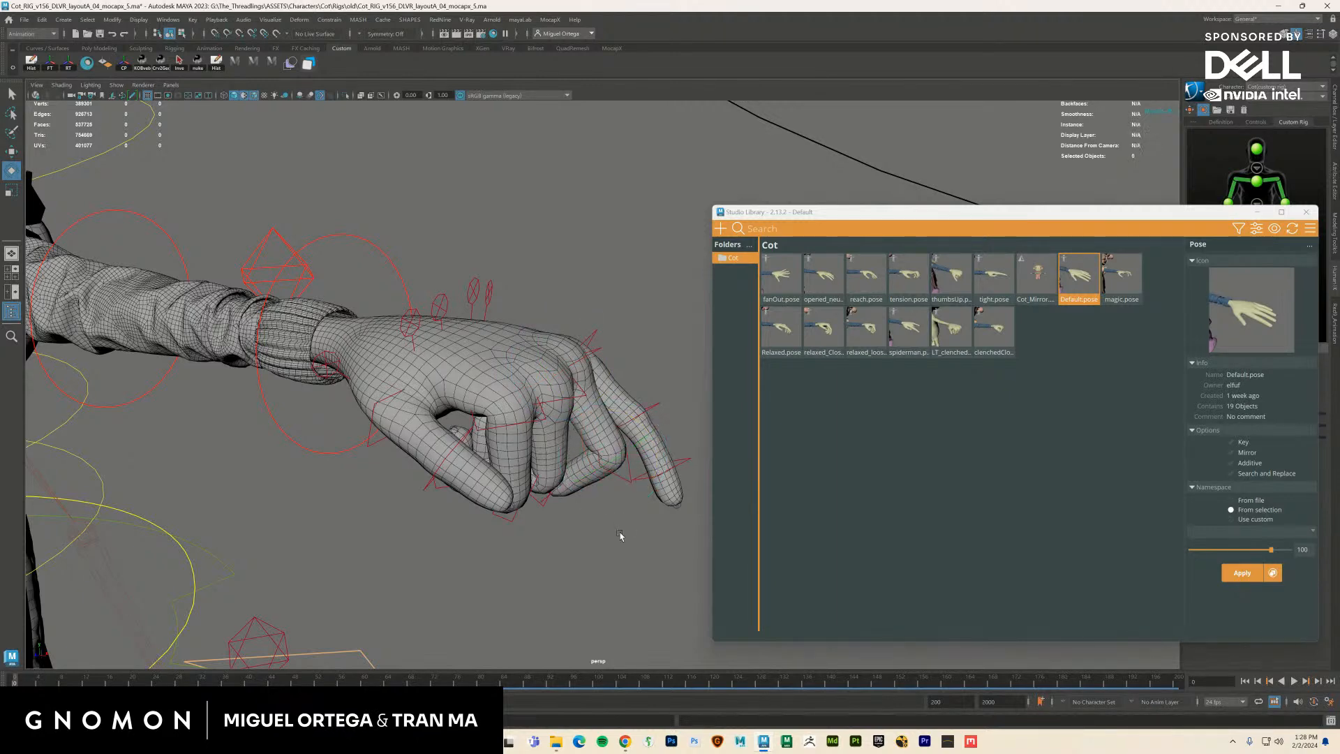
Switch the viewport to wireframe and limit the displayed object types to polygons and NURBS curves, hiding the joints
{"action": "left_click_drag", "start_coordinate": [619, 539], "coordinate": [574, 509], "text": "alt"}
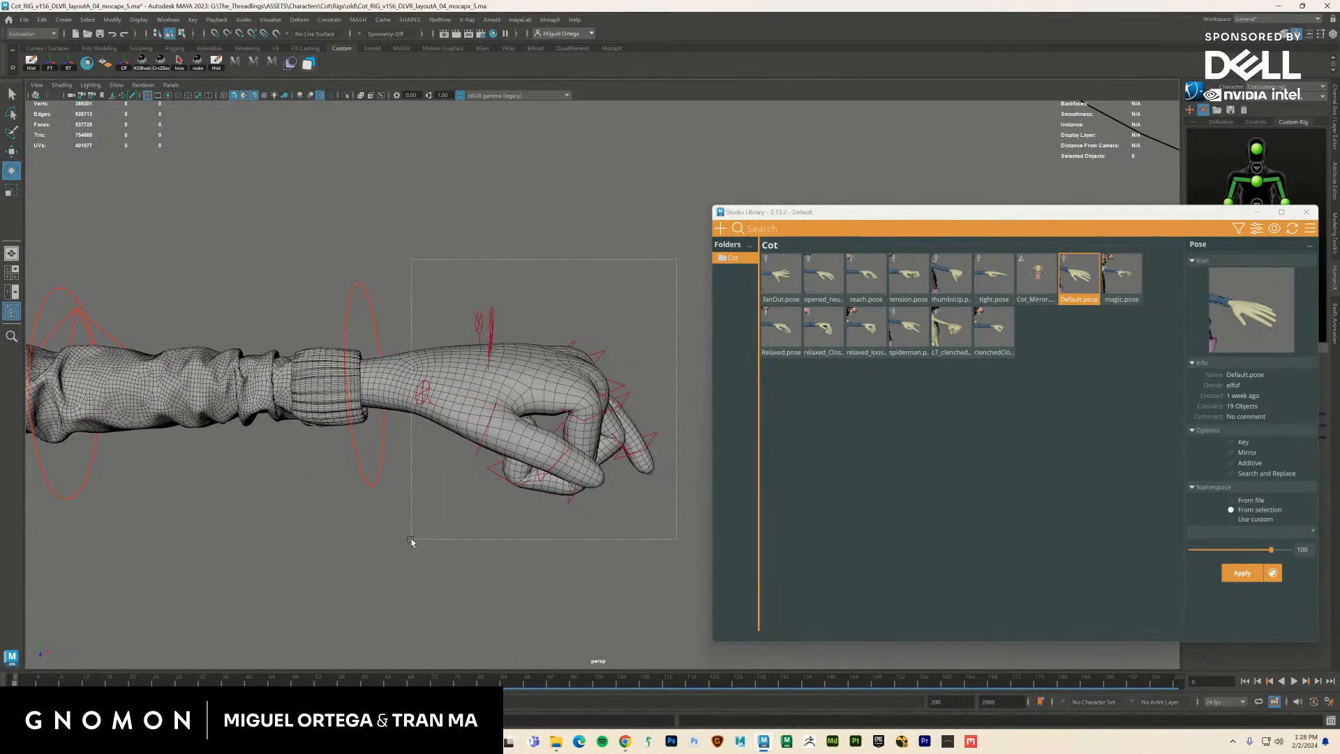
{"action": "left_click_drag", "start_coordinate": [412, 541], "coordinate": [413, 542]}
{"action": "key", "text": "4"}
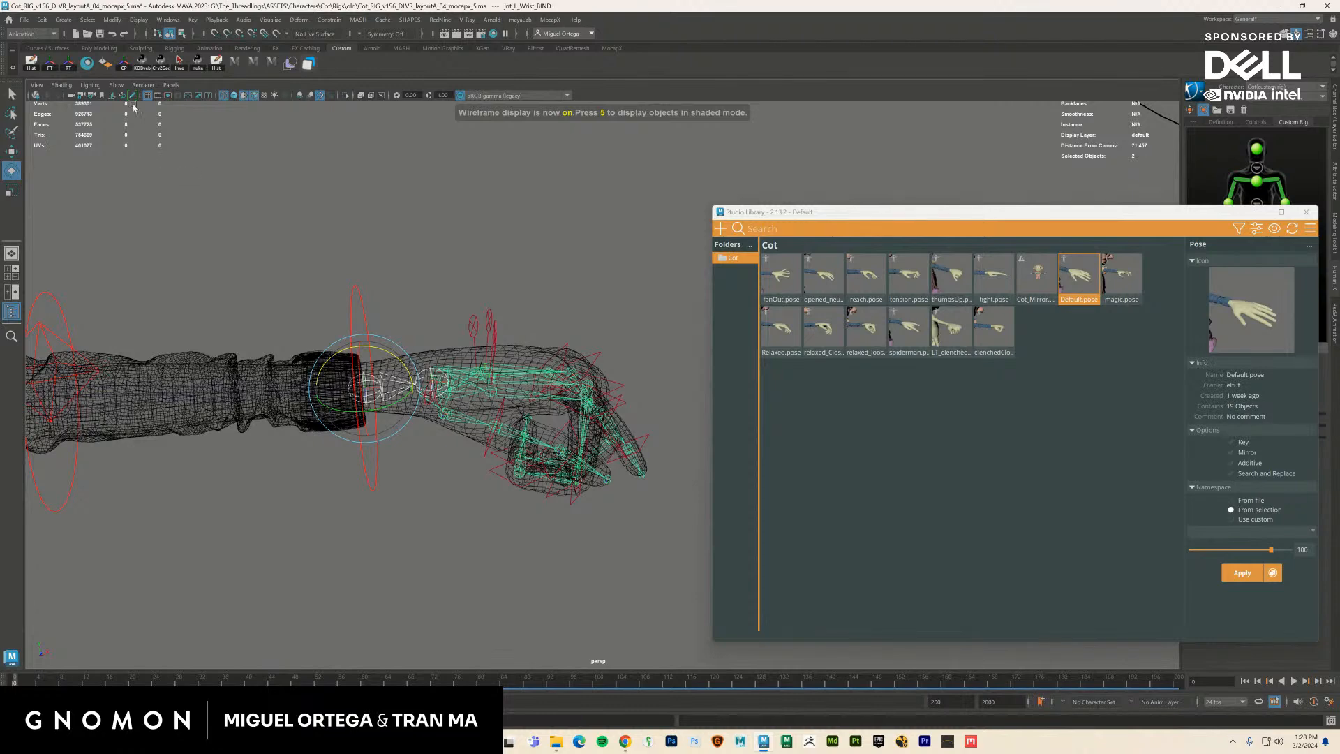
{"action": "left_click", "coordinate": [116, 85]}
{"action": "left_click", "coordinate": [113, 104]}
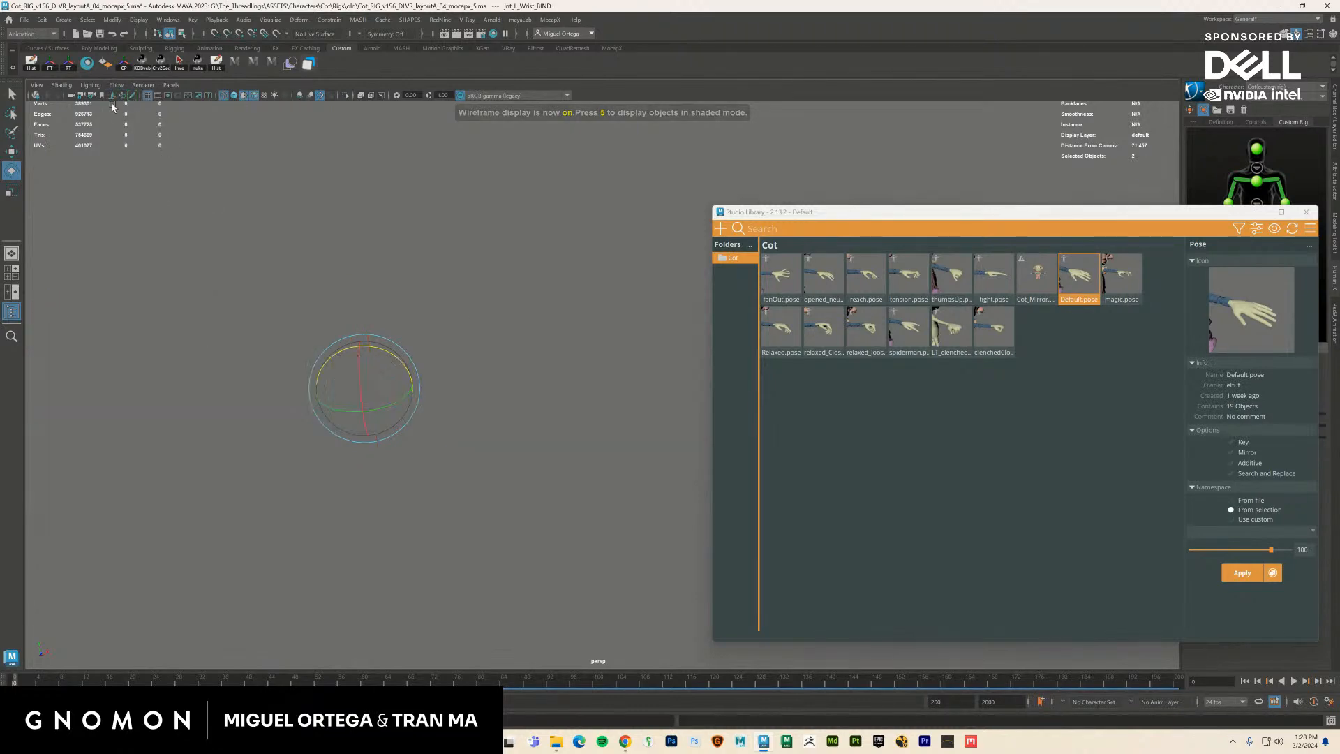
{"action": "left_click", "coordinate": [117, 85]}
{"action": "left_click", "coordinate": [150, 190]}
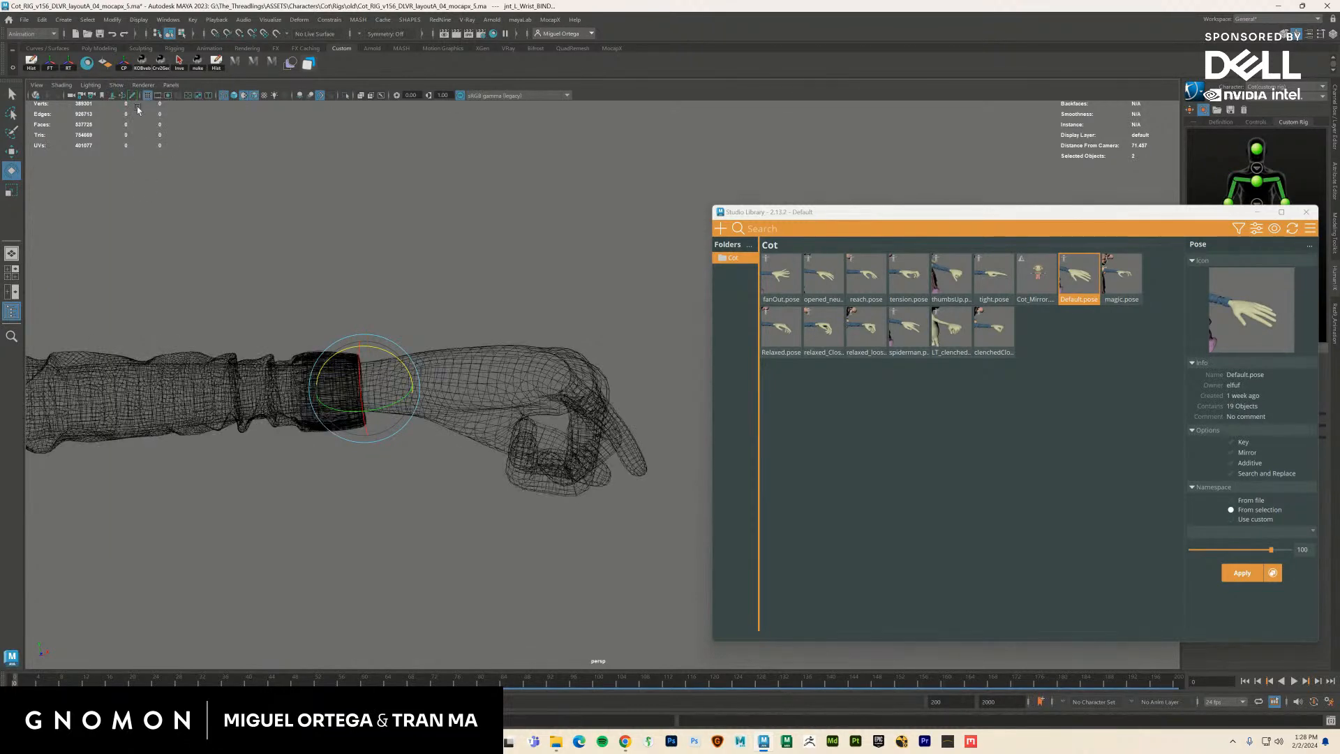
{"action": "left_click", "coordinate": [117, 84]}
{"action": "left_click", "coordinate": [139, 157]}
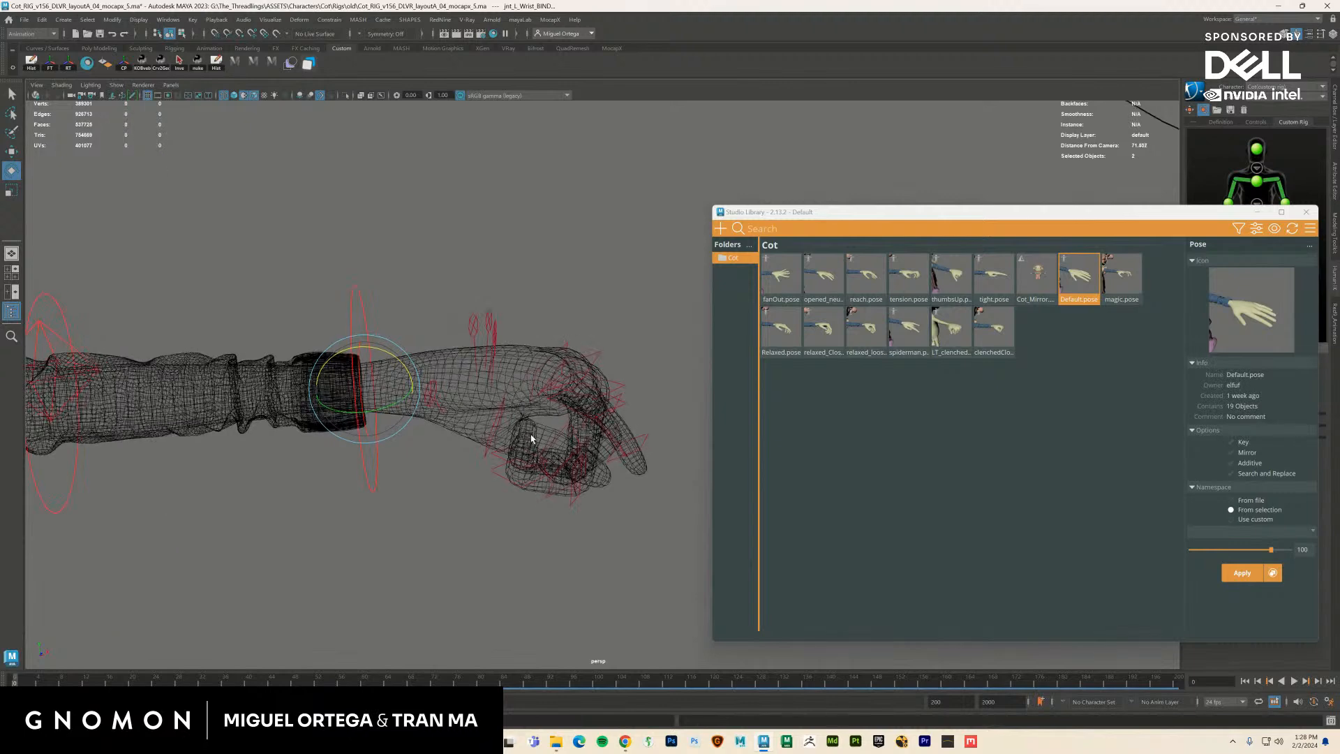
Select all of the left hand's finger controls and return the viewport to shaded display
{"action": "left_click", "coordinate": [661, 294]}
{"action": "mouse_move", "coordinate": [613, 452]}
{"action": "left_mouse_down"}
{"action": "mouse_move", "coordinate": [410, 547]}
{"action": "mouse_move", "coordinate": [588, 612]}
{"action": "mouse_move", "coordinate": [586, 563]}
{"action": "mouse_move", "coordinate": [522, 564]}
{"action": "left_mouse_up"}
{"action": "left_click", "coordinate": [674, 320]}
{"action": "key", "text": "5"}
{"action": "scroll", "coordinate": [579, 564], "scroll_direction": "up", "scroll_amount": 4}
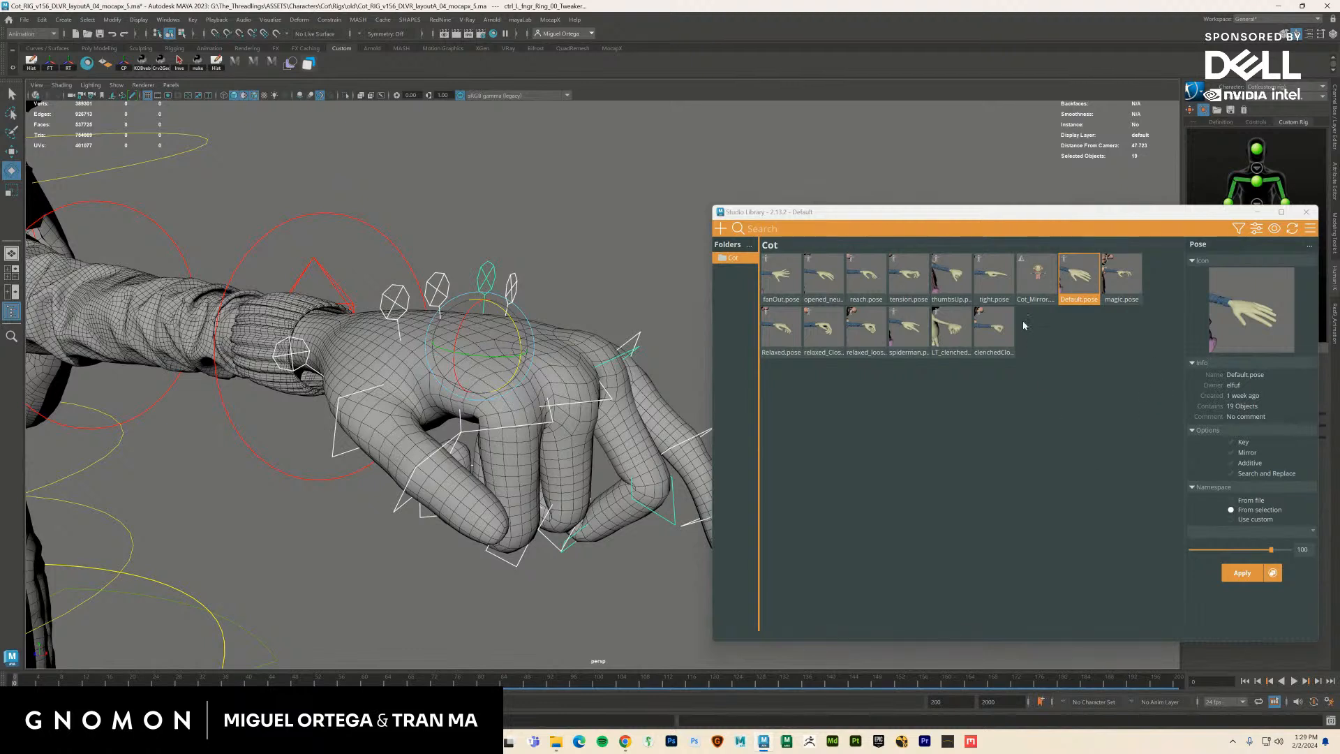
Save the selected left-hand finger controls as a new Studio Library pose named pinky_flex, capturing a thumbnail
{"action": "left_click", "coordinate": [720, 229]}
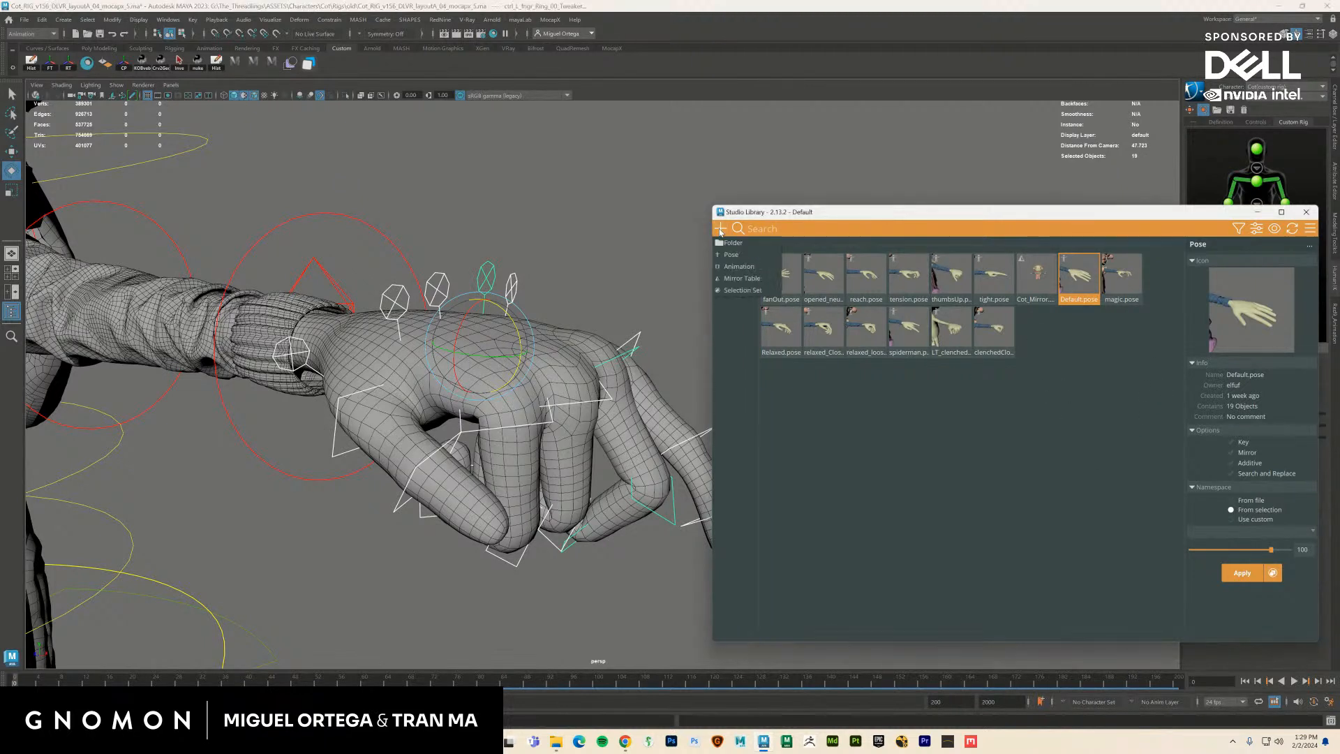
{"action": "left_click", "coordinate": [743, 259]}
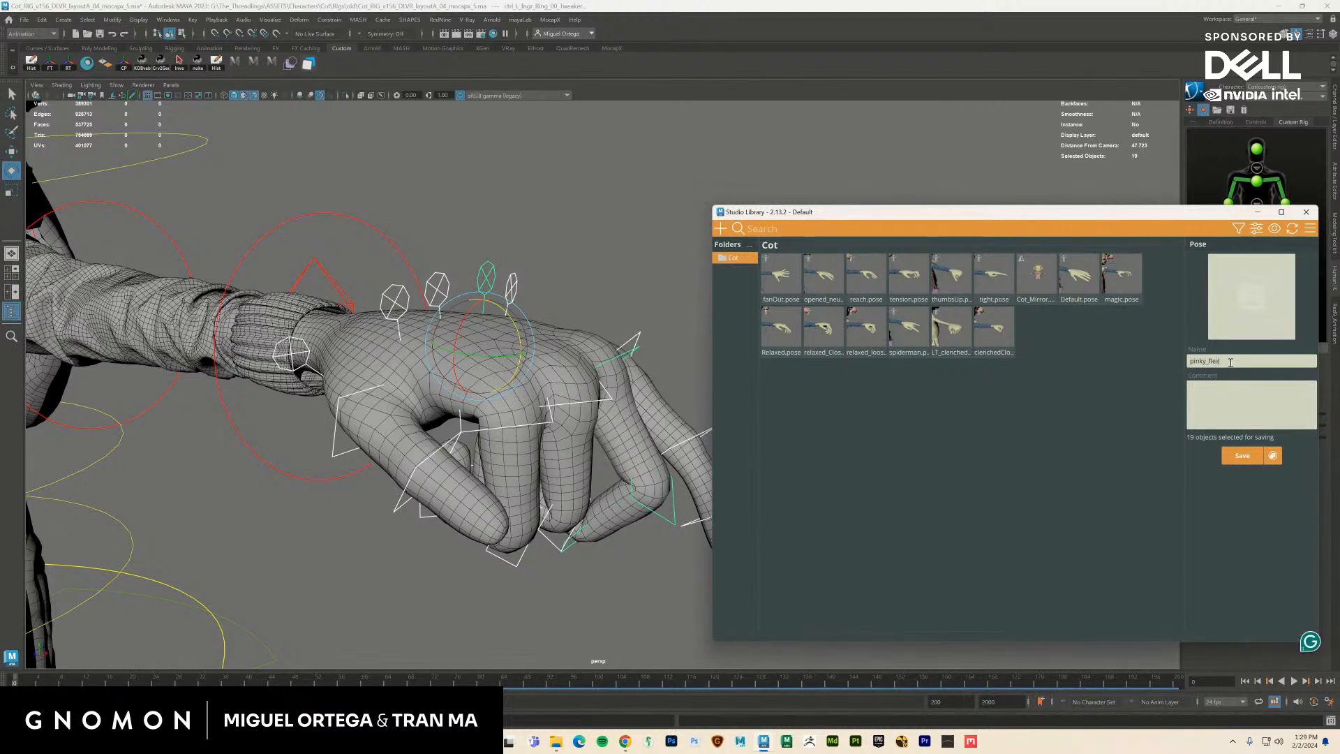
{"action": "left_click", "coordinate": [1243, 457]}
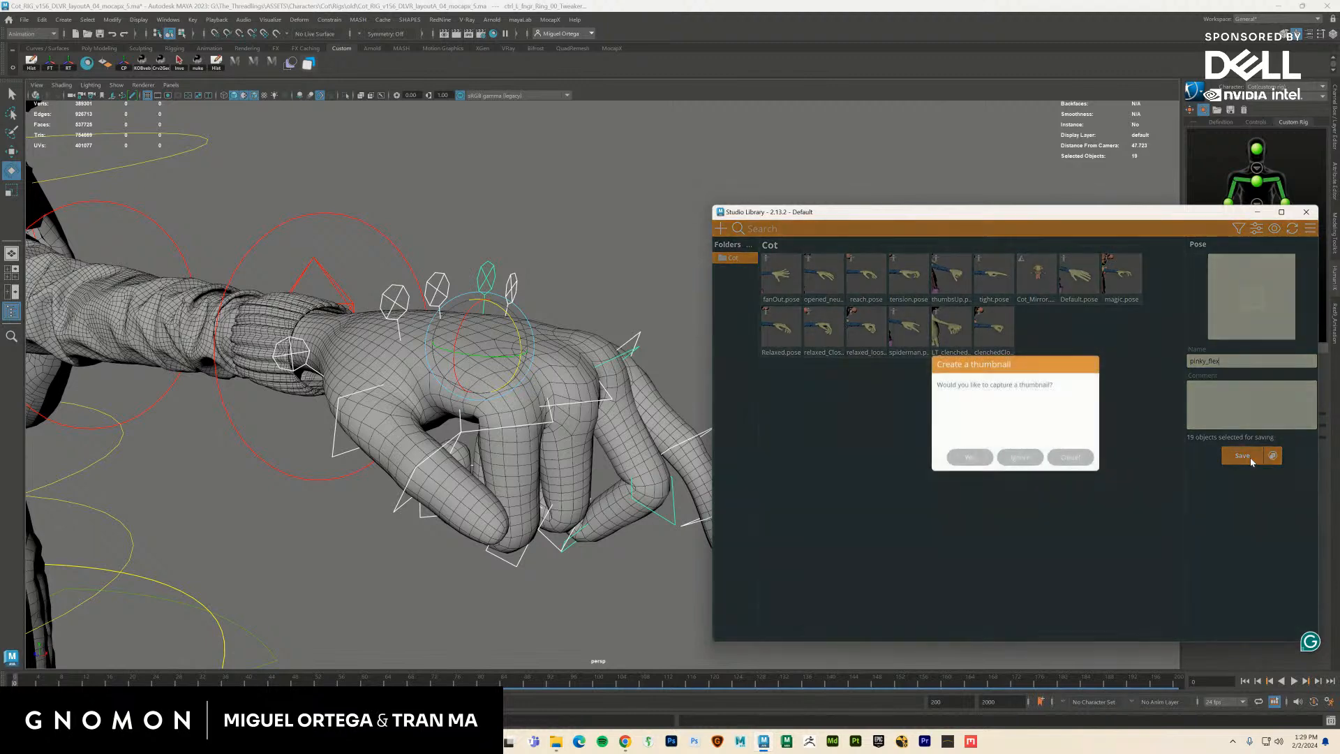
{"action": "left_click", "coordinate": [970, 460]}
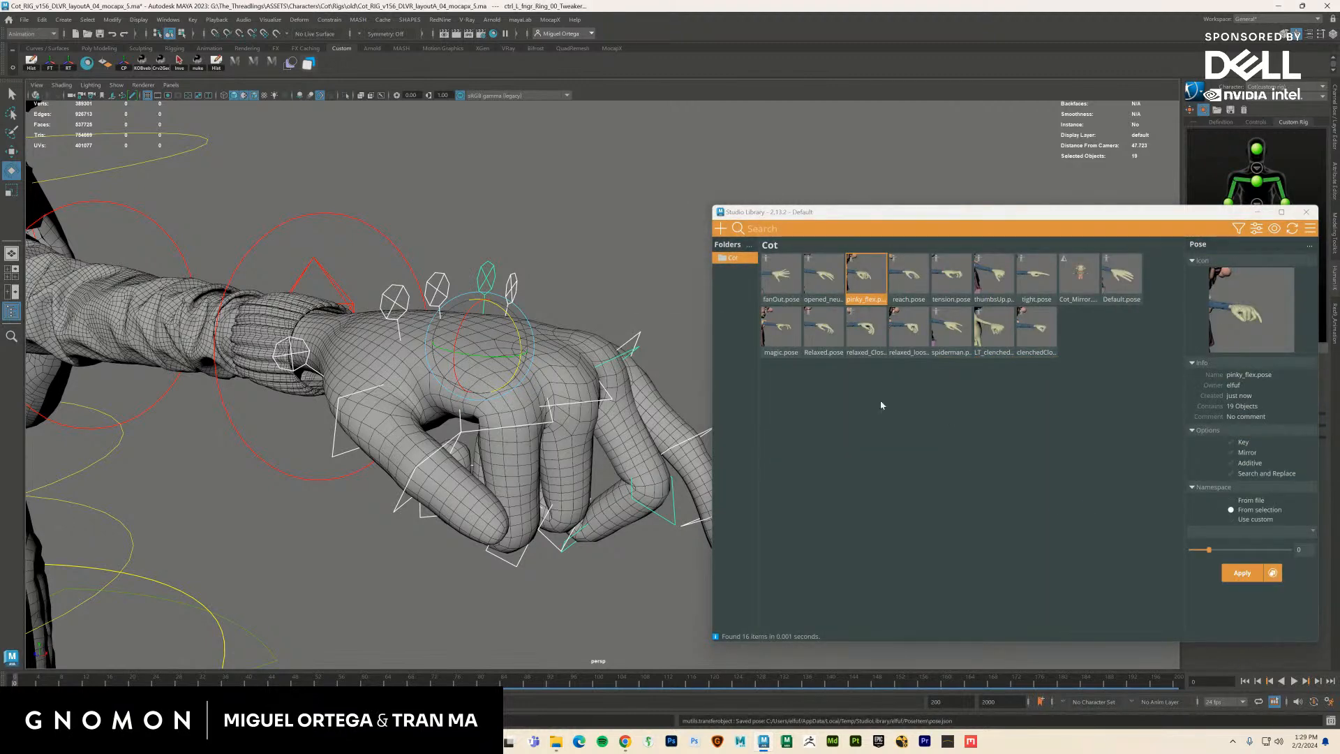
Clear the control selection and test the saved pose by applying Default.pose followed by pinky_flex.pose
{"action": "left_click", "coordinate": [599, 619]}
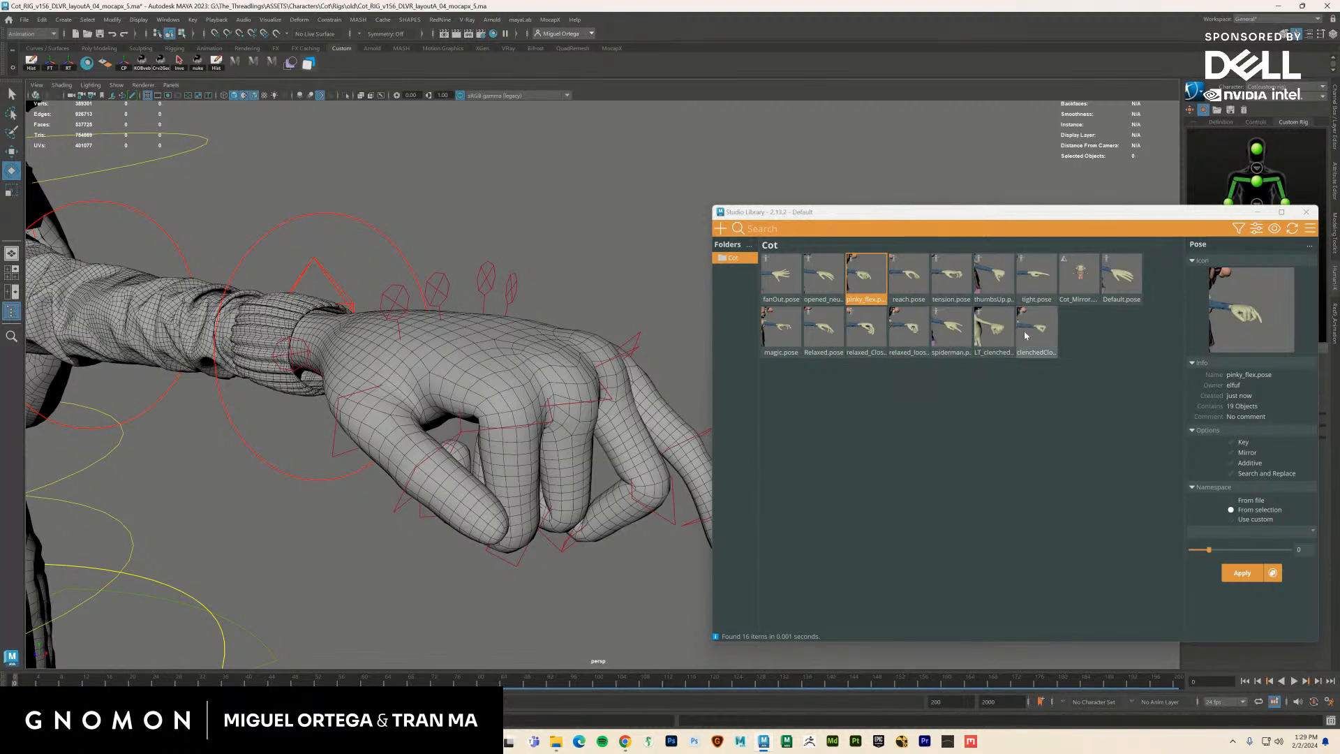
{"action": "double_click", "coordinate": [1117, 282]}
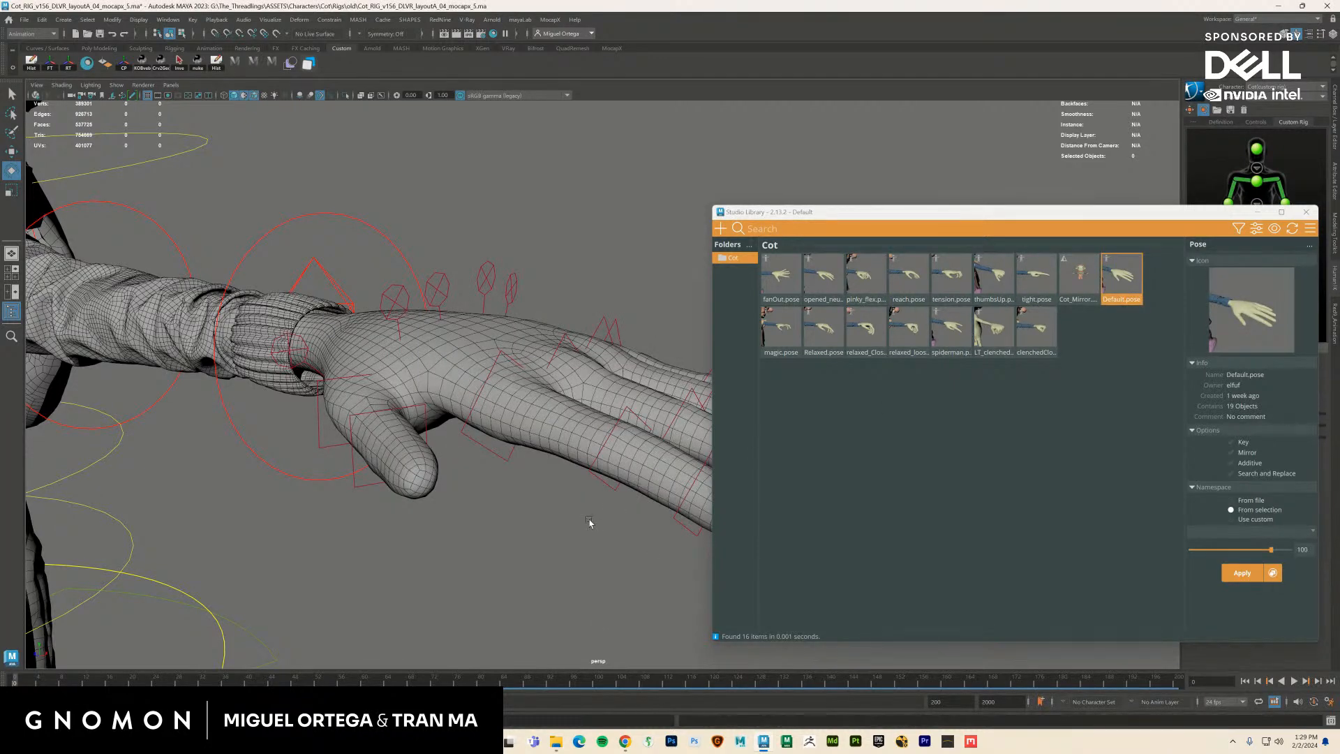
{"action": "left_click_drag", "start_coordinate": [589, 523], "coordinate": [617, 479], "text": "alt"}
{"action": "double_click", "coordinate": [879, 282]}
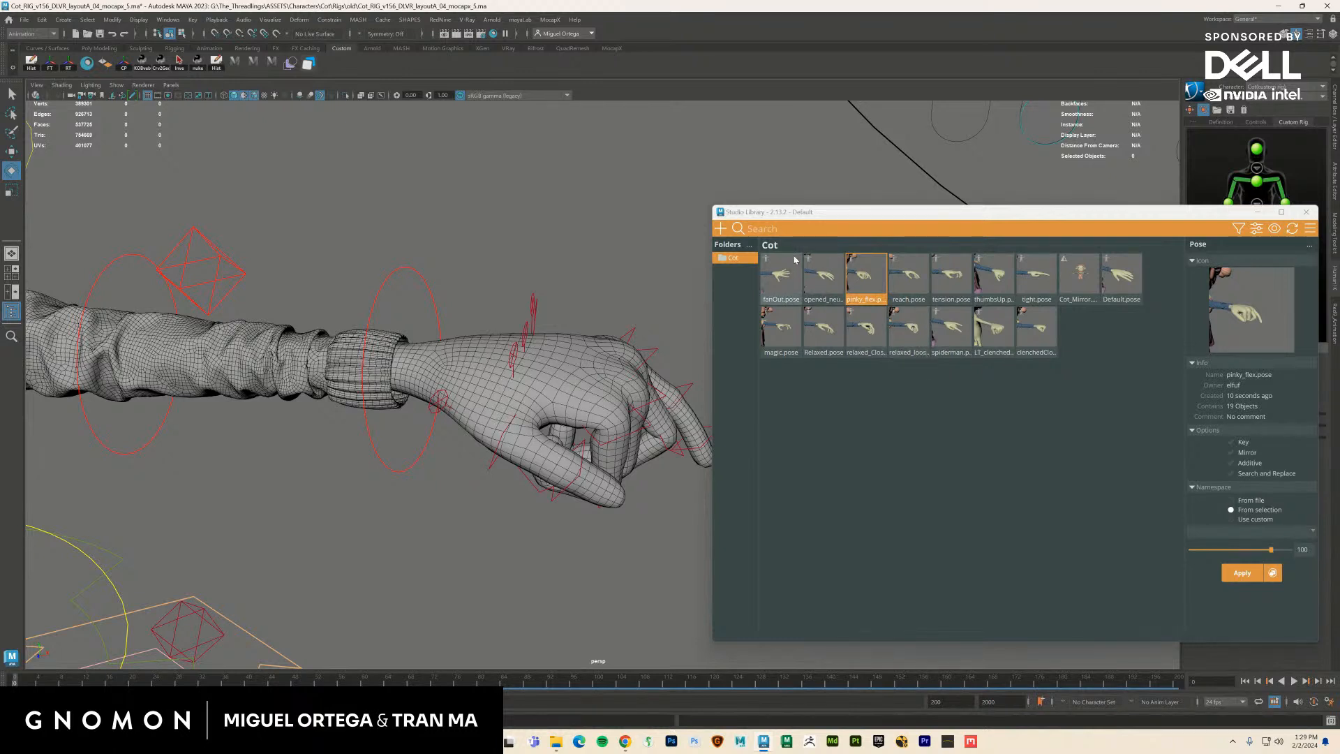
Look through the item types Studio Library can create and reset the hand with Default.pose
{"action": "left_click", "coordinate": [721, 228]}
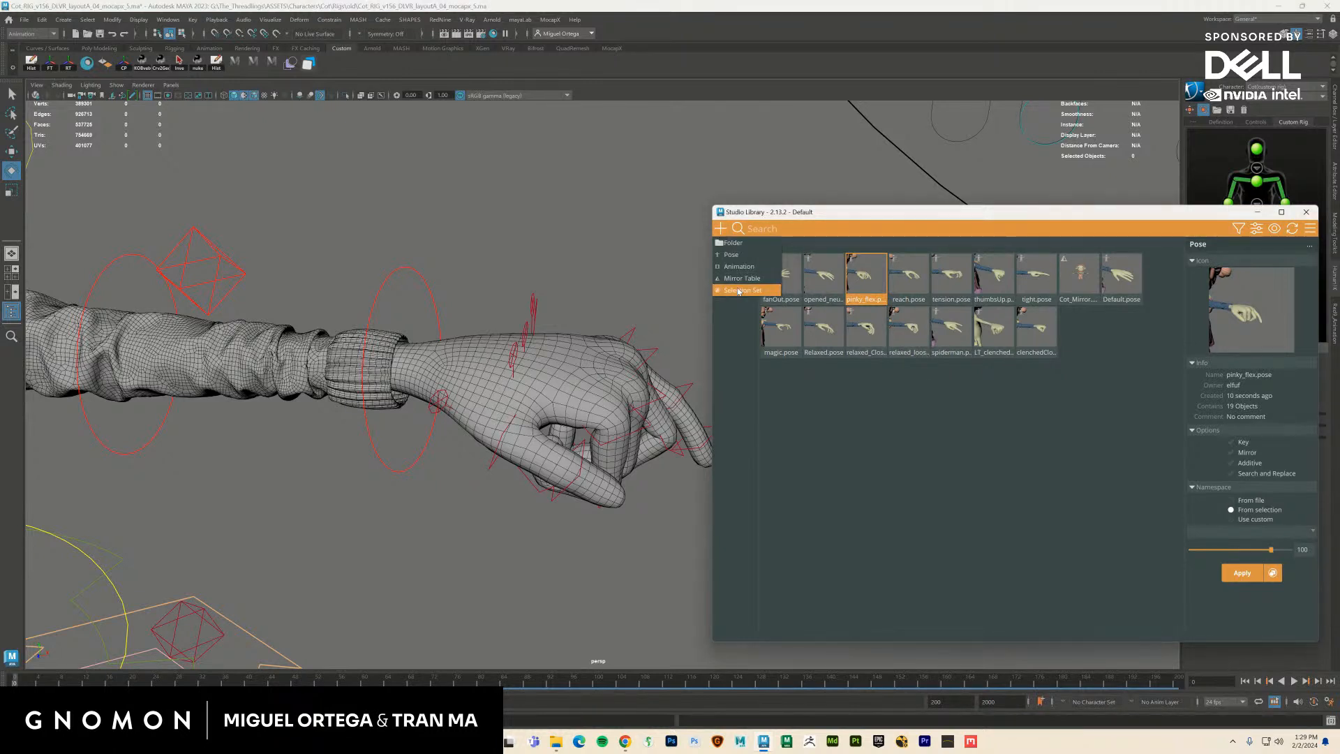
{"action": "left_click", "coordinate": [891, 453]}
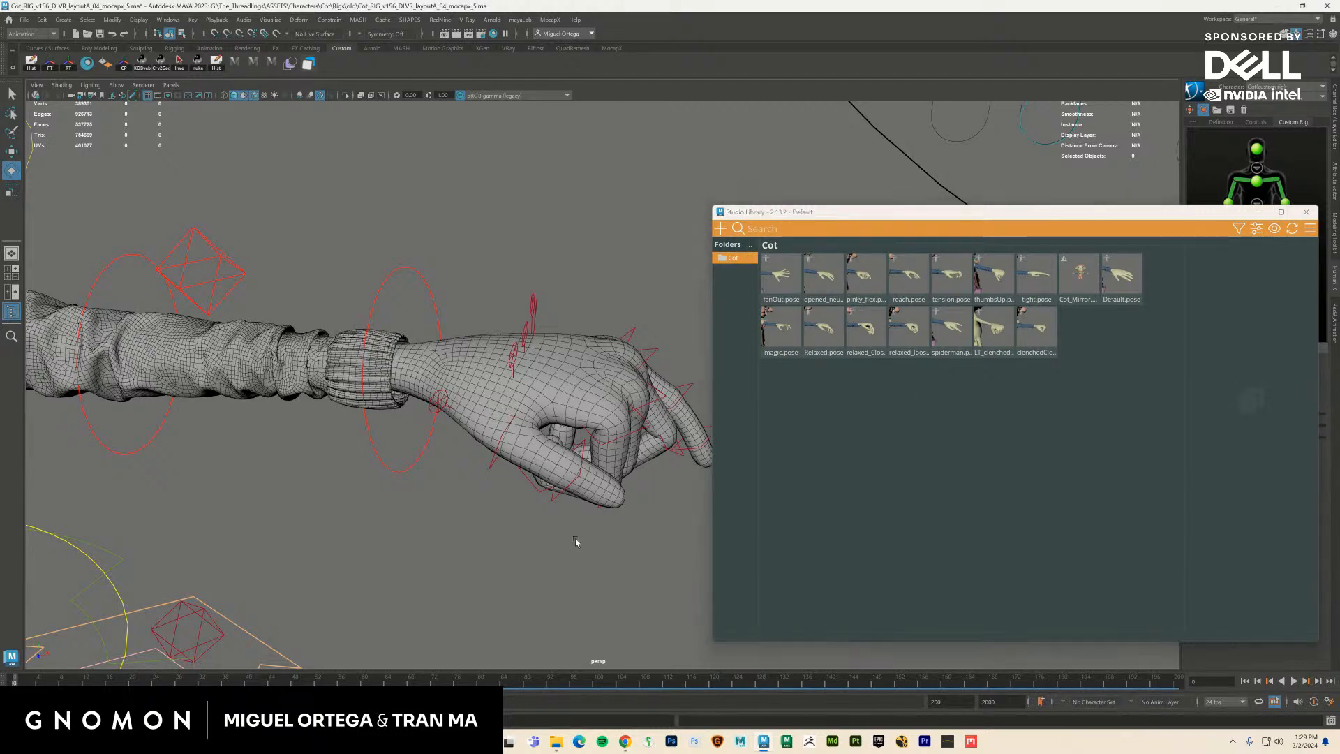
{"action": "left_click_drag", "start_coordinate": [575, 538], "coordinate": [575, 536], "text": "alt"}
{"action": "left_click", "coordinate": [1129, 275]}
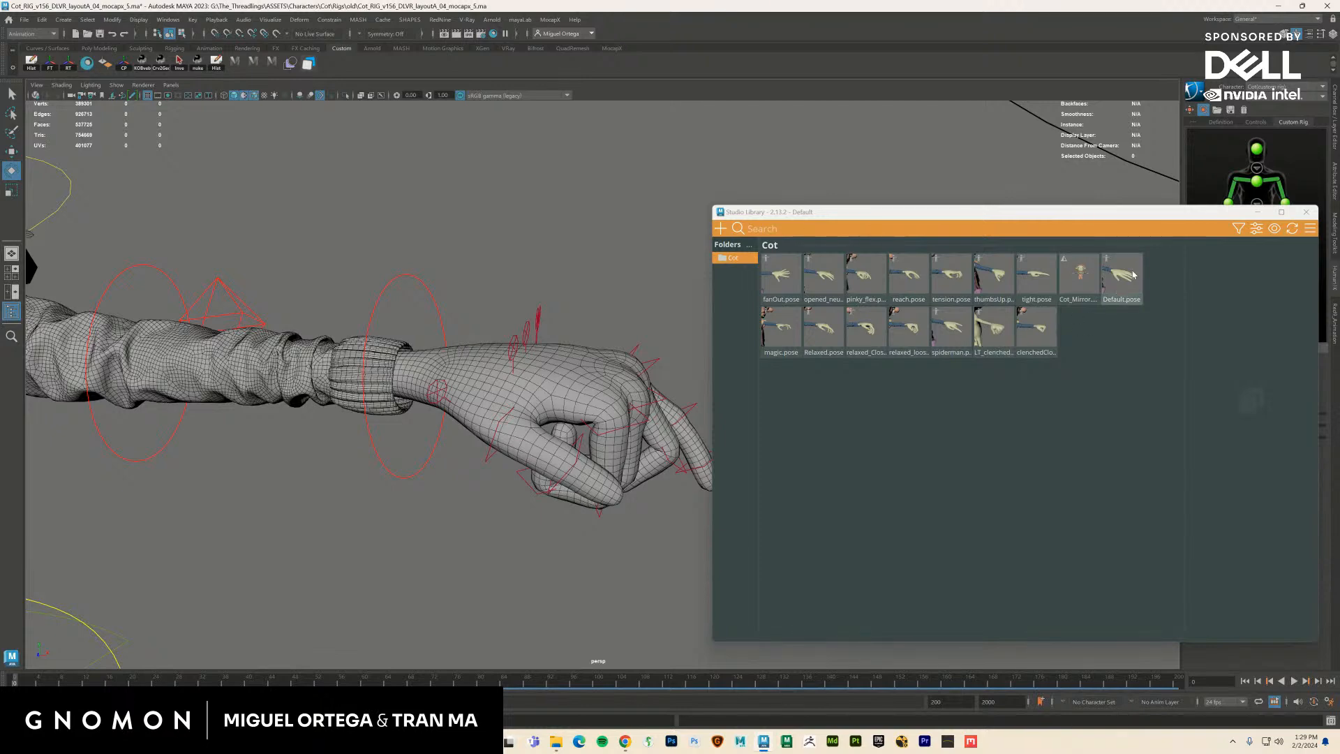
{"action": "middle_click_drag", "start_coordinate": [606, 459], "coordinate": [547, 470], "text": "alt"}
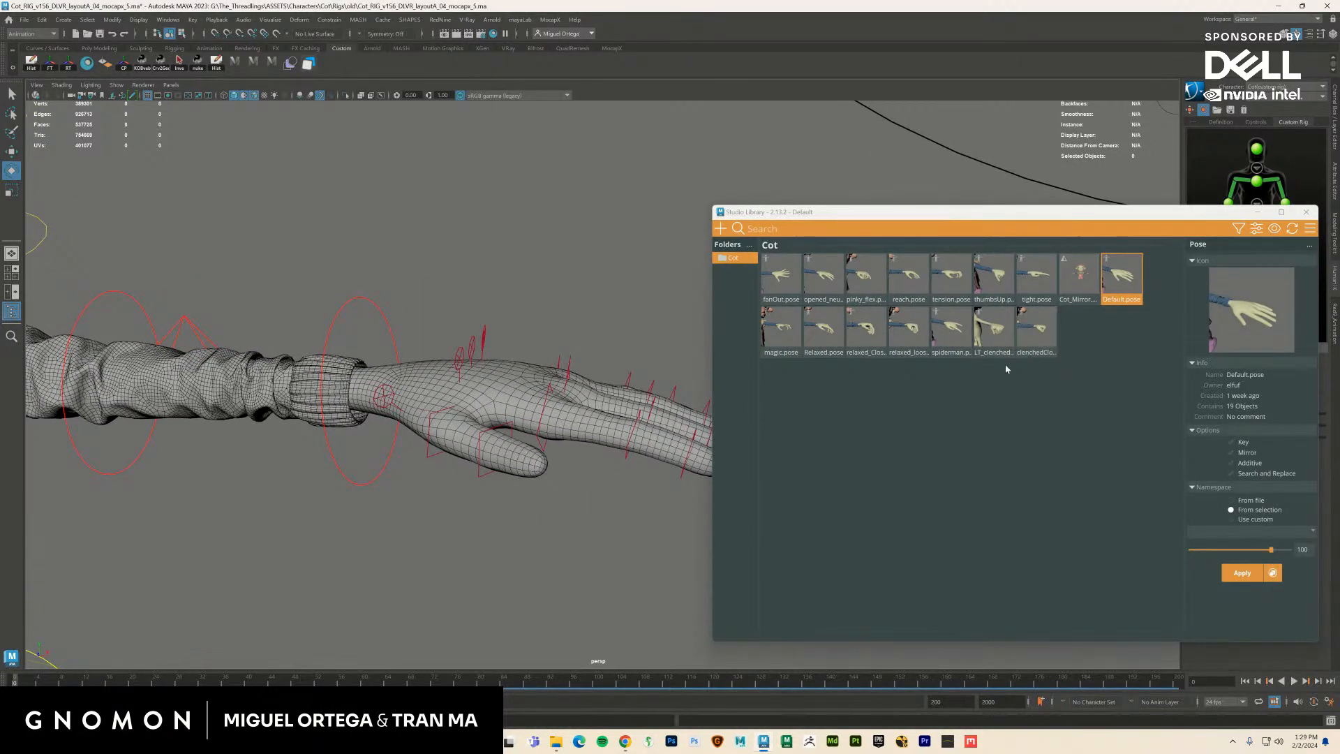
Apply the magic, Relaxed, relaxed_Closed, loose relaxed, spiderman, LT_clenchedFist and clenchedClosed poses to the hand in turn
{"action": "left_click", "coordinate": [780, 328]}
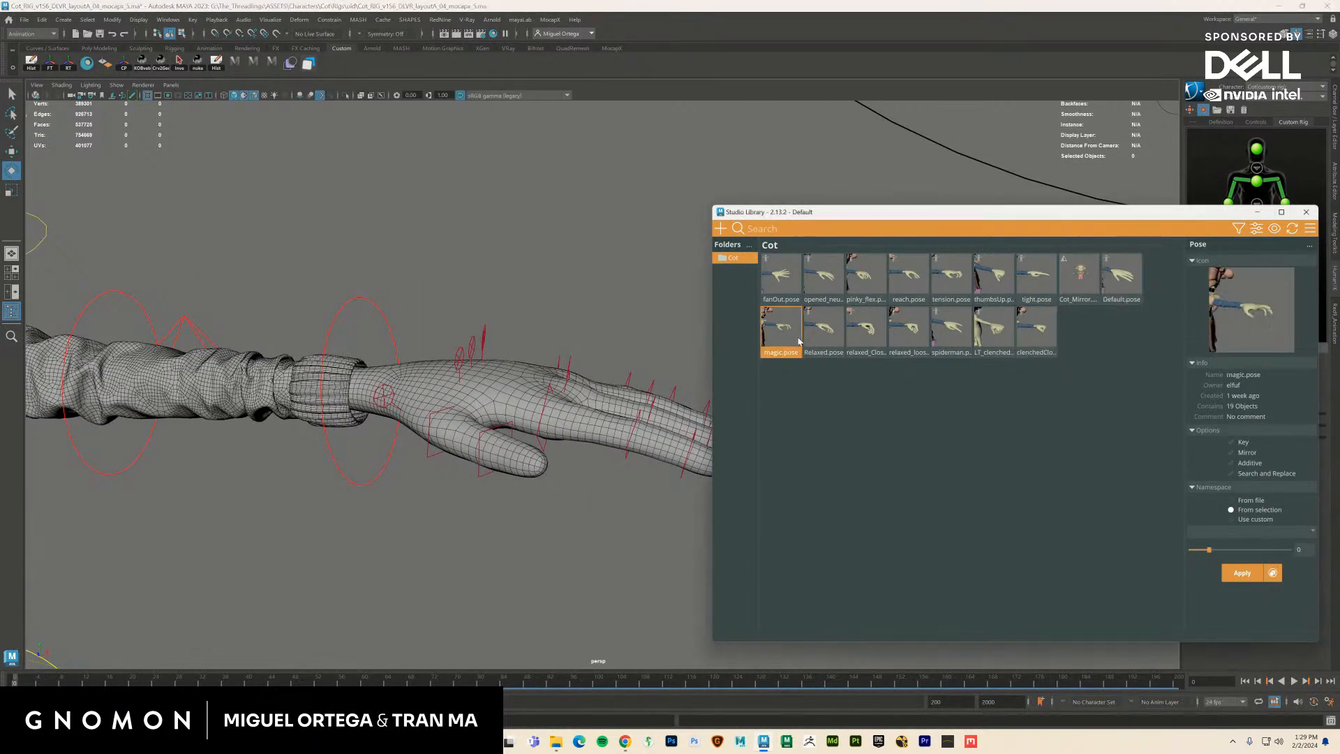
{"action": "left_click", "coordinate": [835, 338]}
{"action": "left_click", "coordinate": [863, 341]}
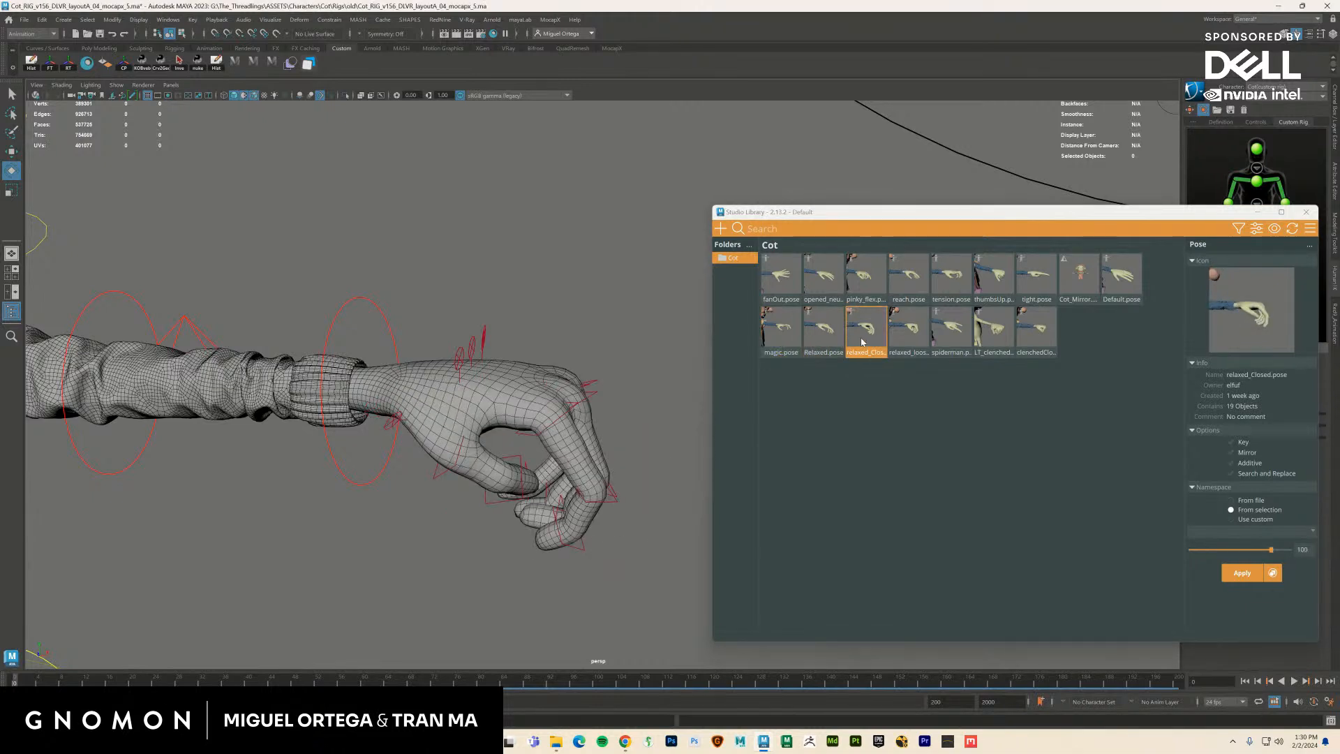
{"action": "left_click", "coordinate": [900, 335]}
{"action": "left_click", "coordinate": [958, 336]}
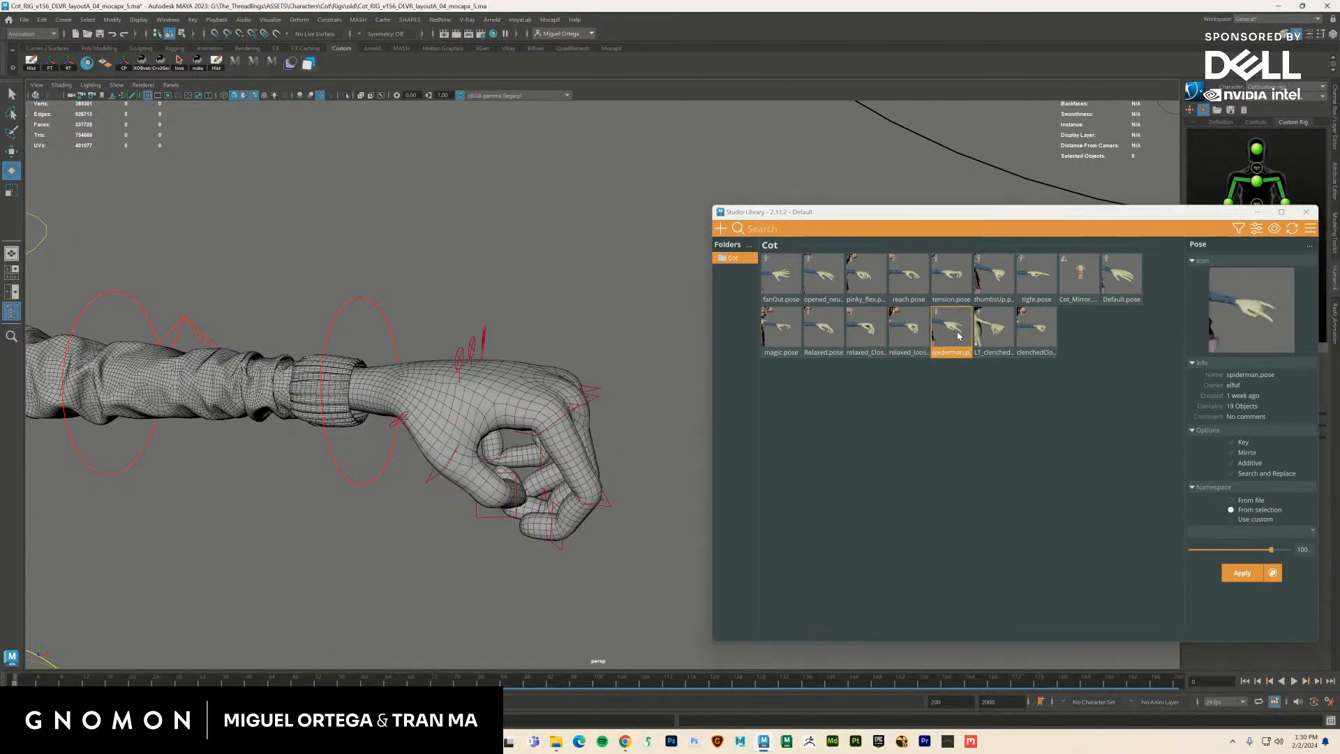
{"action": "left_click", "coordinate": [1004, 332]}
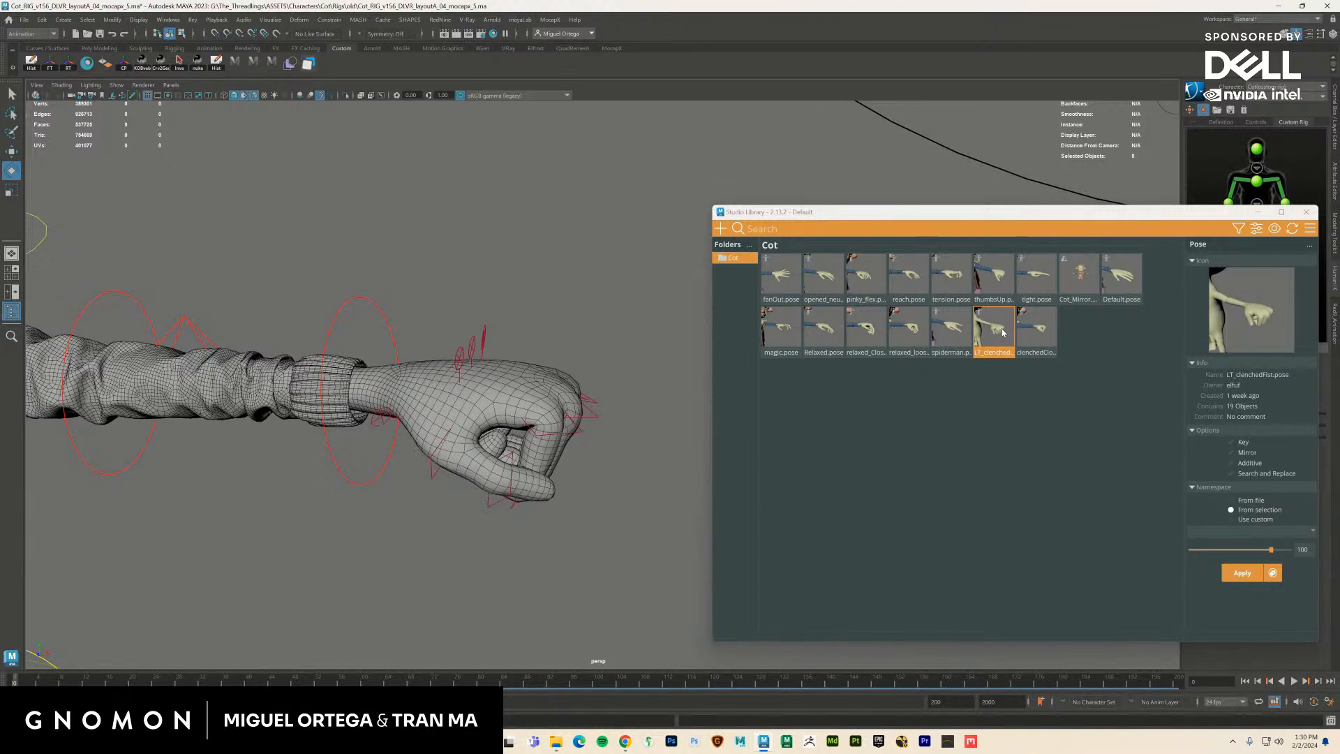
{"action": "left_click", "coordinate": [1042, 336]}
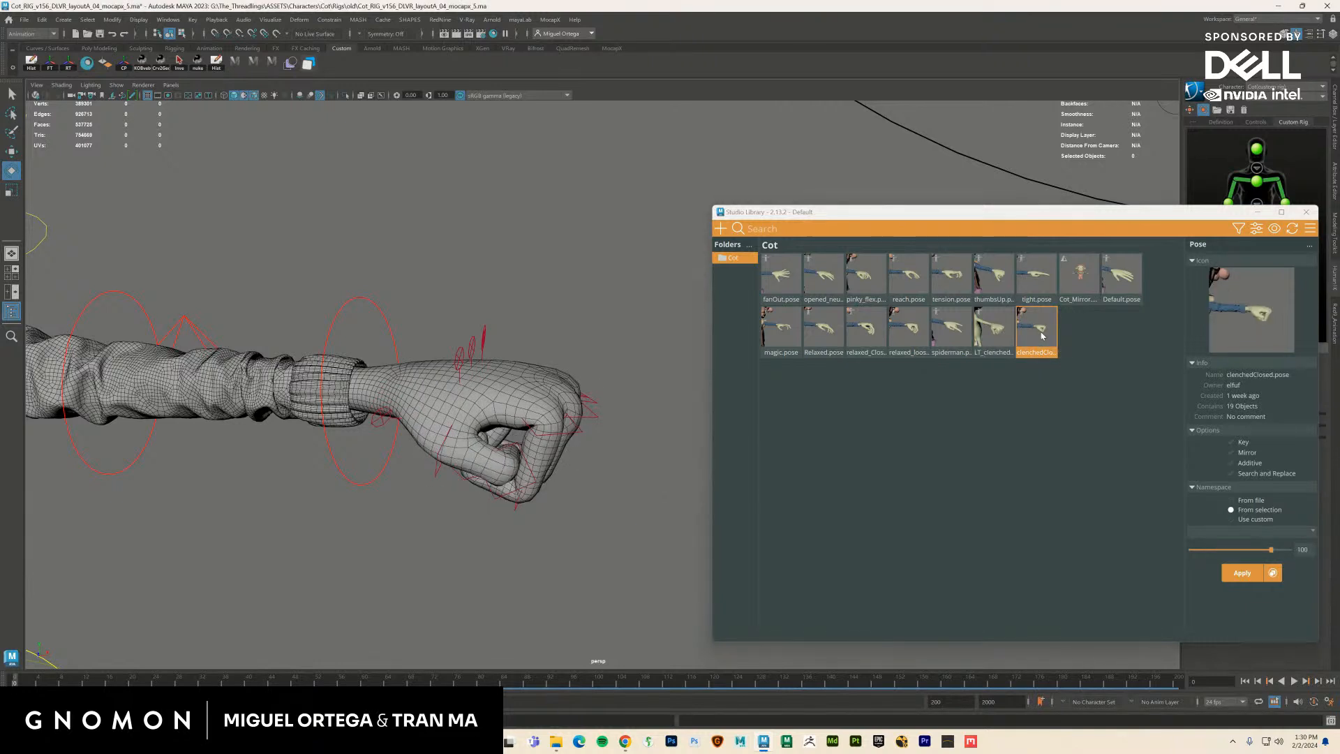
Compare the two fist poses by alternating between LT_clenchedFist.pose and clenchedClosed.pose
{"action": "left_click", "coordinate": [990, 334]}
{"action": "left_click", "coordinate": [1038, 341]}
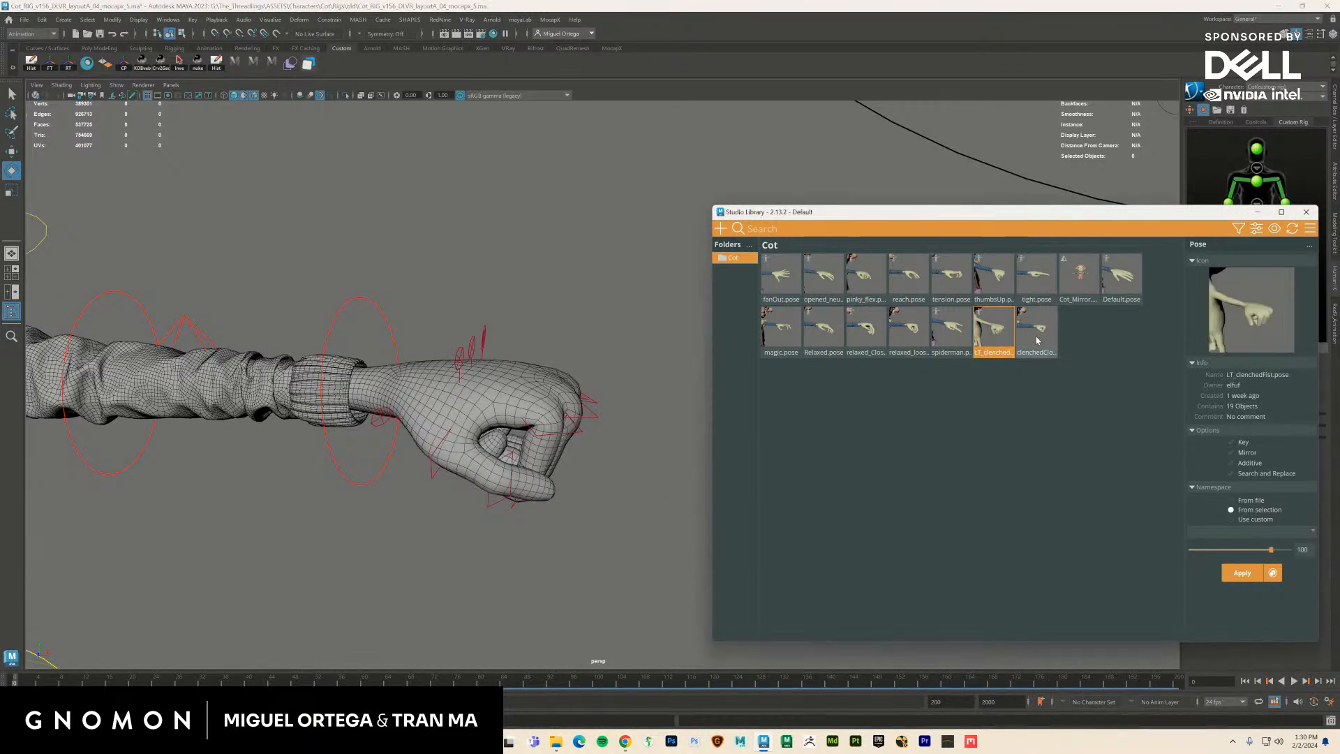
{"action": "left_click", "coordinate": [998, 343]}
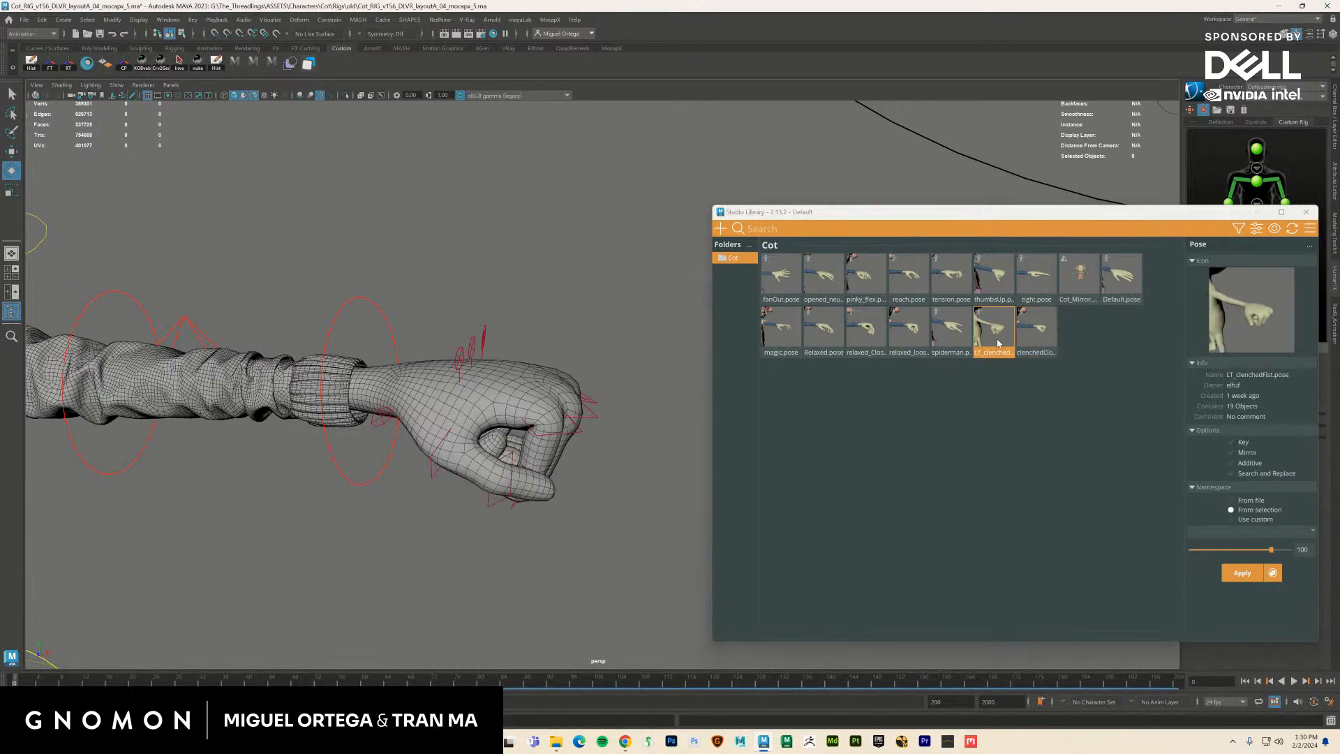
{"action": "left_click", "coordinate": [1037, 342]}
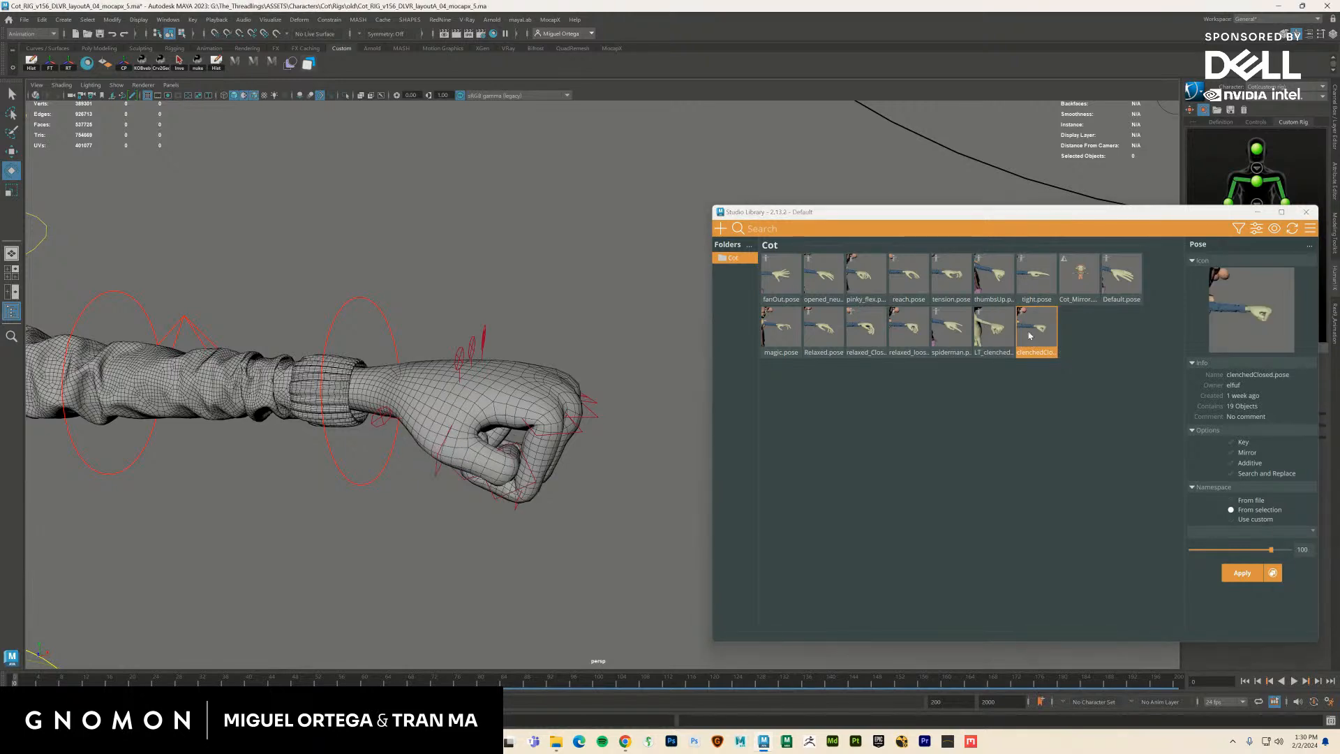
Apply tight.pose to the hand, inspect it from another angle, and restore Default.pose
{"action": "left_click", "coordinate": [1046, 282]}
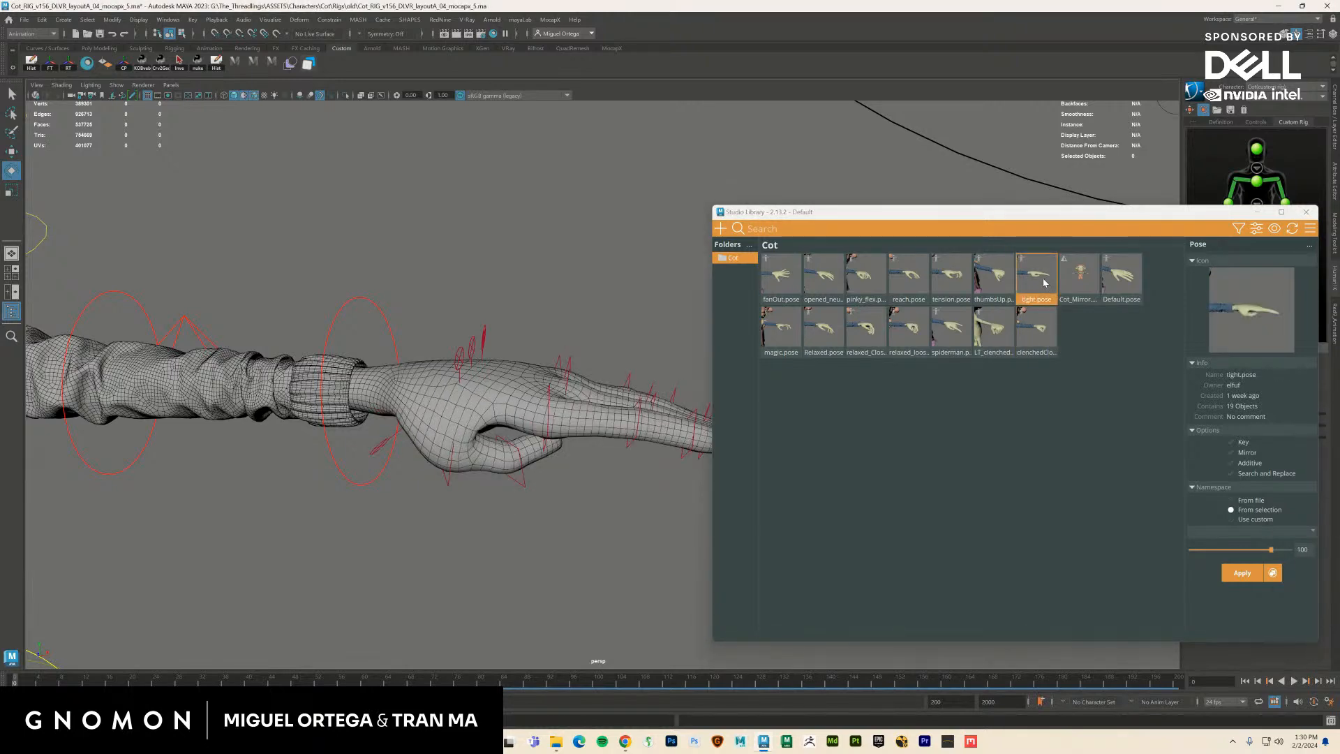
{"action": "mouse_move", "coordinate": [635, 462]}
{"action": "left_mouse_down", "text": "alt"}
{"action": "mouse_move", "coordinate": [656, 425]}
{"action": "mouse_move", "coordinate": [573, 454]}
{"action": "mouse_move", "coordinate": [625, 463]}
{"action": "left_mouse_up", "text": "alt"}
{"action": "scroll", "coordinate": [656, 425], "scroll_direction": "up", "scroll_amount": 2}
{"action": "left_click", "coordinate": [1122, 279]}
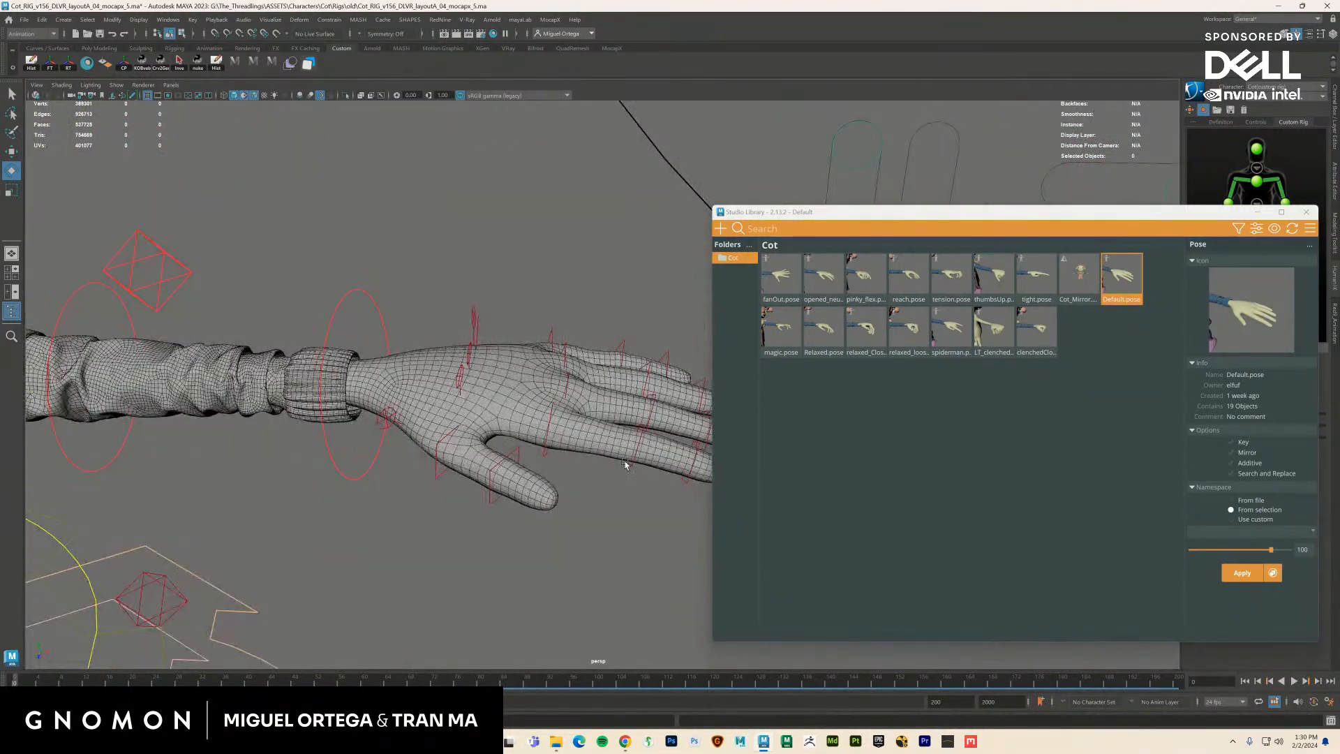
Apply the reach, pinky_flex and opened_neutral poses to the hand one after another
{"action": "left_click", "coordinate": [909, 278]}
{"action": "left_click", "coordinate": [860, 300]}
{"action": "left_click_drag", "start_coordinate": [628, 419], "coordinate": [604, 434], "text": "alt"}
{"action": "left_click", "coordinate": [815, 283]}
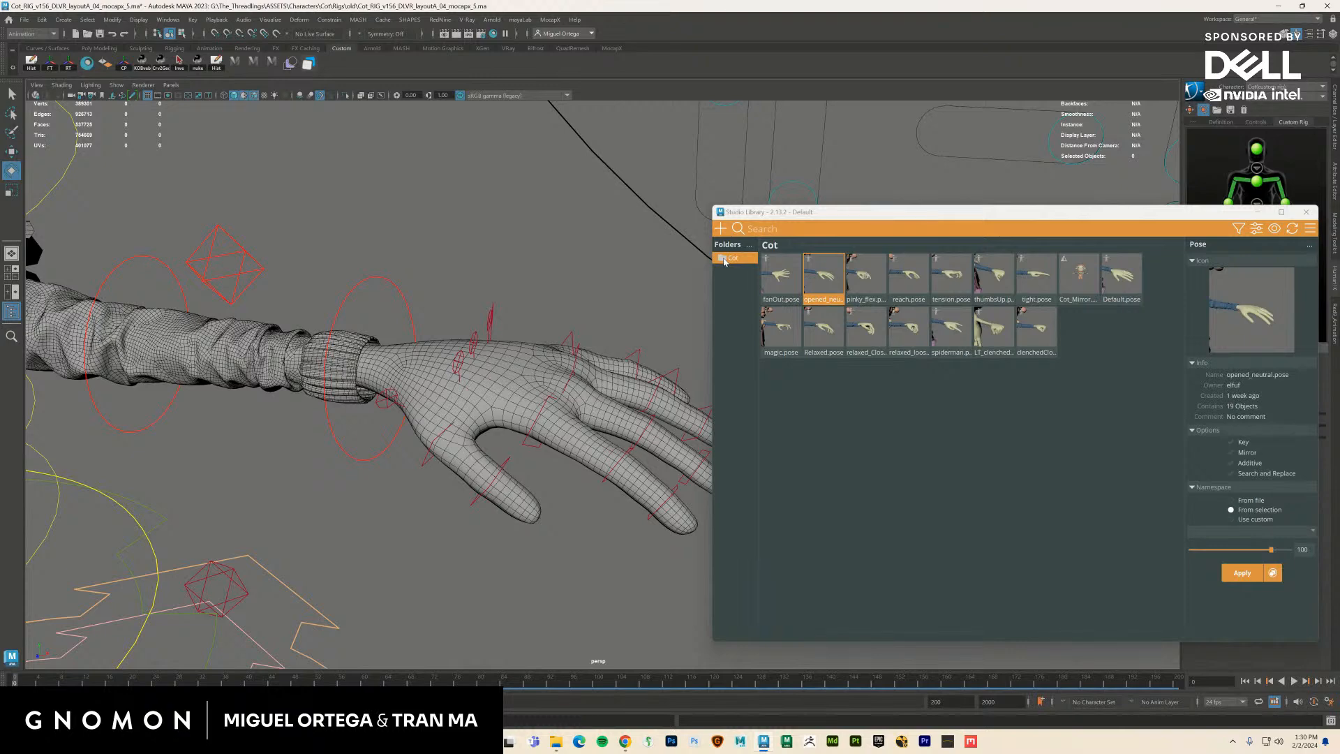
Return the hand to Default.pose and move the Studio Library window aside to uncover the fingers
{"action": "left_click_drag", "start_coordinate": [577, 568], "coordinate": [891, 387], "text": "alt"}
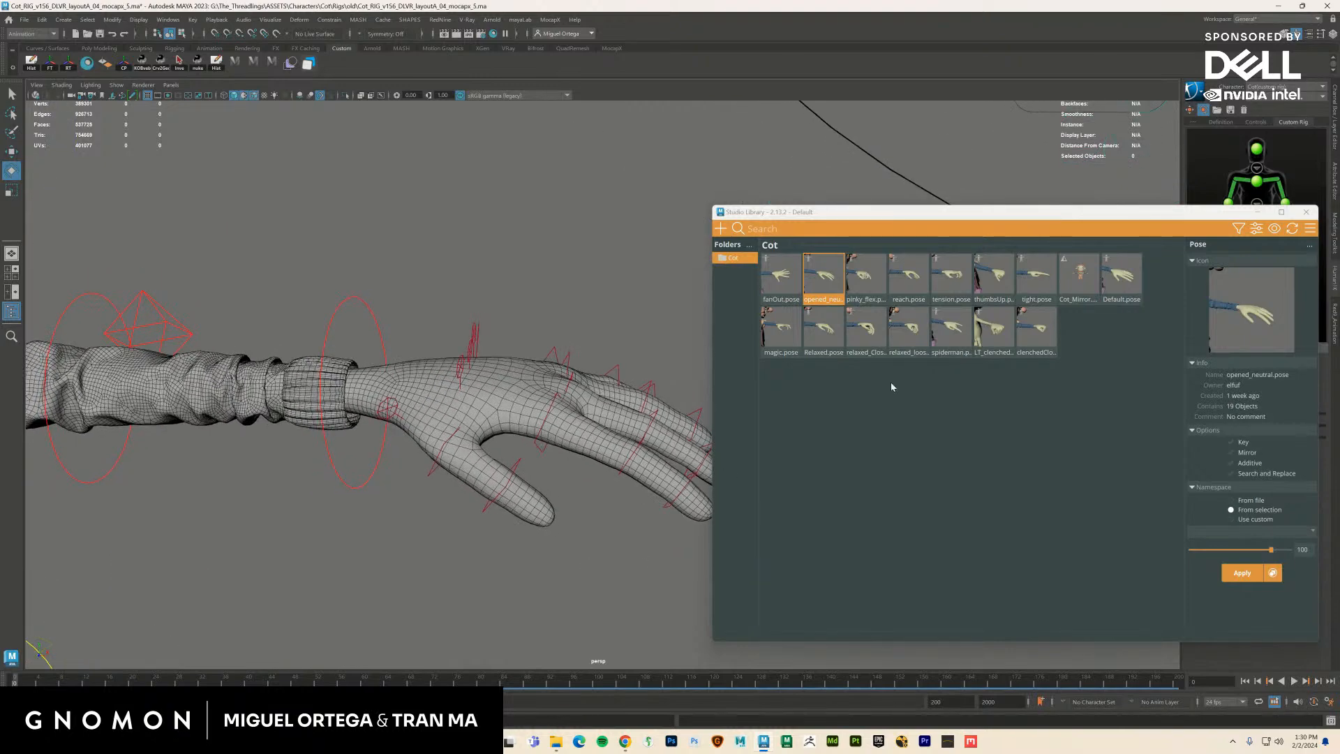
{"action": "left_click", "coordinate": [1122, 279]}
{"action": "mouse_move", "coordinate": [518, 504]}
{"action": "left_mouse_down", "text": "alt"}
{"action": "mouse_move", "coordinate": [535, 461]}
{"action": "mouse_move", "coordinate": [518, 488]}
{"action": "mouse_move", "coordinate": [531, 504]}
{"action": "left_mouse_up", "text": "alt"}
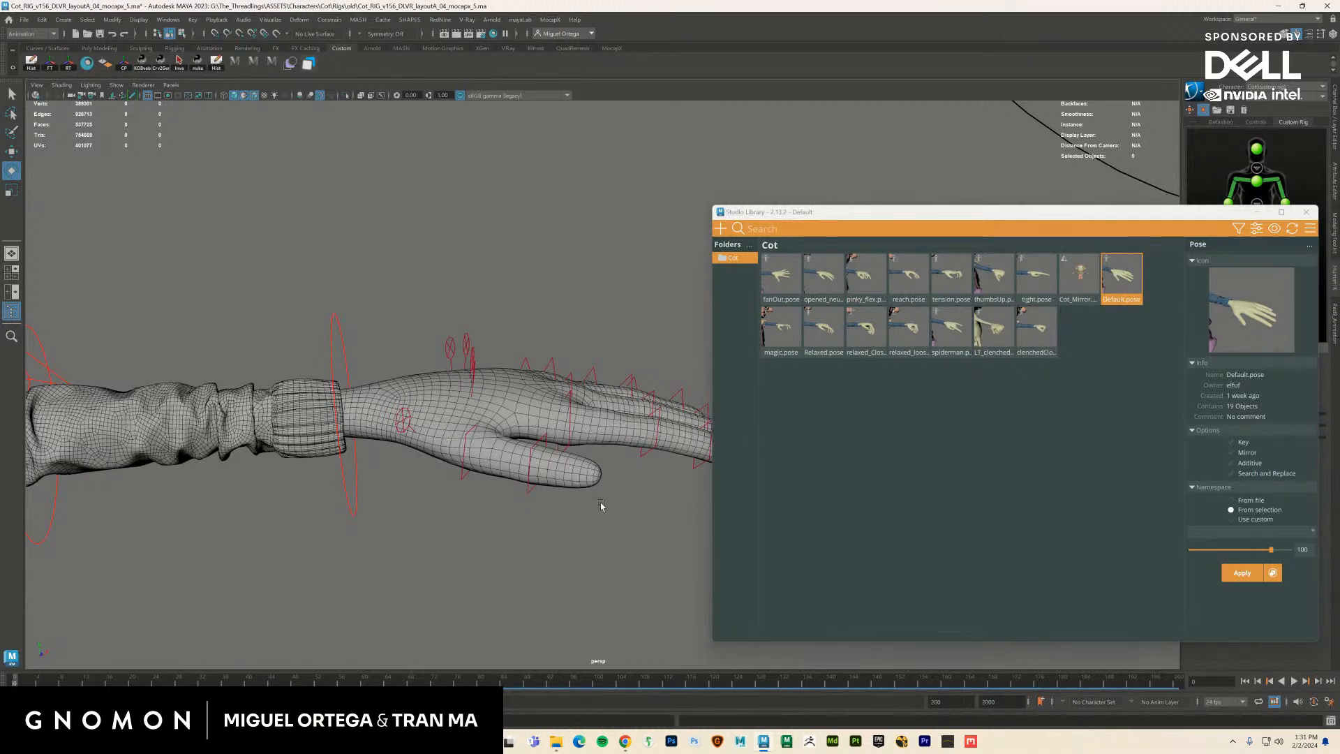
{"action": "left_click_drag", "start_coordinate": [616, 517], "coordinate": [715, 407], "text": "alt"}
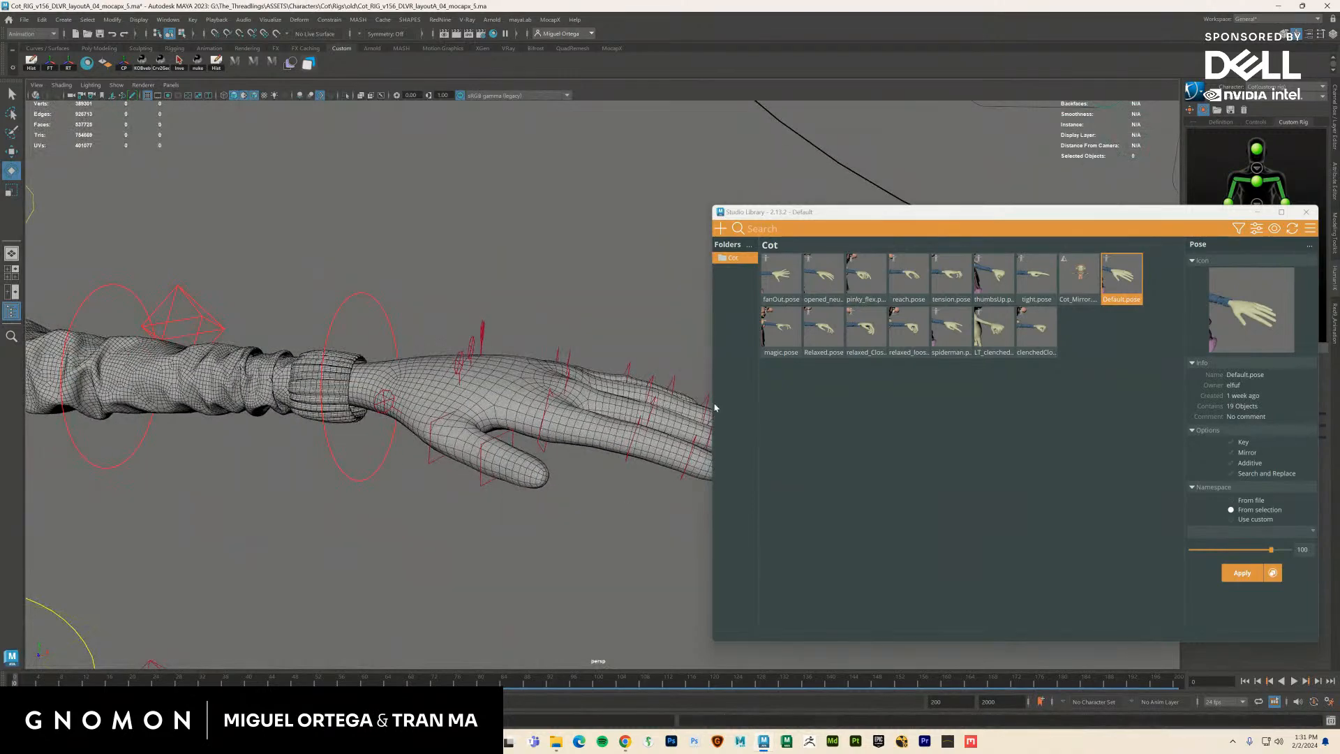
{"action": "left_click_drag", "start_coordinate": [922, 212], "coordinate": [1010, 251]}
{"action": "left_click_drag", "start_coordinate": [618, 497], "coordinate": [664, 515], "text": "alt"}
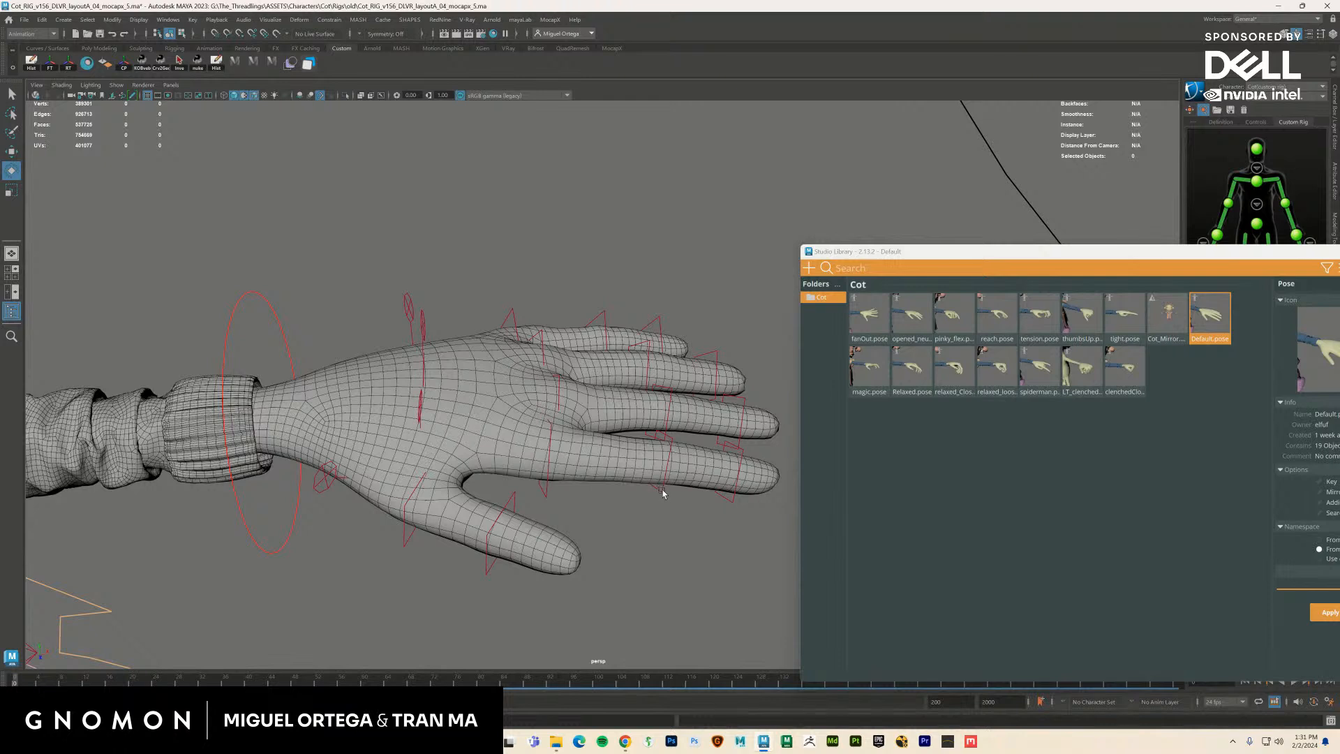
Try bending the index finger from its individual tweaker controls, undoing the rotations
{"action": "left_click", "coordinate": [663, 494]}
{"action": "left_click_drag", "start_coordinate": [637, 497], "coordinate": [650, 590]}
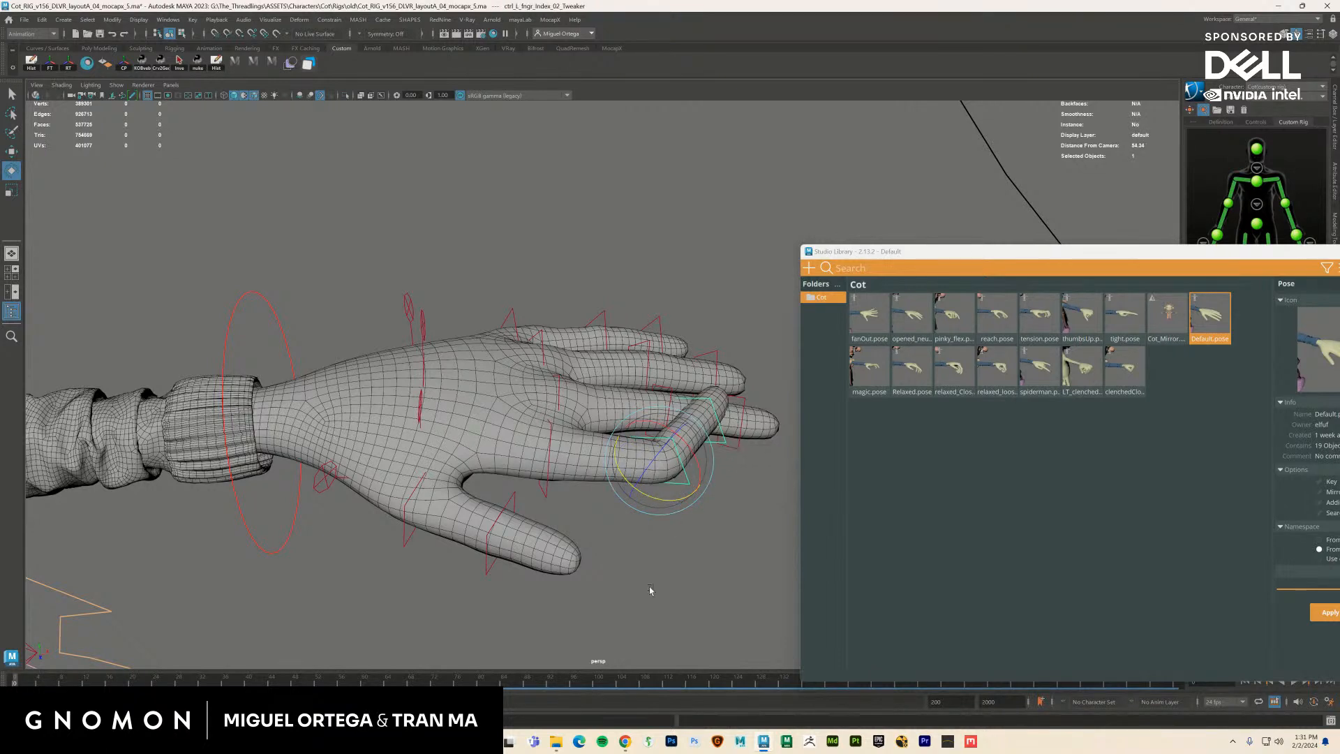
{"action": "key", "text": "ctrl+z"}
{"action": "left_click", "coordinate": [731, 499]}
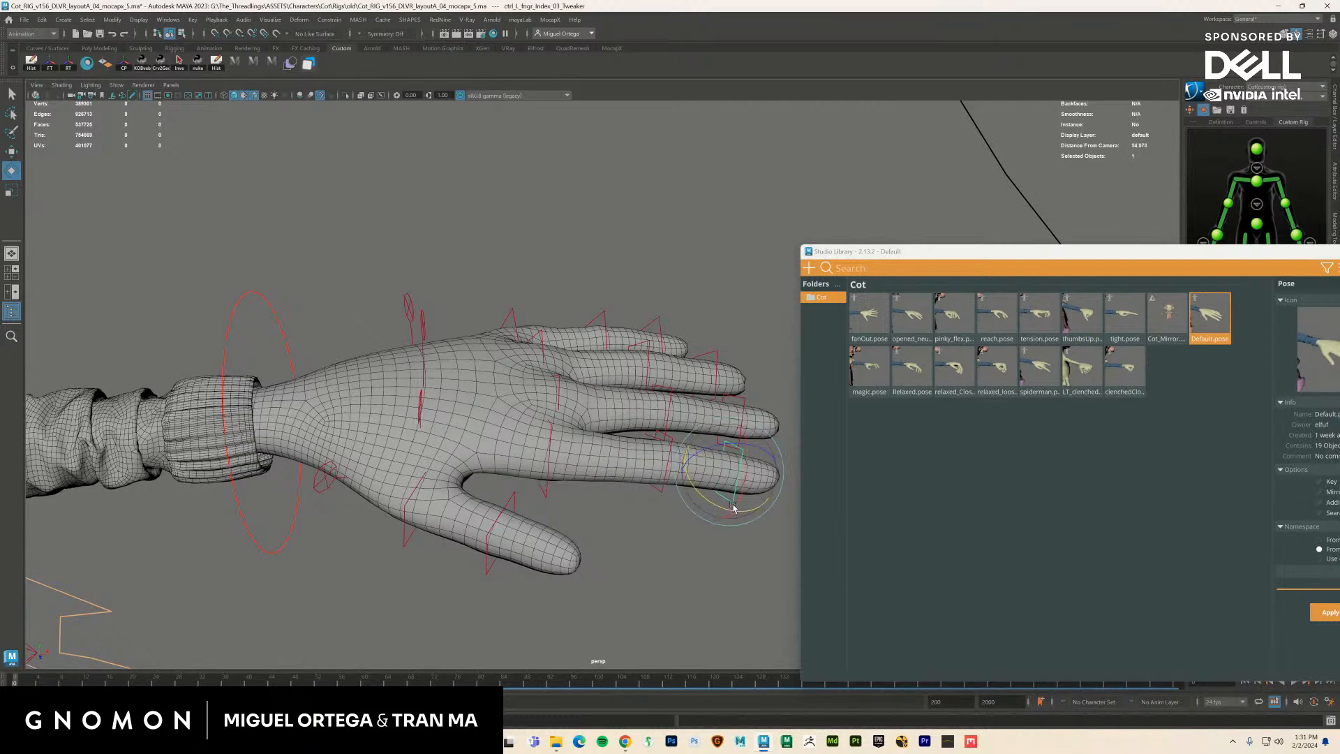
{"action": "left_click", "coordinate": [712, 524]}
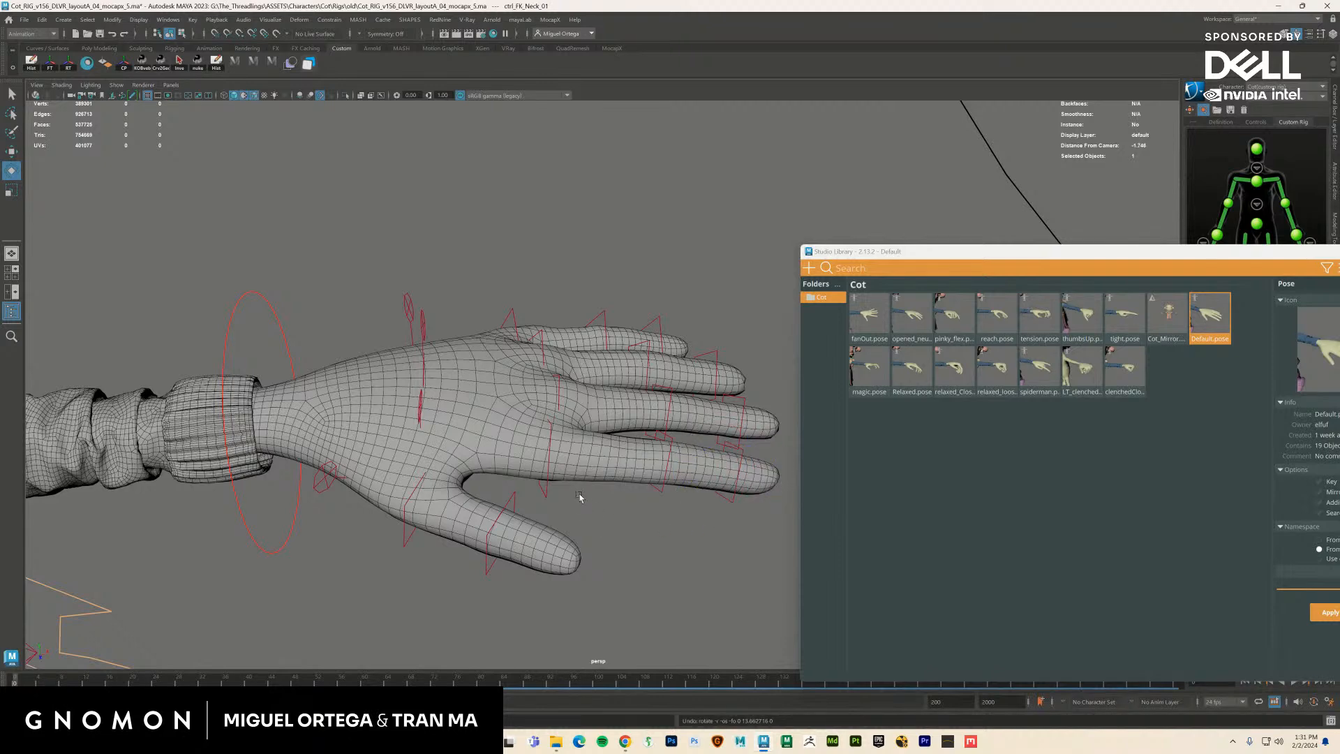
{"action": "left_click", "coordinate": [538, 494]}
{"action": "key", "text": "ctrl+z"}
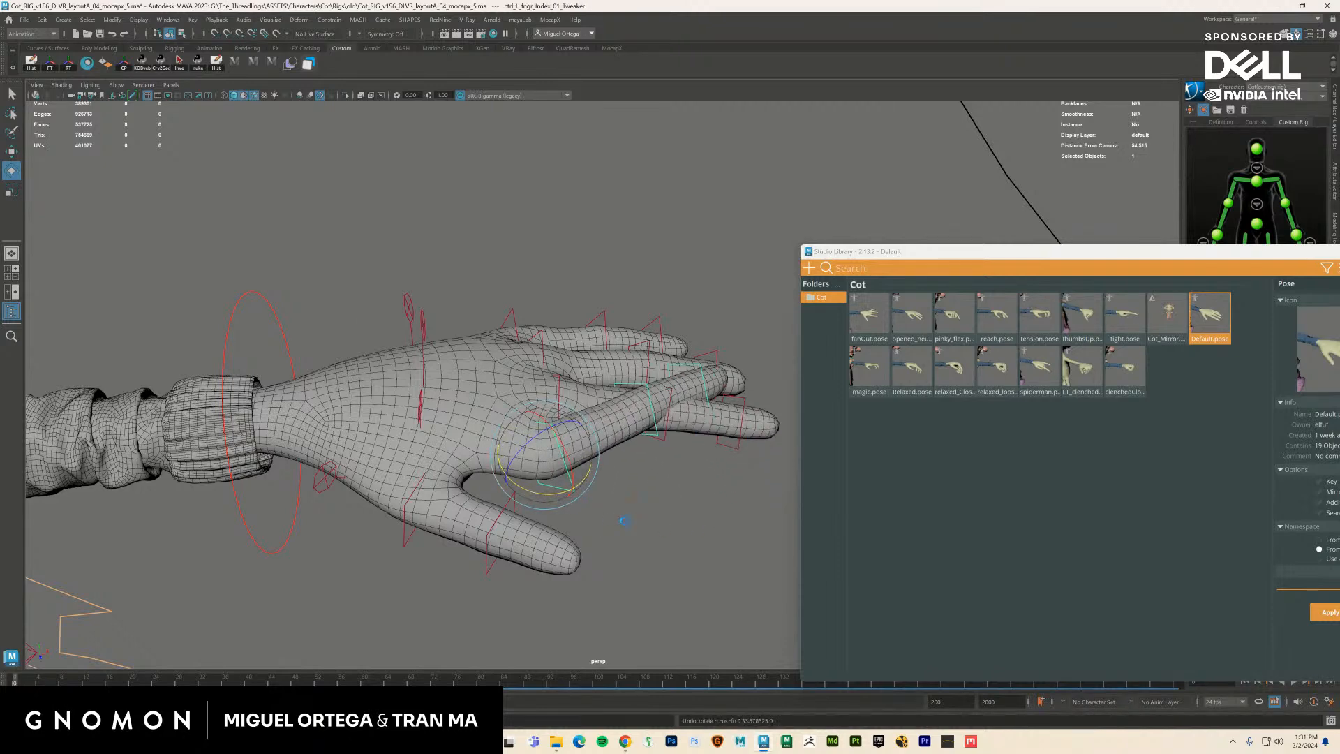
Clear the control selection and bring the whole Studio Library window back on screen
{"action": "mouse_move", "coordinate": [662, 535]}
{"action": "left_mouse_down", "text": "alt"}
{"action": "mouse_move", "coordinate": [523, 464]}
{"action": "mouse_move", "coordinate": [590, 425]}
{"action": "mouse_move", "coordinate": [636, 530]}
{"action": "left_mouse_up", "text": "alt"}
{"action": "scroll", "coordinate": [605, 428], "scroll_direction": "up", "scroll_amount": 3}
{"action": "left_click", "coordinate": [636, 529]}
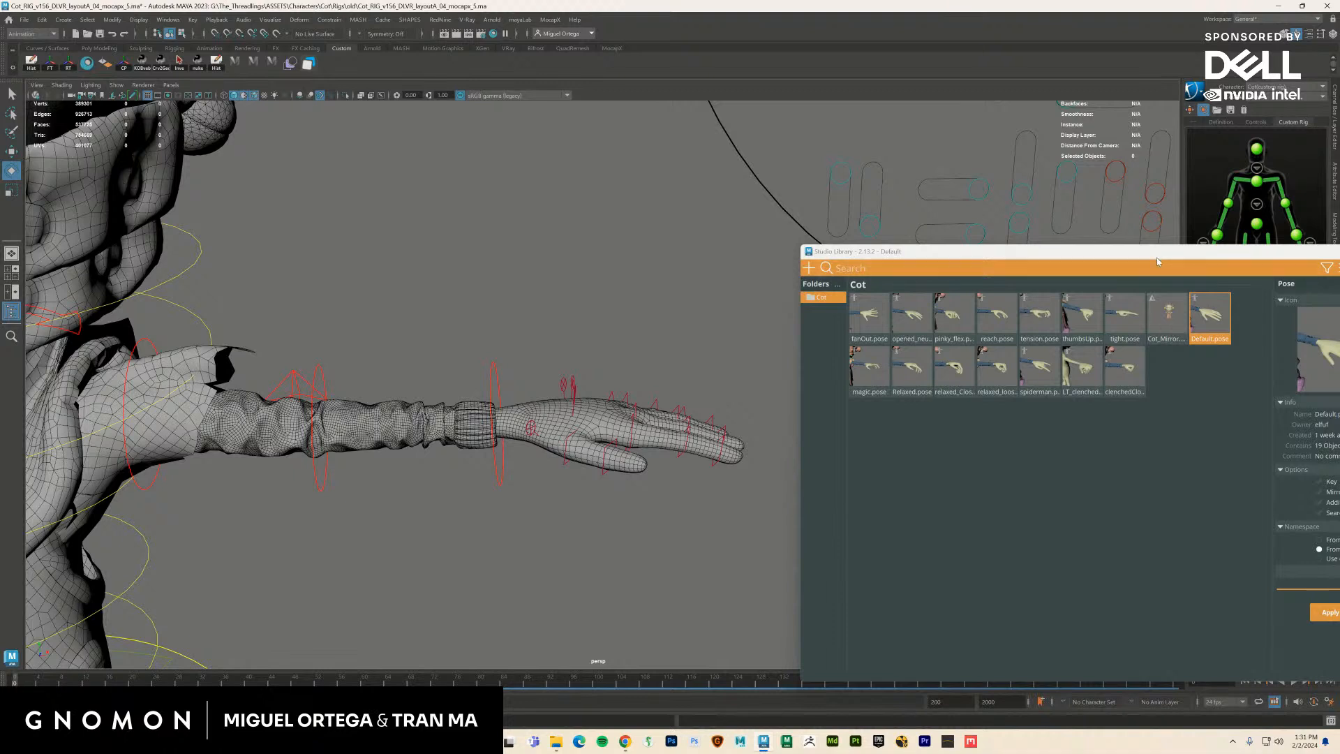
{"action": "left_click_drag", "start_coordinate": [1152, 256], "coordinate": [1012, 235]}
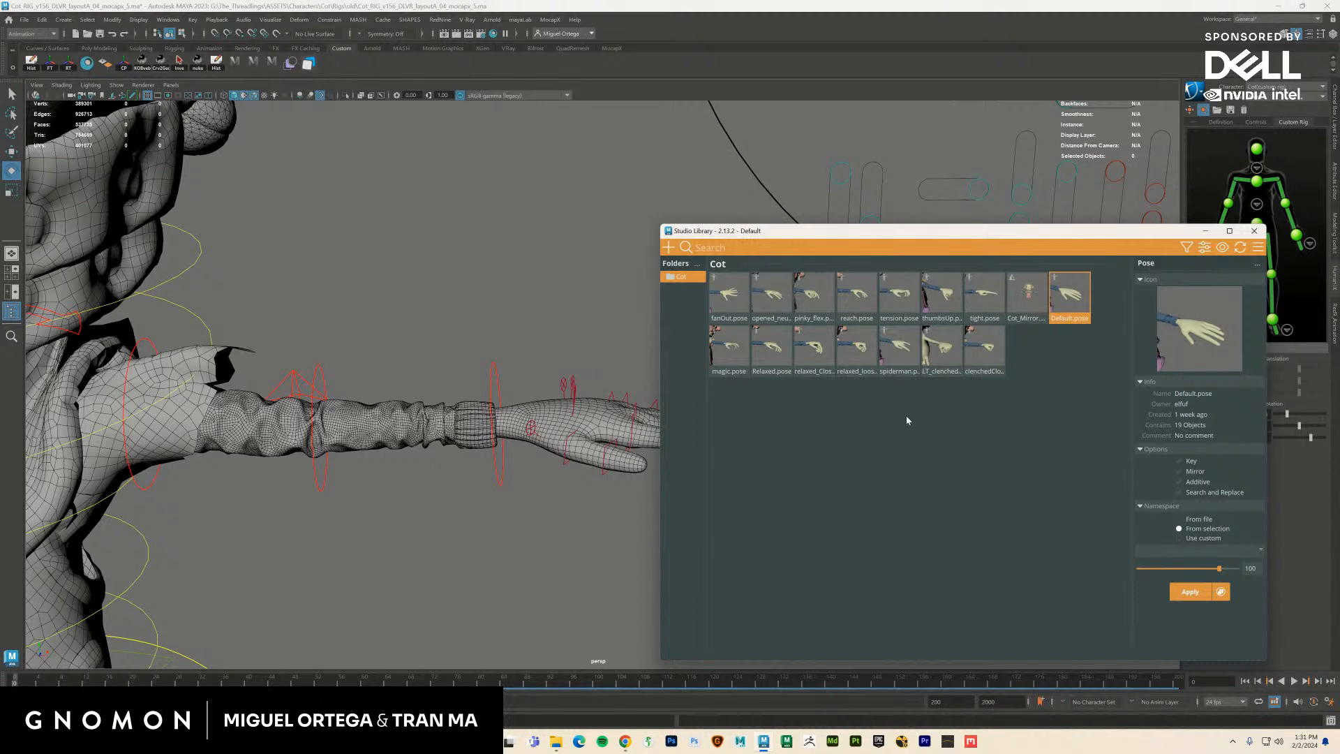
Set Studio Library's accent color to teal and its background to neutral dark grey, and save the settings
{"action": "right_click", "coordinate": [981, 445]}
{"action": "mouse_move", "coordinate": [1018, 490]}
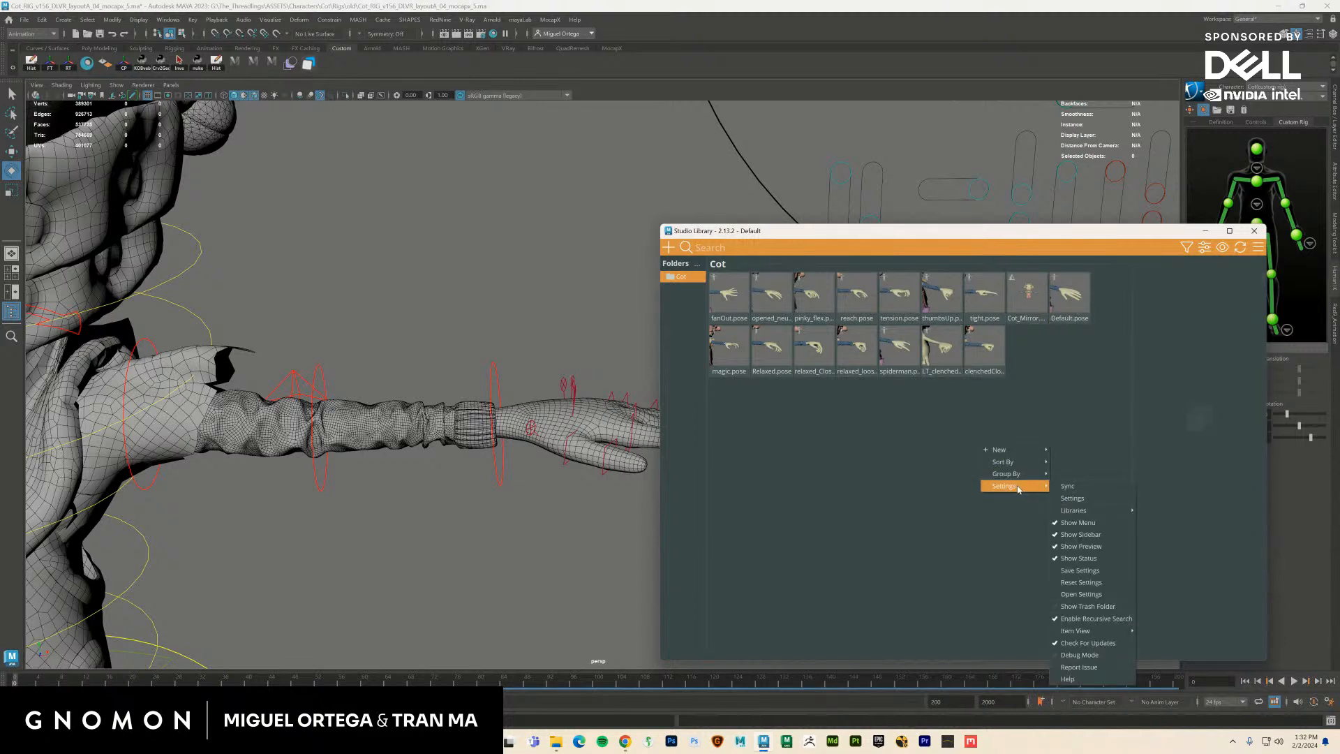
{"action": "left_click", "coordinate": [1074, 499]}
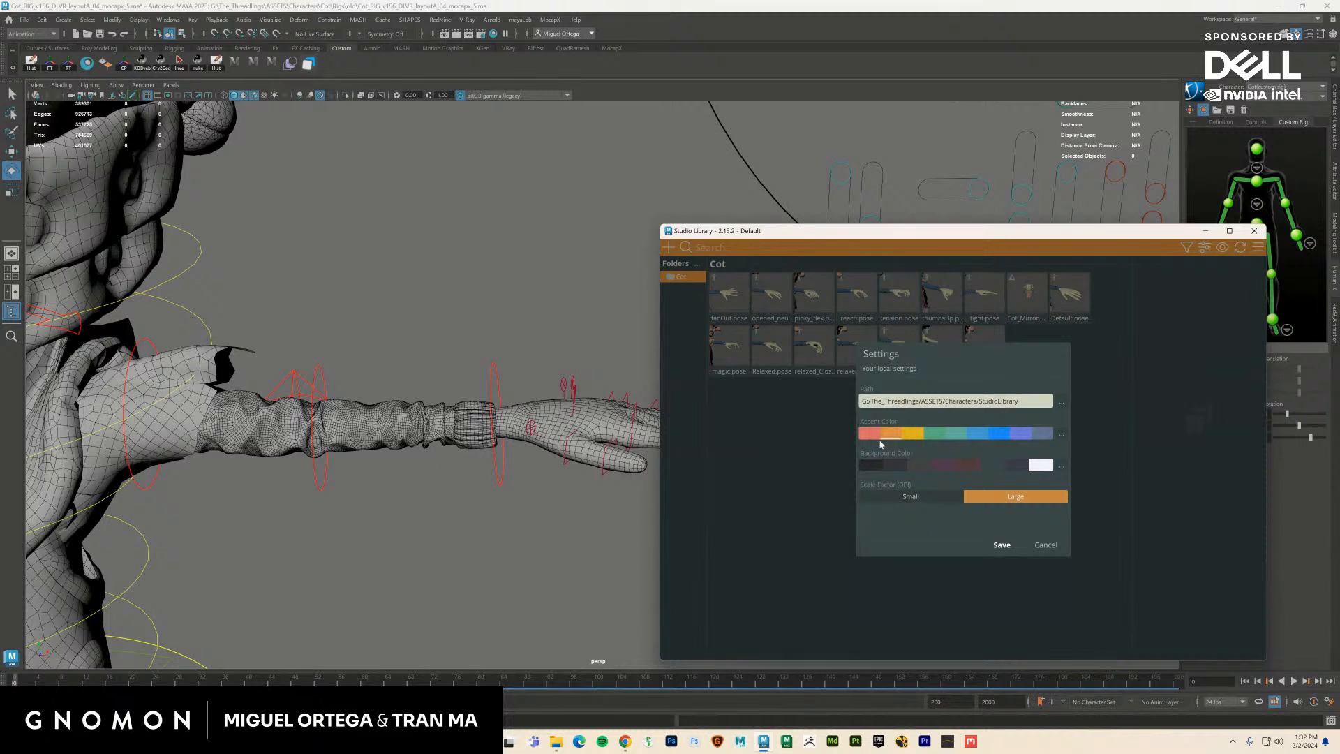
{"action": "left_click", "coordinate": [870, 434]}
{"action": "left_click", "coordinate": [952, 436]}
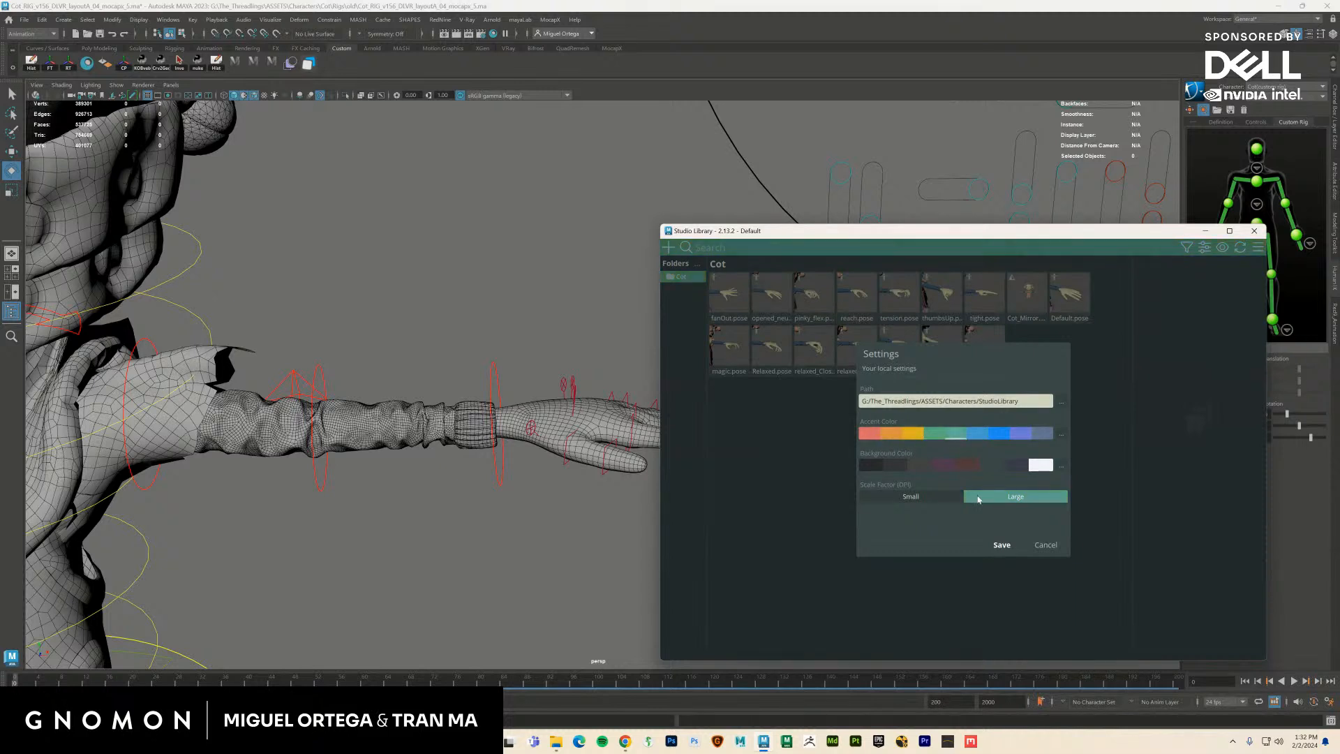
{"action": "left_click", "coordinate": [934, 465]}
{"action": "left_click", "coordinate": [1002, 544]}
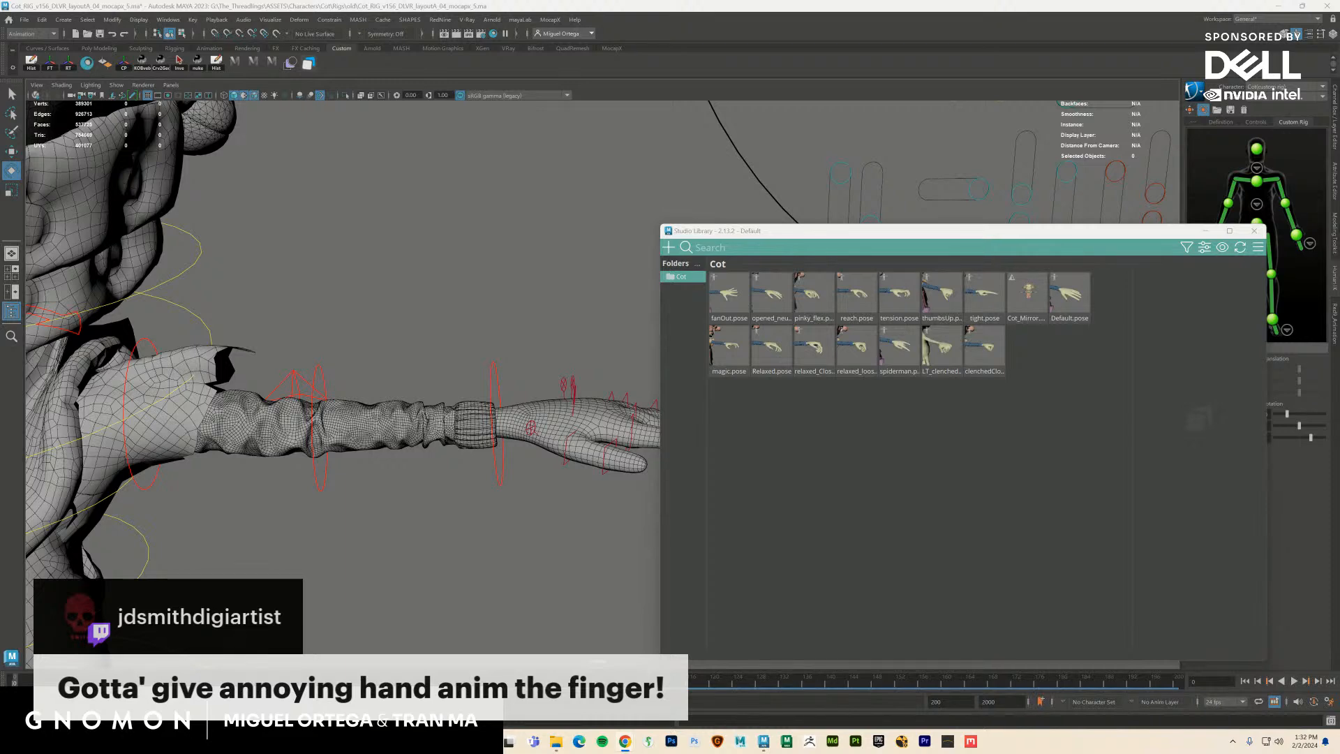
Minimize the Studio Library and select all the finger controls of the left hand together, clearing that selection
{"action": "left_click", "coordinate": [1210, 231]}
{"action": "left_click_drag", "start_coordinate": [681, 449], "coordinate": [790, 451], "text": "alt"}
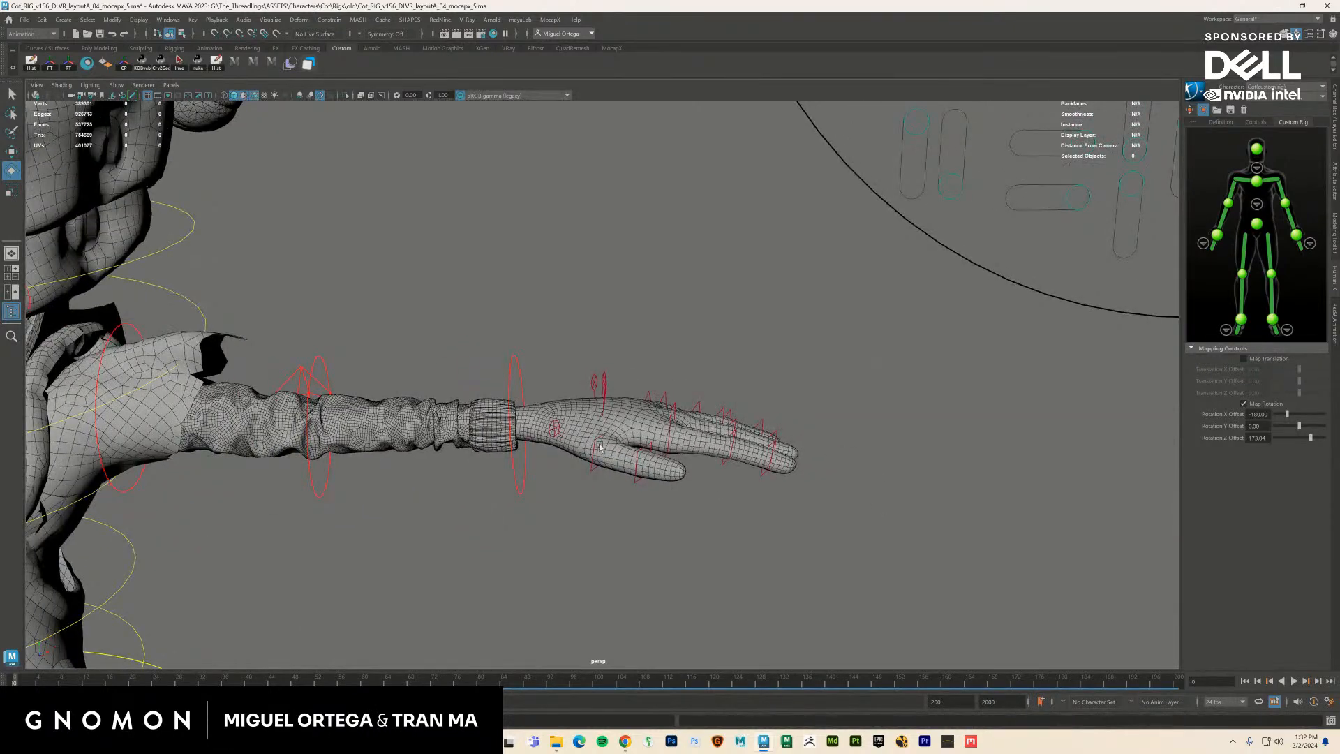
{"action": "left_click_drag", "start_coordinate": [844, 337], "coordinate": [673, 554]}
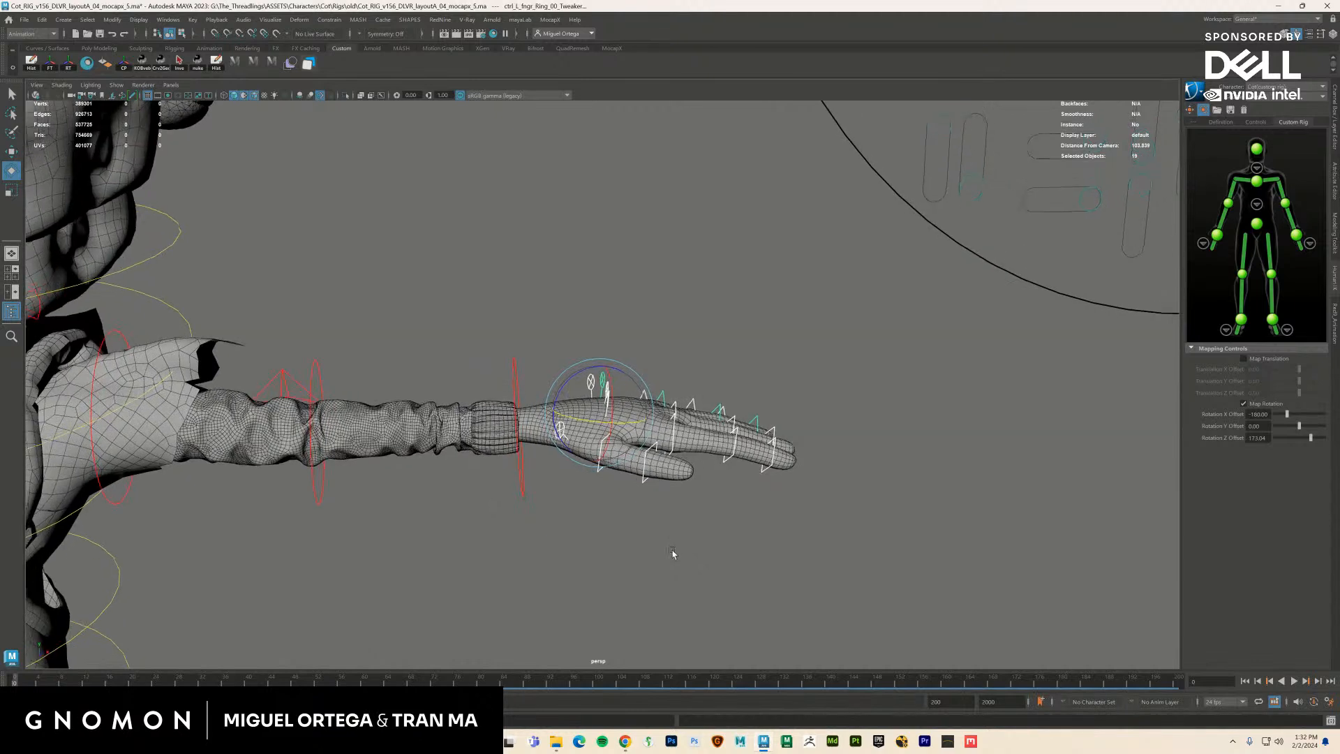
{"action": "left_click", "coordinate": [685, 502]}
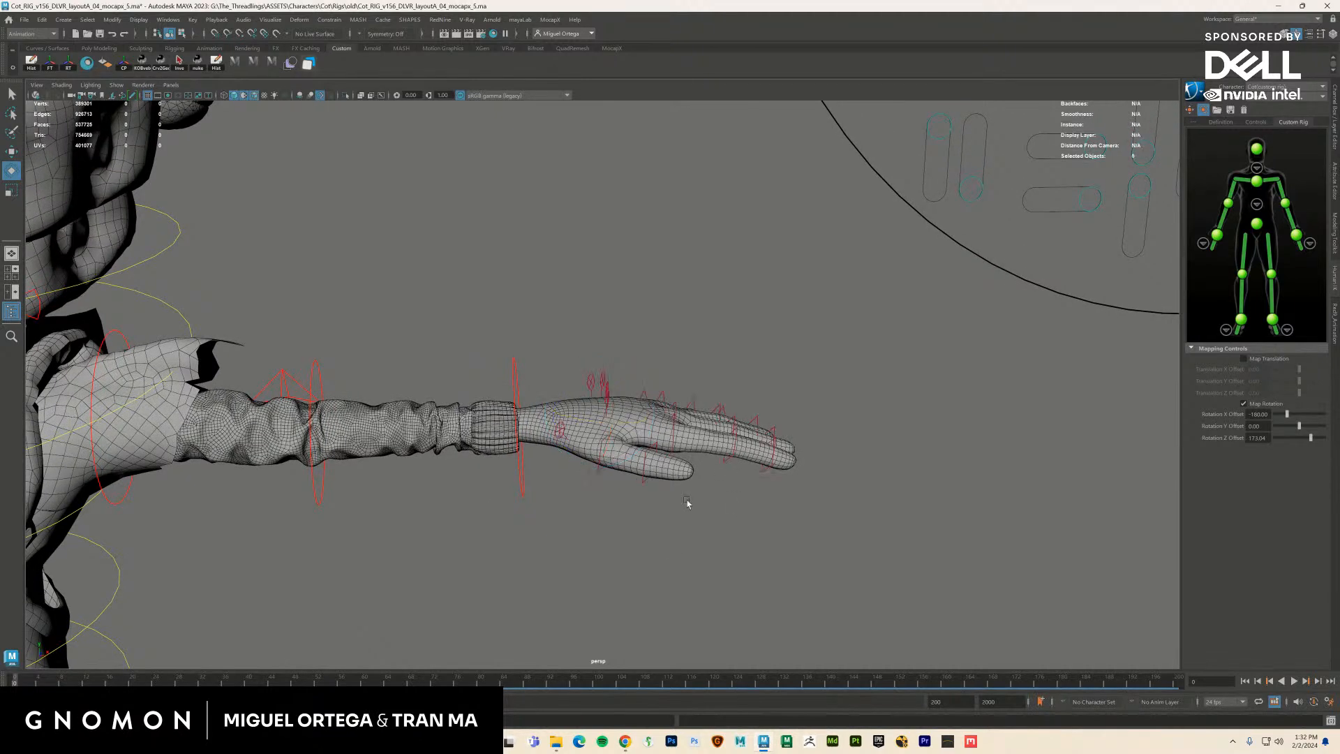
{"action": "left_click", "coordinate": [644, 483]}
Try moving the right cheek-squint control on the face board, undoing the move
{"action": "right_click_drag", "start_coordinate": [906, 522], "coordinate": [461, 398], "text": "alt"}
{"action": "middle_click_drag", "start_coordinate": [460, 398], "coordinate": [575, 489], "text": "alt"}
{"action": "left_click_drag", "start_coordinate": [1005, 419], "coordinate": [900, 392], "text": "alt"}
{"action": "left_click", "coordinate": [813, 348]}
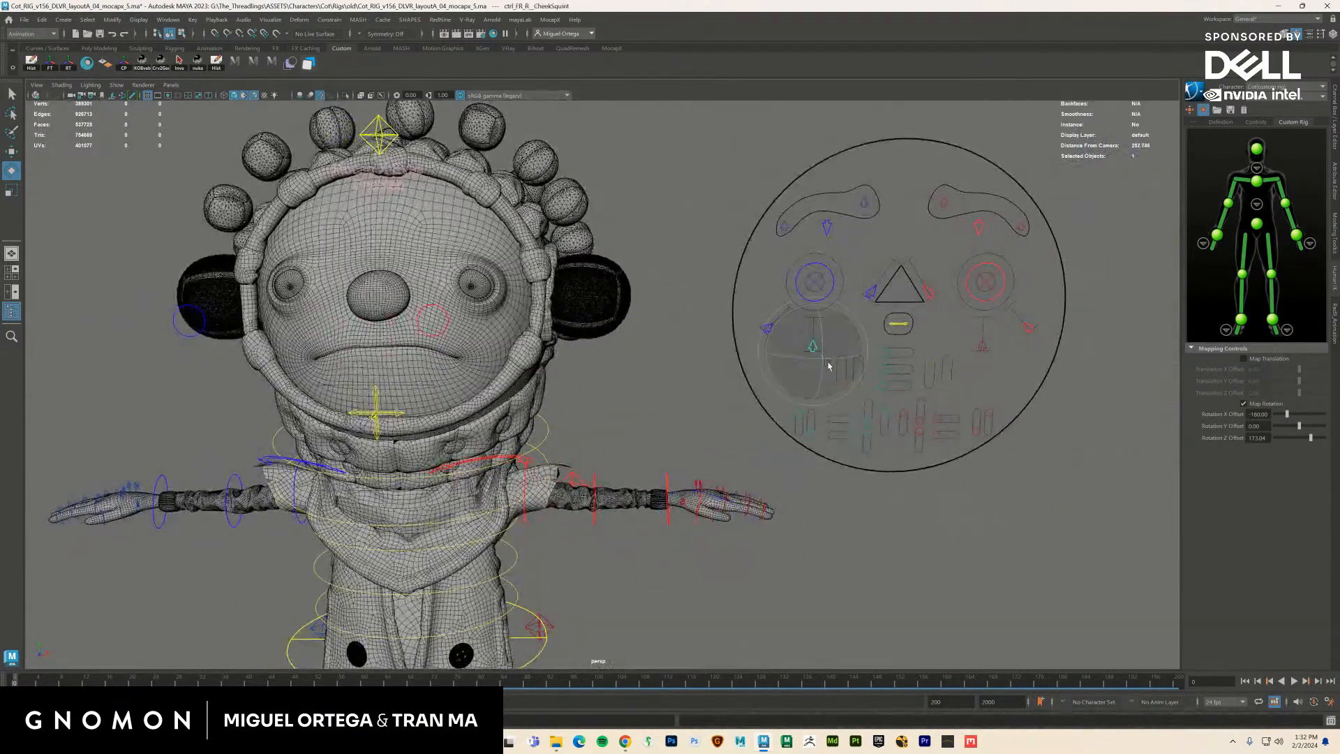
{"action": "key", "text": "w"}
{"action": "left_click_drag", "start_coordinate": [812, 347], "coordinate": [789, 398]}
{"action": "key", "text": "ctrl+z"}
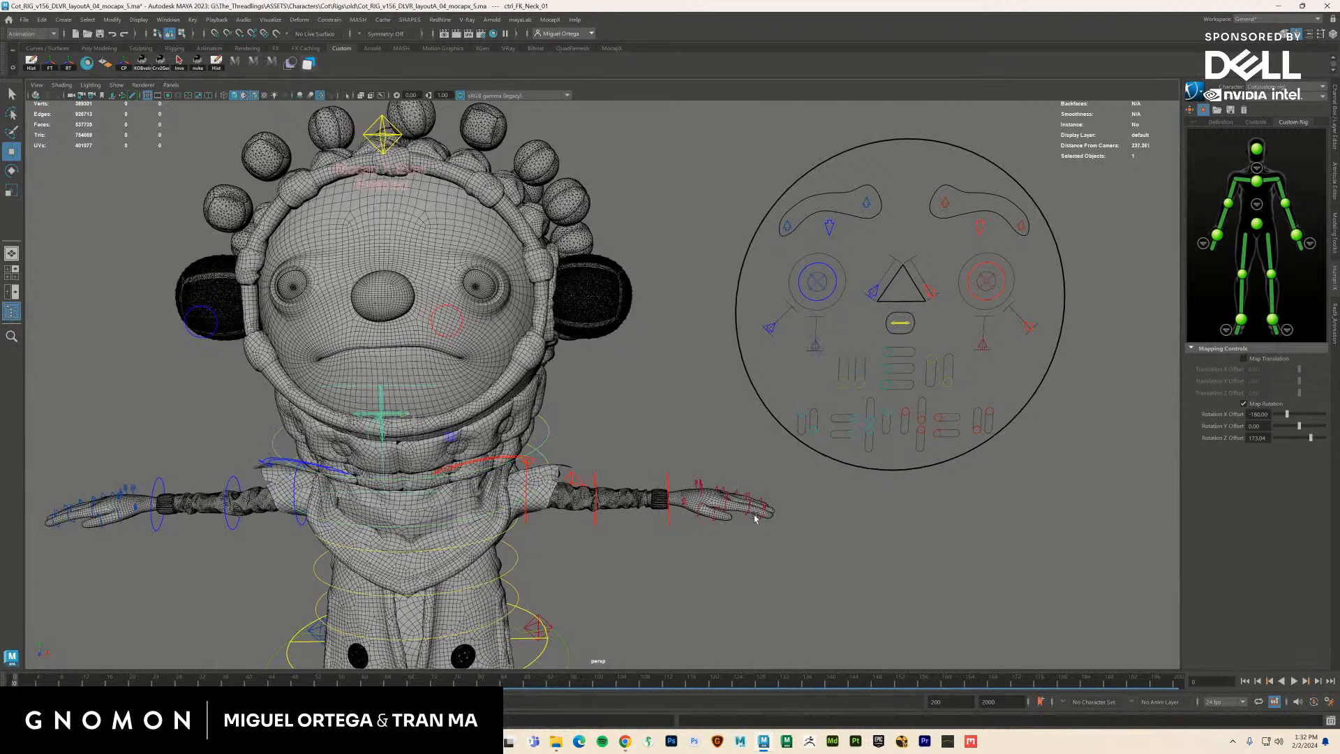
Bend the left arm by rotating the FK wrist and elbow controls so the hand hangs down
{"action": "left_click_drag", "start_coordinate": [755, 519], "coordinate": [656, 489], "text": "alt"}
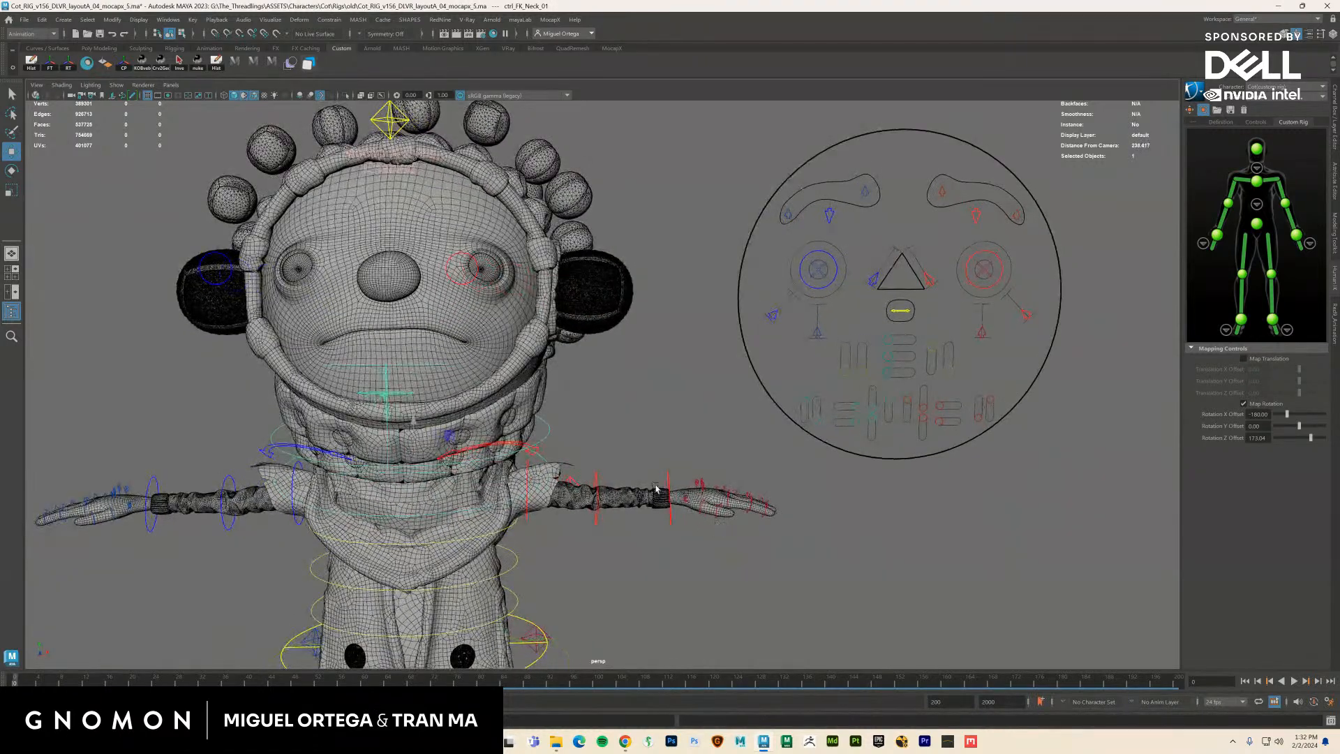
{"action": "left_click", "coordinate": [670, 483]}
{"action": "left_click", "coordinate": [669, 483]}
{"action": "key", "text": "e"}
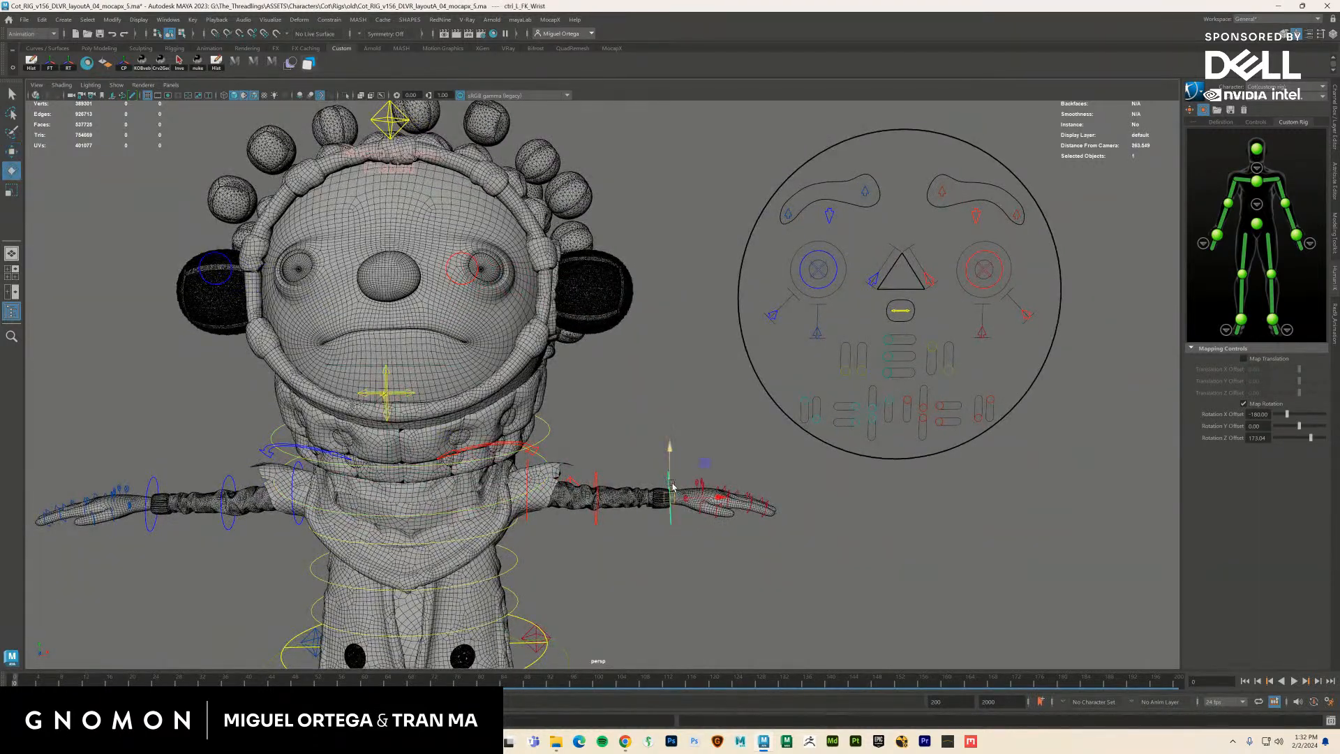
{"action": "left_click_drag", "start_coordinate": [693, 463], "coordinate": [714, 497]}
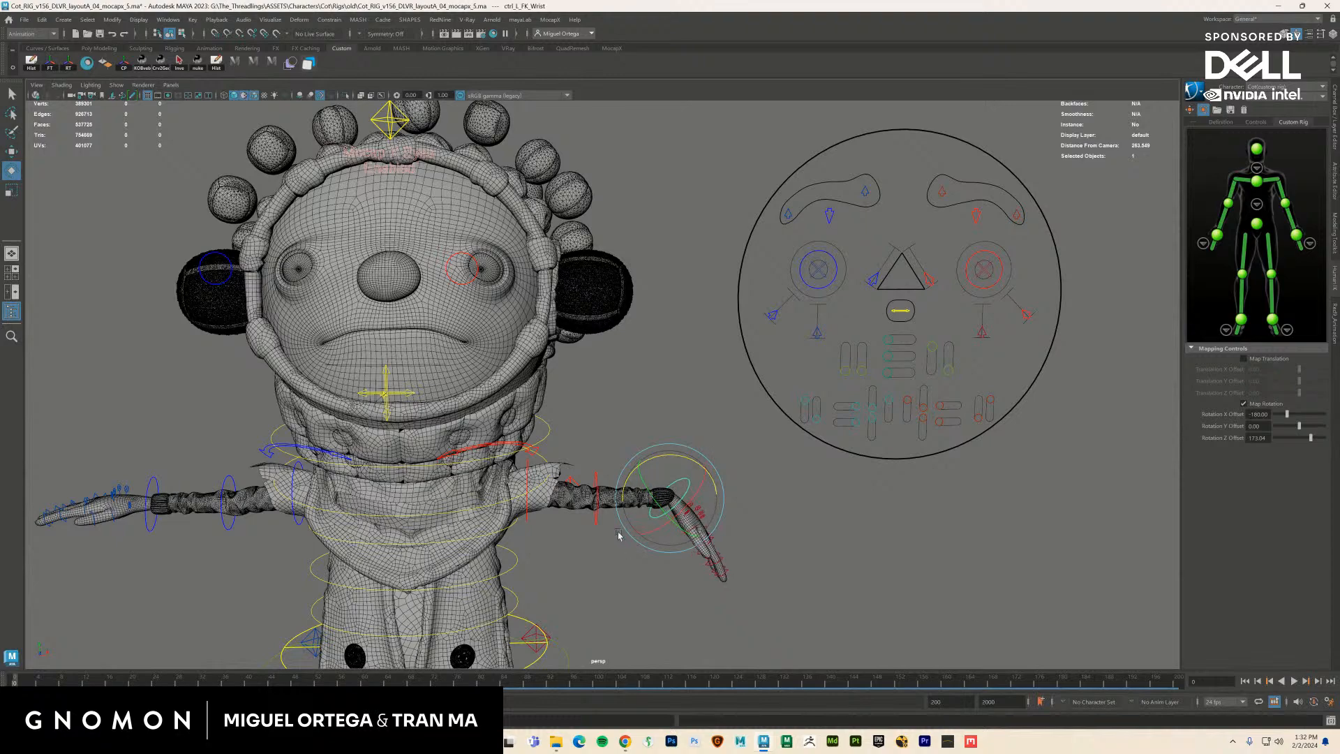
{"action": "left_click", "coordinate": [595, 515]}
{"action": "left_click_drag", "start_coordinate": [610, 513], "coordinate": [542, 517]}
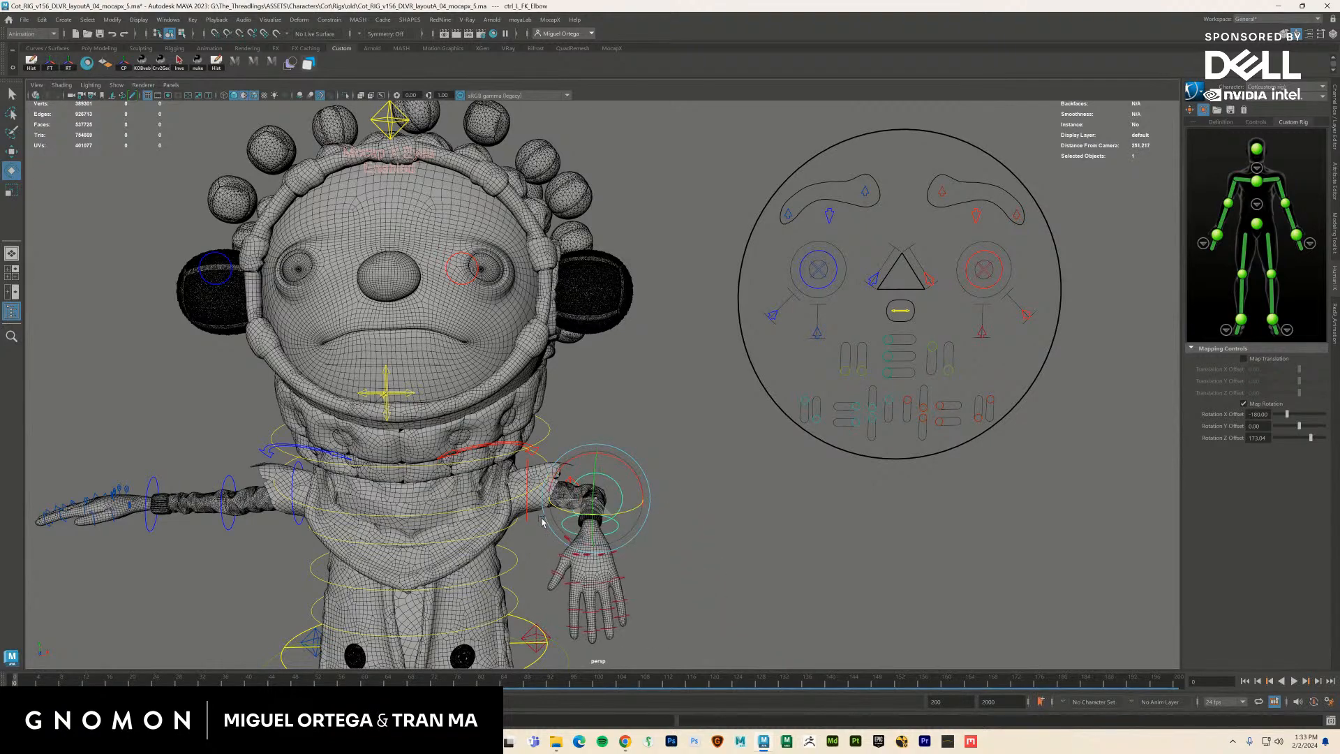
Save the left wrist and elbow controls as a new library pose named DELETE, with a captured thumbnail
{"action": "left_click_drag", "start_coordinate": [628, 479], "coordinate": [643, 517], "text": "alt"}
{"action": "left_click", "coordinate": [684, 542]}
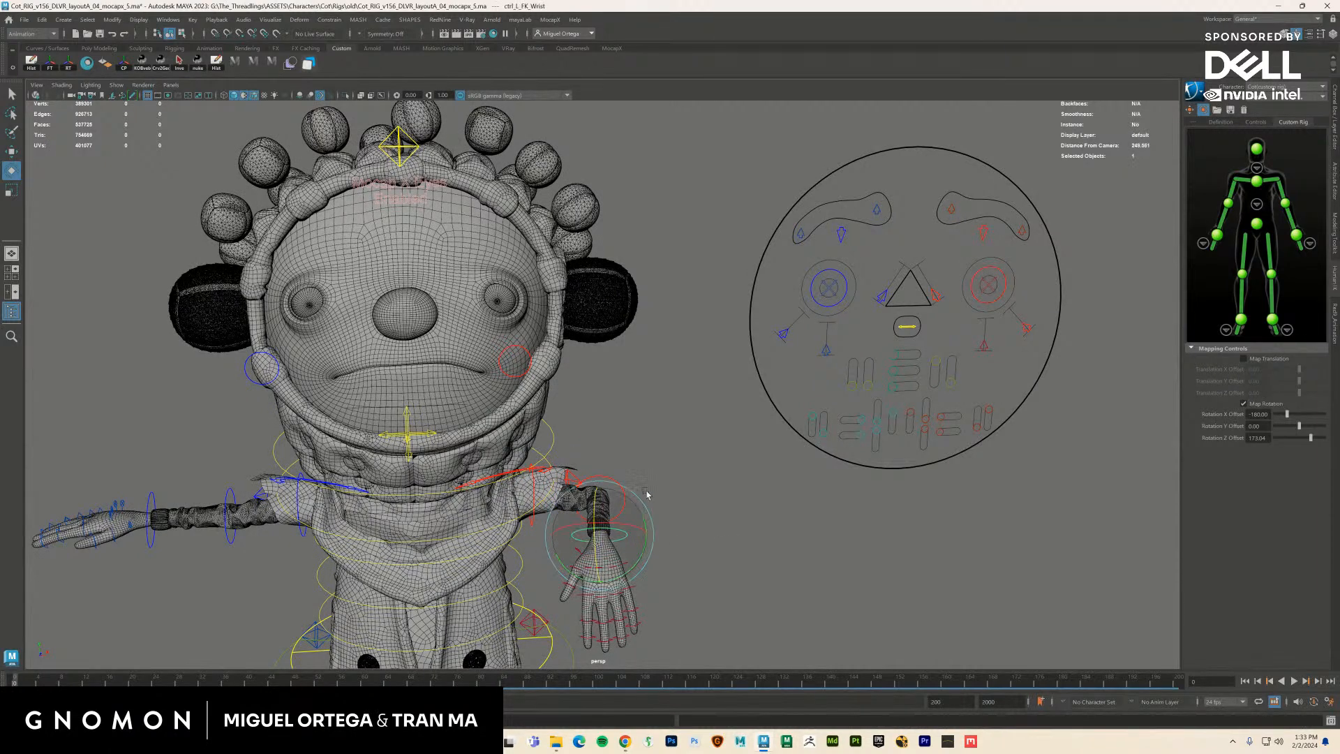
{"action": "left_click", "coordinate": [621, 536]}
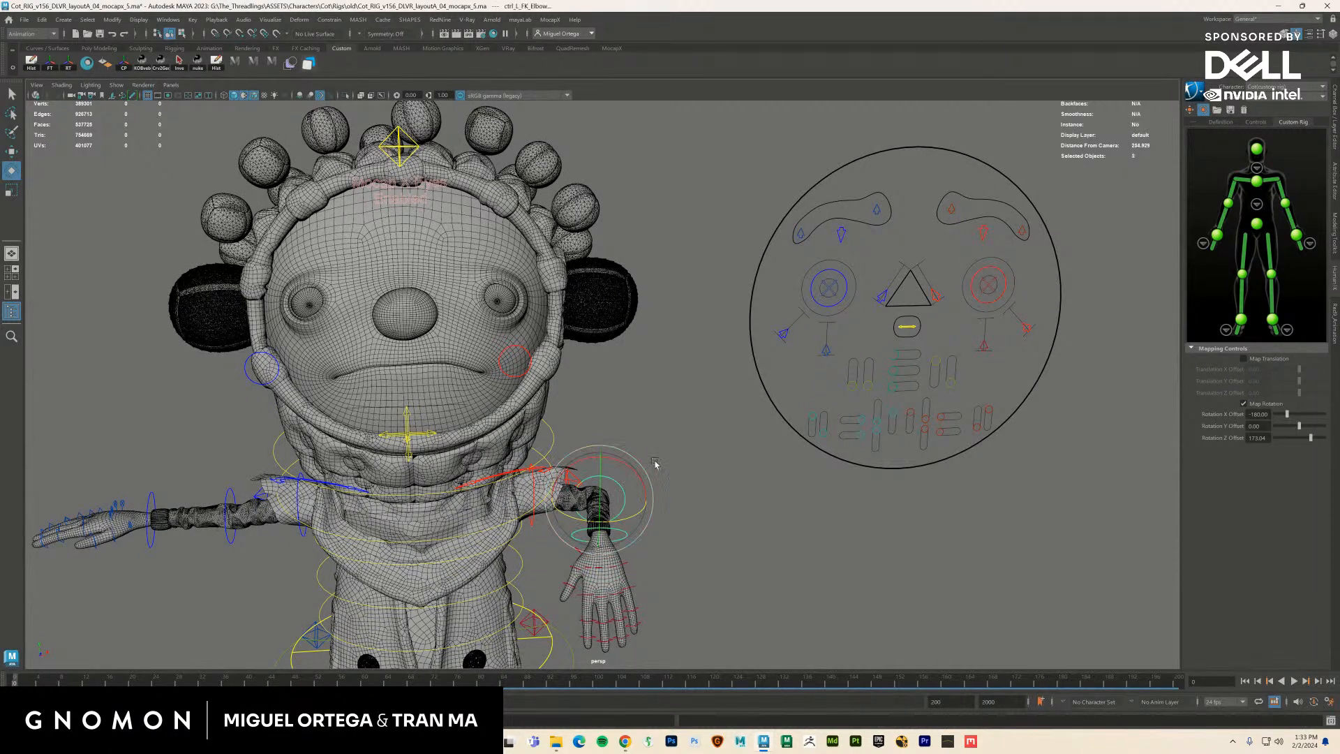
{"action": "left_click", "coordinate": [292, 64]}
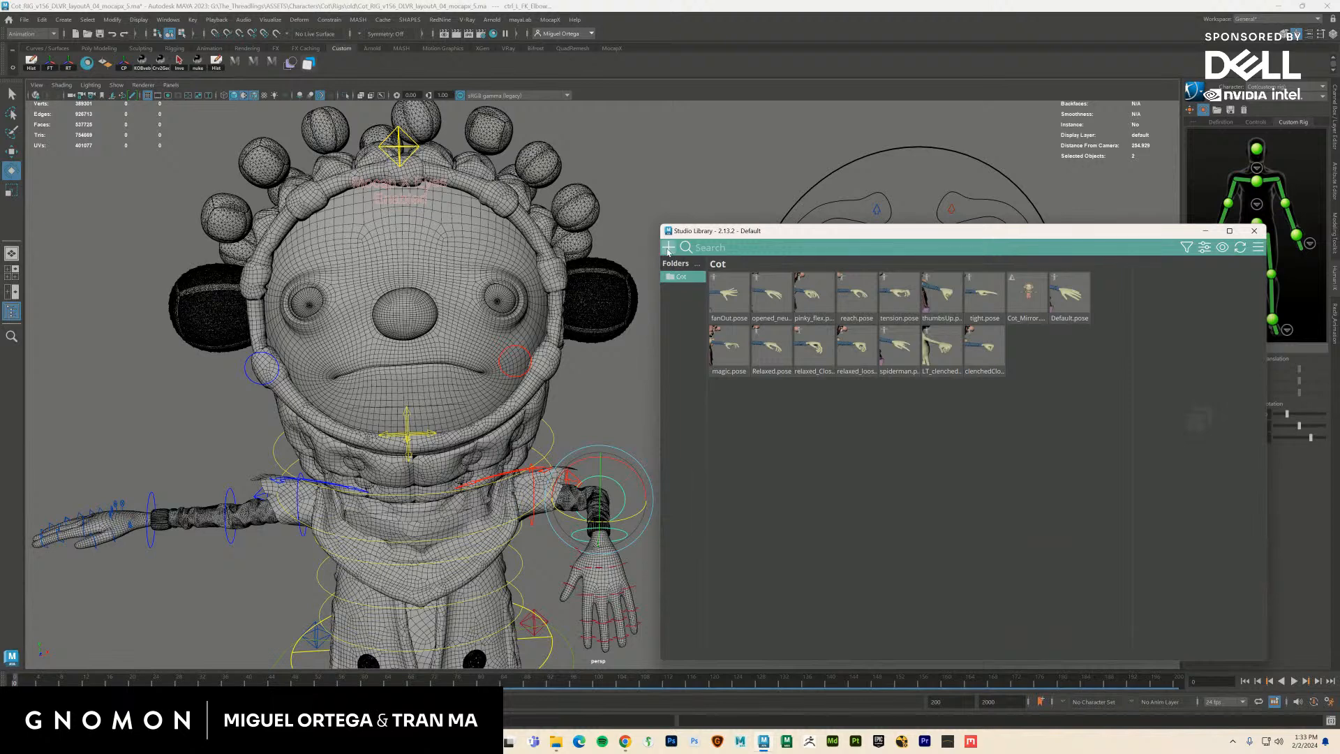
{"action": "left_click", "coordinate": [668, 247]}
{"action": "left_click", "coordinate": [688, 272]}
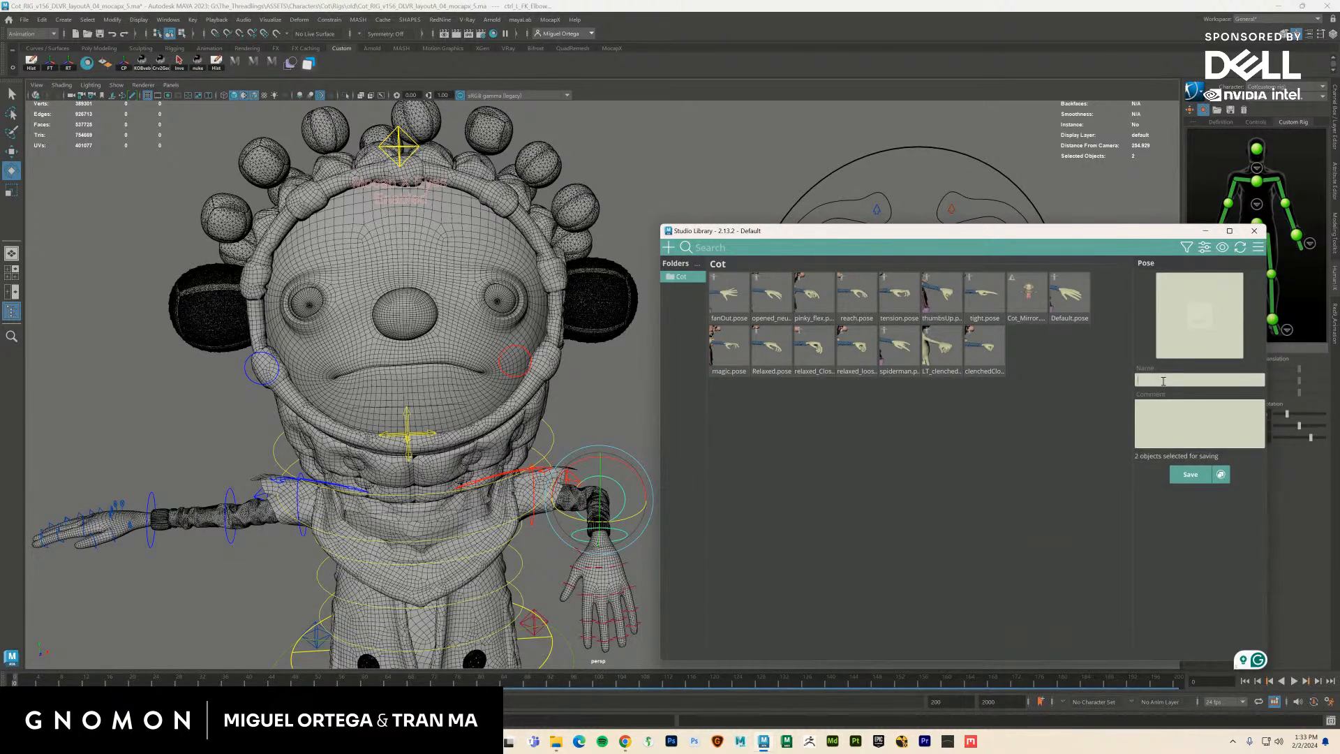
{"action": "type", "text": "DELETE"}
{"action": "left_click", "coordinate": [1208, 476]}
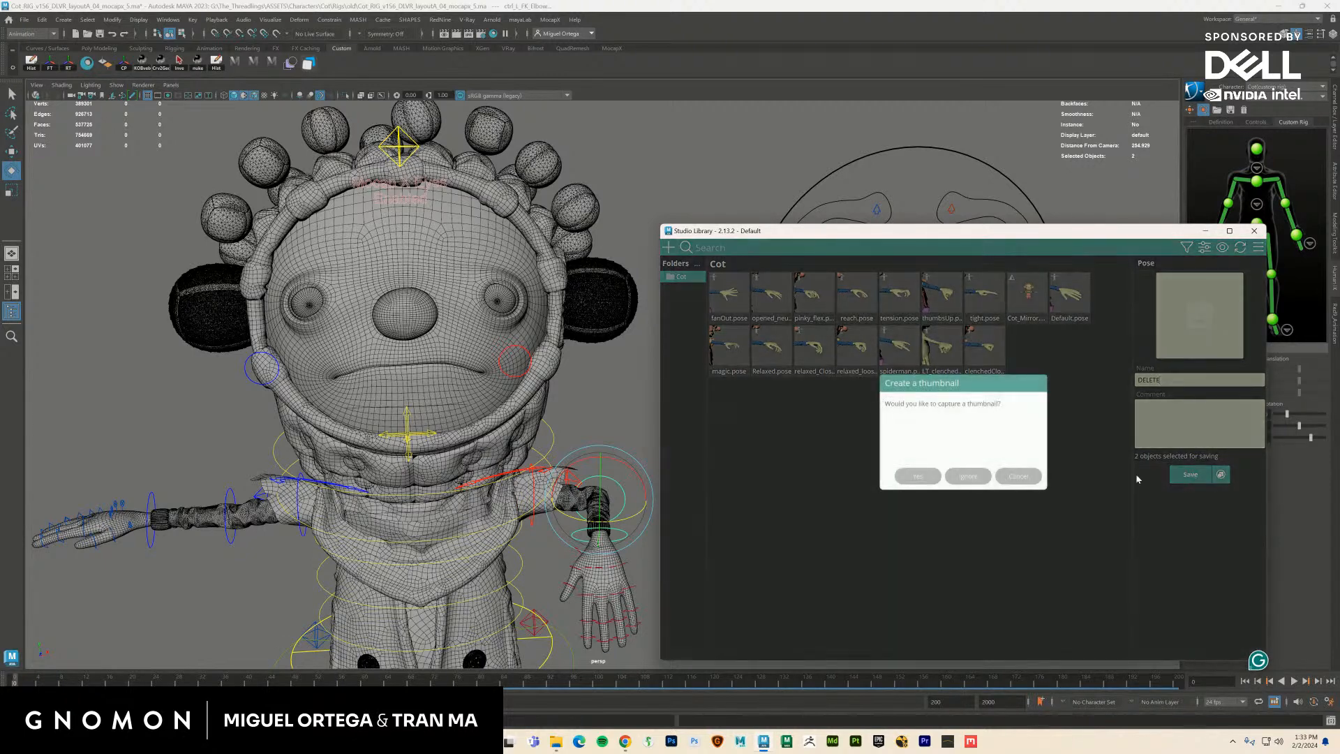
{"action": "left_click", "coordinate": [916, 477]}
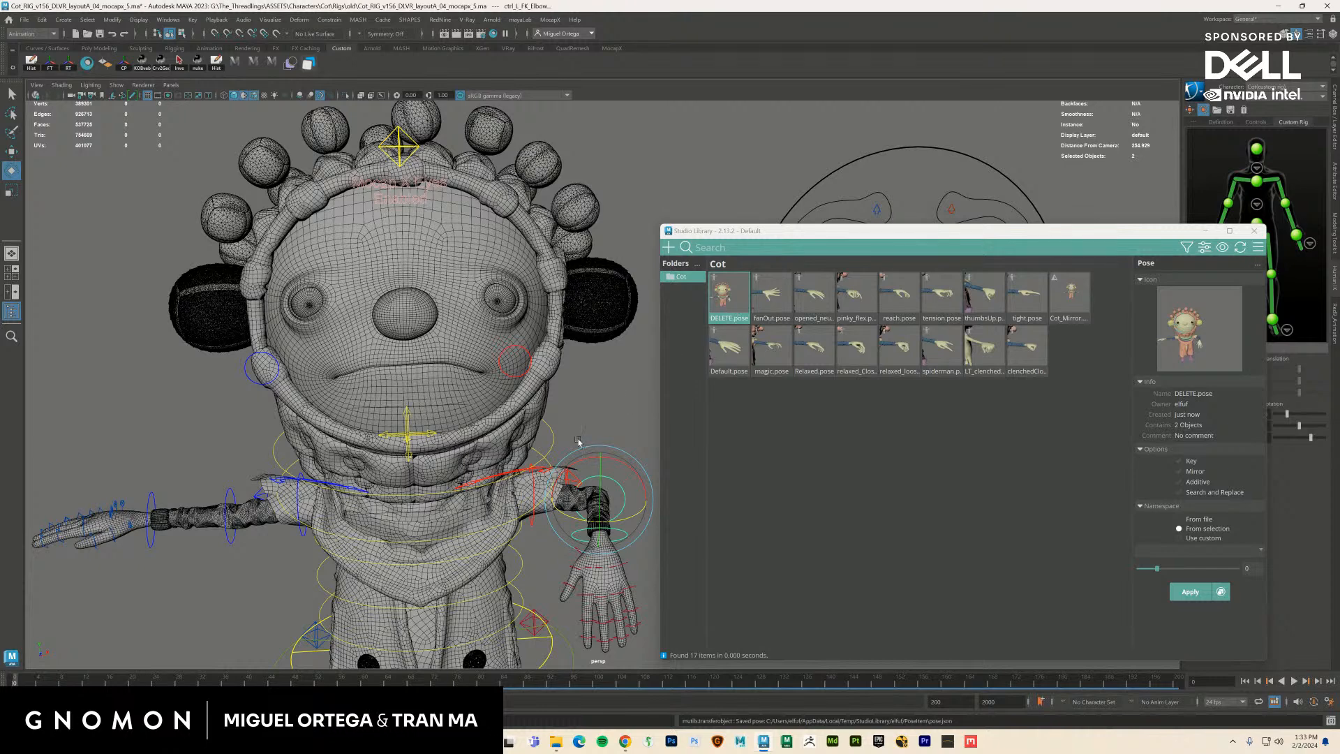
Show the control's channel attributes and undo the left wrist and elbow rotations to straighten the arm
{"action": "middle_click_drag", "start_coordinate": [576, 444], "coordinate": [513, 427], "text": "alt"}
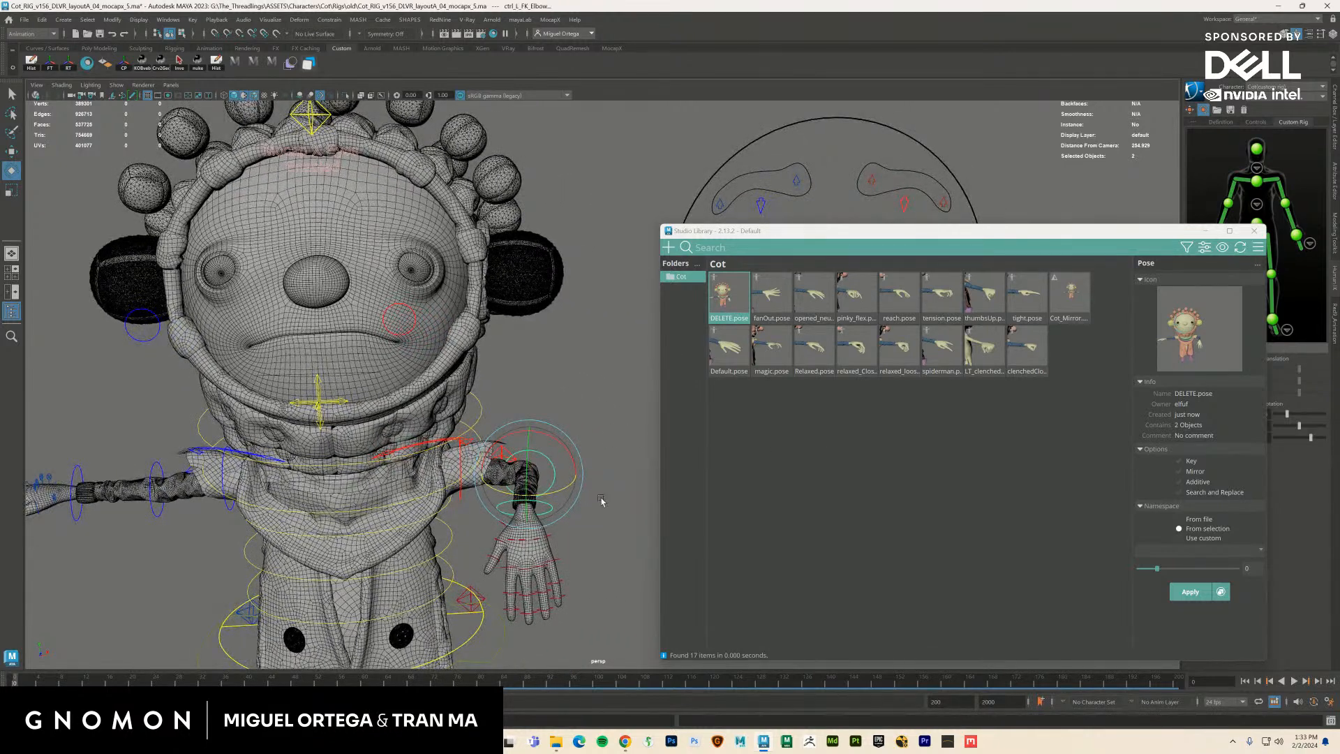
{"action": "left_click", "coordinate": [1329, 36]}
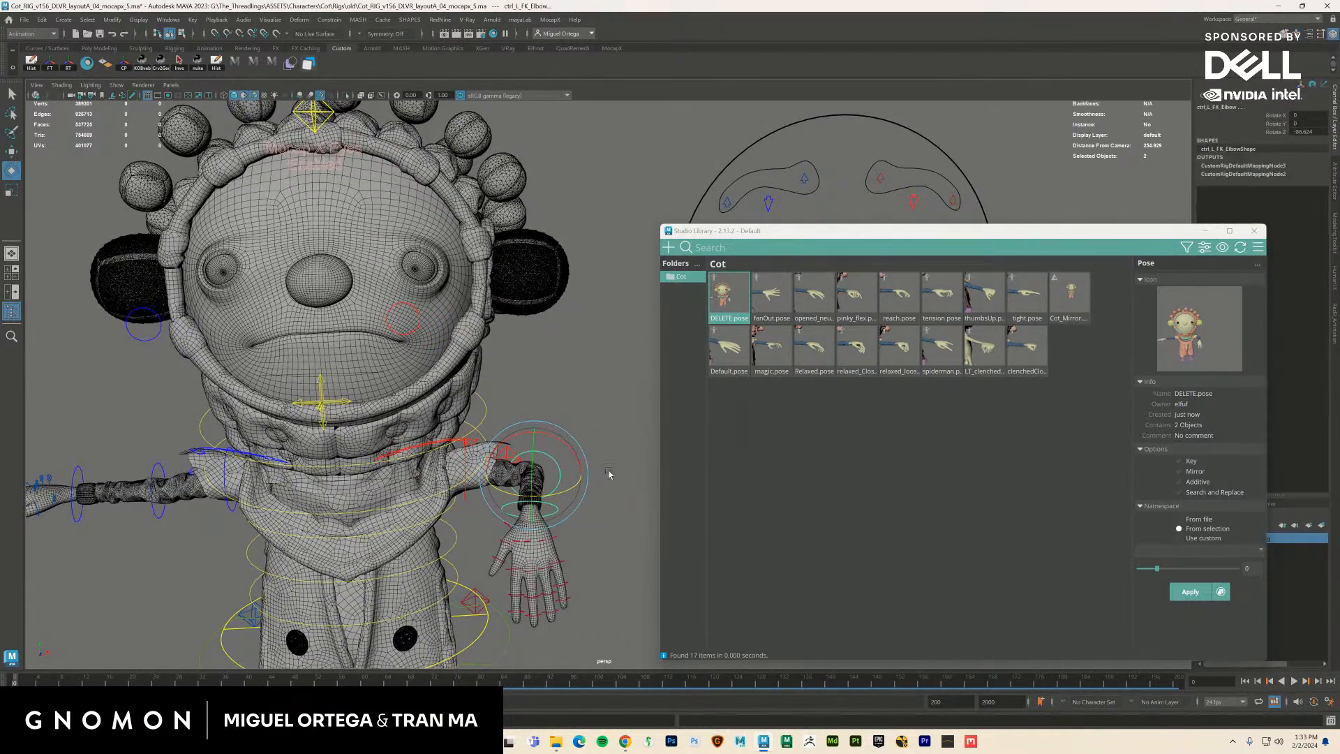
{"action": "key", "text": "ctrl+z"}
{"action": "key", "text": "ctrl+z"}
{"action": "key", "text": "ctrl+z"}
{"action": "key", "text": "ctrl+z"}
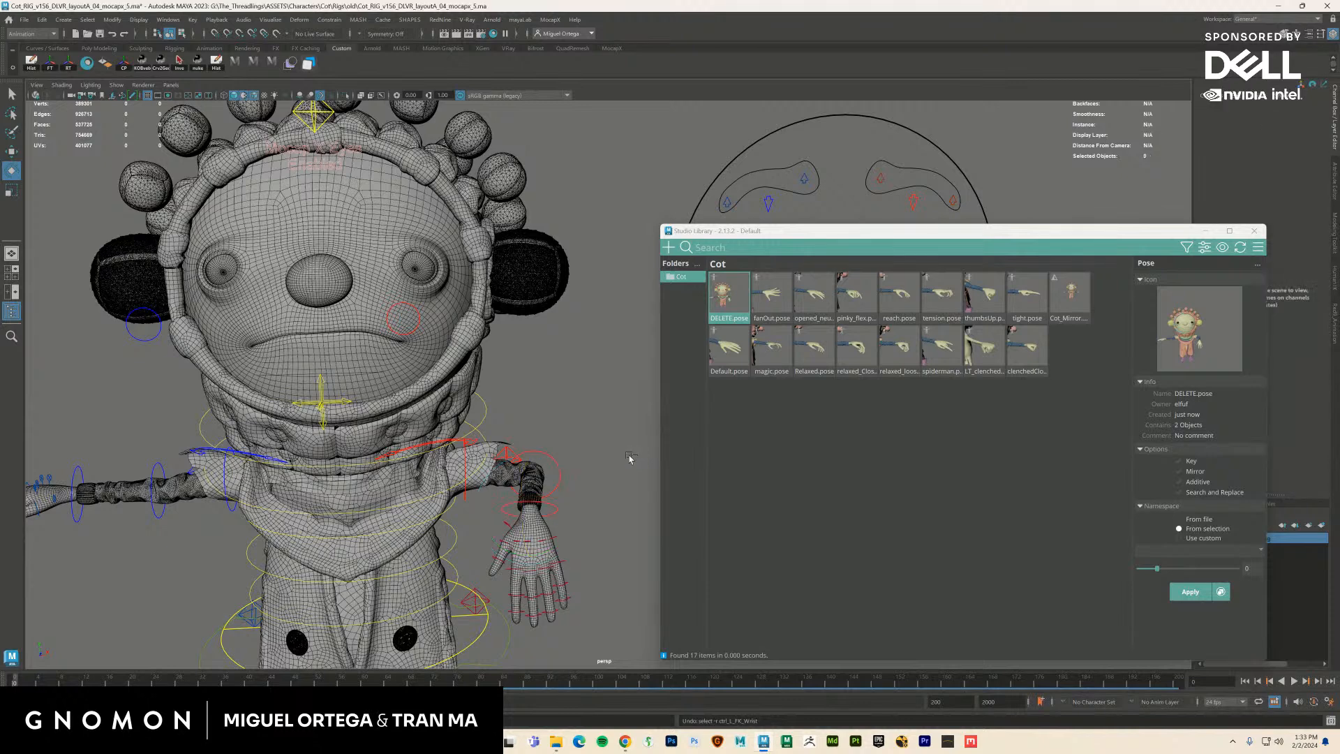
{"action": "key", "text": "ctrl+z"}
{"action": "key", "text": "ctrl+z"}
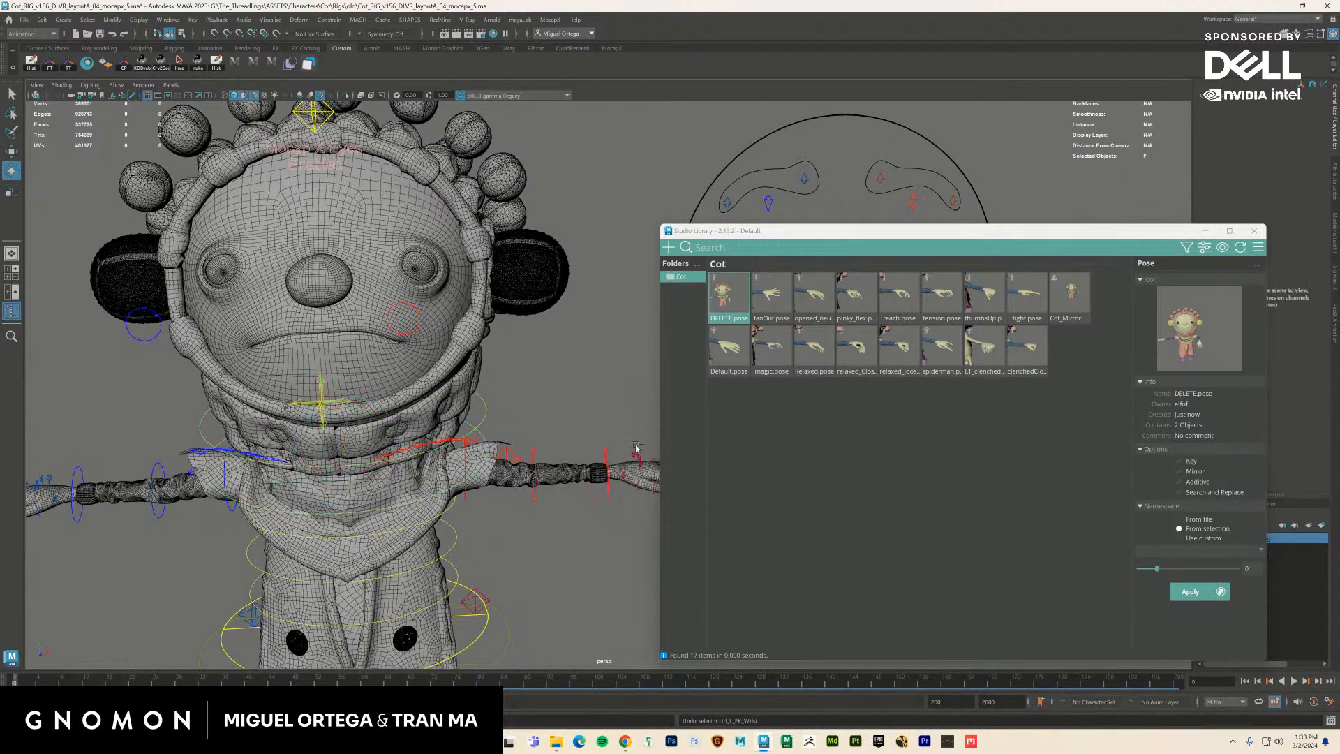
Apply DELETE.pose to recall the bent left arm, undoing it to restore the straight arm
{"action": "double_click", "coordinate": [731, 302]}
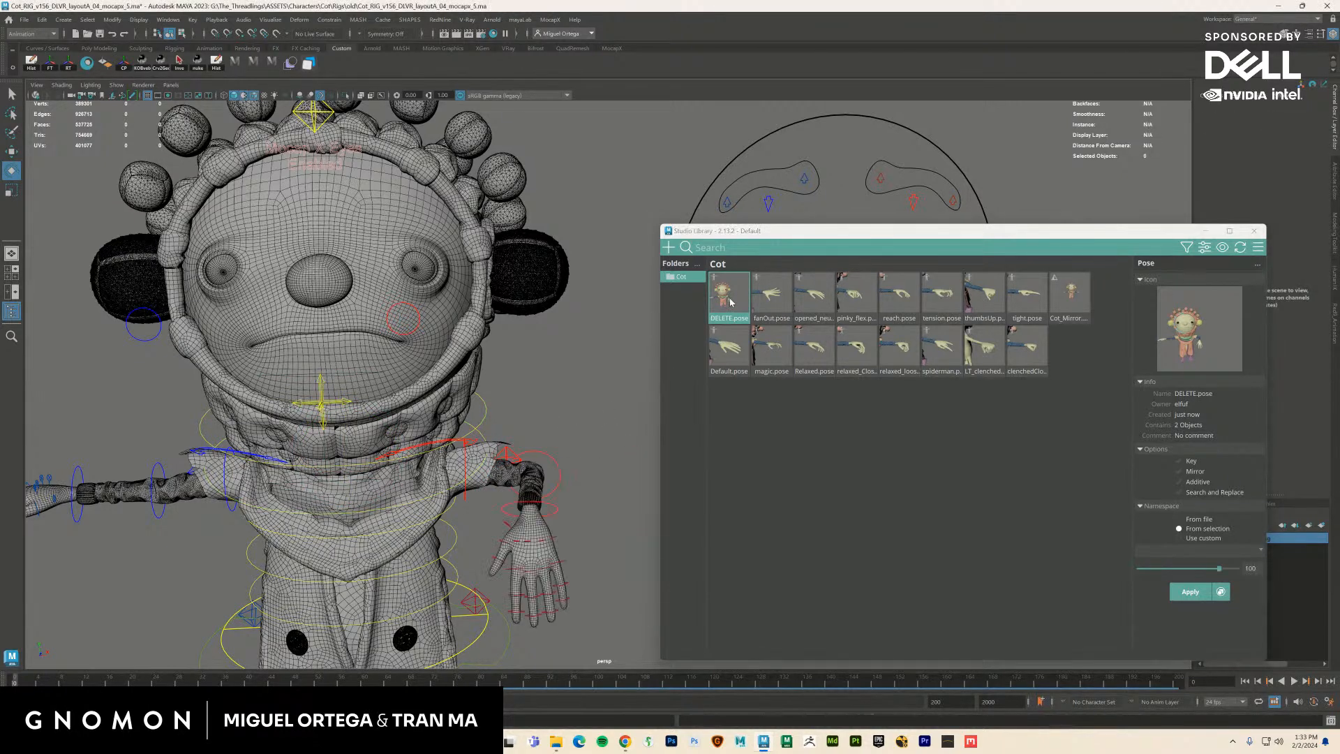
{"action": "key", "text": "ctrl+z"}
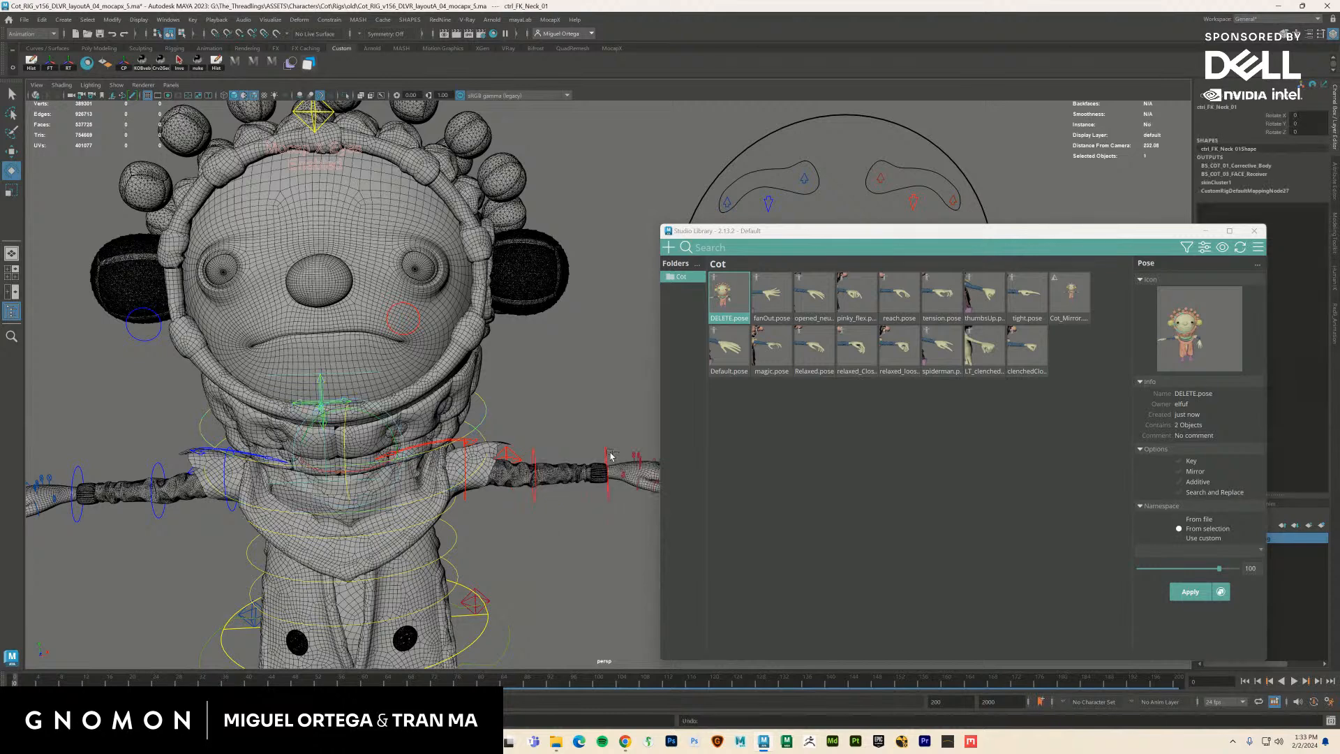
{"action": "key", "text": "ctrl+z"}
{"action": "key", "text": "ctrl+z"}
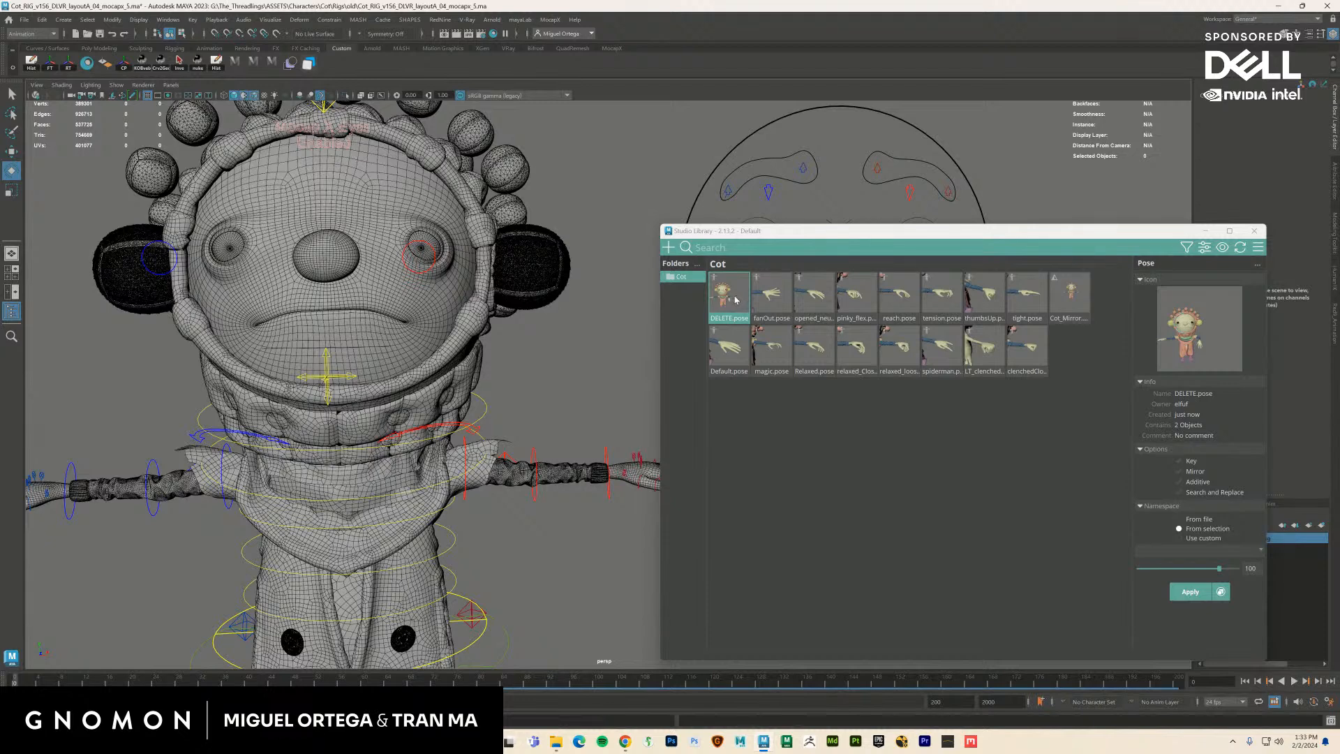
Move DELETE.pose to the library's trash and confirm the removal
{"action": "right_click", "coordinate": [735, 300]}
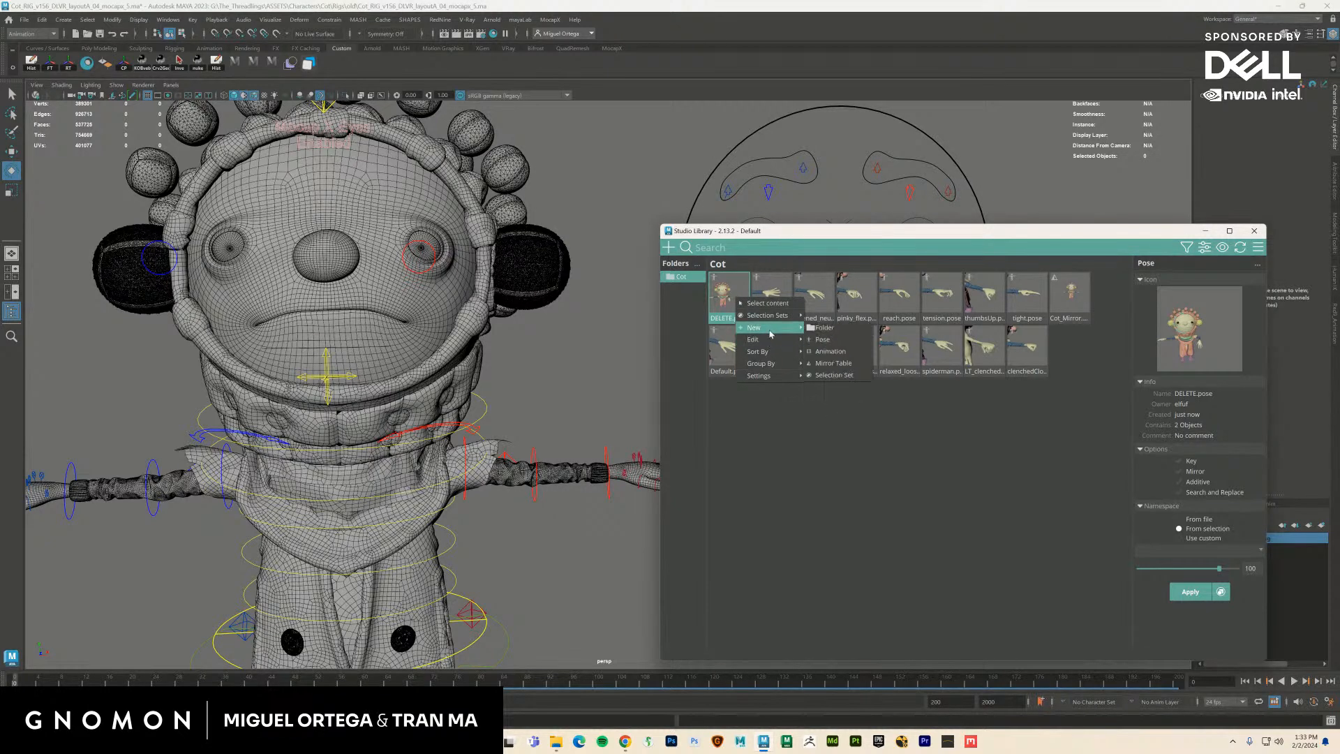
{"action": "mouse_move", "coordinate": [771, 342]}
{"action": "left_click", "coordinate": [836, 412]}
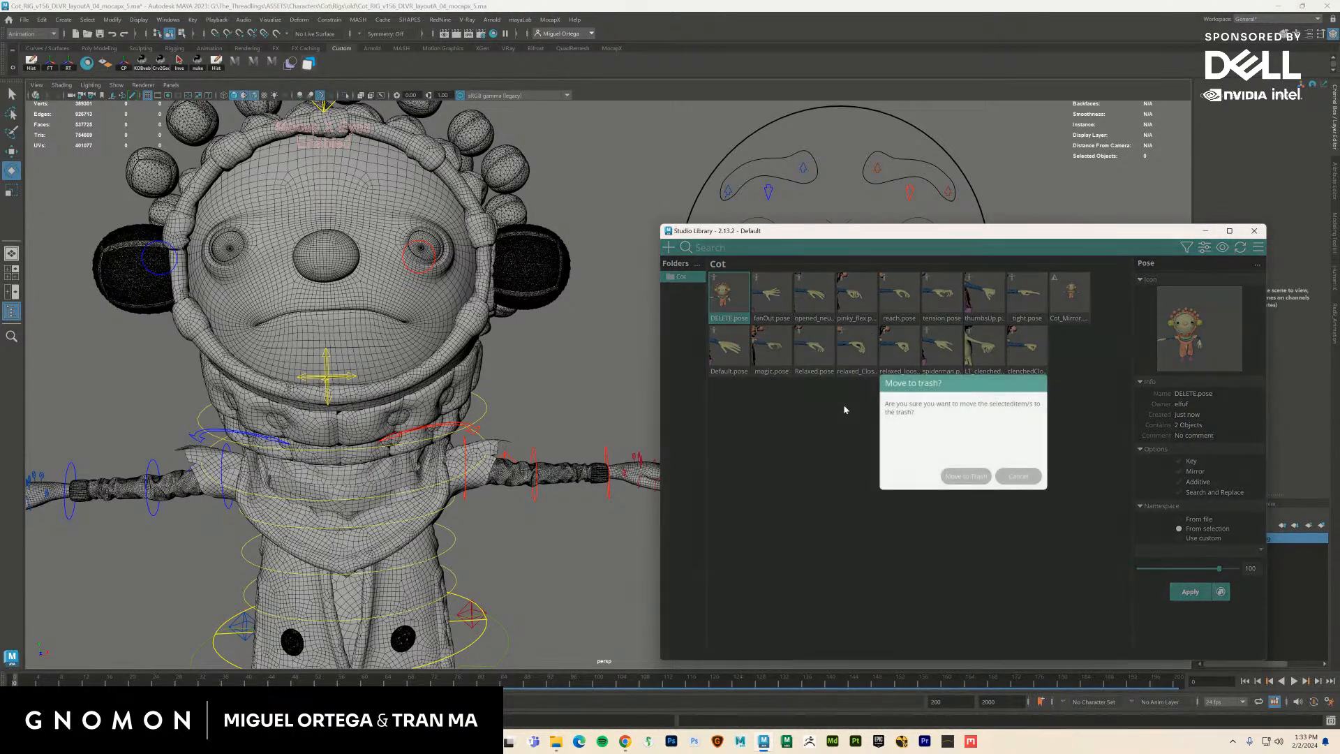
{"action": "left_click", "coordinate": [951, 481]}
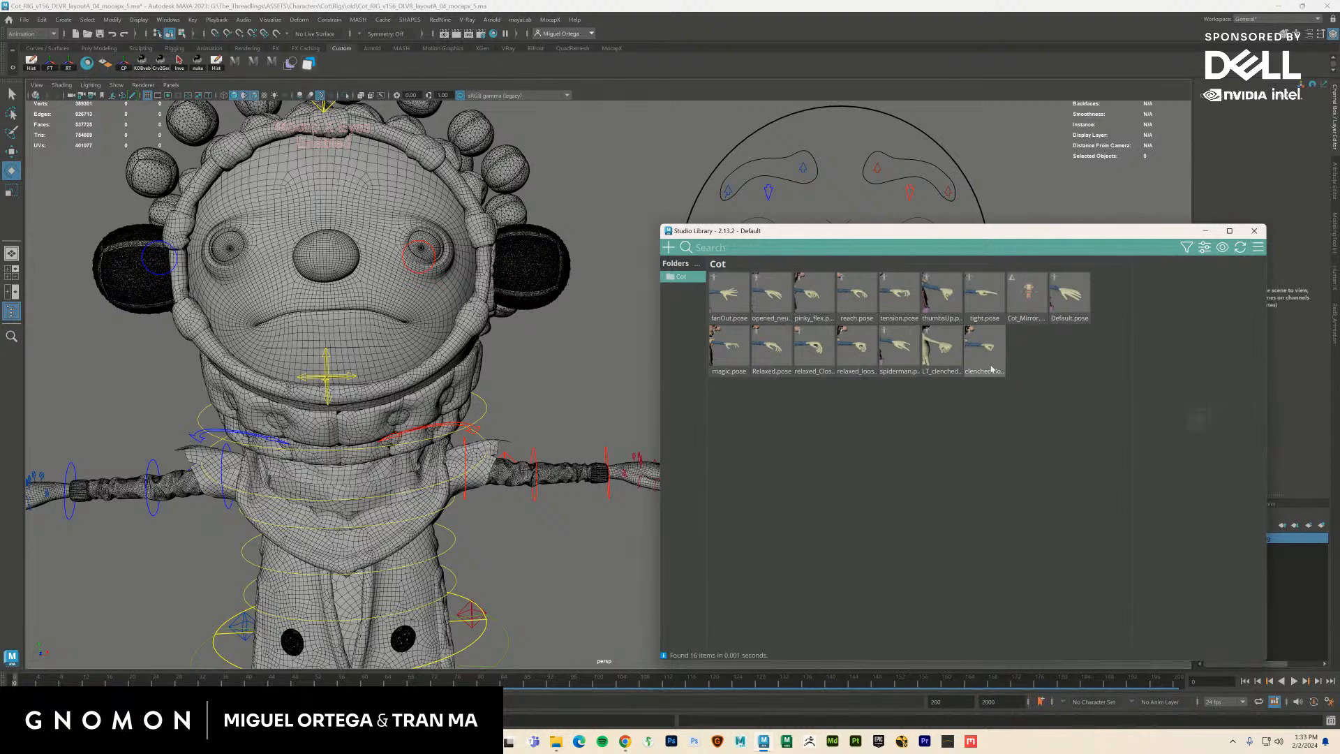
Check the pose library's settings and sorting options, keeping the current Custom Order sorting
{"action": "left_click", "coordinate": [948, 358]}
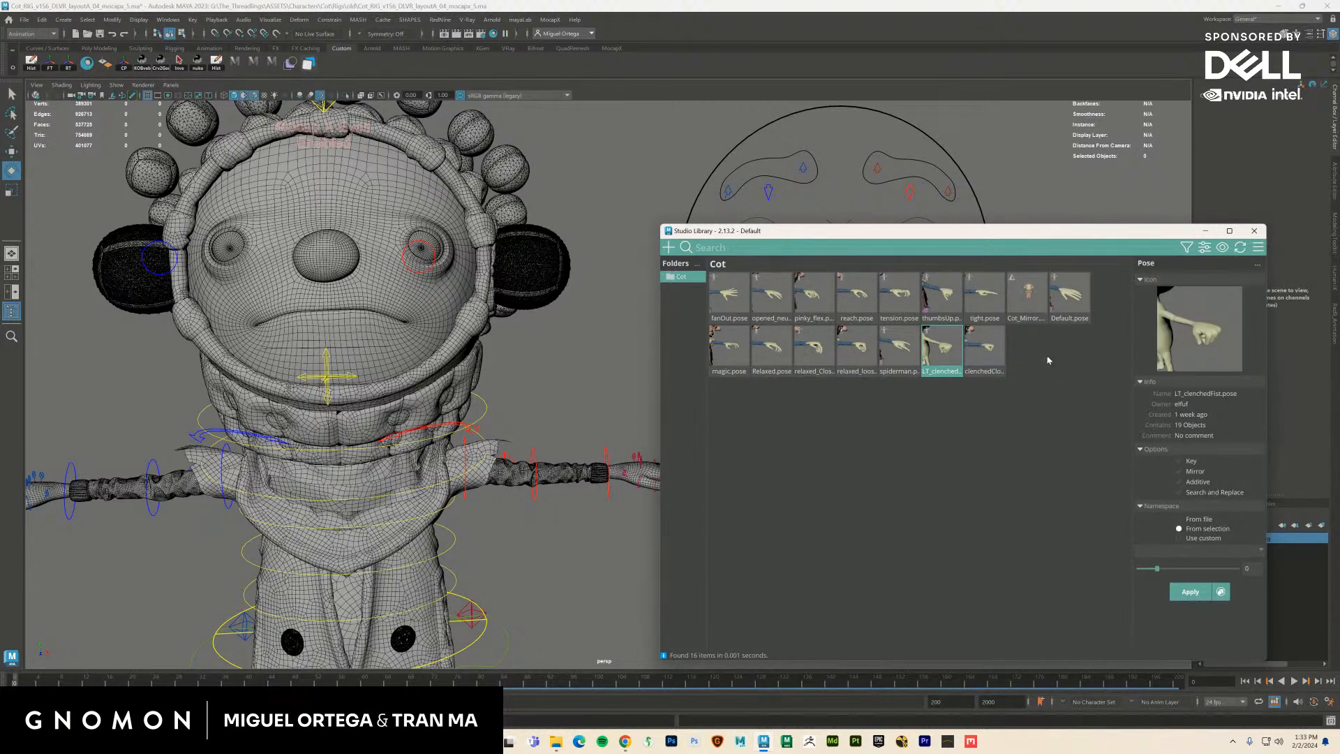
{"action": "right_click", "coordinate": [1029, 366]}
{"action": "mouse_move", "coordinate": [1068, 409]}
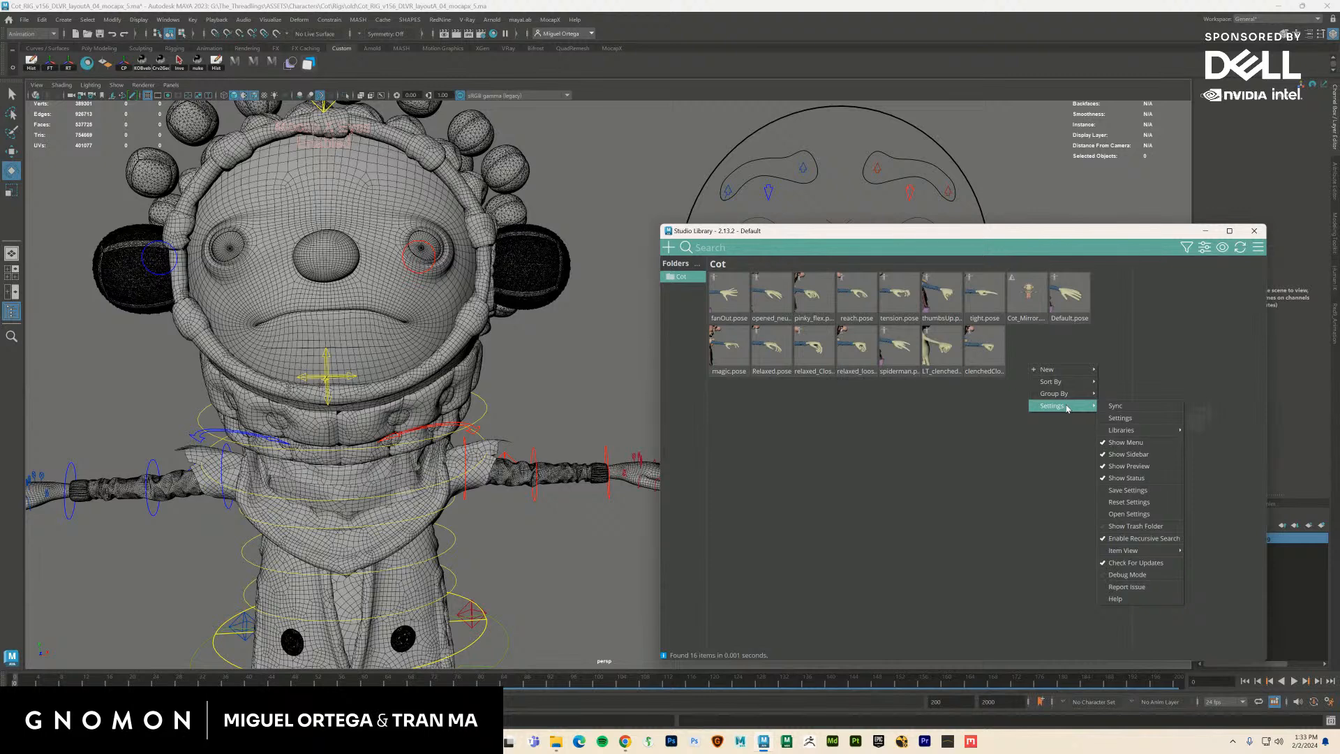
{"action": "mouse_move", "coordinate": [1054, 382]}
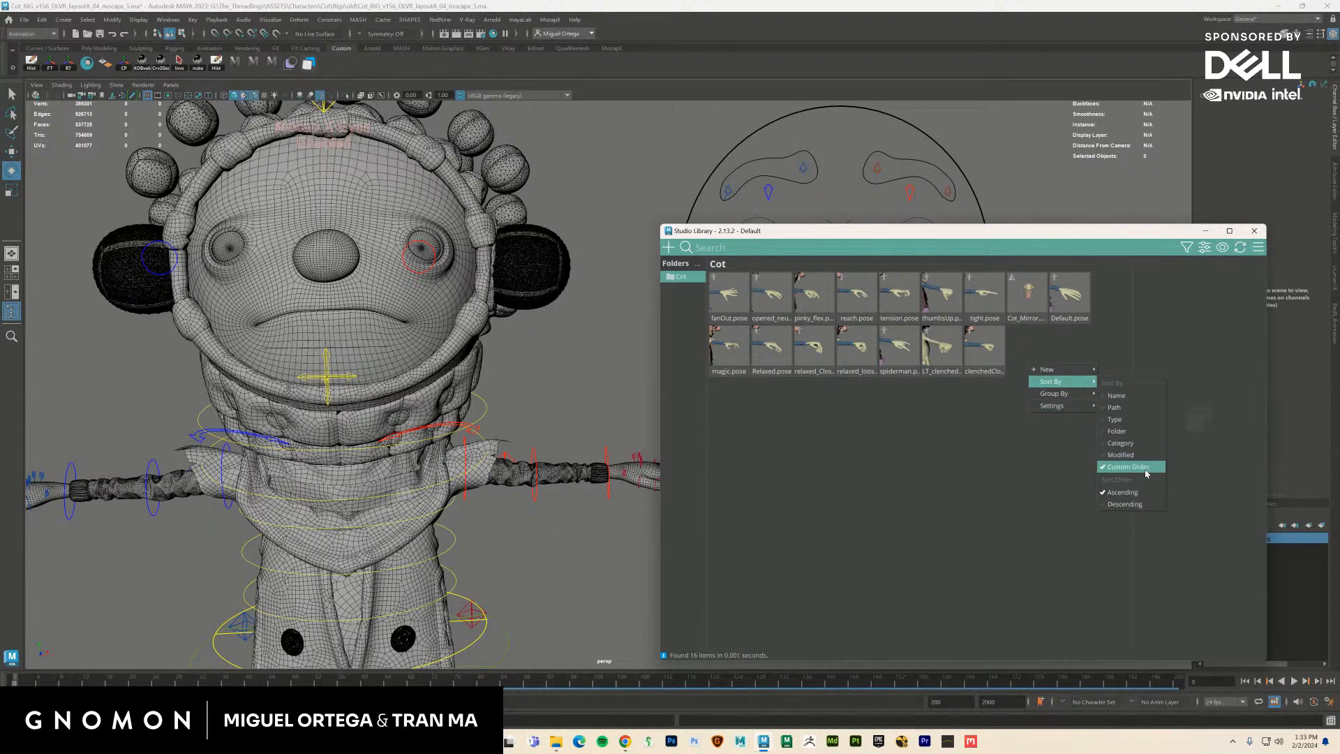
{"action": "left_click", "coordinate": [1005, 469]}
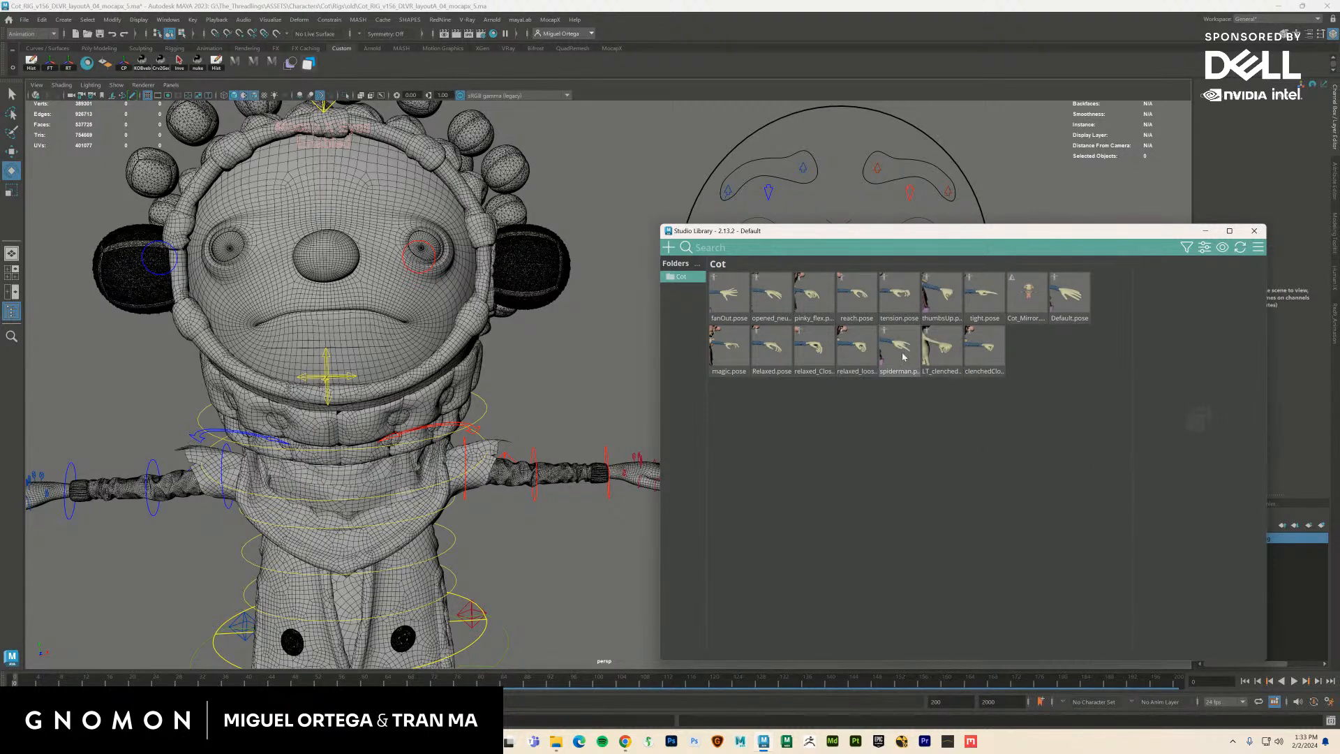
Try to reorder the Default, clenchedClosed and spiderman poses in the library grid, and select fanOut.pose
{"action": "left_click_drag", "start_coordinate": [1073, 301], "coordinate": [1052, 388]}
{"action": "mouse_move", "coordinate": [985, 354]}
{"action": "left_mouse_down"}
{"action": "mouse_move", "coordinate": [1074, 355]}
{"action": "mouse_move", "coordinate": [986, 372]}
{"action": "left_mouse_up"}
{"action": "left_click_drag", "start_coordinate": [897, 355], "coordinate": [1087, 363]}
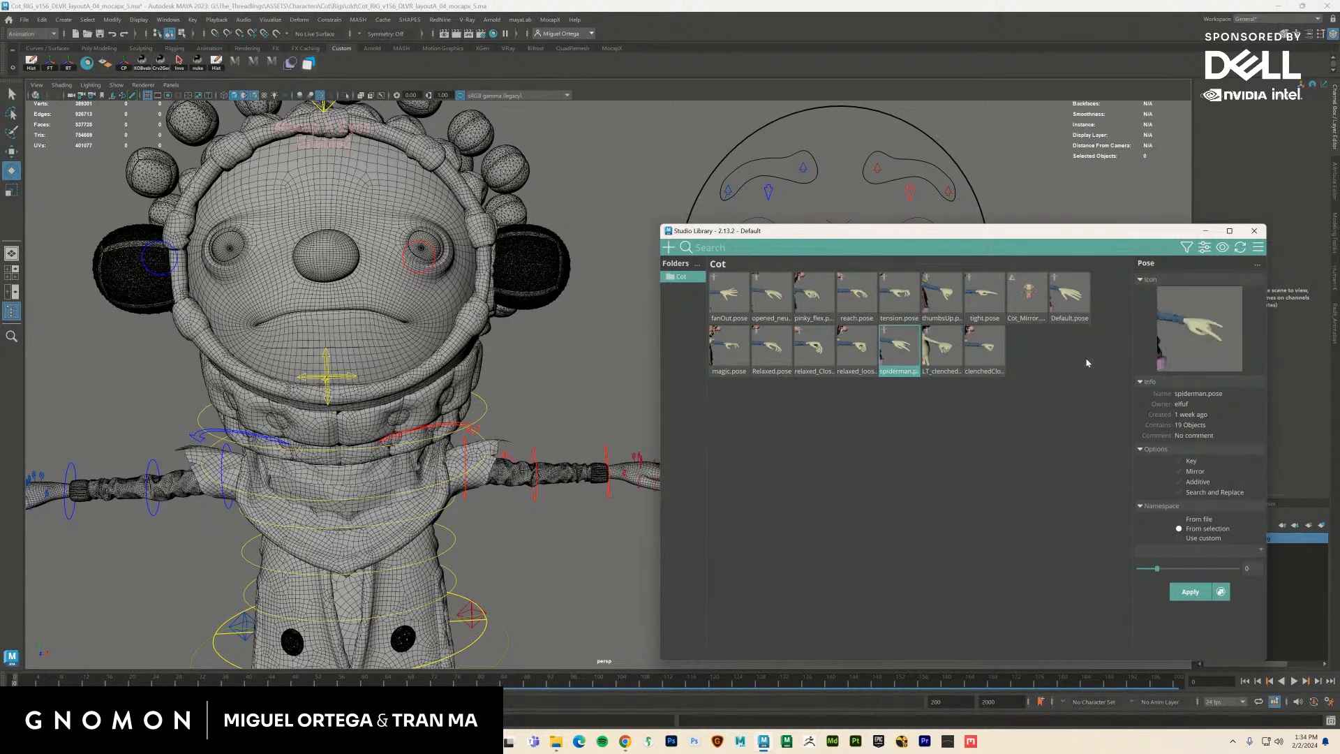
{"action": "left_click", "coordinate": [738, 305]}
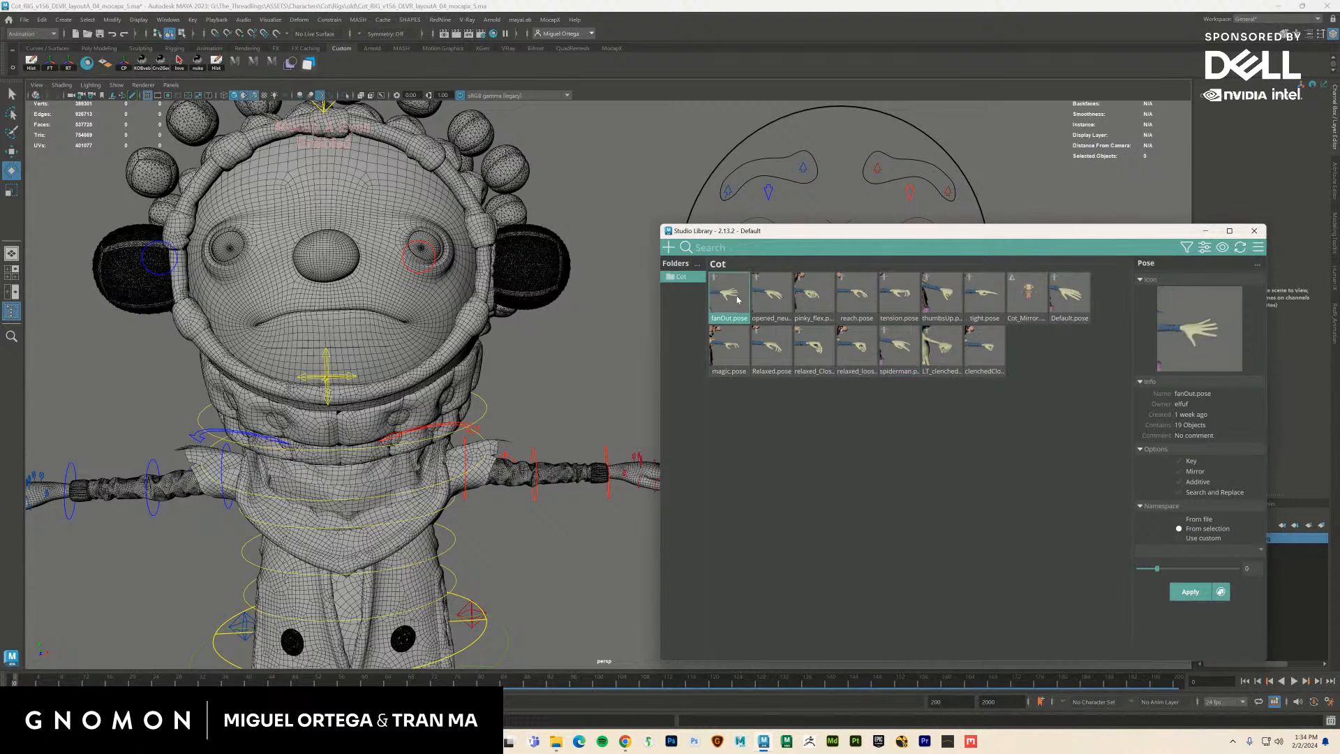
Move the pose library clear of the left hand and apply fanOut.pose followed by clenchedClosed.pose
{"action": "left_click_drag", "start_coordinate": [811, 233], "coordinate": [910, 257]}
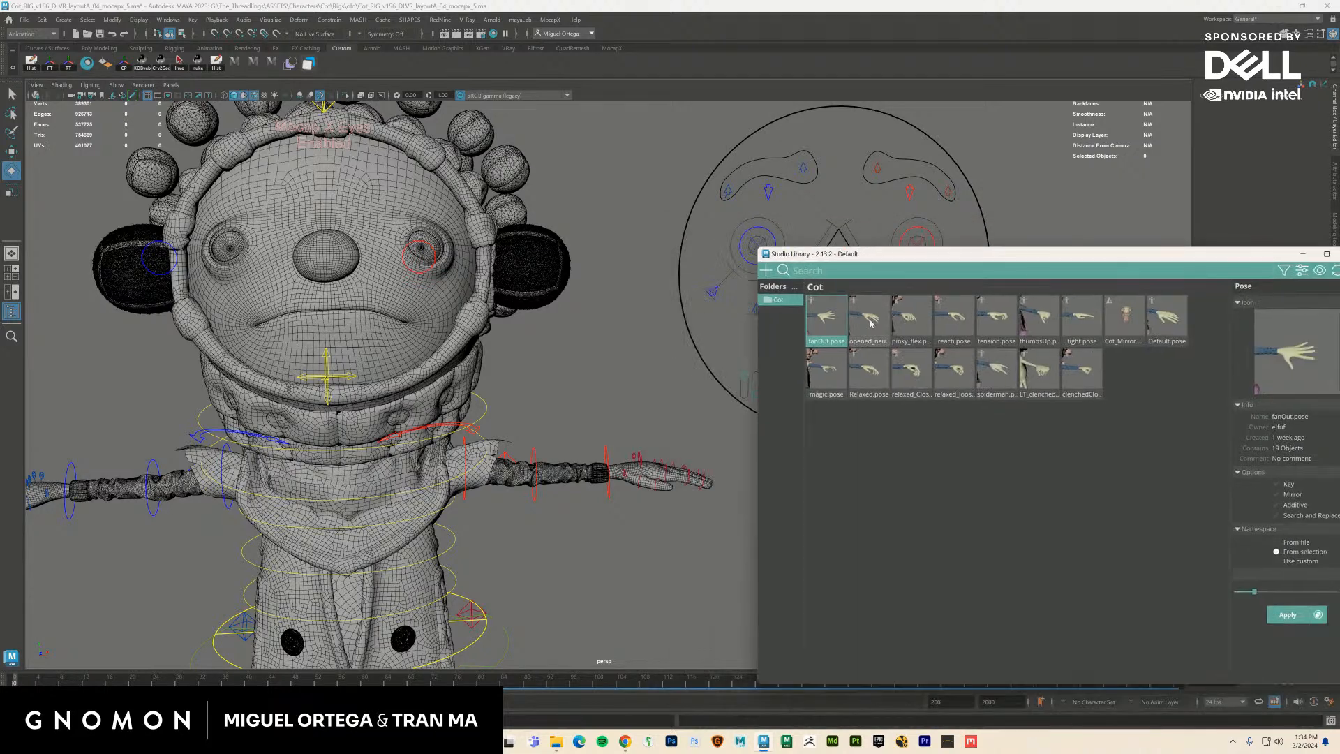
{"action": "double_click", "coordinate": [831, 315]}
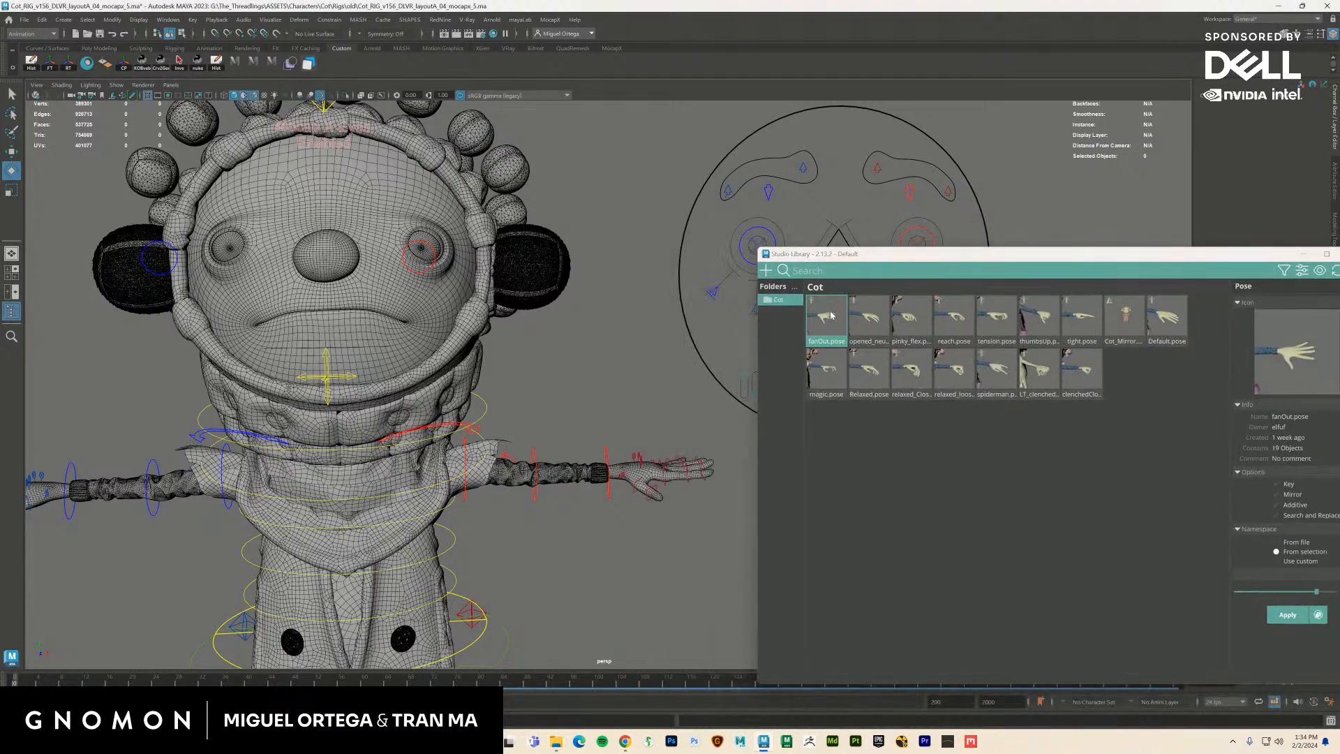
{"action": "double_click", "coordinate": [1086, 381]}
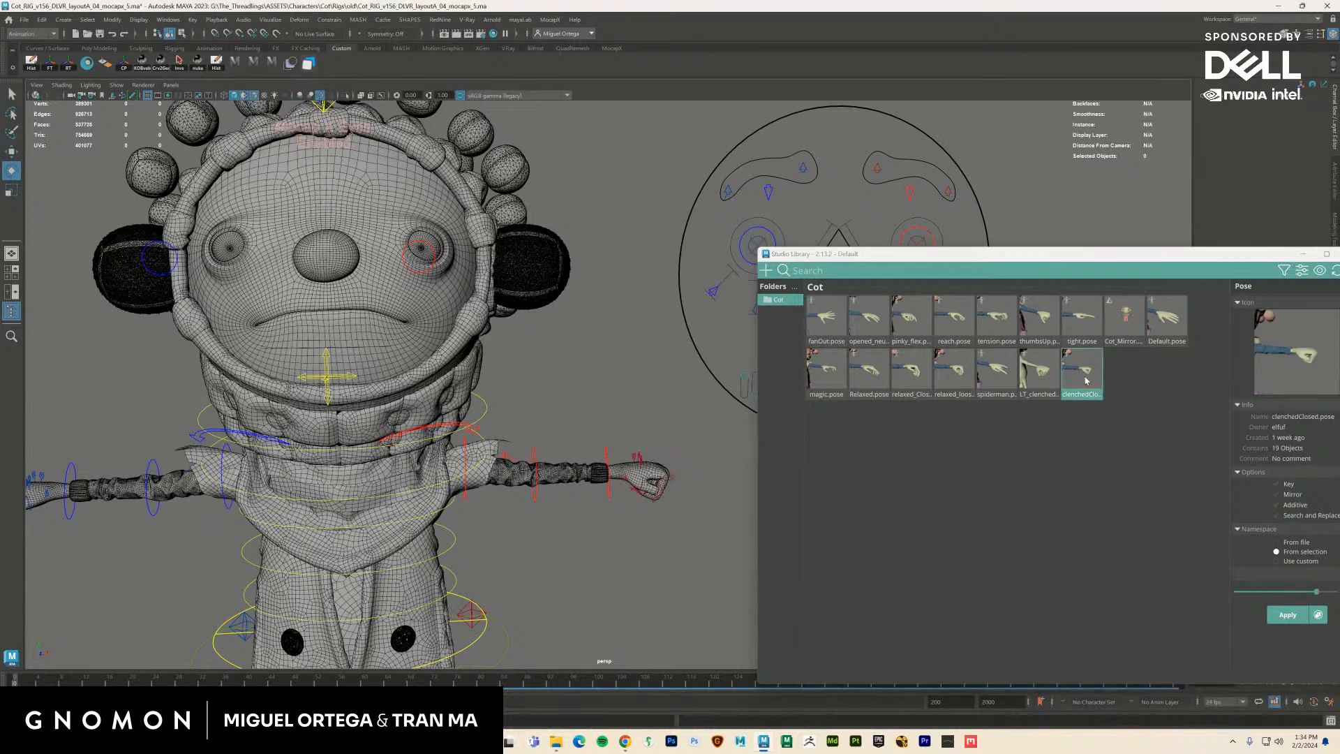
Choose Custom Order sorting for the pose library and try to move LT_clenchedFist.pose to the end of the grid
{"action": "right_click", "coordinate": [1087, 379]}
{"action": "mouse_move", "coordinate": [1137, 442]}
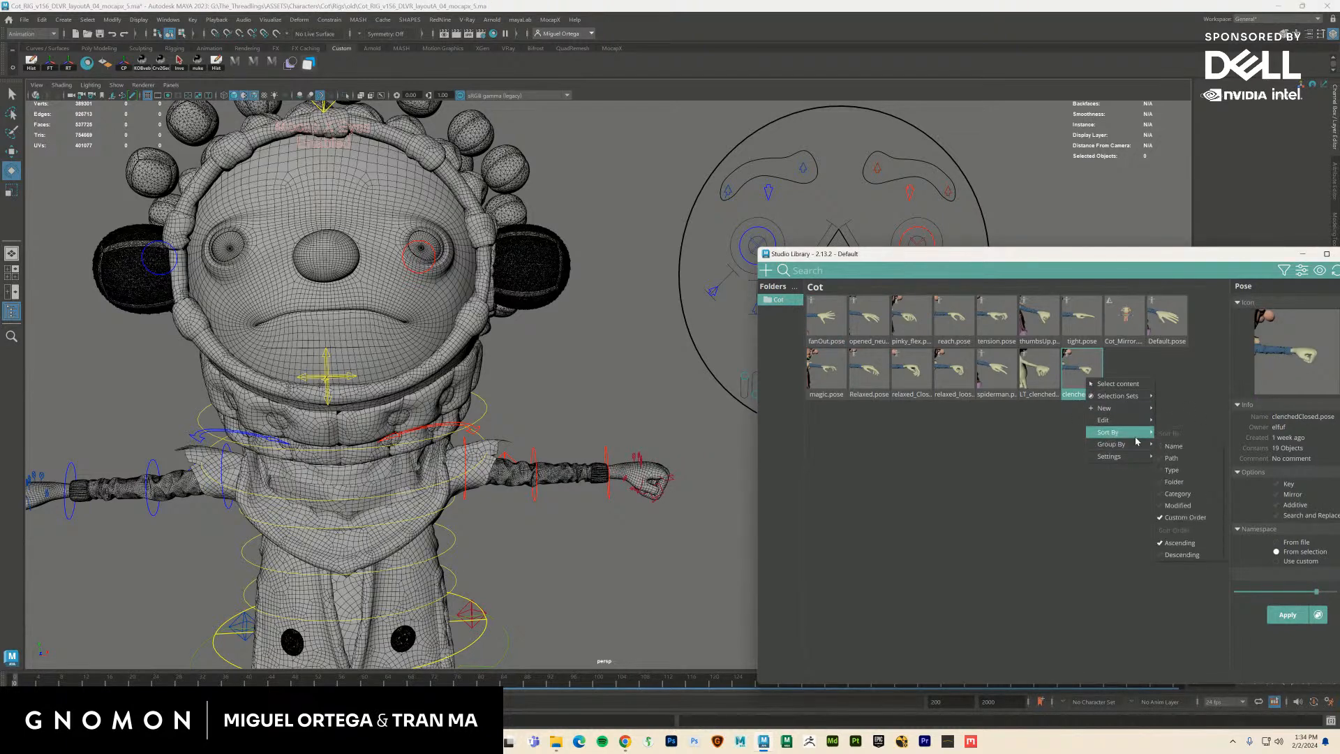
{"action": "left_click", "coordinate": [1196, 518]}
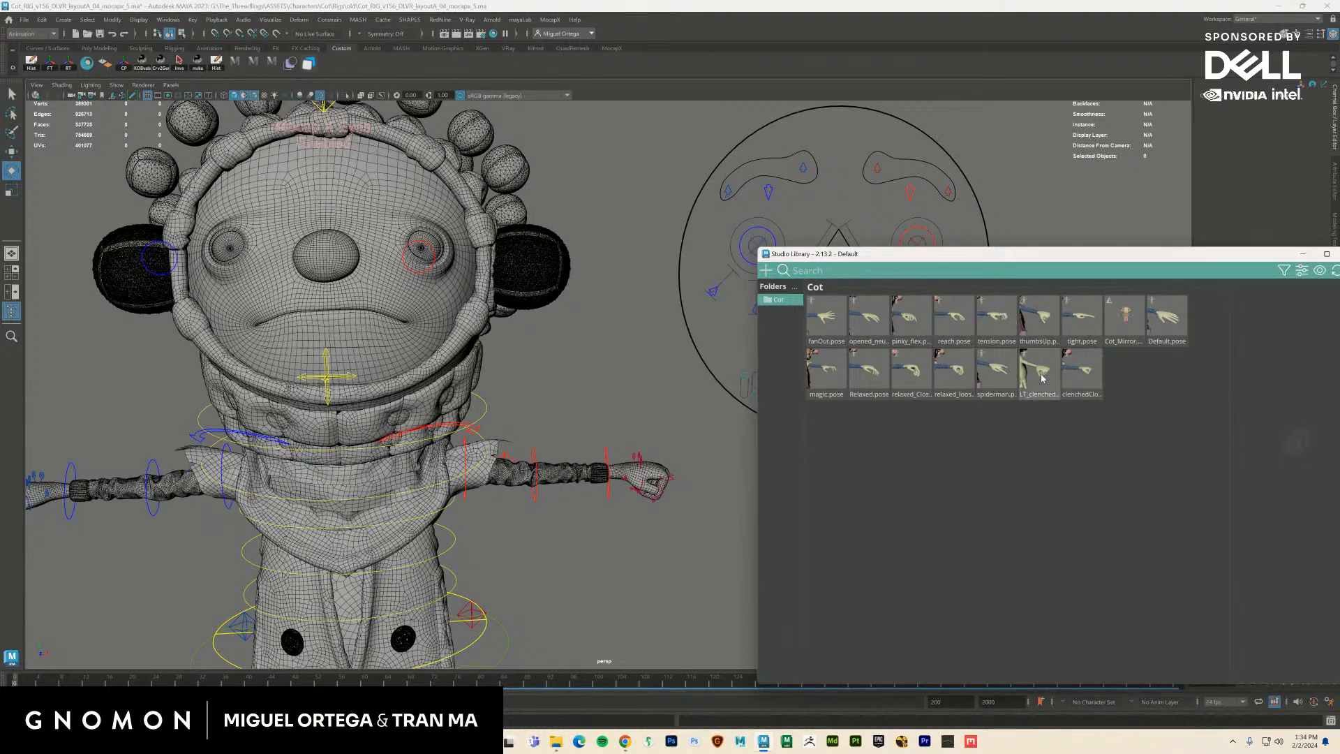
{"action": "left_click_drag", "start_coordinate": [1037, 370], "coordinate": [1173, 386]}
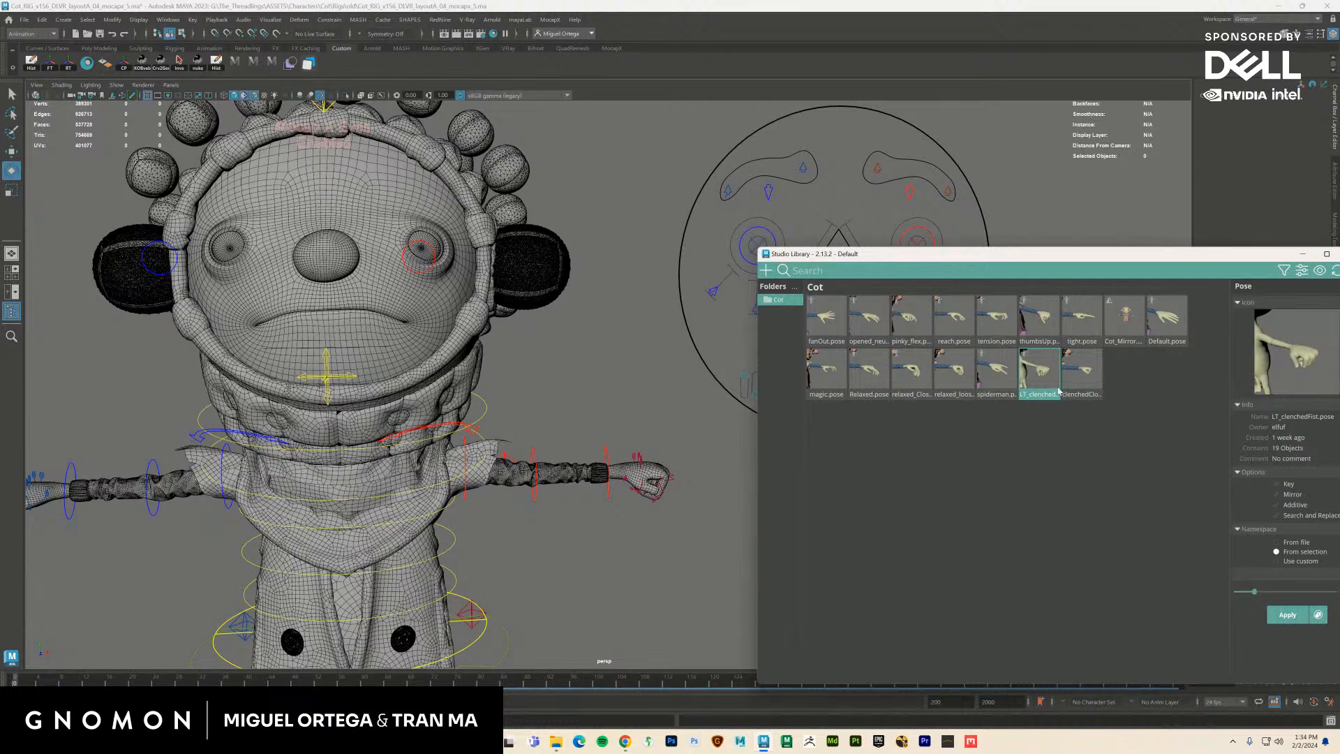
{"action": "left_click_drag", "start_coordinate": [1059, 392], "coordinate": [1161, 383]}
Sort the pose library by Name and review the sorting options again
{"action": "right_click", "coordinate": [1137, 419]}
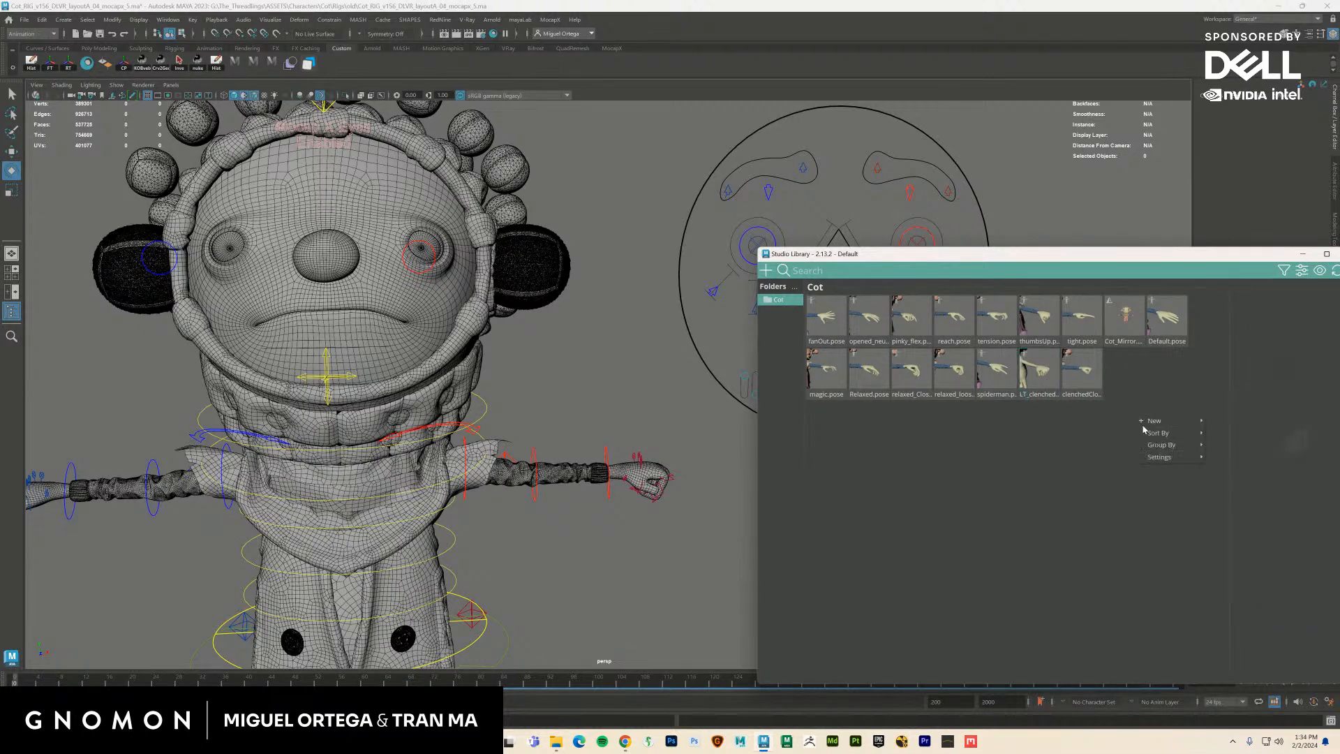
{"action": "mouse_move", "coordinate": [1155, 433]}
{"action": "left_click", "coordinate": [1232, 449]}
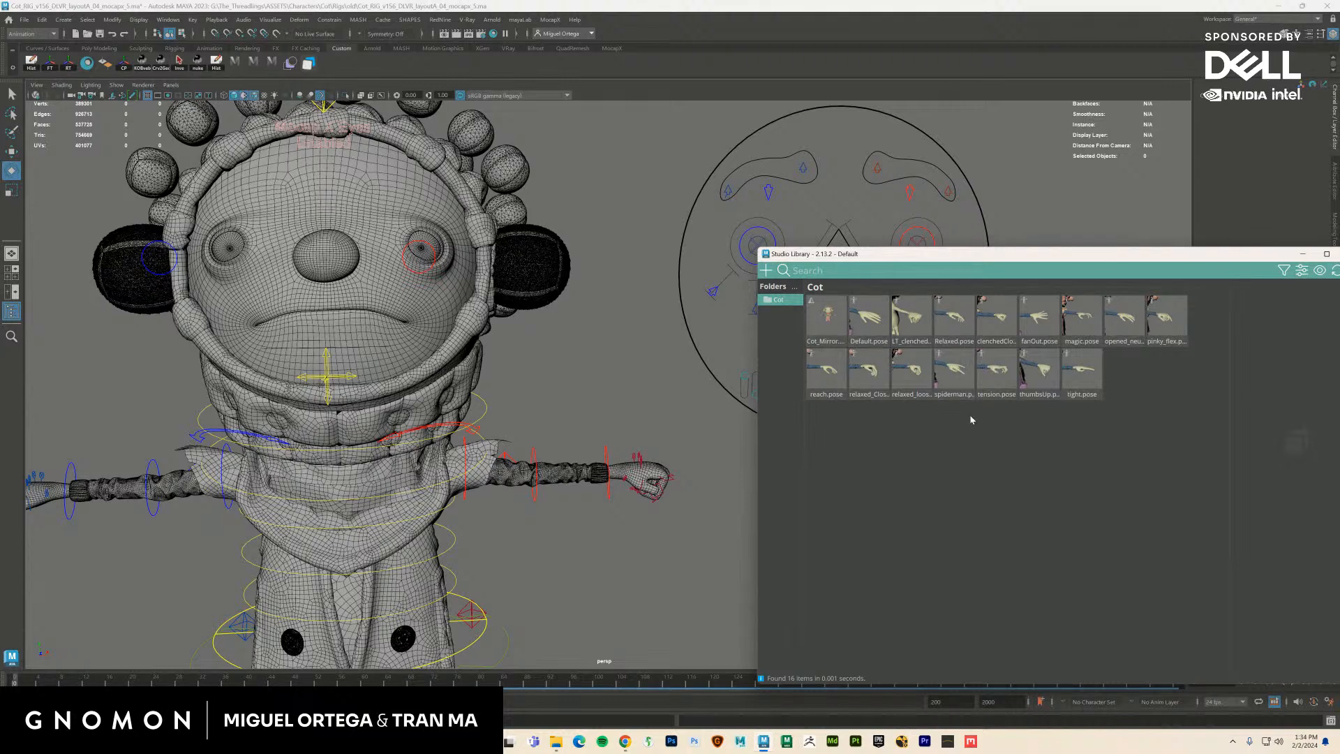
{"action": "right_click", "coordinate": [1131, 398]}
{"action": "mouse_move", "coordinate": [1159, 415]}
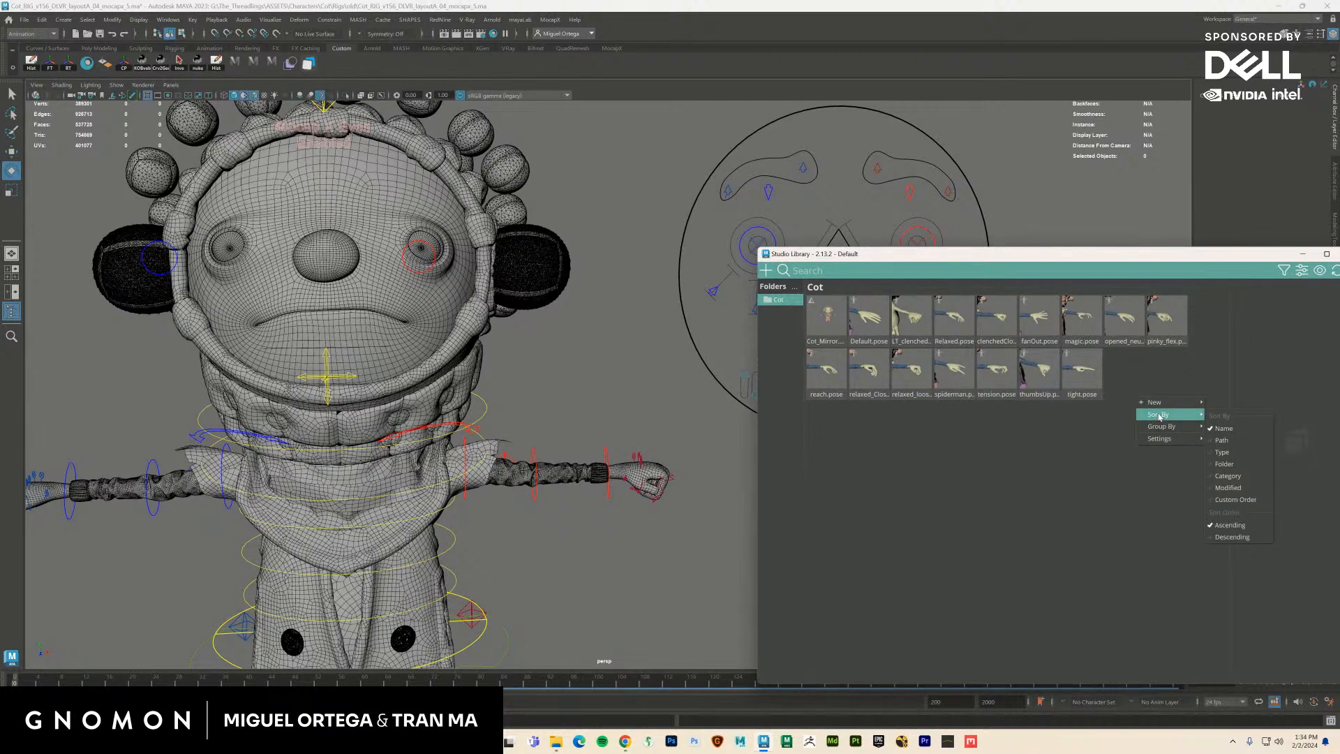
{"action": "left_click", "coordinate": [1230, 444]}
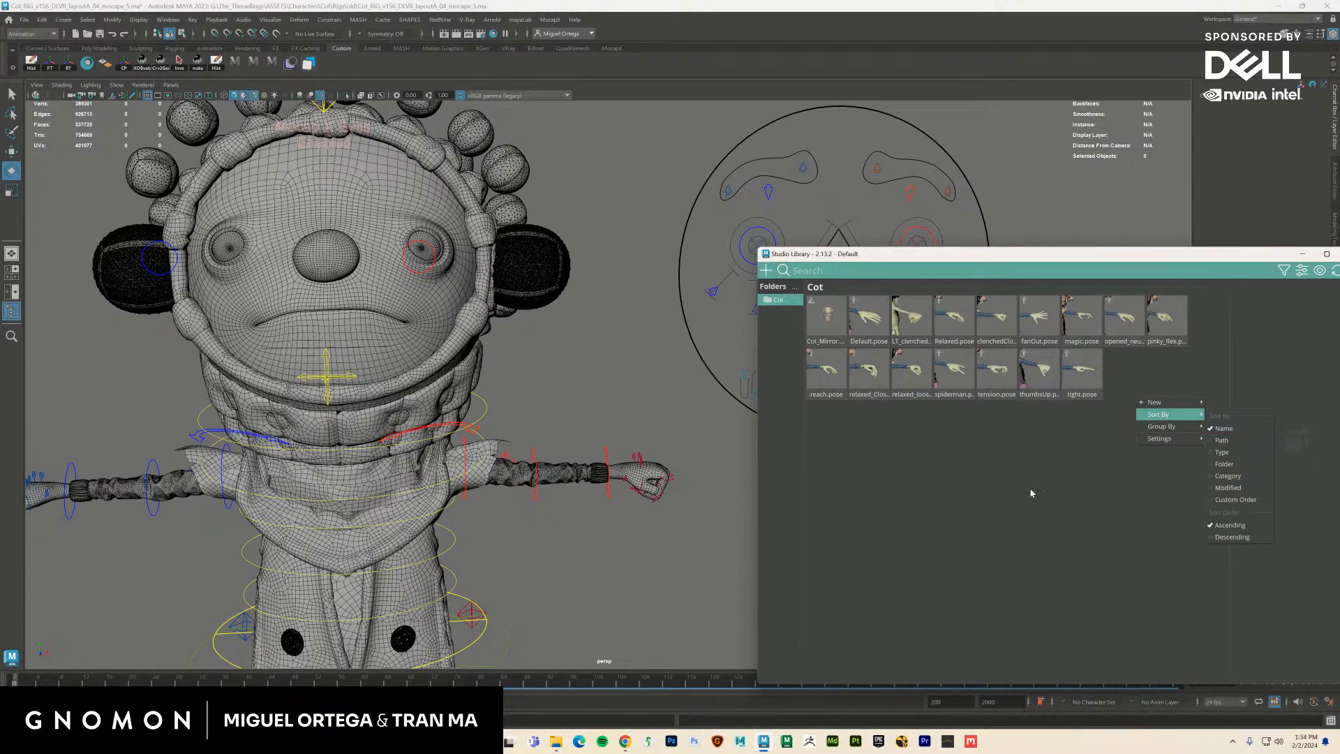
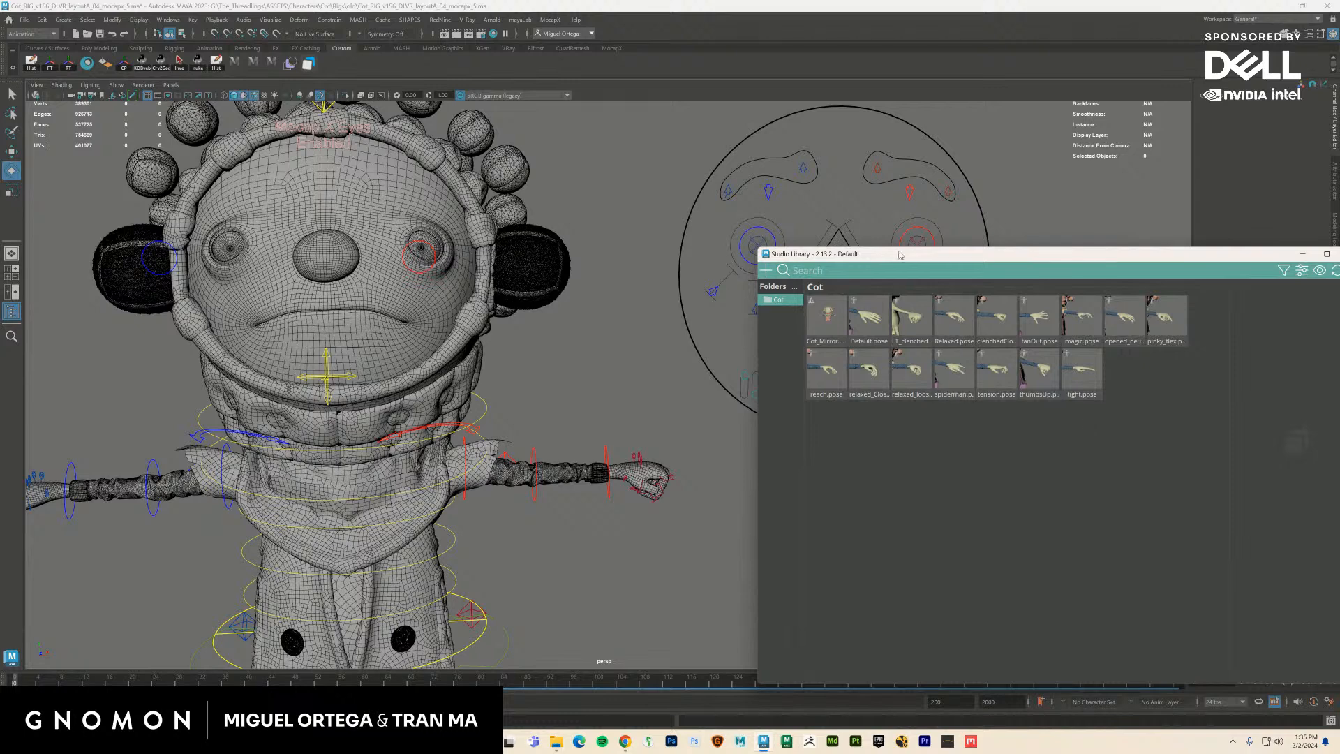
Open the recent scene Cot_RIG_v156_DLVR_layoutA_04_mocapa_6_referenced.ma, discarding the current scene's unsaved changes
{"action": "left_click_drag", "start_coordinate": [900, 255], "coordinate": [804, 221]}
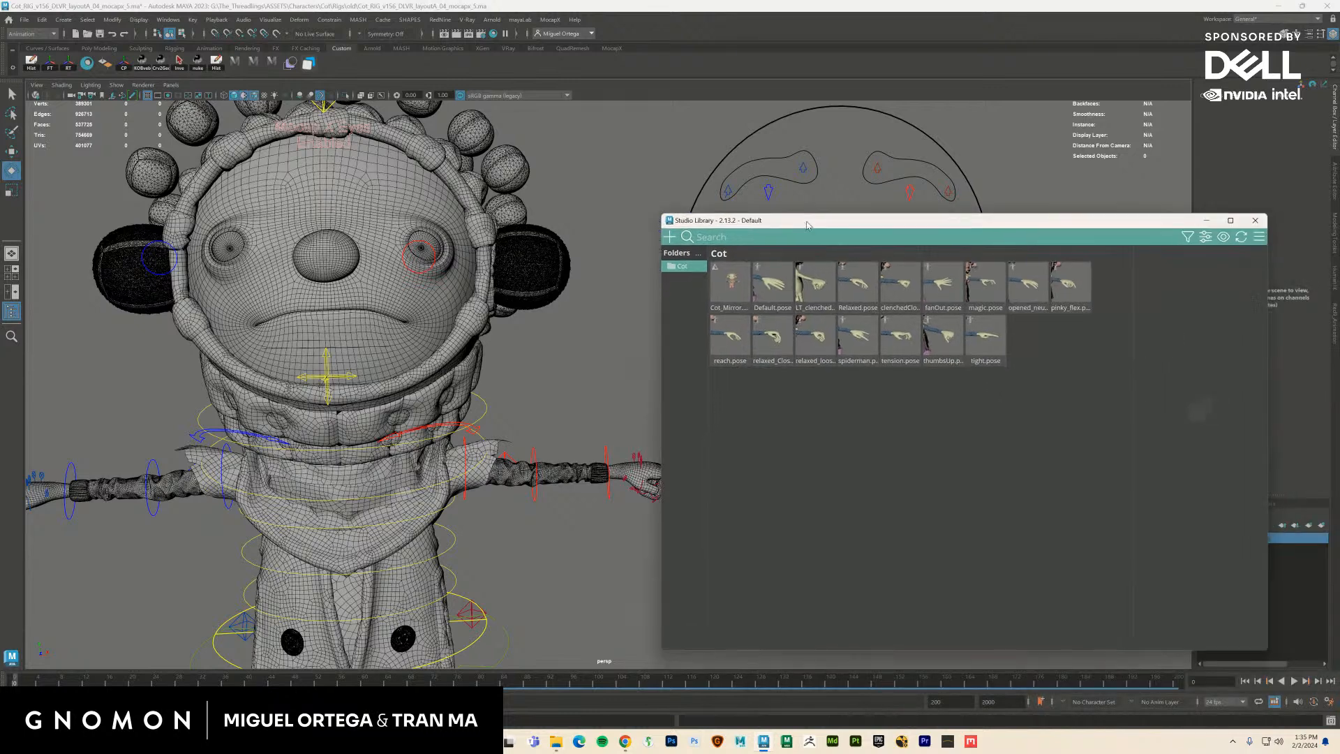
{"action": "left_click", "coordinate": [24, 21]}
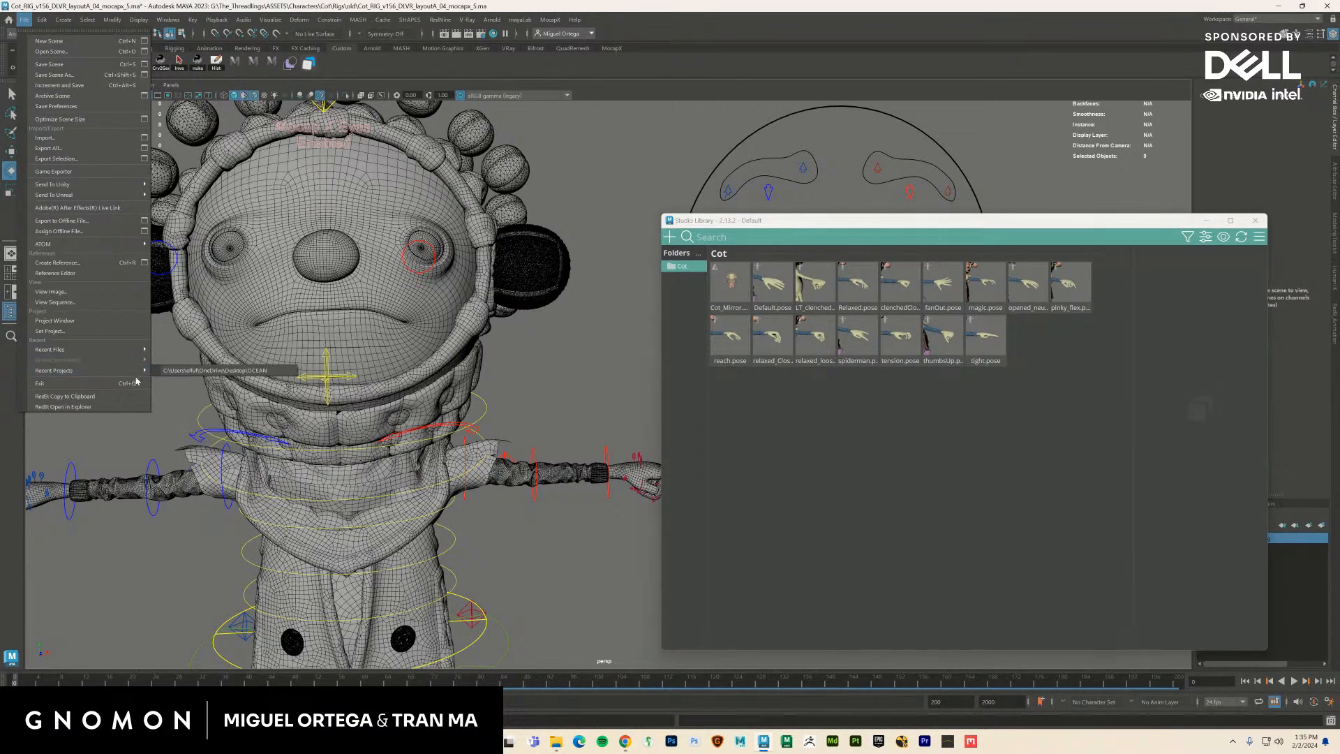
{"action": "mouse_move", "coordinate": [133, 349]}
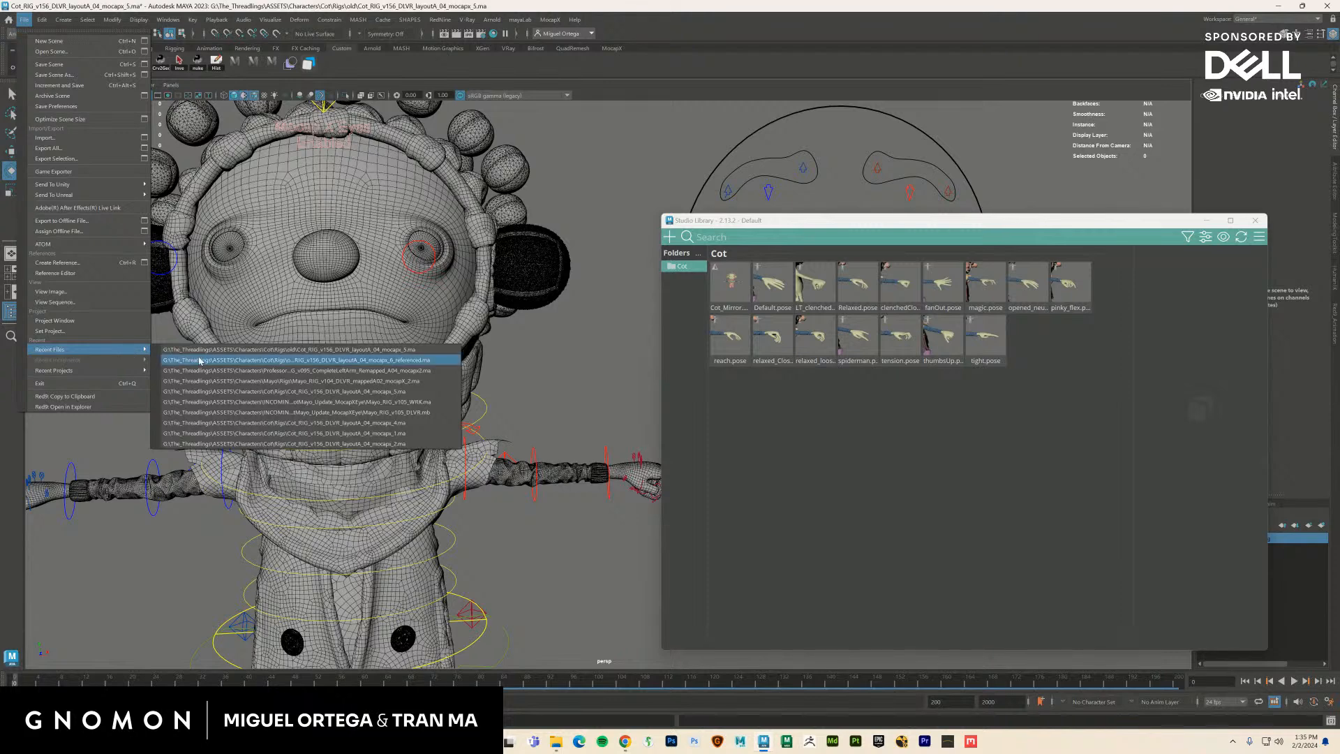
{"action": "left_click", "coordinate": [263, 365]}
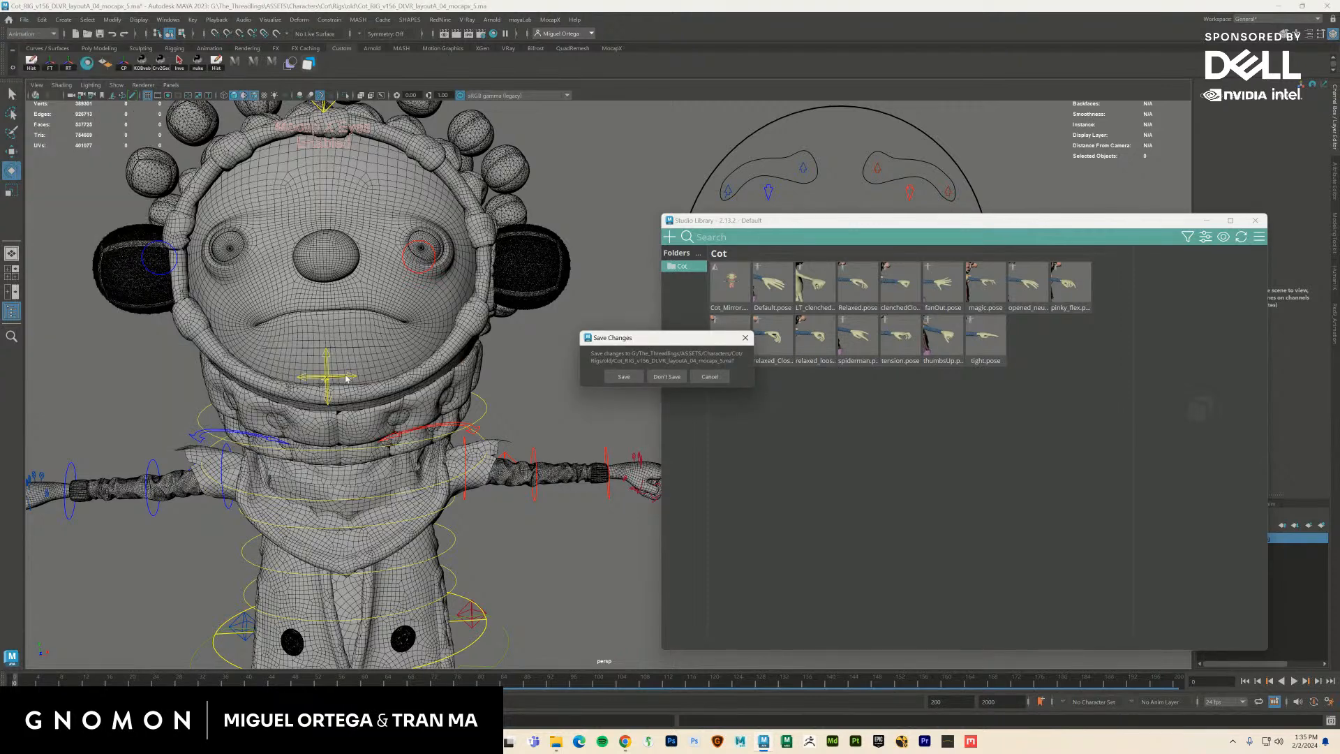
{"action": "left_click", "coordinate": [677, 379]}
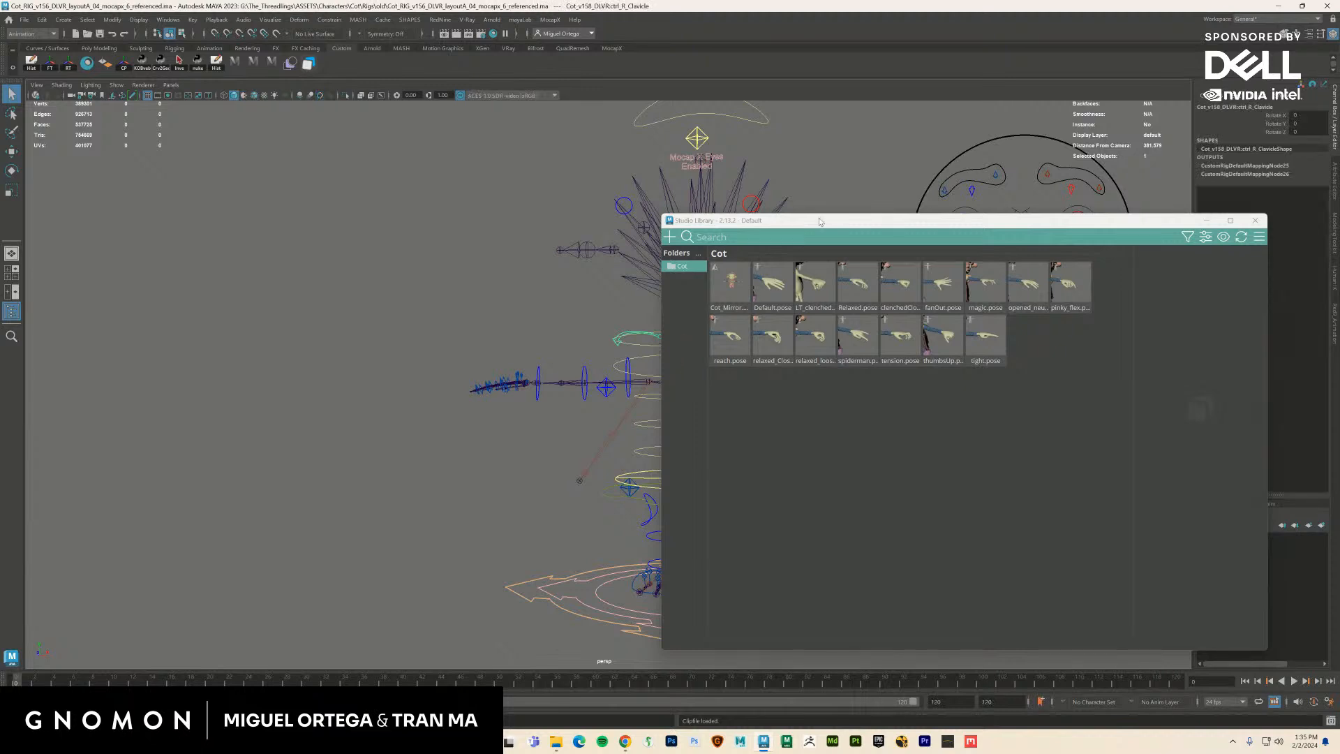
Move the pose library away from the rig and show all object types in the viewport, framing the character's left hand
{"action": "left_click_drag", "start_coordinate": [820, 220], "coordinate": [1007, 381]}
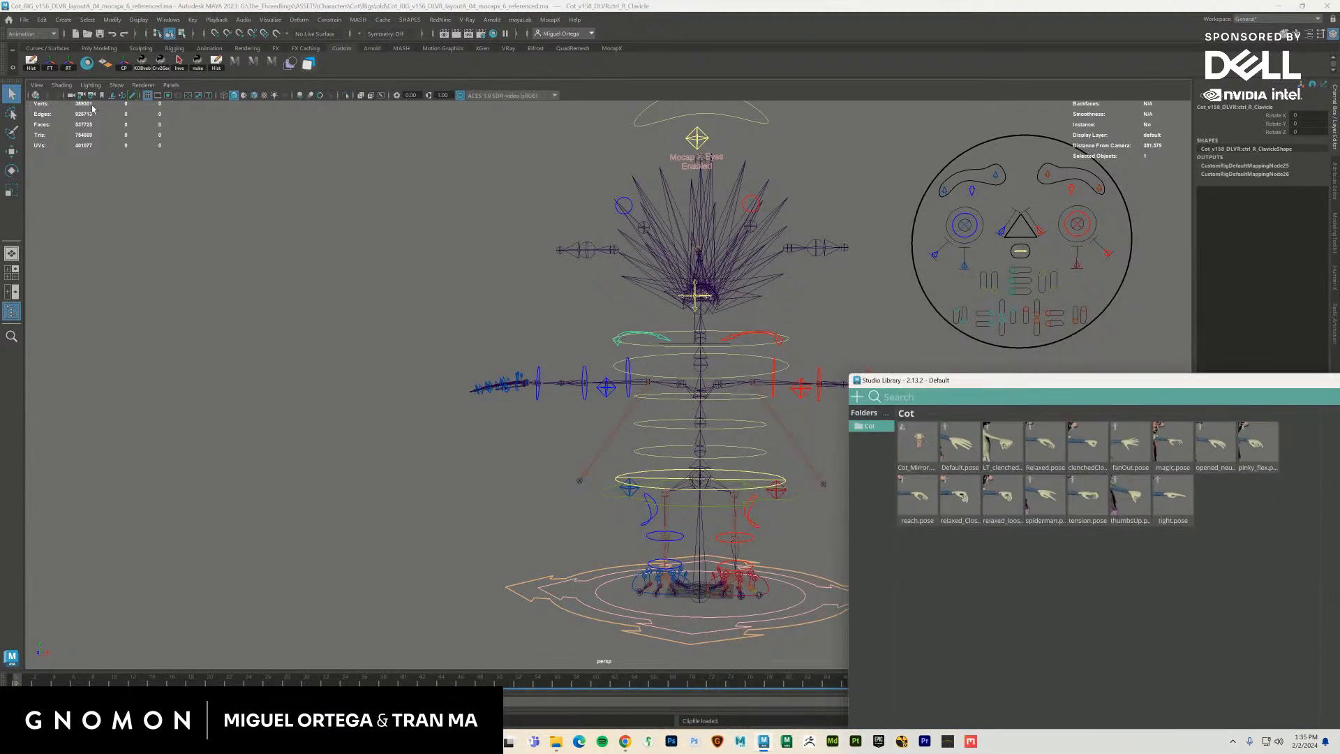
{"action": "left_click", "coordinate": [171, 85]}
{"action": "mouse_move", "coordinate": [196, 101]}
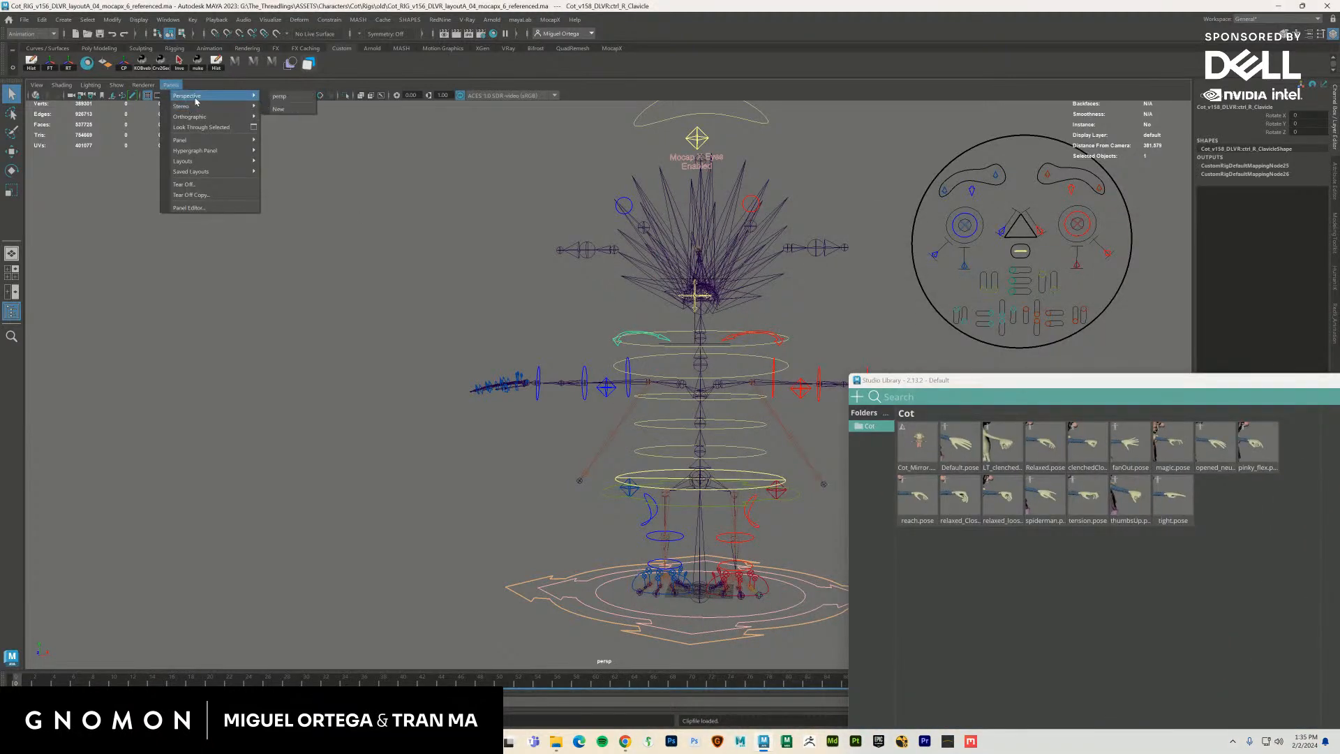
{"action": "mouse_move", "coordinate": [116, 86]}
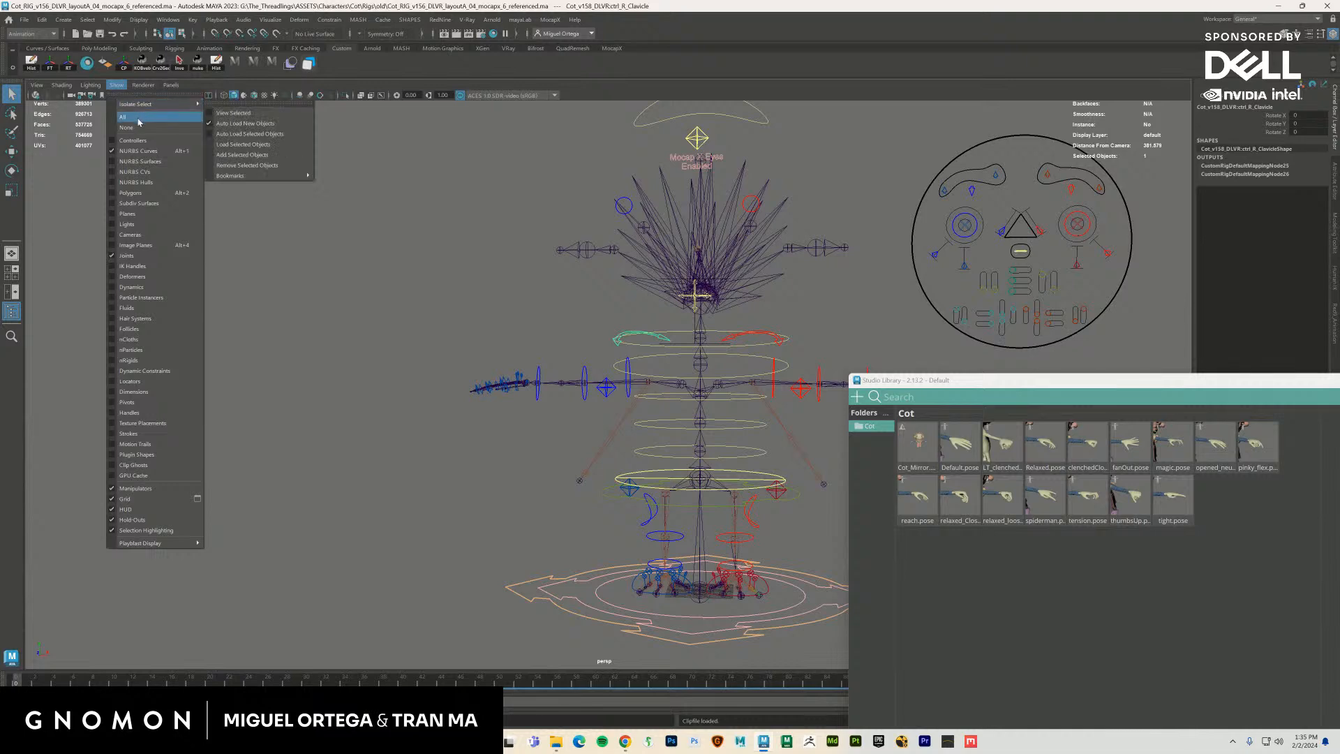
{"action": "left_click", "coordinate": [138, 118]}
{"action": "middle_click_drag", "start_coordinate": [455, 255], "coordinate": [169, 266], "text": "alt"}
{"action": "right_click_drag", "start_coordinate": [447, 335], "coordinate": [667, 449], "text": "alt"}
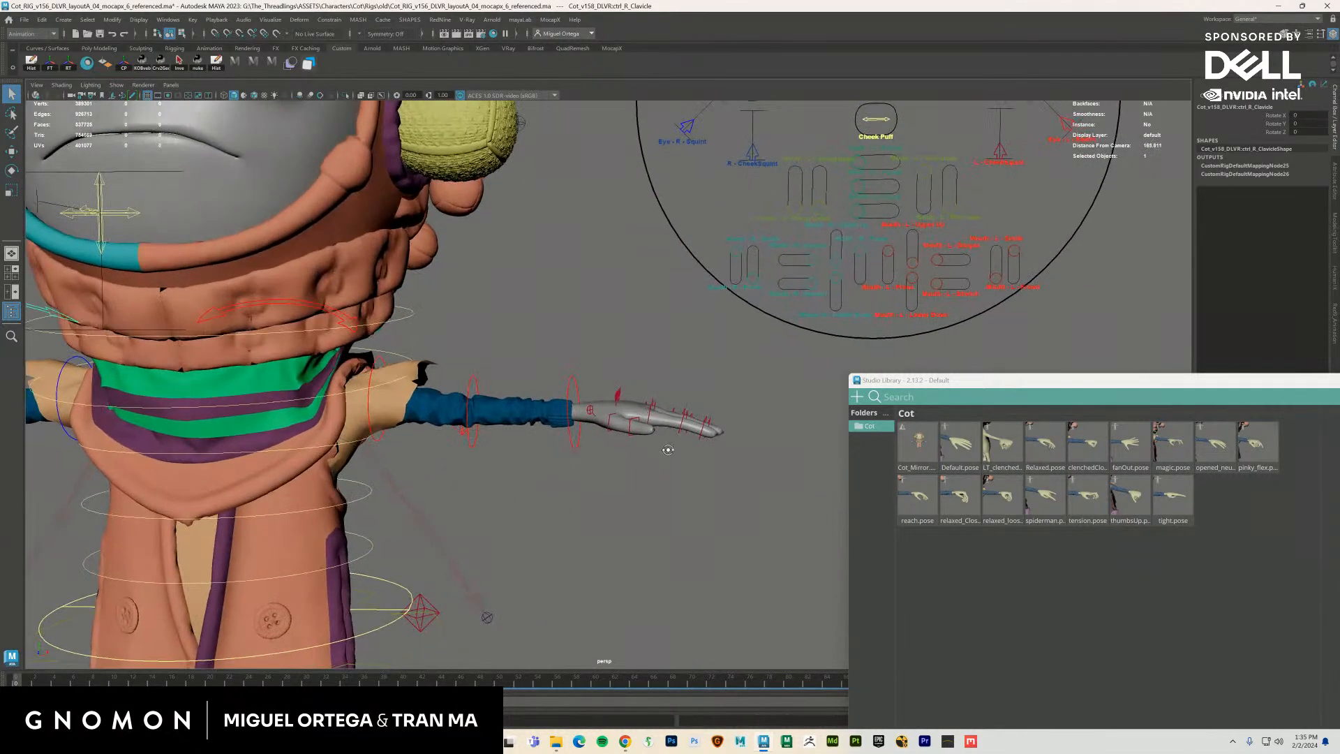
Try to apply Relaxed.pose, magic.pose and reach.pose to the referenced rig with nothing selected, dismissing each error
{"action": "left_click", "coordinate": [682, 506]}
{"action": "double_click", "coordinate": [1051, 447]}
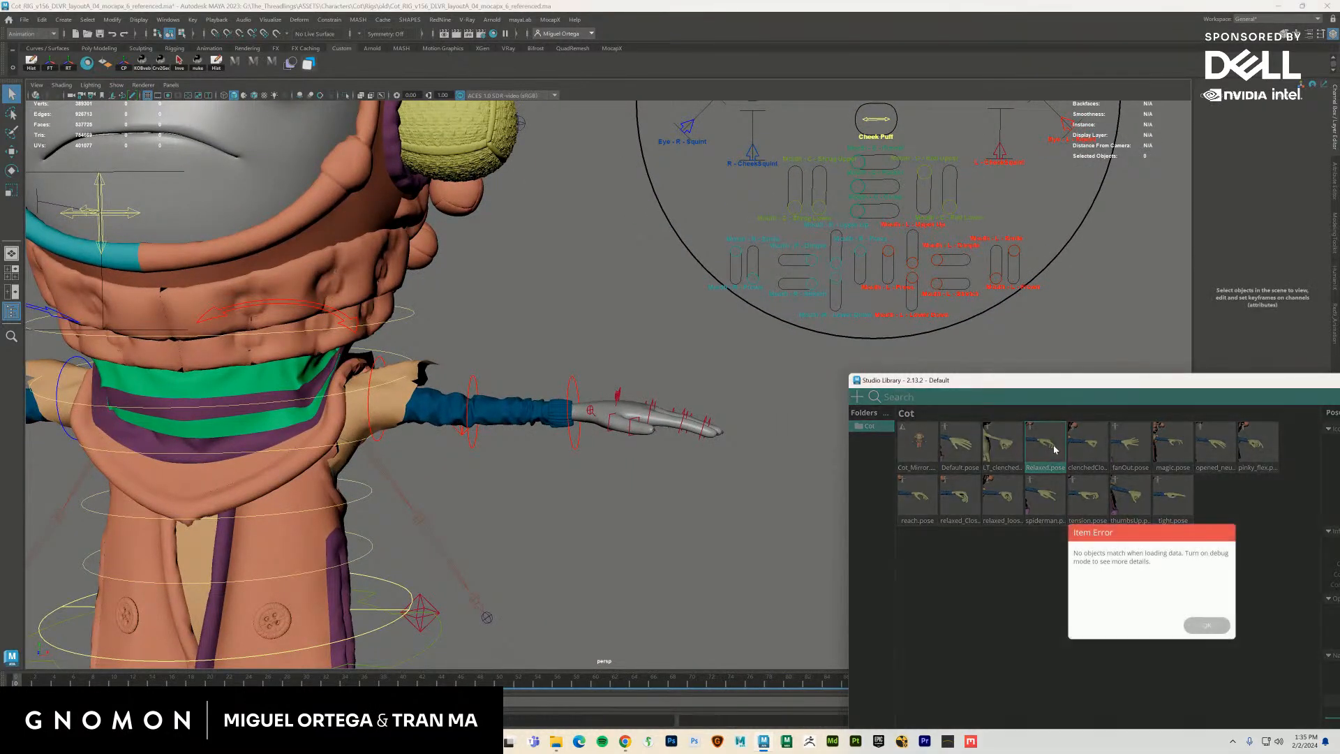
{"action": "left_click", "coordinate": [1207, 625]}
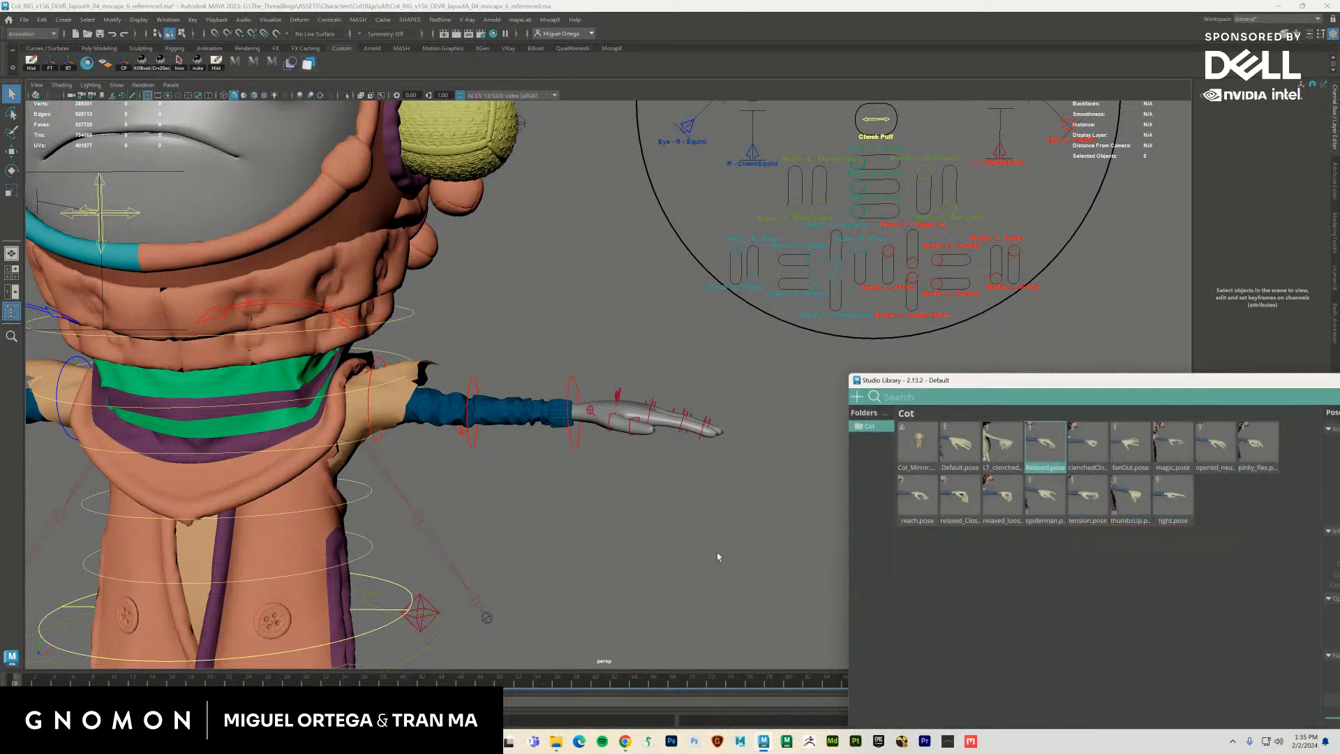
{"action": "double_click", "coordinate": [1173, 443]}
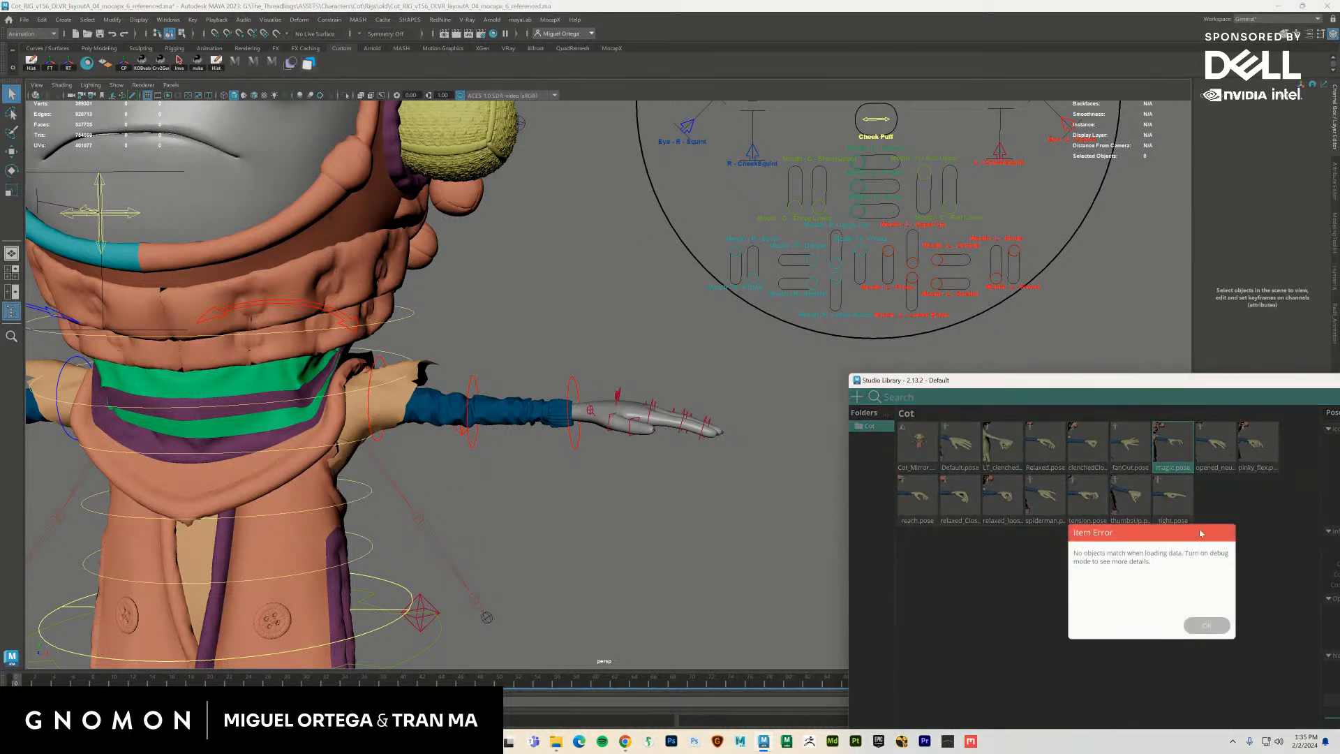
{"action": "left_click", "coordinate": [1205, 626]}
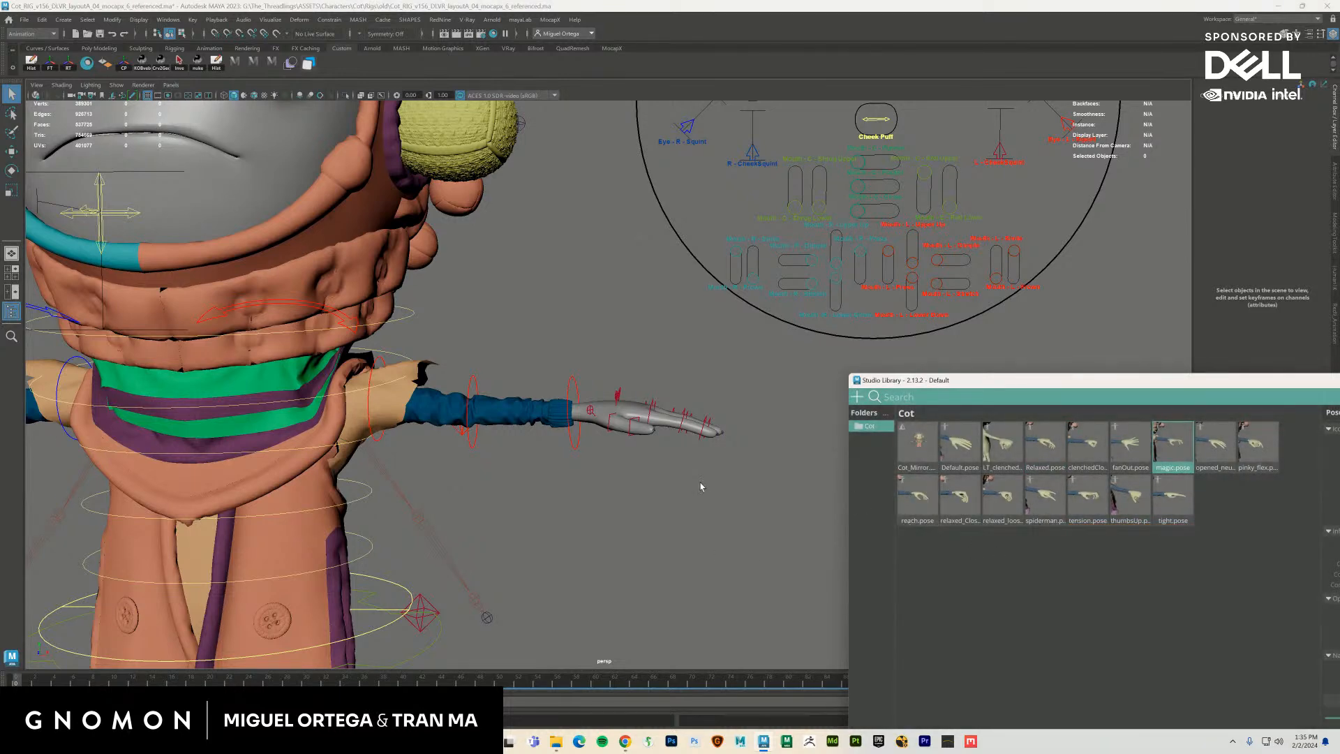
{"action": "scroll", "coordinate": [706, 489], "scroll_direction": "up", "scroll_amount": 1}
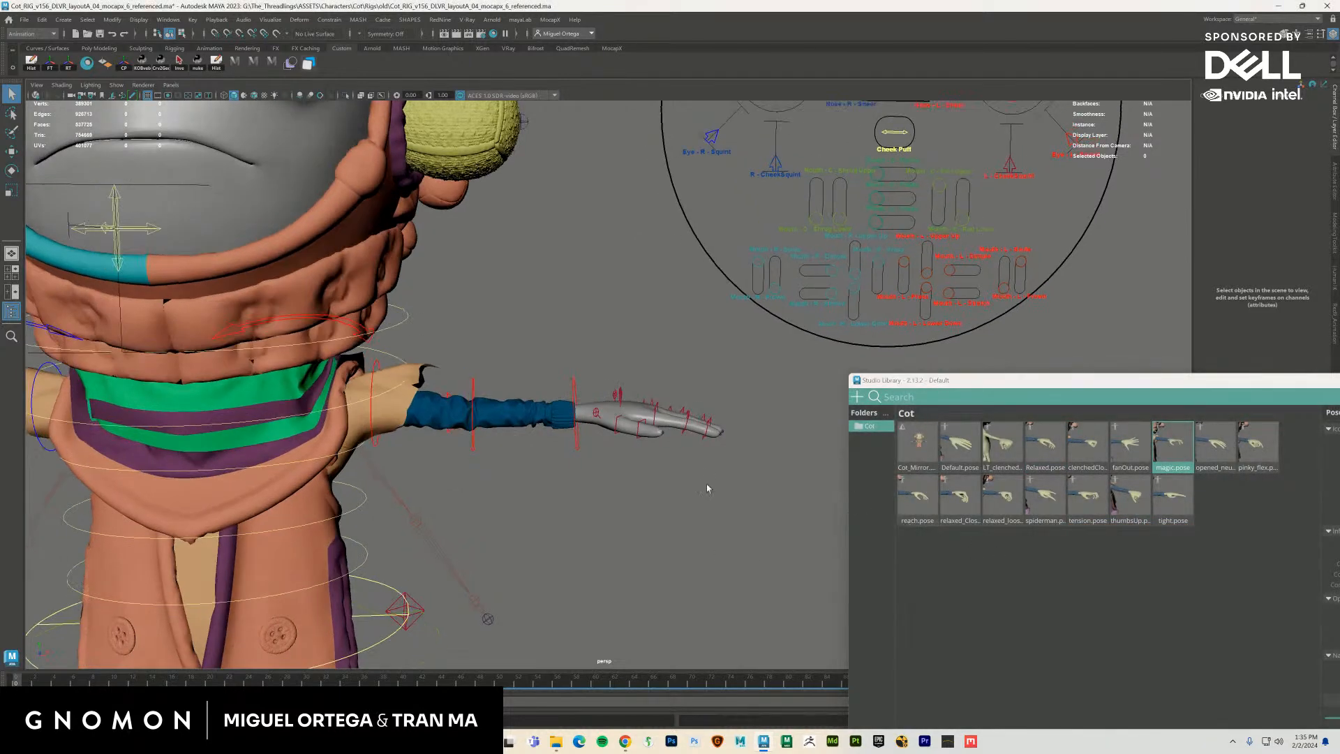
{"action": "double_click", "coordinate": [917, 497]}
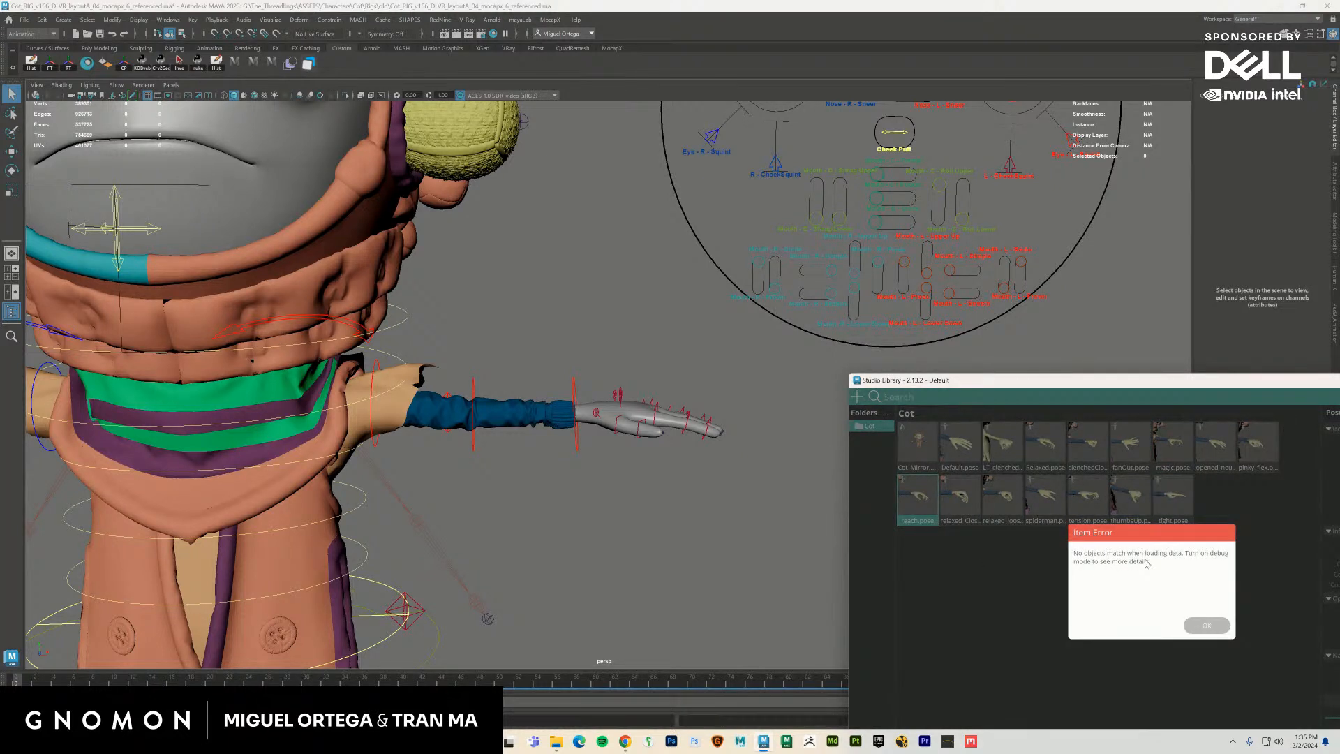
{"action": "left_click", "coordinate": [1212, 623]}
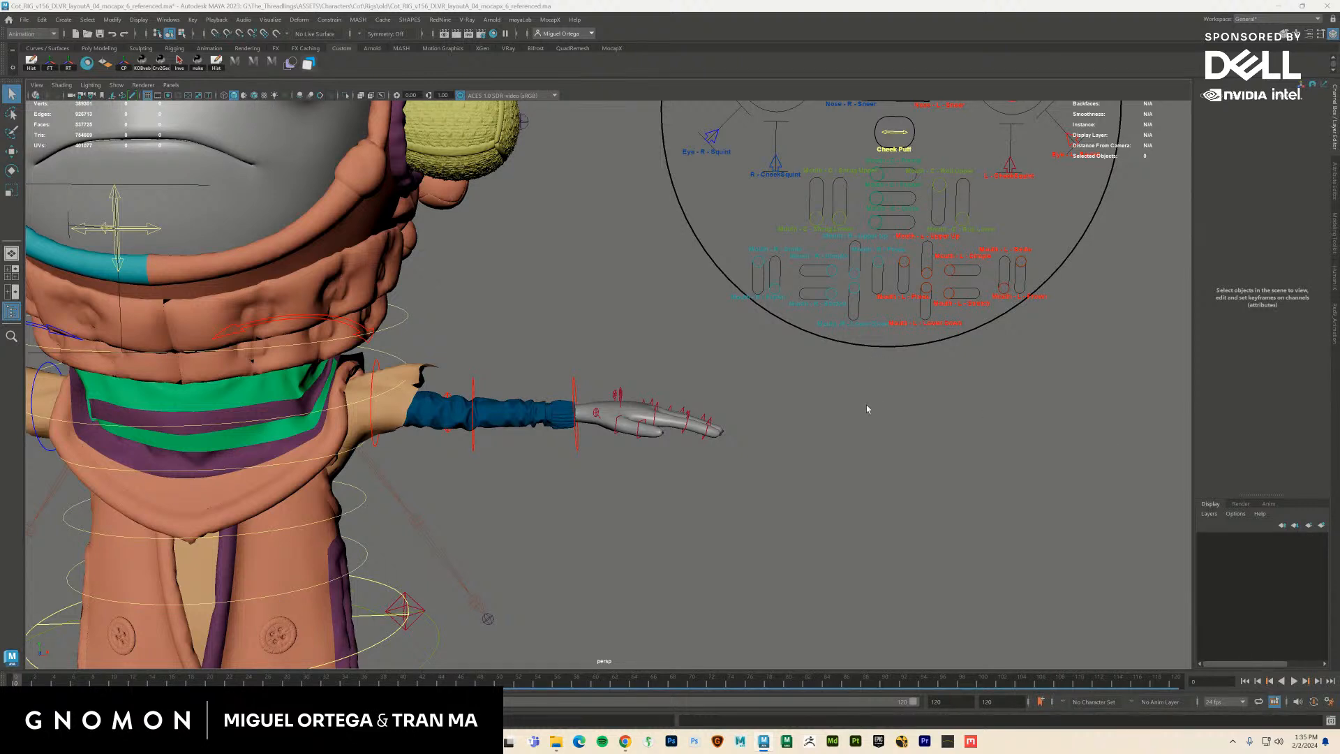
Select the right Eye Squint control on the face board and create an animation layer from it
{"action": "left_click_drag", "start_coordinate": [793, 470], "coordinate": [860, 468], "text": "alt"}
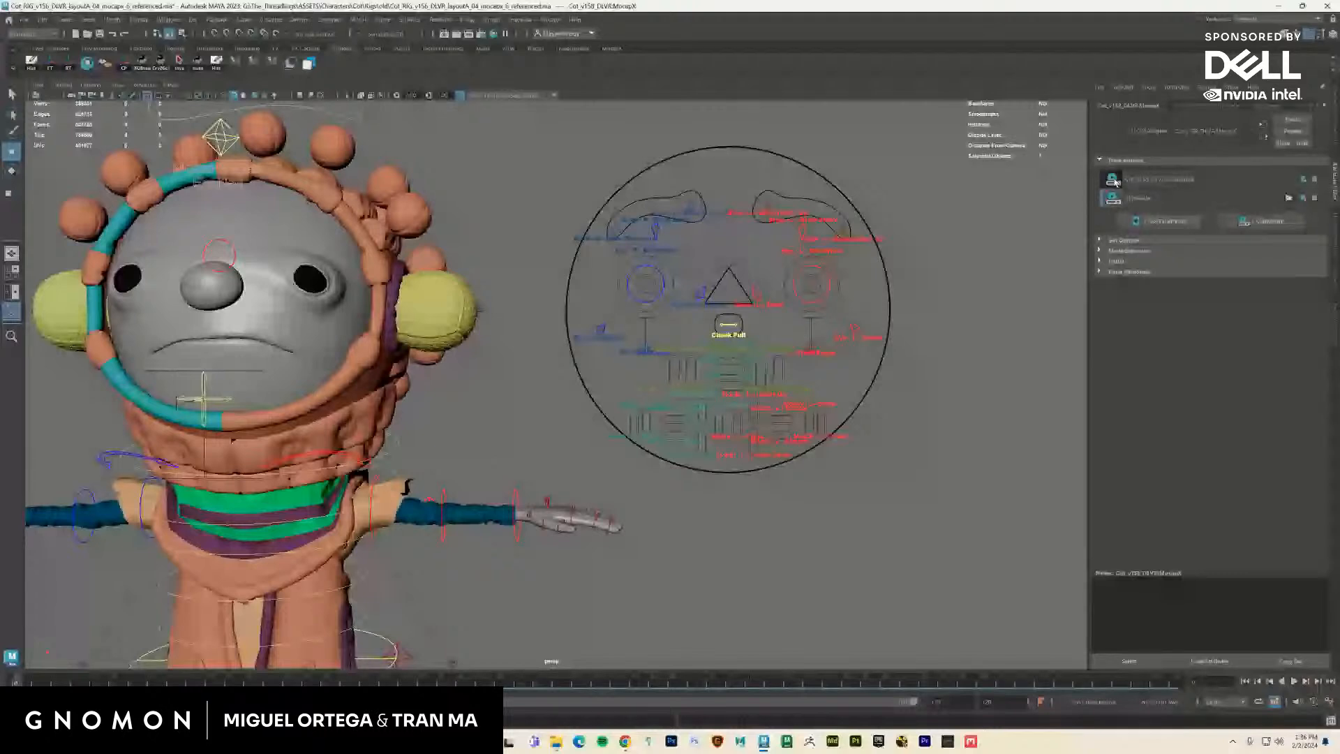
{"action": "left_click", "coordinate": [587, 337]}
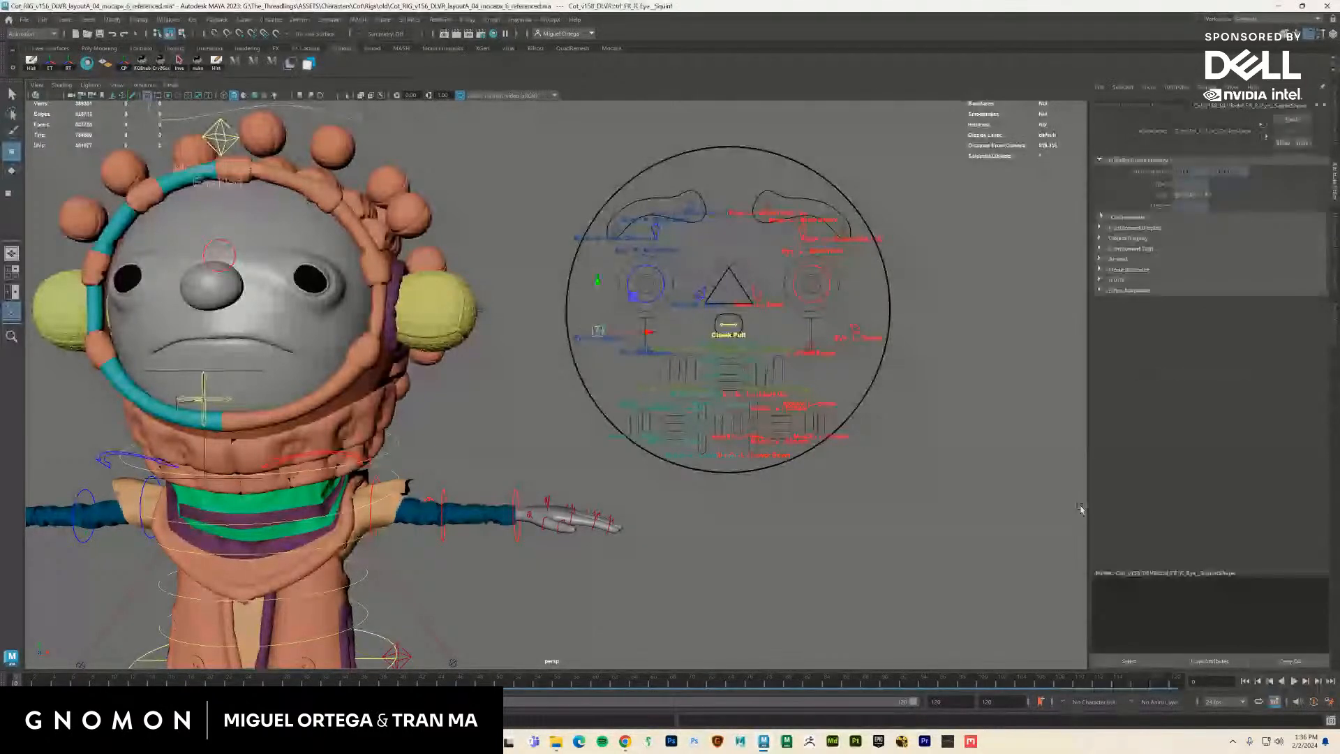
{"action": "key", "text": "ctrl+a"}
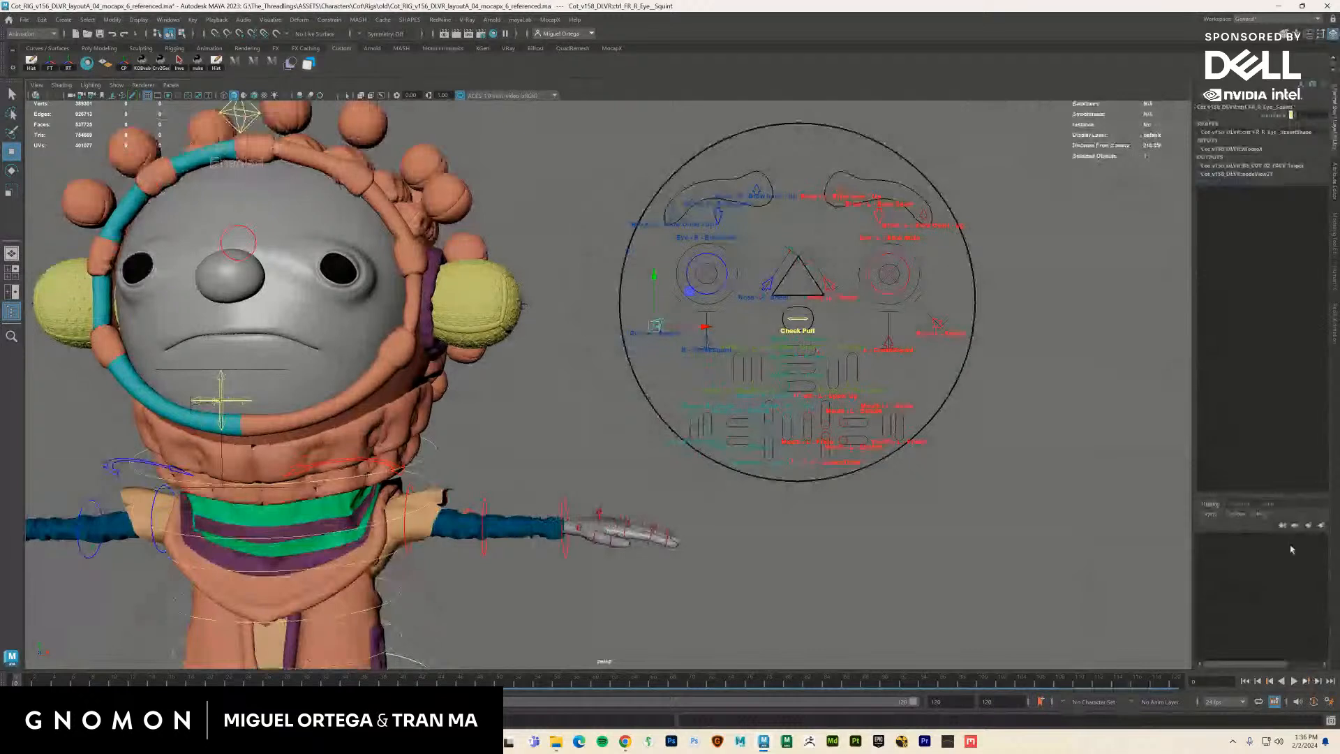
{"action": "left_click", "coordinate": [1270, 503]}
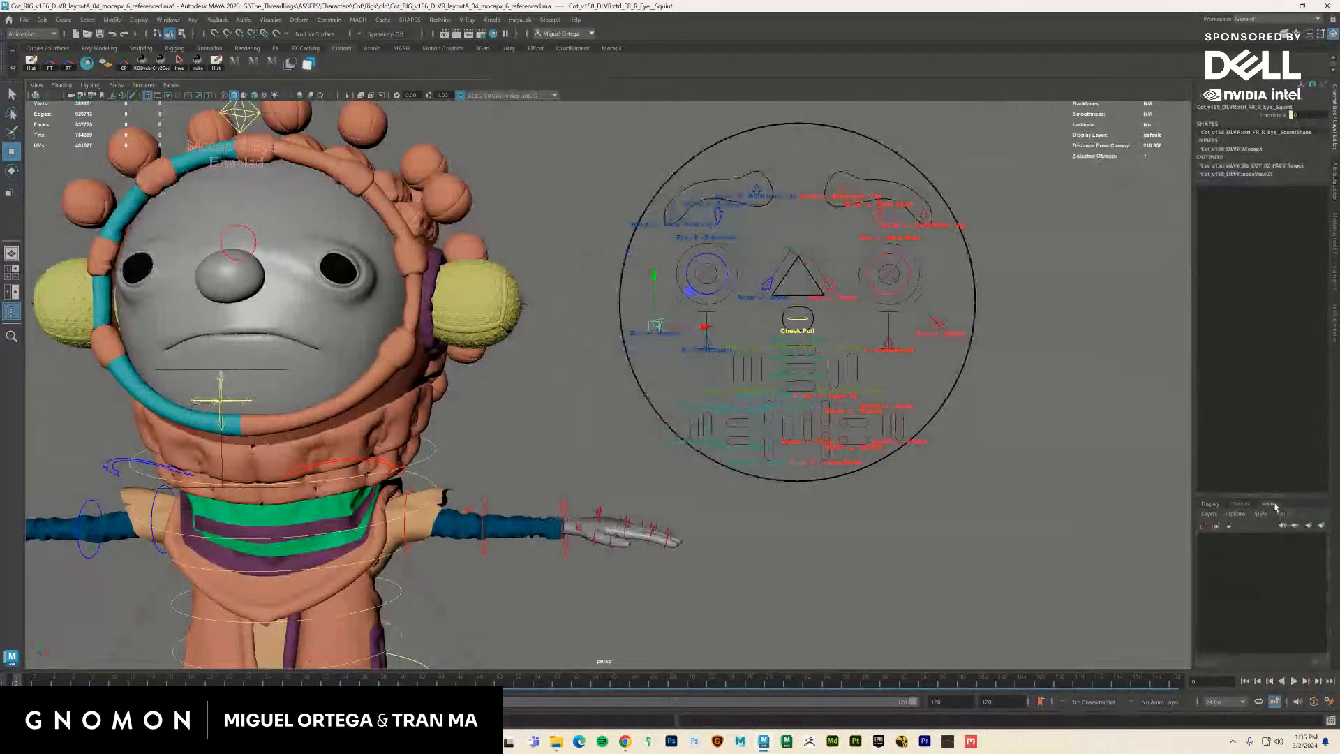
{"action": "left_click", "coordinate": [1322, 526]}
{"action": "middle_click_drag", "start_coordinate": [693, 320], "coordinate": [624, 349]}
{"action": "left_click_drag", "start_coordinate": [624, 349], "coordinate": [467, 385], "text": "alt"}
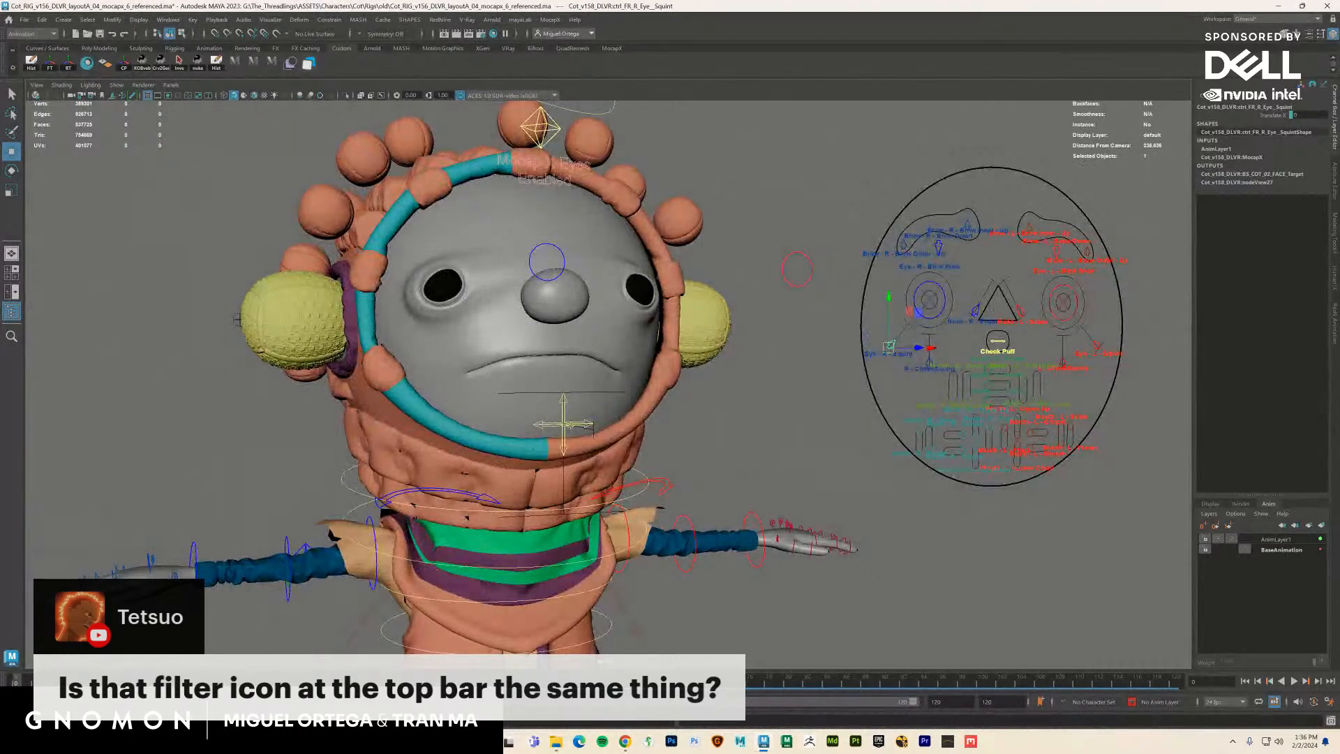
Bring the pose library back into view and check its item type filters, leaving Mirror, Pose and Folder enabled
{"action": "left_click_drag", "start_coordinate": [1339, 263], "coordinate": [1096, 249]}
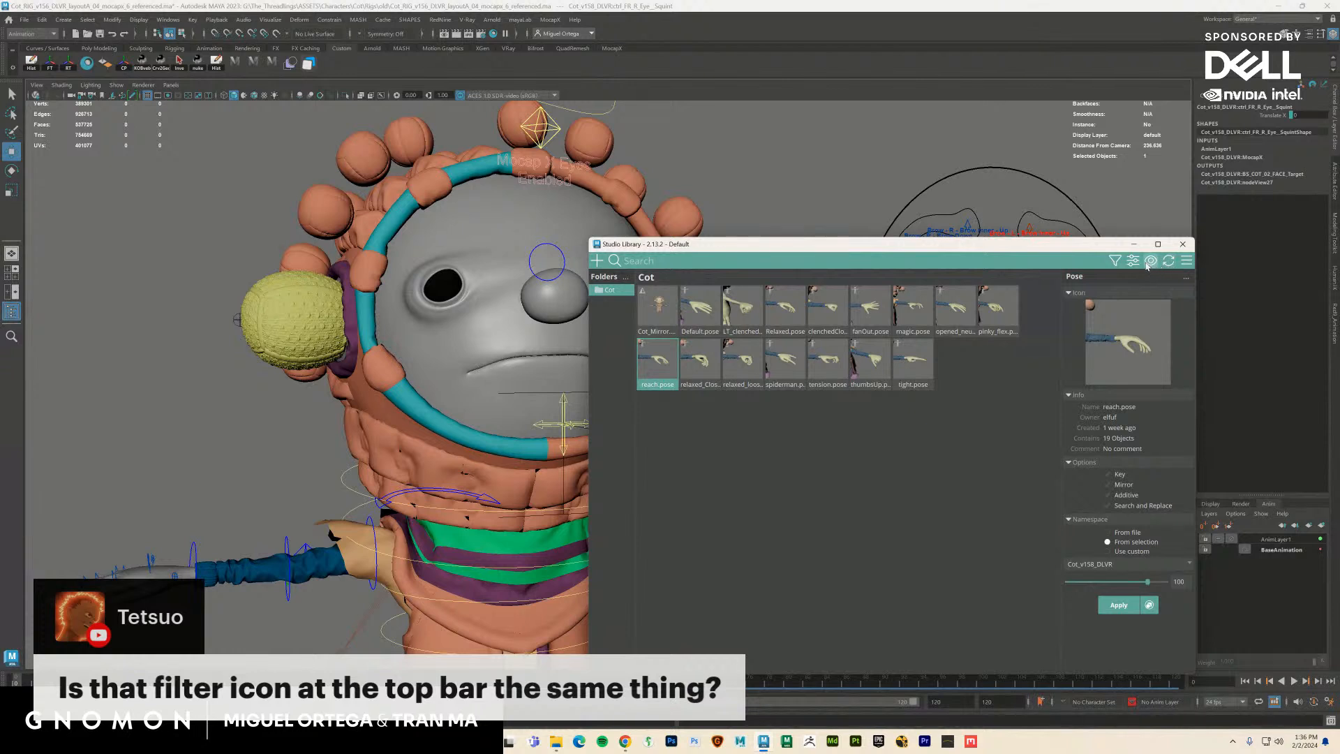
{"action": "left_click", "coordinate": [1116, 260]}
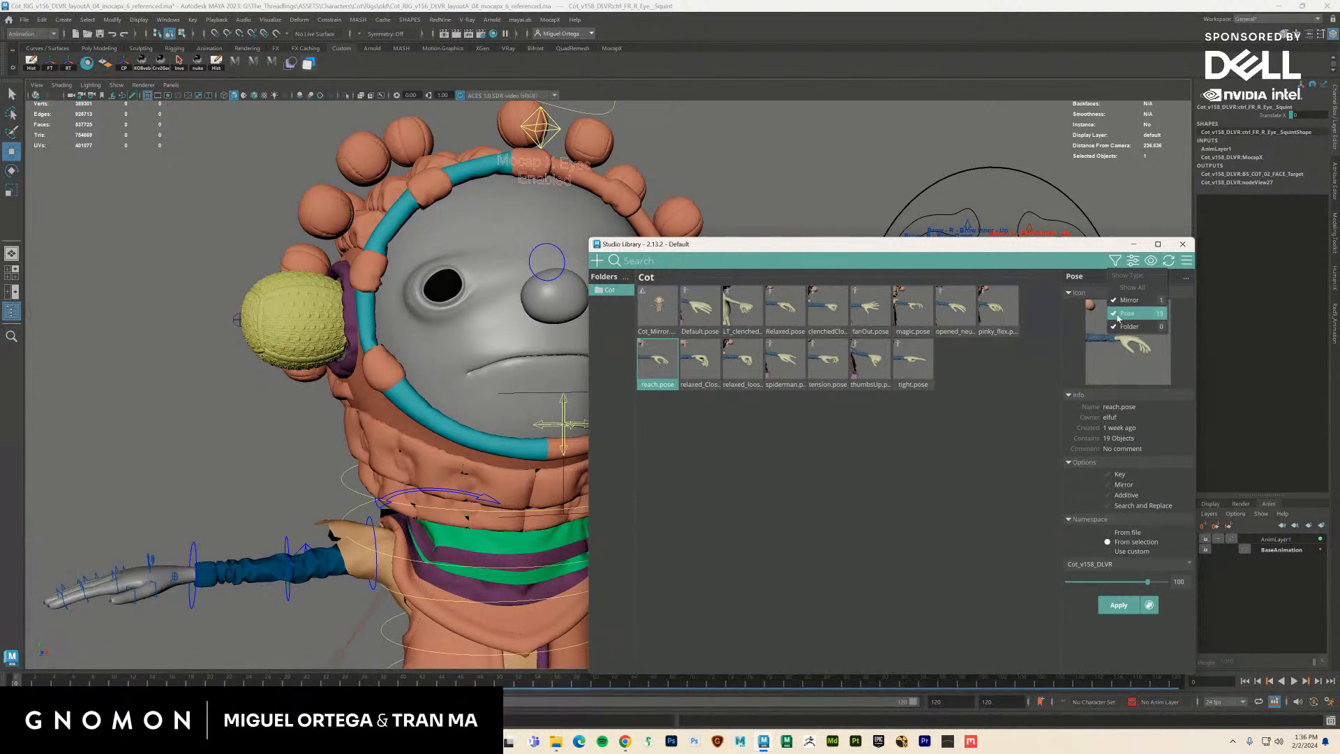
{"action": "left_click", "coordinate": [857, 477]}
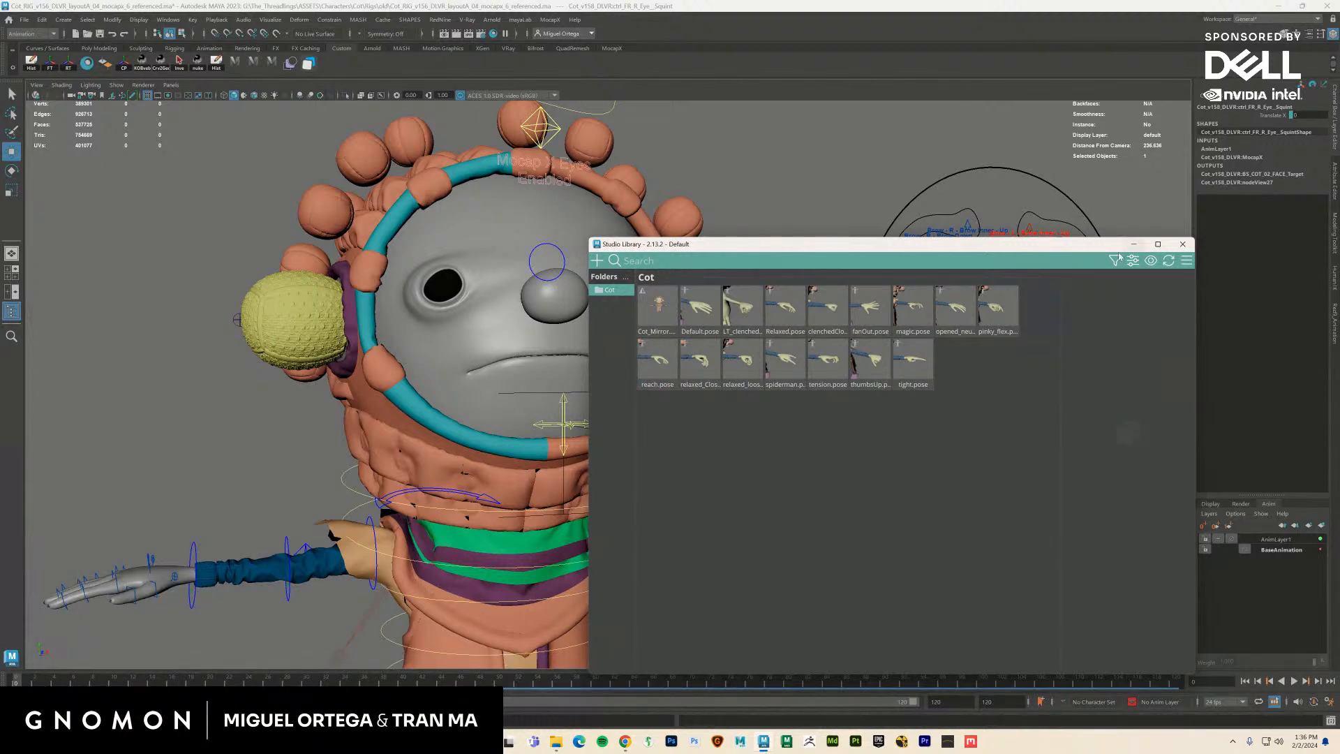
Close the pose library and add all the face board controls to AnimLayer1
{"action": "left_click", "coordinate": [1183, 244]}
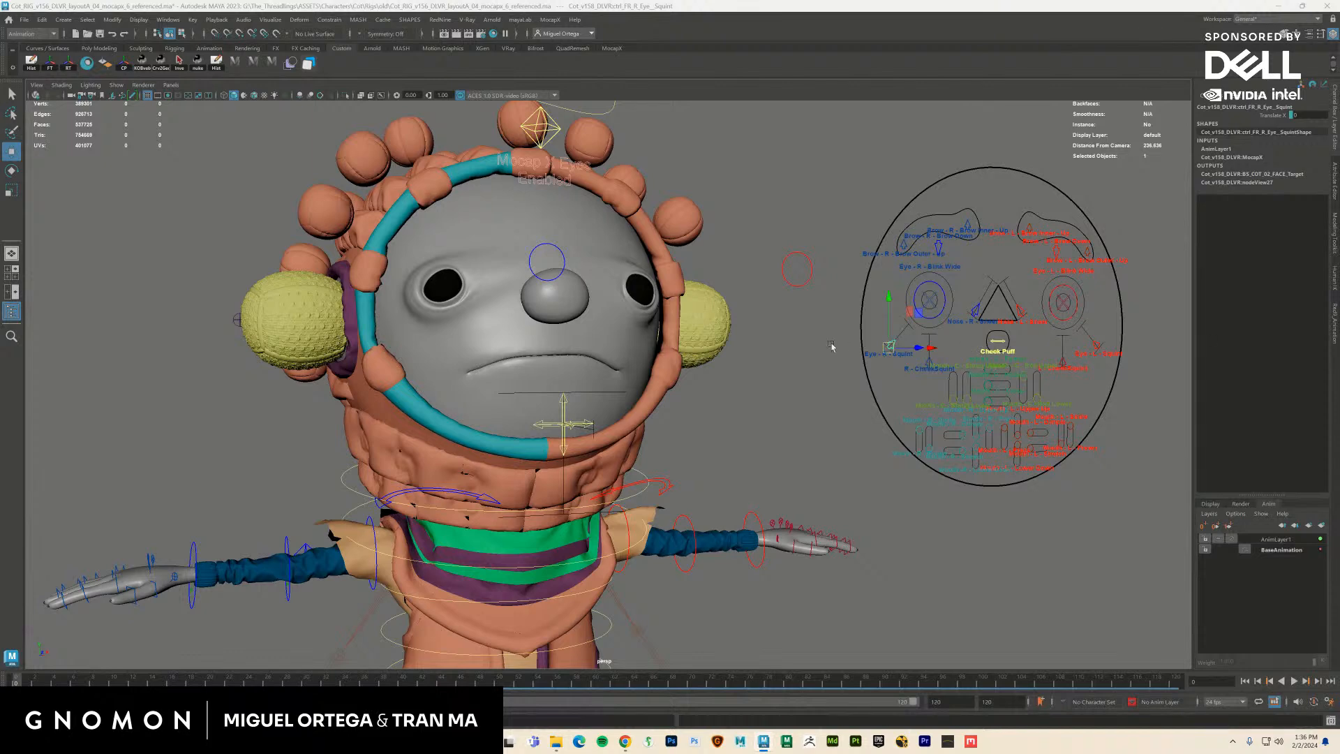
{"action": "left_click_drag", "start_coordinate": [831, 347], "coordinate": [805, 320], "text": "alt"}
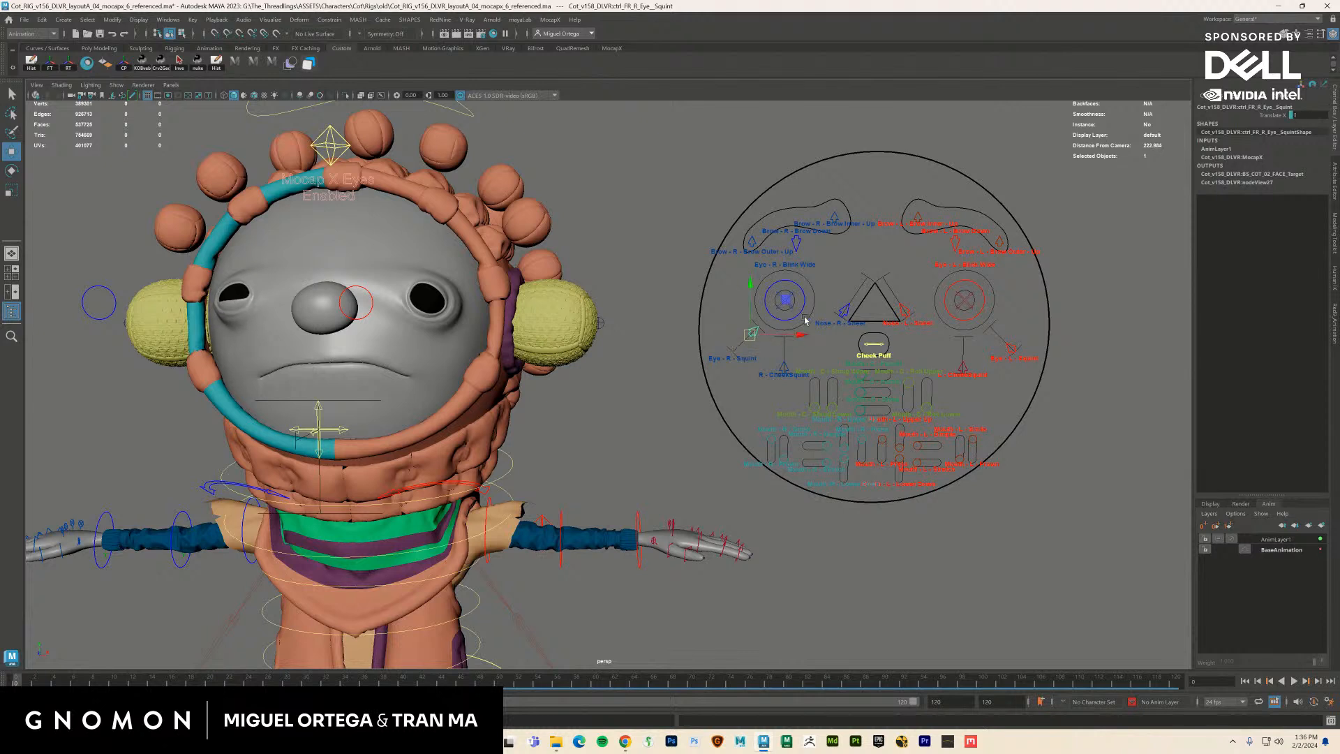
{"action": "left_click", "coordinate": [1009, 352]}
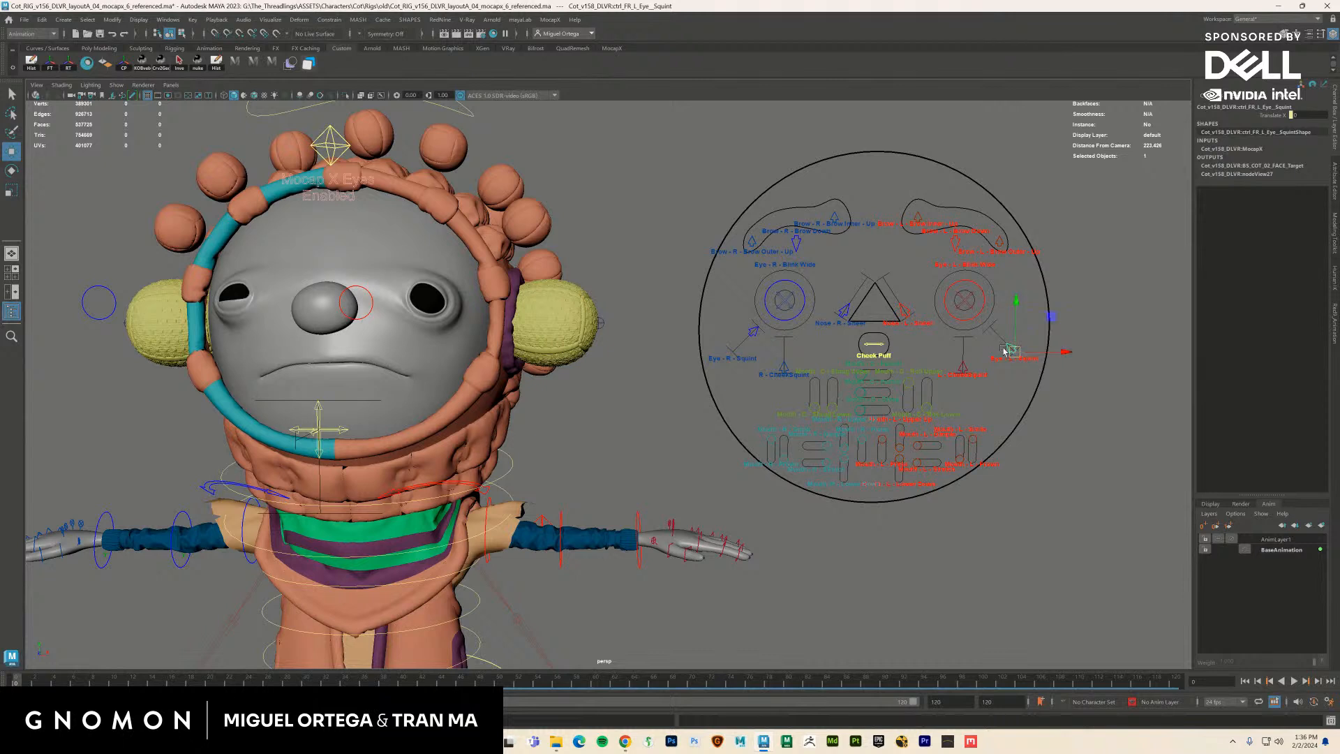
{"action": "left_click", "coordinate": [1271, 541]}
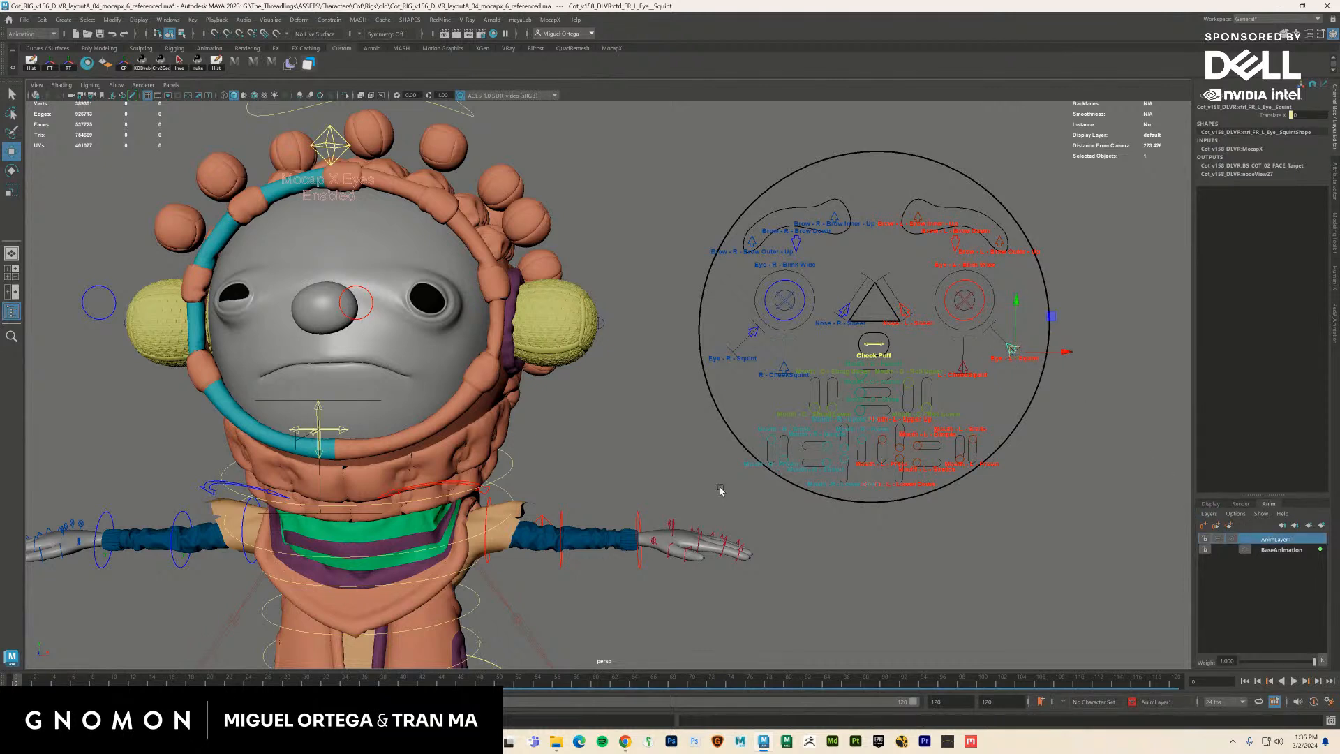
{"action": "left_click_drag", "start_coordinate": [682, 504], "coordinate": [1077, 178]}
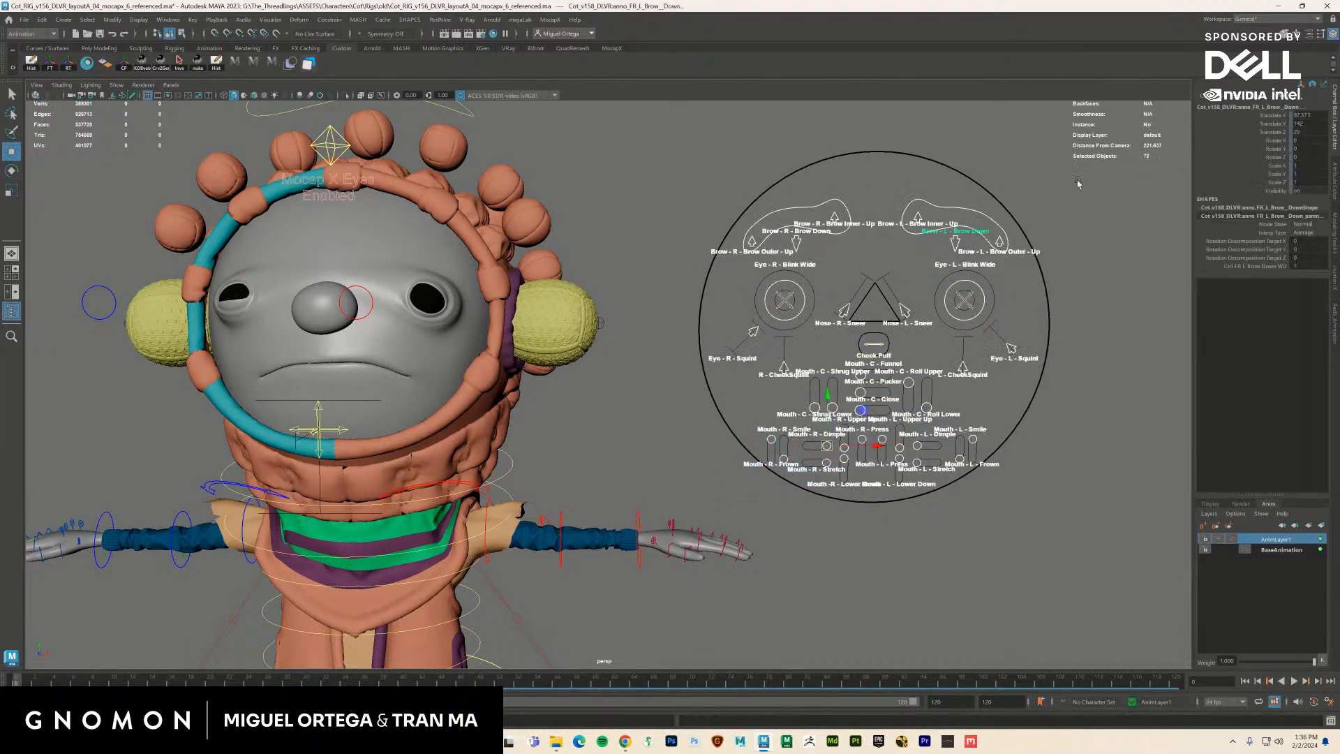
{"action": "right_click", "coordinate": [1273, 545]}
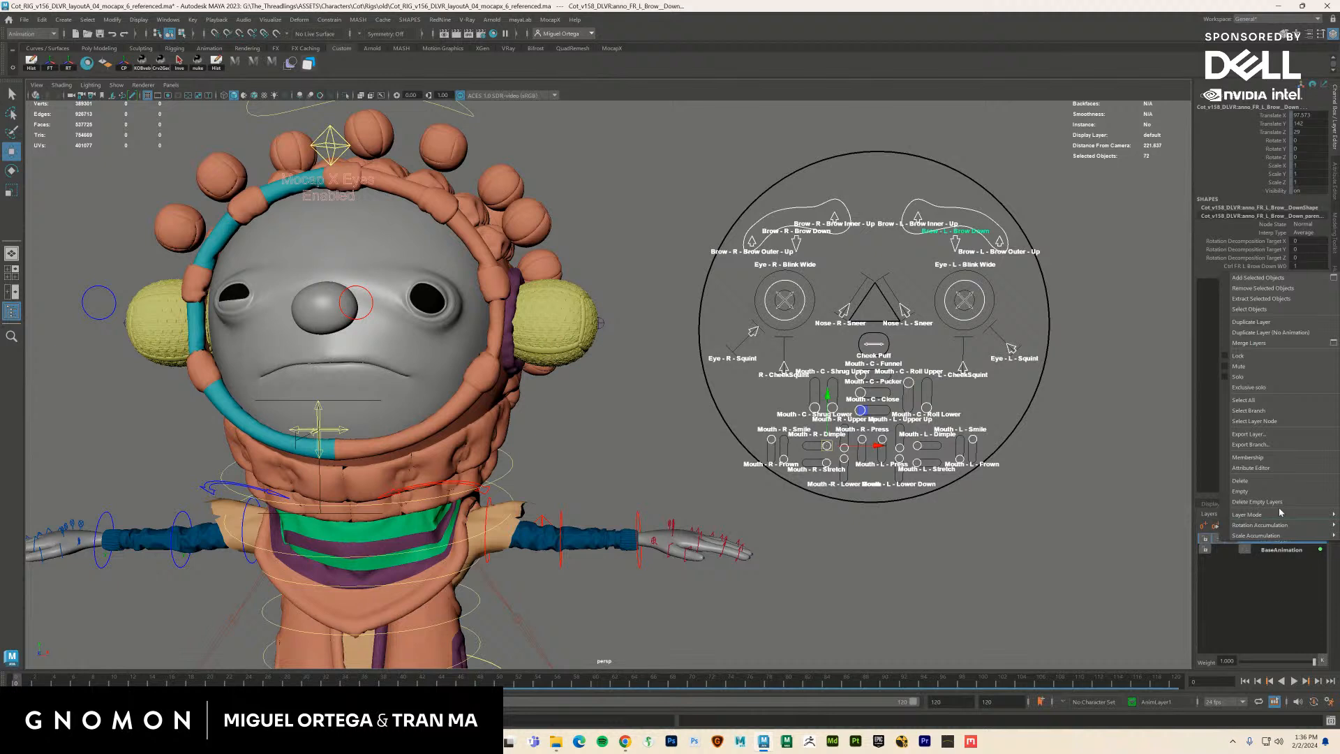
{"action": "left_click", "coordinate": [1283, 279]}
{"action": "left_click", "coordinate": [988, 272]}
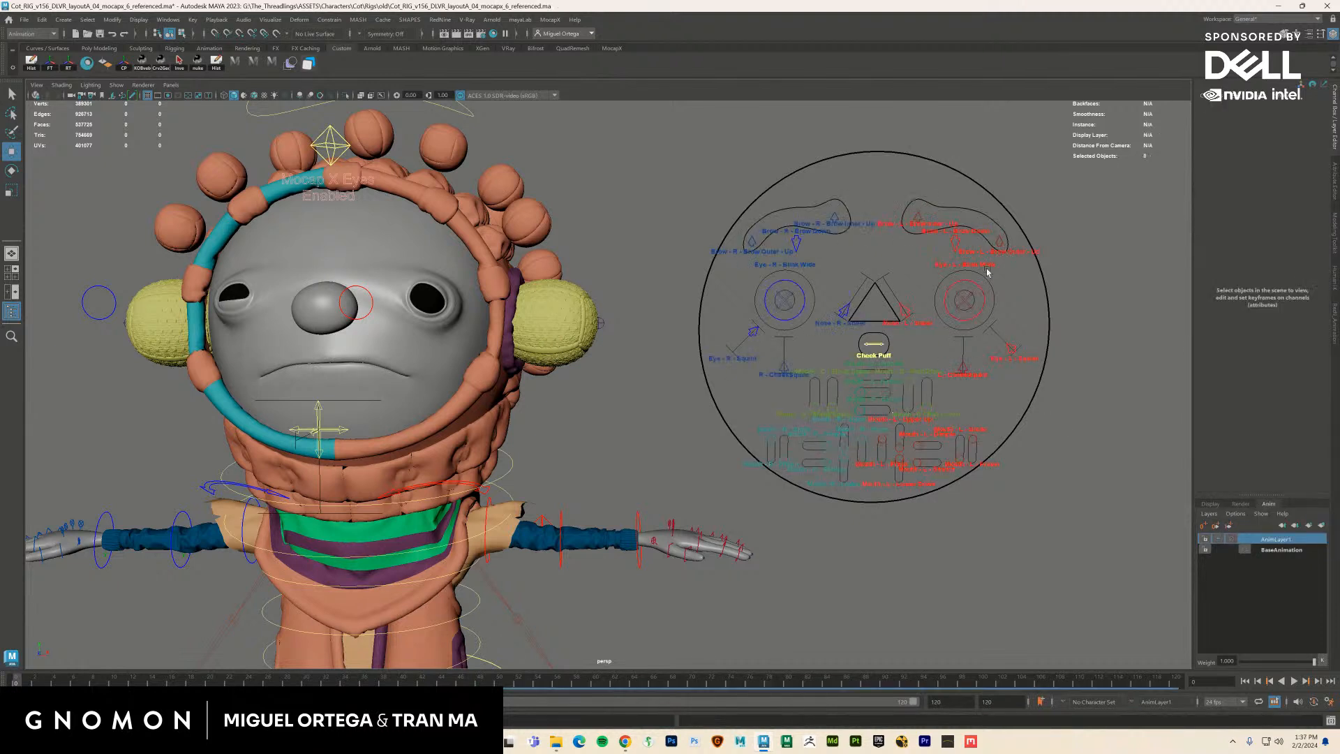
Slide the left Eye Squint control inward on the face board to squint the character's left eye
{"action": "left_click", "coordinate": [1003, 350]}
{"action": "left_click_drag", "start_coordinate": [1010, 352], "coordinate": [985, 339]}
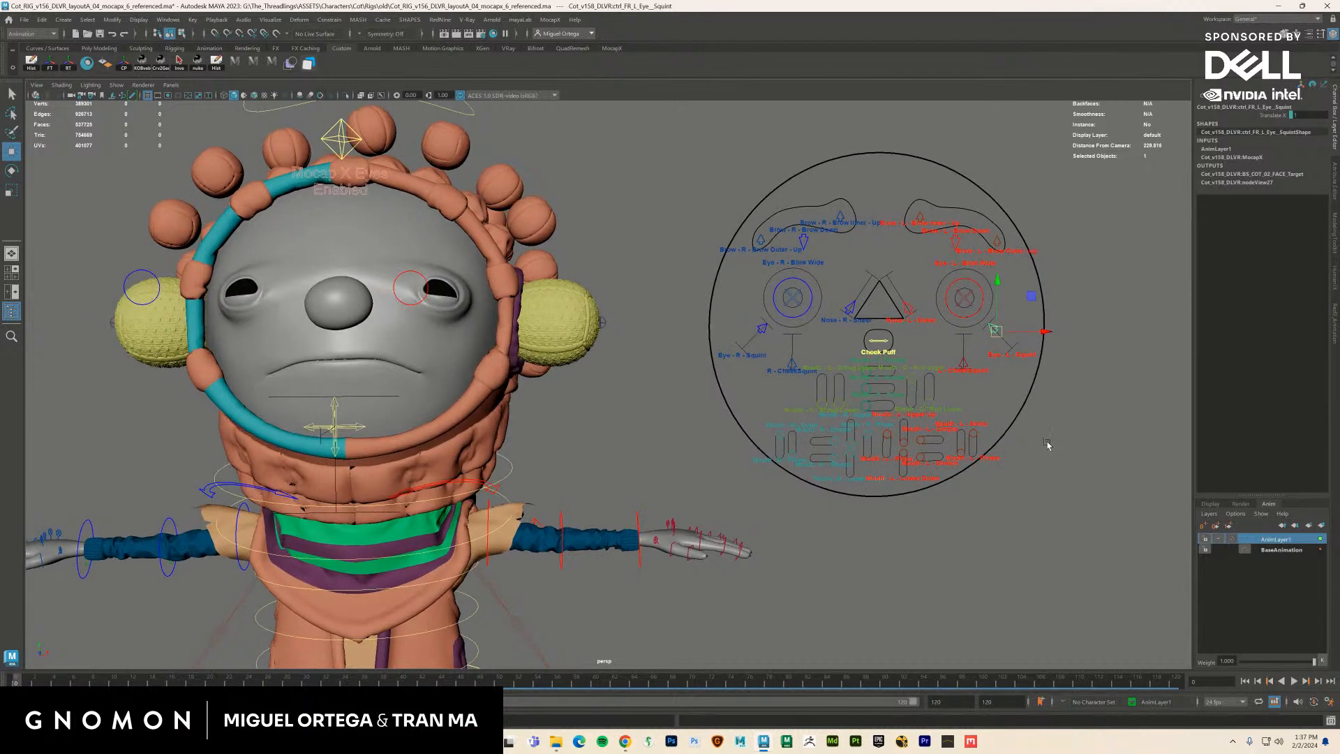
{"action": "right_click_drag", "start_coordinate": [784, 485], "coordinate": [843, 510], "text": "alt"}
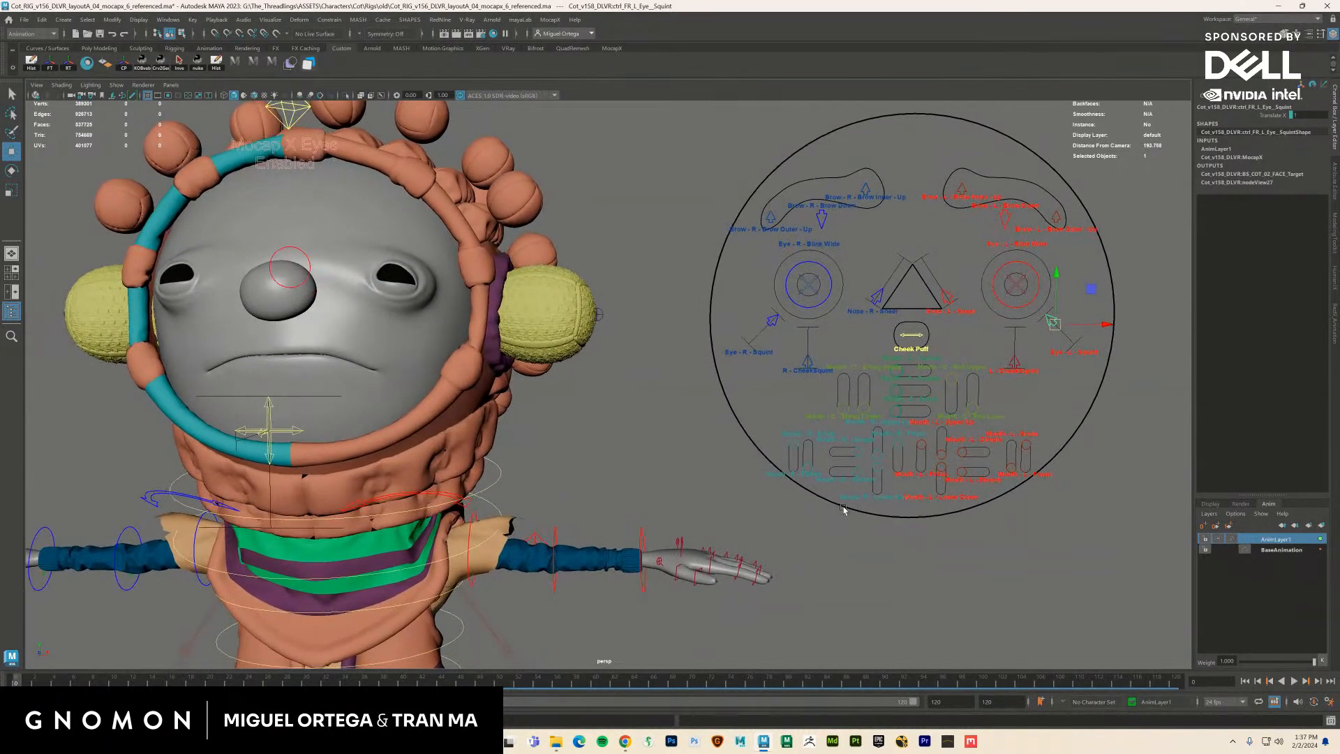
Raise the right and left Mouth Smile controls on the face board to make the character smile
{"action": "right_click_drag", "start_coordinate": [848, 456], "coordinate": [875, 490], "text": "alt"}
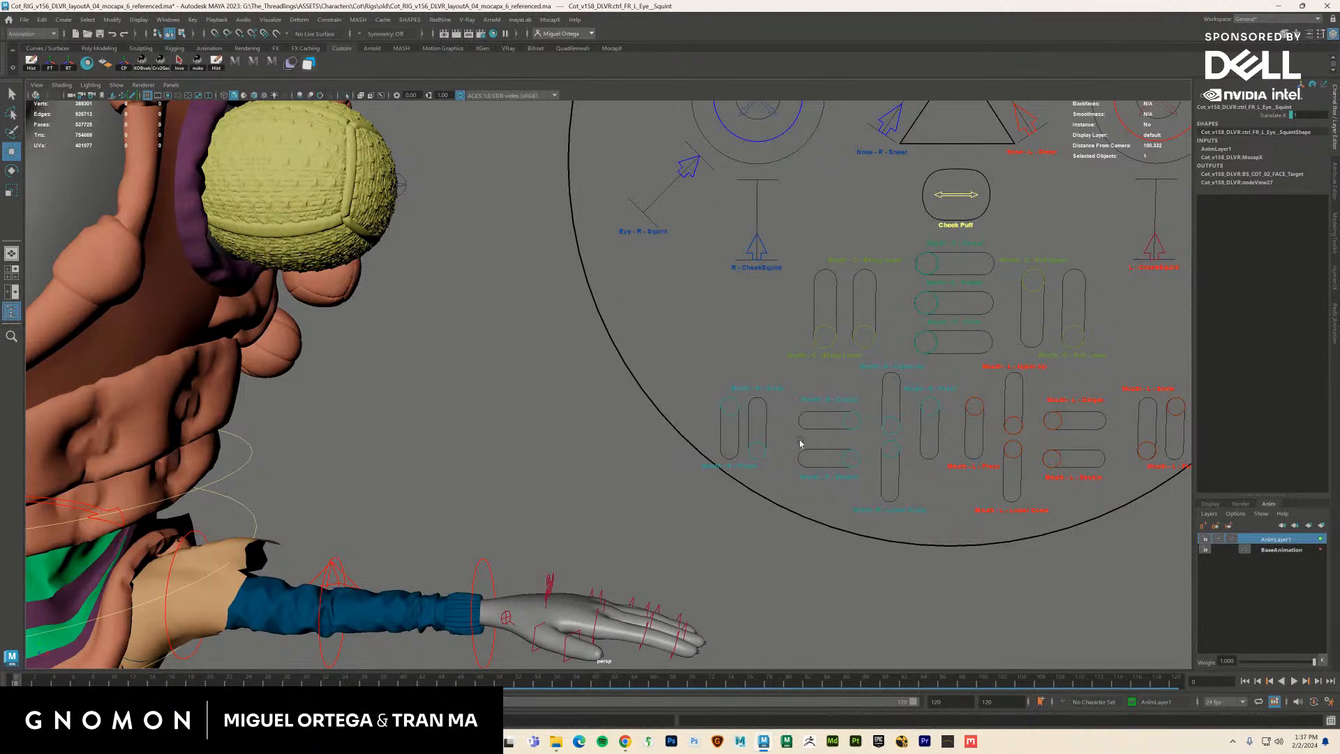
{"action": "left_click", "coordinate": [759, 449]}
{"action": "middle_click_drag", "start_coordinate": [764, 390], "coordinate": [942, 460], "text": "alt"}
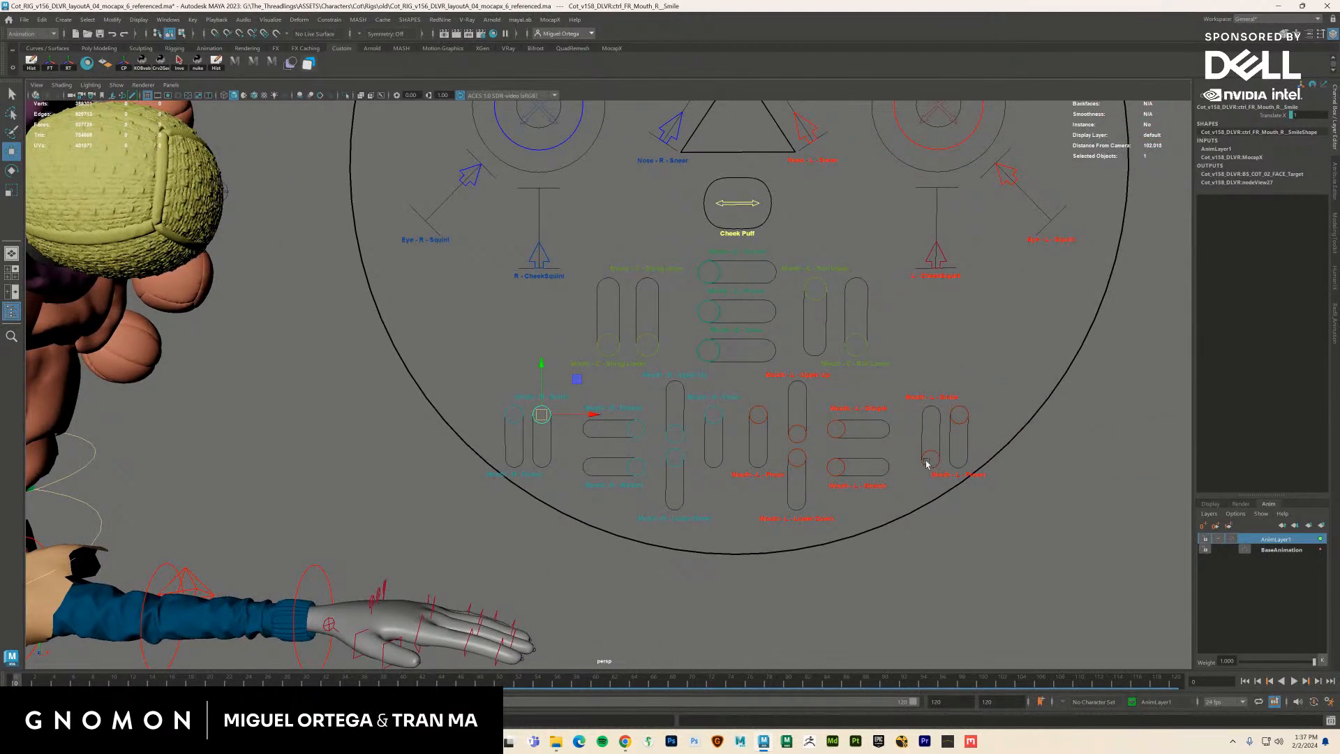
{"action": "left_click", "coordinate": [929, 461]}
{"action": "right_click_drag", "start_coordinate": [935, 454], "coordinate": [673, 488], "text": "alt"}
{"action": "middle_click_drag", "start_coordinate": [673, 488], "coordinate": [813, 525], "text": "alt"}
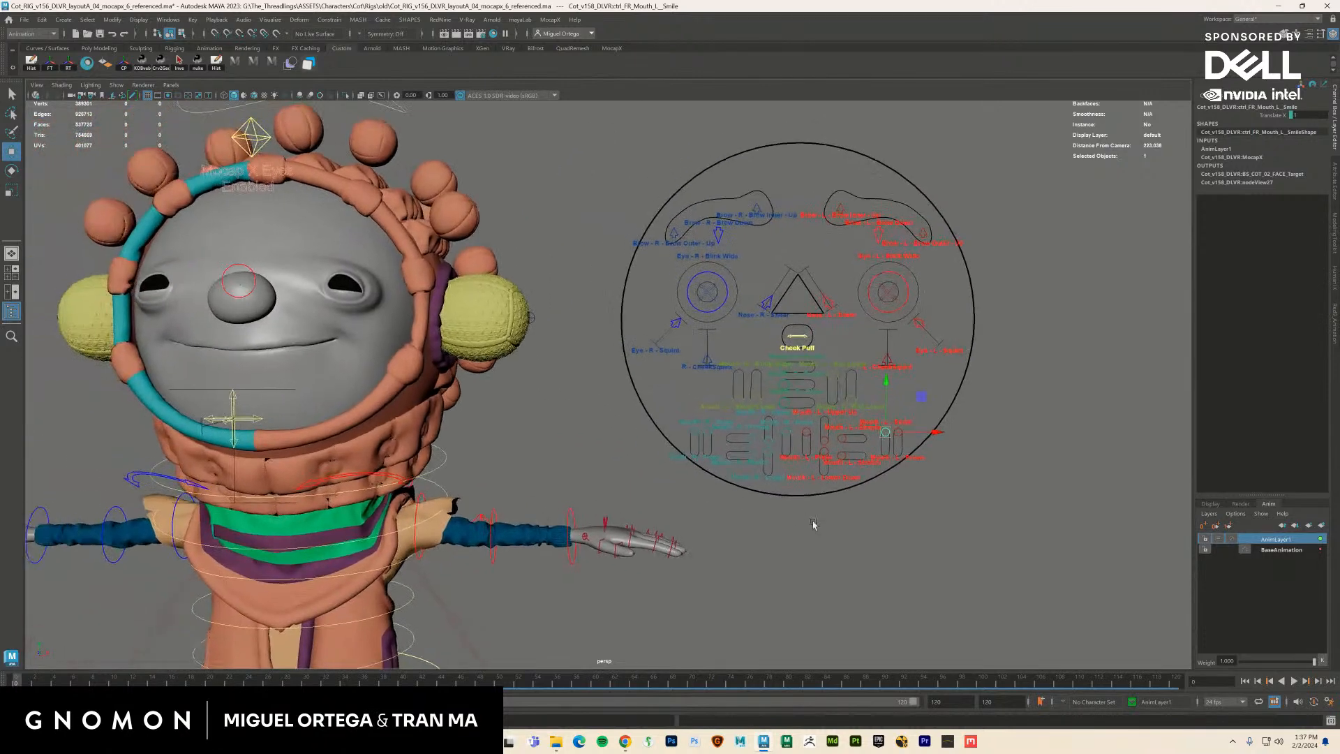
Select the left and right CheekSquint controls on the face board and raise both together
{"action": "right_click_drag", "start_coordinate": [814, 525], "coordinate": [960, 504], "text": "alt"}
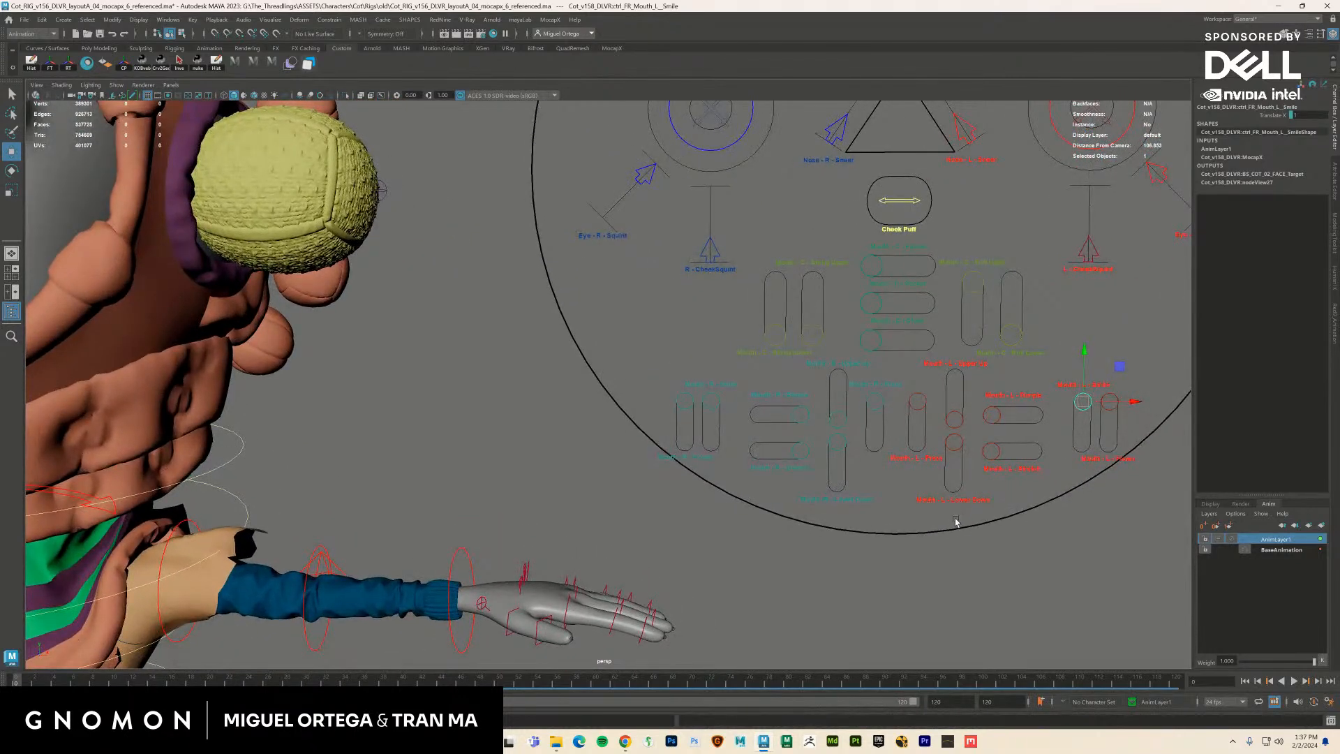
{"action": "middle_click_drag", "start_coordinate": [956, 522], "coordinate": [933, 539], "text": "alt"}
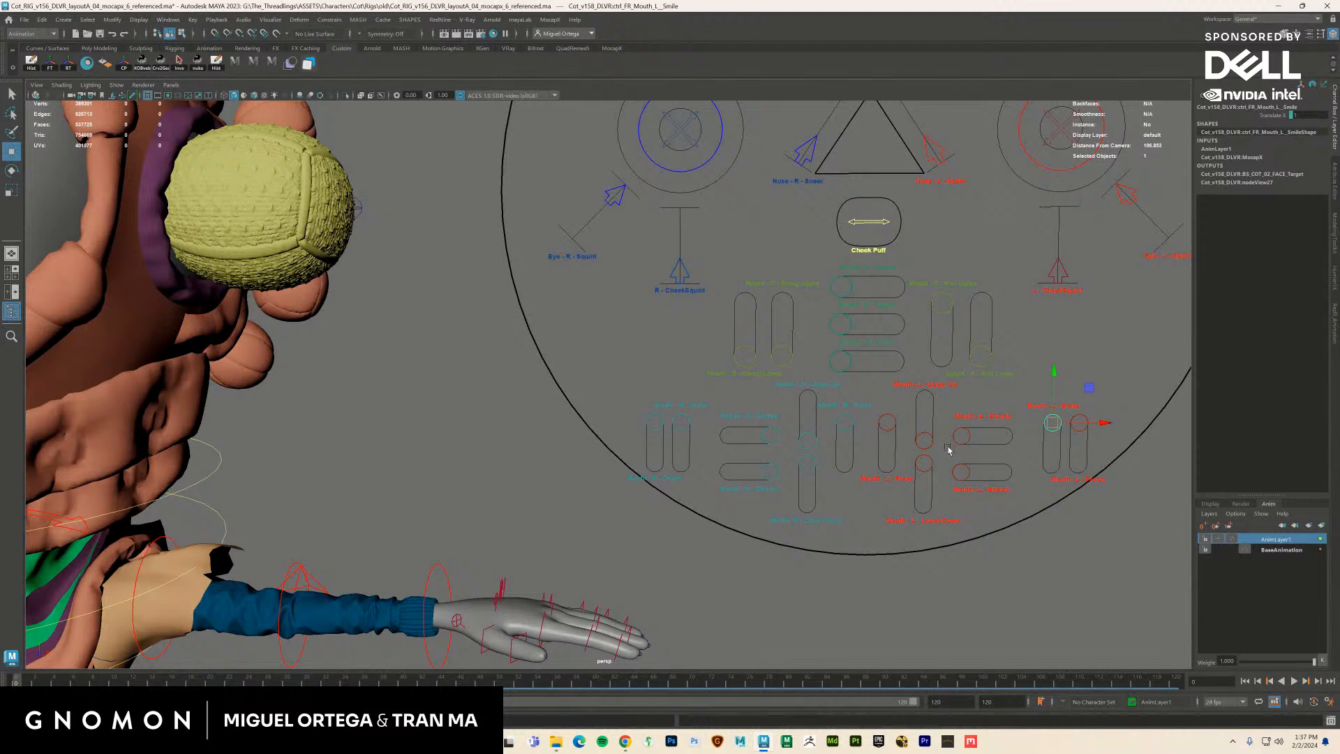
{"action": "middle_click_drag", "start_coordinate": [948, 456], "coordinate": [941, 474], "text": "alt"}
{"action": "middle_click_drag", "start_coordinate": [854, 429], "coordinate": [836, 509], "text": "alt"}
{"action": "scroll", "coordinate": [837, 509], "scroll_direction": "down", "scroll_amount": 5}
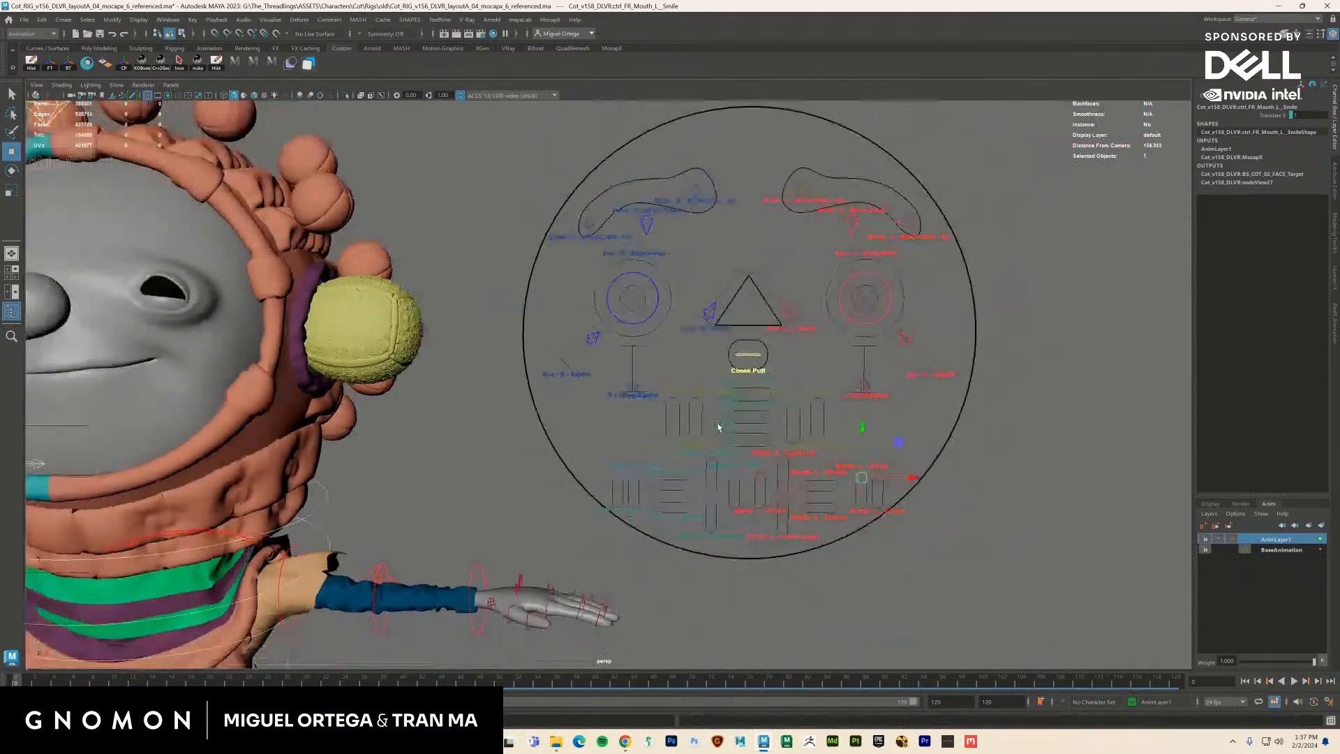
{"action": "left_click_drag", "start_coordinate": [832, 261], "coordinate": [936, 233]}
{"action": "left_click_drag", "start_coordinate": [926, 395], "coordinate": [983, 413], "text": "alt"}
{"action": "left_click", "coordinate": [1020, 398]}
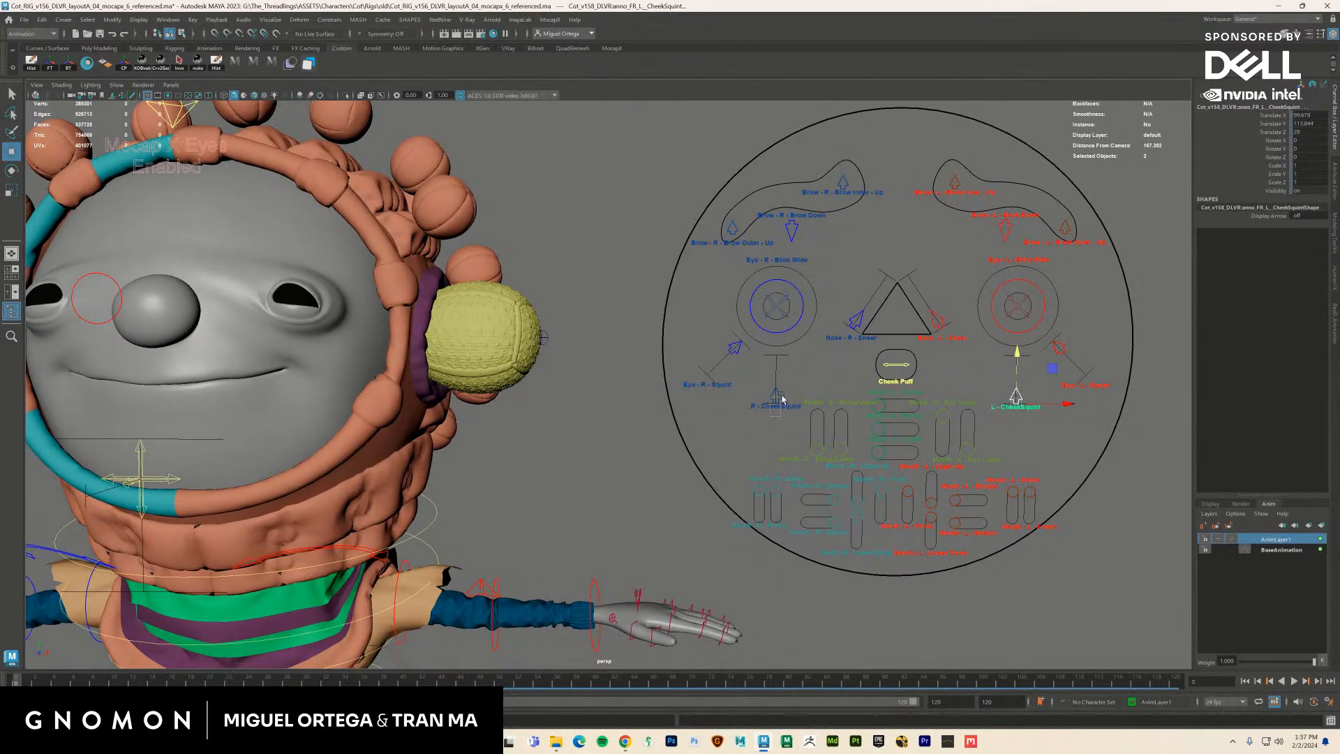
{"action": "left_click", "coordinate": [781, 397], "text": "shift"}
{"action": "left_click_drag", "start_coordinate": [1016, 385], "coordinate": [1016, 353]}
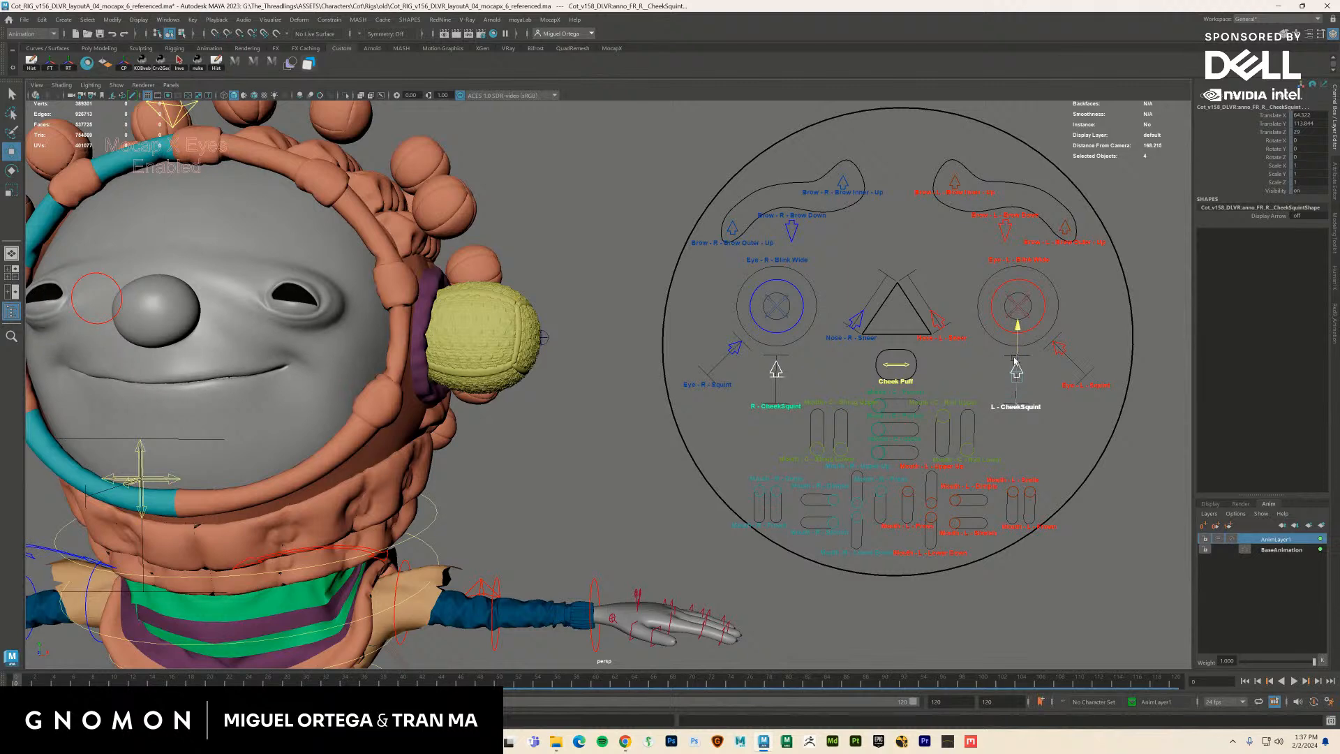
{"action": "scroll", "coordinate": [904, 483], "scroll_direction": "up", "scroll_amount": 1}
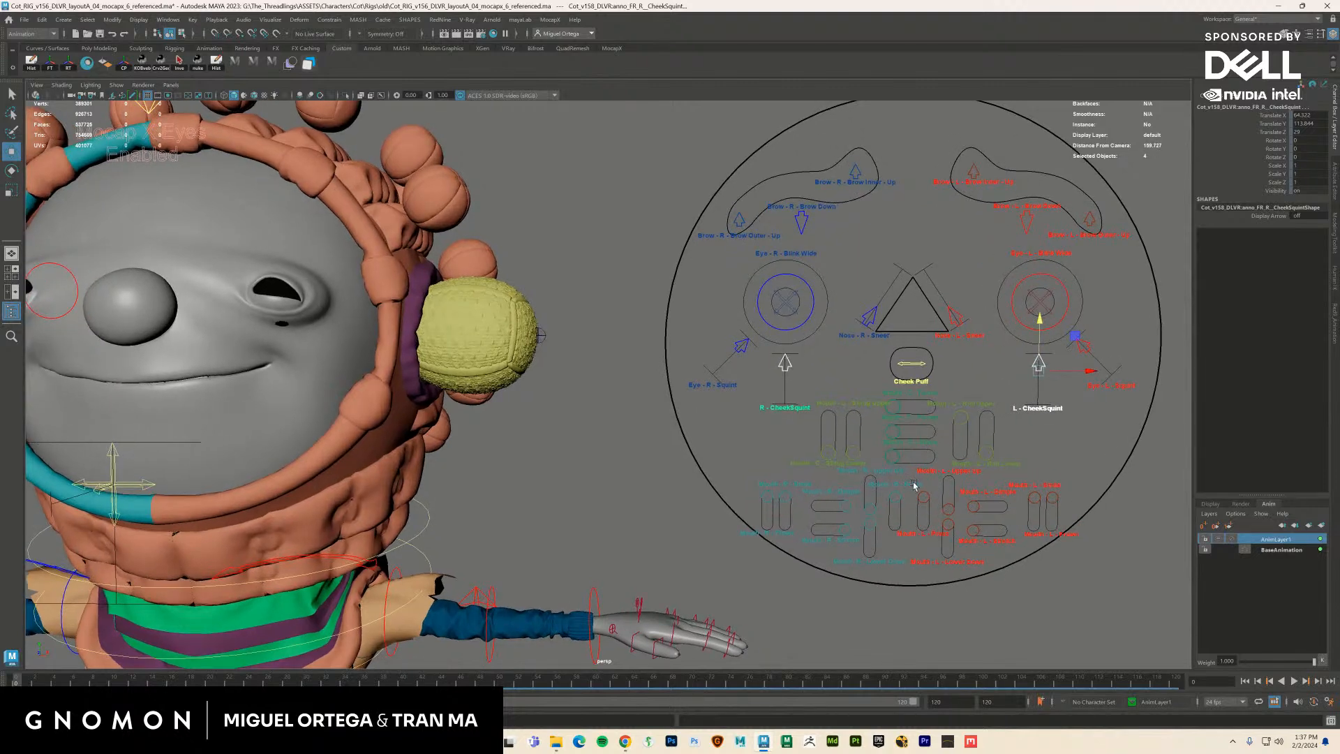
Move the right and left Mouth Stretch controls outward to widen the smile
{"action": "left_click", "coordinate": [845, 534]}
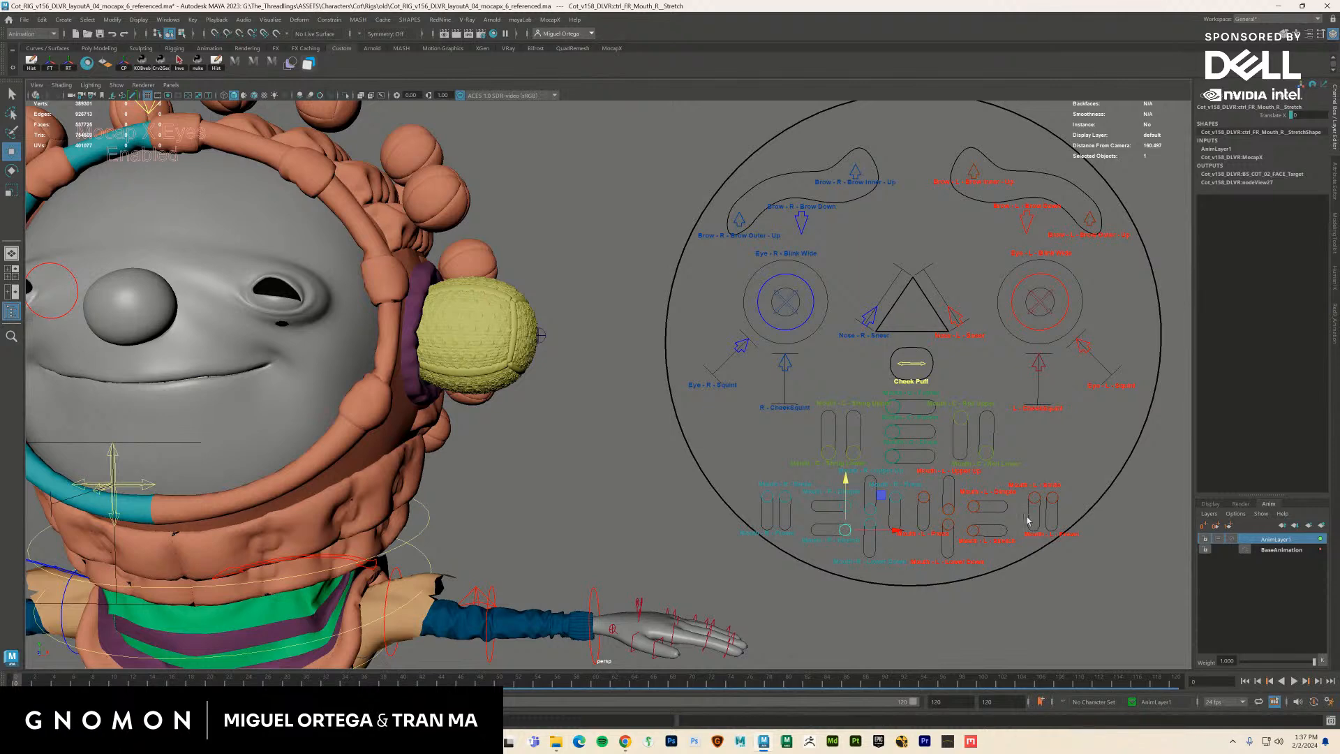
{"action": "scroll", "coordinate": [1073, 520], "scroll_direction": "up", "scroll_amount": 1}
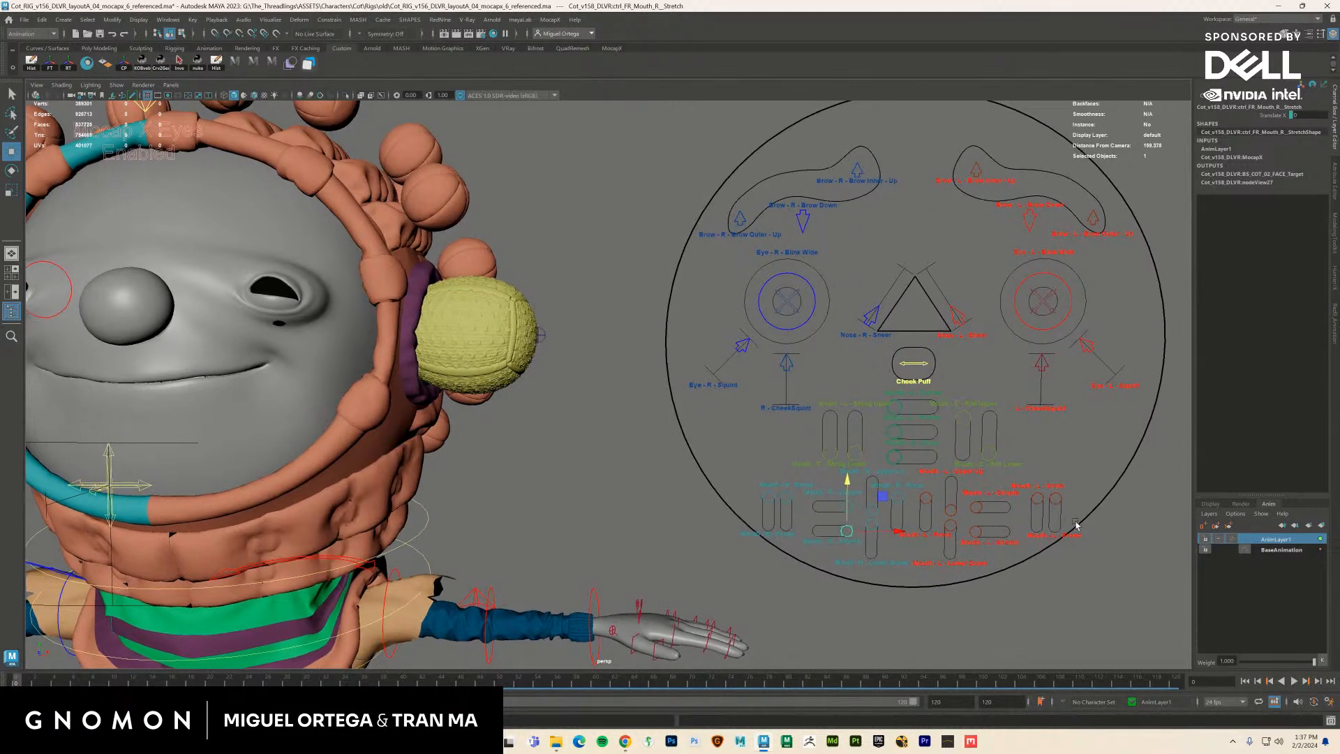
{"action": "left_click_drag", "start_coordinate": [887, 545], "coordinate": [1045, 536]}
{"action": "left_click", "coordinate": [1004, 549]}
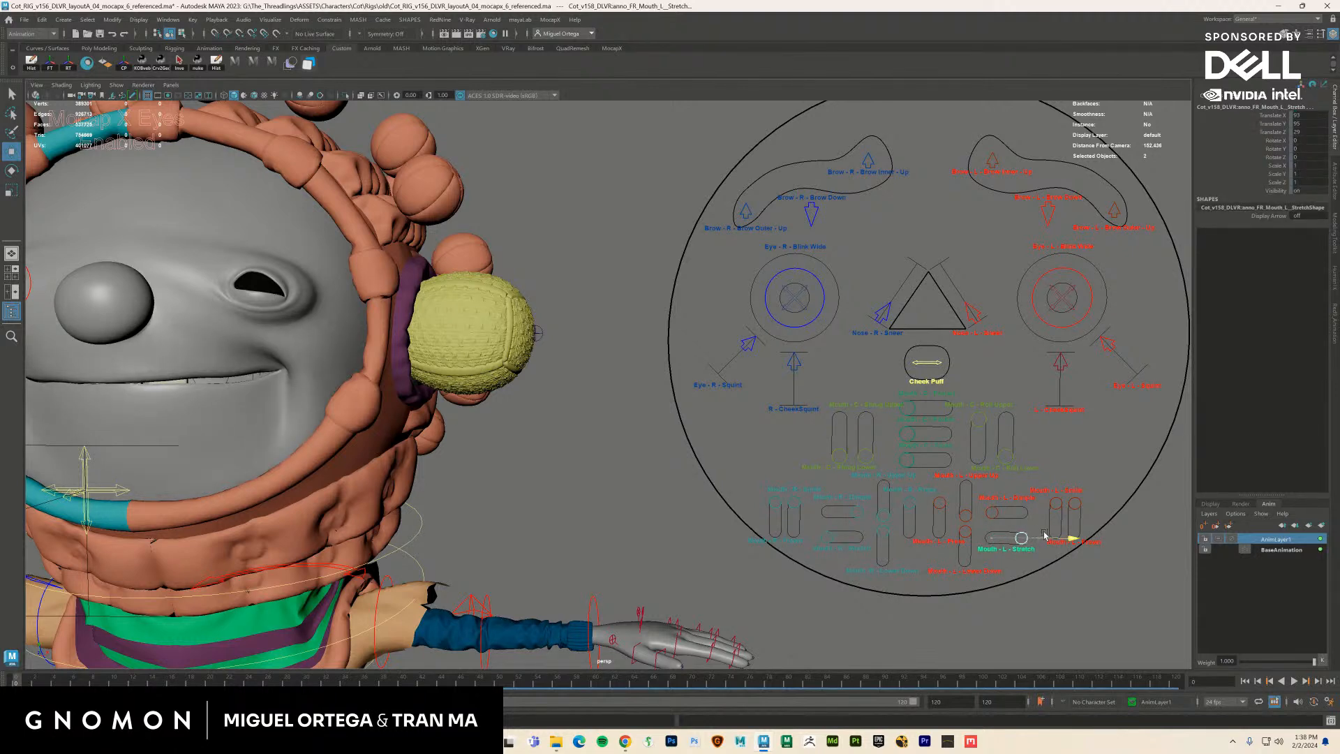
{"action": "right_click_drag", "start_coordinate": [1030, 549], "coordinate": [544, 487], "text": "alt"}
{"action": "middle_click_drag", "start_coordinate": [544, 487], "coordinate": [665, 487], "text": "alt"}
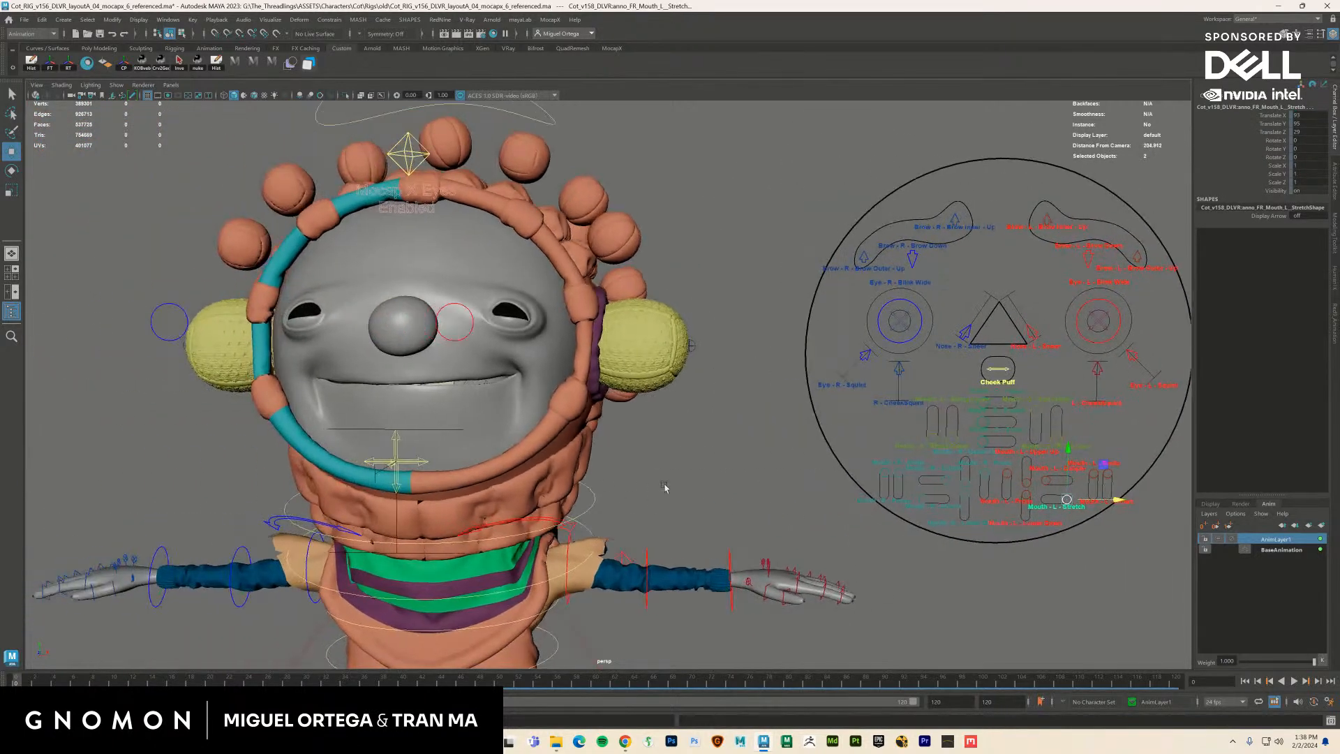
Undo the stray selections, add the Jaw OpenClose control to AnimLayer1 and lower it to open the mouth
{"action": "left_click_drag", "start_coordinate": [442, 493], "coordinate": [444, 478], "text": "alt"}
{"action": "key", "text": "ctrl+z"}
{"action": "key", "text": "ctrl+z"}
{"action": "key", "text": "ctrl+z"}
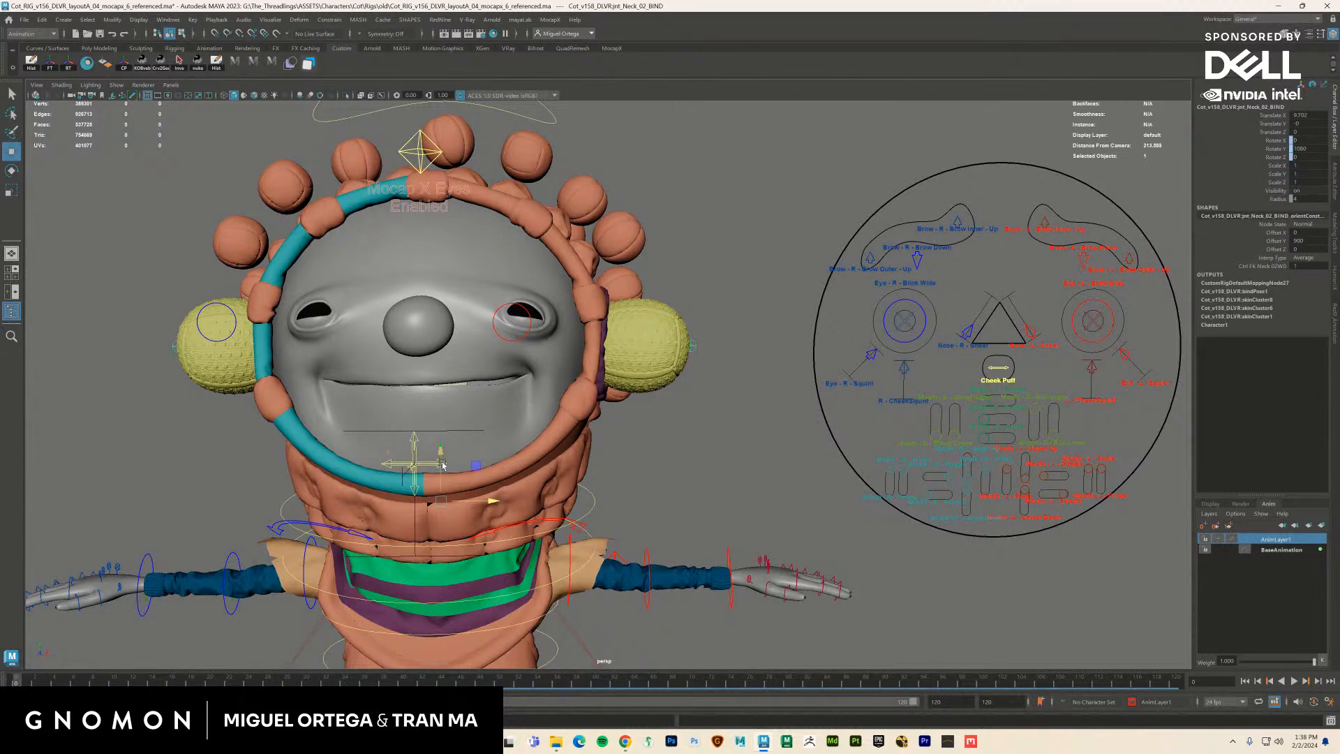
{"action": "key", "text": "ctrl+z"}
{"action": "left_click_drag", "start_coordinate": [600, 485], "coordinate": [293, 480], "text": "alt"}
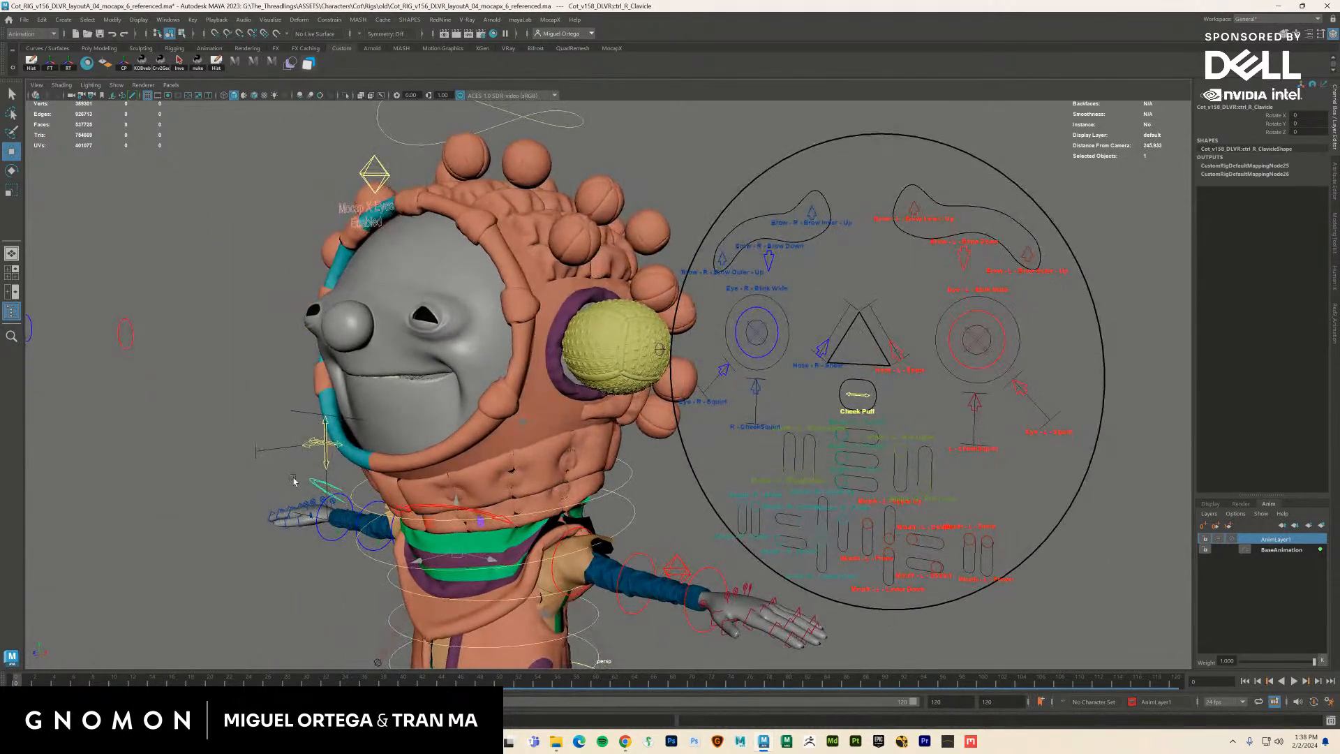
{"action": "left_click", "coordinate": [326, 438]}
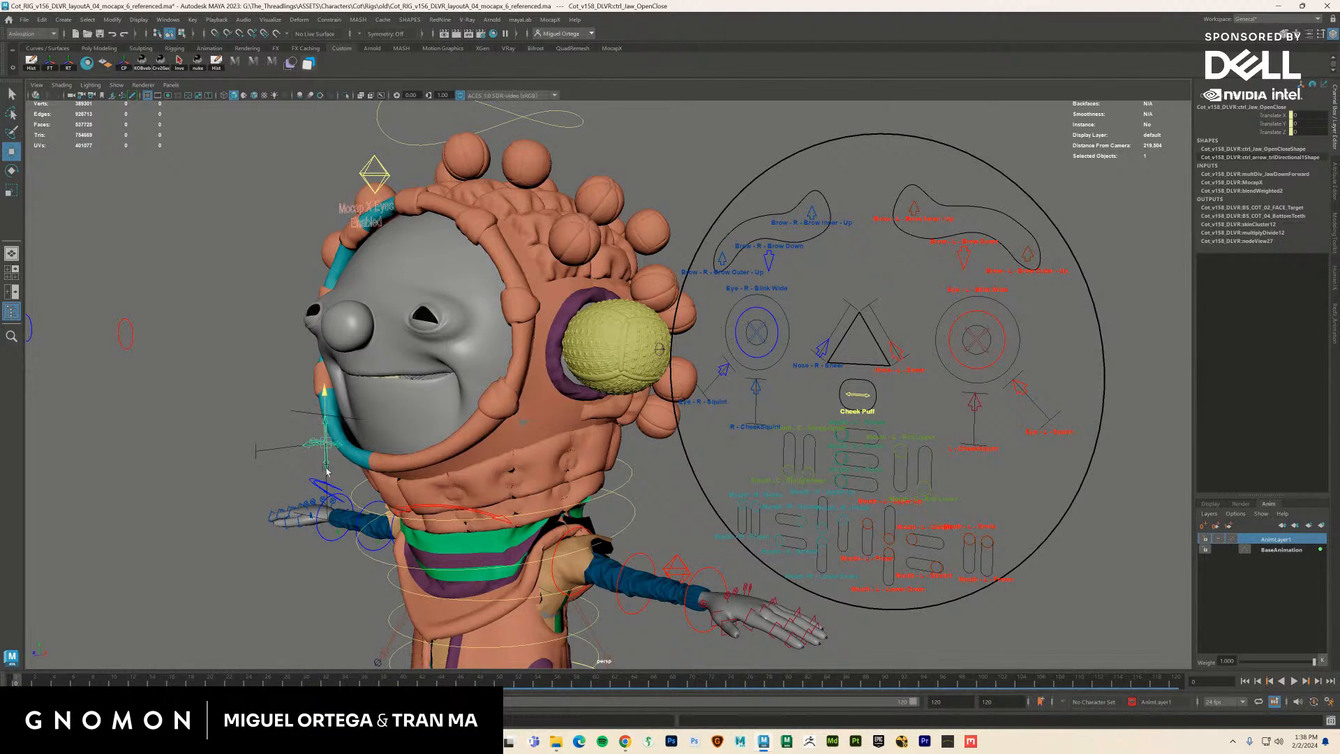
{"action": "right_click", "coordinate": [1255, 542]}
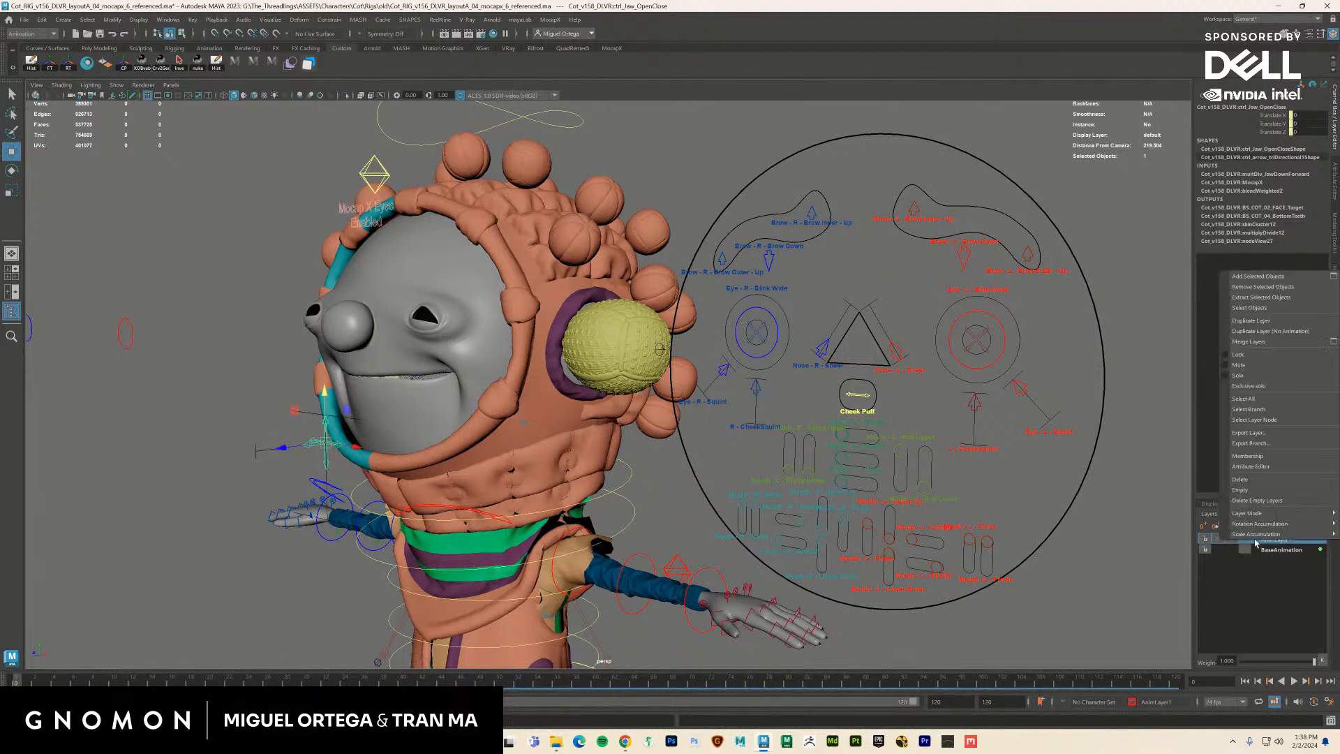
{"action": "left_click", "coordinate": [1258, 277]}
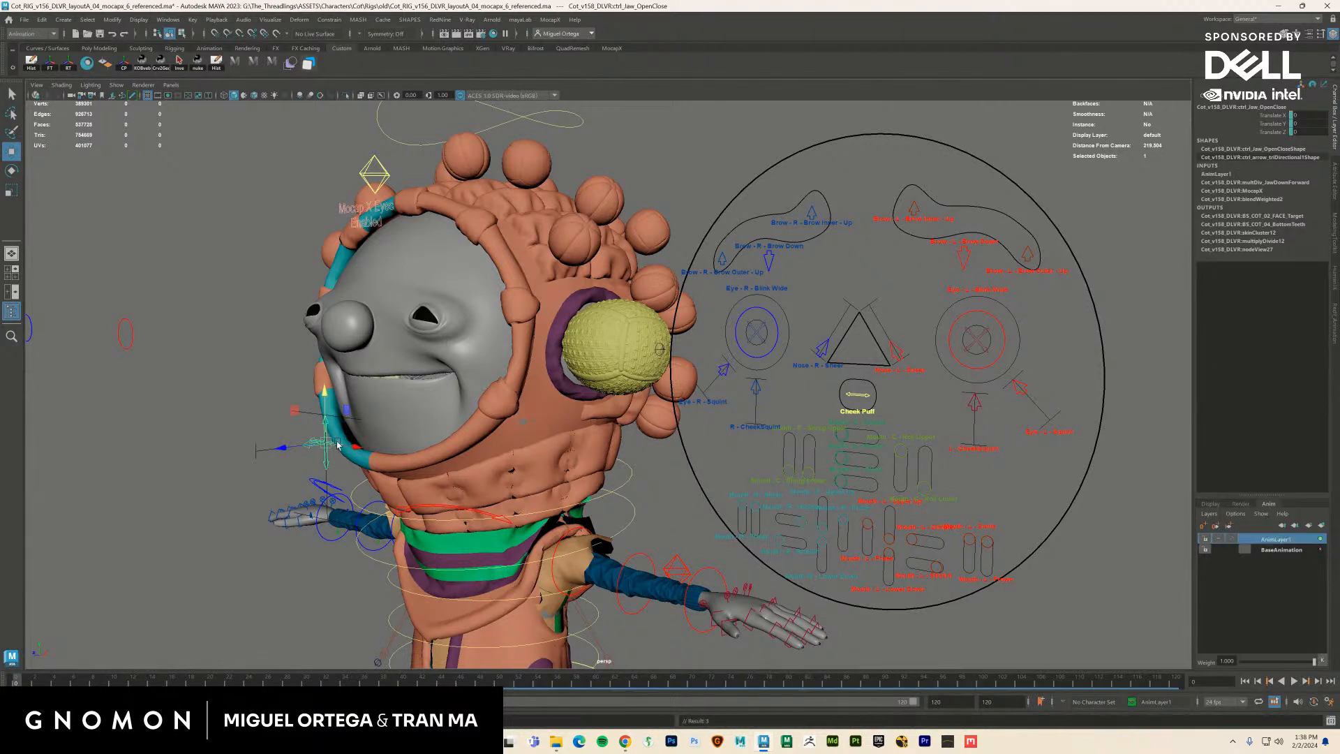
{"action": "left_click_drag", "start_coordinate": [326, 391], "coordinate": [561, 458]}
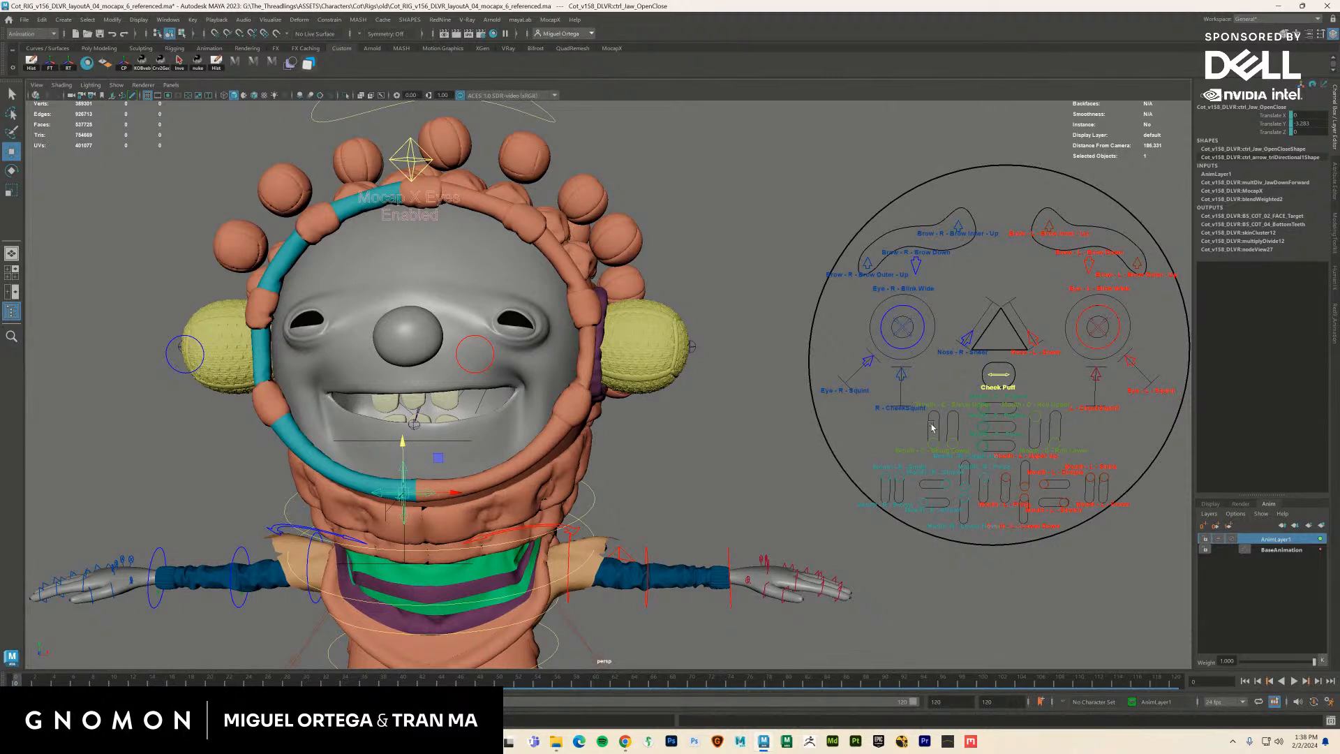
Select all the face board controls together with the Jaw OpenClose control and bring the pose library back into view
{"action": "left_click", "coordinate": [928, 508]}
{"action": "left_click_drag", "start_coordinate": [665, 480], "coordinate": [767, 493], "text": "alt"}
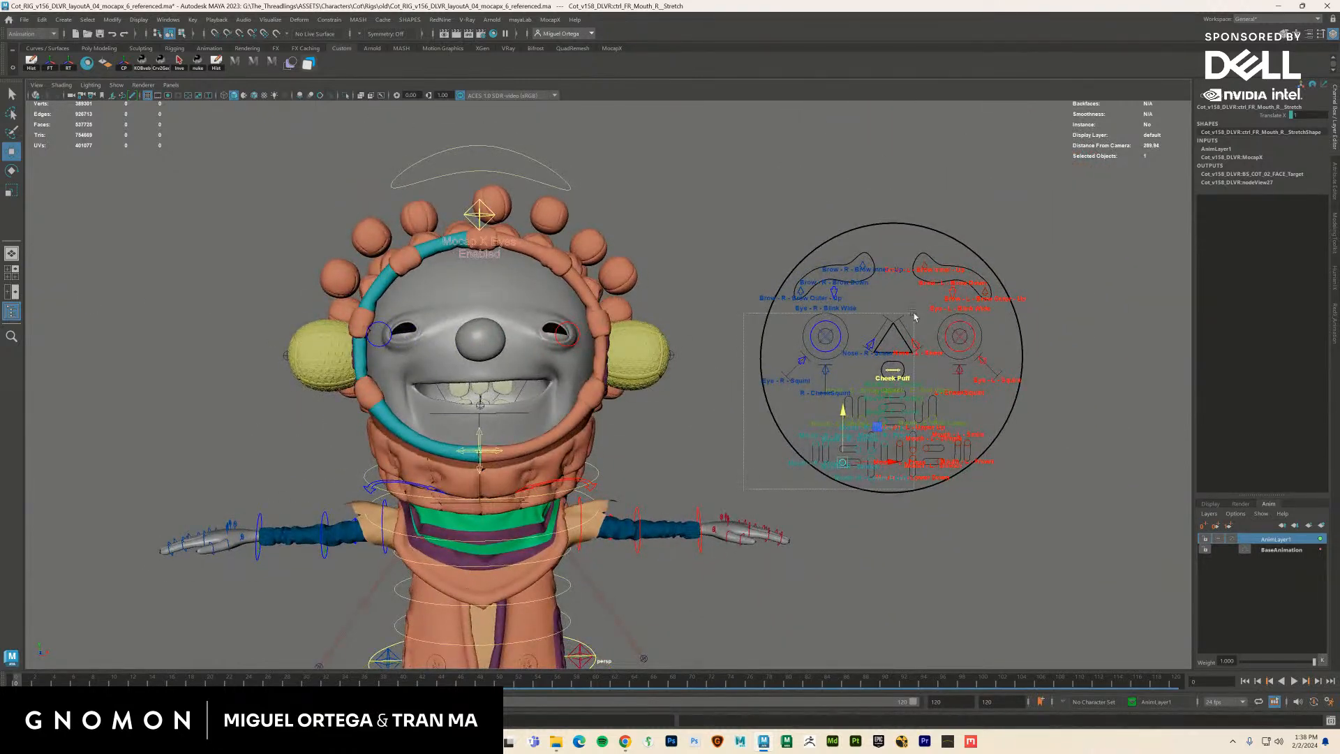
{"action": "left_click_drag", "start_coordinate": [1038, 219], "coordinate": [1043, 215]}
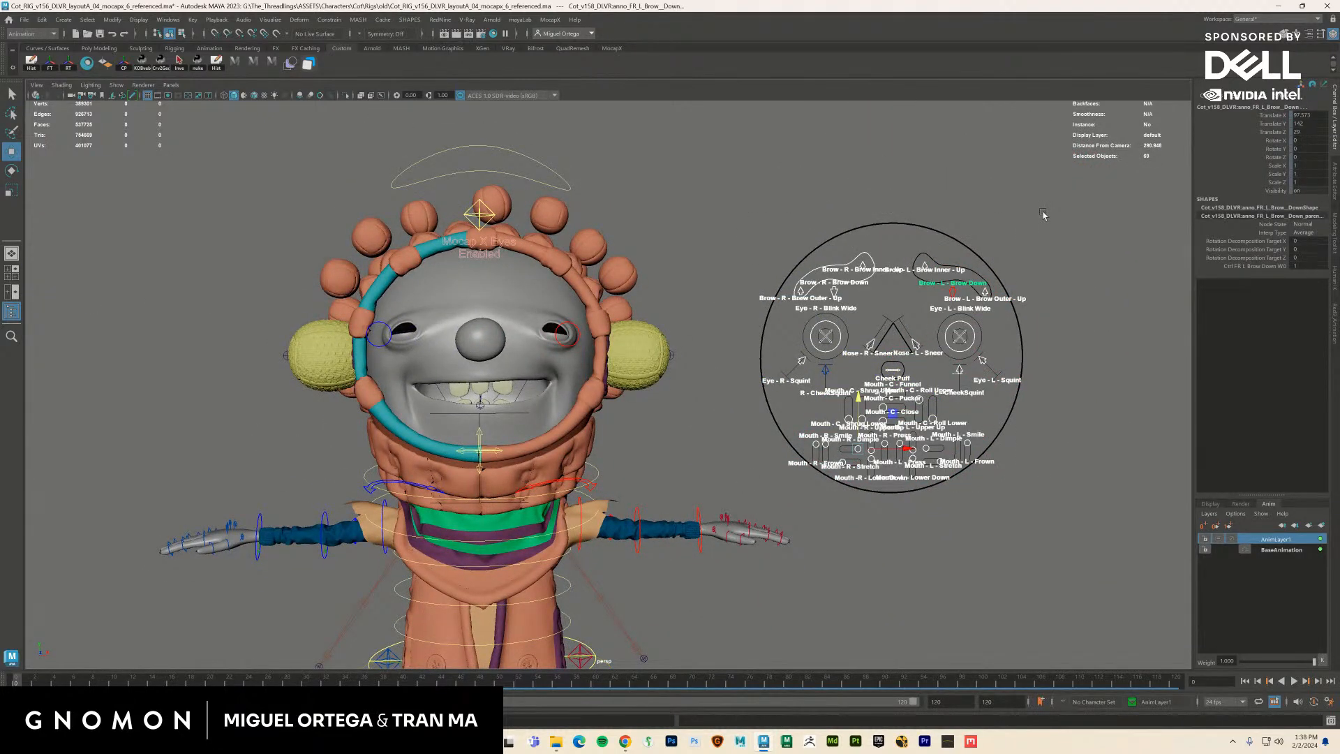
{"action": "left_click_drag", "start_coordinate": [670, 447], "coordinate": [402, 450], "text": "alt"}
{"action": "left_click", "coordinate": [402, 450], "text": "shift"}
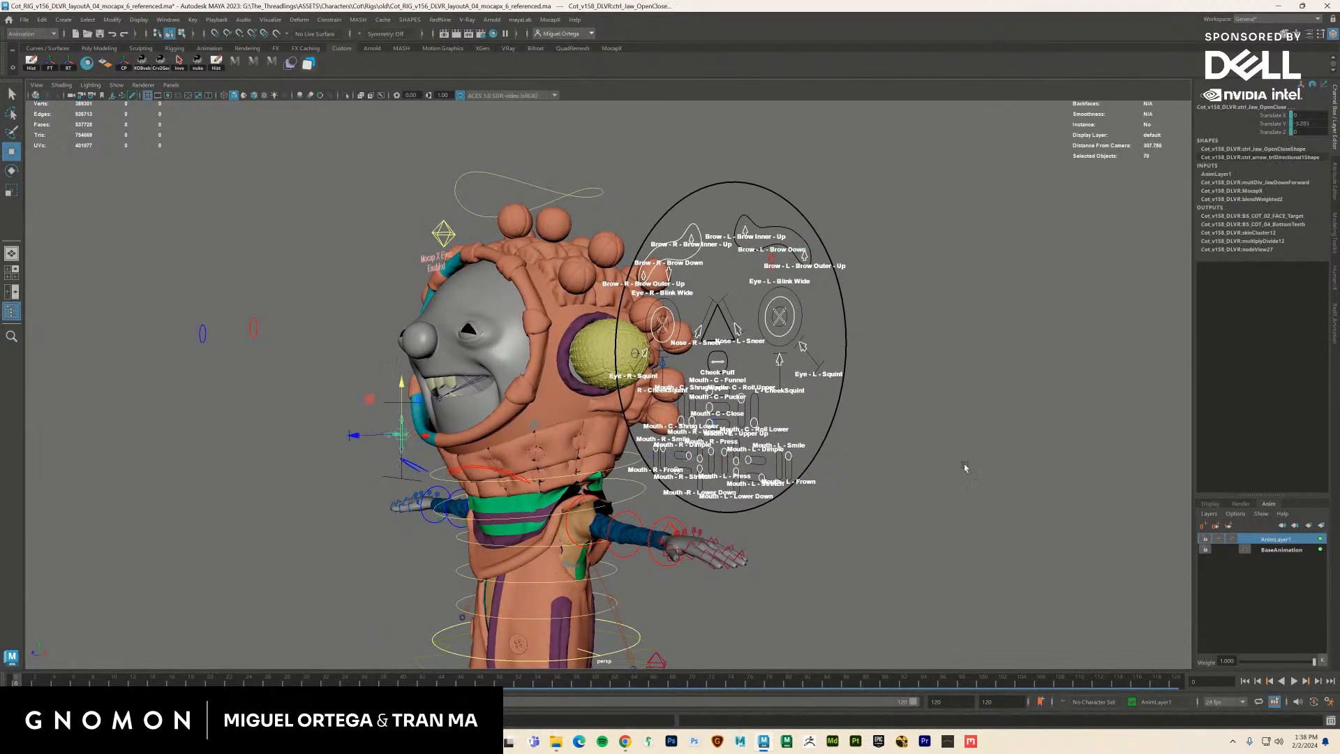
{"action": "left_click_drag", "start_coordinate": [1339, 349], "coordinate": [925, 245]}
{"action": "left_click_drag", "start_coordinate": [475, 380], "coordinate": [507, 383], "text": "alt"}
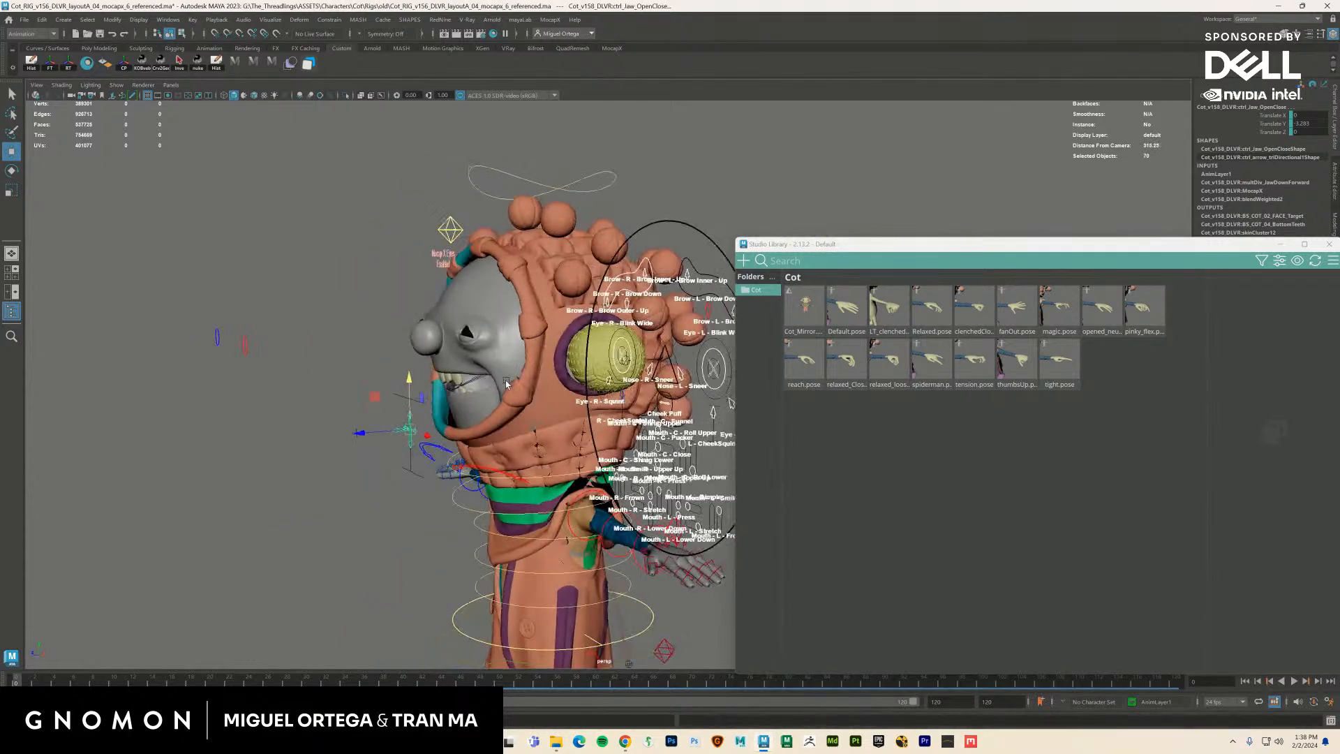
Select only the Jaw OpenClose control and readjust its height to refine how far the toothy smile opens
{"action": "left_click", "coordinate": [388, 541]}
{"action": "left_click", "coordinate": [411, 438]}
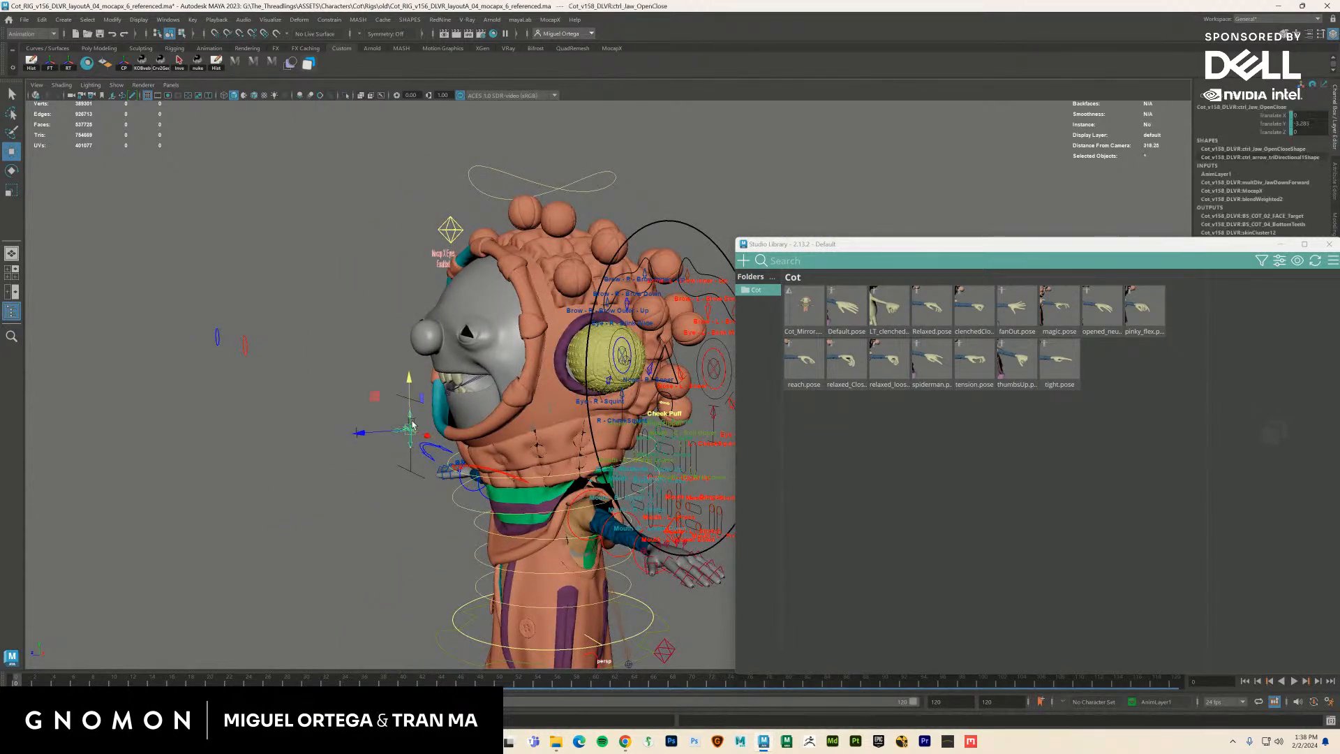
{"action": "mouse_move", "coordinate": [409, 410]}
{"action": "left_mouse_down"}
{"action": "mouse_move", "coordinate": [418, 421]}
{"action": "mouse_move", "coordinate": [417, 405]}
{"action": "mouse_move", "coordinate": [406, 424]}
{"action": "left_mouse_up"}
{"action": "left_click_drag", "start_coordinate": [523, 456], "coordinate": [625, 460], "text": "alt"}
{"action": "middle_click_drag", "start_coordinate": [626, 461], "coordinate": [419, 438], "text": "alt"}
{"action": "right_click_drag", "start_coordinate": [419, 438], "coordinate": [667, 441], "text": "alt"}
{"action": "middle_click_drag", "start_coordinate": [667, 441], "coordinate": [609, 437], "text": "alt"}
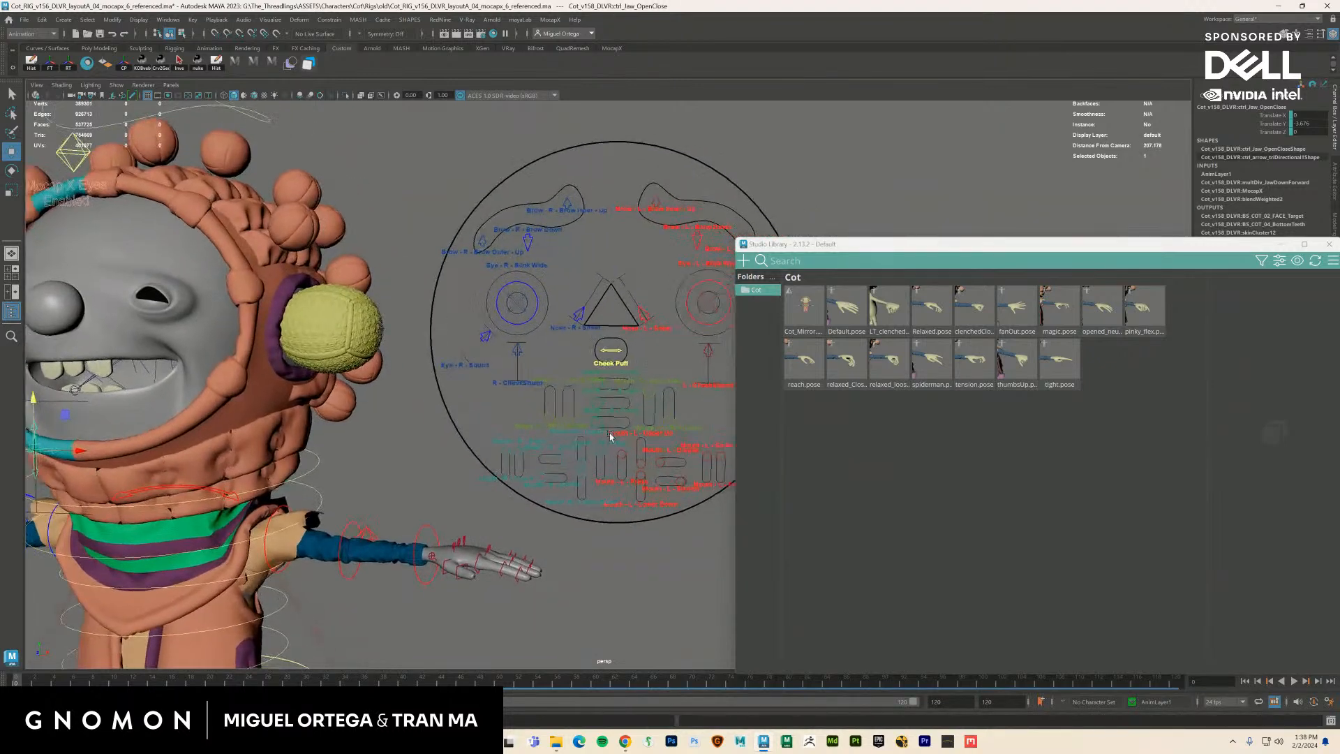
{"action": "right_click_drag", "start_coordinate": [559, 440], "coordinate": [580, 448], "text": "alt"}
{"action": "mouse_move", "coordinate": [580, 448]}
{"action": "middle_mouse_down"}
{"action": "mouse_move", "coordinate": [576, 487]}
{"action": "mouse_move", "coordinate": [571, 465]}
{"action": "middle_mouse_up"}
{"action": "right_click_drag", "start_coordinate": [571, 465], "coordinate": [454, 446], "text": "alt"}
{"action": "middle_click_drag", "start_coordinate": [454, 446], "coordinate": [535, 479], "text": "alt"}
{"action": "left_click_drag", "start_coordinate": [536, 479], "coordinate": [504, 479], "text": "alt"}
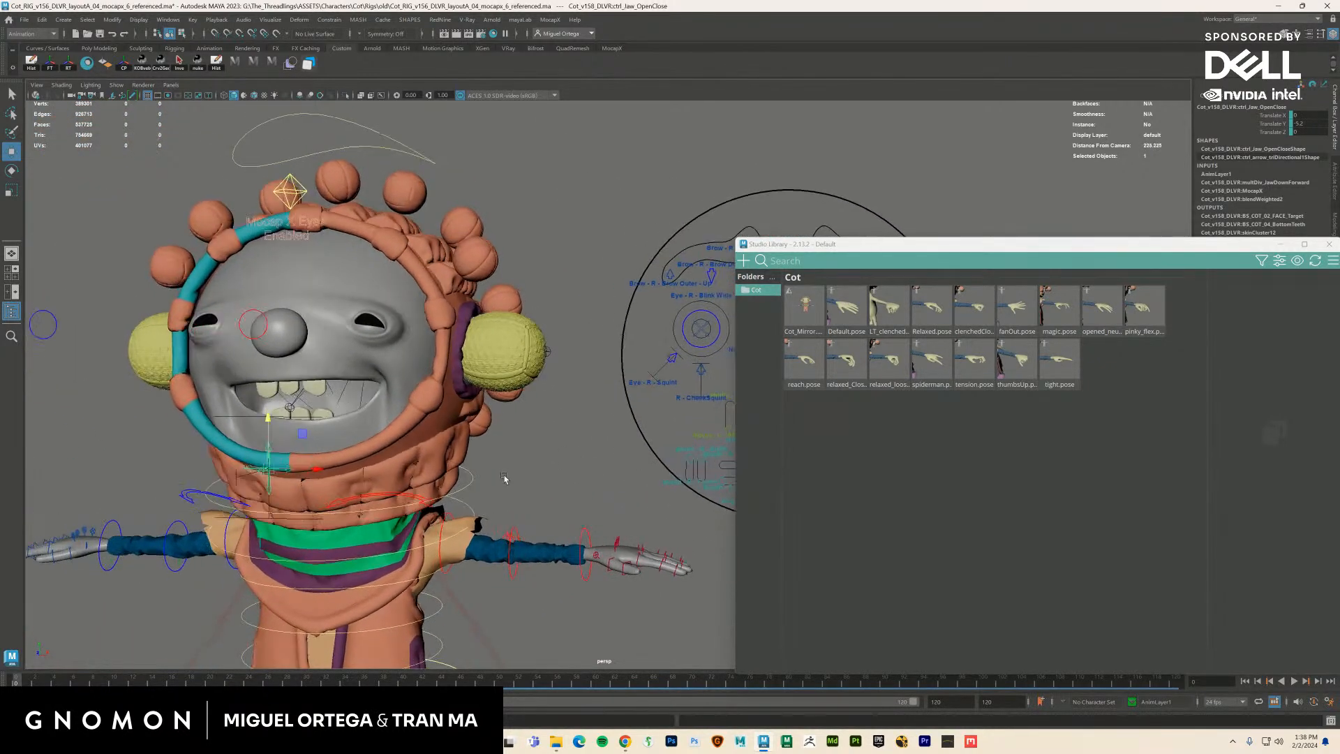
Raise the Jaw OpenClose control slightly to narrow the toothy smile, and select both Brow Inner Up controls on the face board
{"action": "mouse_move", "coordinate": [269, 468]}
{"action": "left_mouse_down"}
{"action": "mouse_move", "coordinate": [293, 473]}
{"action": "mouse_move", "coordinate": [285, 458]}
{"action": "left_mouse_up"}
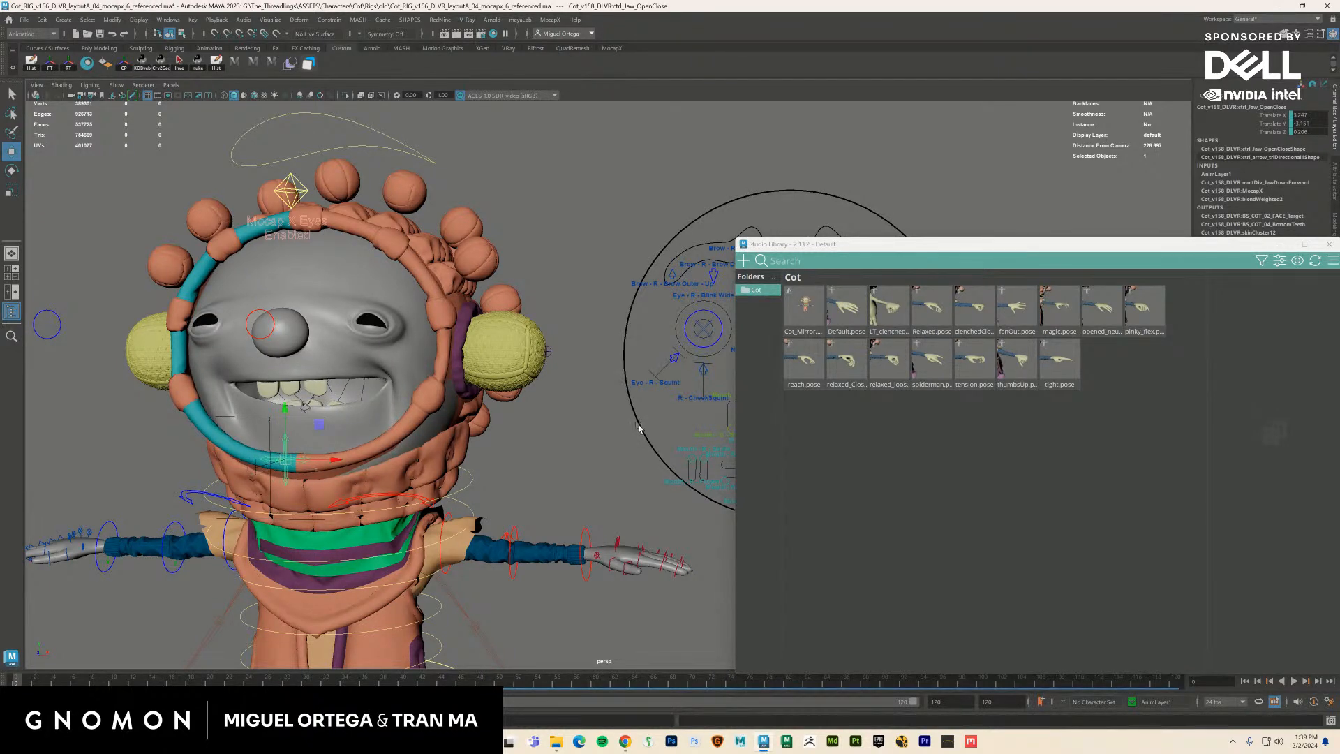
{"action": "left_click_drag", "start_coordinate": [639, 428], "coordinate": [592, 368], "text": "alt"}
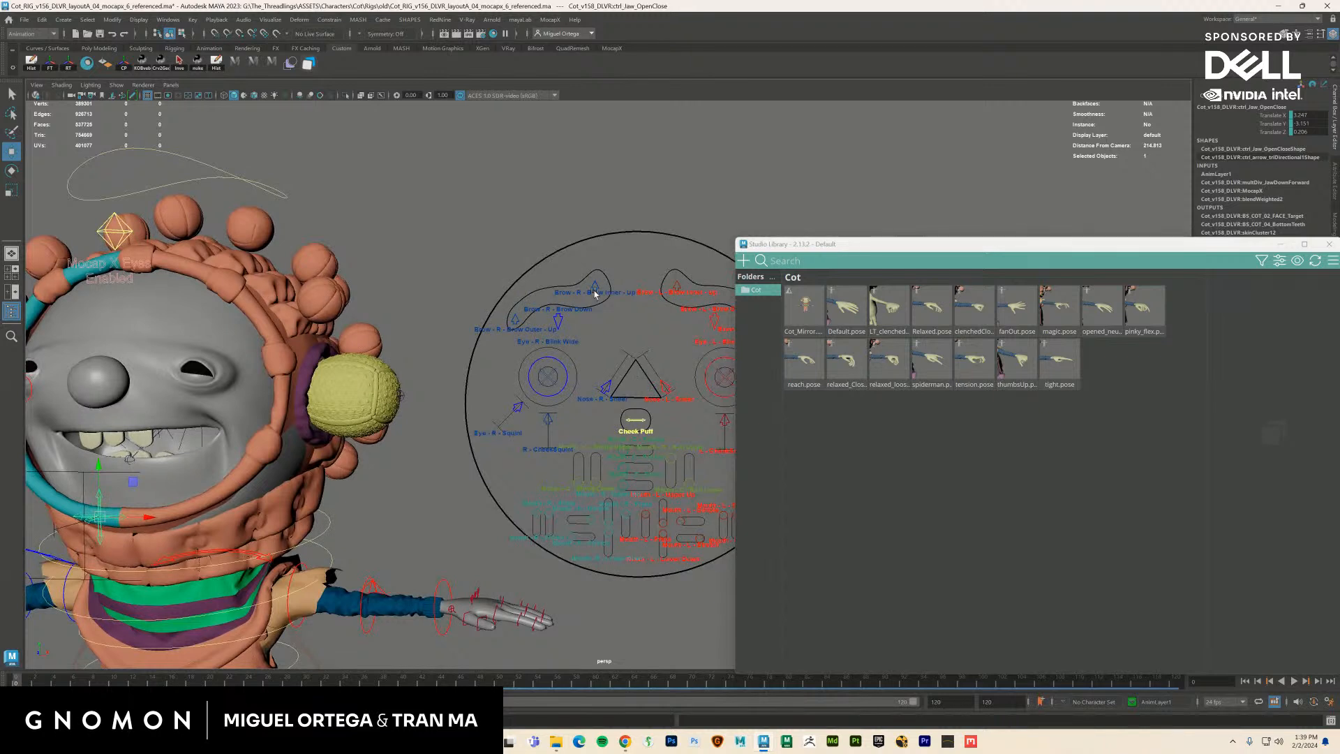
{"action": "left_click_drag", "start_coordinate": [593, 293], "coordinate": [675, 281]}
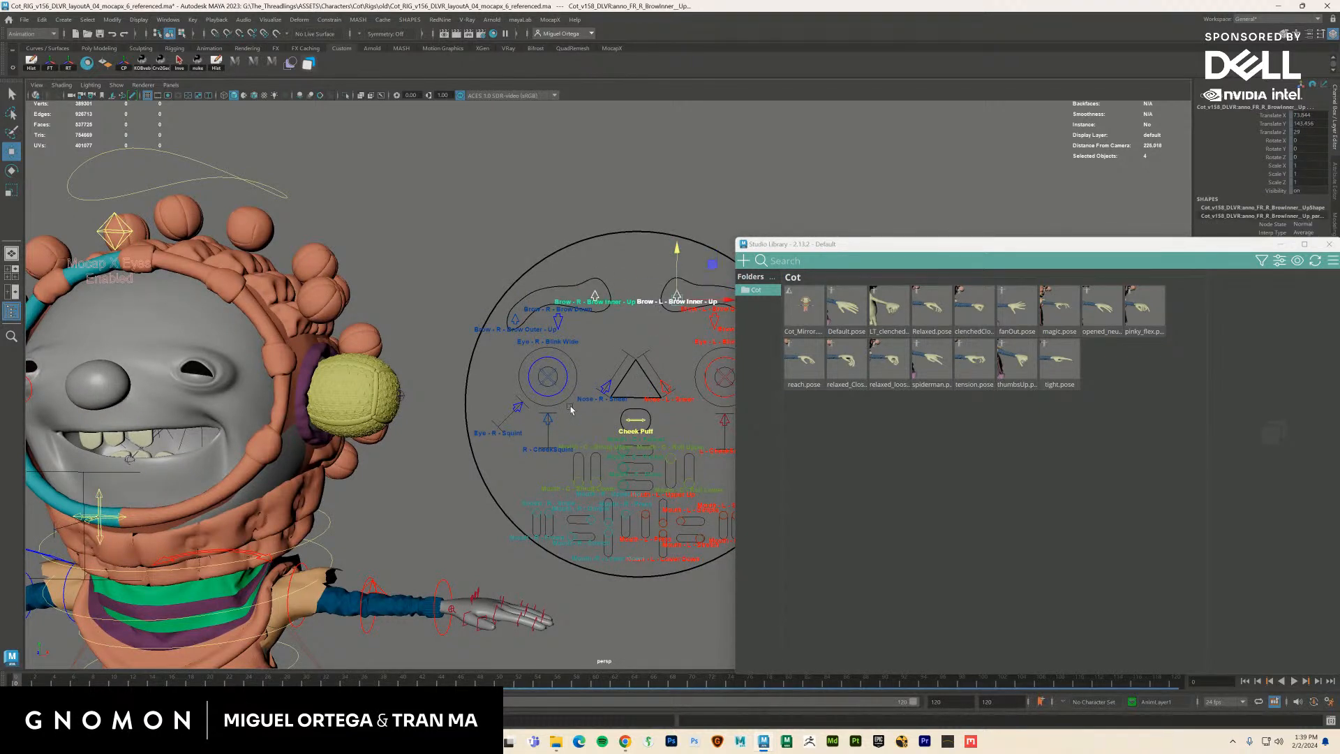
Move the right and left Eye Squint controls outward on the face board to reopen the eyes
{"action": "left_click_drag", "start_coordinate": [571, 410], "coordinate": [569, 401], "text": "alt"}
{"action": "left_click", "coordinate": [514, 401]}
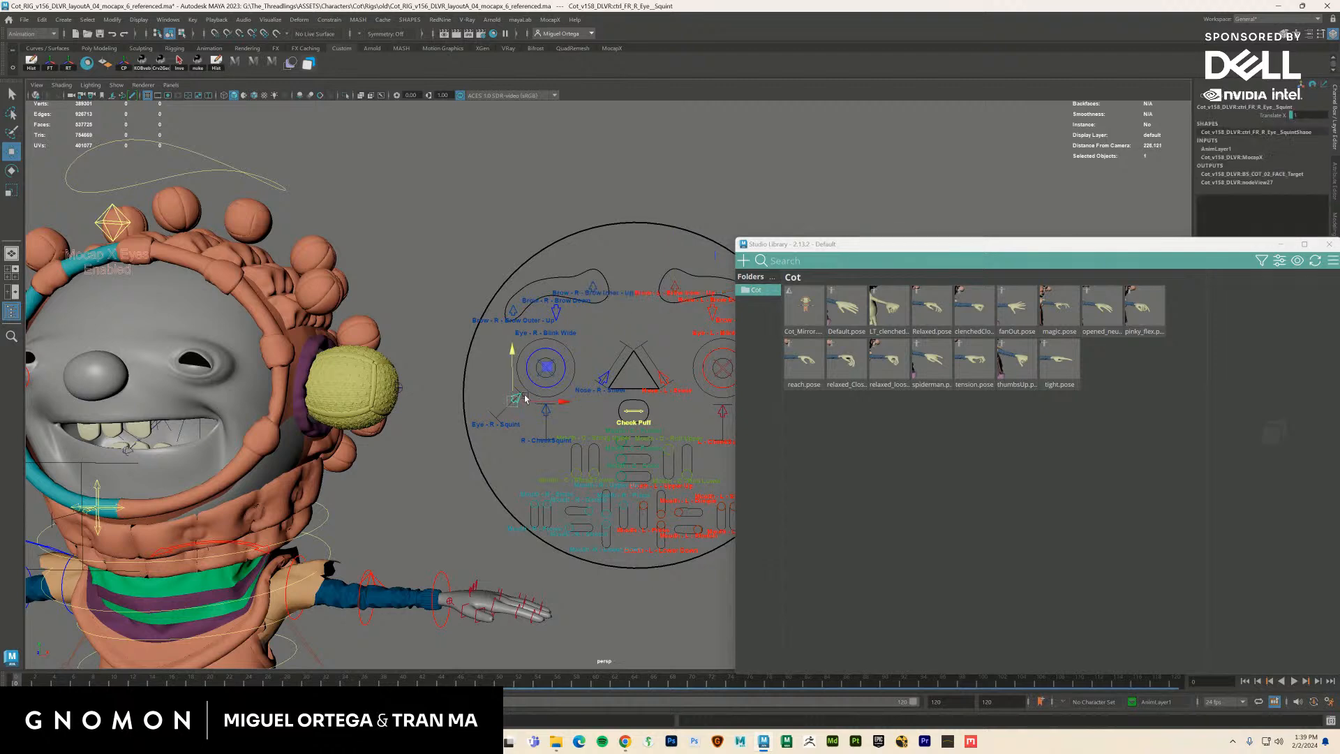
{"action": "left_click_drag", "start_coordinate": [588, 431], "coordinate": [661, 416], "text": "alt"}
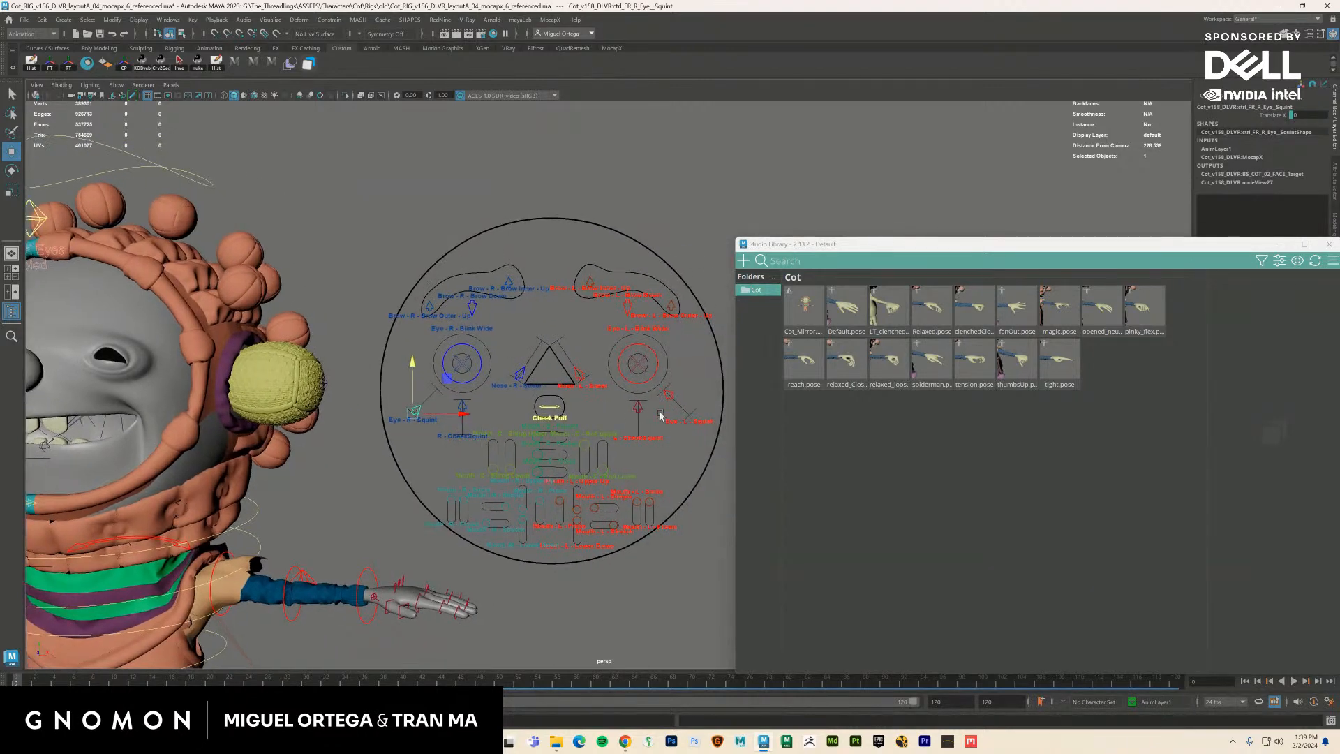
{"action": "left_click", "coordinate": [667, 398]}
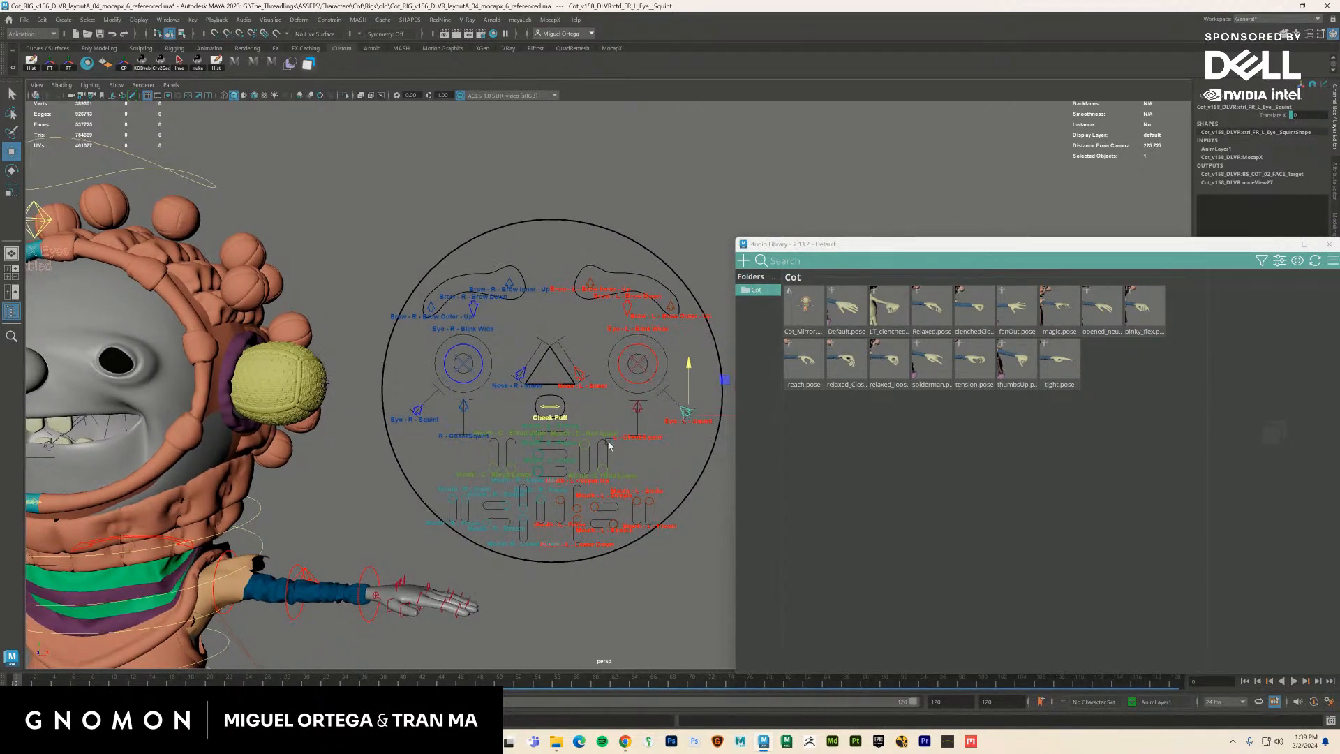
{"action": "left_click_drag", "start_coordinate": [682, 363], "coordinate": [492, 399], "text": "alt"}
{"action": "middle_click_drag", "start_coordinate": [491, 400], "coordinate": [526, 391], "text": "alt"}
{"action": "left_click_drag", "start_coordinate": [514, 434], "coordinate": [527, 436], "text": "alt"}
{"action": "right_click_drag", "start_coordinate": [528, 435], "coordinate": [622, 445], "text": "alt"}
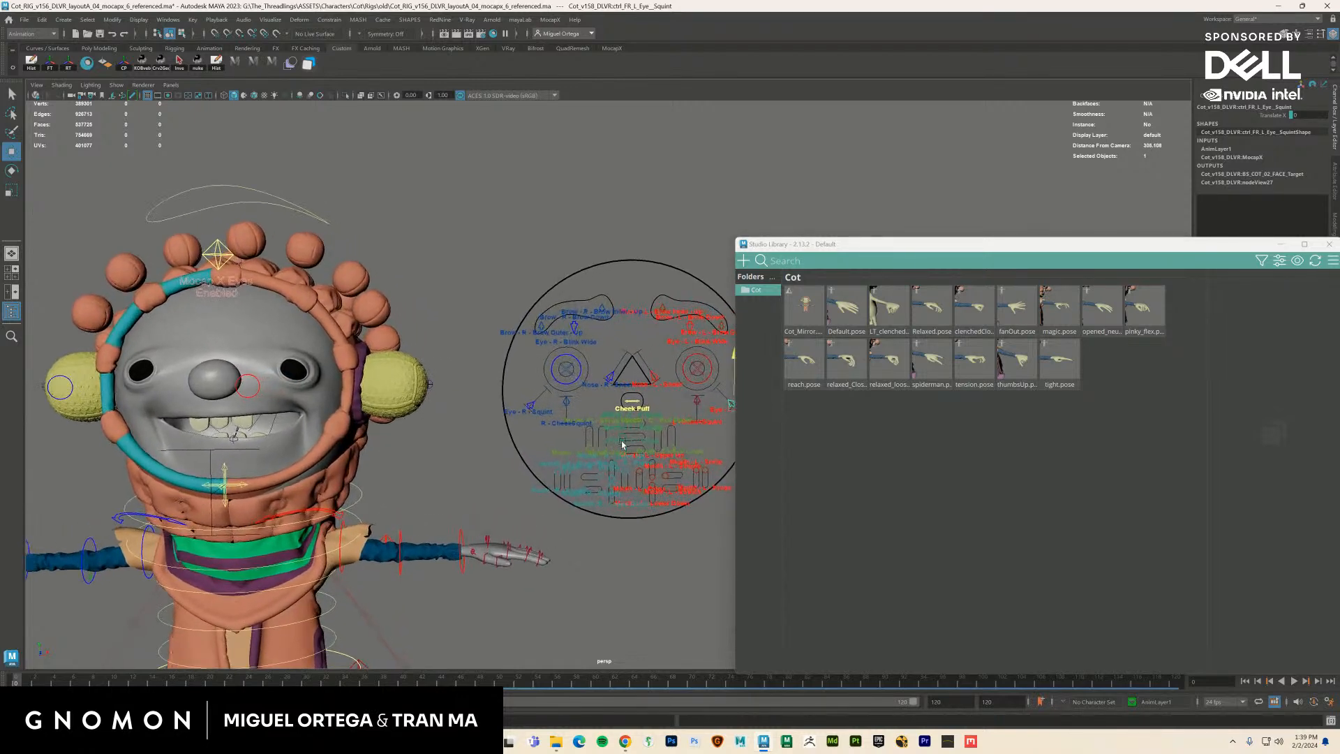
Select the Jaw OpenClose control together with all the face board controls
{"action": "left_click_drag", "start_coordinate": [622, 445], "coordinate": [418, 443], "text": "alt"}
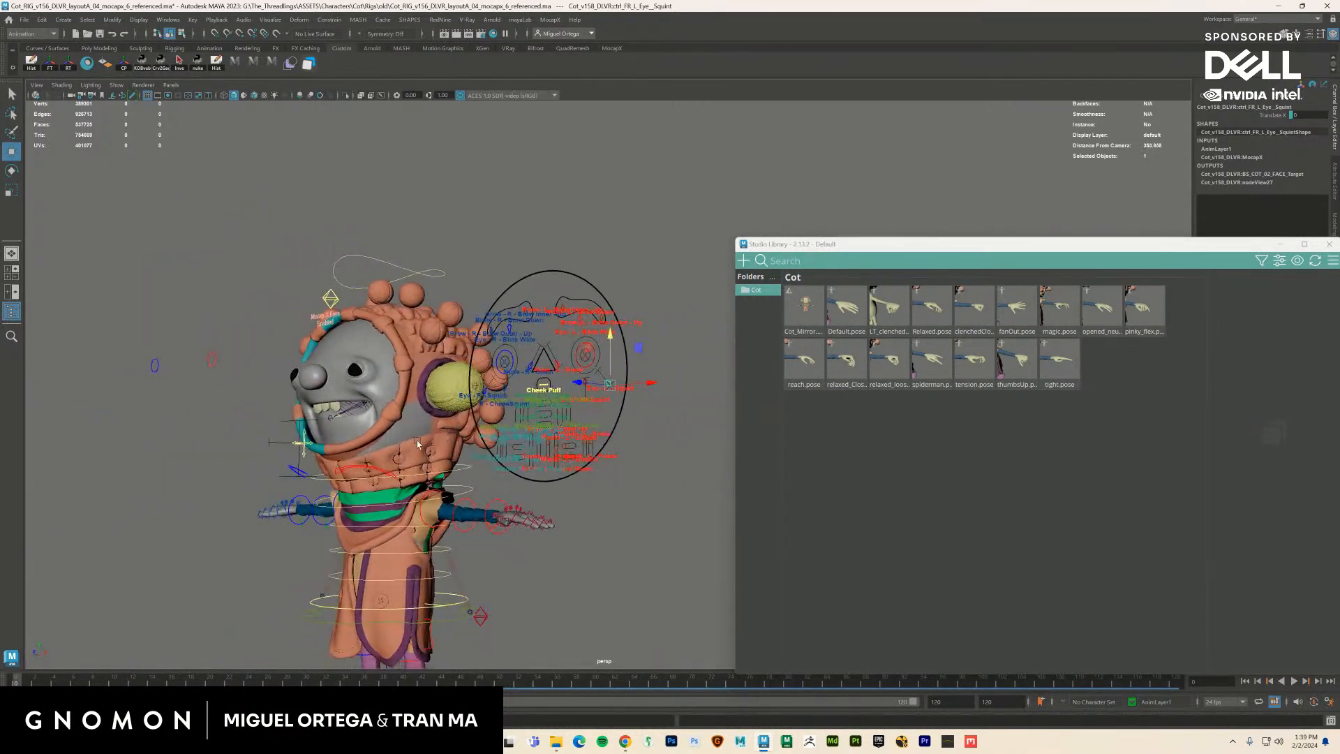
{"action": "left_click", "coordinate": [304, 454]}
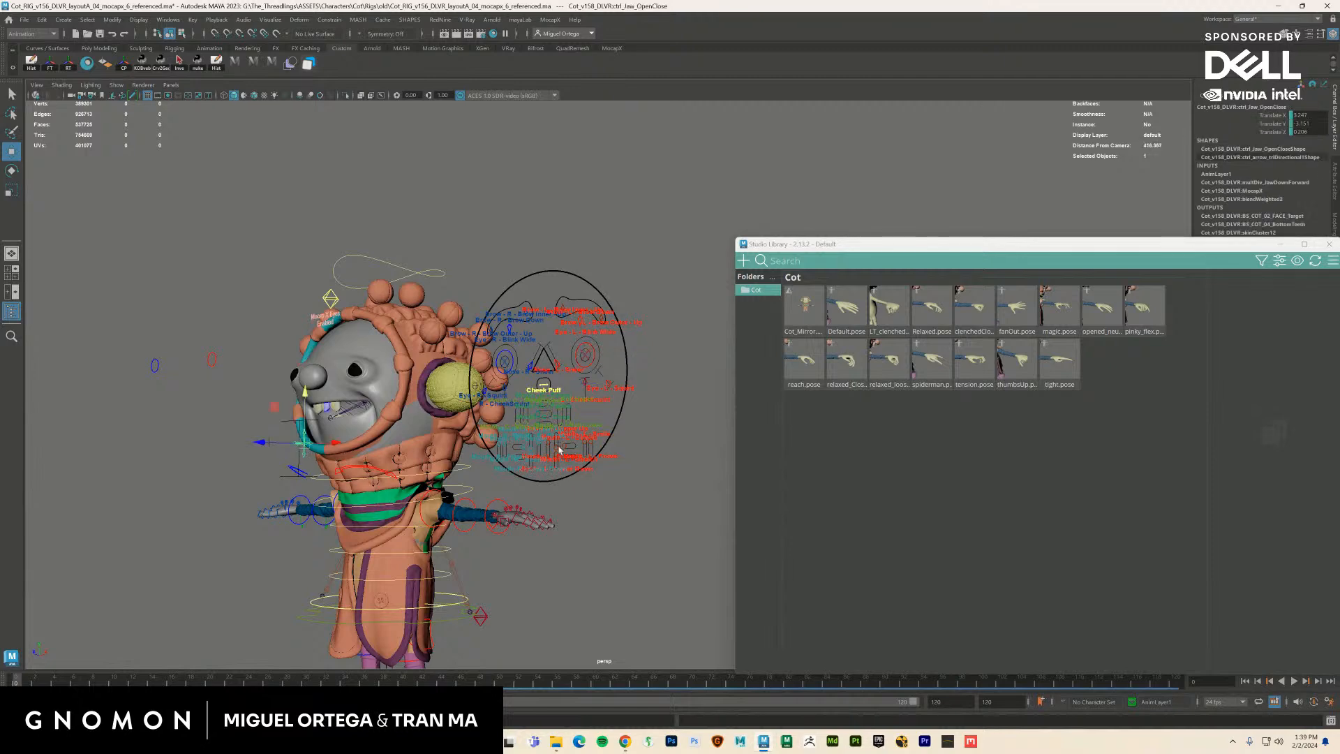
{"action": "left_click_drag", "start_coordinate": [304, 454], "coordinate": [728, 331], "text": "alt"}
{"action": "left_click_drag", "start_coordinate": [618, 443], "coordinate": [629, 432], "text": "alt"}
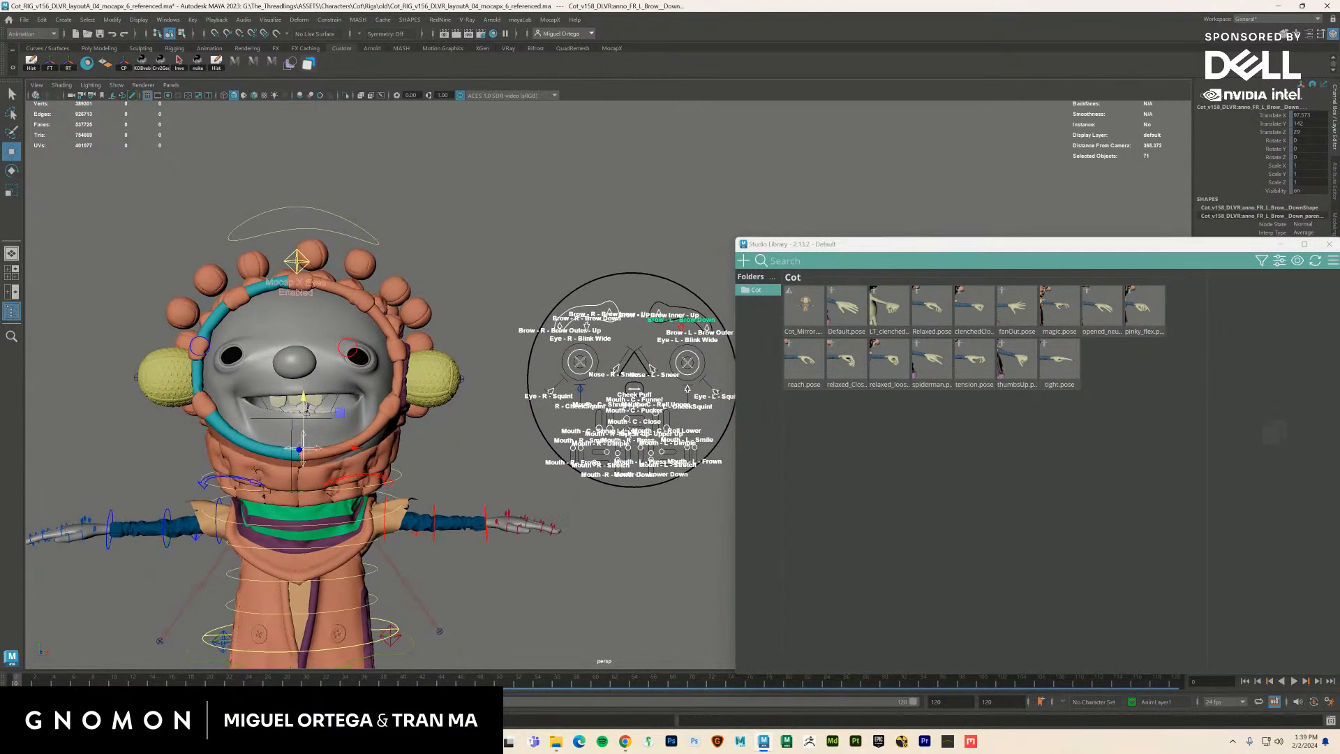
Start a new pose from the selected controls in the library and frame the smiling face closely
{"action": "left_click", "coordinate": [744, 261]}
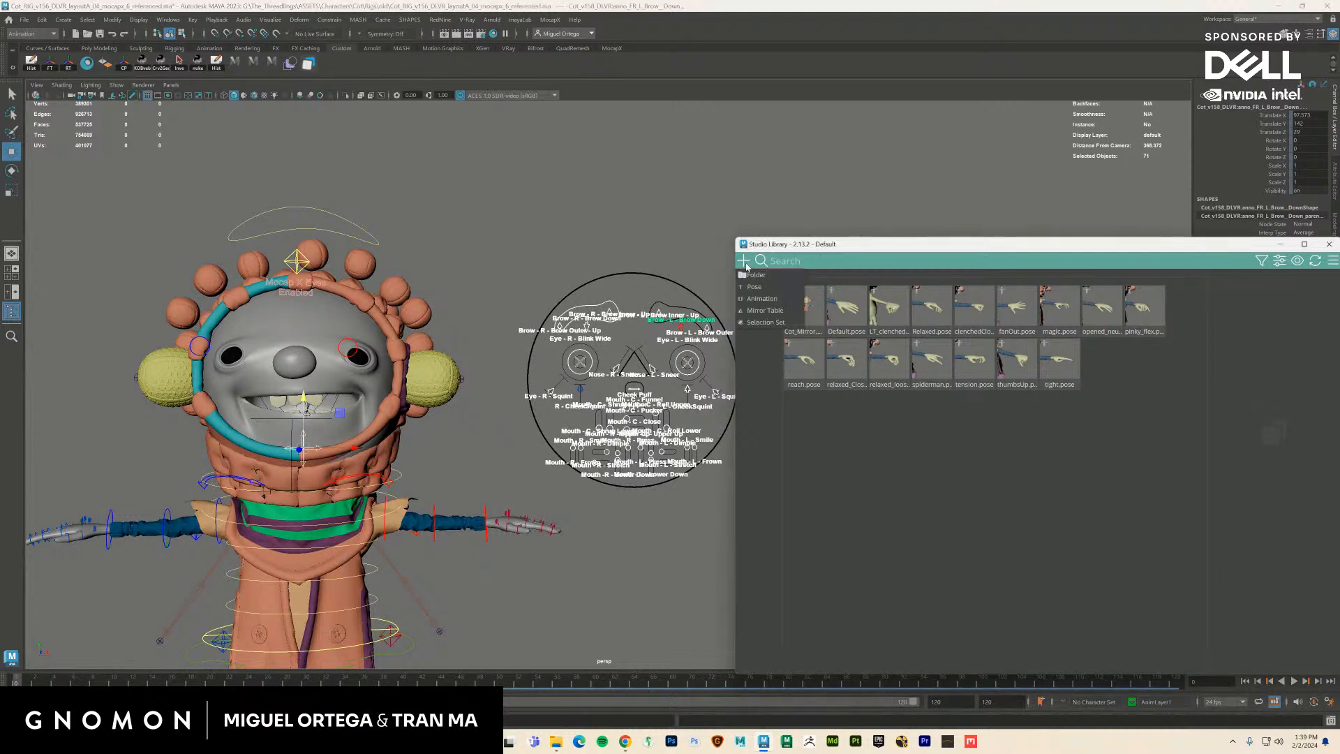
{"action": "left_click", "coordinate": [759, 287]}
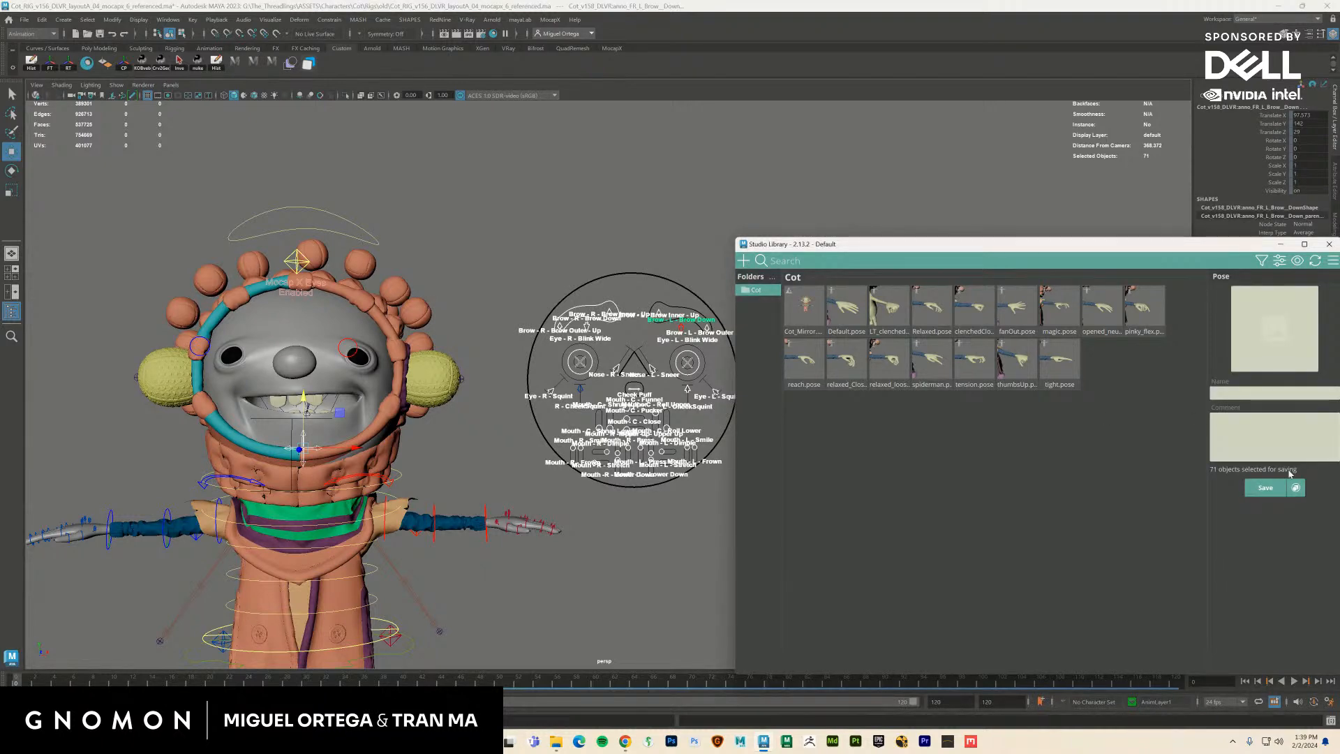
{"action": "right_click_drag", "start_coordinate": [290, 462], "coordinate": [328, 474], "text": "alt"}
{"action": "middle_click_drag", "start_coordinate": [328, 475], "coordinate": [568, 487], "text": "alt"}
{"action": "left_click_drag", "start_coordinate": [568, 488], "coordinate": [619, 527], "text": "alt"}
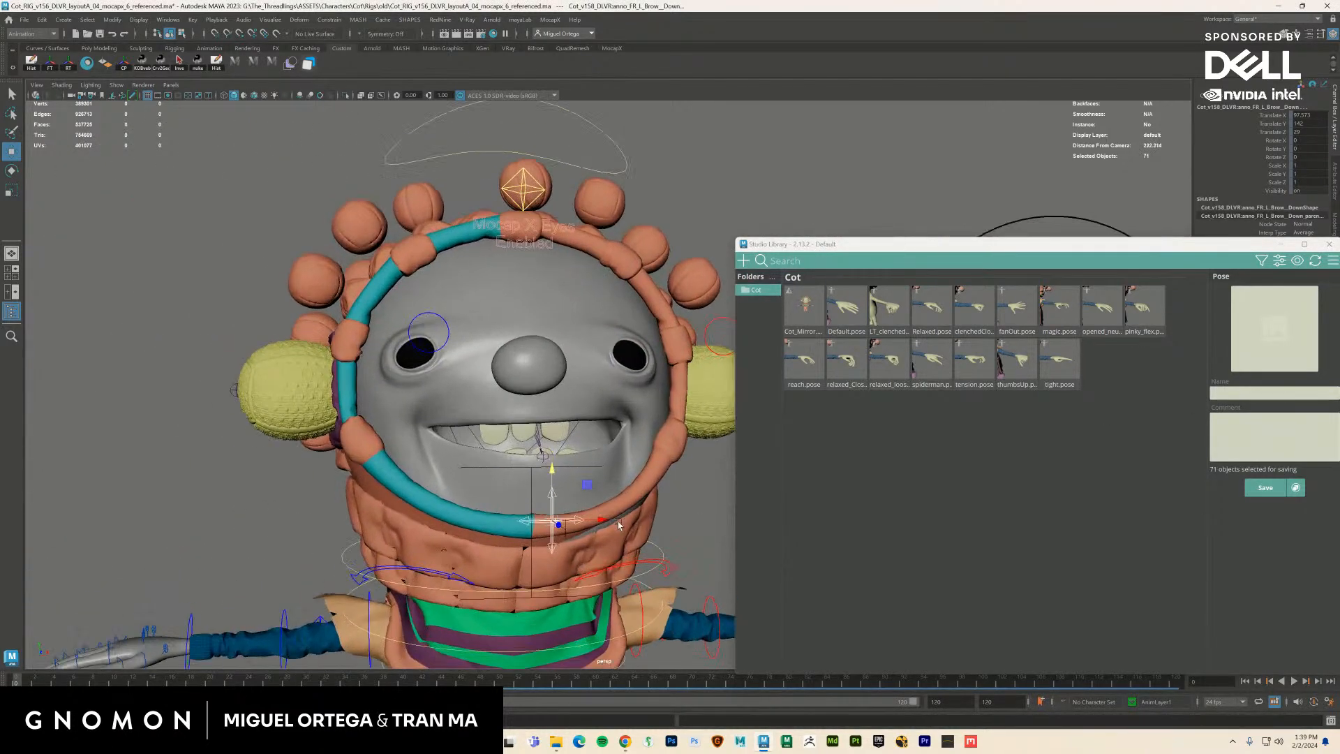
{"action": "mouse_move", "coordinate": [620, 527]}
{"action": "right_mouse_down", "text": "alt"}
{"action": "mouse_move", "coordinate": [638, 560]}
{"action": "mouse_move", "coordinate": [634, 527]}
{"action": "right_mouse_up", "text": "alt"}
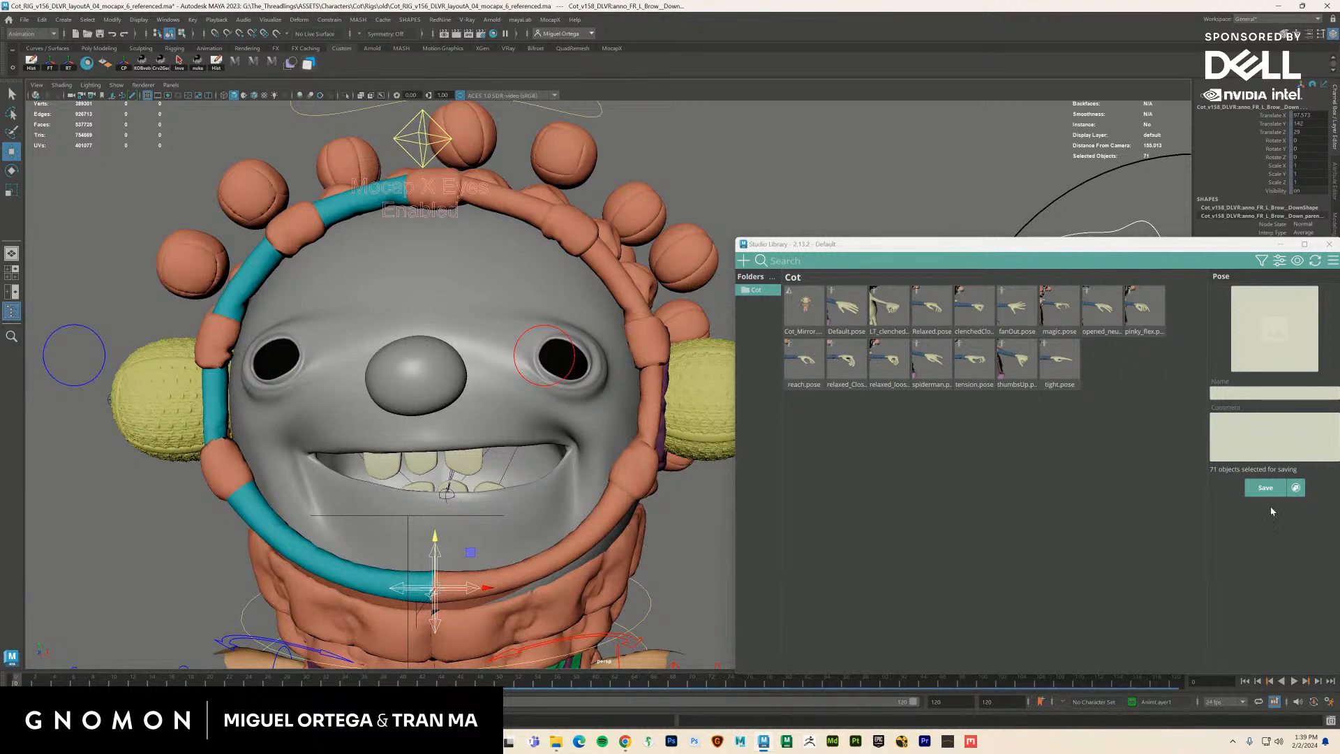
Name the new pose CotSmileA and save it with a captured thumbnail
{"action": "left_click", "coordinate": [1266, 489]}
{"action": "left_click", "coordinate": [1093, 486]}
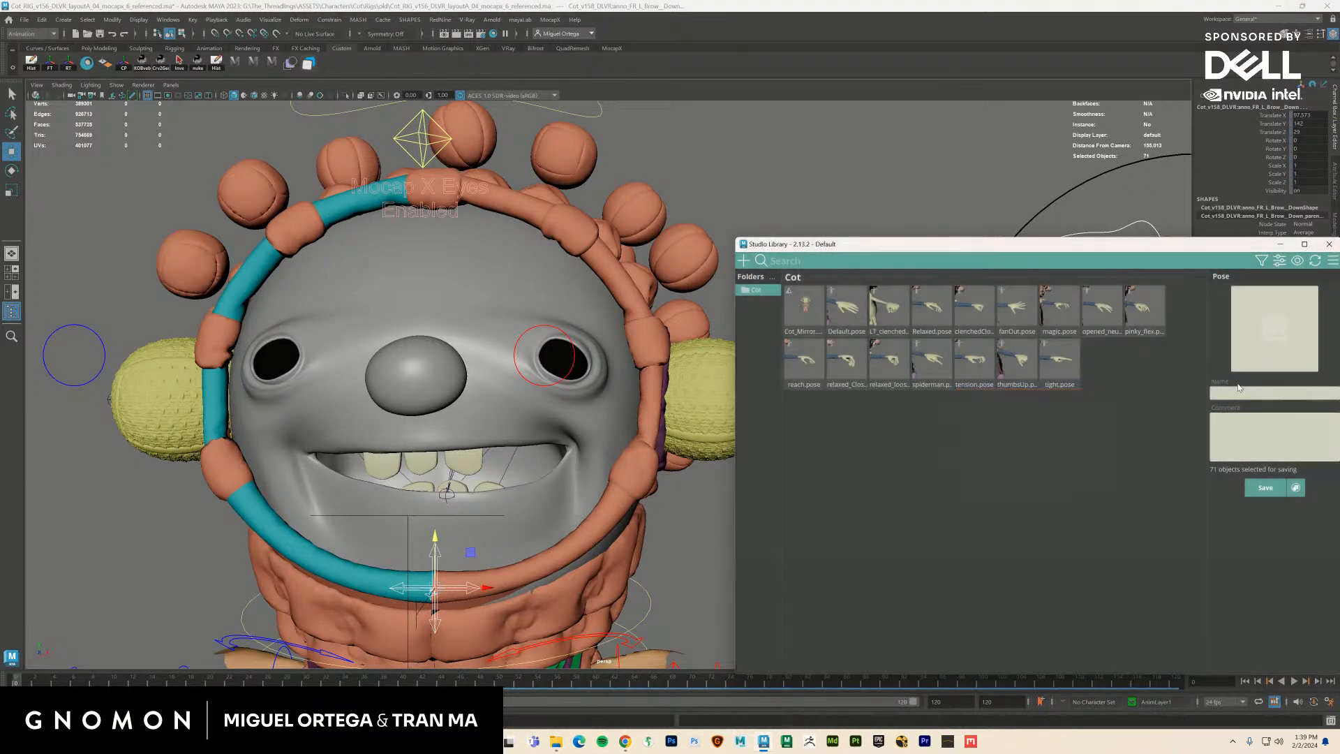
{"action": "left_click", "coordinate": [1268, 395]}
{"action": "type", "text": "cotSmileA"}
{"action": "left_click", "coordinate": [1278, 489]}
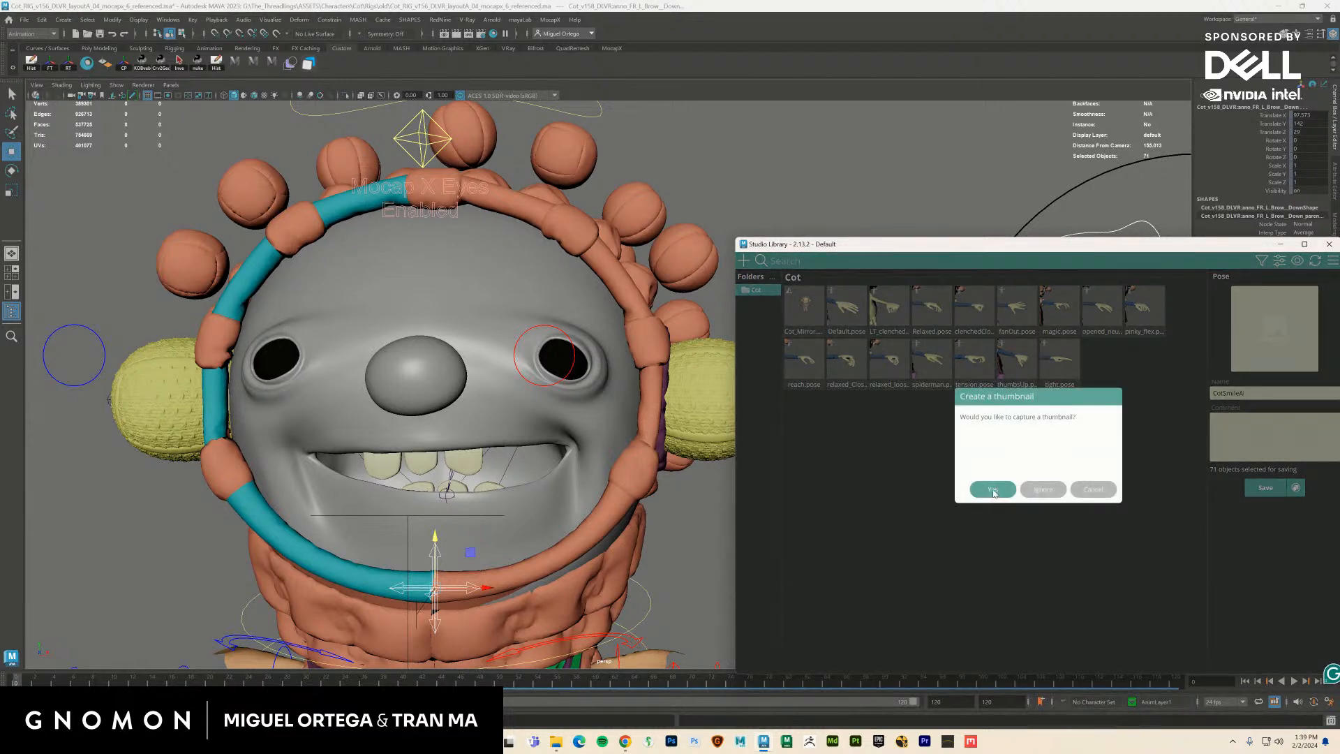
{"action": "left_click", "coordinate": [993, 491]}
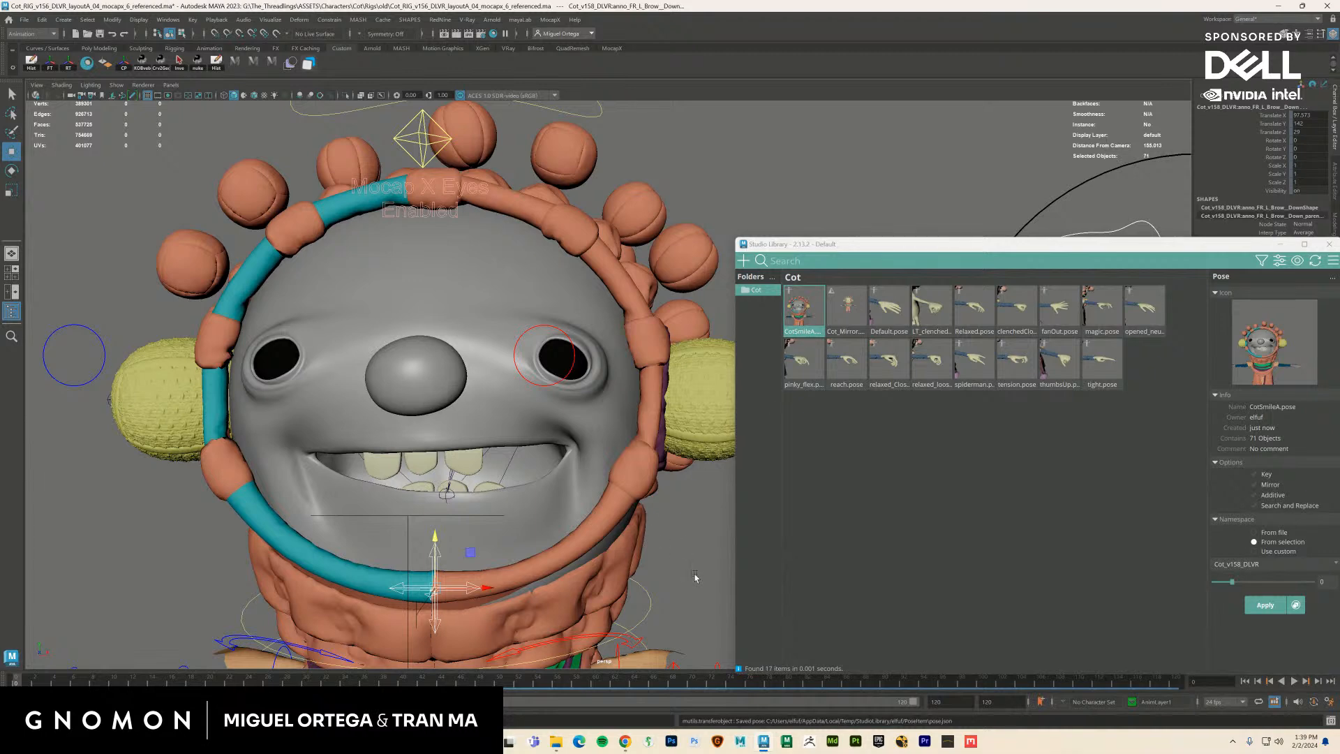
Uncover the animation layers by moving the pose library aside, and delete AnimLayer1 to return the face to neutral
{"action": "right_click_drag", "start_coordinate": [695, 577], "coordinate": [531, 467], "text": "alt"}
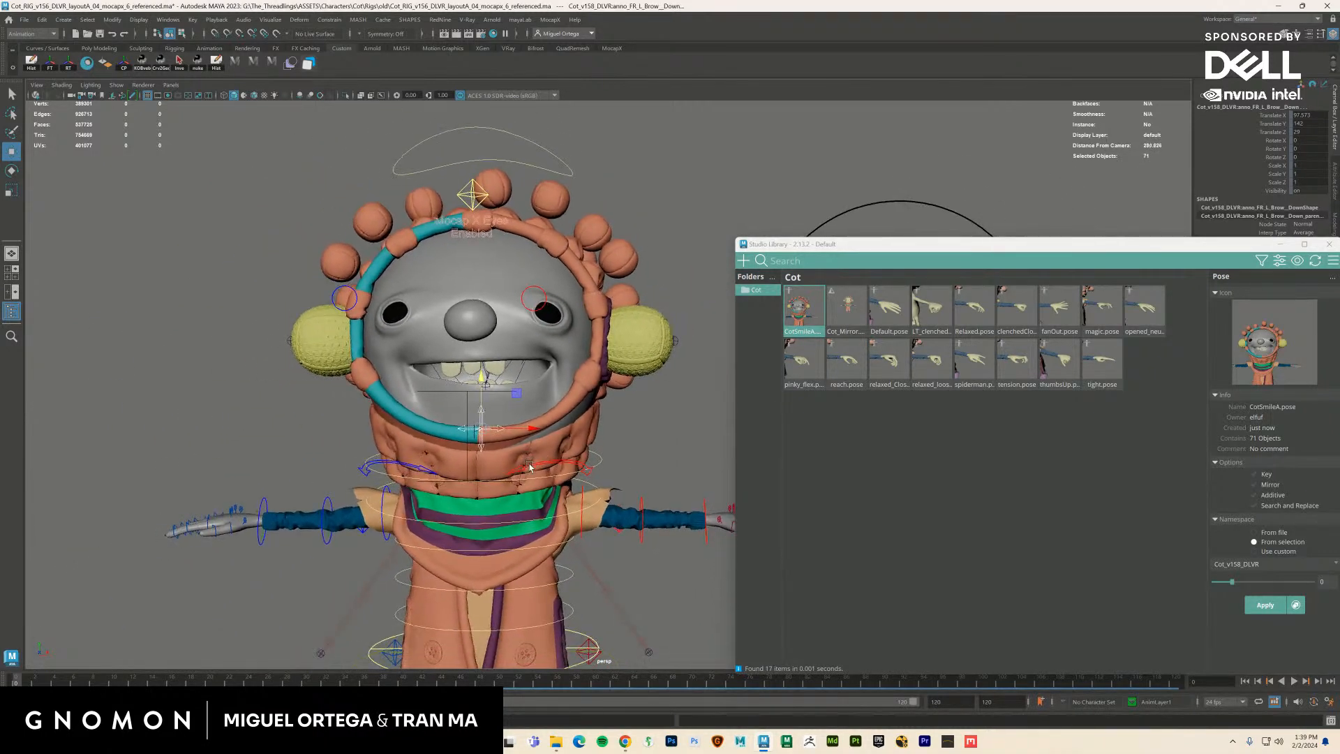
{"action": "left_click_drag", "start_coordinate": [530, 467], "coordinate": [518, 472], "text": "alt"}
{"action": "left_click_drag", "start_coordinate": [1242, 249], "coordinate": [818, 535]}
{"action": "right_click", "coordinate": [1281, 541]}
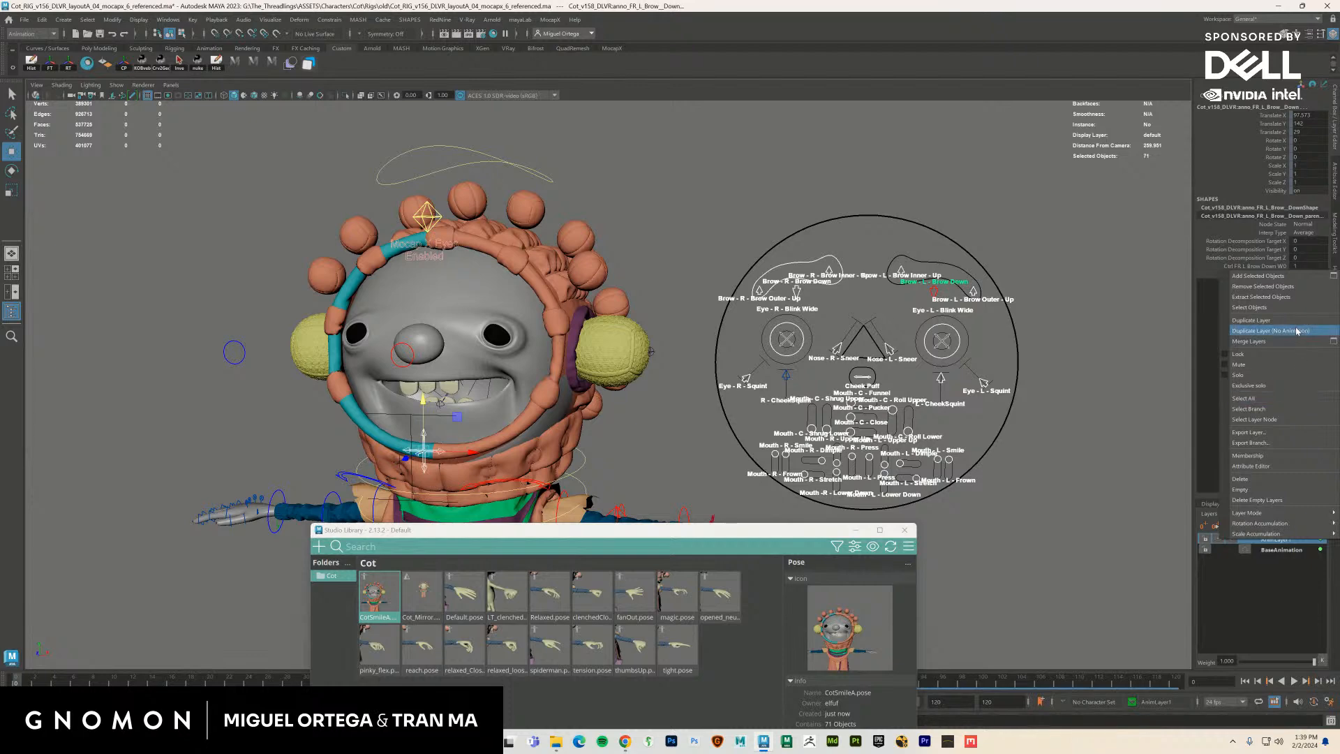
{"action": "left_click_drag", "start_coordinate": [946, 507], "coordinate": [929, 518], "text": "alt"}
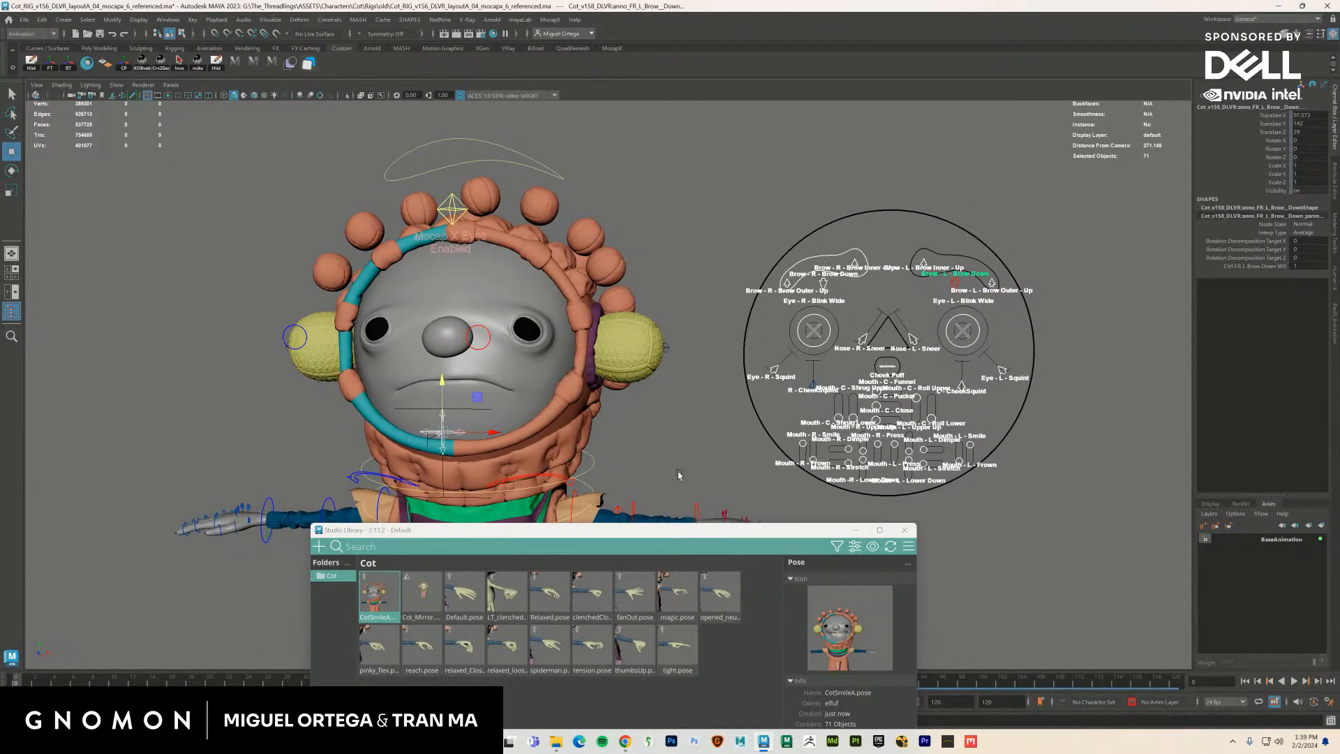
Create a fresh animation layer and add the selected face and jaw controls to it
{"action": "left_click_drag", "start_coordinate": [679, 476], "coordinate": [1156, 535], "text": "alt"}
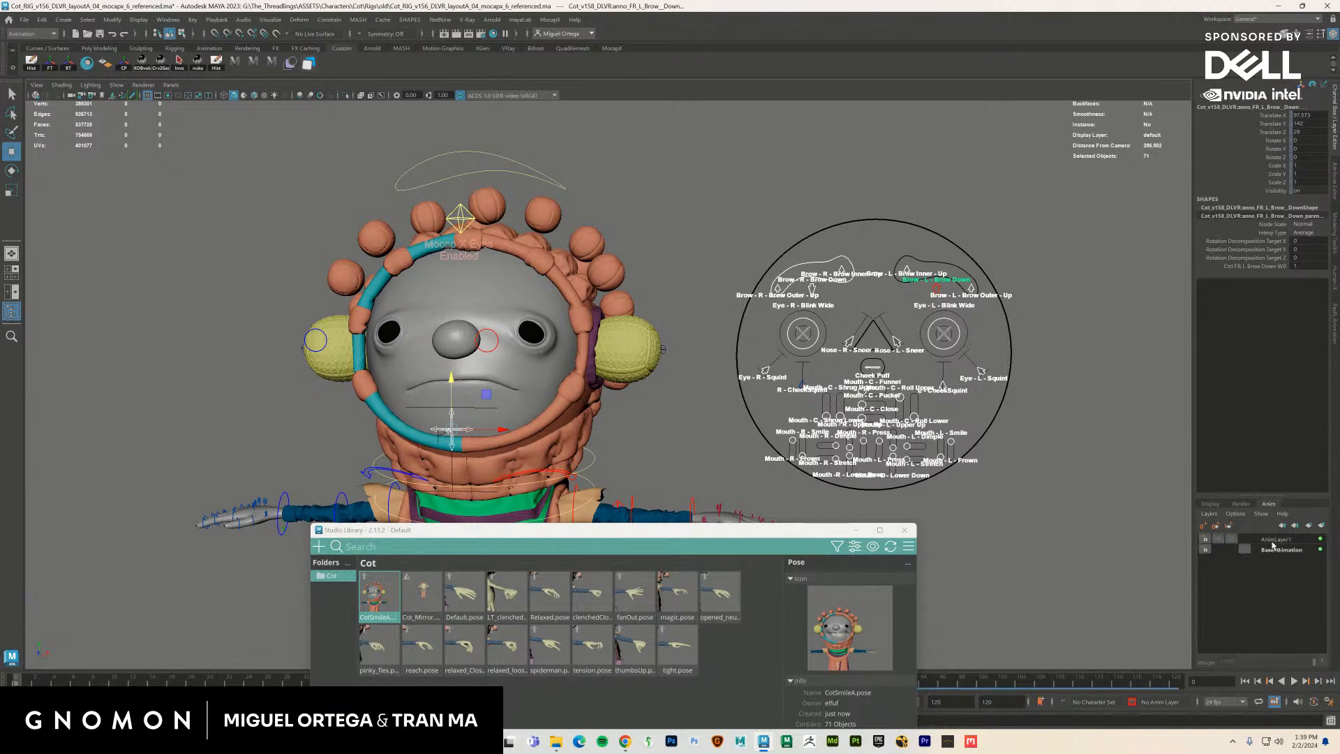
{"action": "left_click", "coordinate": [1323, 529]}
{"action": "right_click", "coordinate": [1277, 539]}
{"action": "left_click", "coordinate": [1302, 280]}
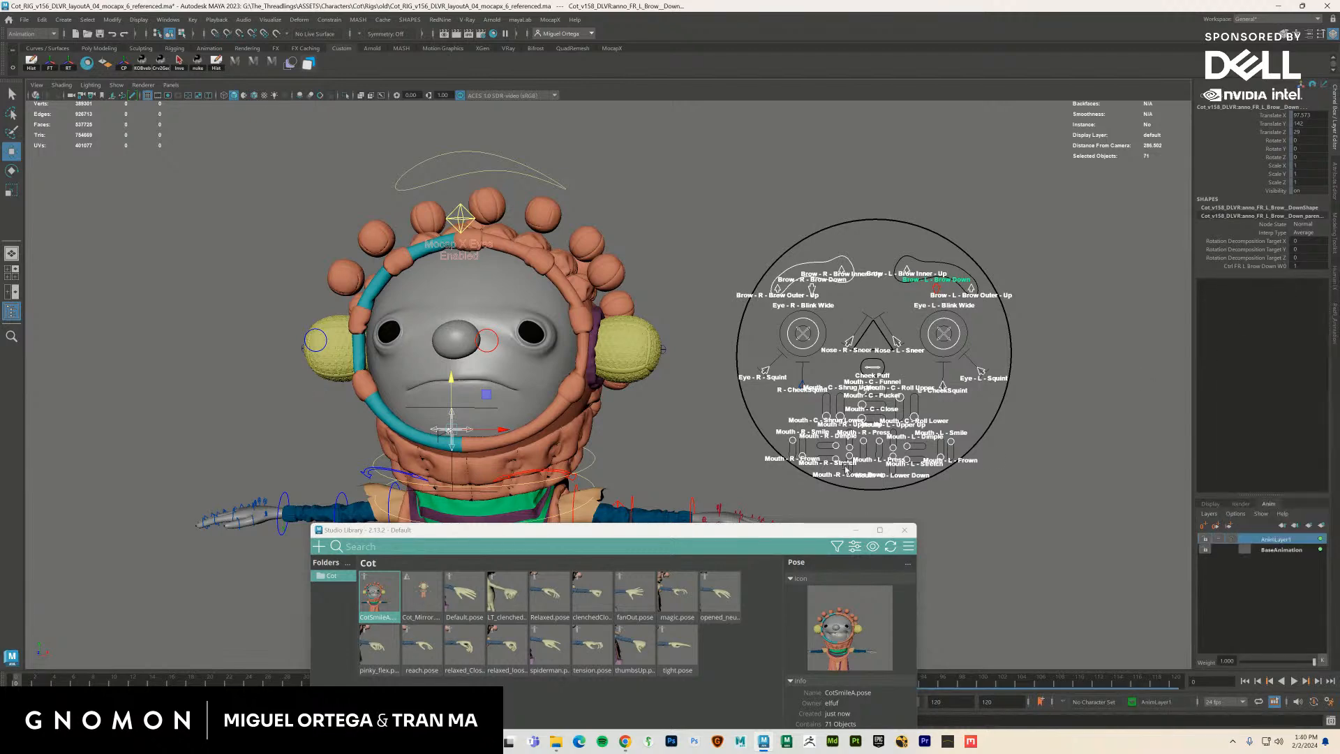
Apply the CotSmileA pose to the selected controls on AnimLayer1 and inspect the smile from several angles
{"action": "left_click_drag", "start_coordinate": [908, 391], "coordinate": [768, 419], "text": "alt"}
{"action": "double_click", "coordinate": [377, 602]}
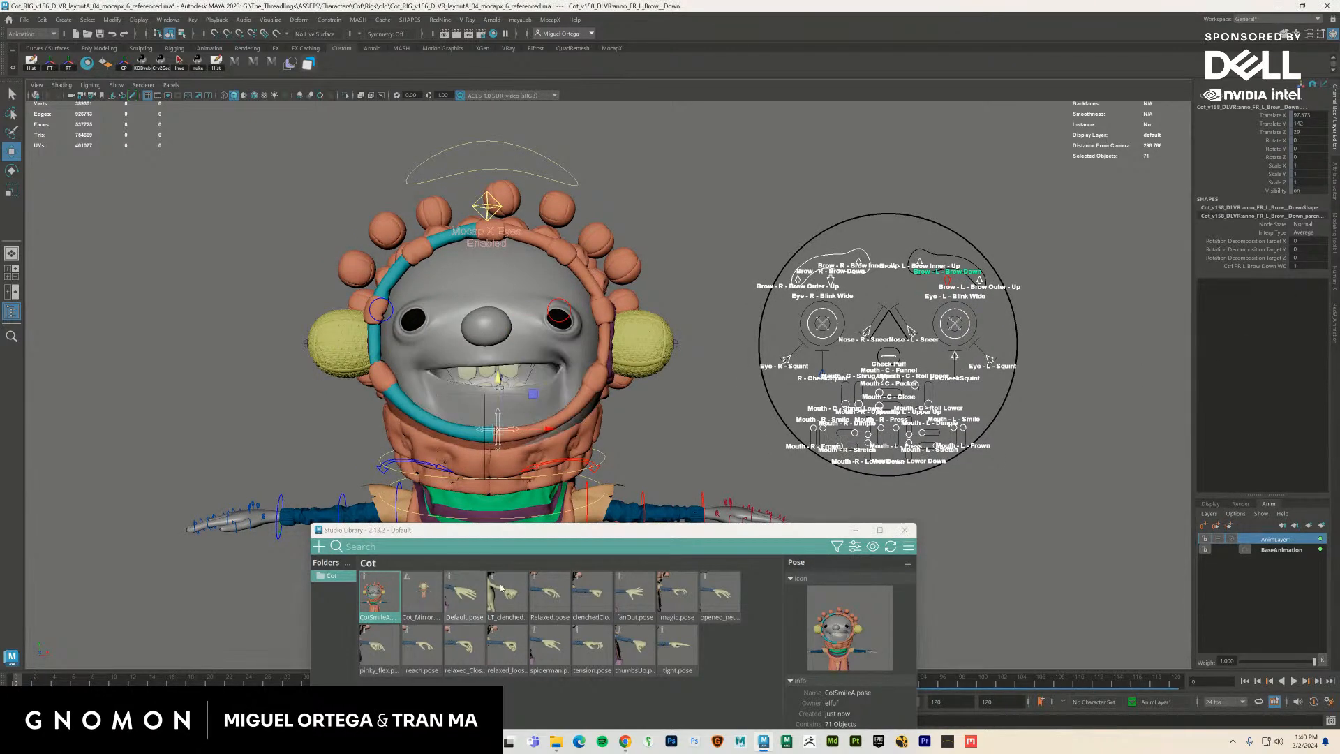
{"action": "left_click_drag", "start_coordinate": [873, 453], "coordinate": [1054, 560], "text": "alt"}
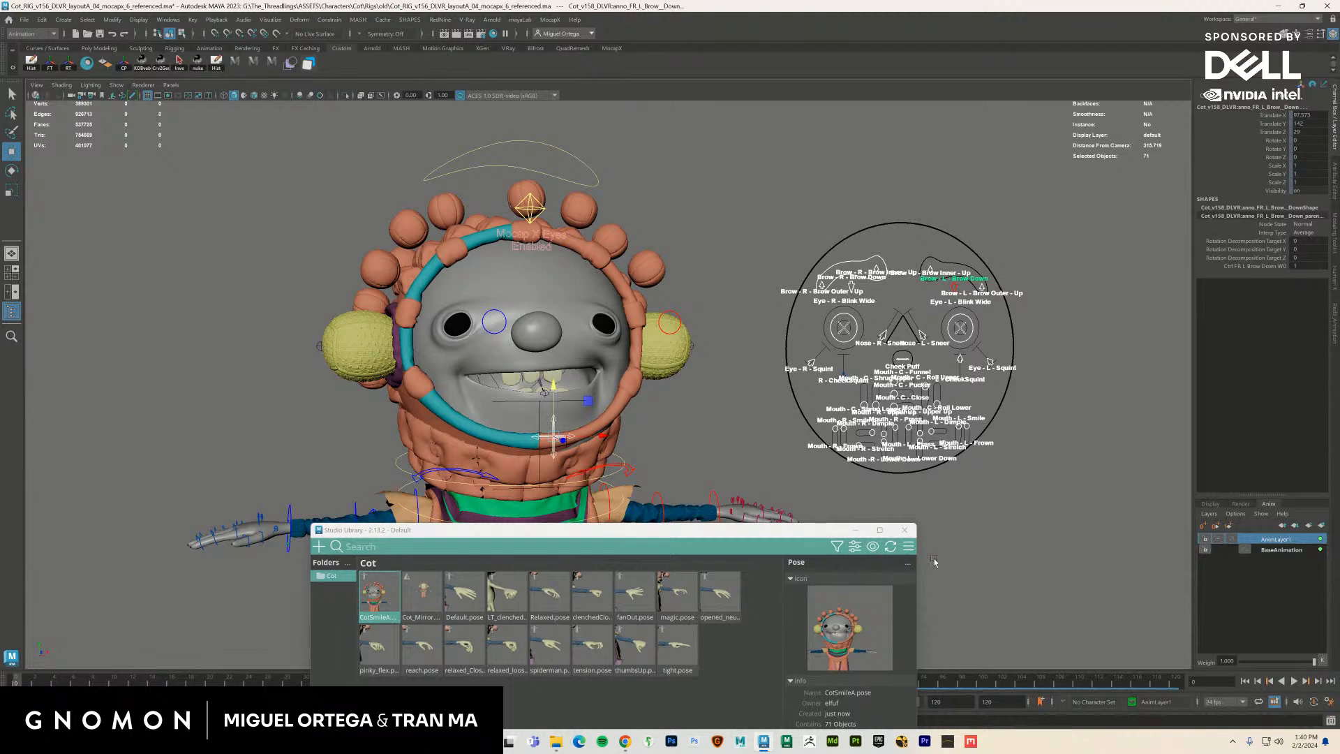
{"action": "scroll", "coordinate": [1024, 492], "scroll_direction": "up", "scroll_amount": 2}
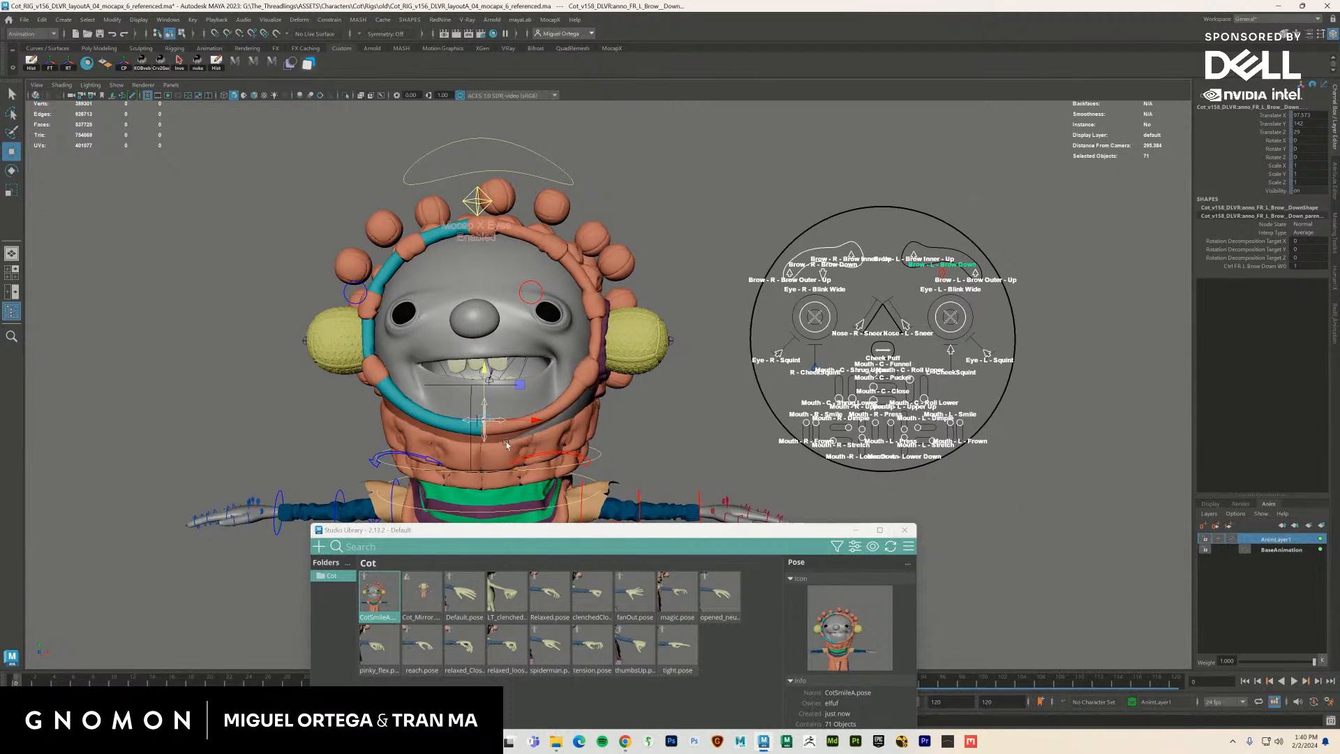
{"action": "left_click_drag", "start_coordinate": [552, 394], "coordinate": [609, 379], "text": "alt"}
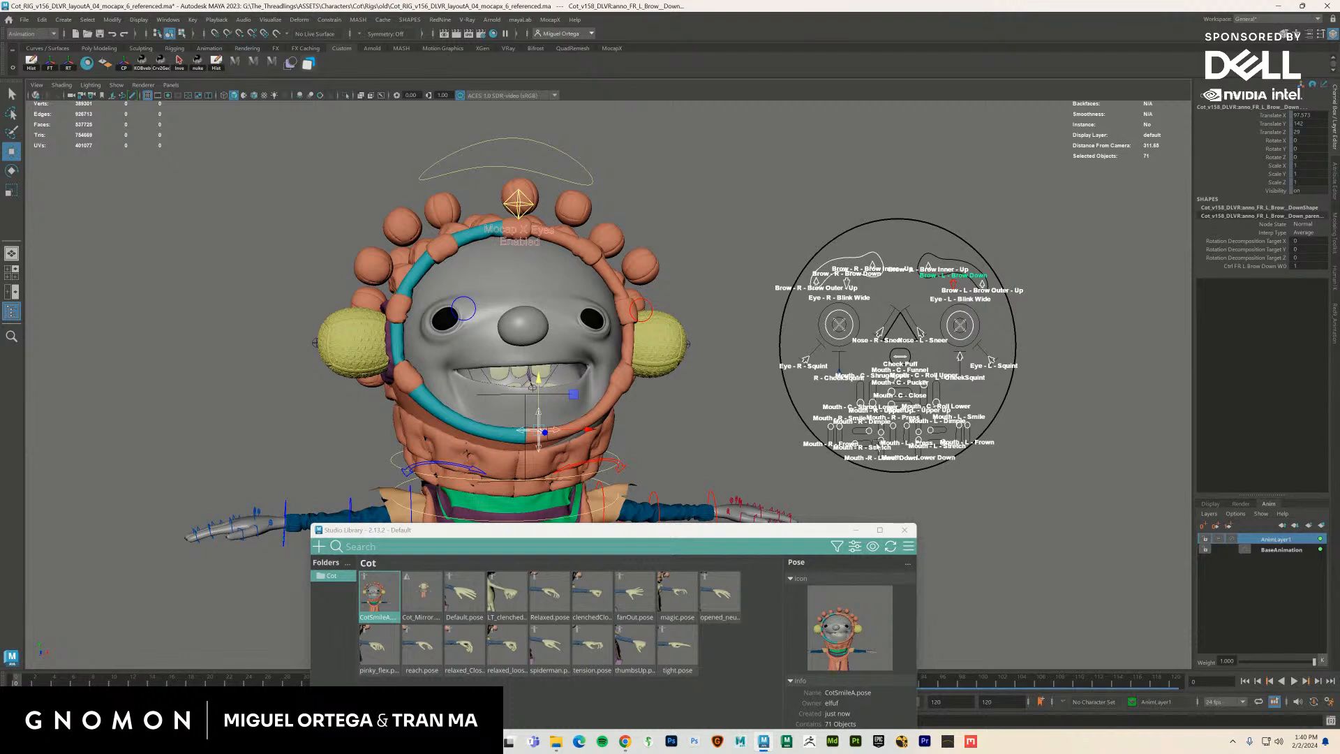
Move the pose library clear of the face and delete AnimLayer1 to remove the applied smile
{"action": "left_click", "coordinate": [597, 533]}
{"action": "left_click_drag", "start_coordinate": [597, 533], "coordinate": [848, 506]}
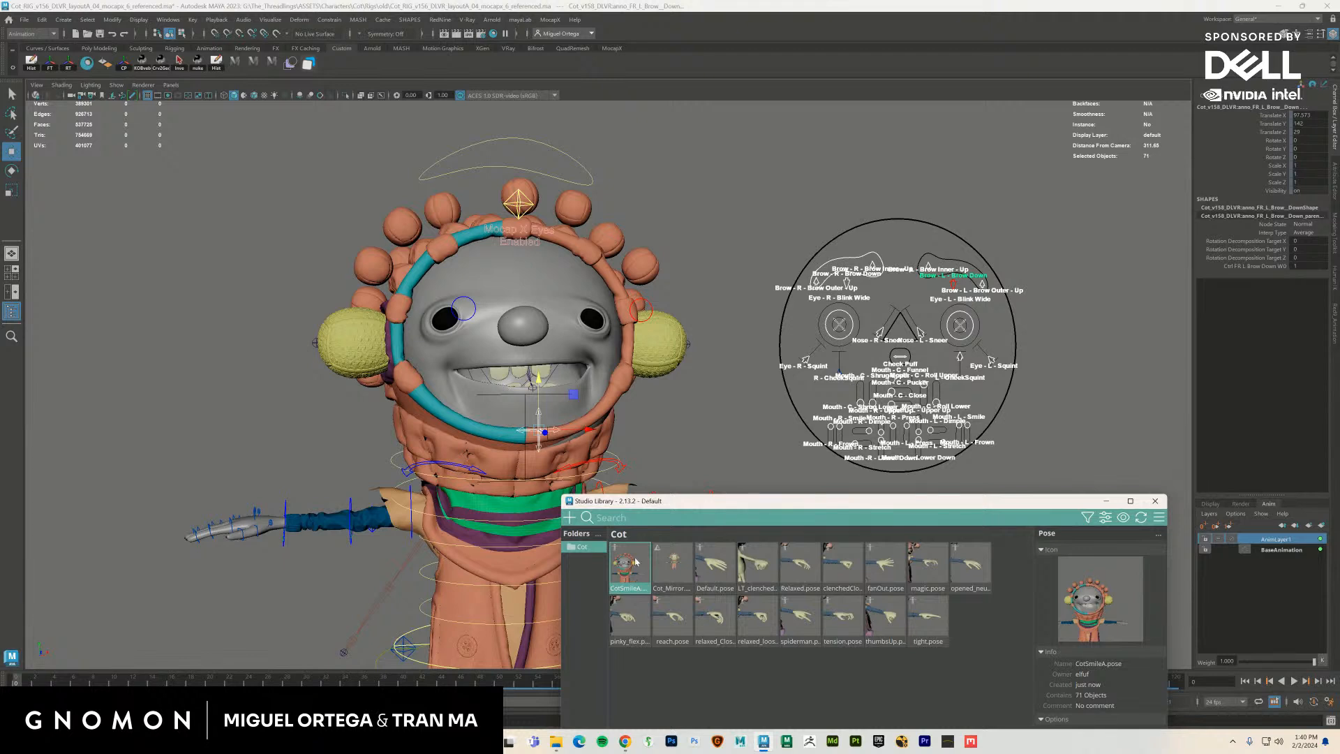
{"action": "right_click", "coordinate": [1264, 543]}
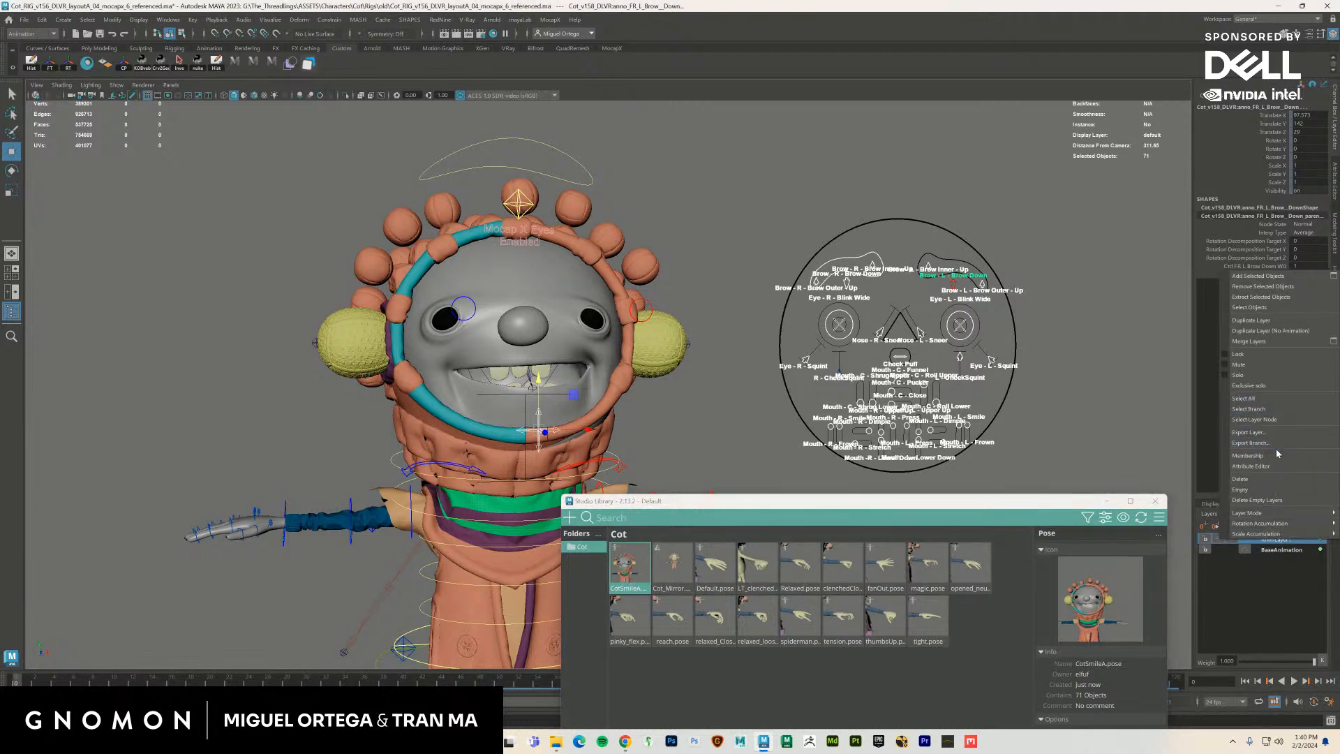
{"action": "left_click", "coordinate": [1256, 480]}
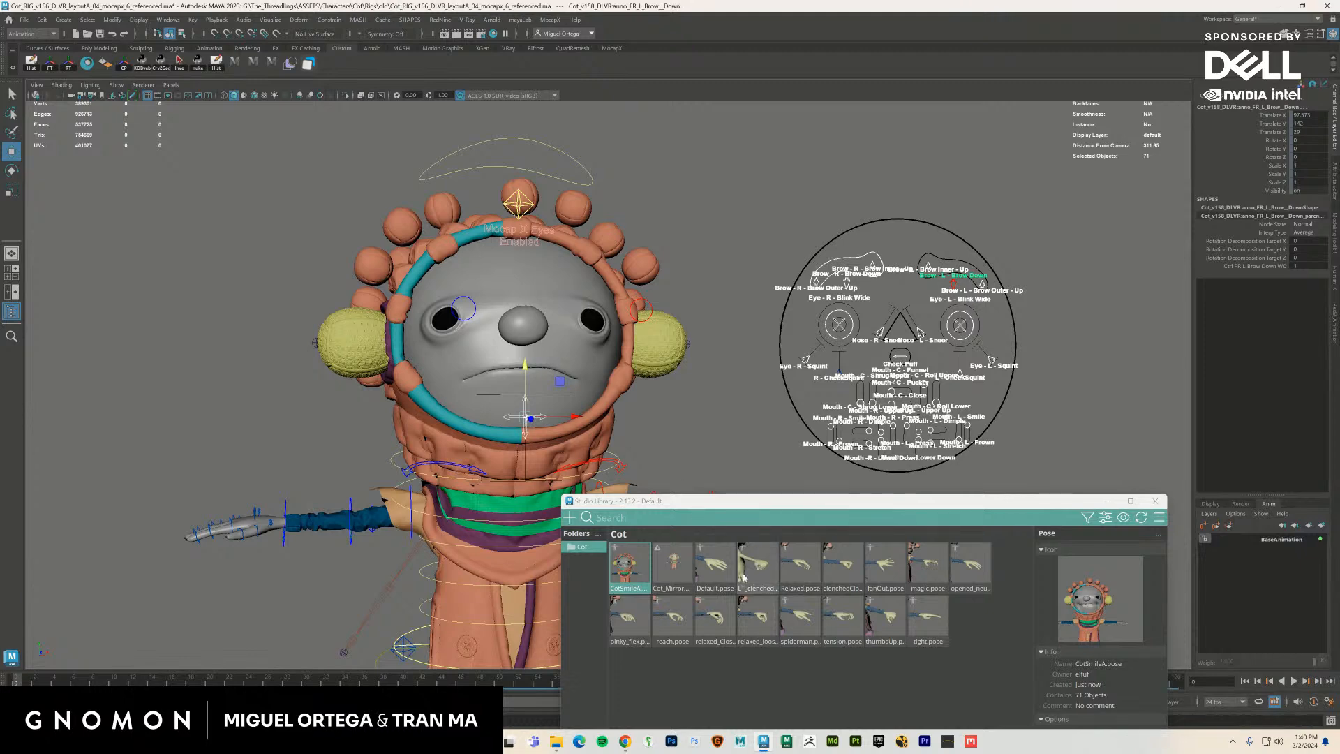
Move the CotSmileA pose to the library's trash and confirm the removal
{"action": "right_click", "coordinate": [633, 580]}
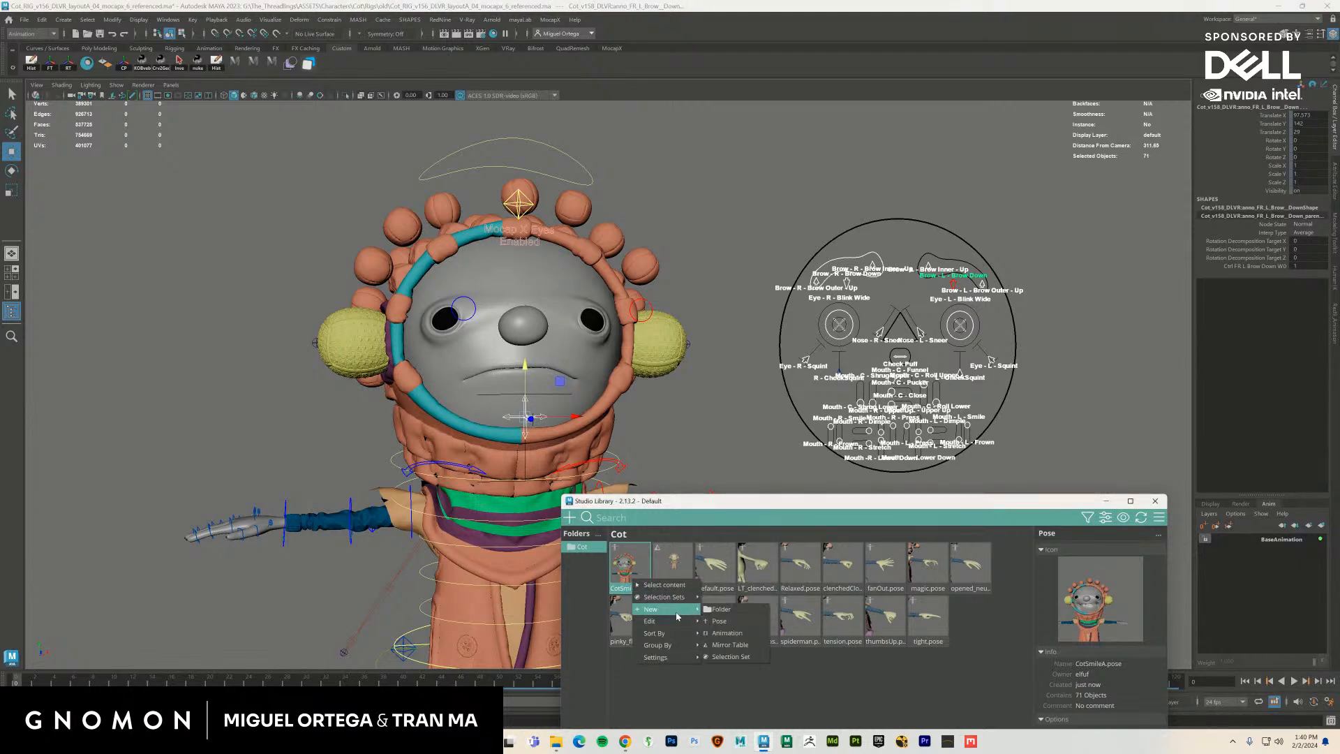
{"action": "mouse_move", "coordinate": [671, 620]}
{"action": "left_click", "coordinate": [737, 692]}
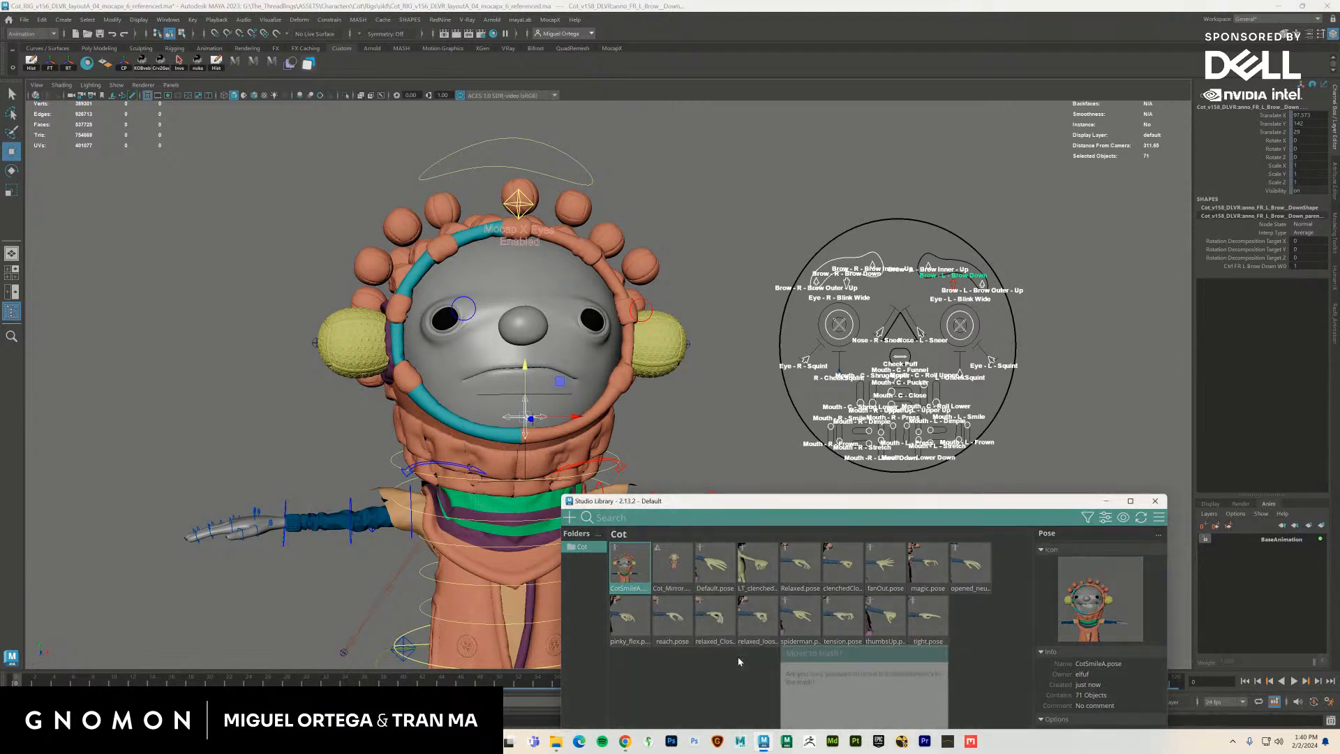
{"action": "left_click_drag", "start_coordinate": [896, 505], "coordinate": [909, 331]}
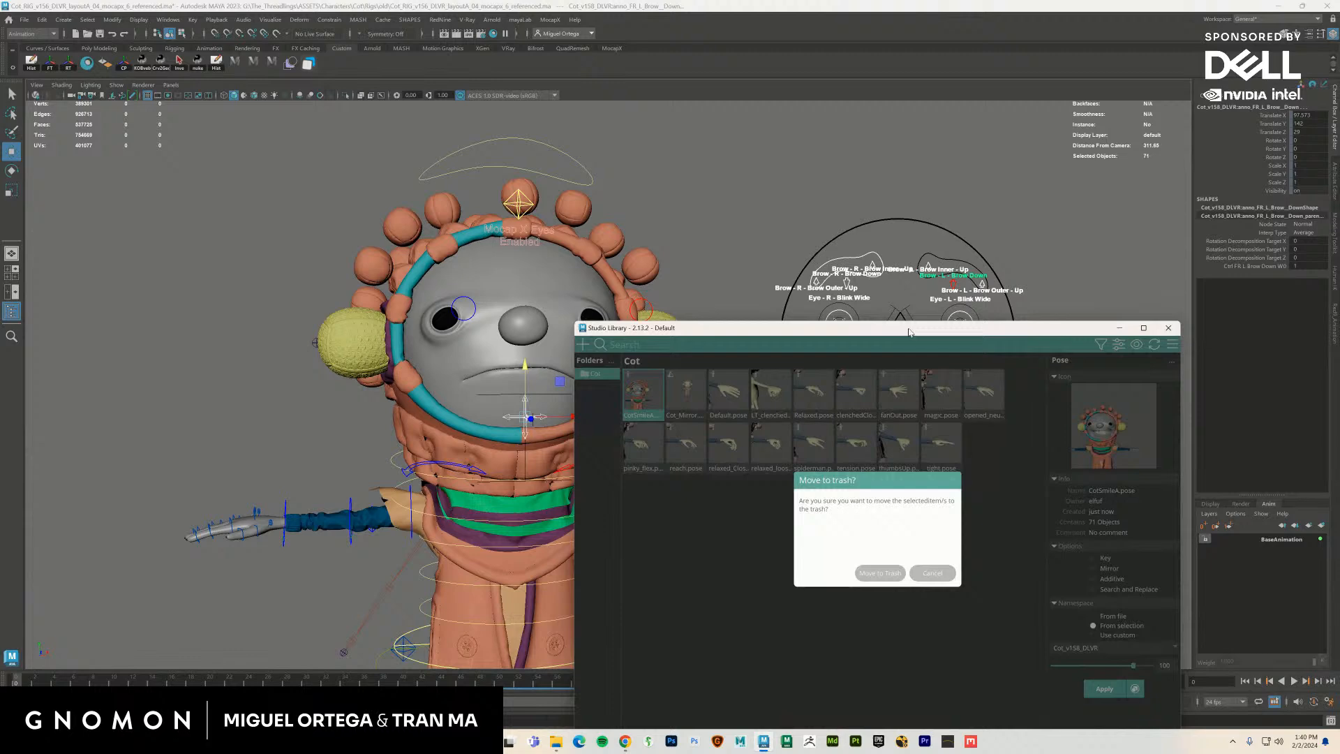
{"action": "left_click", "coordinate": [877, 568]}
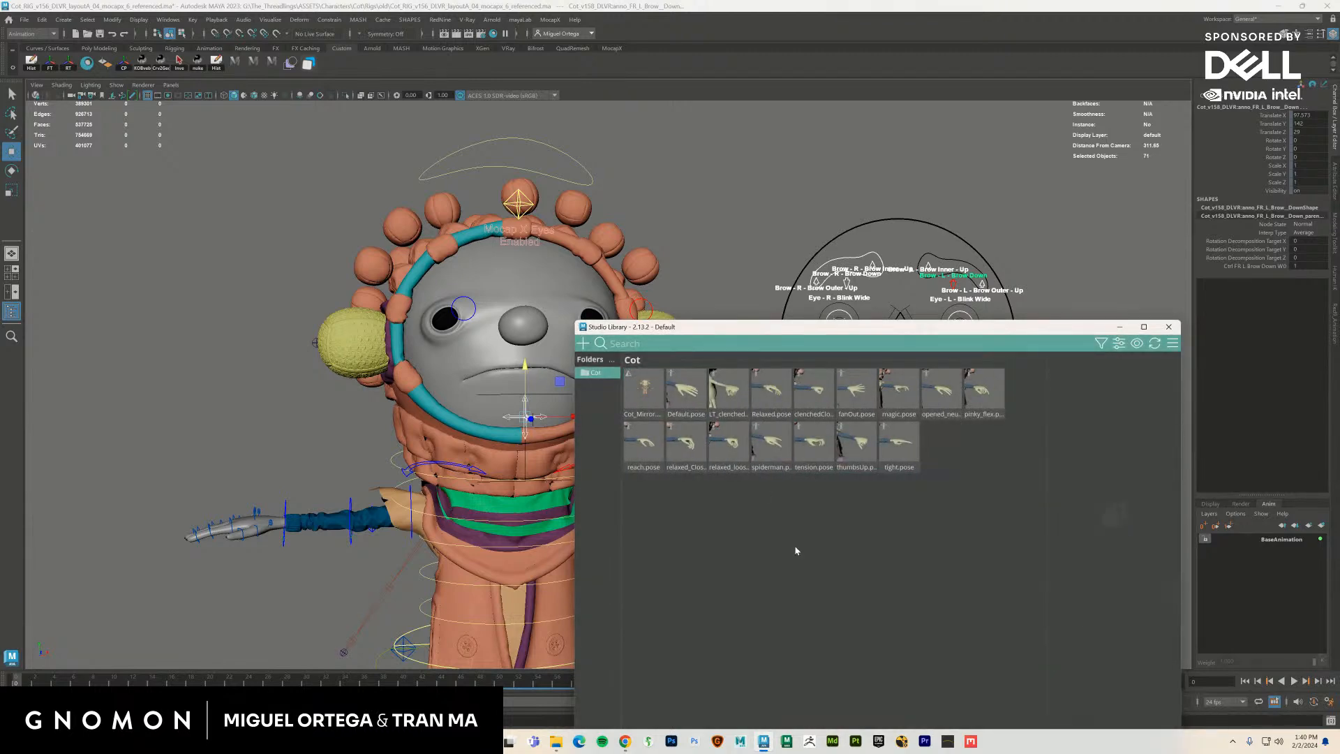
Move the pose library below the head, clear the selection and show the character's Custom Rig mapping
{"action": "left_click_drag", "start_coordinate": [705, 326], "coordinate": [498, 504]}
{"action": "left_click", "coordinate": [698, 447]}
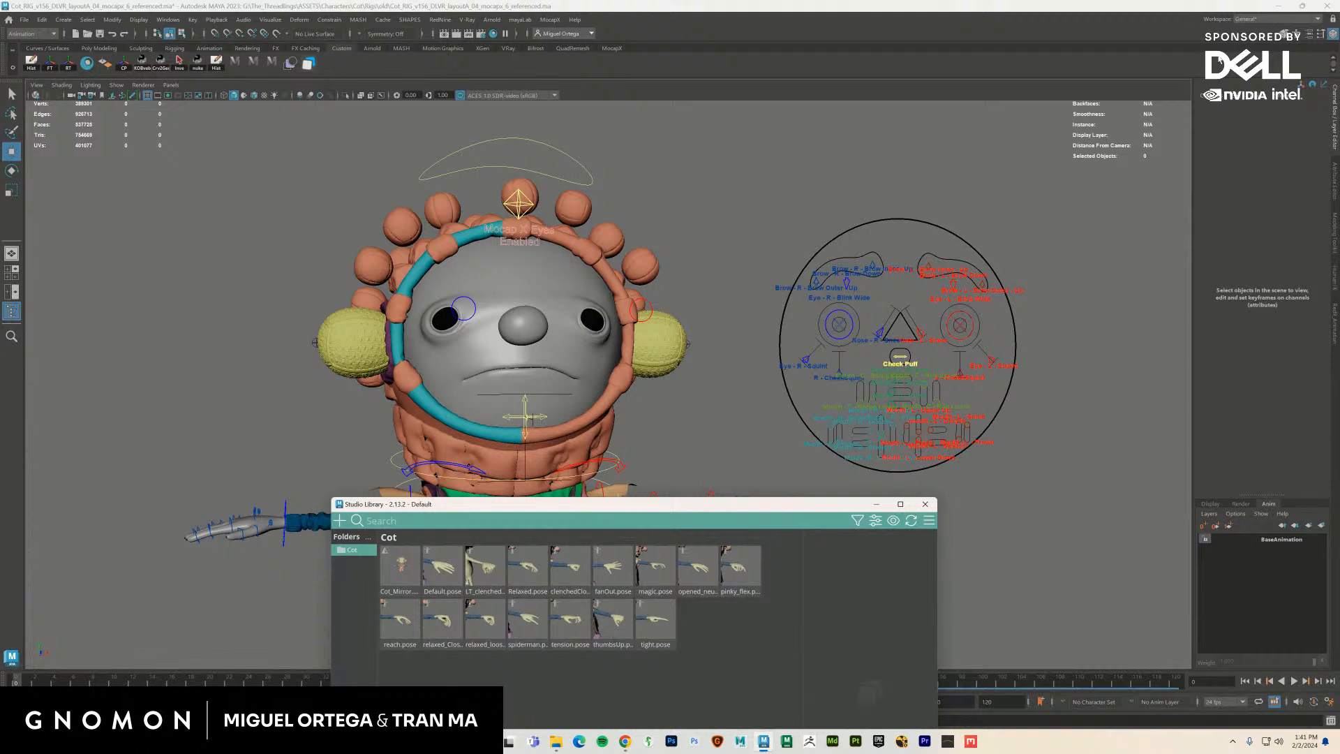
{"action": "left_click", "coordinate": [1300, 35]}
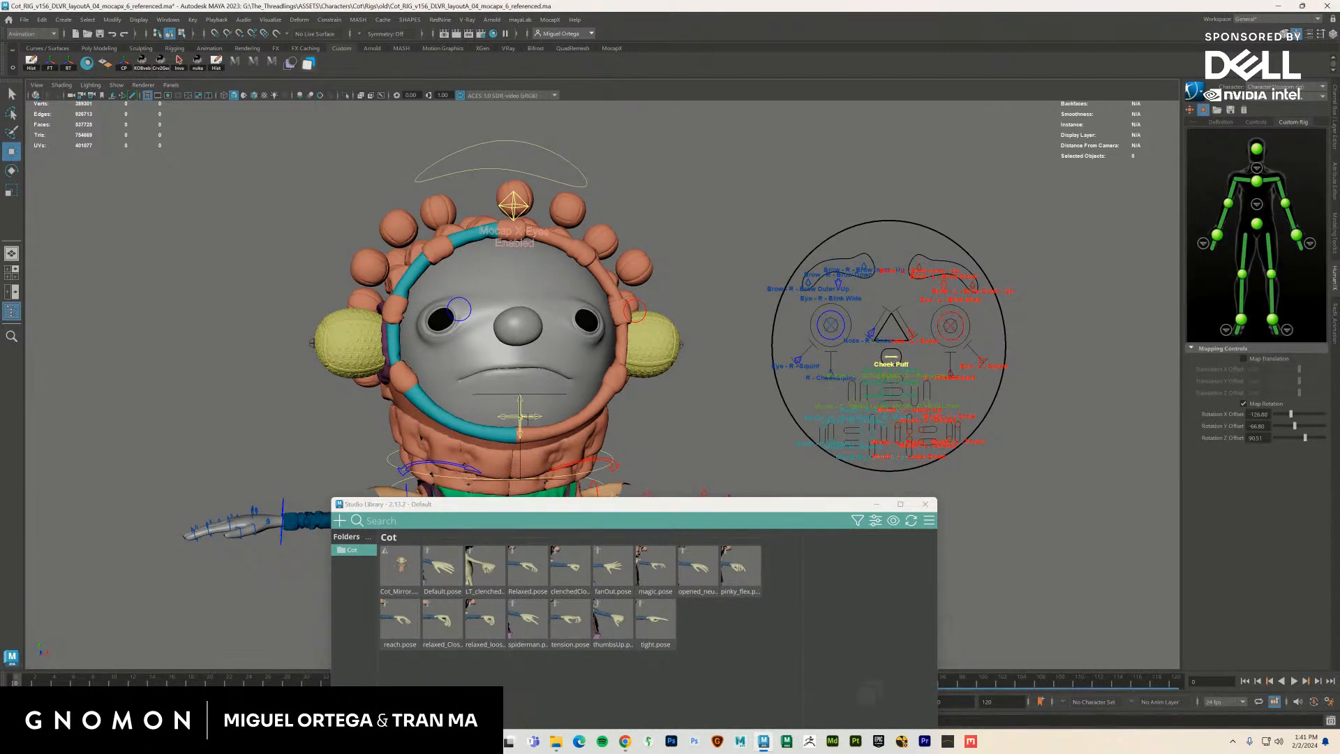
Show the MocapX node's data sources and minimise the pose library to reveal the character
{"action": "left_click", "coordinate": [1307, 33]}
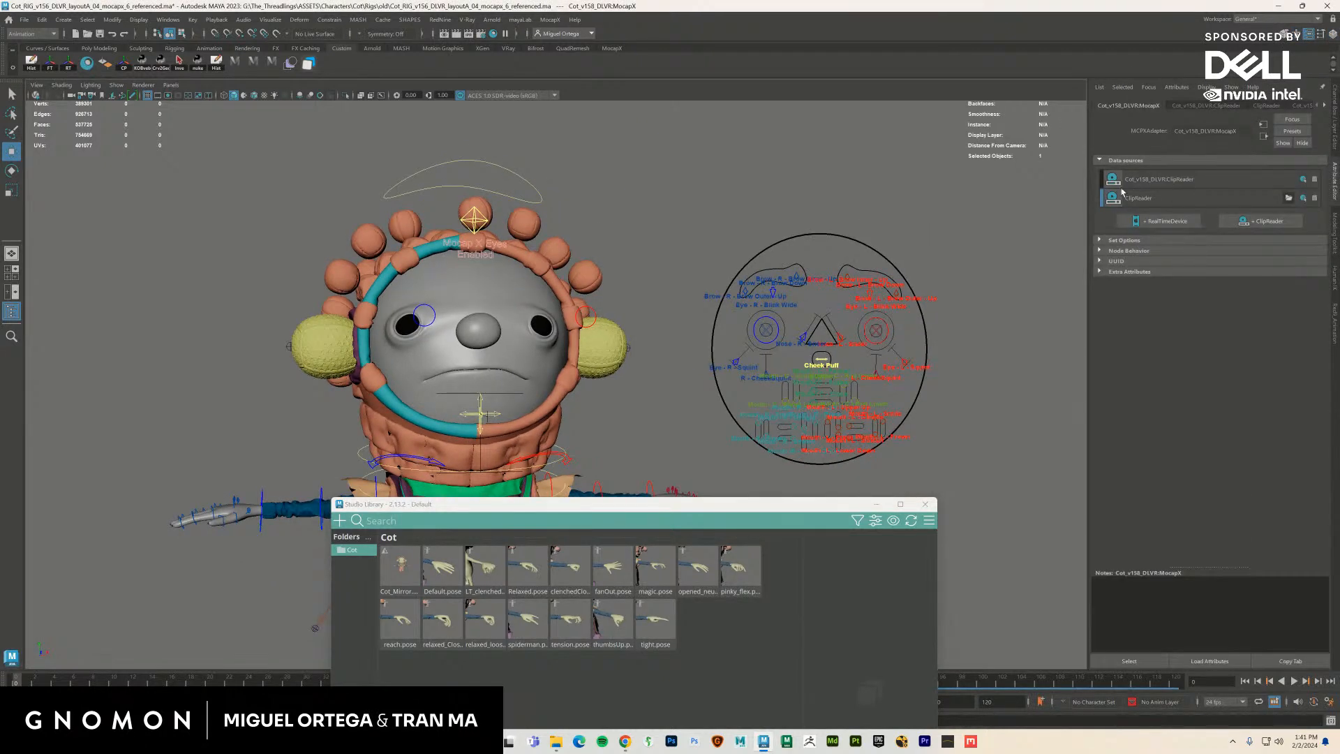
{"action": "left_click", "coordinate": [877, 504]}
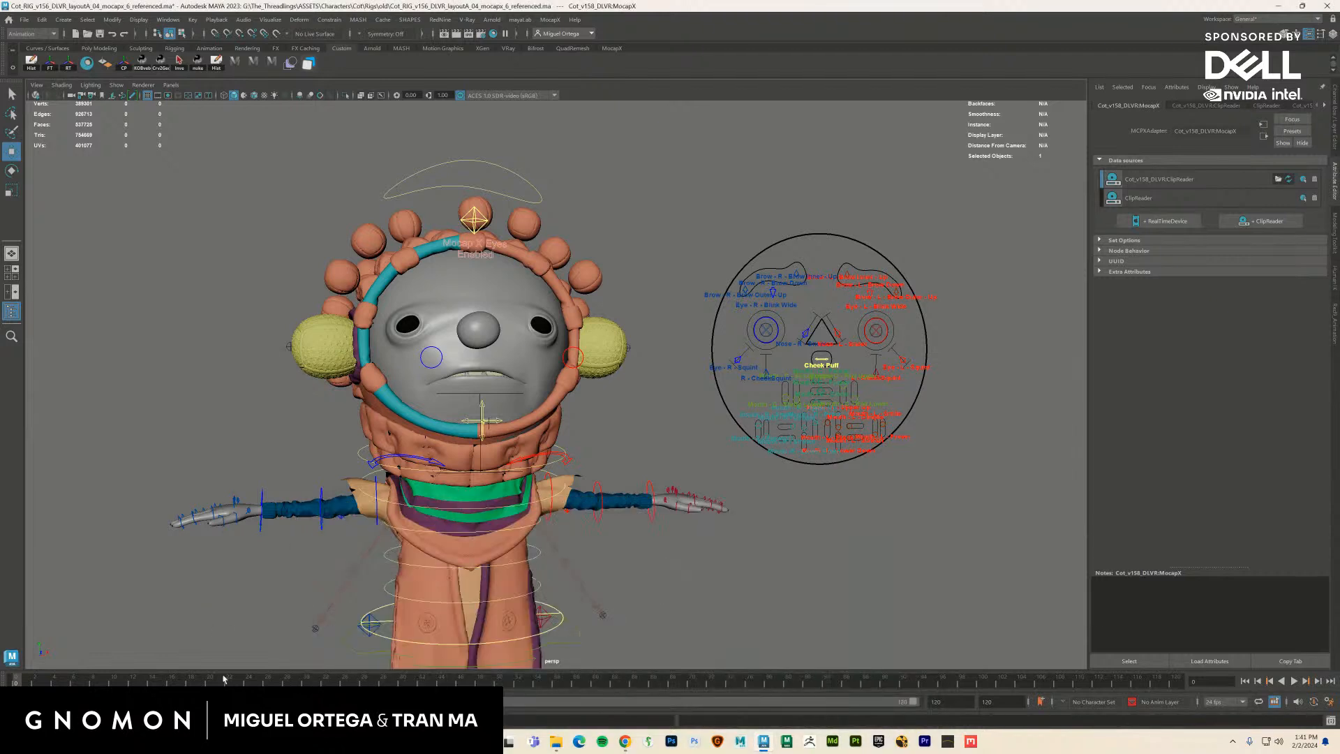
Scrub the facial capture to about frame 115 and inspect the toothy grin from several angles
{"action": "left_click_drag", "start_coordinate": [18, 679], "coordinate": [1124, 681]}
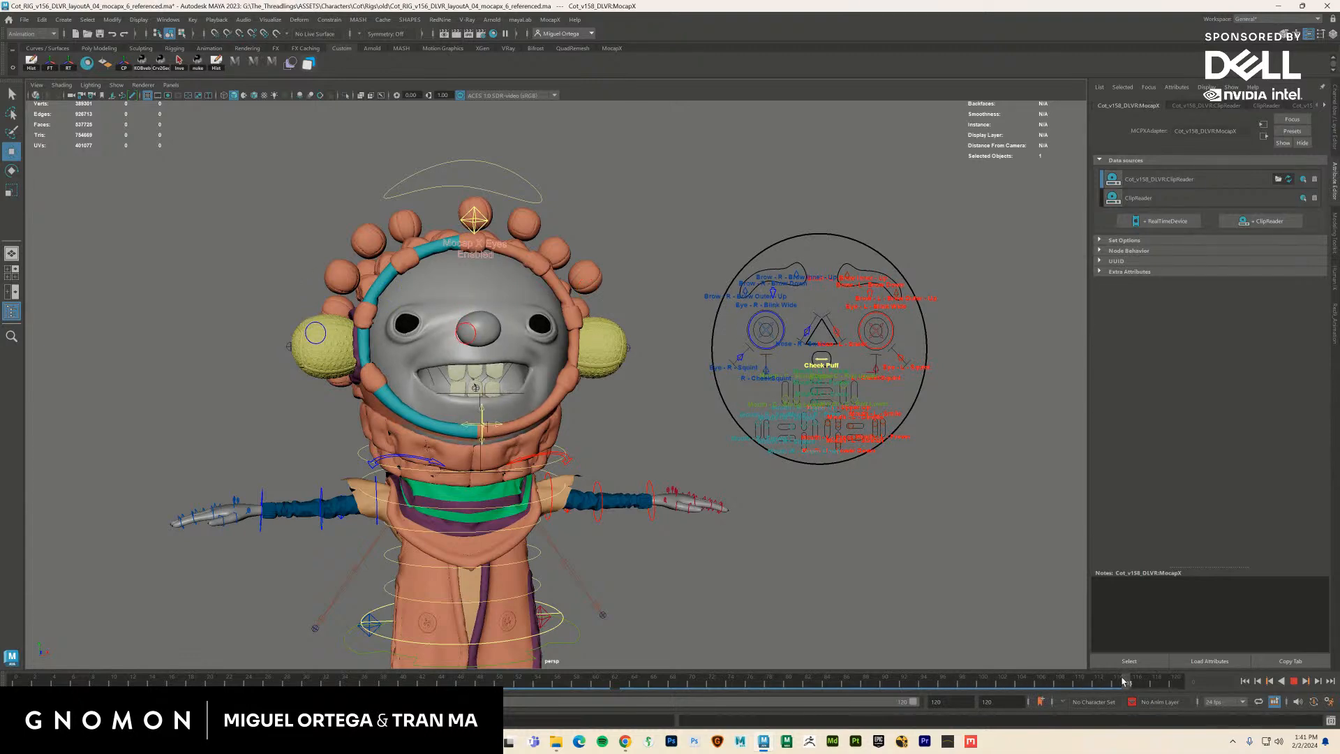
{"action": "left_click_drag", "start_coordinate": [775, 517], "coordinate": [740, 502], "text": "alt"}
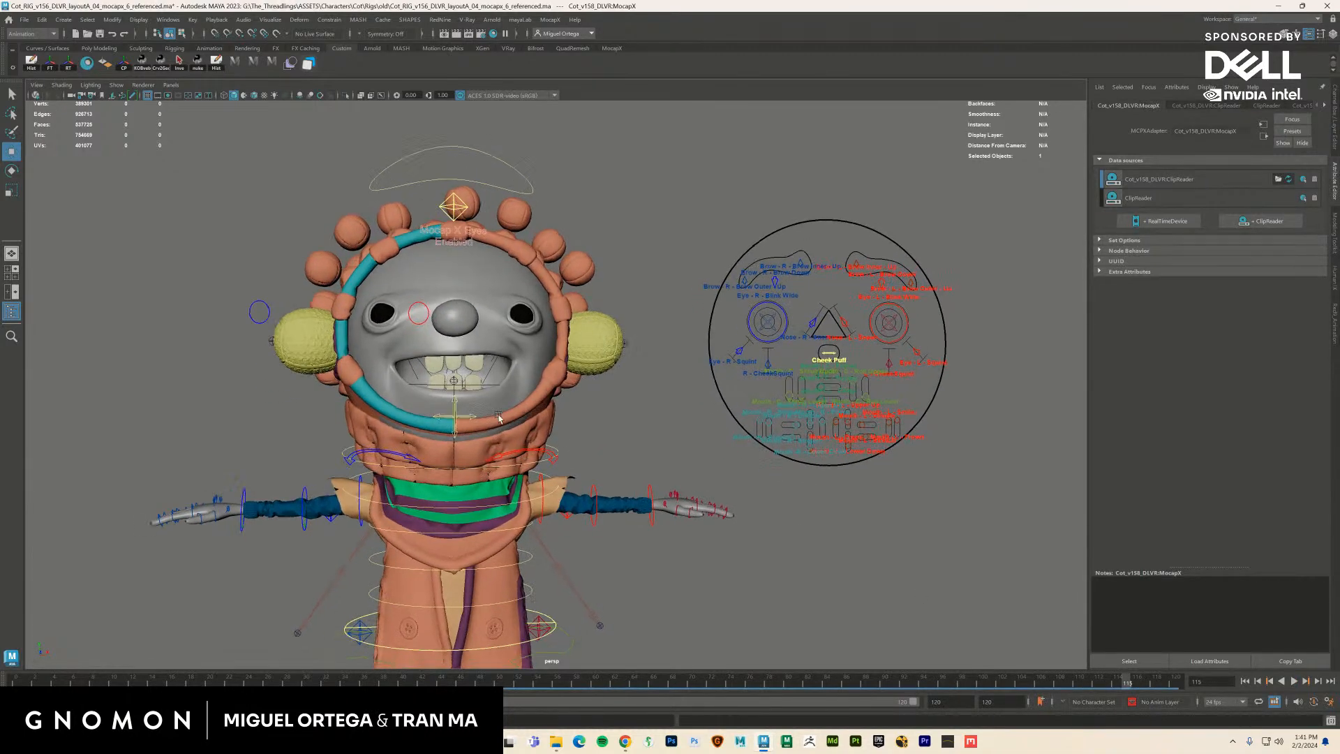
{"action": "scroll", "coordinate": [544, 437], "scroll_direction": "up", "scroll_amount": 3}
{"action": "left_click_drag", "start_coordinate": [544, 437], "coordinate": [653, 491], "text": "alt"}
{"action": "mouse_move", "coordinate": [627, 457]}
{"action": "right_mouse_down", "text": "alt"}
{"action": "mouse_move", "coordinate": [701, 481]}
{"action": "mouse_move", "coordinate": [600, 457]}
{"action": "right_mouse_up", "text": "alt"}
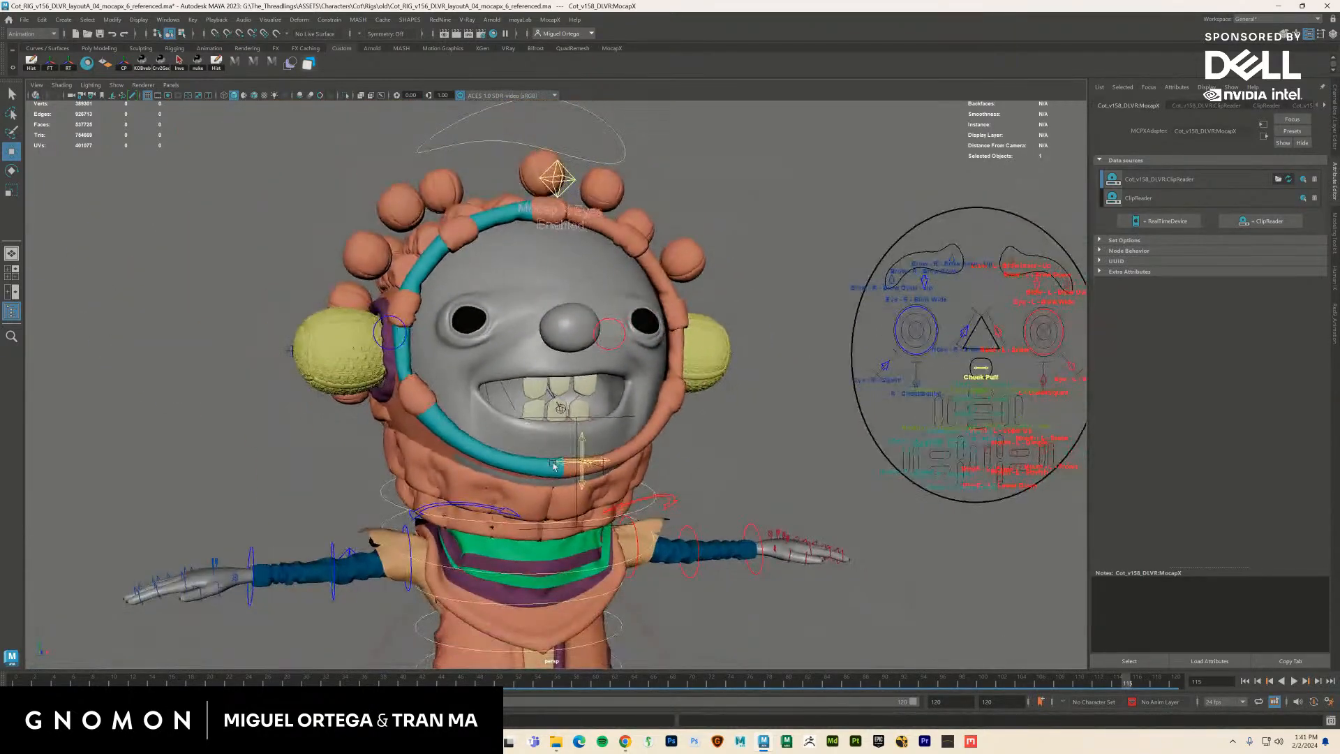
{"action": "left_click_drag", "start_coordinate": [600, 457], "coordinate": [538, 466], "text": "alt"}
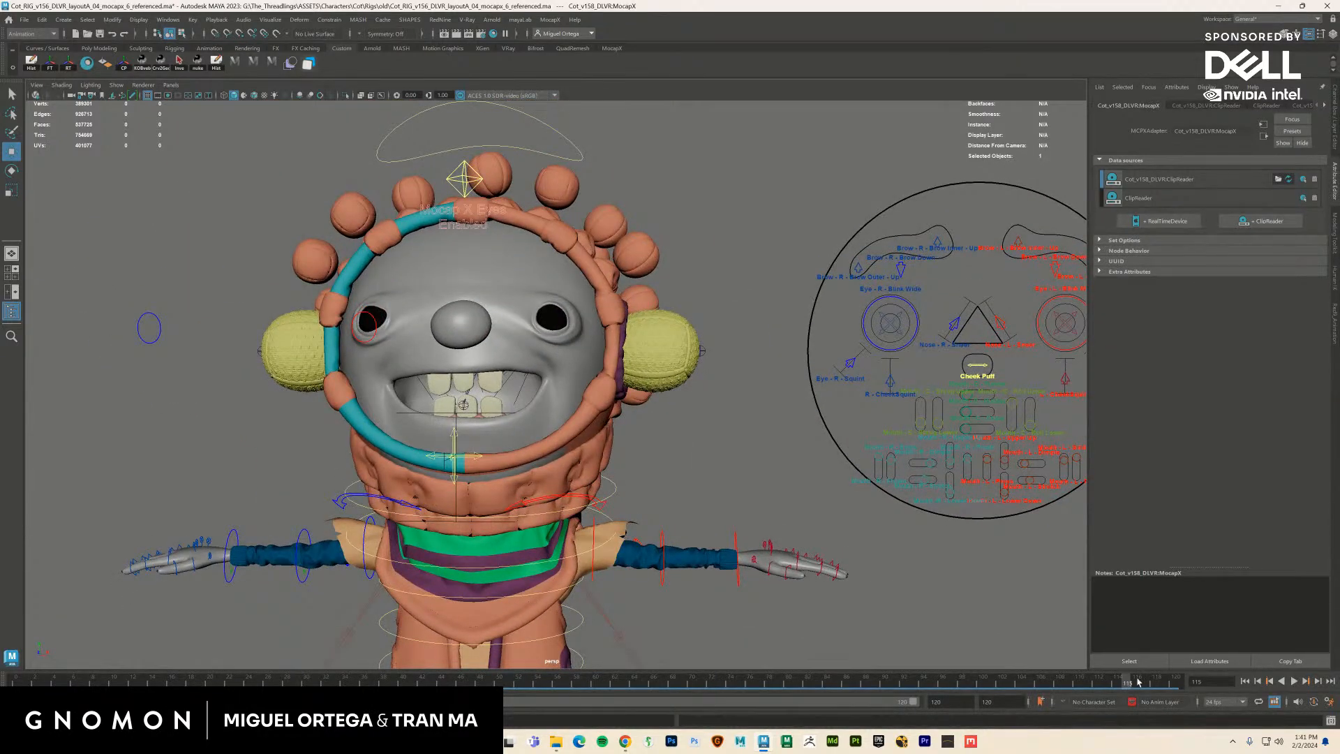
Play back the facial capture, stop at frame 13 and view the whole face with its control board
{"action": "key", "text": "alt+v"}
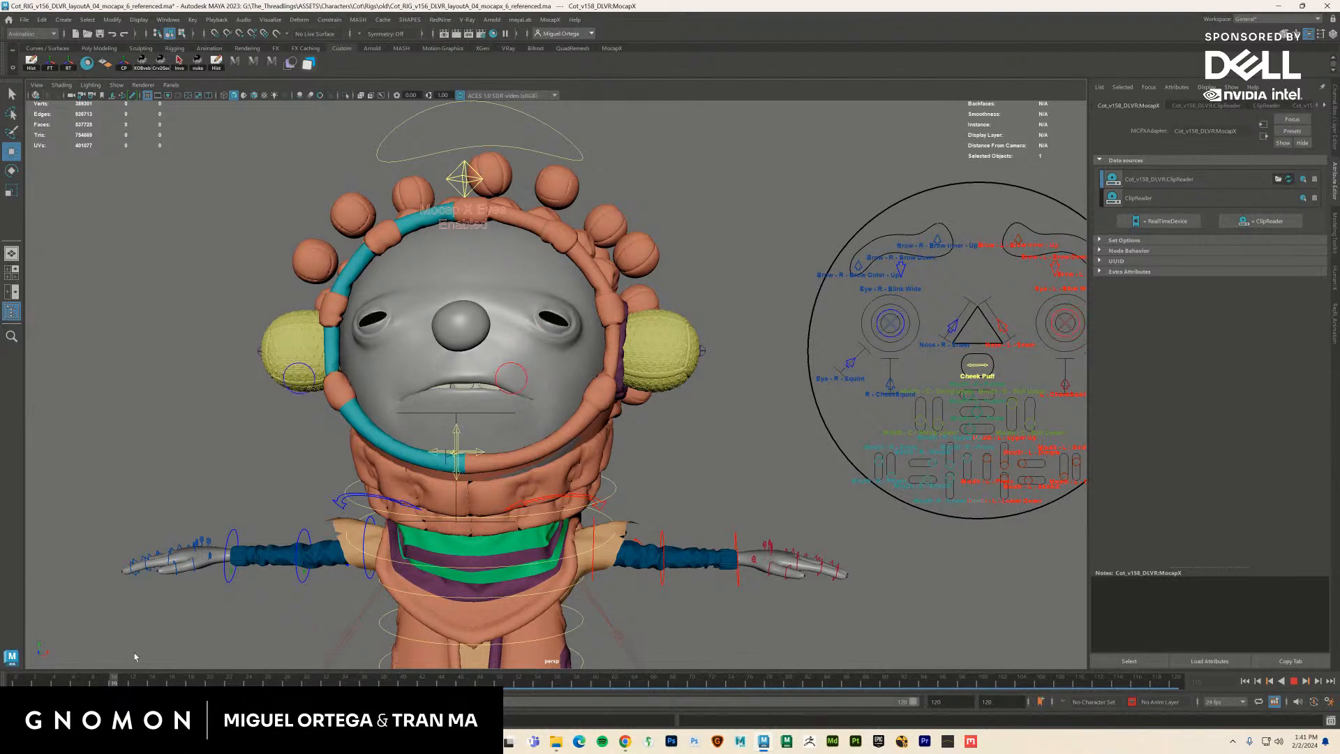
{"action": "key", "text": "Escape"}
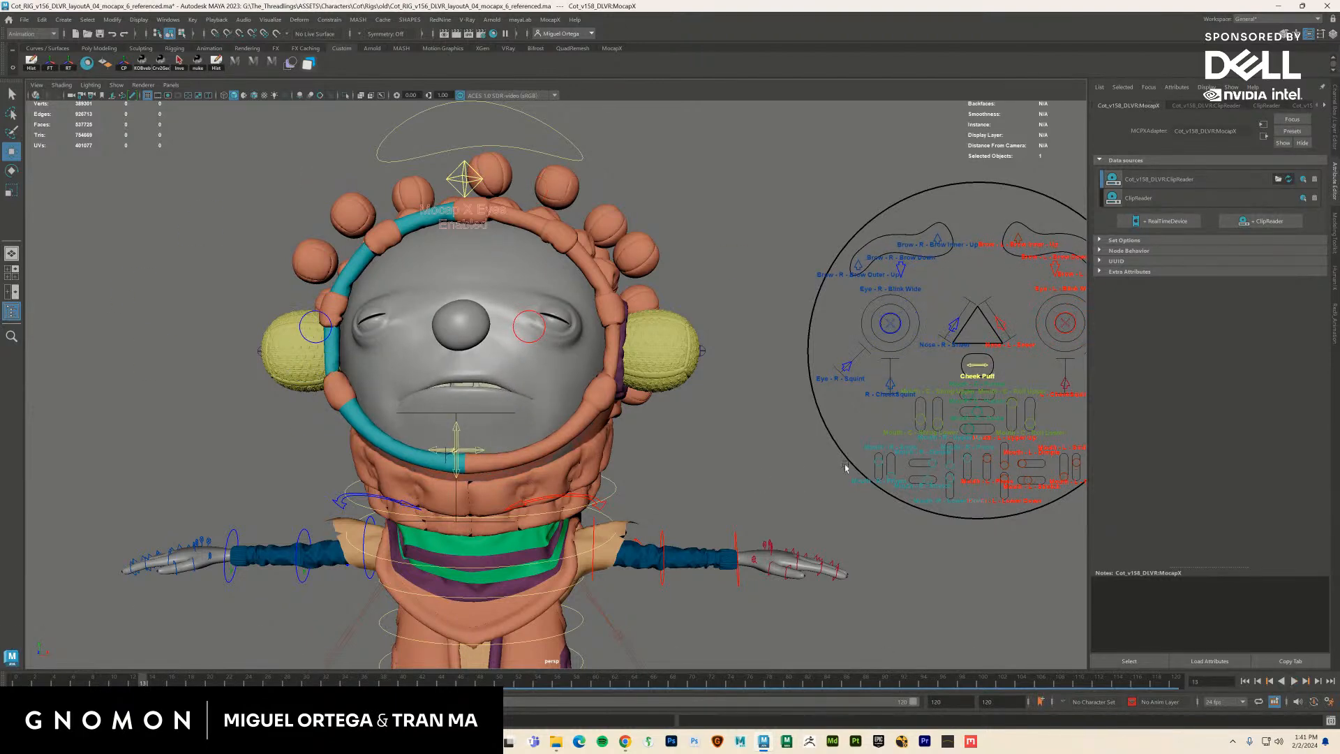
{"action": "right_click_drag", "start_coordinate": [845, 466], "coordinate": [661, 407], "text": "alt"}
{"action": "left_click_drag", "start_coordinate": [661, 407], "coordinate": [676, 406], "text": "alt"}
{"action": "right_click_drag", "start_coordinate": [617, 361], "coordinate": [688, 387], "text": "alt"}
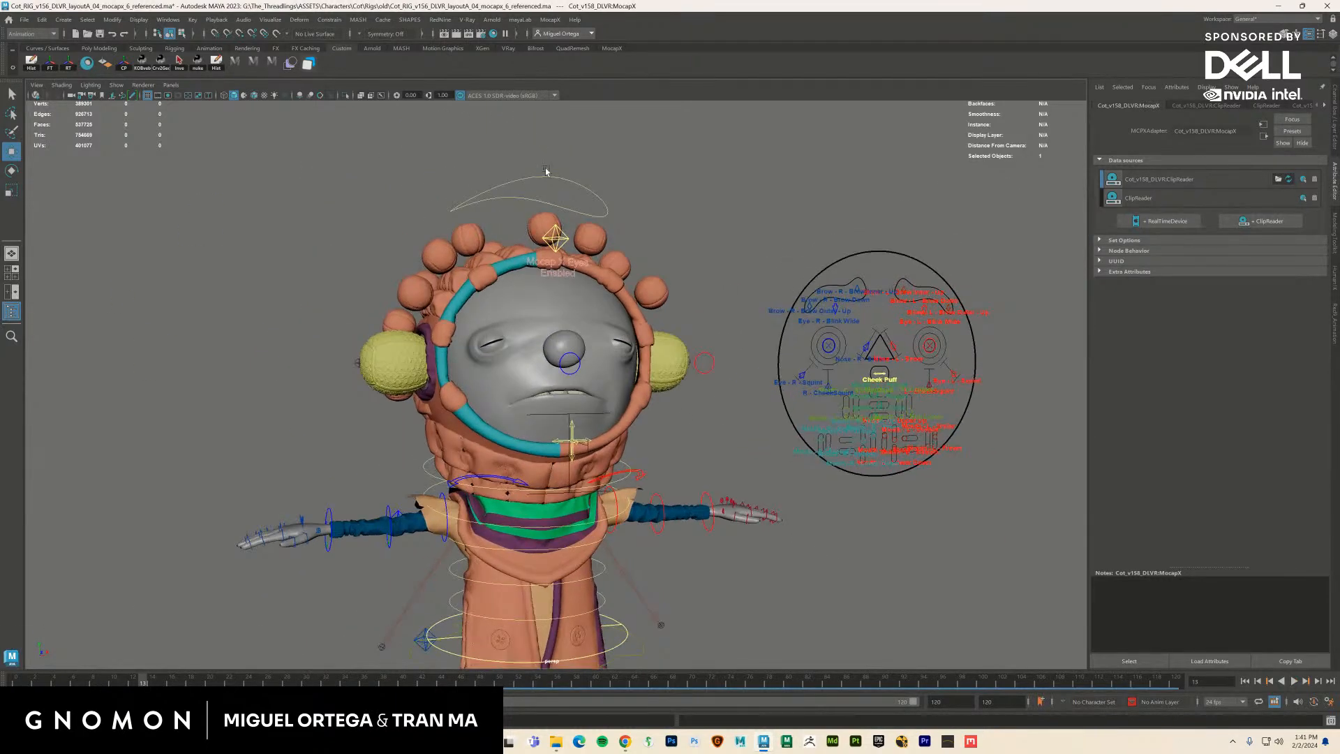
Try rotating the FK head control, undo the rotation and clear the selection
{"action": "left_click", "coordinate": [578, 208]}
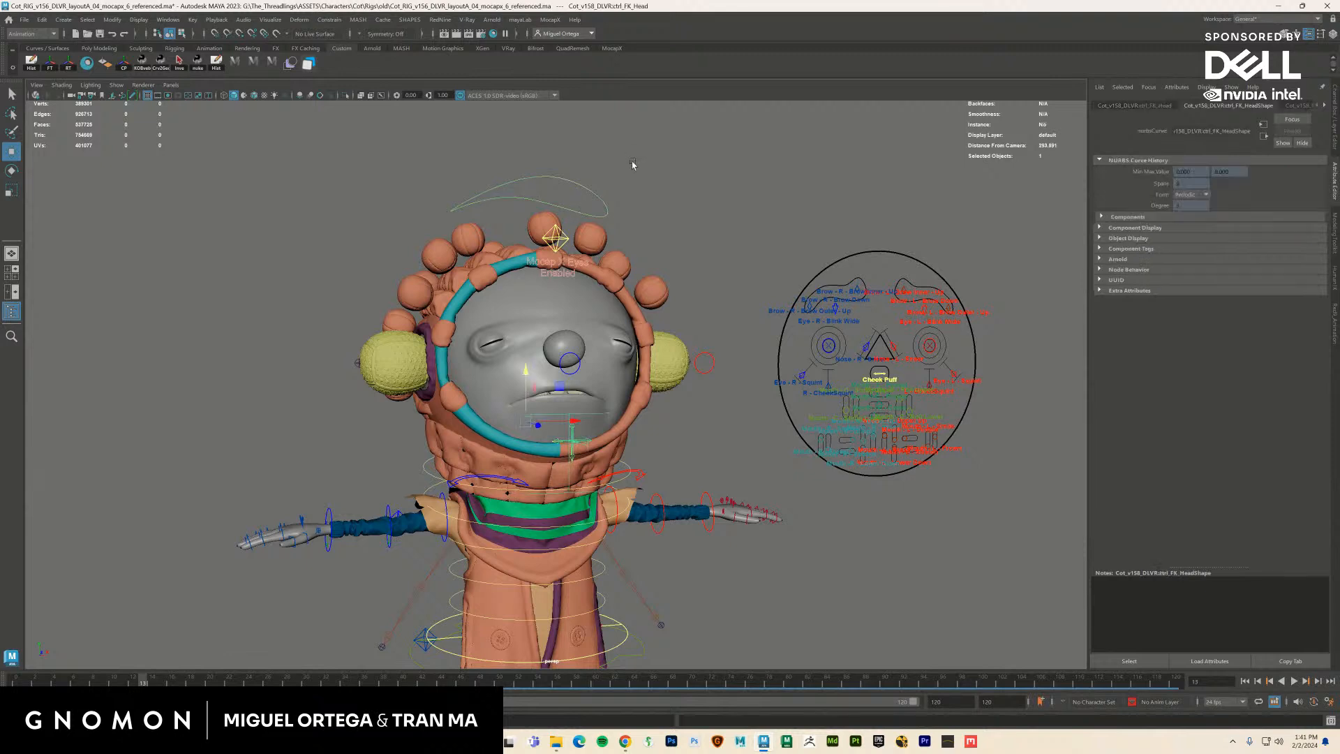
{"action": "key", "text": "e"}
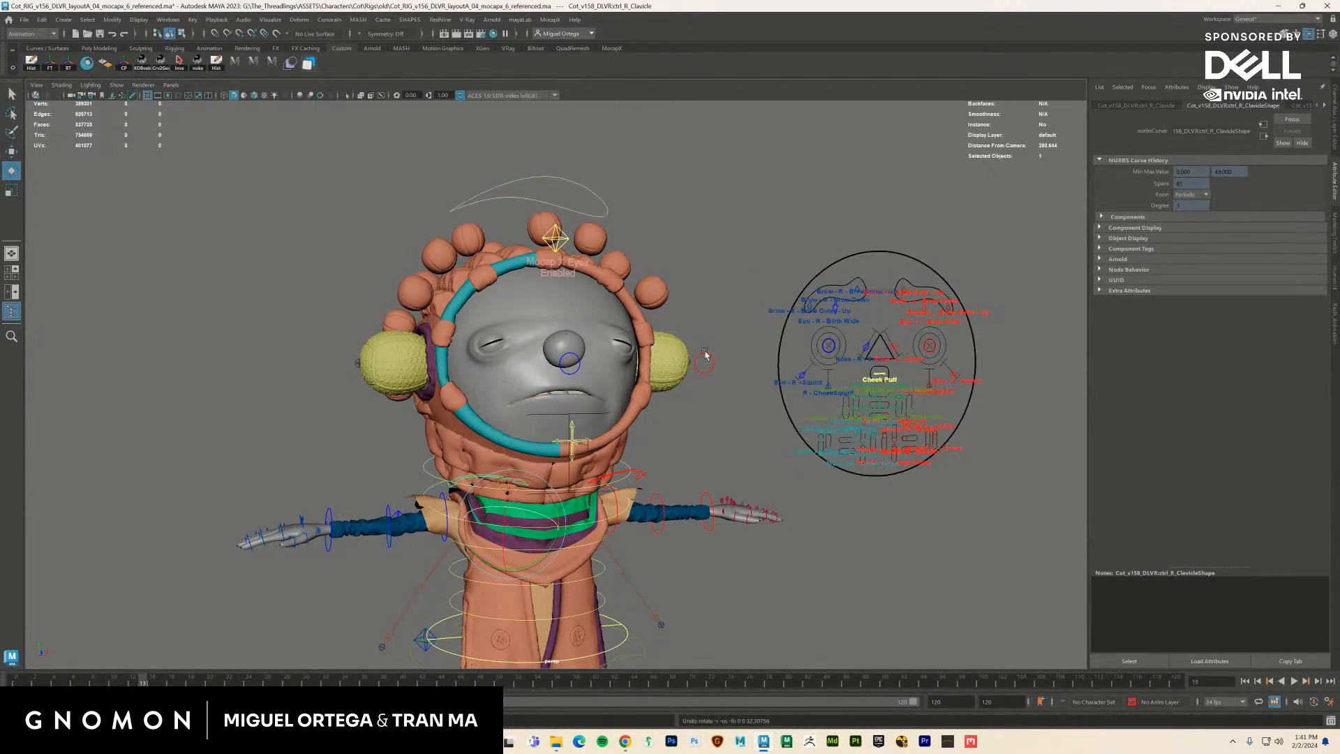
{"action": "left_click", "coordinate": [783, 299]}
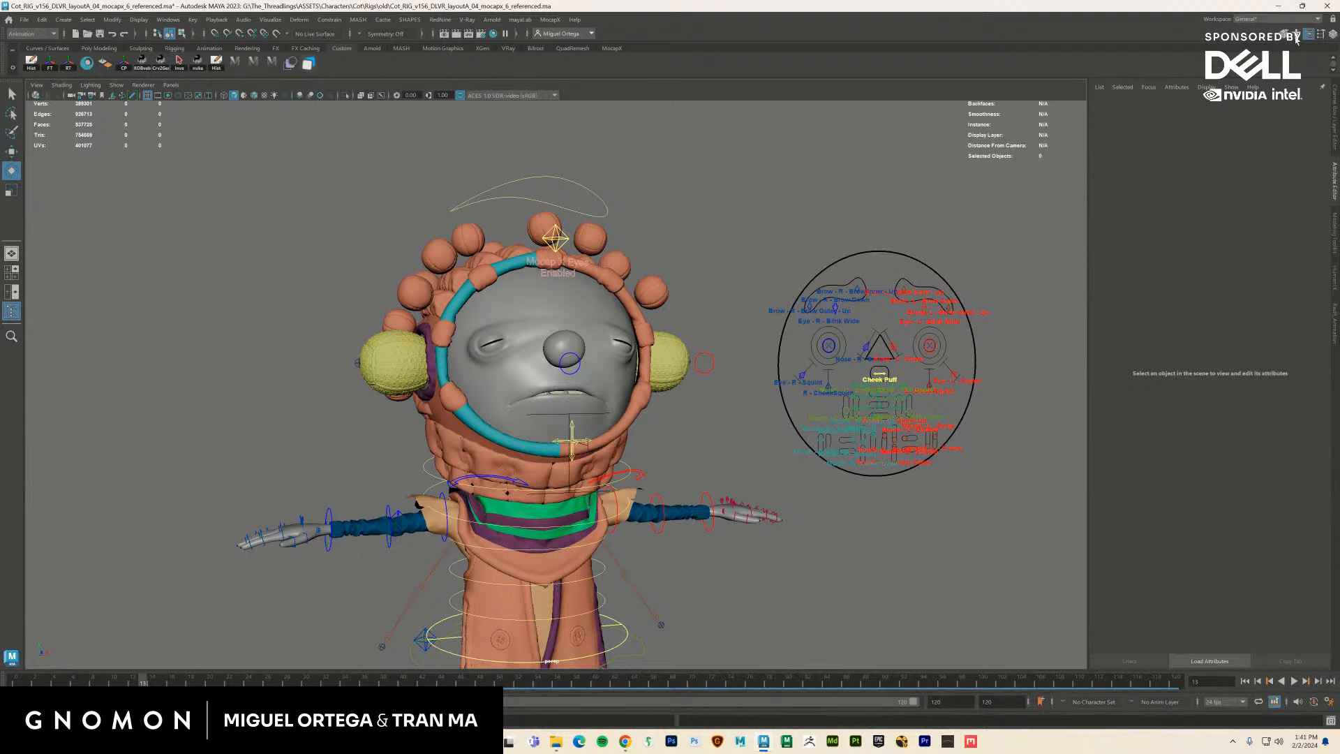
Bring back the Custom Rig mapping and test-rotate the FK head control, undoing the rotation
{"action": "left_click", "coordinate": [1296, 36]}
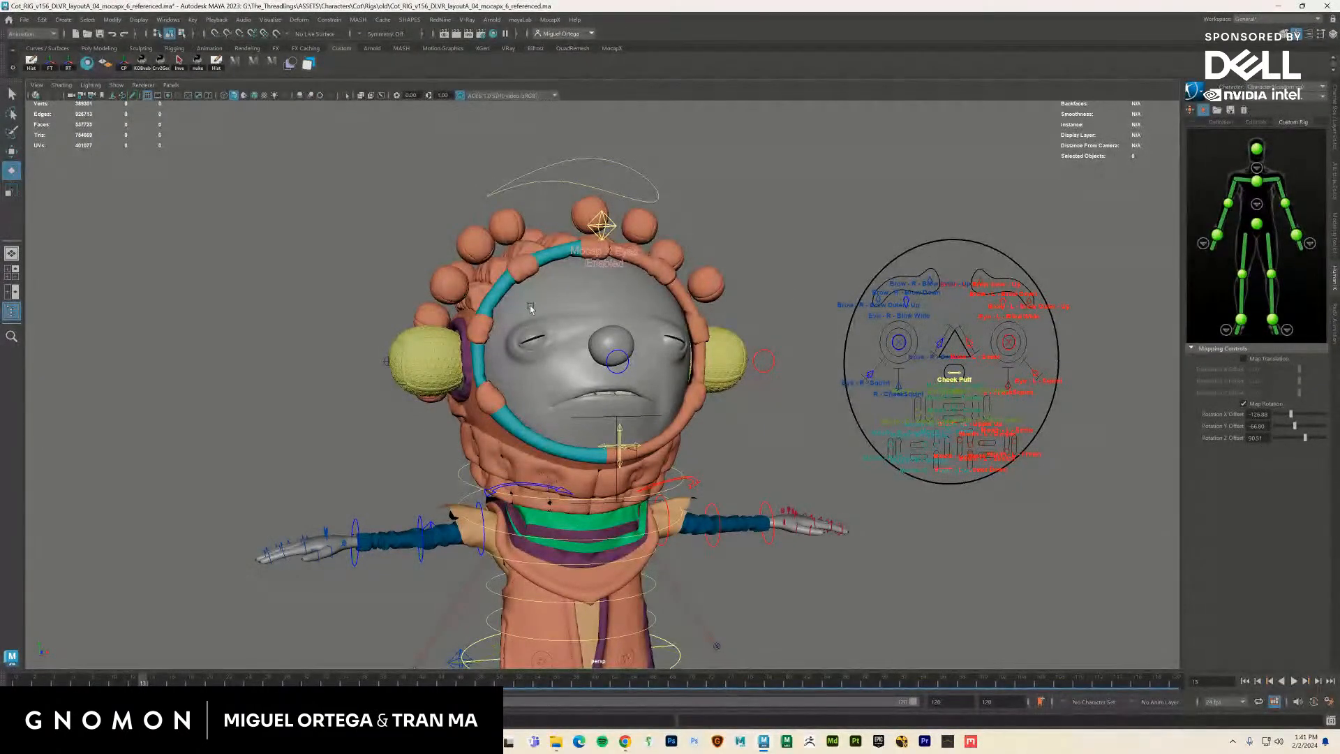
{"action": "left_click", "coordinate": [659, 198]}
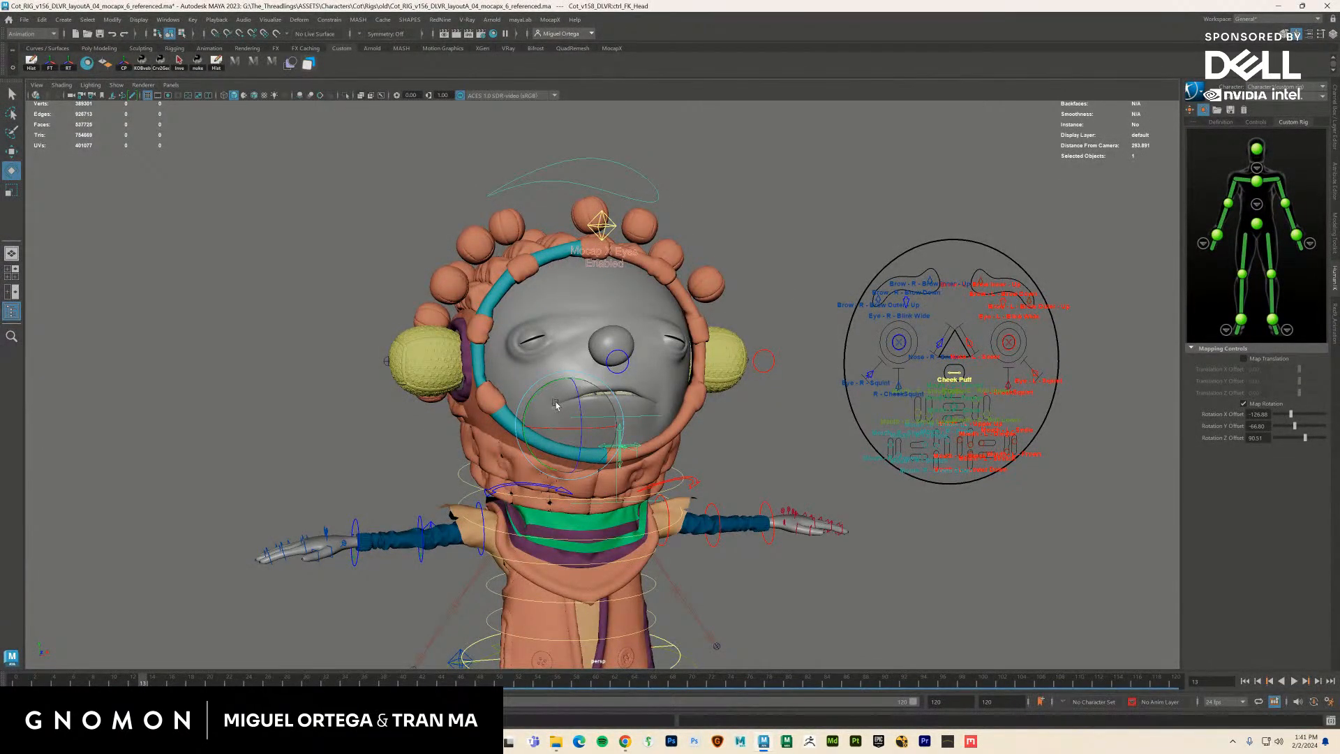
{"action": "left_click_drag", "start_coordinate": [556, 405], "coordinate": [556, 428]}
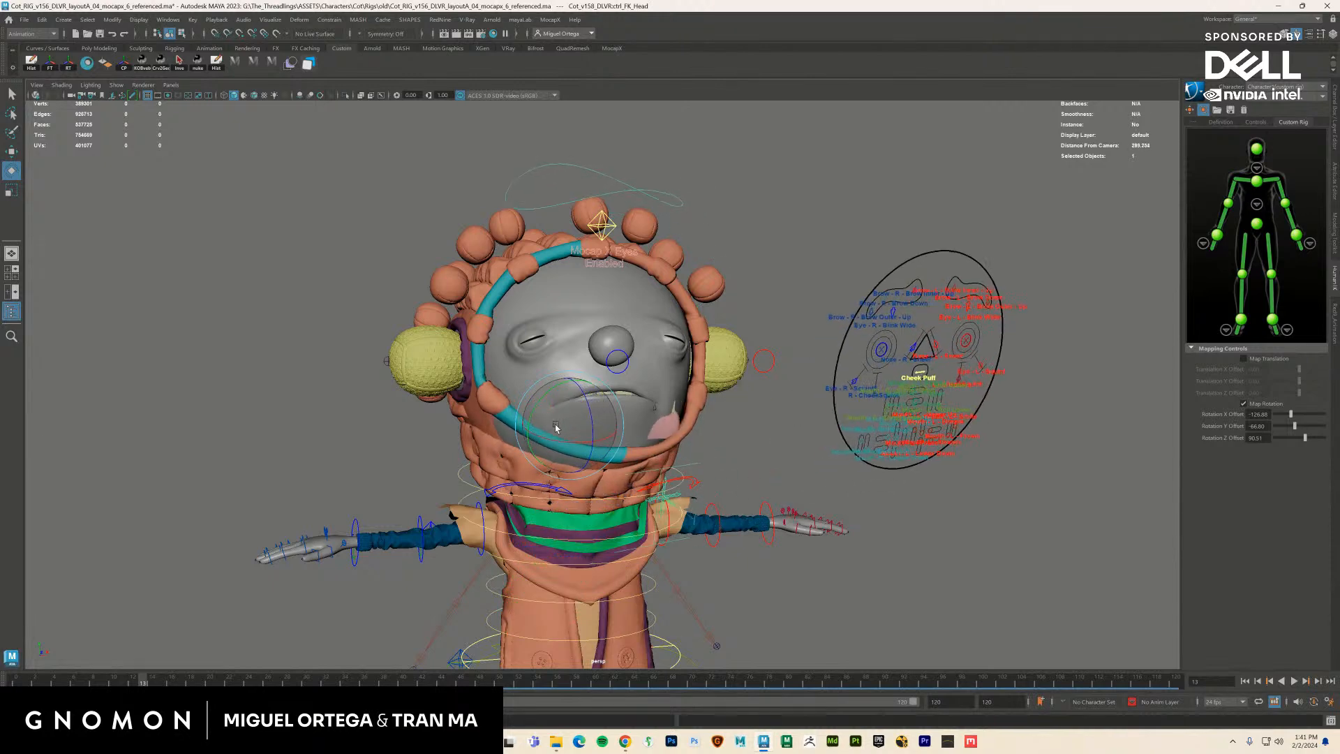
{"action": "key", "text": "ctrl+z"}
{"action": "key", "text": "ctrl+z"}
{"action": "key", "text": "ctrl+z"}
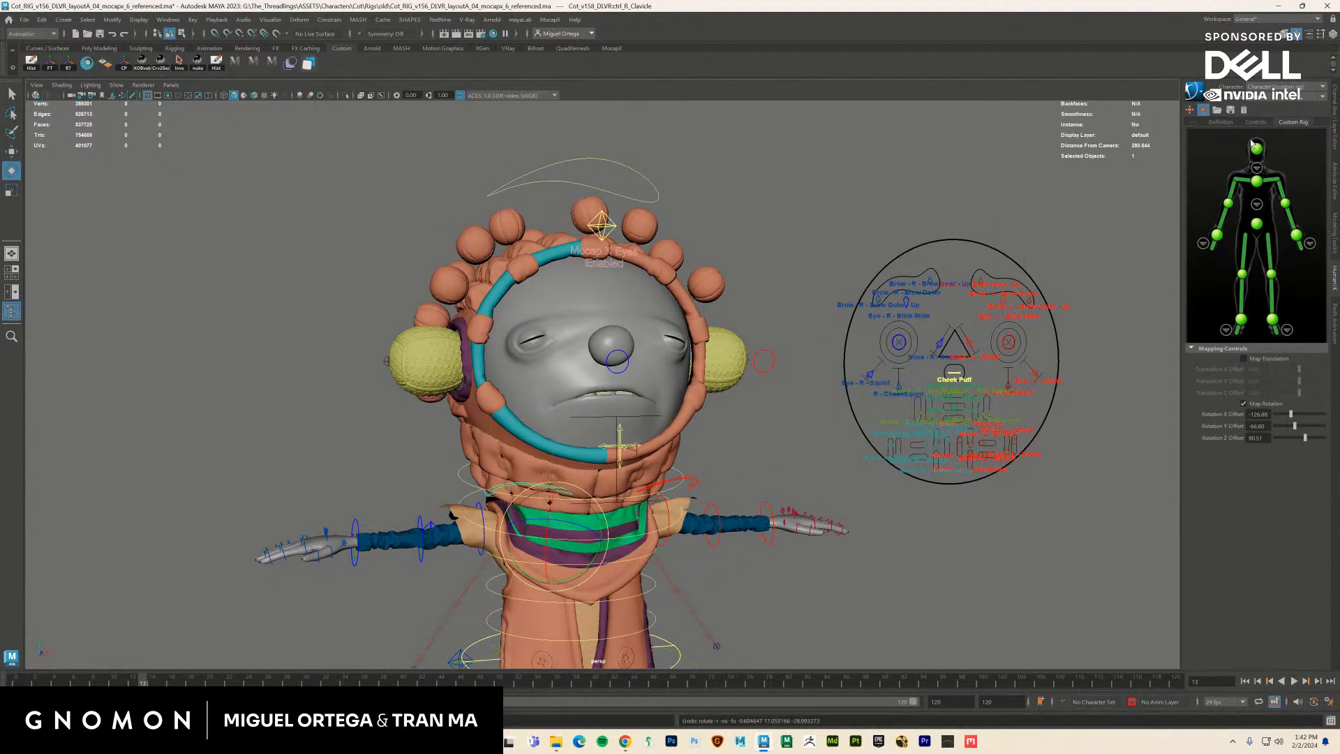
Show the character's skeleton definition and check the joints assigned to Neck and Neck1
{"action": "left_click", "coordinate": [1223, 123]}
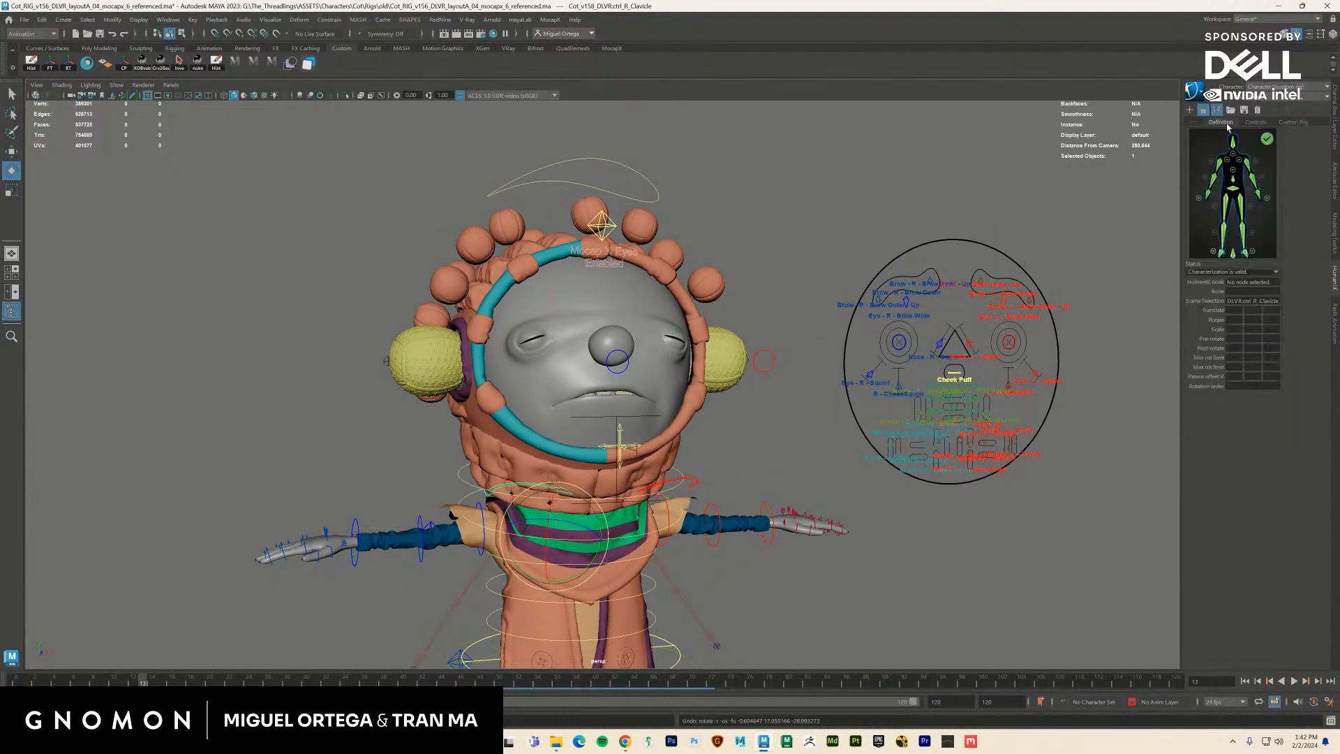
{"action": "left_click", "coordinate": [1237, 161]}
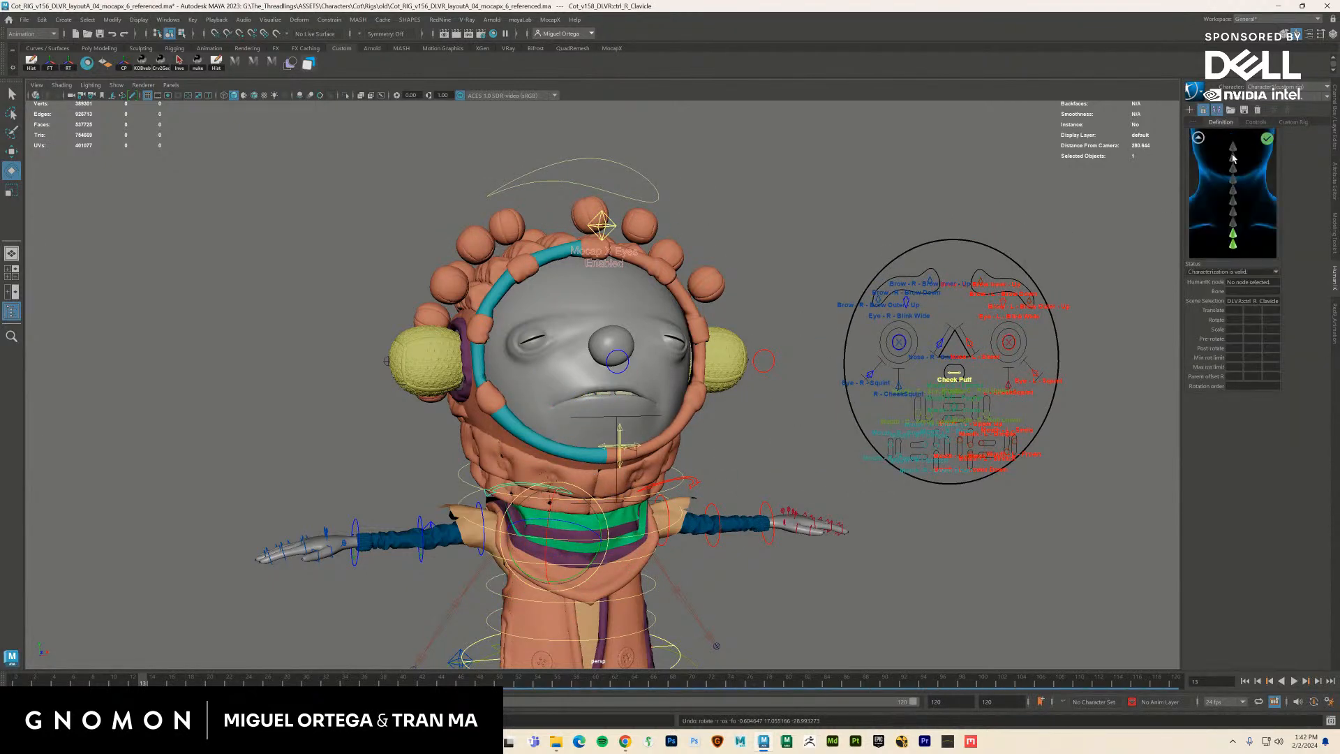
{"action": "left_click", "coordinate": [1234, 244]}
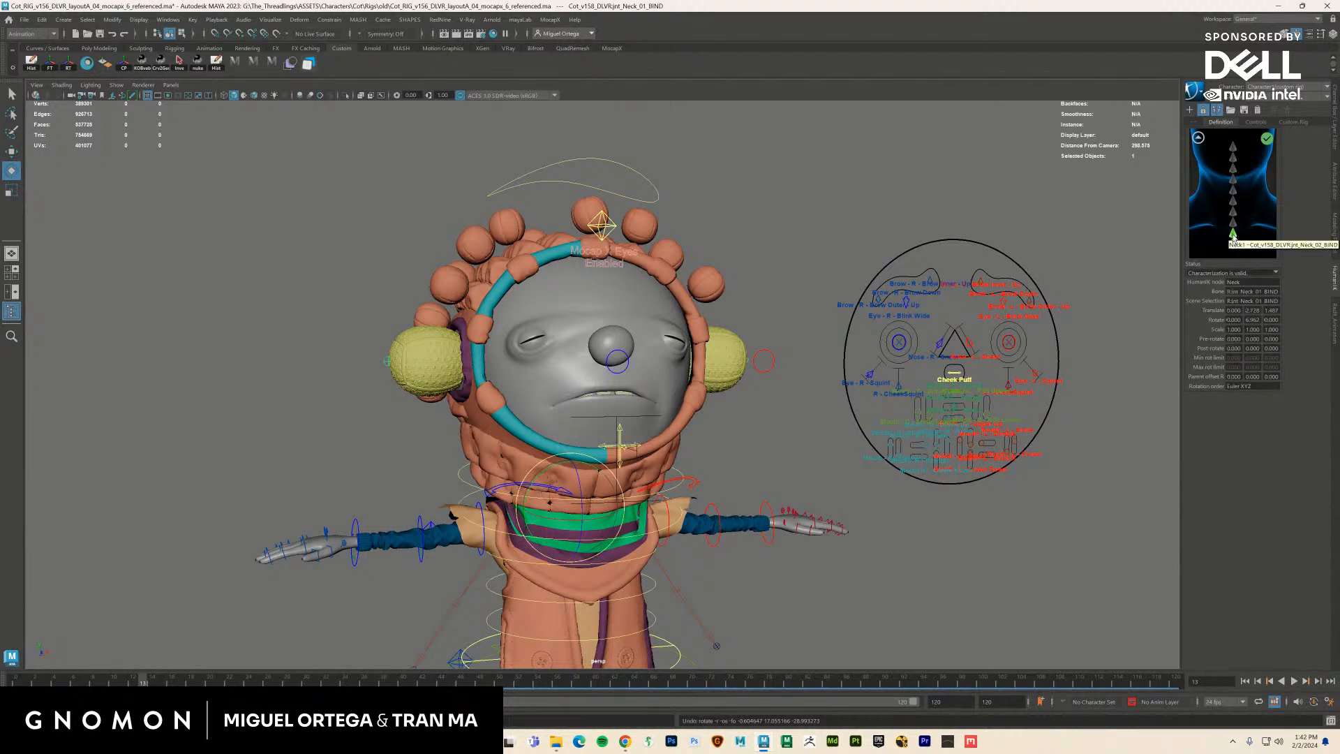
{"action": "left_click", "coordinate": [1234, 237]}
{"action": "left_click", "coordinate": [1199, 138]}
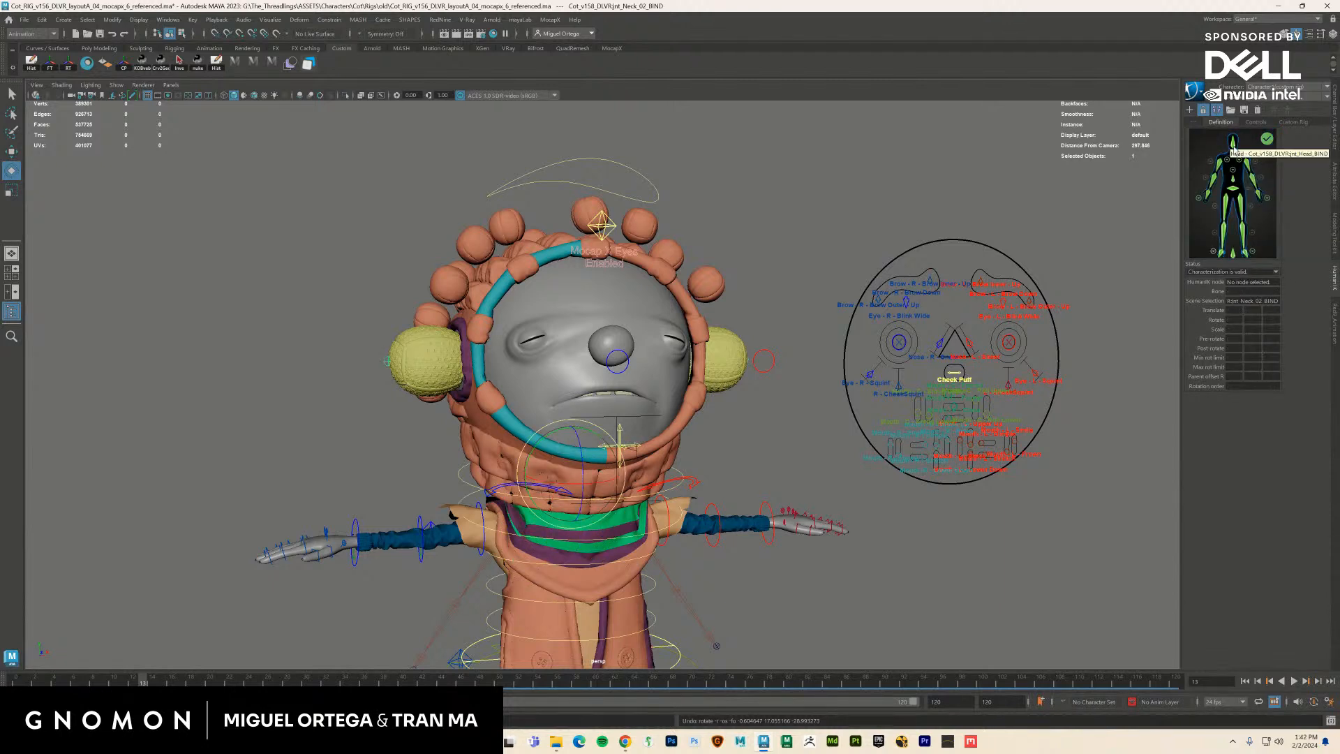
Test-rotate the joint assigned to Head in the definition, undo it and return to the Custom Rig mapping
{"action": "left_click", "coordinate": [1233, 145]}
{"action": "left_click_drag", "start_coordinate": [635, 426], "coordinate": [562, 415]}
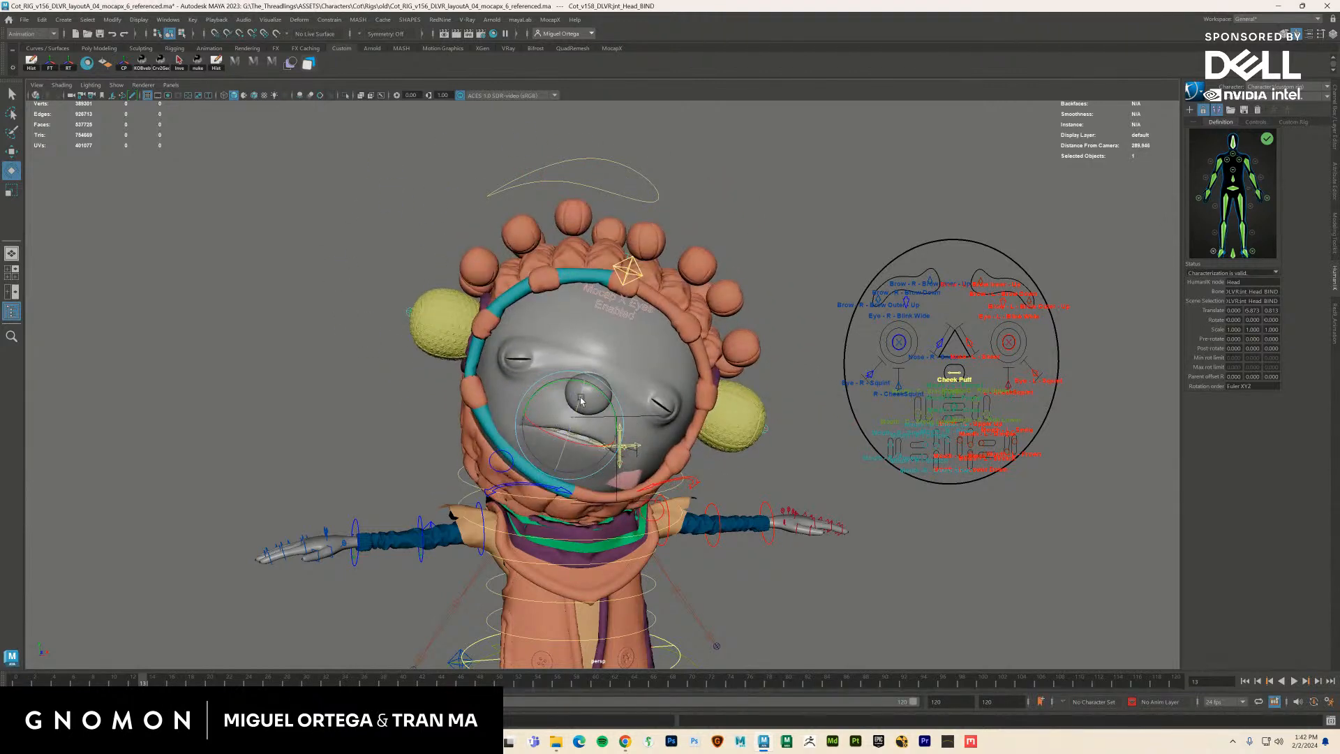
{"action": "key", "text": "ctrl+z"}
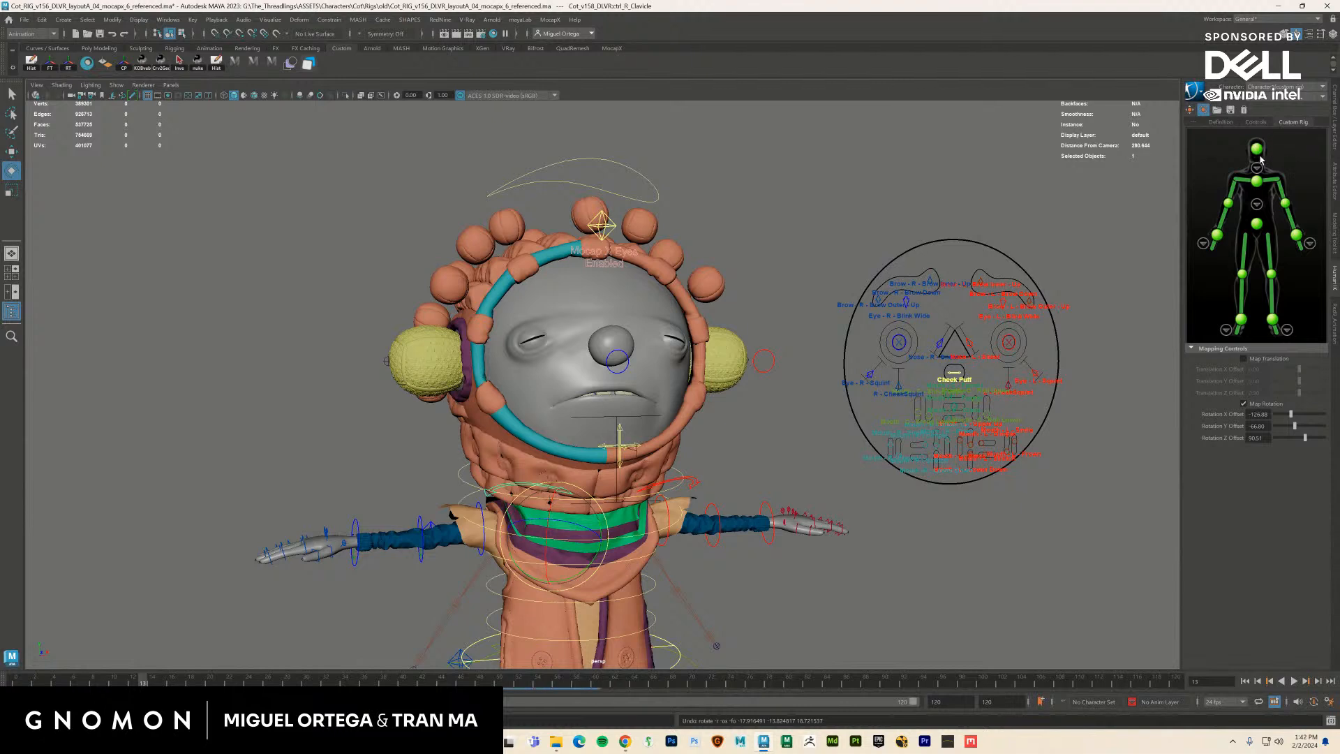
Select the control mapped to the head in the custom rig and locate ctrl_FK_Head in the Outliner
{"action": "left_click", "coordinate": [1256, 149]}
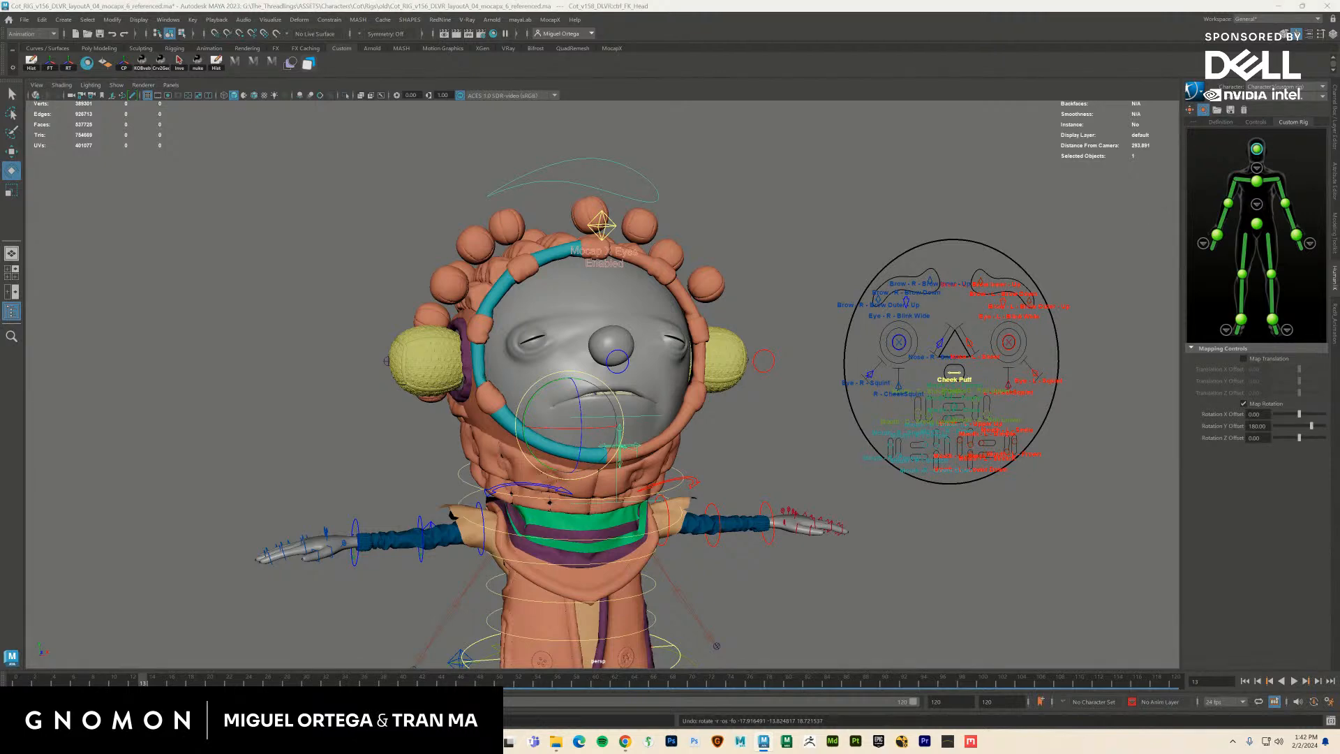
{"action": "left_click_drag", "start_coordinate": [1337, 196], "coordinate": [455, 155]}
{"action": "scroll", "coordinate": [423, 393], "scroll_direction": "down", "scroll_amount": 12}
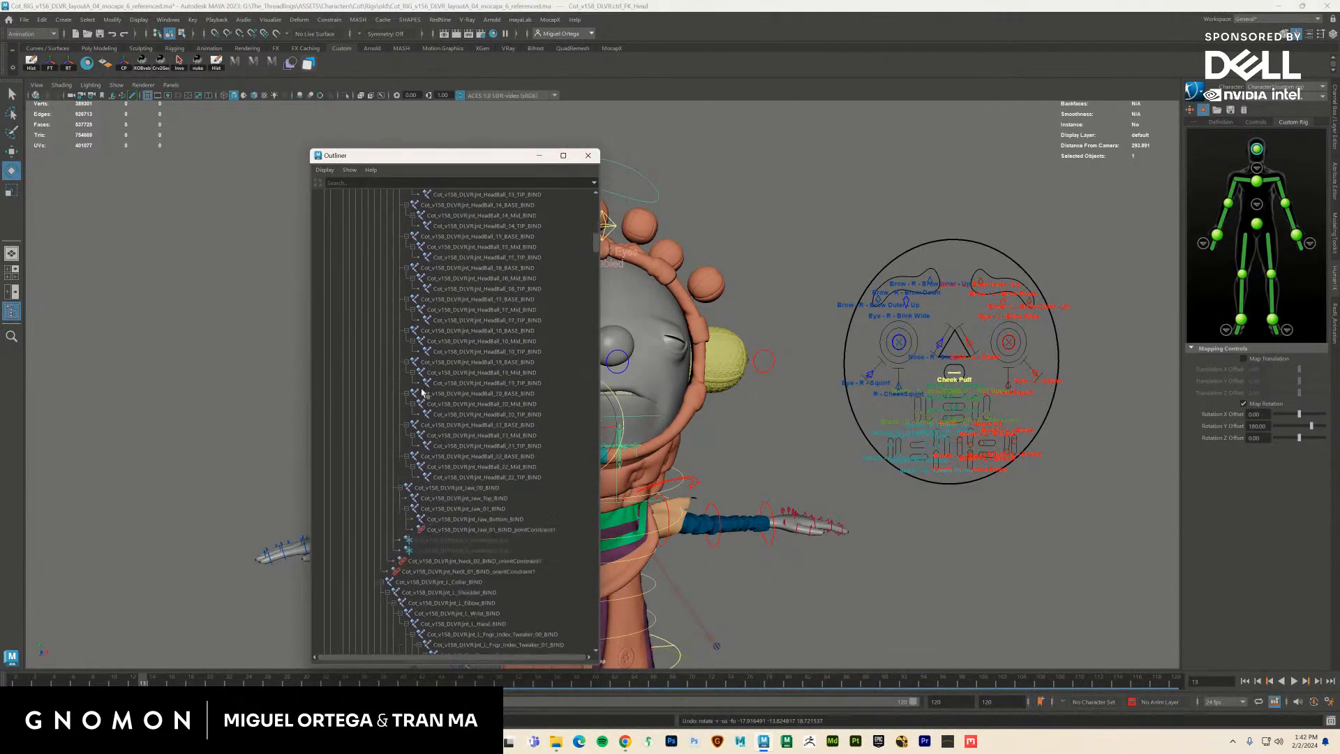
{"action": "left_click_drag", "start_coordinate": [597, 258], "coordinate": [615, 386]}
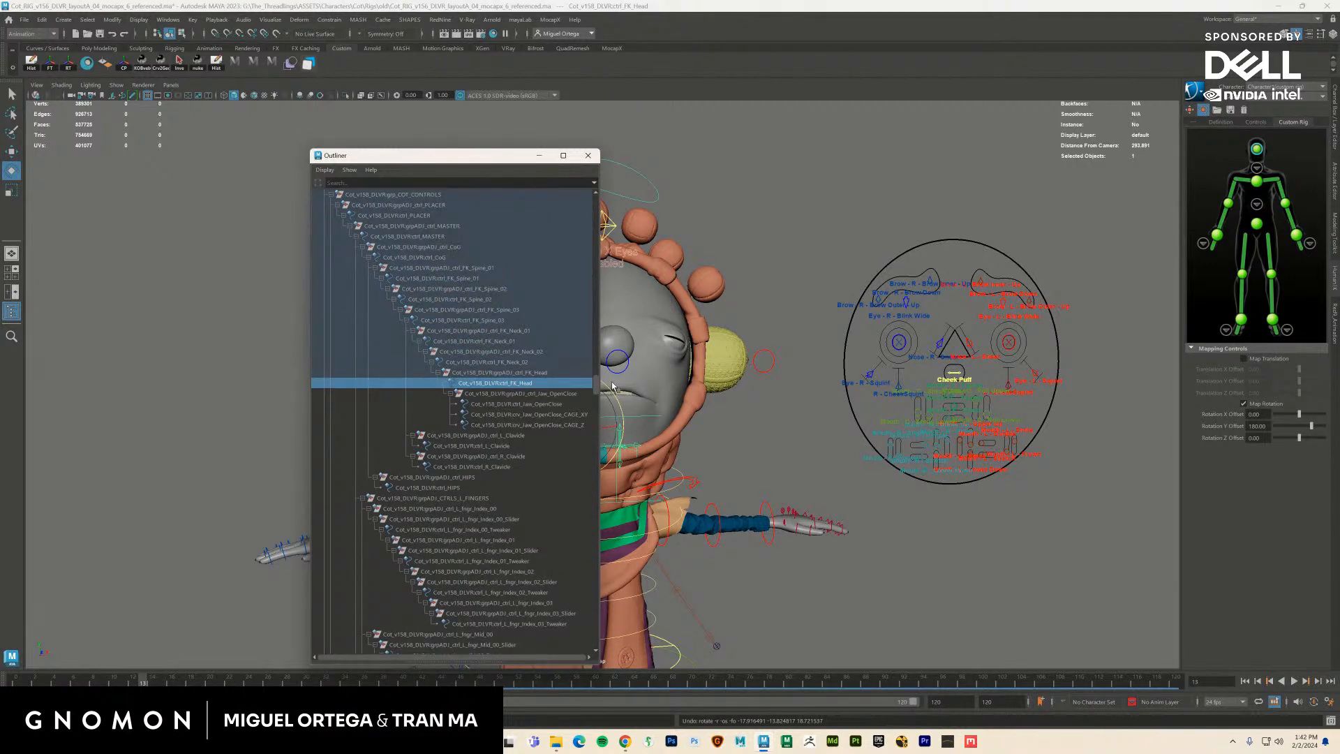
Compare ctrl_FK_Head with its parent group and assign the parent group grpADJ_ctrl_FK_Head to the head in the custom rig mapping
{"action": "left_click", "coordinate": [534, 373]}
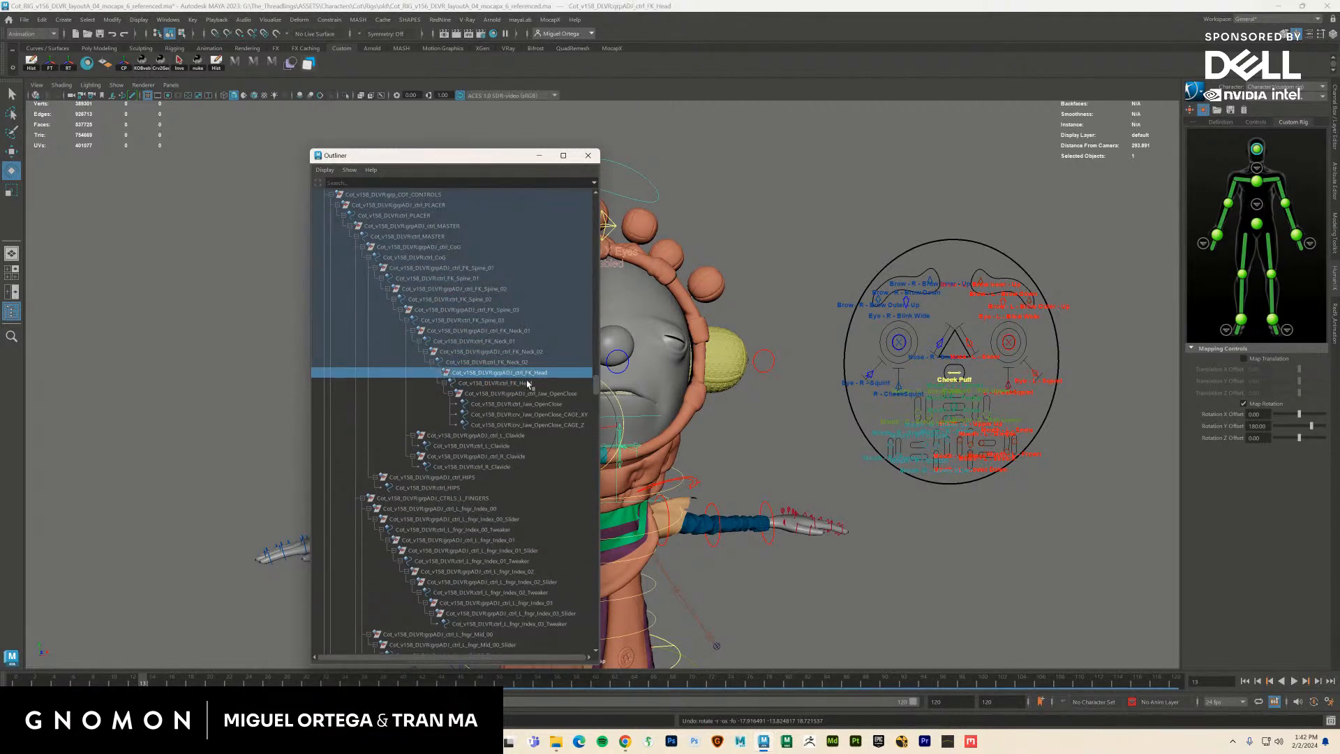
{"action": "left_click", "coordinate": [528, 383]}
{"action": "left_click", "coordinate": [527, 374]}
{"action": "left_click", "coordinate": [524, 384]}
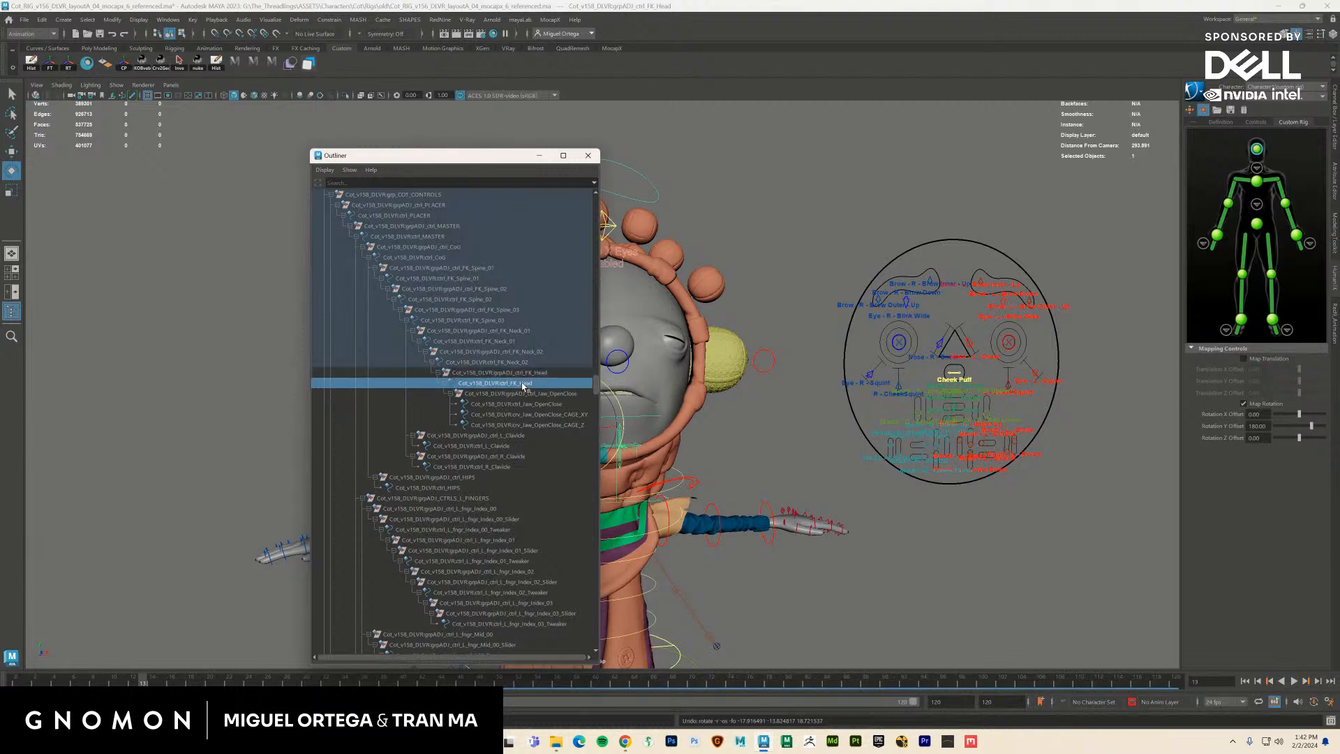
{"action": "left_click", "coordinate": [495, 373]}
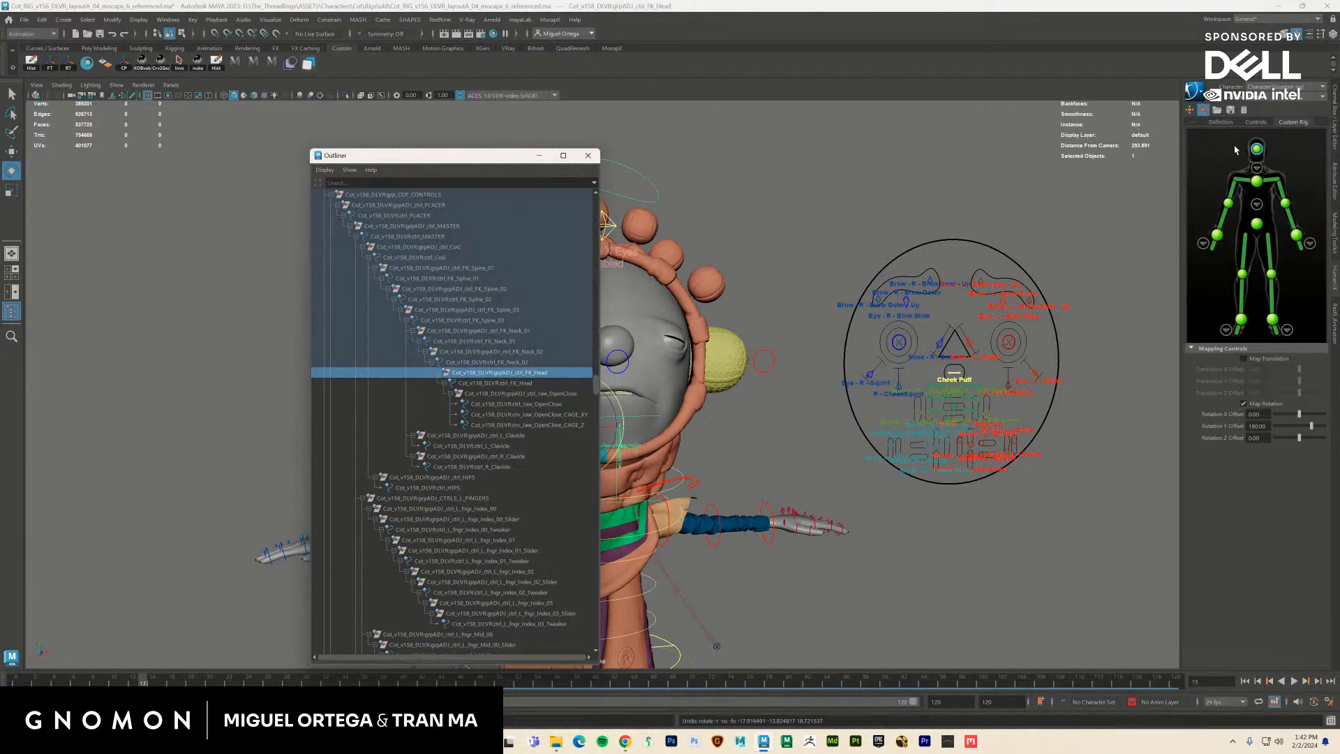
{"action": "left_click", "coordinate": [1257, 149]}
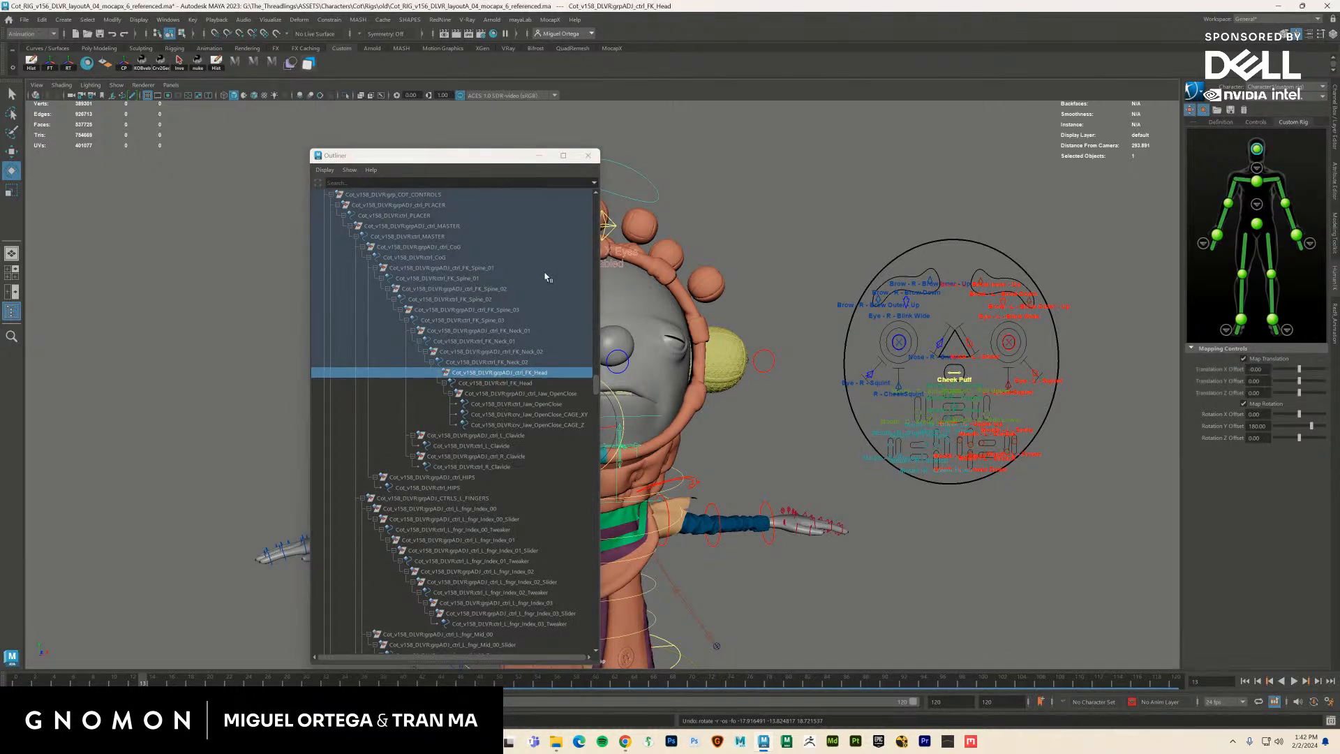
Move the Outliner clear of the head, test-rotate the head's adjustment group and undo the rotation
{"action": "left_click_drag", "start_coordinate": [491, 166], "coordinate": [218, 307]}
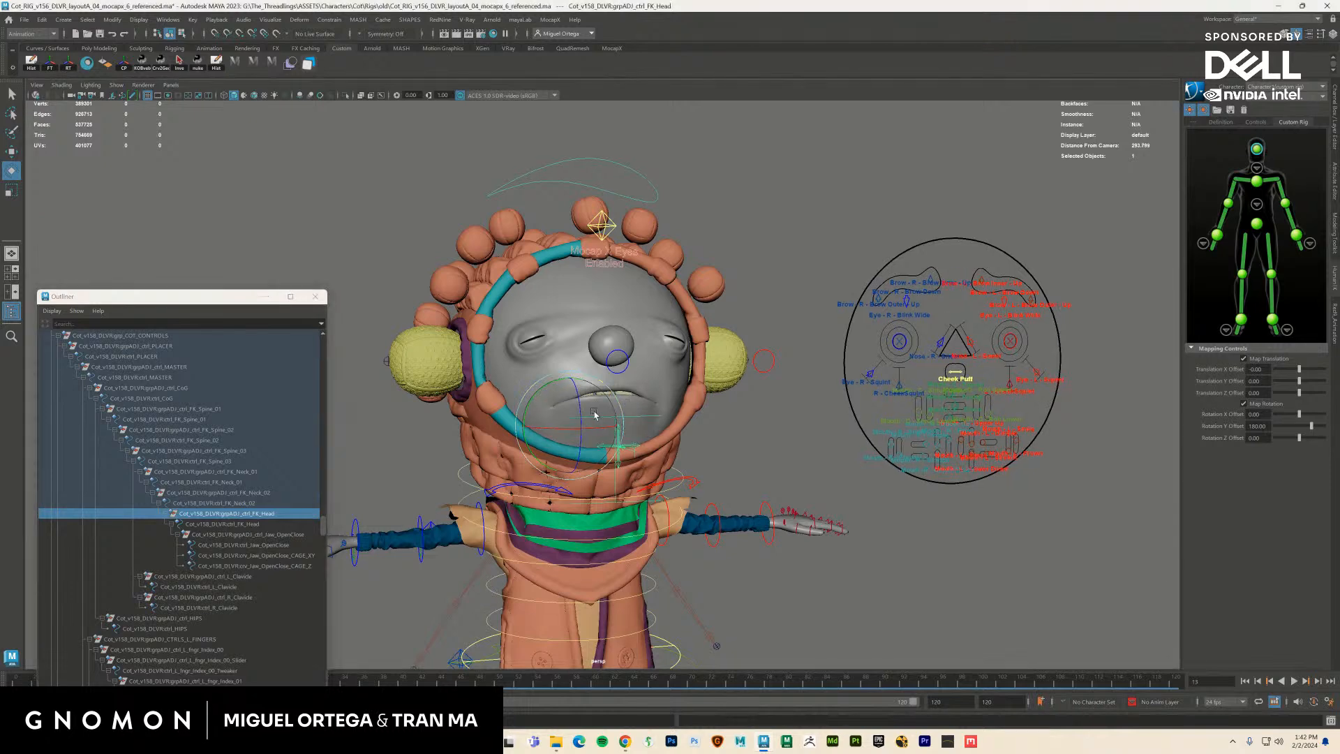
{"action": "key", "text": "ctrl+z"}
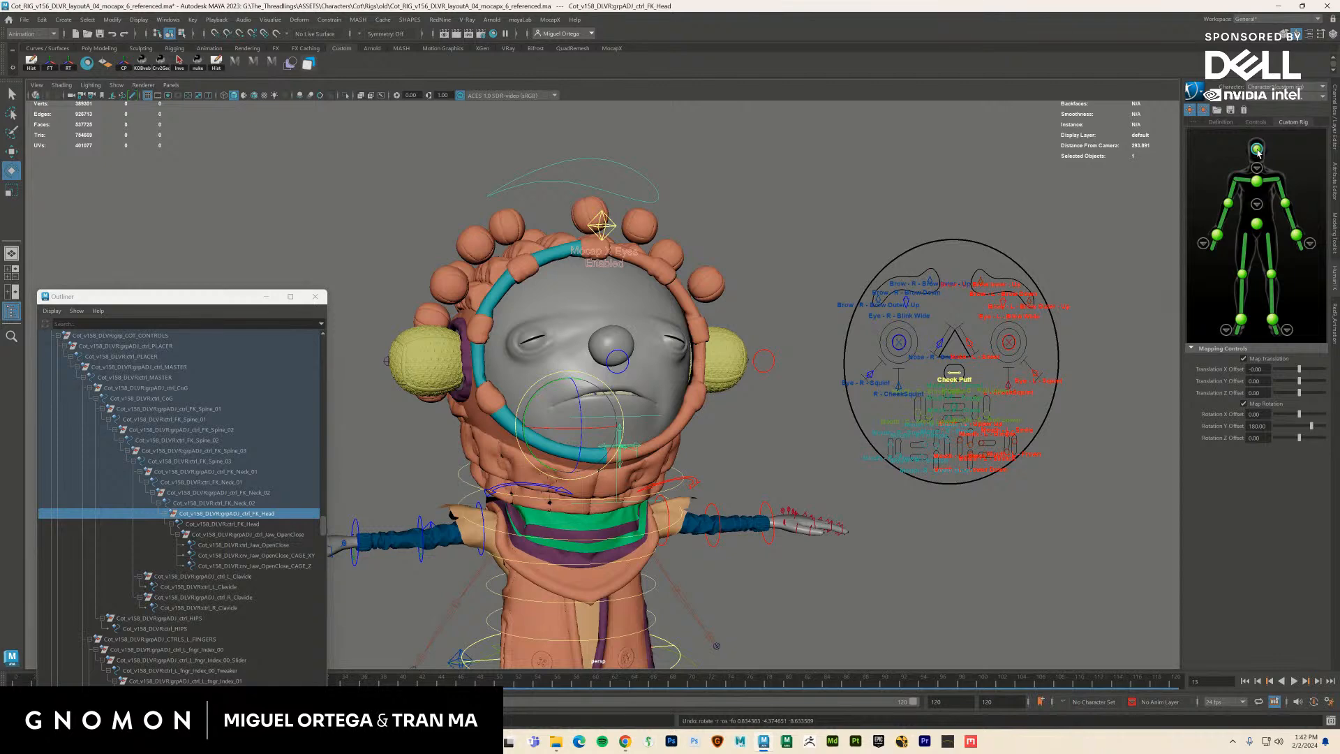
{"action": "key", "text": "ctrl+z"}
Open the custom rig's neck mapping and test-rotate the mapped ctrl_R_Clavicle control, undoing the rotation
{"action": "left_click", "coordinate": [1257, 167]}
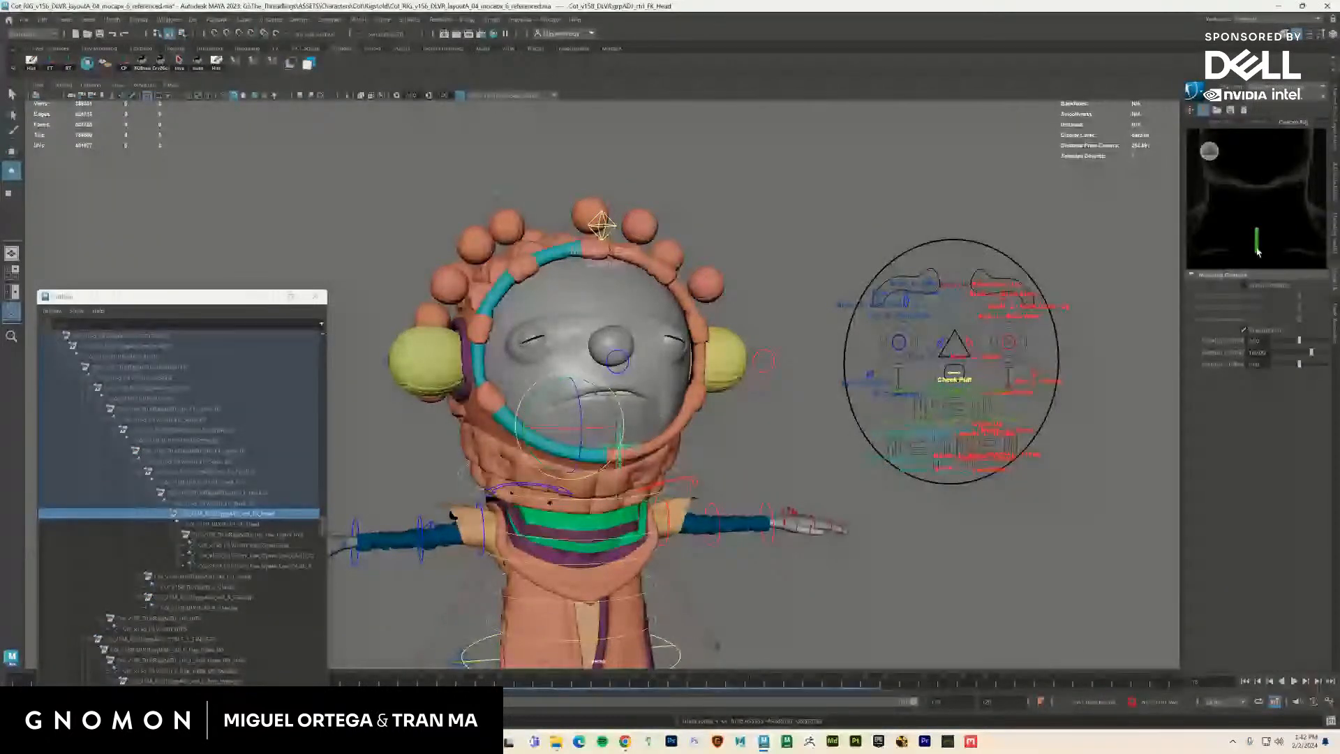
{"action": "left_click", "coordinate": [489, 469]}
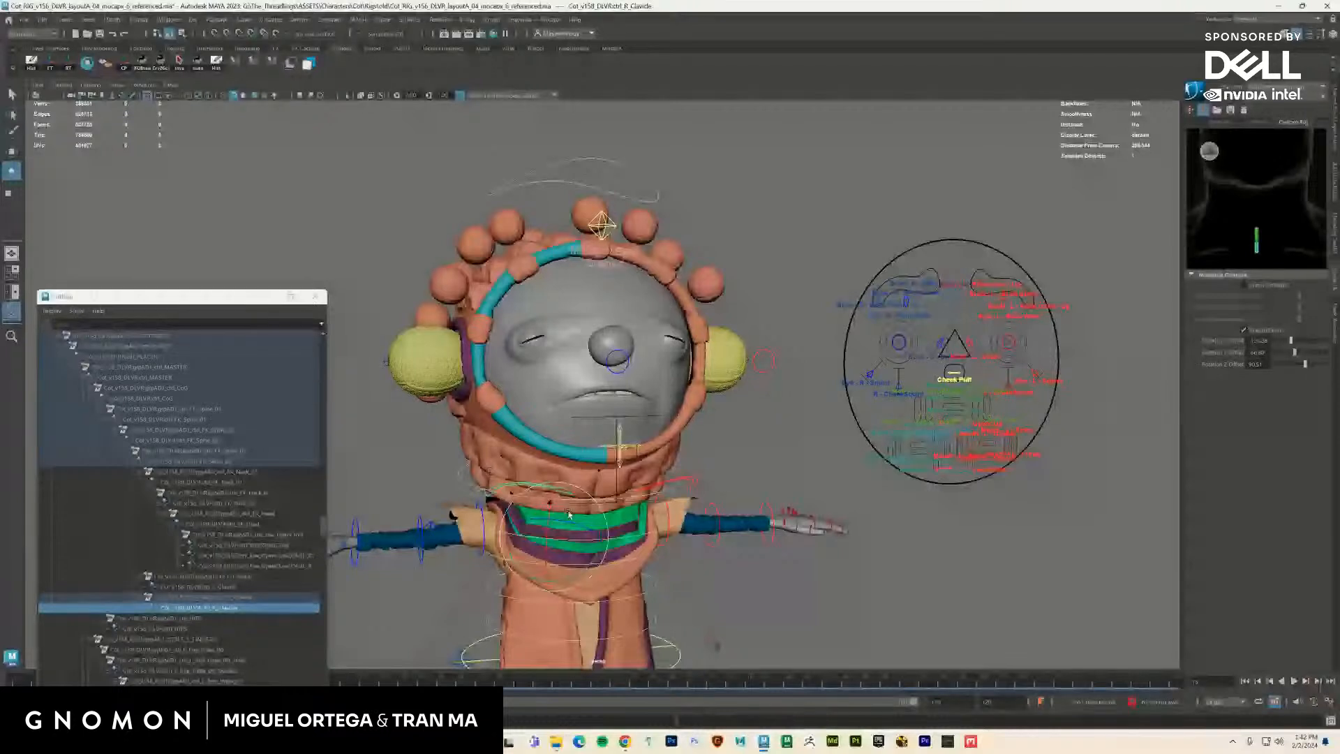
{"action": "key", "text": "ctrl+z"}
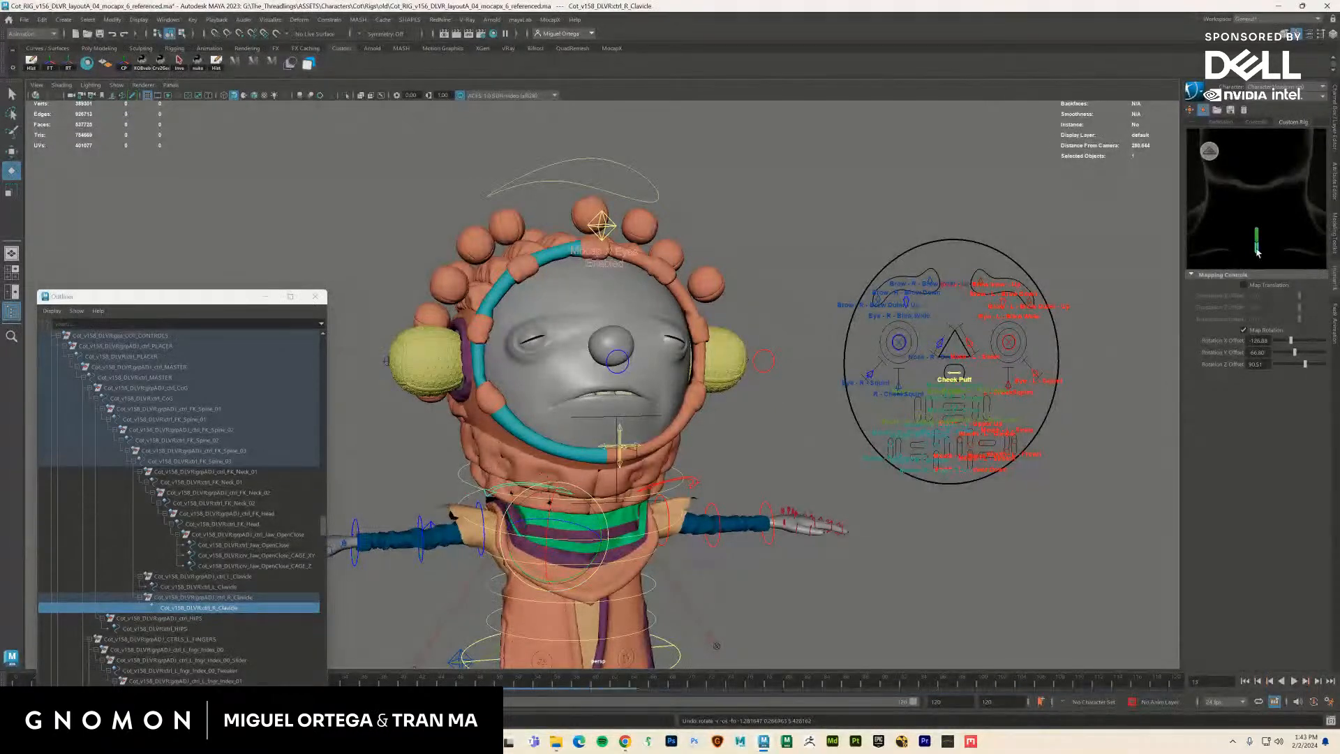
{"action": "middle_click_drag", "start_coordinate": [426, 587], "coordinate": [461, 510], "text": "alt"}
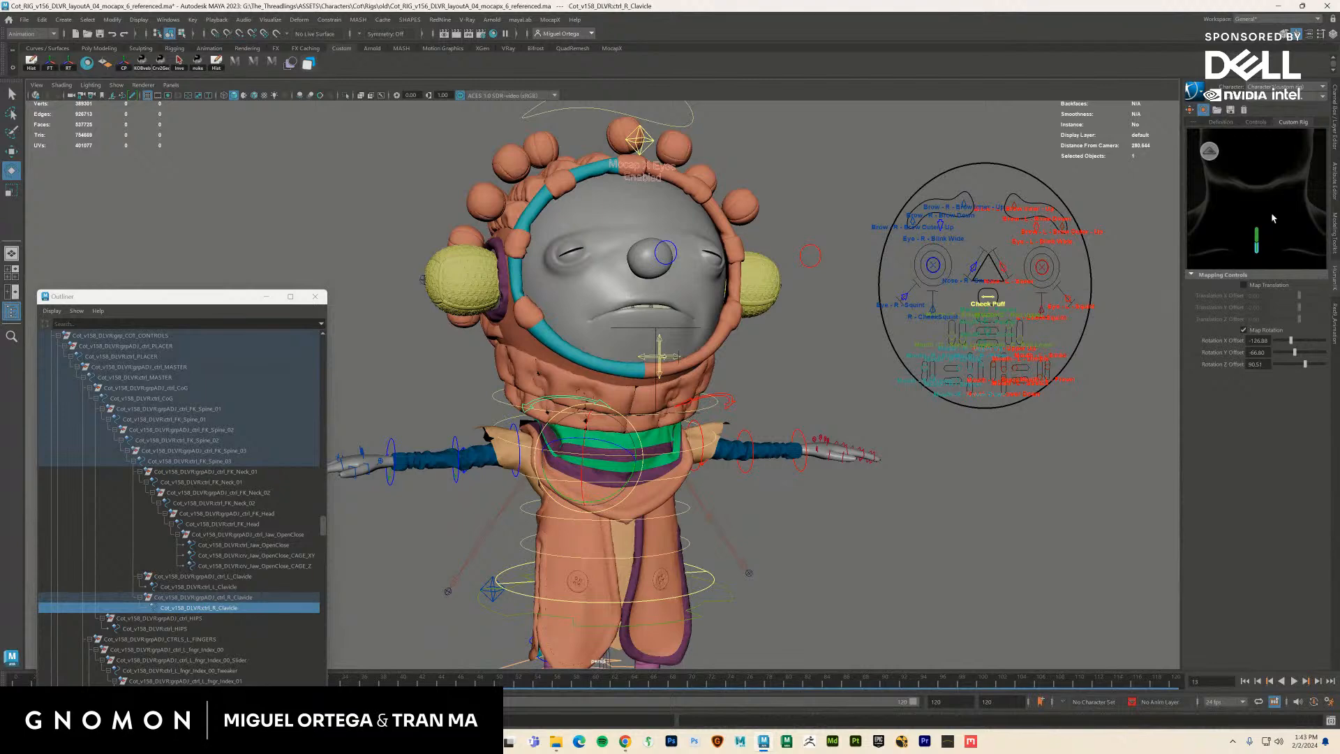
Select the neck mapping in the custom rig, look through the rig's joint hierarchy in the Outliner and close the Outliner
{"action": "left_click", "coordinate": [1254, 259]}
{"action": "left_click", "coordinate": [1258, 253]}
{"action": "scroll", "coordinate": [248, 568], "scroll_direction": "up", "scroll_amount": 10}
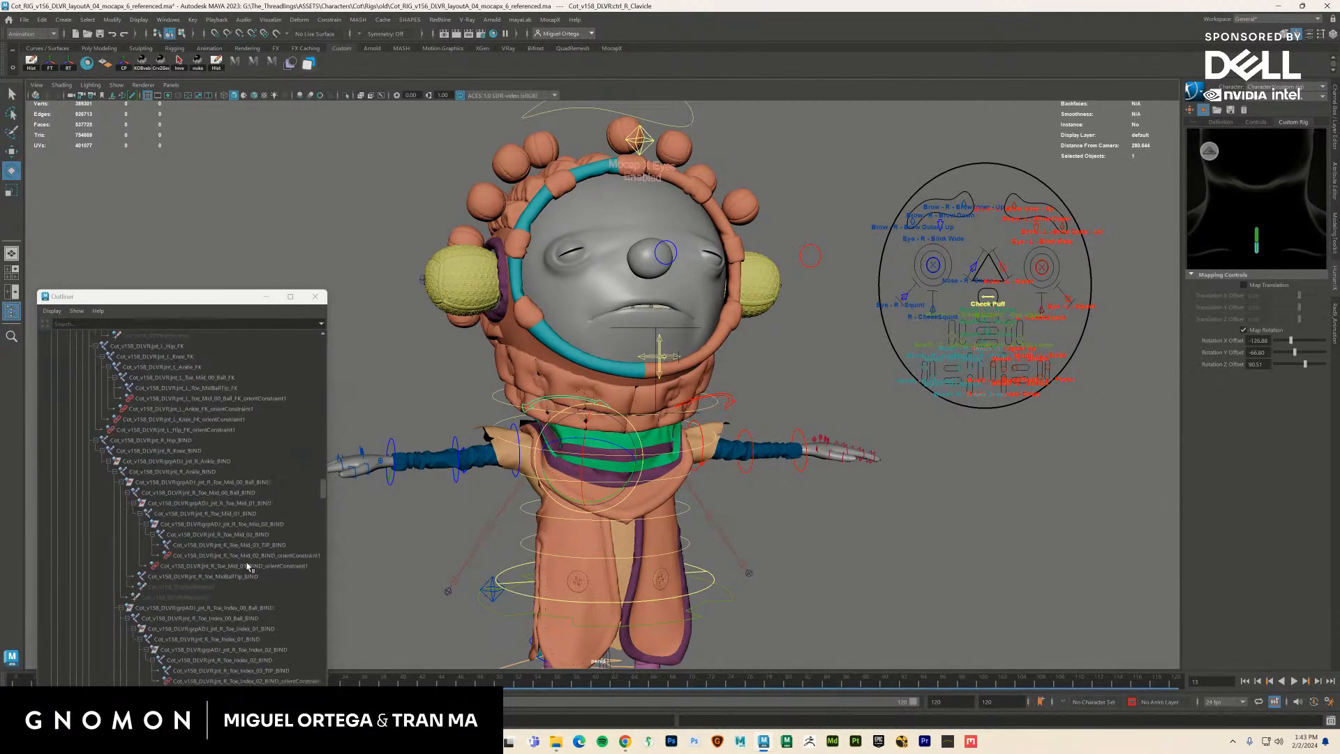
{"action": "scroll", "coordinate": [248, 567], "scroll_direction": "up", "scroll_amount": 10}
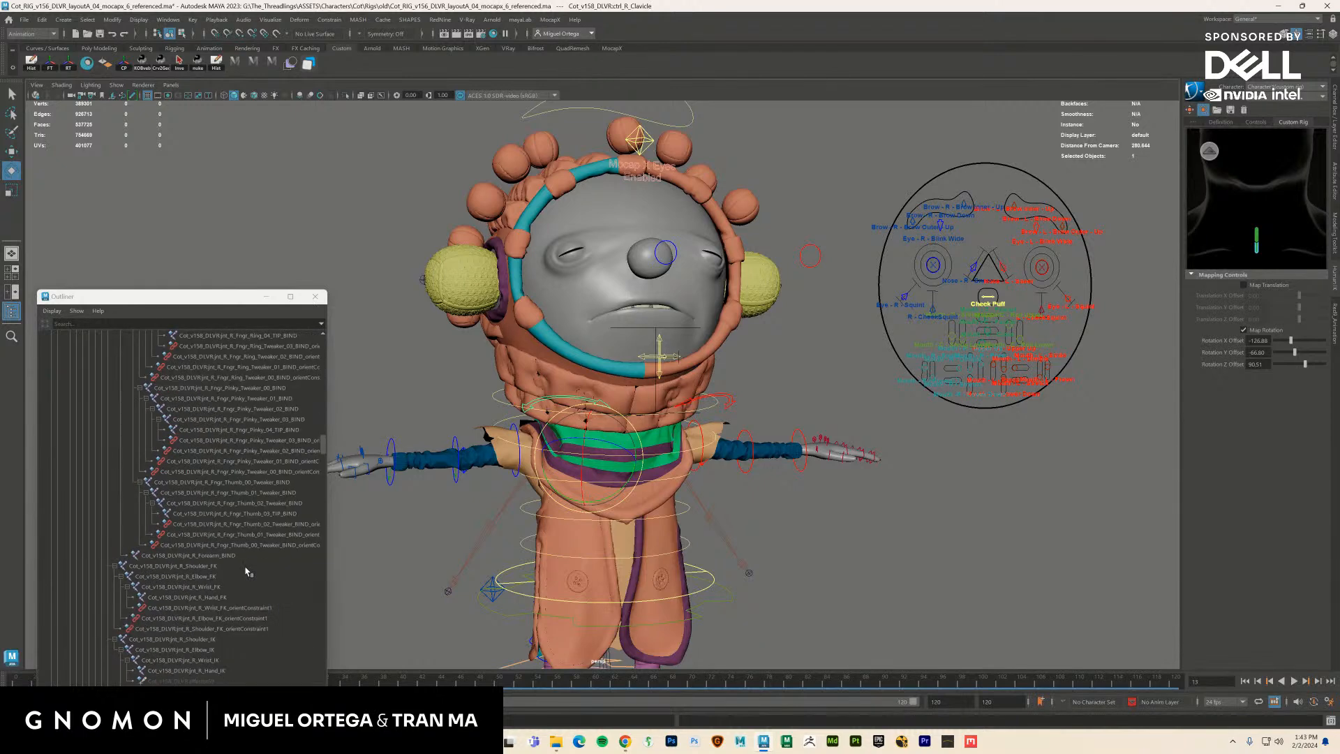
{"action": "scroll", "coordinate": [248, 571], "scroll_direction": "down", "scroll_amount": 15}
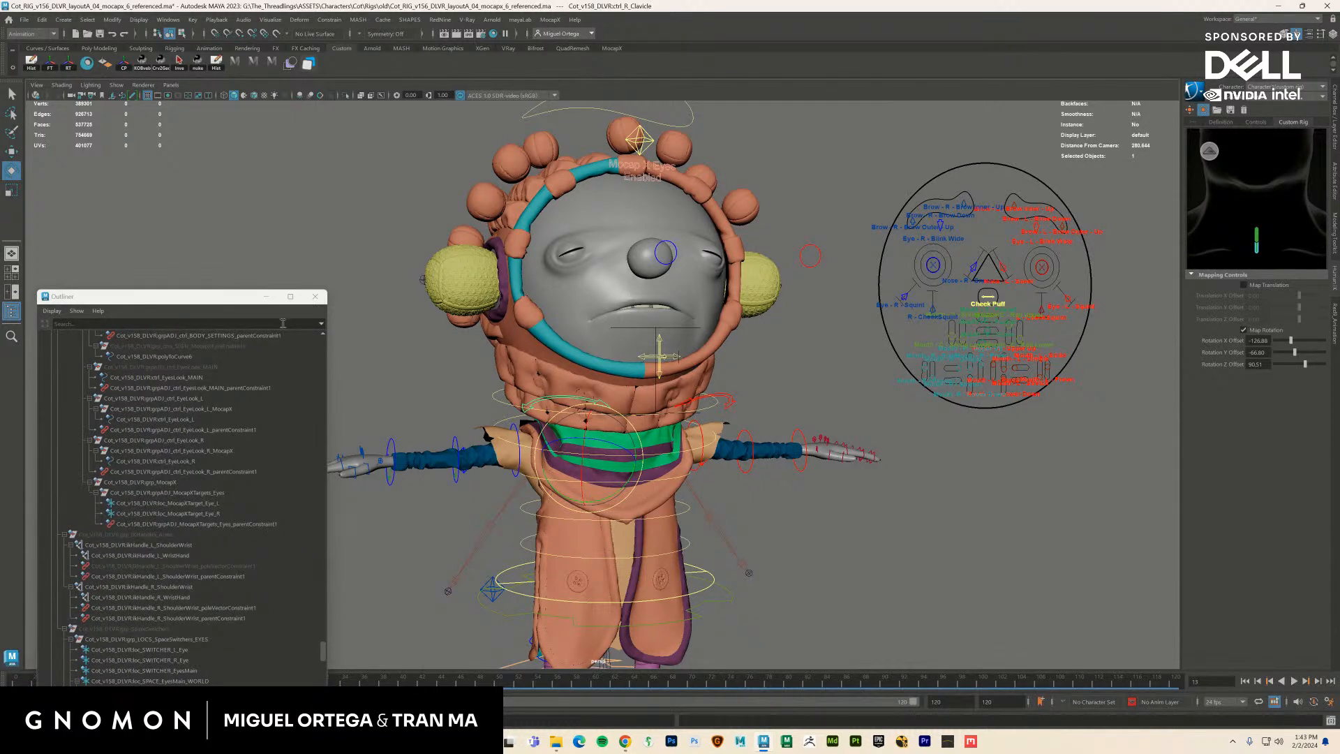
{"action": "left_click", "coordinate": [315, 296]}
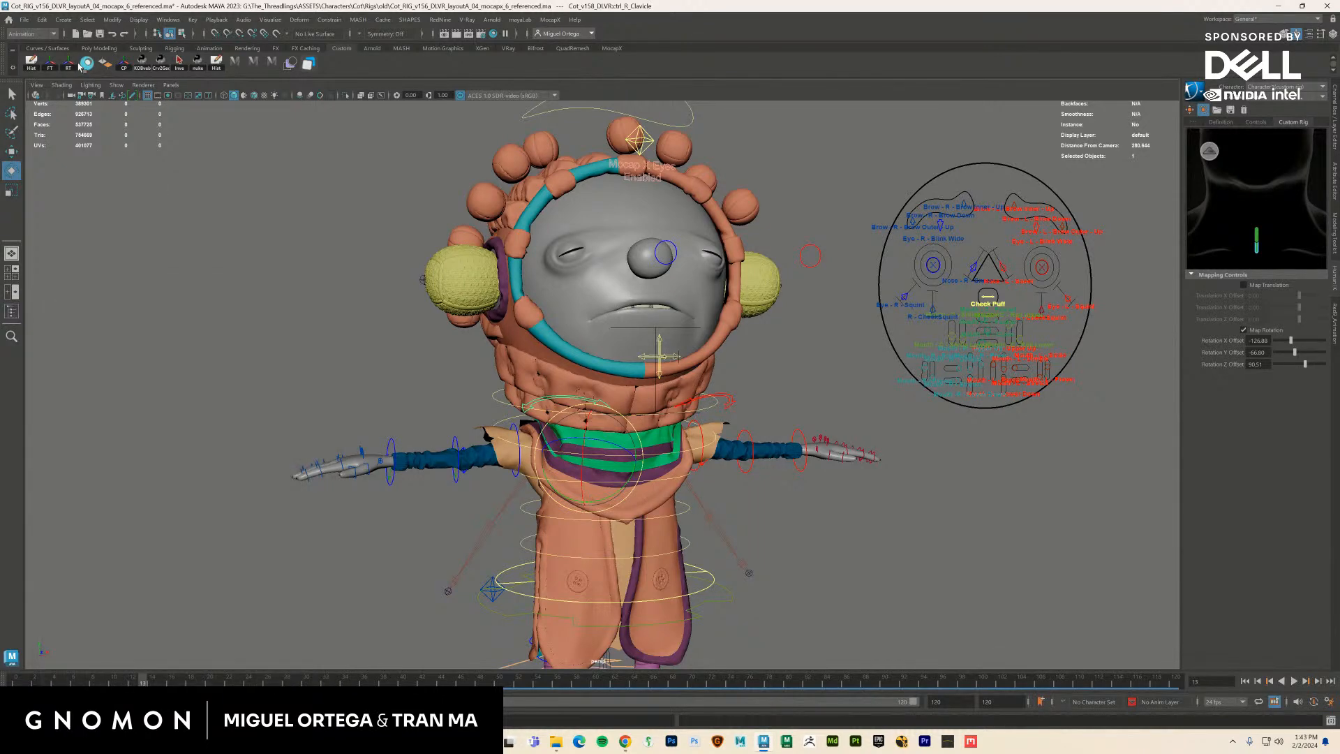
Reopen the recent scene Cot_RIG_v156_DLVR_layoutA_04_mocapx_6_referenced.ma without saving the current changes
{"action": "left_click", "coordinate": [24, 20]}
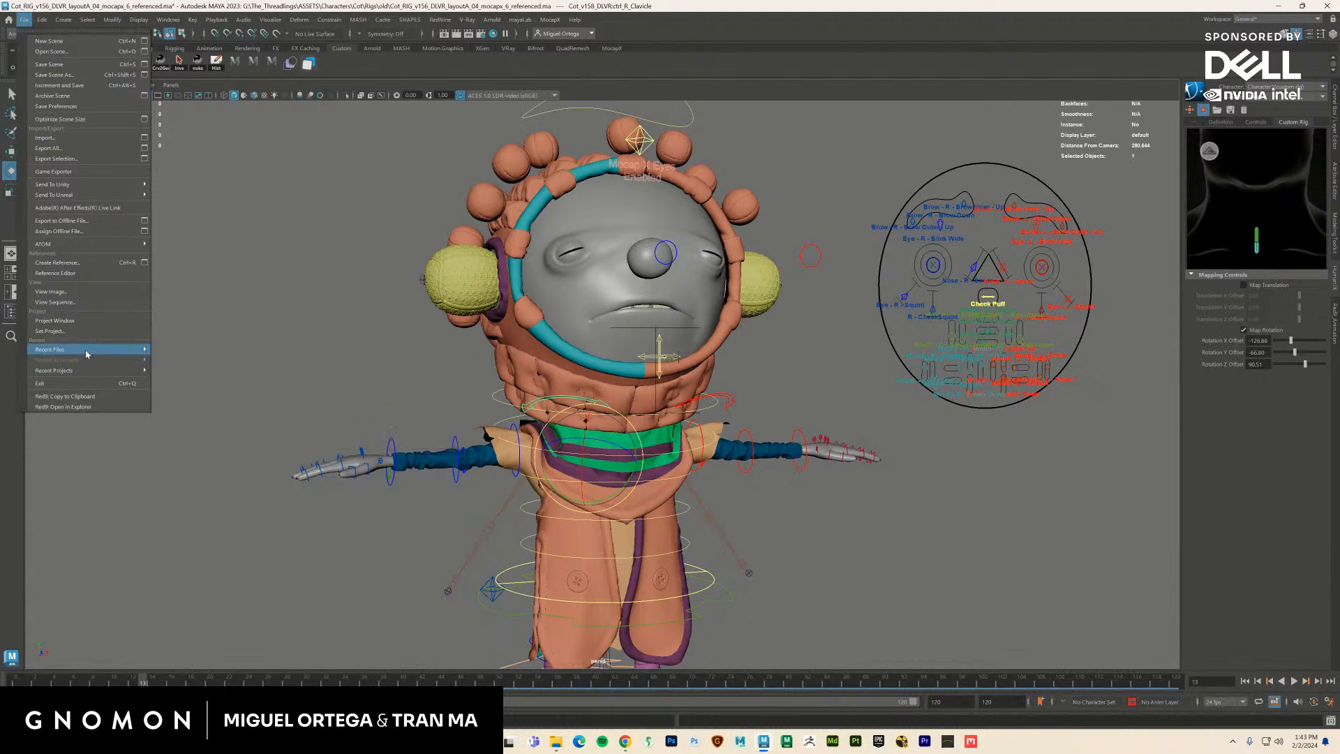
{"action": "mouse_move", "coordinate": [84, 349]}
{"action": "left_click", "coordinate": [206, 351]}
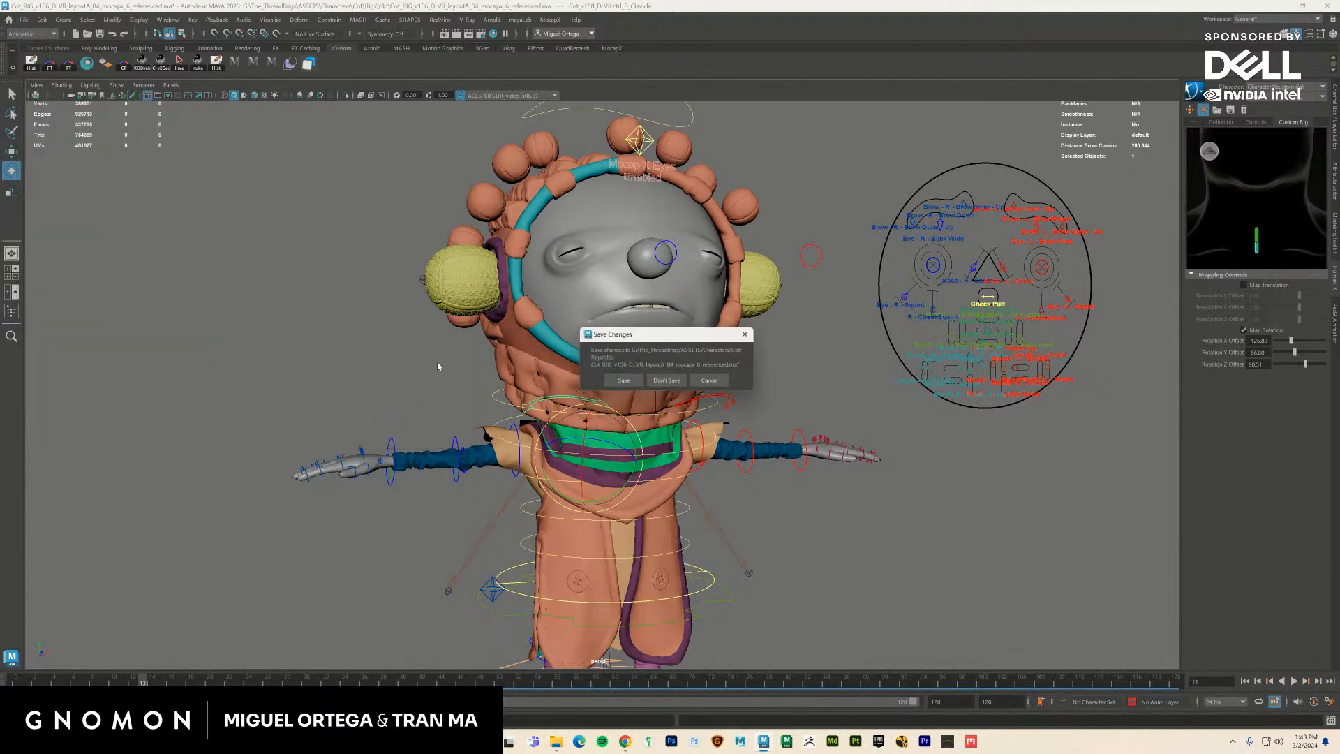
{"action": "left_click", "coordinate": [667, 379]}
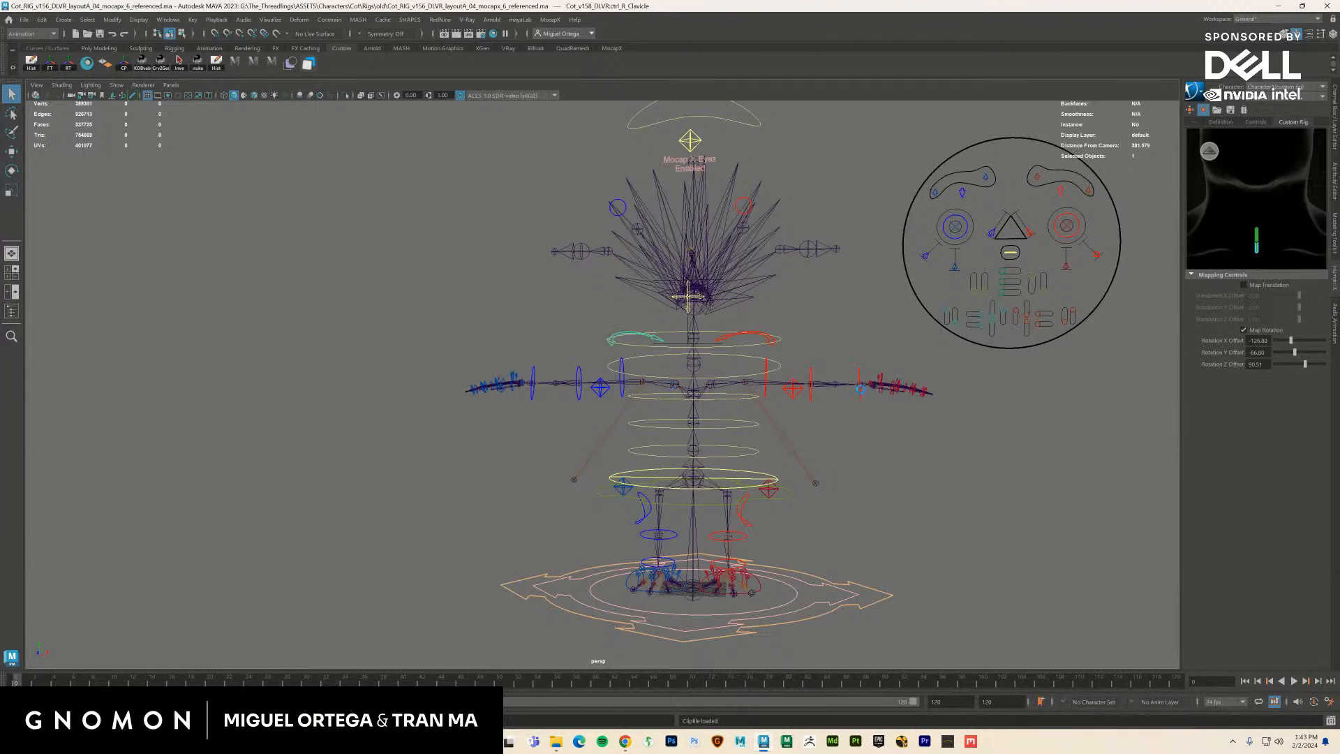
Display the character's polygon meshes in the perspective viewport and frame the whole body from the front
{"action": "left_click_drag", "start_coordinate": [818, 421], "coordinate": [761, 396], "text": "alt"}
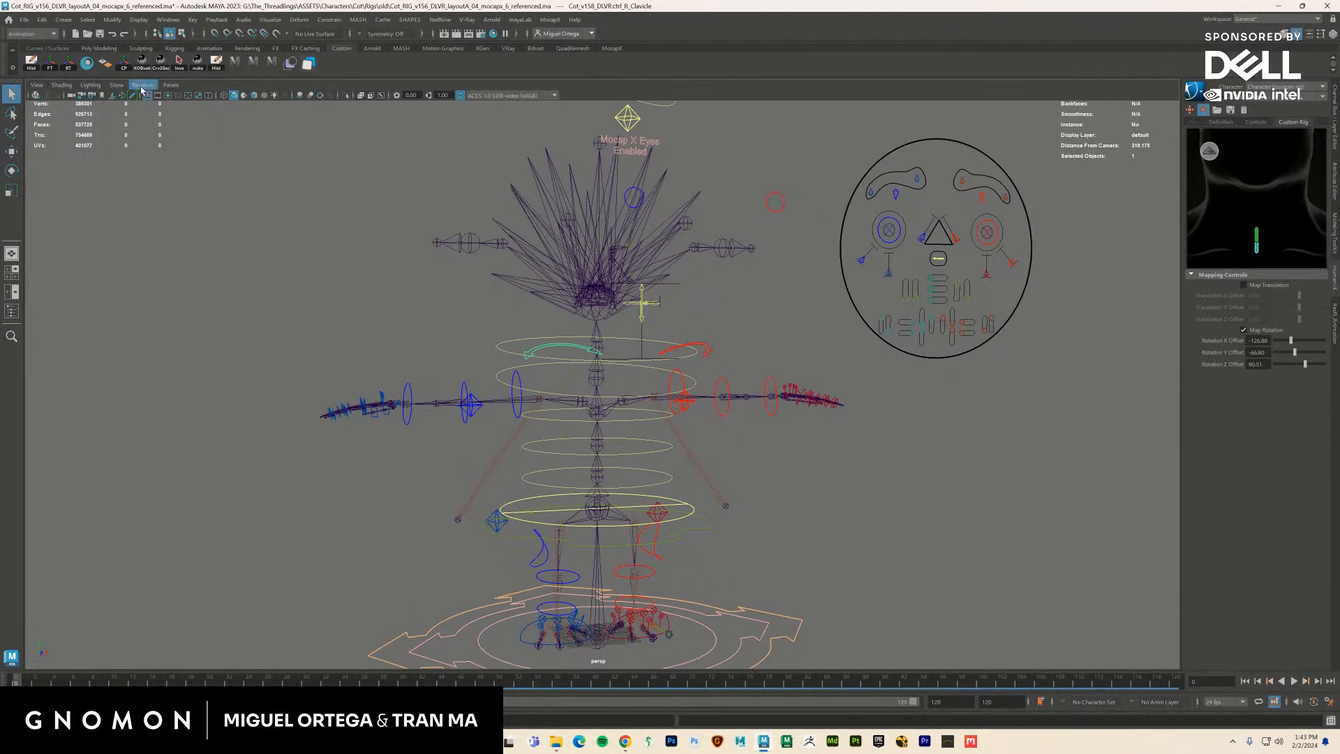
{"action": "left_click", "coordinate": [116, 84]}
{"action": "left_click", "coordinate": [131, 192]}
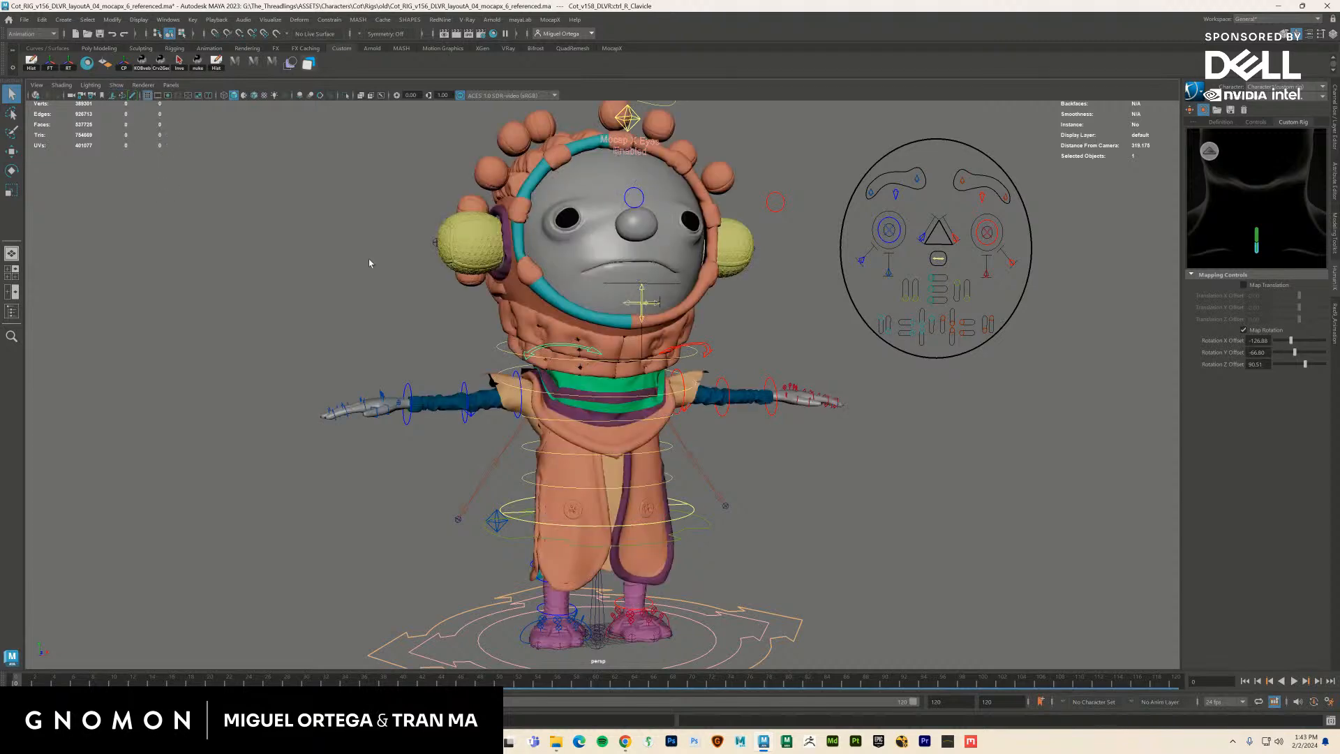
{"action": "left_click_drag", "start_coordinate": [834, 406], "coordinate": [828, 400], "text": "alt"}
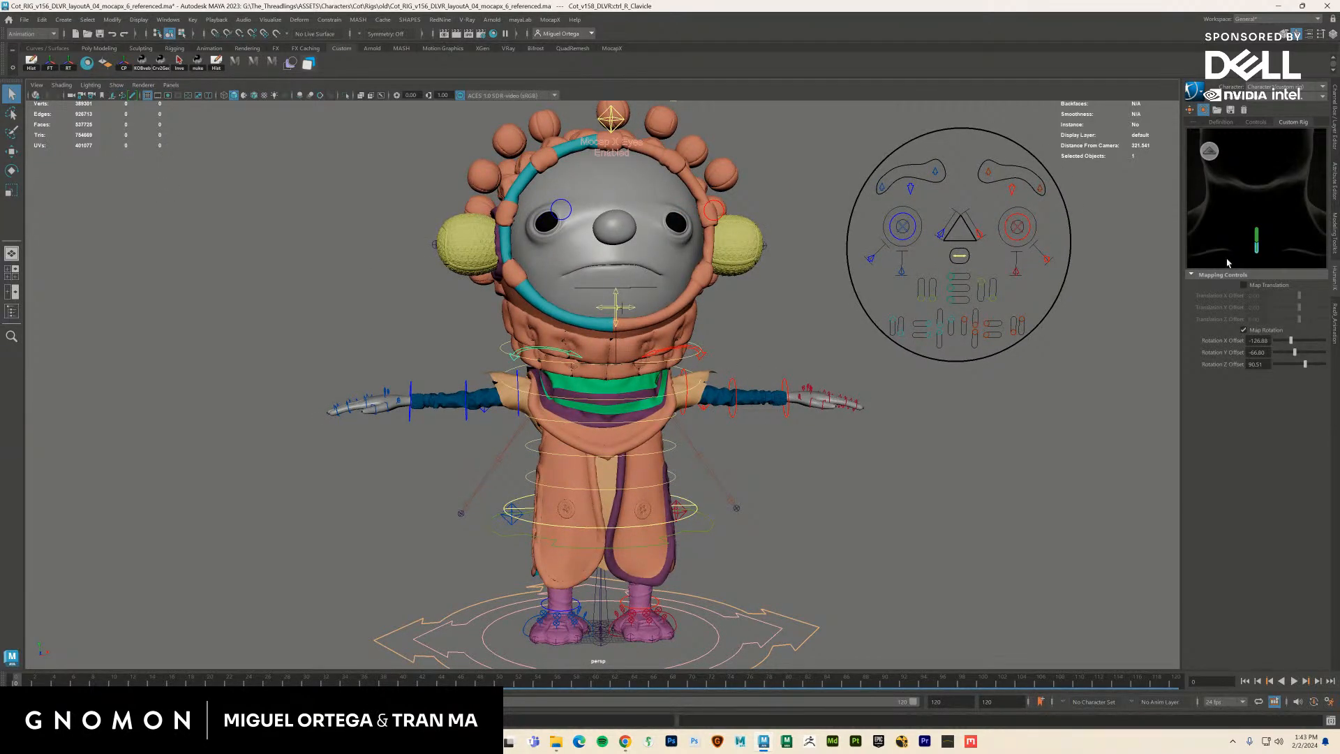
Test-rotate the mapped right clavicle control, undo the rotation and clear the selection
{"action": "key", "text": "e"}
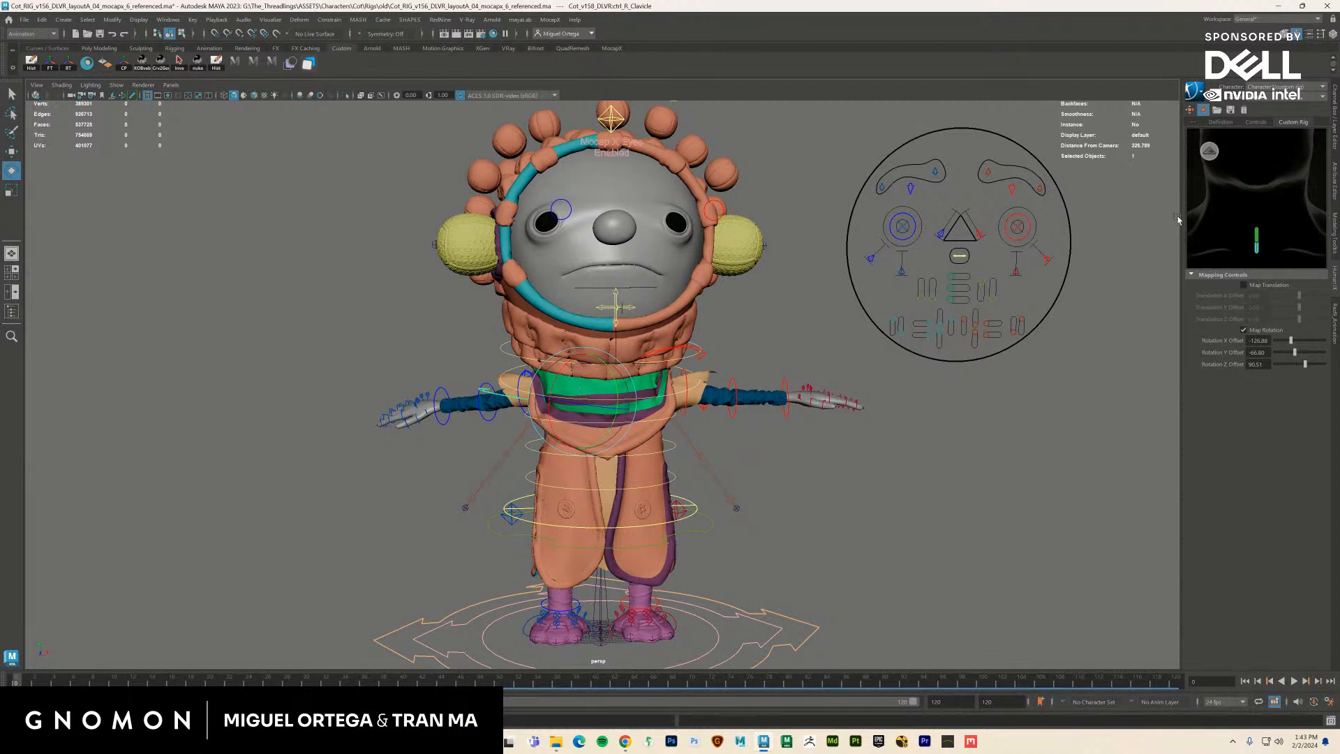
{"action": "key", "text": "ctrl+z"}
{"action": "left_click", "coordinate": [1147, 337]}
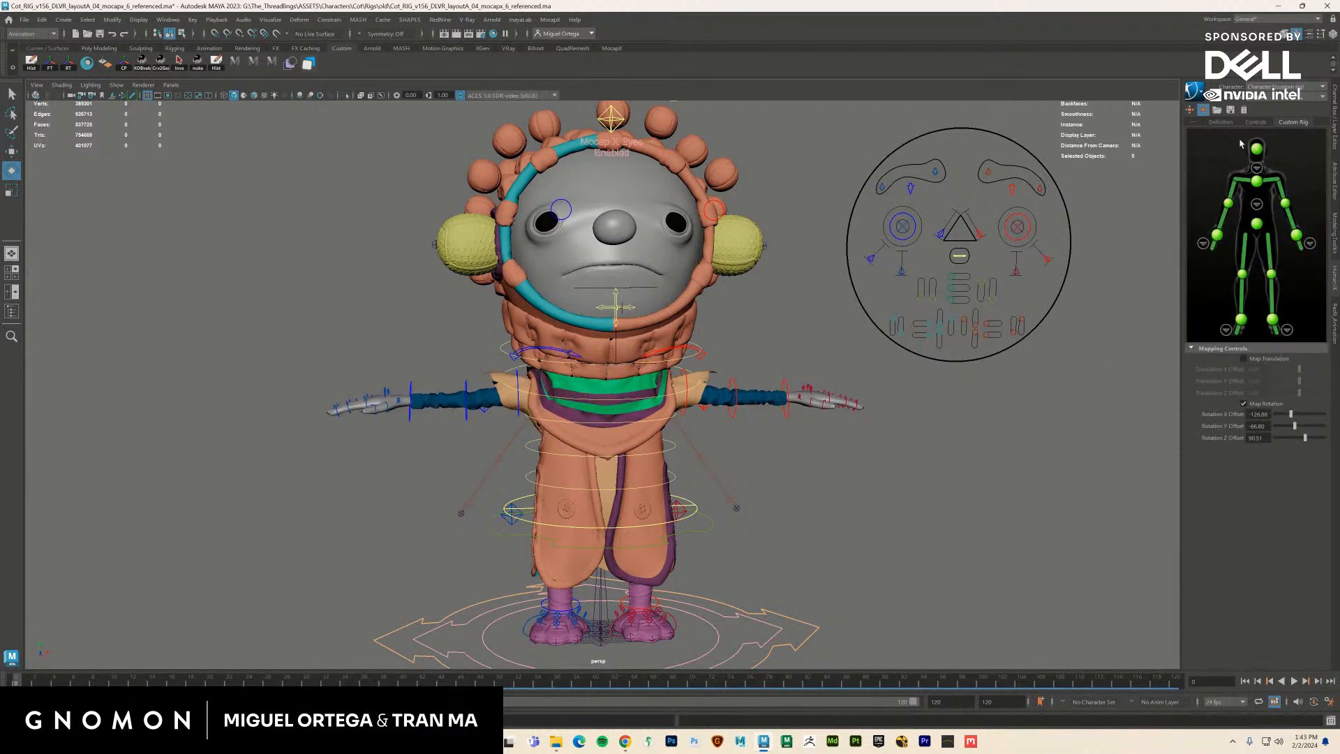
Open the HumanIK definition, test-rotate its assigned head joint and undo the rotation
{"action": "left_click", "coordinate": [1221, 121]}
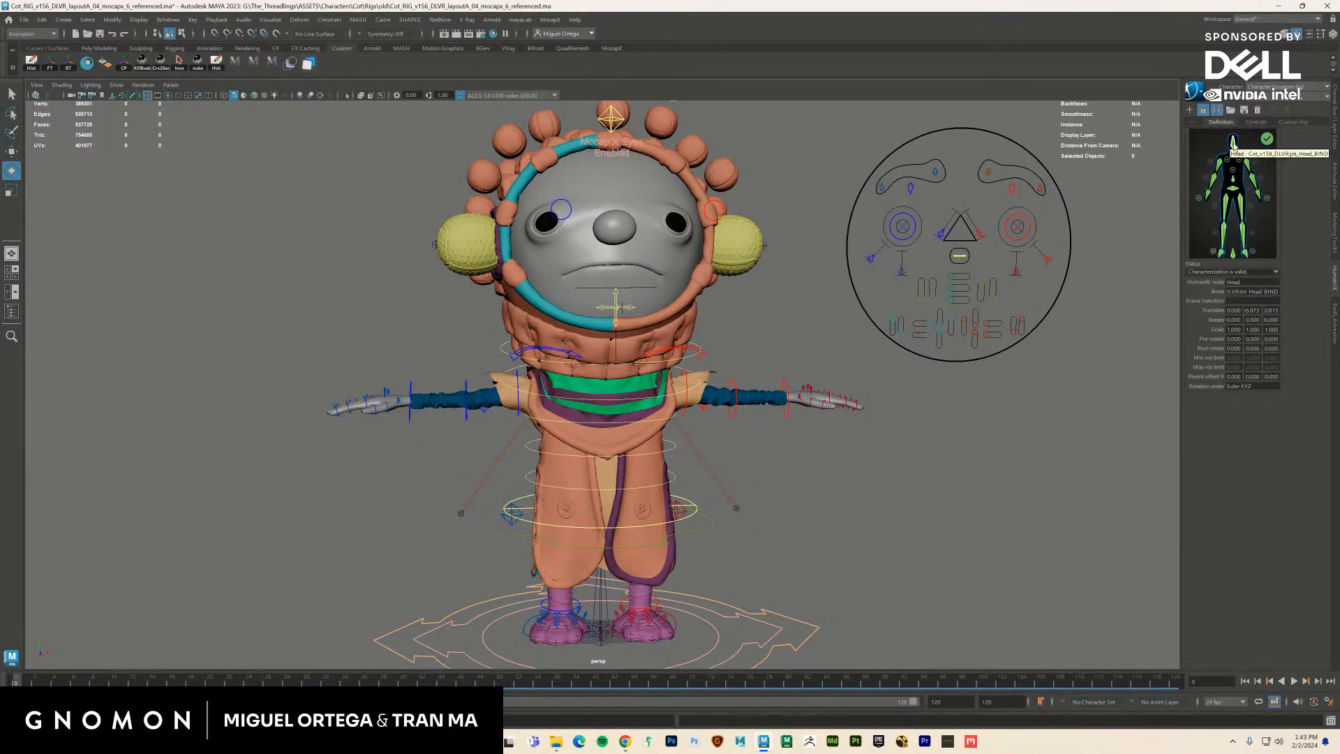
{"action": "left_click", "coordinate": [1234, 143]}
{"action": "left_click_drag", "start_coordinate": [620, 293], "coordinate": [618, 295]}
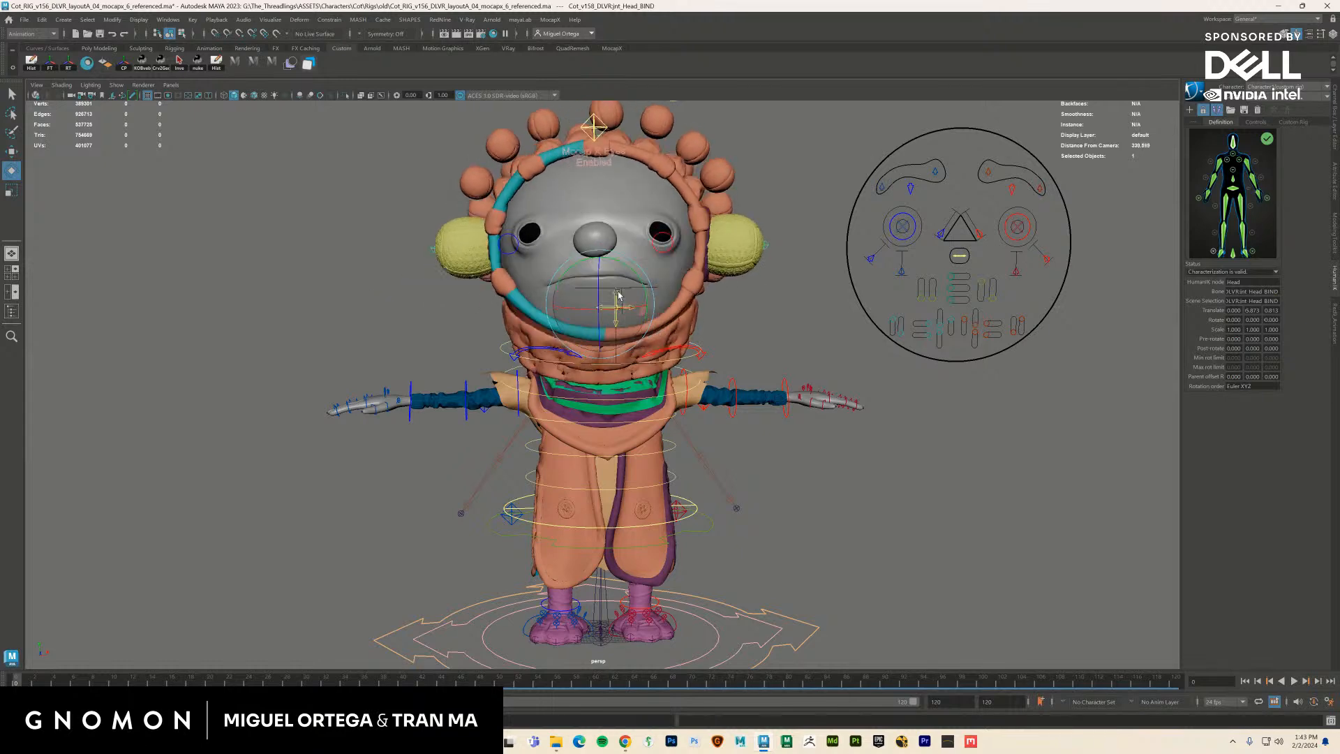
{"action": "key", "text": "ctrl+z"}
{"action": "key", "text": "ctrl+z"}
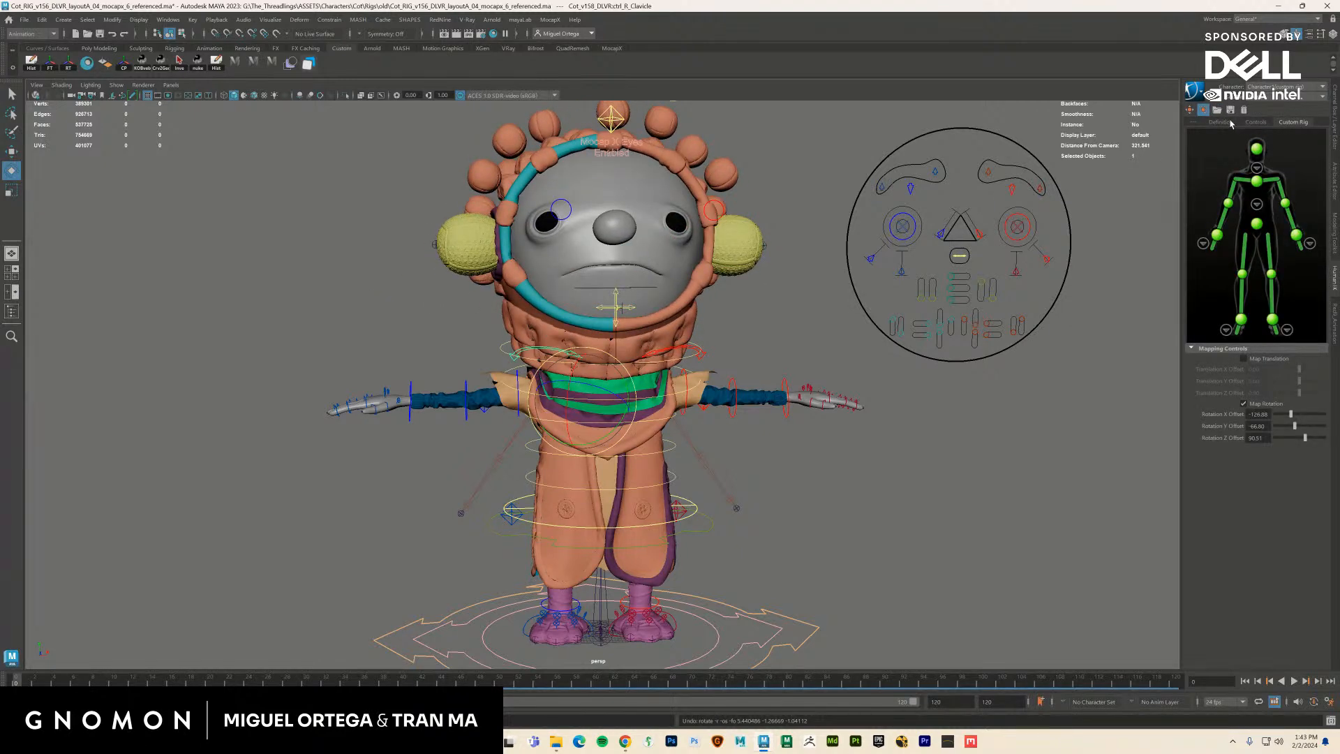
Reselect the head joint jnt_Head_BIND through the HumanIK definition and rotate it to turn and tilt the character's head
{"action": "left_click", "coordinate": [1222, 122]}
{"action": "left_click", "coordinate": [1234, 143]}
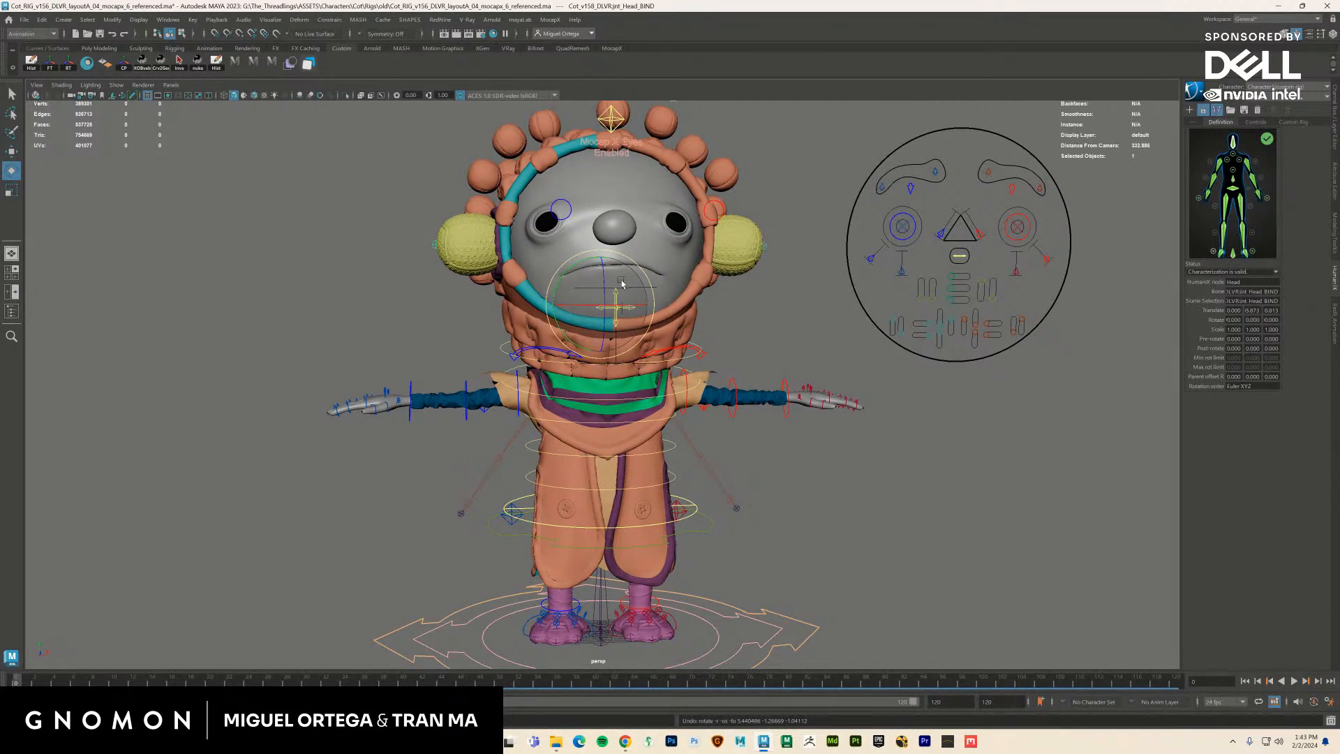
{"action": "left_click_drag", "start_coordinate": [622, 282], "coordinate": [588, 284]}
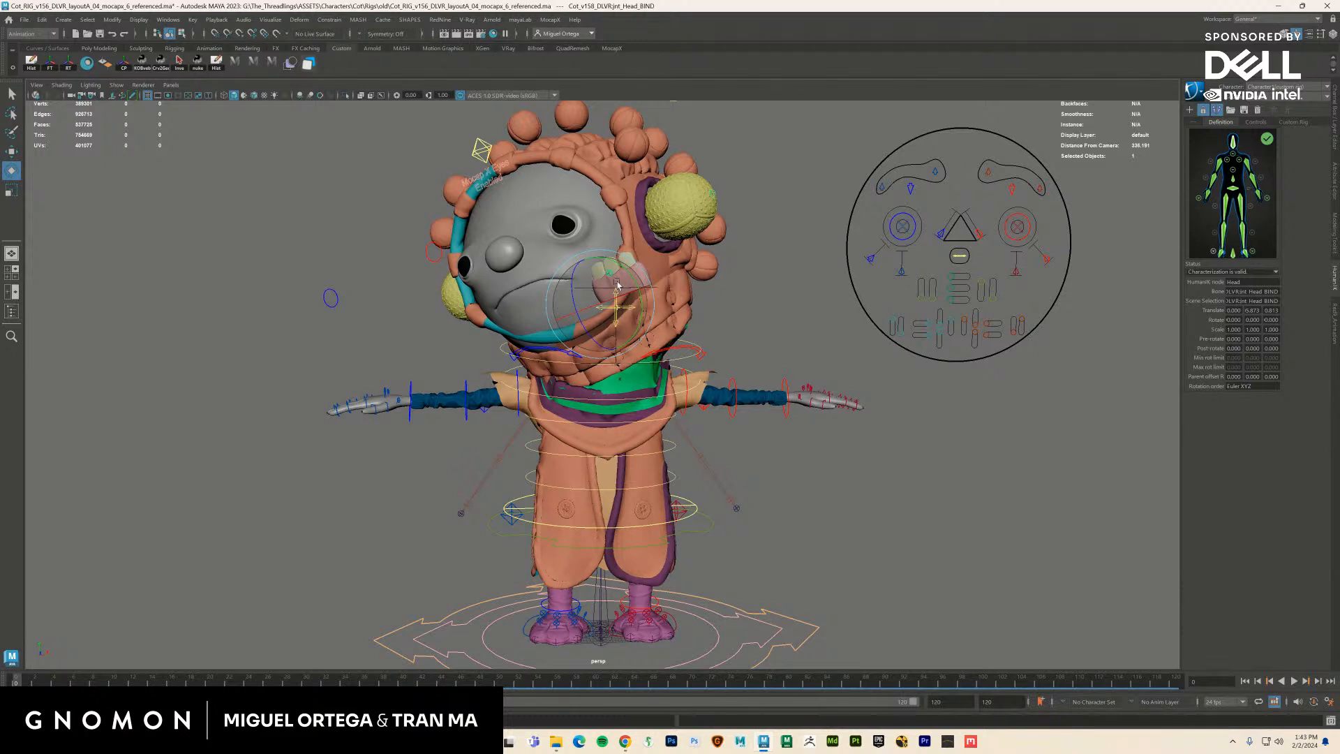
Undo the last head rotations and select the Head joint from the HumanIK character definition
{"action": "key", "text": "ctrl+z"}
{"action": "key", "text": "ctrl+z"}
{"action": "left_click", "coordinate": [1229, 124]}
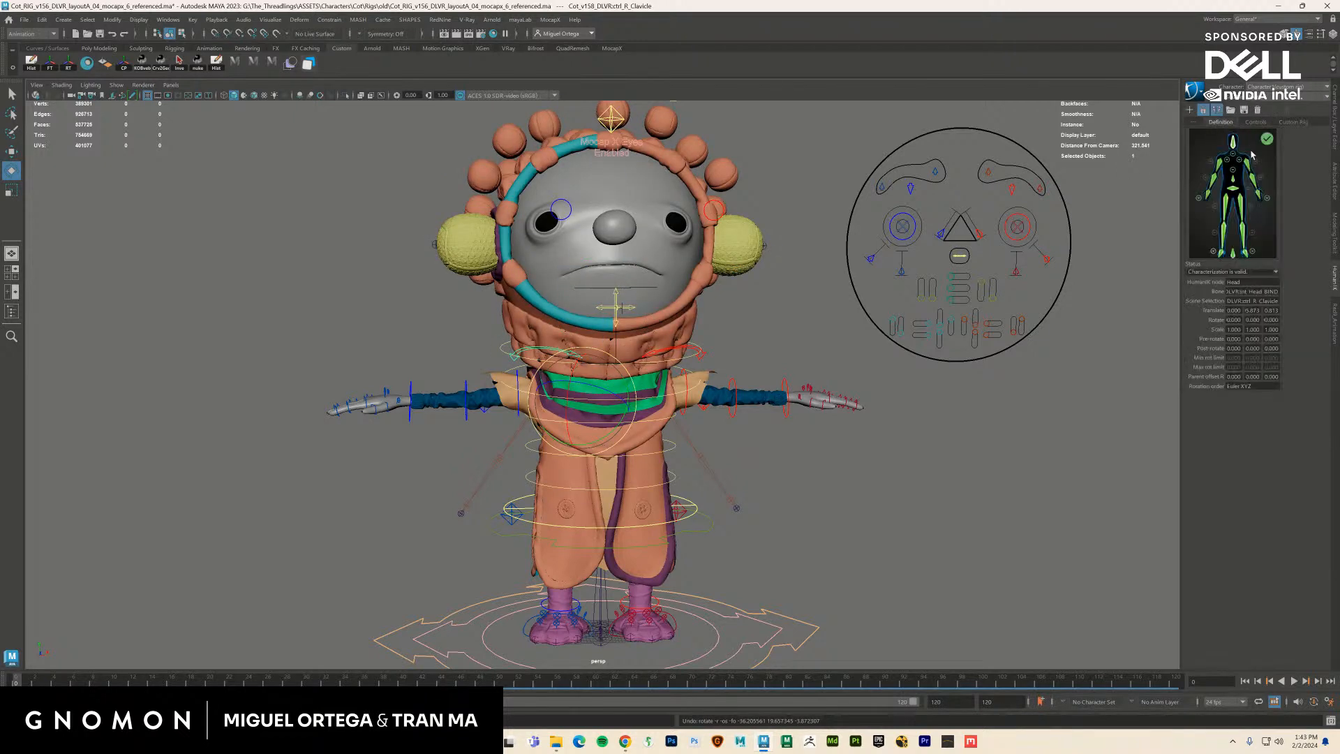
{"action": "left_click", "coordinate": [1233, 144]}
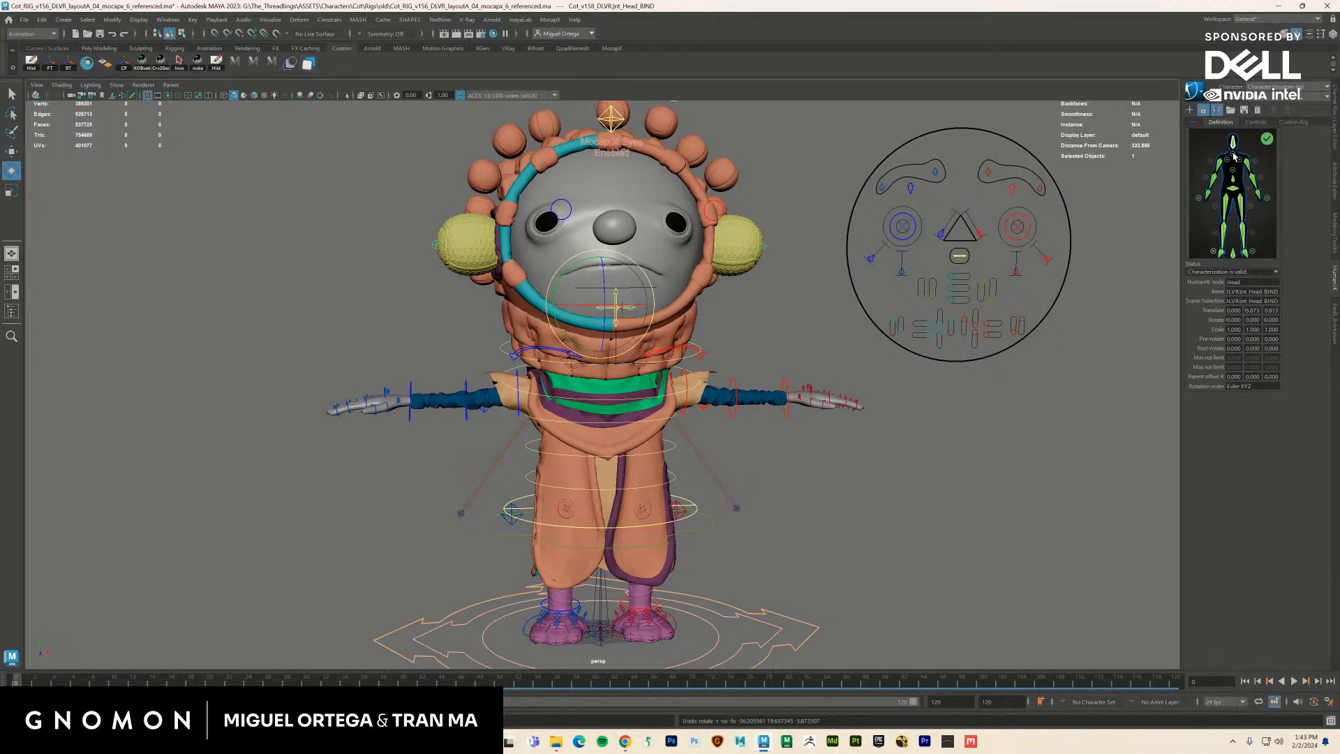
Open the Outliner beside the character and expand the full grp_COT hierarchy down to the jnt_Head_Top_BIND joint
{"action": "left_click", "coordinate": [168, 20]}
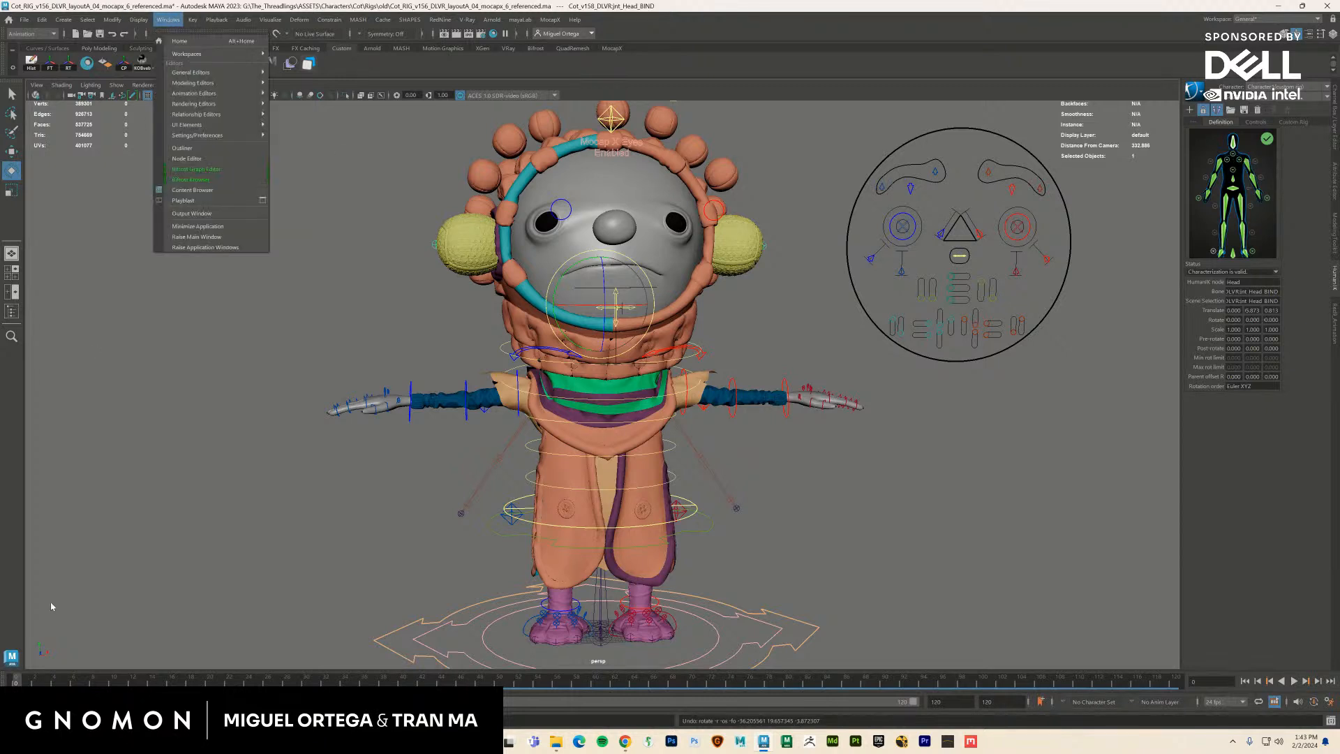
{"action": "key", "text": "Escape"}
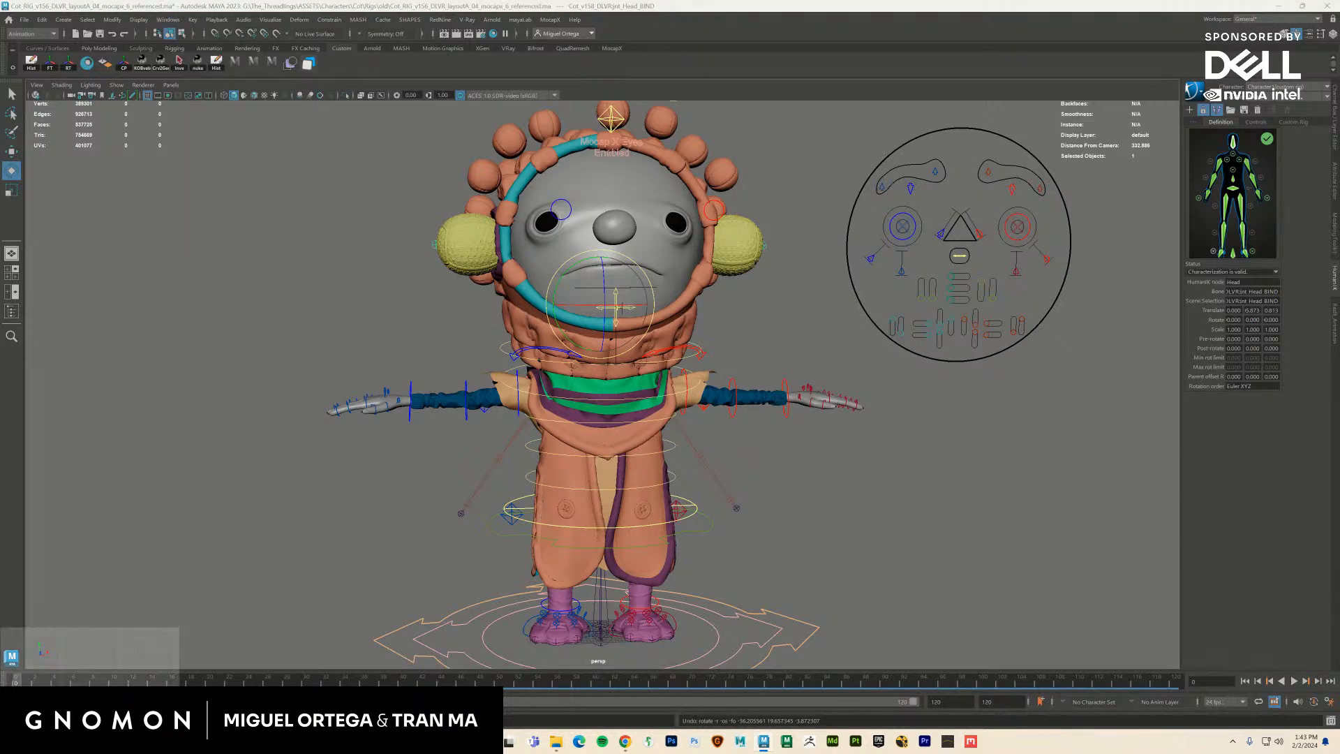
{"action": "left_click", "coordinate": [168, 20]}
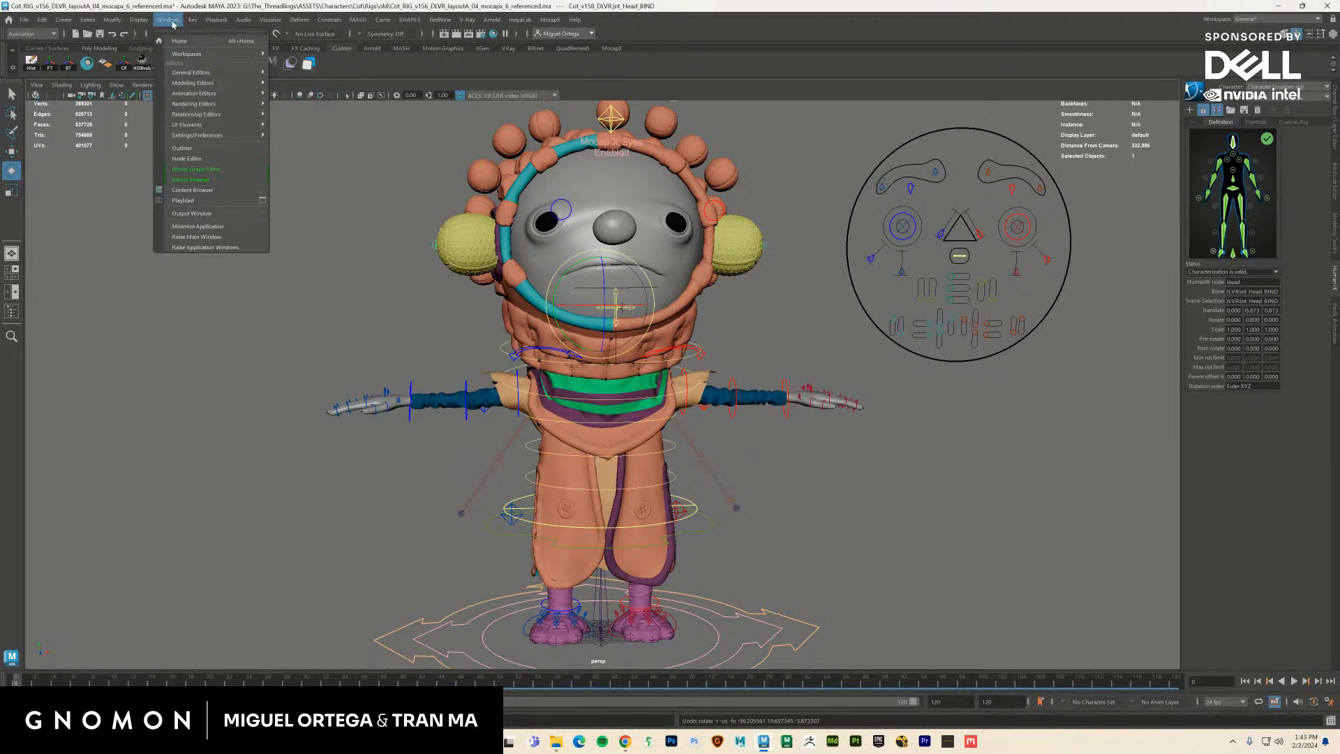
{"action": "left_click", "coordinate": [211, 148]}
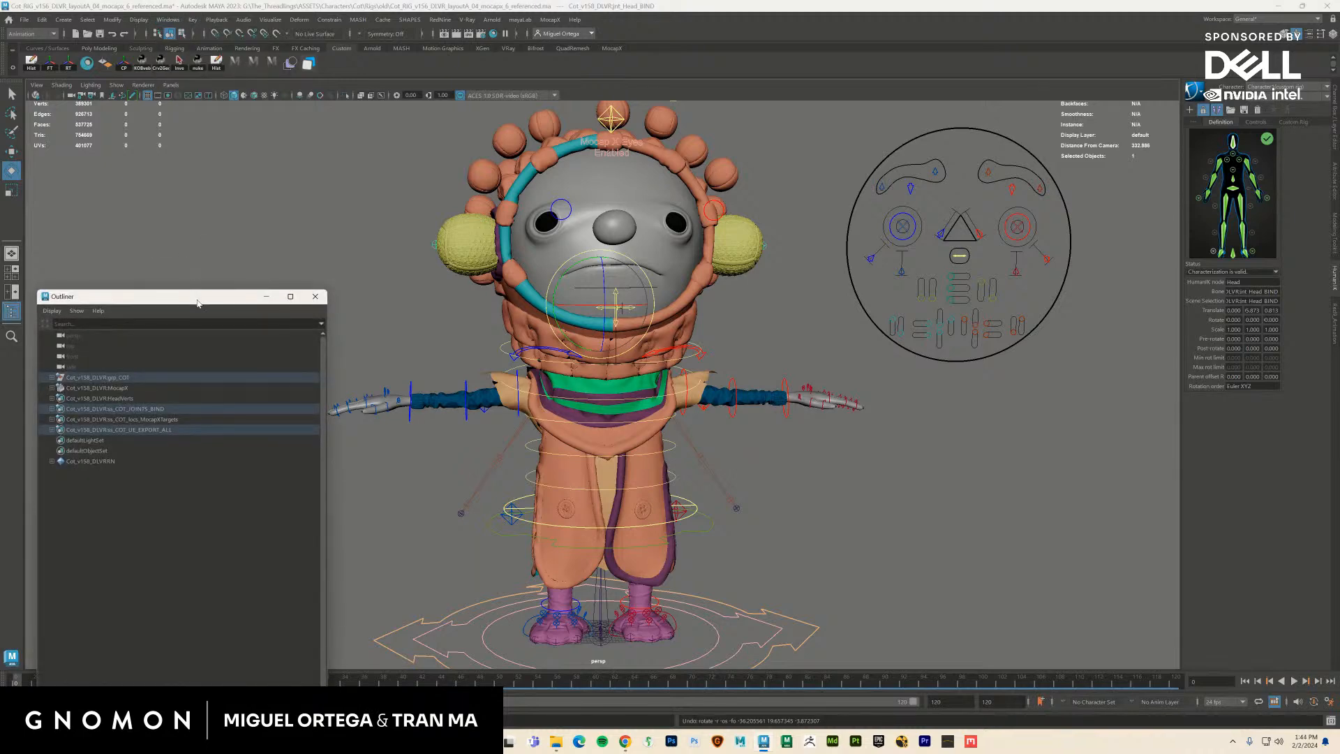
{"action": "left_click_drag", "start_coordinate": [196, 303], "coordinate": [944, 219]}
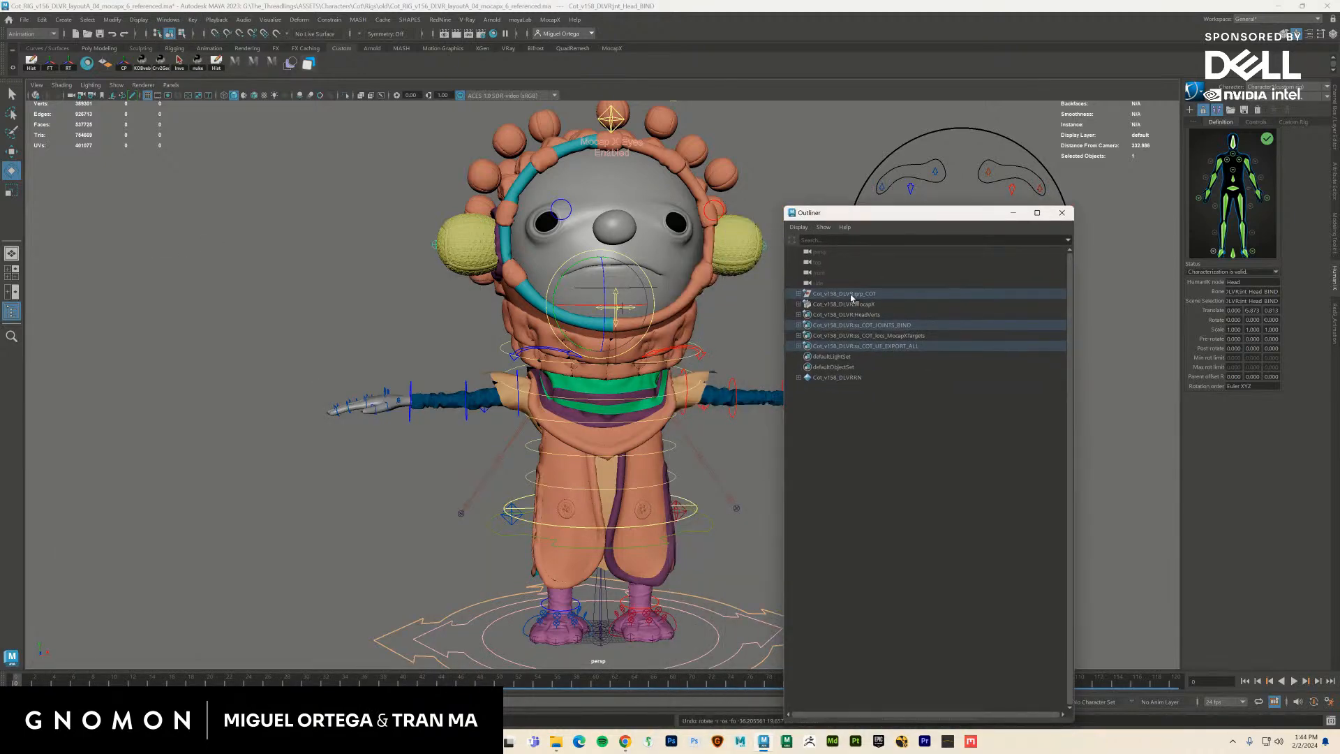
{"action": "left_click", "coordinate": [799, 293], "text": "shift"}
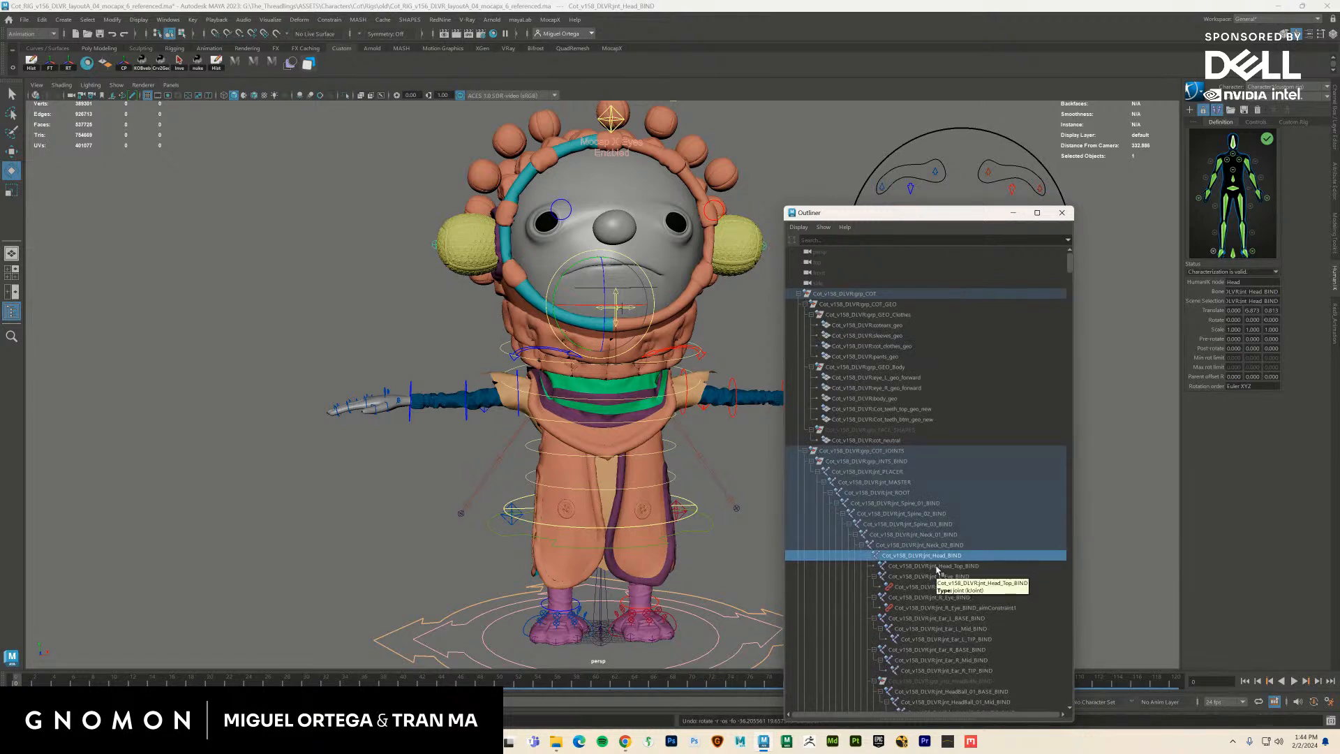
{"action": "left_click", "coordinate": [937, 567]}
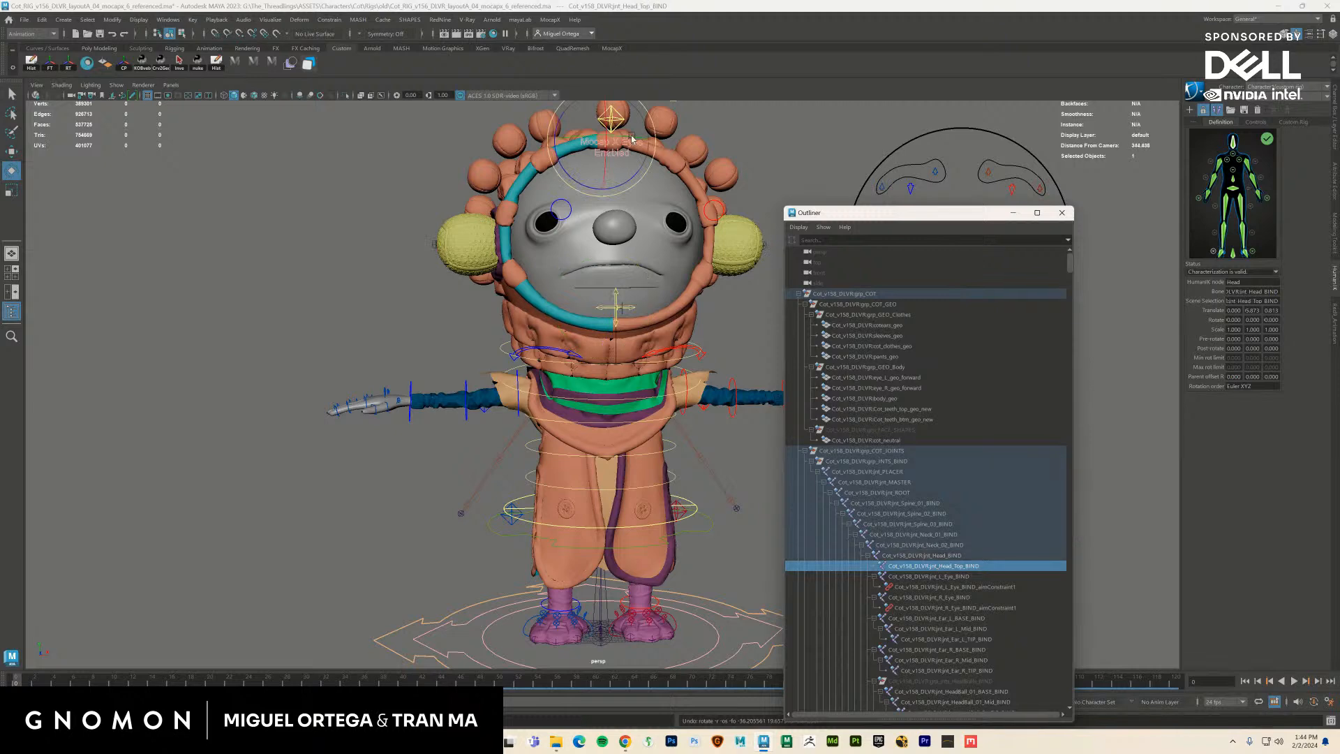
Select the jnt_Head_BIND joint in the Outliner and test-rotate it, undoing the rotation
{"action": "left_click", "coordinate": [950, 556]}
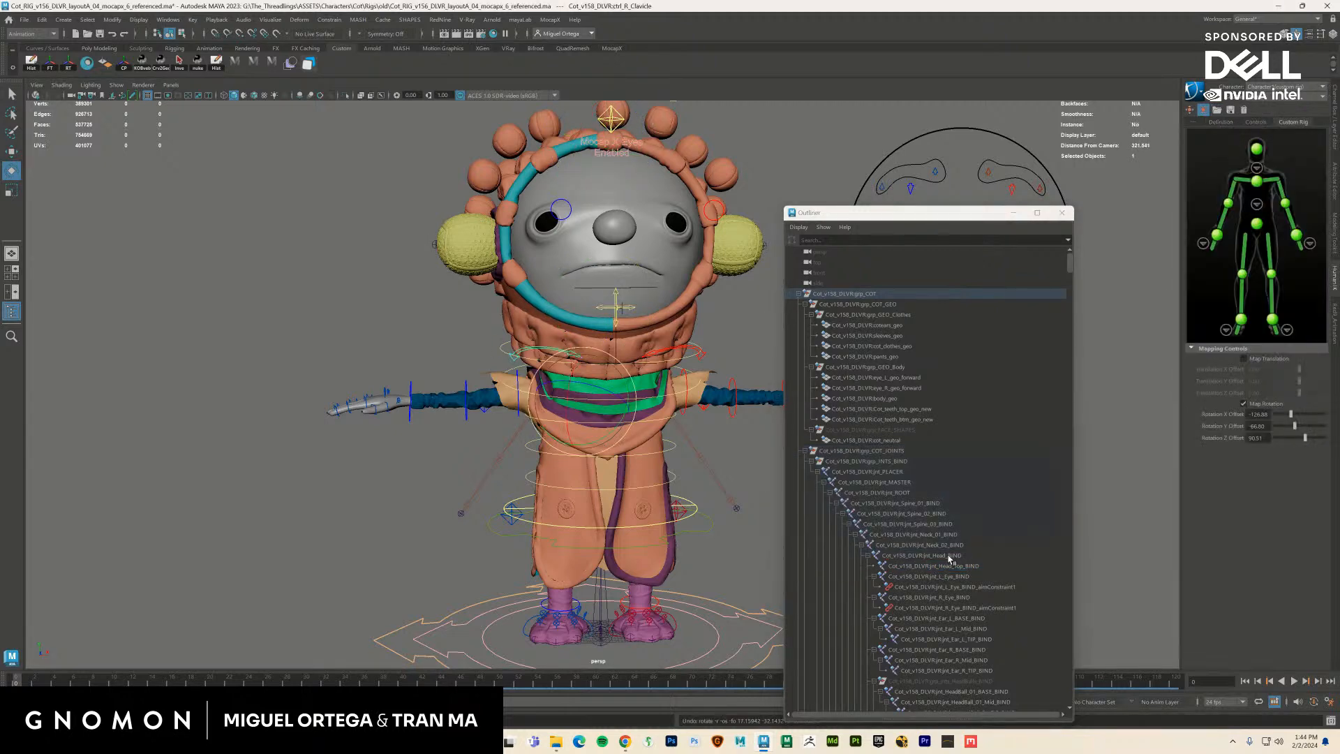
{"action": "left_click_drag", "start_coordinate": [594, 290], "coordinate": [626, 282]}
{"action": "key", "text": "ctrl+z"}
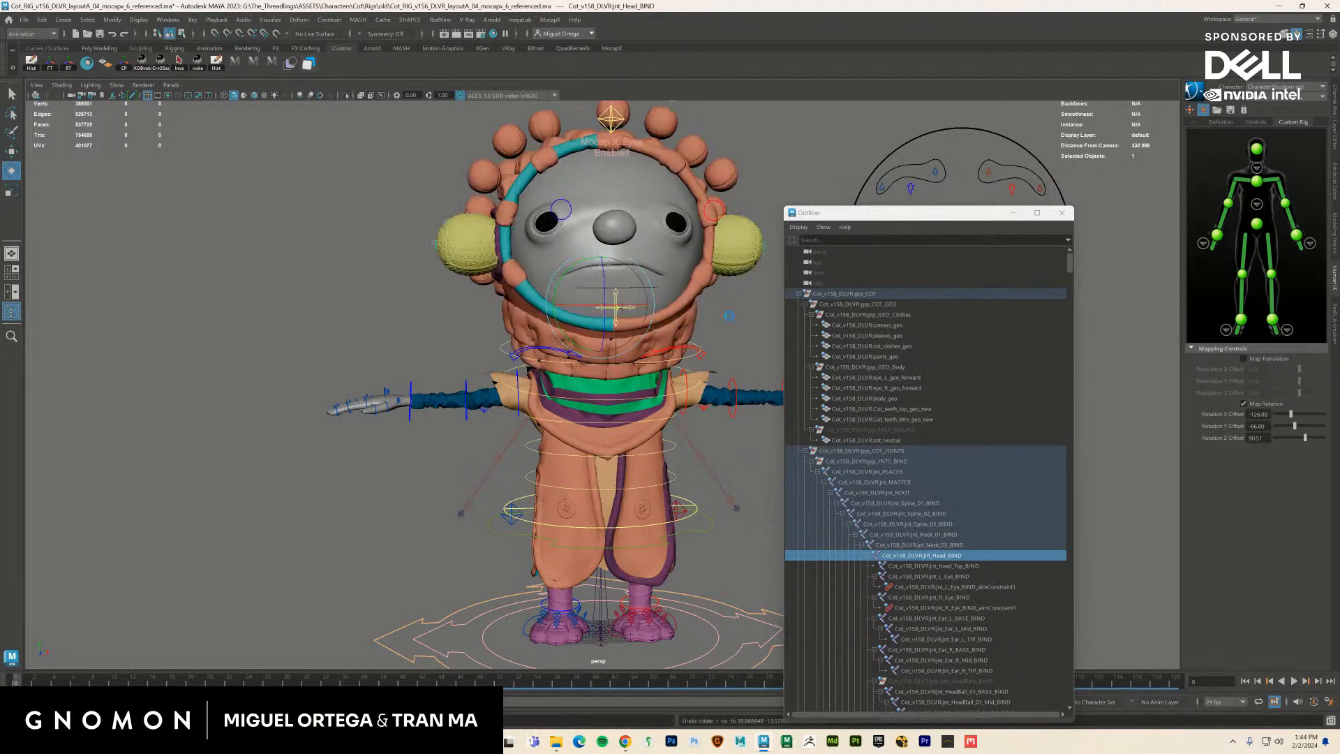
Select the FK head control through the custom rig mapping and test-rotate it, undoing the rotation
{"action": "left_click", "coordinate": [574, 354]}
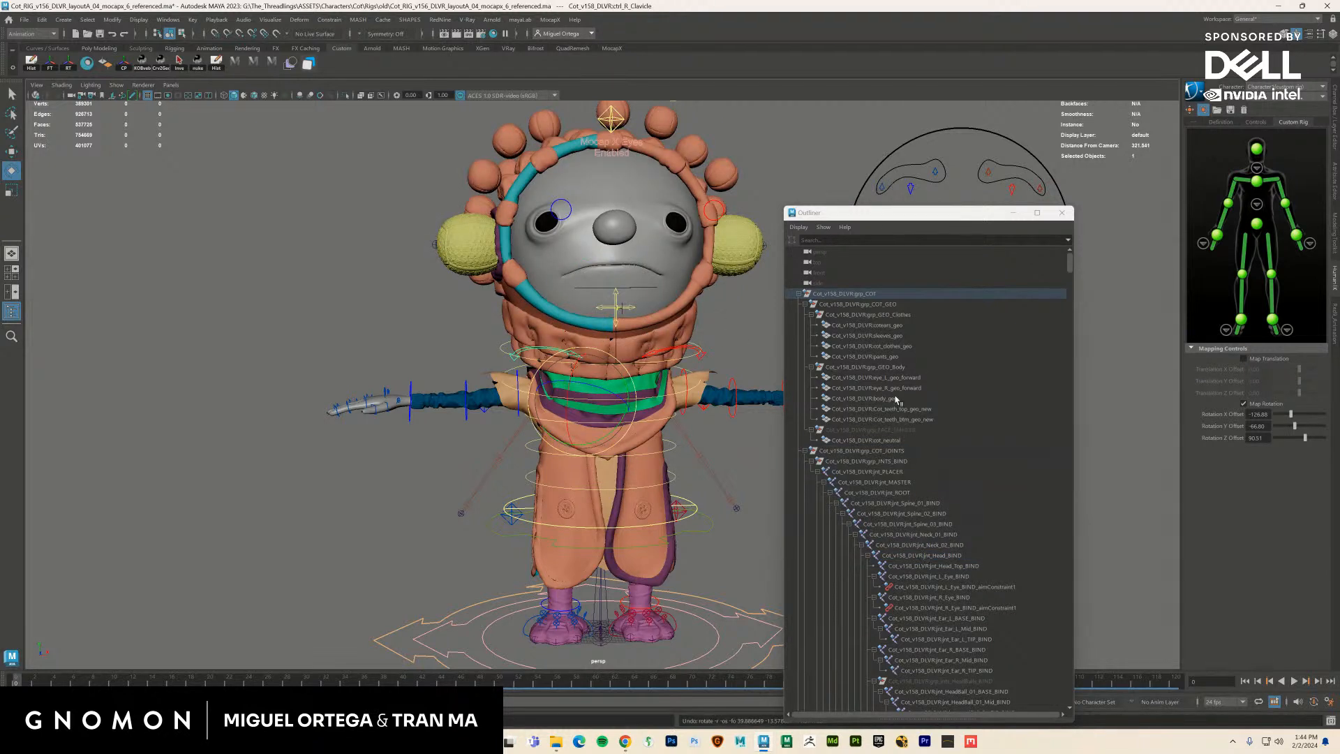
{"action": "left_click", "coordinate": [1258, 150]}
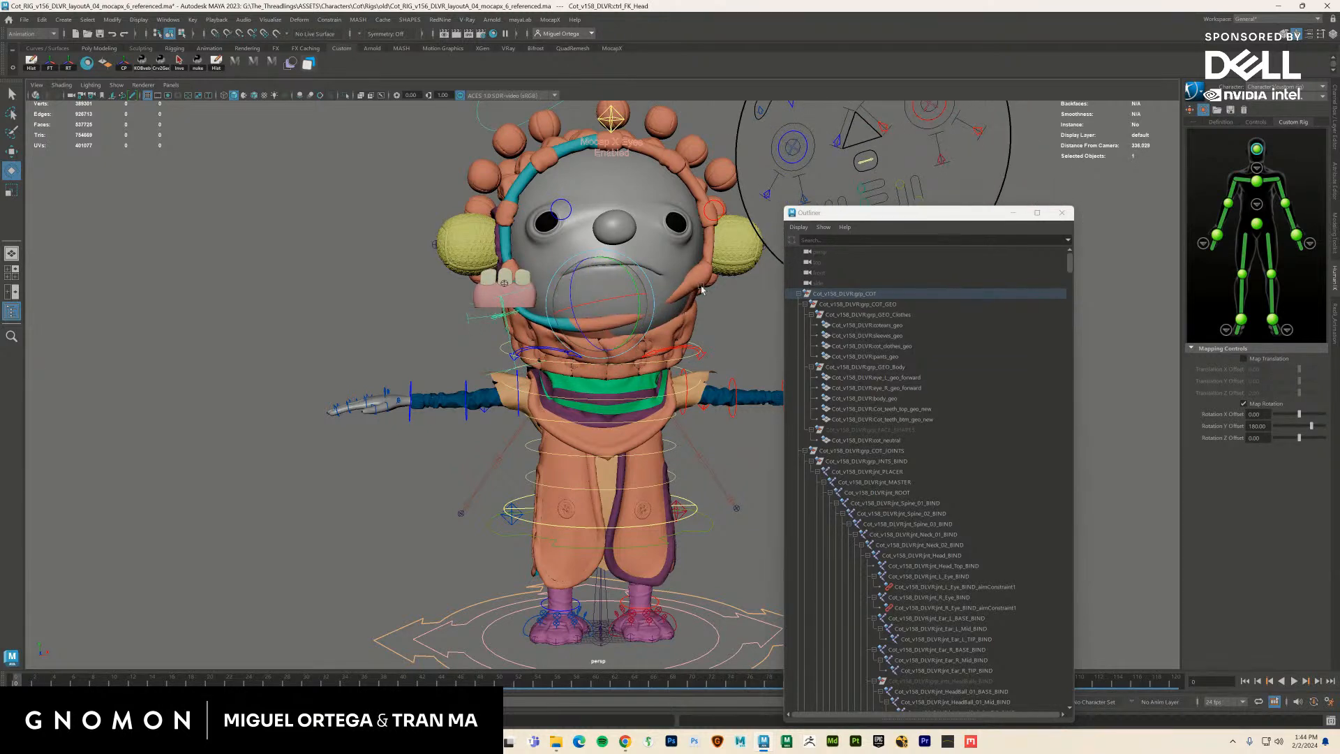
{"action": "key", "text": "ctrl+z"}
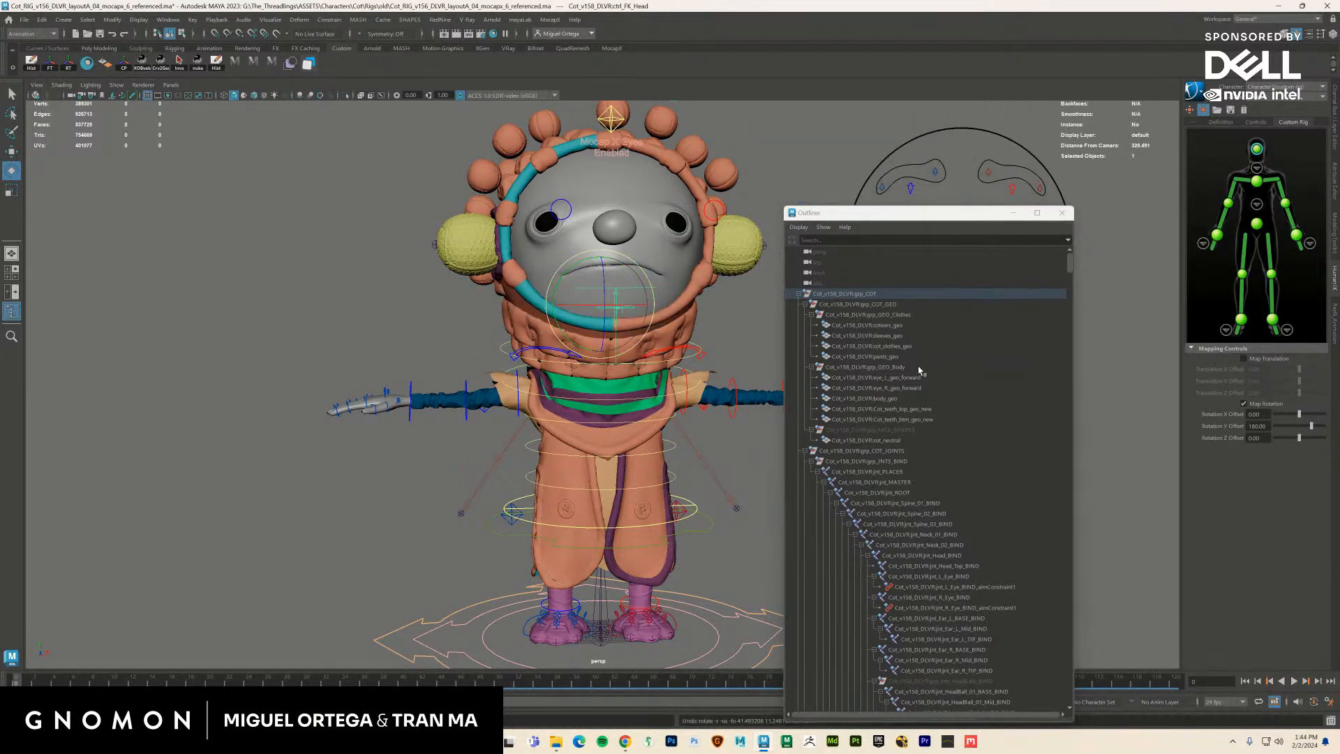
Reselect the Head joint from the HumanIK definition and try turning it sideways, undoing the rotation
{"action": "left_click_drag", "start_coordinate": [891, 219], "coordinate": [896, 327]}
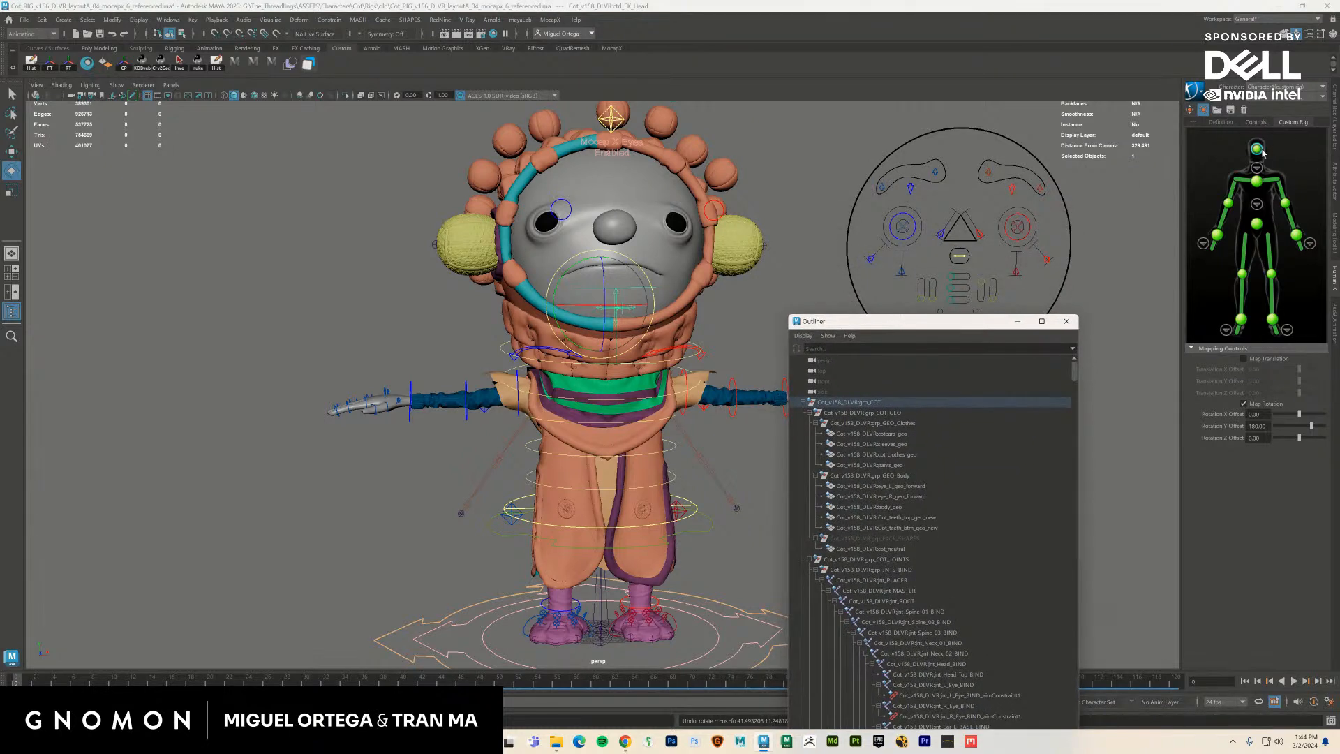
{"action": "left_click", "coordinate": [1229, 124]}
{"action": "left_click", "coordinate": [1233, 144]}
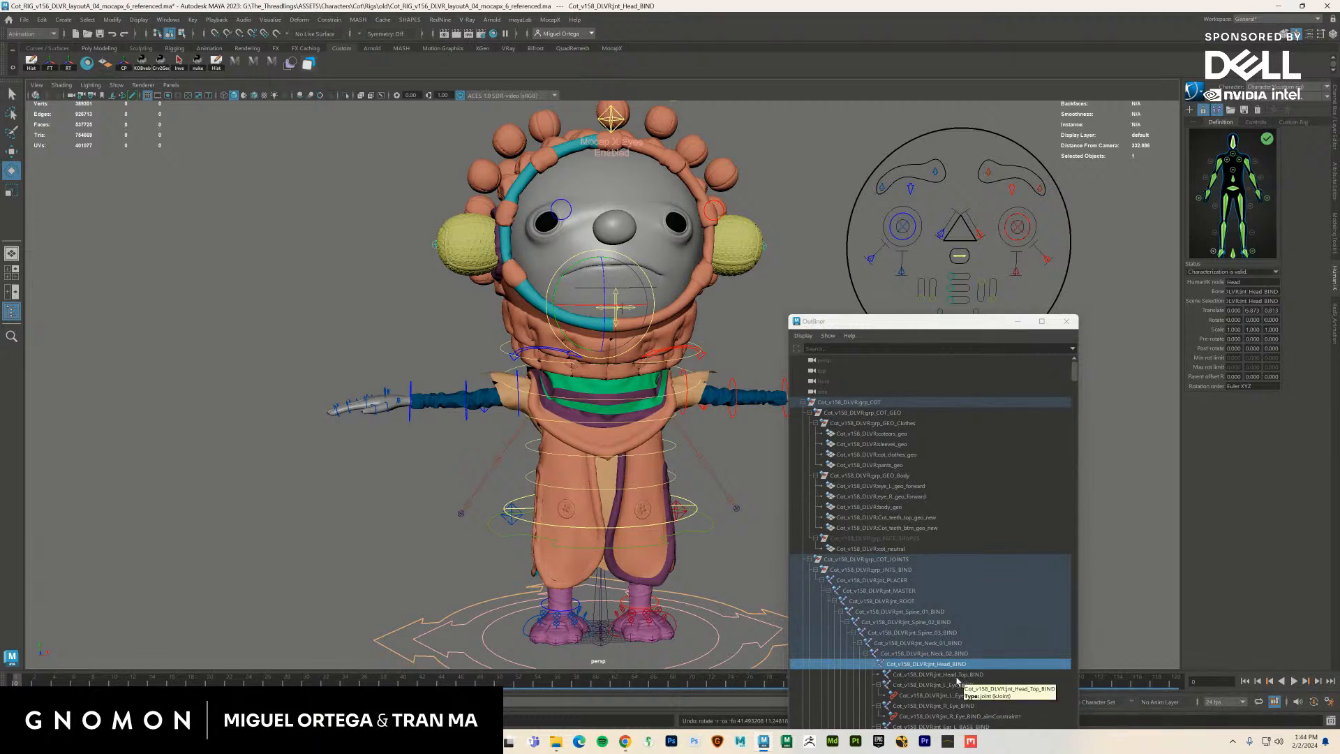
{"action": "left_click_drag", "start_coordinate": [587, 286], "coordinate": [625, 284]}
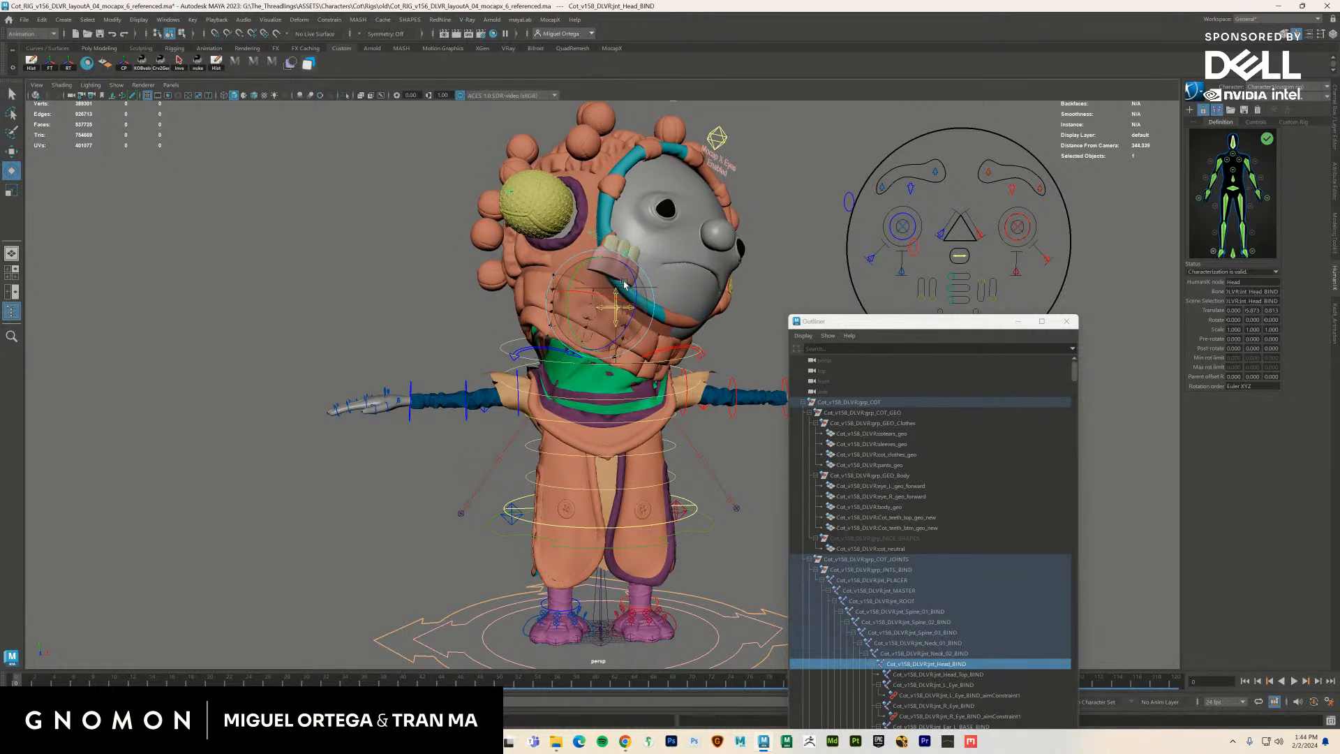
{"action": "key", "text": "ctrl+z"}
Test-rotate the neck joints jnt_Neck_02_BIND and jnt_Neck_01_BIND one after the other, undoing each rotation
{"action": "left_click", "coordinate": [964, 654]}
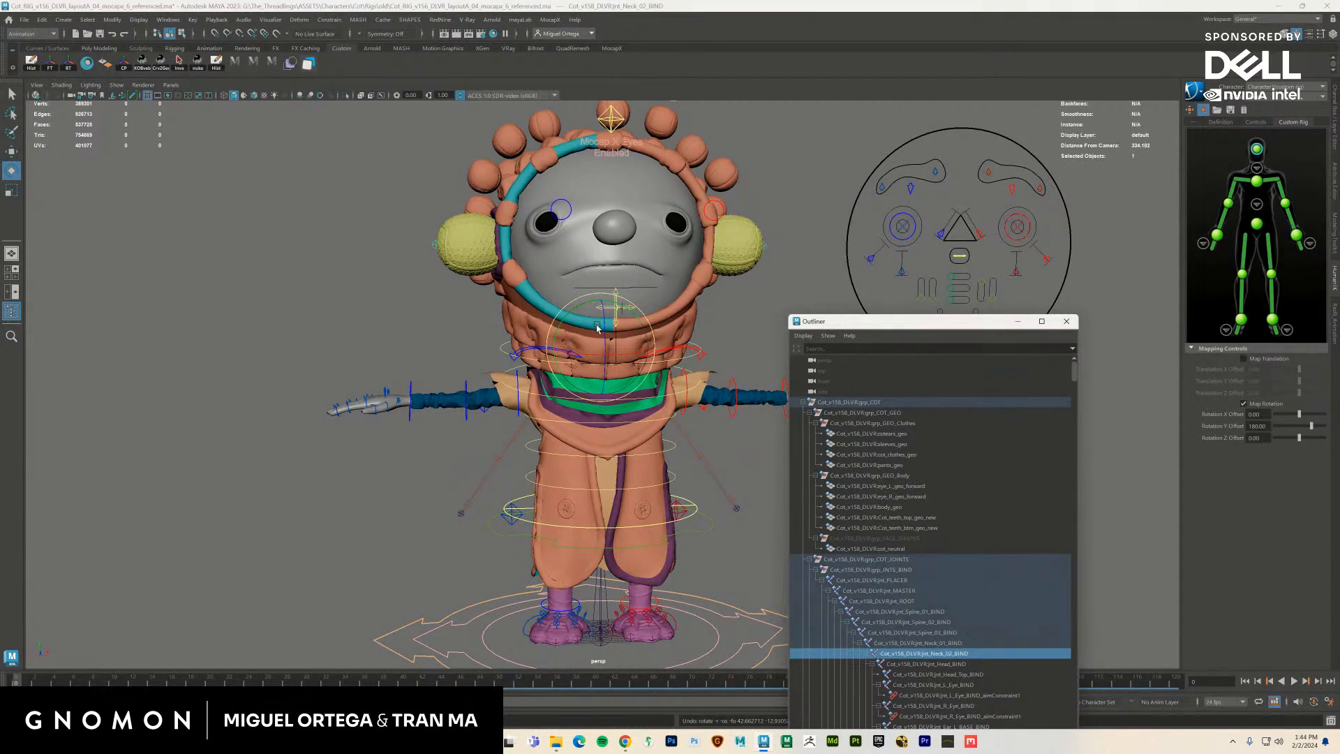
{"action": "mouse_move", "coordinate": [597, 328]}
{"action": "left_mouse_down"}
{"action": "mouse_move", "coordinate": [580, 307]}
{"action": "mouse_move", "coordinate": [331, 264]}
{"action": "mouse_move", "coordinate": [303, 272]}
{"action": "mouse_move", "coordinate": [616, 325]}
{"action": "left_mouse_up"}
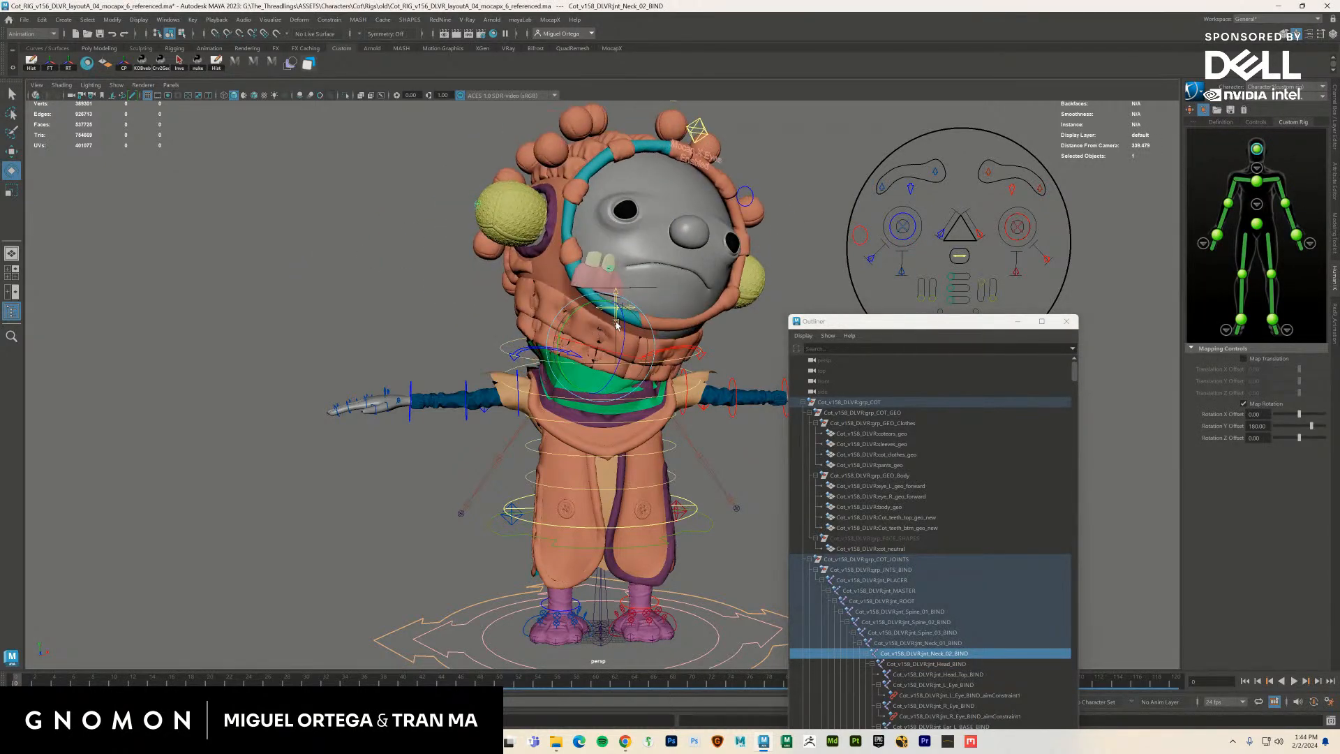
{"action": "key", "text": "ctrl+z"}
{"action": "key", "text": "Up"}
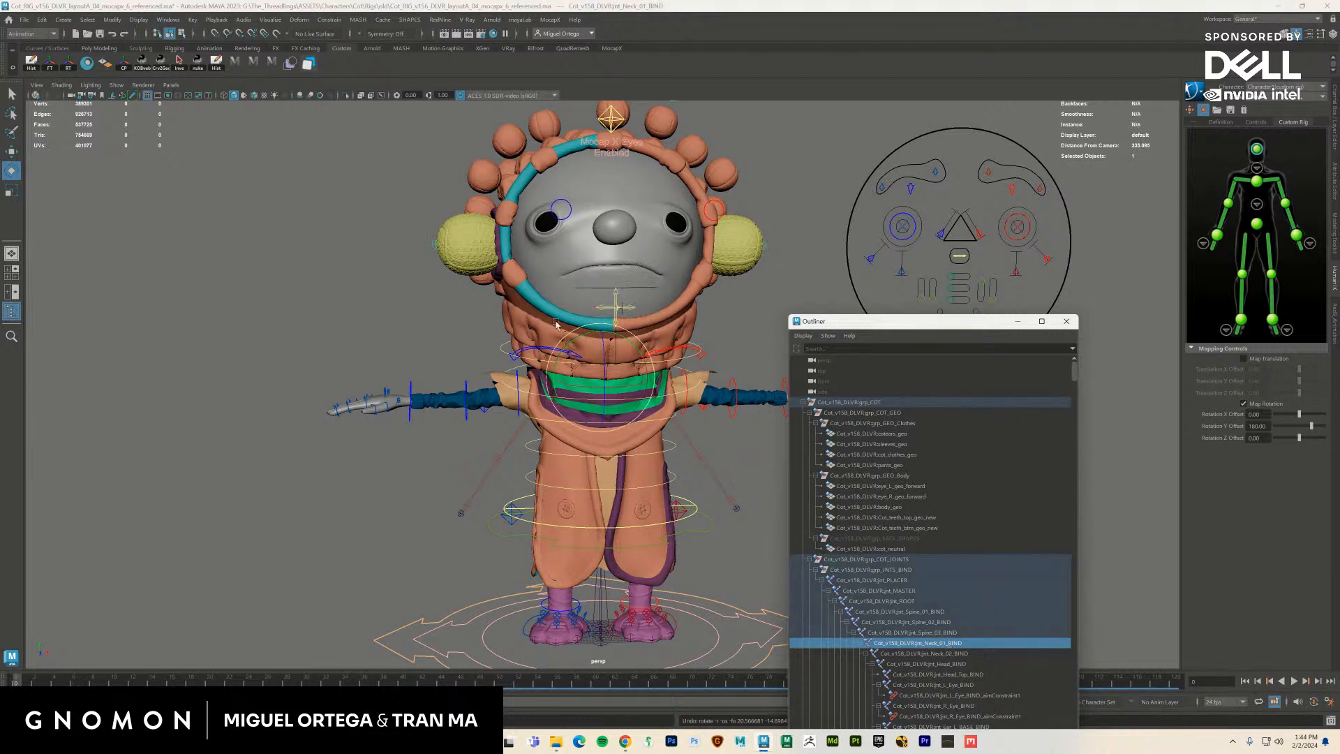
{"action": "left_click_drag", "start_coordinate": [592, 369], "coordinate": [590, 348]}
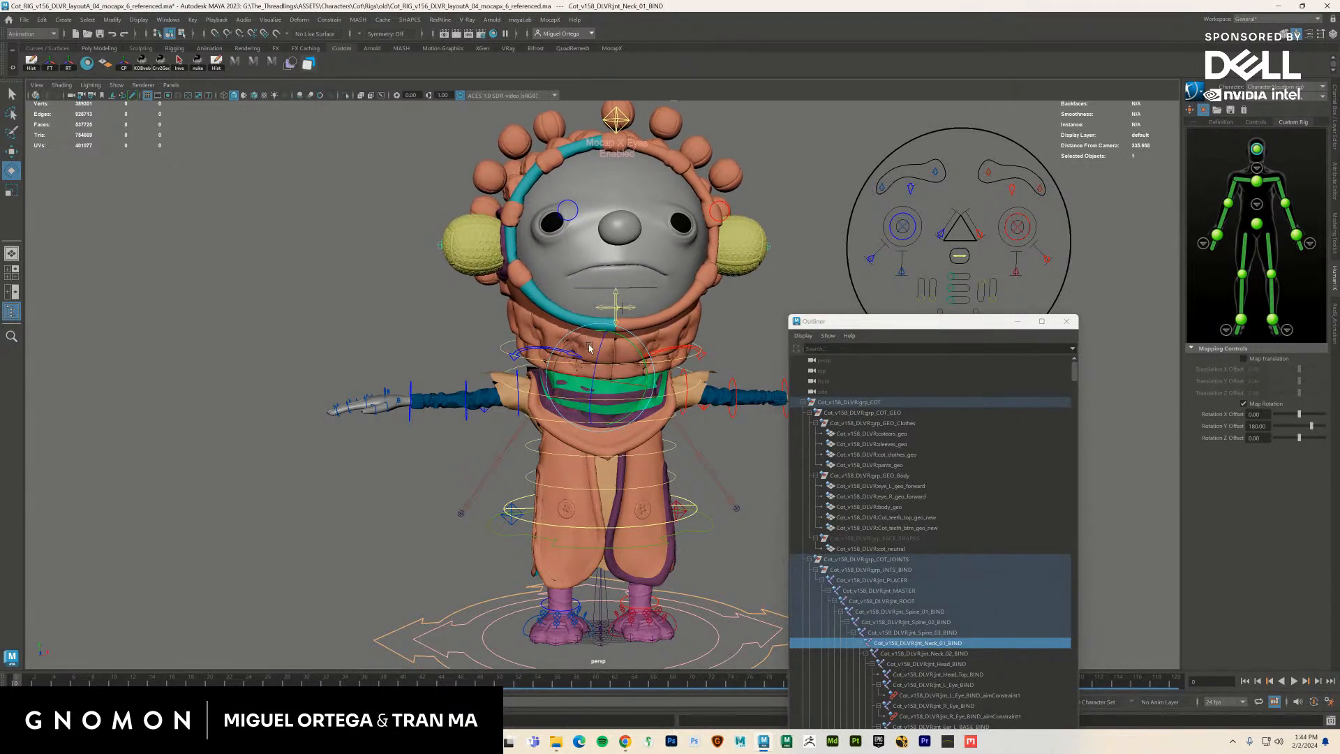
{"action": "key", "text": "ctrl+z"}
{"action": "left_click", "coordinate": [590, 349]}
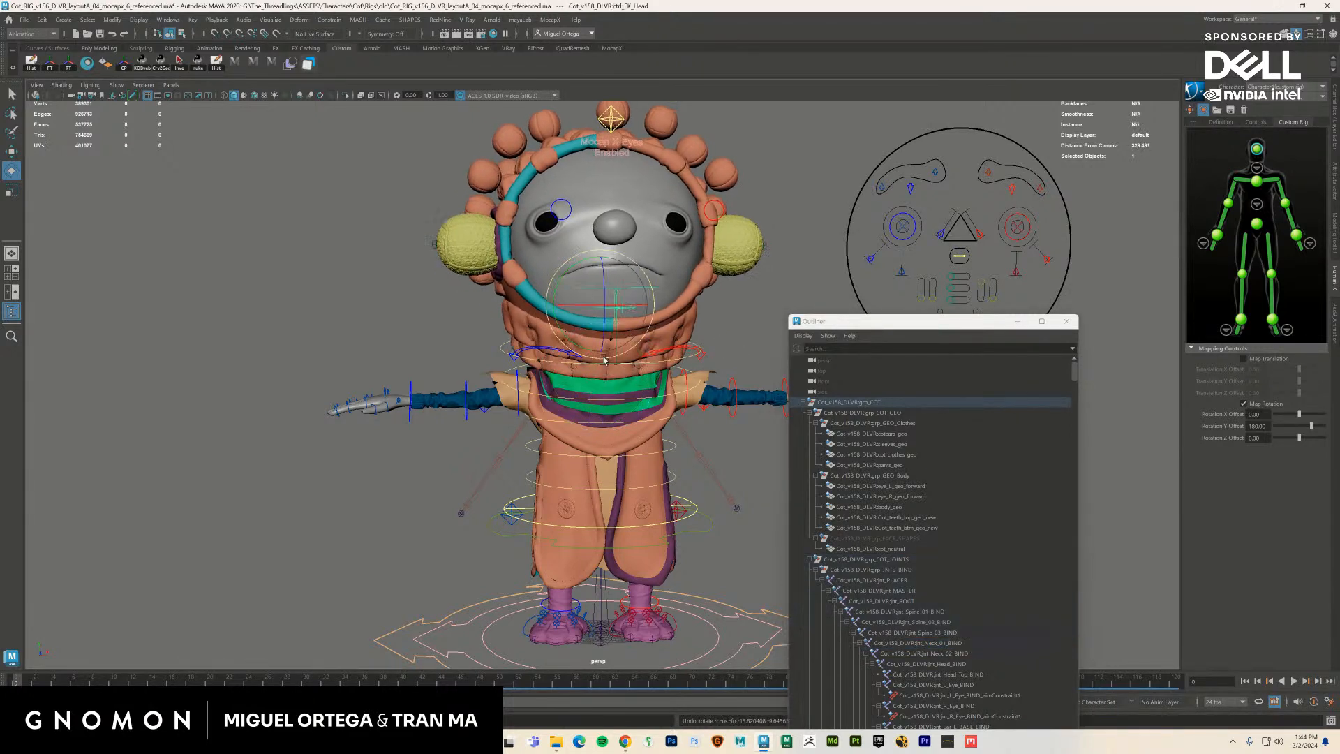
Try rotating jnt_Neck_02_BIND again and swing jnt_Head_BIND to both sides, undoing the rotations
{"action": "left_click", "coordinate": [932, 654]}
{"action": "left_click_drag", "start_coordinate": [598, 331], "coordinate": [613, 293]}
{"action": "key", "text": "ctrl+z"}
{"action": "left_click_drag", "start_coordinate": [914, 324], "coordinate": [900, 270]}
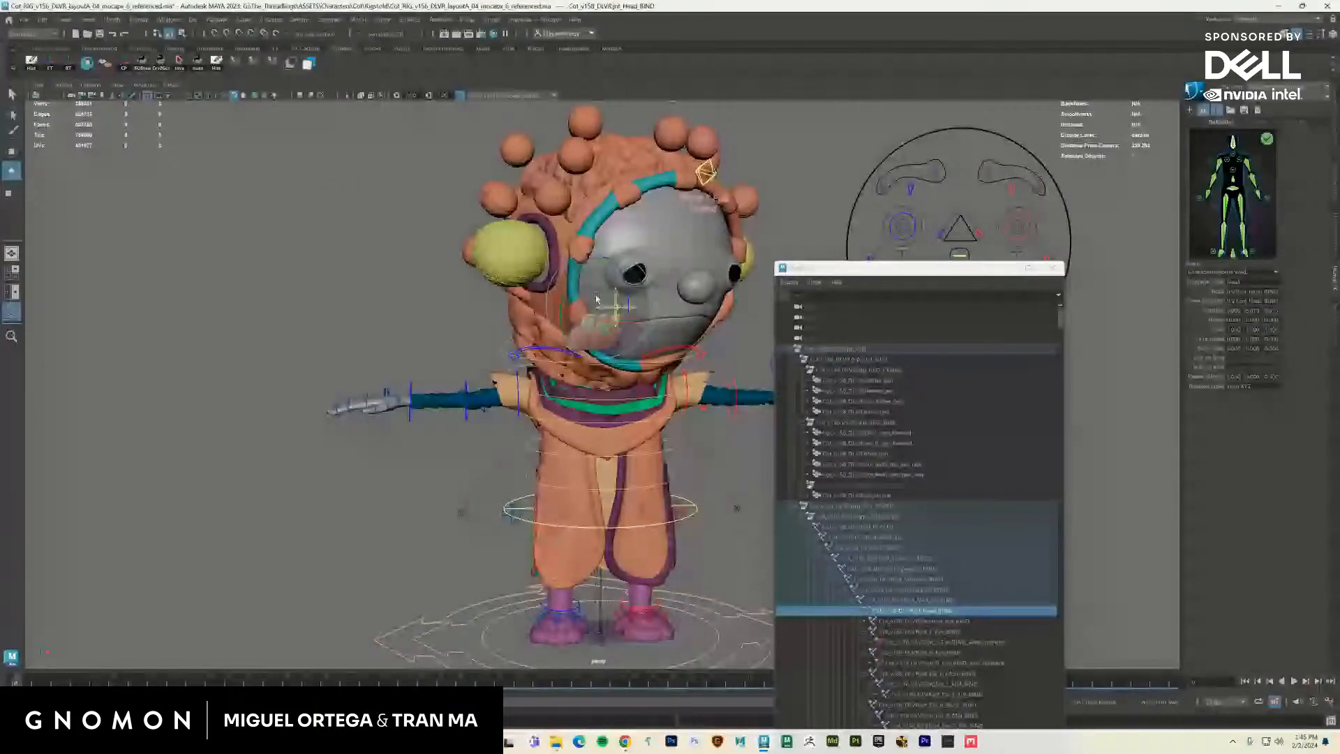
{"action": "left_click_drag", "start_coordinate": [597, 299], "coordinate": [566, 298]}
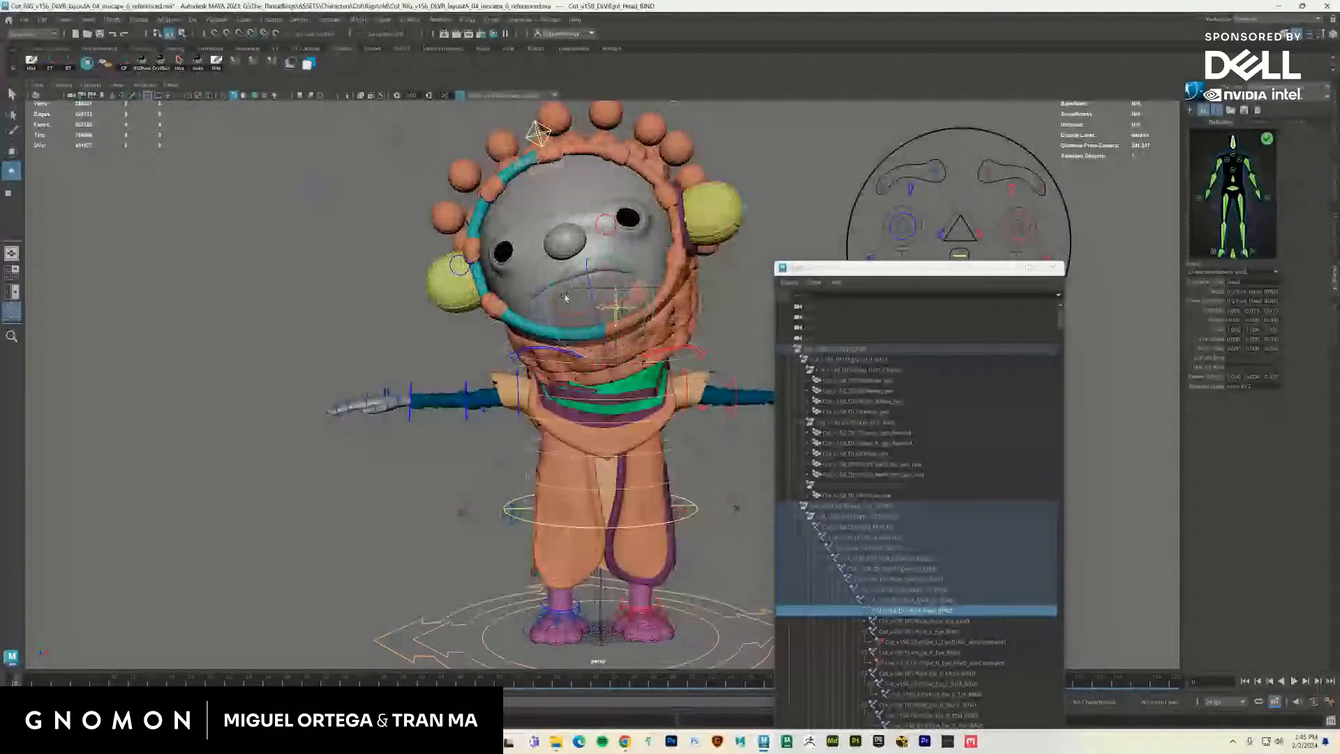
{"action": "key", "text": "ctrl+z"}
Open the original rig scene Cot_v158_DLVR.mb and minimize the Outliner to clear the viewport
{"action": "left_click", "coordinate": [25, 19]}
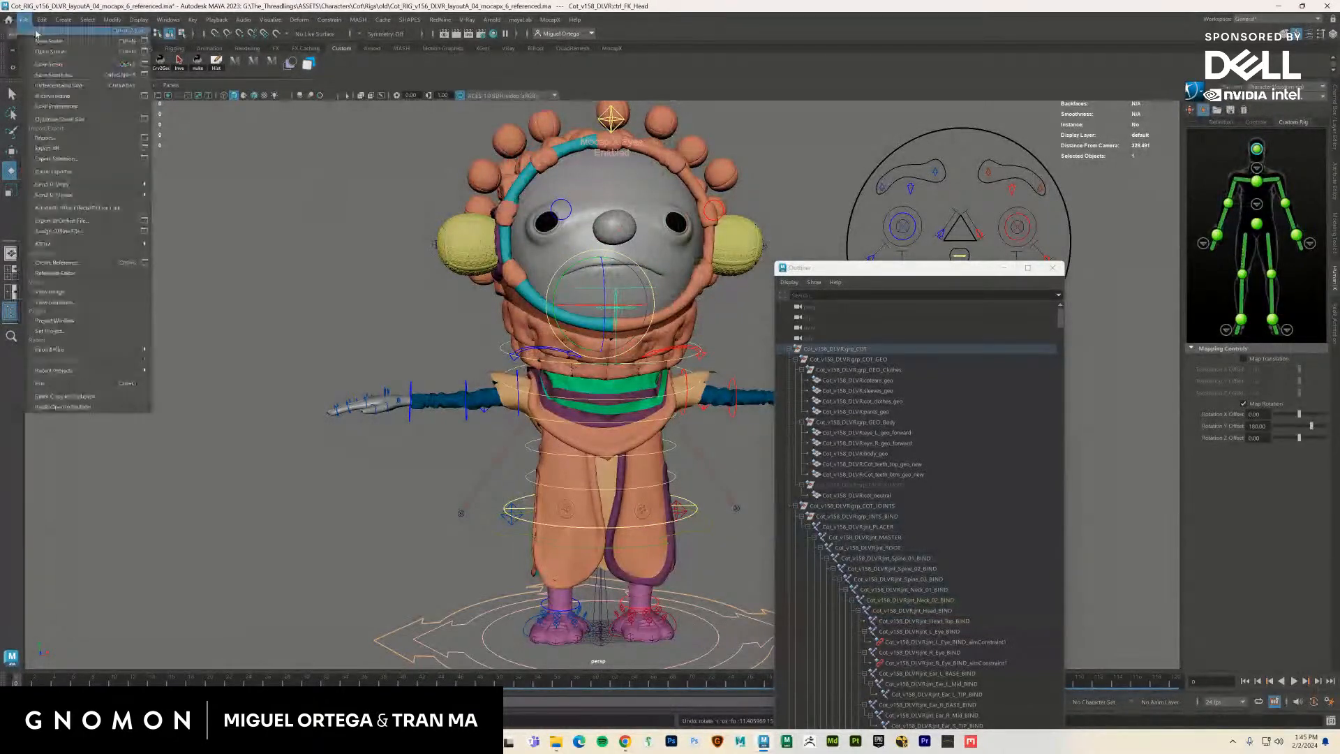
{"action": "left_click", "coordinate": [49, 40]}
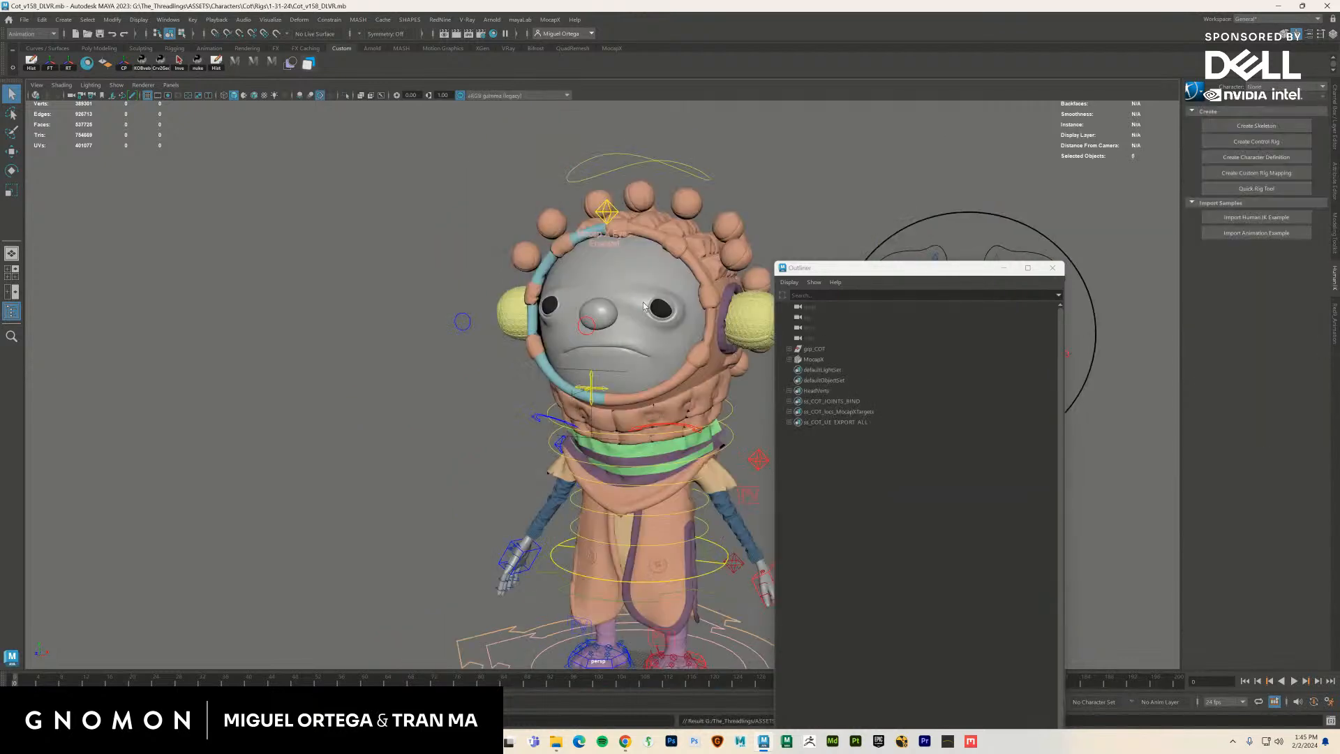
{"action": "left_click", "coordinate": [1004, 268]}
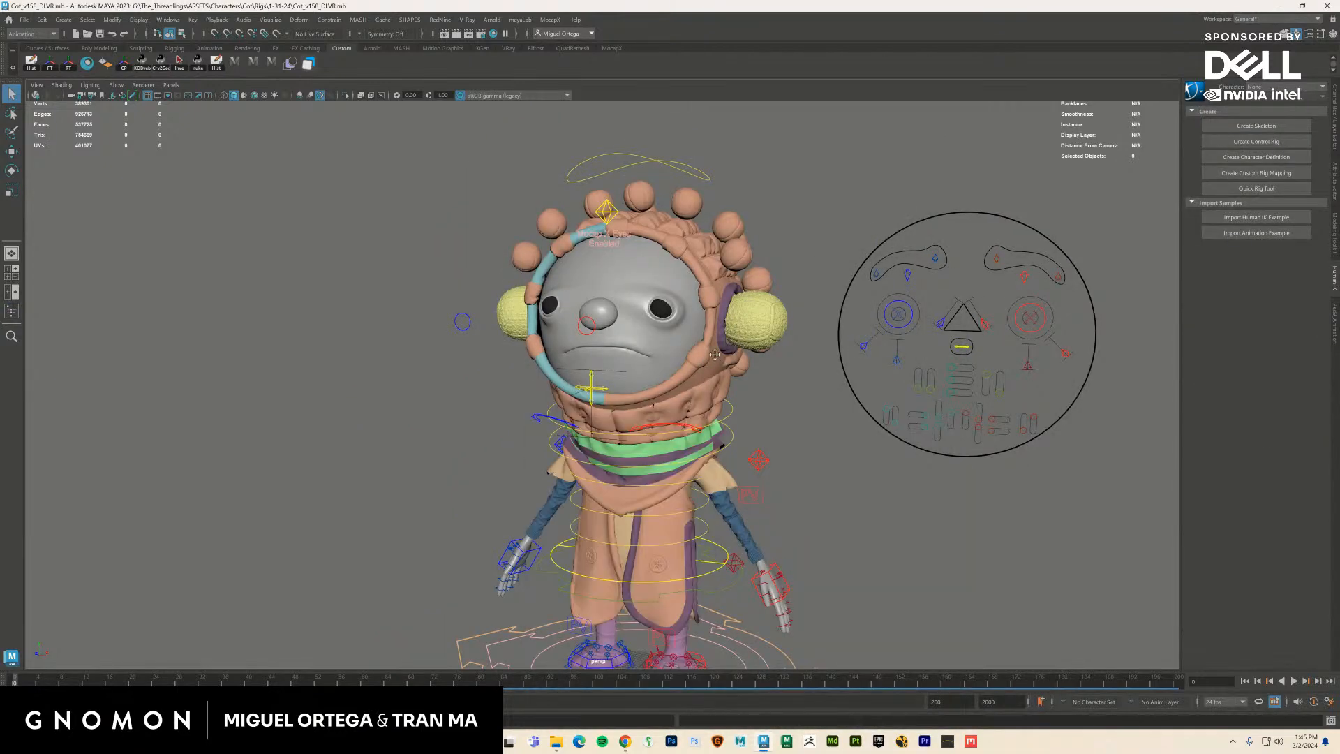
Select the ctrl_FK_Head curve above the character's head and test-rotate it, undoing the rotation
{"action": "scroll", "coordinate": [727, 360], "scroll_direction": "down", "scroll_amount": 3}
{"action": "middle_click_drag", "start_coordinate": [728, 361], "coordinate": [676, 418], "text": "alt"}
{"action": "left_click_drag", "start_coordinate": [676, 419], "coordinate": [650, 262], "text": "alt"}
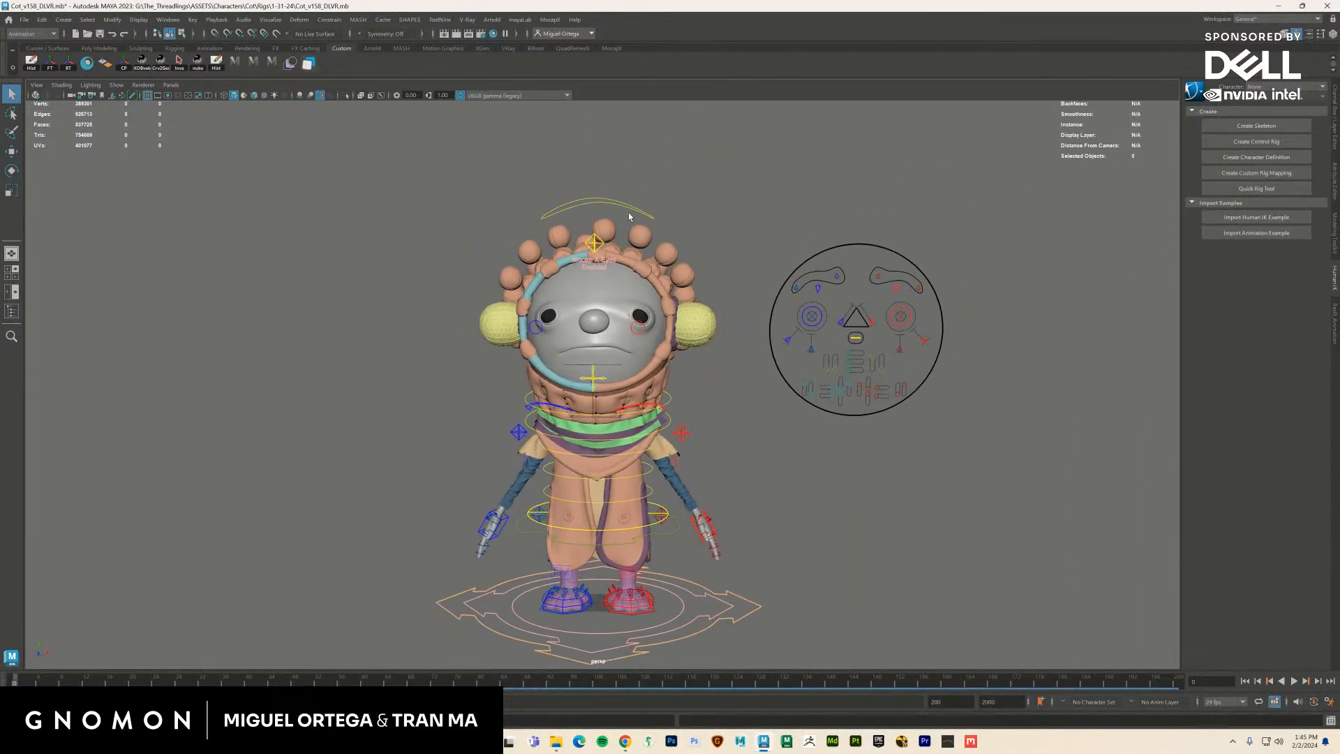
{"action": "left_click", "coordinate": [628, 213]}
{"action": "key", "text": "e"}
{"action": "left_click_drag", "start_coordinate": [615, 364], "coordinate": [733, 363]}
{"action": "key", "text": "ctrl+z"}
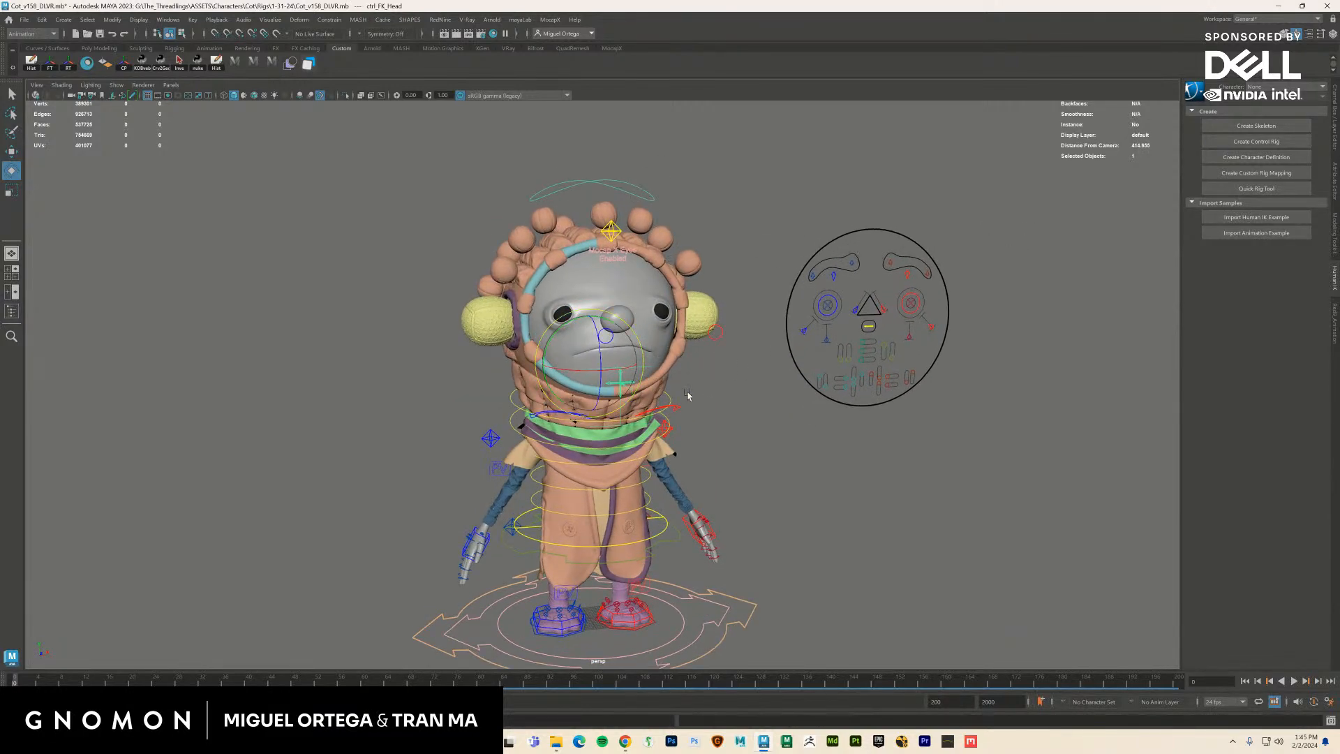
{"action": "left_click", "coordinate": [687, 396]}
{"action": "left_click", "coordinate": [168, 19]}
{"action": "mouse_move", "coordinate": [209, 124]}
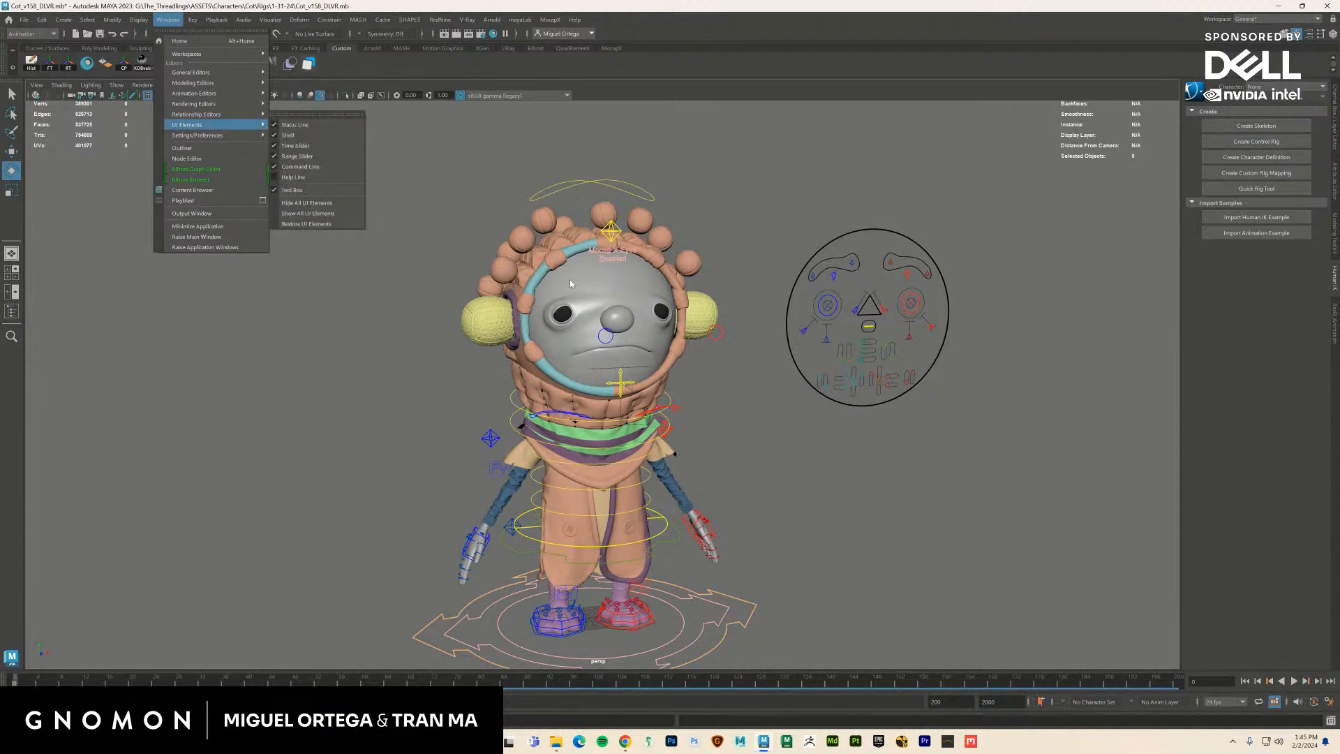
{"action": "left_click", "coordinate": [570, 284]}
Test-rotate the ctrl_FK_Neck_02 and ctrl_FK_Head controls, undoing each rotation
{"action": "left_click", "coordinate": [607, 406]}
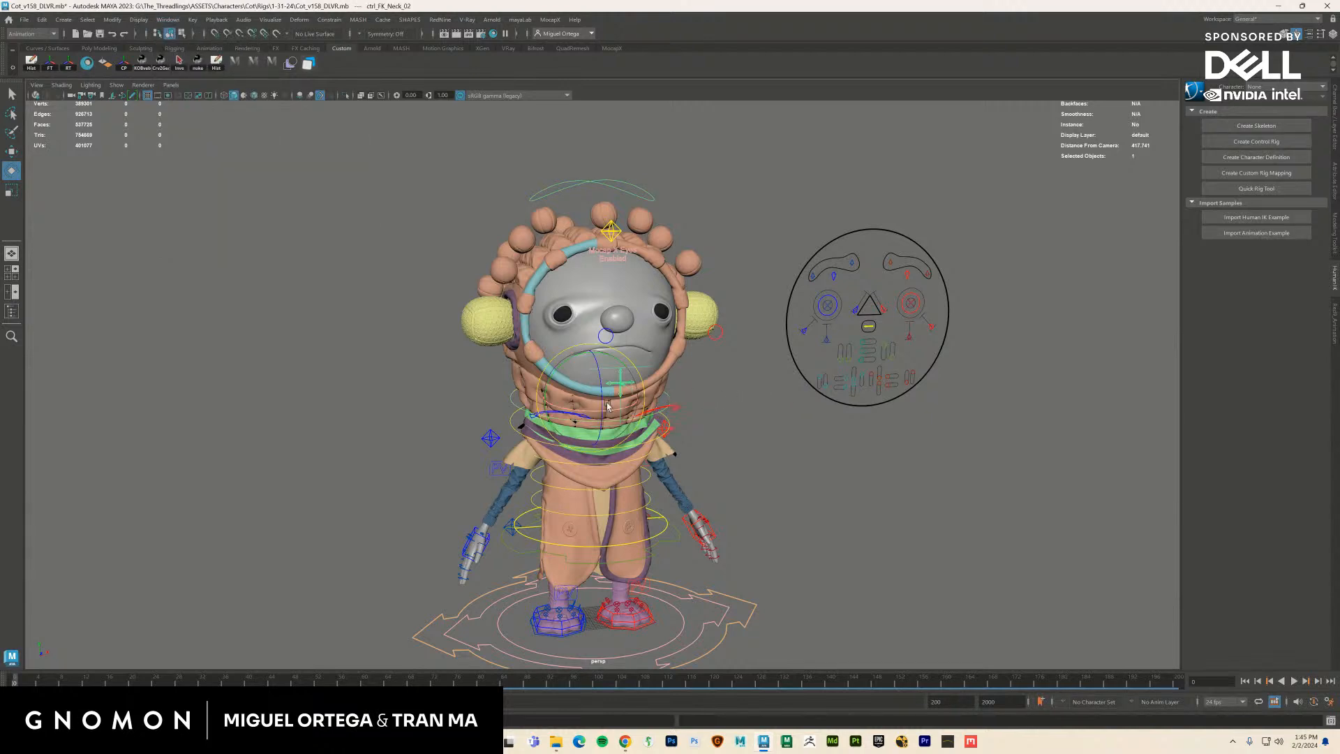
{"action": "mouse_move", "coordinate": [608, 407]}
{"action": "left_mouse_down"}
{"action": "mouse_move", "coordinate": [558, 411]}
{"action": "mouse_move", "coordinate": [600, 408]}
{"action": "left_mouse_up"}
{"action": "key", "text": "ctrl+z"}
{"action": "left_click", "coordinate": [586, 358]}
{"action": "mouse_move", "coordinate": [585, 360]}
{"action": "left_mouse_down"}
{"action": "mouse_move", "coordinate": [535, 356]}
{"action": "mouse_move", "coordinate": [599, 348]}
{"action": "left_mouse_up"}
{"action": "key", "text": "ctrl+z"}
{"action": "left_click_drag", "start_coordinate": [648, 246], "coordinate": [659, 251], "text": "alt"}
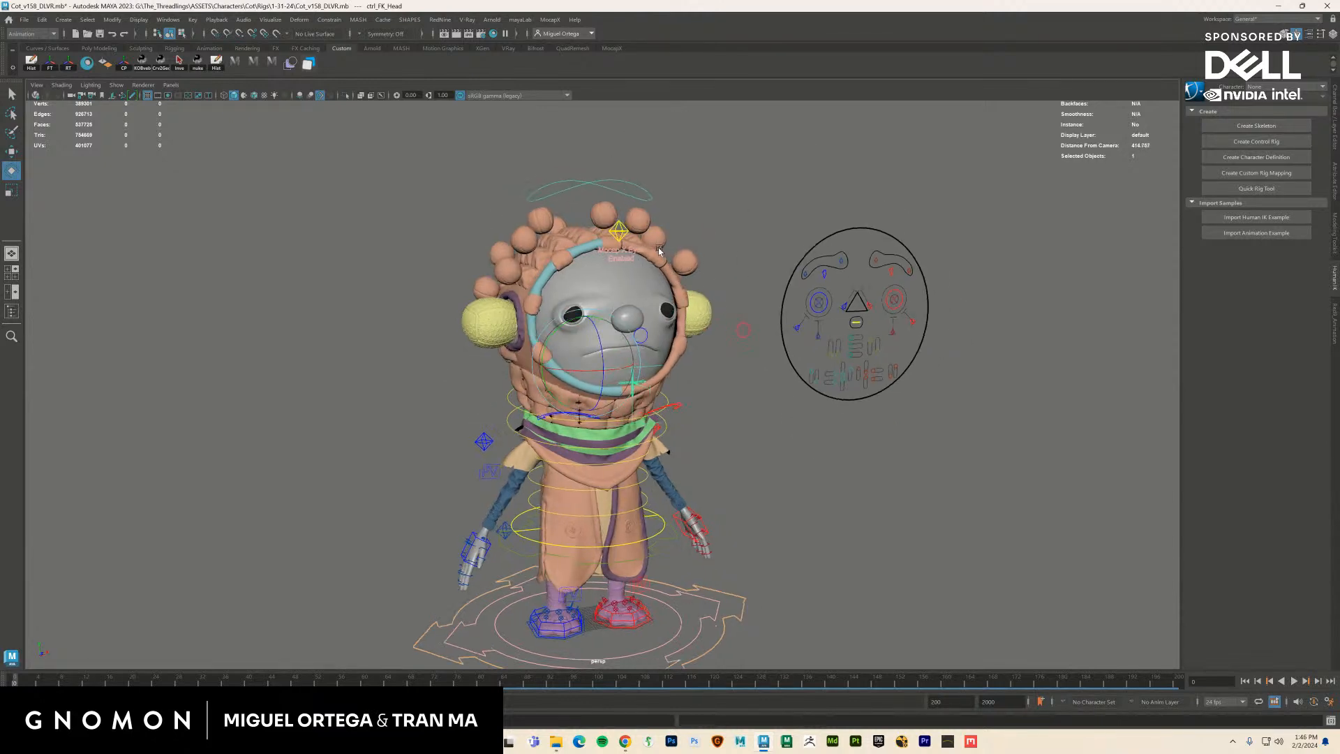
{"action": "key", "text": "ctrl+z"}
{"action": "key", "text": "ctrl+z"}
Display the channel attributes of the ctrl_BODY_SETTINGS control in front of the character's forehead
{"action": "key", "text": "ctrl+a"}
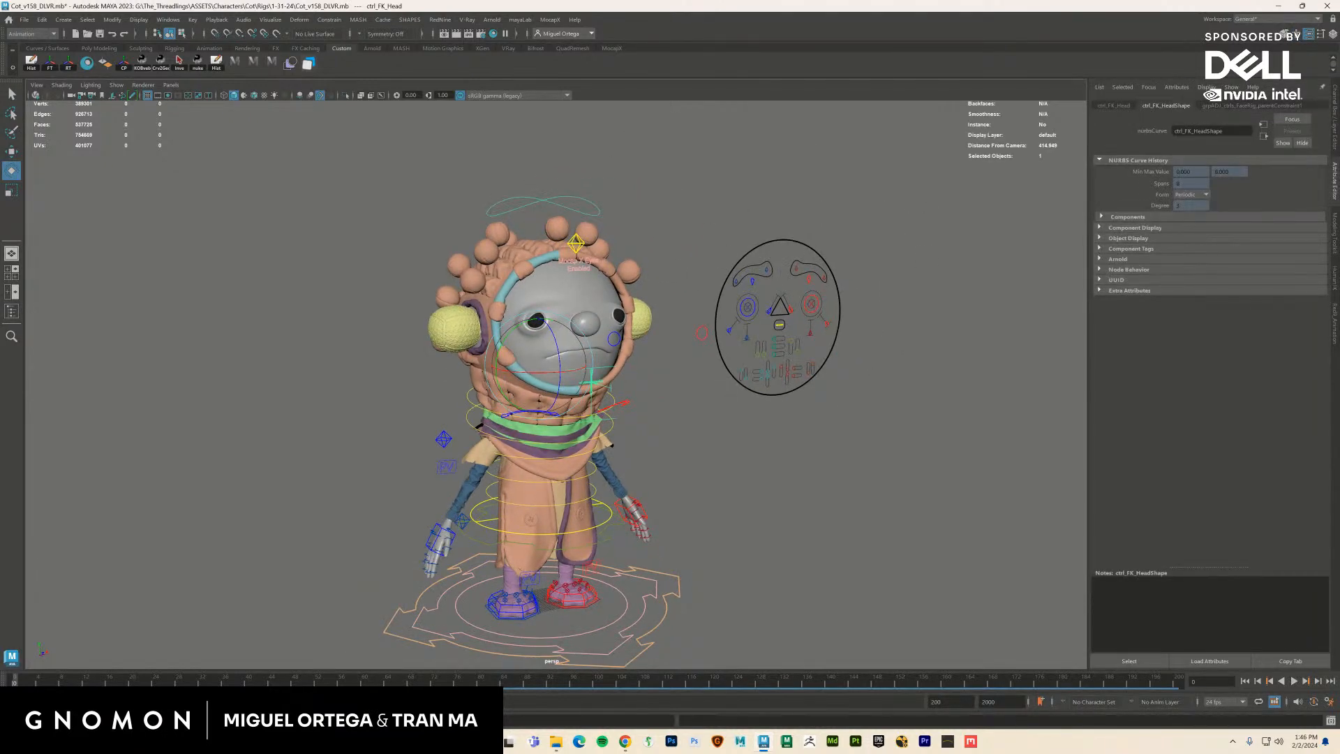
{"action": "key", "text": "ctrl+a"}
{"action": "left_click_drag", "start_coordinate": [740, 402], "coordinate": [796, 398], "text": "alt"}
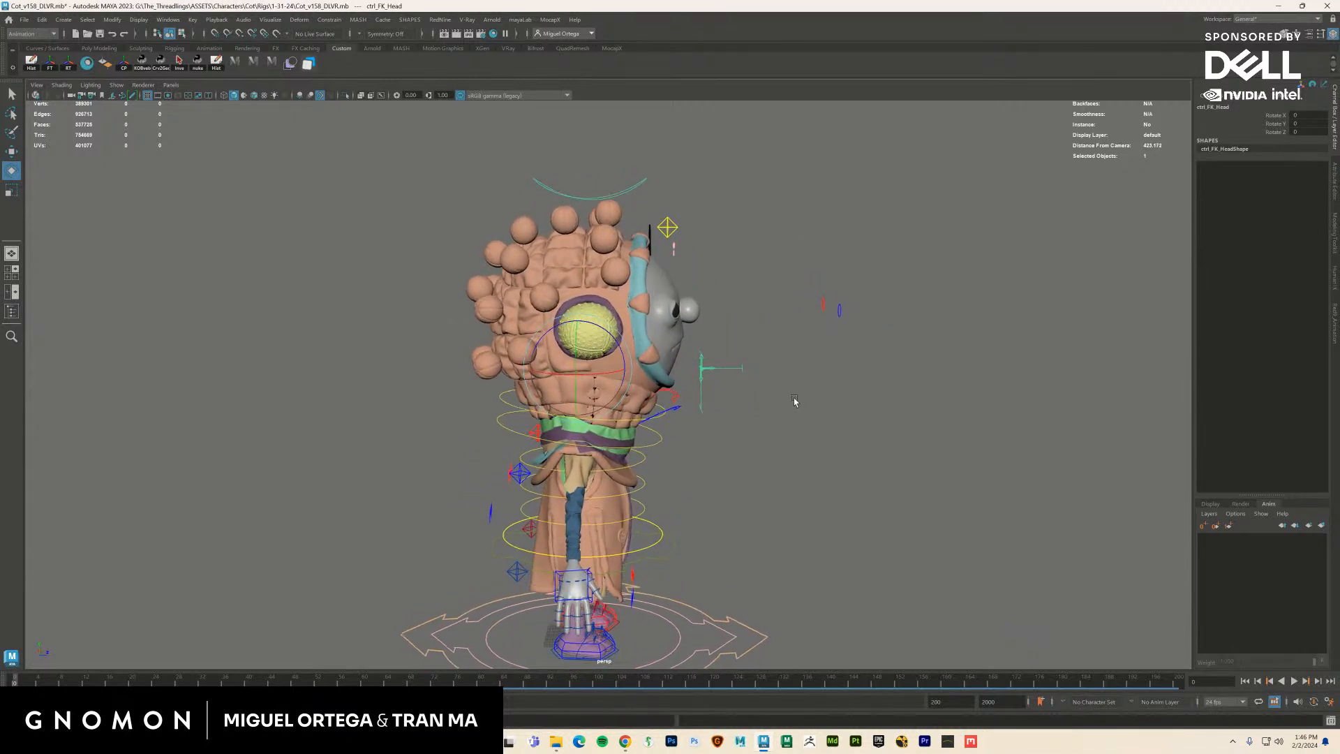
{"action": "left_click", "coordinate": [669, 224]}
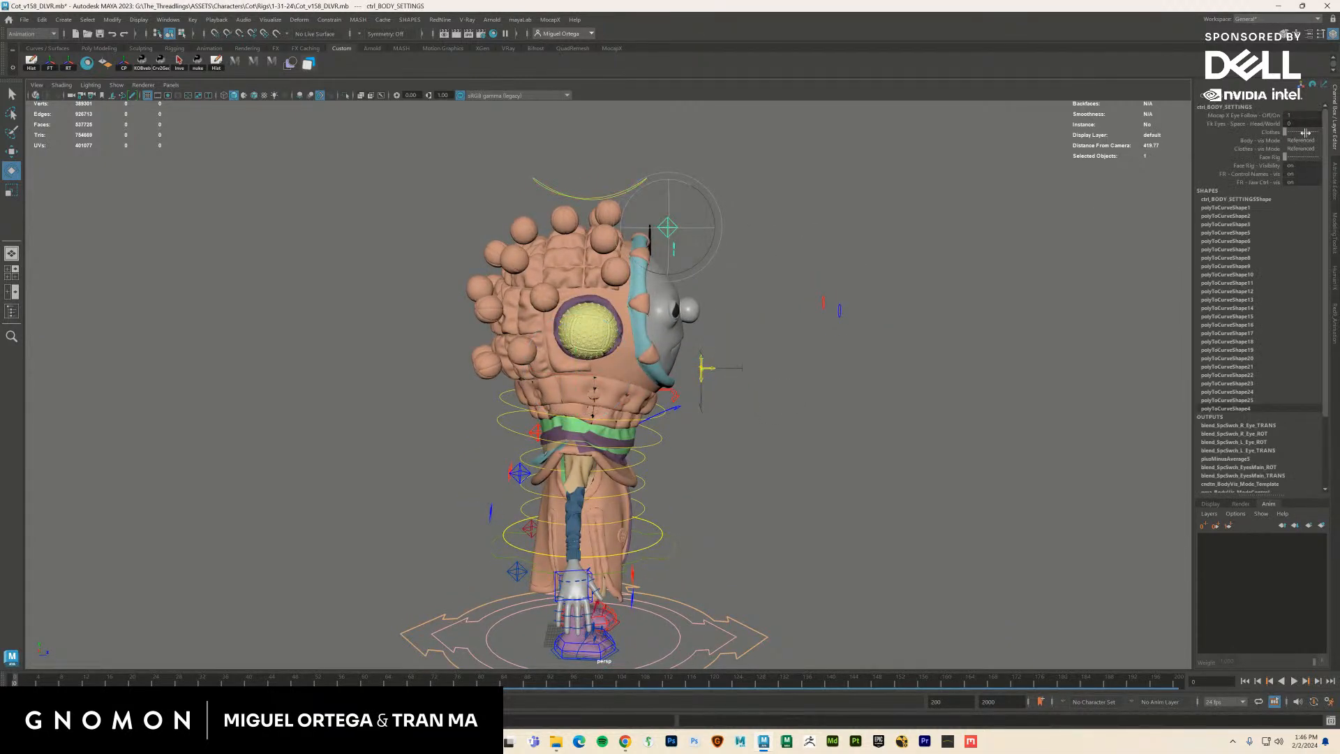
Set Mocap X Eye Follow to 0 on ctrl_BODY_SETTINGS and test-rotate ctrl_FK_Head, undoing the rotation
{"action": "double_click", "coordinate": [1310, 114]}
{"action": "type", "text": "0"}
{"action": "key", "text": "Return"}
{"action": "left_click", "coordinate": [850, 220]}
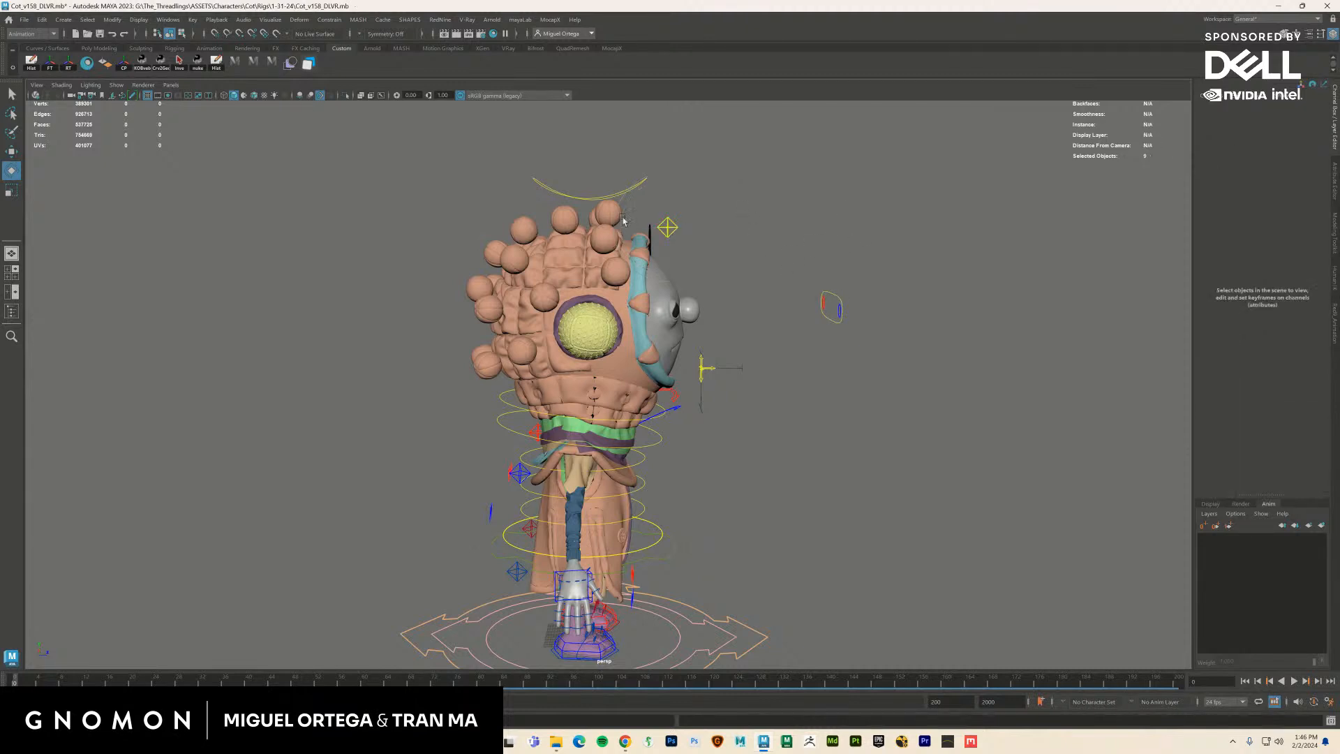
{"action": "left_click_drag", "start_coordinate": [583, 188], "coordinate": [600, 231]}
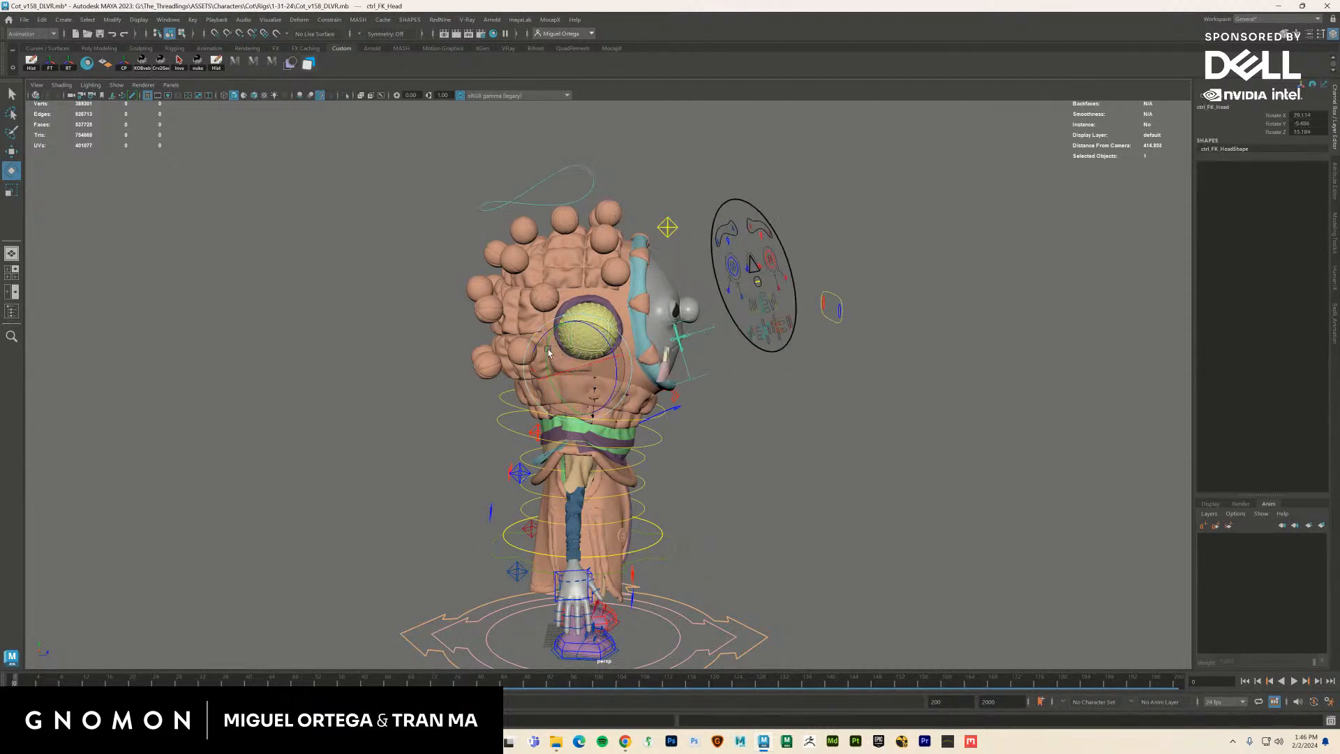
{"action": "key", "text": "ctrl+z"}
{"action": "left_click", "coordinate": [880, 229]}
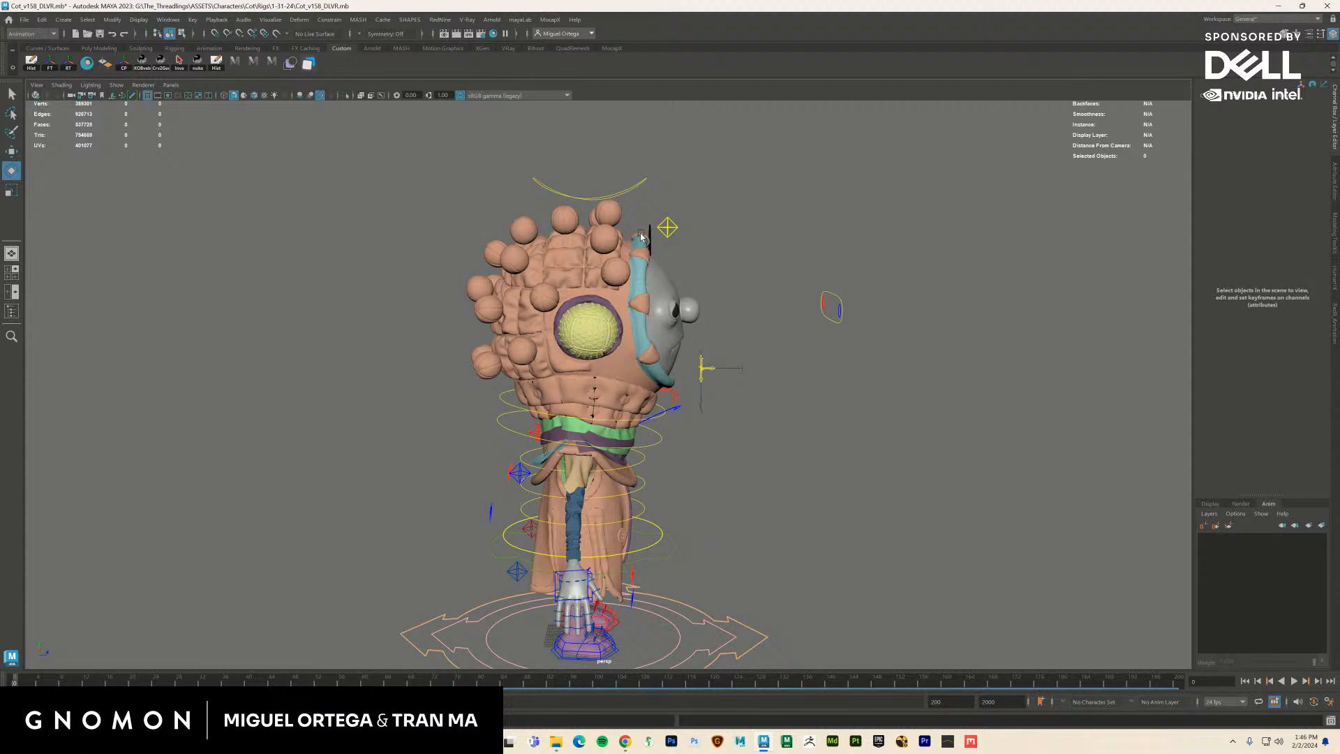
Set the FK eye space Head/World attribute to 1 on ctrl_BODY_SETTINGS and test-rotate ctrl_FK_Head again, undoing the rotation
{"action": "left_click", "coordinate": [706, 210]}
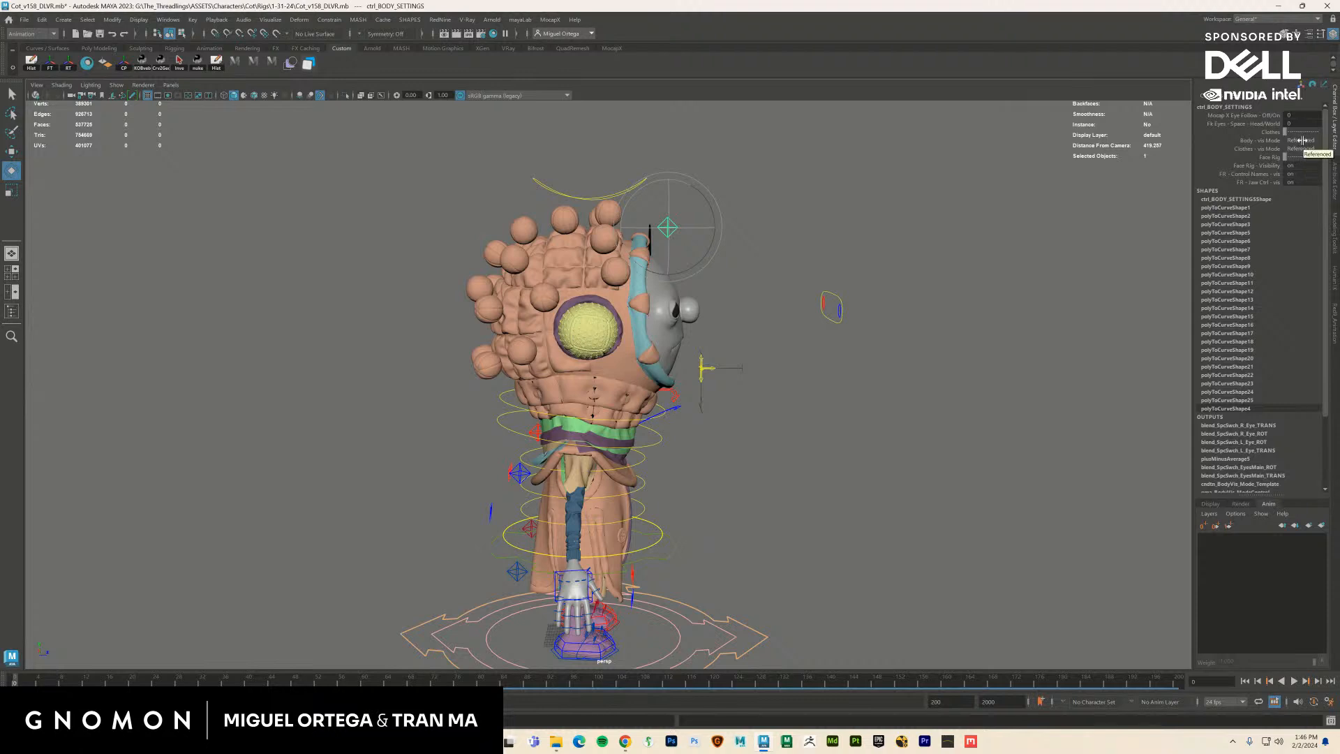
{"action": "left_click", "coordinate": [1304, 125]}
{"action": "type", "text": "1"}
{"action": "key", "text": "Return"}
{"action": "left_click", "coordinate": [853, 199]}
{"action": "left_click", "coordinate": [629, 194]}
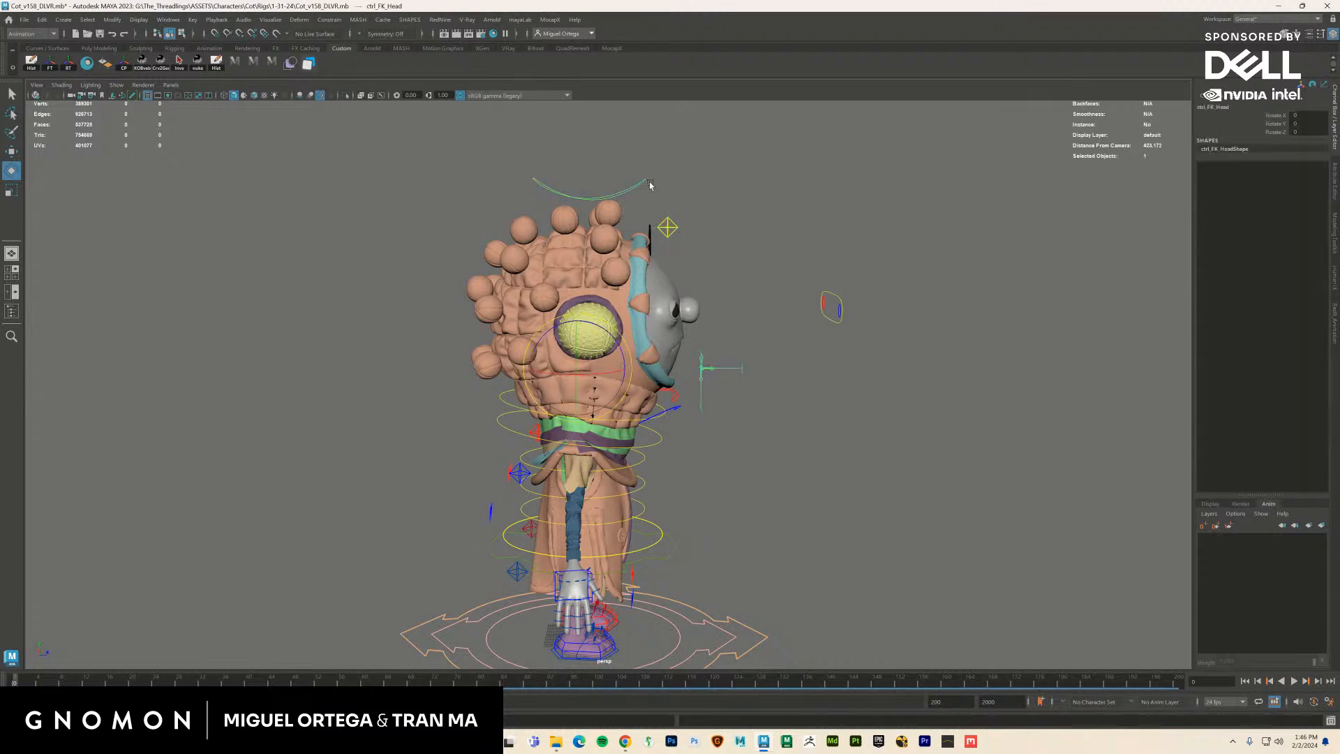
{"action": "left_click_drag", "start_coordinate": [576, 363], "coordinate": [609, 381]}
{"action": "key", "text": "ctrl+z"}
{"action": "left_click_drag", "start_coordinate": [889, 423], "coordinate": [814, 423], "text": "alt"}
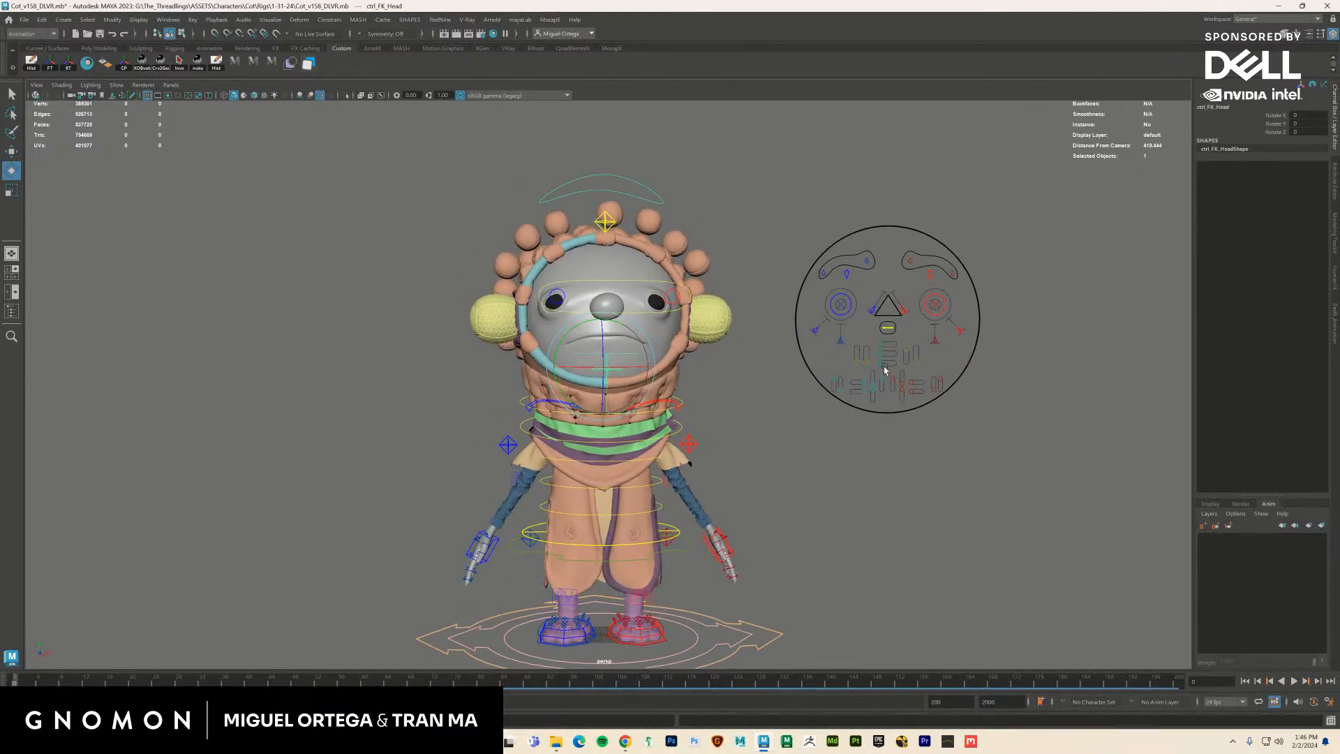
{"action": "left_click_drag", "start_coordinate": [742, 370], "coordinate": [712, 396], "text": "alt"}
Open the rig scene TheProfessor_RIG_v097_DLVR.mb and test-rotate its ctrl_FK_Head control, undoing each rotation
{"action": "left_click", "coordinate": [41, 52]}
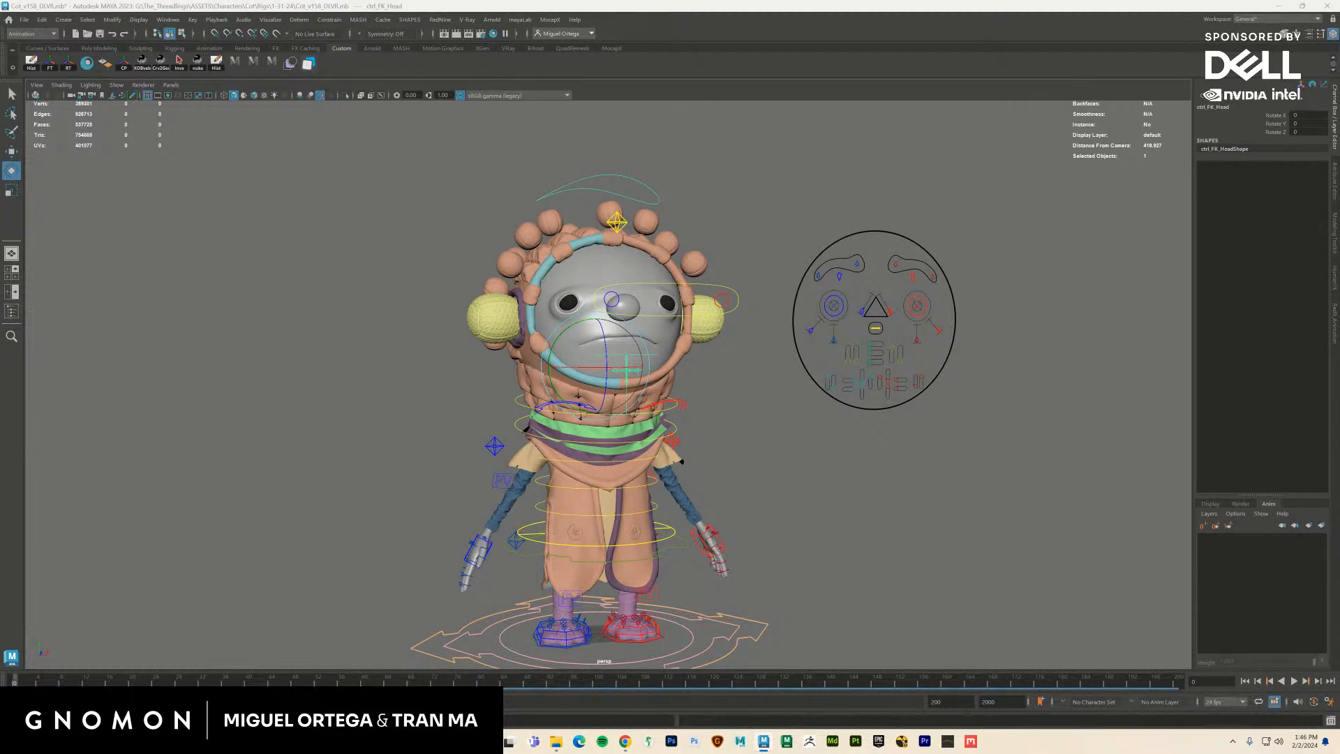
{"action": "key", "text": "ctrl+s"}
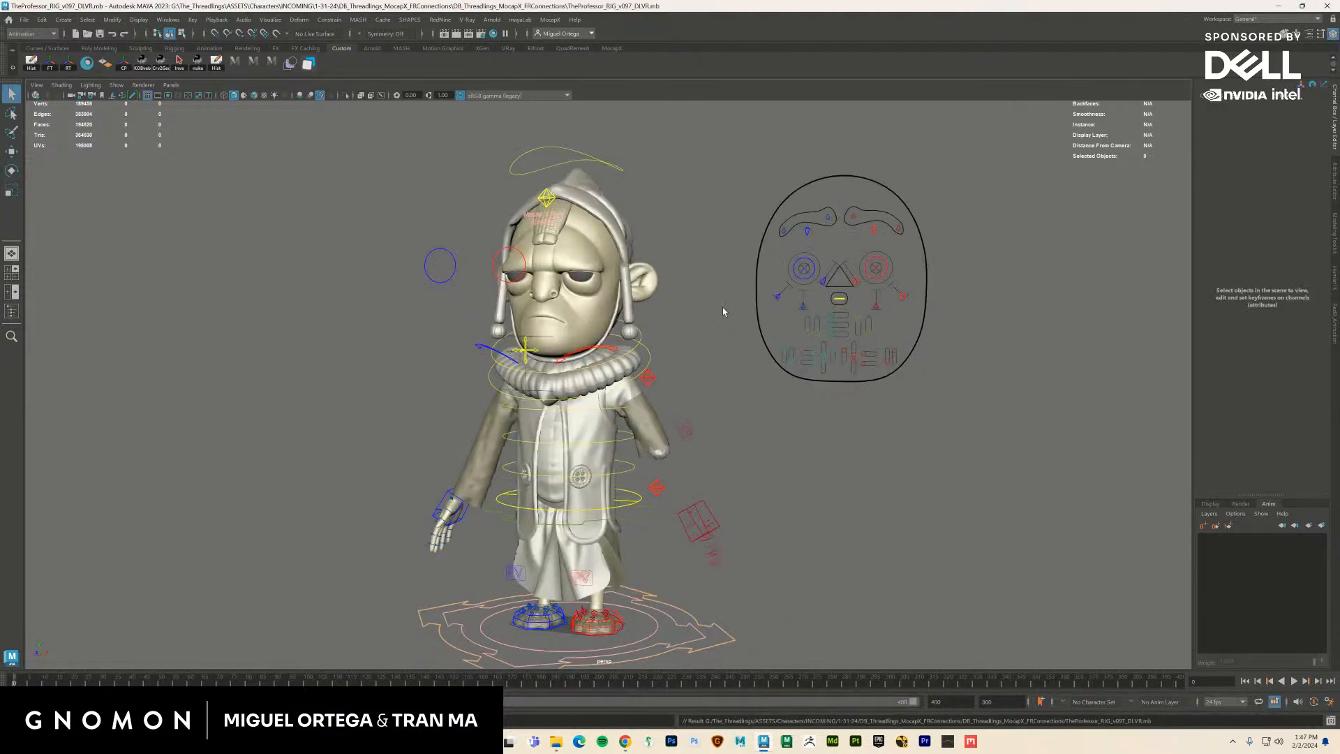
{"action": "left_click", "coordinate": [609, 170]}
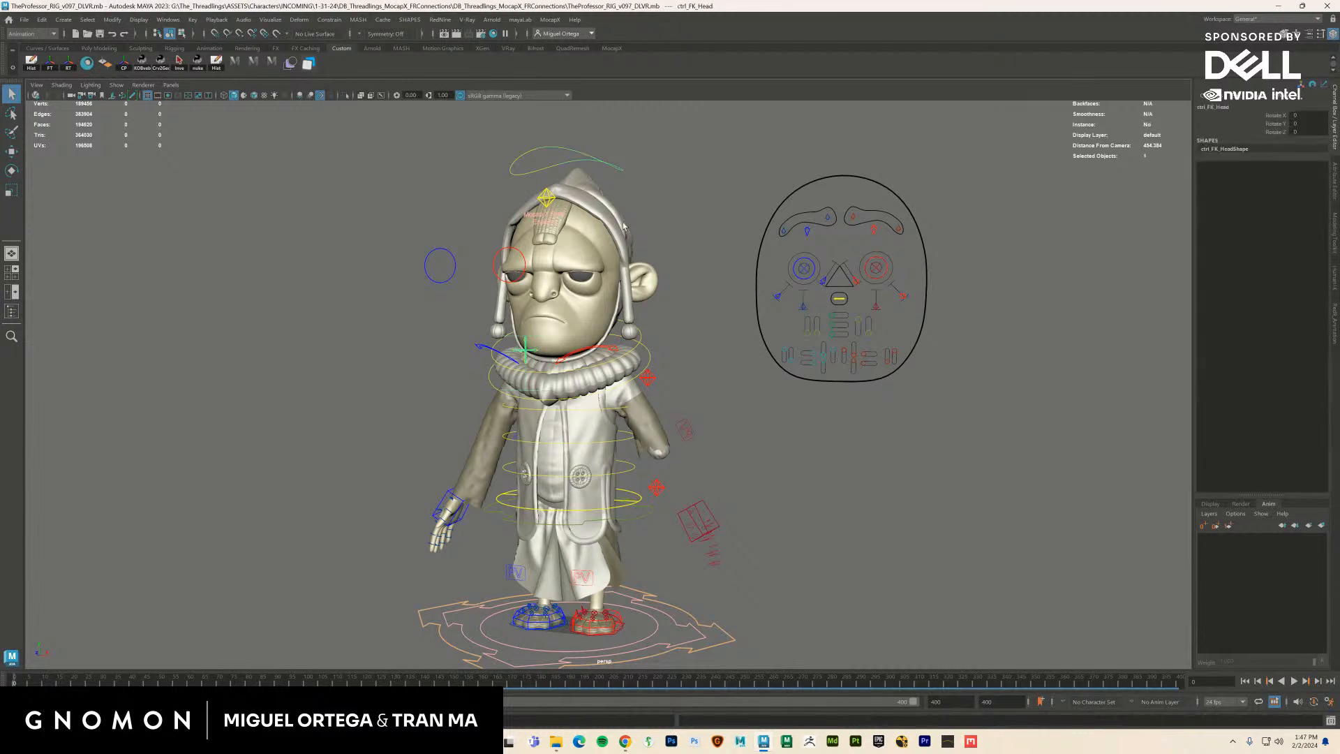
{"action": "key", "text": "e"}
{"action": "left_click_drag", "start_coordinate": [544, 307], "coordinate": [673, 326], "text": "alt"}
{"action": "key", "text": "ctrl+z"}
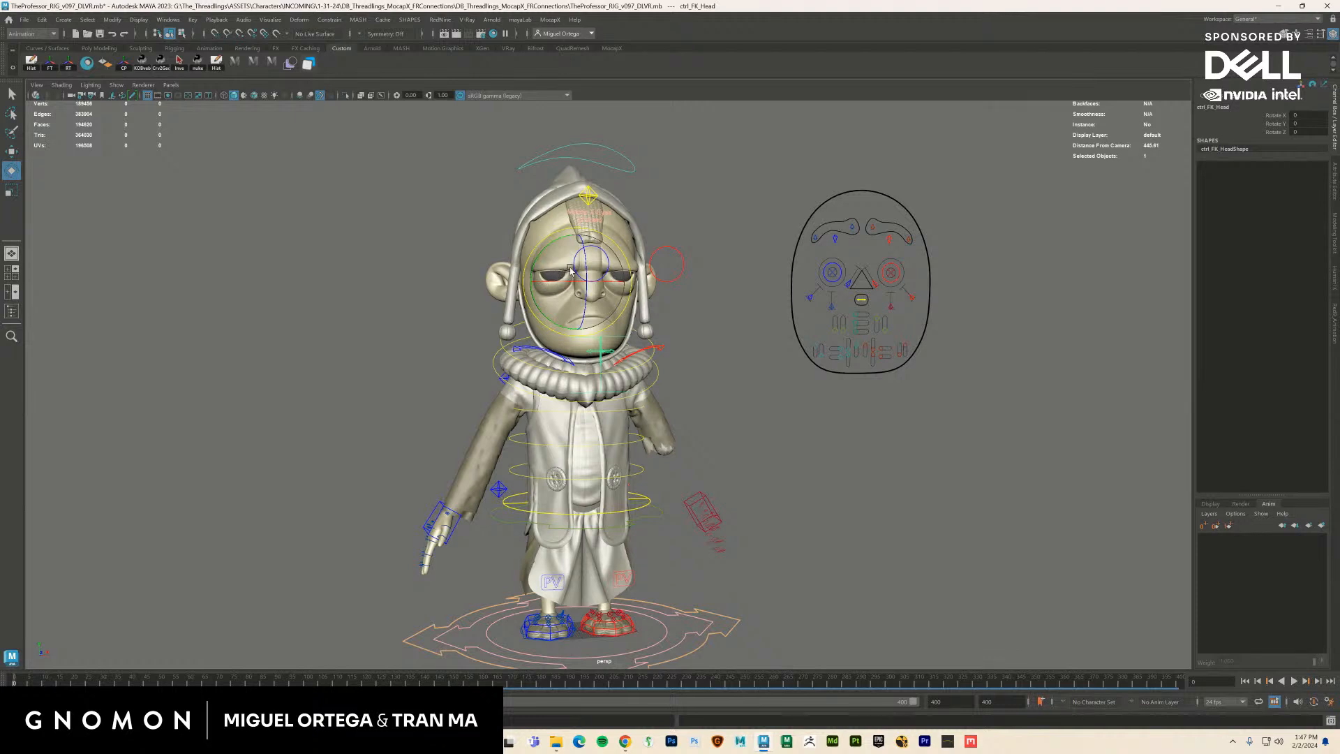
{"action": "mouse_move", "coordinate": [567, 272]}
{"action": "left_mouse_down"}
{"action": "mouse_move", "coordinate": [590, 281]}
{"action": "mouse_move", "coordinate": [579, 276]}
{"action": "left_mouse_up"}
{"action": "key", "text": "ctrl+z"}
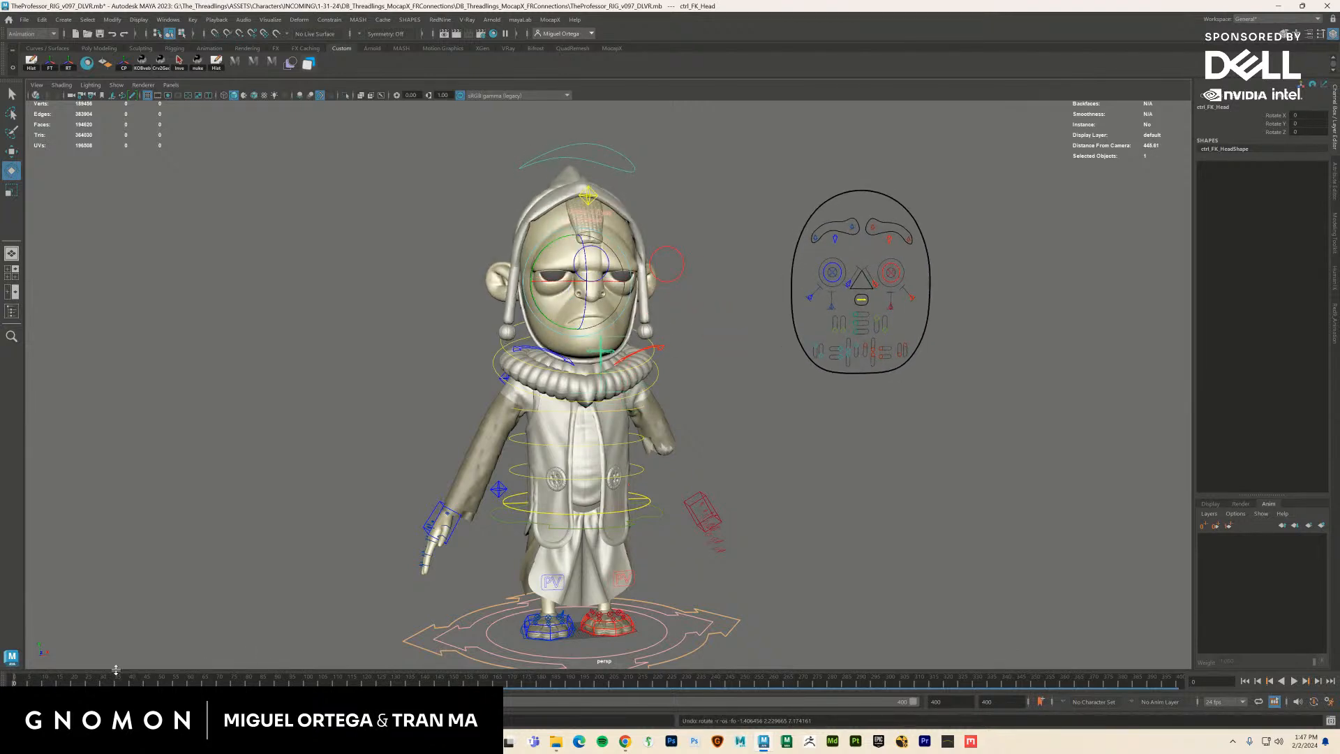
Load the facial clip in the MocapX node's ClipReader and play back the animation on the Professor rig
{"action": "left_click", "coordinate": [260, 681]}
{"action": "left_click", "coordinate": [168, 19]}
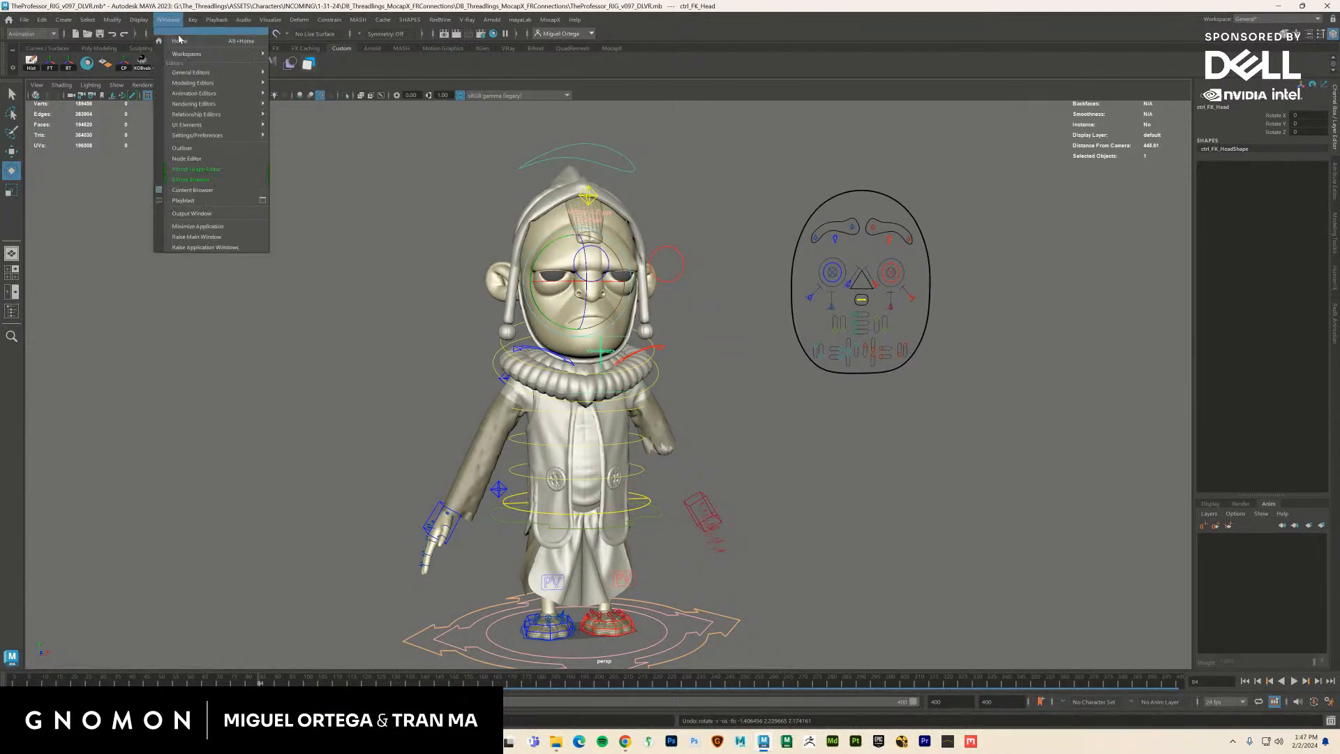
{"action": "left_click", "coordinate": [228, 150]}
{"action": "left_click", "coordinate": [813, 360]}
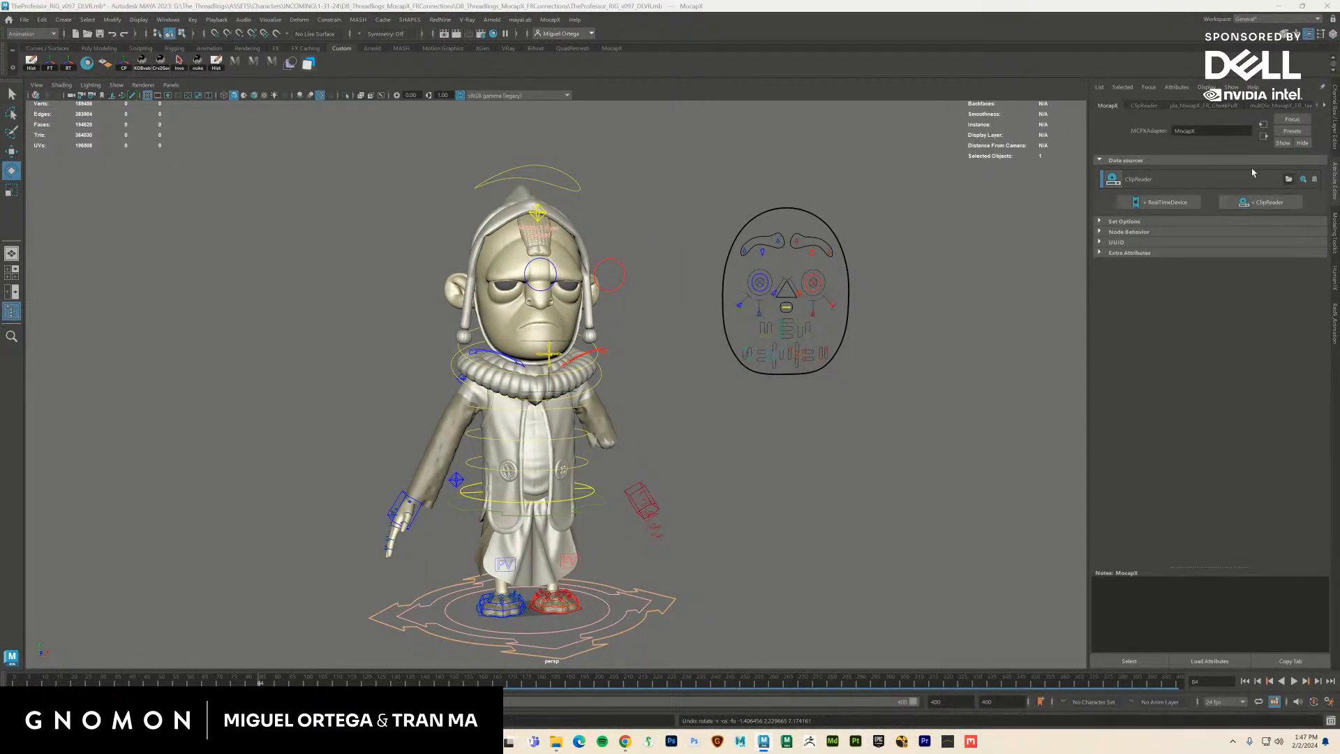
{"action": "left_click", "coordinate": [1220, 178]}
{"action": "left_click", "coordinate": [1304, 173]}
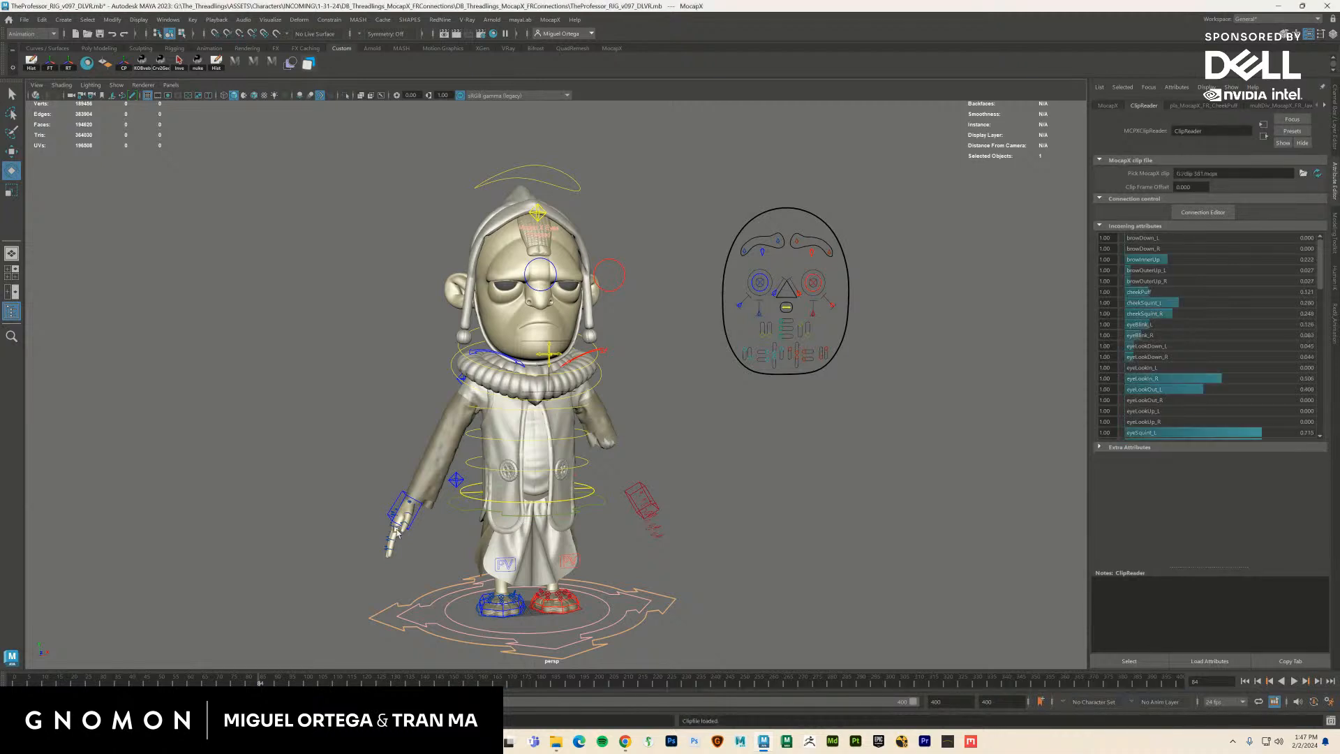
{"action": "key", "text": "alt+v"}
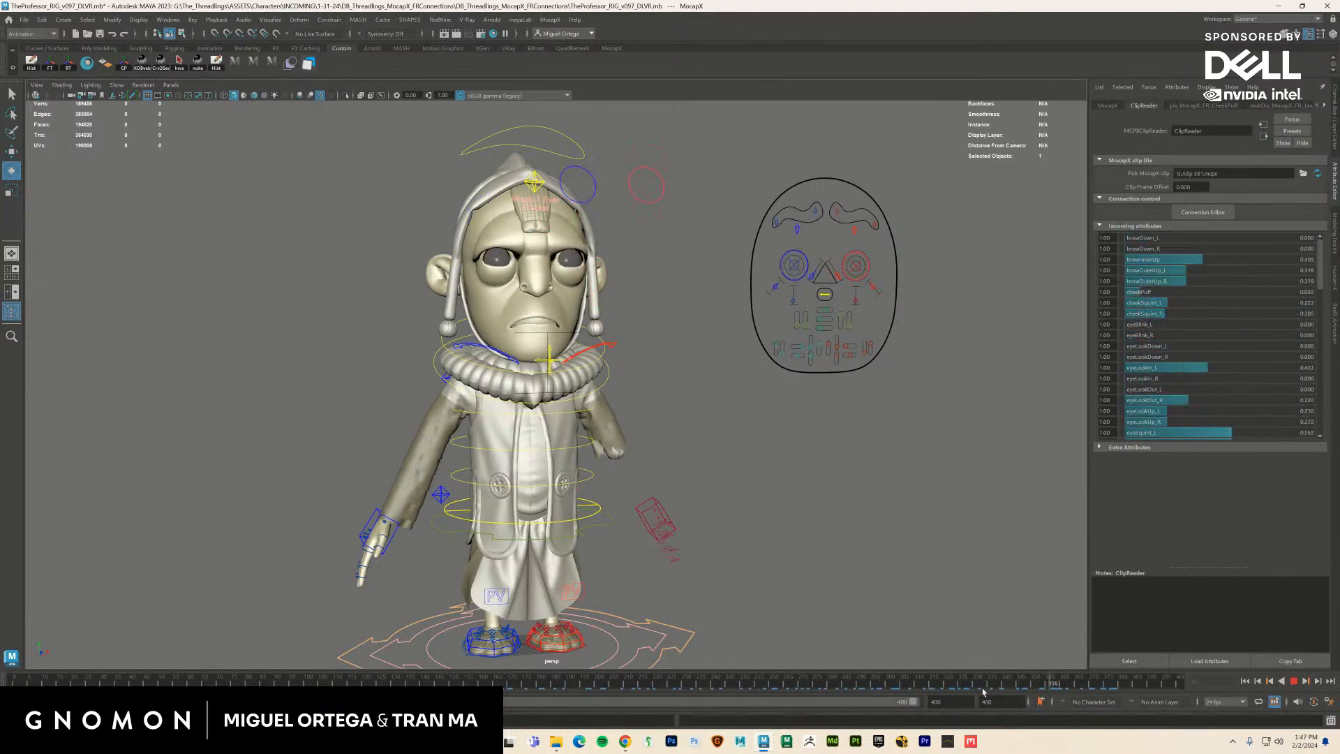
{"action": "left_click", "coordinate": [97, 680]}
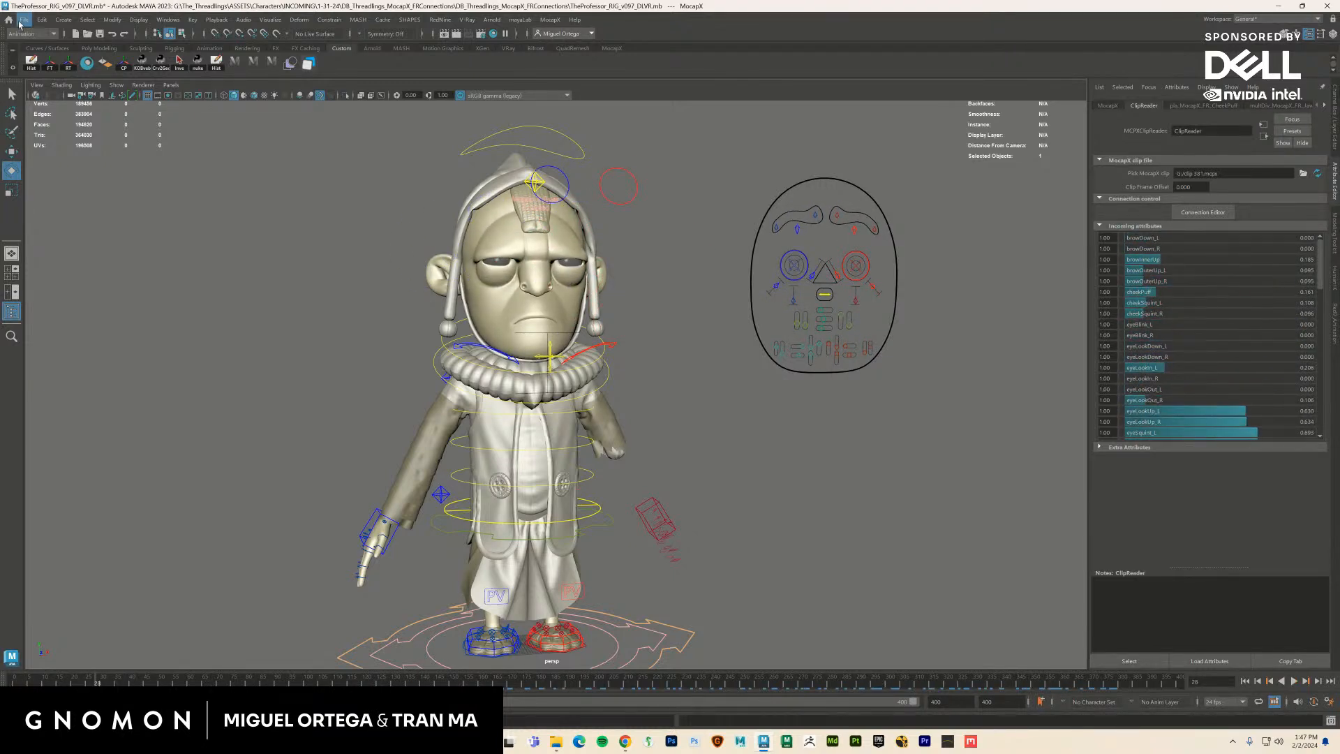
Open the working scene Cot_v158_WRK.ma and test-rotate the ctrl_FK_Head control, undoing the rotation
{"action": "left_click", "coordinate": [13, 52]}
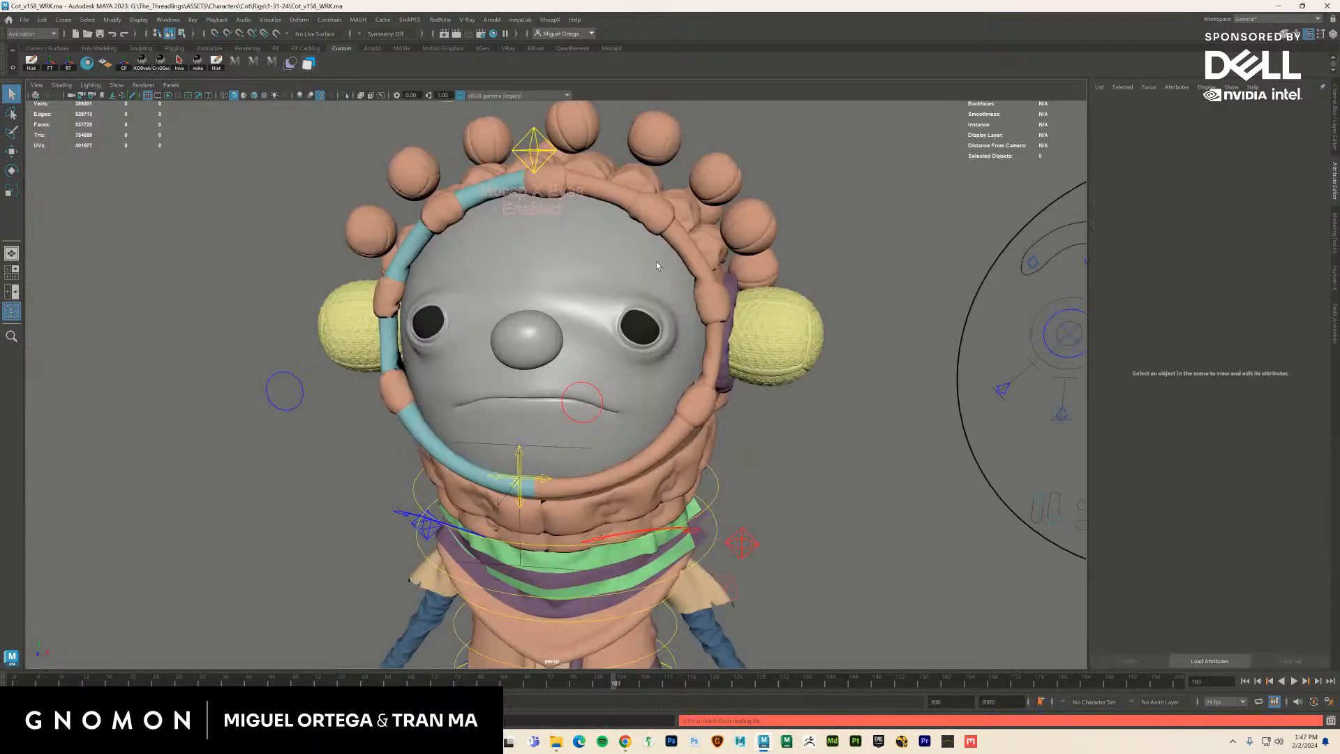
{"action": "scroll", "coordinate": [654, 261], "scroll_direction": "down", "scroll_amount": 5}
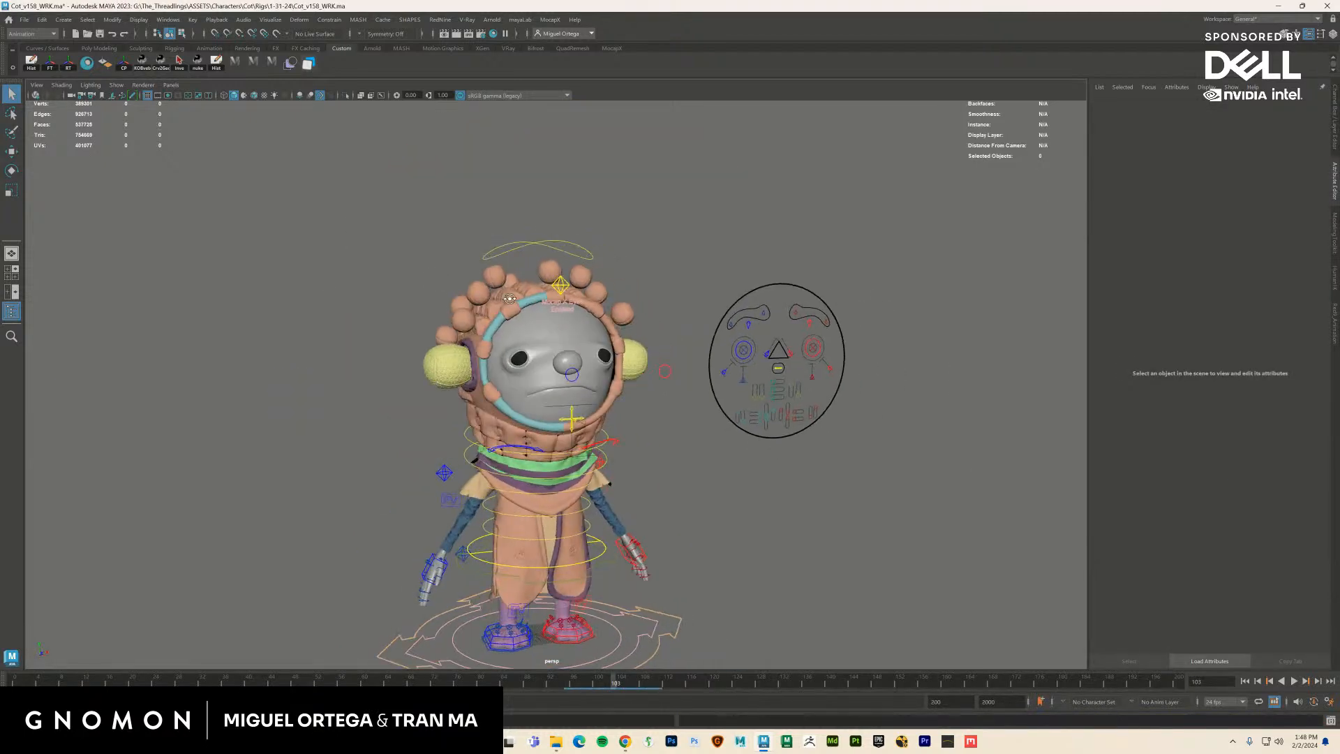
{"action": "left_click", "coordinate": [538, 251]}
{"action": "key", "text": "e"}
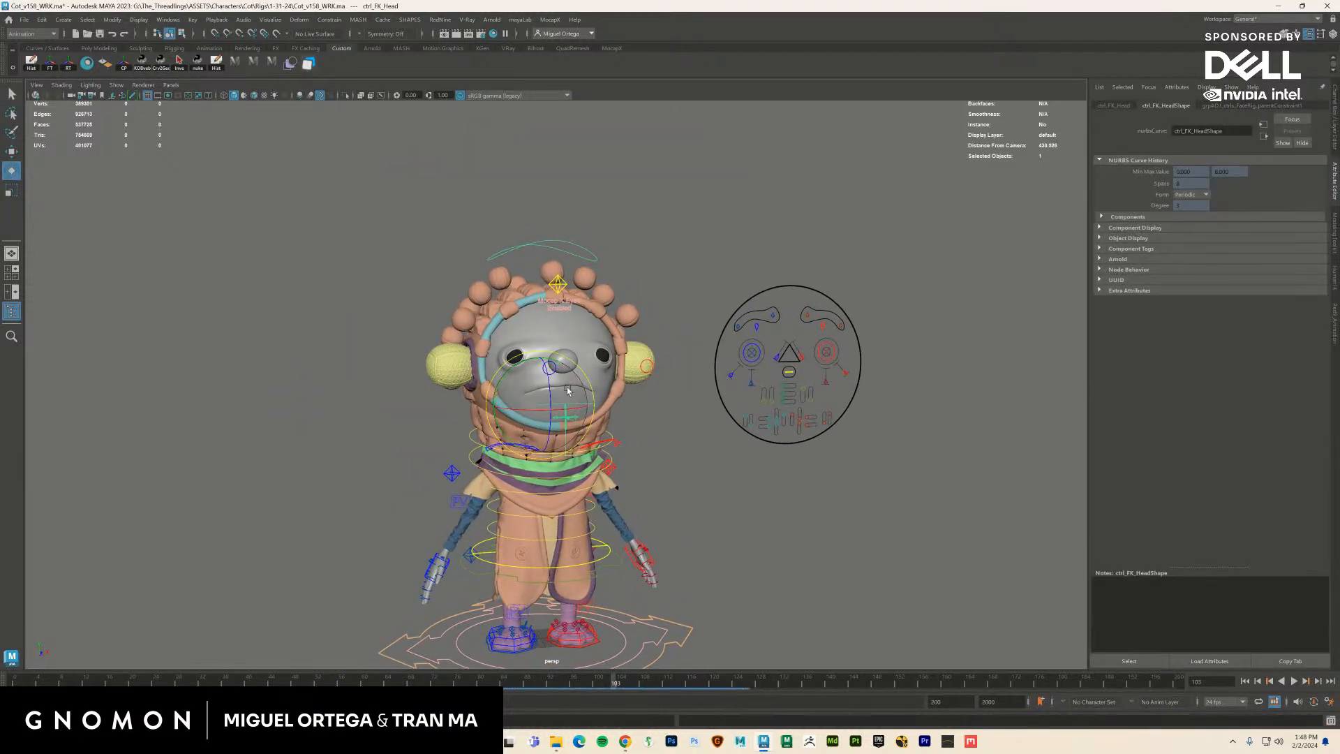
{"action": "mouse_move", "coordinate": [566, 389]}
{"action": "left_mouse_down"}
{"action": "mouse_move", "coordinate": [574, 381]}
{"action": "mouse_move", "coordinate": [566, 389]}
{"action": "left_mouse_up"}
{"action": "key", "text": "ctrl+z"}
{"action": "key", "text": "ctrl+z"}
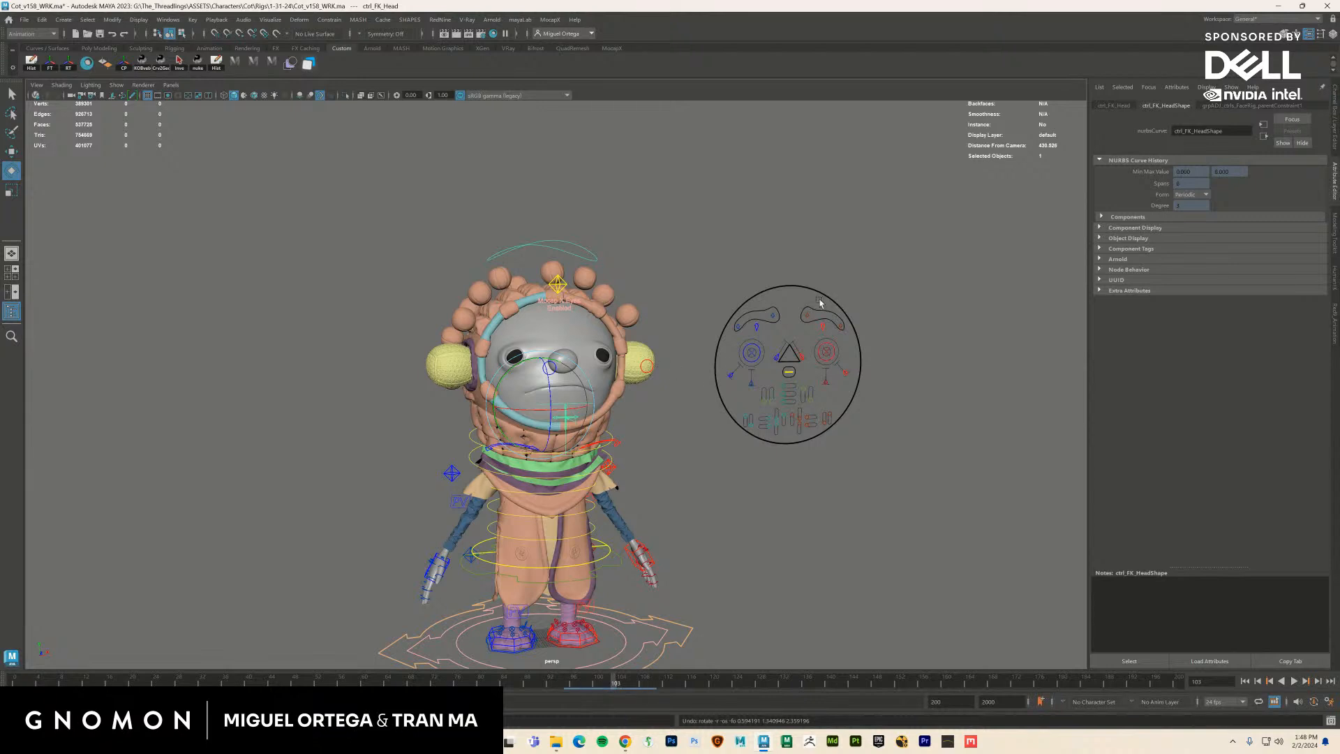
{"action": "middle_click_drag", "start_coordinate": [697, 449], "coordinate": [713, 398], "text": "alt"}
{"action": "right_click_drag", "start_coordinate": [714, 398], "coordinate": [824, 463], "text": "alt"}
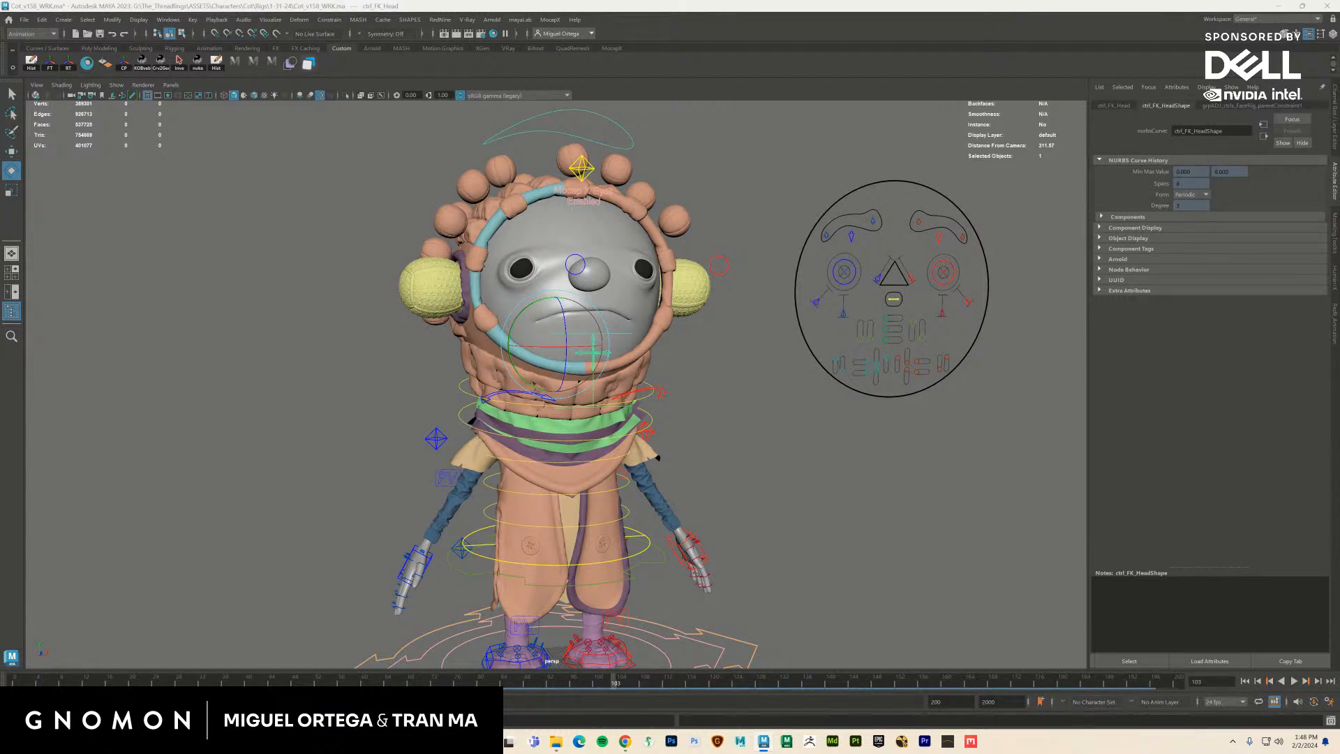
Select the ctrl_FK_Neck_02 control around the character's neck and test-rotate it, undoing the rotations
{"action": "key", "text": "alt+Tab"}
{"action": "left_click", "coordinate": [666, 351]}
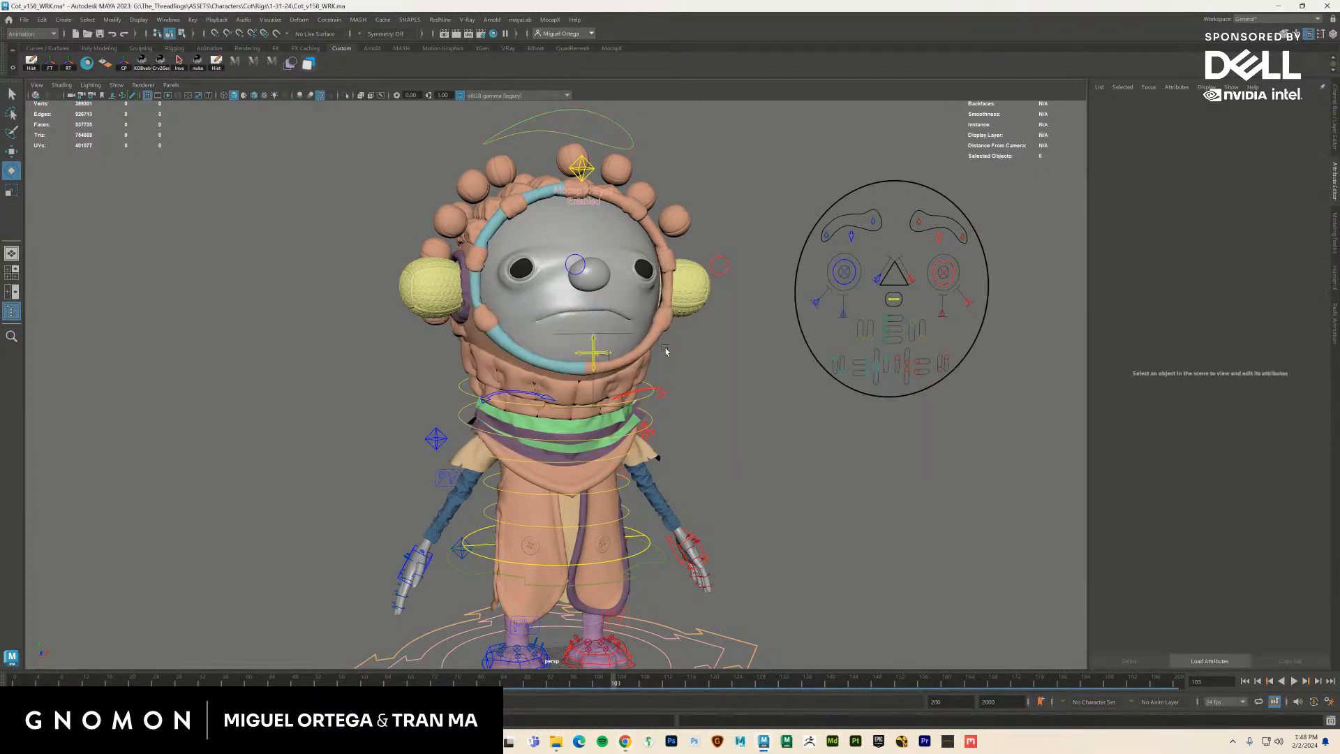
{"action": "right_click_drag", "start_coordinate": [665, 351], "coordinate": [687, 412], "text": "alt"}
{"action": "left_click", "coordinate": [664, 392]}
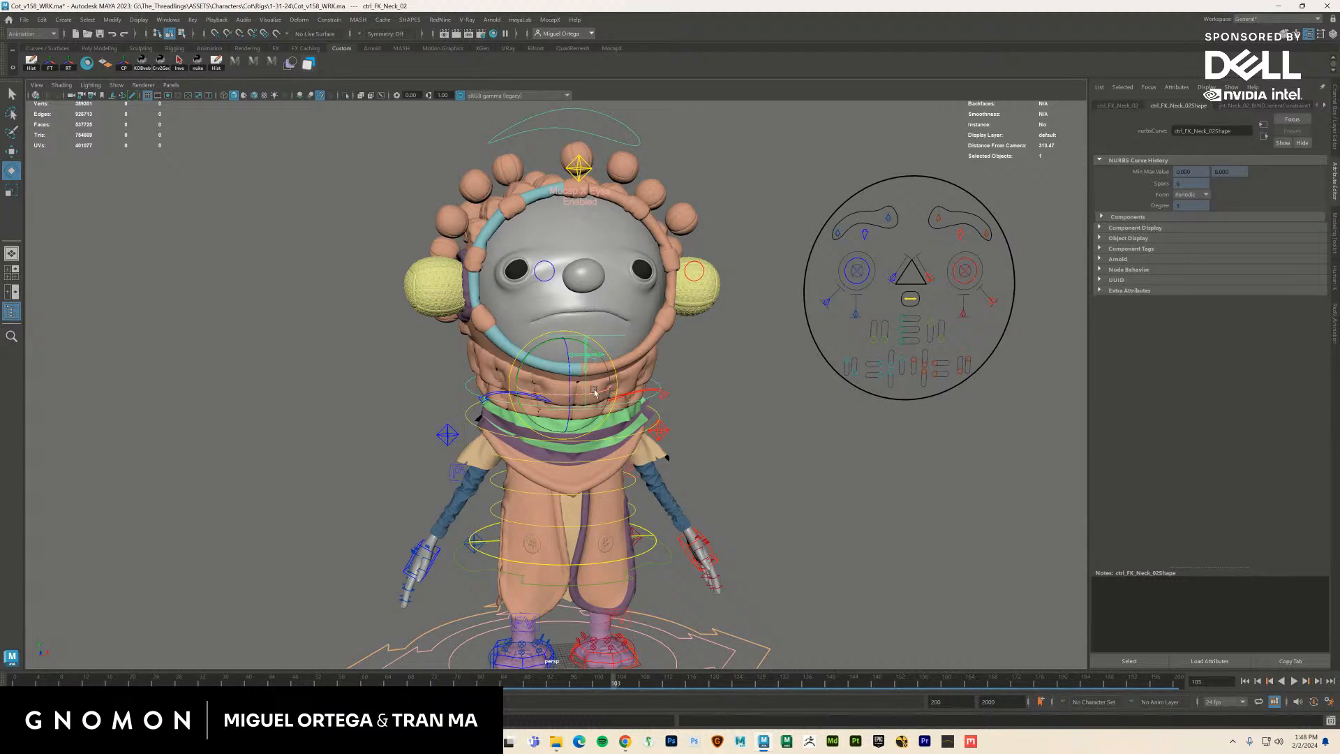
{"action": "left_click_drag", "start_coordinate": [595, 392], "coordinate": [526, 379]}
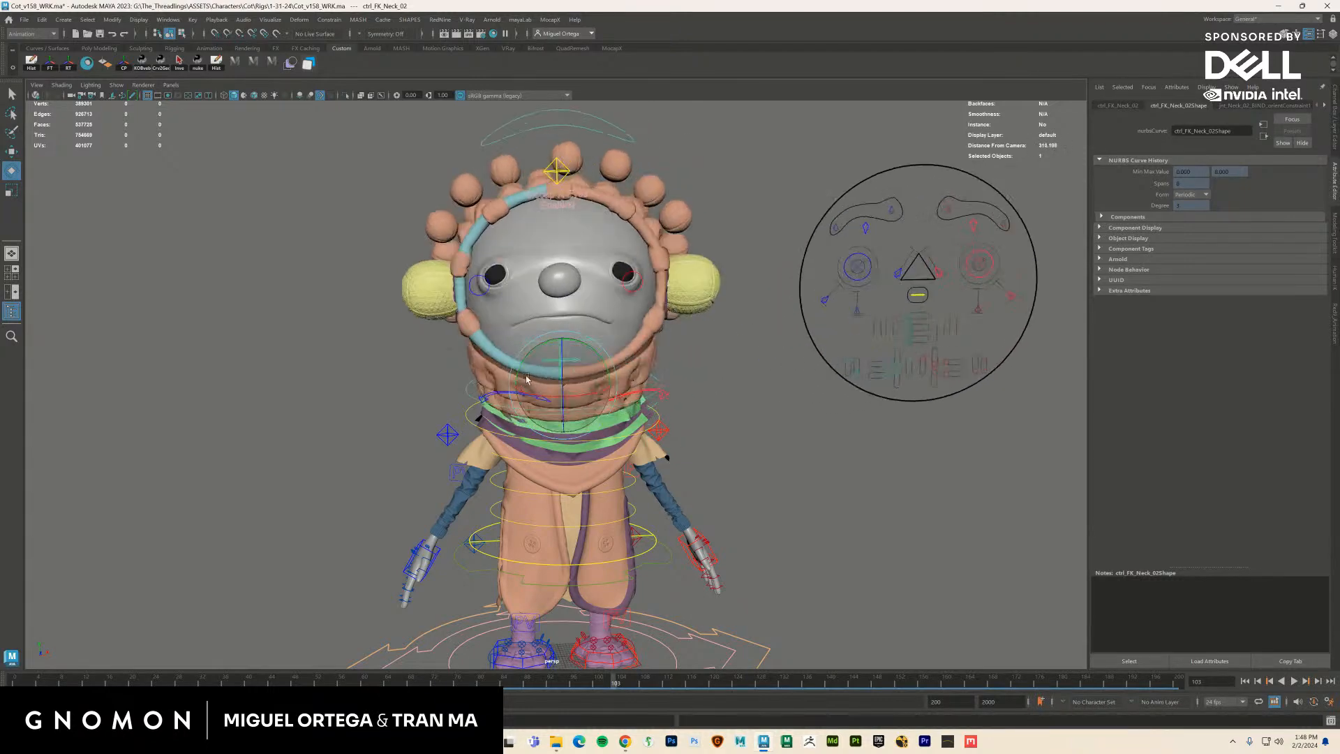
{"action": "key", "text": "ctrl+z"}
{"action": "key", "text": "ctrl+z"}
{"action": "key", "text": "ctrl+z"}
{"action": "key", "text": "ctrl+z"}
{"action": "key", "text": "ctrl+z"}
{"action": "key", "text": "ctrl+z"}
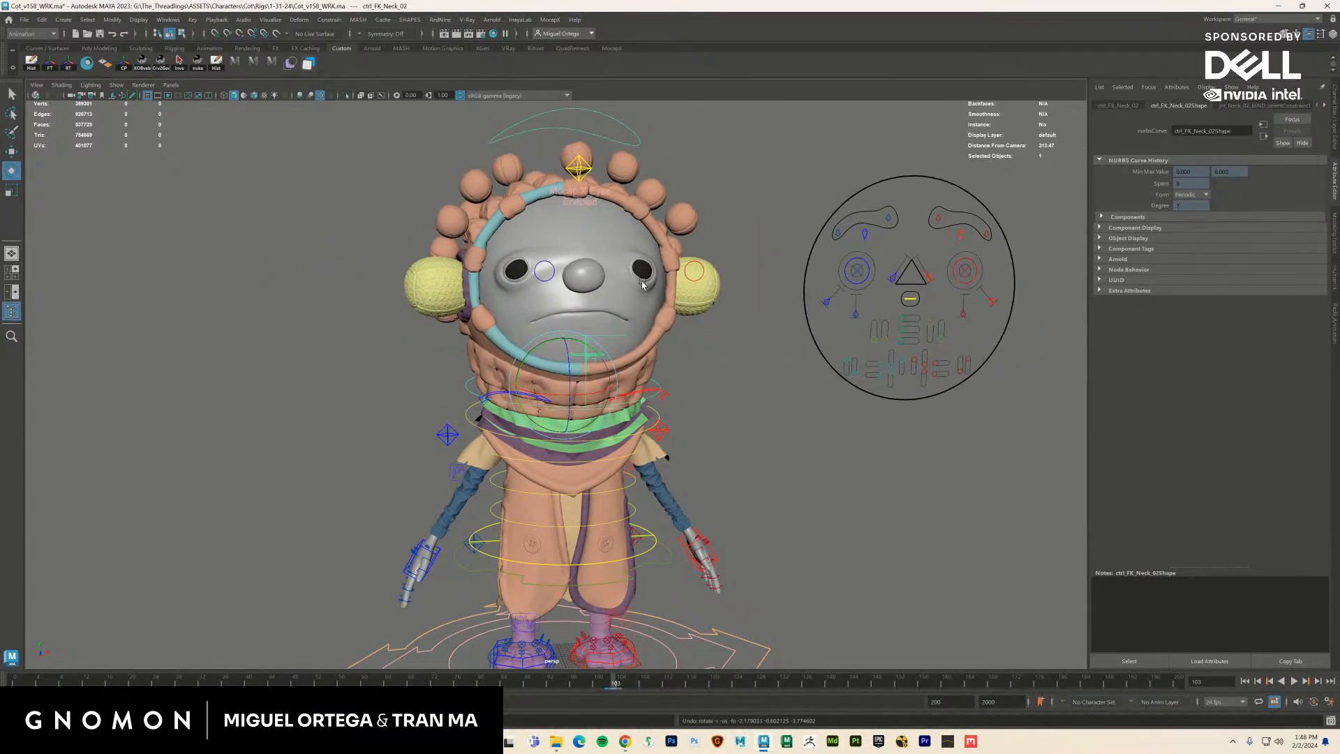
Test-rotate the neck control and ctrl_FK_Head once more and inspect how the head follows from a three-quarter view
{"action": "mouse_move", "coordinate": [552, 383]}
{"action": "left_mouse_down"}
{"action": "mouse_move", "coordinate": [507, 380]}
{"action": "mouse_move", "coordinate": [551, 381]}
{"action": "left_mouse_up"}
{"action": "left_click", "coordinate": [570, 308]}
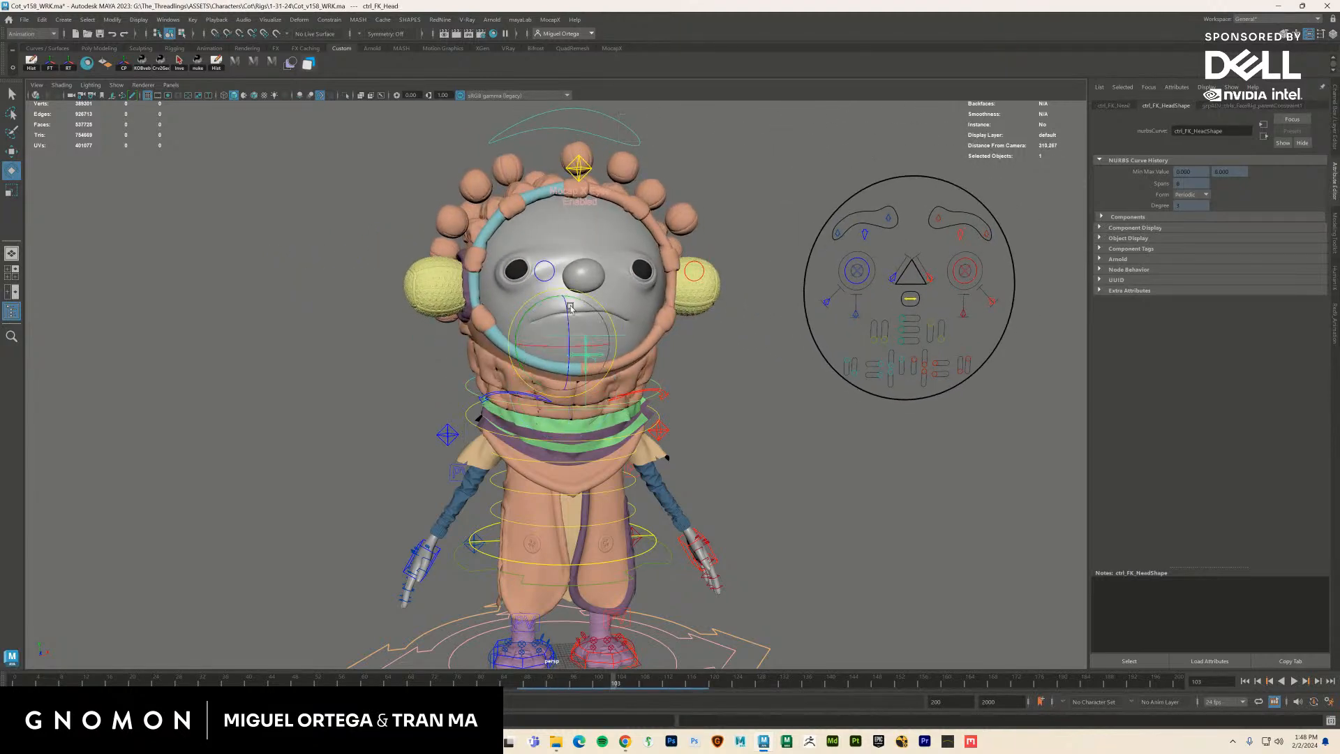
{"action": "left_click_drag", "start_coordinate": [570, 308], "coordinate": [556, 333]}
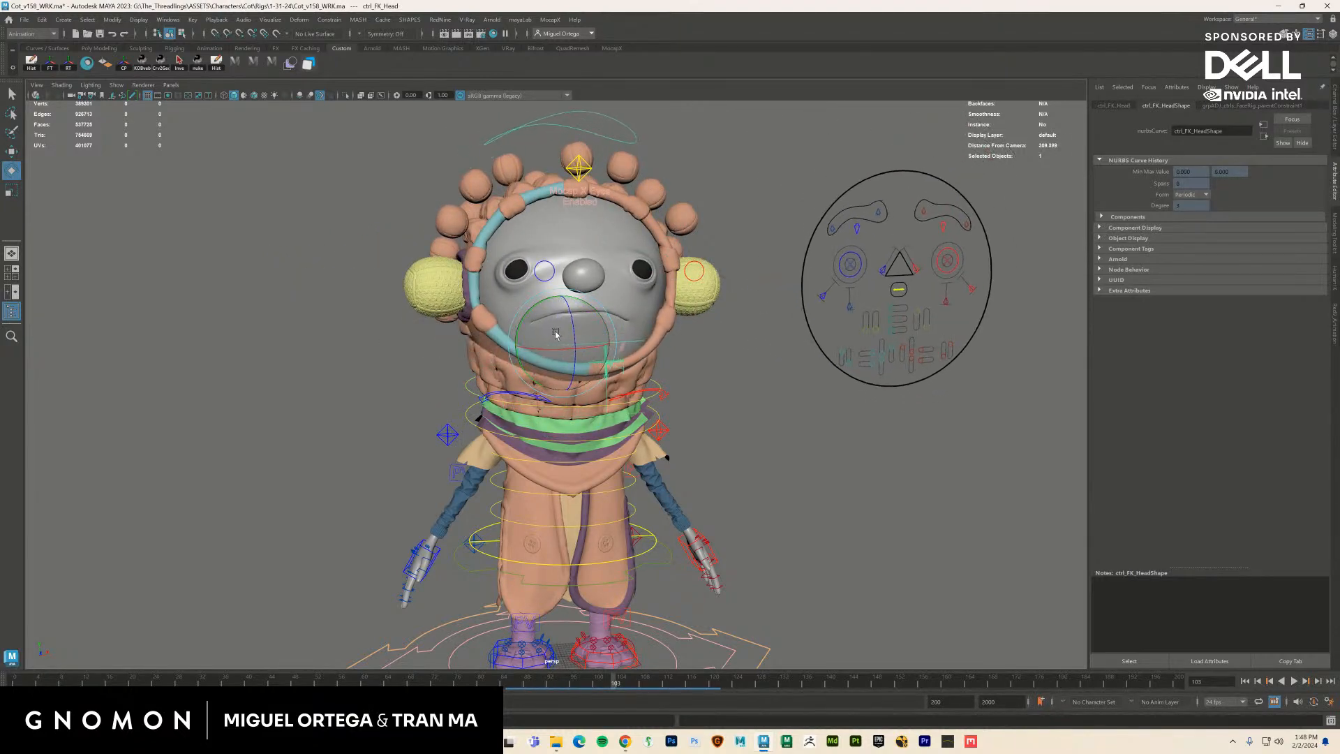
{"action": "left_click_drag", "start_coordinate": [748, 368], "coordinate": [768, 366], "text": "alt"}
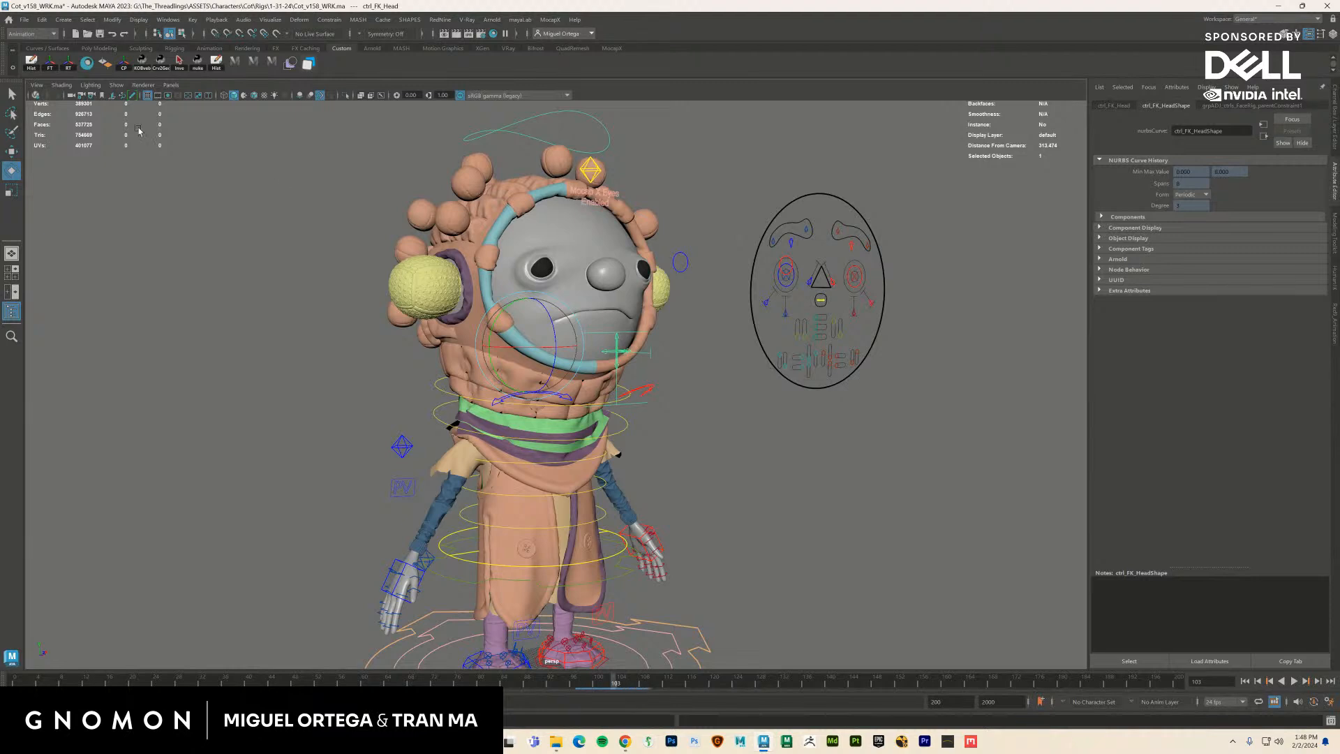
Open the scene Mayo_RIG_v104_DLVR_mappedA02_mocapX_2.ma and play back its animation
{"action": "left_click", "coordinate": [25, 19]}
{"action": "left_click", "coordinate": [49, 50]}
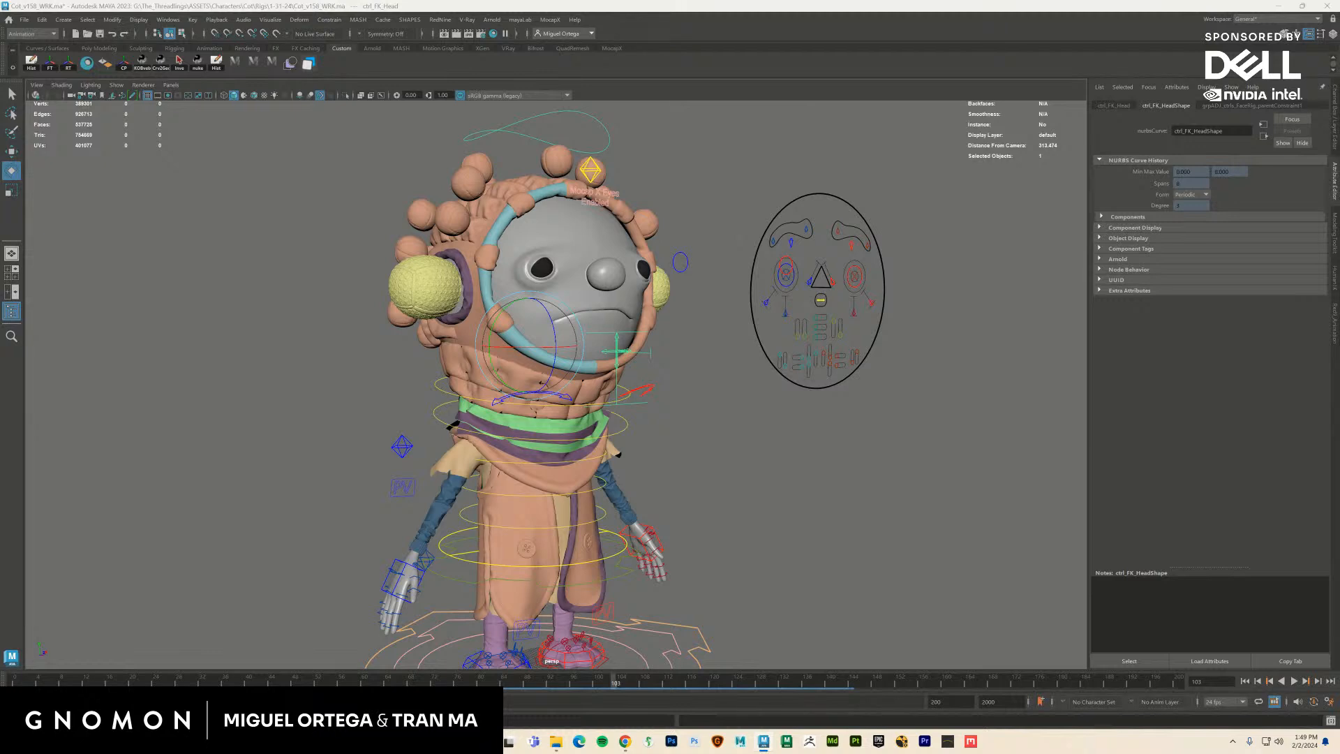
{"action": "left_click", "coordinate": [24, 19]}
{"action": "key", "text": "Escape"}
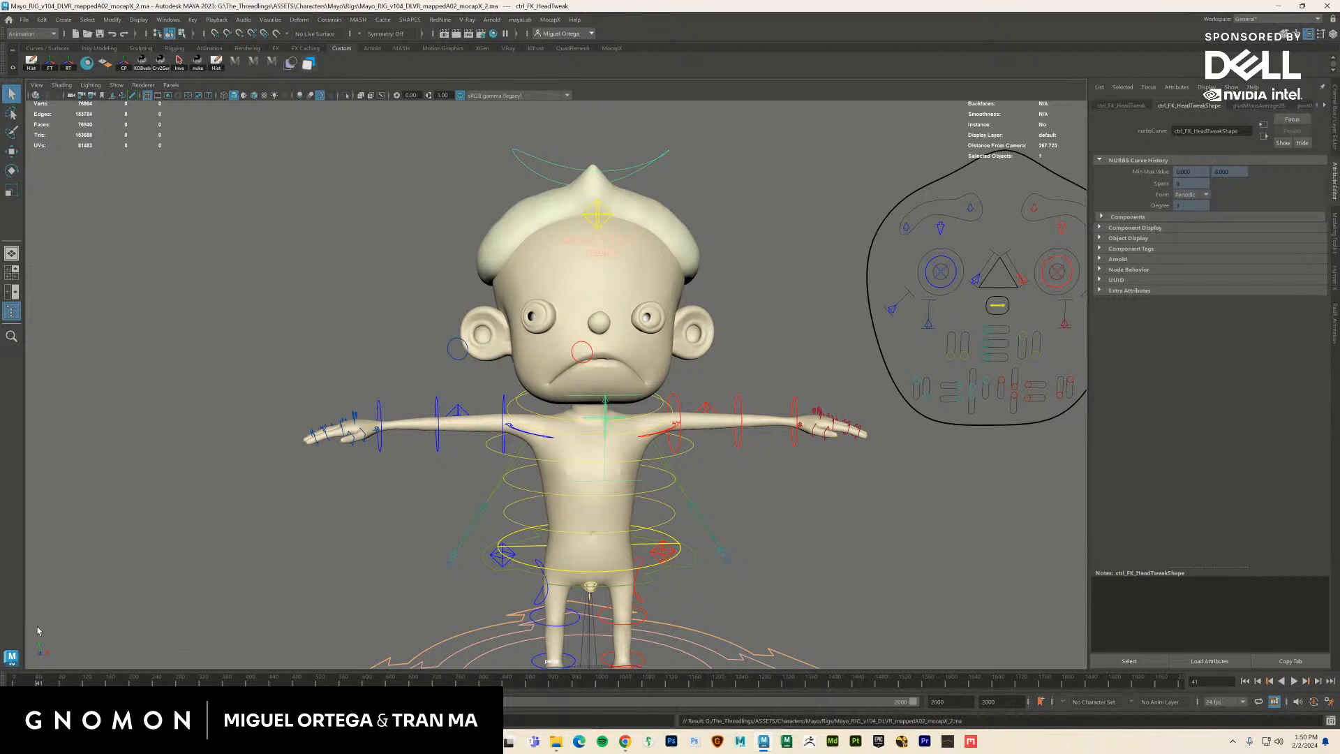
{"action": "key", "text": "alt+v"}
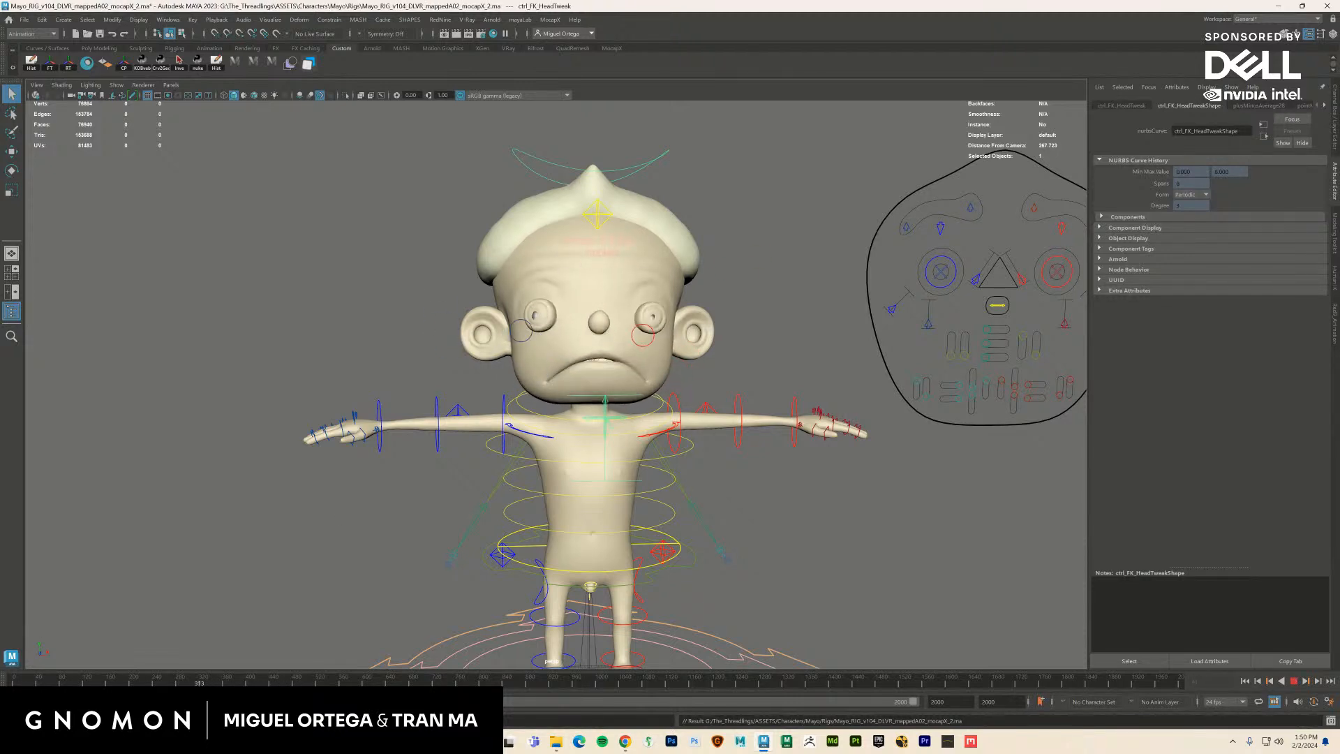
{"action": "key", "text": "alt+v"}
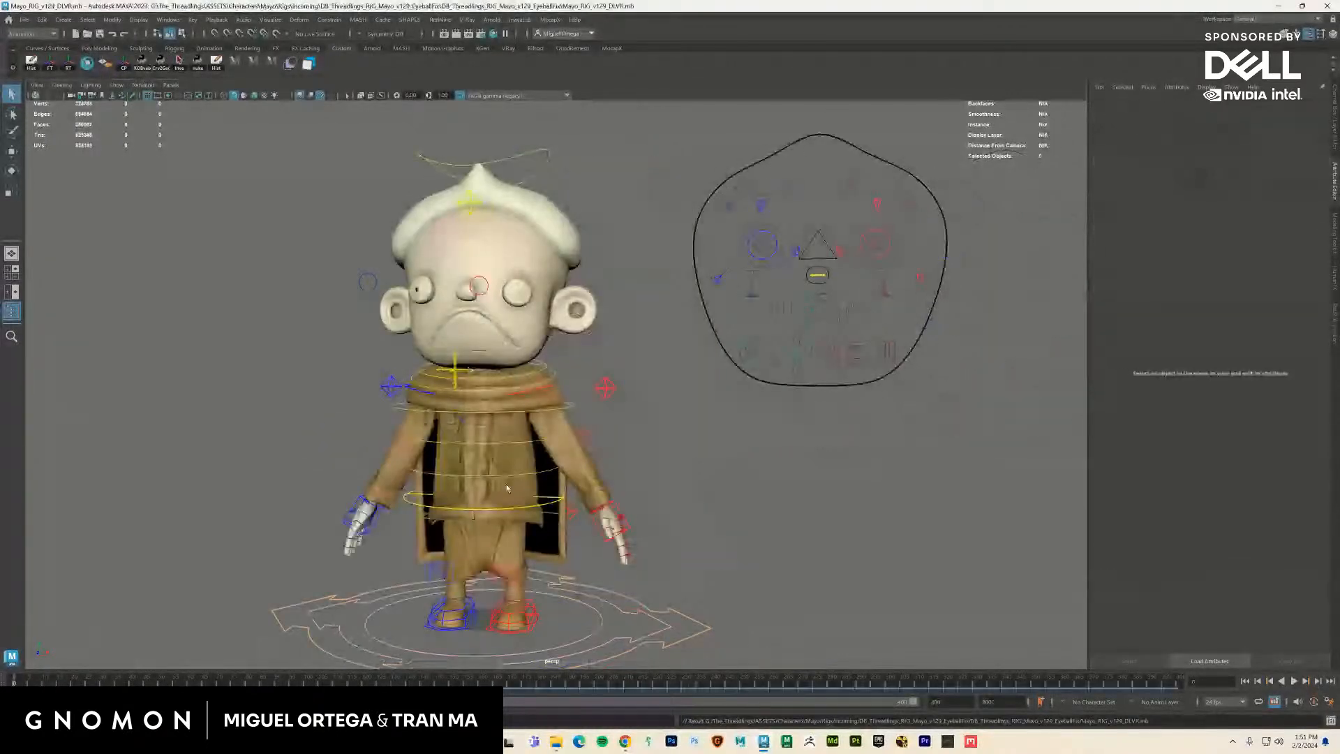
Load the MocapX clip clip 381.mcpx into the Mayo rig's ClipReader and scrub through the facial animation
{"action": "scroll", "coordinate": [394, 501], "scroll_direction": "up", "scroll_amount": 3}
{"action": "left_click_drag", "start_coordinate": [394, 500], "coordinate": [419, 492], "text": "alt"}
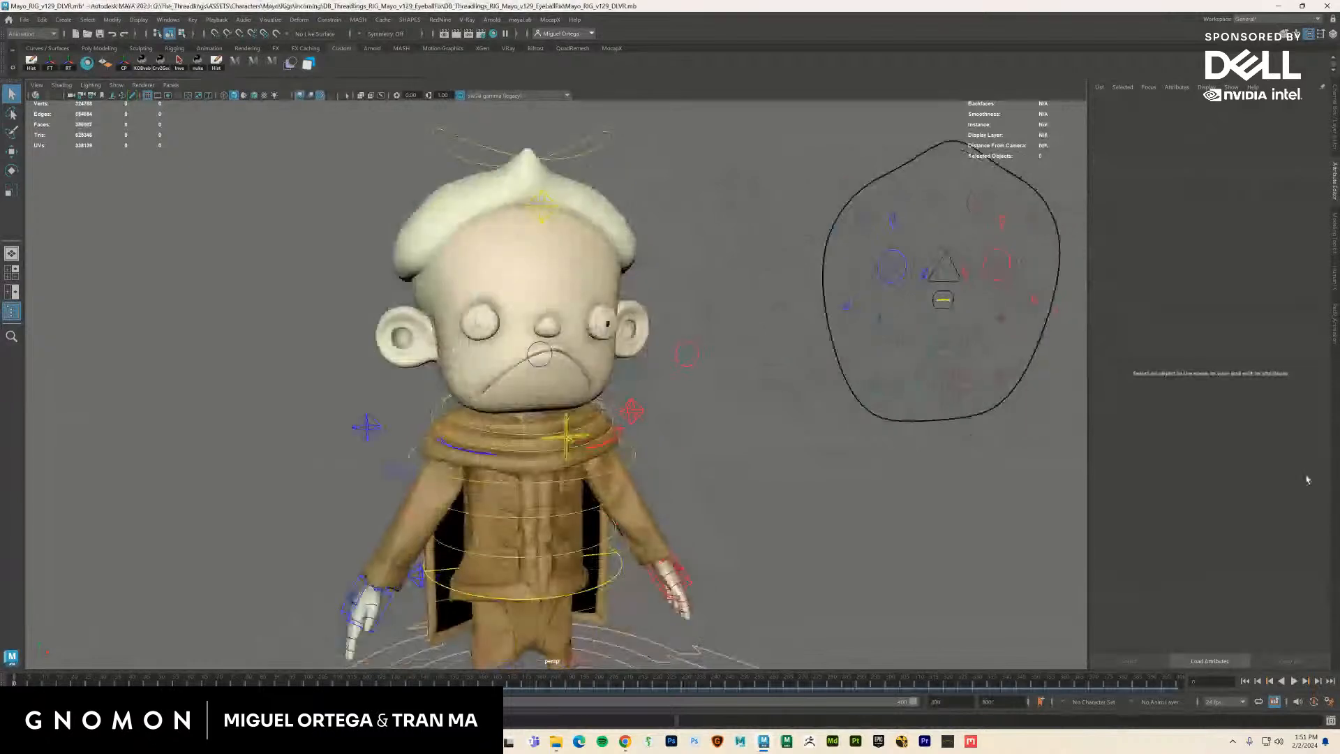
{"action": "left_click", "coordinate": [1011, 334]}
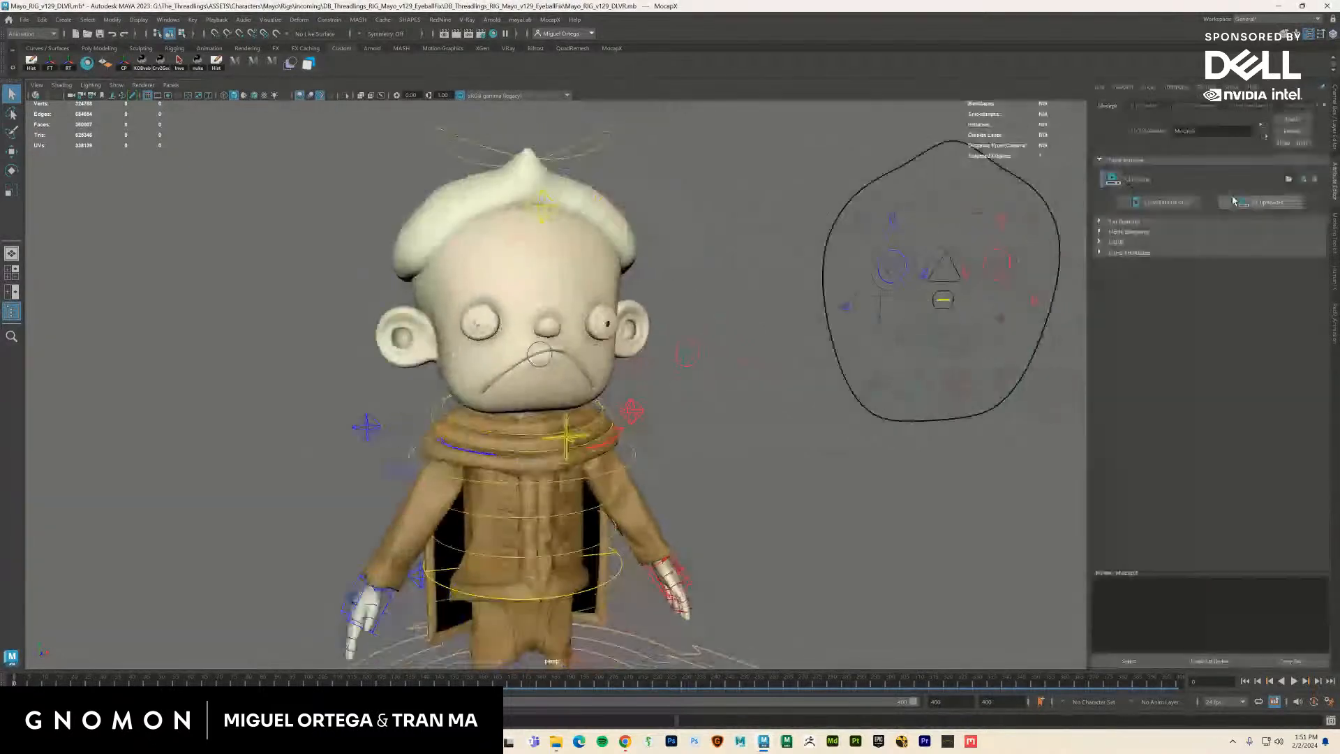
{"action": "left_click", "coordinate": [1302, 180]}
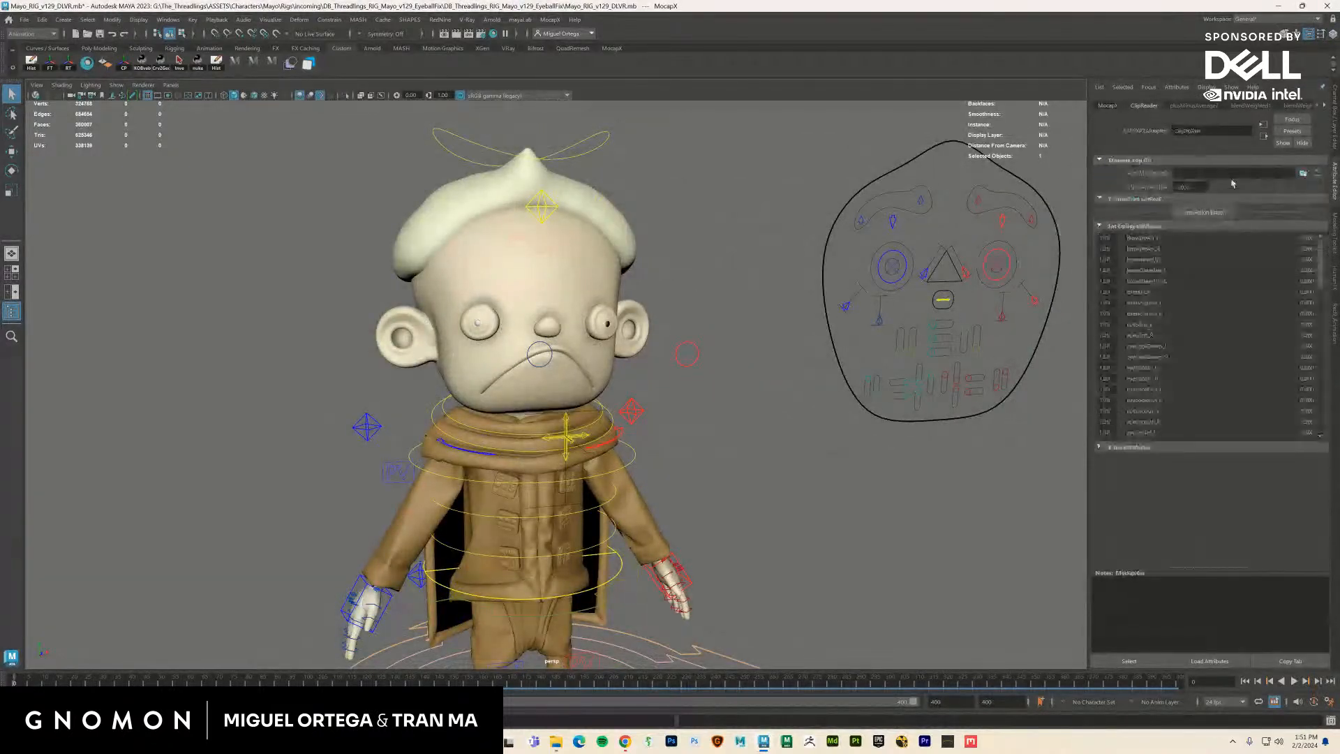
{"action": "left_click", "coordinate": [1303, 174]}
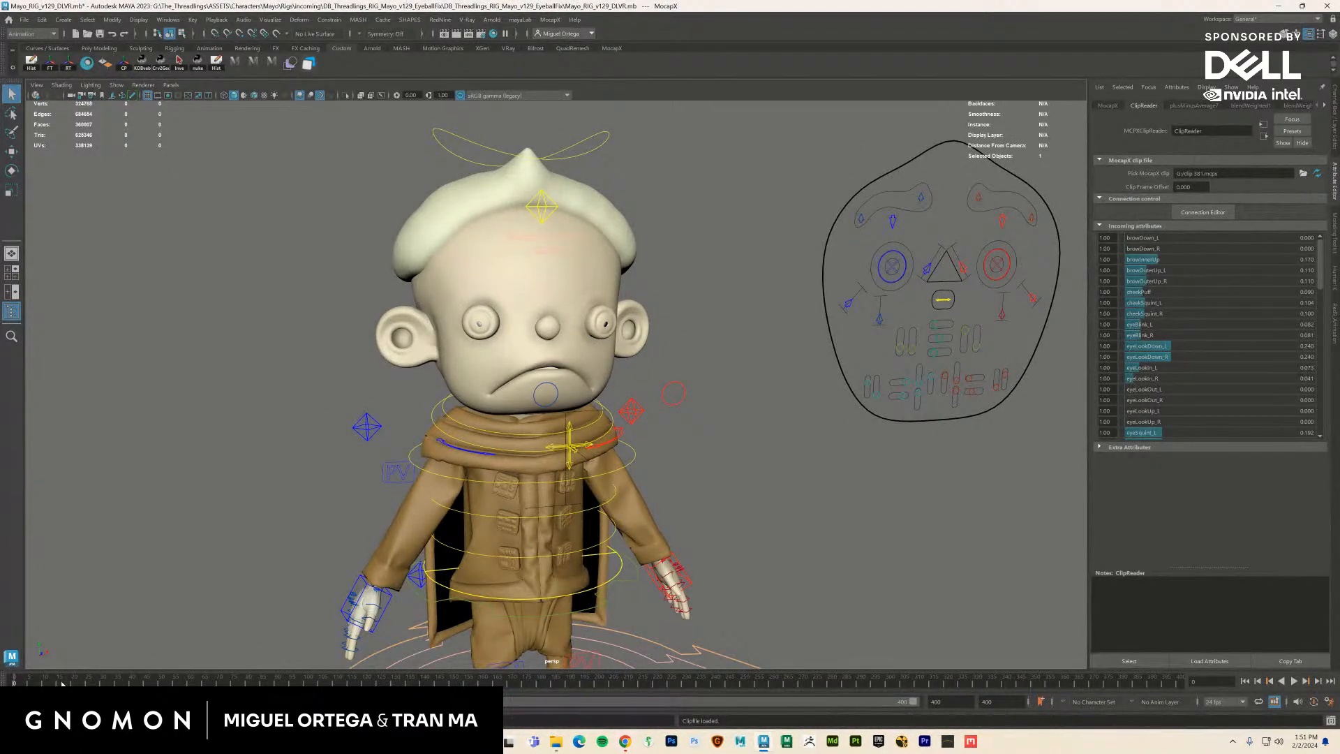
{"action": "left_click_drag", "start_coordinate": [62, 685], "coordinate": [894, 661]}
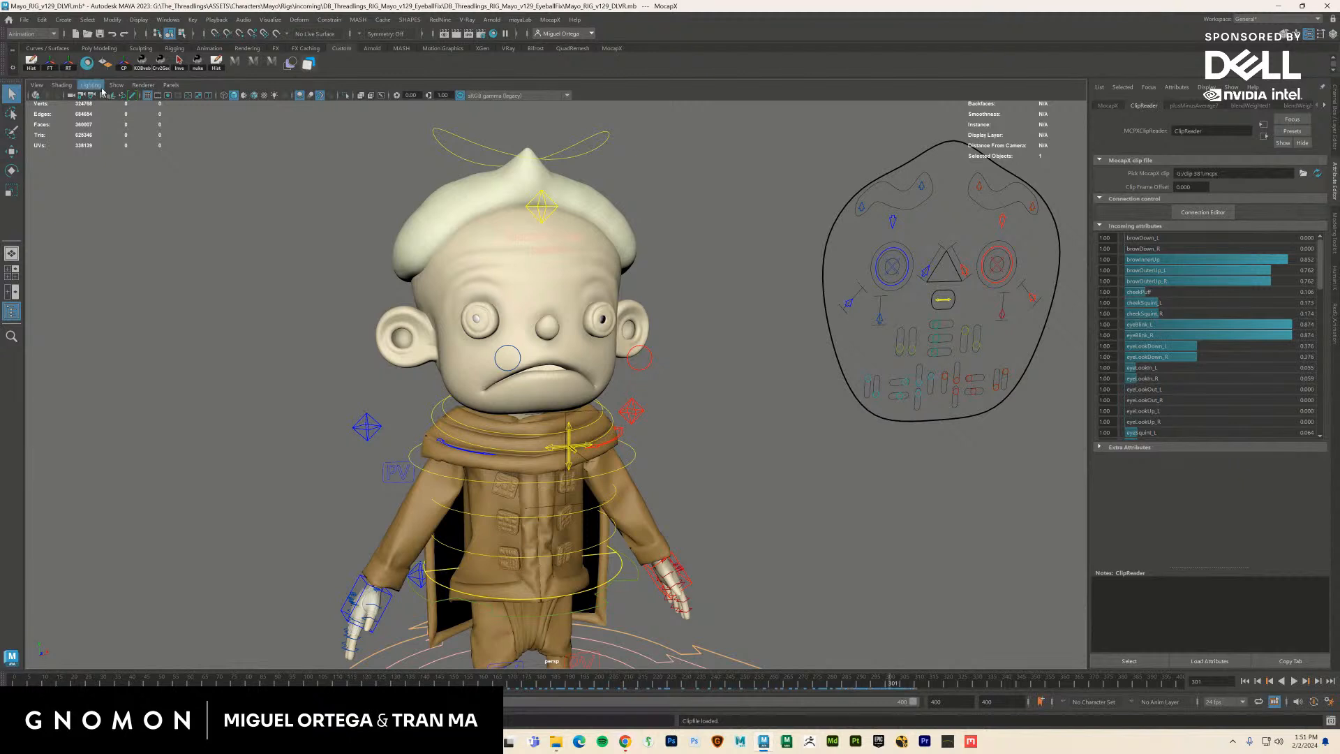
Check the Screen-space Ambient Occlusion settings in the Hardware Renderer 2.0 settings and close the dialog
{"action": "left_click", "coordinate": [98, 85]}
{"action": "mouse_move", "coordinate": [66, 89]}
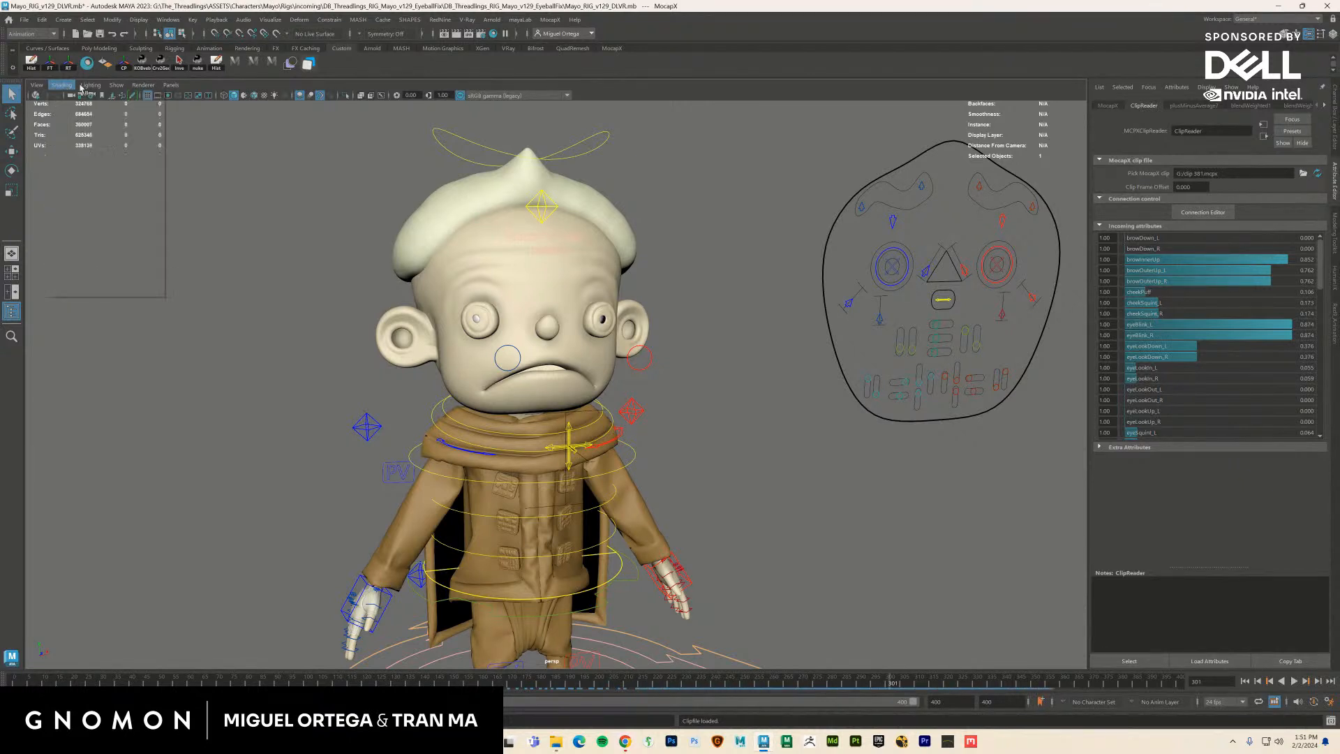
{"action": "left_click", "coordinate": [143, 85]}
{"action": "left_click", "coordinate": [198, 106]}
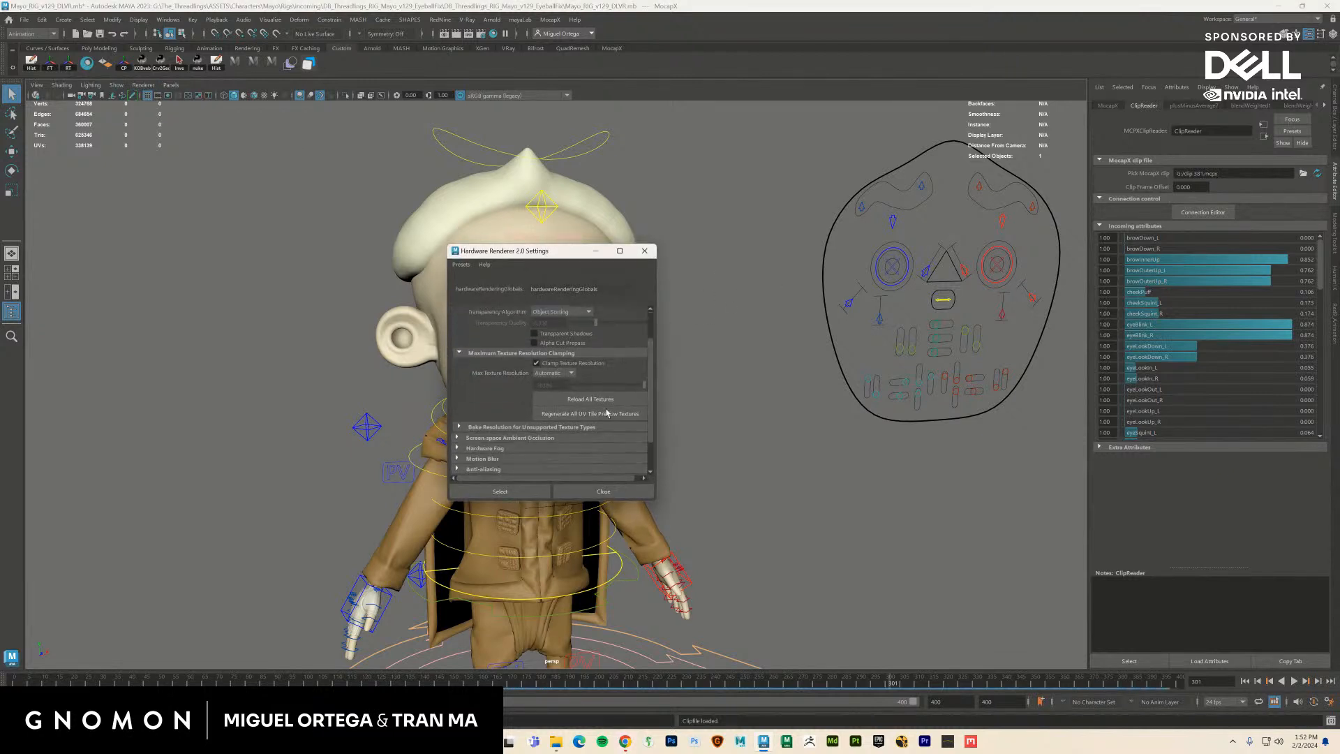
{"action": "scroll", "coordinate": [606, 413], "scroll_direction": "down", "scroll_amount": 1}
{"action": "left_click", "coordinate": [490, 418]}
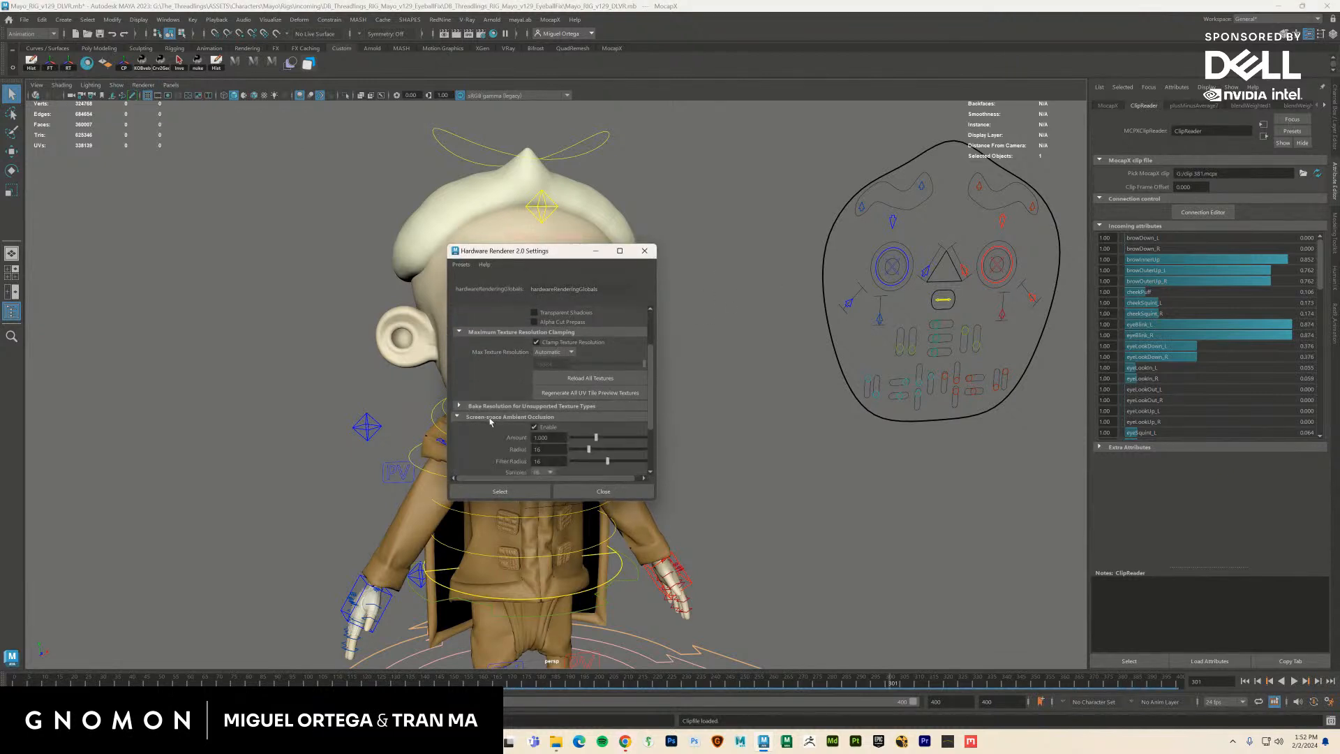
{"action": "left_click", "coordinate": [641, 492]}
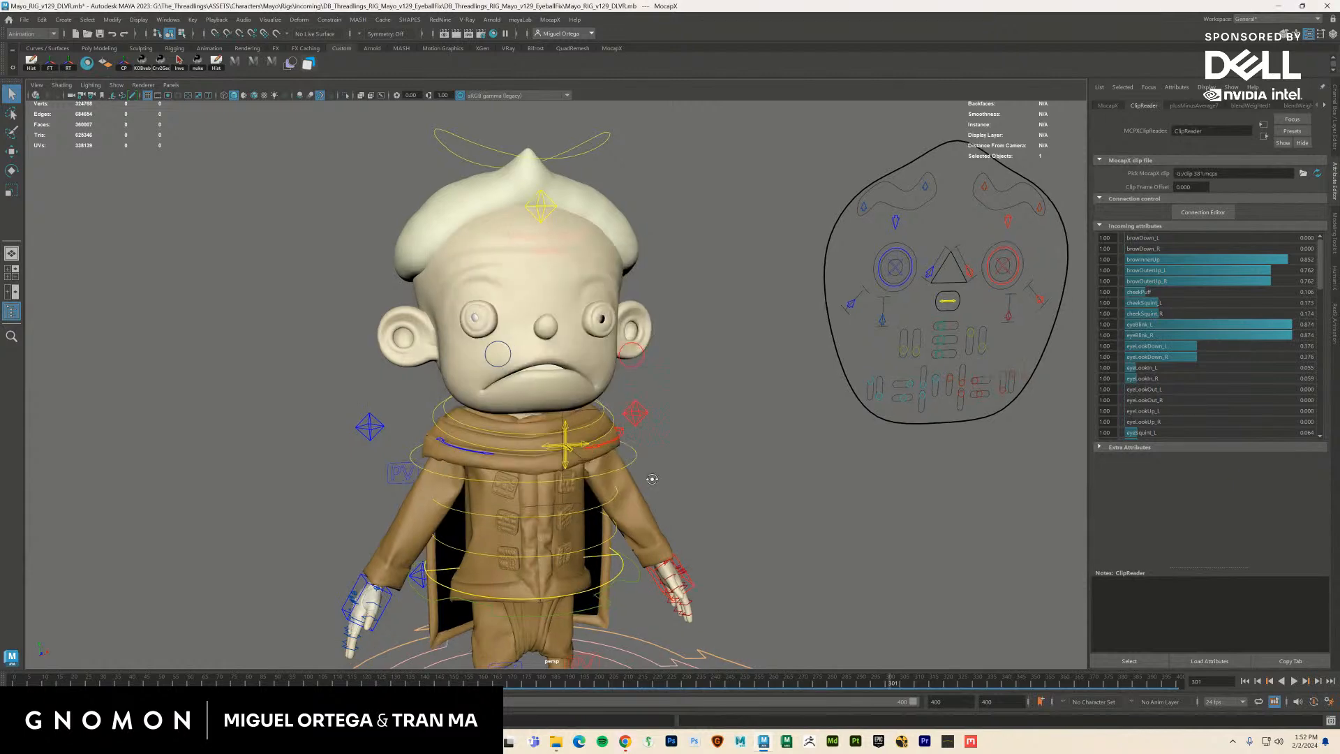
Play back the loaded facial clip on the Mayo rig from an early frame and stop it
{"action": "left_click", "coordinate": [160, 680]}
{"action": "key", "text": "alt+v"}
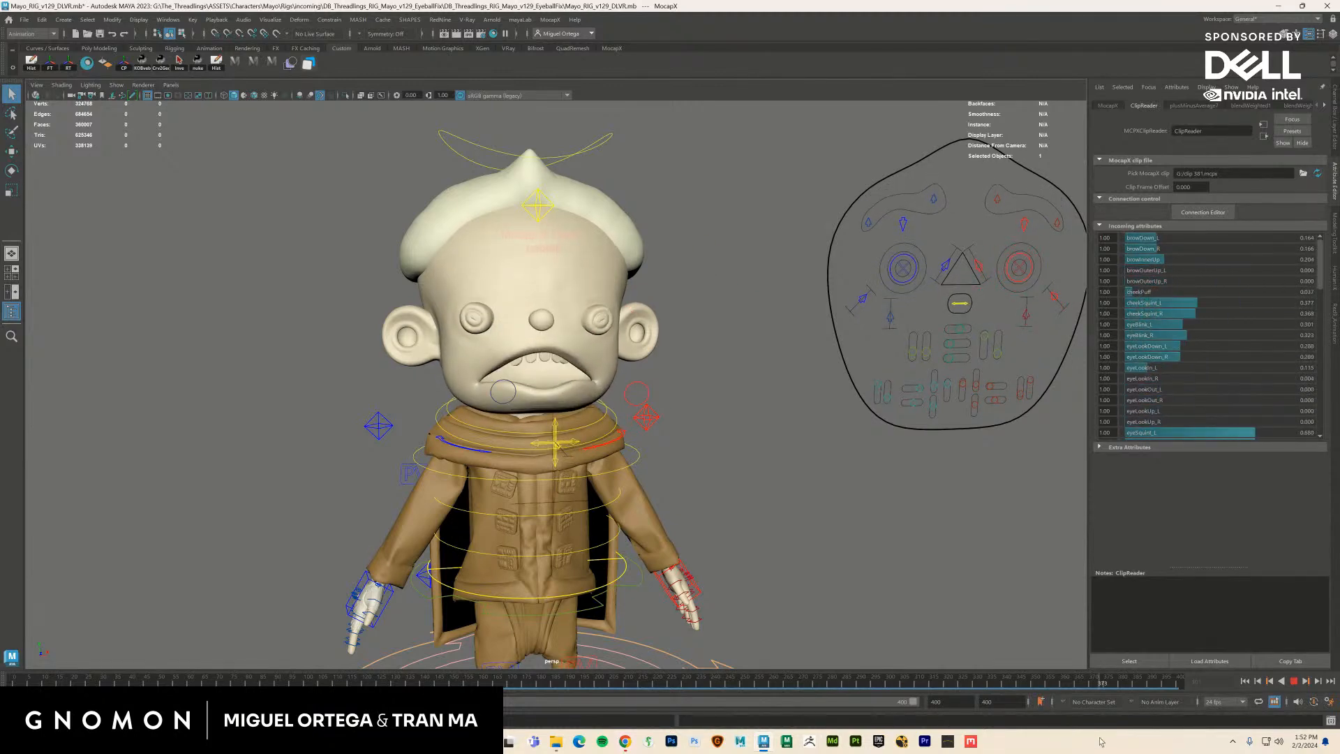
{"action": "key", "text": "Escape"}
Rotate the head freely with the ctrl_FK_HeadTweak control and keep the character in shaded display
{"action": "left_click_drag", "start_coordinate": [482, 187], "coordinate": [522, 185], "text": "alt"}
{"action": "left_click", "coordinate": [590, 139]}
{"action": "key", "text": "e"}
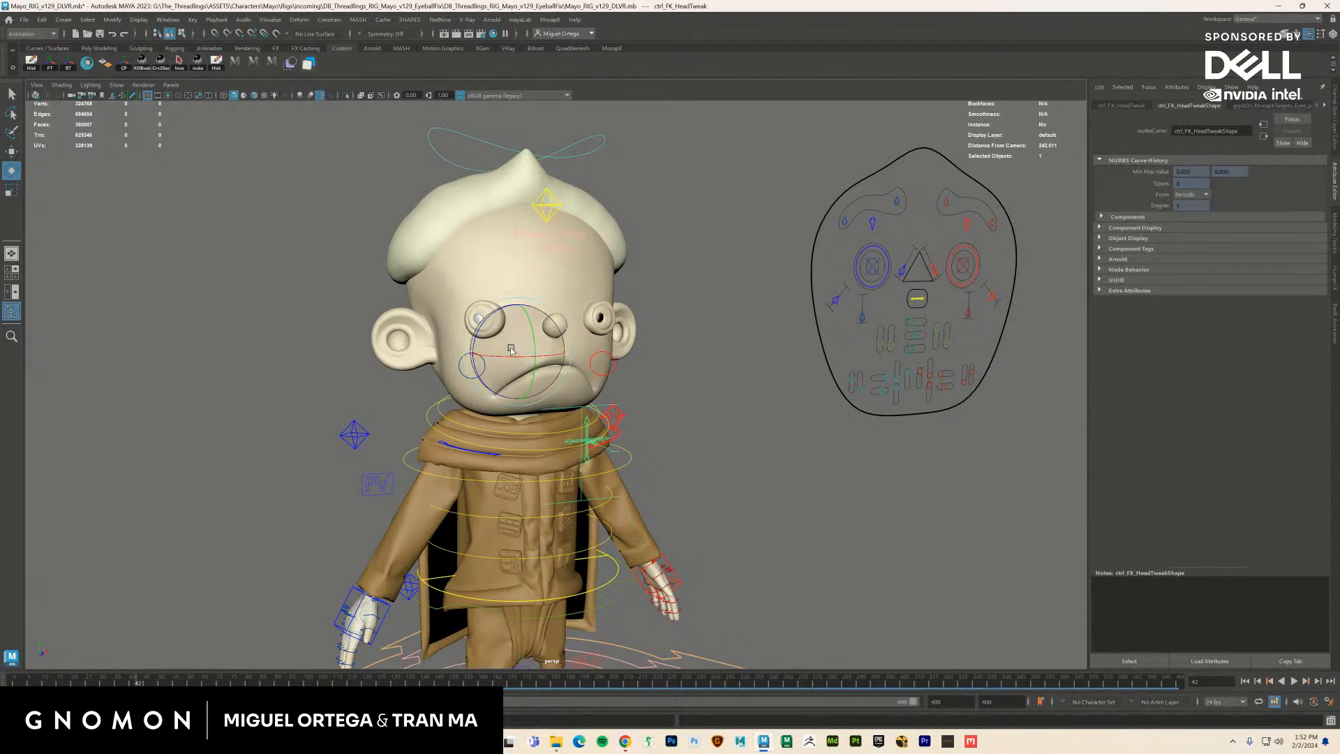
{"action": "mouse_move", "coordinate": [516, 330]}
{"action": "left_mouse_down"}
{"action": "mouse_move", "coordinate": [521, 315]}
{"action": "mouse_move", "coordinate": [539, 373]}
{"action": "mouse_move", "coordinate": [557, 361]}
{"action": "mouse_move", "coordinate": [505, 341]}
{"action": "mouse_move", "coordinate": [509, 322]}
{"action": "mouse_move", "coordinate": [541, 328]}
{"action": "left_mouse_up"}
{"action": "key", "text": "4"}
{"action": "key", "text": "ctrl+z"}
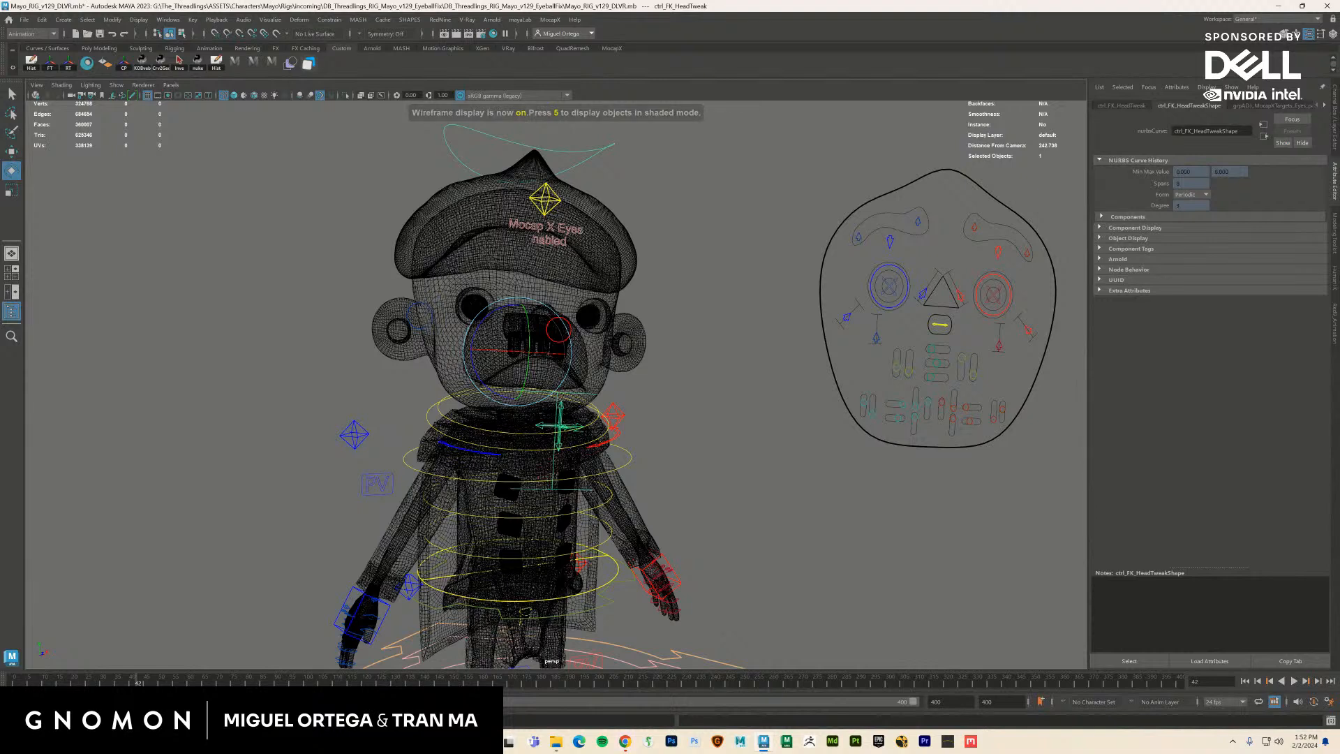
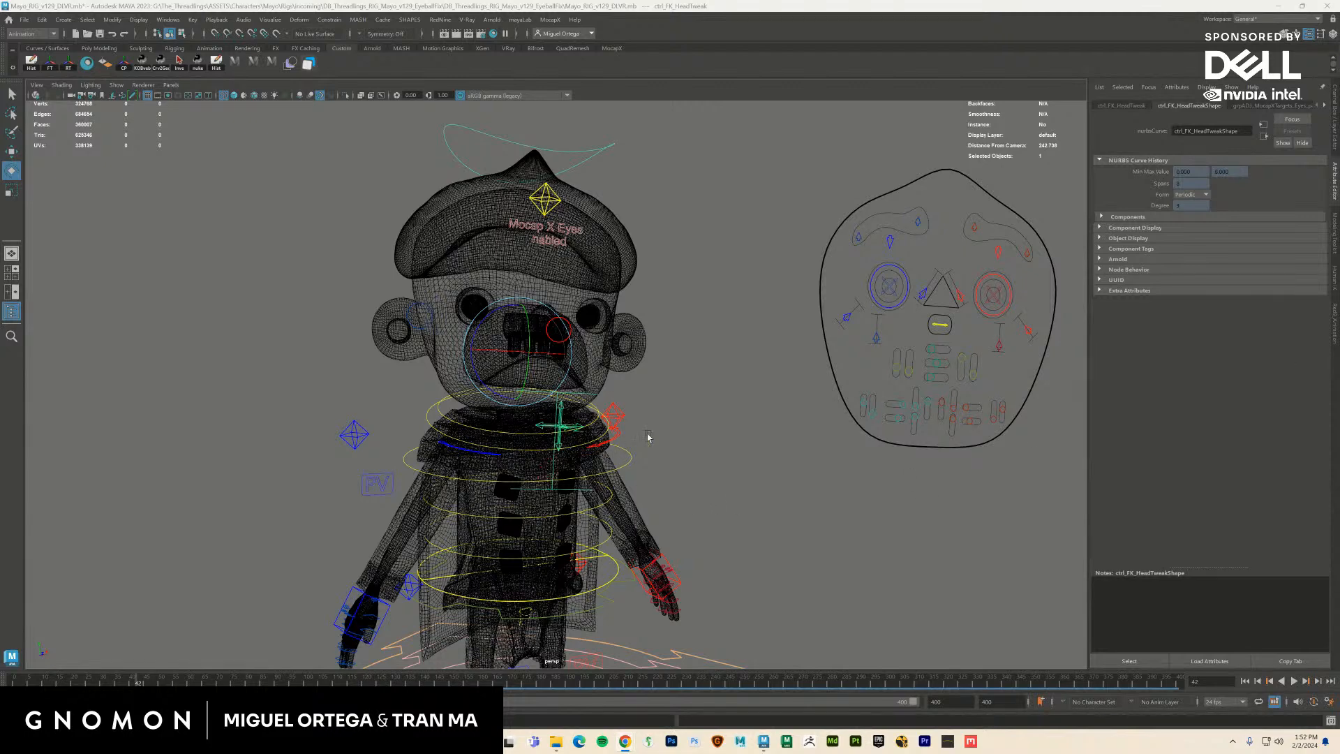
{"action": "key", "text": "5"}
Select both arm SETTINGS controls beside the shoulders and set their FK/IK attribute to 0
{"action": "mouse_move", "coordinate": [612, 412]}
{"action": "left_mouse_down", "text": "alt"}
{"action": "mouse_move", "coordinate": [562, 374]}
{"action": "mouse_move", "coordinate": [505, 382]}
{"action": "mouse_move", "coordinate": [572, 433]}
{"action": "mouse_move", "coordinate": [379, 482]}
{"action": "mouse_move", "coordinate": [405, 466]}
{"action": "left_mouse_up", "text": "alt"}
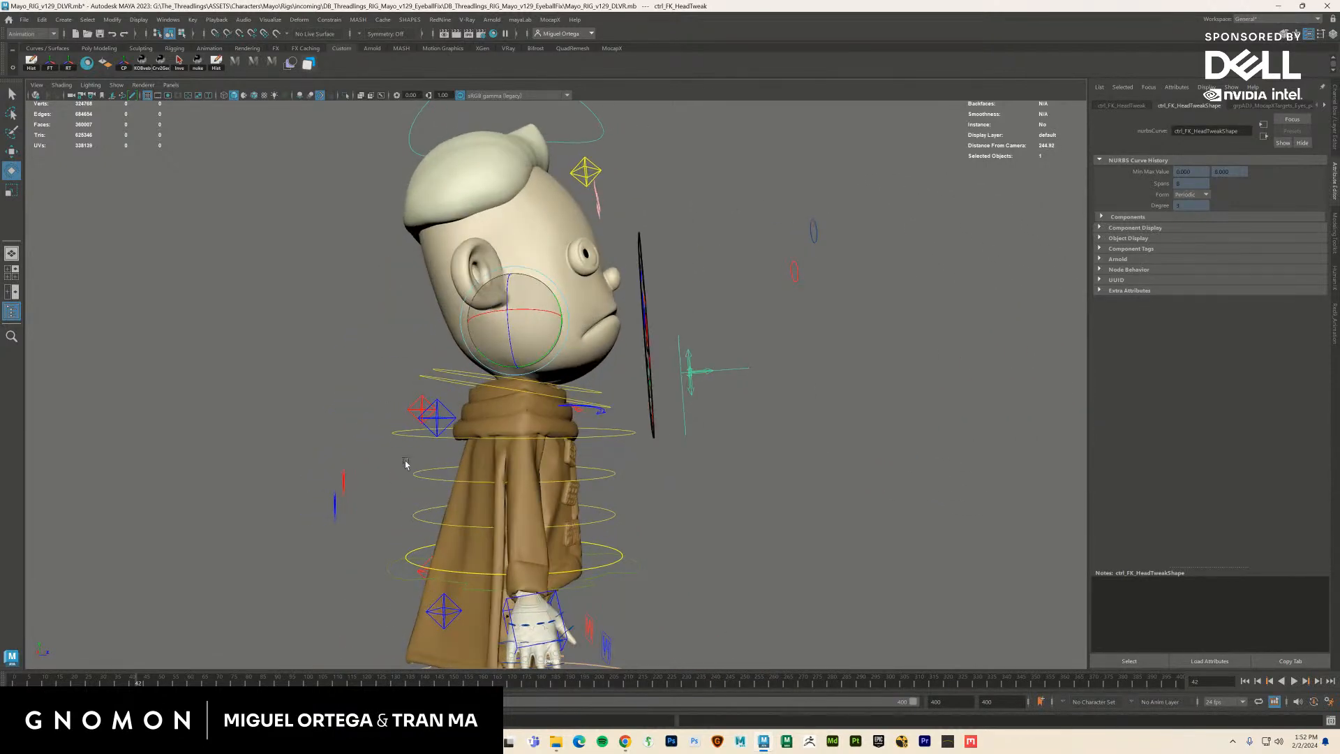
{"action": "left_click", "coordinate": [433, 407]}
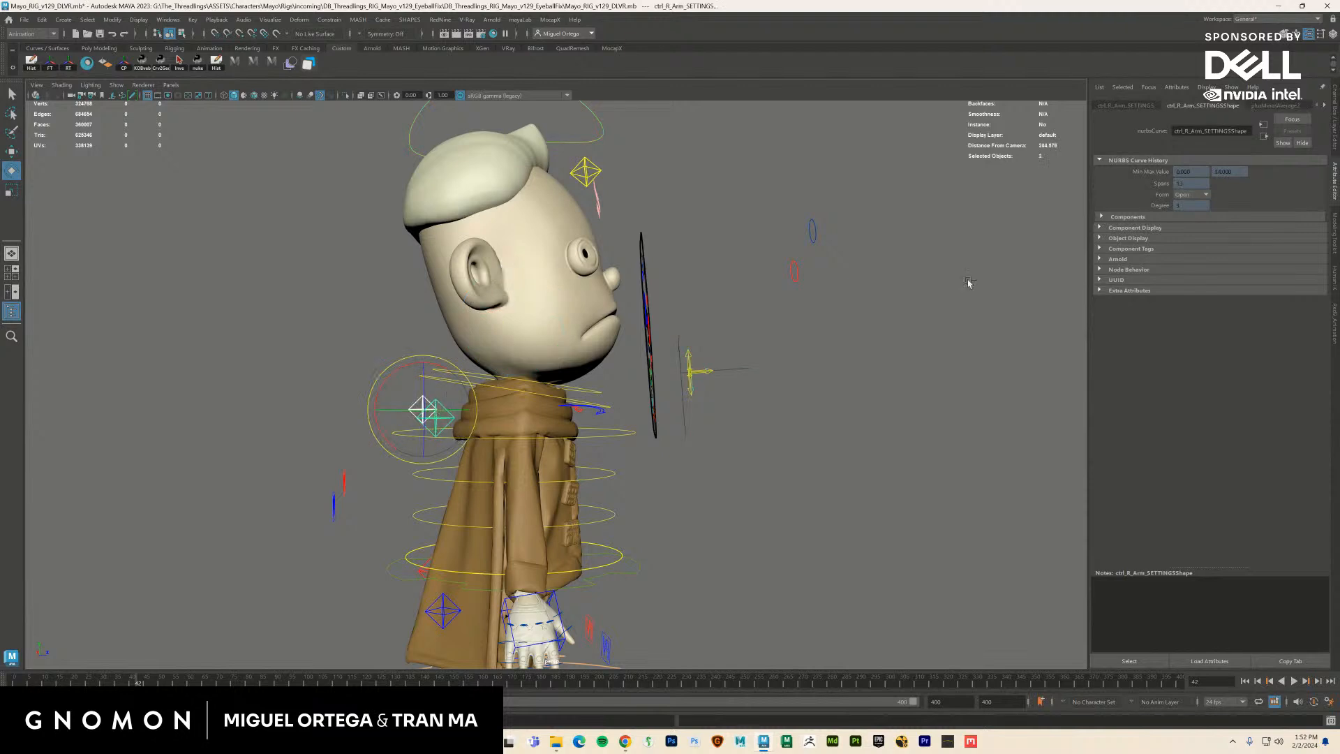
{"action": "key", "text": "ctrl+a"}
{"action": "left_click", "coordinate": [1319, 116]}
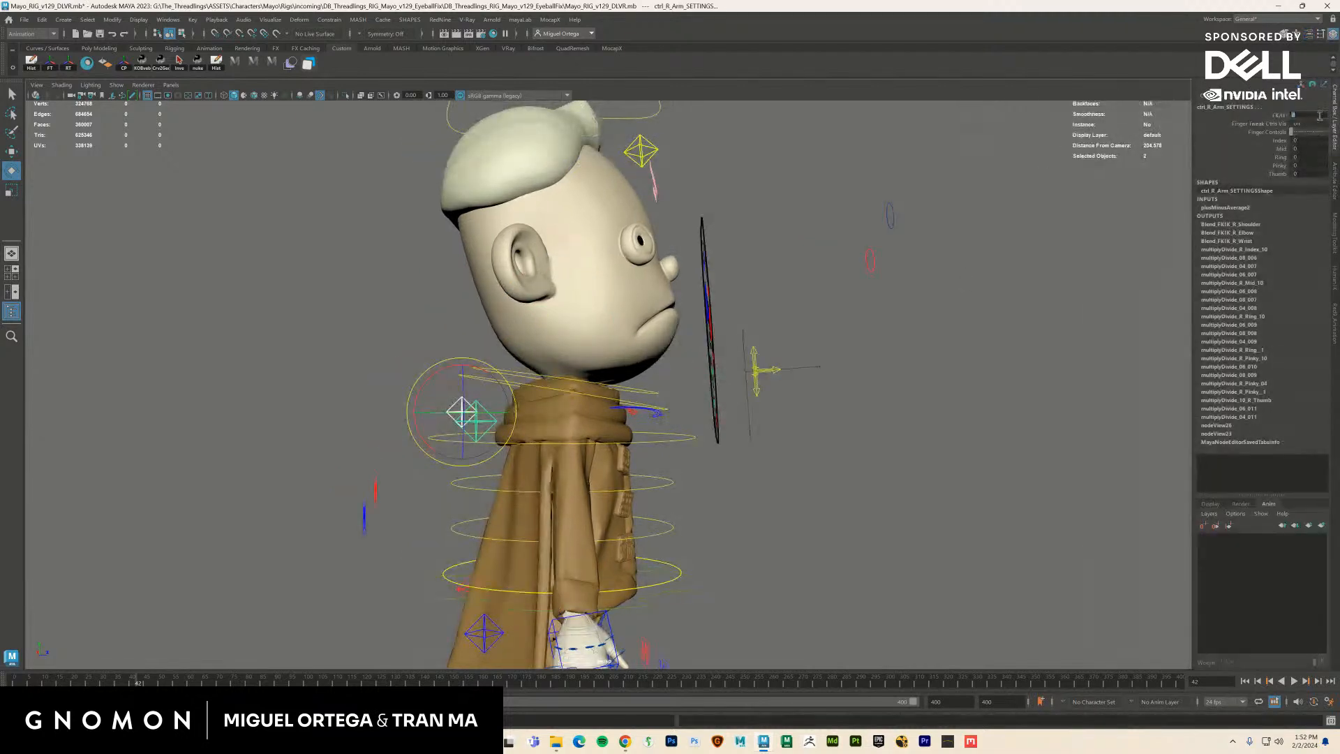
{"action": "type", "text": "0"}
{"action": "key", "text": "Return"}
{"action": "left_click_drag", "start_coordinate": [876, 492], "coordinate": [789, 508], "text": "alt"}
{"action": "left_click", "coordinate": [789, 508]}
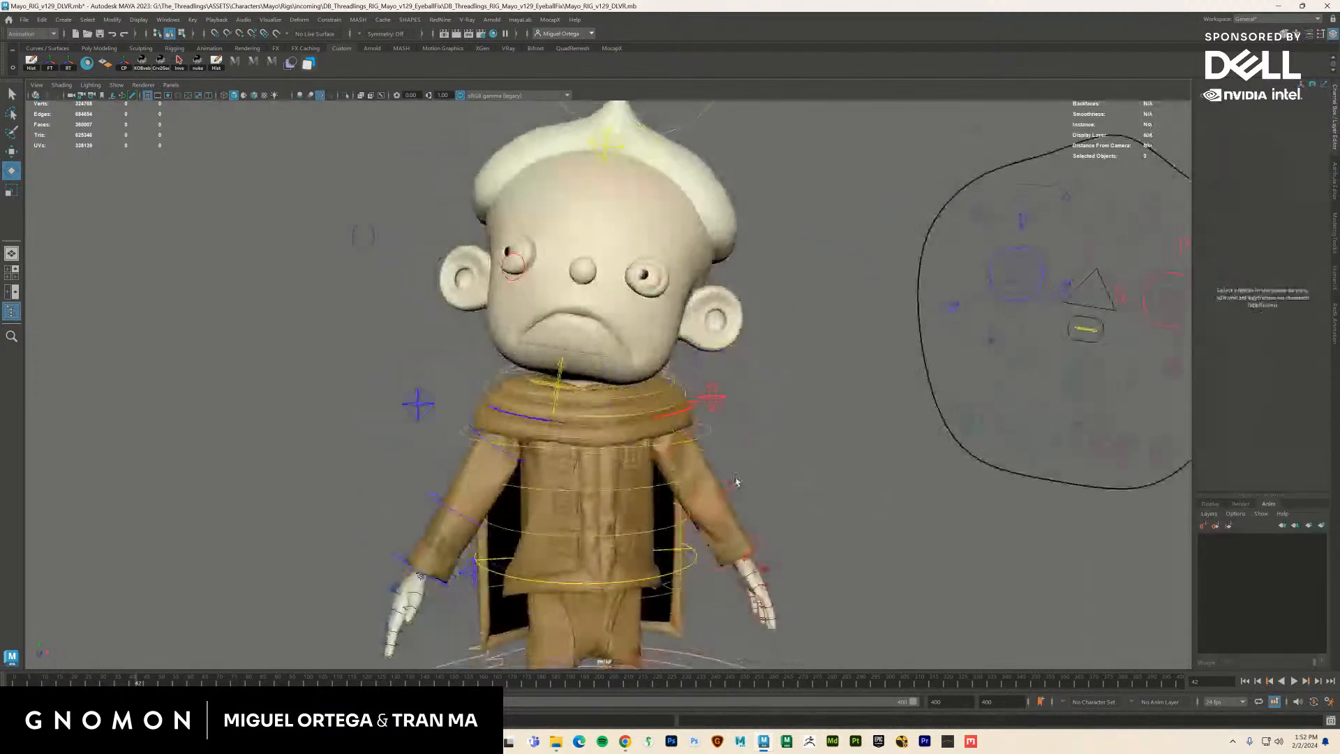
{"action": "left_click", "coordinate": [506, 459]}
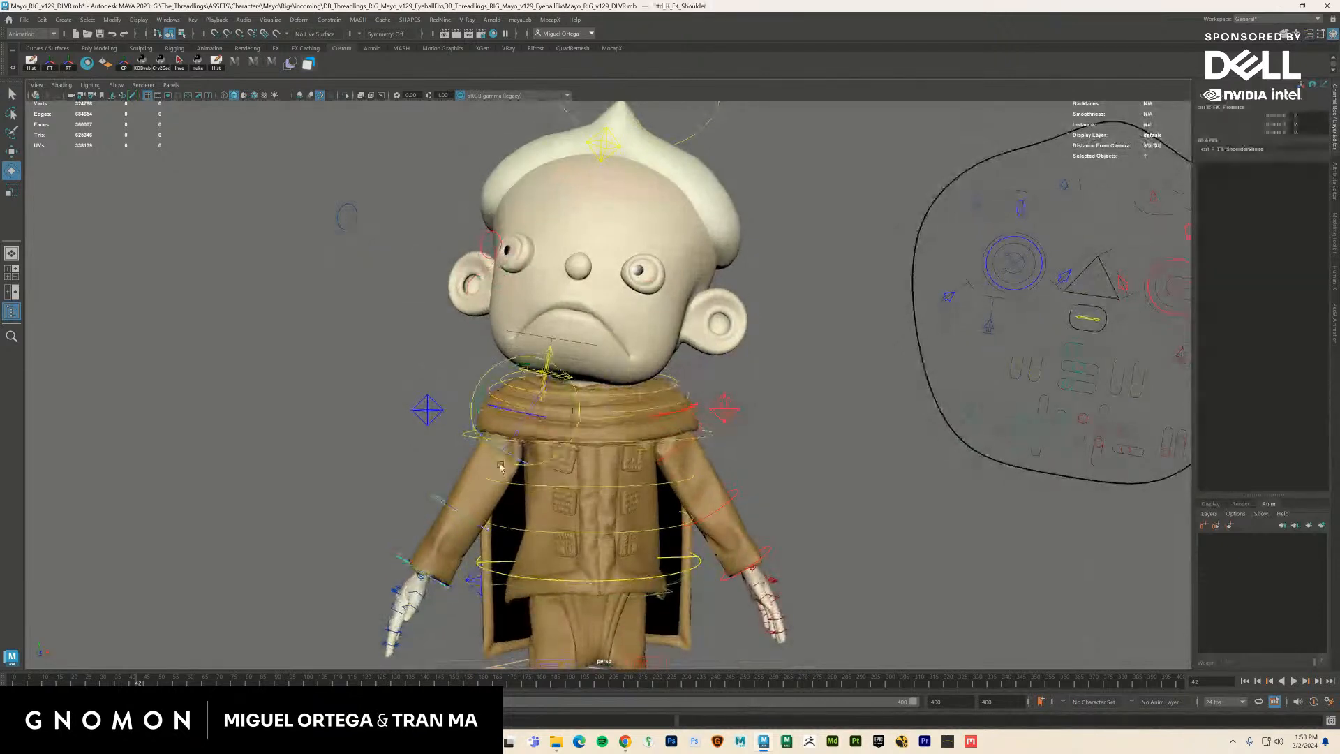
{"action": "left_click_drag", "start_coordinate": [525, 440], "coordinate": [513, 445]}
{"action": "key", "text": "ctrl+z"}
Bend both forearms by rotating the ctrl_R_FK_Elbow and ctrl_L_FK_Elbow controls
{"action": "left_click", "coordinate": [433, 496]}
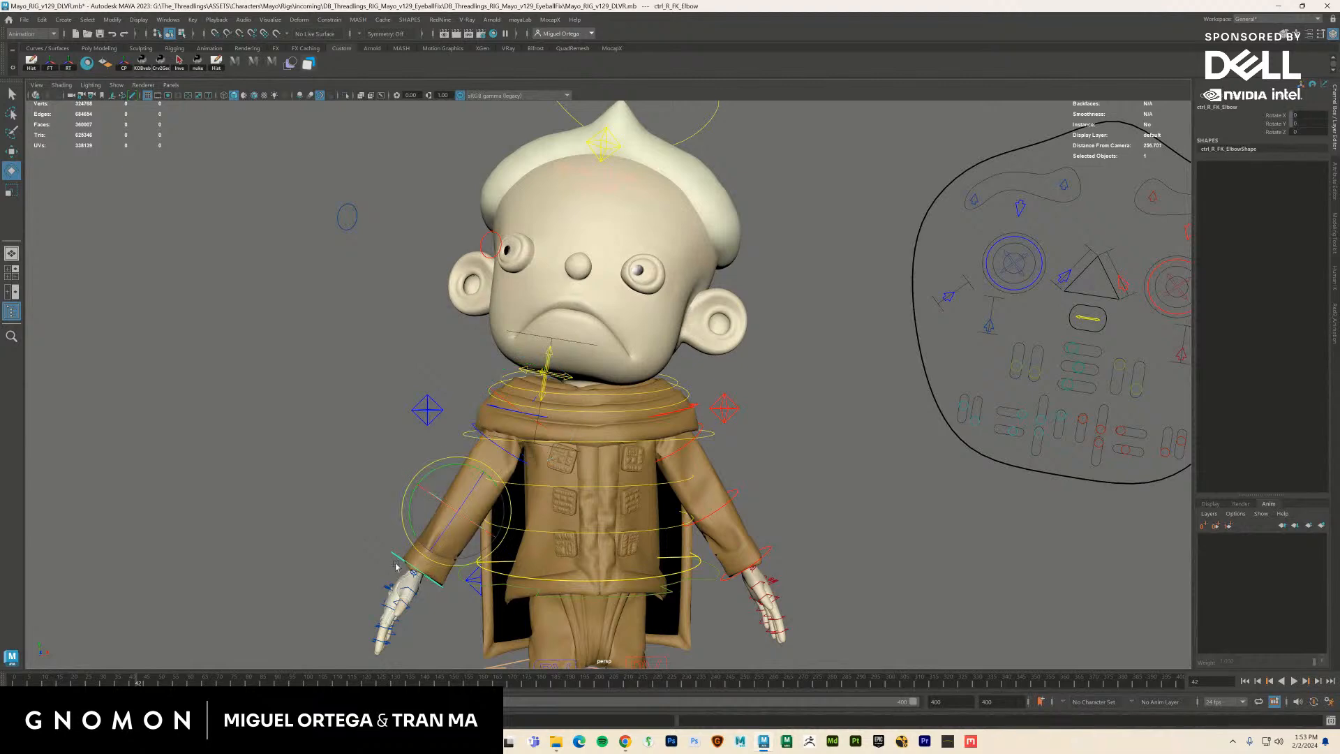
{"action": "left_click", "coordinate": [394, 558]}
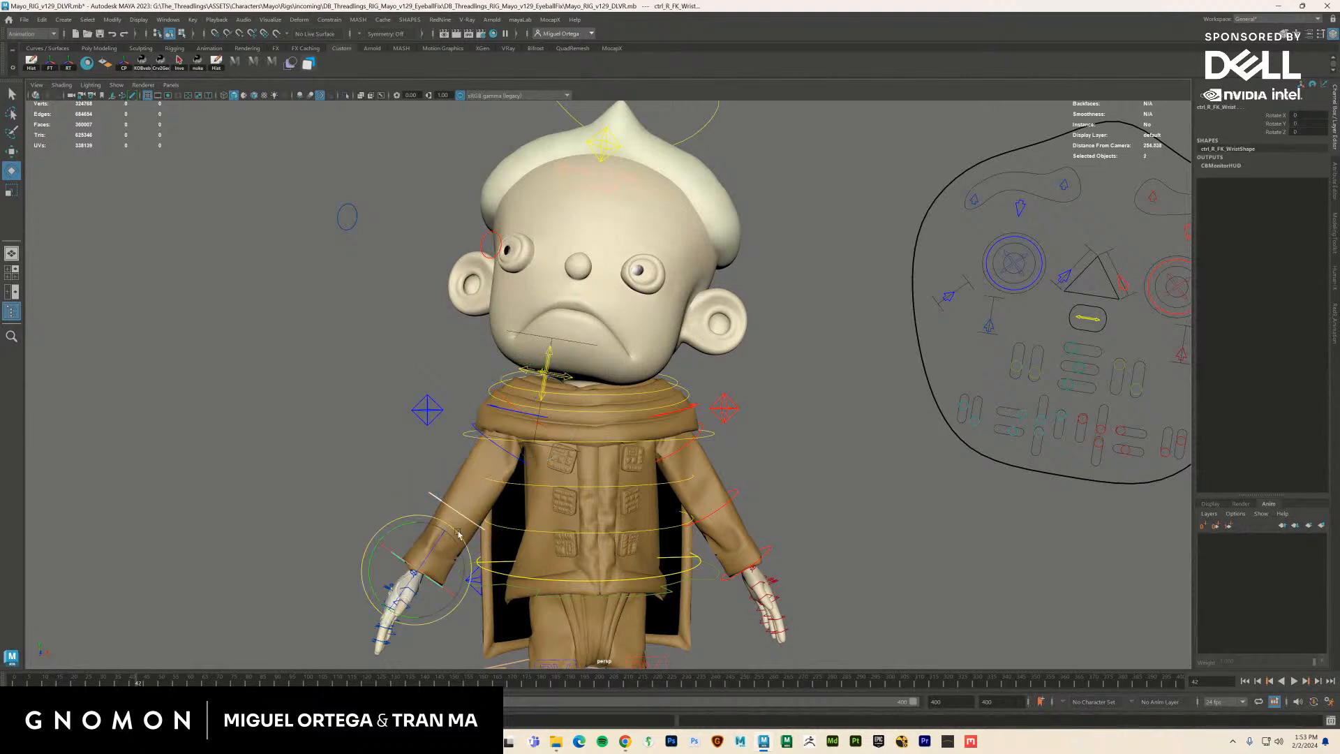
{"action": "left_click", "coordinate": [436, 498]}
{"action": "left_click_drag", "start_coordinate": [474, 510], "coordinate": [494, 470]}
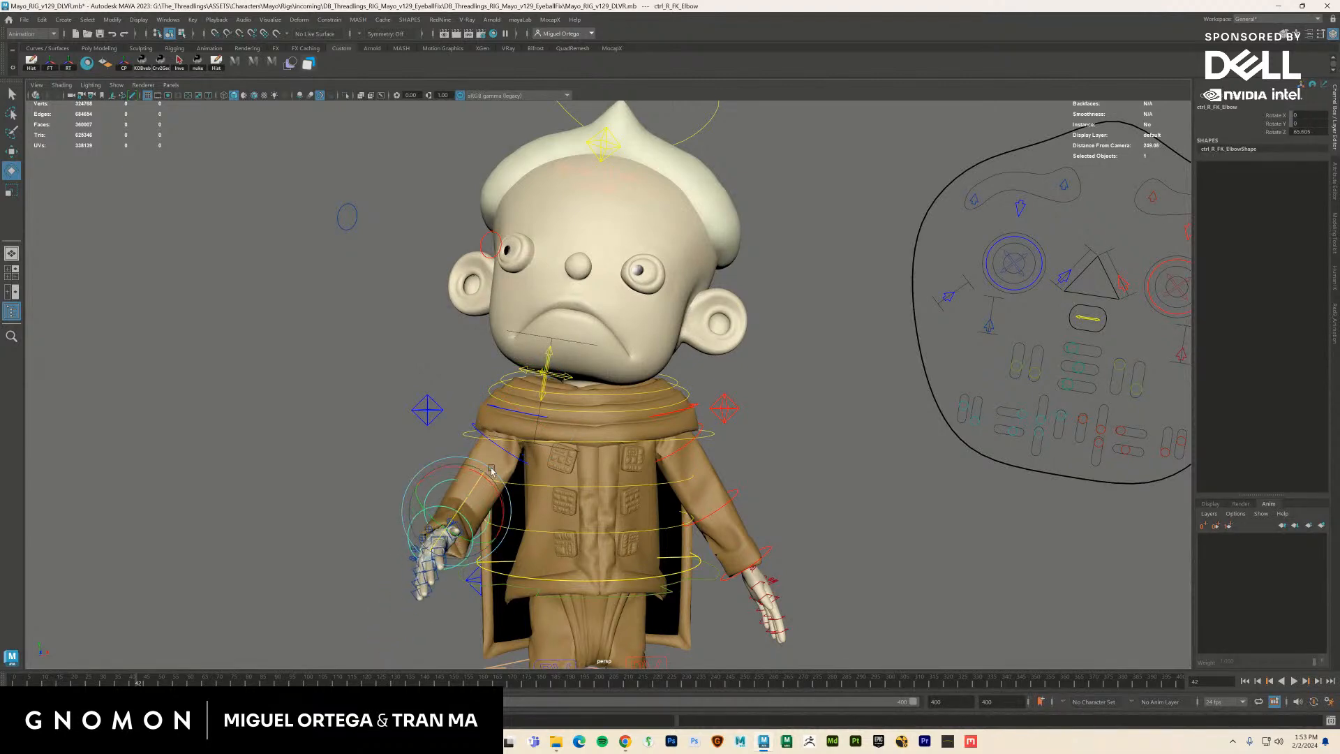
{"action": "left_click_drag", "start_coordinate": [574, 498], "coordinate": [614, 504], "text": "alt"}
{"action": "left_click", "coordinate": [691, 478]}
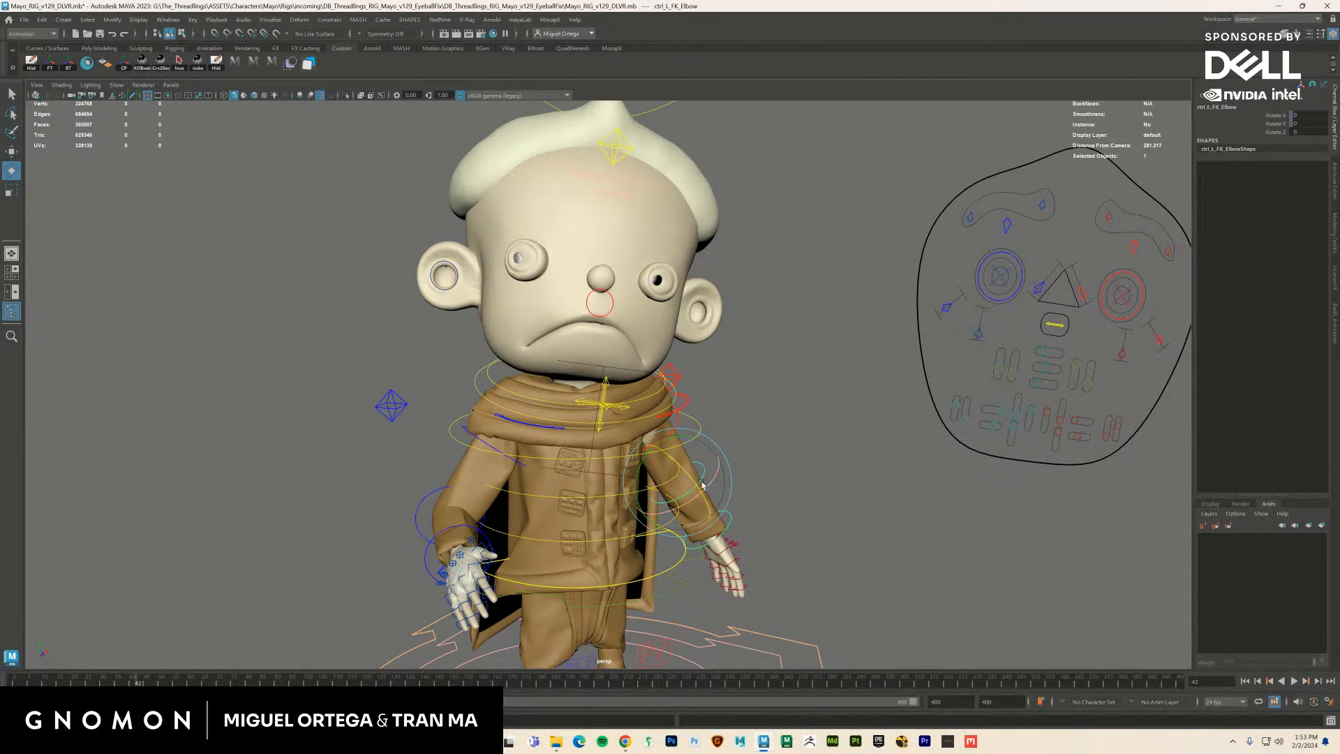
{"action": "left_click_drag", "start_coordinate": [691, 479], "coordinate": [735, 399]}
Turn the head with the head tweak control above the hair and deselect it
{"action": "scroll", "coordinate": [705, 321], "scroll_direction": "up", "scroll_amount": 2}
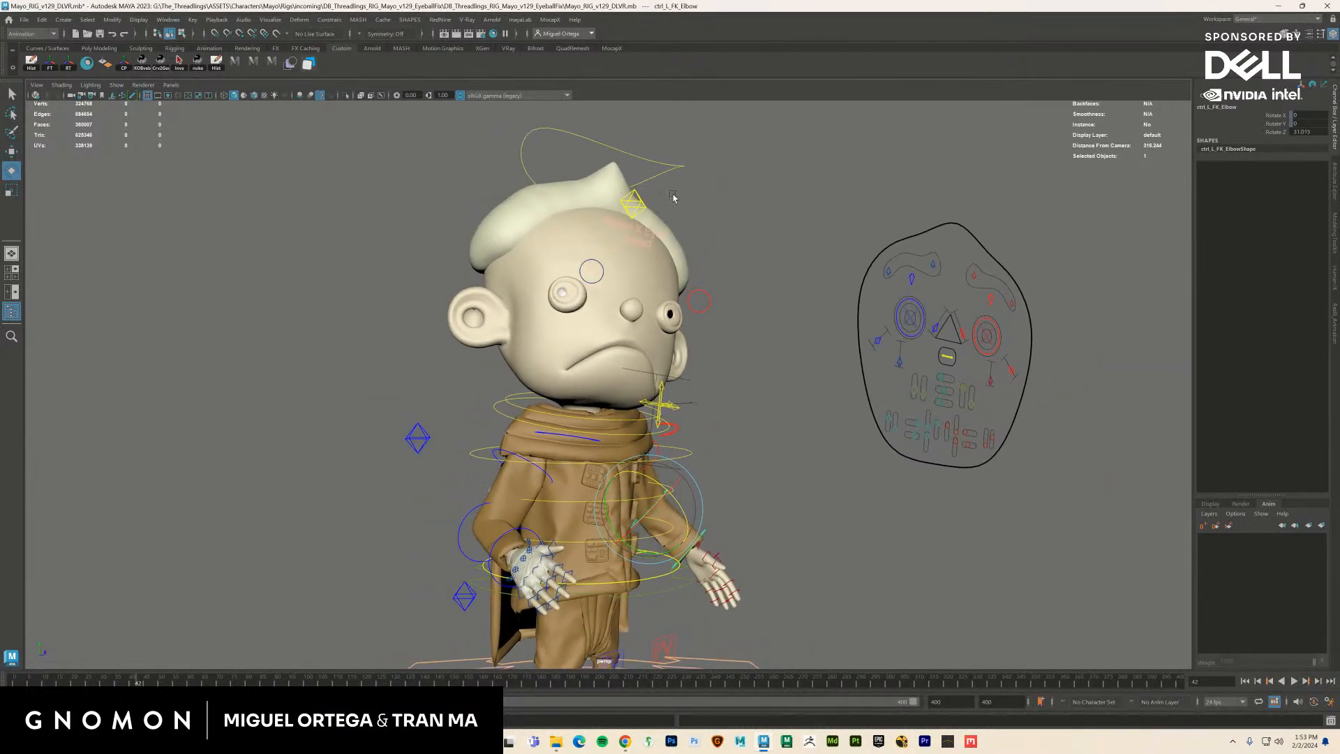
{"action": "left_click", "coordinate": [686, 158]}
{"action": "left_click_drag", "start_coordinate": [596, 326], "coordinate": [748, 359]}
{"action": "left_click", "coordinate": [744, 362]}
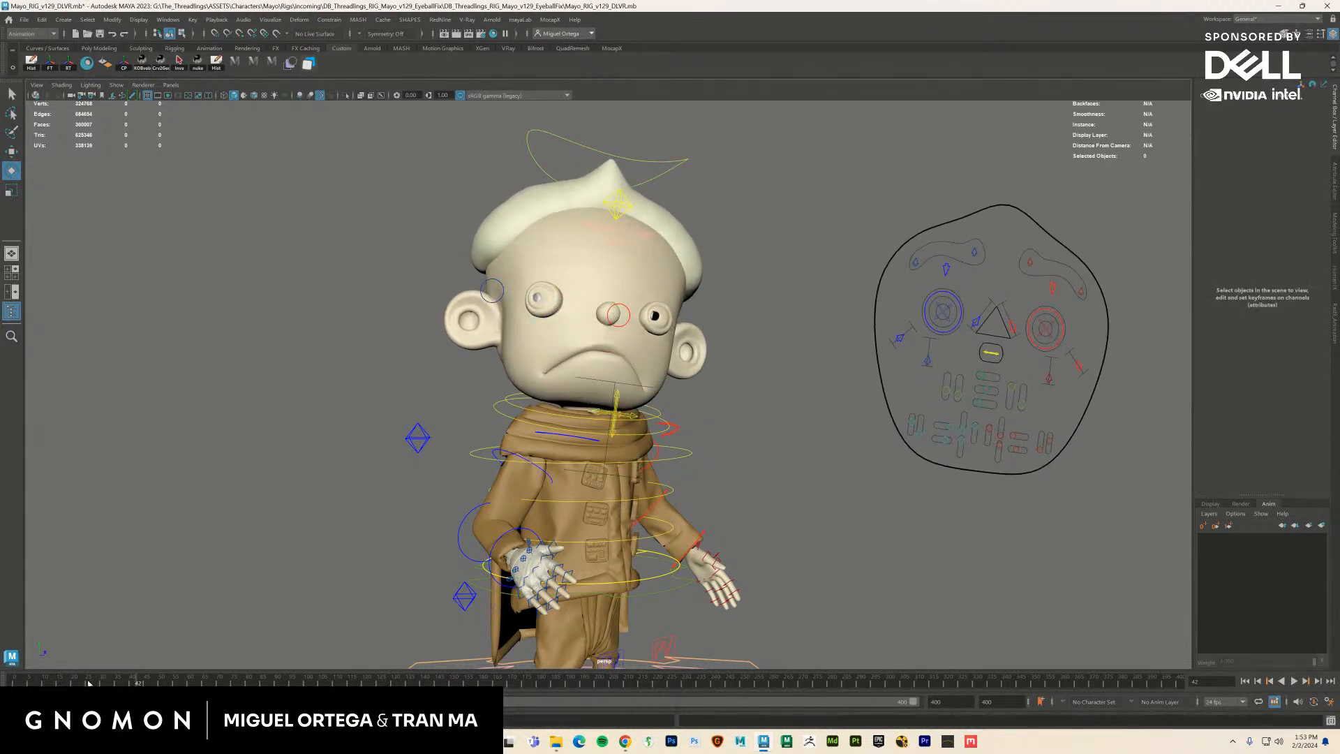
Play and scrub the facial clip to frame 340, and inspect the eyes and mouth up close from several angles
{"action": "key", "text": "alt+v"}
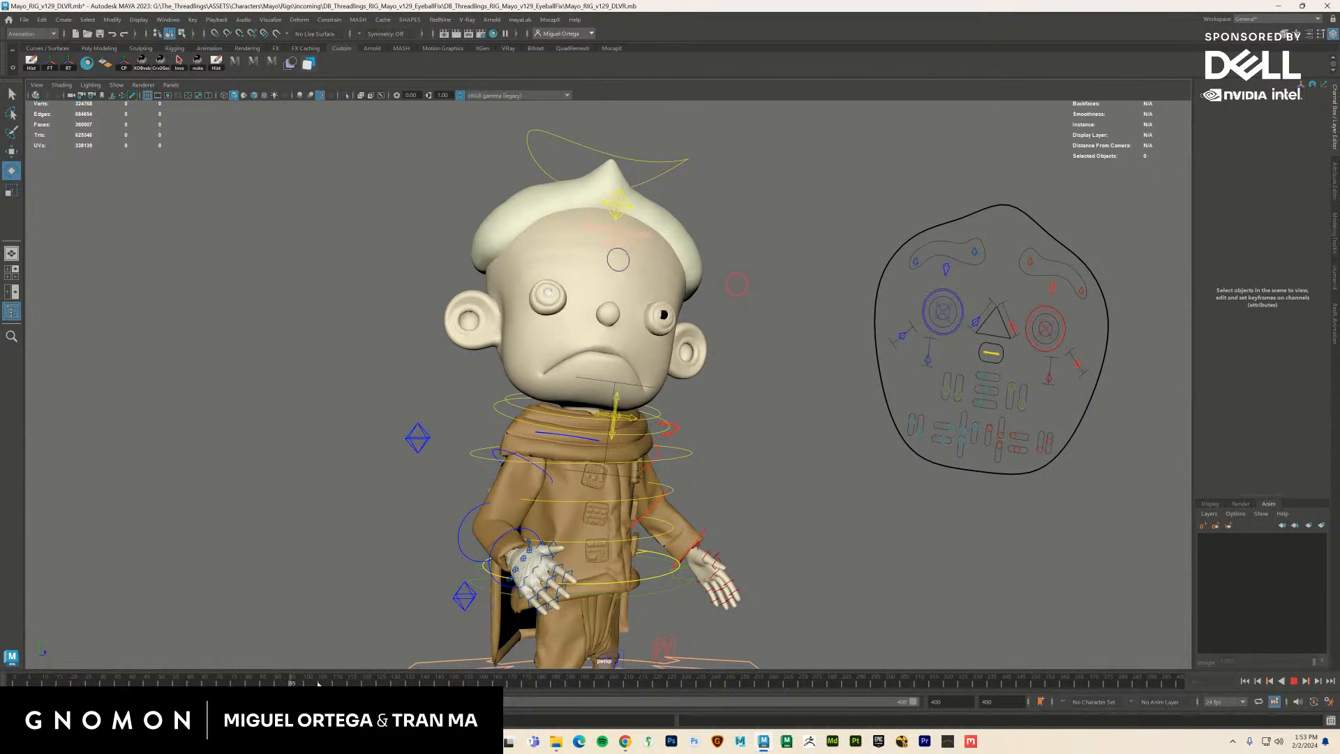
{"action": "left_click_drag", "start_coordinate": [319, 683], "coordinate": [1006, 679]}
{"action": "right_click_drag", "start_coordinate": [578, 288], "coordinate": [765, 292], "text": "alt"}
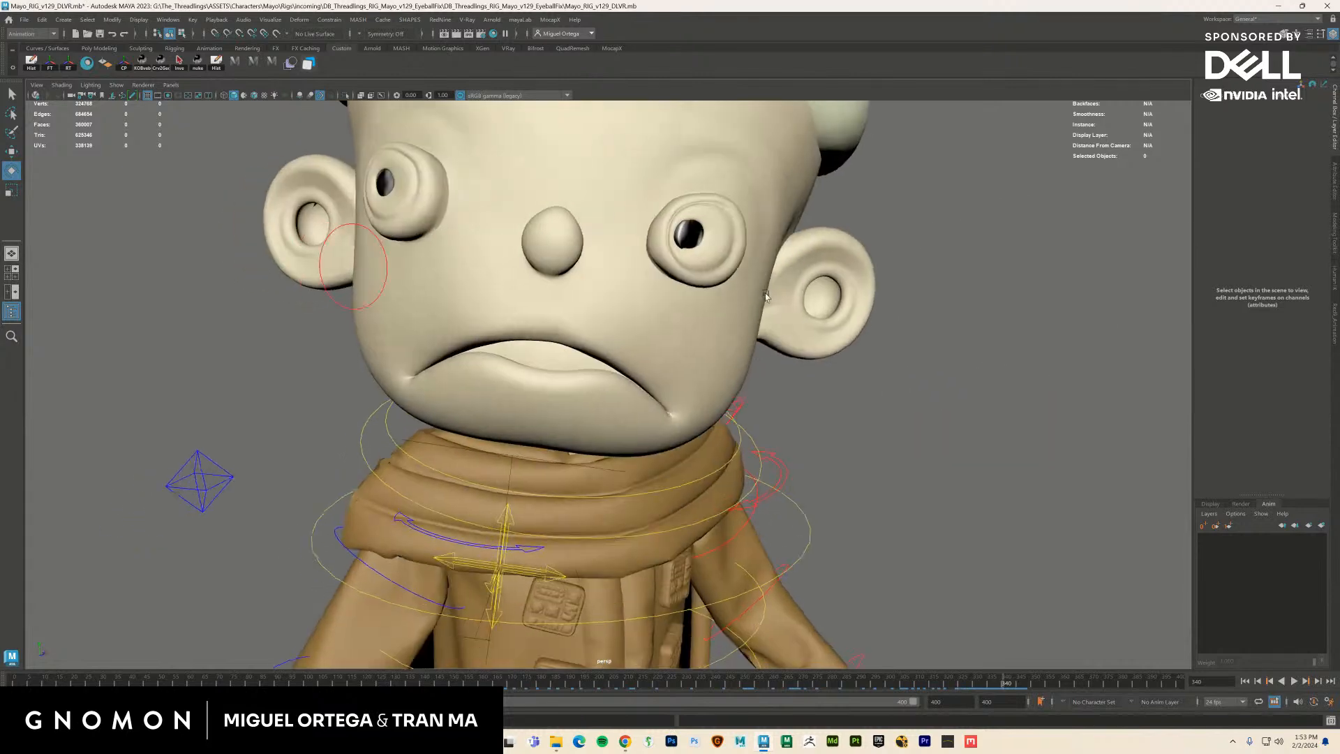
{"action": "mouse_move", "coordinate": [765, 292]}
{"action": "left_mouse_down", "text": "alt"}
{"action": "mouse_move", "coordinate": [737, 292]}
{"action": "mouse_move", "coordinate": [761, 305]}
{"action": "left_mouse_up", "text": "alt"}
{"action": "right_click_drag", "start_coordinate": [760, 306], "coordinate": [580, 349], "text": "alt"}
{"action": "left_click_drag", "start_coordinate": [580, 349], "coordinate": [634, 338], "text": "alt"}
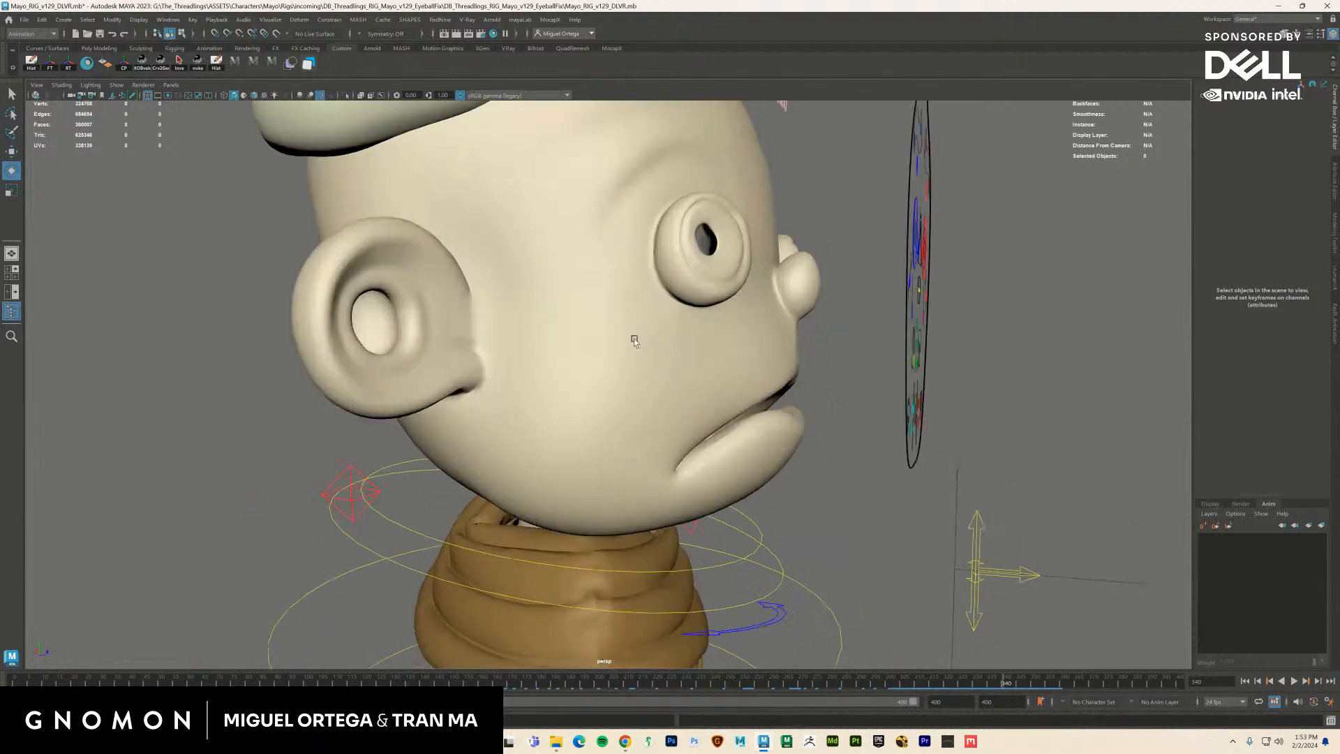
{"action": "right_click_drag", "start_coordinate": [634, 338], "coordinate": [740, 488], "text": "alt"}
{"action": "left_click_drag", "start_coordinate": [740, 488], "coordinate": [710, 451], "text": "alt"}
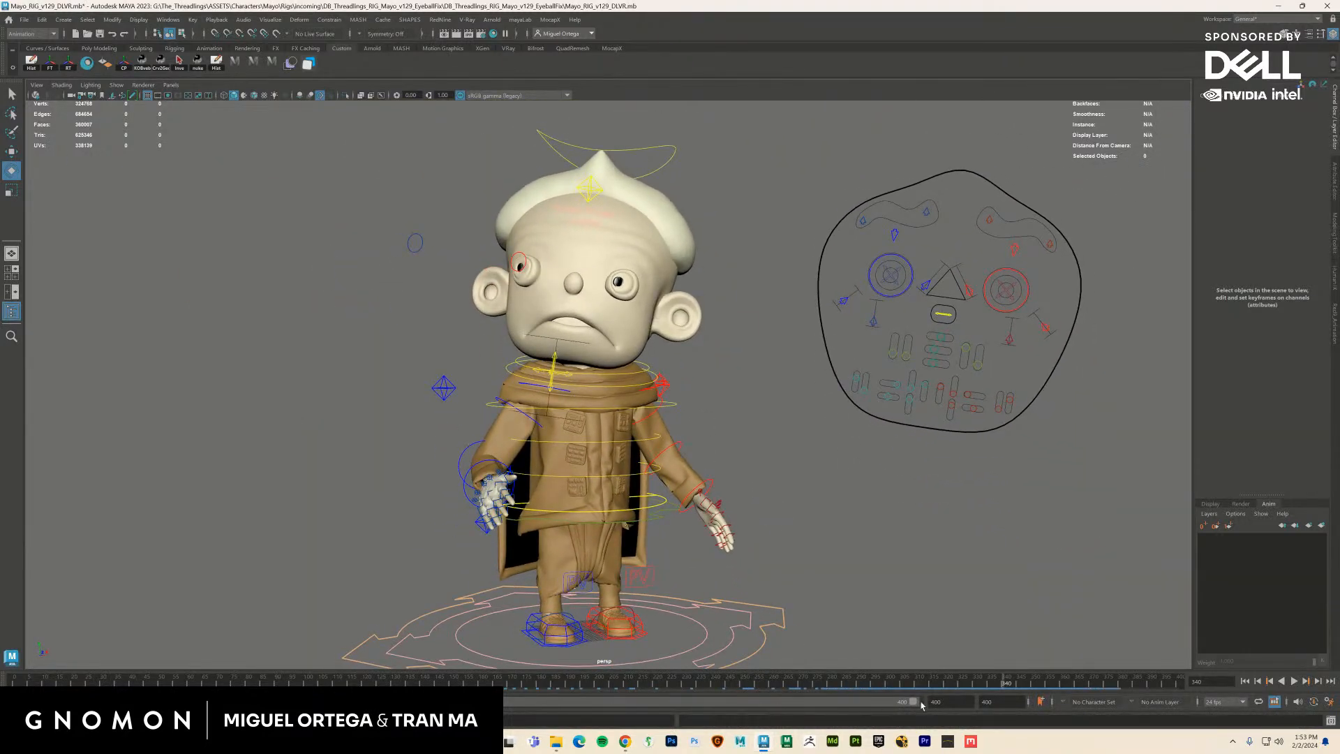
Play back the clip on the full posed character and scrub through its whole length, then back to an early frame
{"action": "key", "text": "alt+v"}
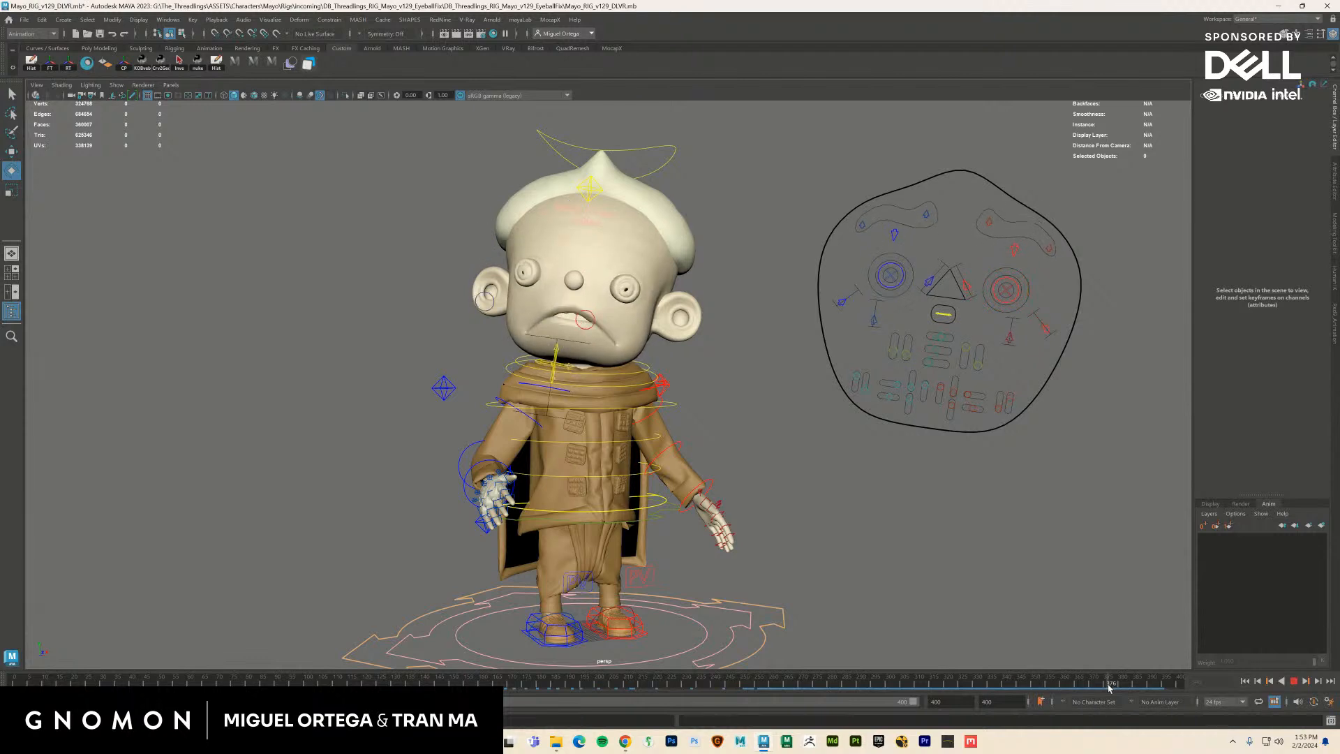
{"action": "left_click", "coordinate": [311, 680]}
{"action": "left_click_drag", "start_coordinate": [311, 681], "coordinate": [1184, 677]}
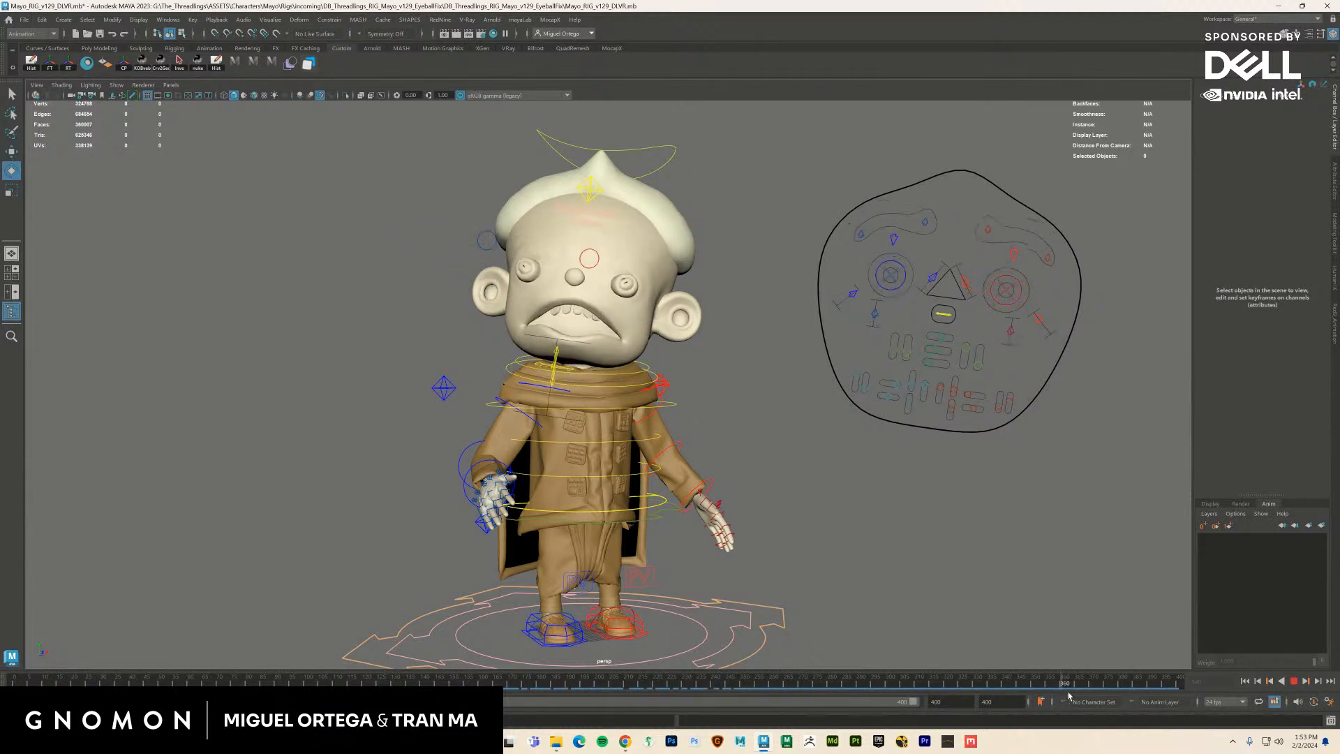
{"action": "left_click_drag", "start_coordinate": [176, 681], "coordinate": [139, 681]}
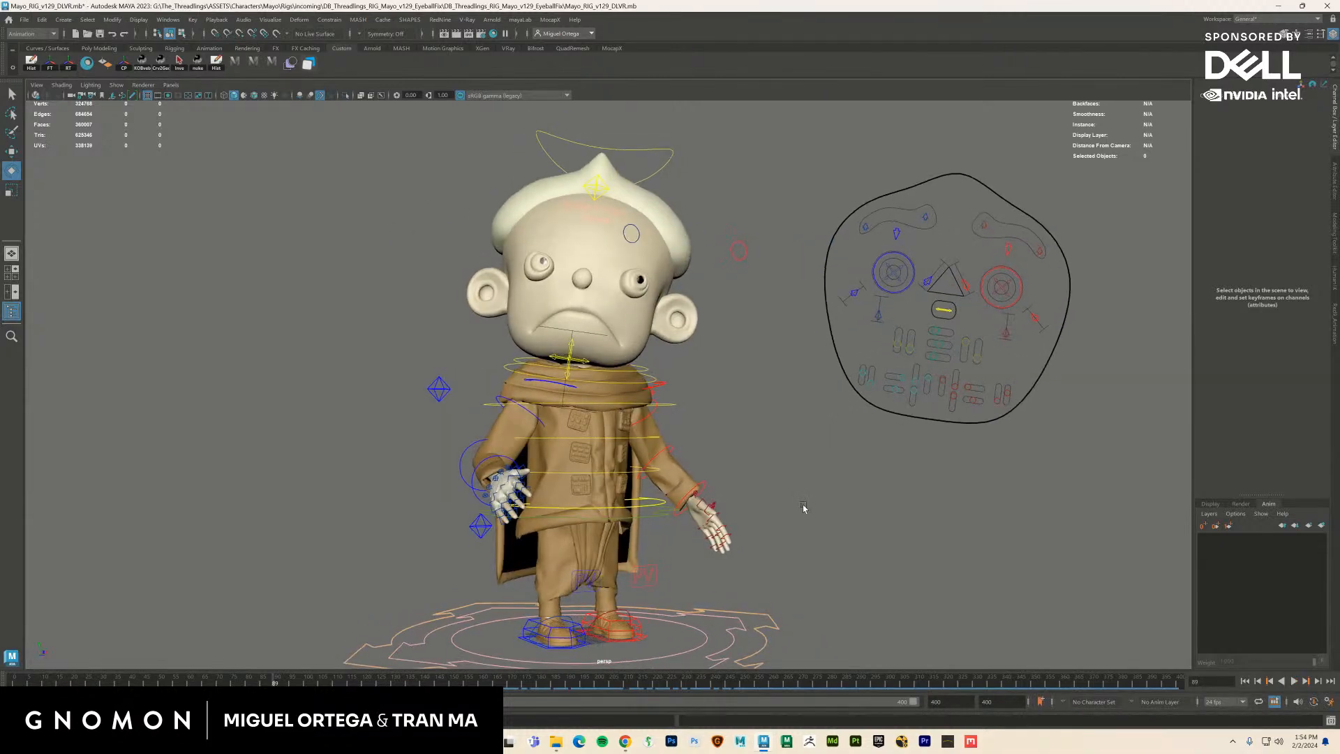
{"action": "key", "text": "Escape"}
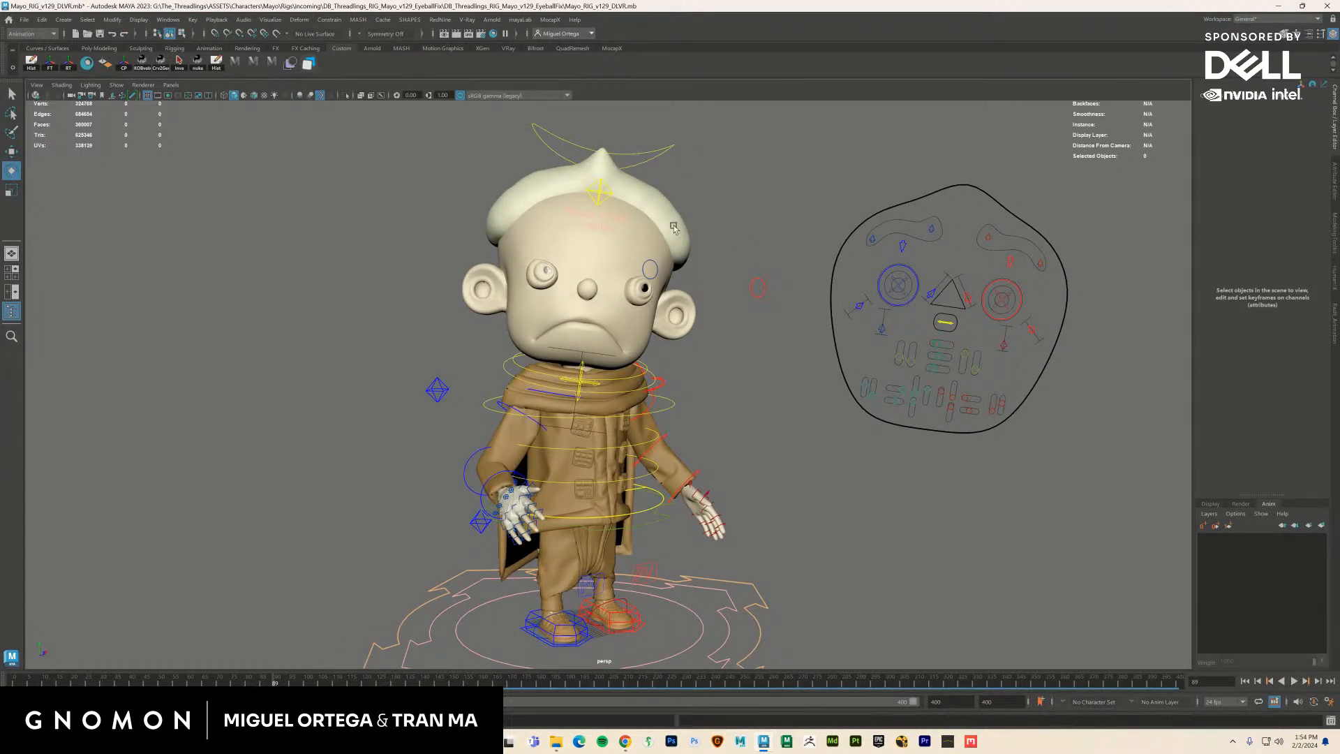
Tilt the head further with ctrl_FK_HeadTweak and play the facial clip on the new pose
{"action": "left_click", "coordinate": [622, 290]}
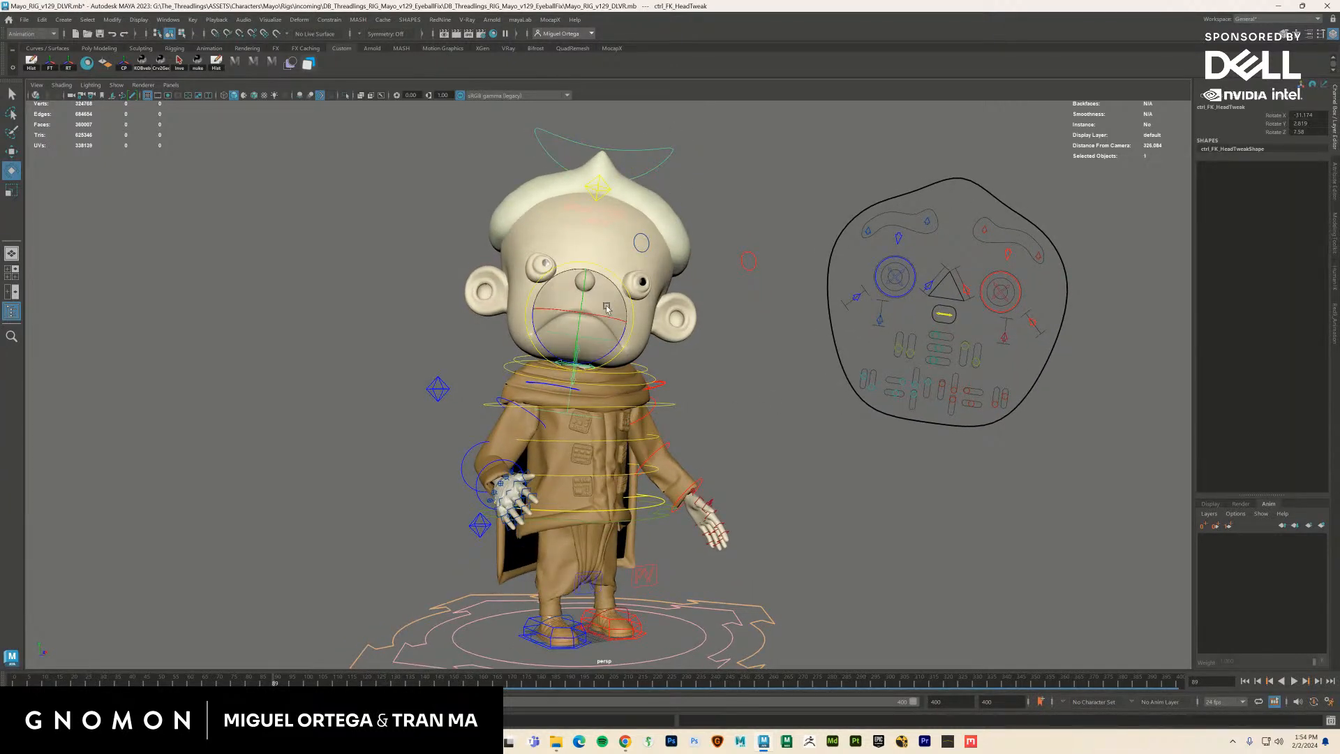
{"action": "left_click_drag", "start_coordinate": [607, 308], "coordinate": [768, 502]}
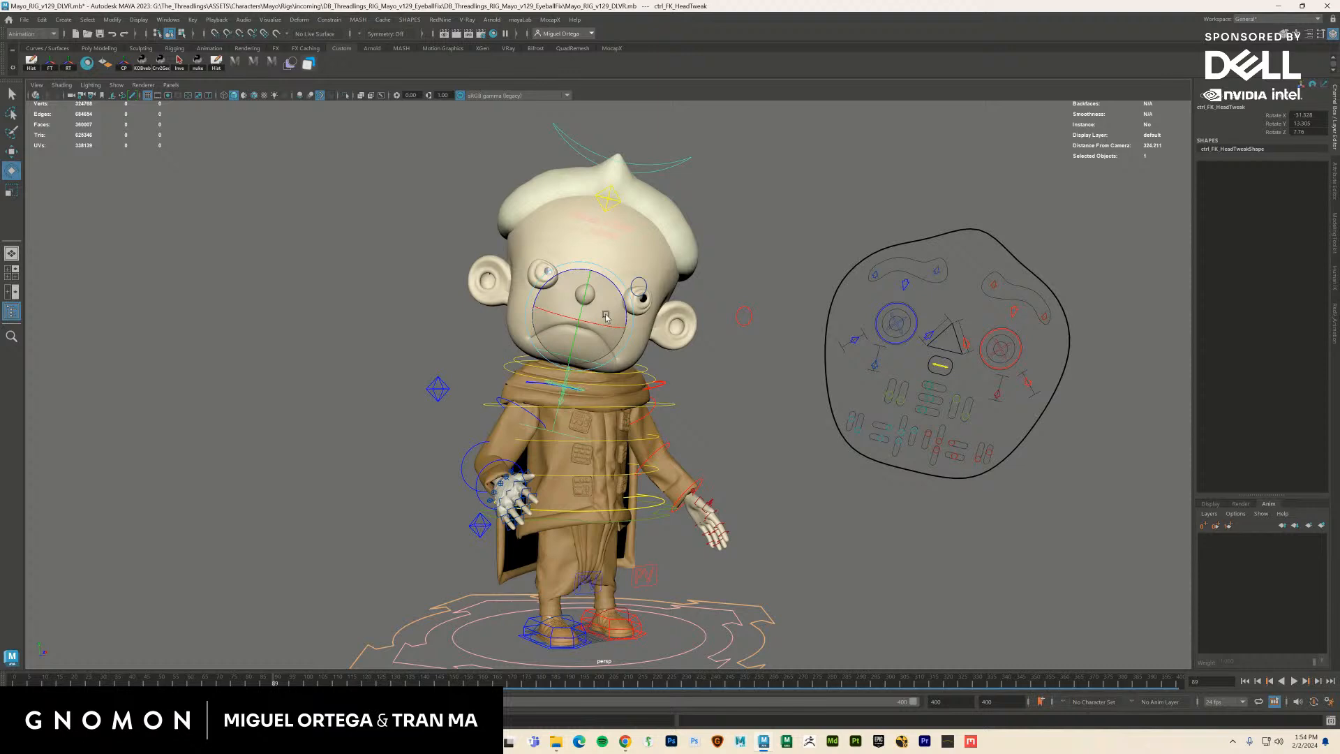
{"action": "left_click", "coordinate": [773, 510]}
{"action": "key", "text": "alt+v"}
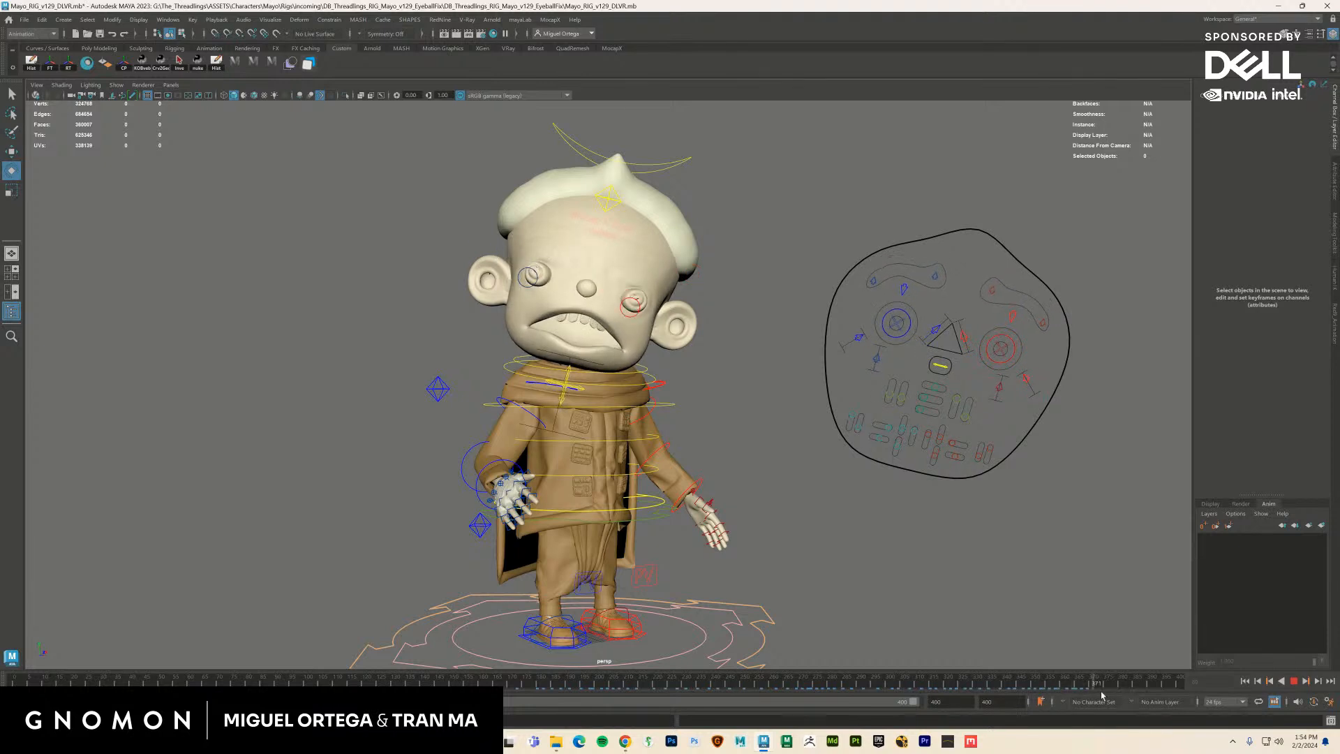
Play and scrub the facial clip on the tilted-head pose, stopping at frame 120 to inspect the character from the side
{"action": "key", "text": "alt+v"}
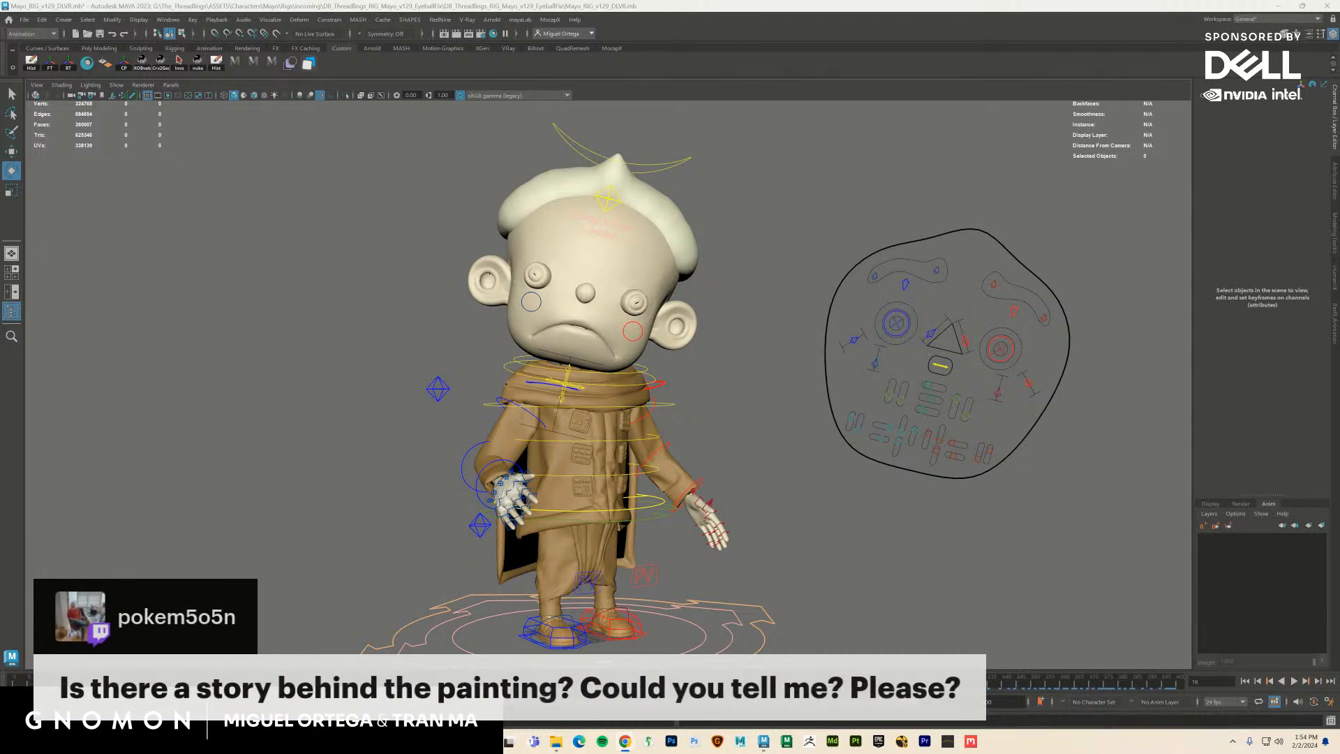
{"action": "left_click_drag", "start_coordinate": [569, 444], "coordinate": [577, 448], "text": "alt"}
{"action": "key", "text": "alt+v"}
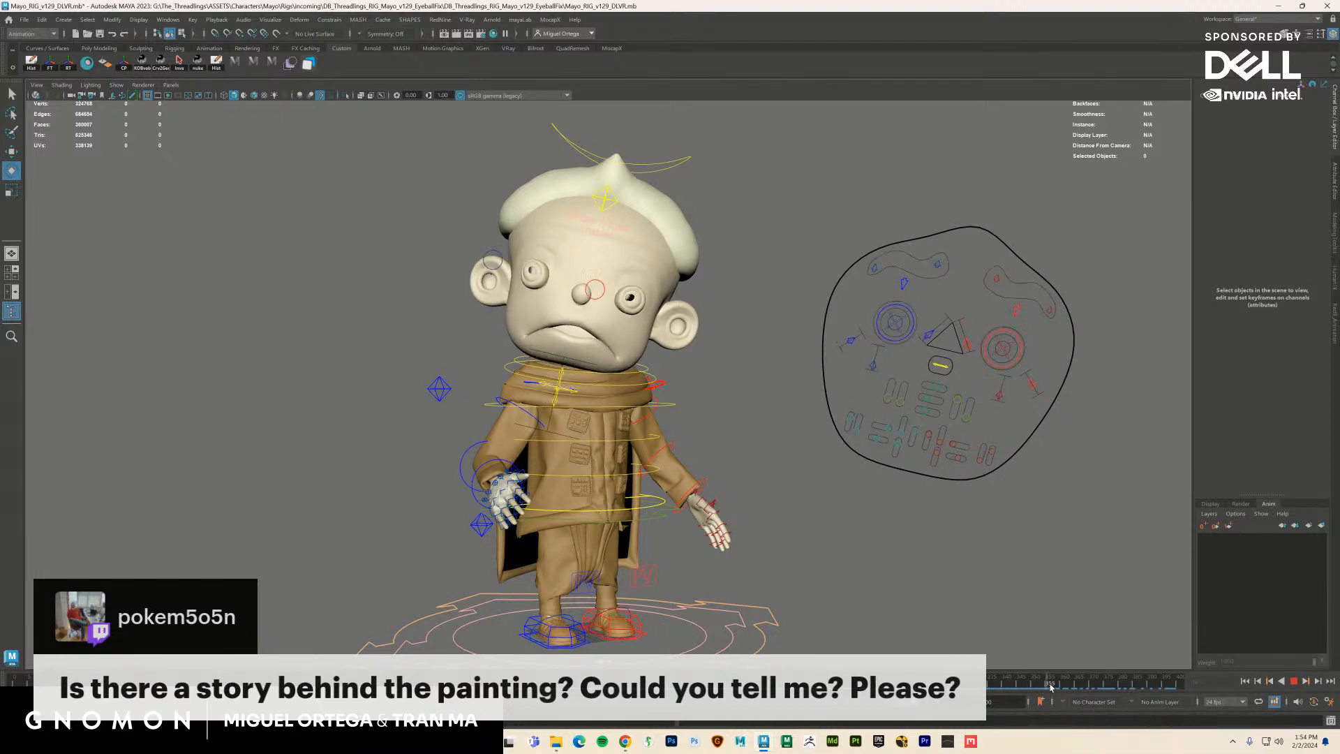
{"action": "left_click_drag", "start_coordinate": [1101, 693], "coordinate": [1035, 689]}
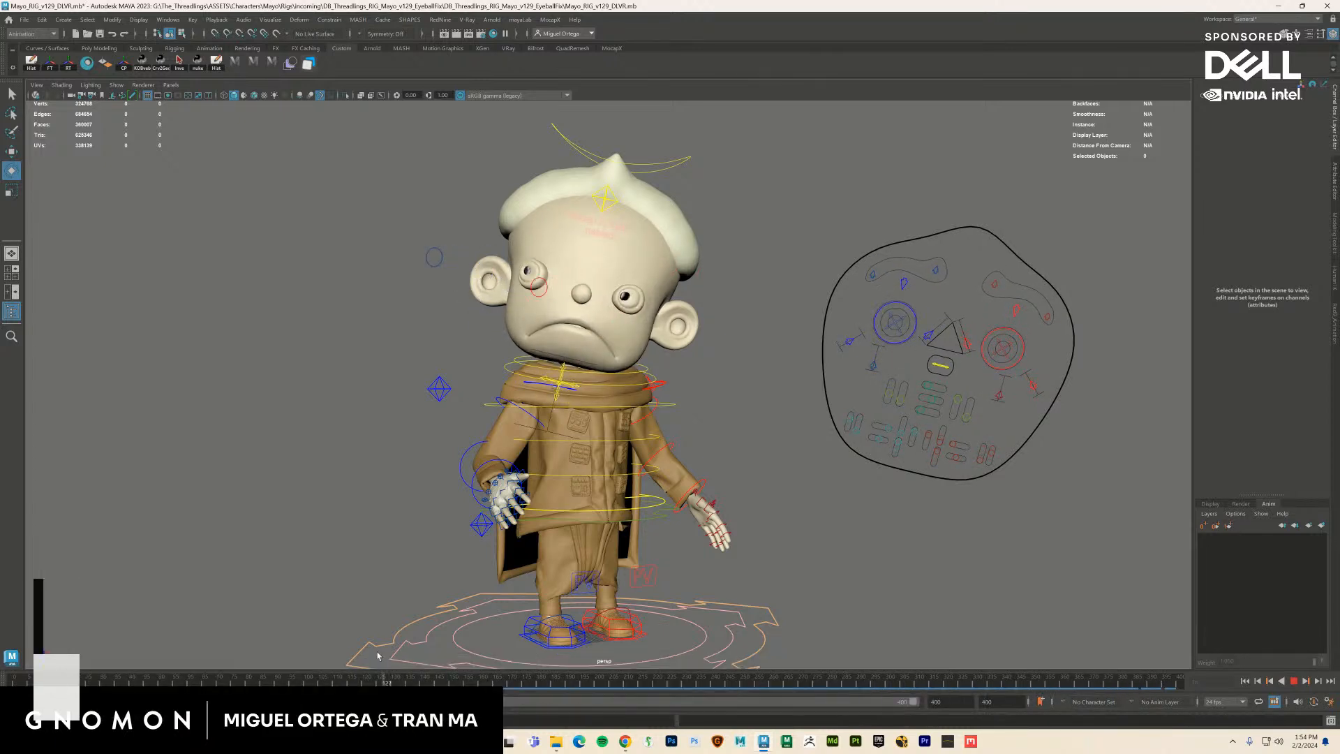
{"action": "left_click", "coordinate": [337, 681]}
{"action": "left_click_drag", "start_coordinate": [337, 652], "coordinate": [362, 650]}
{"action": "left_click_drag", "start_coordinate": [545, 559], "coordinate": [609, 536], "text": "alt"}
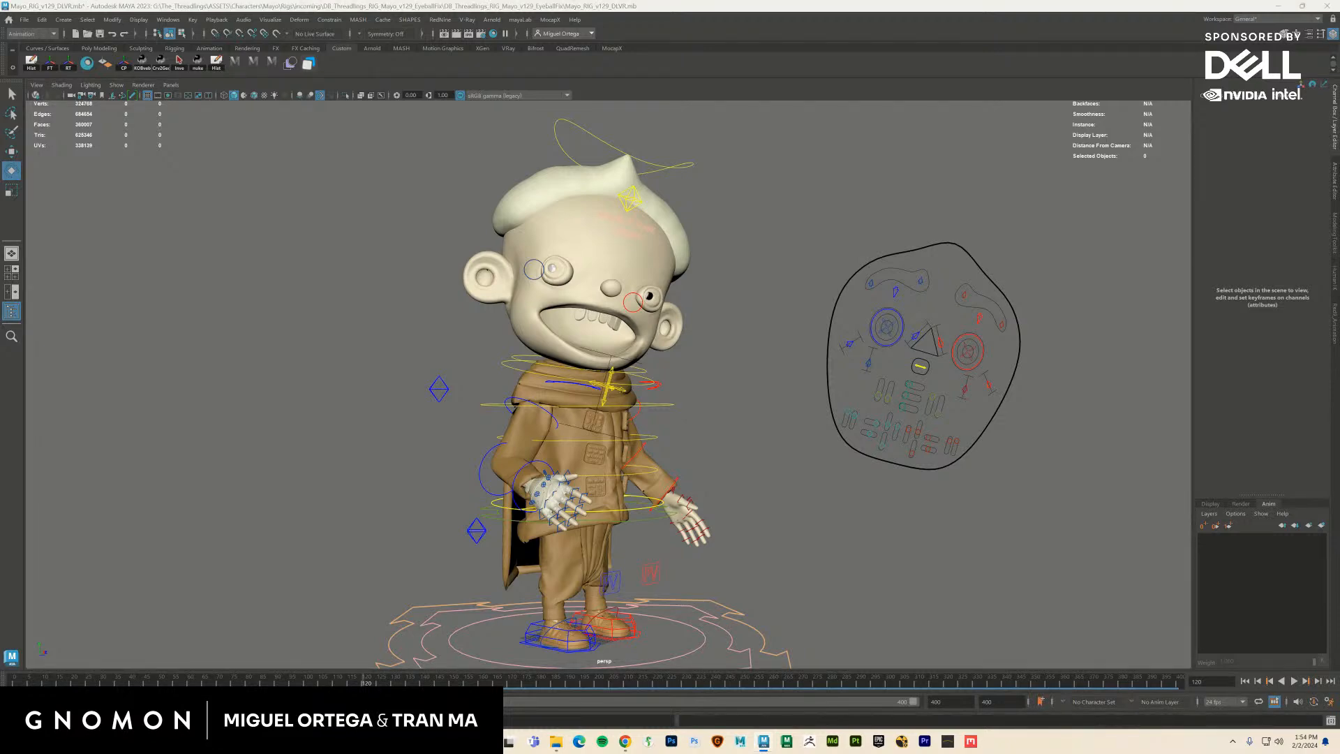
Leave Maya and bring up the File Explorer window holding the wetransfer folder
{"action": "left_click", "coordinate": [1279, 7]}
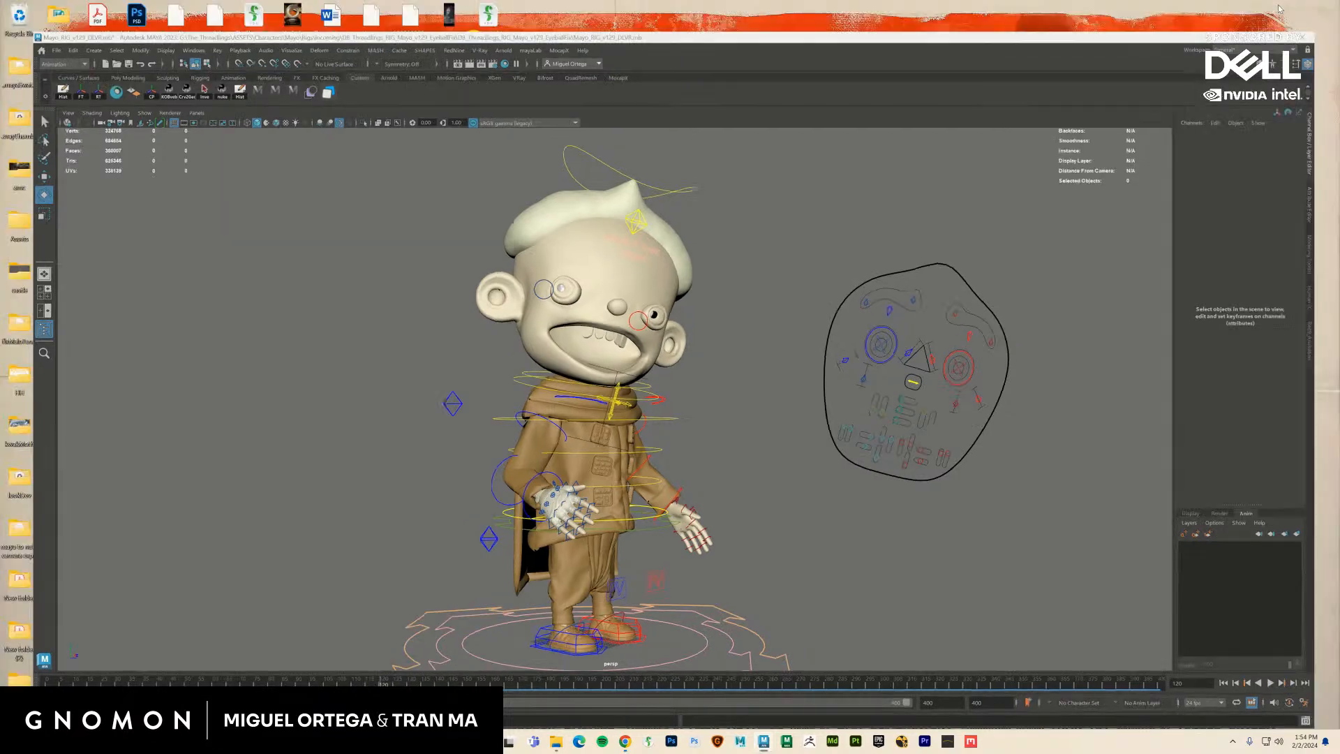
{"action": "key", "text": "alt+Tab"}
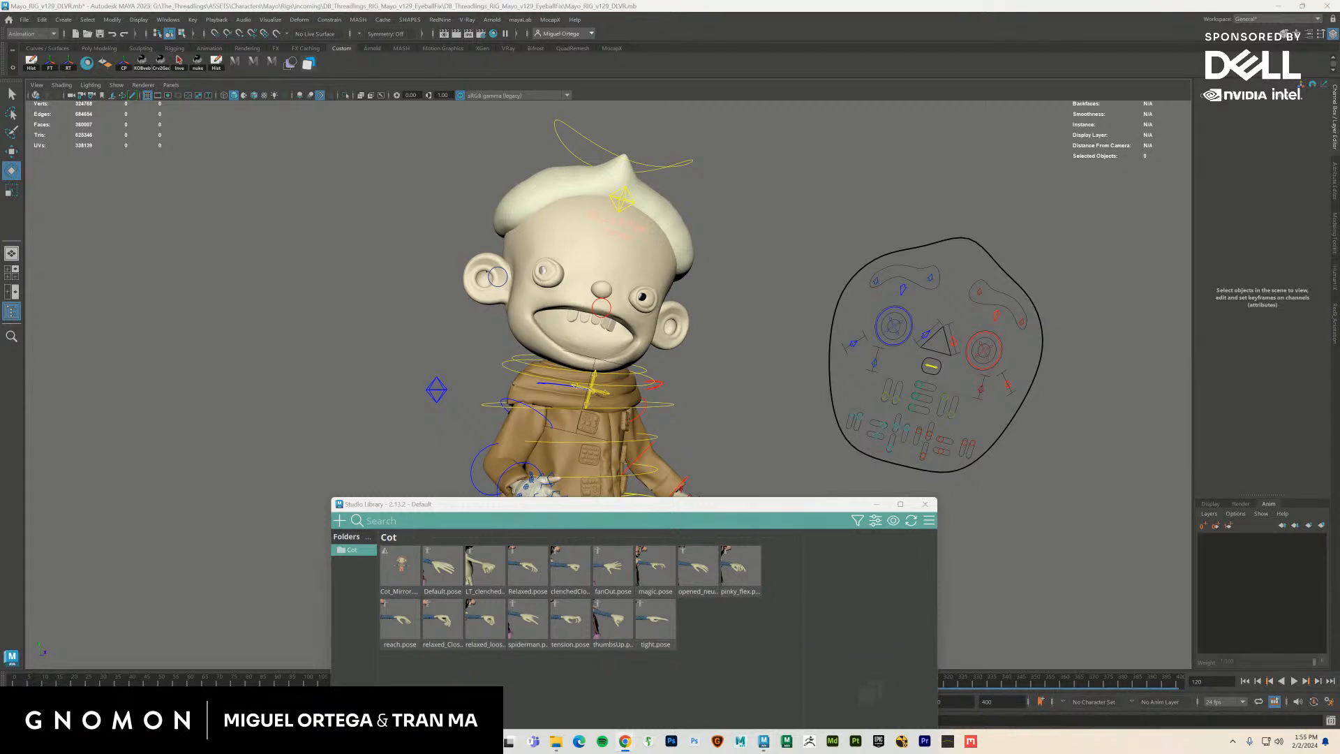
{"action": "mouse_move", "coordinate": [556, 742]}
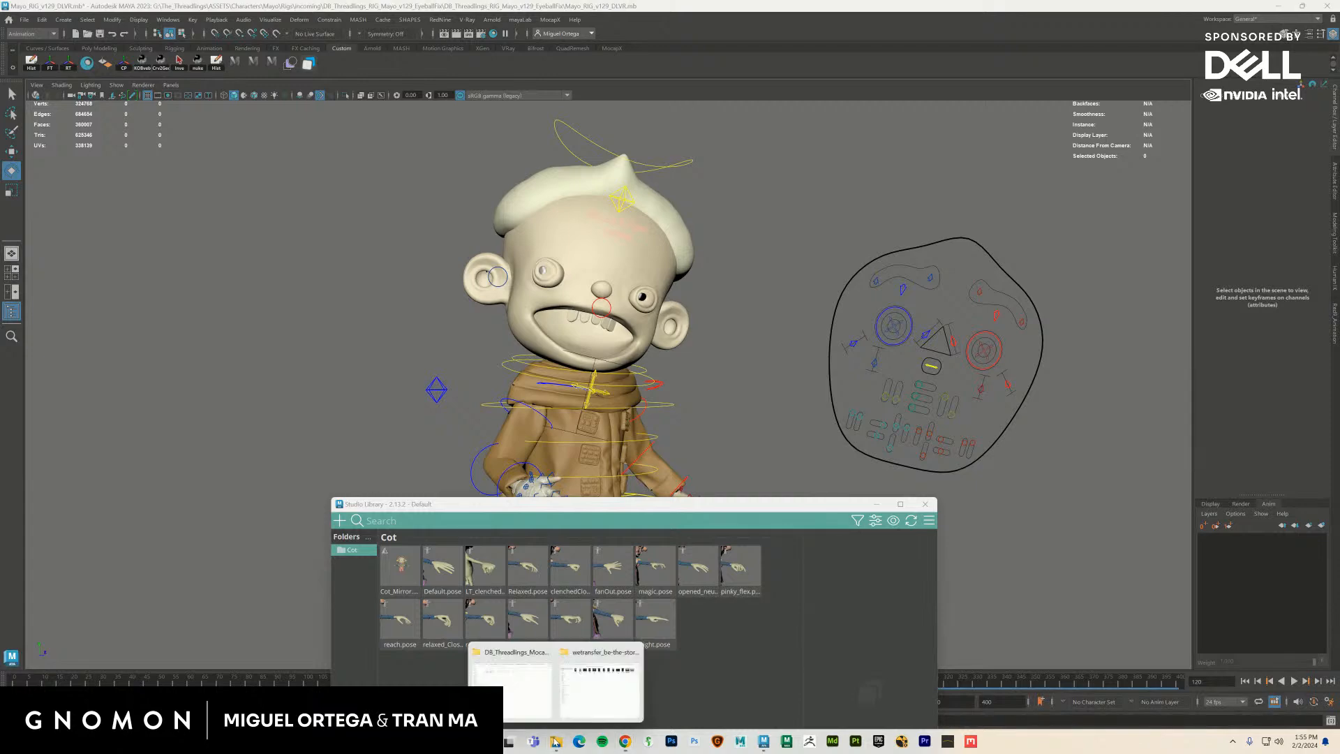
{"action": "left_click", "coordinate": [601, 696]}
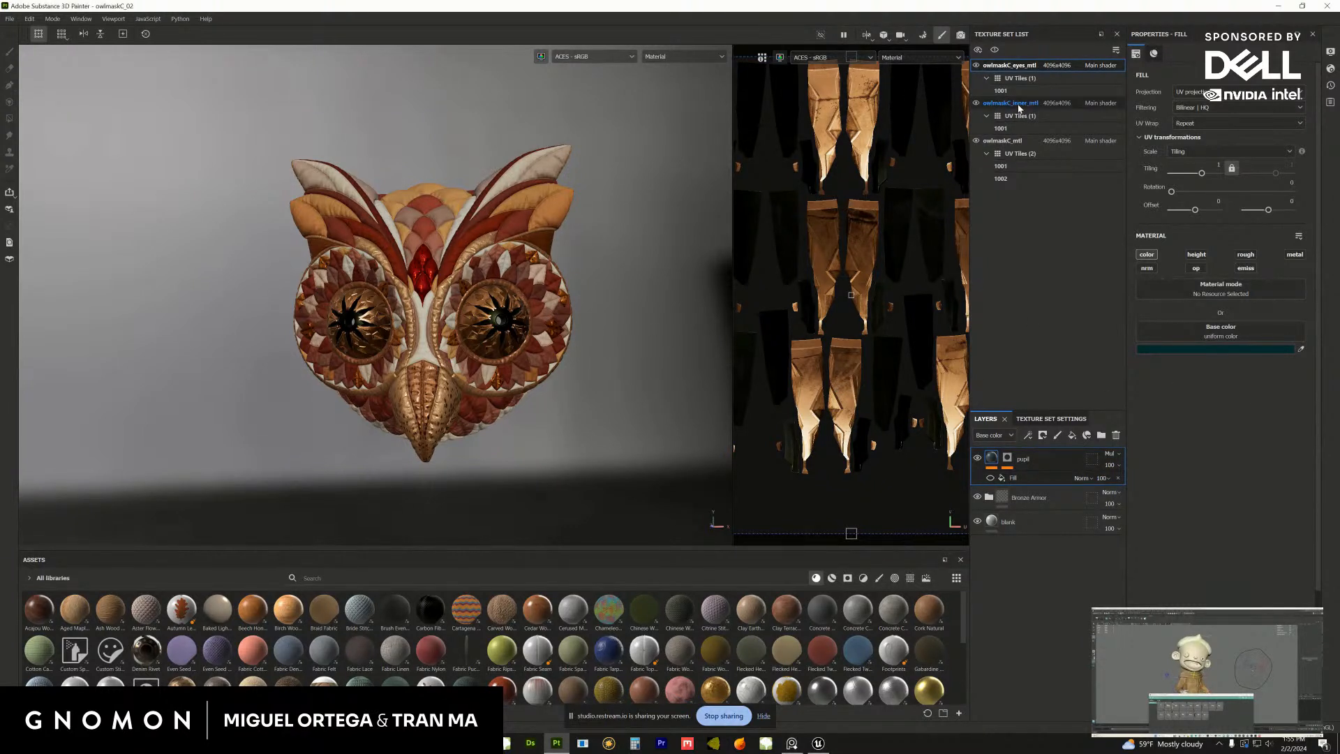
Select the owlmaskC_mtl texture set in Substance 3D Painter and inspect the owl mask from the front and side
{"action": "left_click", "coordinate": [1002, 141]}
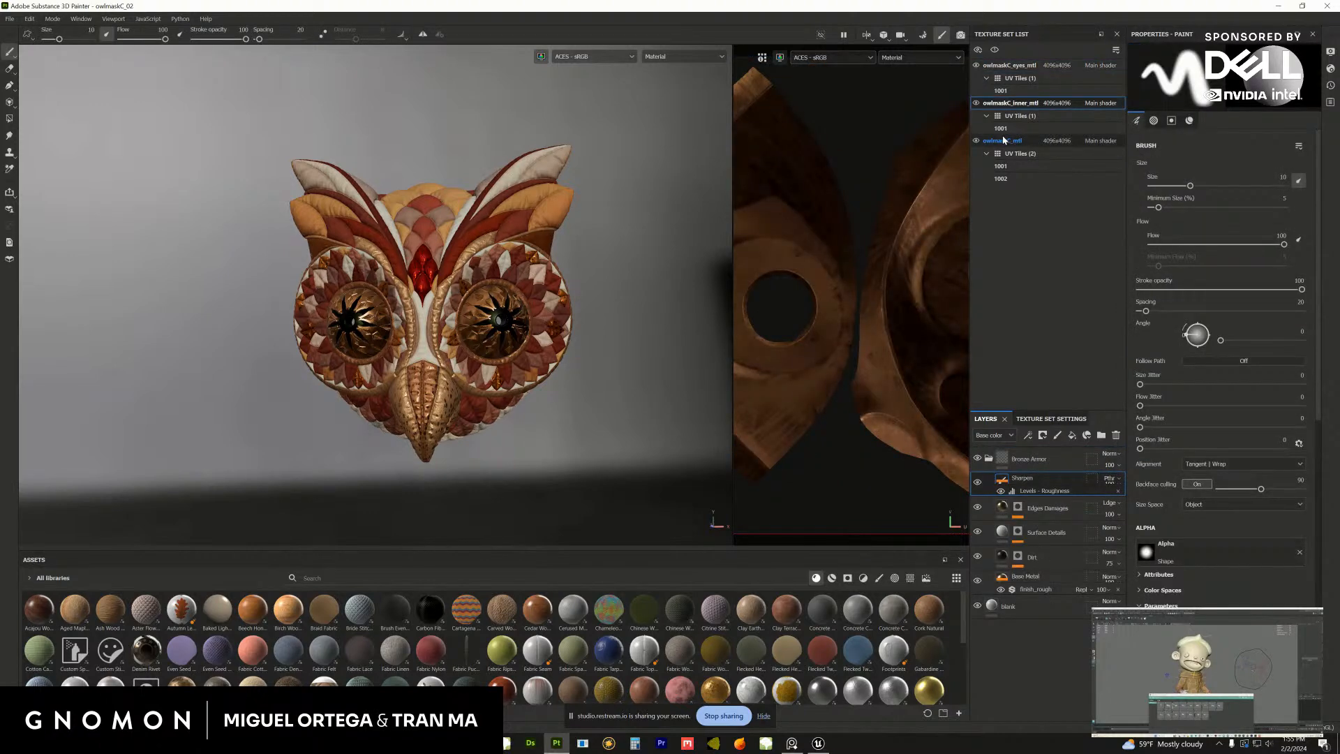
{"action": "left_click", "coordinate": [1003, 140]}
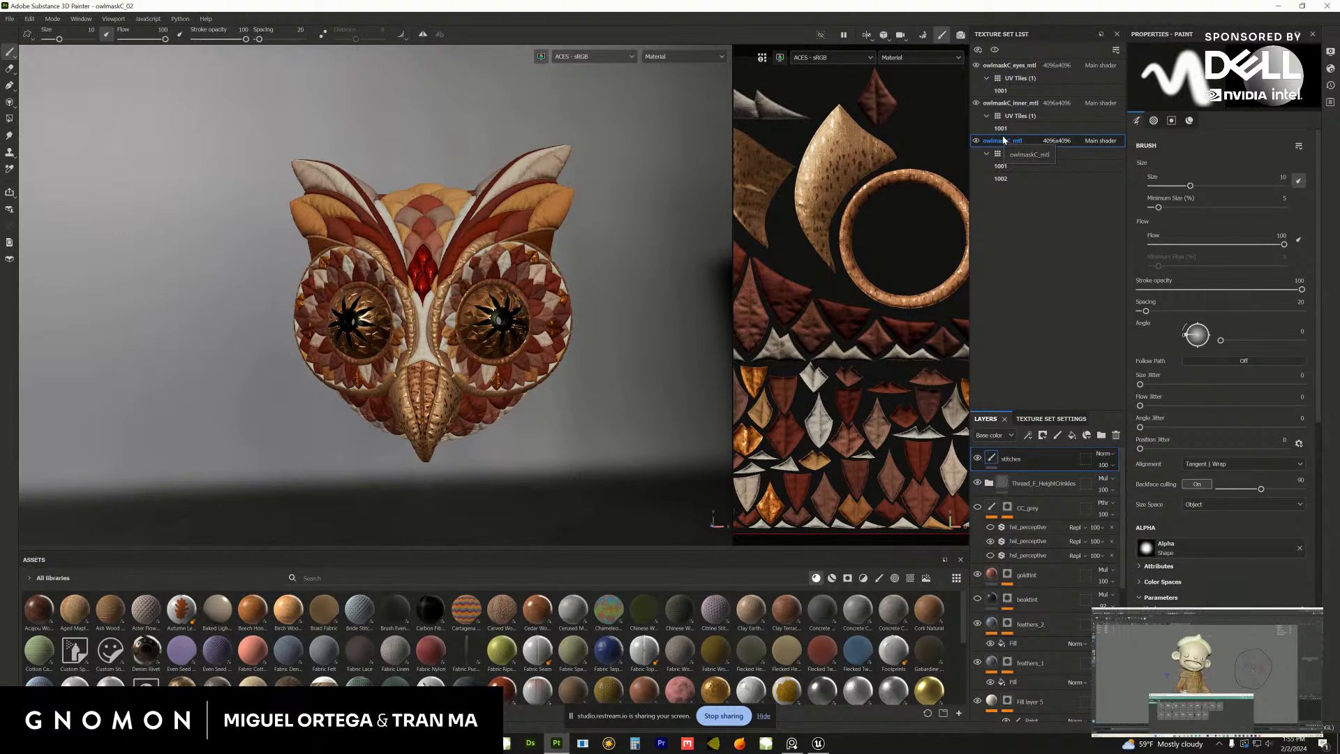
{"action": "mouse_move", "coordinate": [460, 246]}
{"action": "left_mouse_down", "text": "alt"}
{"action": "mouse_move", "coordinate": [422, 330]}
{"action": "mouse_move", "coordinate": [559, 350]}
{"action": "left_mouse_up", "text": "alt"}
{"action": "scroll", "coordinate": [530, 366], "scroll_direction": "down", "scroll_amount": 1}
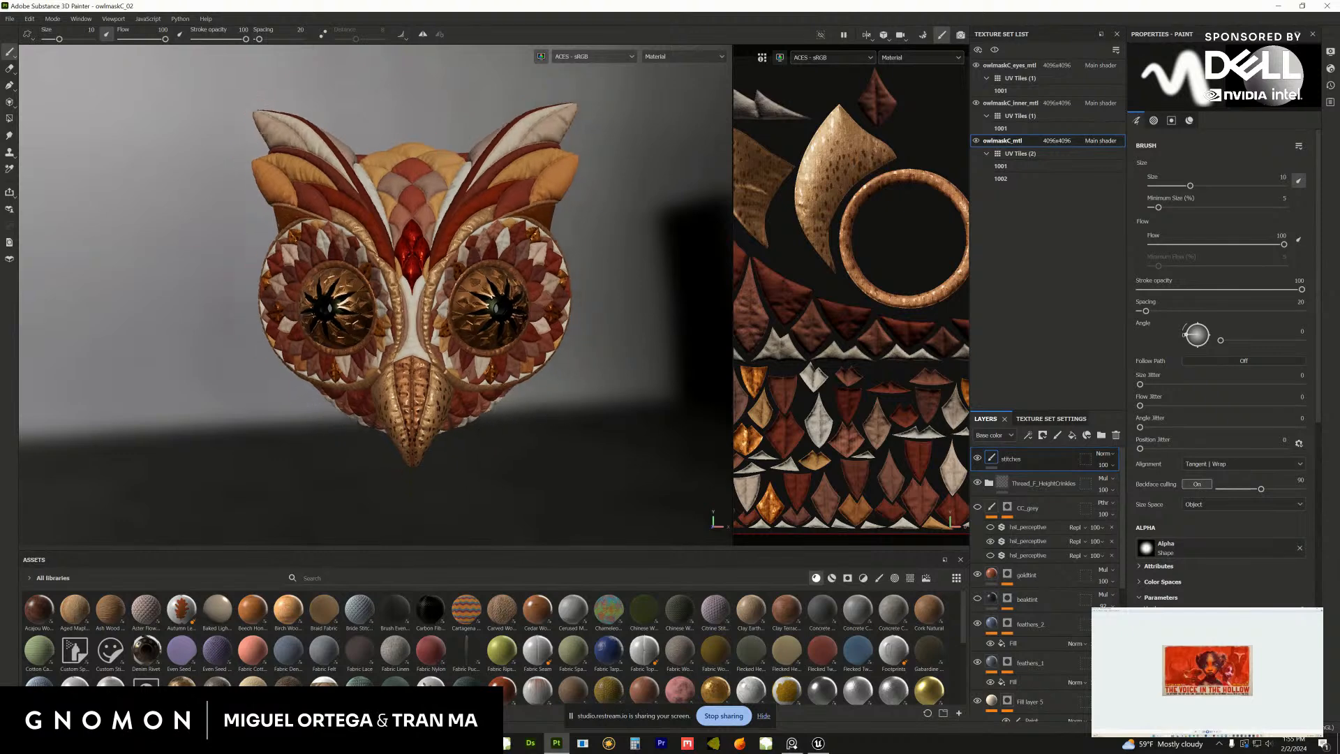
{"action": "middle_click_drag", "start_coordinate": [530, 367], "coordinate": [526, 352], "text": "alt"}
{"action": "left_click_drag", "start_coordinate": [525, 352], "coordinate": [440, 293], "text": "alt"}
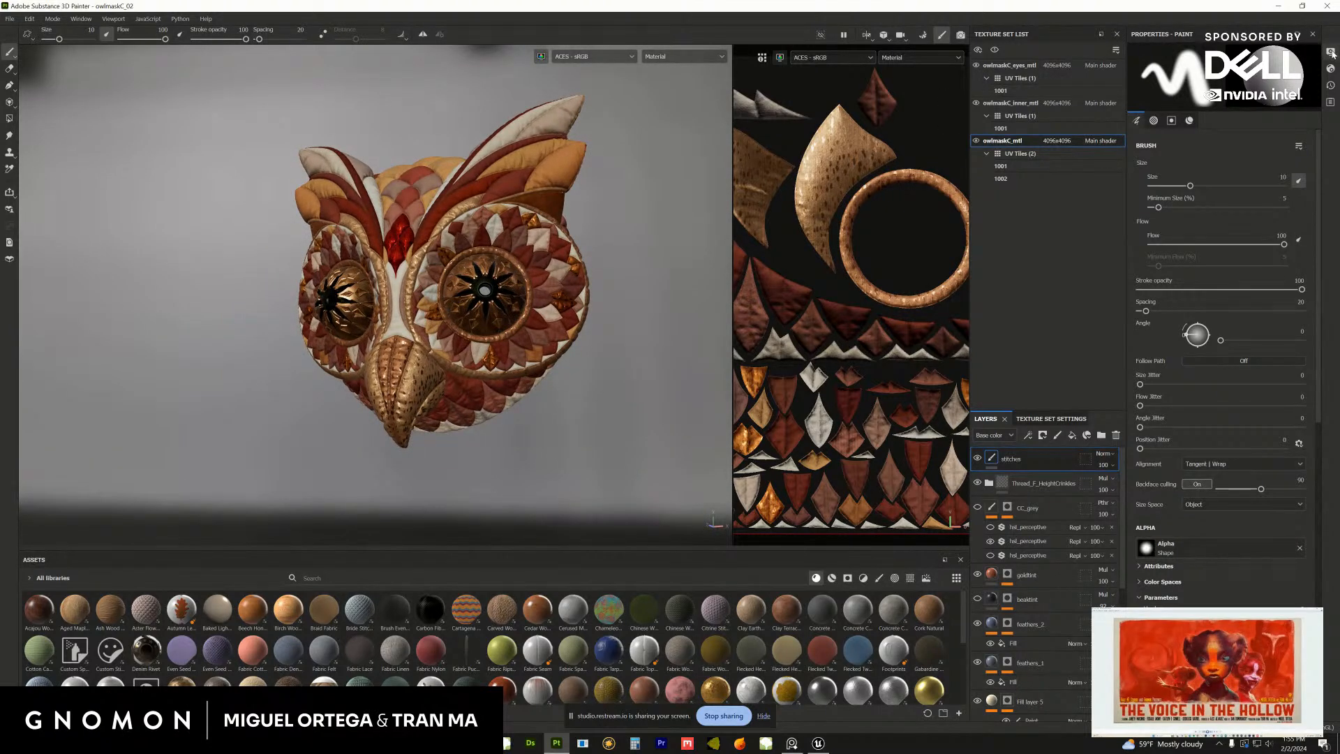
Increase the environment background blur in the display settings and rotate the environment lighting around the owl mask
{"action": "left_click", "coordinate": [1331, 53]}
{"action": "left_click_drag", "start_coordinate": [1140, 250], "coordinate": [1223, 250]}
{"action": "left_click_drag", "start_coordinate": [531, 377], "coordinate": [576, 386], "text": "alt"}
{"action": "right_click_drag", "start_coordinate": [576, 386], "coordinate": [568, 379], "text": "shift"}
{"action": "mouse_move", "coordinate": [568, 379]}
{"action": "left_mouse_down", "text": "alt"}
{"action": "mouse_move", "coordinate": [538, 377]}
{"action": "mouse_move", "coordinate": [587, 380]}
{"action": "left_mouse_up", "text": "alt"}
{"action": "left_click", "coordinate": [1314, 56]}
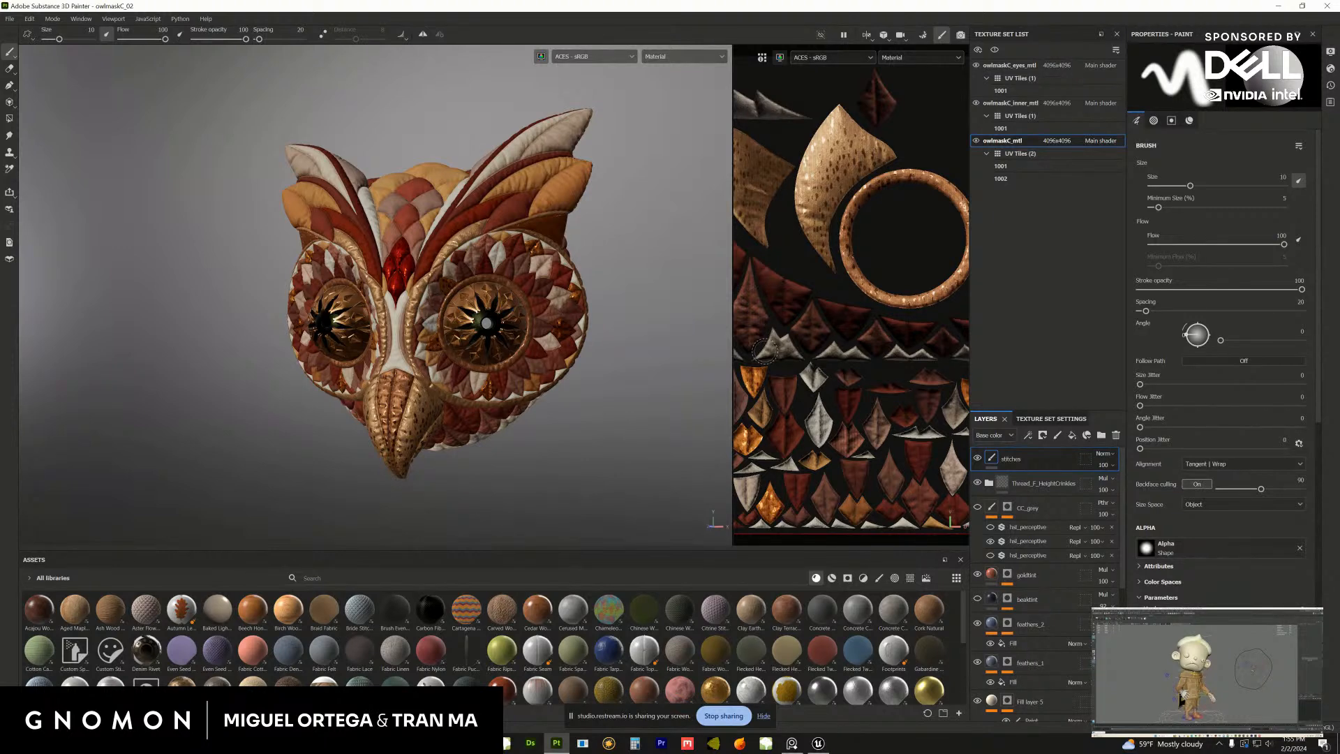
Switch to Unreal Engine and examine the Classroom_lvl interior, looking through the archway towards the lit door
{"action": "left_click", "coordinate": [1279, 6]}
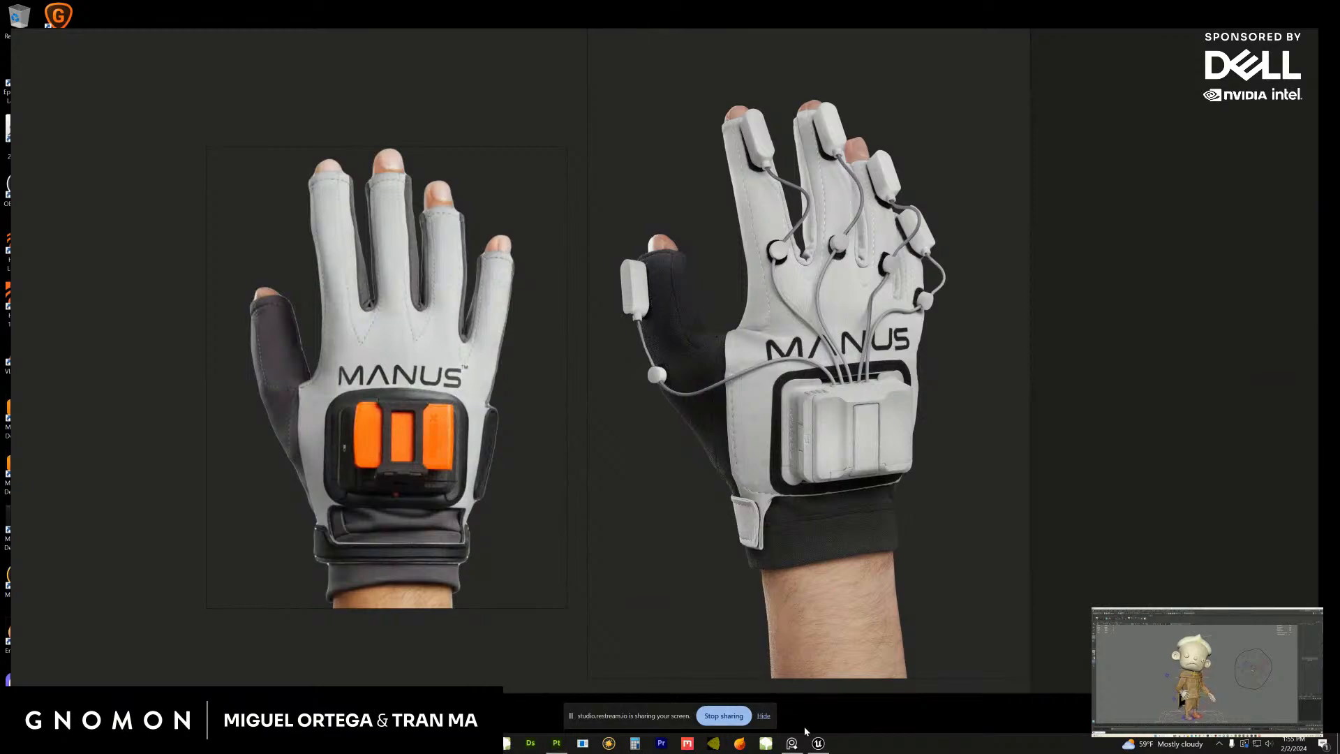
{"action": "left_click", "coordinate": [827, 746]}
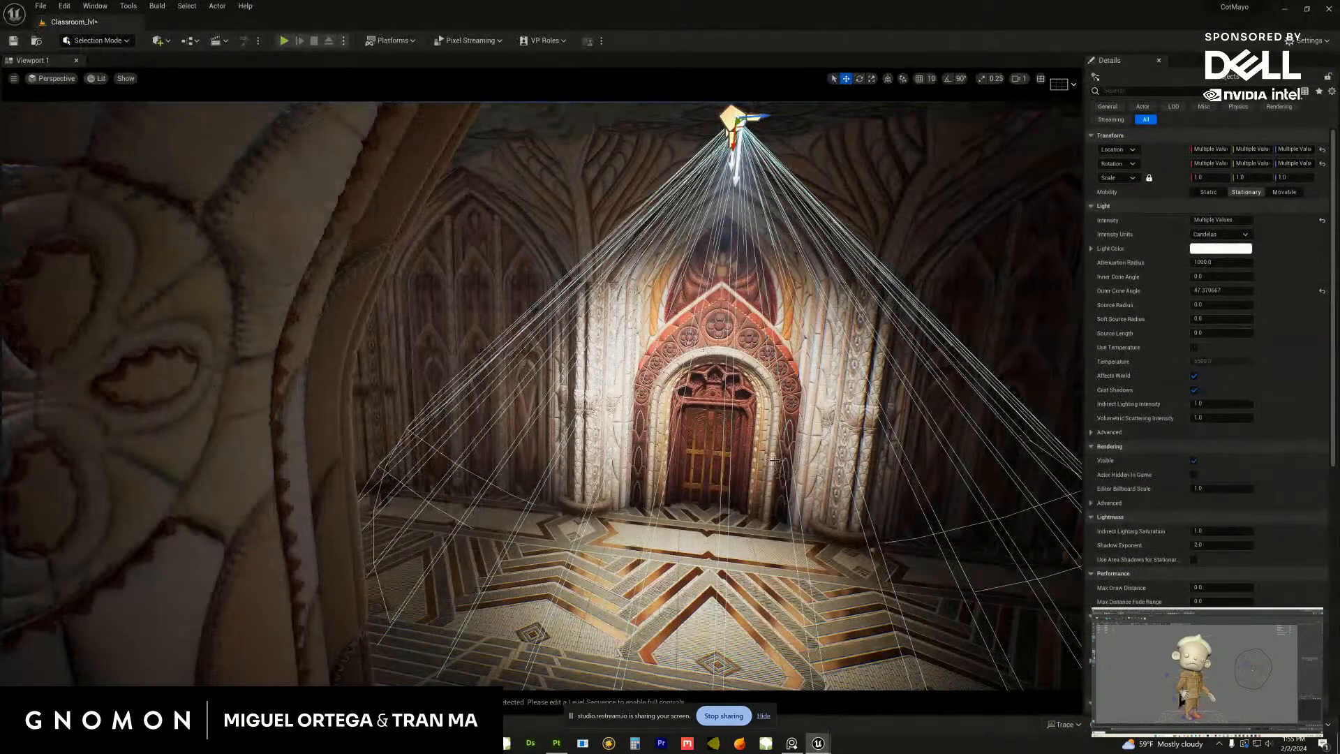
{"action": "scroll", "coordinate": [773, 465], "scroll_direction": "down", "scroll_amount": 5}
{"action": "scroll", "coordinate": [773, 464], "scroll_direction": "up", "scroll_amount": 5}
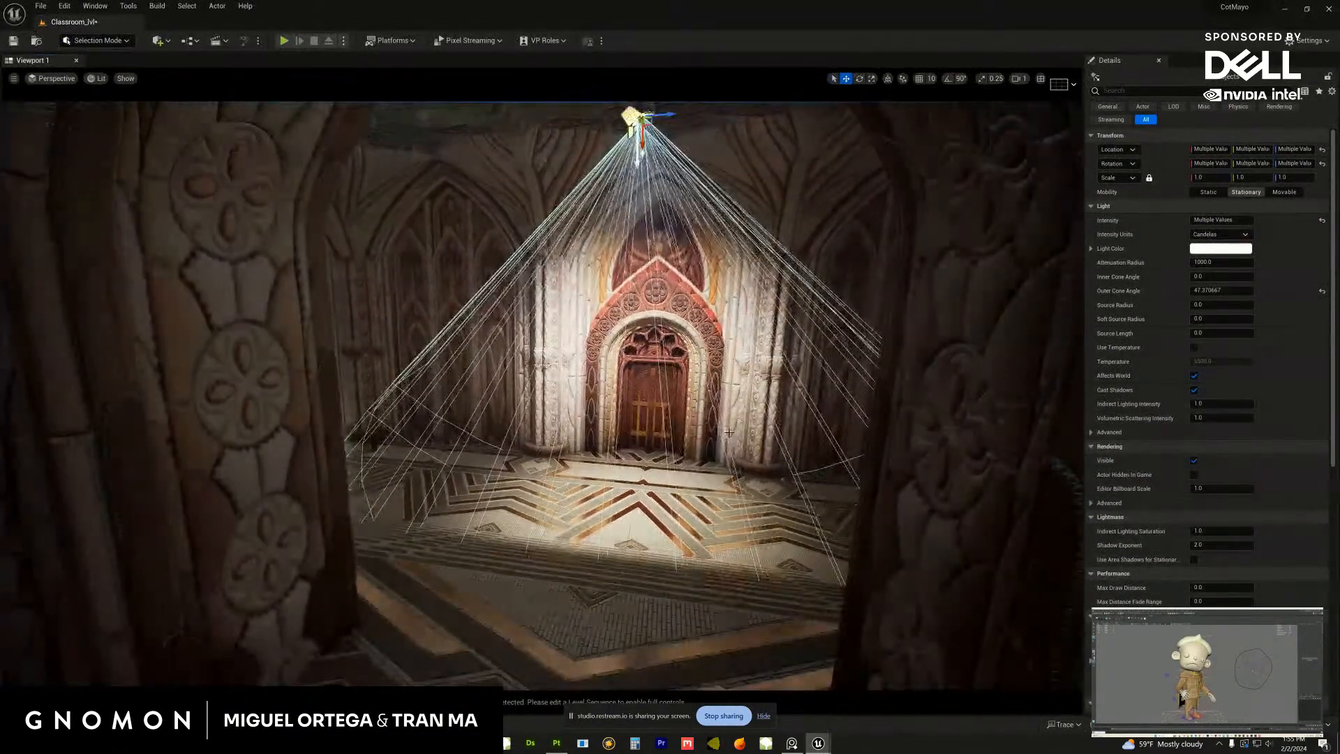
{"action": "key", "text": "f"}
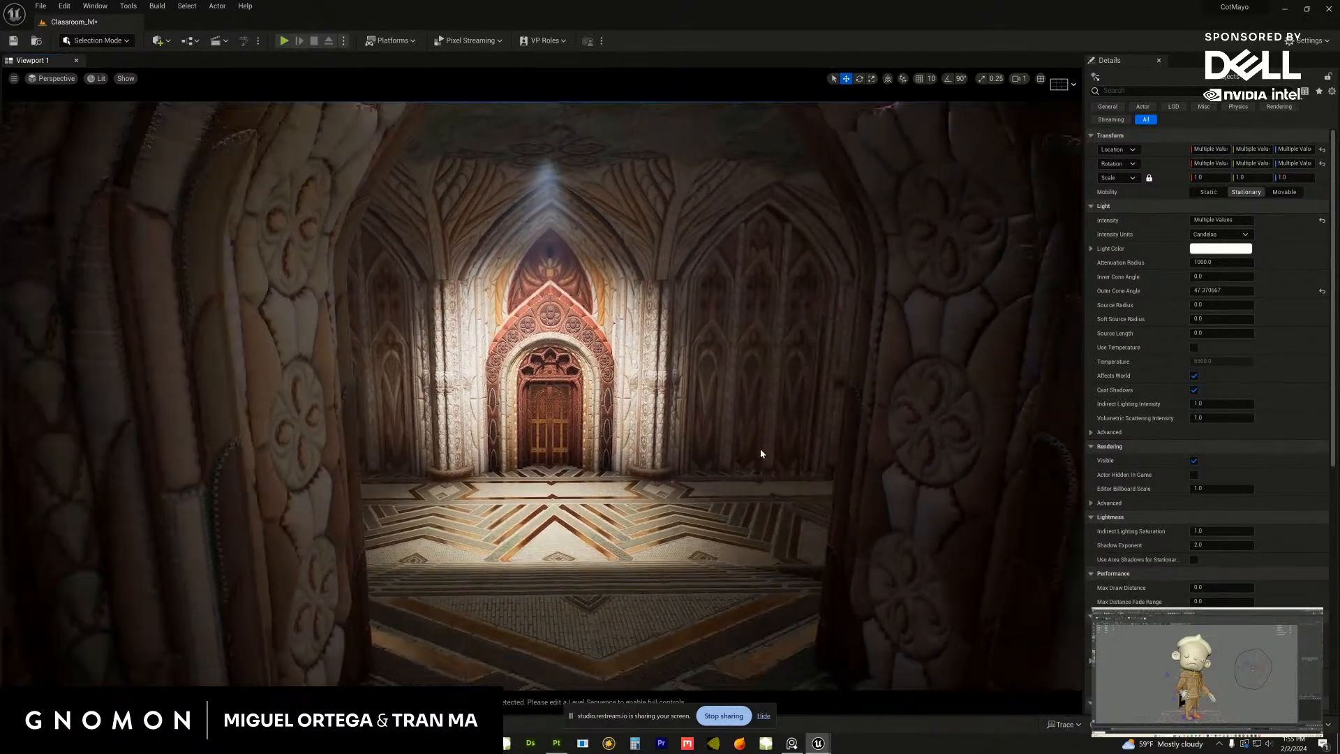
{"action": "mouse_move", "coordinate": [760, 453]}
{"action": "left_mouse_down", "text": "alt"}
{"action": "mouse_move", "coordinate": [722, 446]}
{"action": "mouse_move", "coordinate": [763, 444]}
{"action": "left_mouse_up", "text": "alt"}
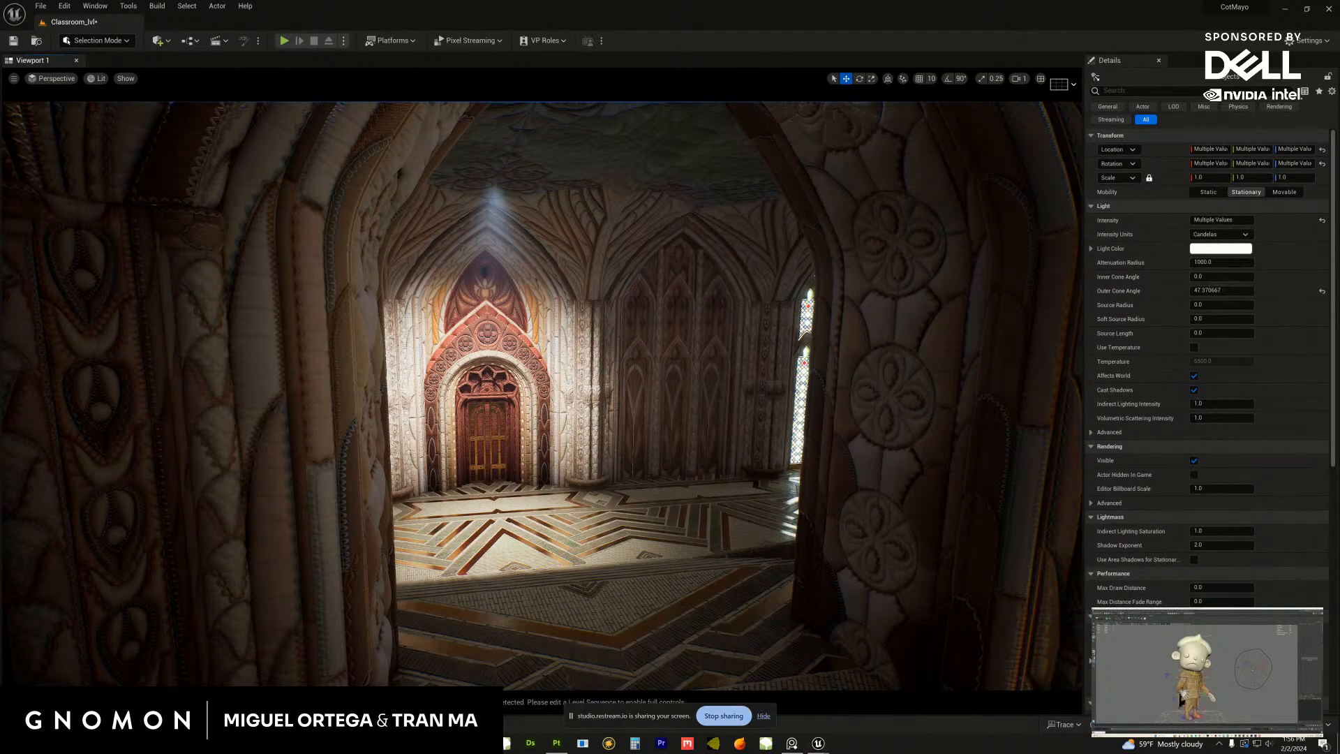
{"action": "left_click_drag", "start_coordinate": [543, 447], "coordinate": [569, 480], "text": "alt"}
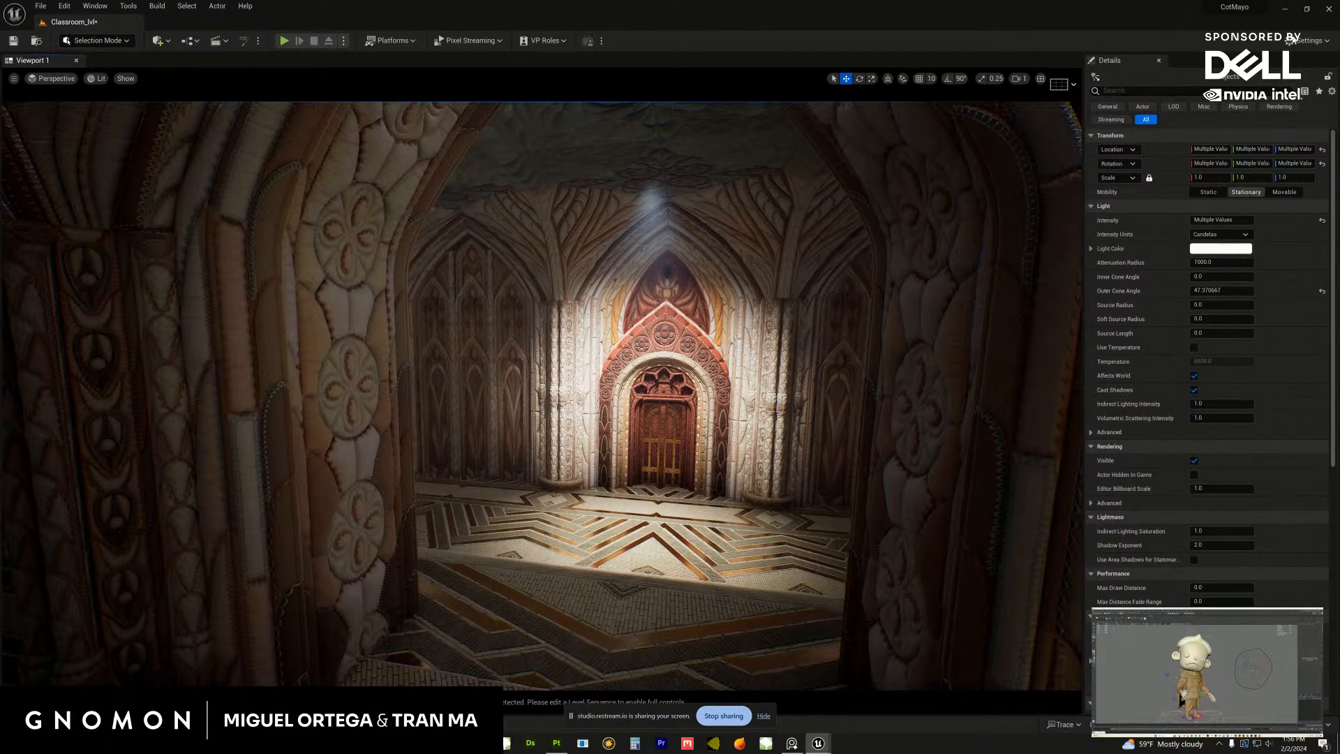
{"action": "left_click", "coordinate": [1288, 10]}
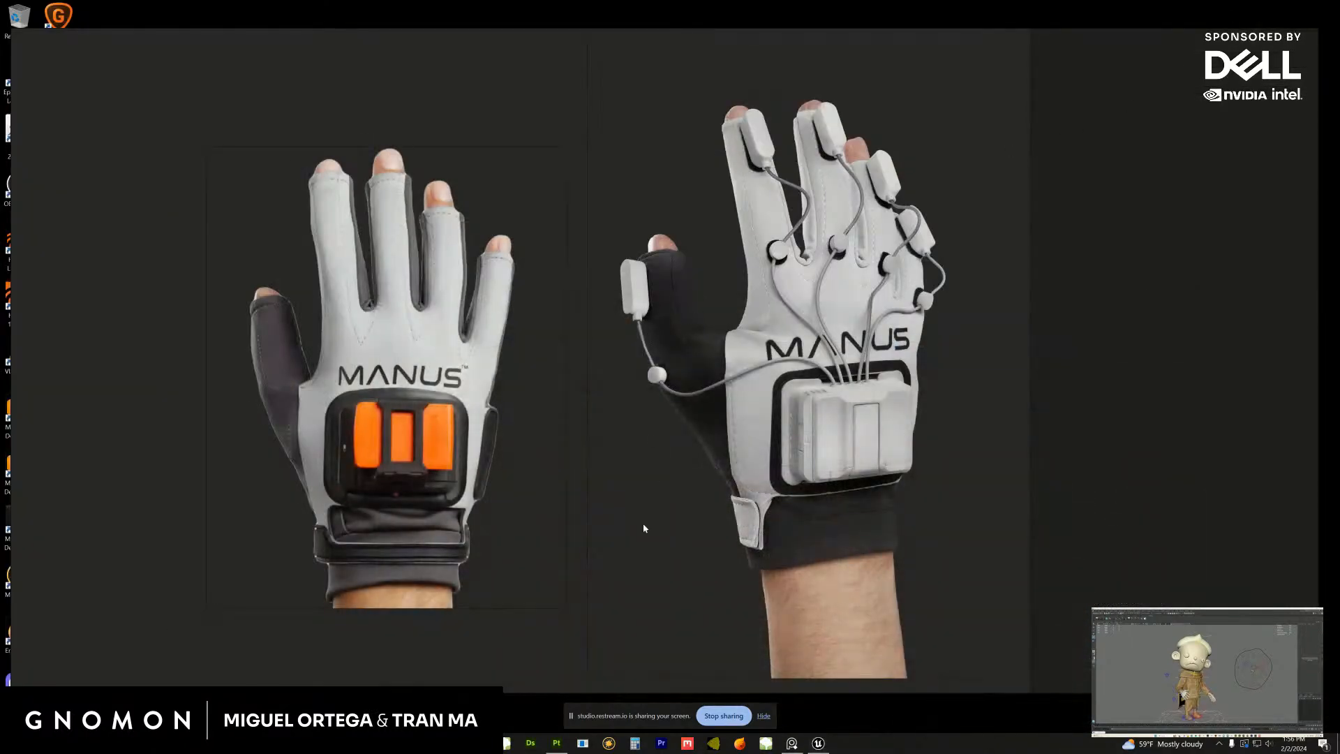
Return to Substance 3D Painter and examine the owl mask from several angles while rotating the environment lighting
{"action": "left_click", "coordinate": [559, 743]}
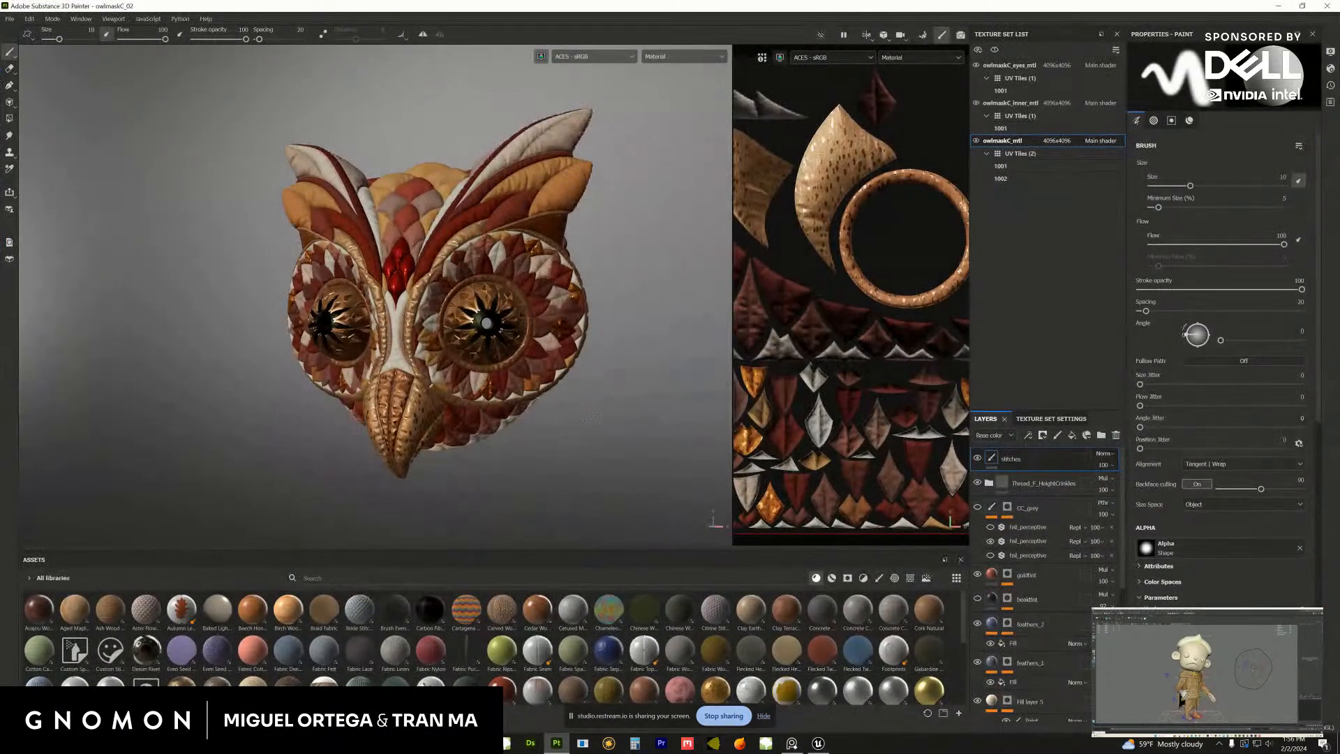
{"action": "mouse_move", "coordinate": [610, 416]}
{"action": "left_mouse_down", "text": "alt"}
{"action": "mouse_move", "coordinate": [645, 416]}
{"action": "mouse_move", "coordinate": [595, 409]}
{"action": "left_mouse_up", "text": "alt"}
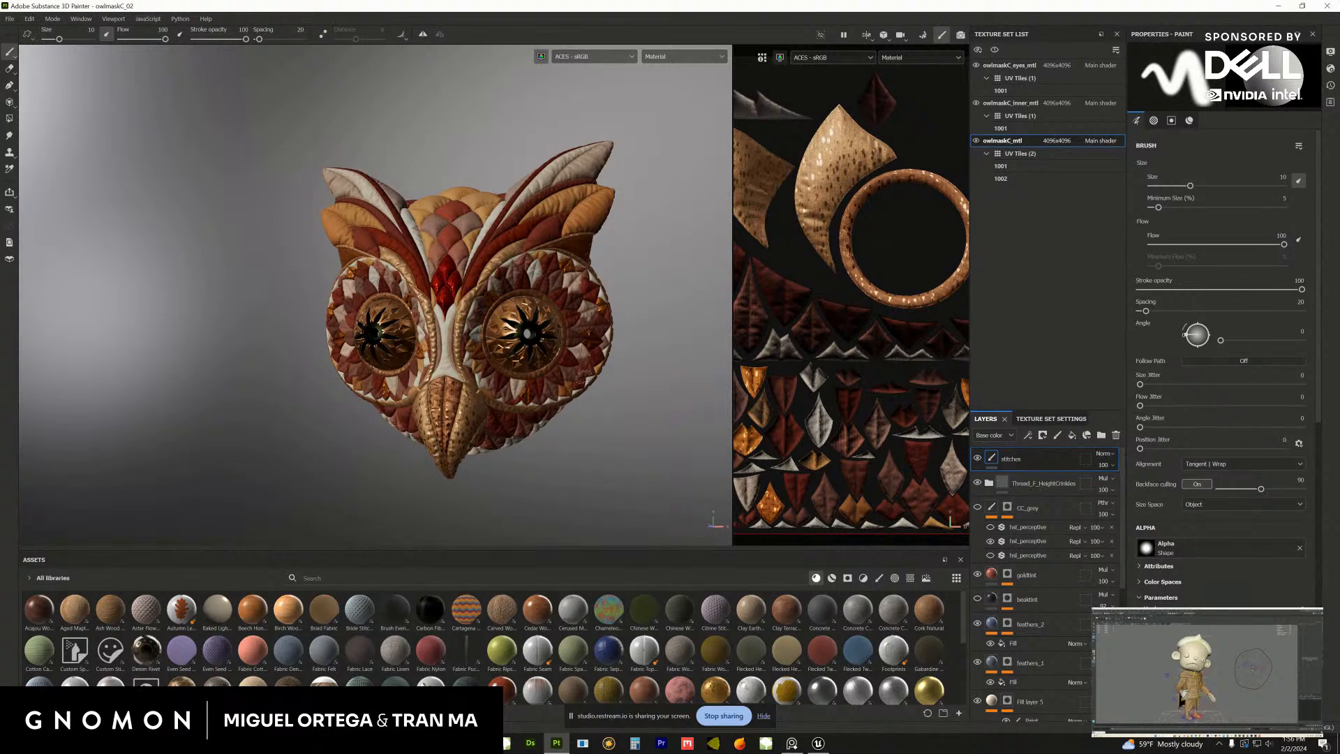
{"action": "left_click_drag", "start_coordinate": [584, 376], "coordinate": [578, 375], "text": "alt"}
{"action": "mouse_move", "coordinate": [578, 376]}
{"action": "right_mouse_down", "text": "shift"}
{"action": "mouse_move", "coordinate": [629, 383]}
{"action": "mouse_move", "coordinate": [558, 388]}
{"action": "mouse_move", "coordinate": [596, 391]}
{"action": "right_mouse_up", "text": "shift"}
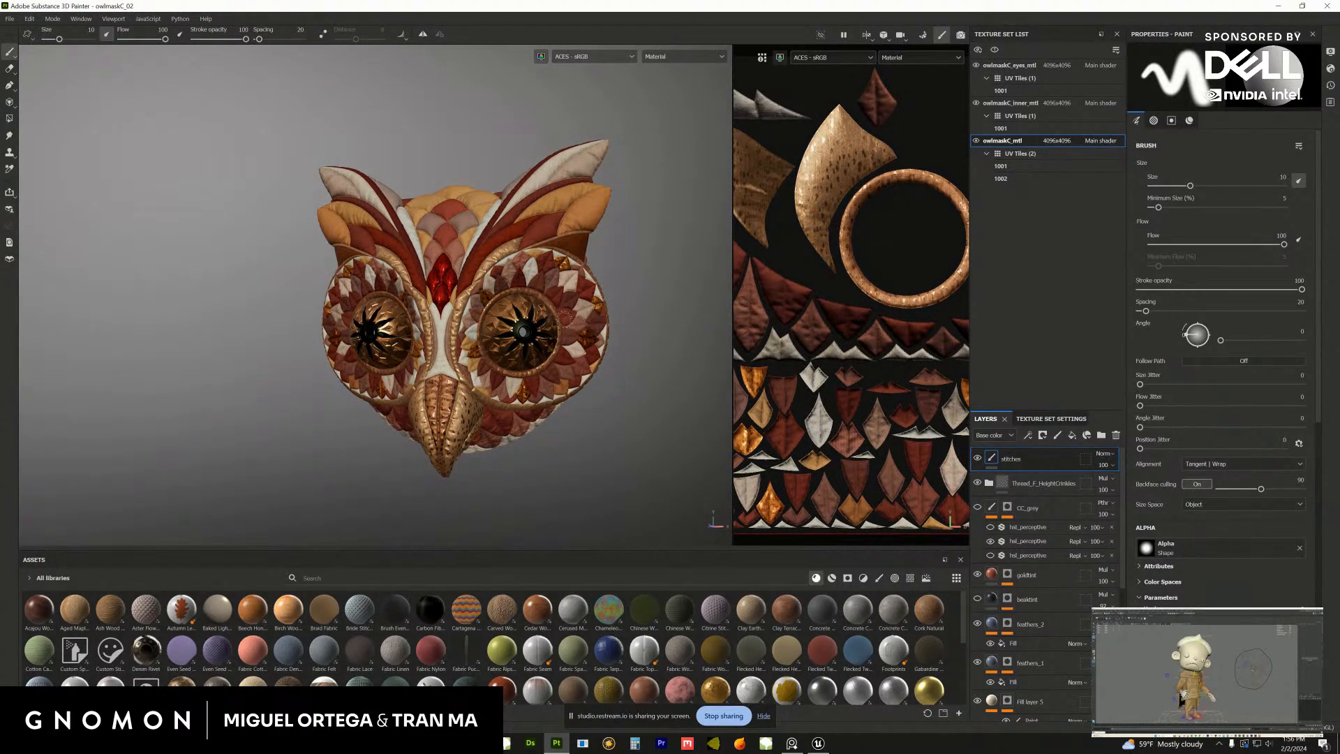
{"action": "mouse_move", "coordinate": [597, 391]}
{"action": "right_mouse_down", "text": "alt"}
{"action": "mouse_move", "coordinate": [581, 428]}
{"action": "mouse_move", "coordinate": [602, 444]}
{"action": "mouse_move", "coordinate": [580, 404]}
{"action": "right_mouse_up", "text": "alt"}
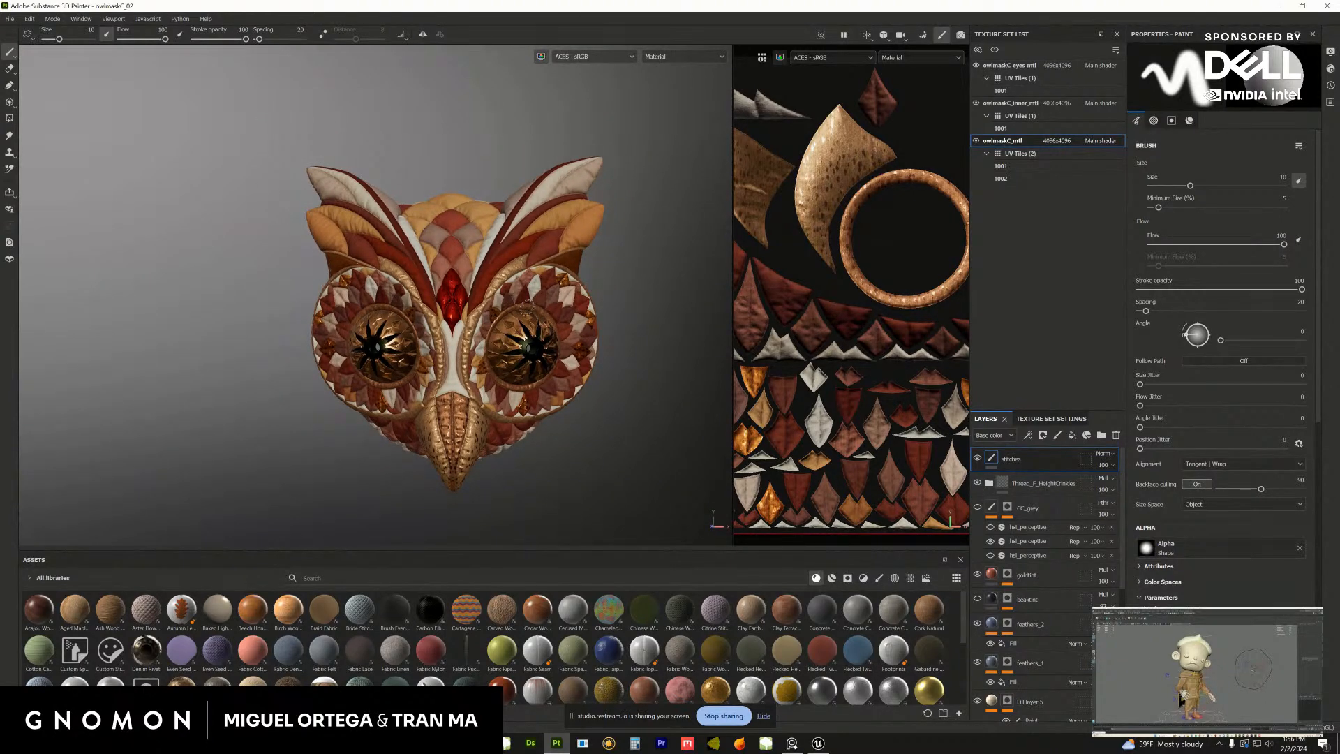
{"action": "left_click_drag", "start_coordinate": [572, 388], "coordinate": [484, 359], "text": "alt"}
{"action": "left_click_drag", "start_coordinate": [492, 371], "coordinate": [507, 377], "text": "alt"}
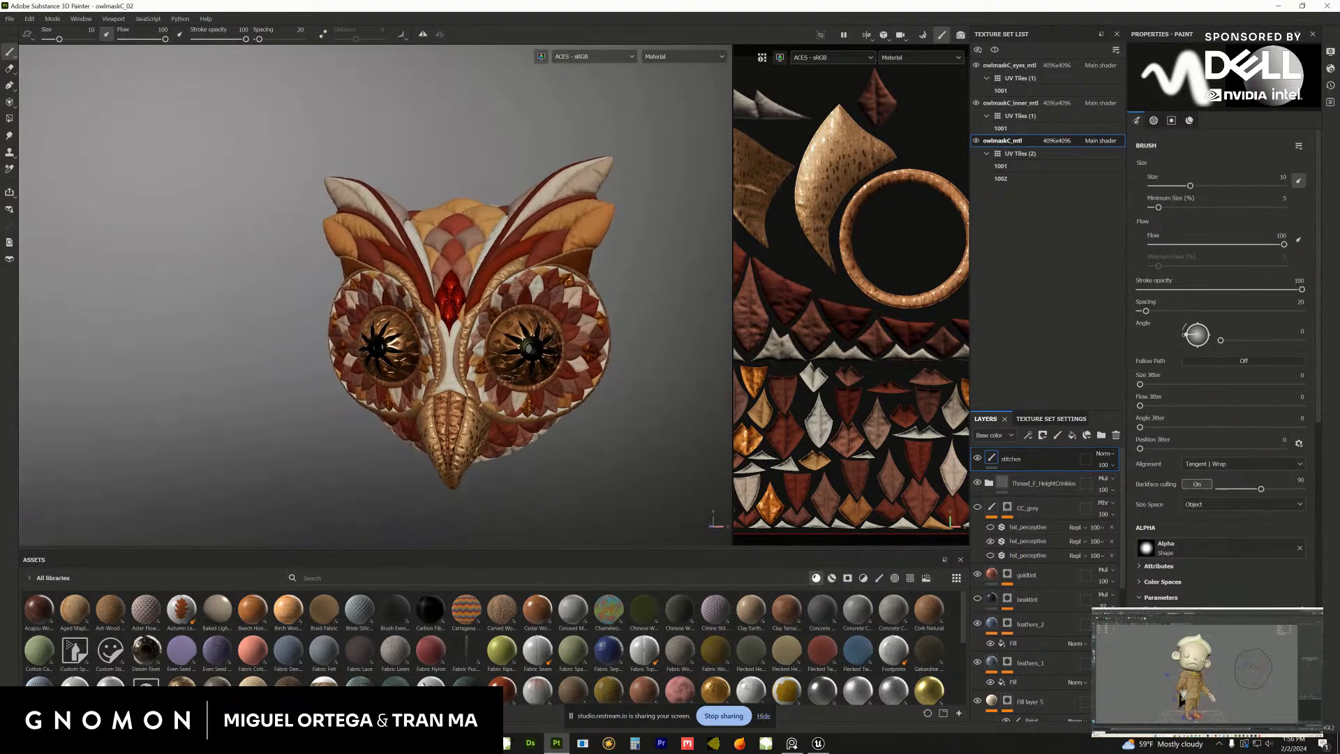
{"action": "key", "text": "alt"}
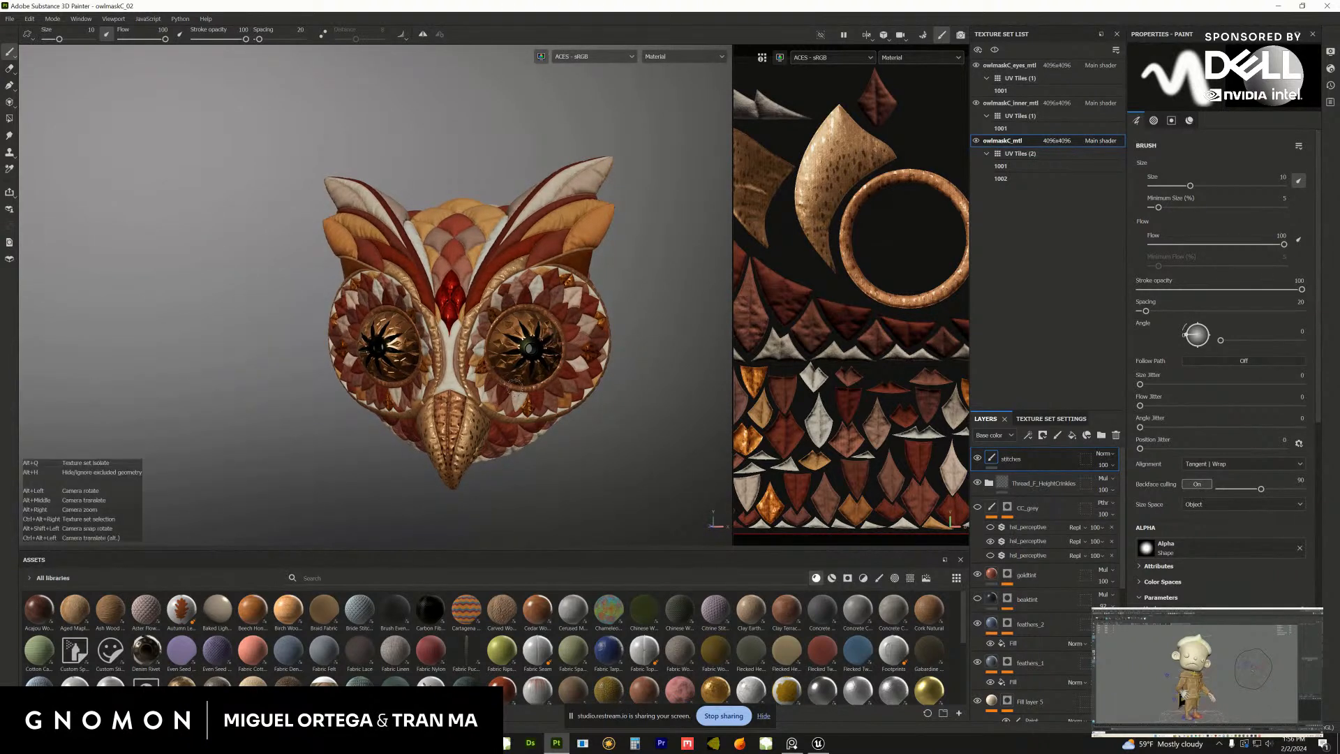
{"action": "left_click_drag", "start_coordinate": [461, 314], "coordinate": [475, 308], "text": "alt"}
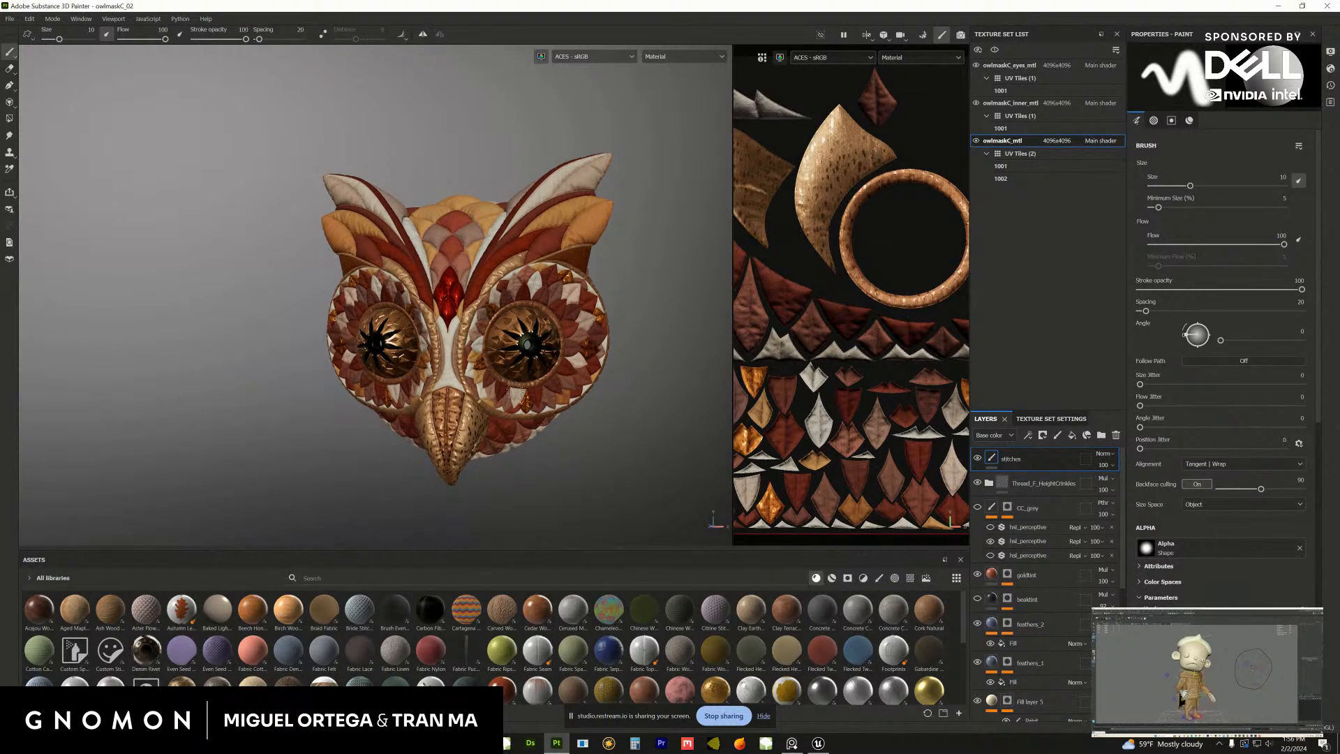
{"action": "left_click_drag", "start_coordinate": [519, 385], "coordinate": [522, 384], "text": "alt"}
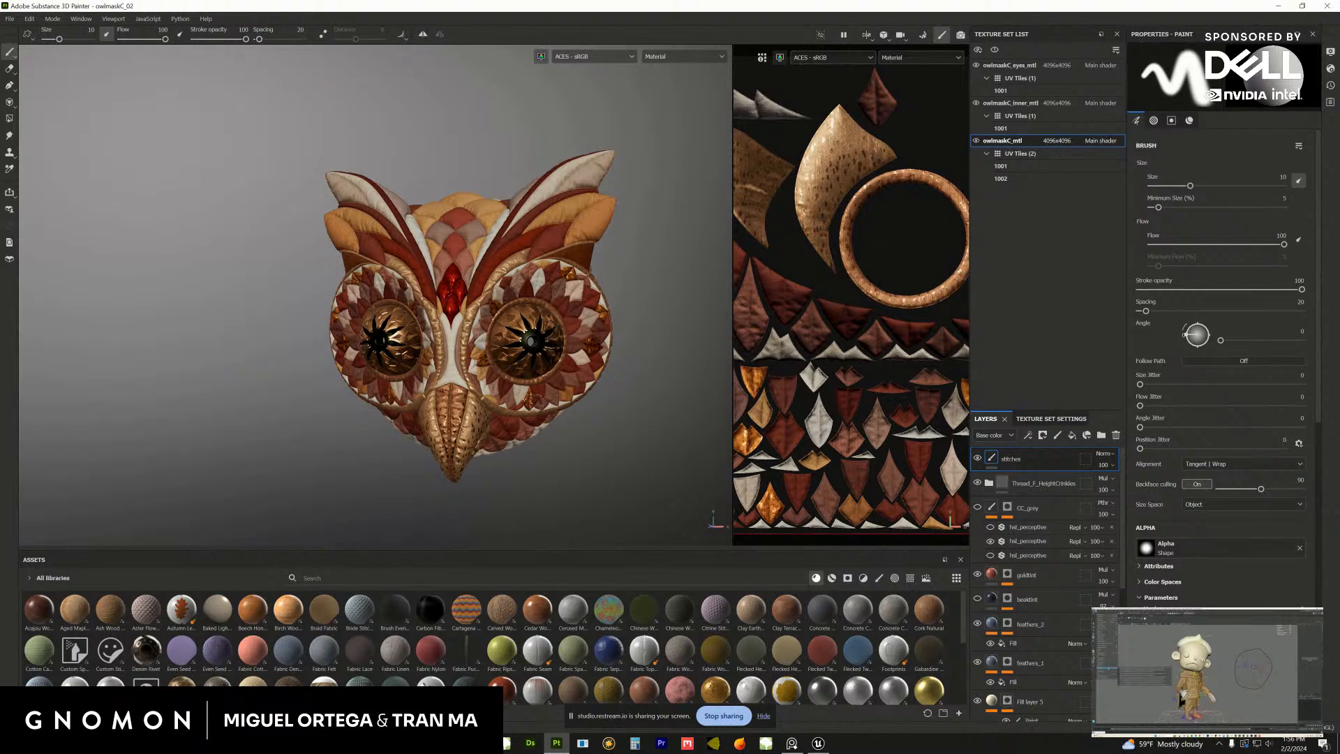
{"action": "left_click_drag", "start_coordinate": [513, 377], "coordinate": [452, 391], "text": "alt"}
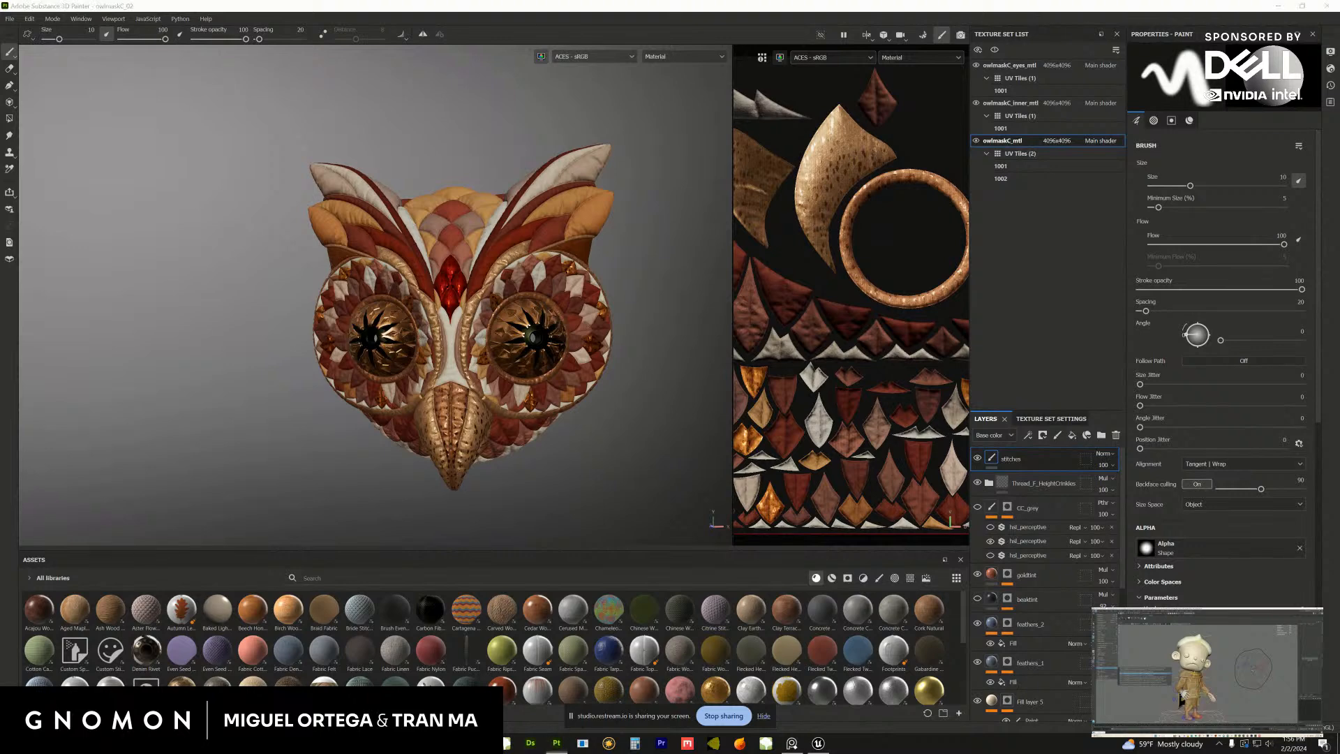
Find and launch Epic Pen for drawing over the screen
{"action": "key", "text": "super"}
{"action": "type", "text": "epic"}
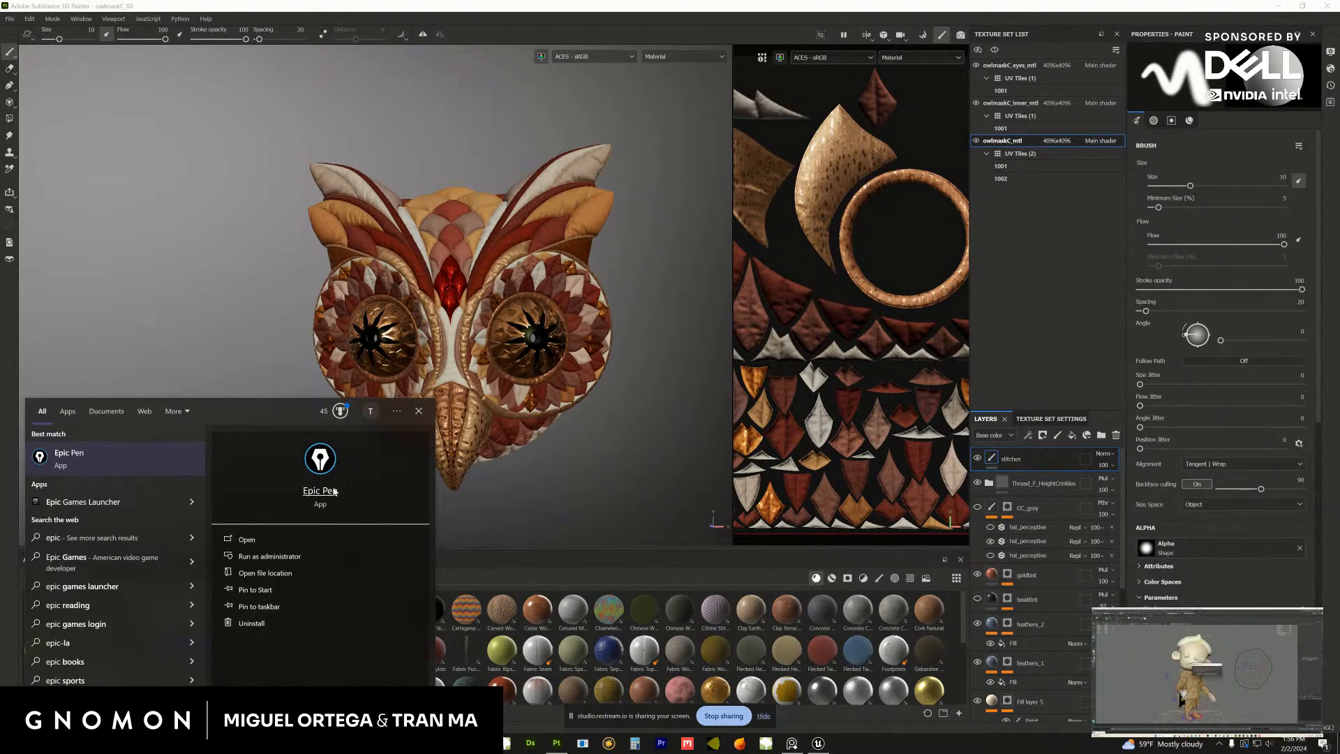
{"action": "key", "text": "Return"}
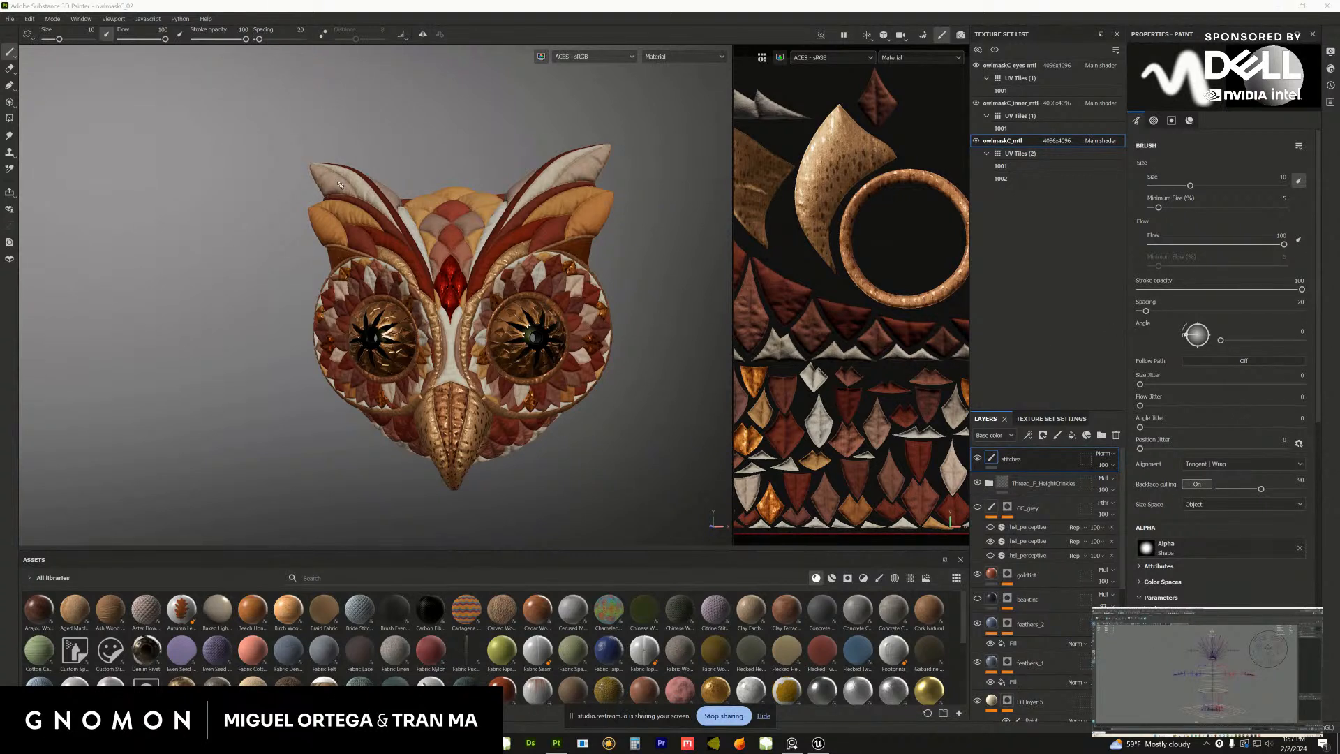
Sketch a smiling face above a frowning face beside the owl mask, linked by a double-headed arrow, and clear the annotation
{"action": "mouse_move", "coordinate": [145, 165]}
{"action": "left_mouse_down"}
{"action": "mouse_move", "coordinate": [206, 178]}
{"action": "mouse_move", "coordinate": [113, 153]}
{"action": "mouse_move", "coordinate": [146, 122]}
{"action": "mouse_move", "coordinate": [162, 141]}
{"action": "left_mouse_up"}
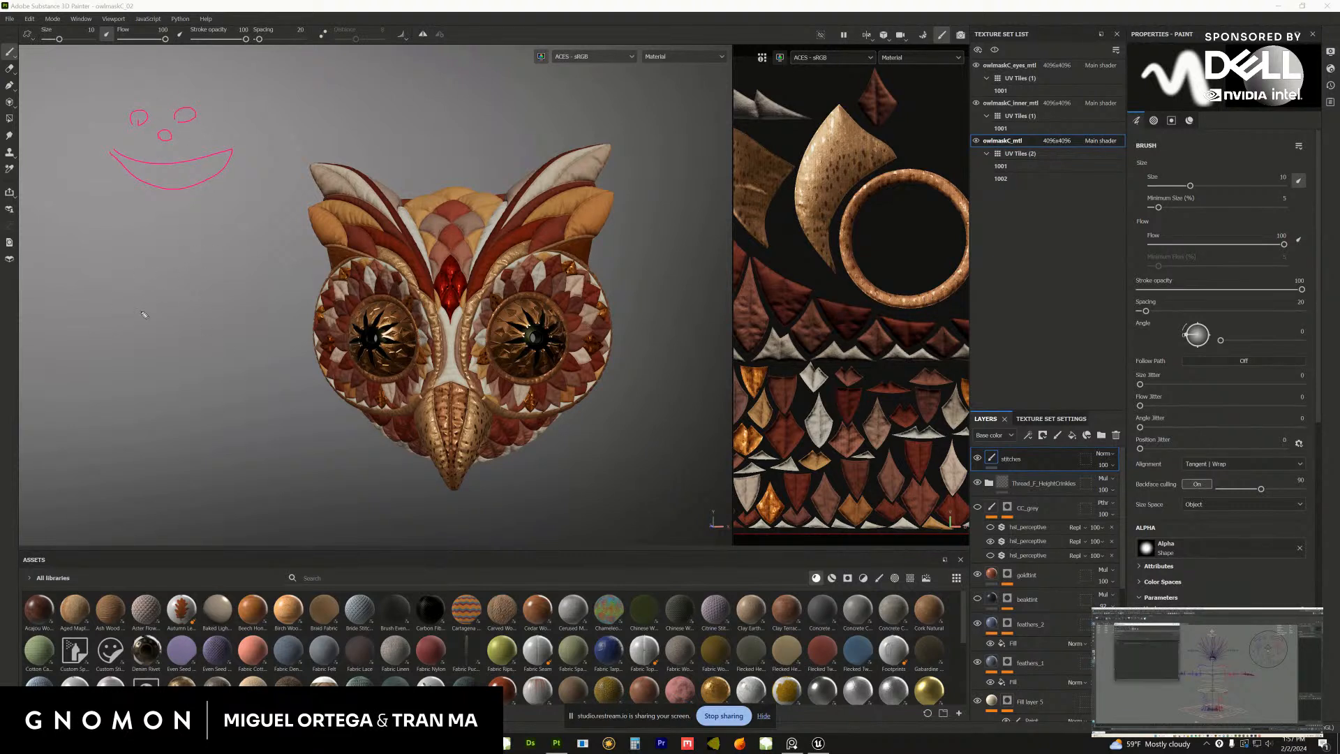
{"action": "left_click_drag", "start_coordinate": [241, 289], "coordinate": [151, 313]}
{"action": "mouse_move", "coordinate": [96, 126]}
{"action": "left_mouse_down"}
{"action": "mouse_move", "coordinate": [70, 131]}
{"action": "mouse_move", "coordinate": [110, 275]}
{"action": "left_mouse_up"}
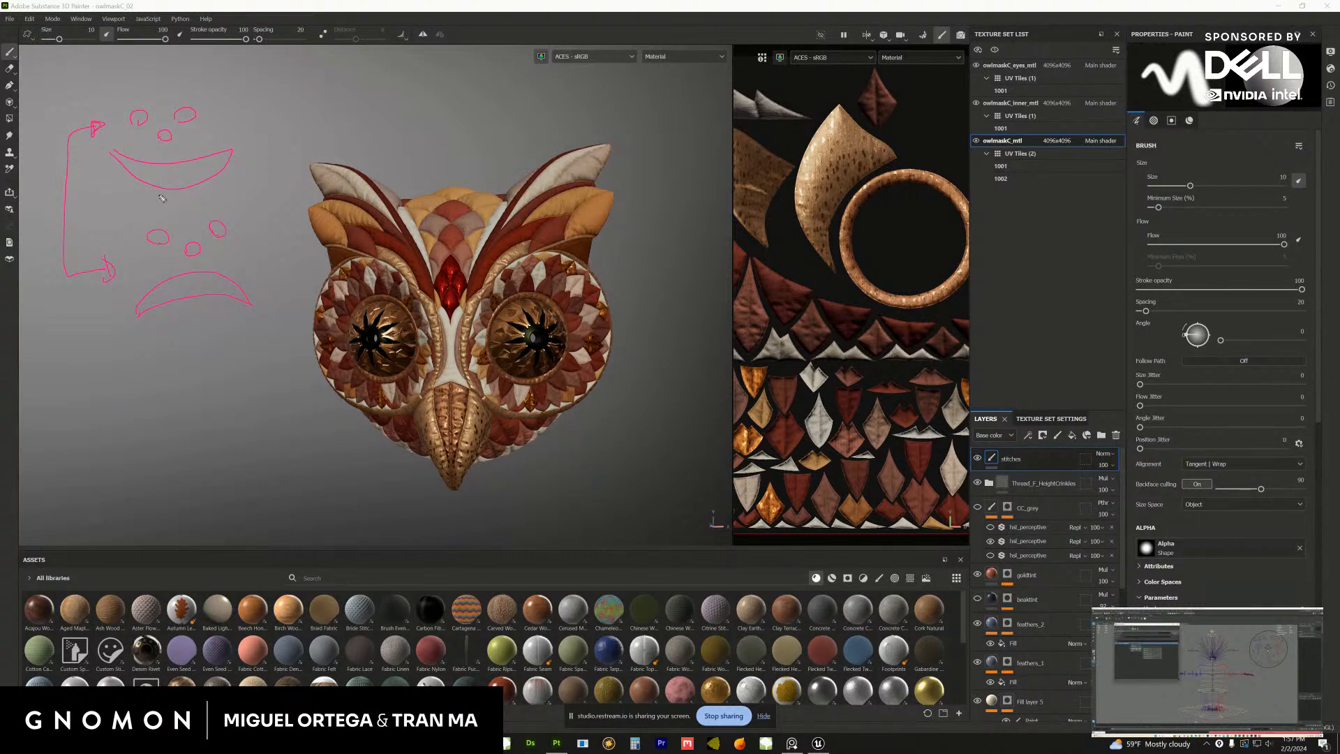
{"action": "left_click_drag", "start_coordinate": [101, 131], "coordinate": [105, 128]}
{"action": "key", "text": "Escape"}
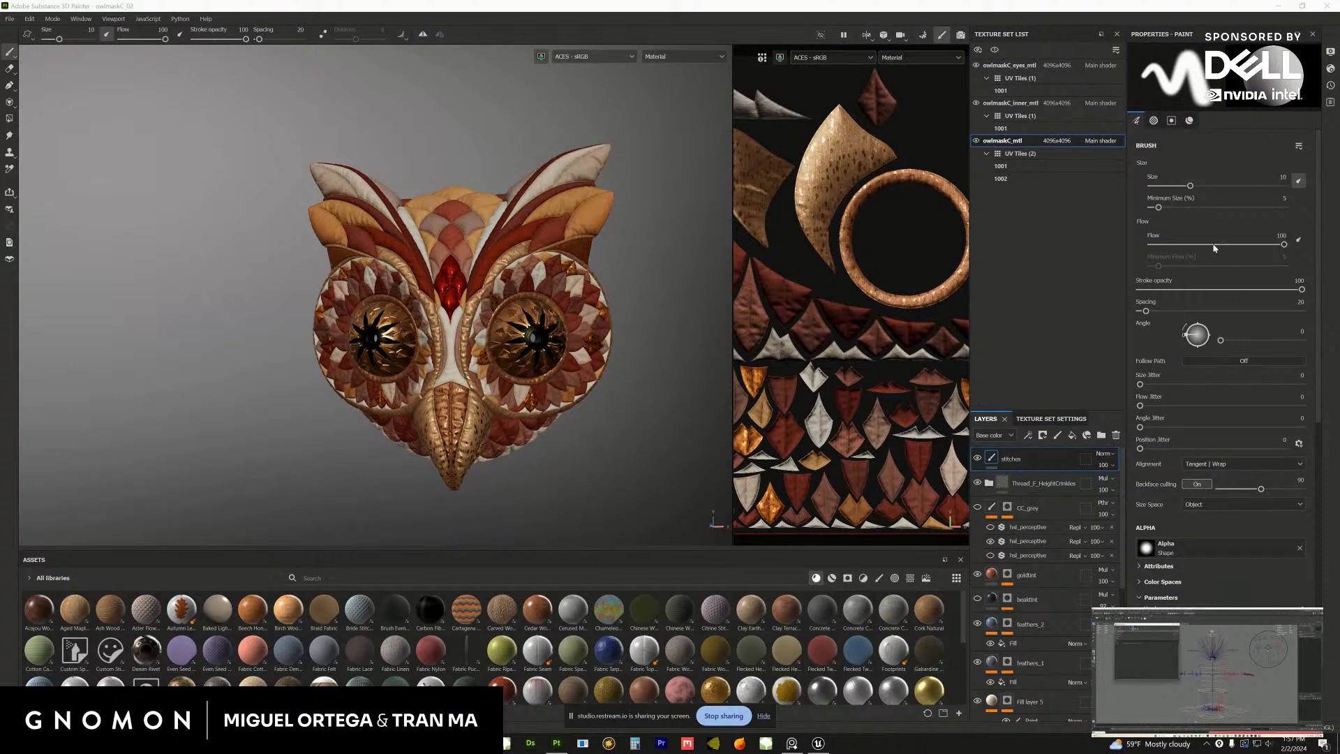
{"action": "left_click_drag", "start_coordinate": [446, 314], "coordinate": [389, 341], "text": "alt"}
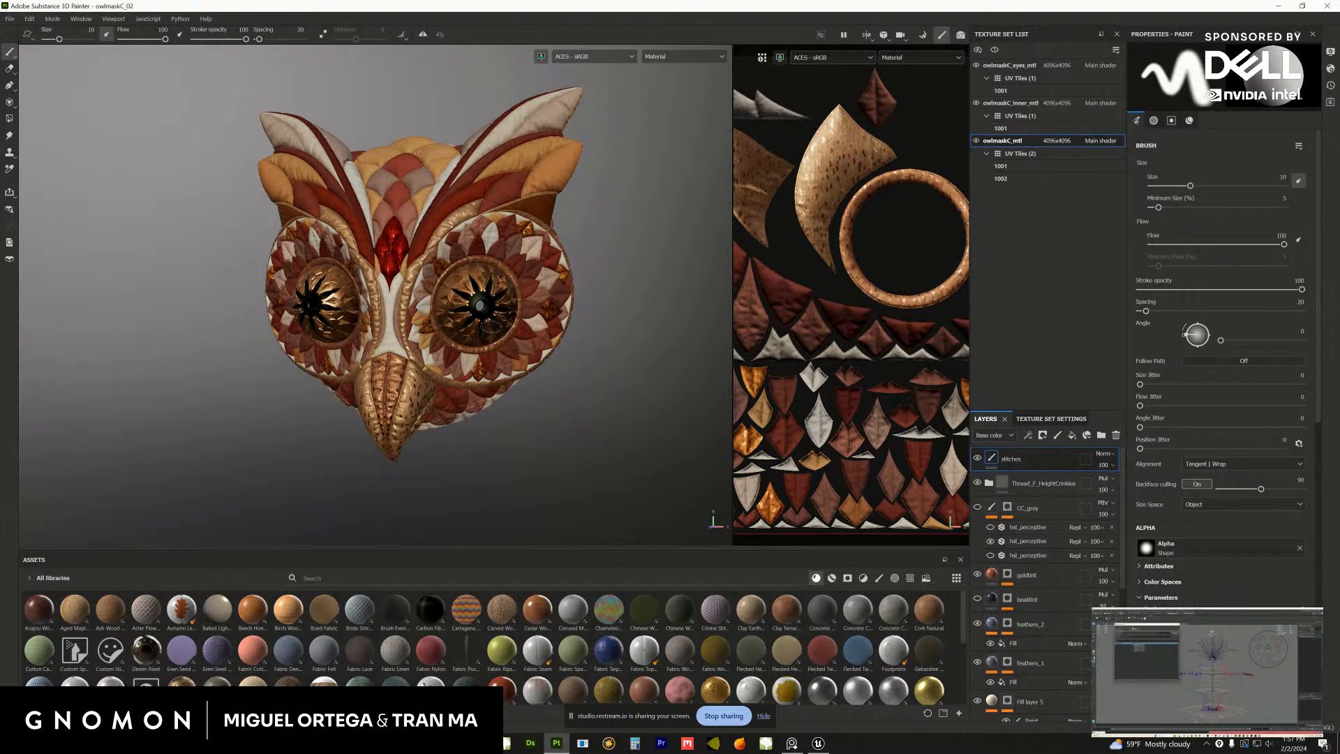
Examine the owl mask from the front and side, closing in on the beak and the feathers around the eye
{"action": "mouse_move", "coordinate": [485, 328]}
{"action": "left_mouse_down", "text": "alt"}
{"action": "mouse_move", "coordinate": [537, 349]}
{"action": "mouse_move", "coordinate": [501, 307]}
{"action": "mouse_move", "coordinate": [530, 292]}
{"action": "left_mouse_up", "text": "alt"}
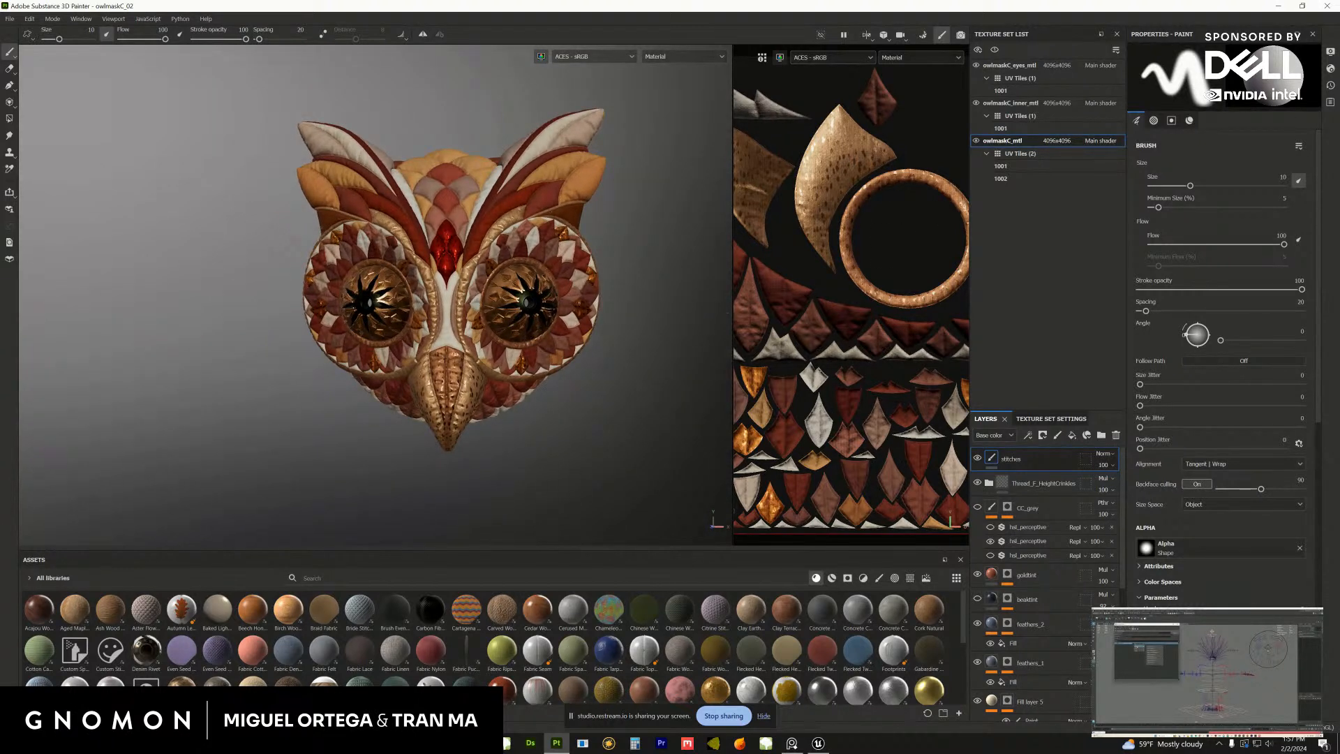
{"action": "key", "text": "alt+Tab"}
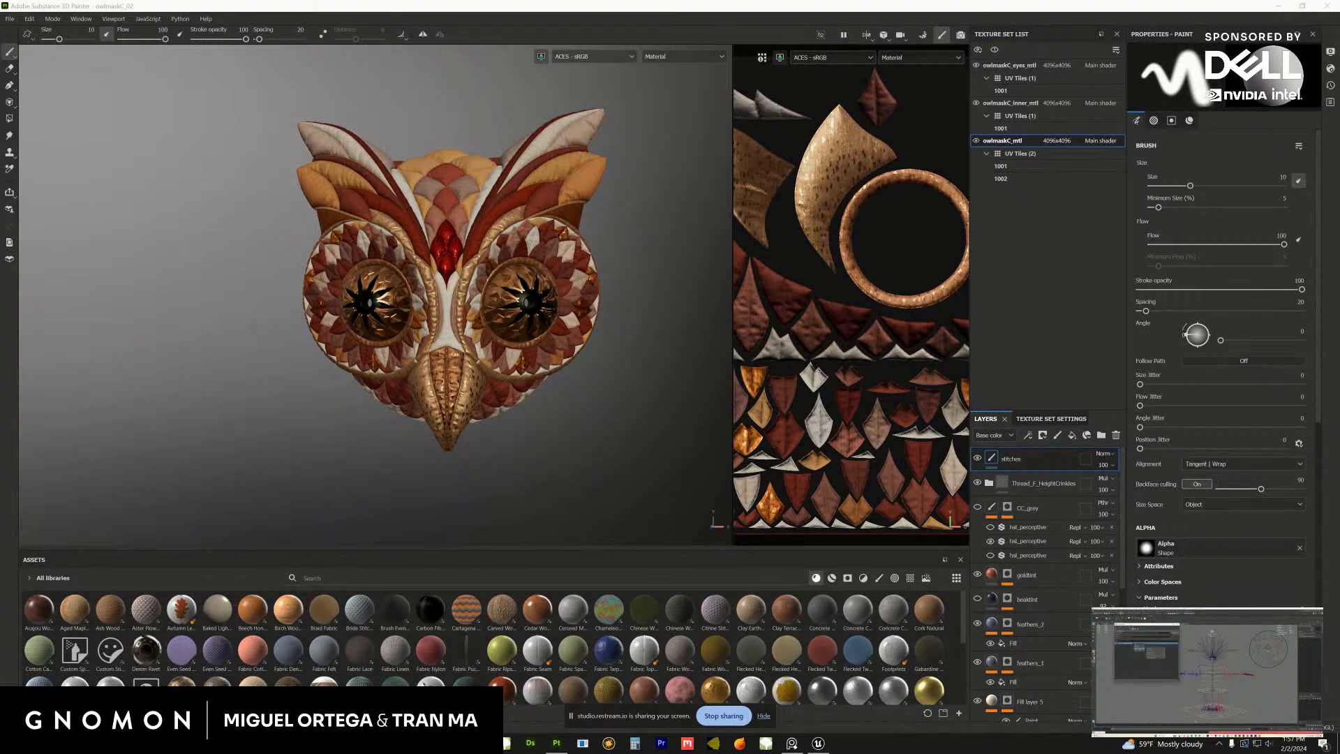
{"action": "left_click", "coordinate": [556, 743]}
{"action": "left_click_drag", "start_coordinate": [489, 353], "coordinate": [445, 357], "text": "alt"}
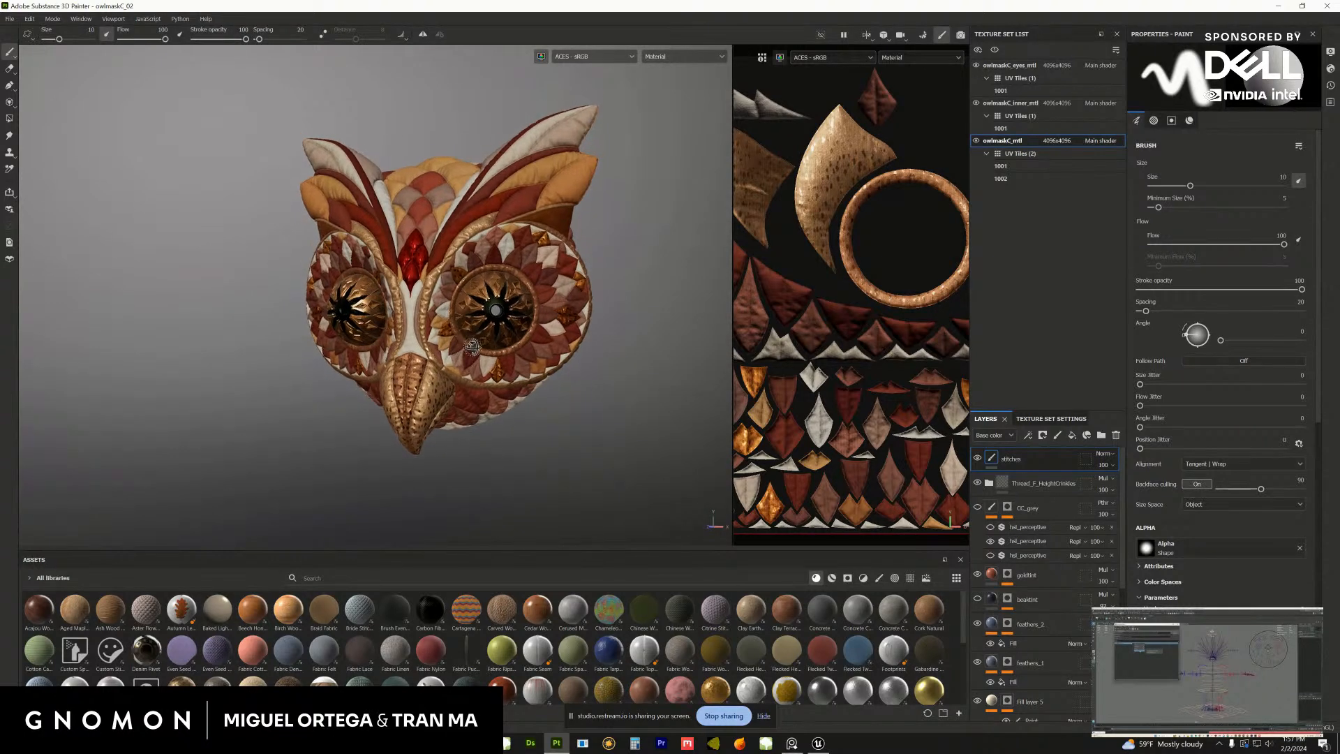
{"action": "mouse_move", "coordinate": [472, 347]}
{"action": "left_mouse_down", "text": "alt"}
{"action": "mouse_move", "coordinate": [512, 340]}
{"action": "mouse_move", "coordinate": [394, 350]}
{"action": "mouse_move", "coordinate": [511, 341]}
{"action": "mouse_move", "coordinate": [467, 379]}
{"action": "mouse_move", "coordinate": [356, 375]}
{"action": "mouse_move", "coordinate": [520, 361]}
{"action": "mouse_move", "coordinate": [460, 400]}
{"action": "mouse_move", "coordinate": [447, 369]}
{"action": "mouse_move", "coordinate": [537, 390]}
{"action": "mouse_move", "coordinate": [484, 359]}
{"action": "mouse_move", "coordinate": [494, 328]}
{"action": "left_mouse_up", "text": "alt"}
{"action": "scroll", "coordinate": [520, 360], "scroll_direction": "up", "scroll_amount": 2}
{"action": "scroll", "coordinate": [606, 473], "scroll_direction": "up", "scroll_amount": 3}
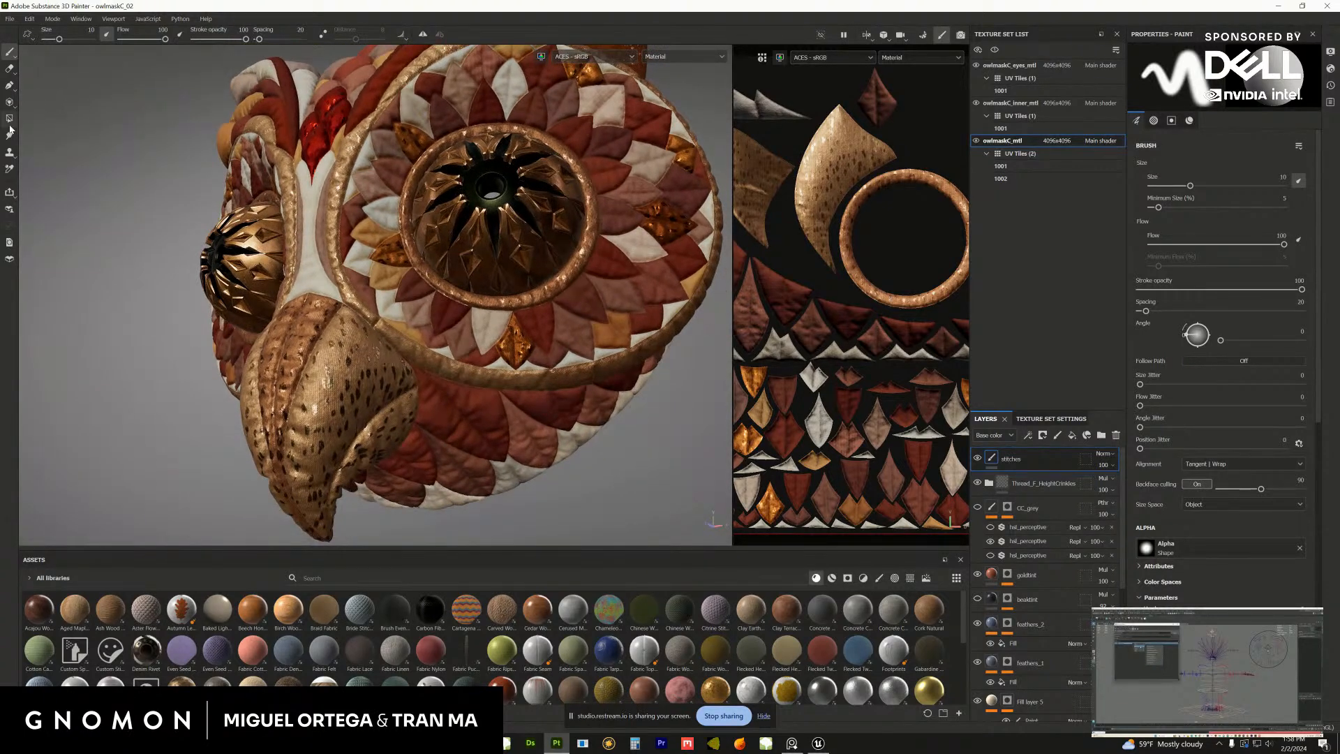
Switch to the Path tool, assign the Fabric Topstitching material to its brush, and frame the mask and its UV layout
{"action": "left_click", "coordinate": [10, 85]}
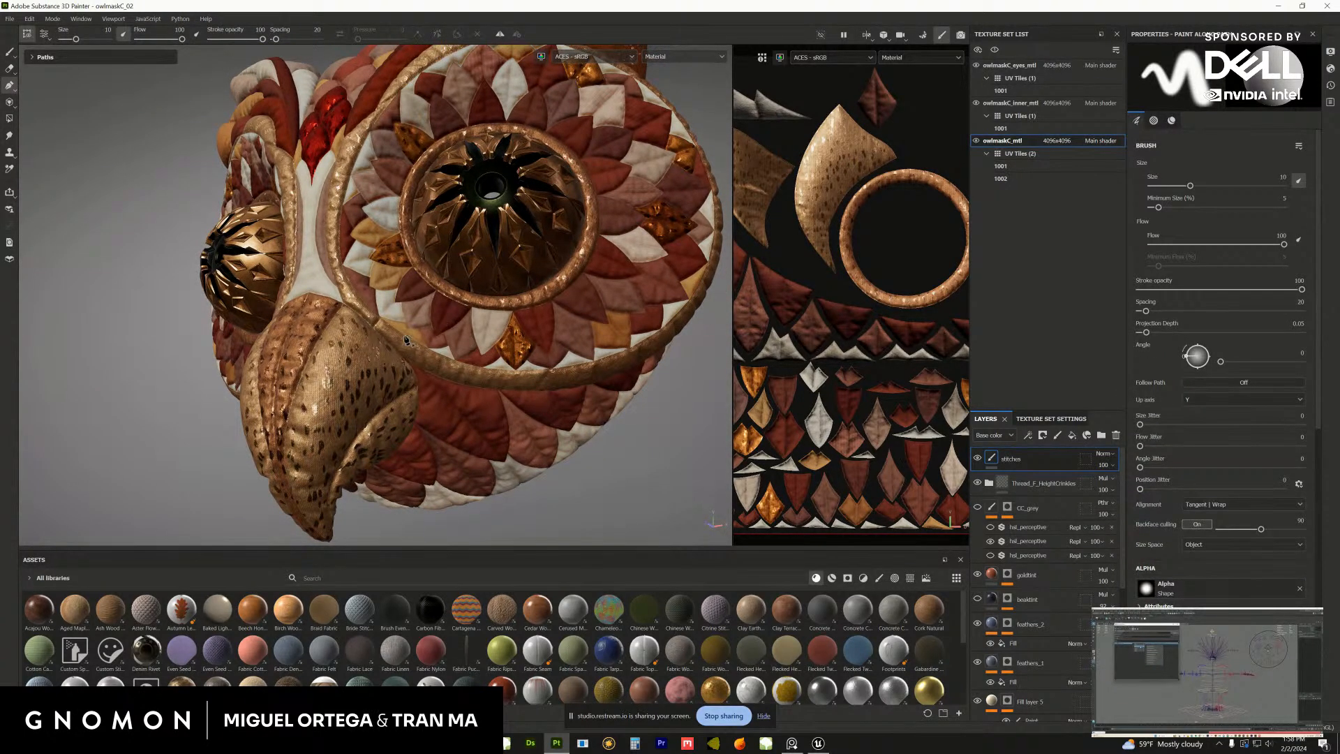
{"action": "left_click_drag", "start_coordinate": [407, 340], "coordinate": [493, 328], "text": "alt"}
{"action": "scroll", "coordinate": [1254, 374], "scroll_direction": "down", "scroll_amount": 8}
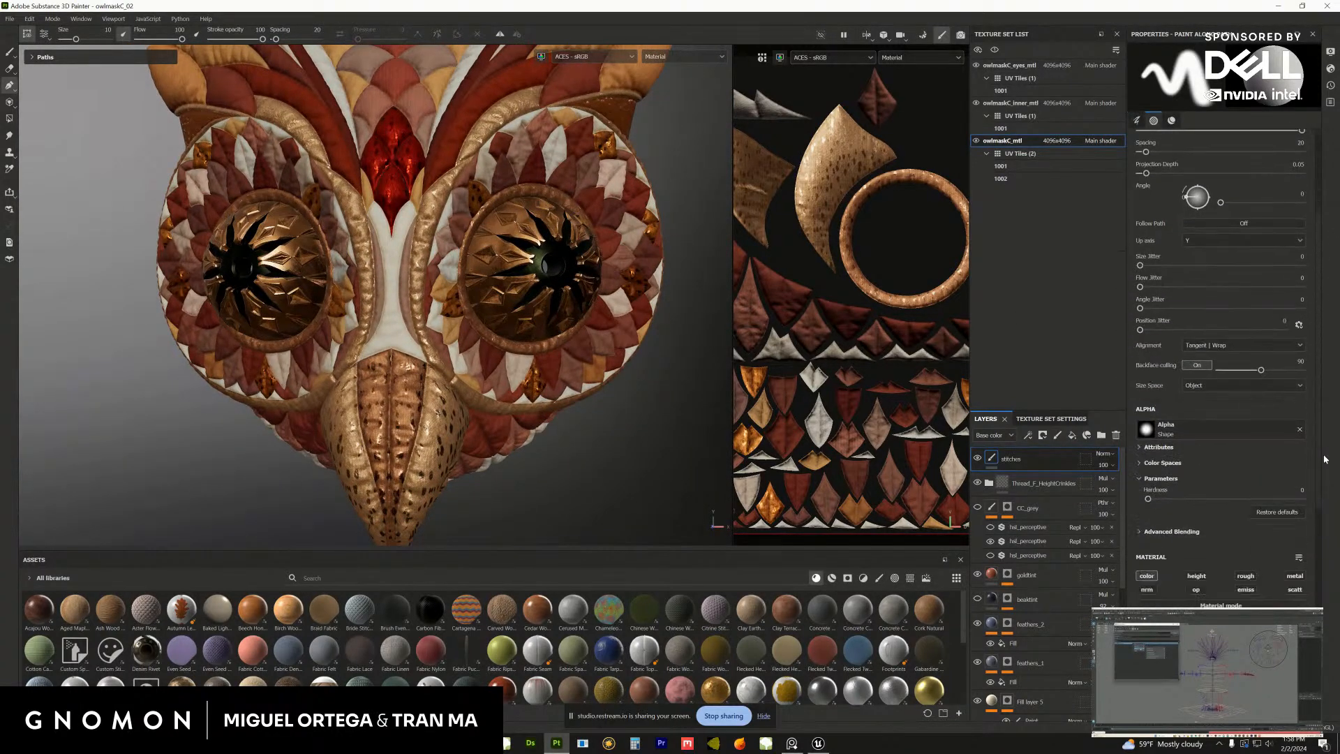
{"action": "left_click_drag", "start_coordinate": [569, 335], "coordinate": [412, 394], "text": "alt"}
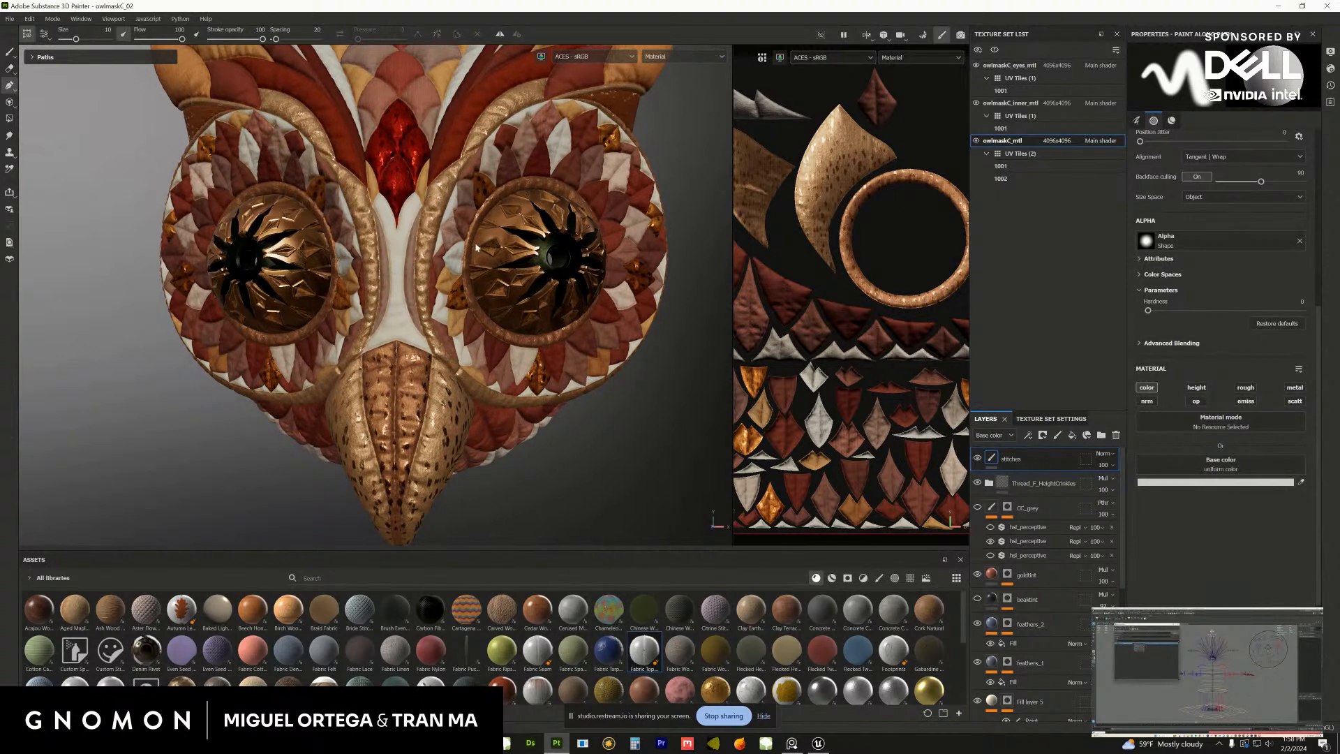
{"action": "key", "text": "f"}
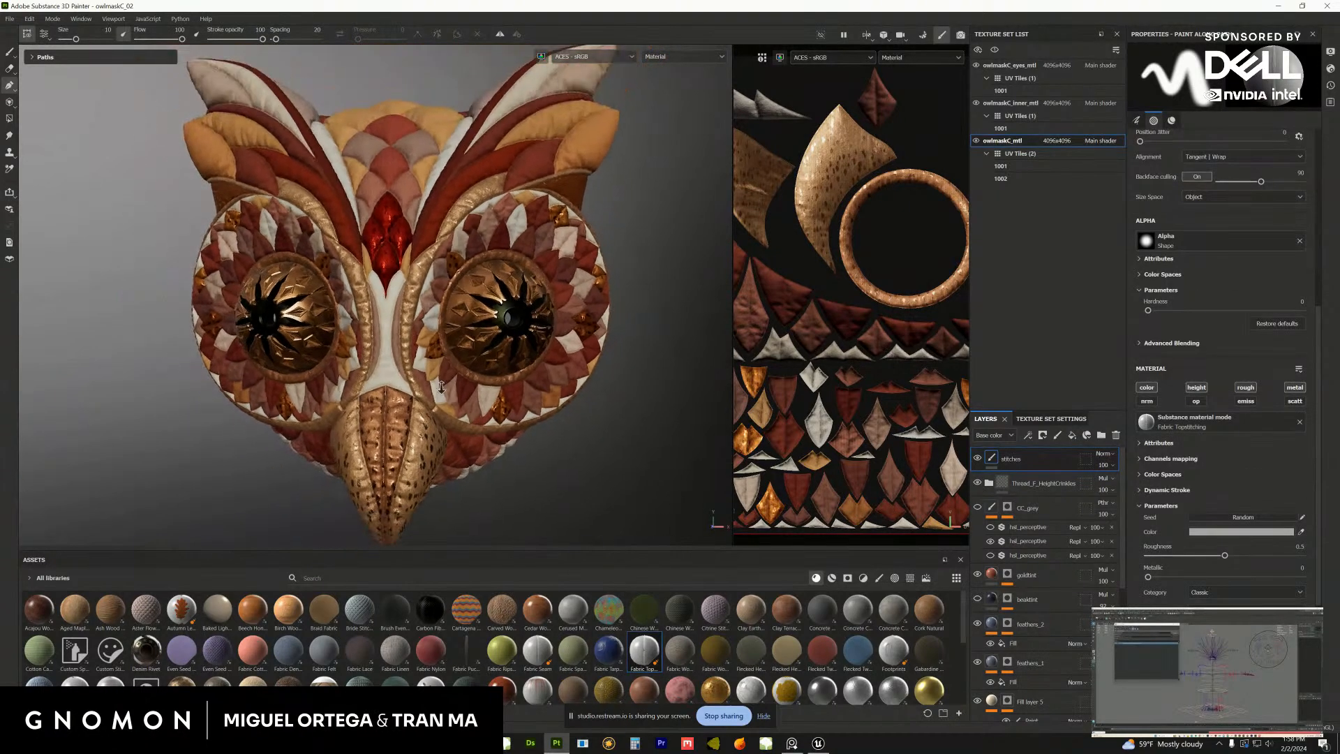
{"action": "key", "text": "f"}
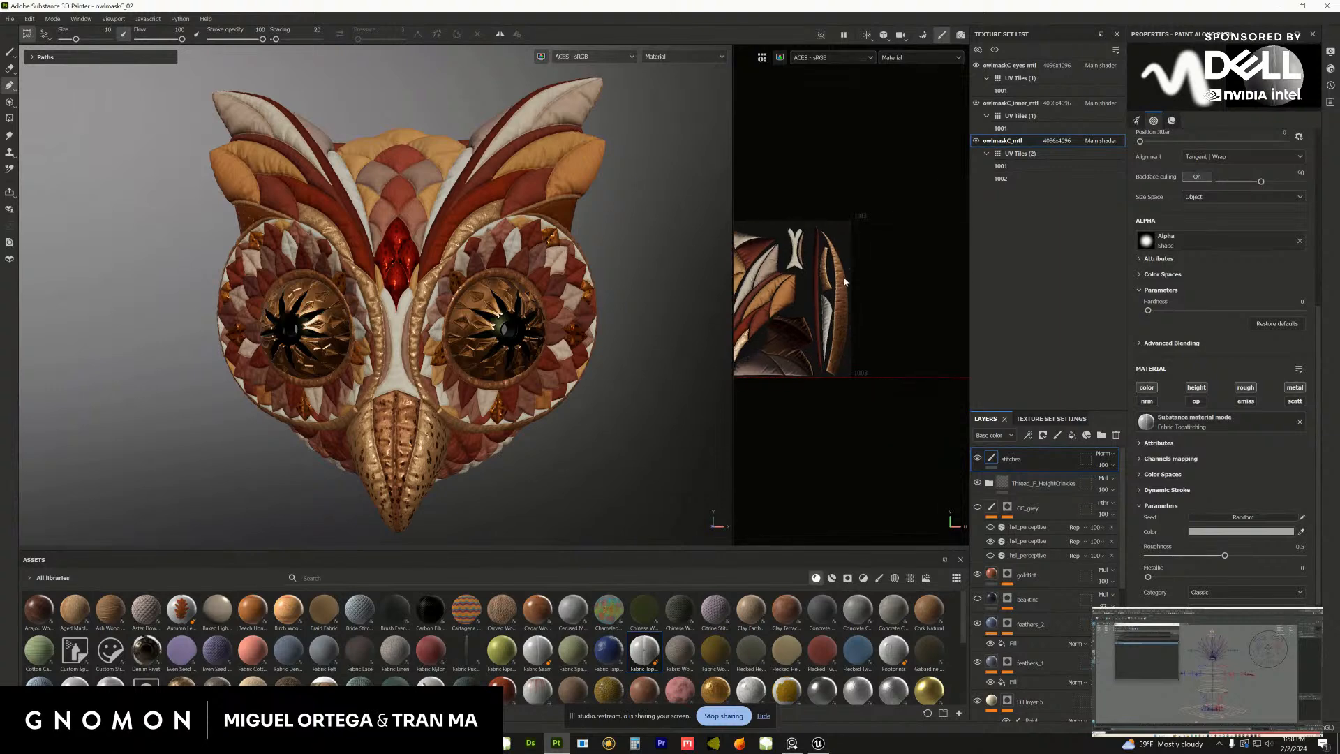
Widen the UV view and hide the owlmaskC_eyes_mtl and owlmaskC_inner_mtl texture sets, closing in on the mask's feathers
{"action": "left_click_drag", "start_coordinate": [552, 379], "coordinate": [663, 388], "text": "alt"}
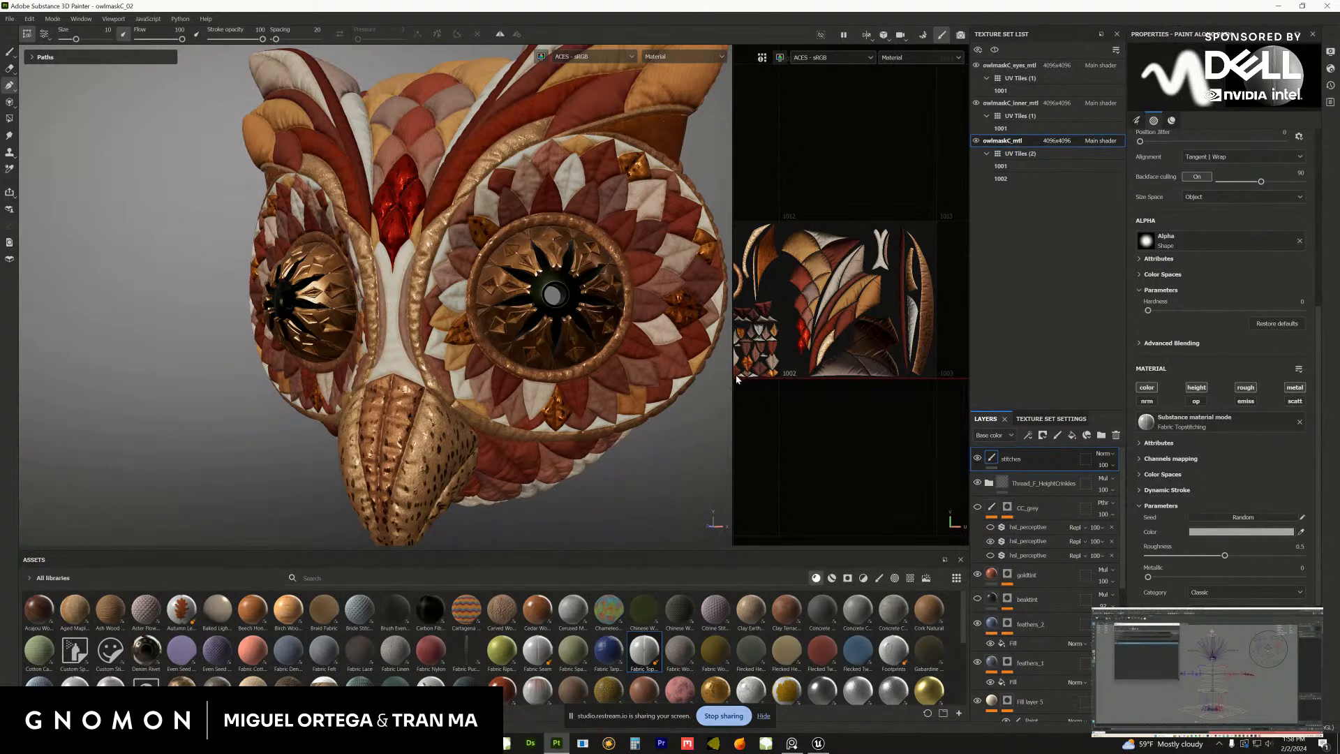
{"action": "left_click_drag", "start_coordinate": [732, 375], "coordinate": [529, 377]}
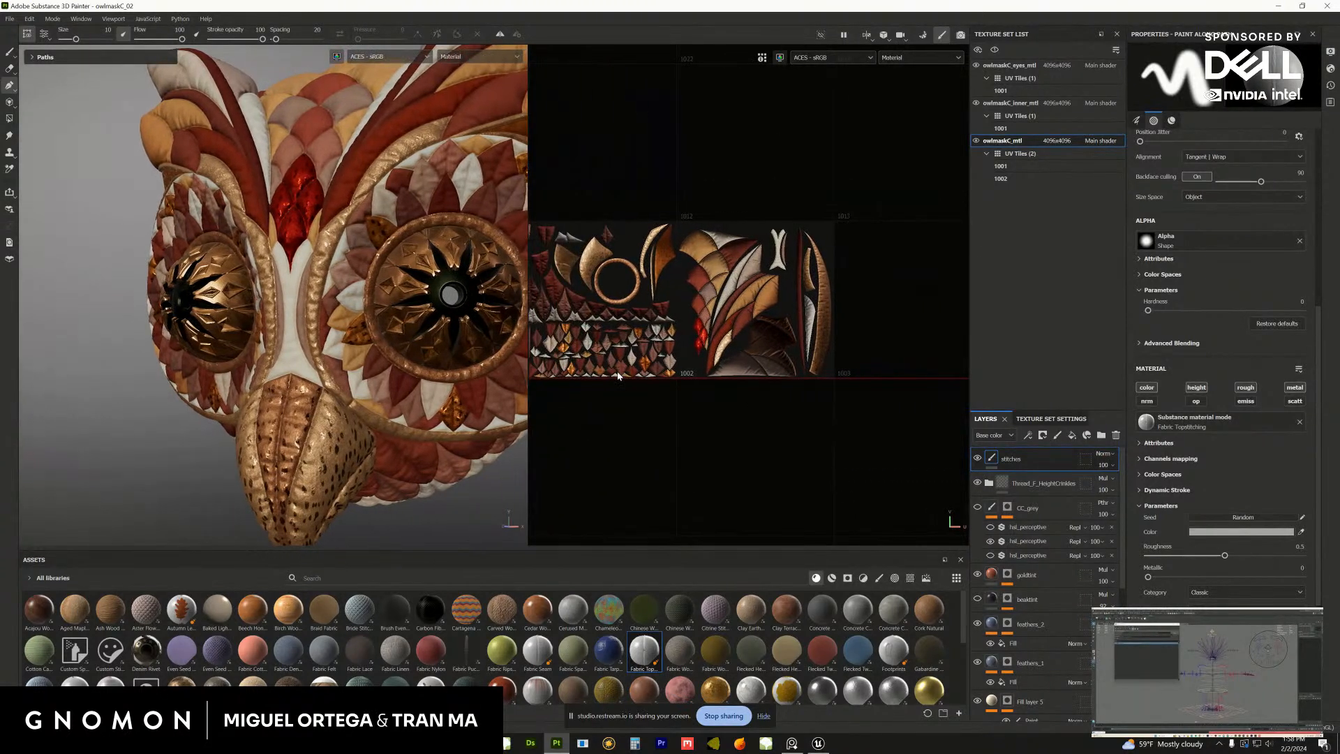
{"action": "scroll", "coordinate": [742, 430], "scroll_direction": "up", "scroll_amount": 2}
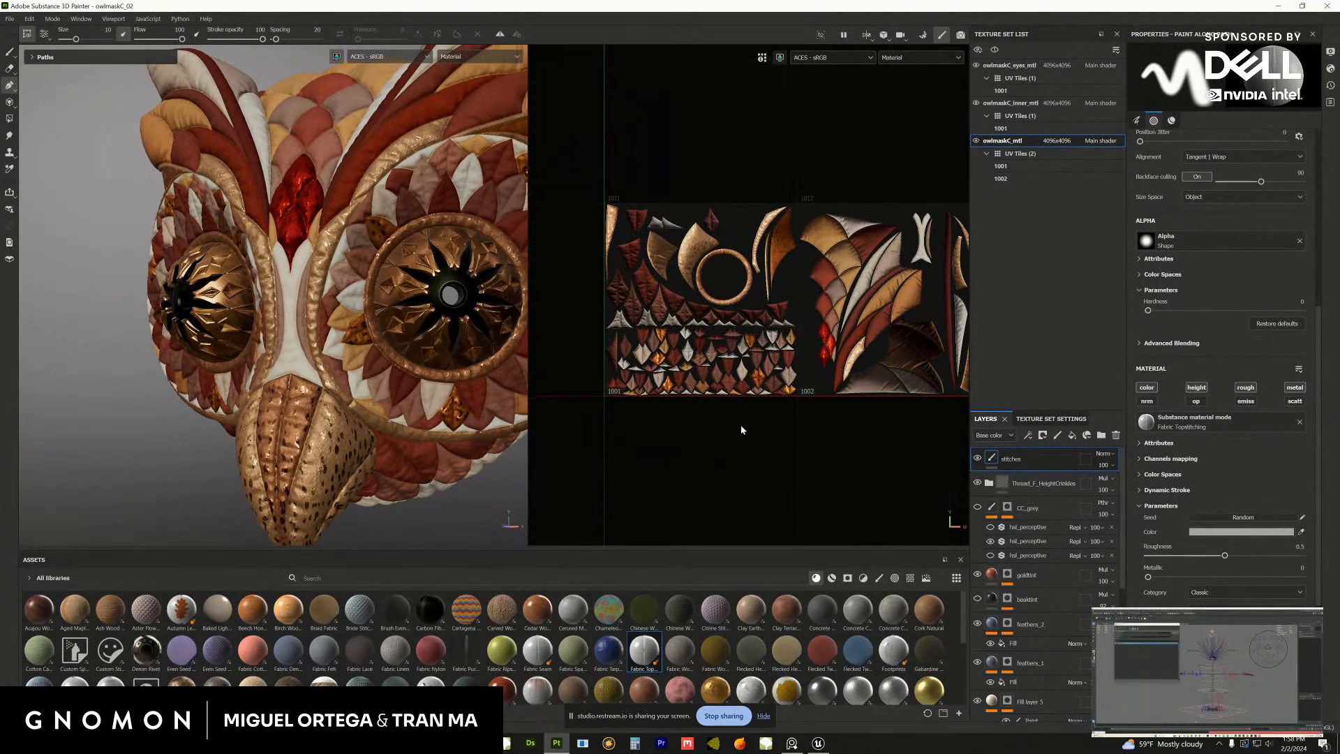
{"action": "left_click", "coordinate": [976, 65]}
{"action": "scroll", "coordinate": [858, 479], "scroll_direction": "up", "scroll_amount": 5}
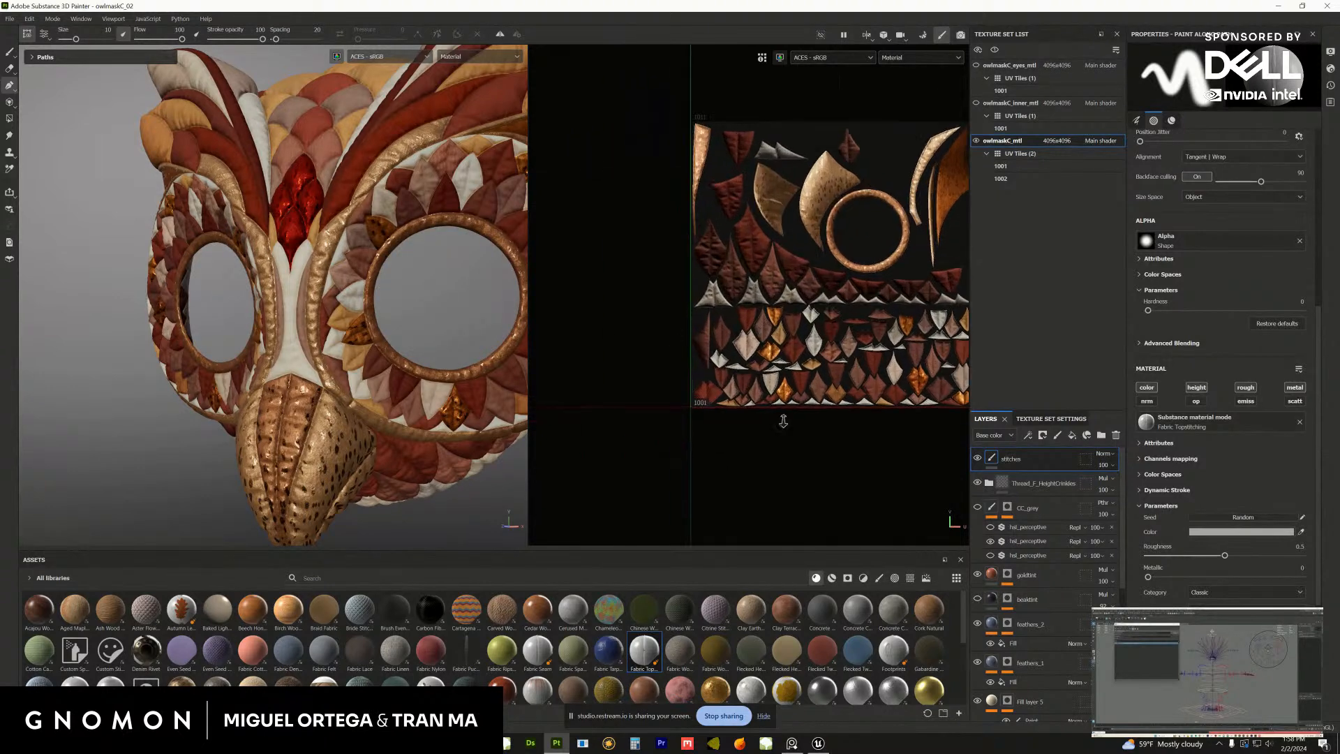
{"action": "scroll", "coordinate": [488, 517], "scroll_direction": "up", "scroll_amount": 3}
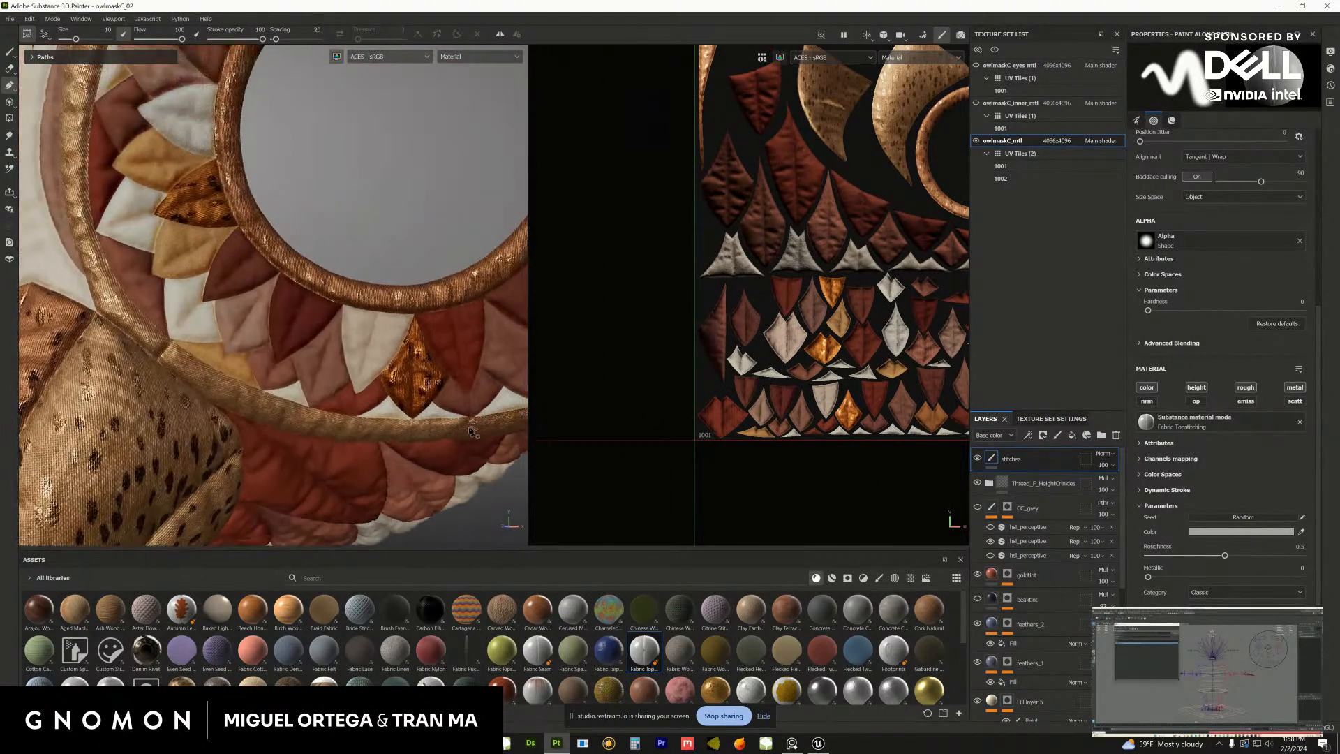
{"action": "scroll", "coordinate": [769, 376], "scroll_direction": "up", "scroll_amount": 1}
{"action": "scroll", "coordinate": [722, 336], "scroll_direction": "up", "scroll_amount": 2}
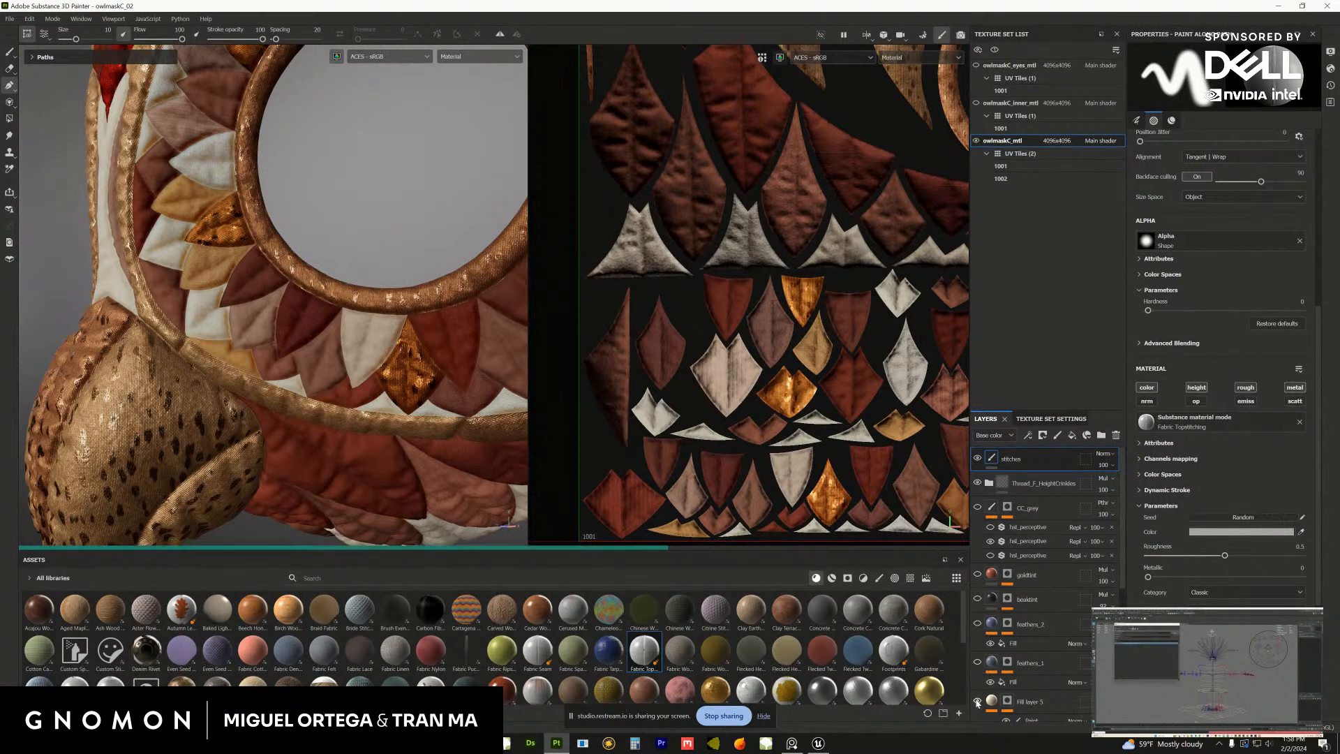
Hide the colour and material preset layers, the Thread_F_HeightCrinkles folder and the stitches layer of the owl mask
{"action": "scroll", "coordinate": [988, 516], "scroll_direction": "down", "scroll_amount": 5}
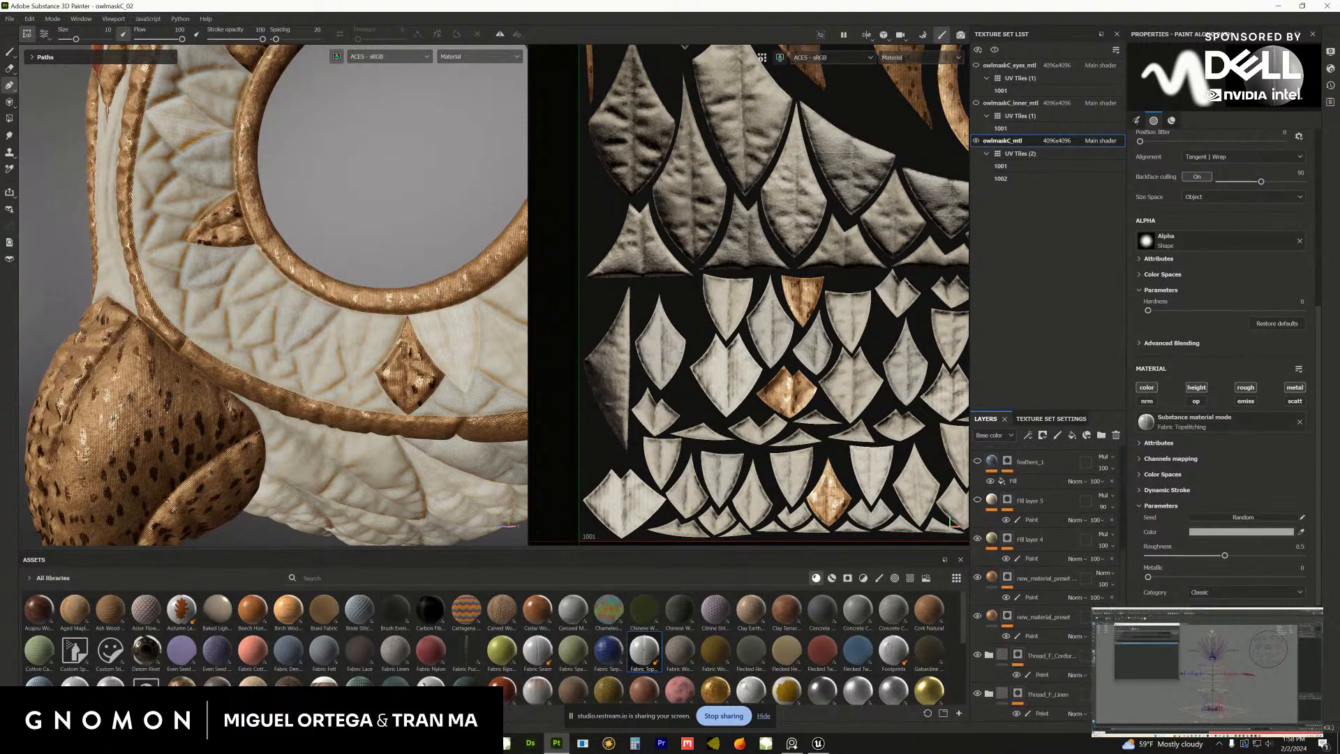
{"action": "left_click", "coordinate": [977, 547]}
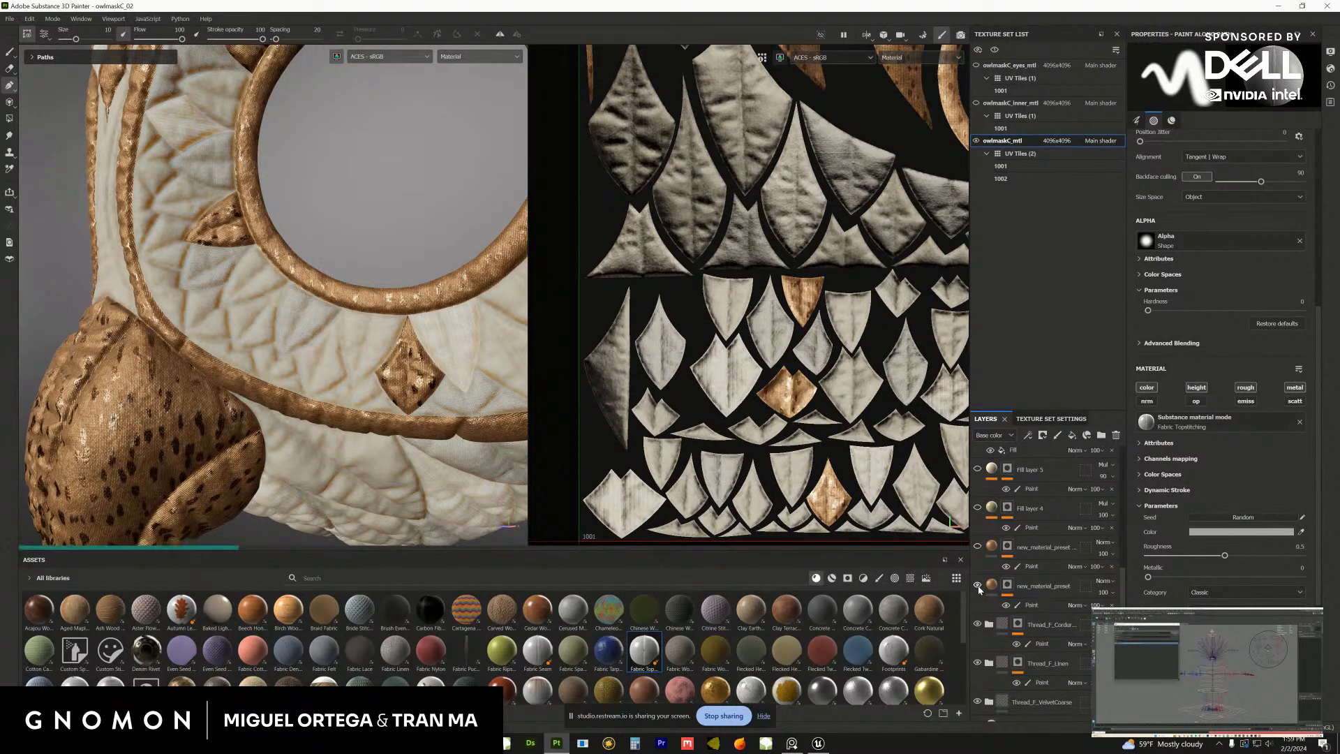
{"action": "scroll", "coordinate": [1047, 624], "scroll_direction": "down", "scroll_amount": 1}
{"action": "scroll", "coordinate": [1129, 500], "scroll_direction": "up", "scroll_amount": 10}
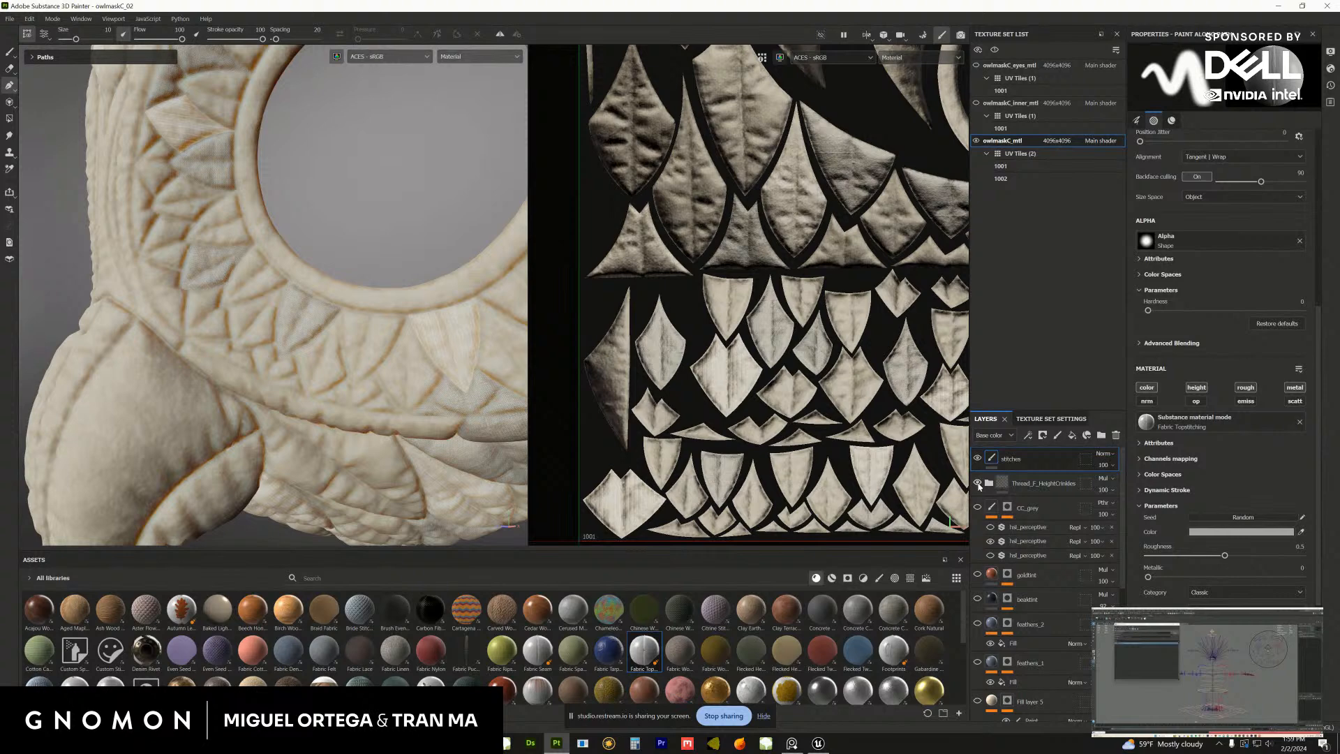
{"action": "left_click", "coordinate": [979, 485]}
{"action": "left_click", "coordinate": [978, 458]}
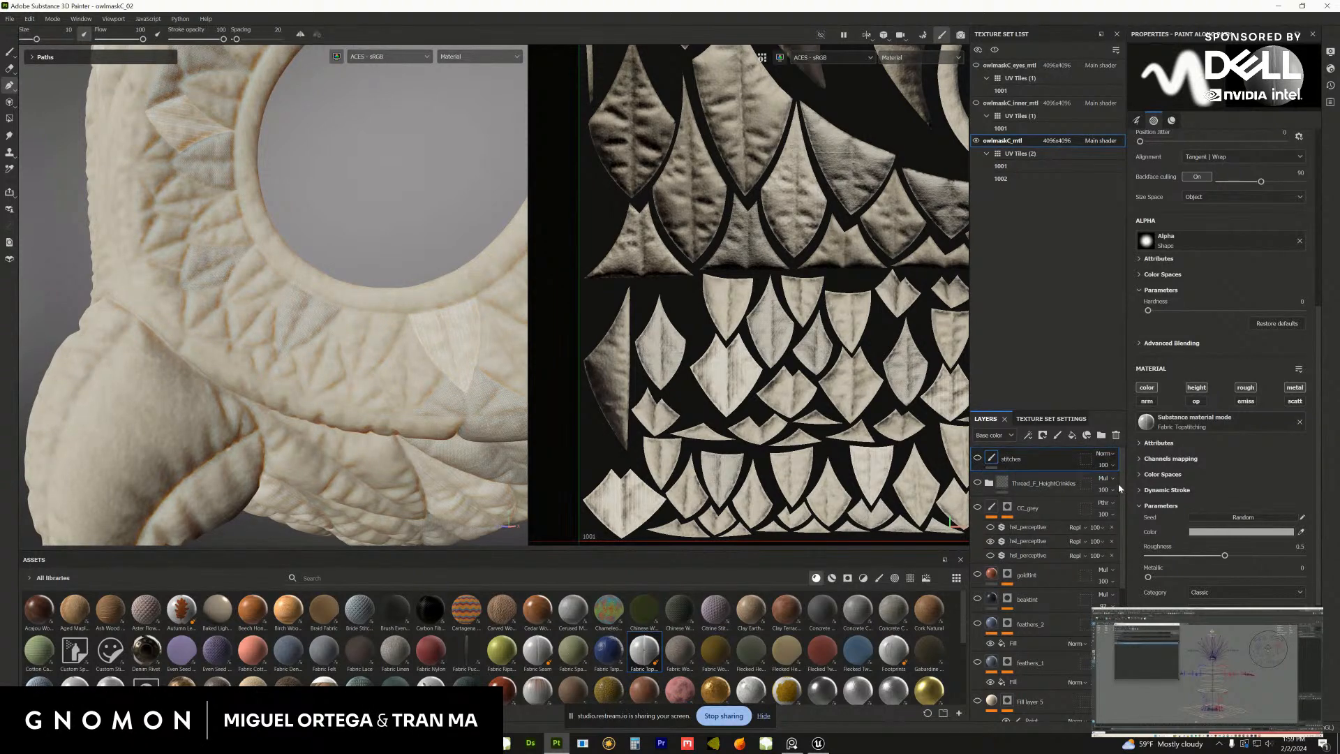
Hide the corduroy, linen and Thread_F_VelvetCoarse folders, leaving only the blank base on the whole mask
{"action": "scroll", "coordinate": [1120, 545], "scroll_direction": "down", "scroll_amount": 10}
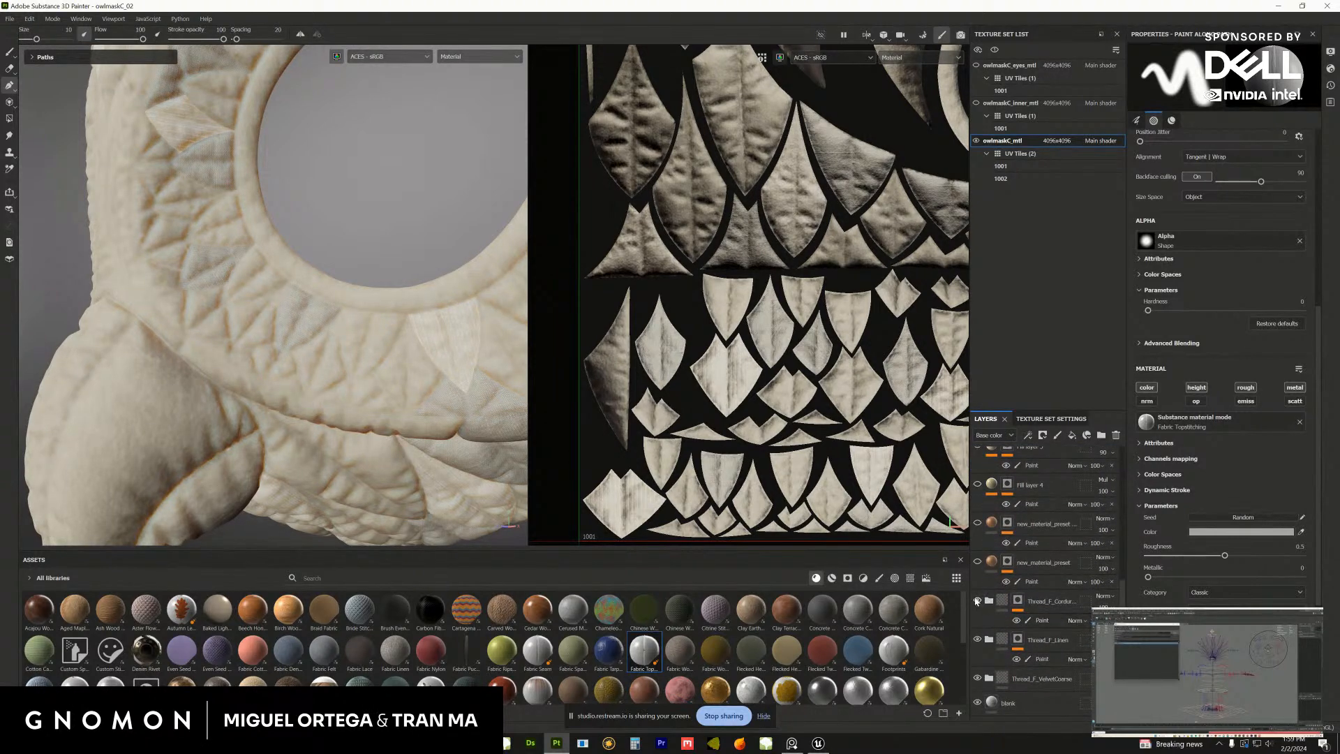
{"action": "left_click", "coordinate": [978, 639]}
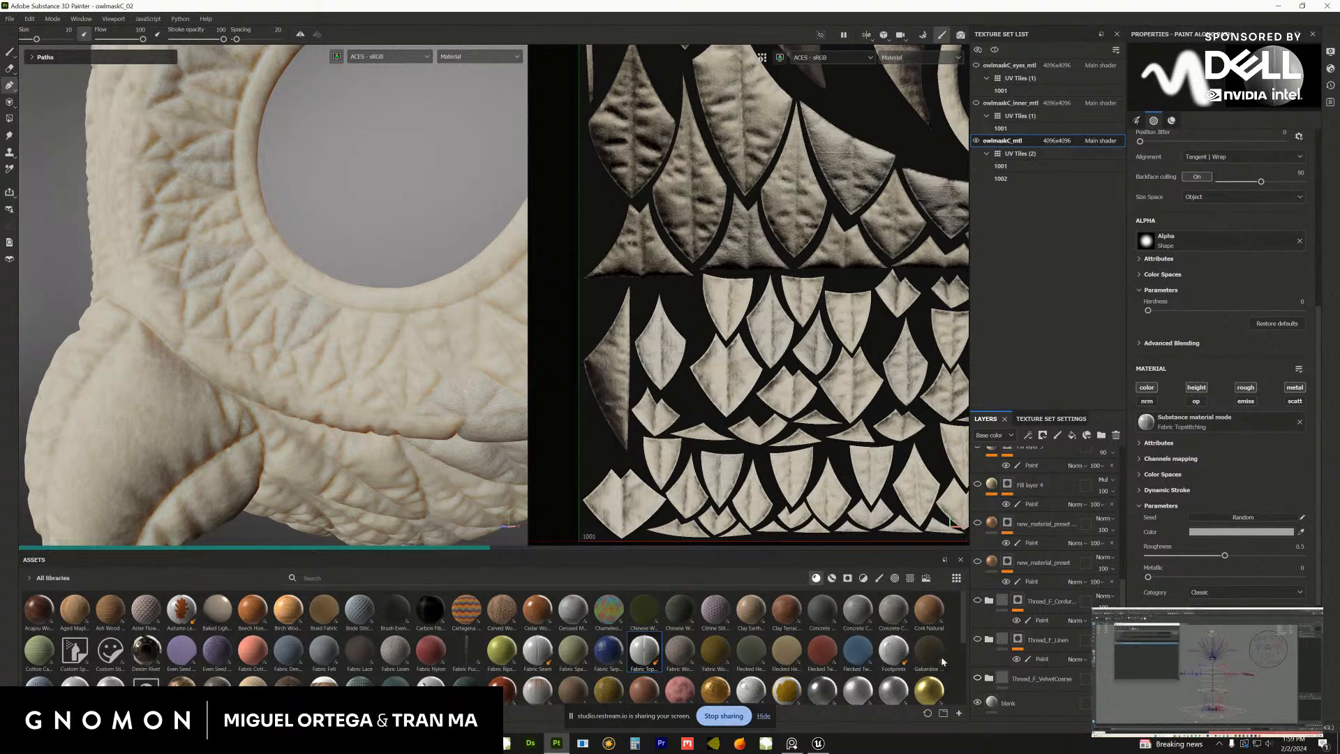
{"action": "scroll", "coordinate": [444, 491], "scroll_direction": "down", "scroll_amount": 5}
{"action": "left_click_drag", "start_coordinate": [444, 491], "coordinate": [288, 341], "text": "alt"}
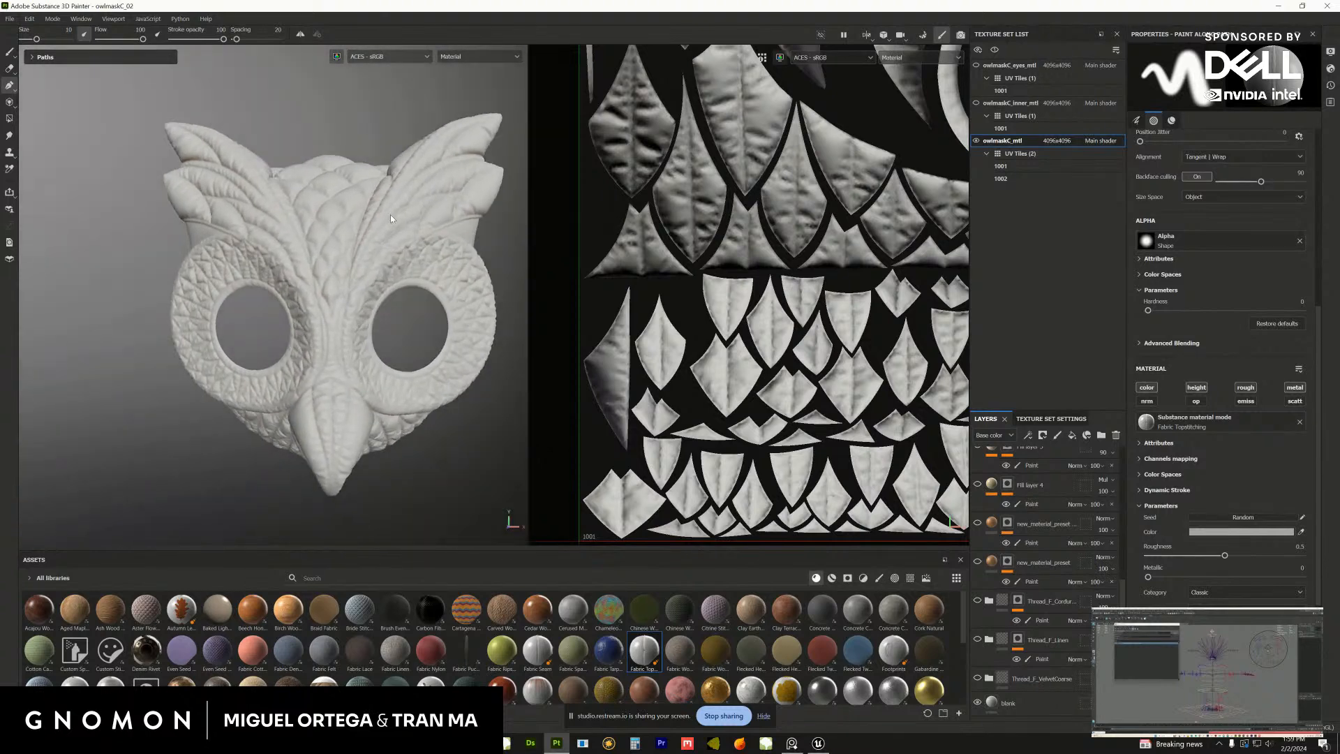
Show the mesh wireframe at opacity 30 and examine the topology across the owl mask
{"action": "left_click", "coordinate": [1331, 53]}
{"action": "scroll", "coordinate": [1299, 293], "scroll_direction": "down", "scroll_amount": 10}
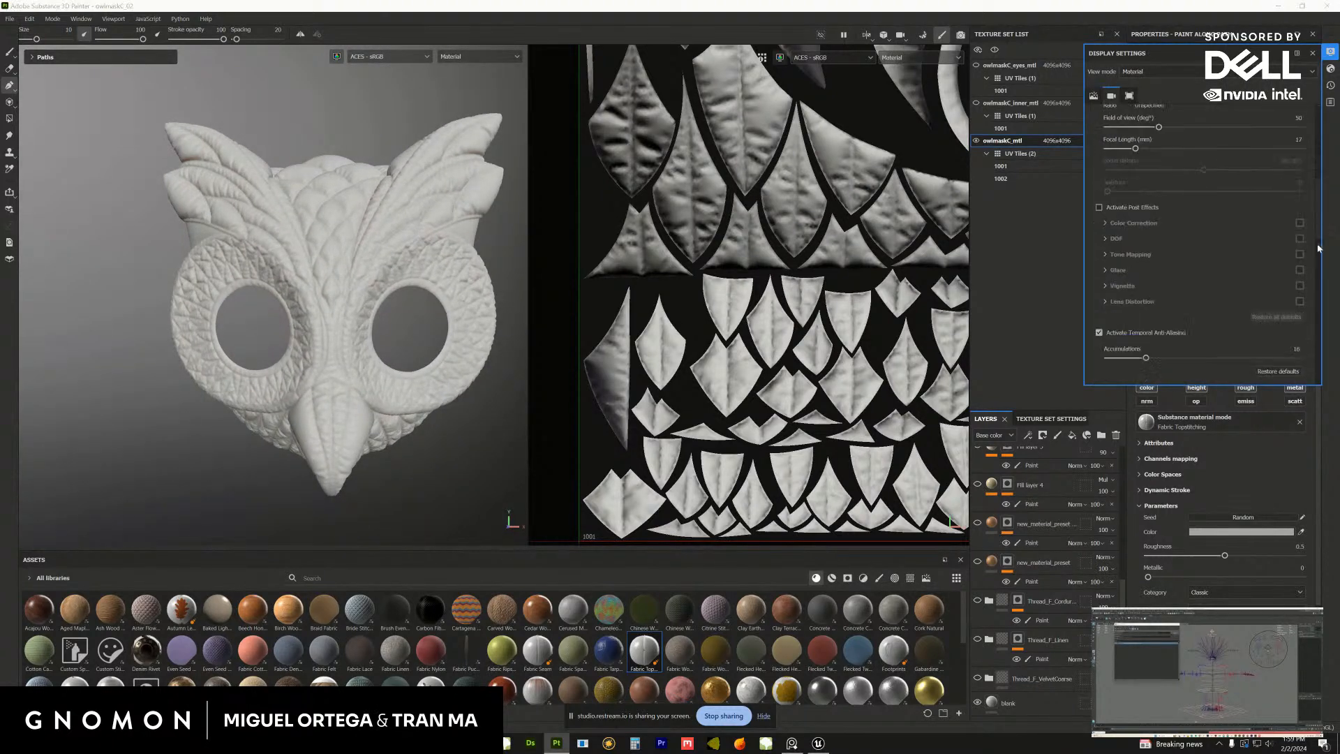
{"action": "scroll", "coordinate": [1136, 294], "scroll_direction": "down", "scroll_amount": 2}
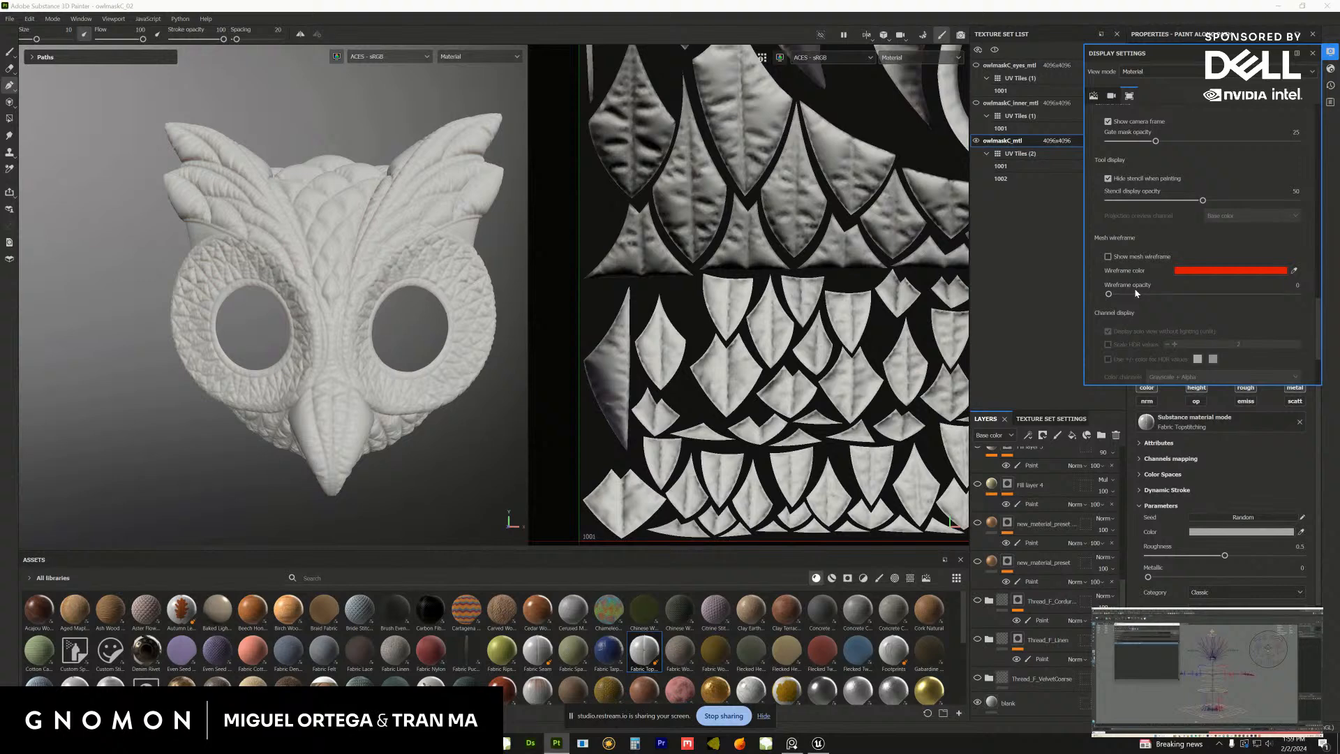
{"action": "left_click_drag", "start_coordinate": [1110, 296], "coordinate": [1176, 294]}
{"action": "left_click", "coordinate": [1109, 257]}
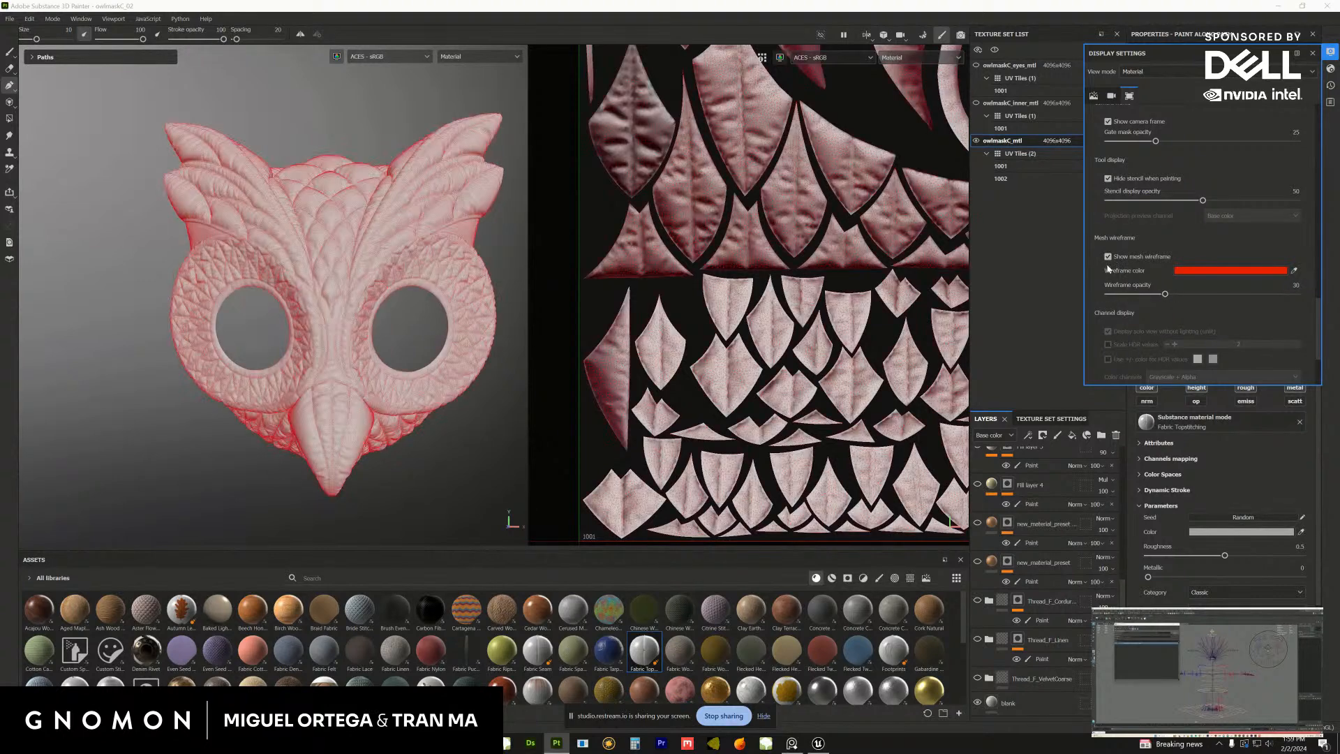
{"action": "scroll", "coordinate": [246, 363], "scroll_direction": "up", "scroll_amount": 5}
{"action": "scroll", "coordinate": [365, 404], "scroll_direction": "down", "scroll_amount": 6}
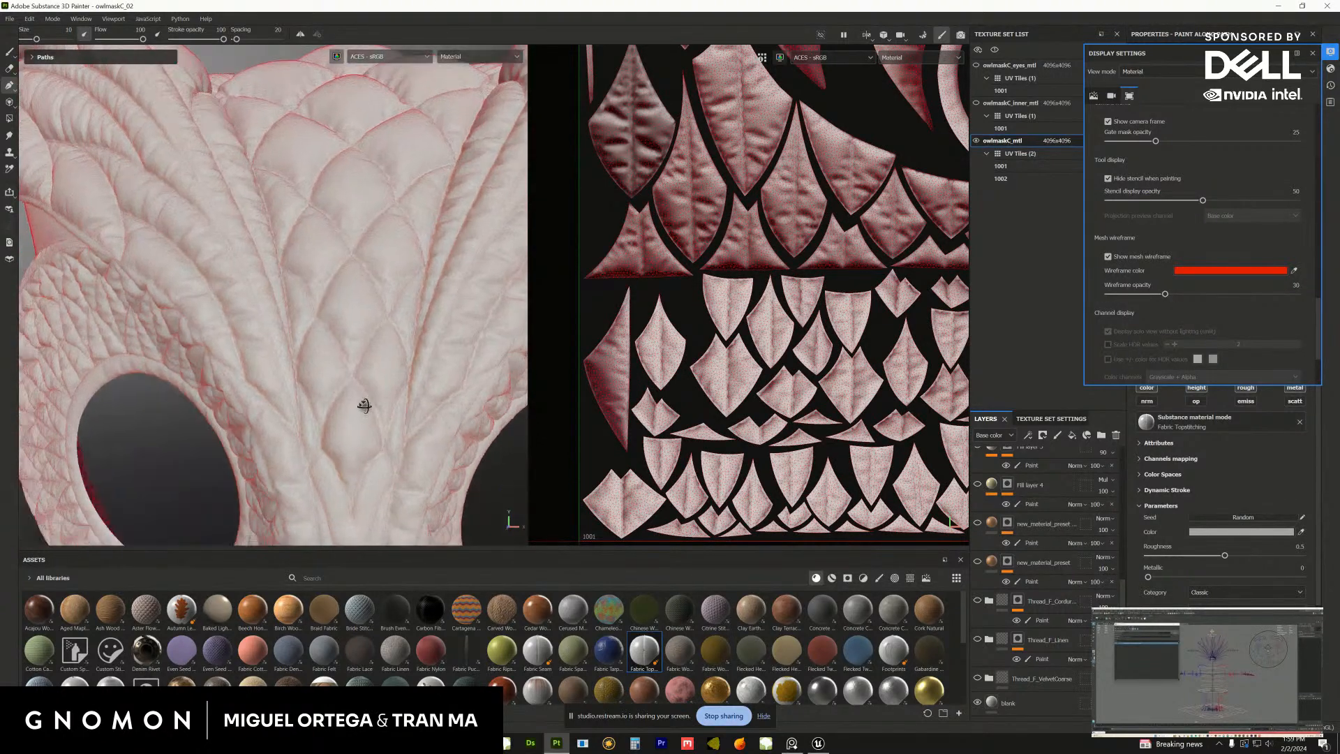
{"action": "scroll", "coordinate": [199, 395], "scroll_direction": "down", "scroll_amount": 3}
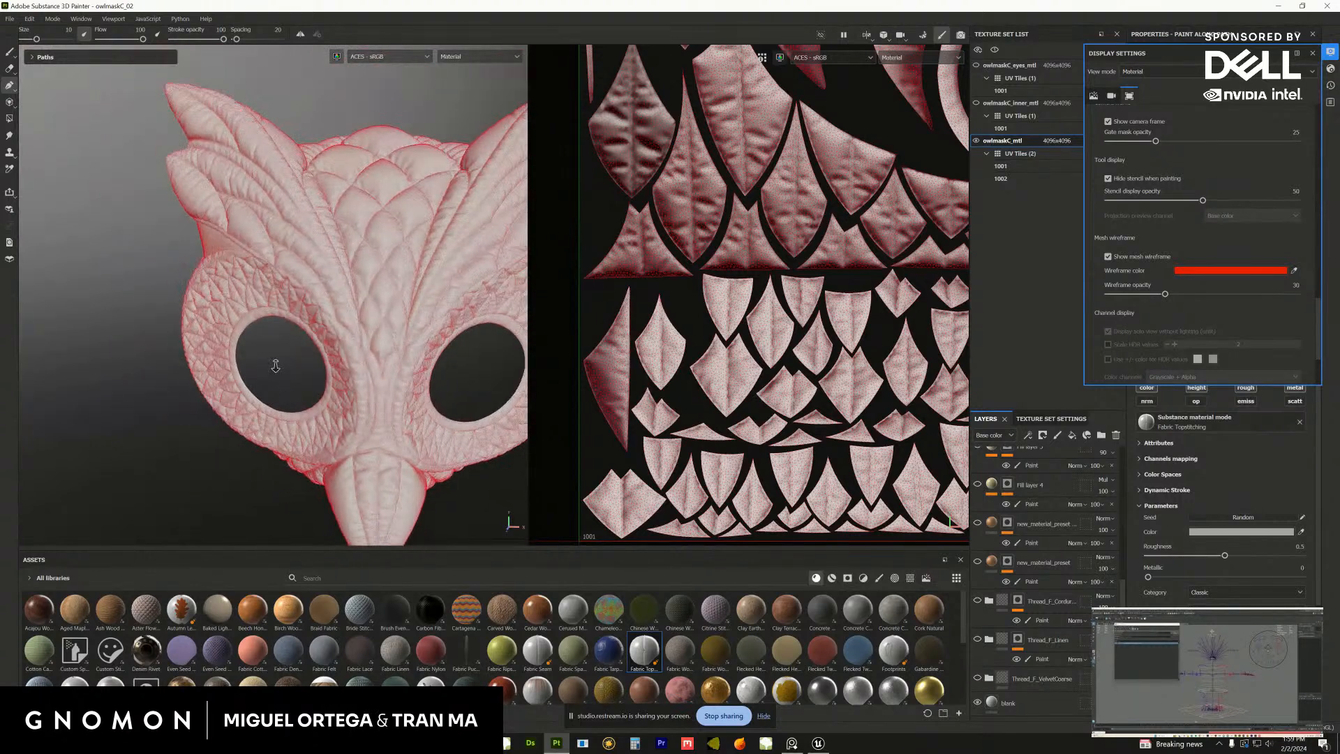
{"action": "left_click_drag", "start_coordinate": [275, 365], "coordinate": [325, 317], "text": "alt"}
{"action": "middle_click_drag", "start_coordinate": [324, 316], "coordinate": [322, 314], "text": "alt"}
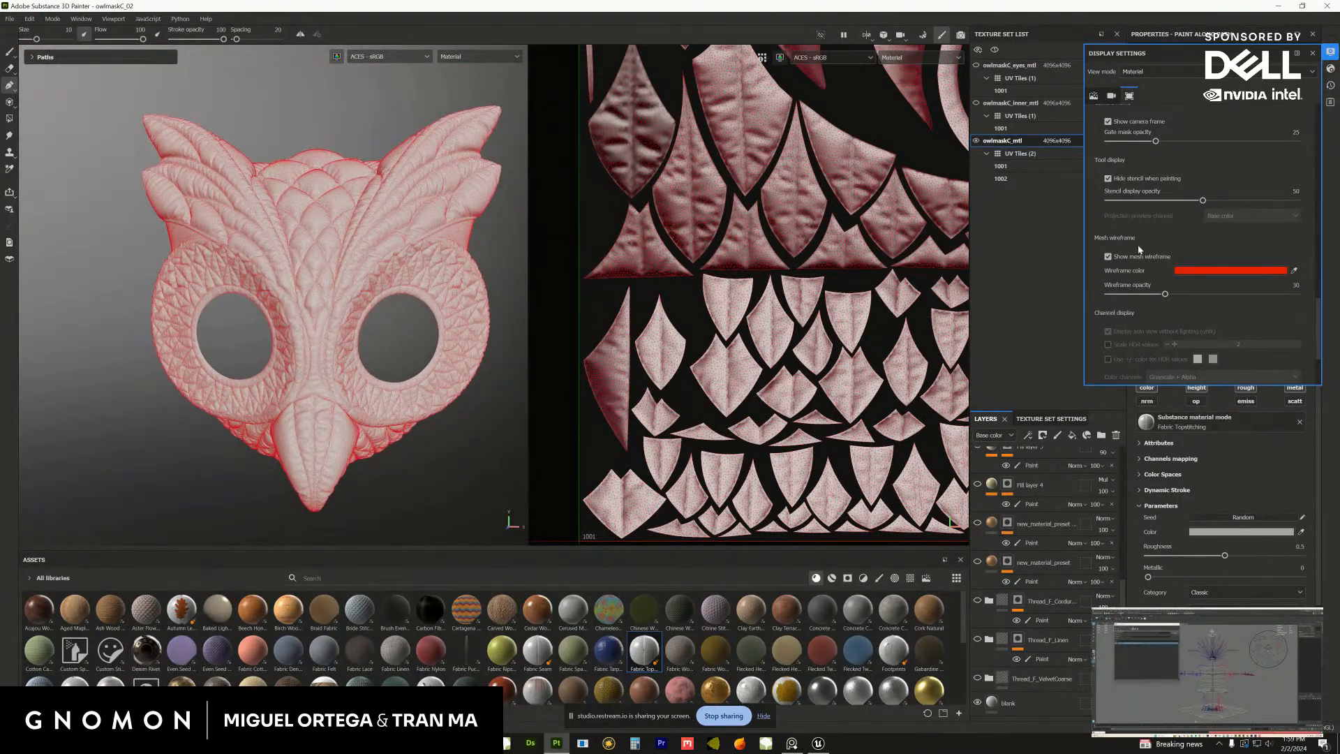
Lower the wireframe opacity to 14, check the wireframe once more, and hide it before closing the display settings
{"action": "left_click", "coordinate": [1108, 257]}
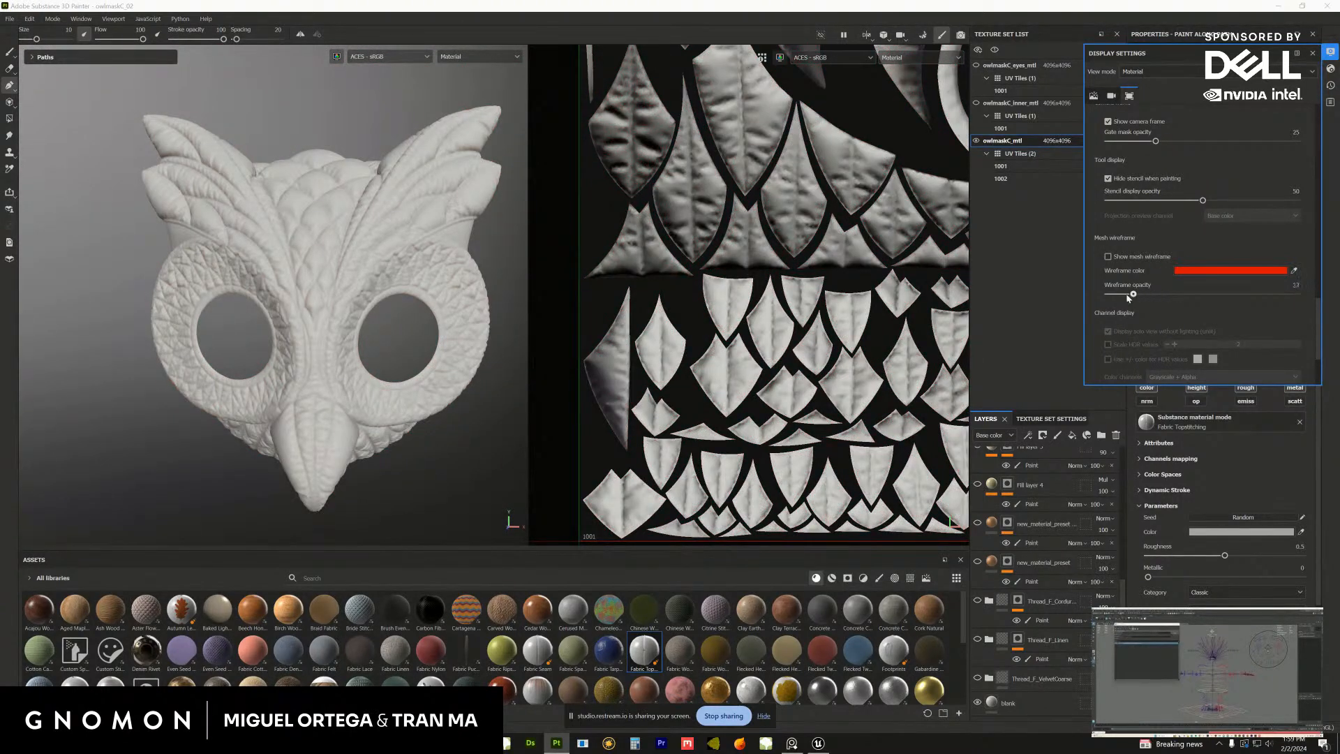
{"action": "left_click", "coordinate": [1109, 257]}
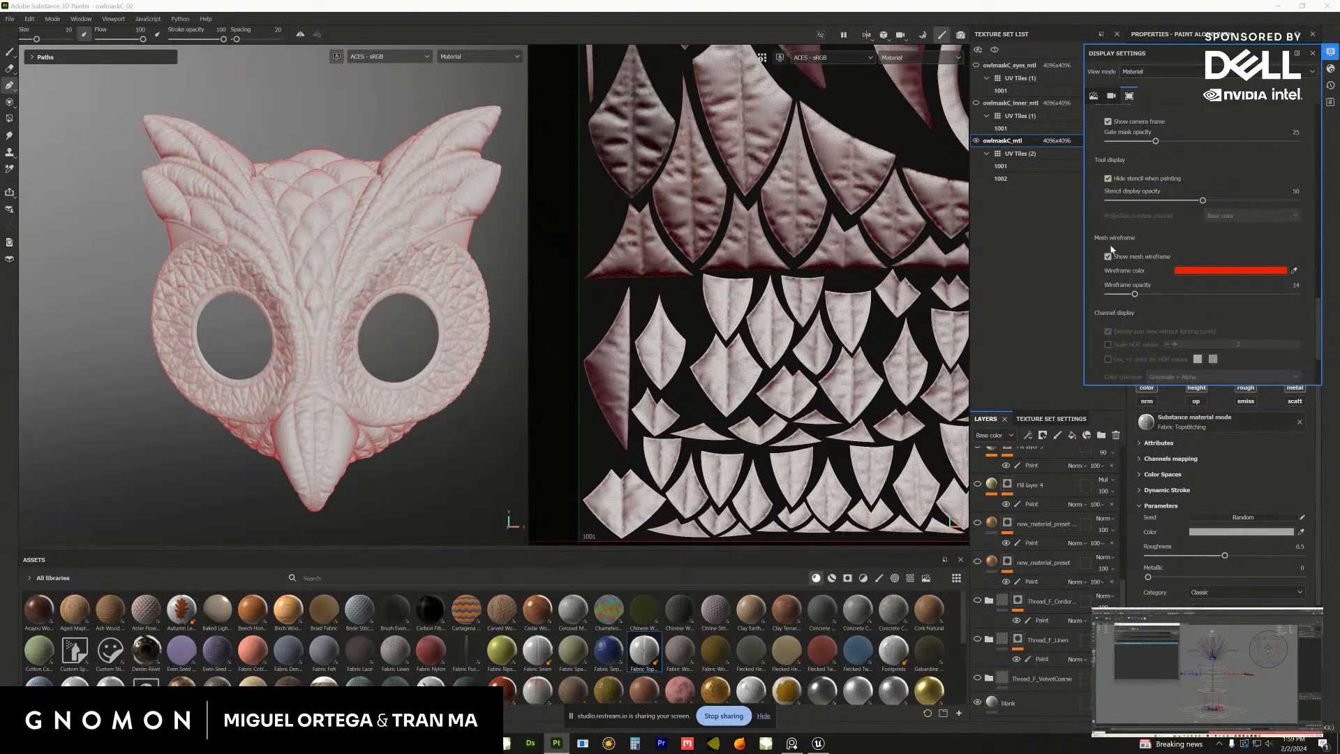
{"action": "left_click", "coordinate": [1109, 257]}
{"action": "left_click", "coordinate": [1313, 54]}
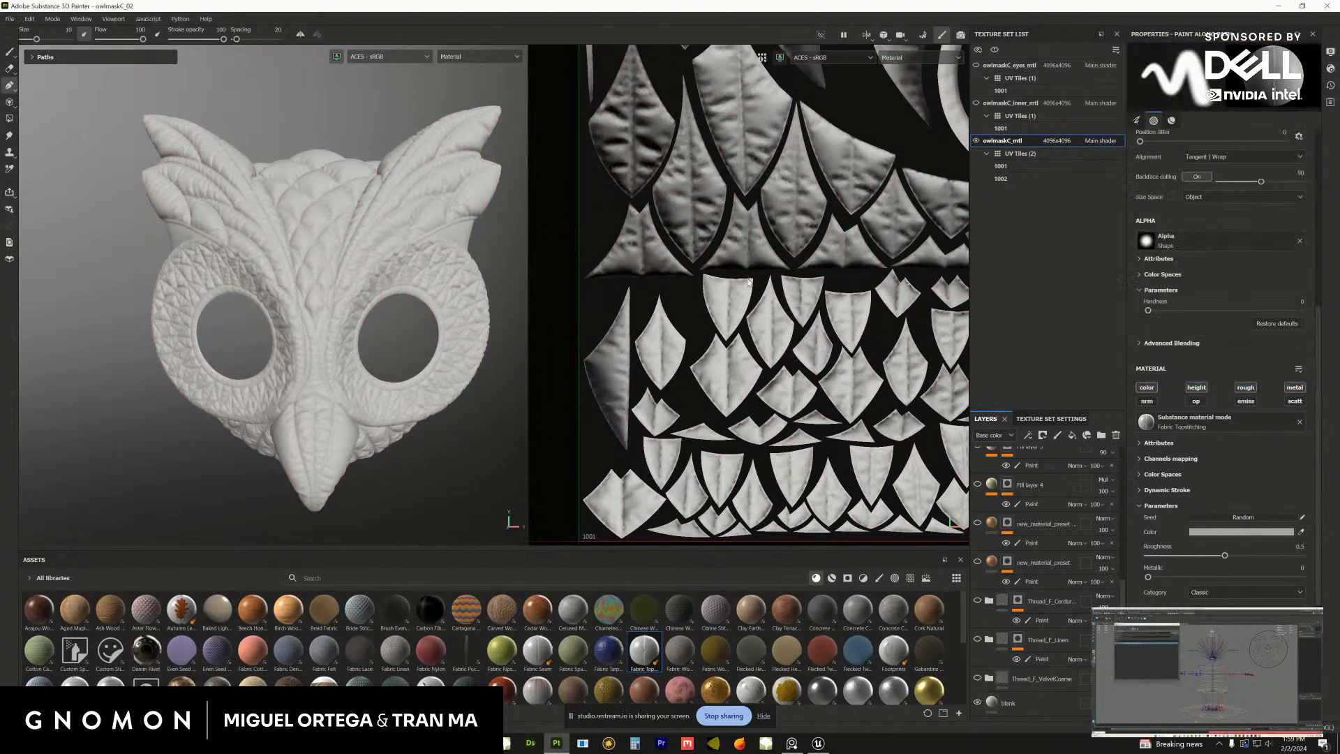
Show the Thread_F_VelvetCoarse folder on the mask again and expand it to reveal its layers
{"action": "left_click_drag", "start_coordinate": [469, 423], "coordinate": [380, 370], "text": "alt"}
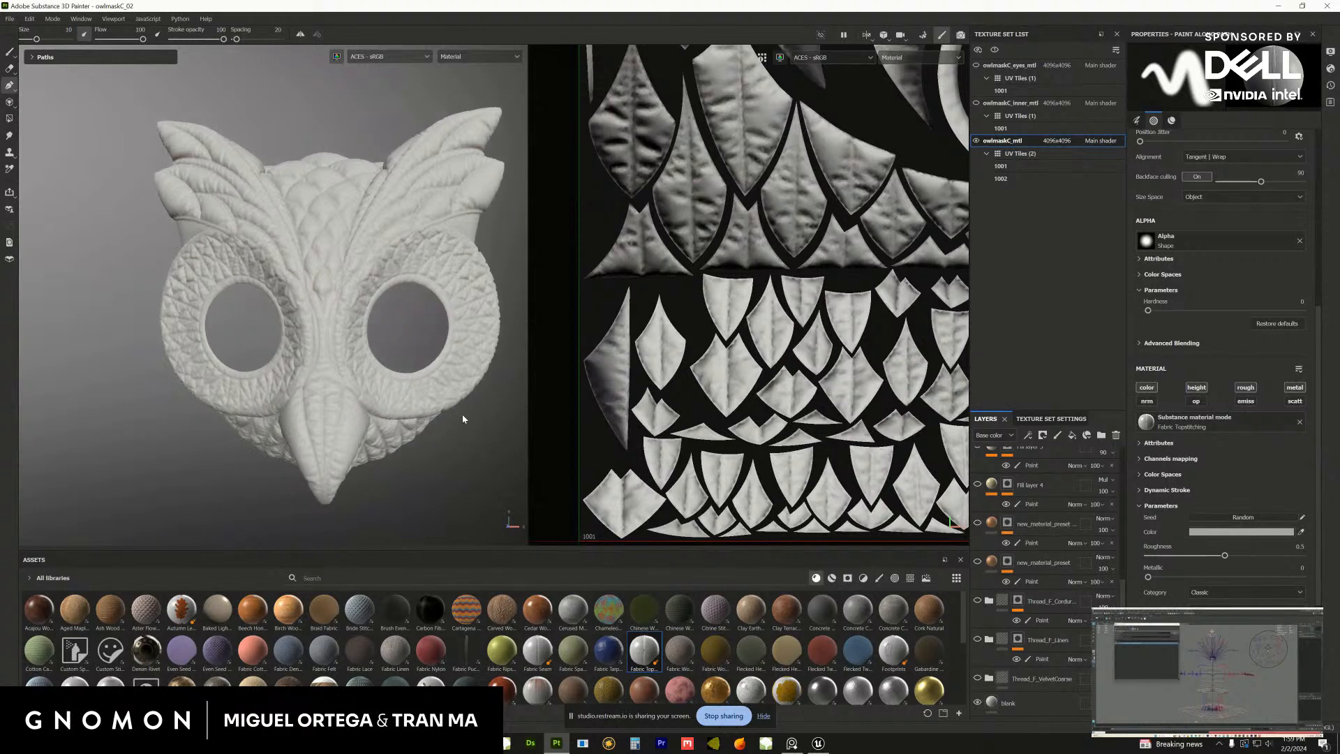
{"action": "left_click", "coordinate": [1030, 682]}
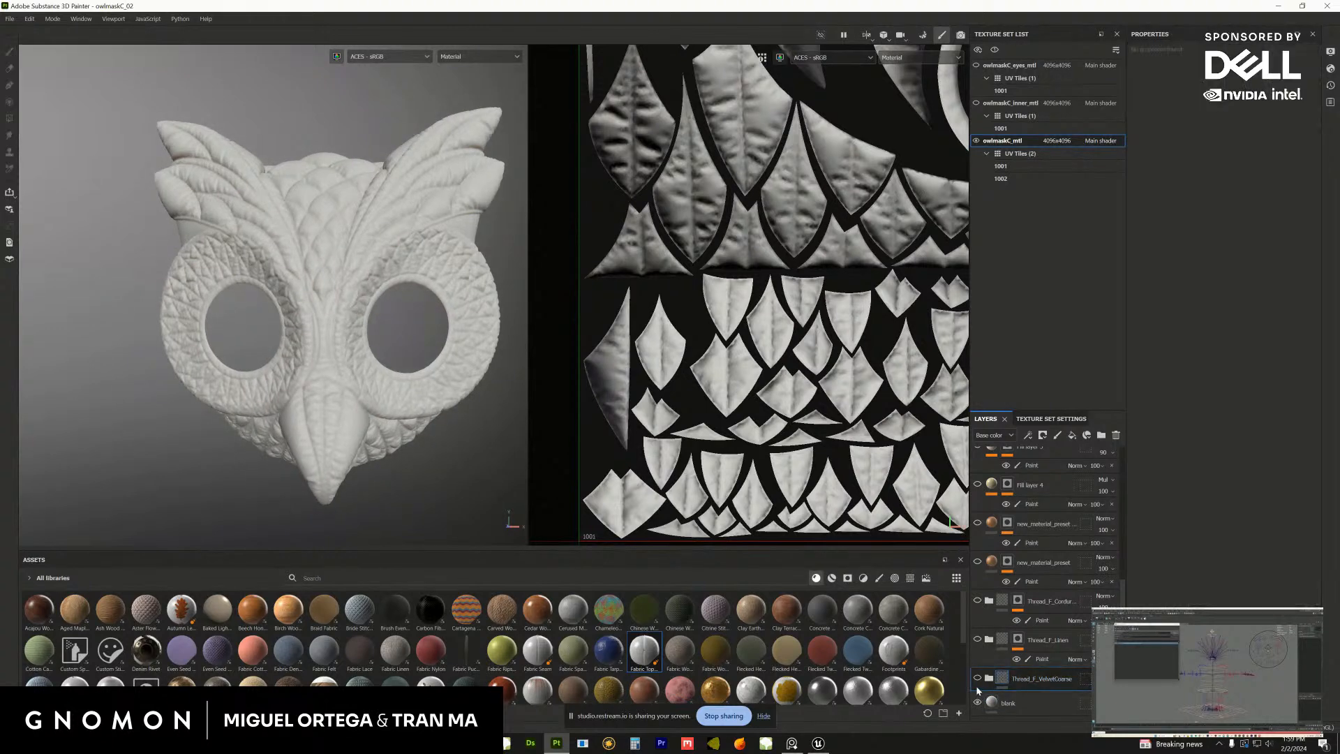
{"action": "left_click", "coordinate": [978, 679]}
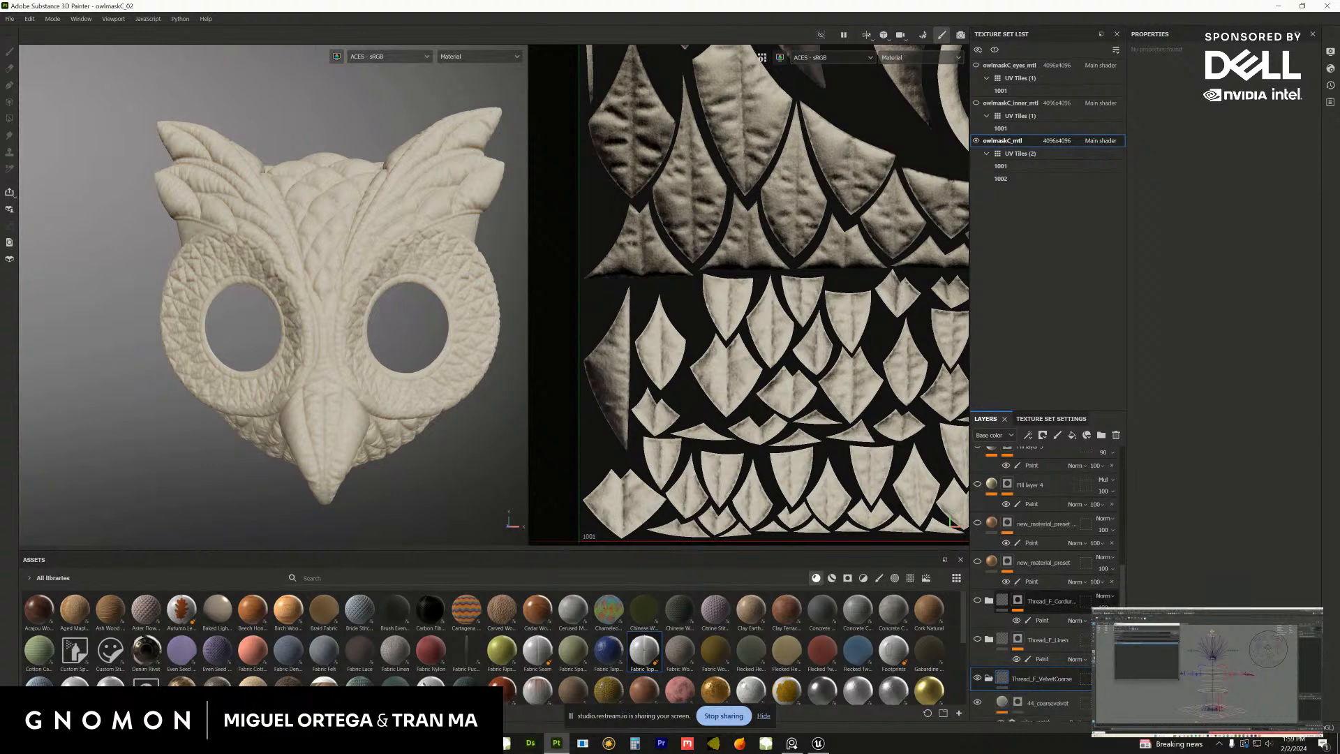
{"action": "left_click", "coordinate": [989, 678]}
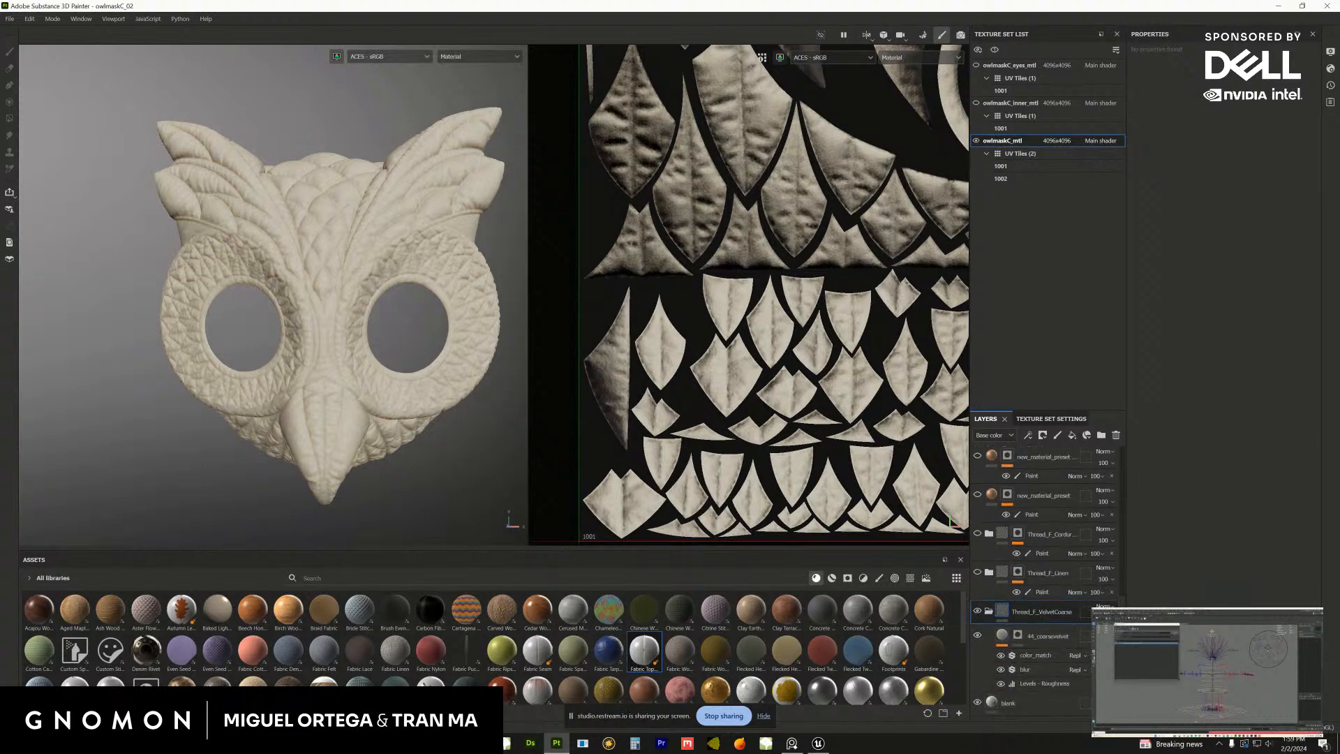
Select the coarse velvet fill layer and examine its fabric maps close up on the forehead feathers
{"action": "left_click", "coordinate": [1009, 639]}
{"action": "middle_click_drag", "start_coordinate": [244, 296], "coordinate": [243, 349], "text": "alt"}
{"action": "right_click_drag", "start_coordinate": [244, 350], "coordinate": [482, 504], "text": "alt"}
{"action": "left_click_drag", "start_coordinate": [481, 503], "coordinate": [353, 441], "text": "alt"}
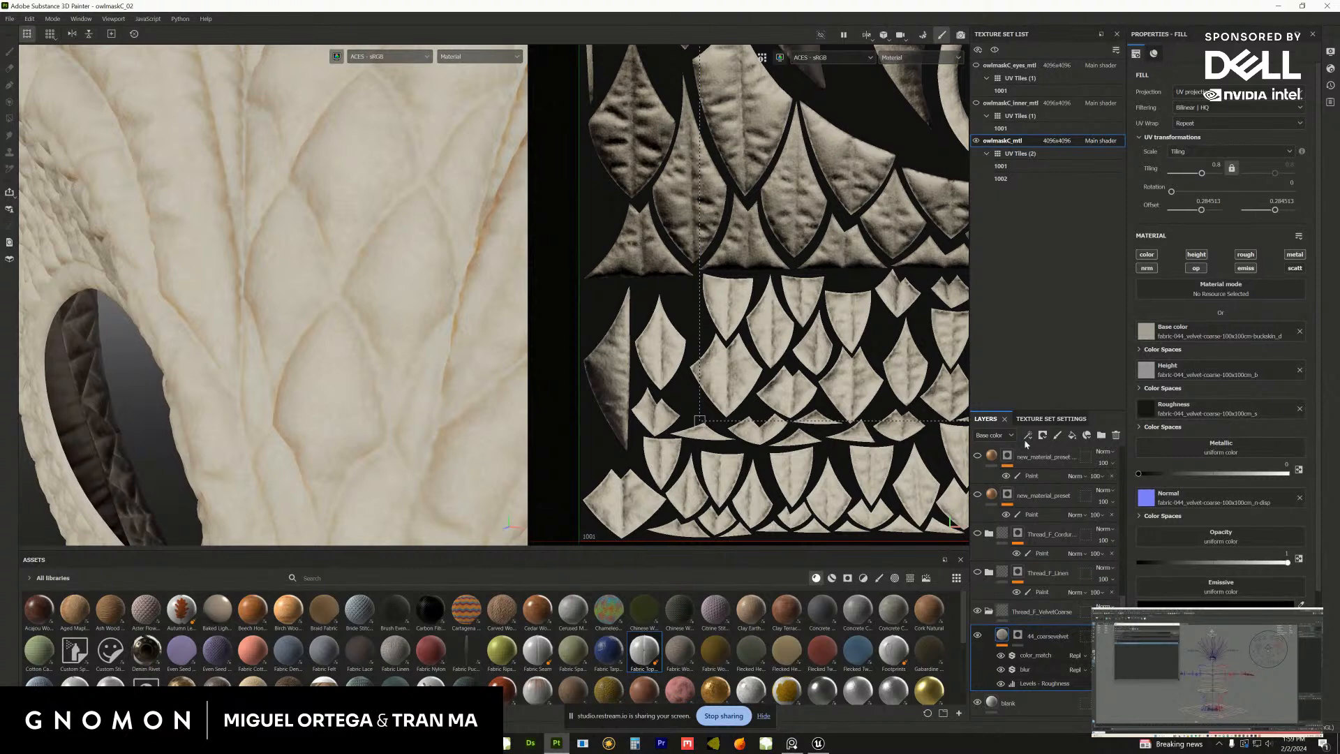
{"action": "left_click", "coordinate": [1044, 419]}
{"action": "left_click", "coordinate": [981, 420]}
Select the blank base layer, inspect the mask from several angles, and collapse the Thread_F_VelvetCoarse folder
{"action": "left_click", "coordinate": [1023, 701]}
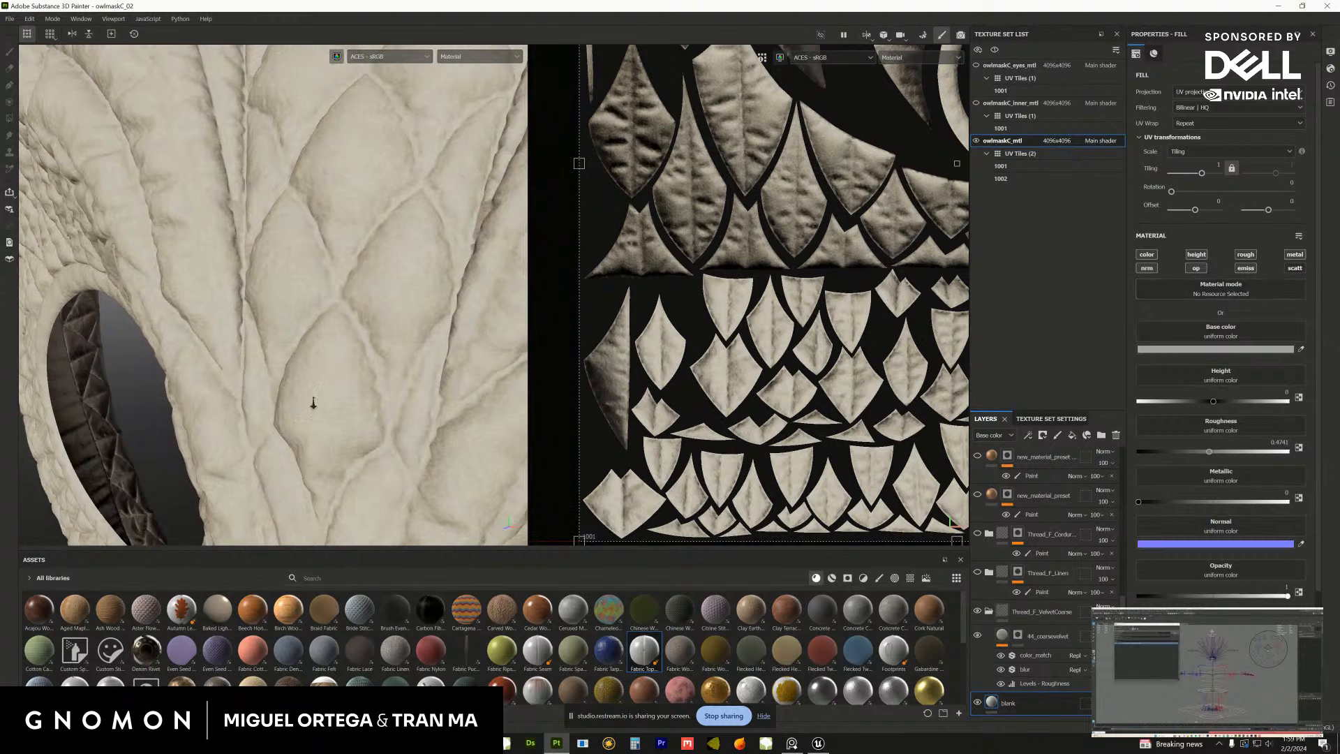
{"action": "scroll", "coordinate": [312, 401], "scroll_direction": "down", "scroll_amount": 5}
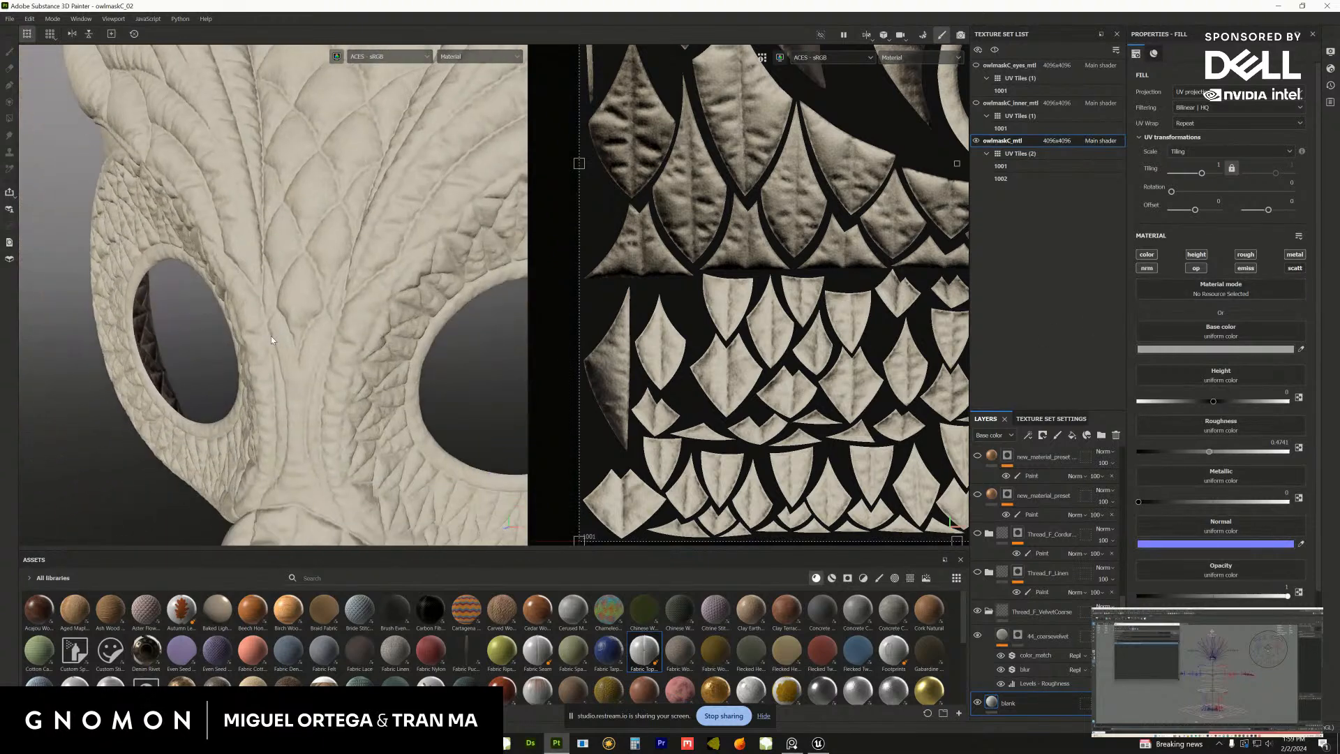
{"action": "left_click_drag", "start_coordinate": [271, 340], "coordinate": [313, 326], "text": "alt"}
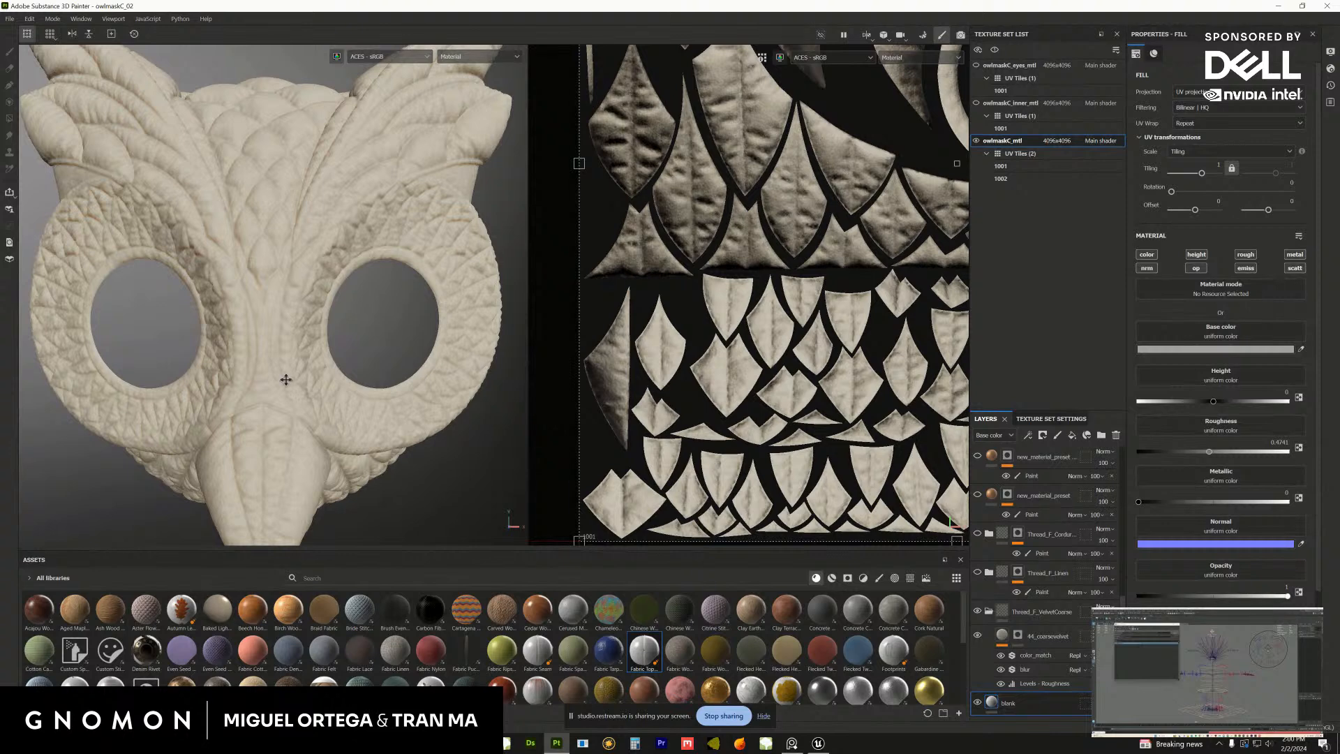
{"action": "left_click_drag", "start_coordinate": [285, 380], "coordinate": [314, 391], "text": "alt"}
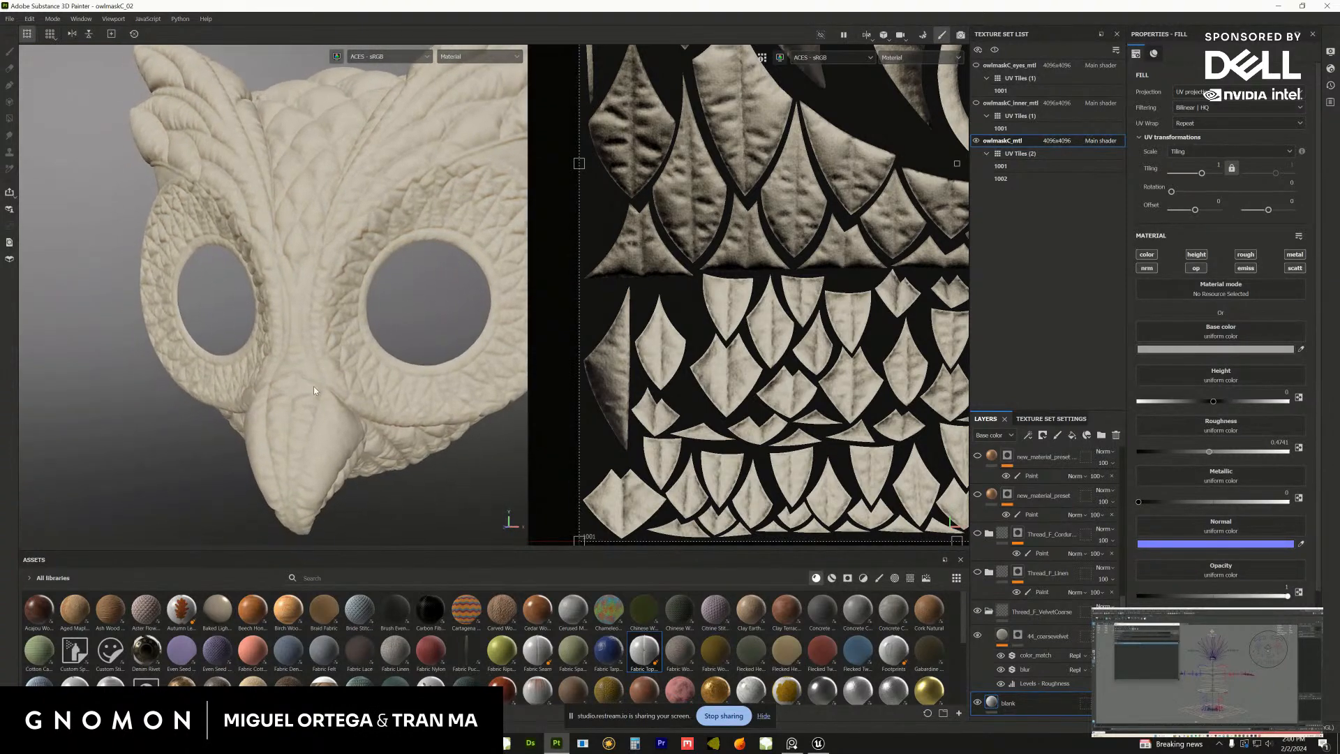
{"action": "scroll", "coordinate": [992, 614], "scroll_direction": "up", "scroll_amount": 2}
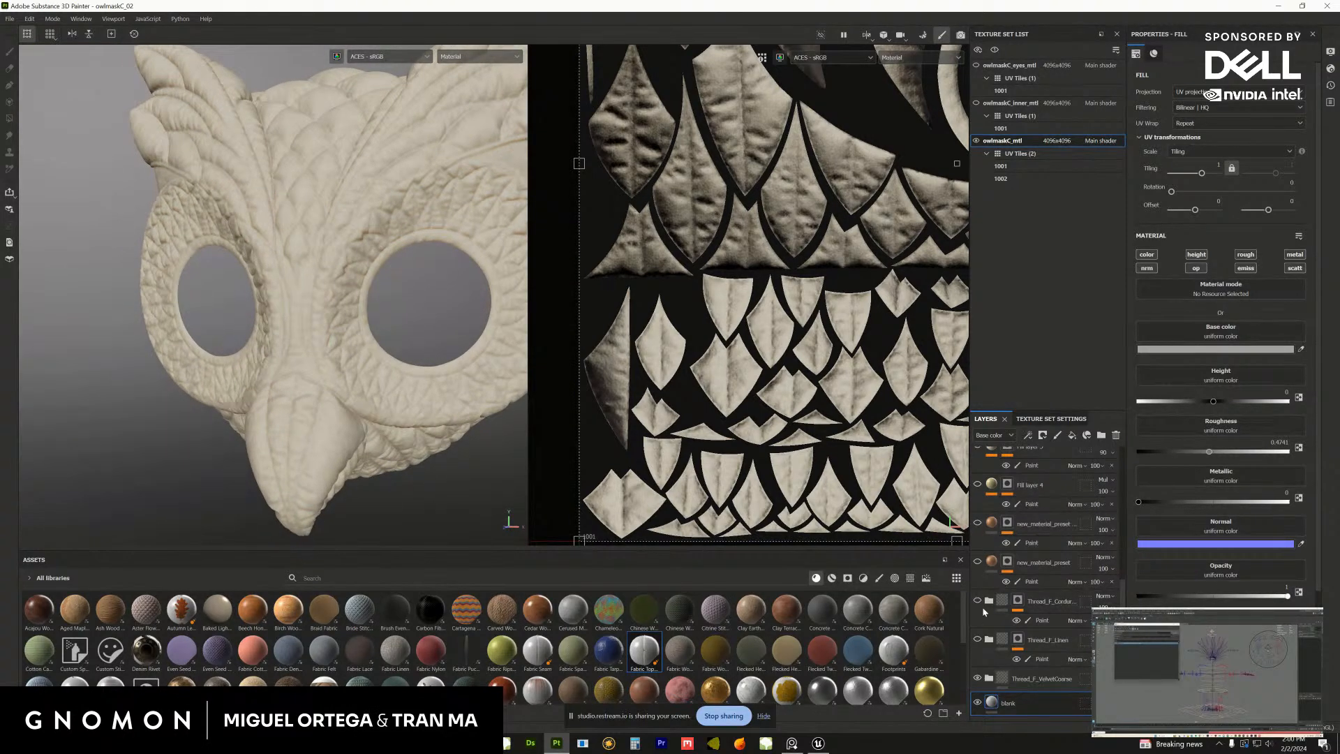
Show the Thread_F_Linen folder and the corduroy folder again, examining each weave close up on the feathers
{"action": "left_click", "coordinate": [978, 640]}
{"action": "scroll", "coordinate": [205, 428], "scroll_direction": "up", "scroll_amount": 5}
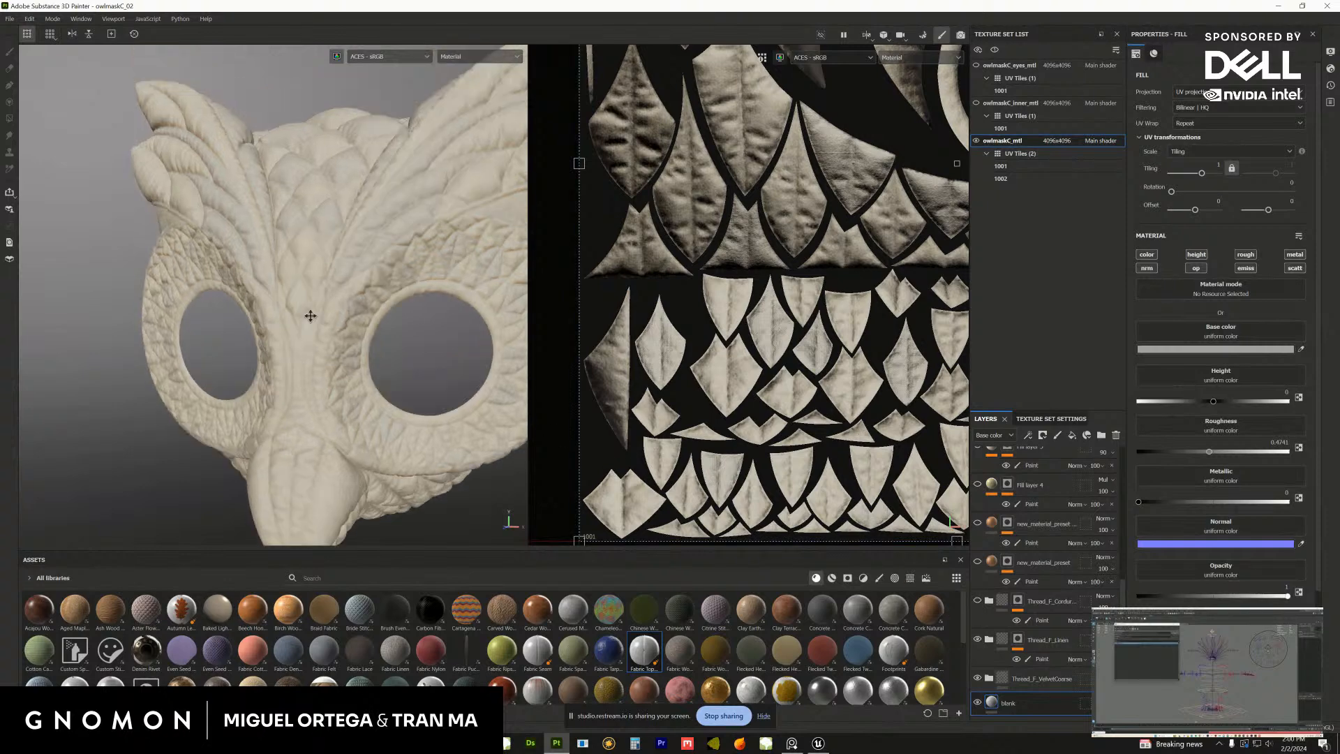
{"action": "left_click_drag", "start_coordinate": [204, 427], "coordinate": [360, 342], "text": "alt"}
{"action": "scroll", "coordinate": [869, 406], "scroll_direction": "down", "scroll_amount": 2}
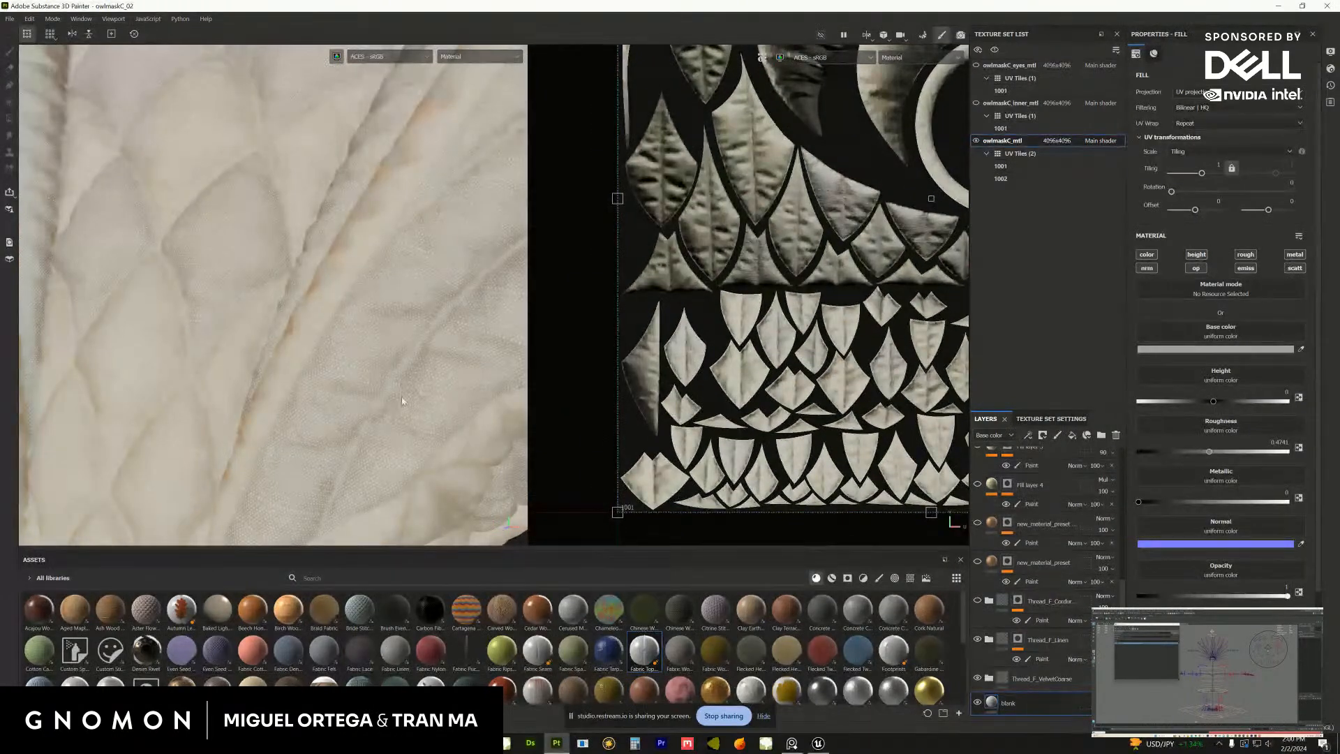
{"action": "left_click_drag", "start_coordinate": [402, 401], "coordinate": [308, 344], "text": "alt"}
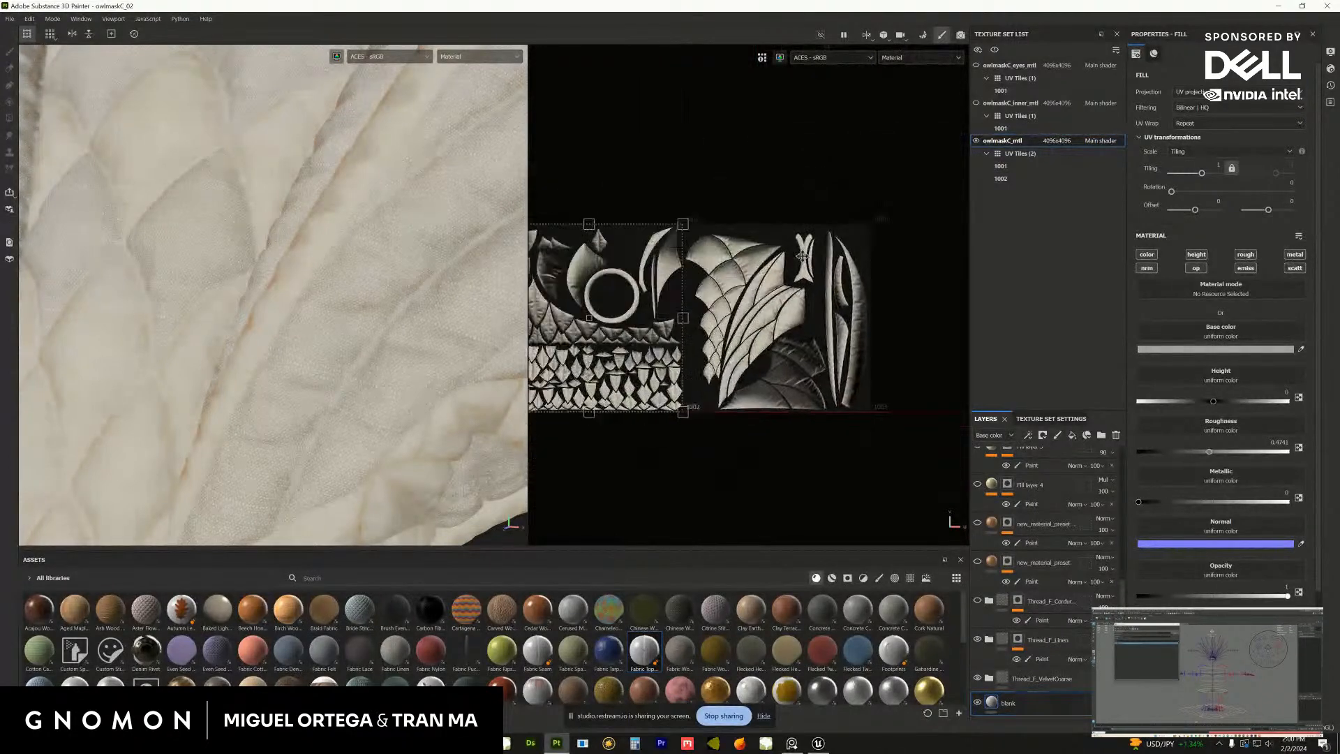
{"action": "scroll", "coordinate": [402, 373], "scroll_direction": "up", "scroll_amount": 2}
{"action": "scroll", "coordinate": [428, 398], "scroll_direction": "up", "scroll_amount": 3}
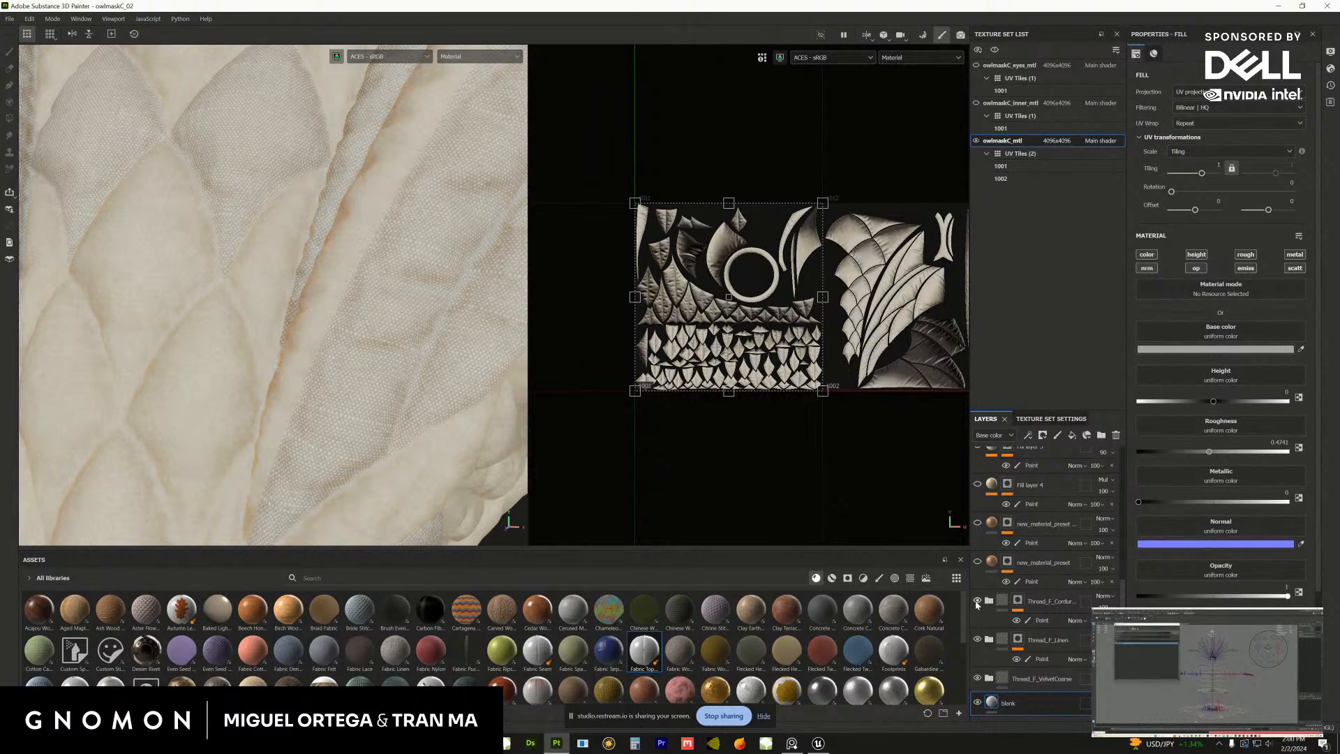
{"action": "left_click", "coordinate": [977, 602]}
{"action": "left_click_drag", "start_coordinate": [424, 495], "coordinate": [260, 334], "text": "alt"}
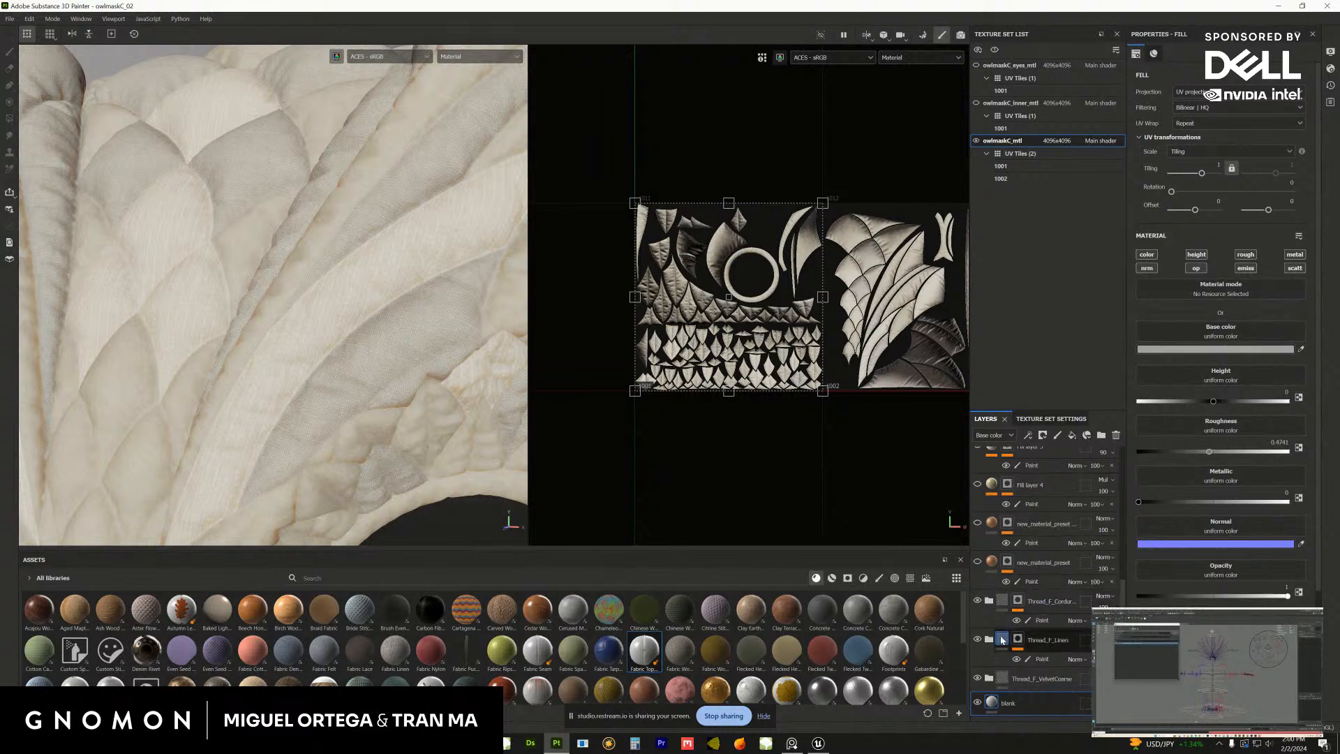
Display the linen folder's mask, turn off its existing paint, and add an empty paint effect to it
{"action": "left_click", "coordinate": [1019, 641]}
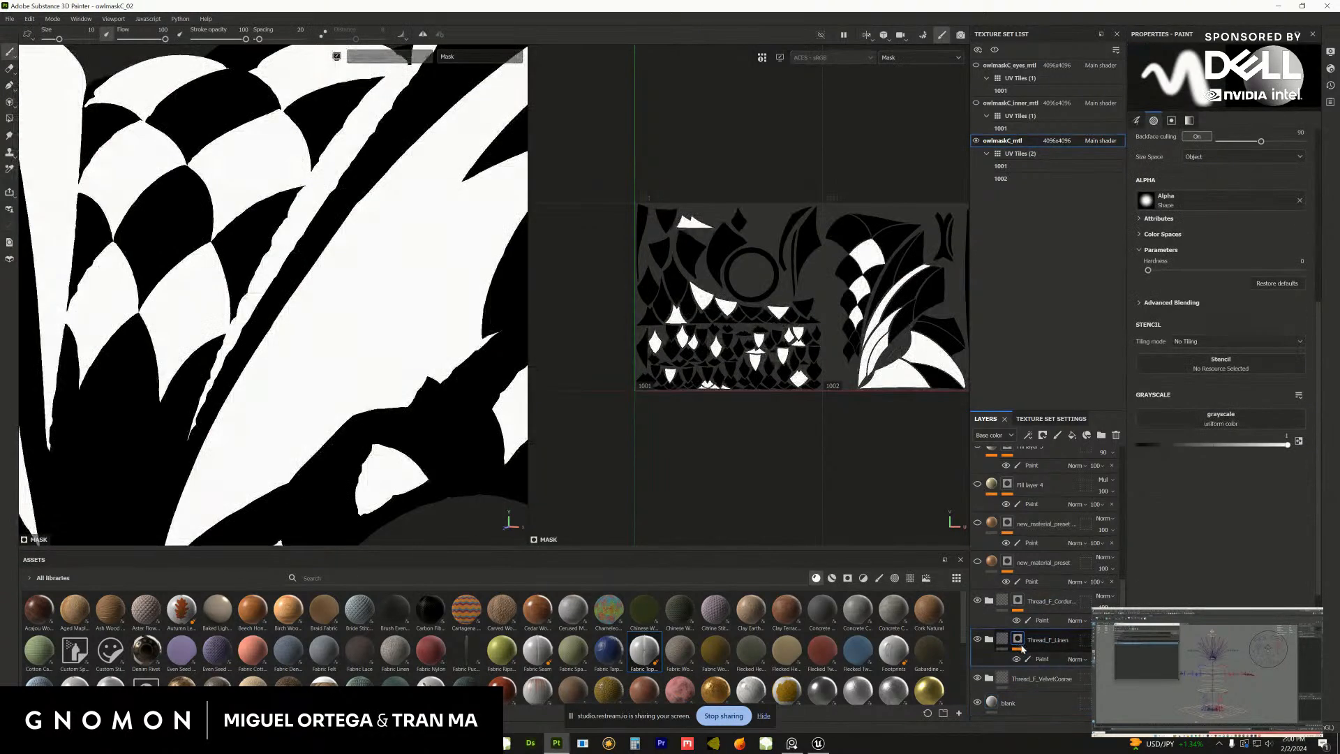
{"action": "left_click", "coordinate": [1017, 660]}
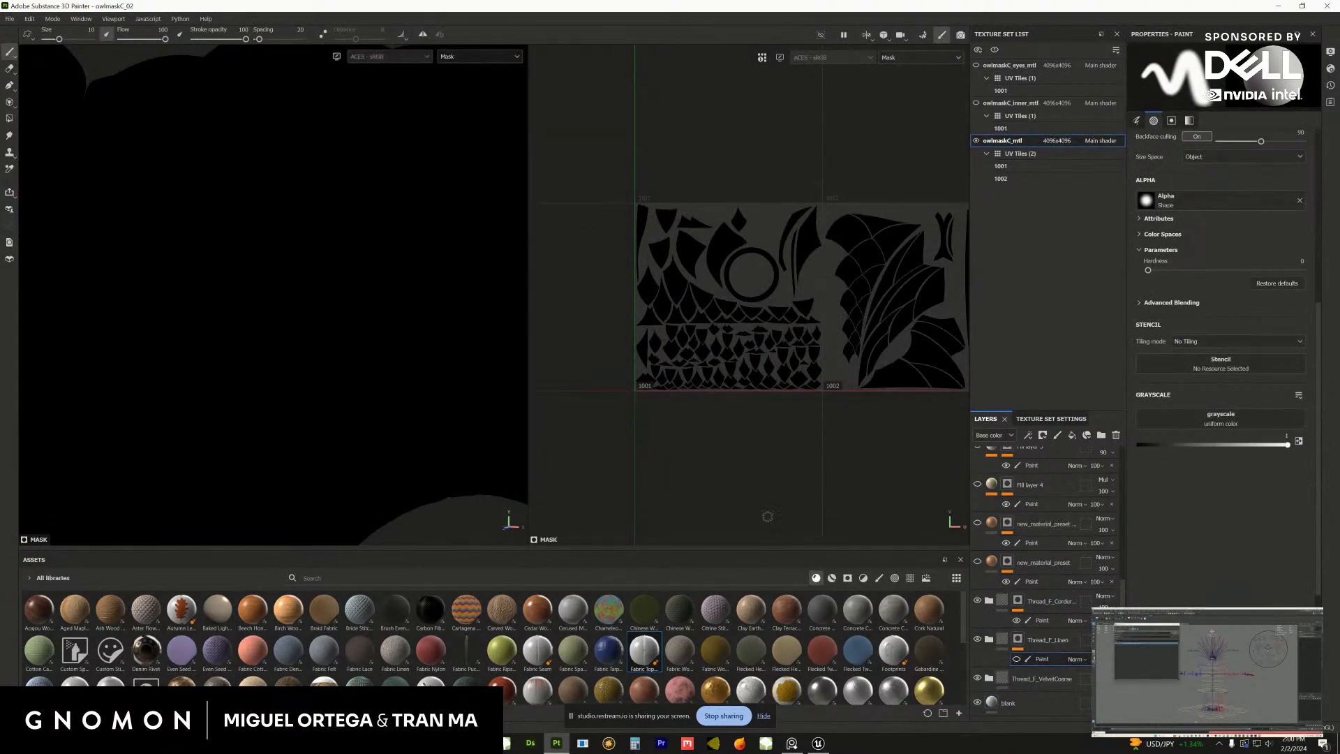
{"action": "scroll", "coordinate": [799, 470], "scroll_direction": "up", "scroll_amount": 2}
{"action": "left_click", "coordinate": [1028, 435]}
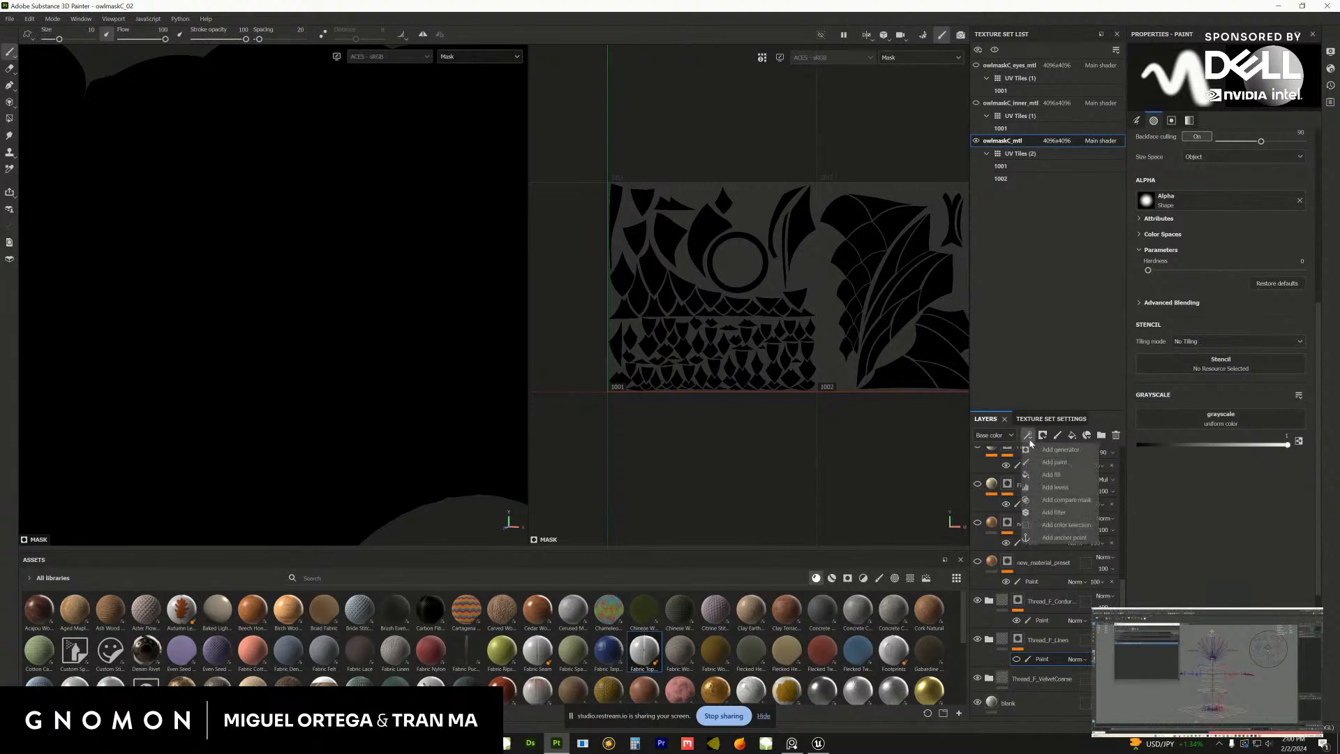
{"action": "left_click", "coordinate": [1045, 466]}
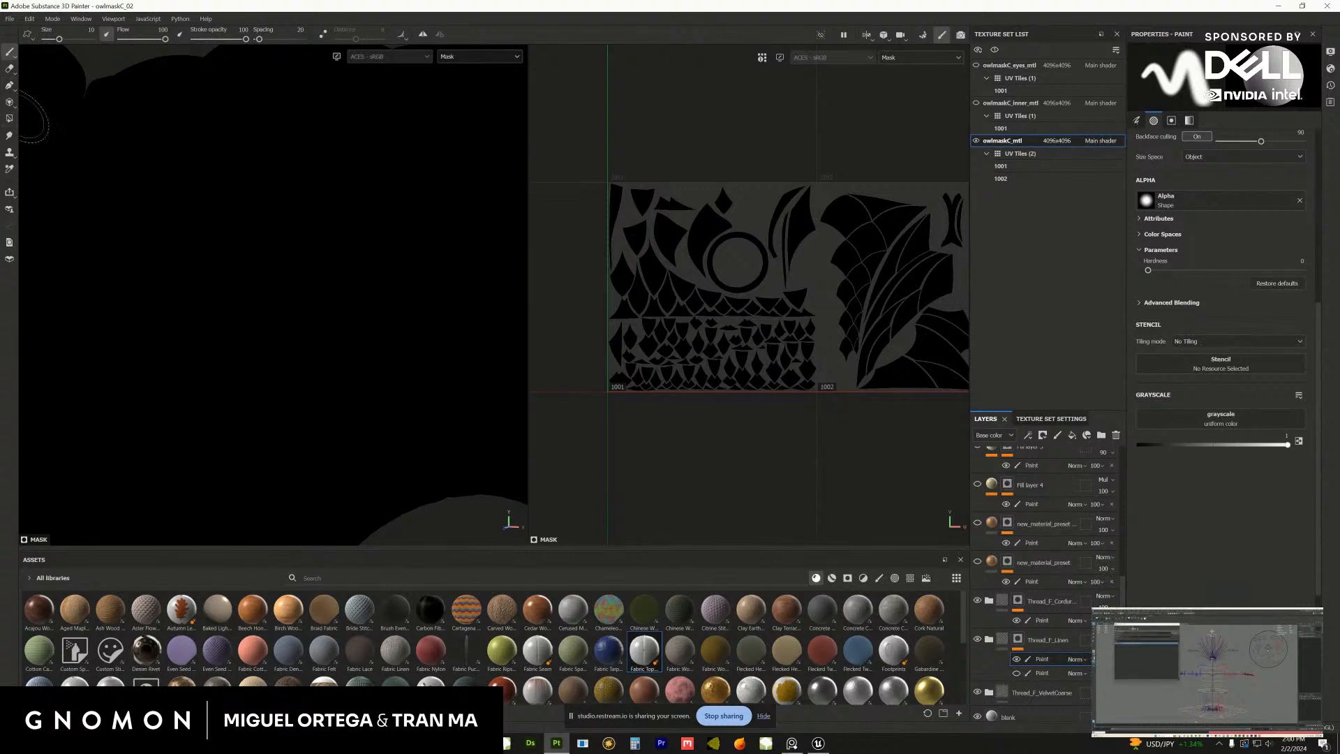
Try brushing white freehand inside one feather's UV island and along its edge on the linen mask, and undo the strokes
{"action": "left_click", "coordinate": [10, 119]}
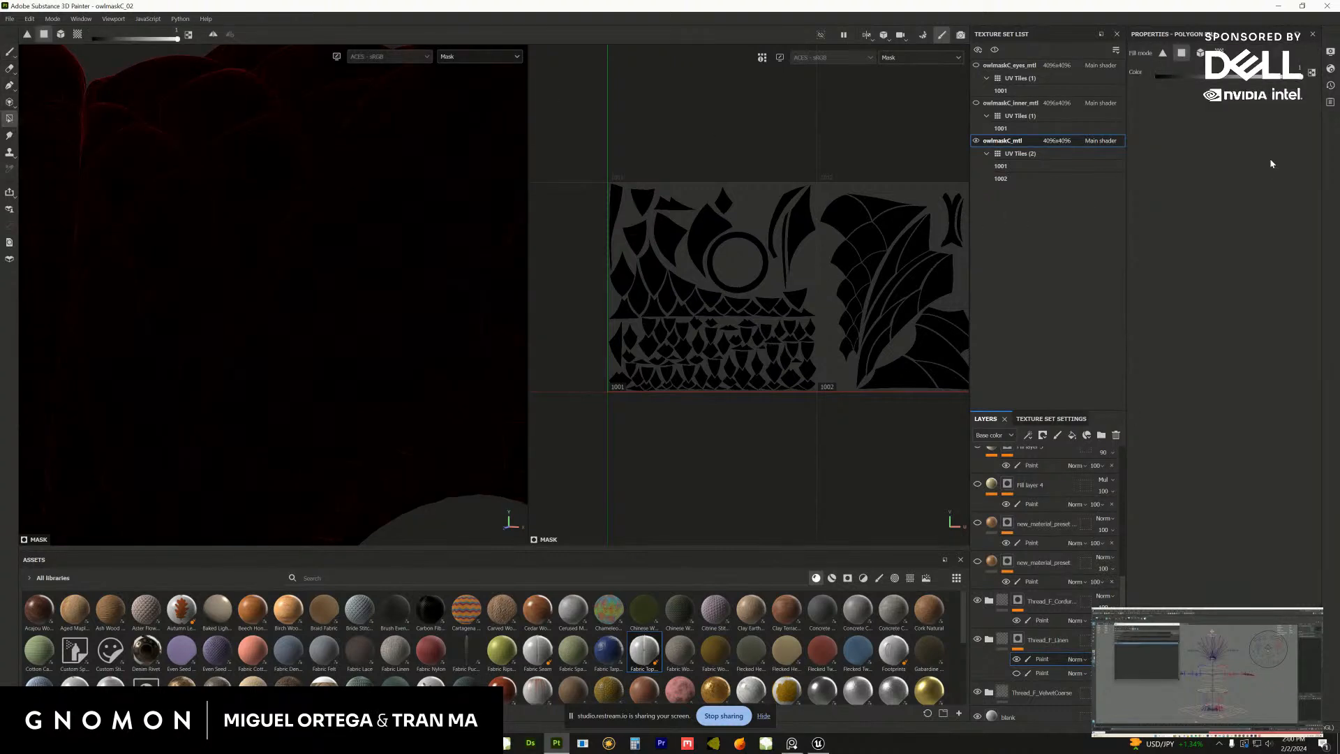
{"action": "left_click", "coordinate": [746, 331]}
{"action": "scroll", "coordinate": [746, 331], "scroll_direction": "up", "scroll_amount": 4}
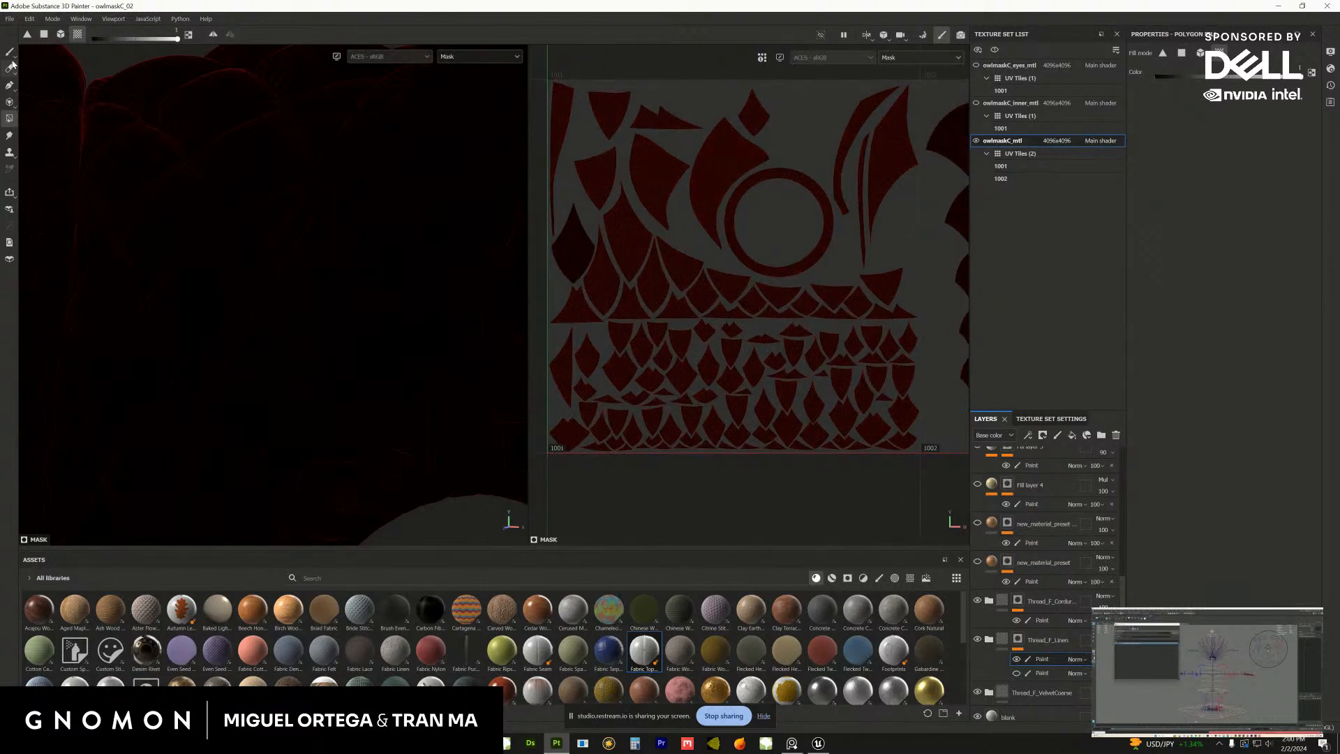
{"action": "left_click", "coordinate": [10, 53]}
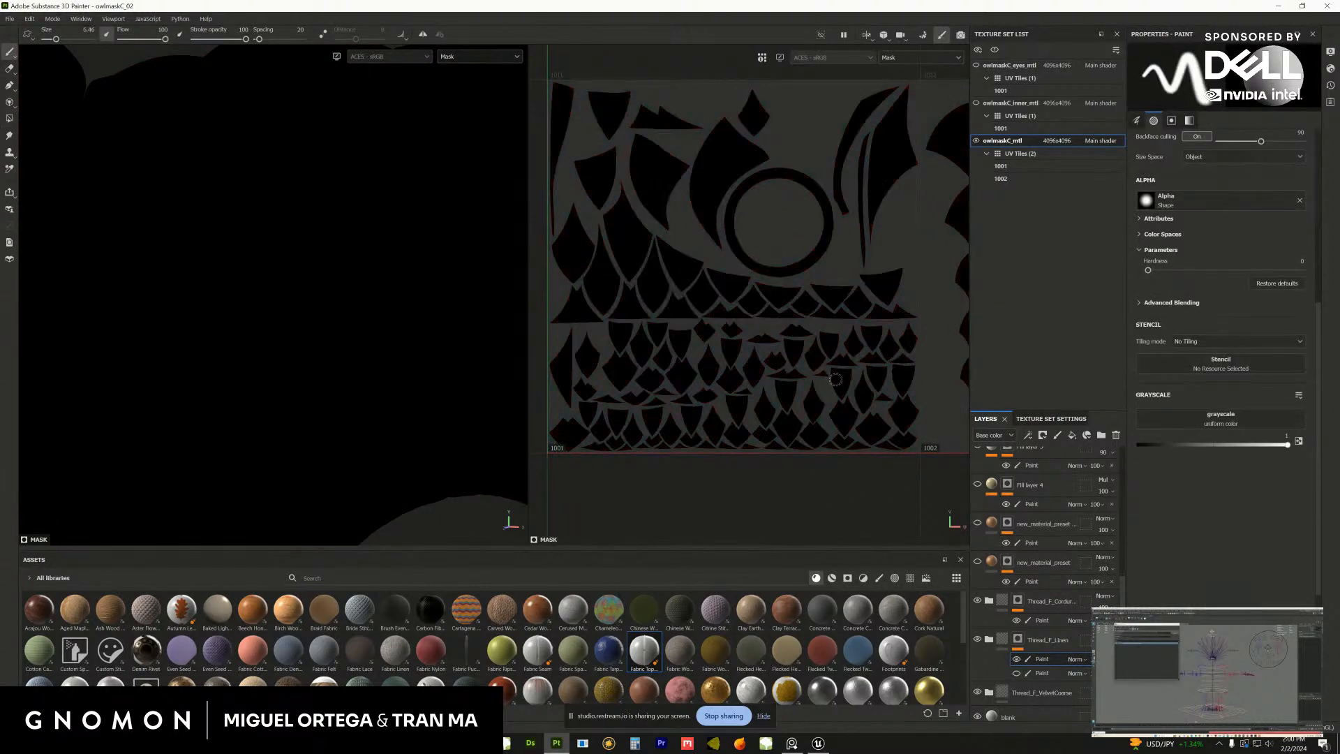
{"action": "mouse_move", "coordinate": [835, 379]}
{"action": "right_mouse_down", "text": "alt"}
{"action": "mouse_move", "coordinate": [899, 468]}
{"action": "mouse_move", "coordinate": [810, 419]}
{"action": "right_mouse_up", "text": "alt"}
{"action": "right_click_drag", "start_coordinate": [765, 364], "coordinate": [719, 363], "text": "ctrl"}
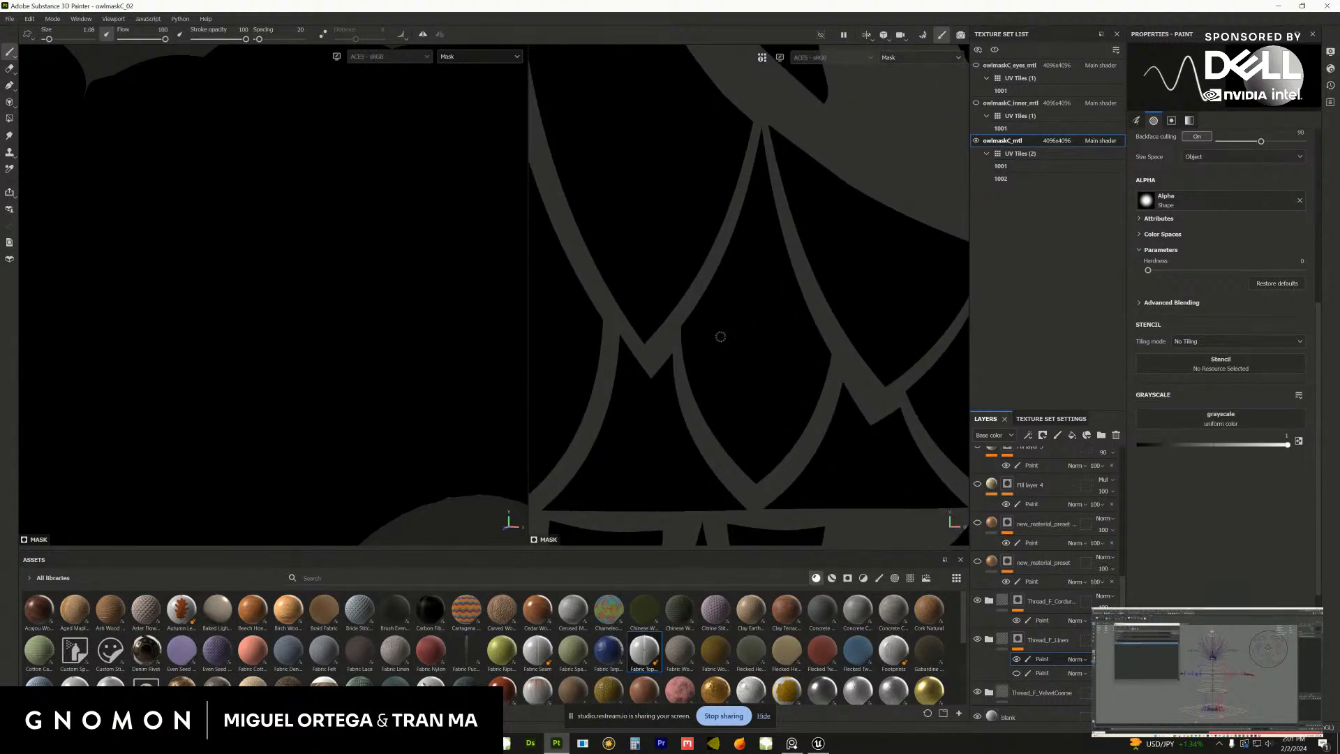
{"action": "middle_click_drag", "start_coordinate": [709, 311], "coordinate": [706, 309], "text": "alt"}
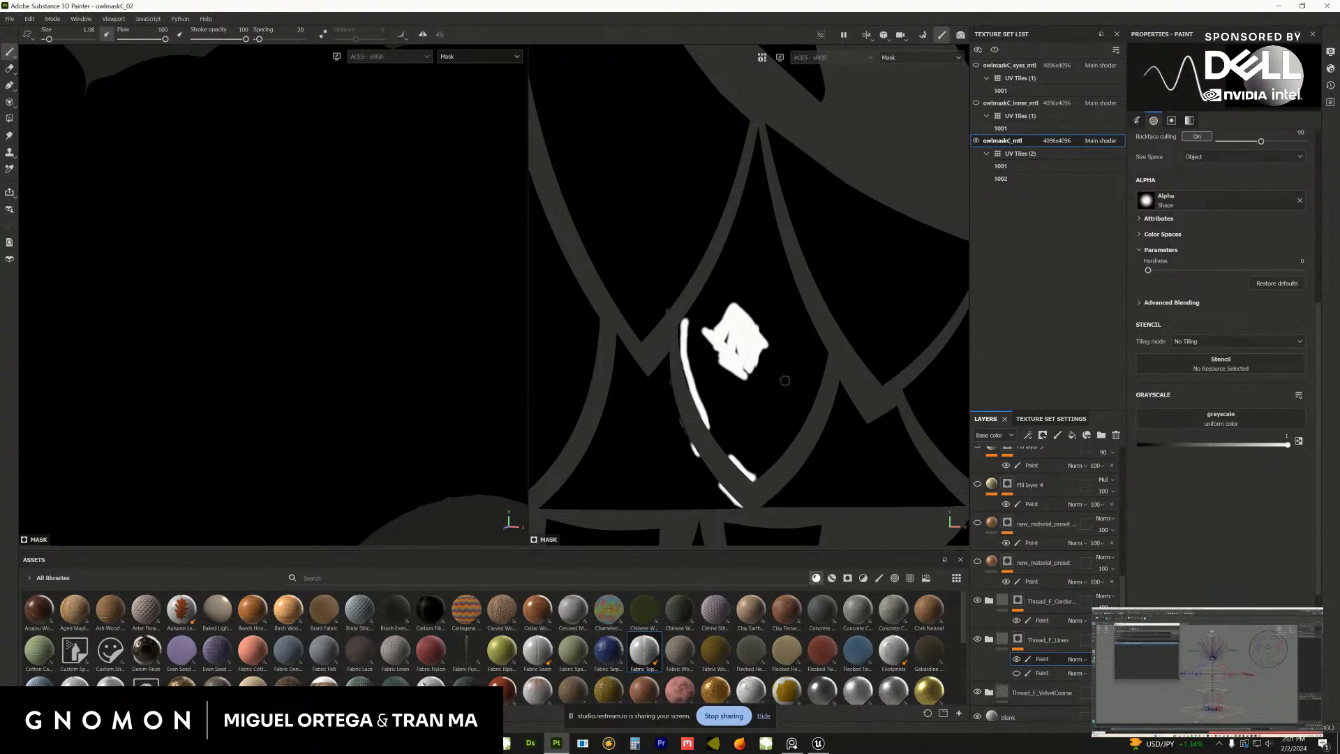
{"action": "key", "text": "ctrl+z"}
{"action": "key", "text": "ctrl+z"}
{"action": "key", "text": "ctrl+z"}
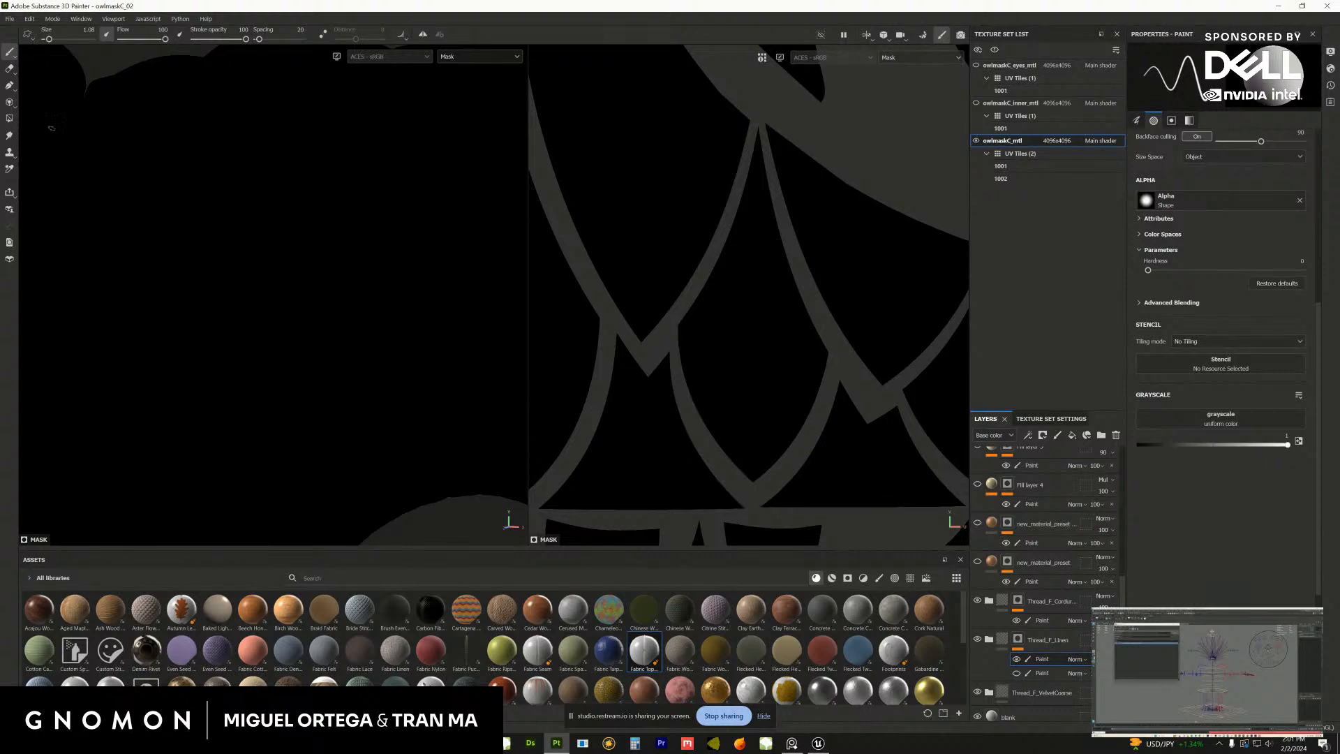
Try filling the same feather island on the linen mask with several quad-mode polygon fill selections
{"action": "left_click", "coordinate": [10, 119]}
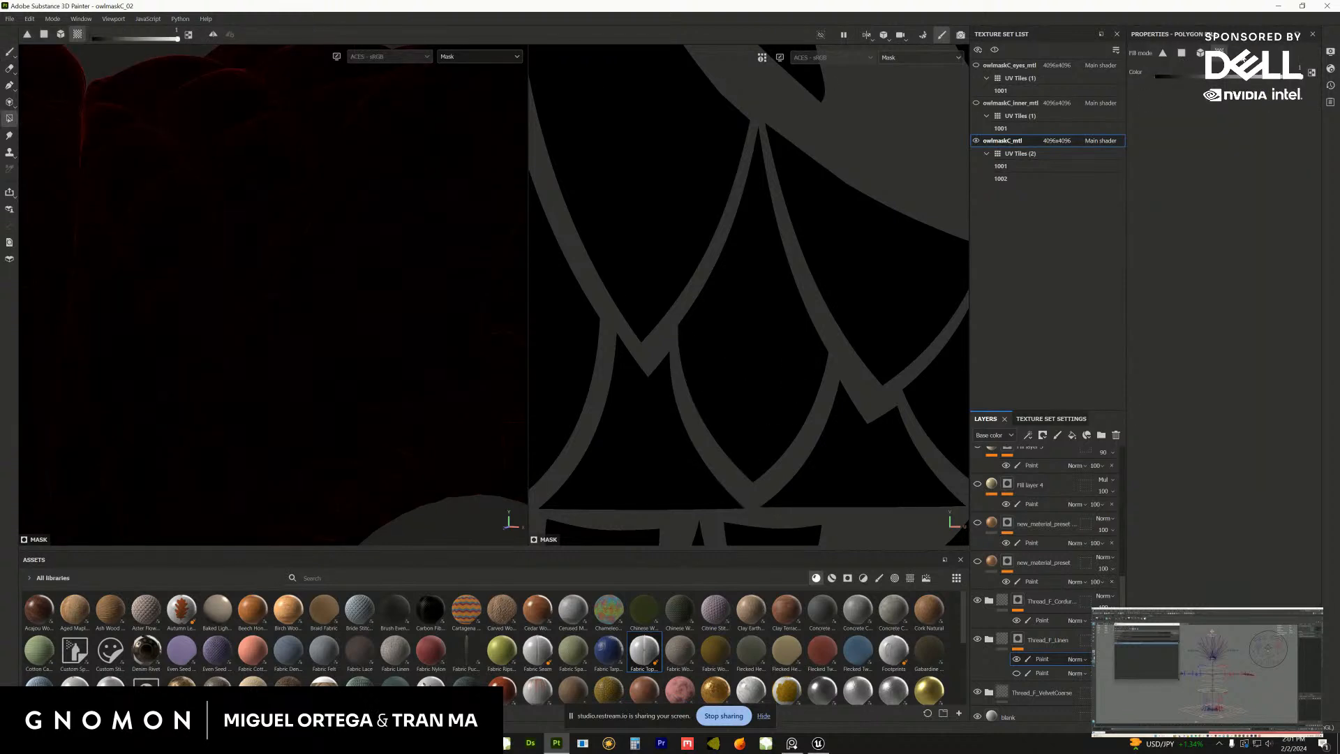
{"action": "scroll", "coordinate": [876, 245], "scroll_direction": "down", "scroll_amount": 1}
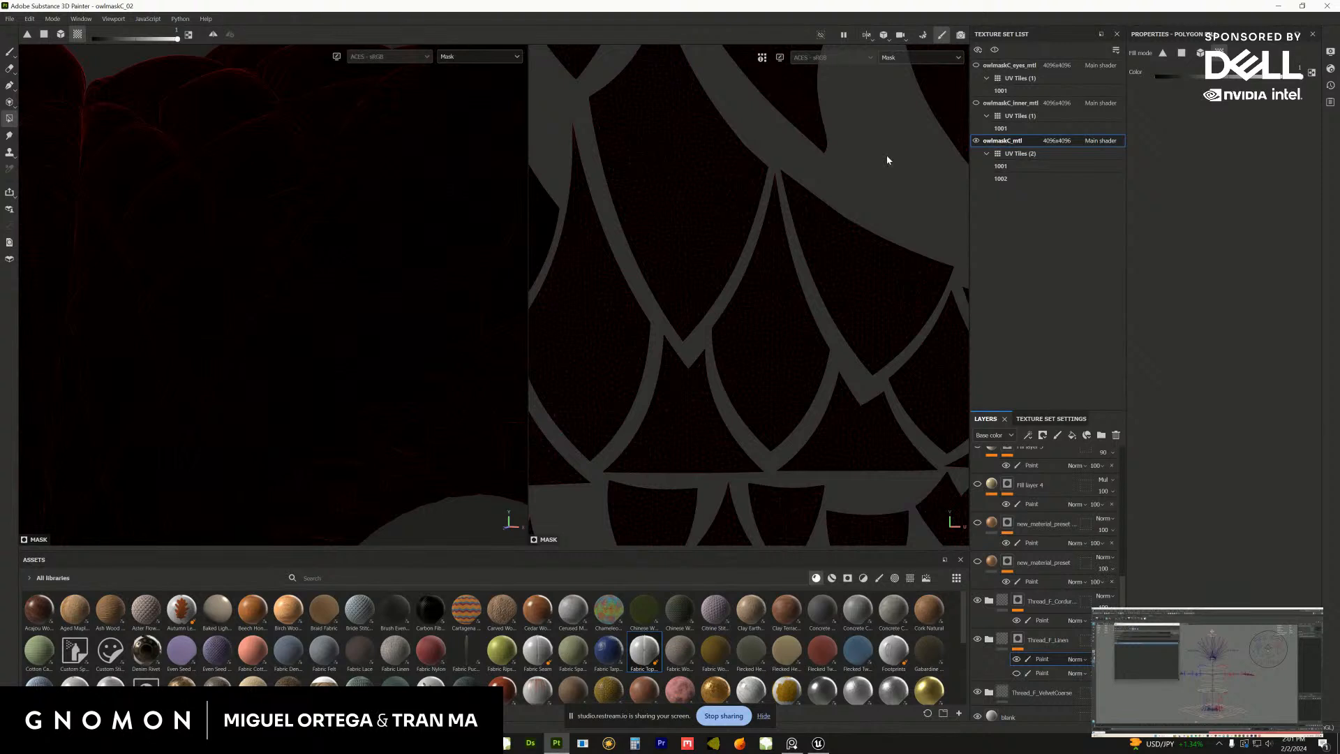
{"action": "left_click", "coordinate": [1182, 56]}
{"action": "scroll", "coordinate": [755, 296], "scroll_direction": "up", "scroll_amount": 2}
{"action": "left_click_drag", "start_coordinate": [738, 278], "coordinate": [828, 399]}
{"action": "left_click_drag", "start_coordinate": [794, 313], "coordinate": [829, 400]}
{"action": "left_click_drag", "start_coordinate": [747, 380], "coordinate": [794, 468]}
{"action": "left_click_drag", "start_coordinate": [773, 395], "coordinate": [797, 441]}
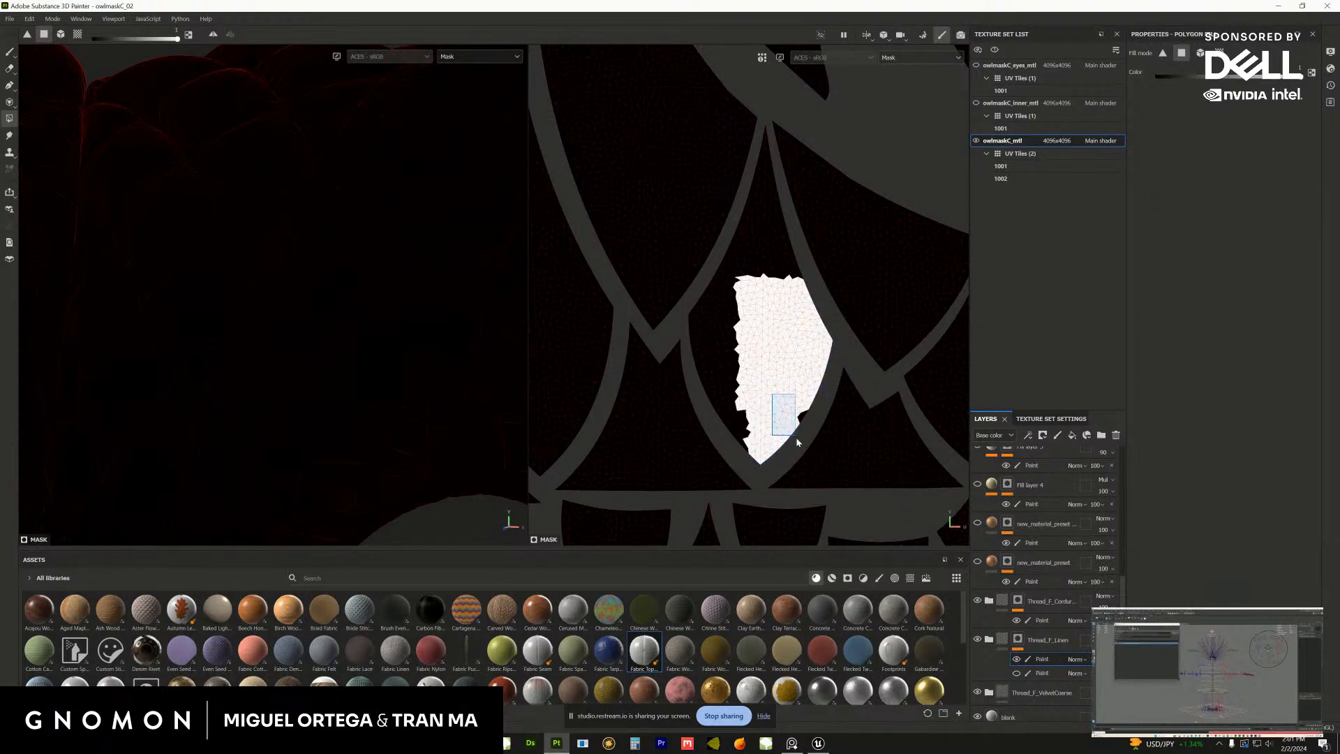
{"action": "left_click_drag", "start_coordinate": [715, 352], "coordinate": [751, 432]}
Undo the quad polygon fills and the paint effect added to the linen mask
{"action": "key", "text": "ctrl+z"}
{"action": "key", "text": "ctrl+z"}
{"action": "key", "text": "ctrl+z"}
{"action": "key", "text": "ctrl+z"}
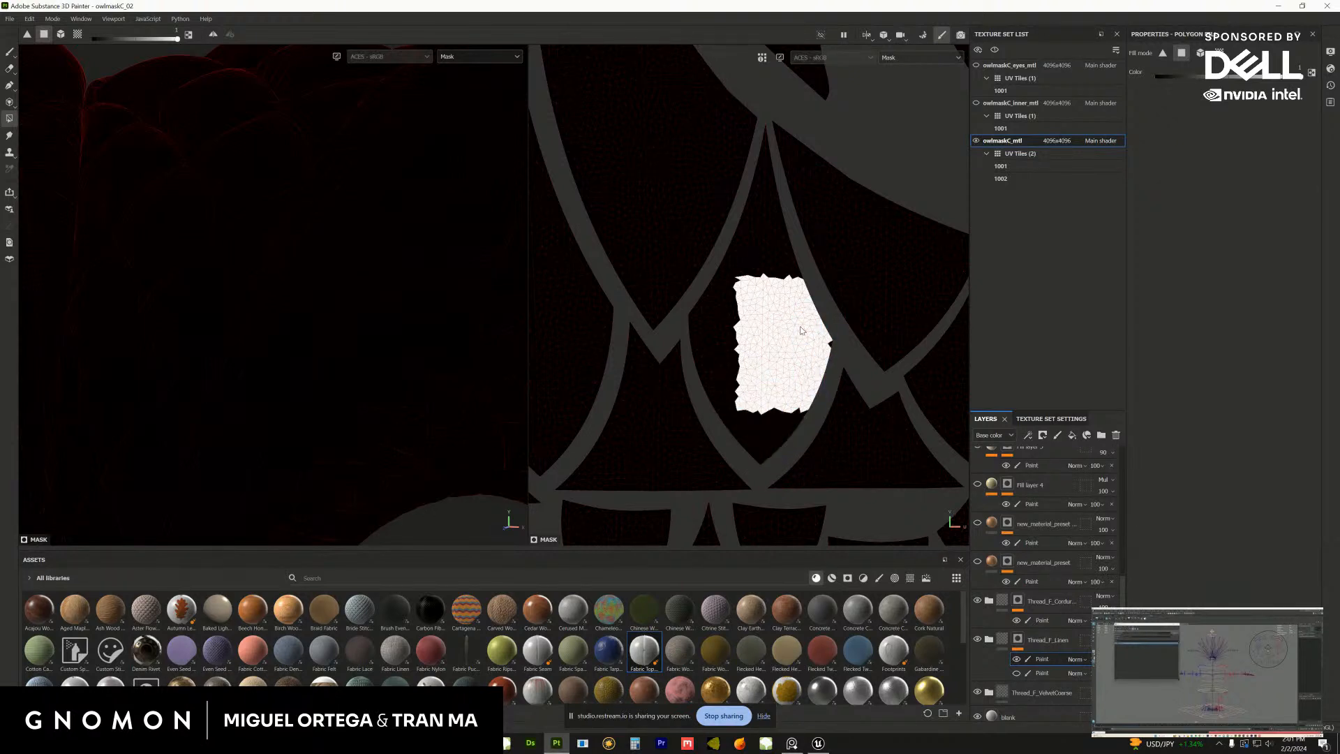
{"action": "key", "text": "ctrl+z"}
{"action": "key", "text": "ctrl+z"}
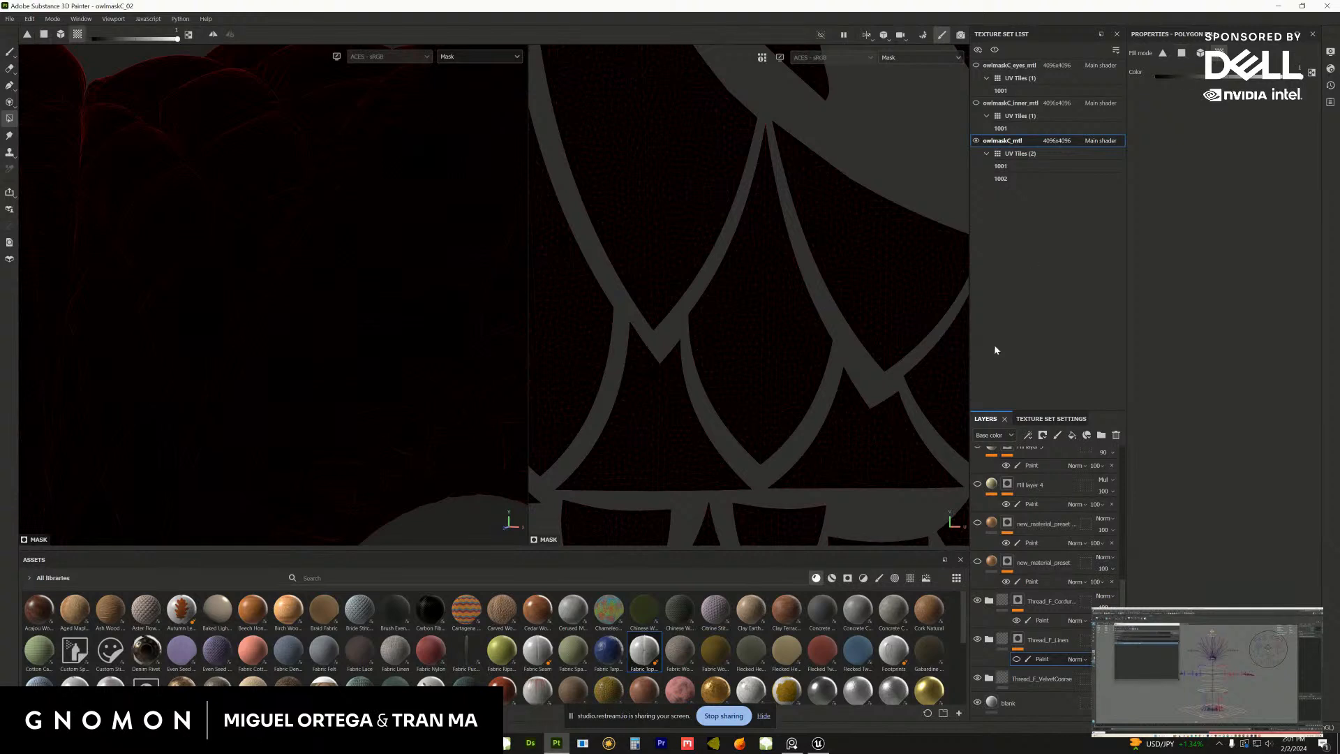
Add a paint effect to the linen mask, fill one whole feather island by UV chunk, and check it in material view
{"action": "left_click", "coordinate": [1028, 435]}
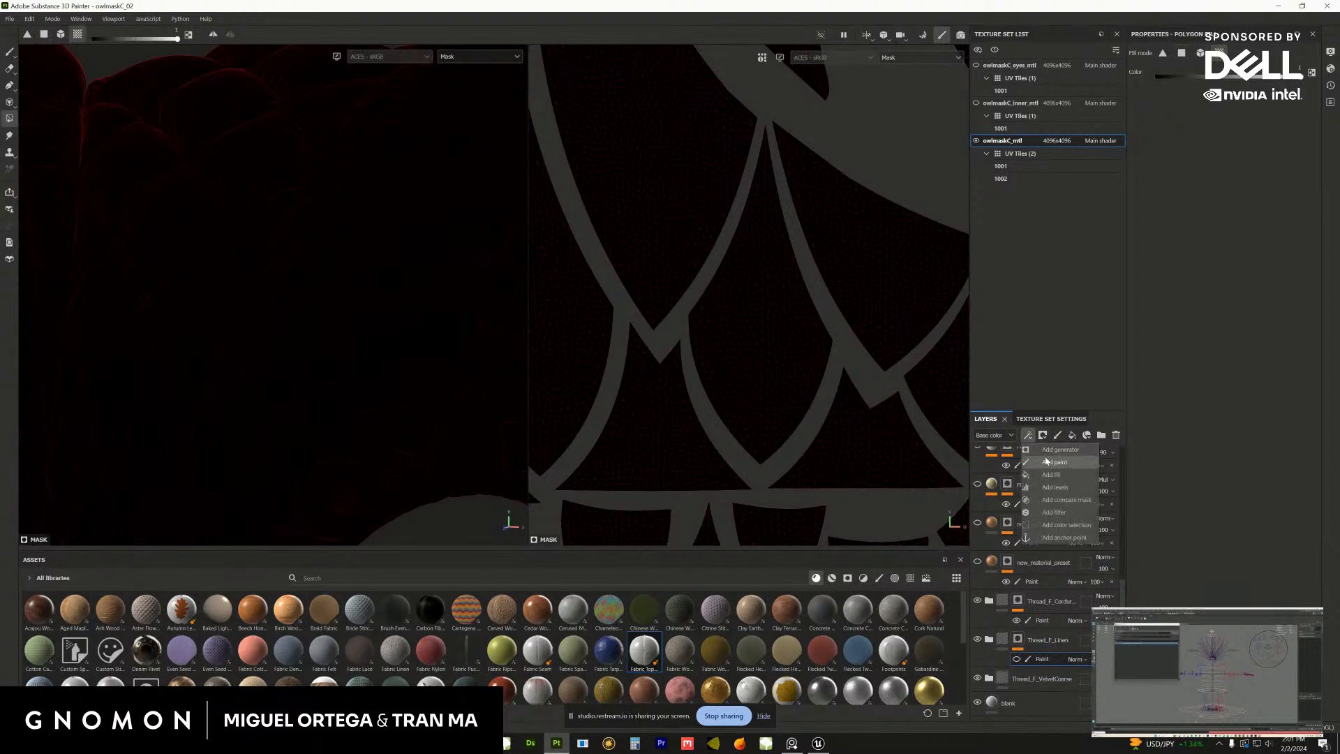
{"action": "left_click", "coordinate": [1047, 462]}
{"action": "scroll", "coordinate": [652, 278], "scroll_direction": "down", "scroll_amount": 3}
{"action": "left_click", "coordinate": [772, 356]}
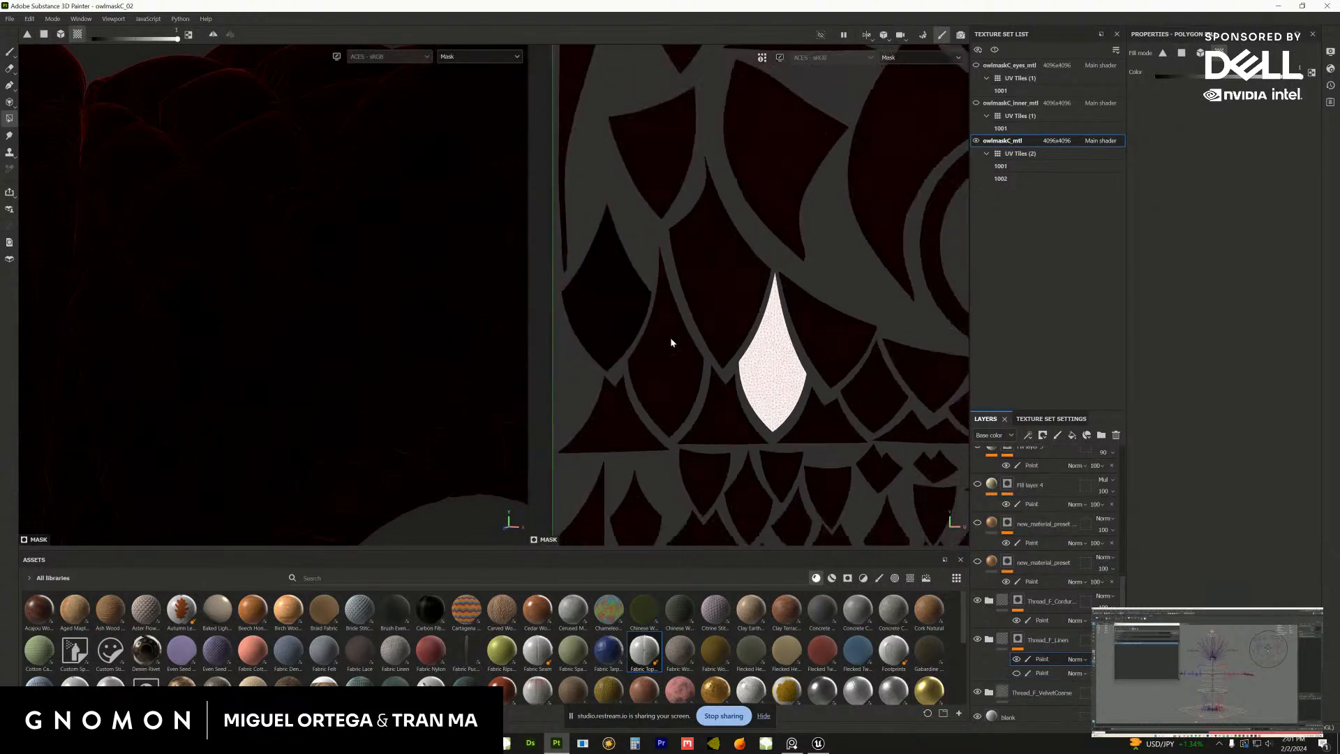
{"action": "left_click_drag", "start_coordinate": [503, 346], "coordinate": [391, 335], "text": "alt"}
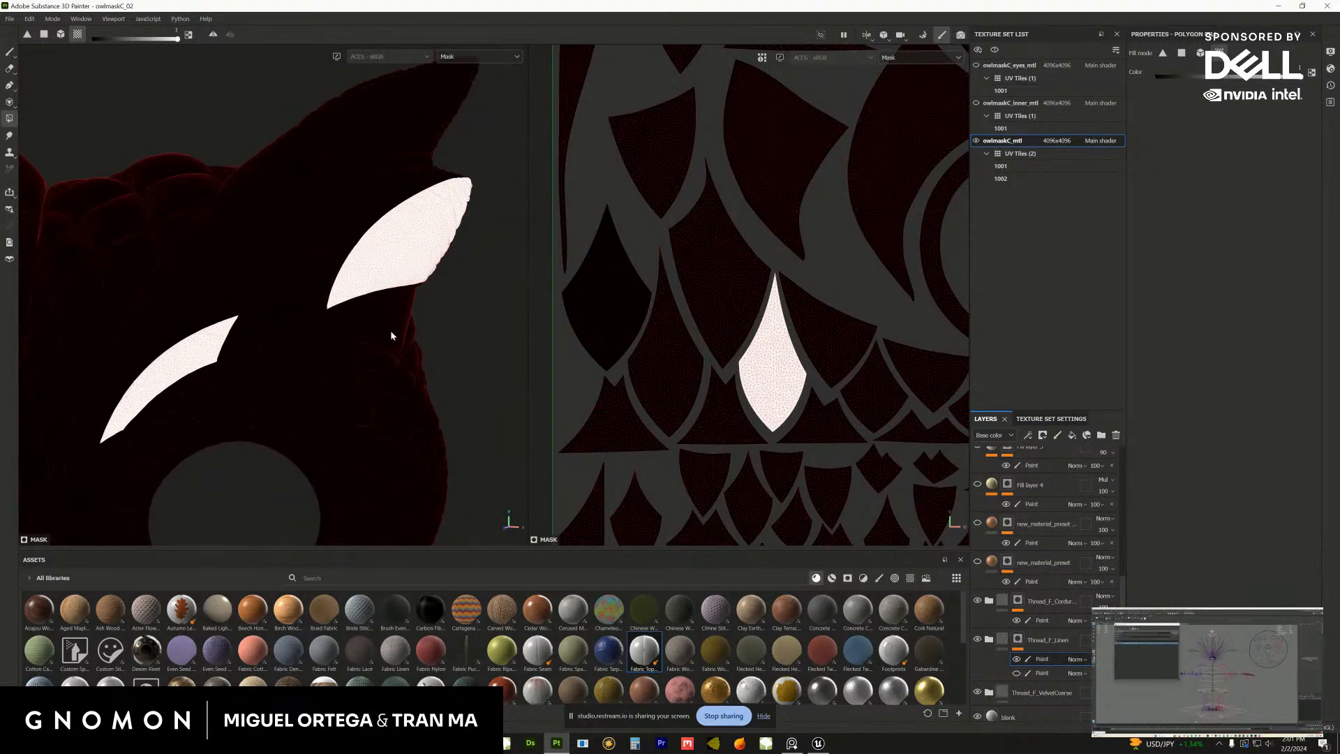
{"action": "key", "text": "m"}
{"action": "left_click_drag", "start_coordinate": [408, 384], "coordinate": [408, 328], "text": "alt"}
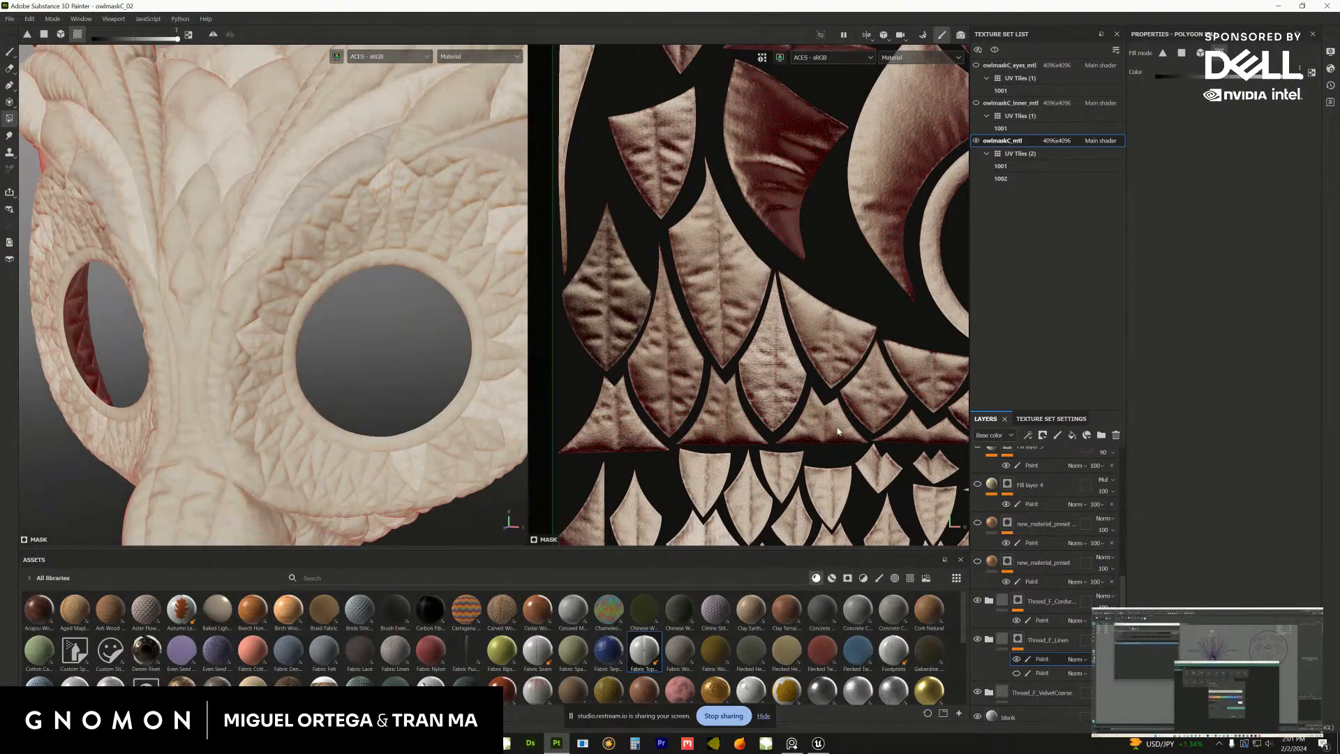
Delete the test paint effect from the linen folder's mask and turn its original paint back on
{"action": "left_click", "coordinate": [1042, 672]}
{"action": "key", "text": "Delete"}
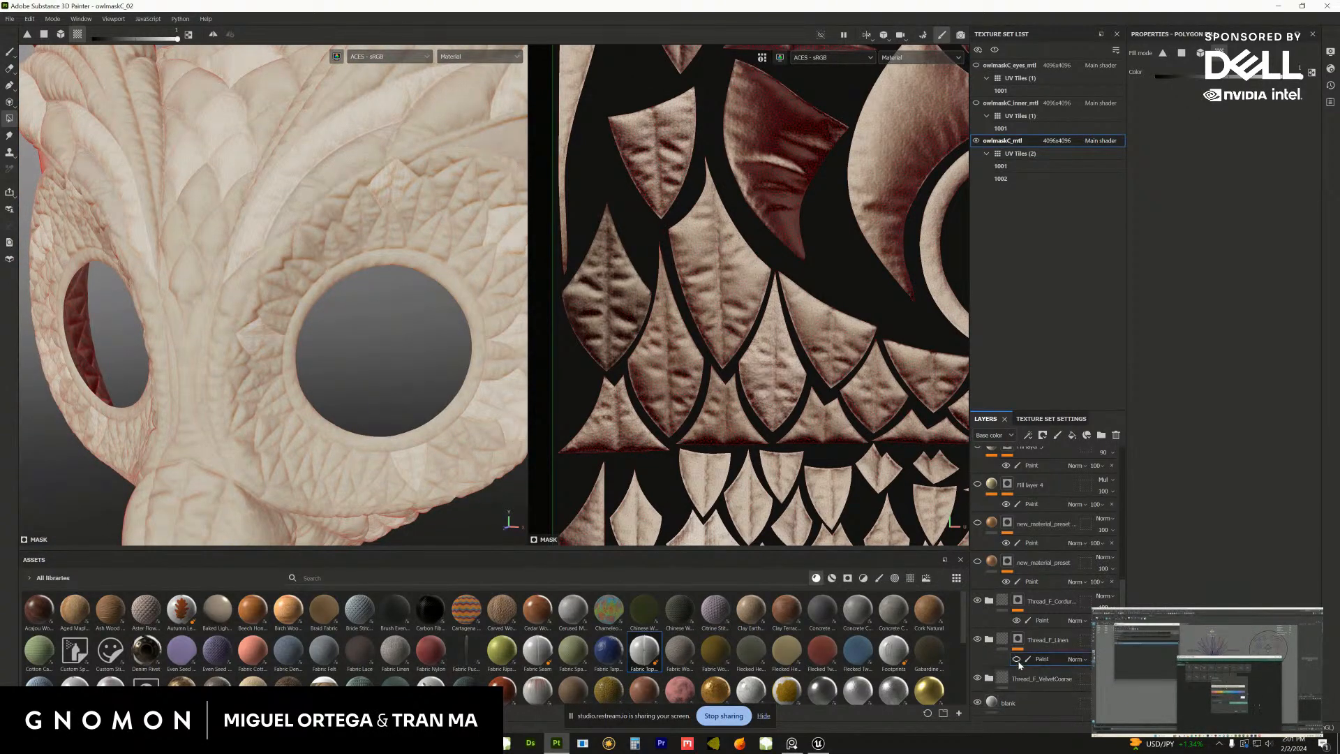
{"action": "middle_click_drag", "start_coordinate": [372, 382], "coordinate": [371, 406], "text": "alt"}
Open the display settings and delete the paint effect from the corduroy folder's mask
{"action": "left_click", "coordinate": [1331, 53]}
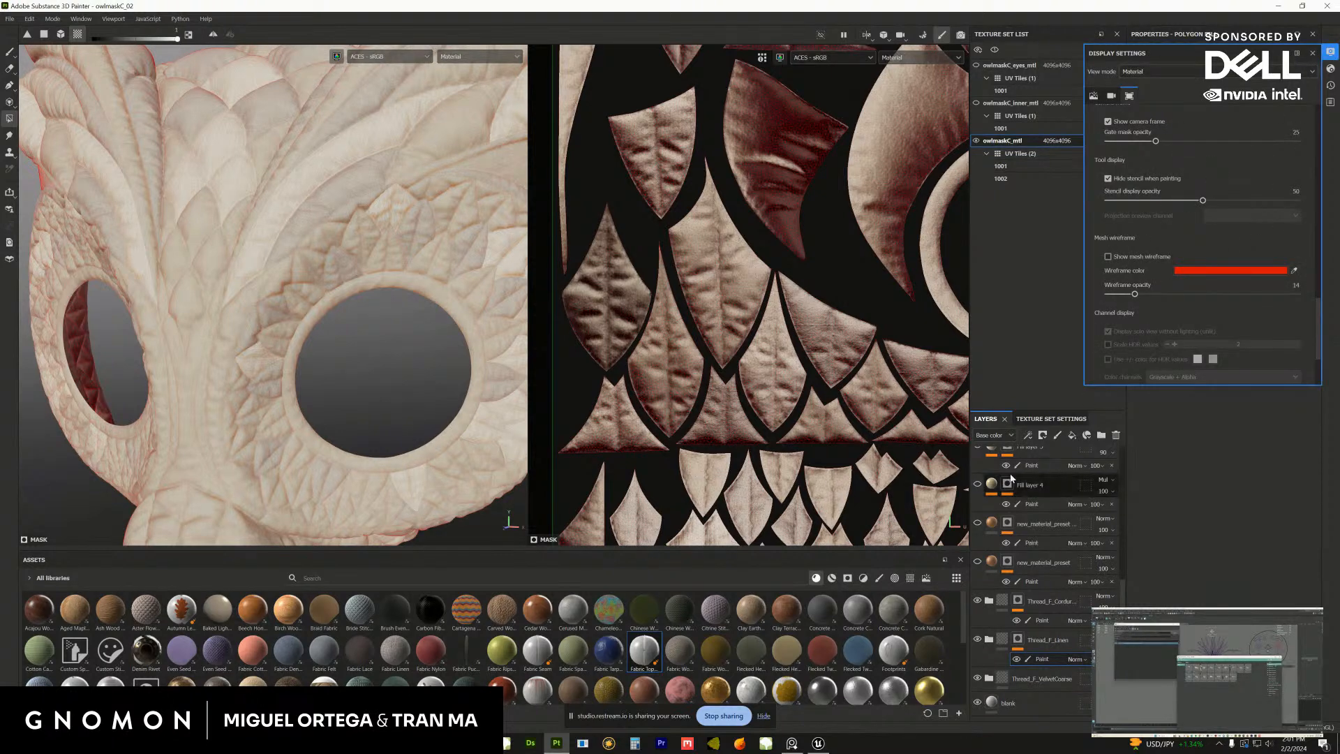
{"action": "left_click", "coordinate": [1042, 620]}
{"action": "key", "text": "Delete"}
Select the lower new_material_preset layer's mask, close the display settings, and show both new_material_preset layers on the owl mask
{"action": "left_click", "coordinate": [1008, 567]}
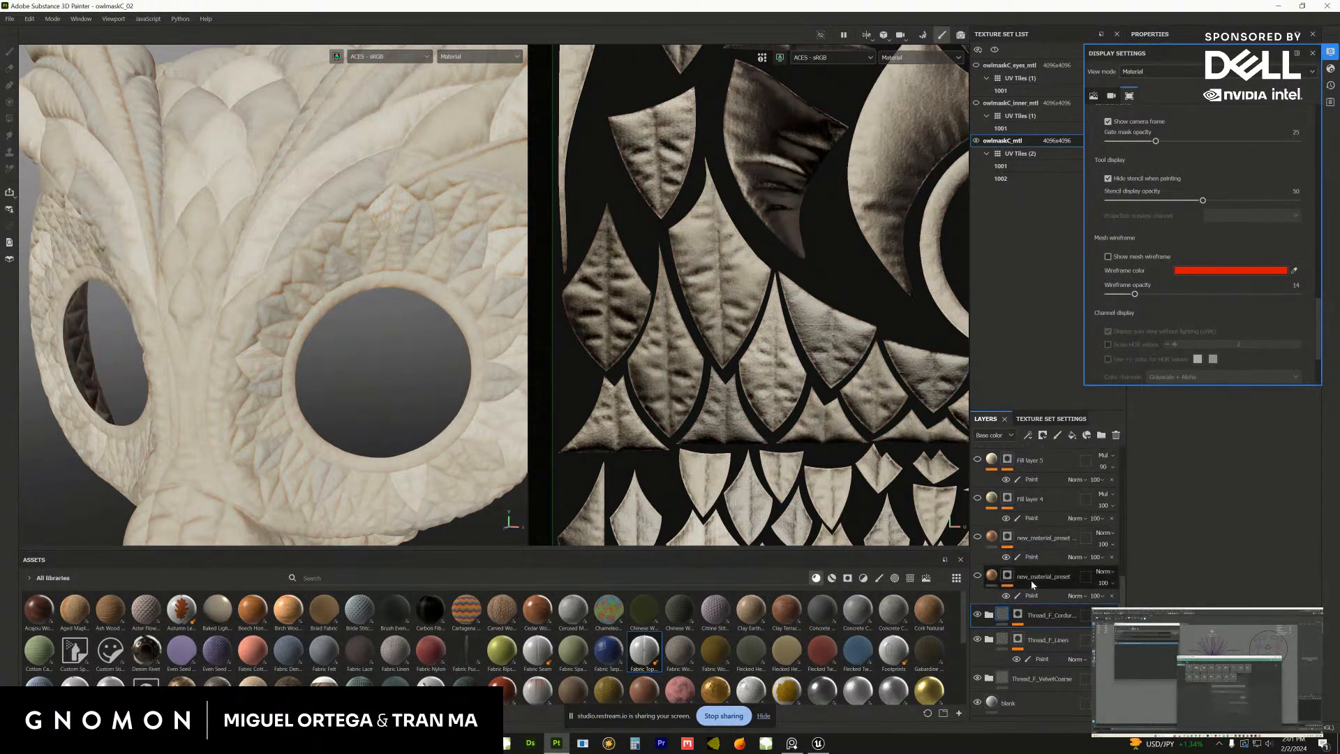
{"action": "left_click", "coordinate": [1314, 54]}
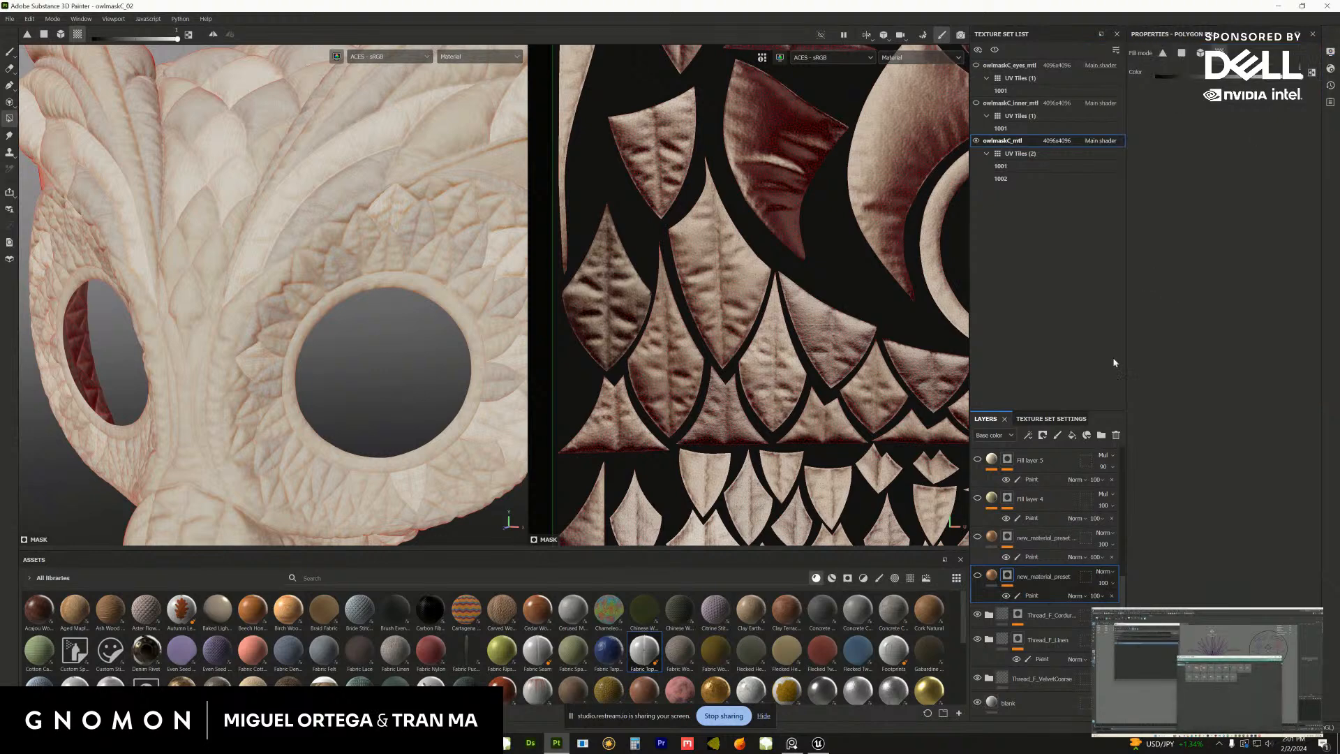
{"action": "middle_click_drag", "start_coordinate": [404, 492], "coordinate": [401, 362], "text": "alt"}
{"action": "mouse_move", "coordinate": [400, 361]}
{"action": "left_mouse_down", "text": "alt"}
{"action": "mouse_move", "coordinate": [217, 354]}
{"action": "mouse_move", "coordinate": [283, 323]}
{"action": "mouse_move", "coordinate": [266, 342]}
{"action": "mouse_move", "coordinate": [282, 395]}
{"action": "mouse_move", "coordinate": [245, 388]}
{"action": "mouse_move", "coordinate": [286, 380]}
{"action": "mouse_move", "coordinate": [249, 435]}
{"action": "mouse_move", "coordinate": [419, 402]}
{"action": "left_mouse_up", "text": "alt"}
{"action": "key", "text": "1"}
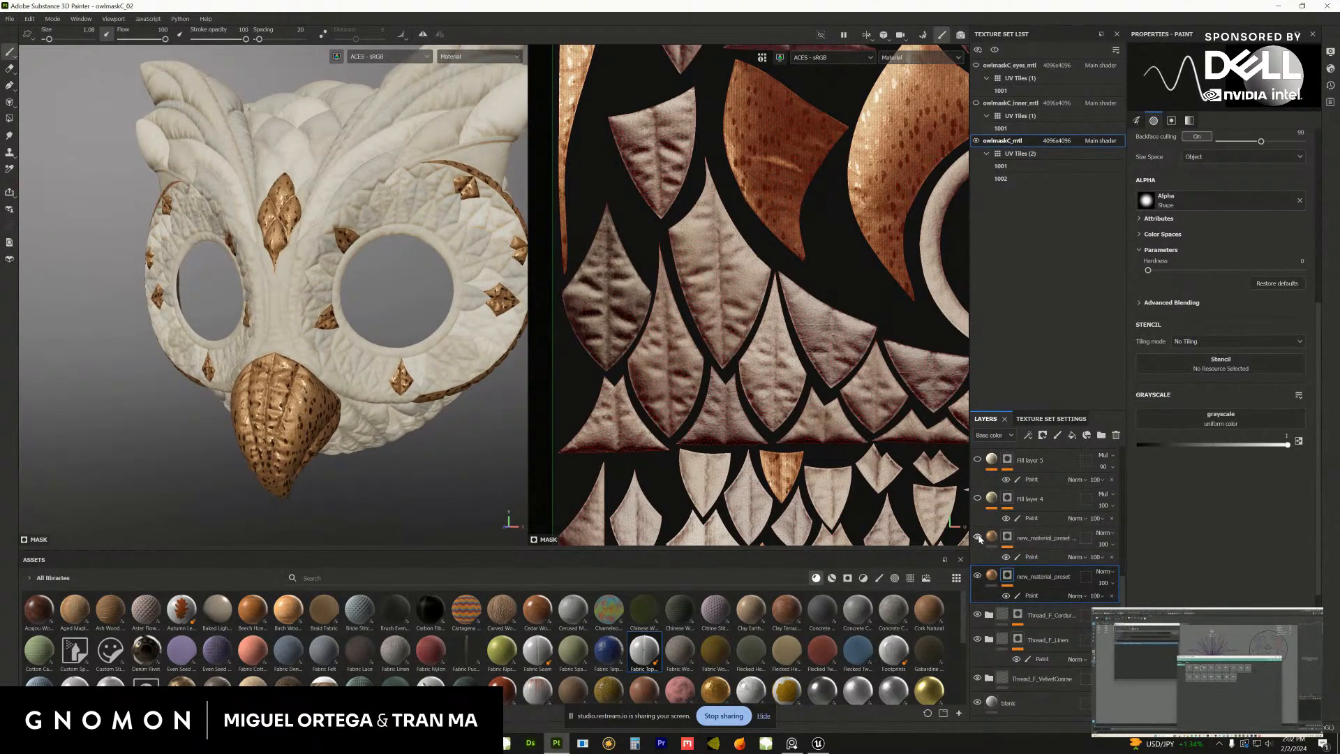
Turn on the upper new_material_preset layer and view its gold trim across the whole owl mask
{"action": "left_click", "coordinate": [978, 537]}
{"action": "mouse_move", "coordinate": [514, 465]}
{"action": "left_mouse_down", "text": "alt"}
{"action": "mouse_move", "coordinate": [366, 361]}
{"action": "mouse_move", "coordinate": [342, 364]}
{"action": "left_mouse_up", "text": "alt"}
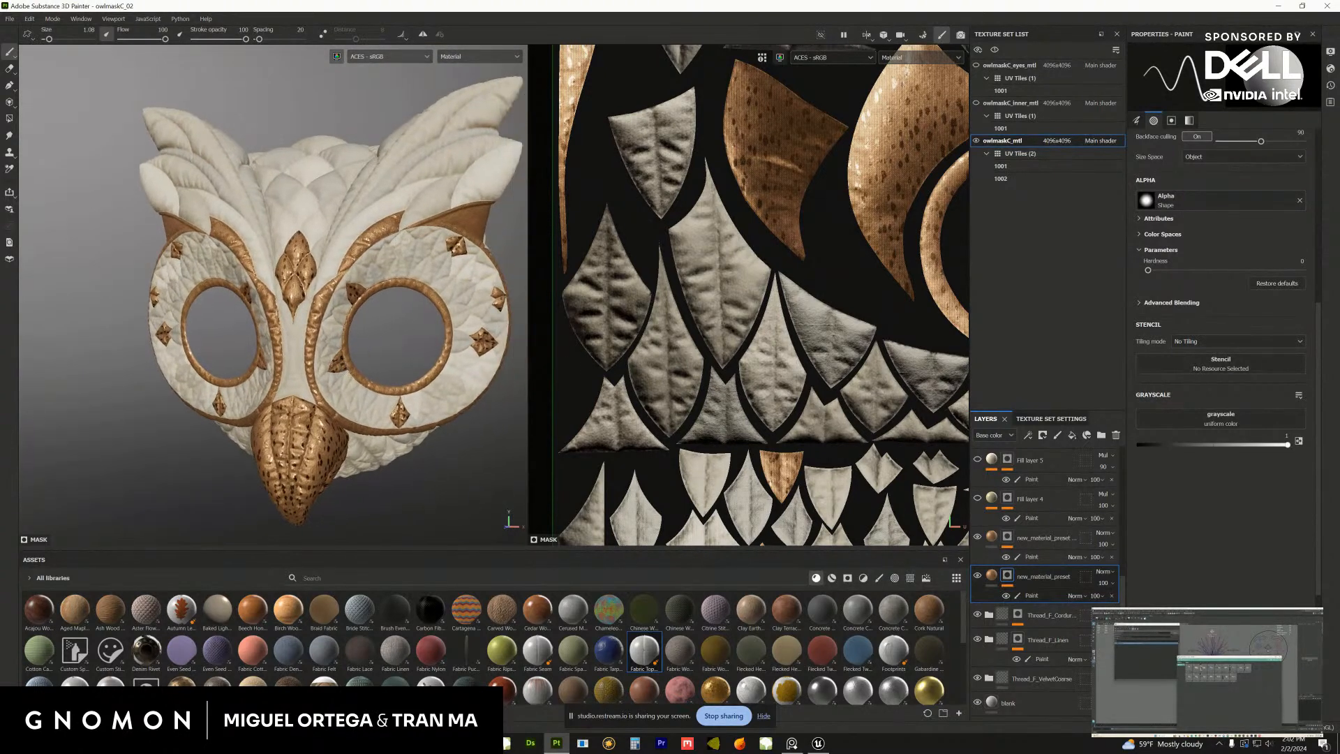
{"action": "left_click_drag", "start_coordinate": [431, 463], "coordinate": [464, 455], "text": "alt"}
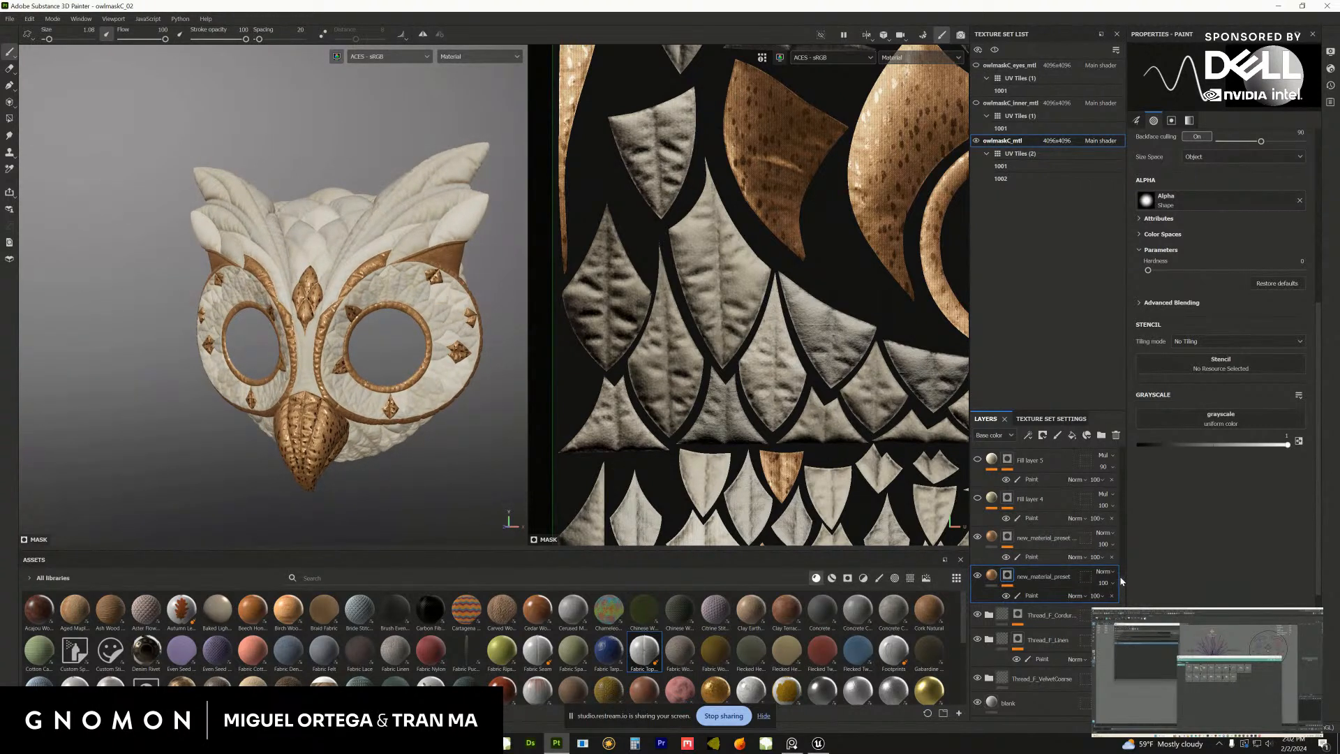
Toggle Fill layer 4 to compare the mask with and without it, leaving the layer shown
{"action": "scroll", "coordinate": [1119, 576], "scroll_direction": "up", "scroll_amount": 2}
{"action": "left_click", "coordinate": [978, 586]}
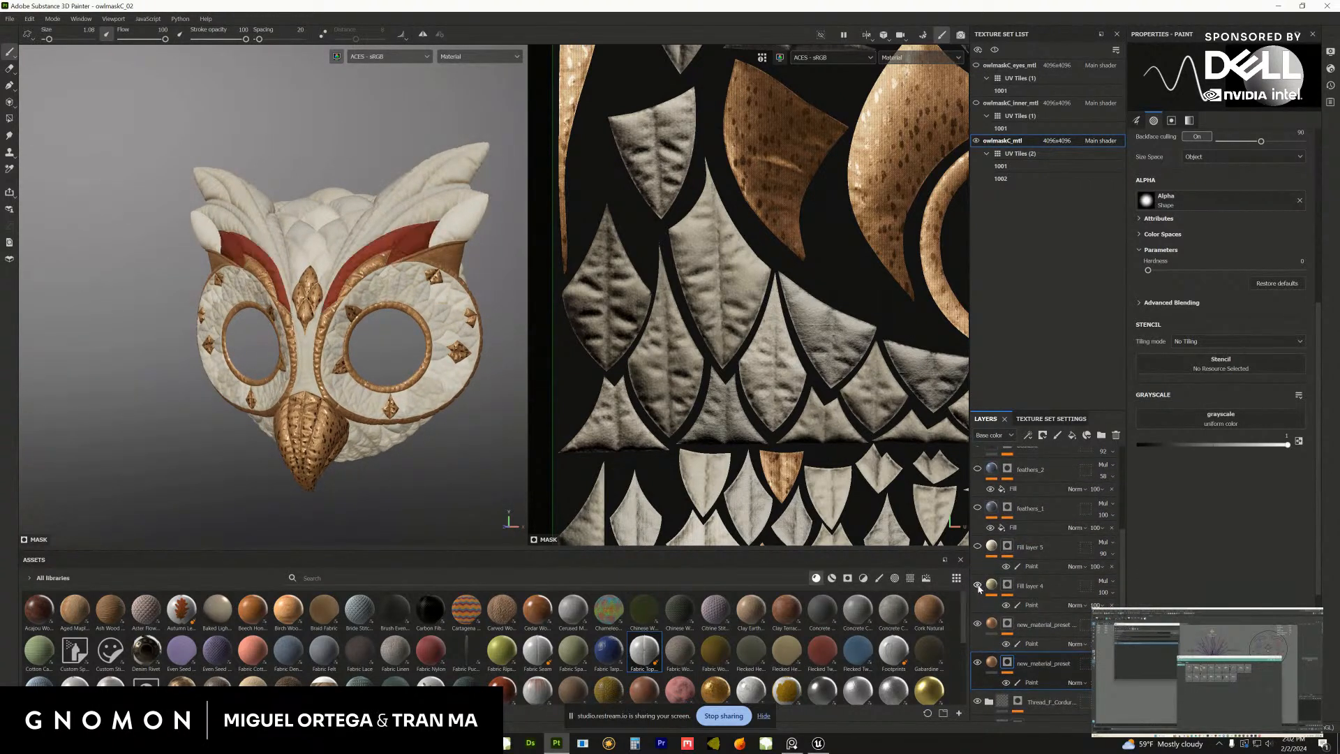
{"action": "left_click", "coordinate": [978, 585]}
{"action": "left_click", "coordinate": [978, 586]}
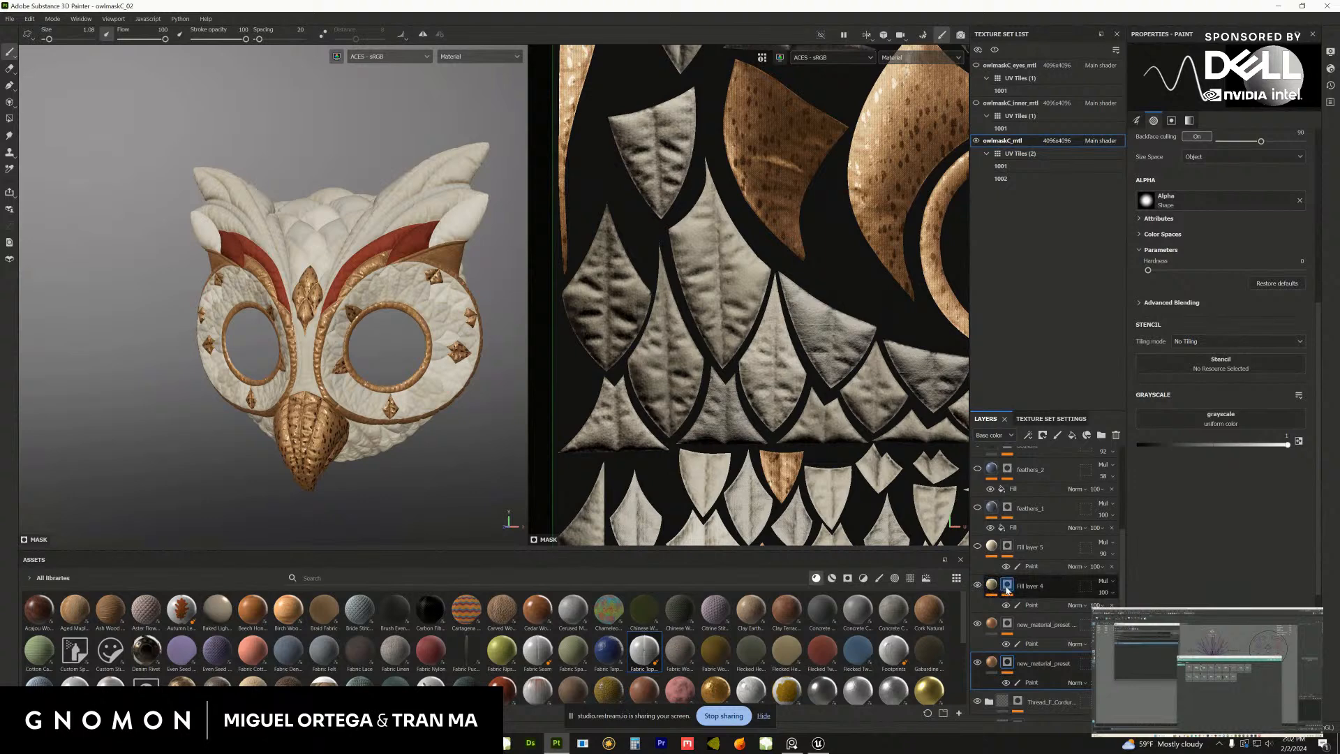
{"action": "left_click", "coordinate": [979, 586]}
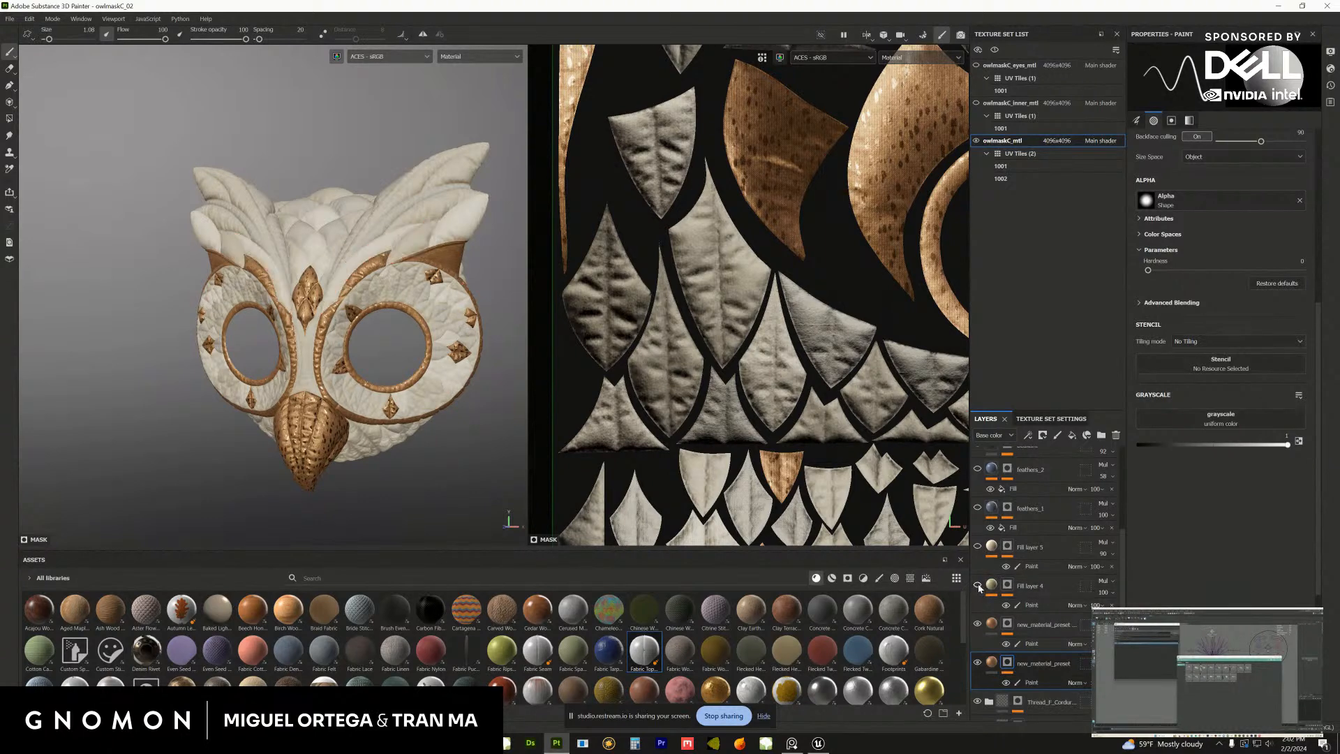
{"action": "left_click", "coordinate": [979, 586]}
Show Fill layer 5, inspect its mask in isolation, and return to the material view
{"action": "left_click", "coordinate": [993, 552]}
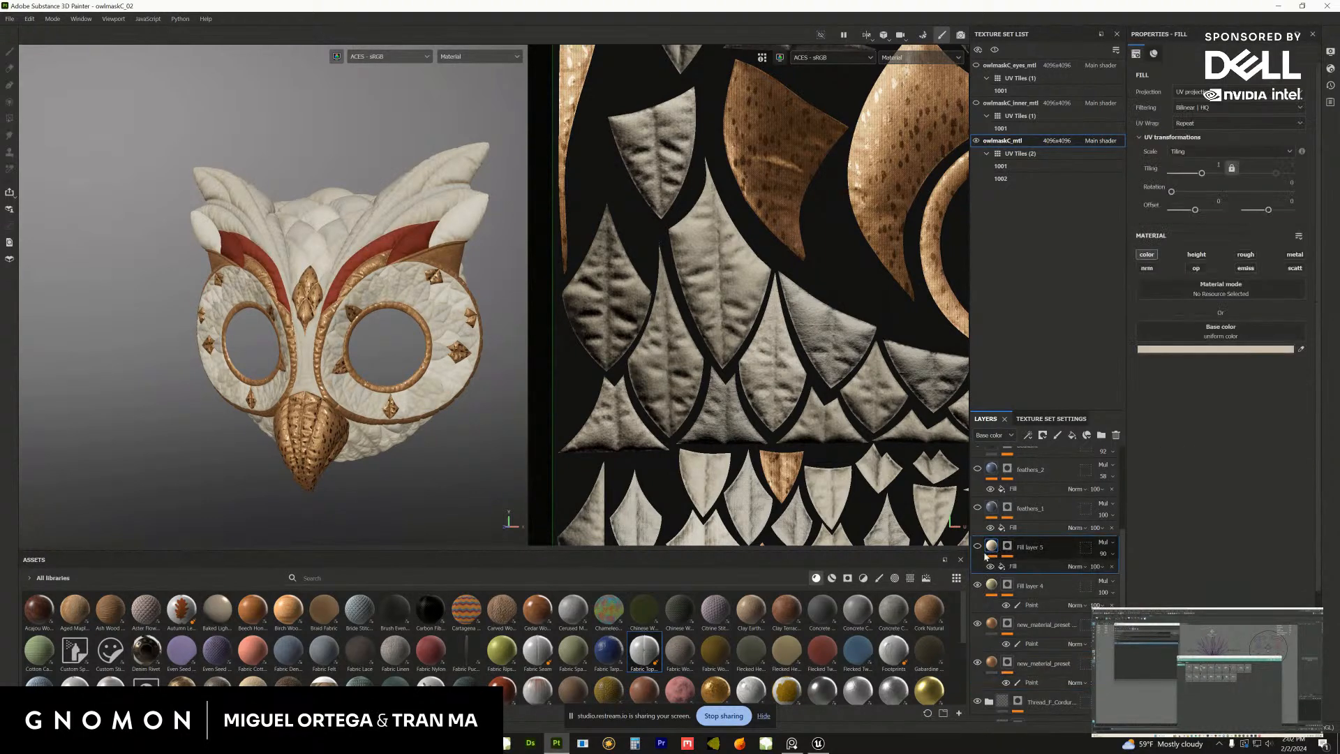
{"action": "left_click", "coordinate": [978, 548]}
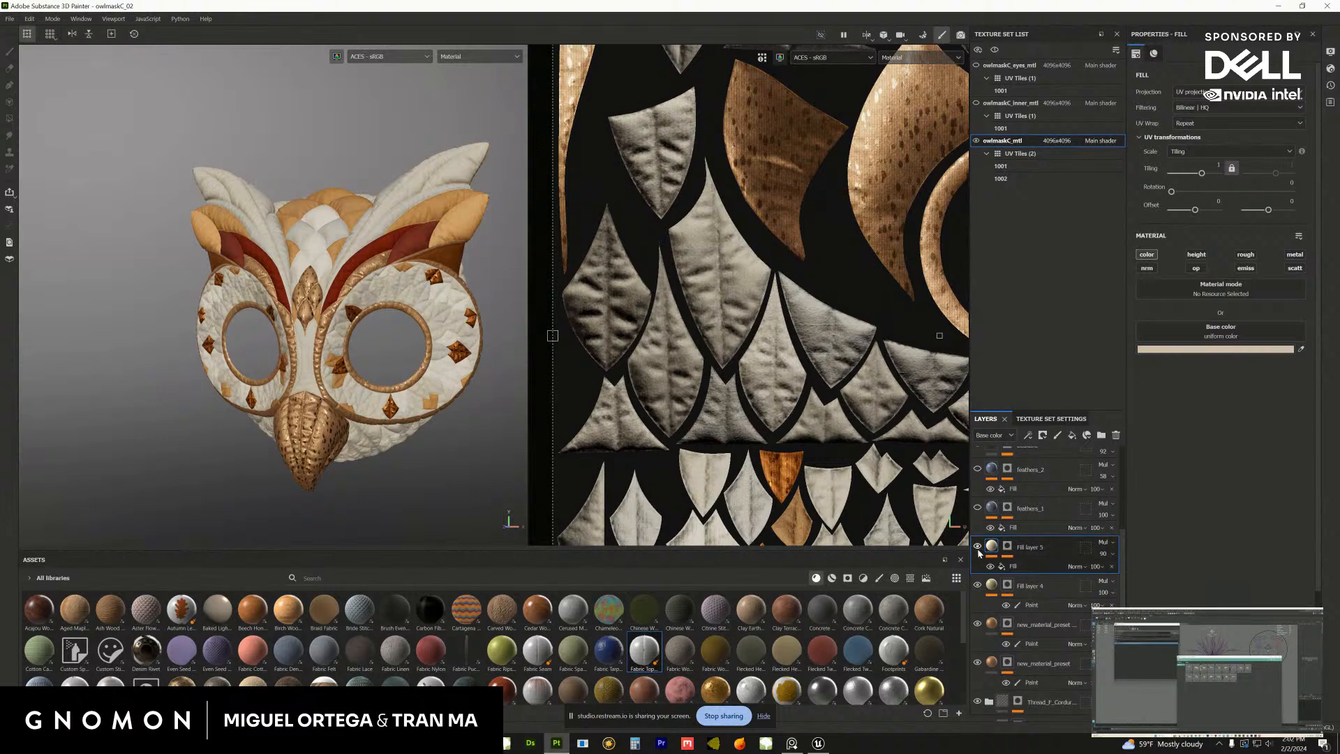
{"action": "left_click", "coordinate": [1009, 552], "text": "alt"}
{"action": "key", "text": "ctrl+z"}
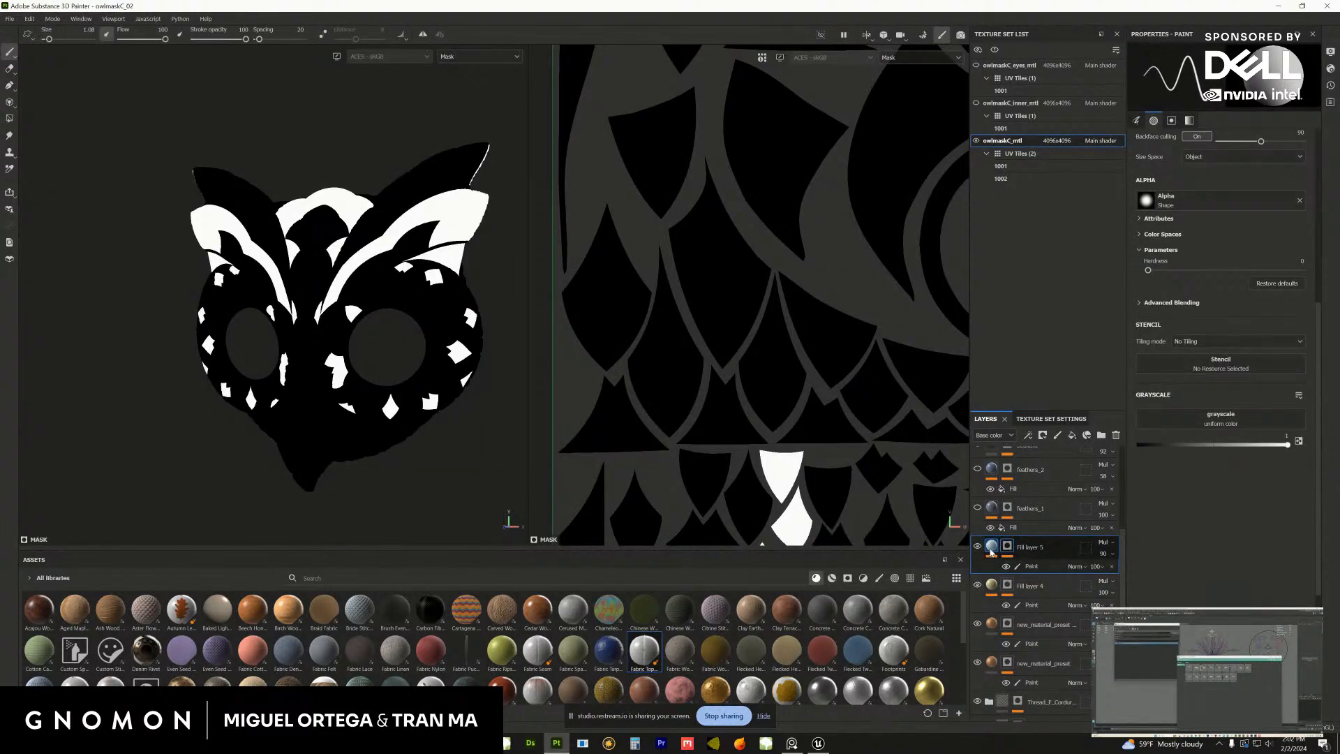
{"action": "left_click", "coordinate": [991, 552]}
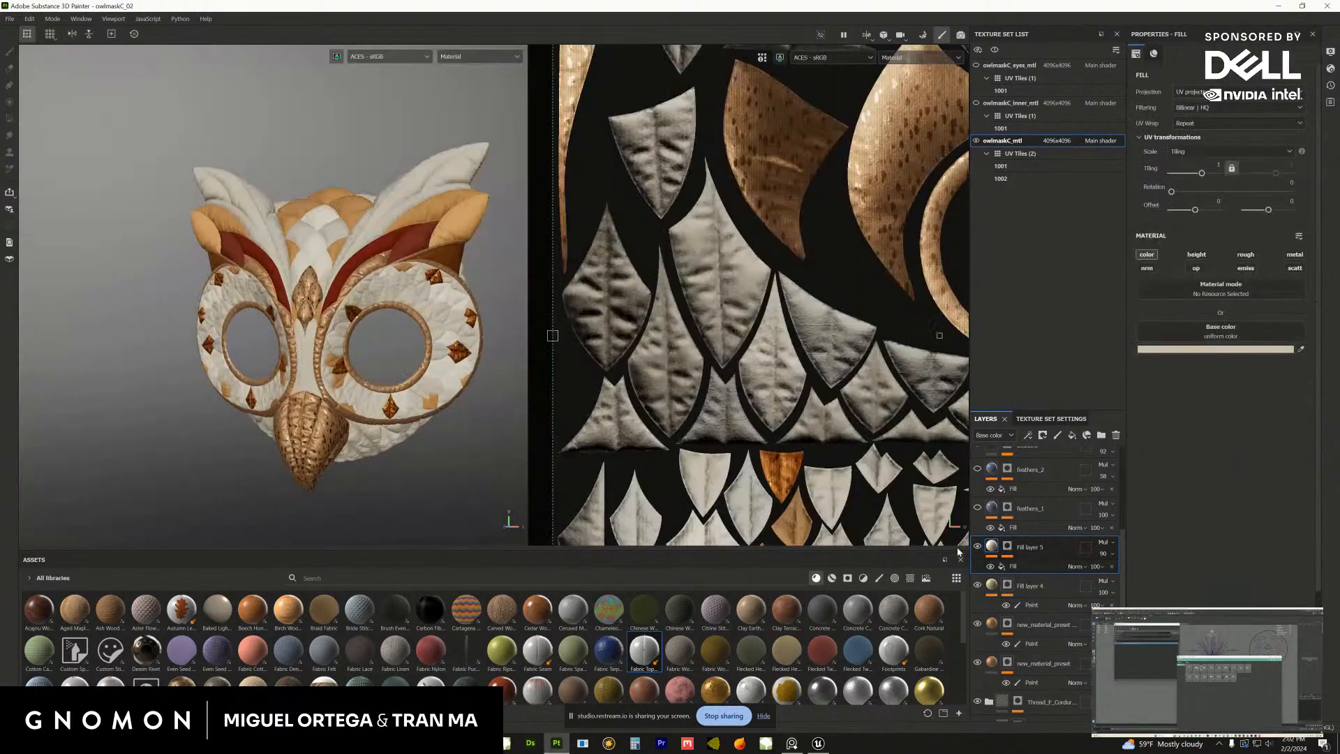
Show the feathers_1 layer and hide Fill layer 5, Fill layer 4 and both new_material_preset layers
{"action": "left_click", "coordinate": [979, 508]}
{"action": "left_click", "coordinate": [979, 508]}
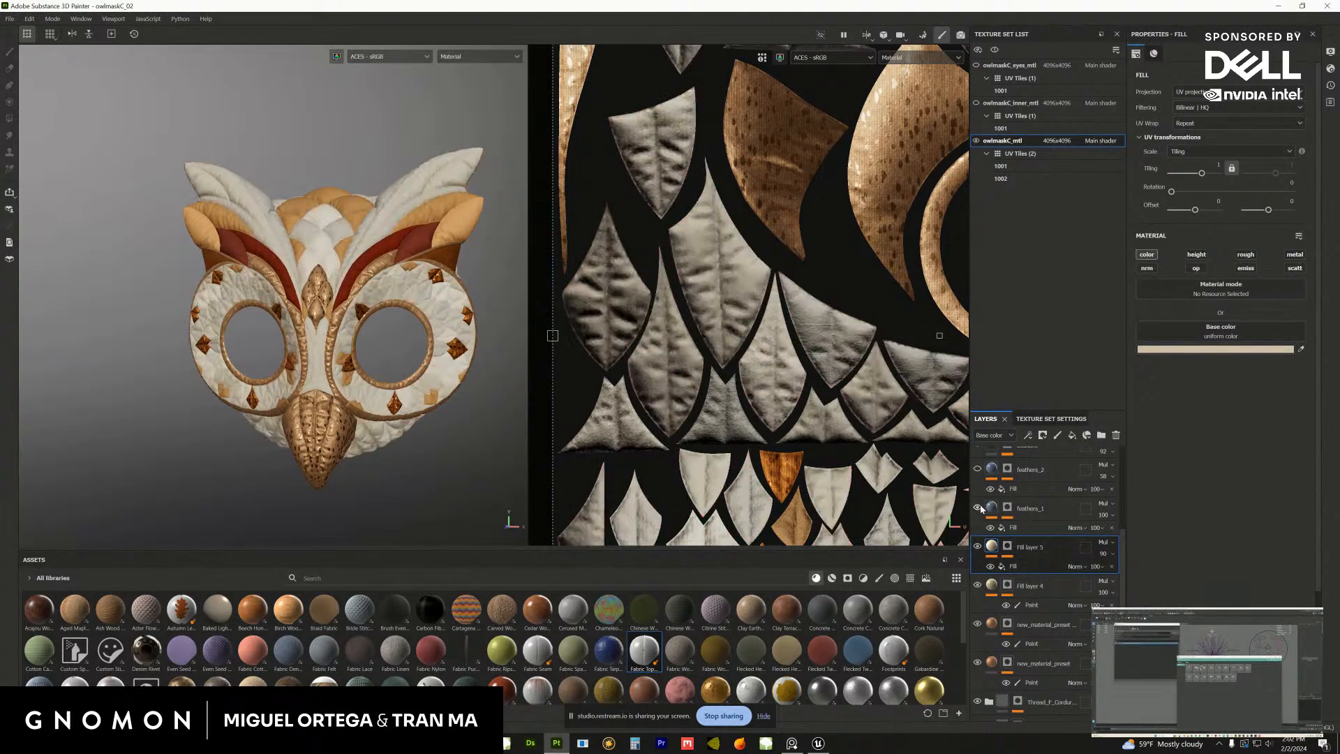
{"action": "left_click", "coordinate": [978, 508]}
{"action": "left_click", "coordinate": [978, 548]}
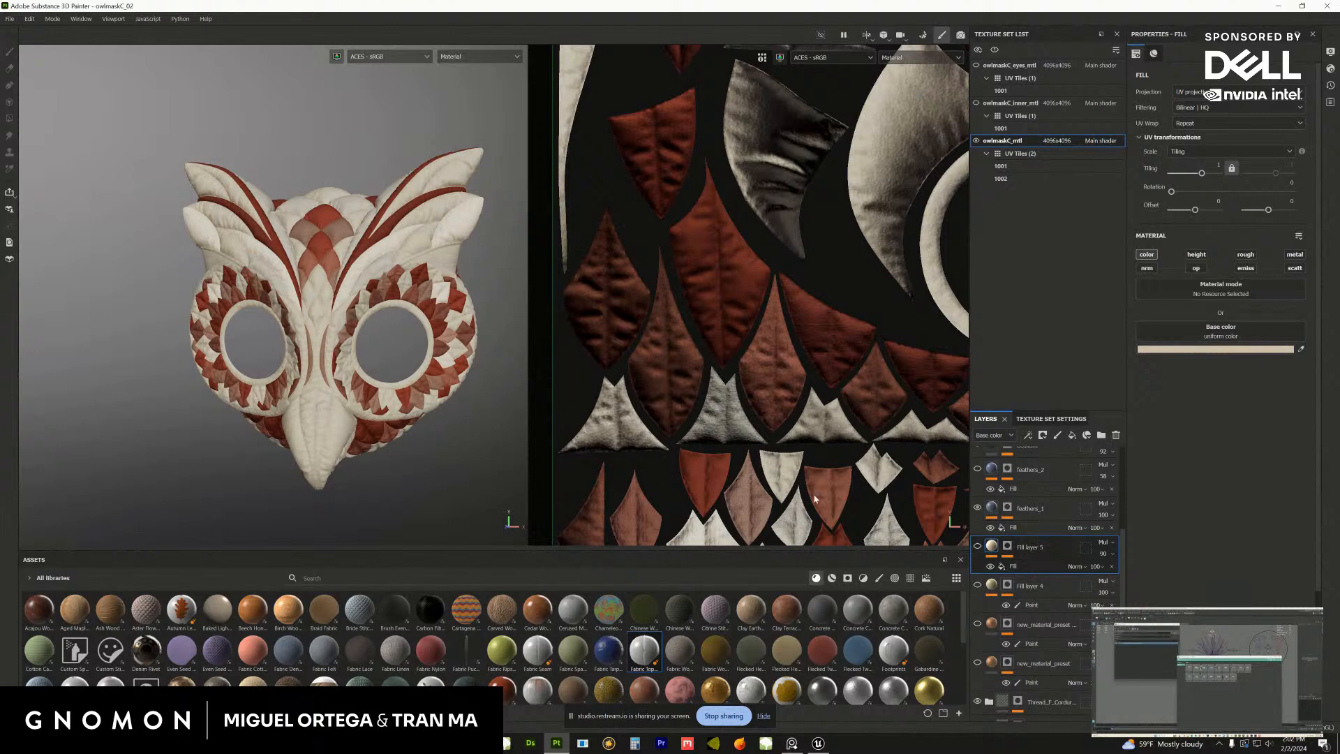
View the feathers_1 mask in isolation with only its lowest paint effect enabled, and select that effect
{"action": "left_click", "coordinate": [997, 520]}
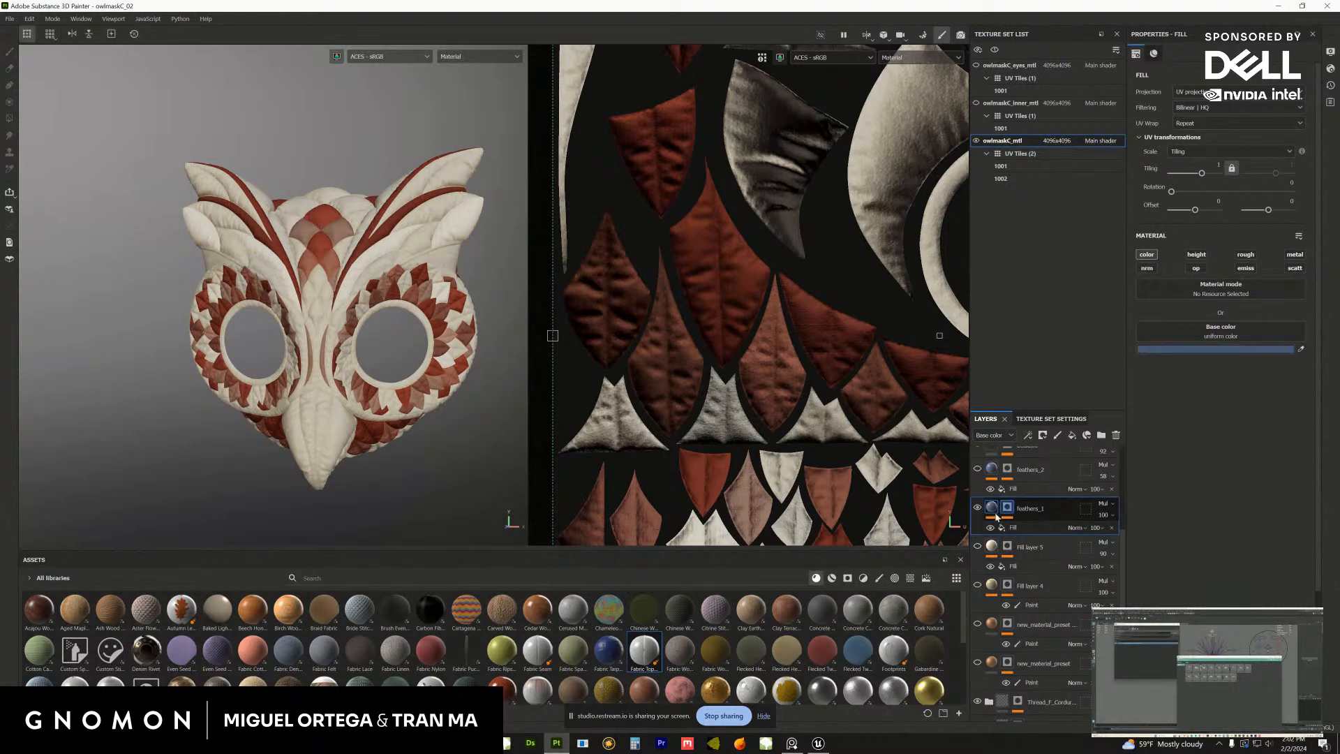
{"action": "left_click", "coordinate": [1010, 509]}
{"action": "scroll", "coordinate": [342, 293], "scroll_direction": "up", "scroll_amount": 3}
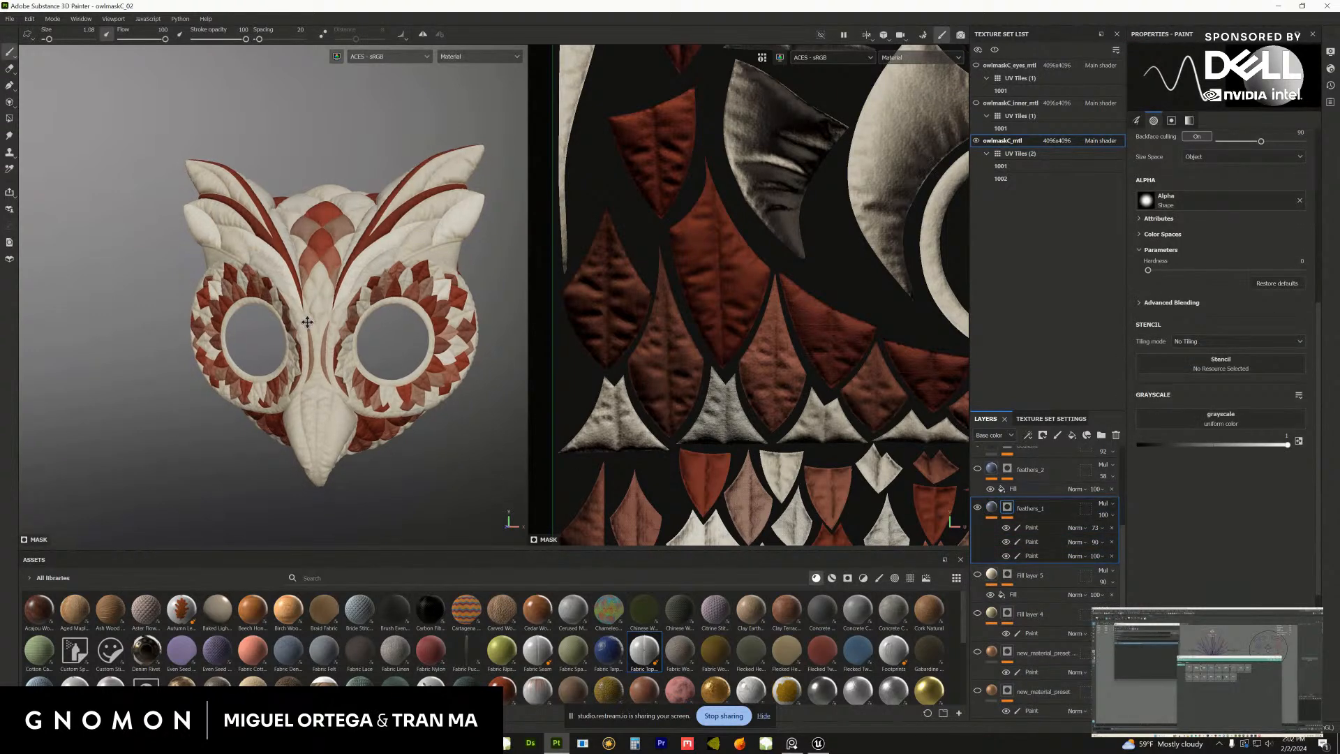
{"action": "left_click_drag", "start_coordinate": [370, 380], "coordinate": [311, 372], "text": "alt"}
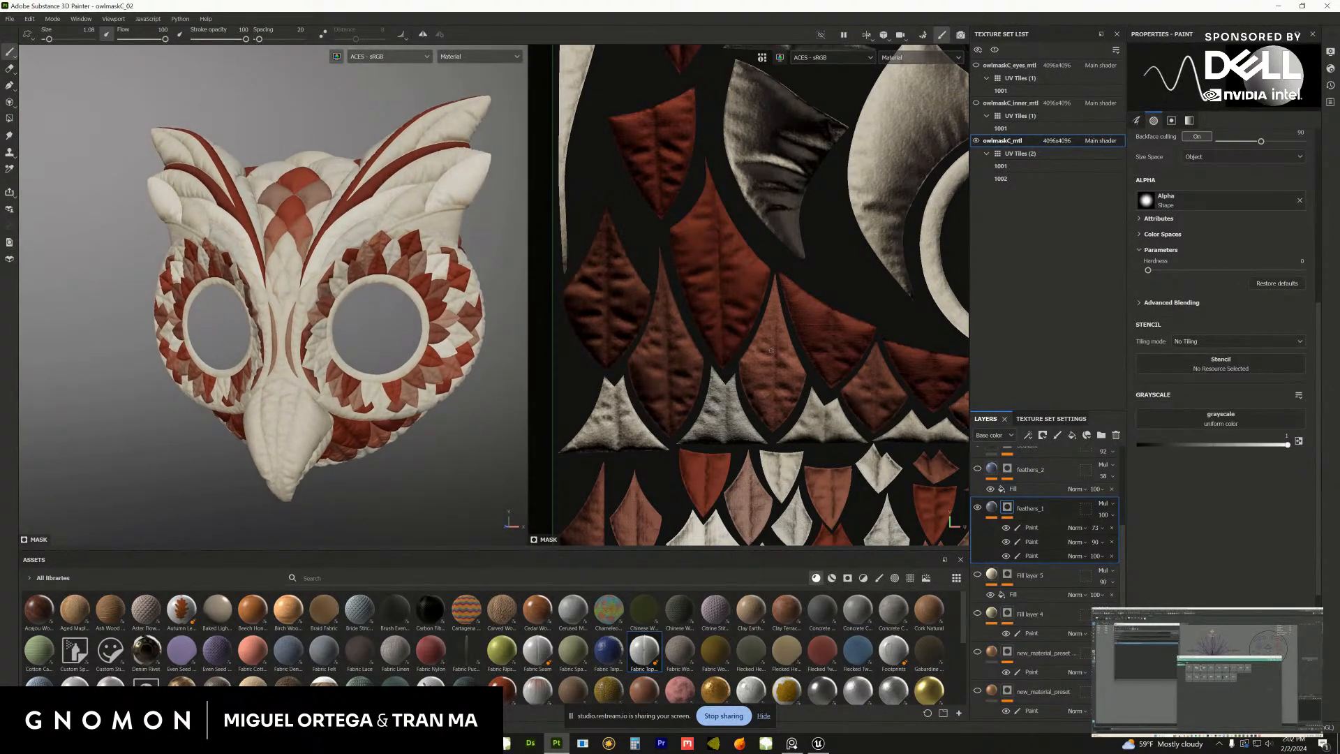
{"action": "left_click", "coordinate": [1008, 514], "text": "alt"}
{"action": "left_click", "coordinate": [1005, 528]}
{"action": "left_click", "coordinate": [1006, 541]}
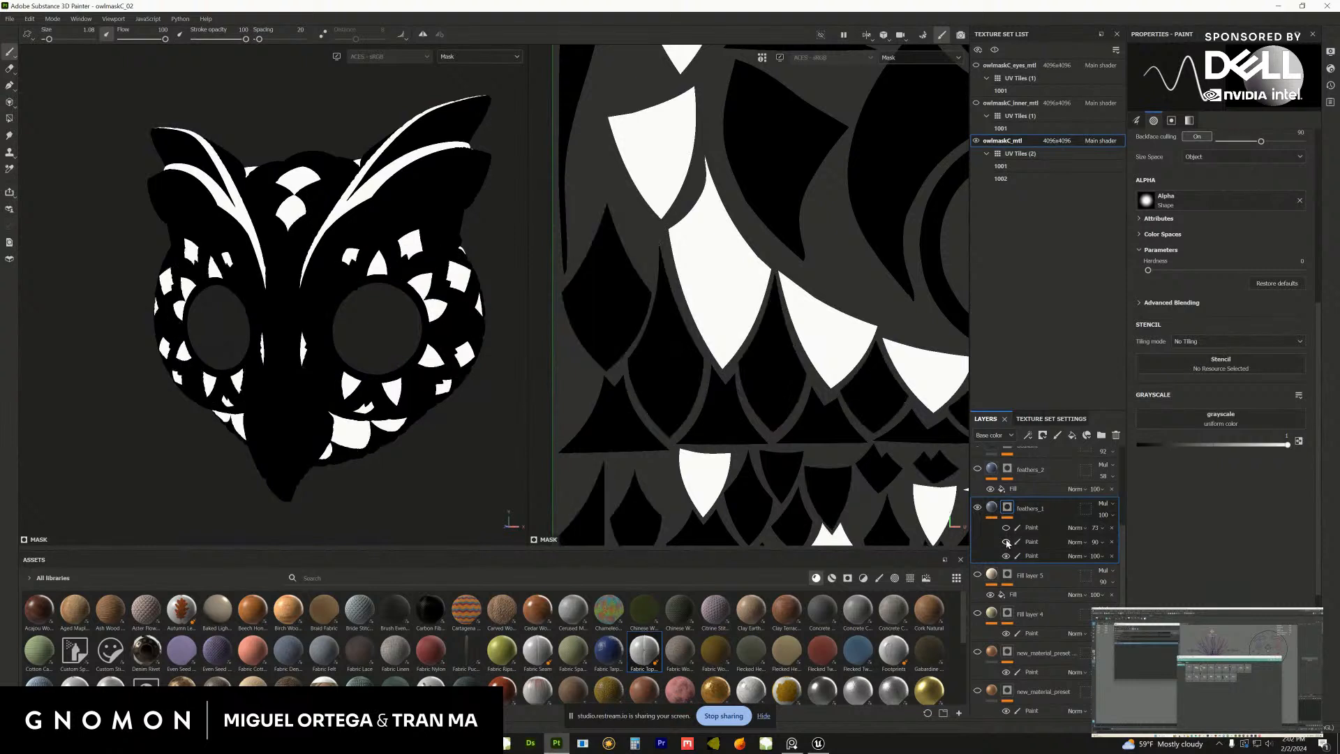
{"action": "left_click", "coordinate": [1026, 557]}
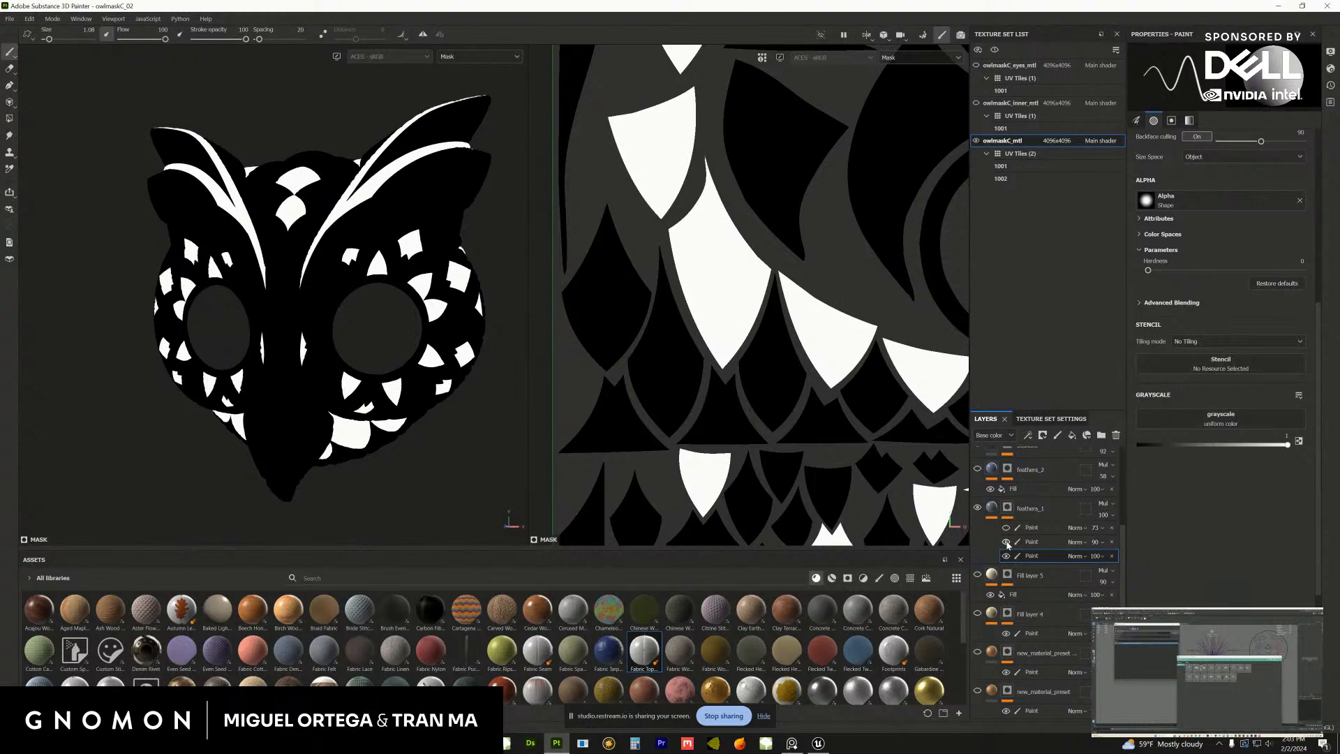
Re-enable the middle and upper paint effects in the feathers_1 mask, inspect the grey feather values, and return to material view
{"action": "left_click", "coordinate": [1006, 543]}
{"action": "scroll", "coordinate": [454, 533], "scroll_direction": "up", "scroll_amount": 10}
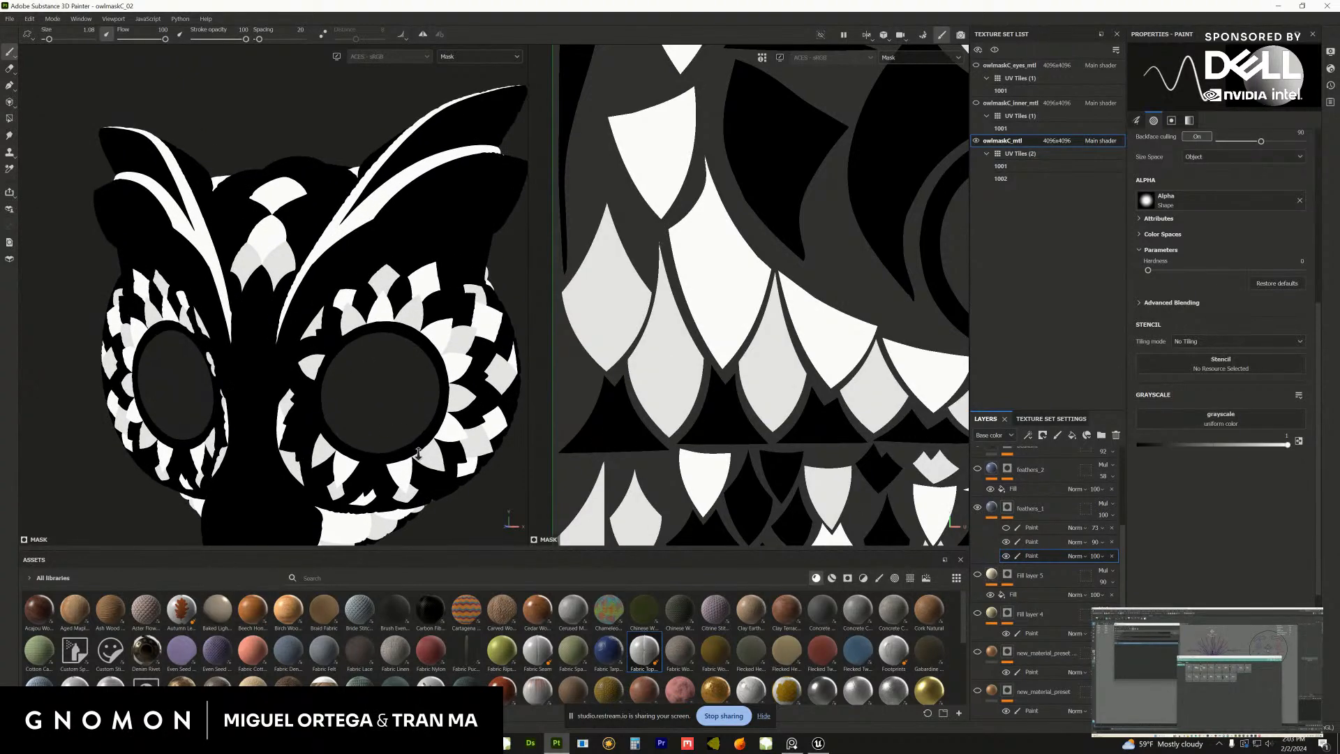
{"action": "scroll", "coordinate": [454, 533], "scroll_direction": "up", "scroll_amount": 6}
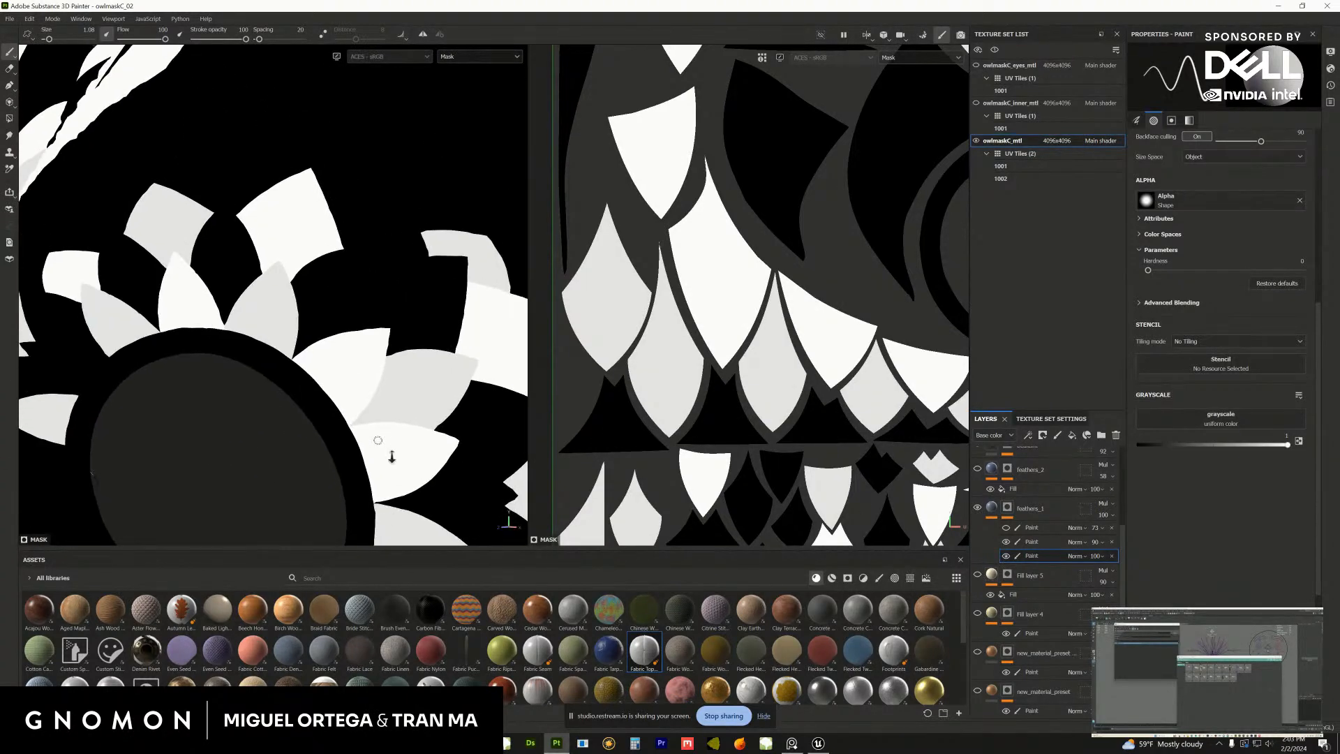
{"action": "left_click", "coordinate": [1006, 529]}
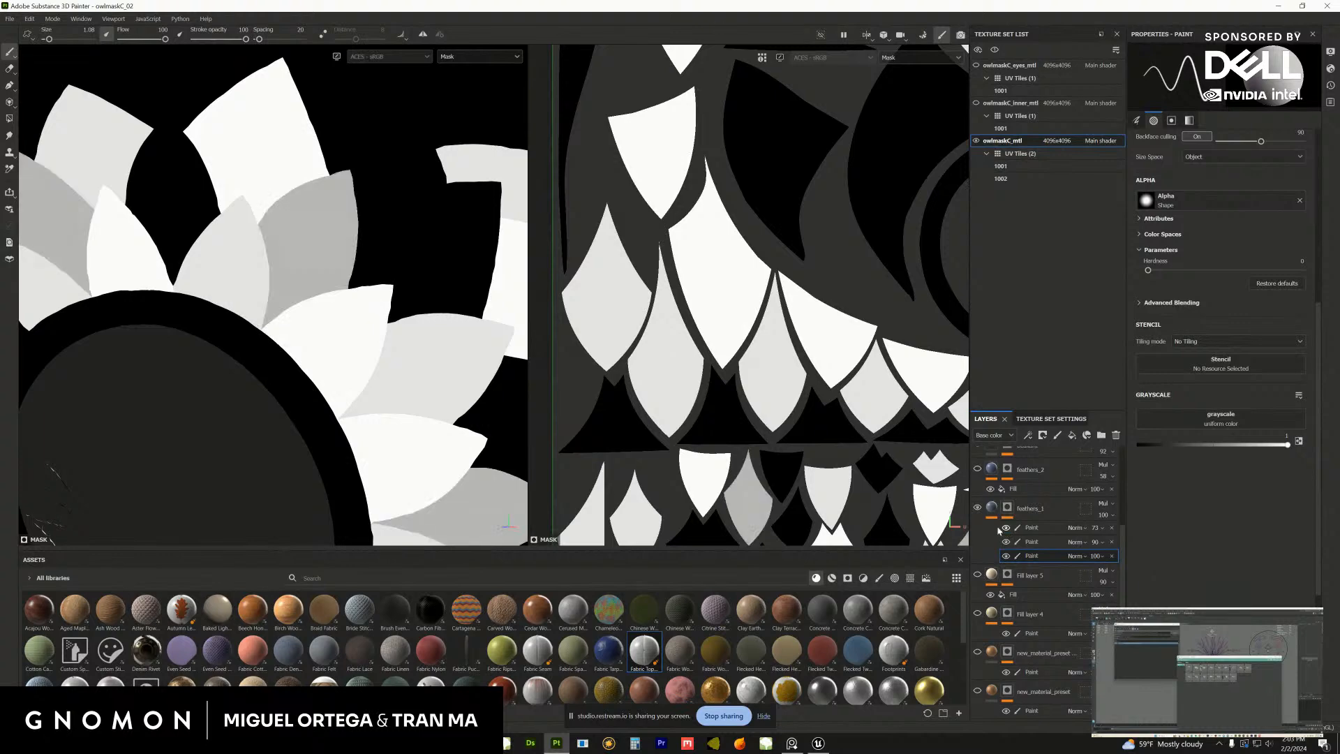
{"action": "scroll", "coordinate": [310, 453], "scroll_direction": "down", "scroll_amount": 15}
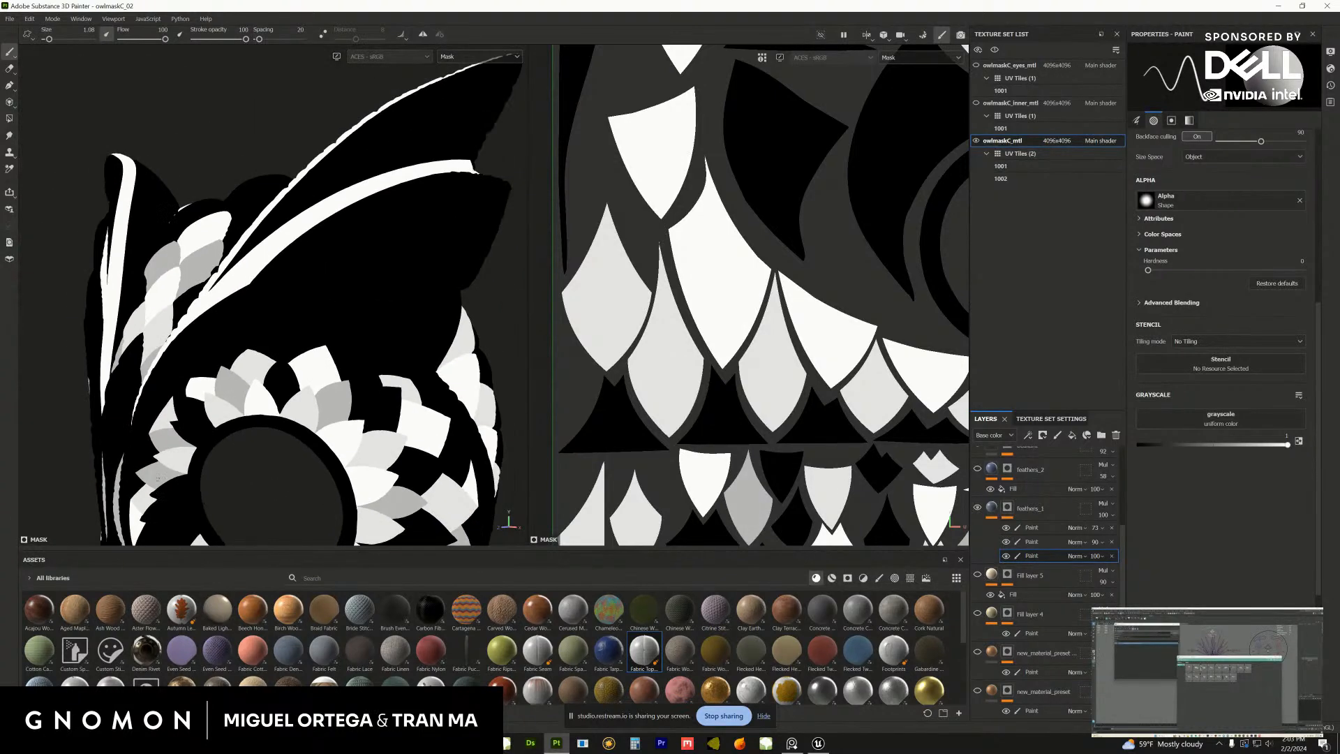
{"action": "left_click", "coordinate": [998, 518]}
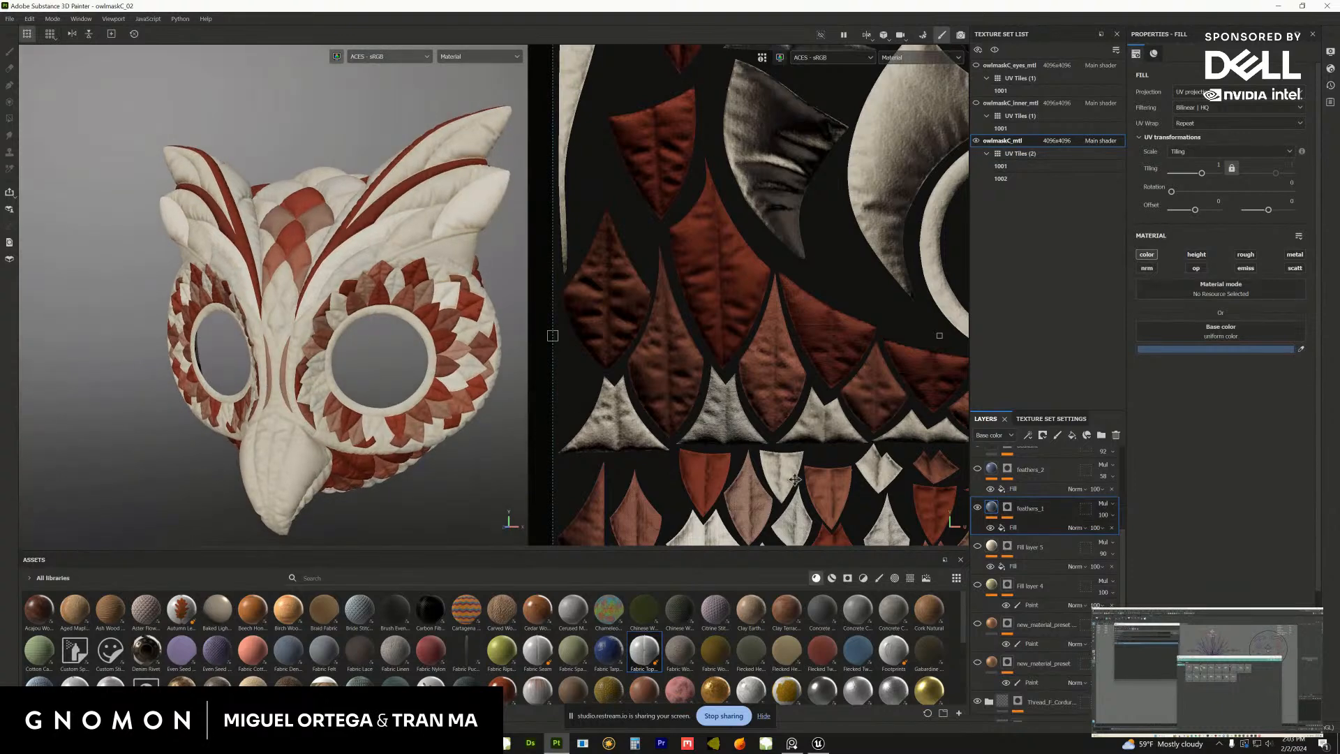
Compare the mask with and without feathers_1, reveal its paint effects' opacities, and view the feathers from the side
{"action": "left_click", "coordinate": [978, 509]}
{"action": "left_click", "coordinate": [978, 509]}
{"action": "left_click", "coordinate": [1006, 512]}
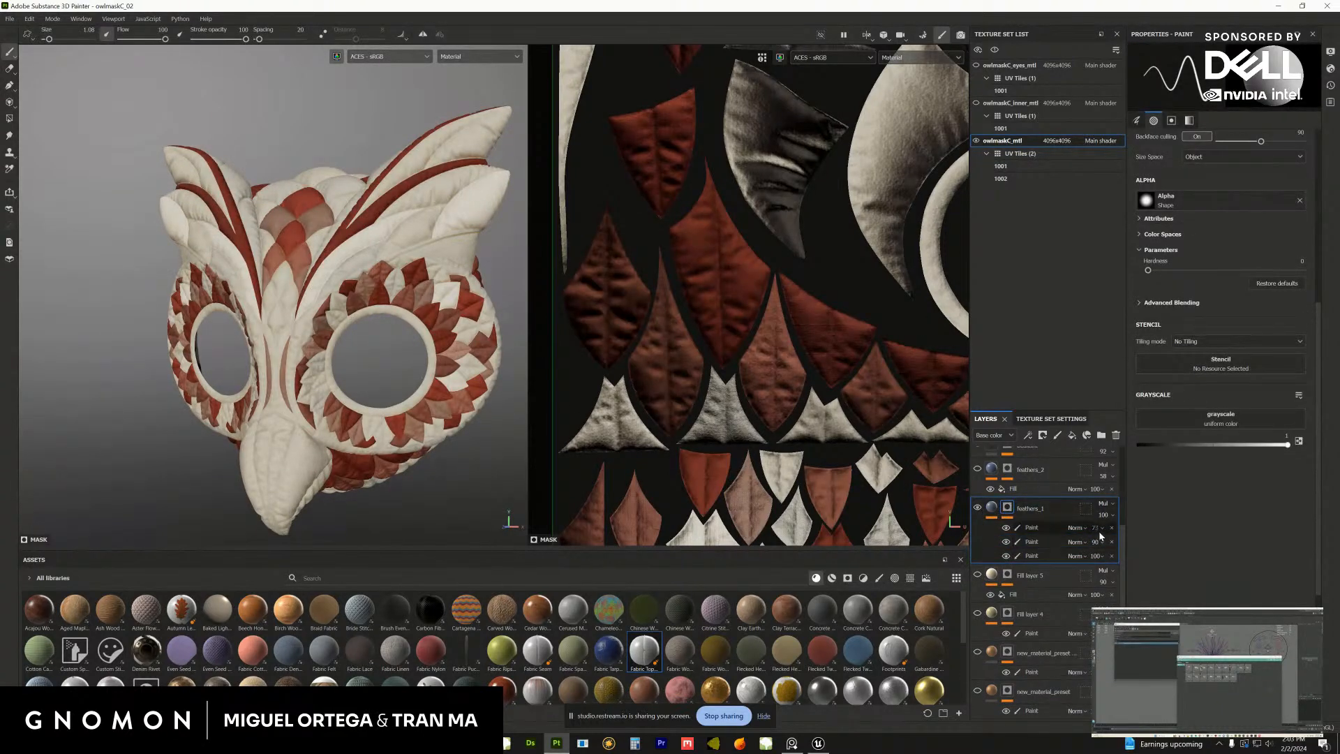
{"action": "left_click_drag", "start_coordinate": [1123, 549], "coordinate": [1120, 549]}
{"action": "left_click_drag", "start_coordinate": [283, 328], "coordinate": [254, 346], "text": "alt"}
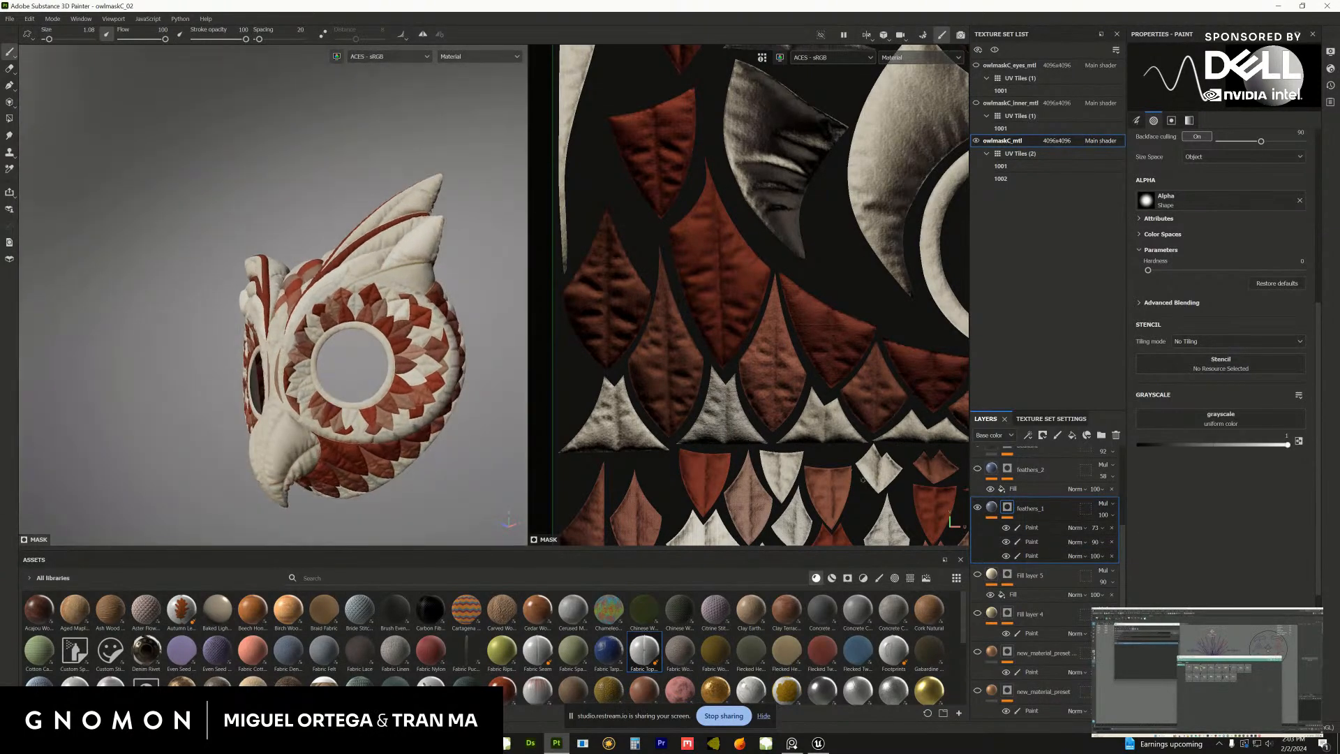
Show the feathers_2 and beaktint layers with the whole mask framed from the front
{"action": "left_click", "coordinate": [978, 470]}
{"action": "key", "text": "f"}
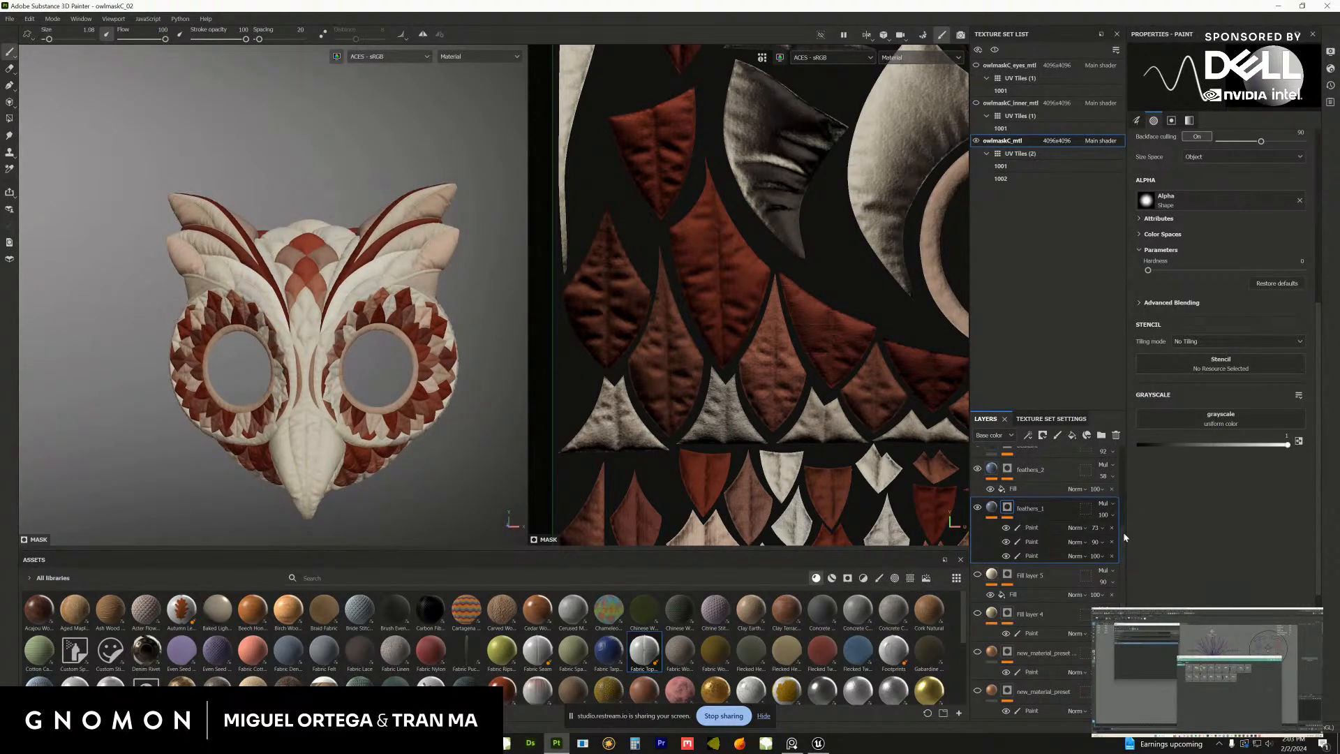
{"action": "scroll", "coordinate": [1122, 502], "scroll_direction": "up", "scroll_amount": 3}
{"action": "left_click", "coordinate": [978, 545]}
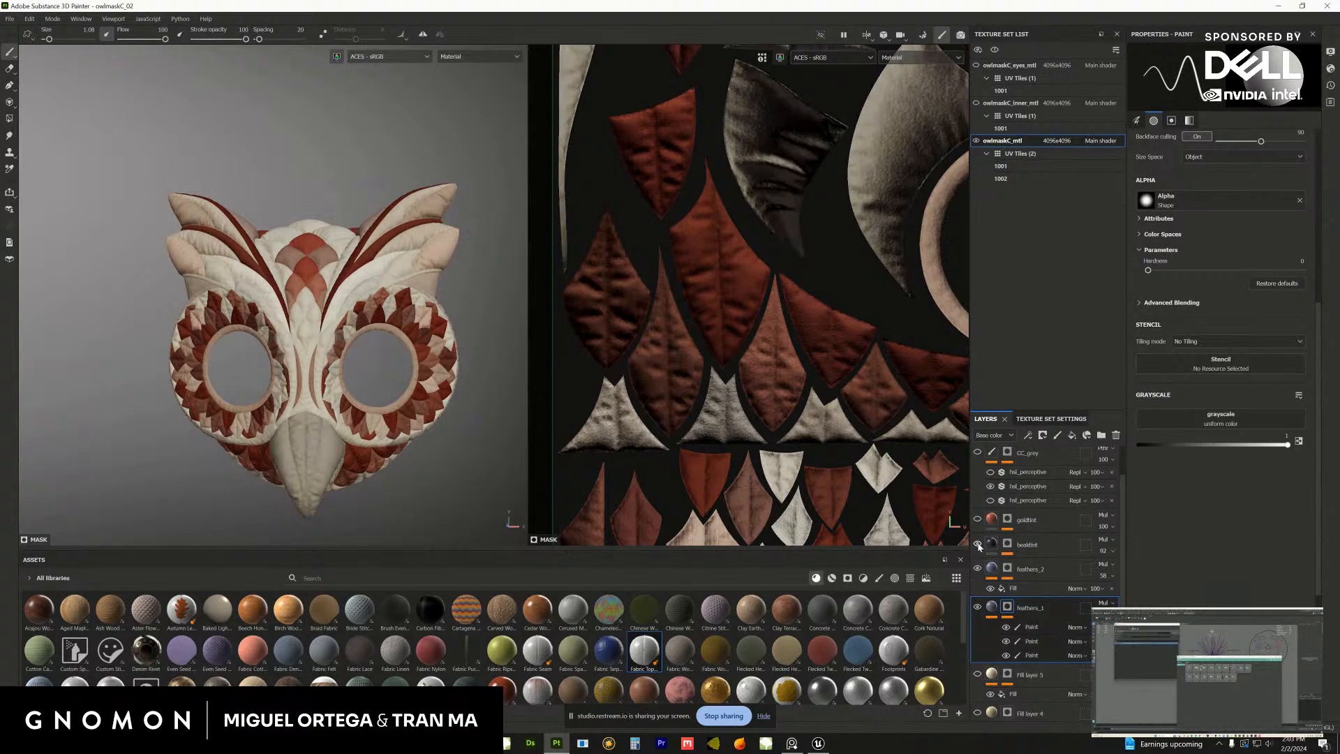
Show Fill layer 5, Fill layer 4 and both new_material_preset layers again, and view the mask at an angle
{"action": "scroll", "coordinate": [979, 551], "scroll_direction": "down", "scroll_amount": 3}
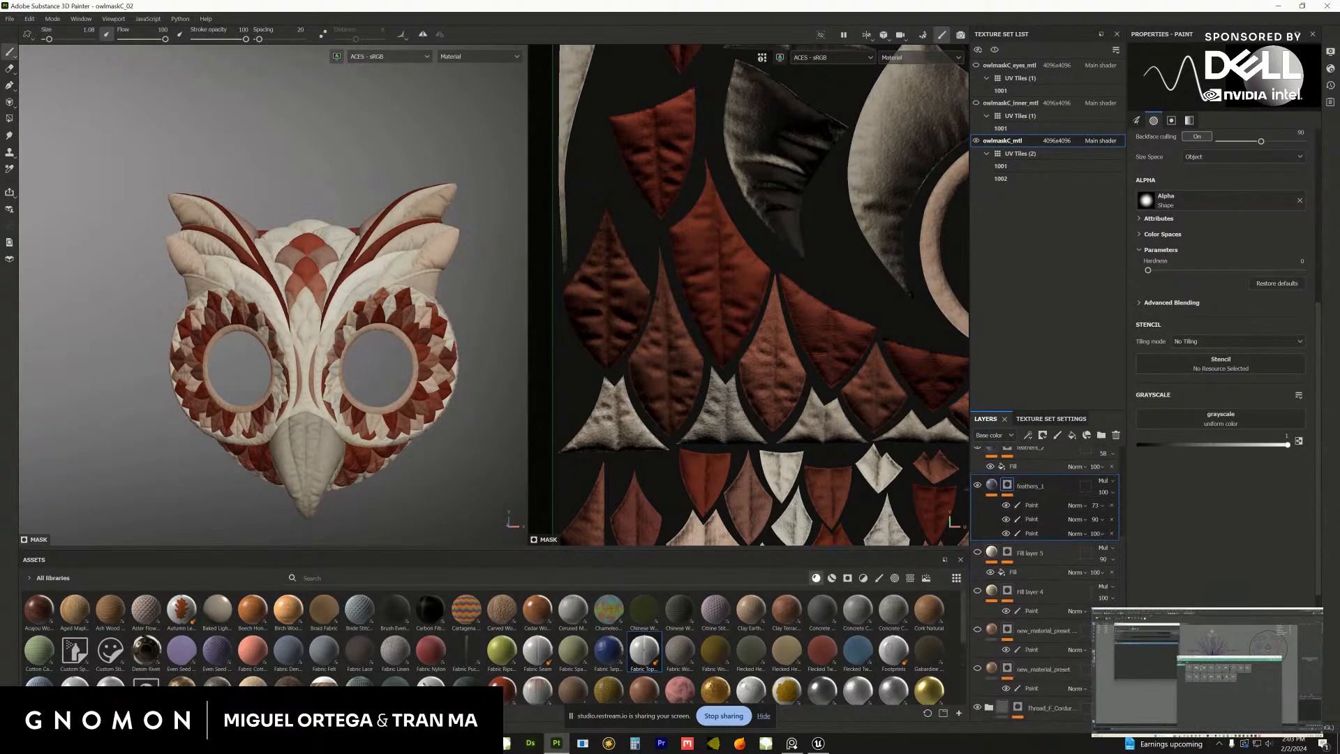
{"action": "left_click", "coordinate": [978, 551]}
{"action": "left_click", "coordinate": [978, 590]}
{"action": "left_click", "coordinate": [978, 629]}
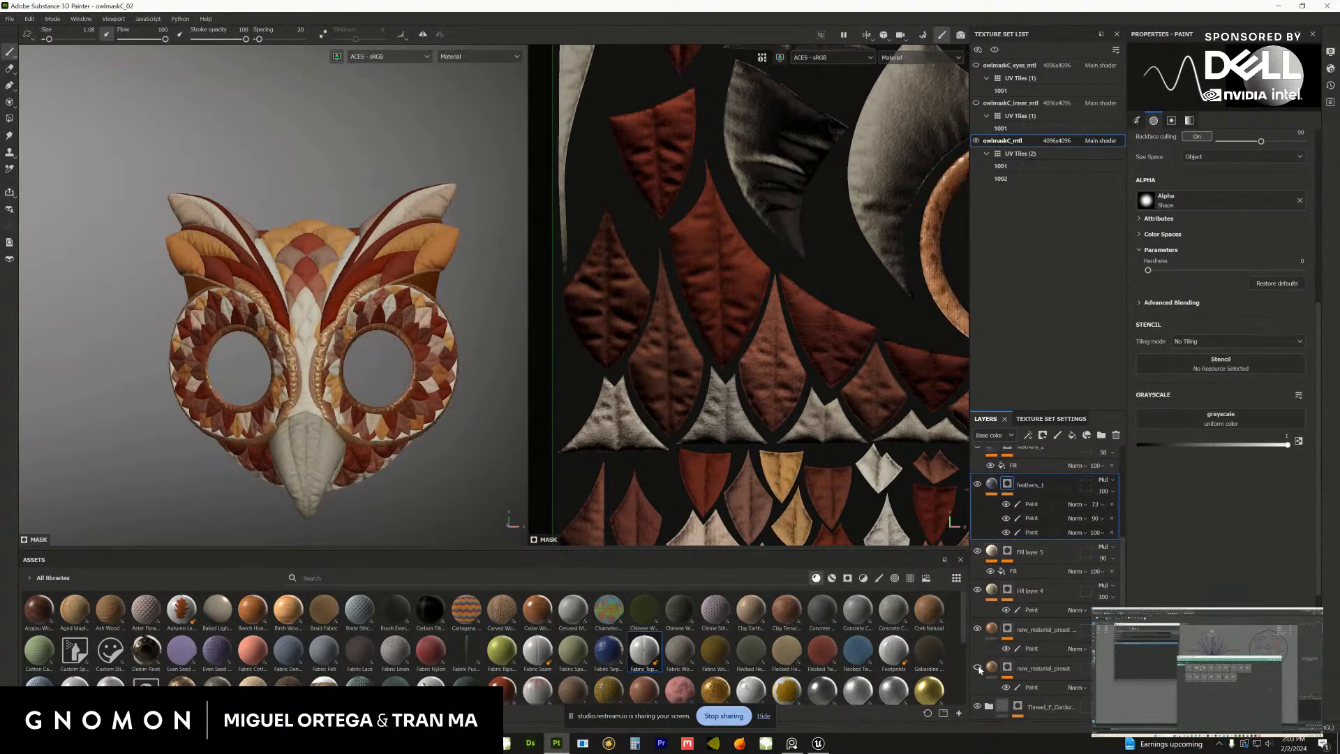
{"action": "left_click", "coordinate": [978, 668]}
{"action": "left_click_drag", "start_coordinate": [272, 293], "coordinate": [300, 289], "text": "alt"}
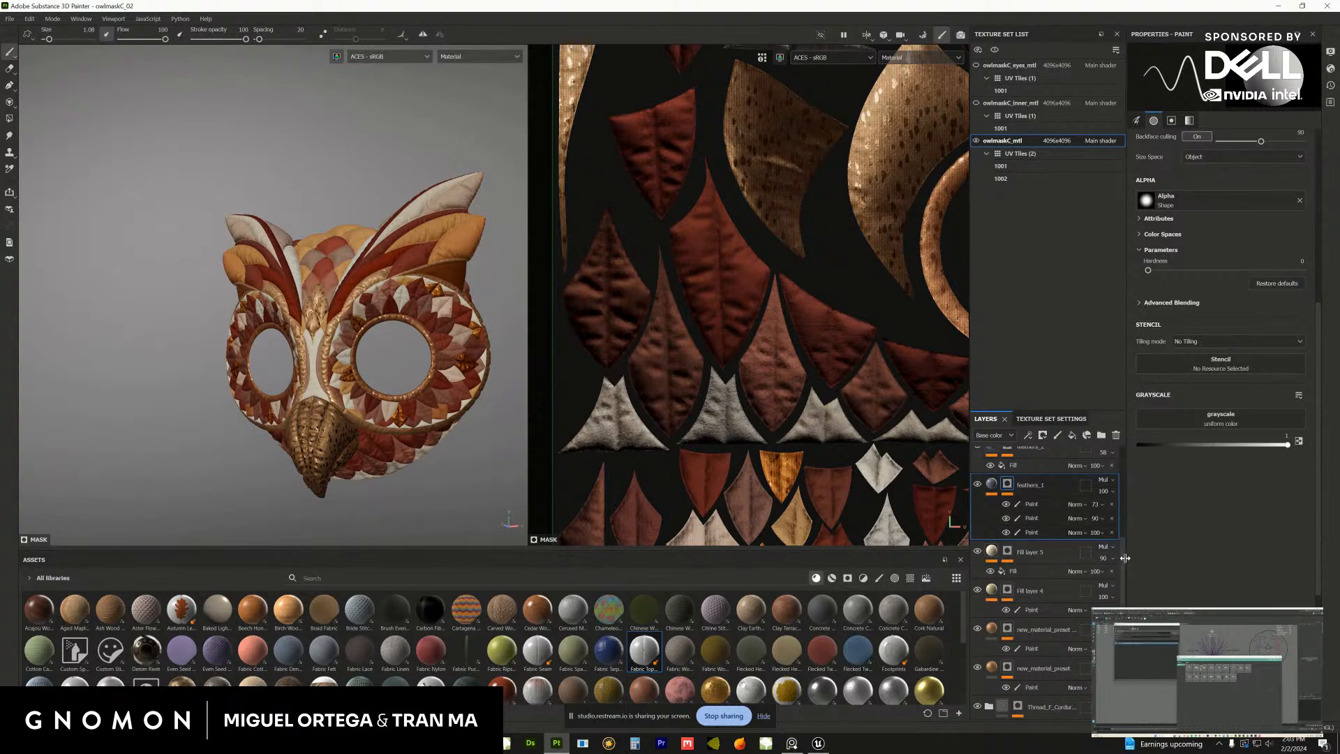
Toggle the goldtint layer to compare its effect on the mask, leaving the layer shown
{"action": "scroll", "coordinate": [1103, 516], "scroll_direction": "up", "scroll_amount": 3}
{"action": "scroll", "coordinate": [1108, 486], "scroll_direction": "up", "scroll_amount": 1}
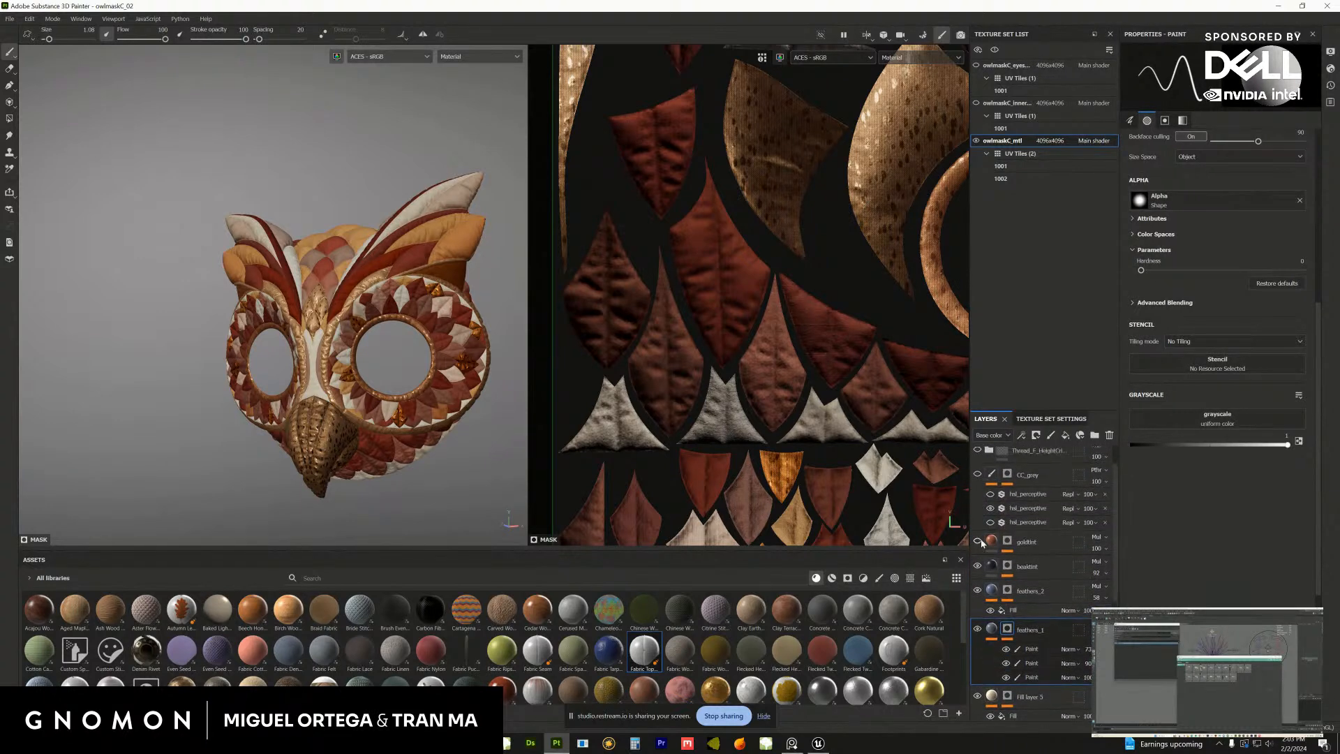
{"action": "left_click", "coordinate": [978, 542]}
{"action": "left_click", "coordinate": [978, 542]}
{"action": "key", "text": "f"}
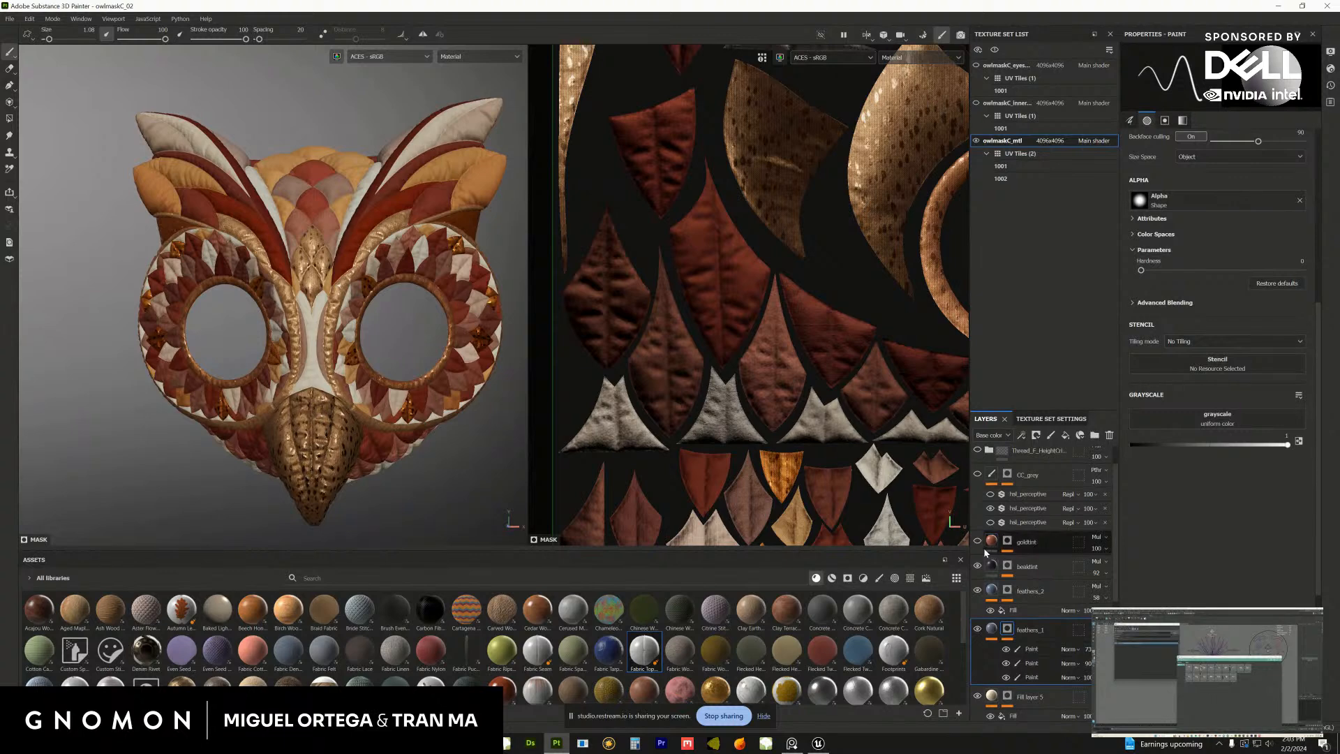
{"action": "left_click", "coordinate": [978, 543]}
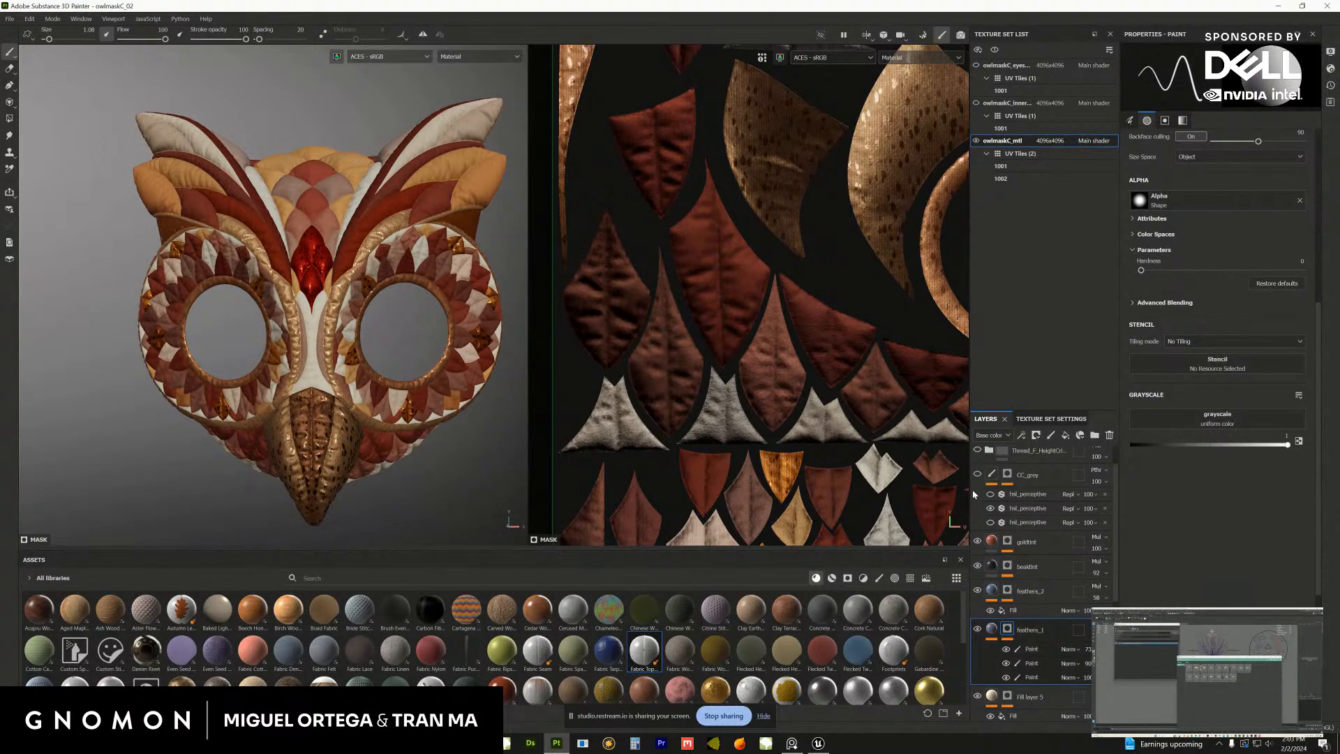
Select and show the CC_grey layer, and view its color correction across the whole owl mask
{"action": "scroll", "coordinate": [987, 500], "scroll_direction": "up", "scroll_amount": 1}
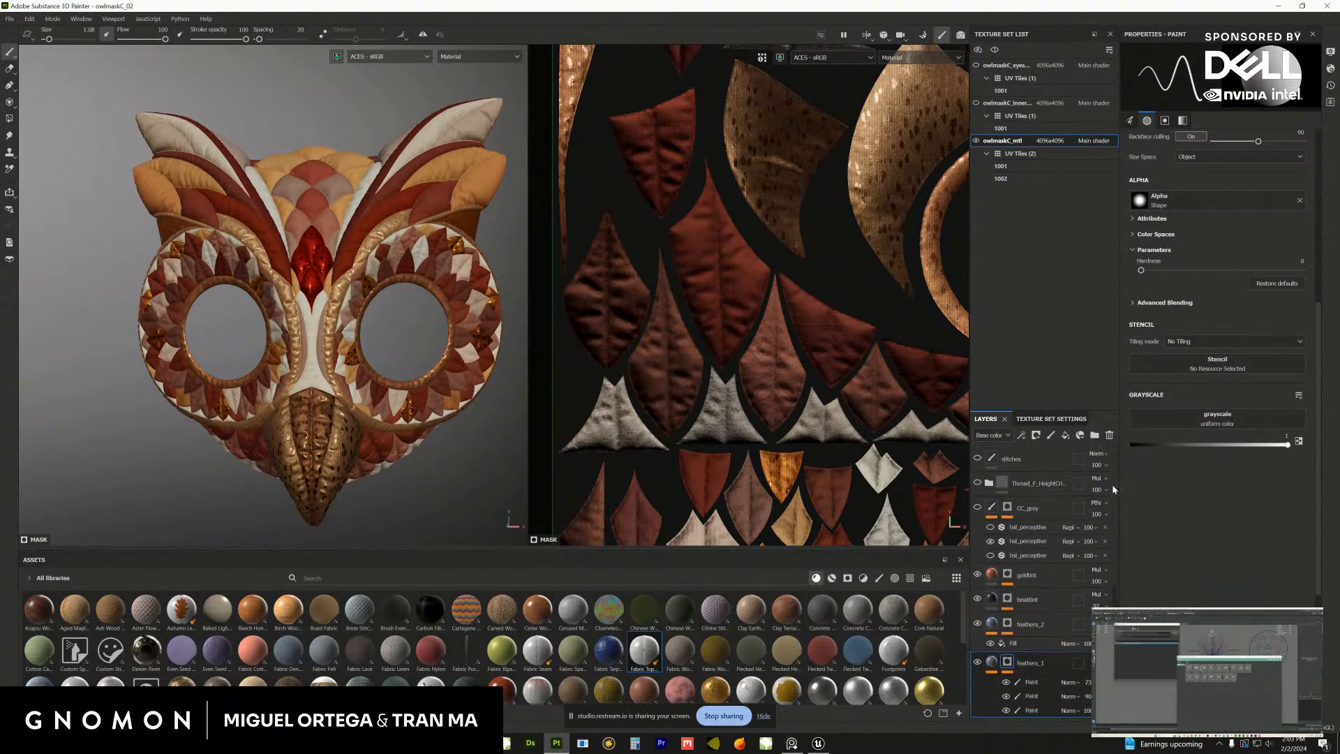
{"action": "left_click", "coordinate": [978, 497]}
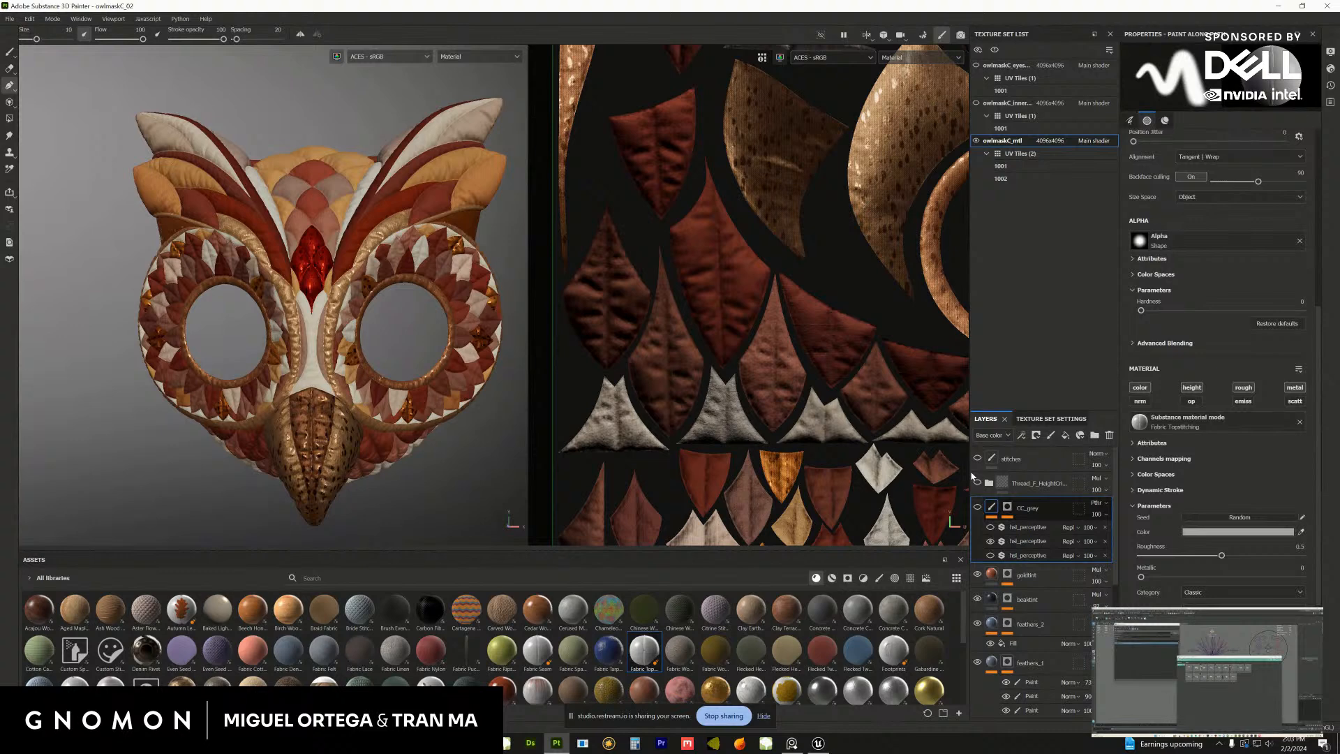
{"action": "left_click", "coordinate": [977, 509]}
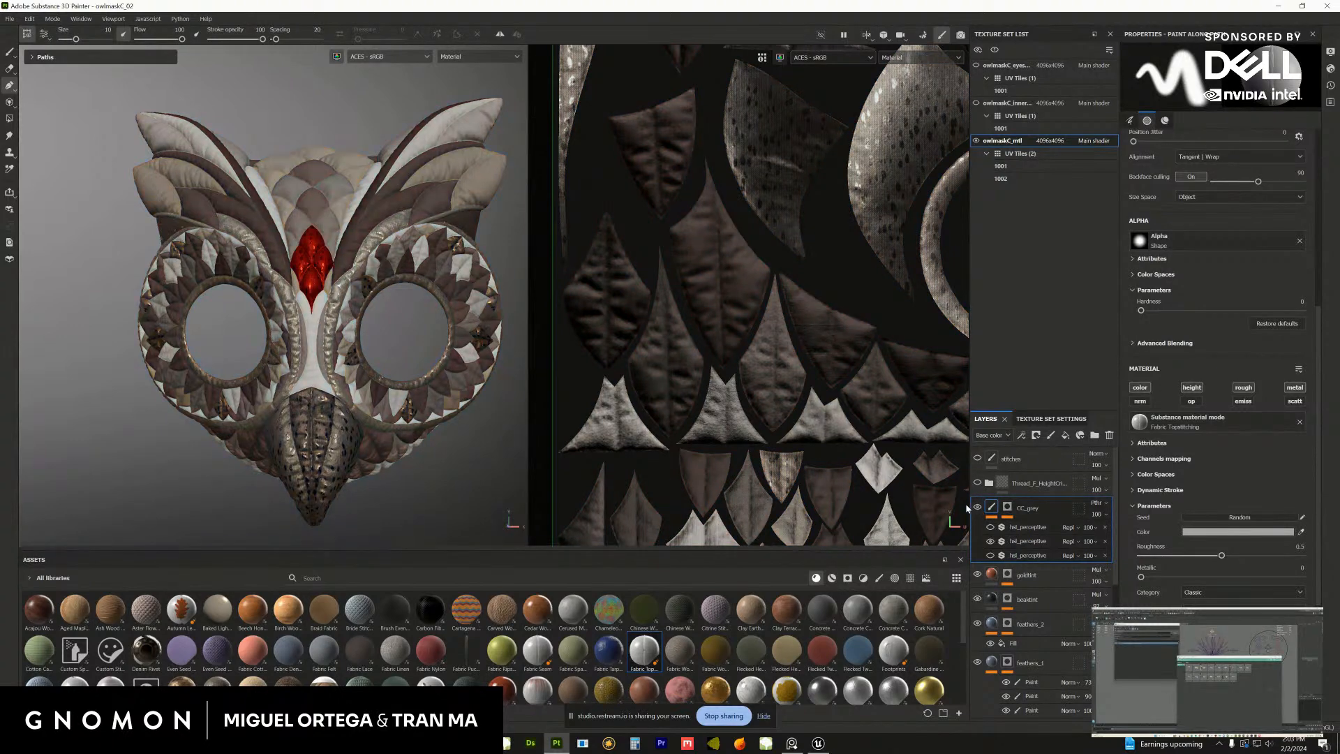
{"action": "scroll", "coordinate": [294, 342], "scroll_direction": "down", "scroll_amount": 2}
{"action": "left_click_drag", "start_coordinate": [293, 342], "coordinate": [298, 374], "text": "alt"}
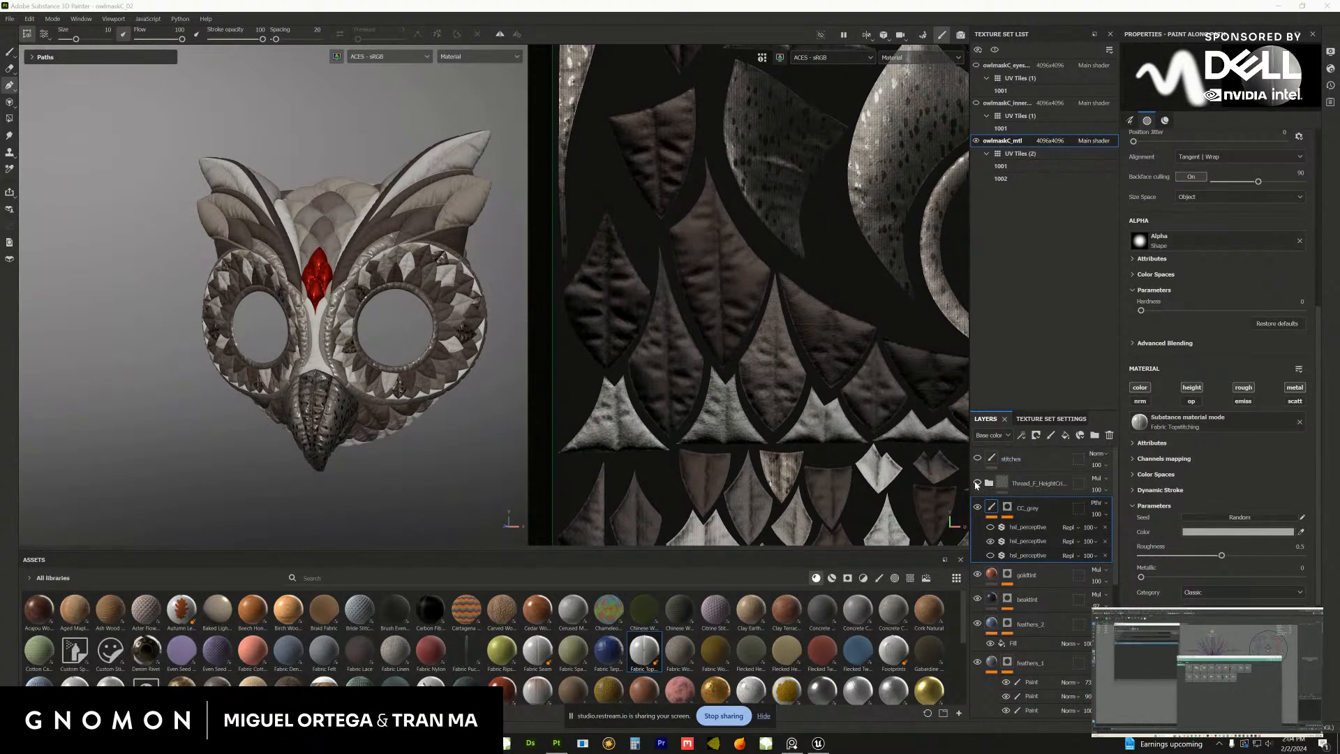
Toggle the Thread_F_Height folder while examining the forehead feathers up close, leaving the folder shown
{"action": "left_click", "coordinate": [977, 483]}
{"action": "left_click_drag", "start_coordinate": [230, 266], "coordinate": [241, 282], "text": "alt"}
{"action": "right_click_drag", "start_coordinate": [240, 282], "coordinate": [319, 368], "text": "alt"}
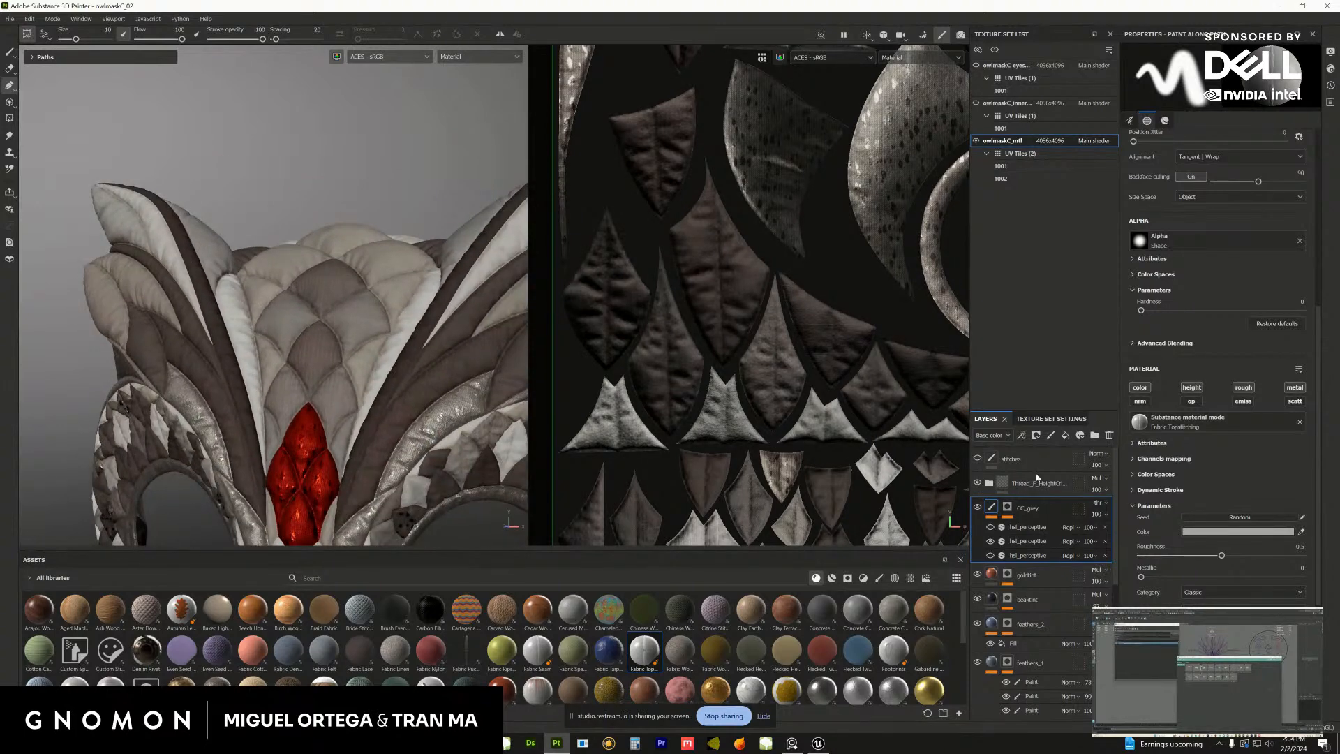
{"action": "left_click", "coordinate": [978, 484]}
{"action": "right_click_drag", "start_coordinate": [471, 463], "coordinate": [394, 418], "text": "alt"}
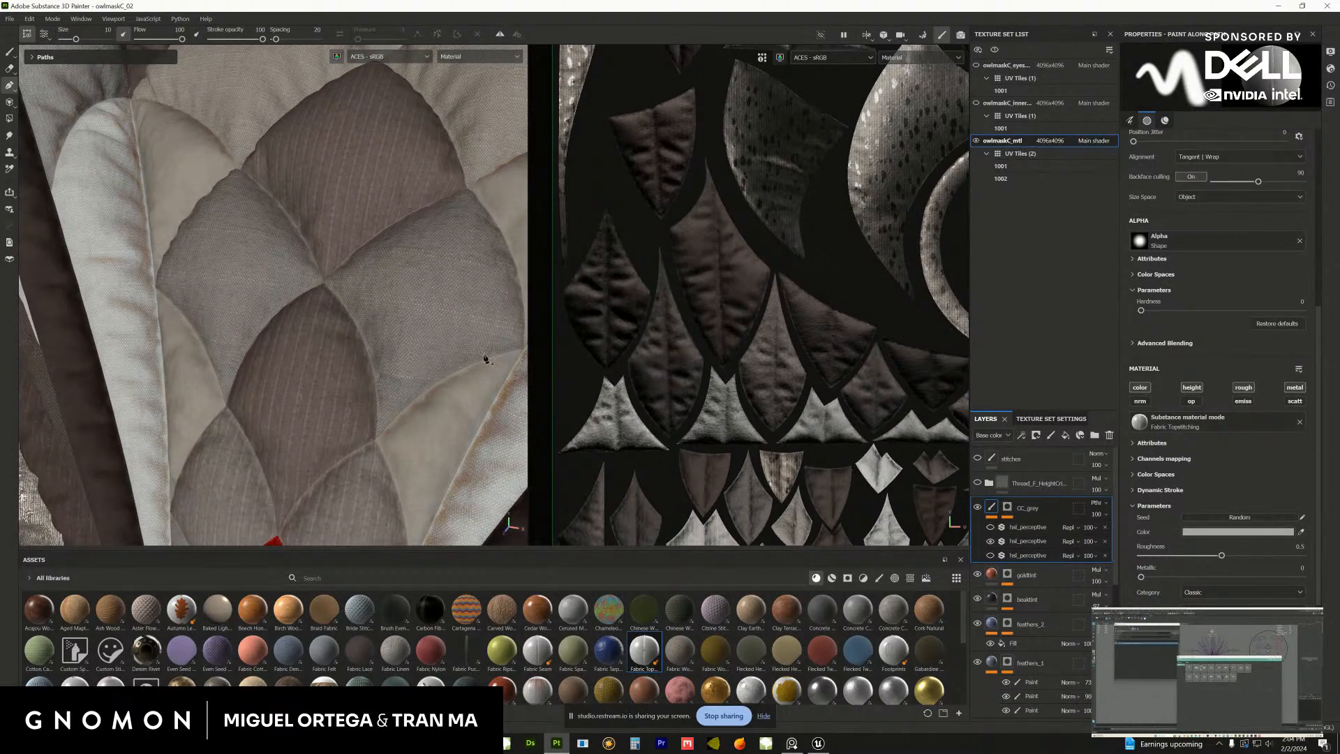
{"action": "right_click_drag", "start_coordinate": [395, 249], "coordinate": [769, 392], "text": "alt"}
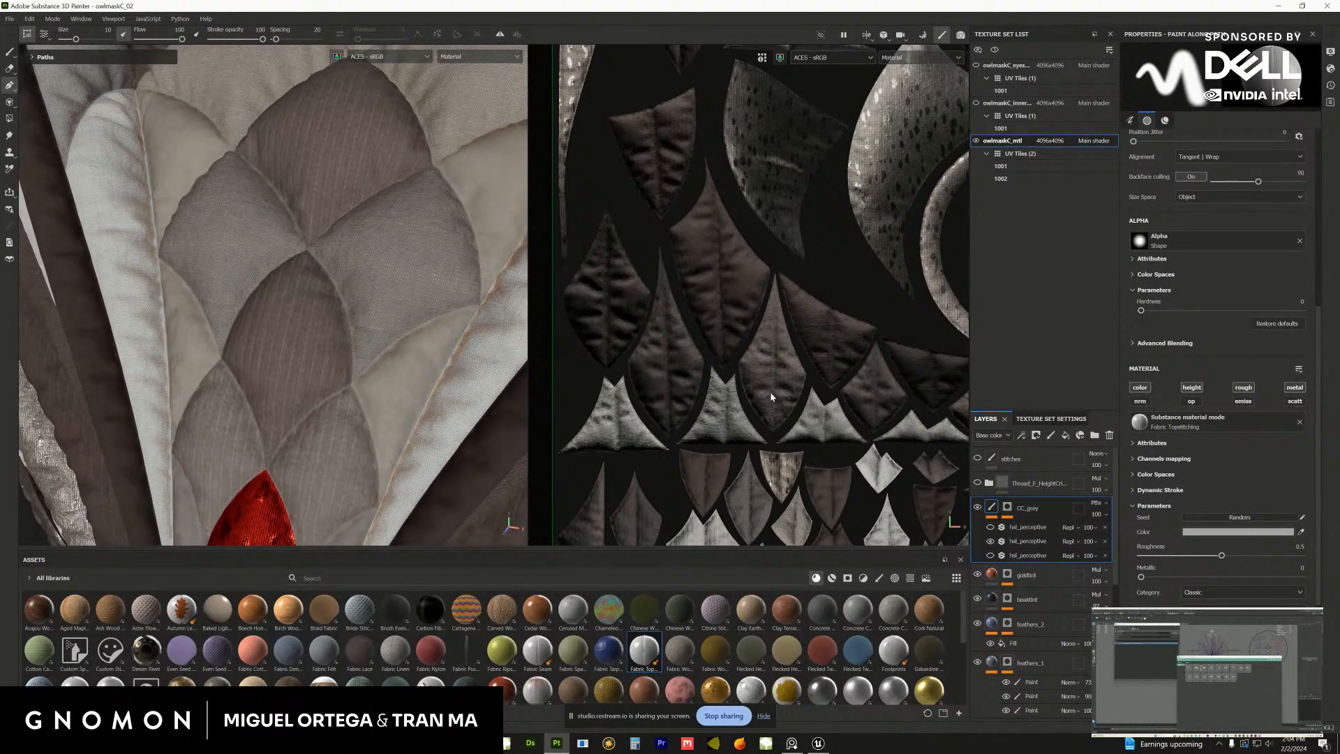
{"action": "left_click", "coordinate": [979, 483]}
{"action": "right_click_drag", "start_coordinate": [422, 466], "coordinate": [467, 484], "text": "alt"}
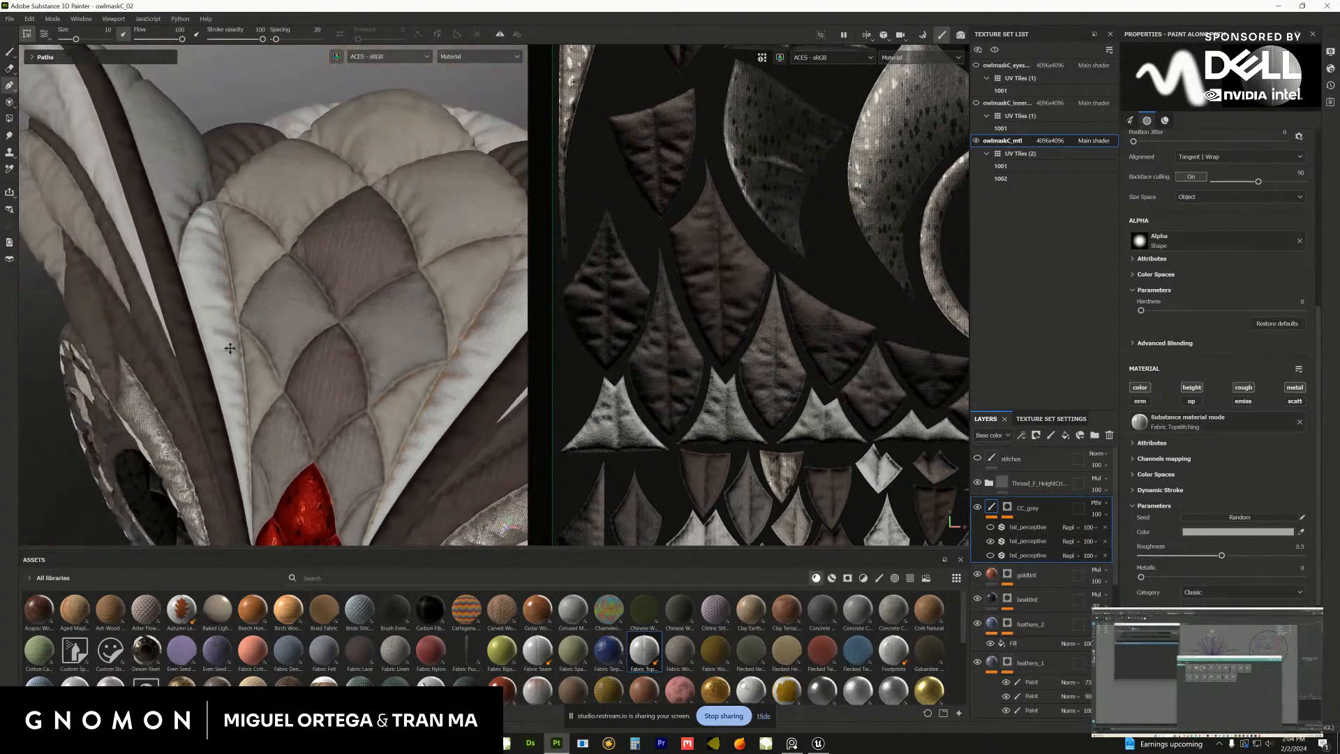
Compare the forehead seams from the front with the Thread_F_Height folder off and on
{"action": "left_click_drag", "start_coordinate": [272, 328], "coordinate": [337, 291], "text": "alt"}
{"action": "left_click", "coordinate": [978, 483]}
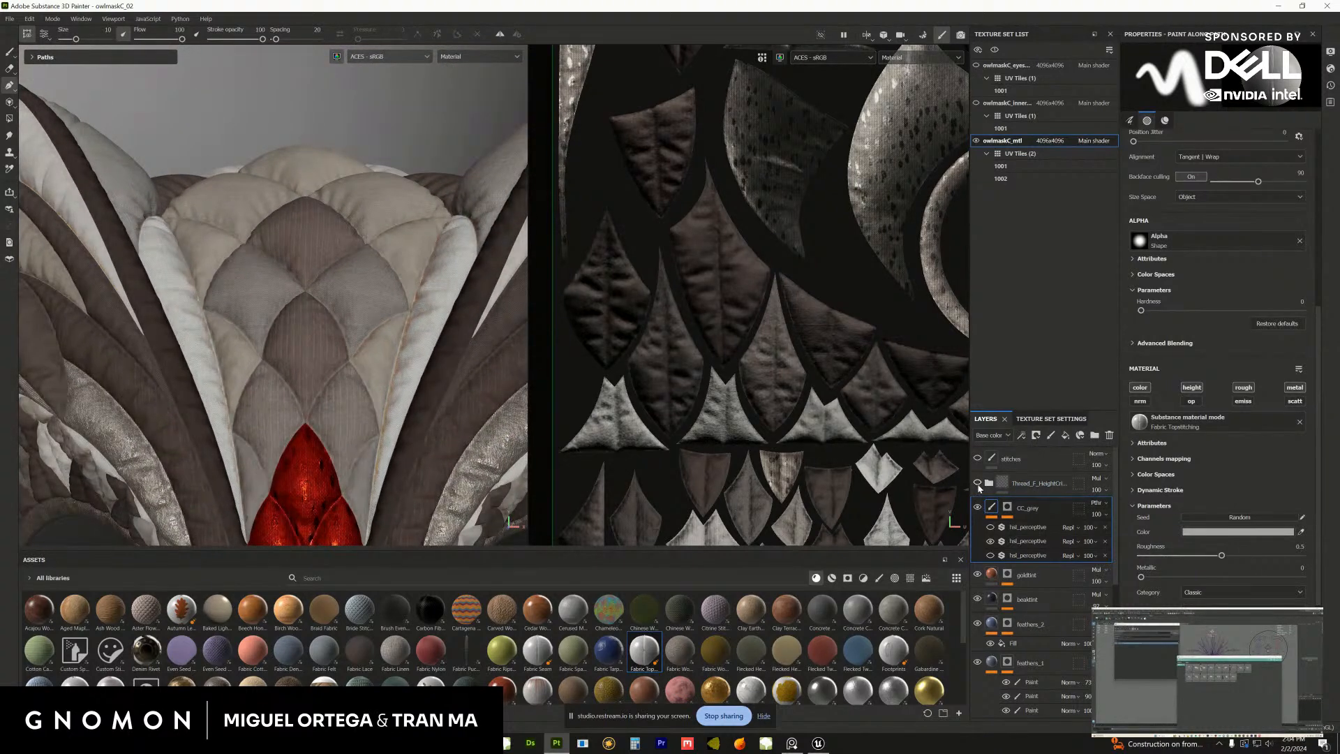
{"action": "left_click", "coordinate": [978, 483]}
{"action": "left_click", "coordinate": [978, 483]}
{"action": "left_click", "coordinate": [978, 483]}
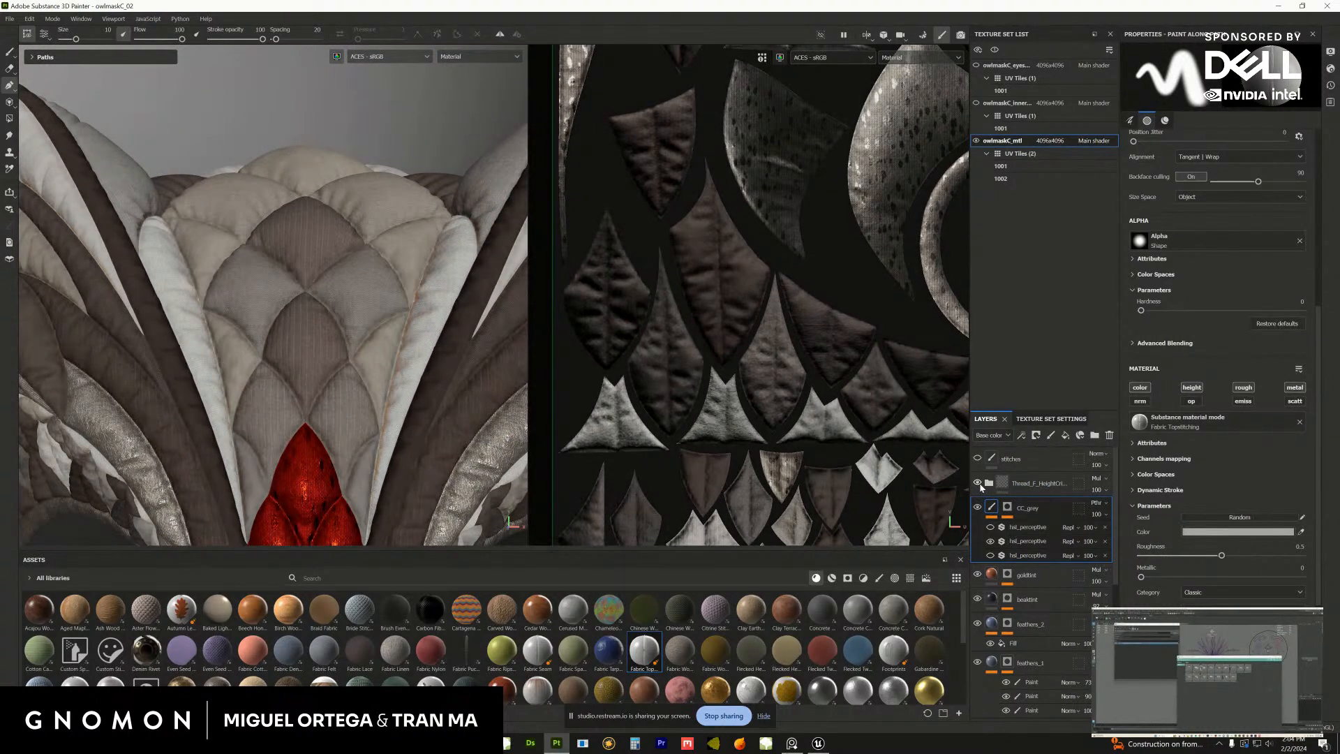
{"action": "left_click", "coordinate": [978, 483]}
{"action": "left_click", "coordinate": [978, 483]}
Expand the Thread_F_Height folder and toggle its seamheight layer to compare the color effect, leaving the layer shown
{"action": "left_click", "coordinate": [988, 483]}
{"action": "left_click", "coordinate": [978, 509]}
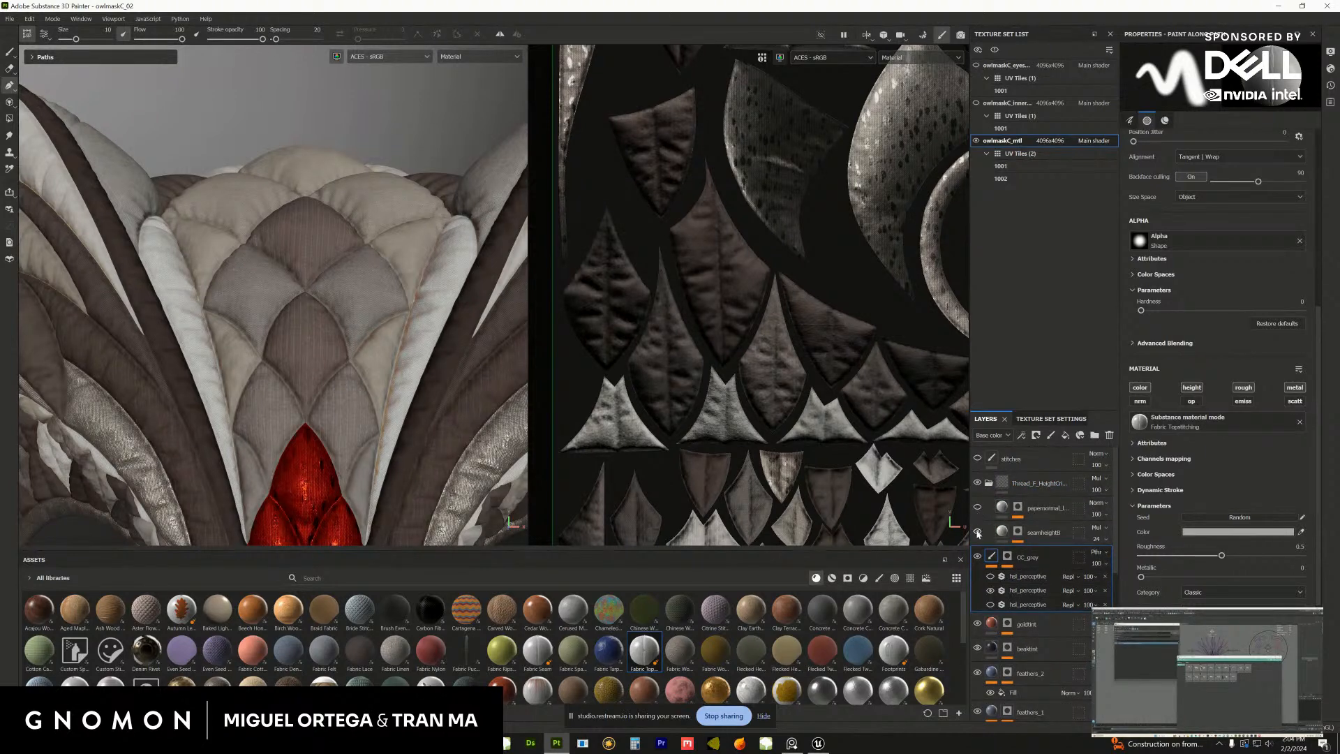
{"action": "left_click", "coordinate": [978, 533]}
{"action": "left_click", "coordinate": [977, 532]}
{"action": "left_click", "coordinate": [977, 533]}
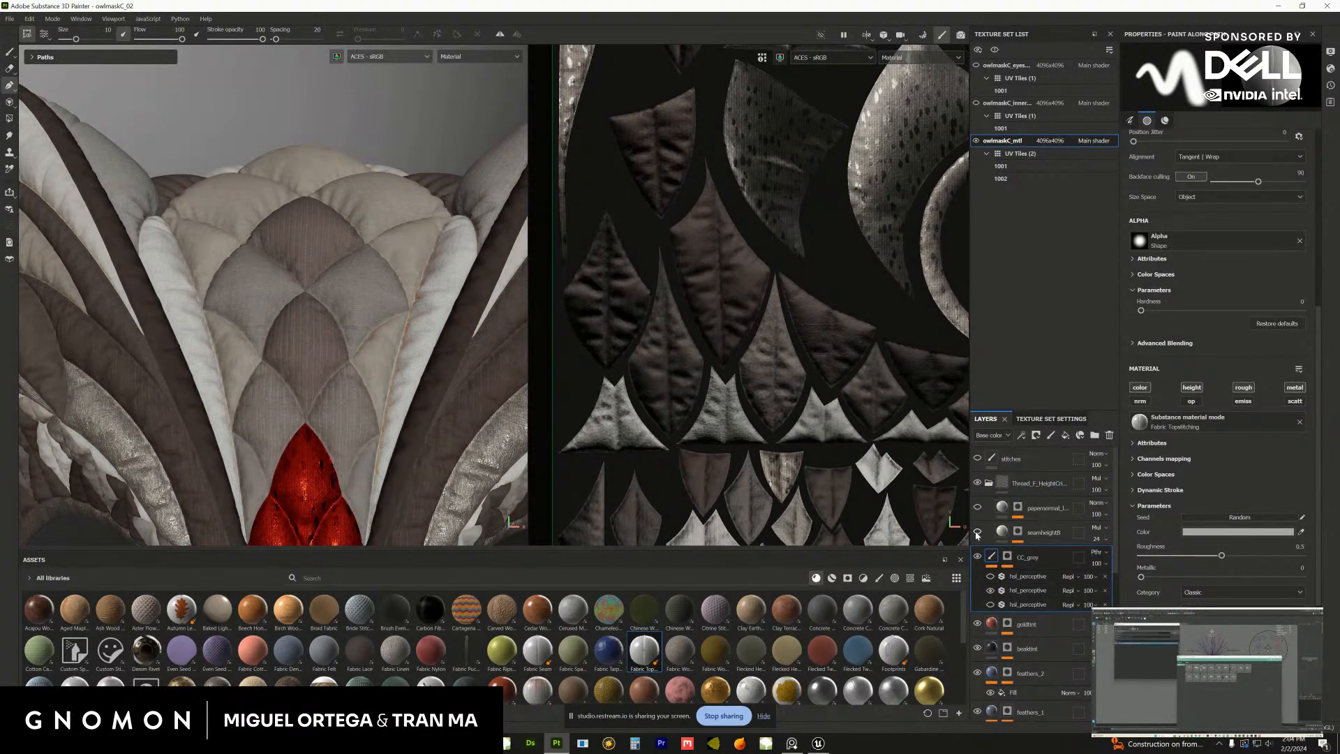
{"action": "left_click", "coordinate": [978, 532]}
{"action": "left_click", "coordinate": [978, 533]}
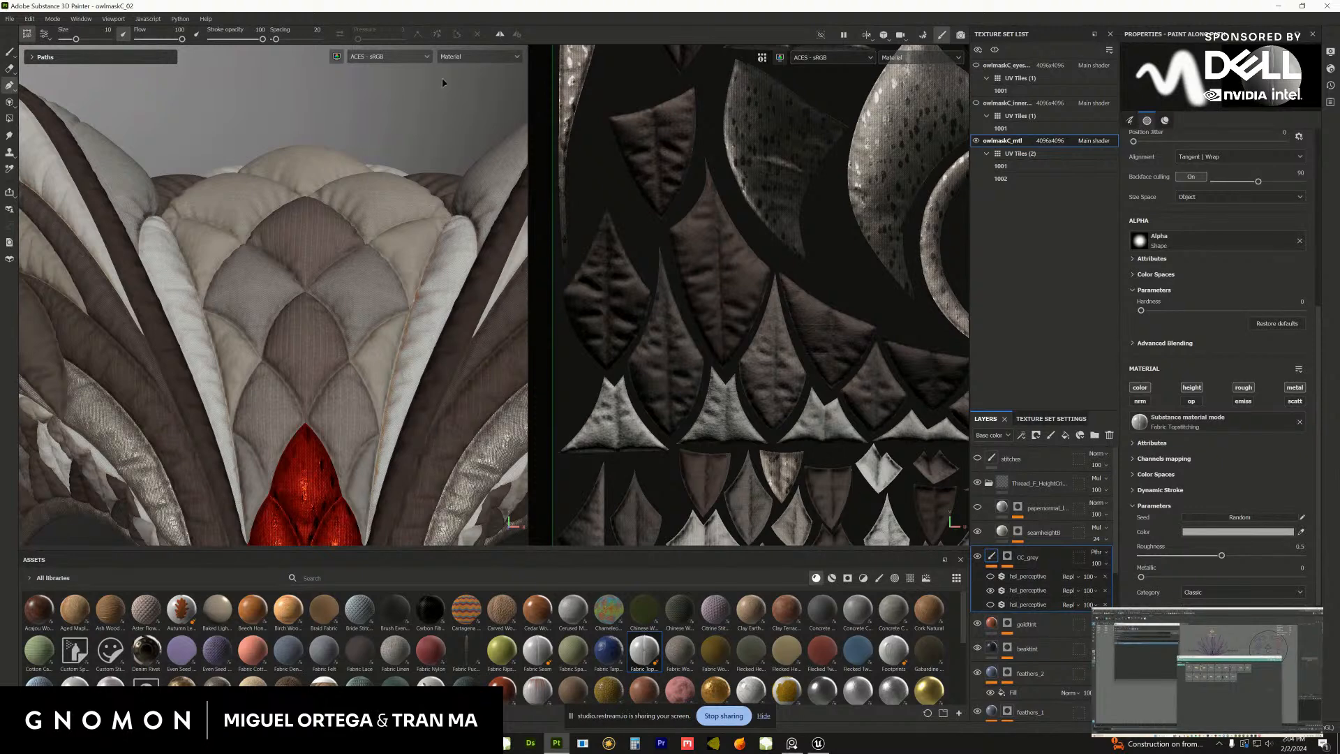
Display the Normal+Height+Mesh channel and compare the feather seams with the seamheight layer off and on
{"action": "left_click", "coordinate": [479, 57]}
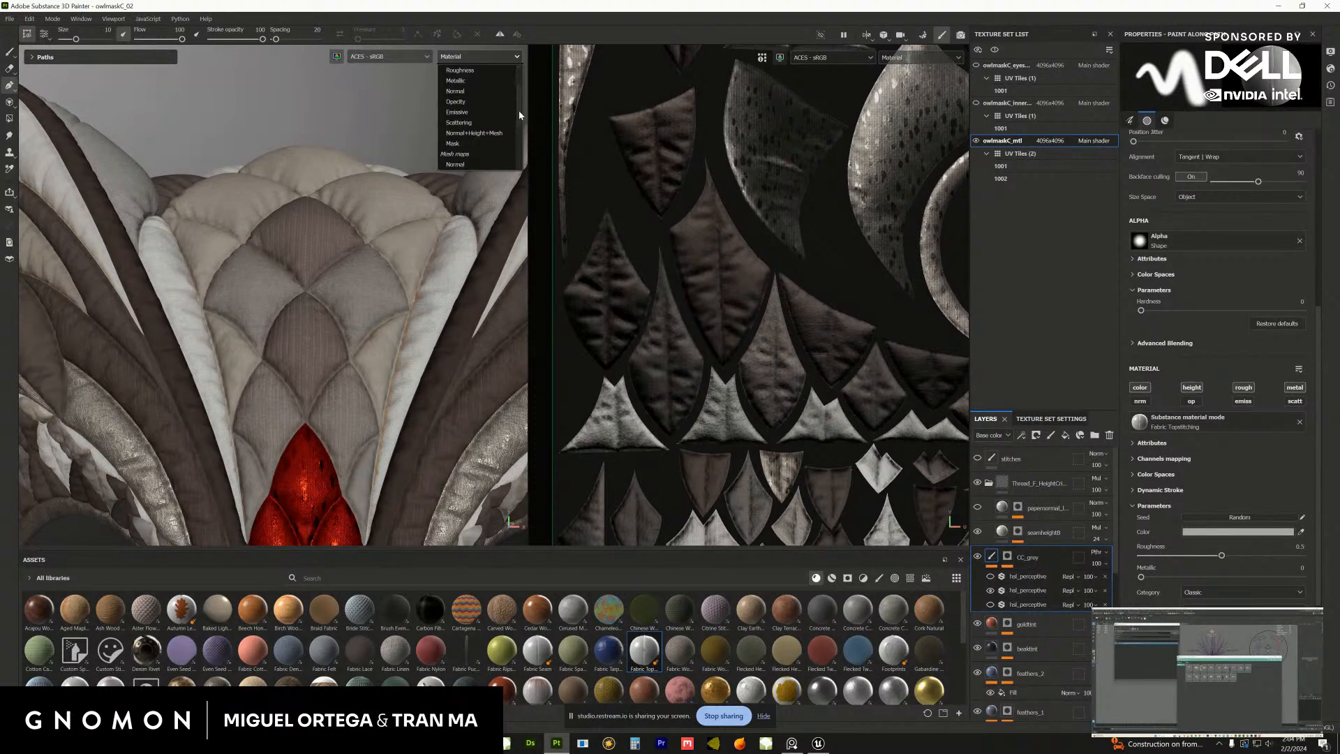
{"action": "left_click", "coordinate": [485, 132]}
{"action": "scroll", "coordinate": [359, 398], "scroll_direction": "up", "scroll_amount": 5}
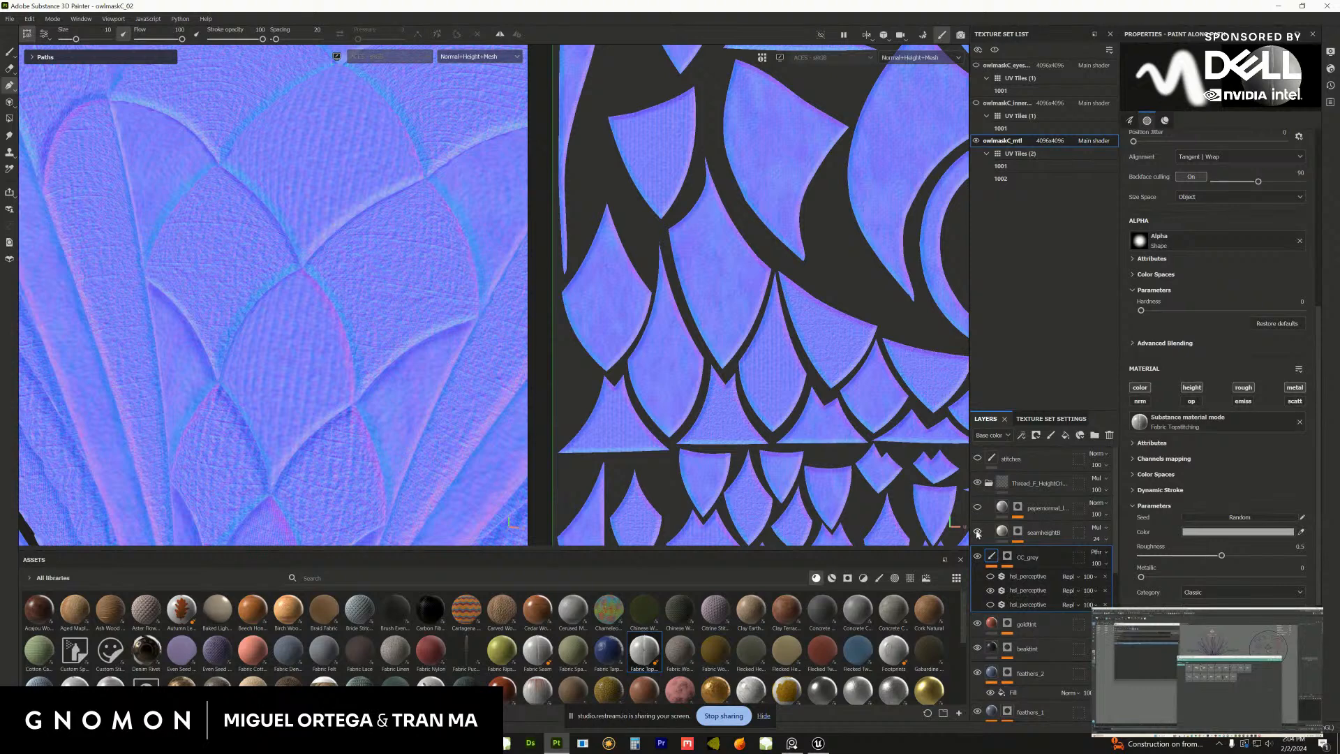
{"action": "left_click", "coordinate": [977, 532]}
{"action": "left_click", "coordinate": [978, 533]}
{"action": "left_click", "coordinate": [978, 533]}
{"action": "left_click", "coordinate": [978, 532]}
Toggle the papernormal layer and examine its fine surface detail on the forehead feathers, leaving the layer shown
{"action": "scroll", "coordinate": [250, 419], "scroll_direction": "up", "scroll_amount": 2}
{"action": "scroll", "coordinate": [251, 419], "scroll_direction": "up", "scroll_amount": 2}
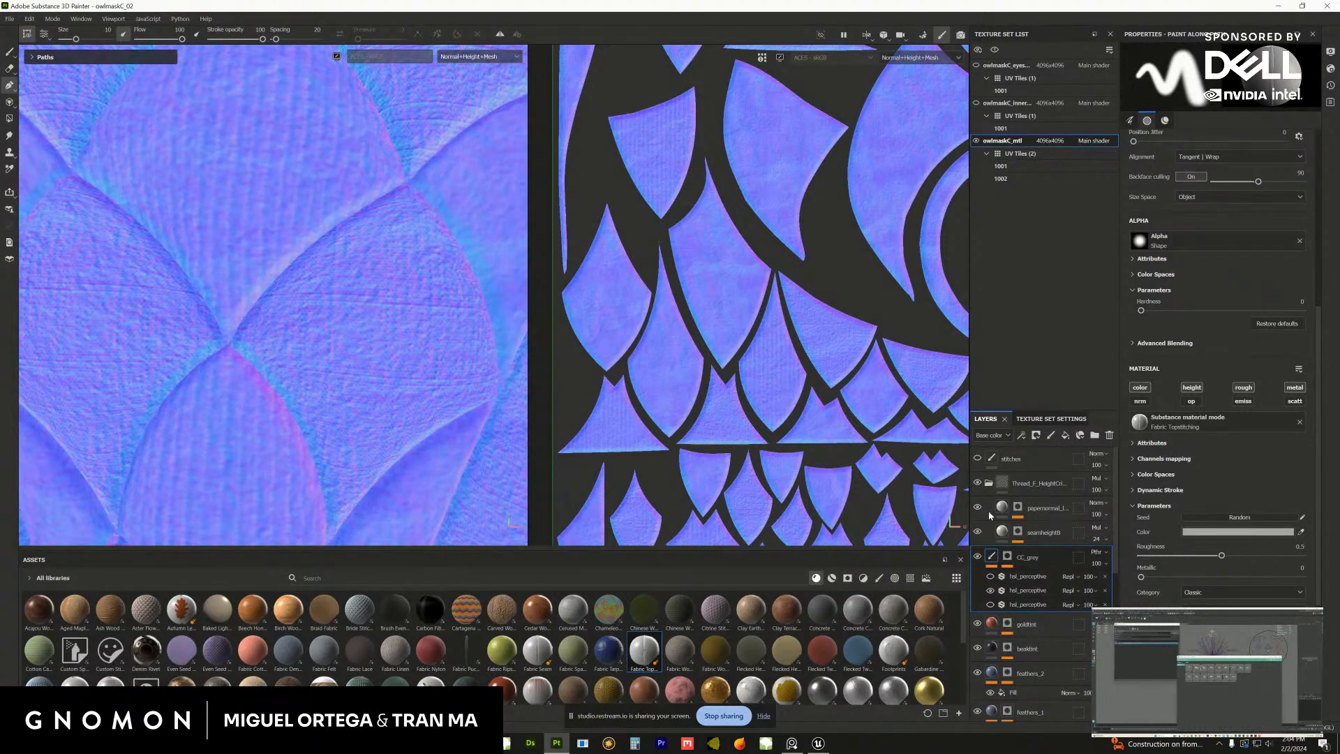
{"action": "left_click", "coordinate": [977, 507]}
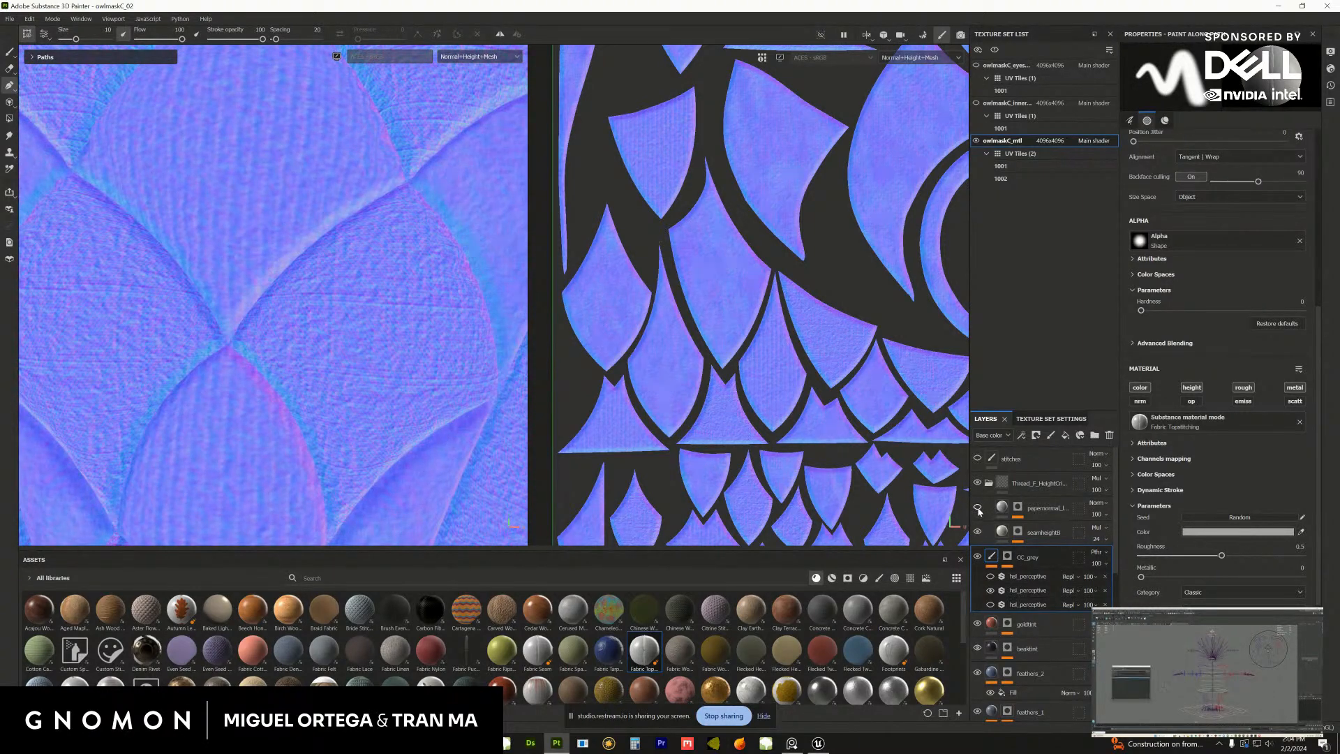
{"action": "left_click_drag", "start_coordinate": [419, 365], "coordinate": [398, 389], "text": "alt"}
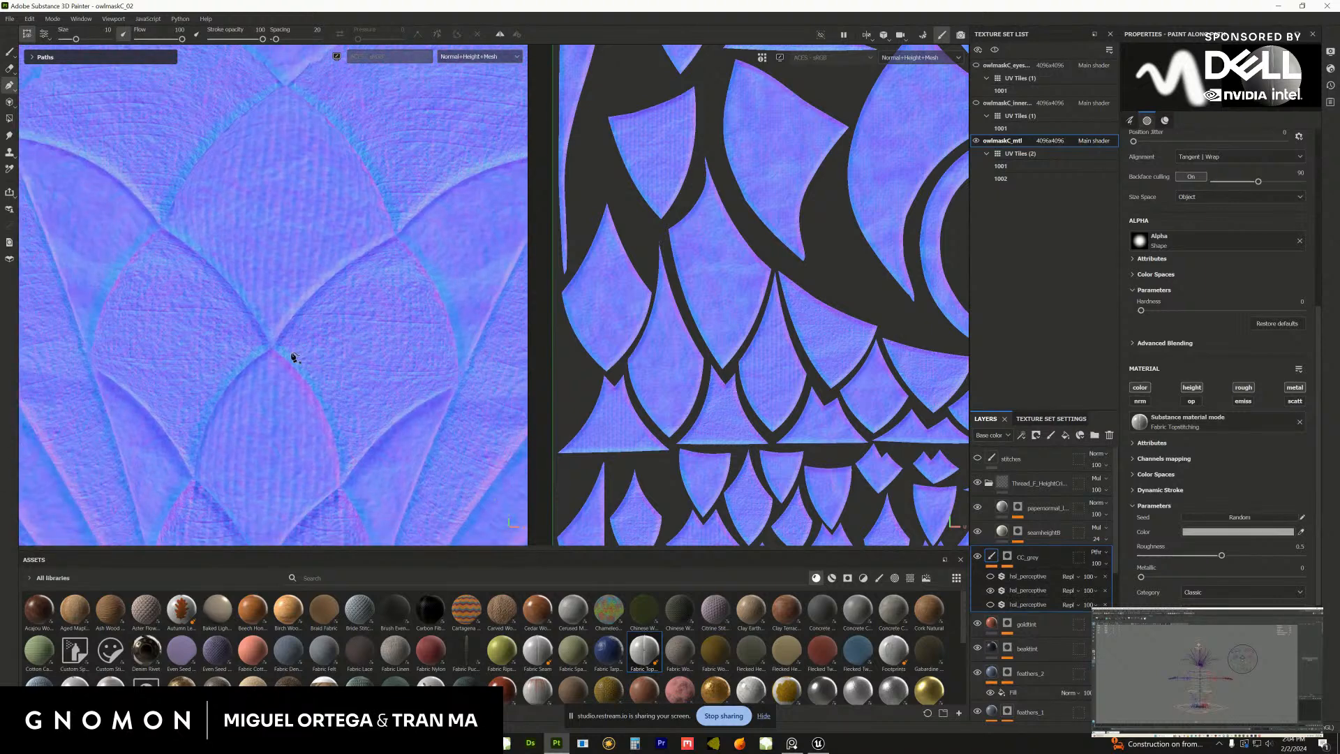
Return to the full material view with the whole mask framed, and collapse the Thread_F_Height folder
{"action": "key", "text": "m"}
{"action": "scroll", "coordinate": [362, 370], "scroll_direction": "down", "scroll_amount": 3}
{"action": "scroll", "coordinate": [310, 263], "scroll_direction": "down", "scroll_amount": 6}
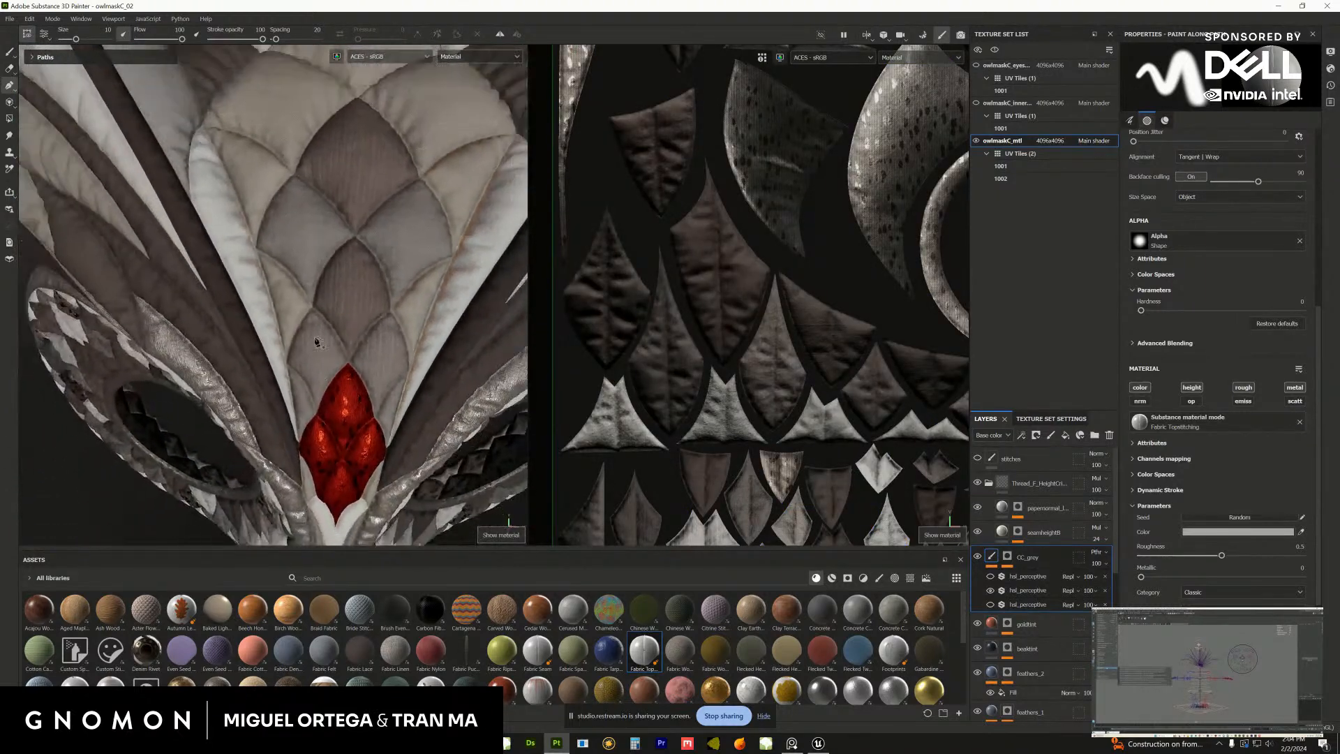
{"action": "left_click_drag", "start_coordinate": [338, 413], "coordinate": [482, 293], "text": "alt"}
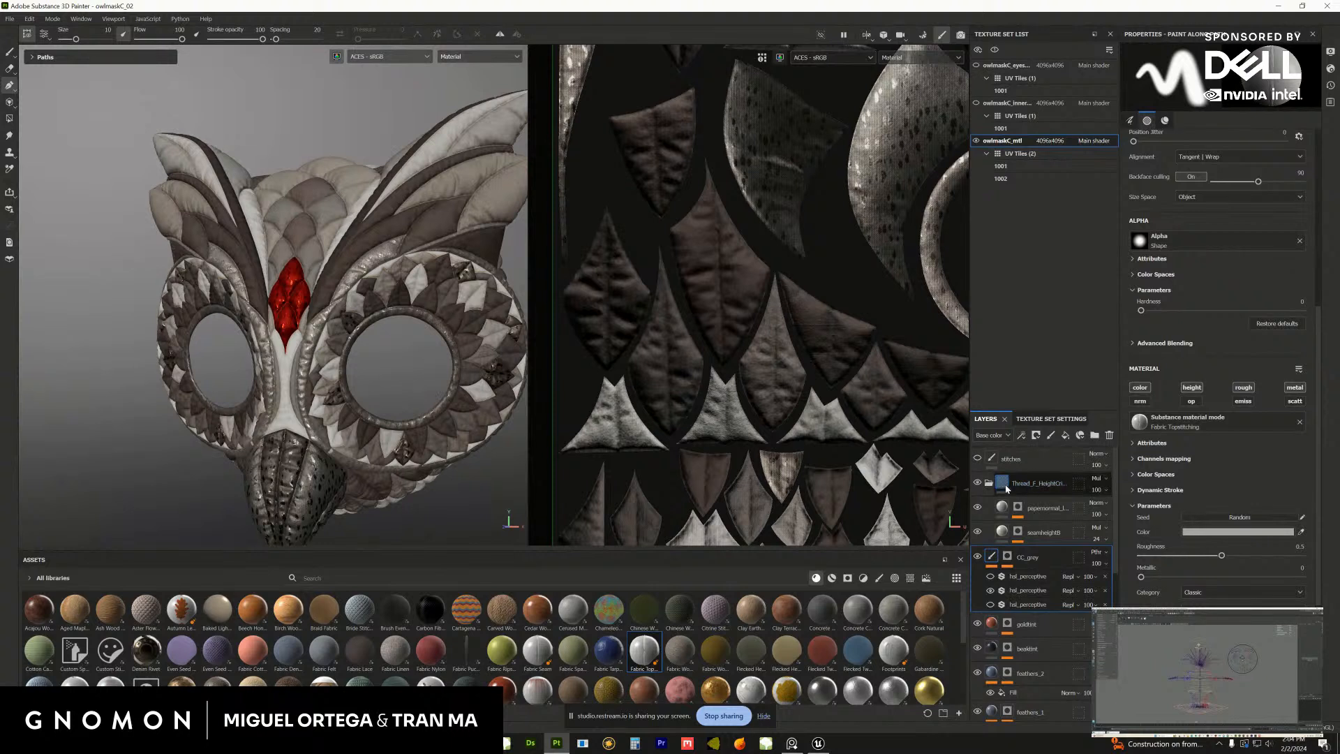
{"action": "left_click", "coordinate": [989, 483]}
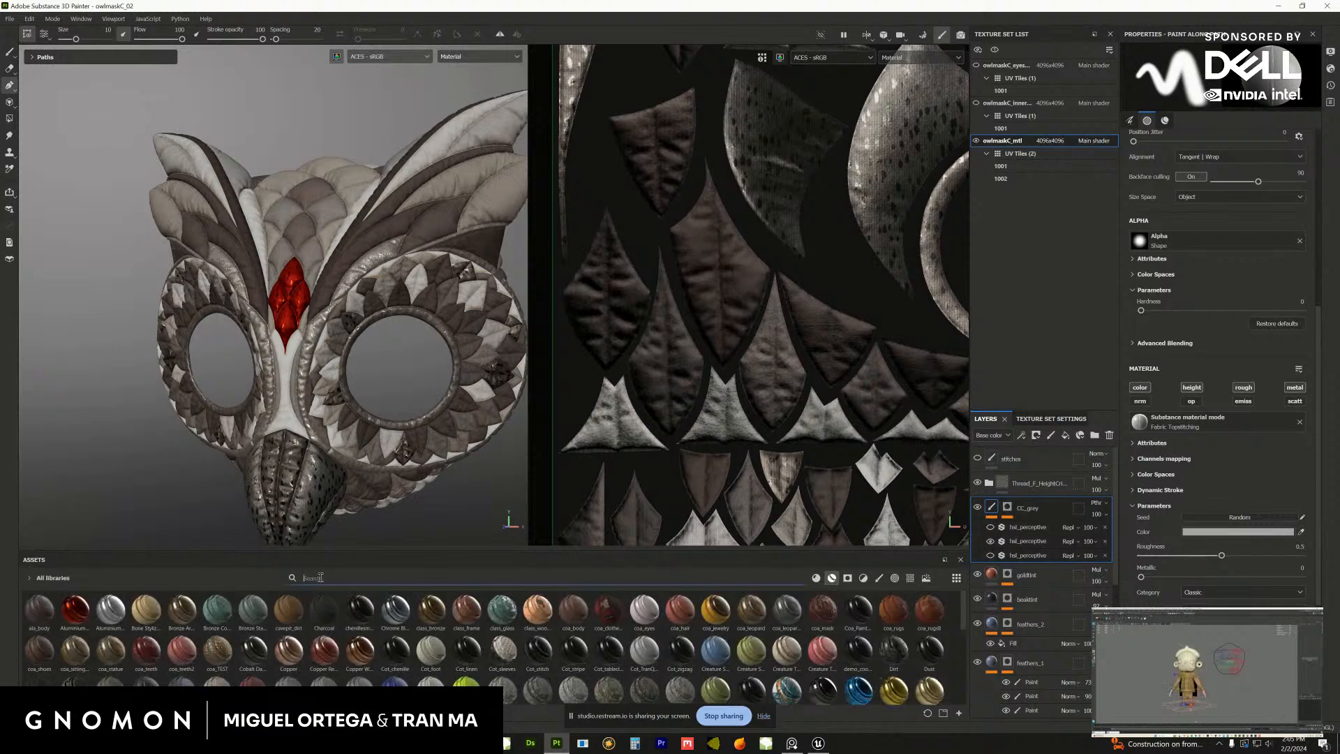
Search the smart materials for "thread" and locate the saved owl mask material
{"action": "type", "text": "thread"}
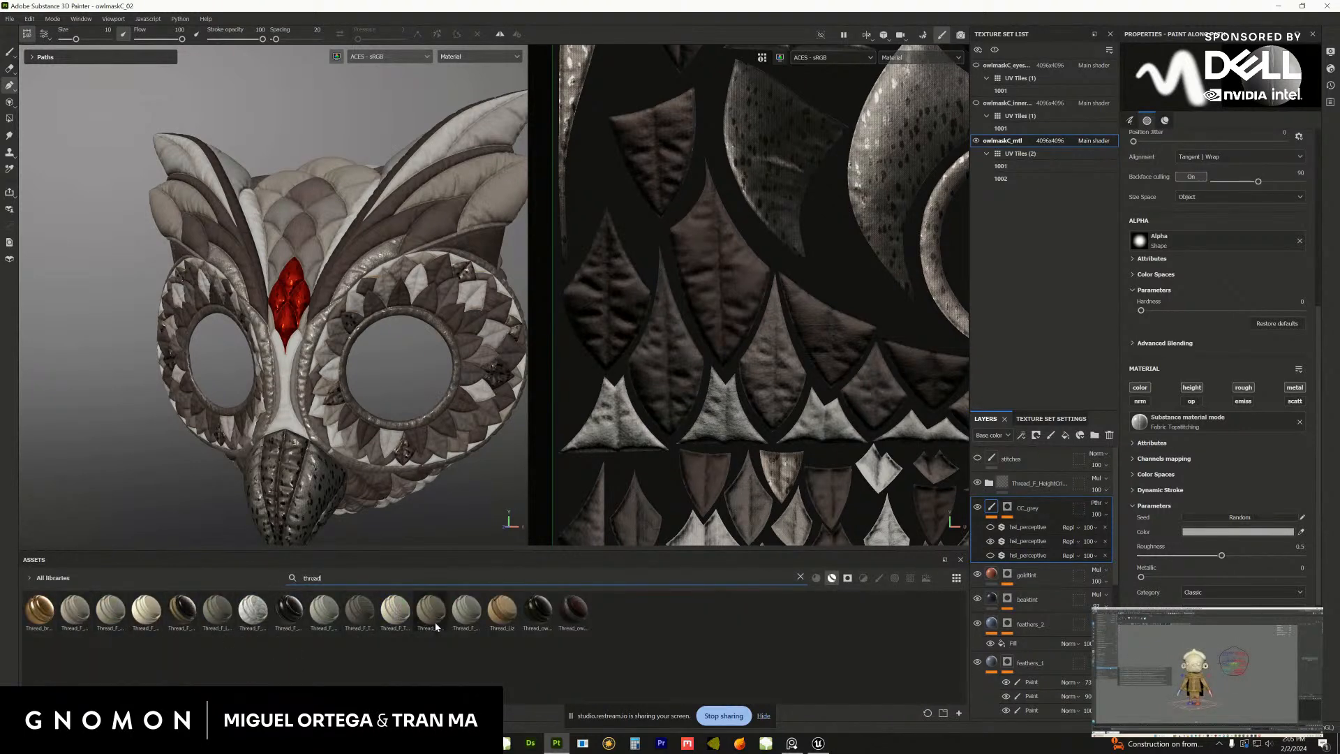
{"action": "mouse_move", "coordinate": [575, 617]}
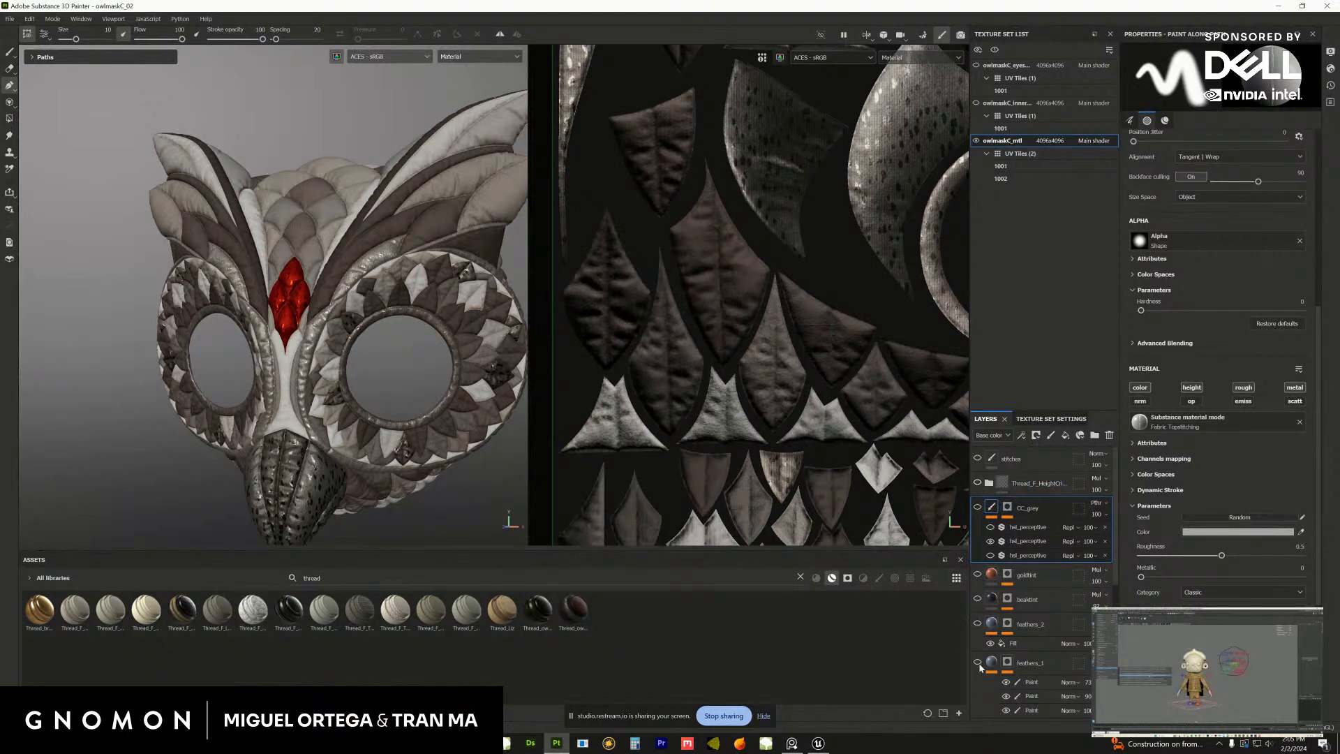
Remove every layer from the Thread_F_Height folder down to the bottom blank layer, keeping only stitches
{"action": "left_click", "coordinate": [1063, 483]}
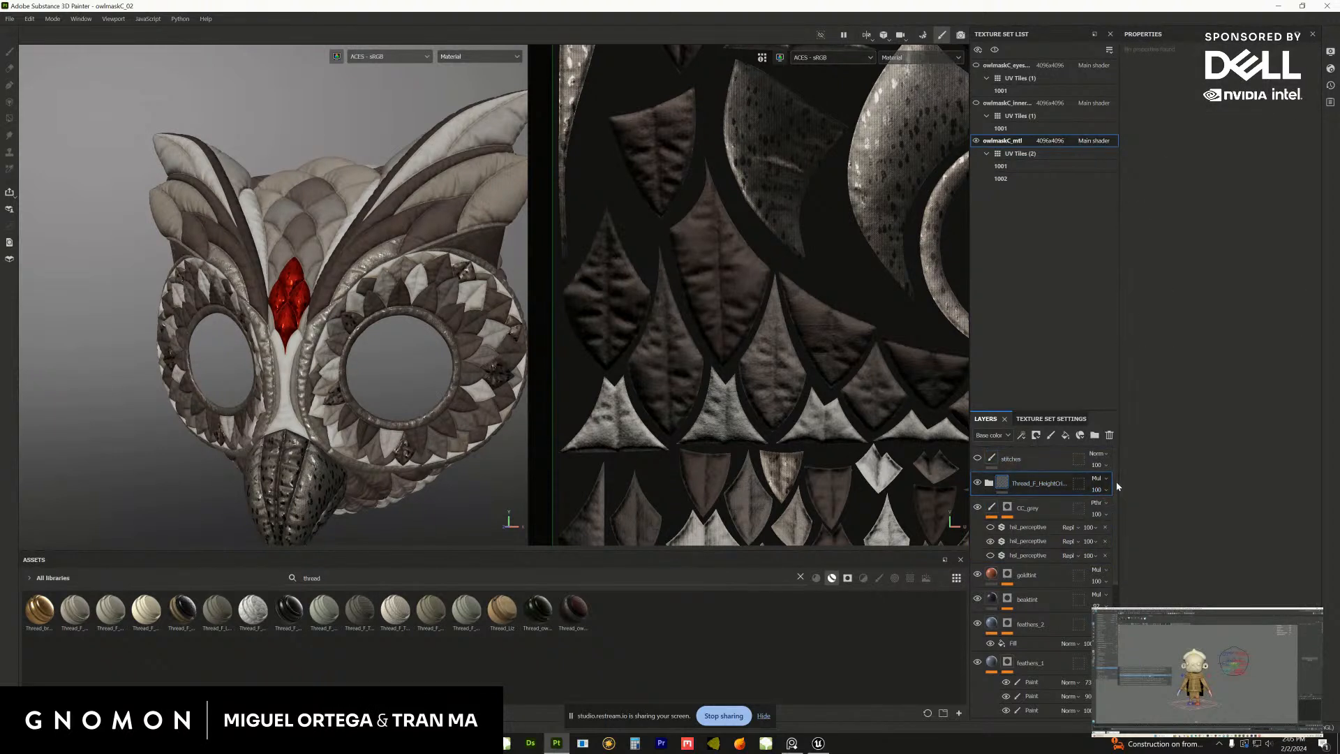
{"action": "scroll", "coordinate": [1068, 593], "scroll_direction": "down", "scroll_amount": 5}
{"action": "left_click", "coordinate": [1028, 693], "text": "shift"}
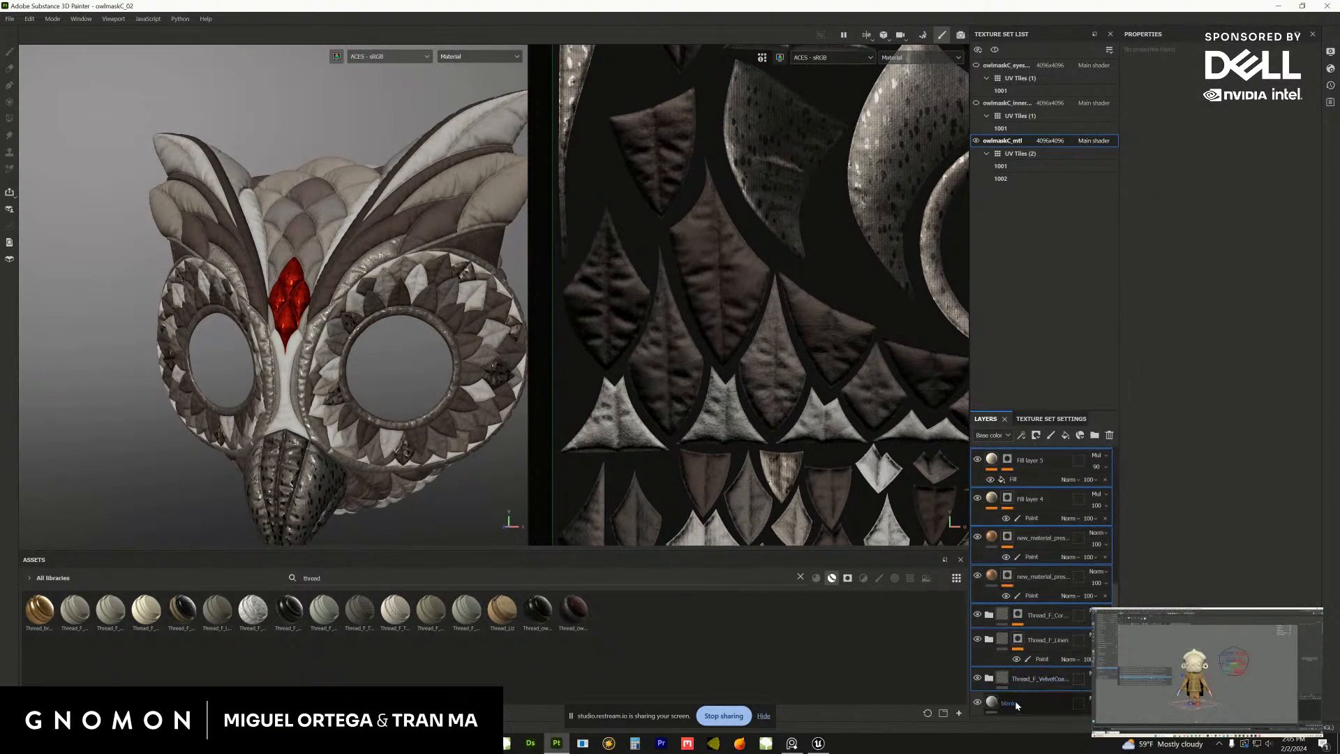
{"action": "right_click", "coordinate": [1023, 681]}
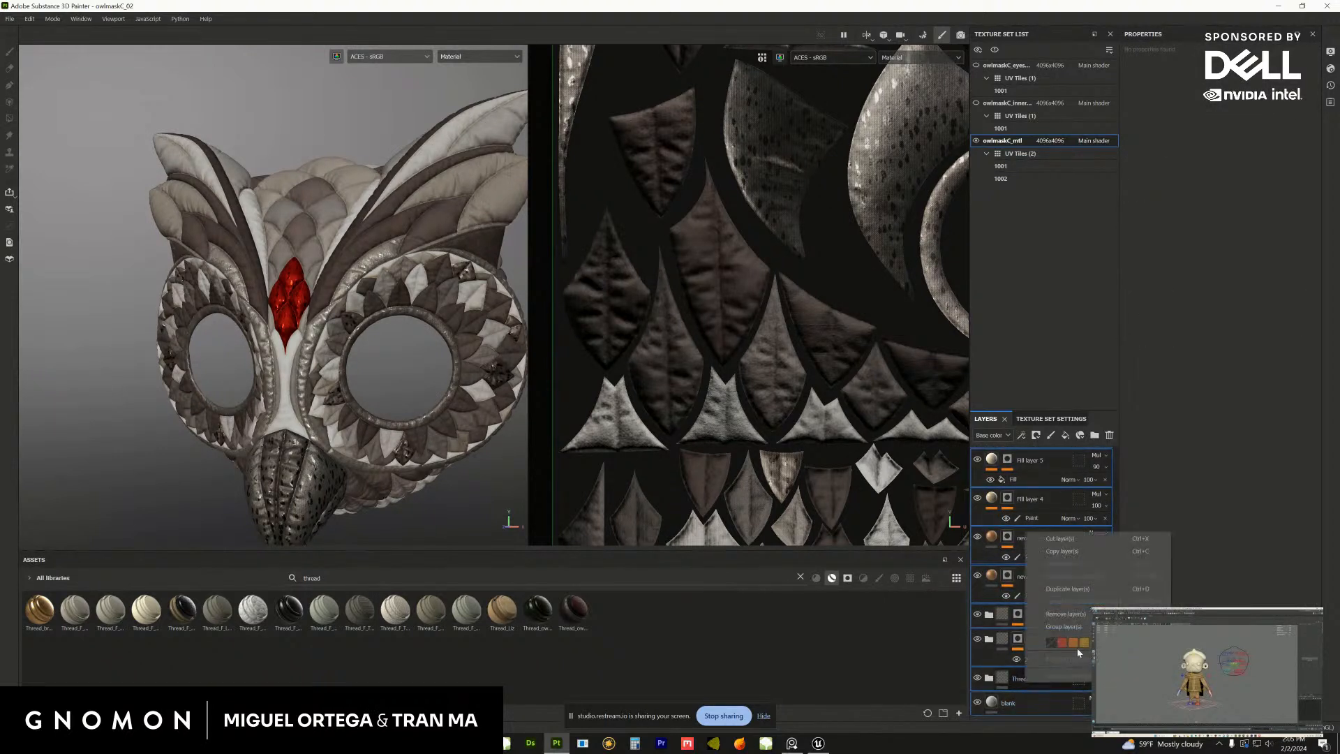
{"action": "left_click", "coordinate": [1061, 615]}
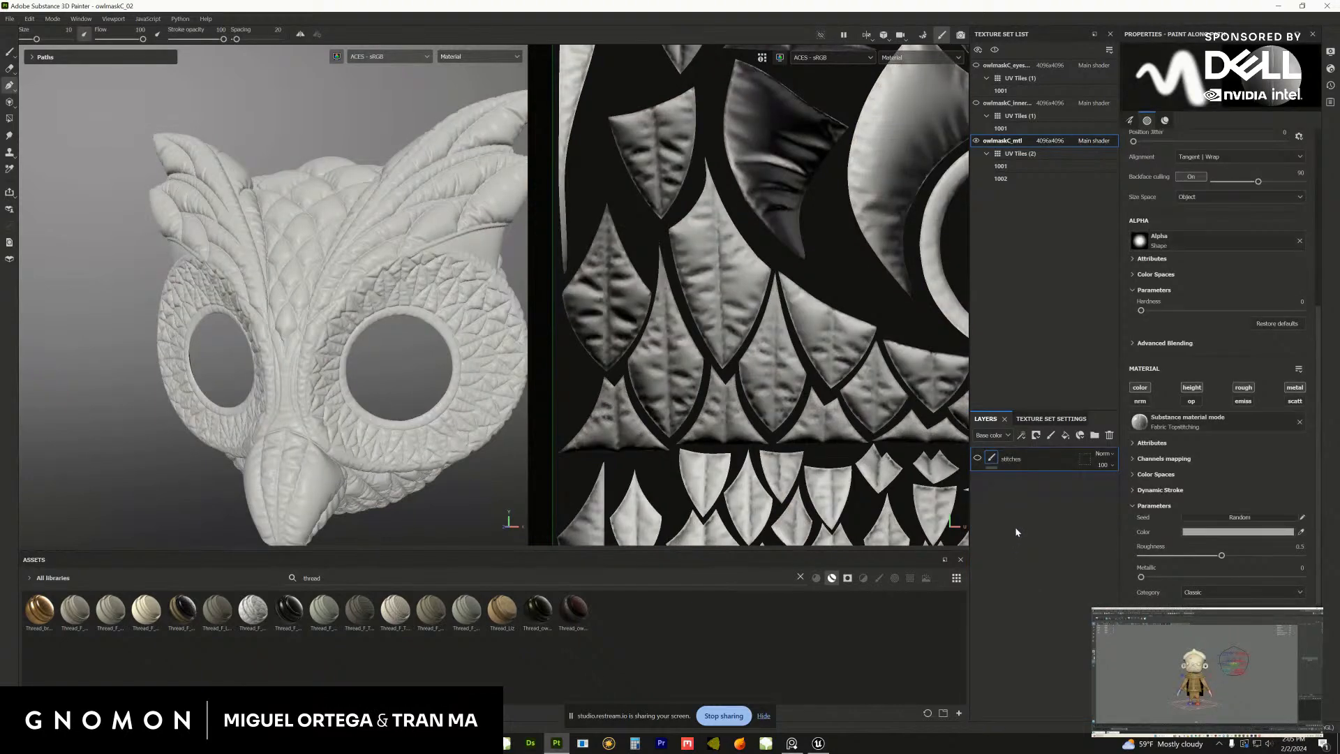
Examine the bare mask and apply the Thread_owlmask smart material beneath the stitches layer
{"action": "left_click_drag", "start_coordinate": [324, 370], "coordinate": [391, 412], "text": "alt"}
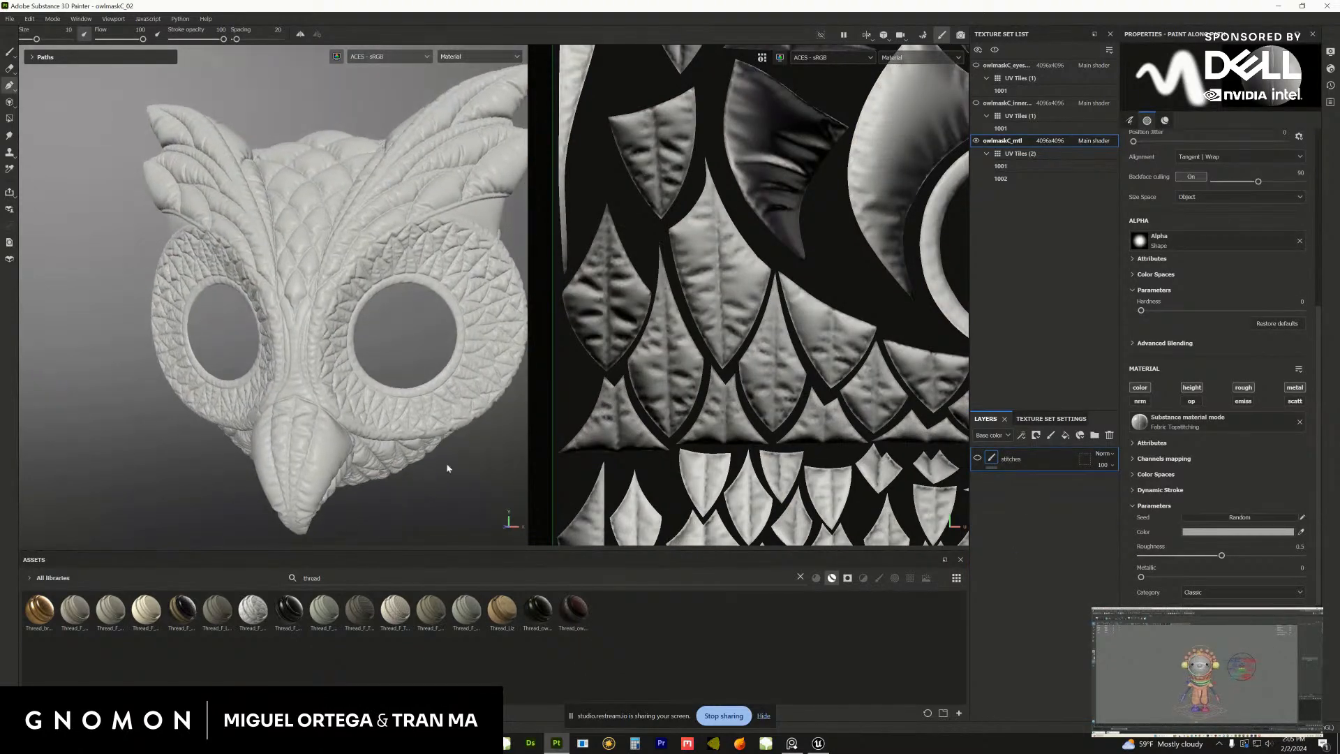
{"action": "left_click_drag", "start_coordinate": [575, 612], "coordinate": [1031, 484]}
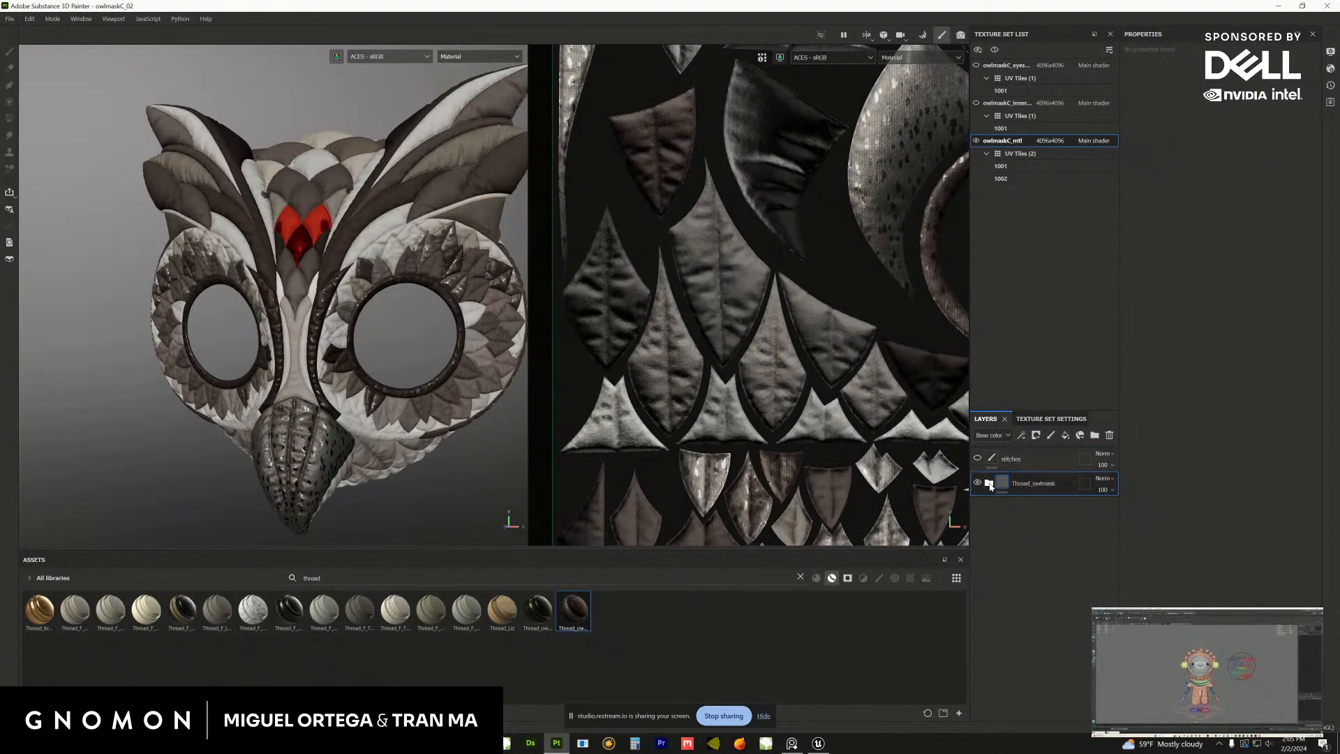
Move all layers out of the Thread_owlmask folder into the main stack and delete the emptied folder
{"action": "left_click", "coordinate": [1102, 509]}
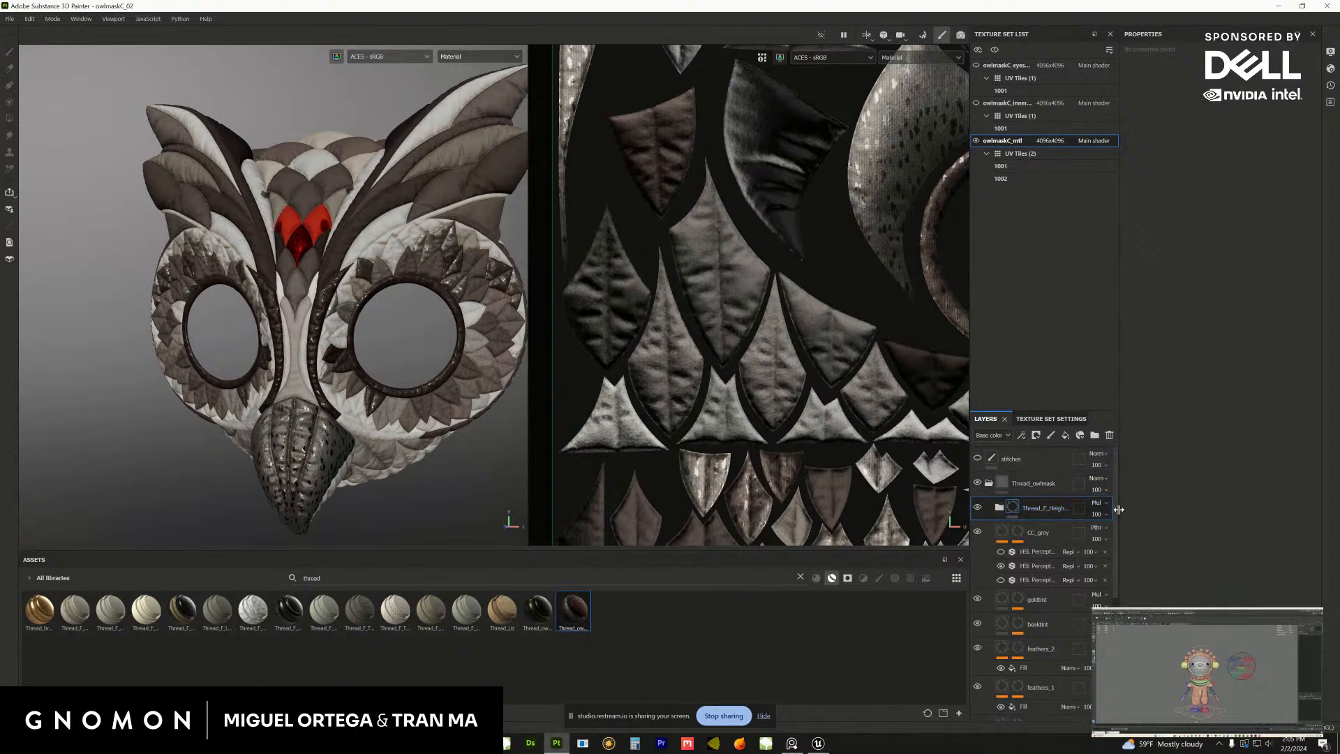
{"action": "scroll", "coordinate": [1117, 546], "scroll_direction": "down", "scroll_amount": 1}
{"action": "scroll", "coordinate": [1090, 628], "scroll_direction": "down", "scroll_amount": 5}
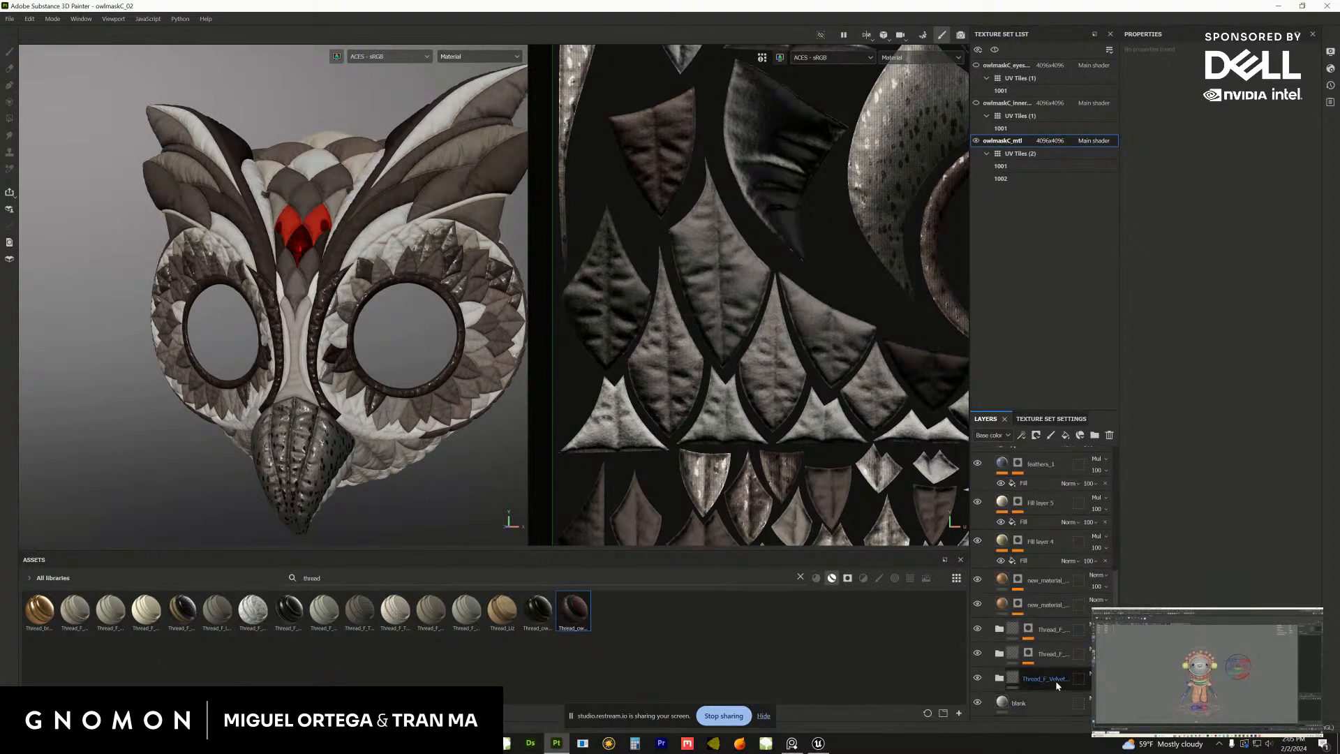
{"action": "scroll", "coordinate": [1099, 488], "scroll_direction": "up", "scroll_amount": 6}
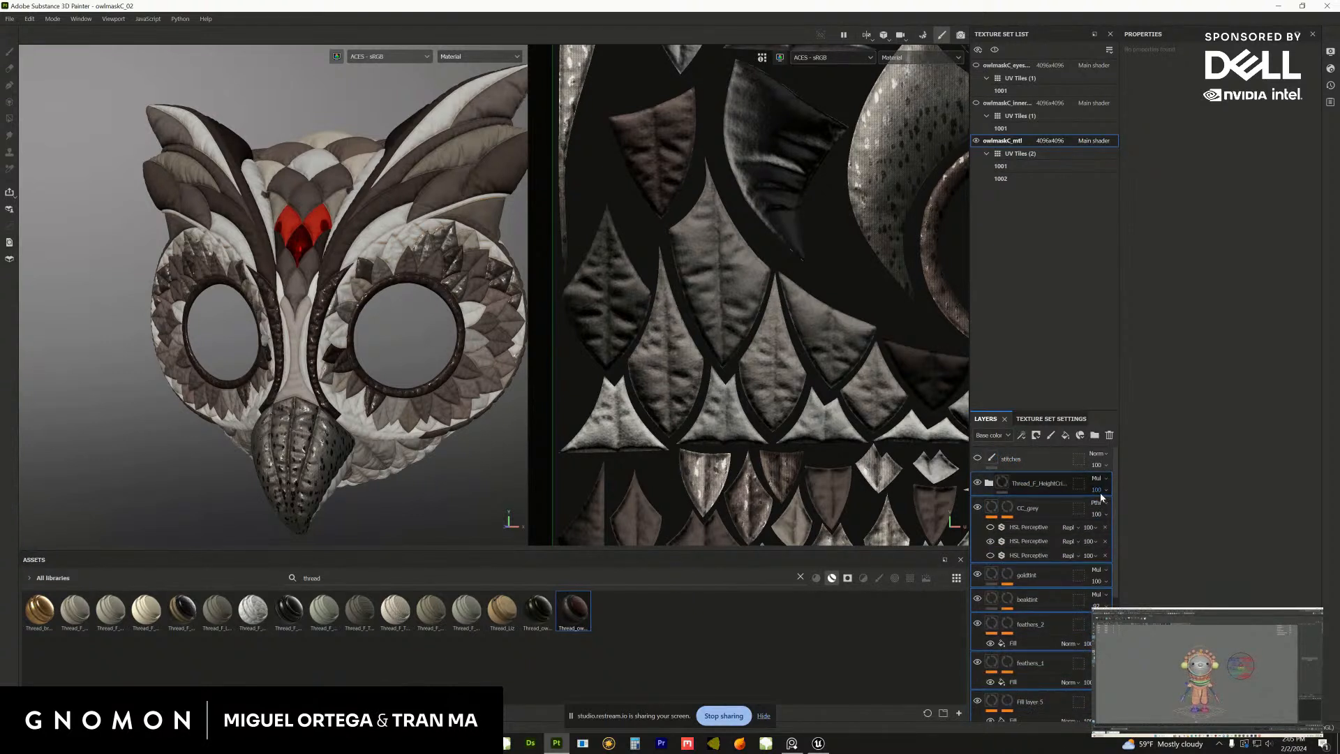
{"action": "scroll", "coordinate": [1102, 497], "scroll_direction": "down", "scroll_amount": 6}
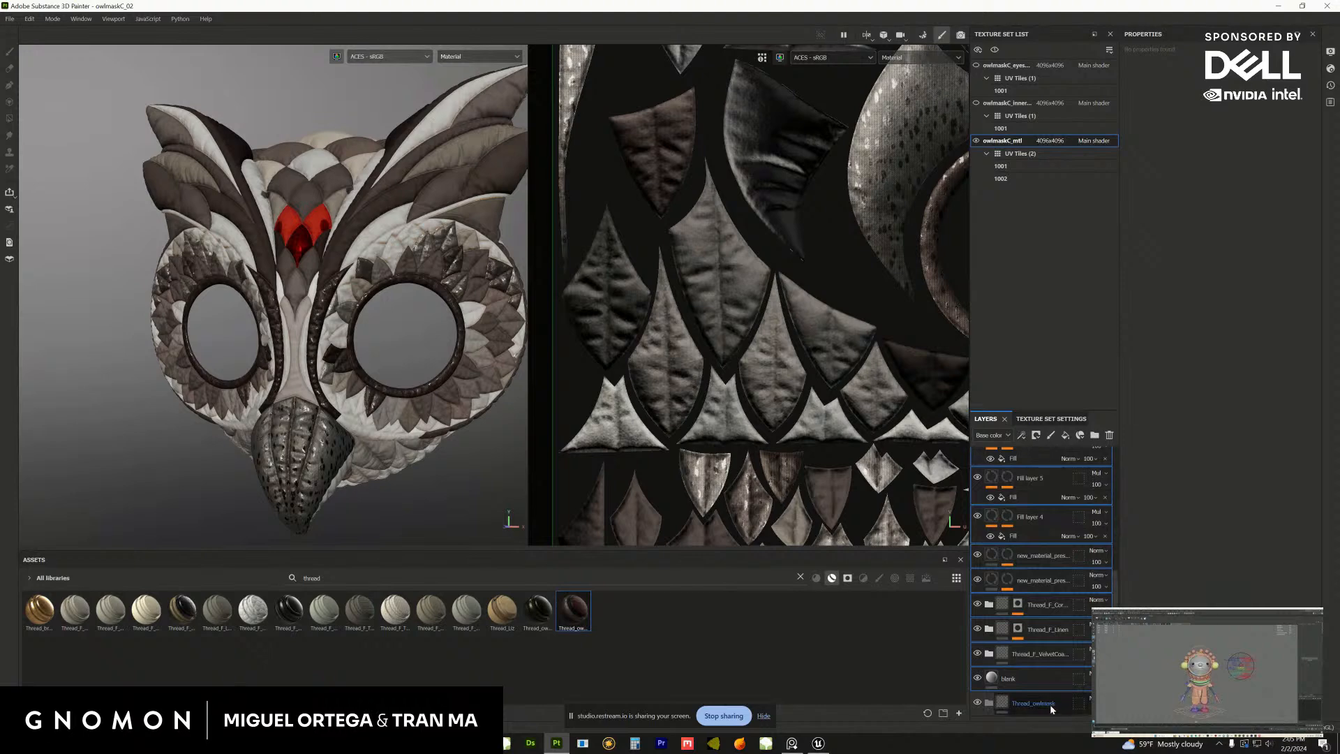
{"action": "left_click", "coordinate": [1051, 705]}
{"action": "scroll", "coordinate": [391, 411], "scroll_direction": "down", "scroll_amount": 2}
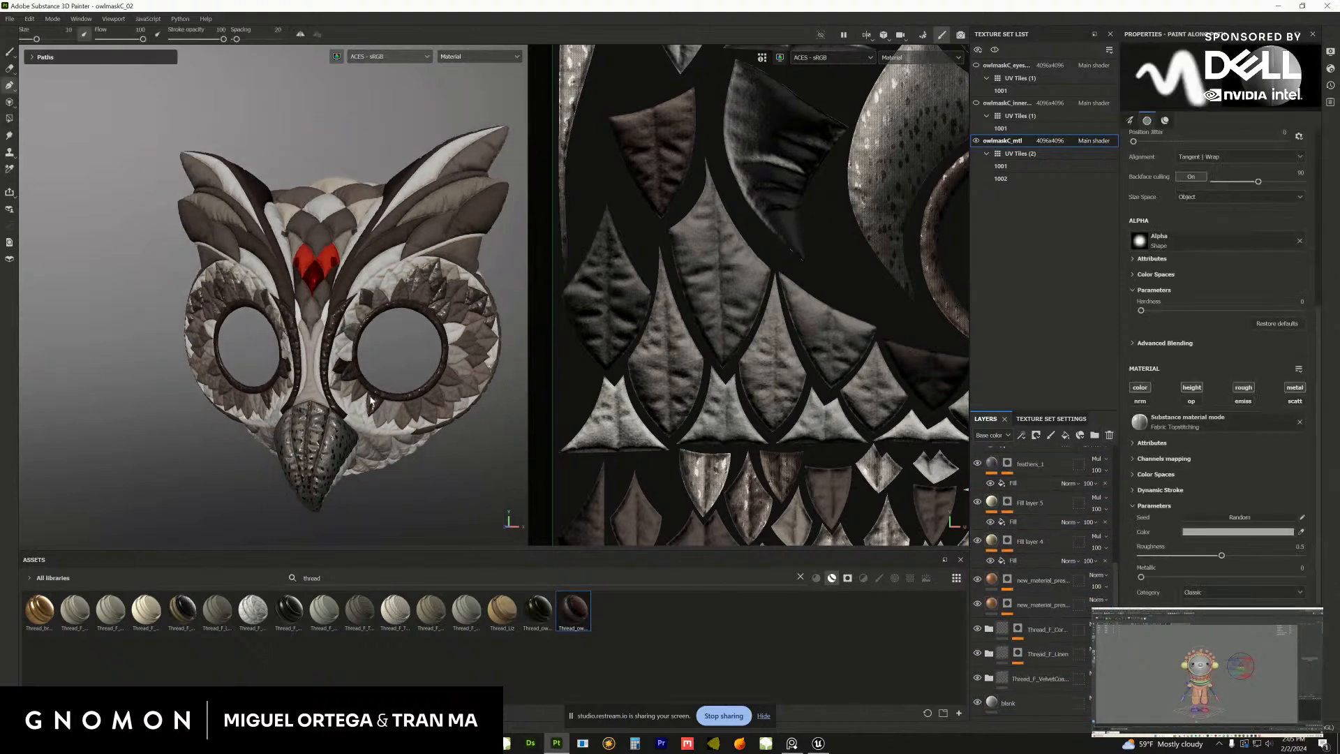
Hide the CC_grey layer and view the mask's original red, orange and gold colors from several angles
{"action": "mouse_move", "coordinate": [391, 411]}
{"action": "left_mouse_down", "text": "alt"}
{"action": "mouse_move", "coordinate": [307, 398]}
{"action": "mouse_move", "coordinate": [405, 391]}
{"action": "mouse_move", "coordinate": [337, 388]}
{"action": "mouse_move", "coordinate": [381, 388]}
{"action": "left_mouse_up", "text": "alt"}
{"action": "scroll", "coordinate": [1116, 547], "scroll_direction": "up", "scroll_amount": 1}
{"action": "scroll", "coordinate": [1114, 479], "scroll_direction": "up", "scroll_amount": 4}
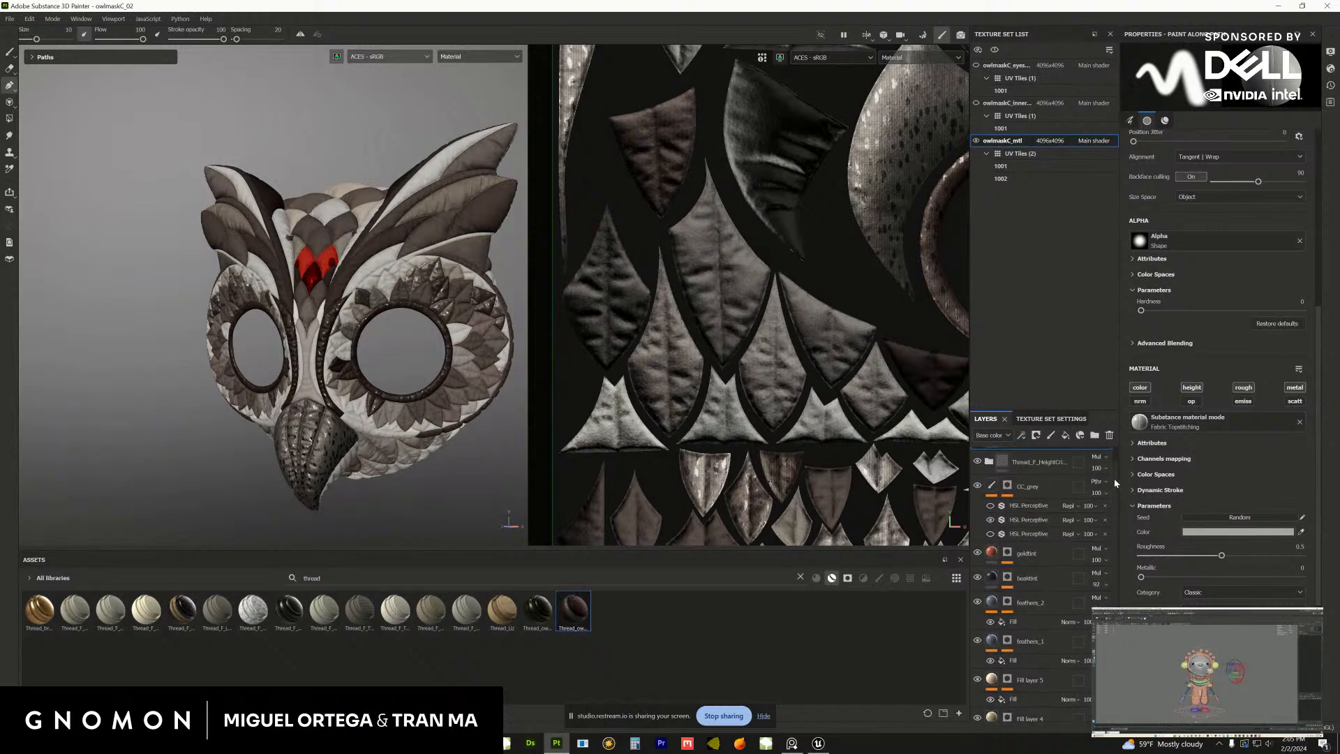
{"action": "left_click", "coordinate": [978, 500]}
{"action": "scroll", "coordinate": [350, 380], "scroll_direction": "up", "scroll_amount": 6}
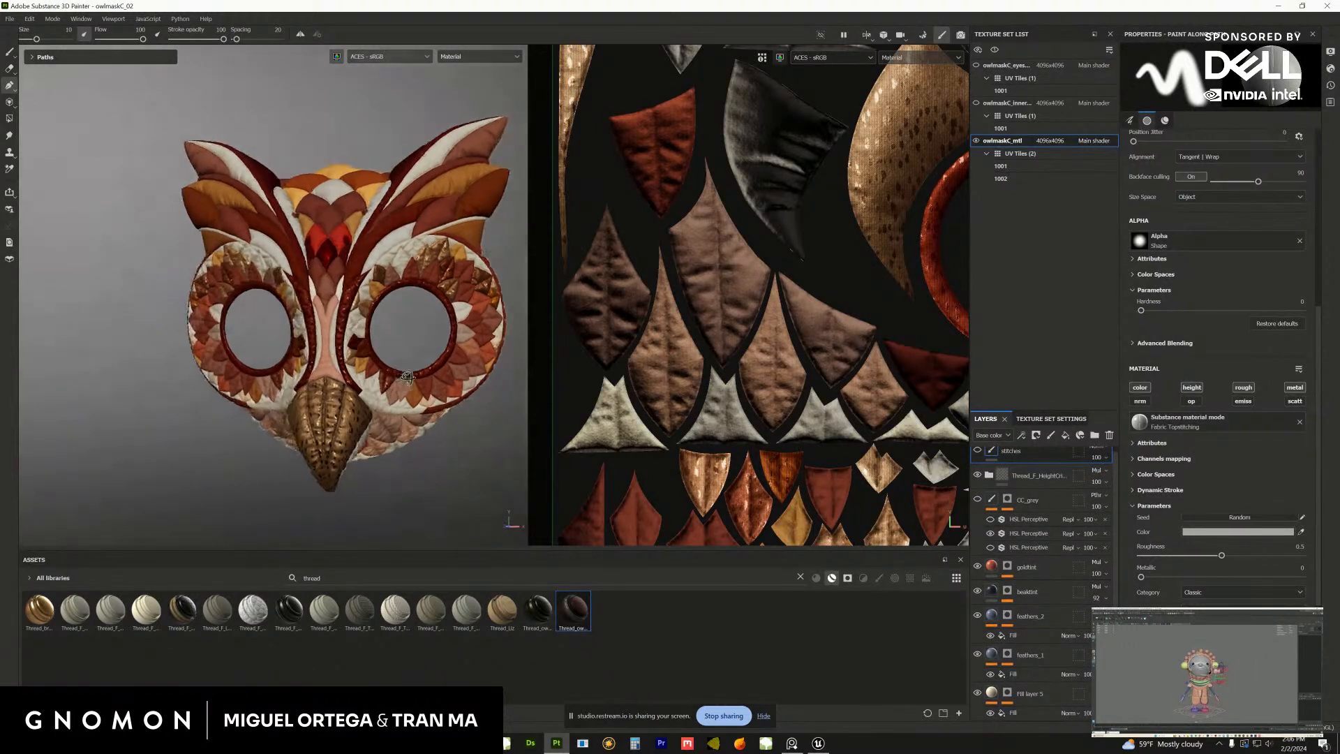
{"action": "scroll", "coordinate": [435, 409], "scroll_direction": "down", "scroll_amount": 6}
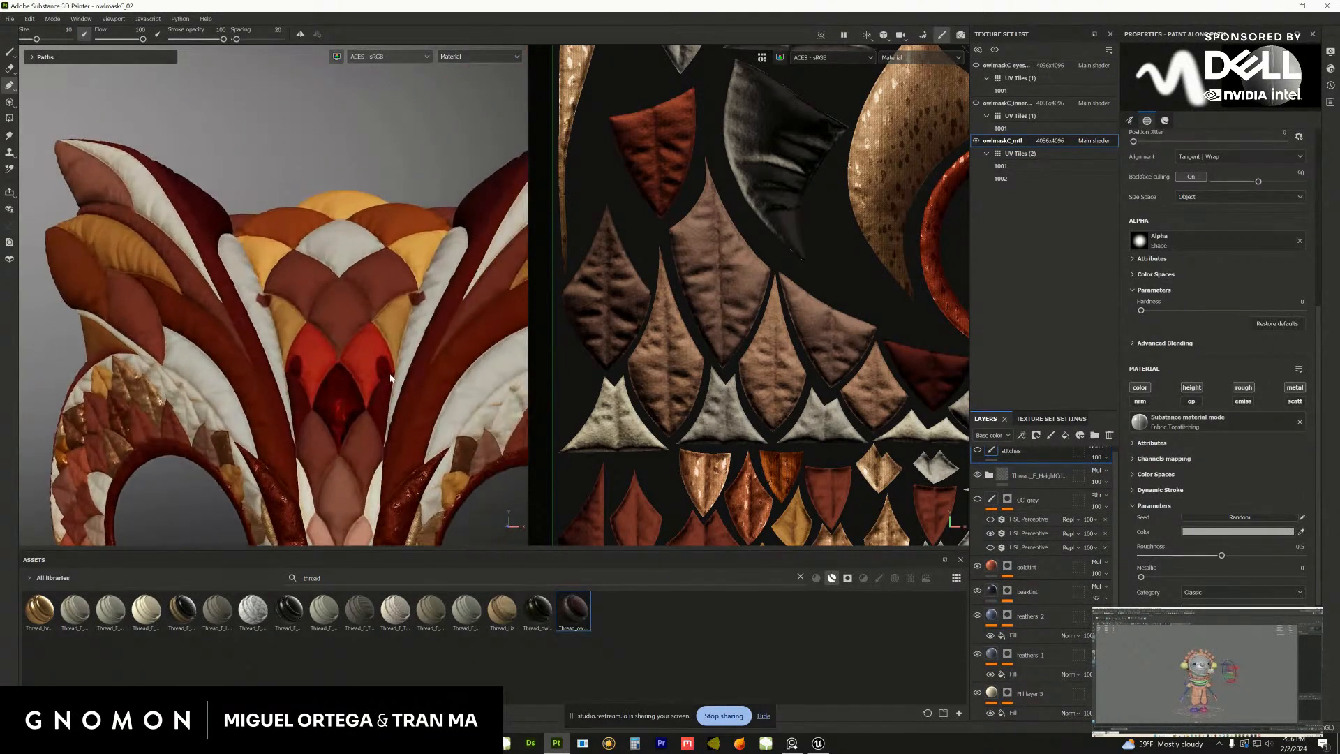
{"action": "left_click_drag", "start_coordinate": [308, 434], "coordinate": [469, 358], "text": "alt"}
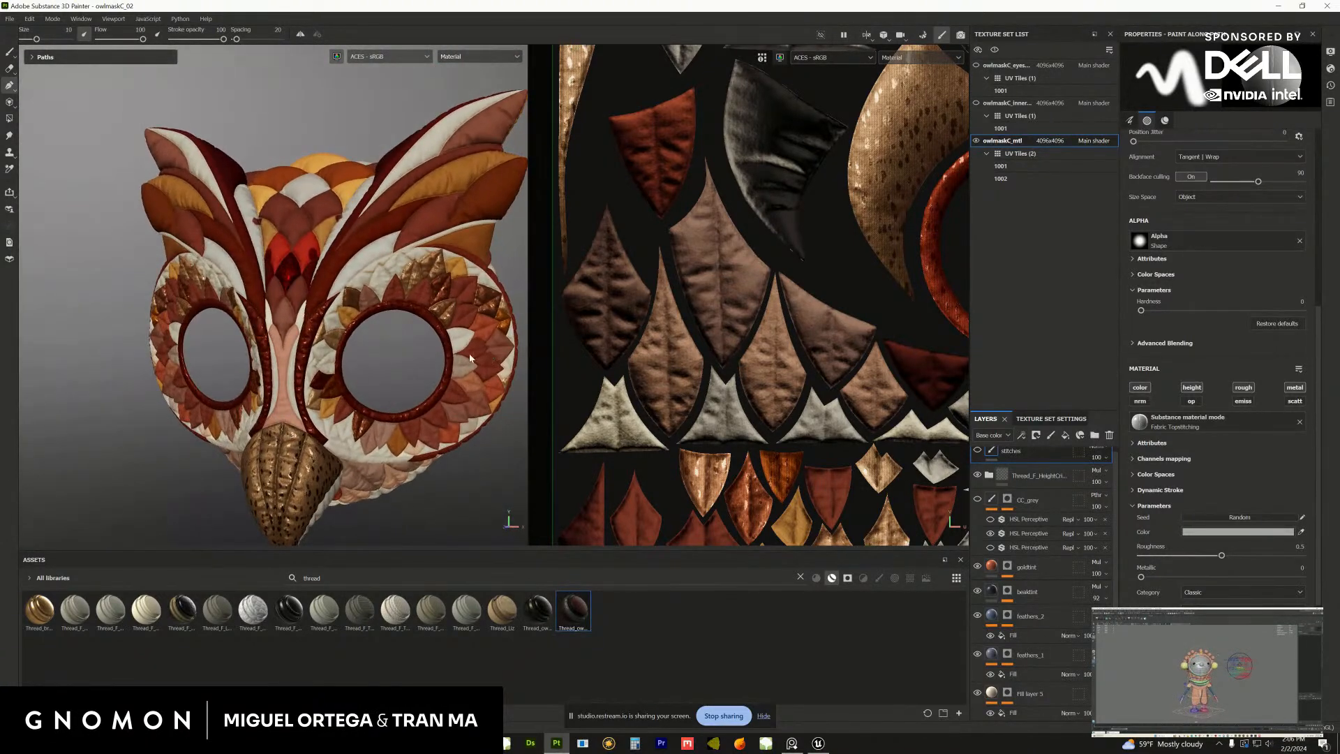
Open the log to read its messages
{"action": "left_click", "coordinate": [1332, 103]}
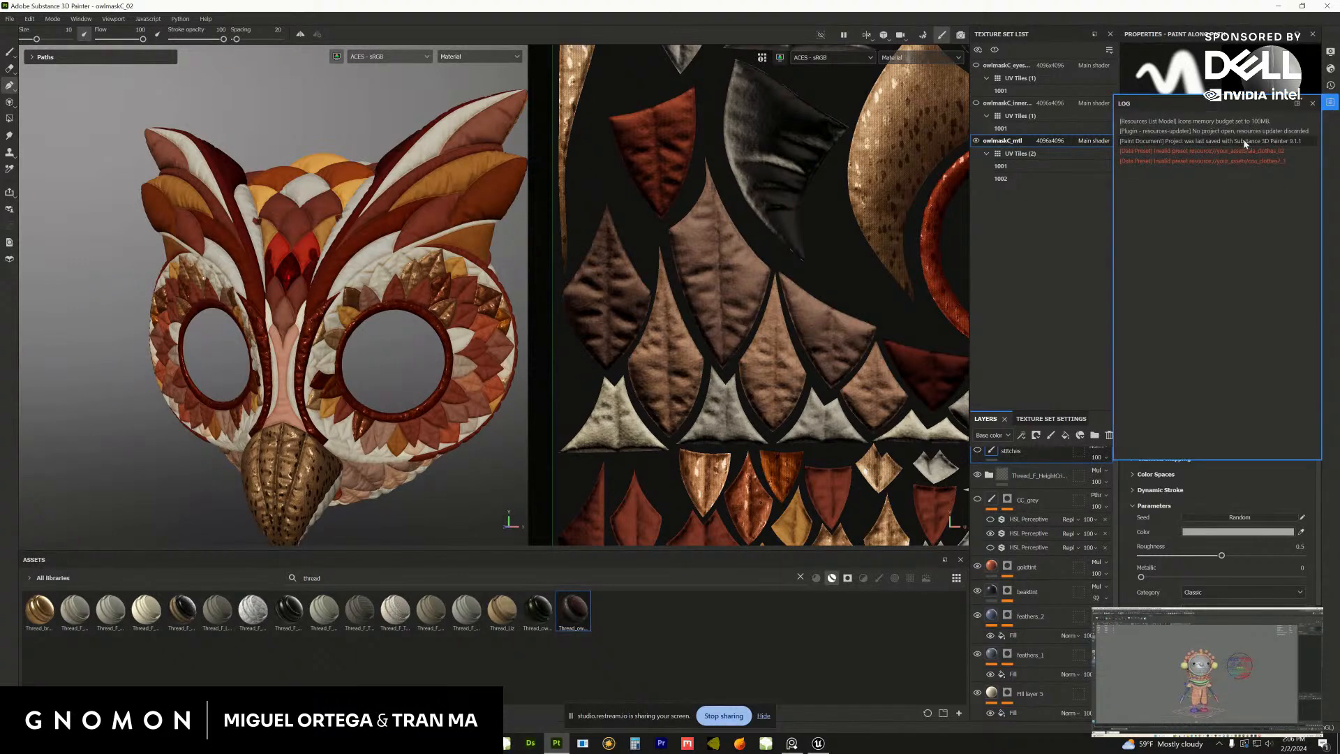
Roll the project history back to the state just before the original layers were removed and the smart material was dropped in
{"action": "left_click", "coordinate": [1331, 85]}
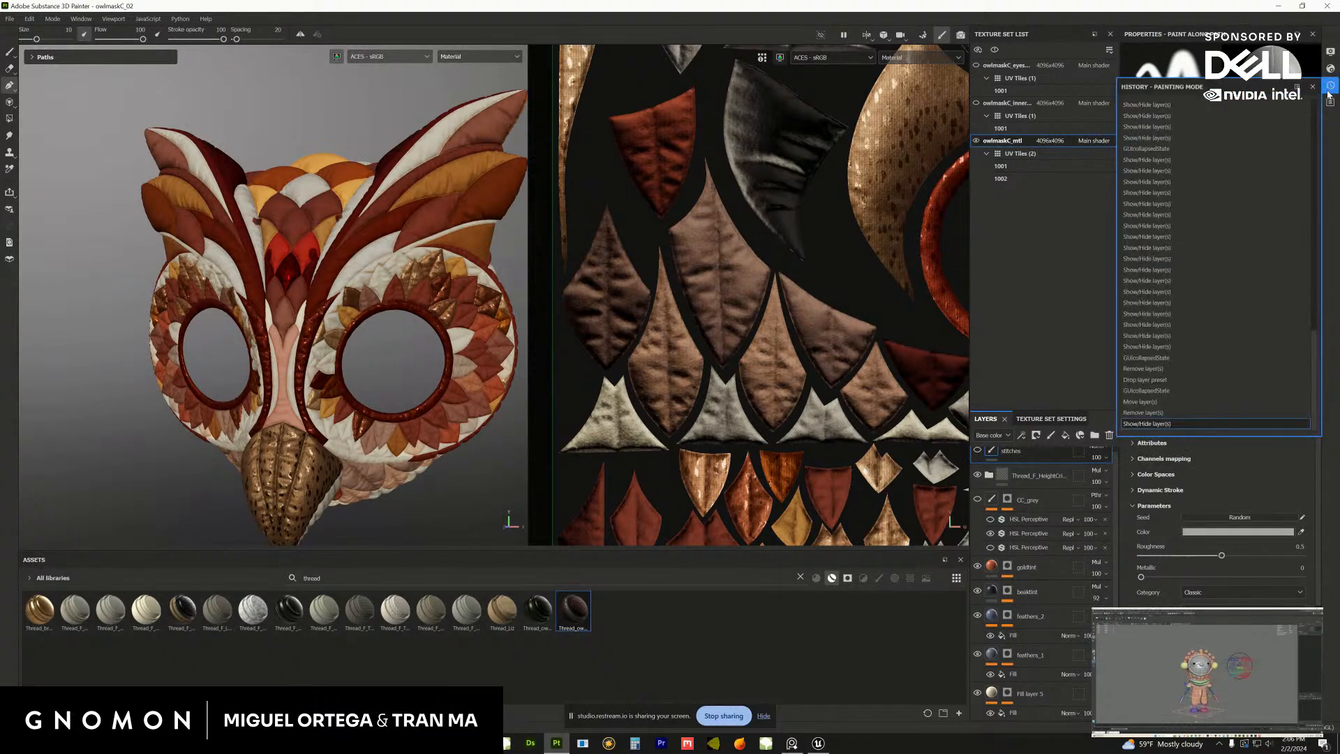
{"action": "left_click", "coordinate": [1157, 412]}
{"action": "left_click", "coordinate": [1152, 402]}
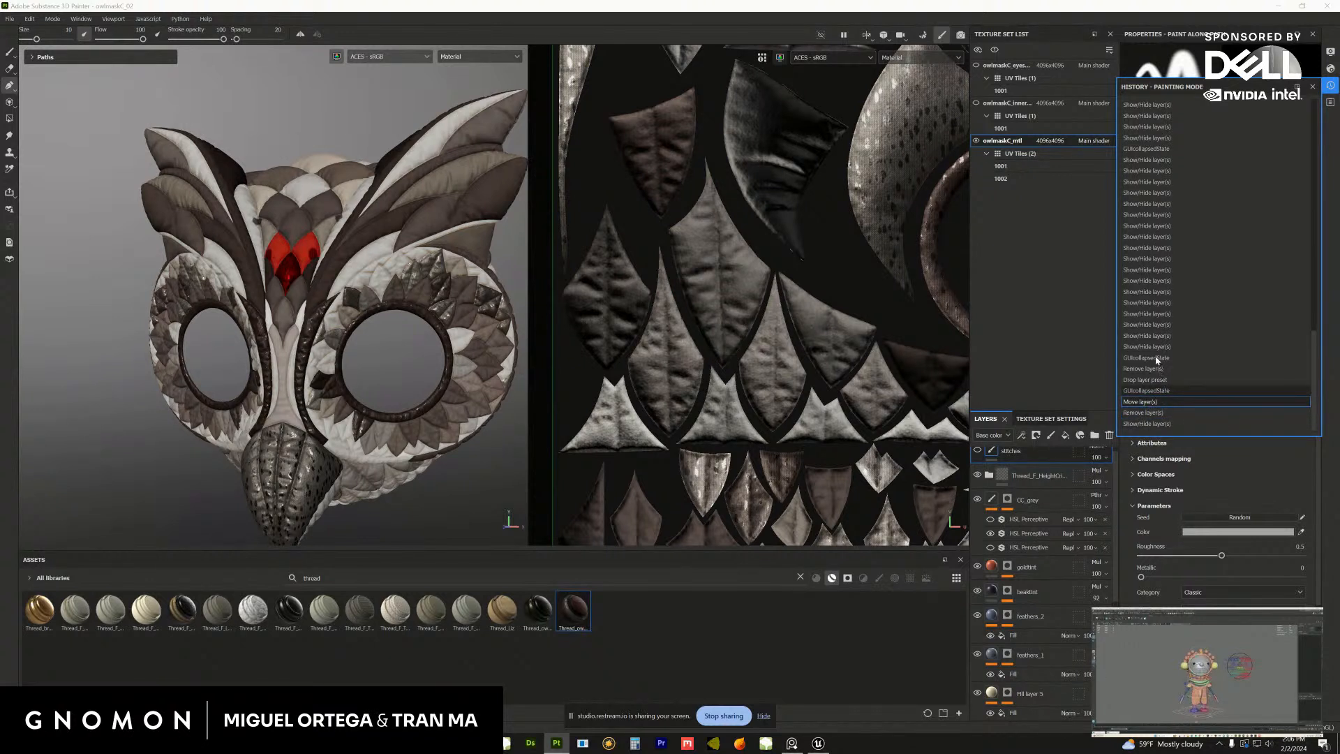
{"action": "key", "text": "ctrl+z"}
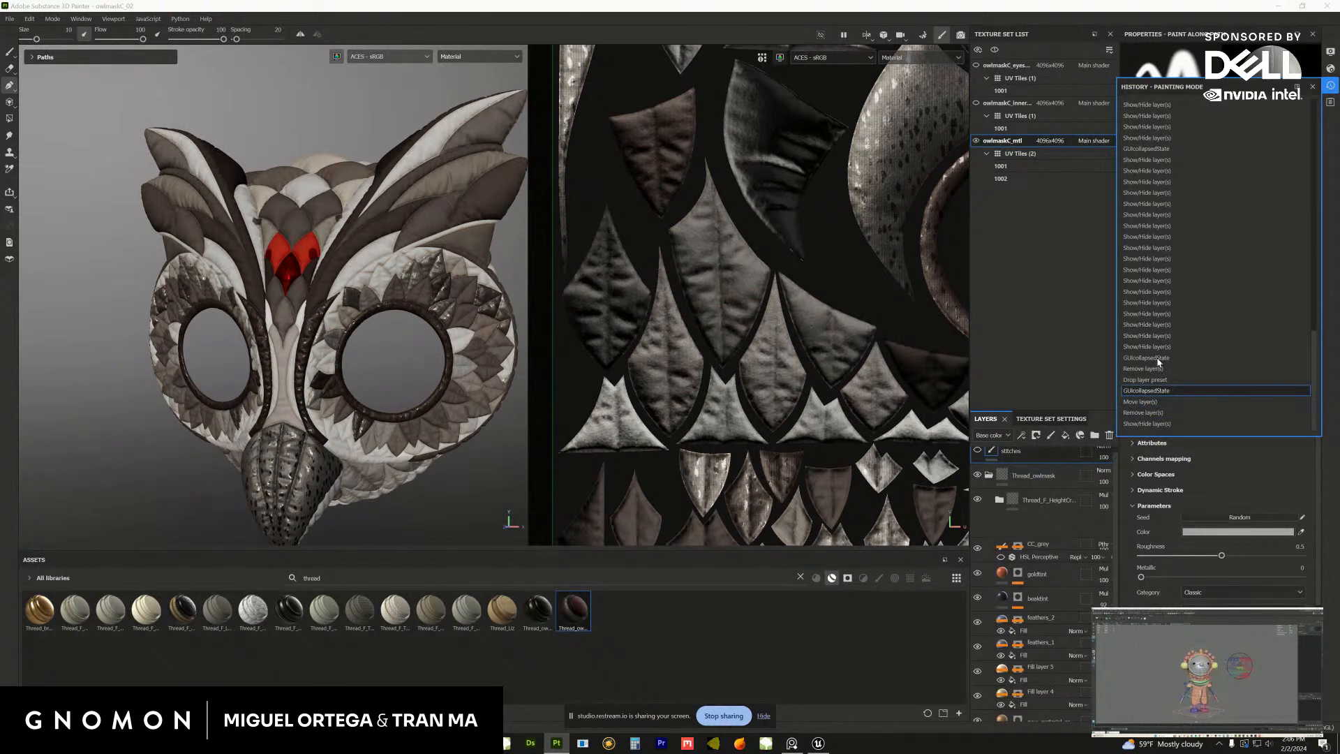
{"action": "left_click", "coordinate": [1158, 359]}
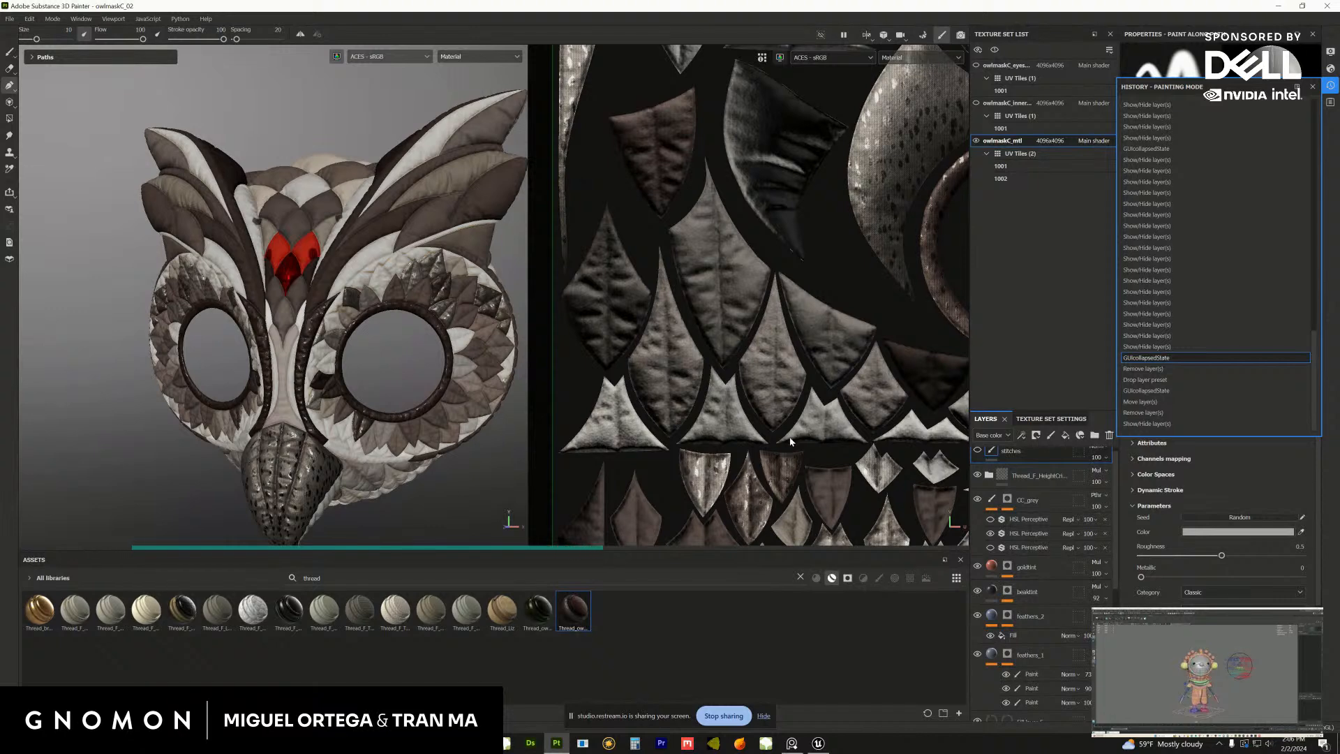
Hide the CC_grey layer and make the stitches layer visible
{"action": "left_click", "coordinate": [1312, 87]}
{"action": "left_click", "coordinate": [977, 499]}
{"action": "left_click", "coordinate": [978, 450]}
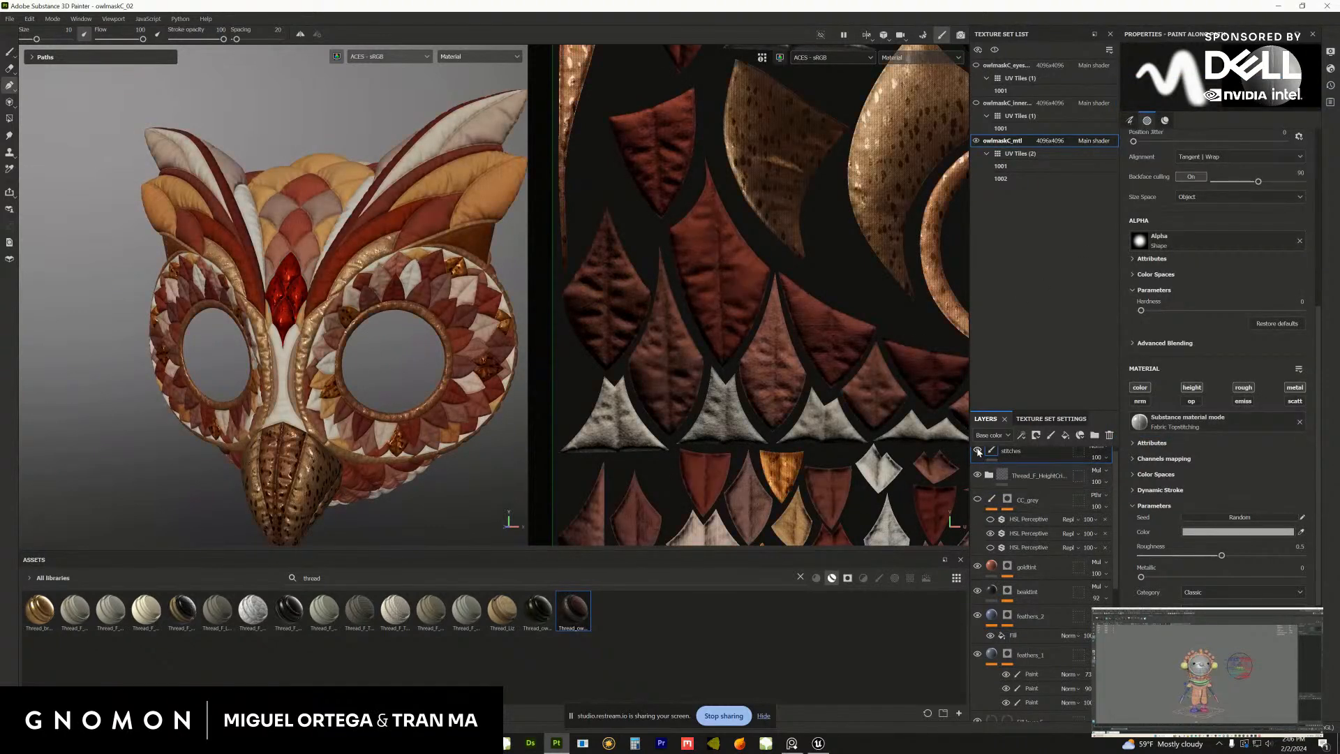
Clear the asset search and list the base materials
{"action": "left_click", "coordinate": [801, 577]}
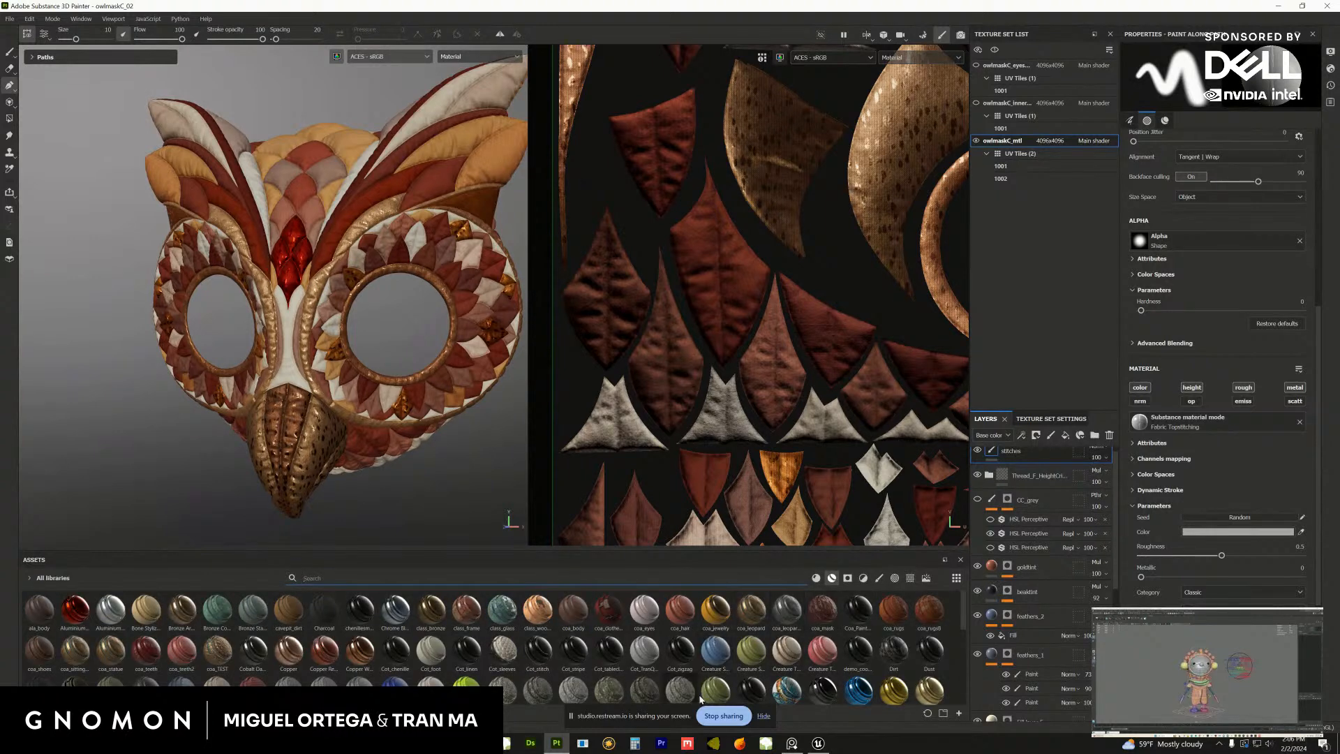
{"action": "left_click", "coordinate": [816, 579]}
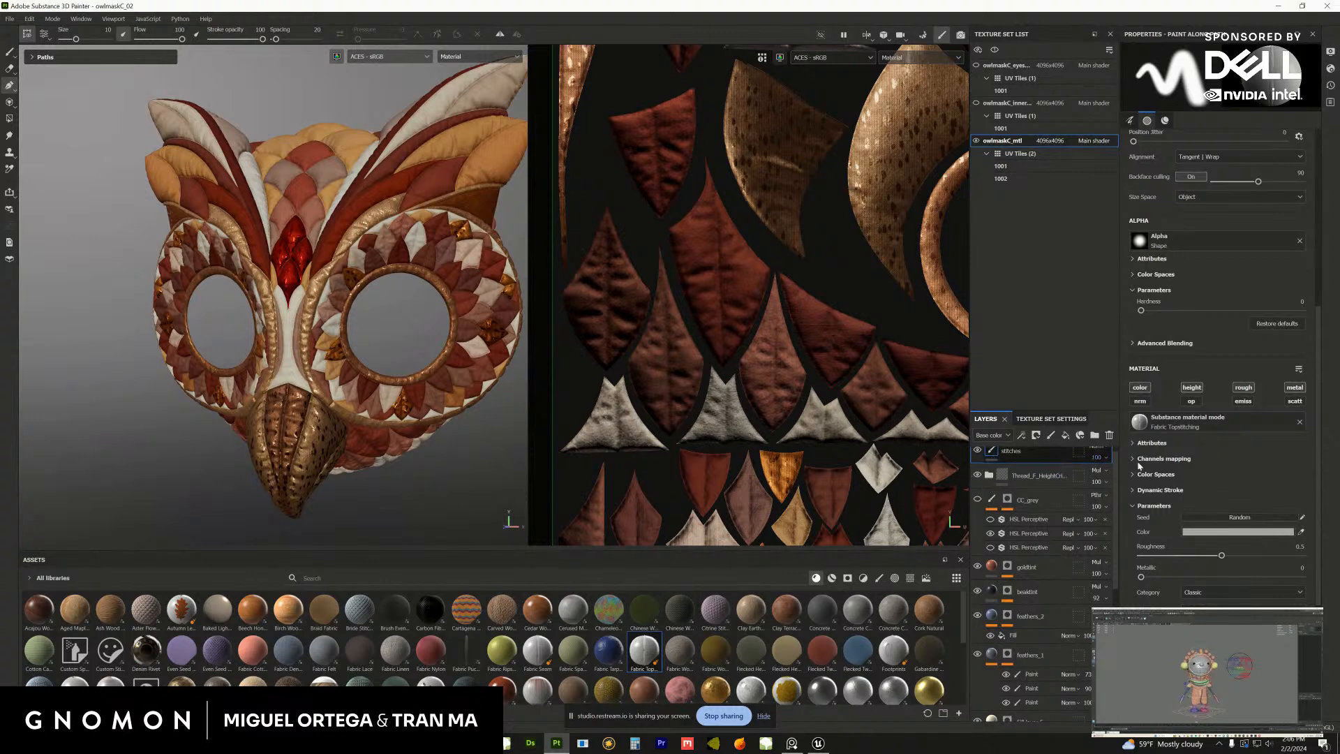
Set the Fabric Topstitching material's color to orange from a saved swatch
{"action": "left_click", "coordinate": [1235, 532]}
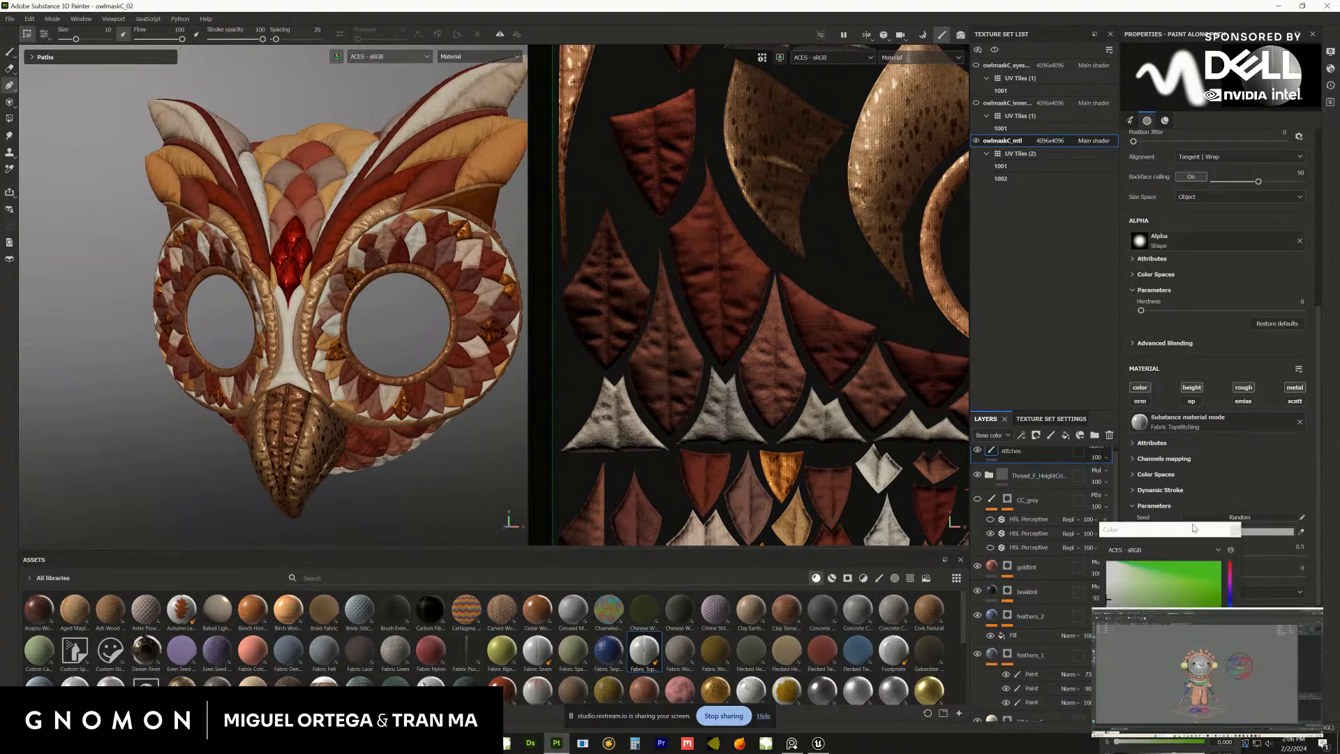
{"action": "left_click", "coordinate": [1048, 619]}
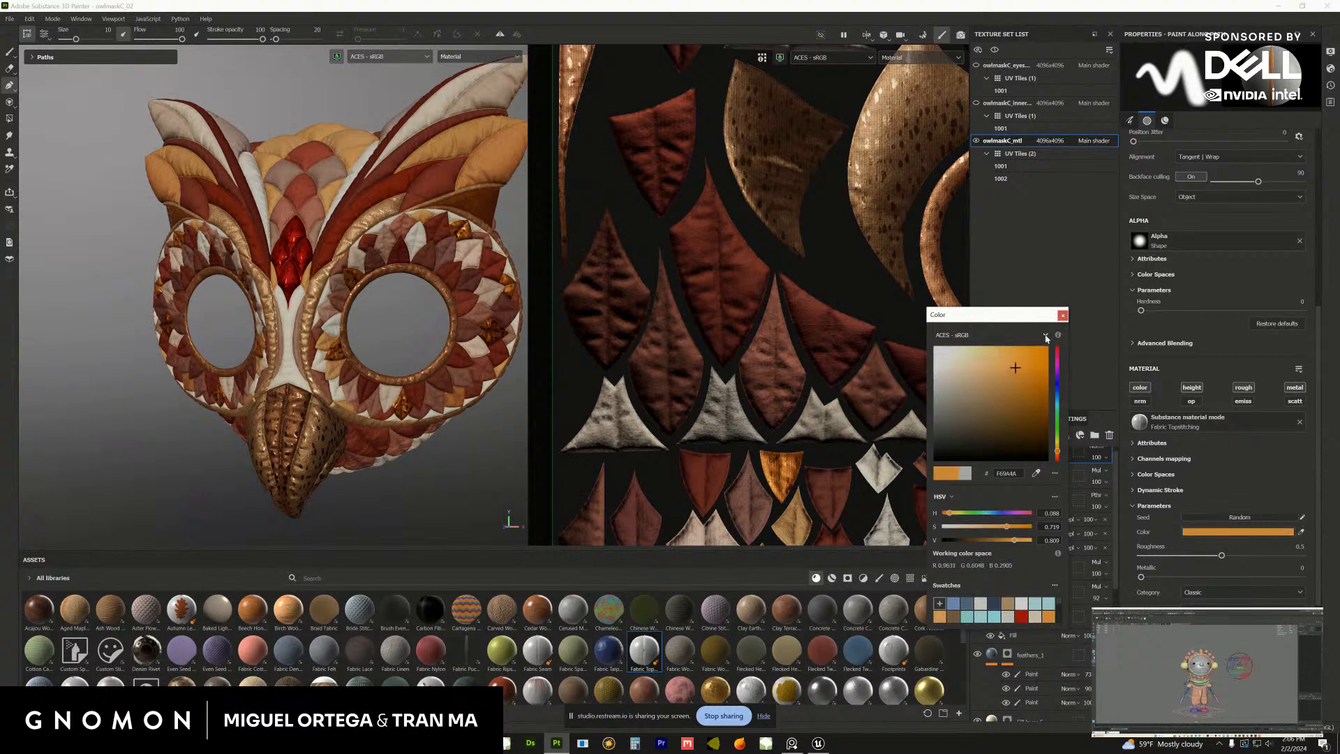
{"action": "left_click", "coordinate": [1063, 315]}
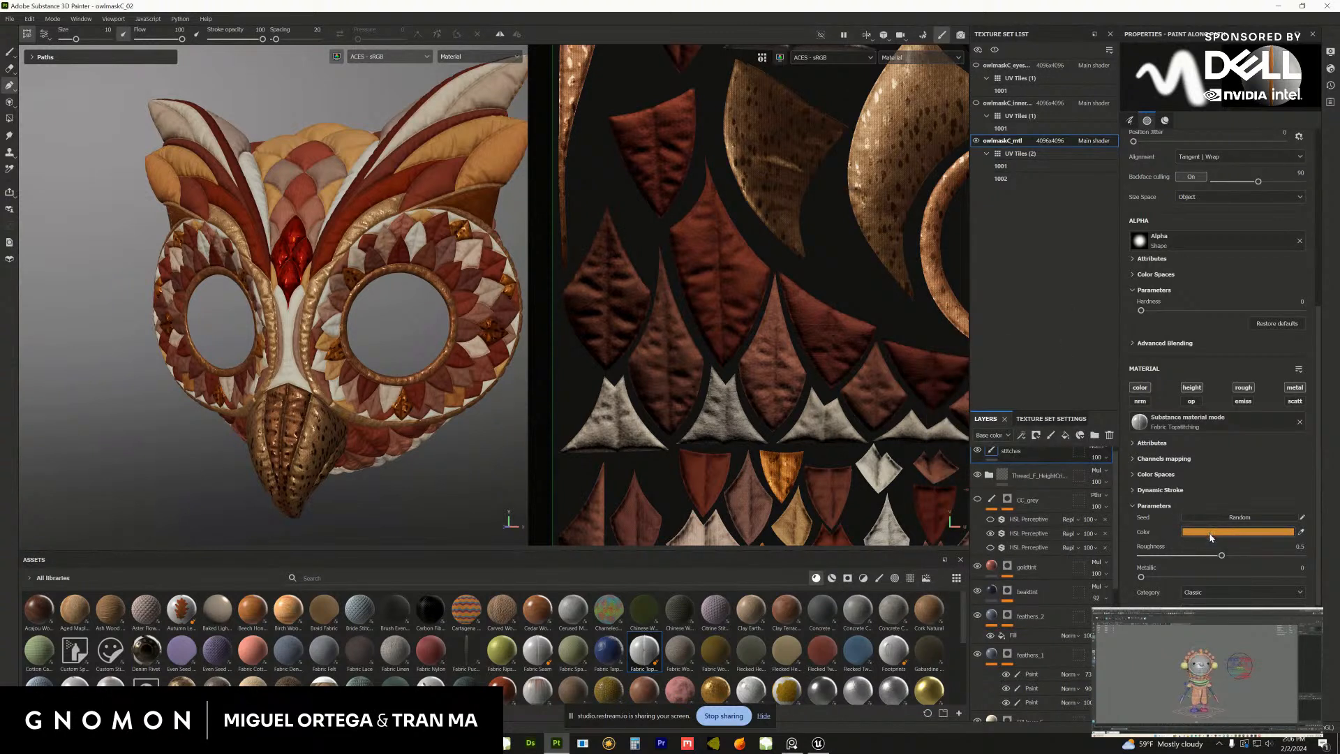
Load the Fabric Topstitching material into the path brush and assign the Stitches Roller alpha
{"action": "left_click", "coordinate": [643, 652]}
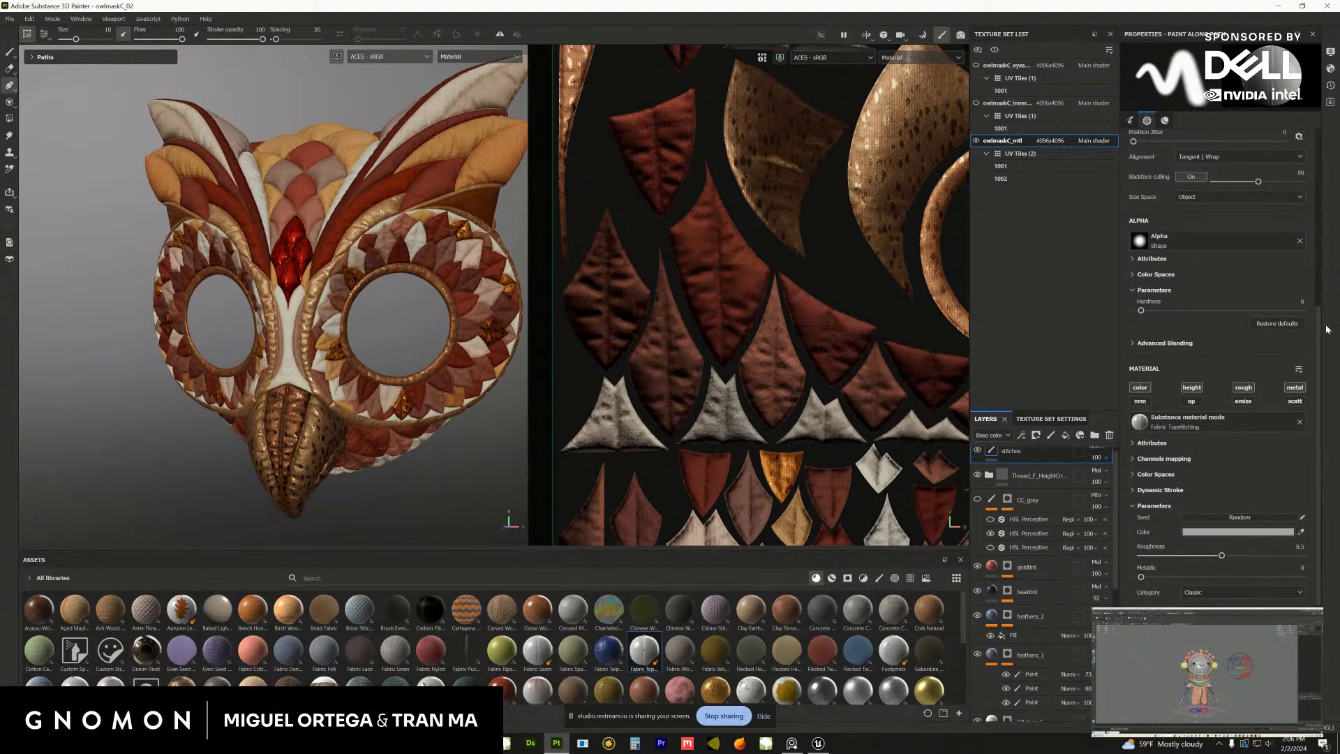
{"action": "scroll", "coordinate": [1327, 330], "scroll_direction": "up", "scroll_amount": 3}
{"action": "left_click", "coordinate": [1234, 323]}
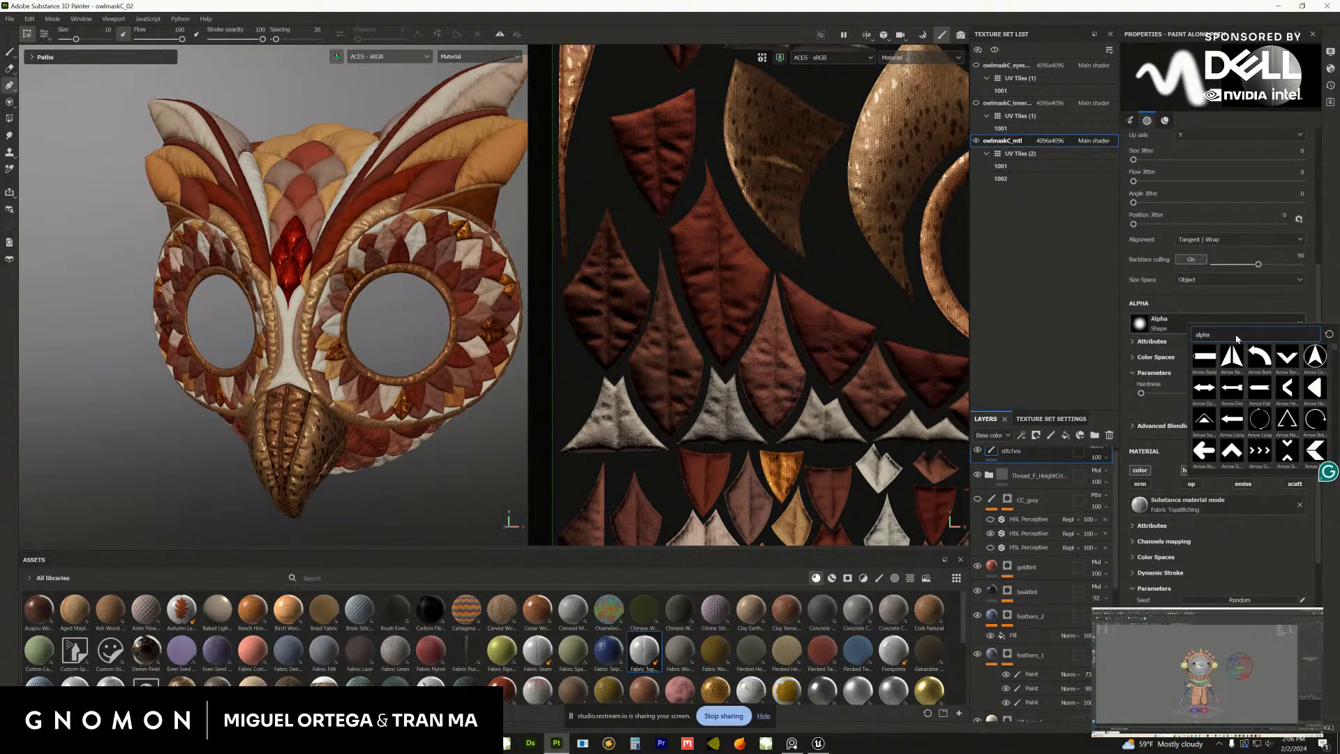
{"action": "type", "text": "roll"}
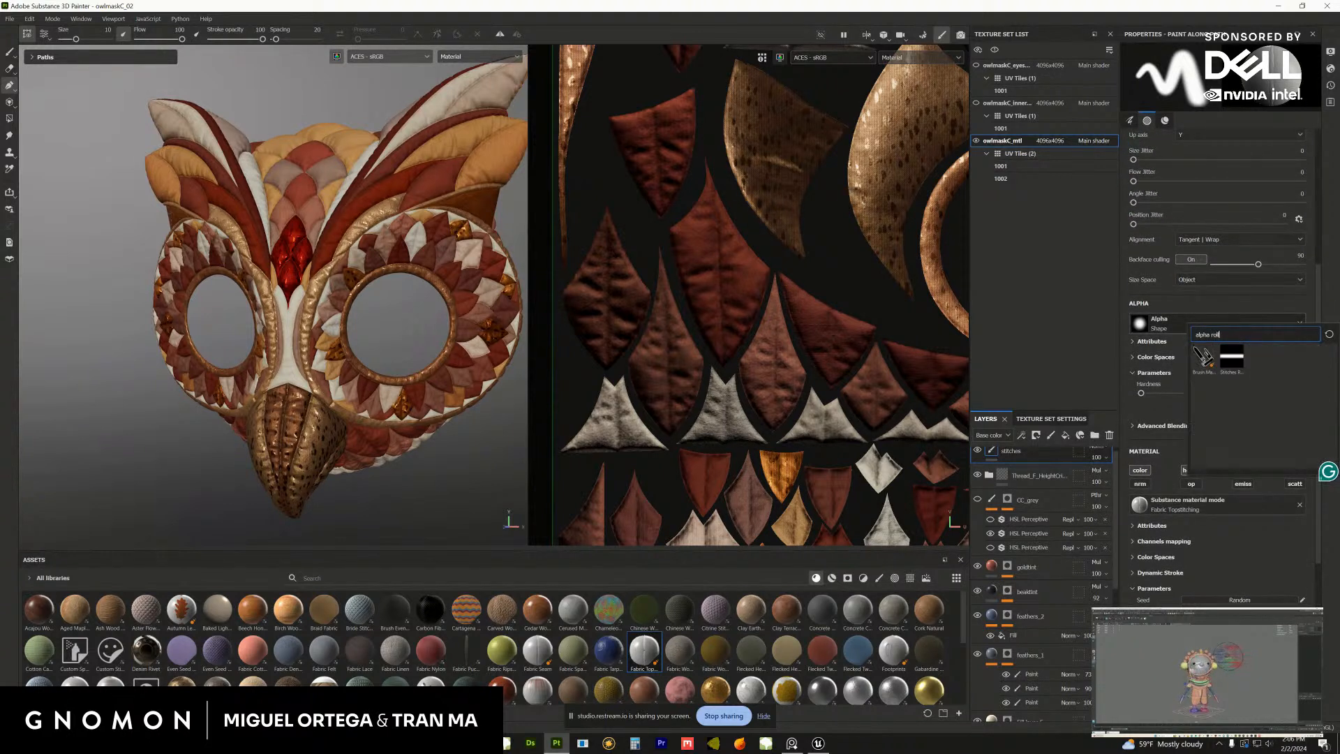
{"action": "left_click", "coordinate": [1233, 359]}
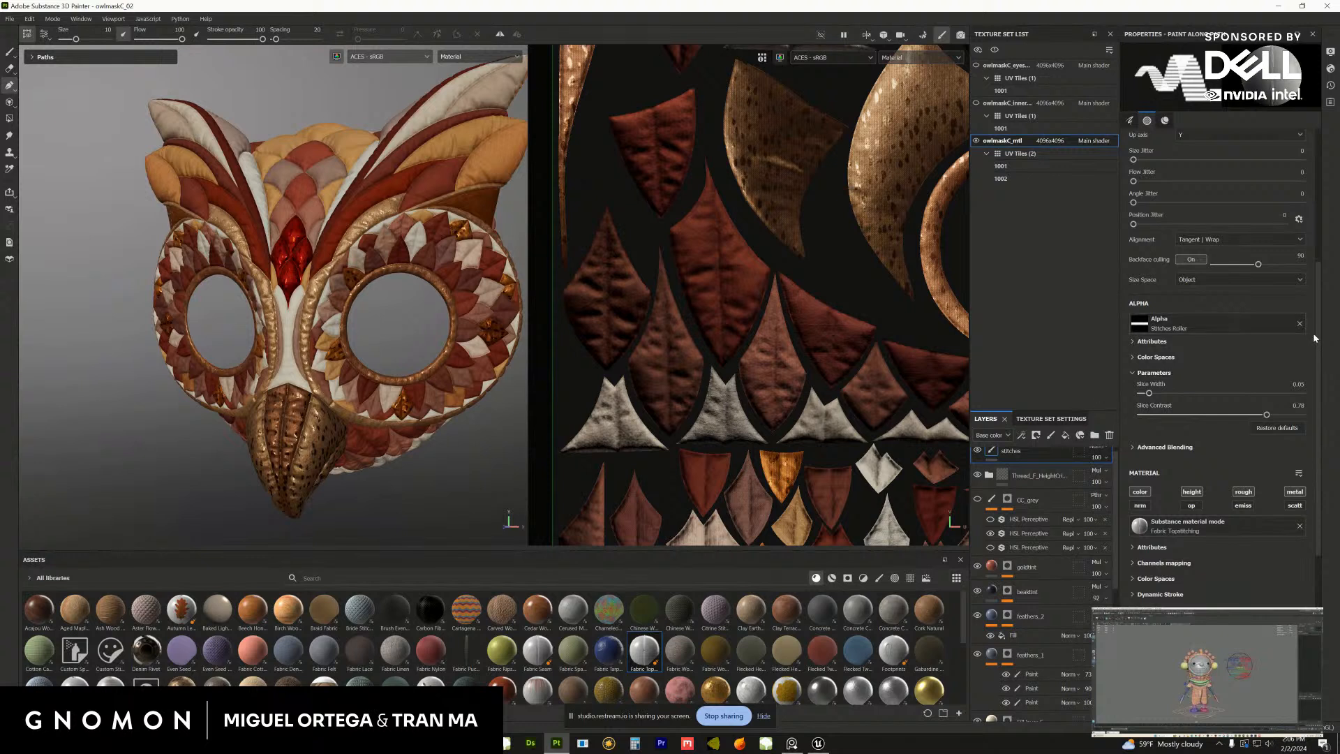
Turn on Follow Path for the brush and set its spacing to 14 and size to 3
{"action": "scroll", "coordinate": [1229, 349], "scroll_direction": "up", "scroll_amount": 3}
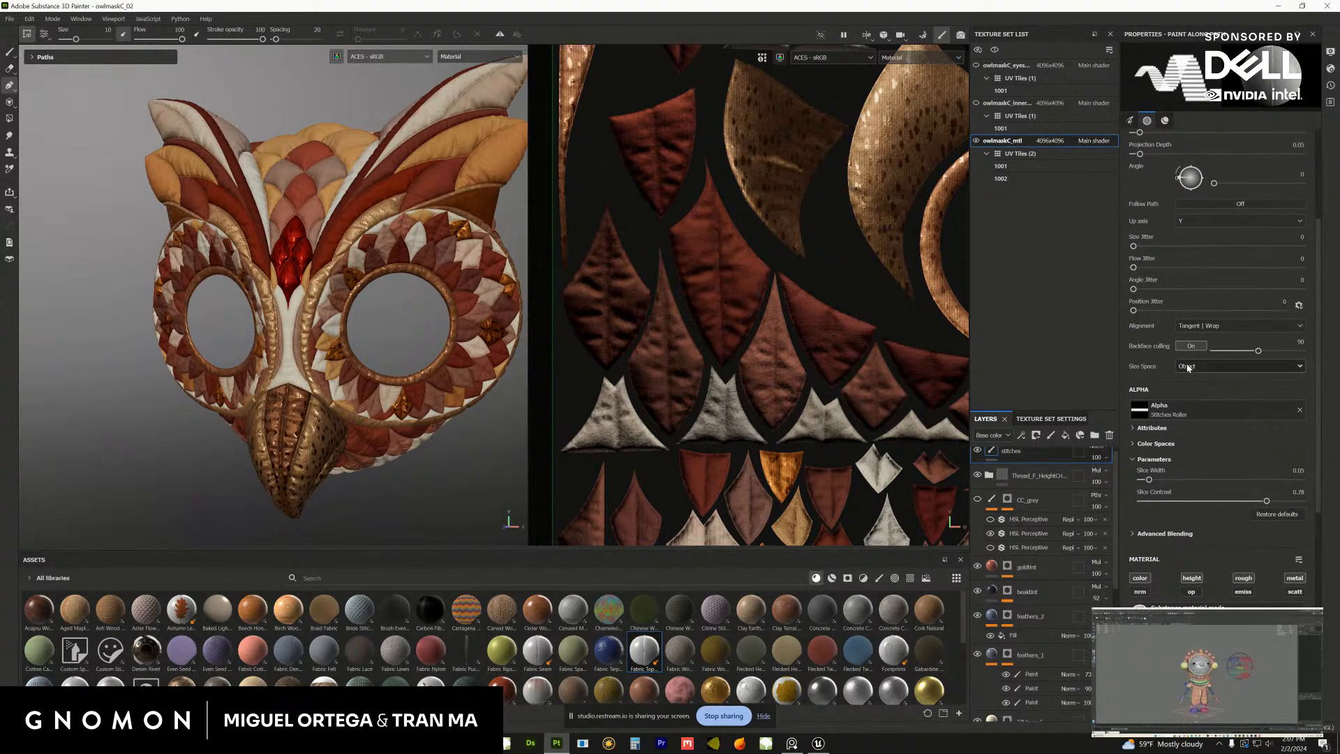
{"action": "left_click", "coordinate": [1222, 204]}
{"action": "scroll", "coordinate": [1201, 245], "scroll_direction": "up", "scroll_amount": 4}
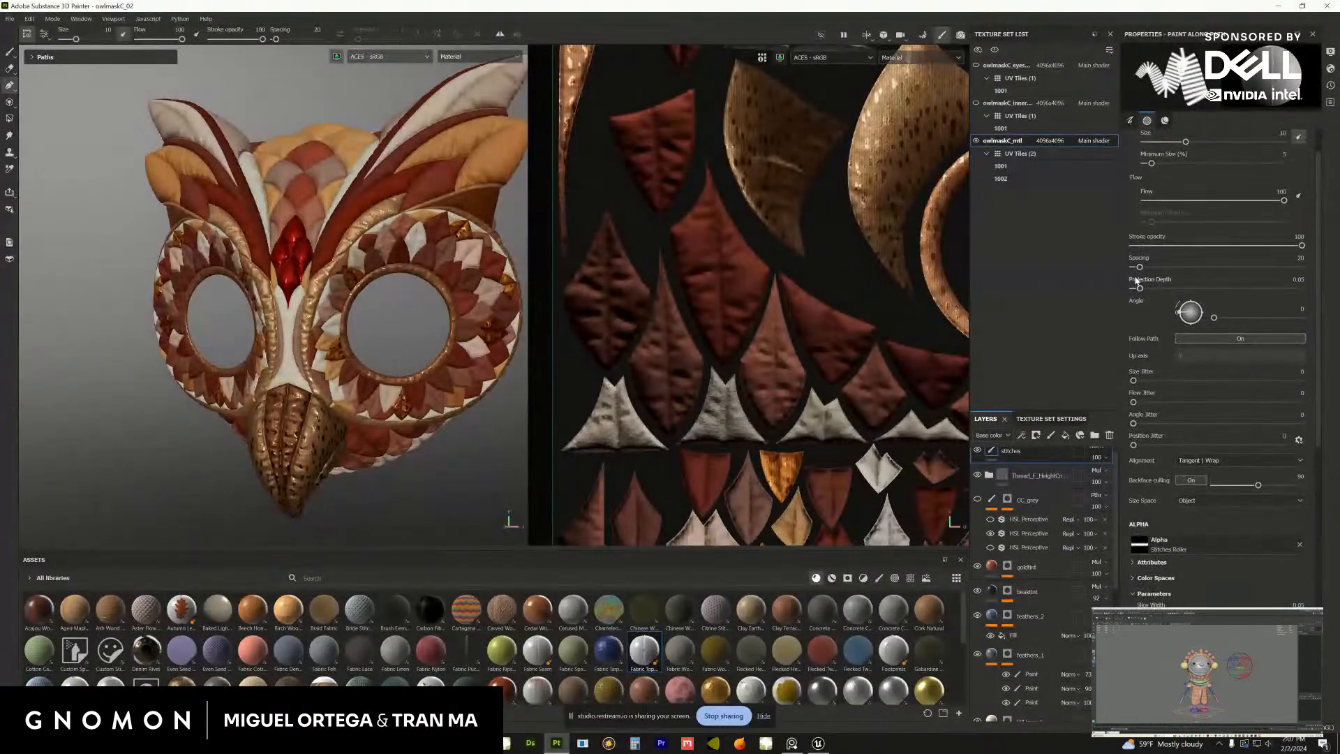
{"action": "left_click_drag", "start_coordinate": [1140, 267], "coordinate": [1138, 268]}
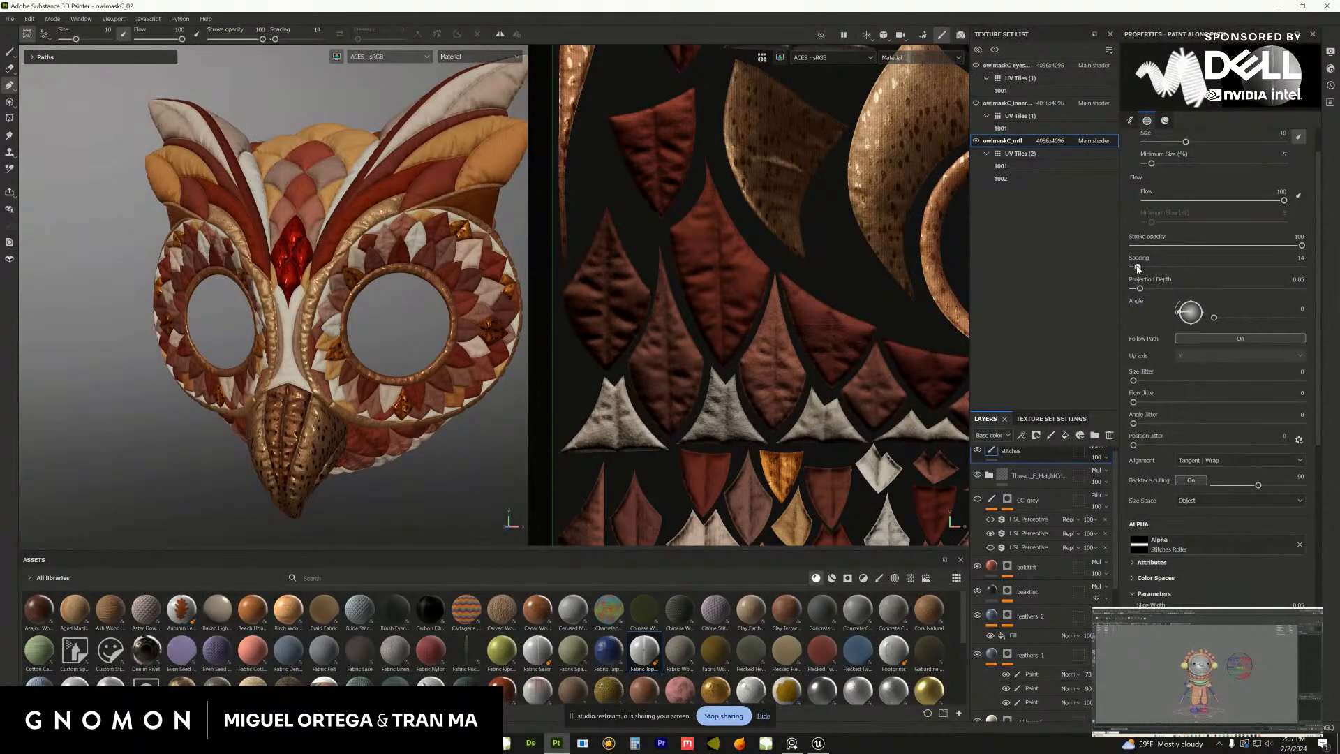
{"action": "double_click", "coordinate": [106, 30]}
{"action": "type", "text": "3"}
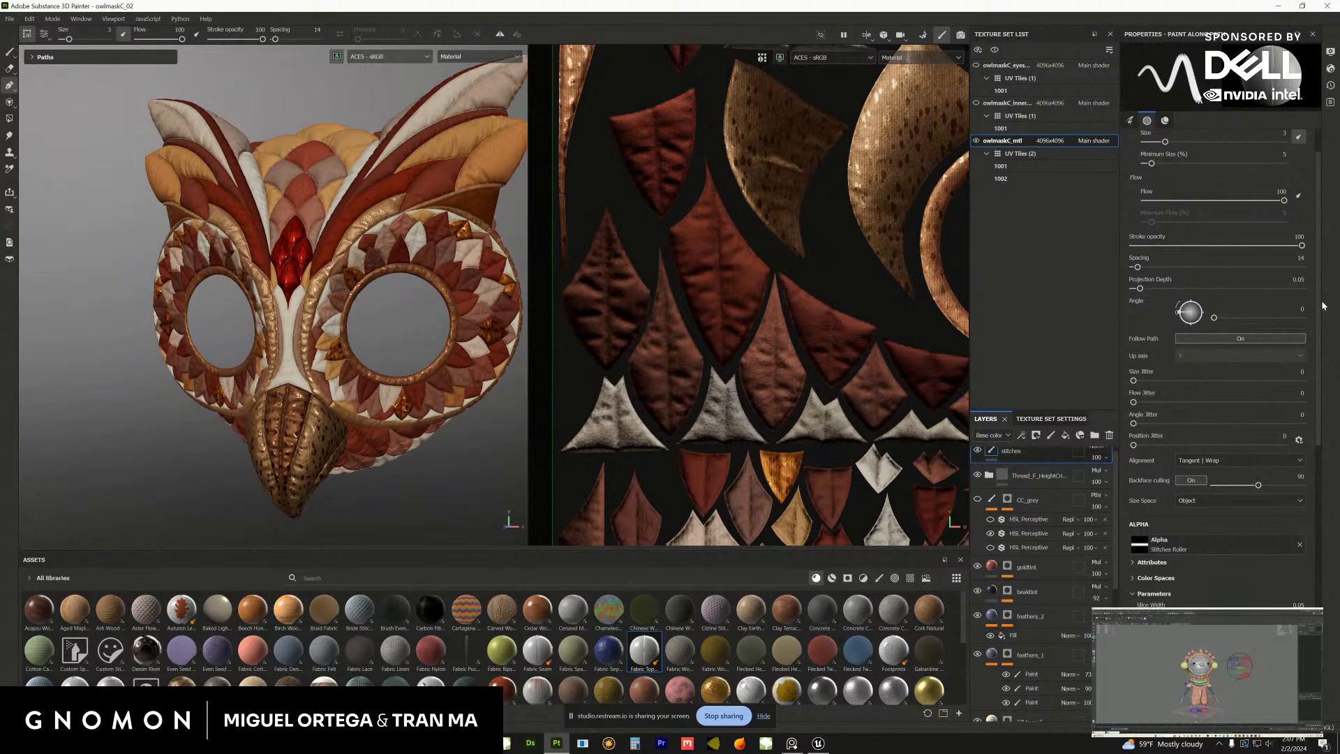
Set the topstitching color to orange and choose Blanket Stitch from the Decorative category
{"action": "scroll", "coordinate": [1214, 319], "scroll_direction": "down", "scroll_amount": 10}
{"action": "left_click", "coordinate": [1235, 423]}
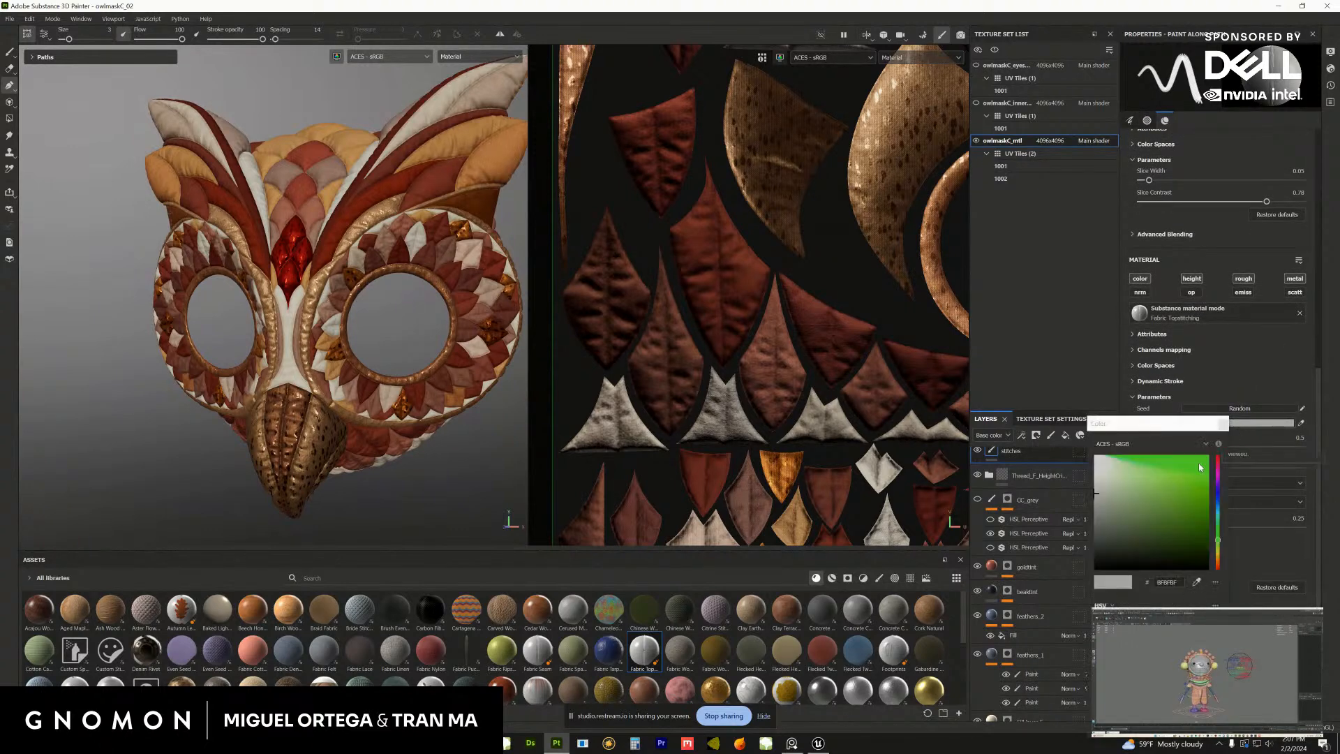
{"action": "left_click", "coordinate": [1222, 425]}
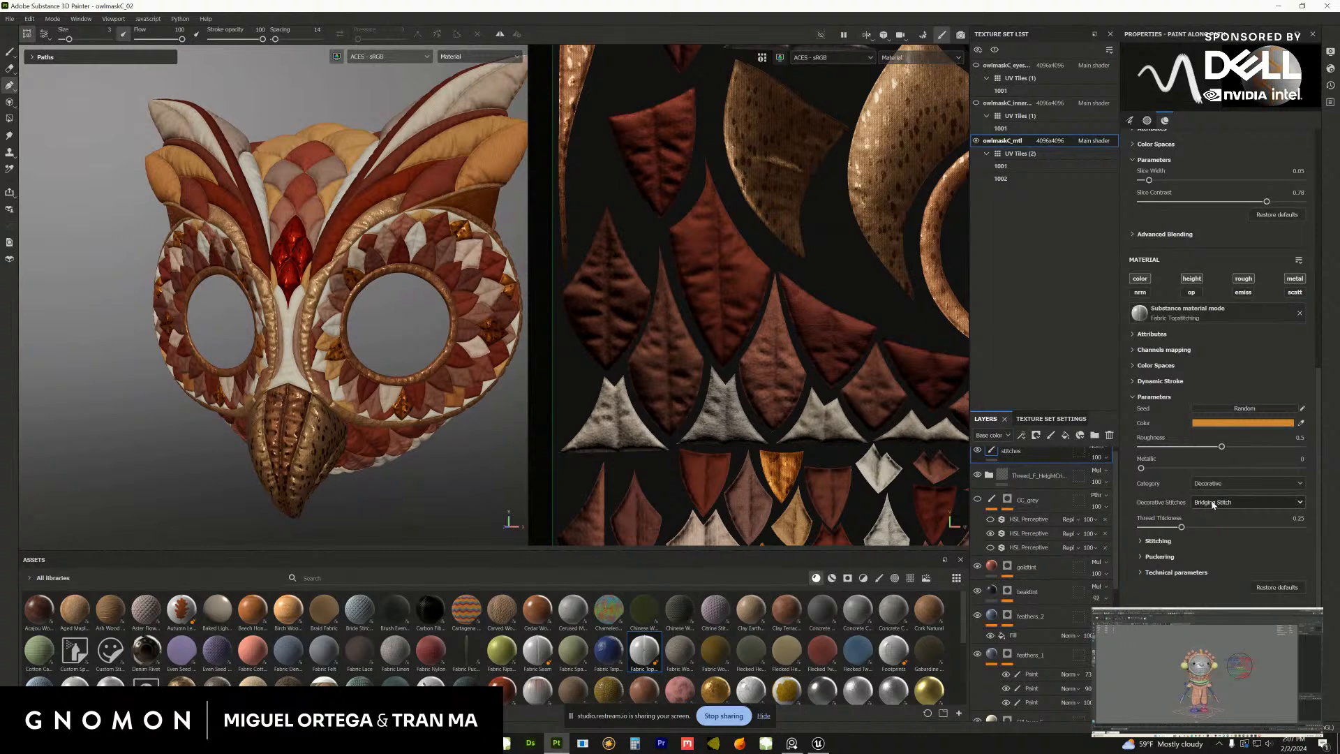
{"action": "left_click", "coordinate": [1216, 504]}
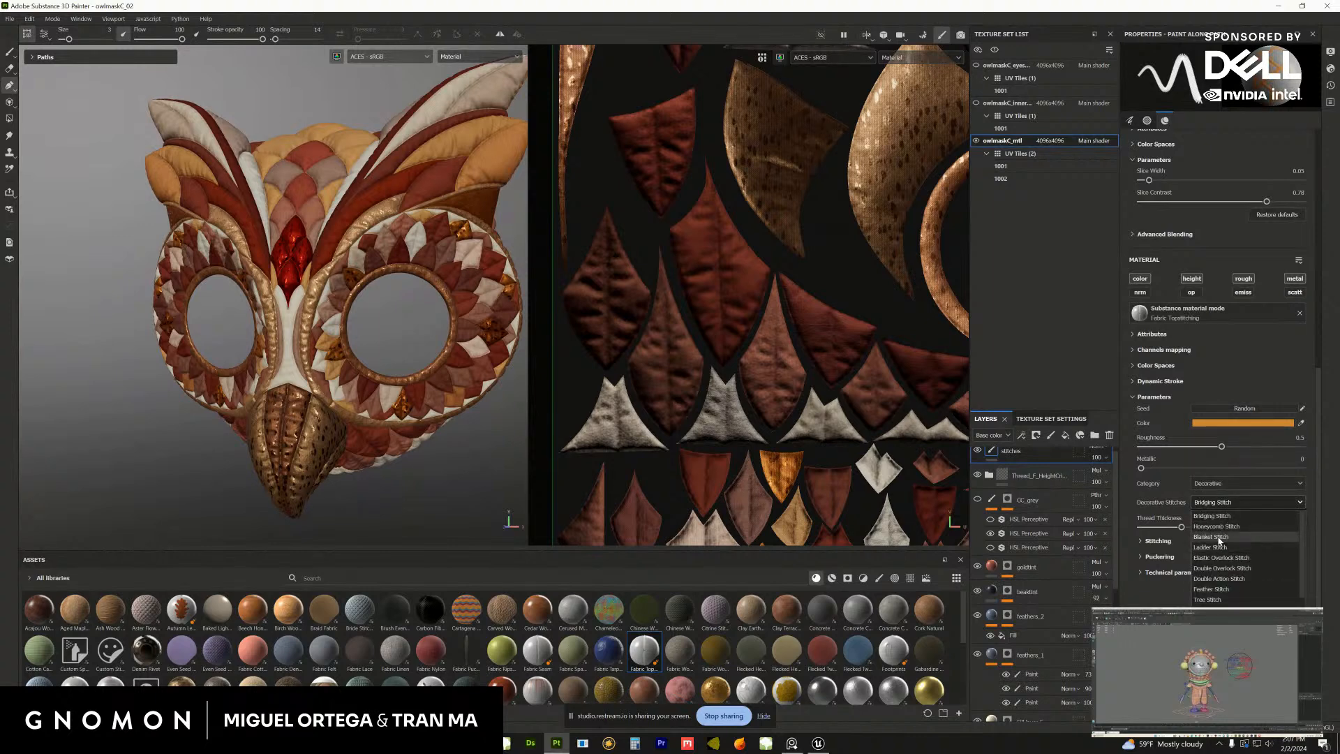
{"action": "left_click", "coordinate": [1220, 539]}
Start a stitch path along the seam between the gold and dark red fabric pieces above the large eye opening
{"action": "scroll", "coordinate": [299, 383], "scroll_direction": "up", "scroll_amount": 10}
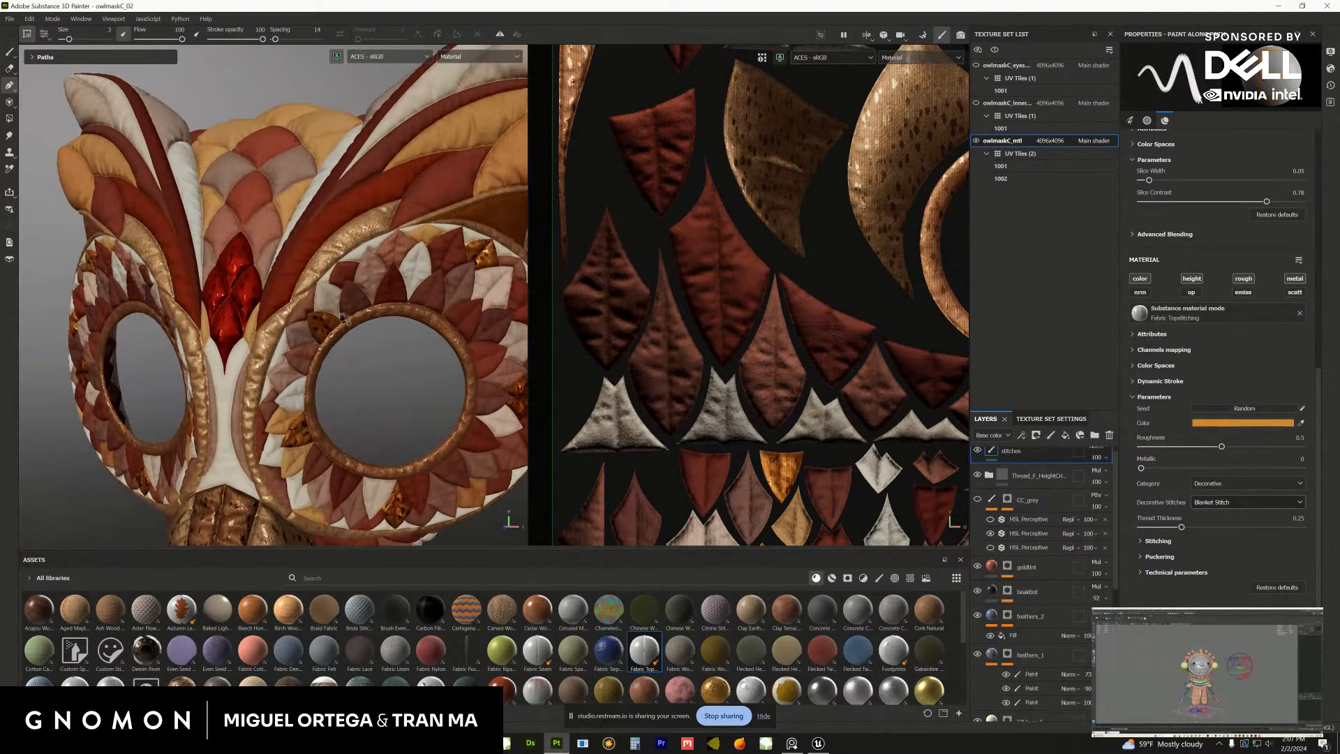
{"action": "scroll", "coordinate": [299, 383], "scroll_direction": "up", "scroll_amount": 8}
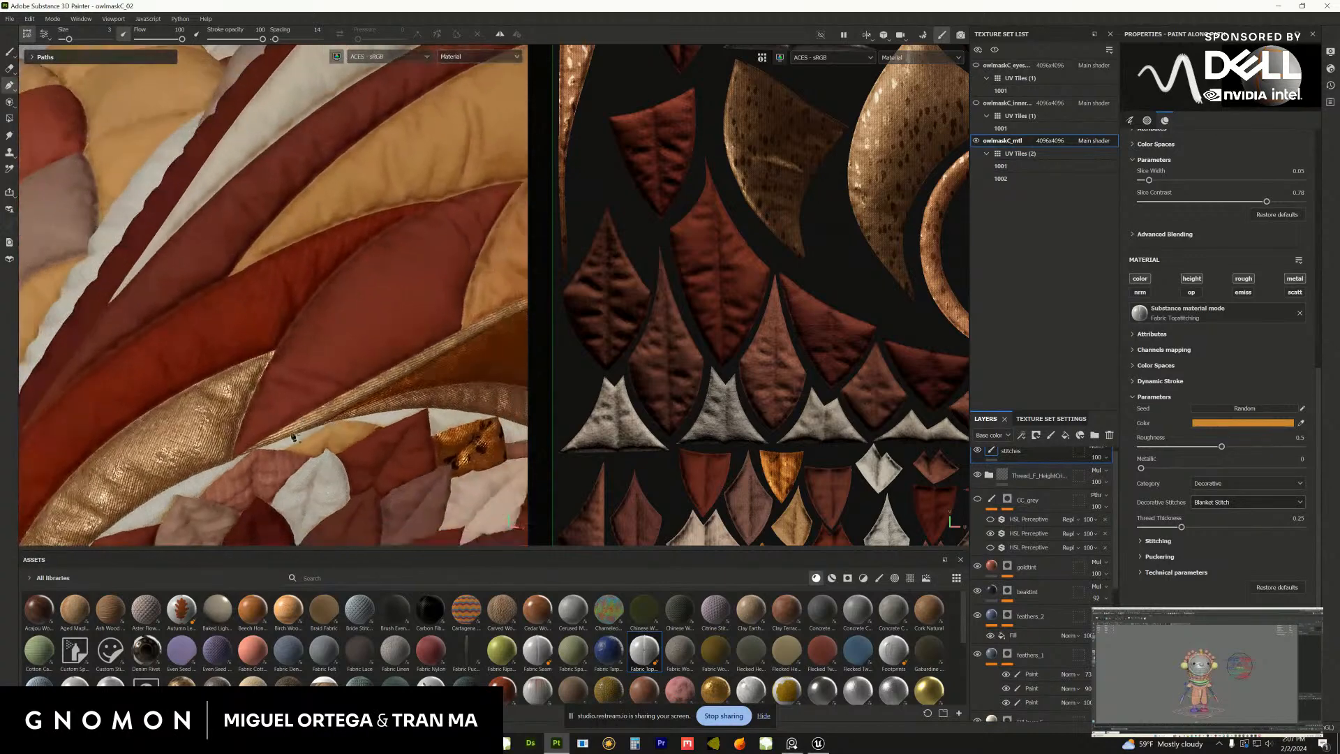
{"action": "scroll", "coordinate": [292, 384], "scroll_direction": "down", "scroll_amount": 1}
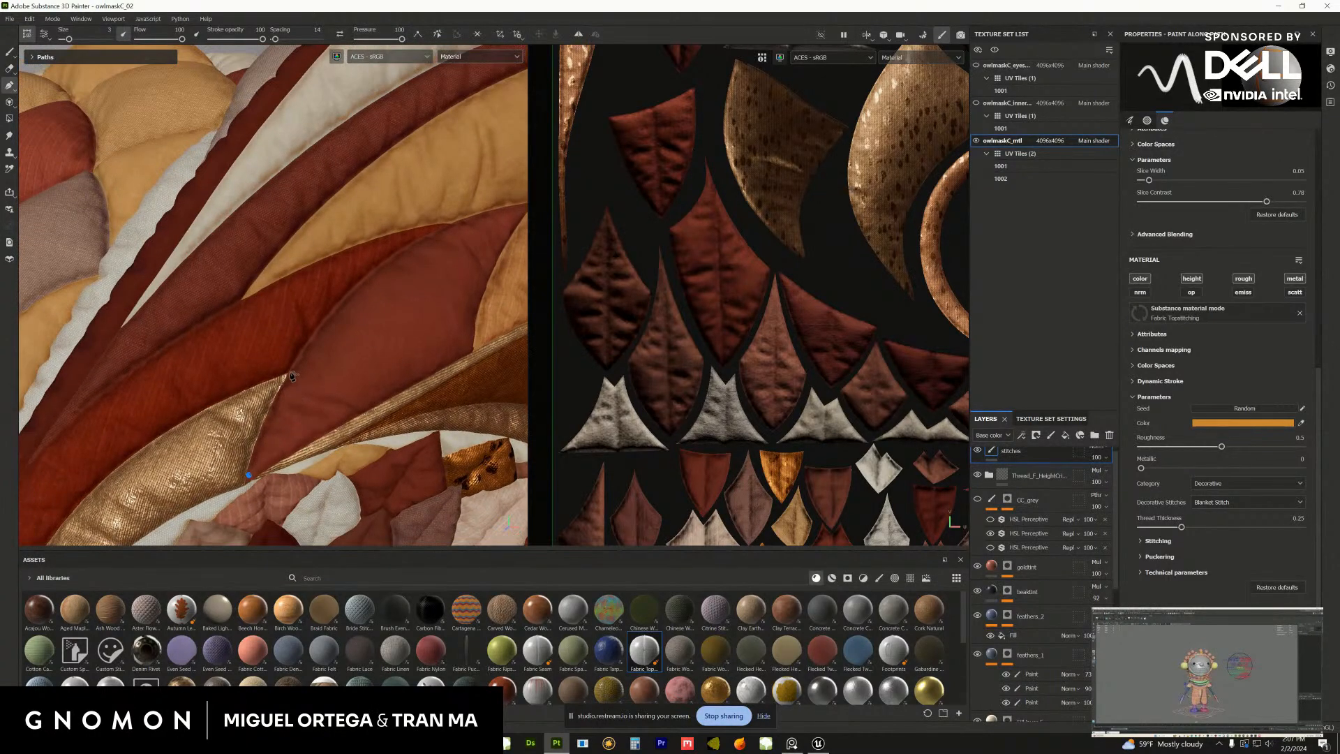
{"action": "left_click", "coordinate": [270, 462]}
{"action": "left_click", "coordinate": [312, 361]}
{"action": "left_click_drag", "start_coordinate": [329, 374], "coordinate": [395, 501], "text": "alt"}
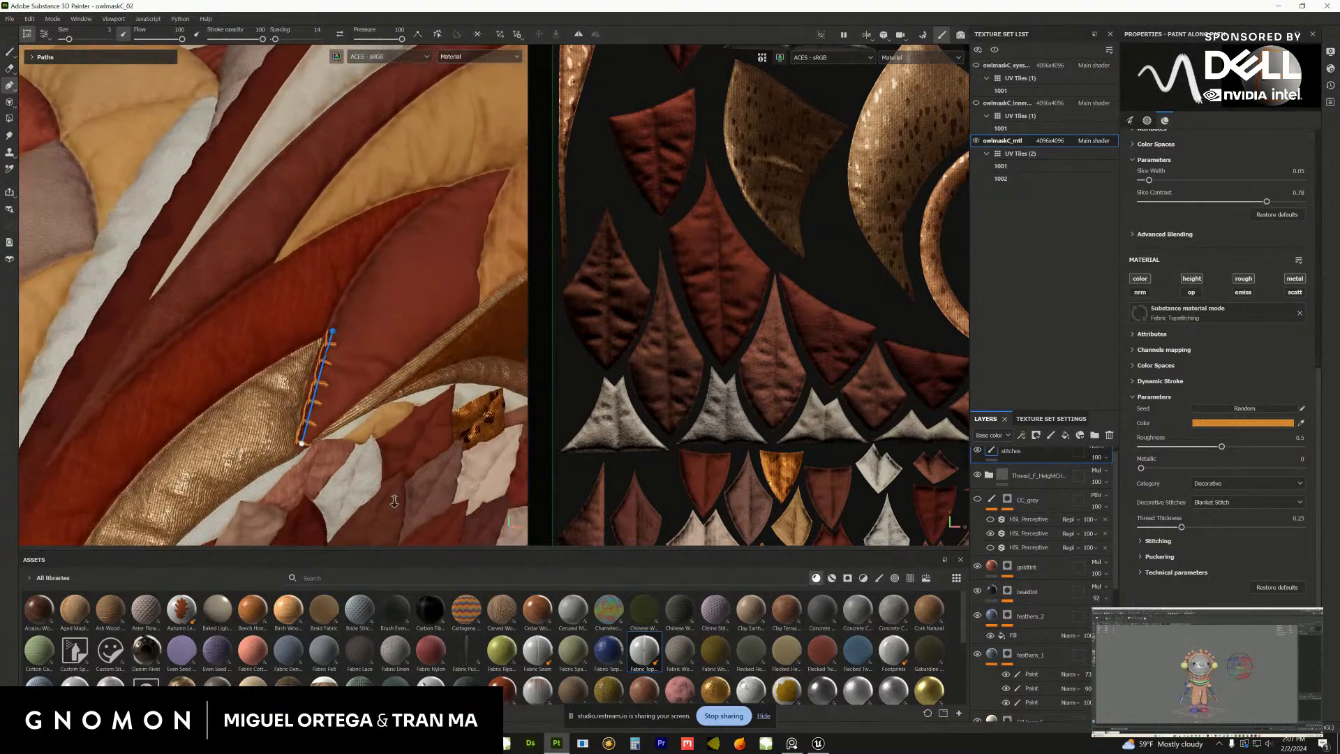
Extend the stitch path up the dark red piece's curved edge and adjust the positions of its end points
{"action": "scroll", "coordinate": [327, 465], "scroll_direction": "up", "scroll_amount": 3}
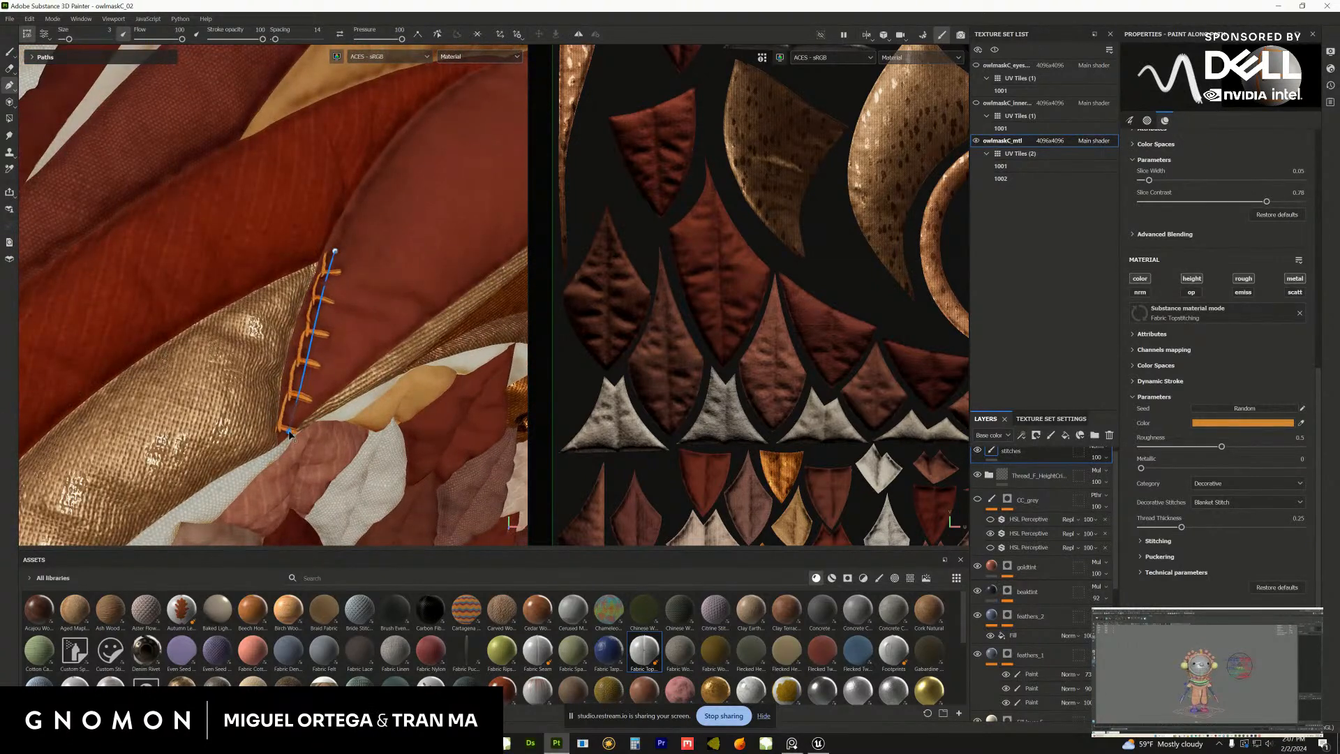
{"action": "middle_click_drag", "start_coordinate": [410, 144], "coordinate": [380, 305], "text": "alt"}
{"action": "left_click", "coordinate": [383, 276]}
{"action": "middle_click_drag", "start_coordinate": [343, 373], "coordinate": [382, 271], "text": "alt"}
{"action": "left_click_drag", "start_coordinate": [390, 186], "coordinate": [413, 175]}
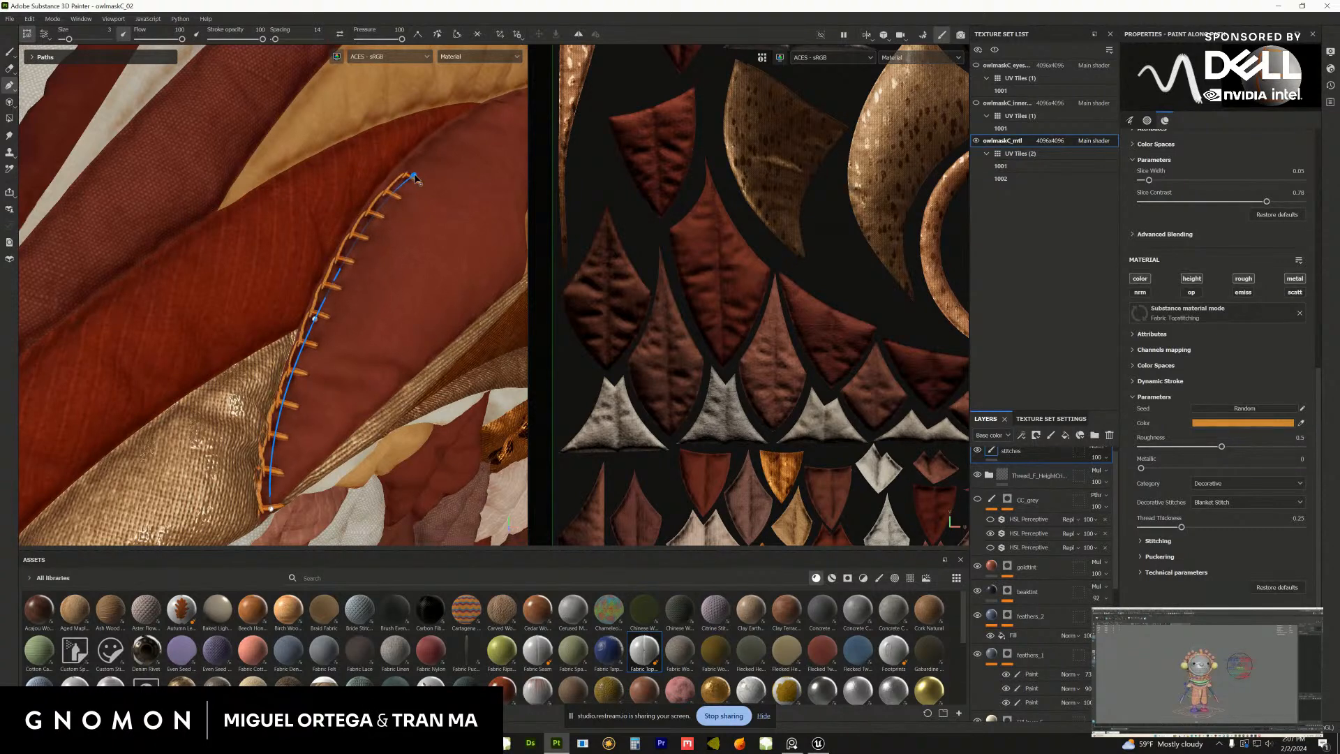
{"action": "left_click_drag", "start_coordinate": [272, 510], "coordinate": [277, 509]}
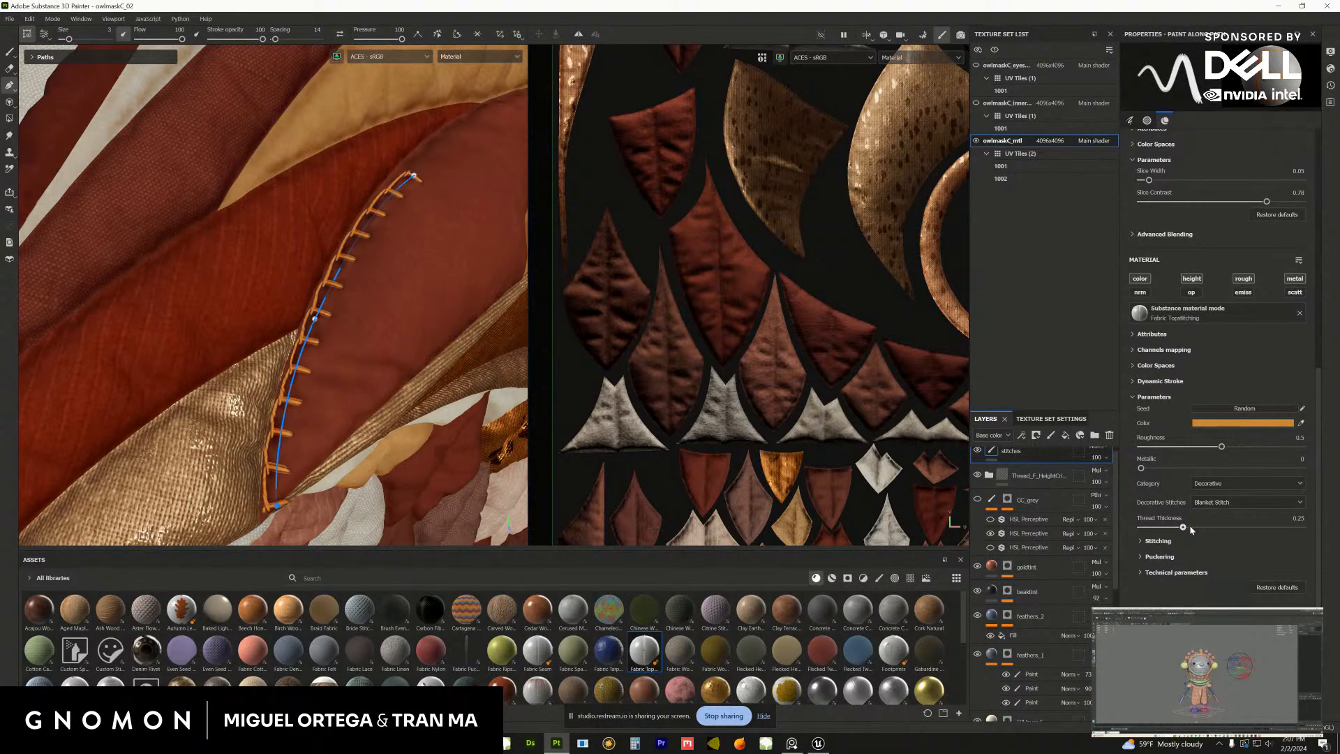
Set the stitches' thread thickness to 0.79, try different brush spacings on the path and settle on 9
{"action": "left_click_drag", "start_coordinate": [1251, 527], "coordinate": [1268, 526]}
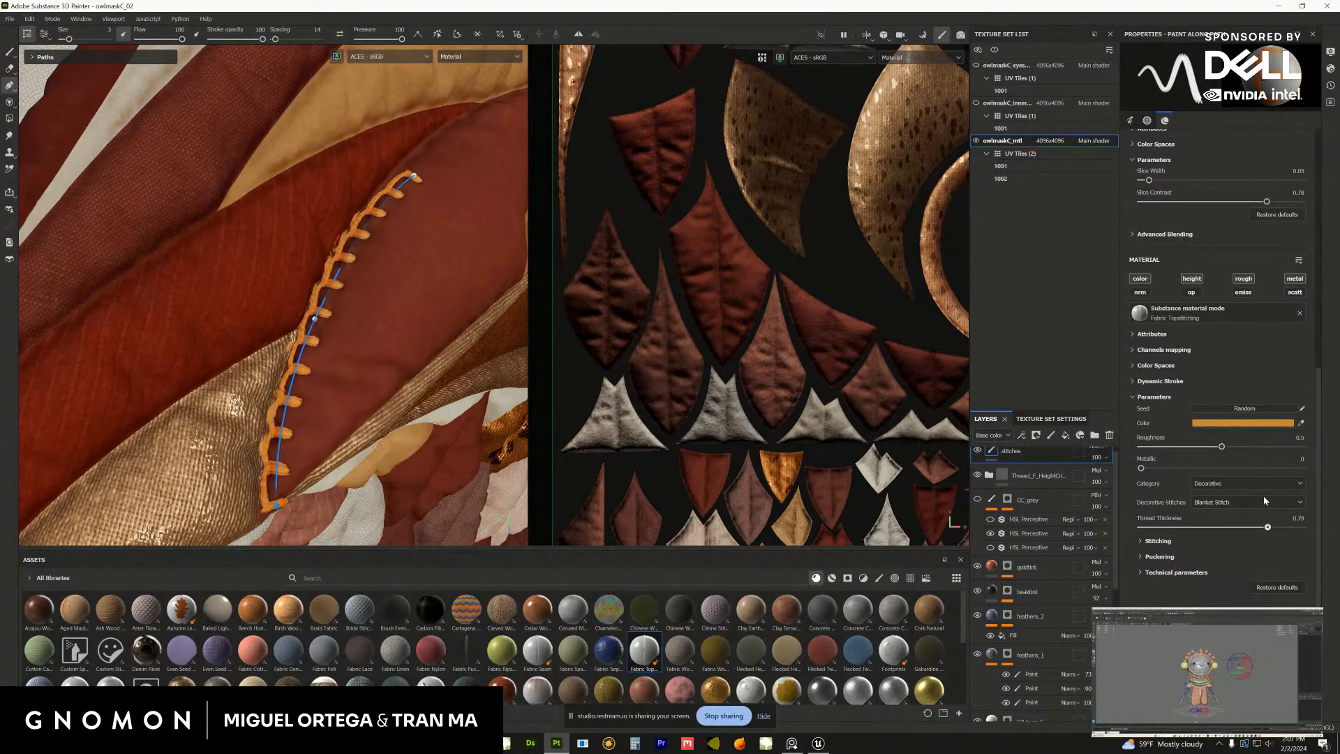
{"action": "scroll", "coordinate": [1137, 305], "scroll_direction": "up", "scroll_amount": 8}
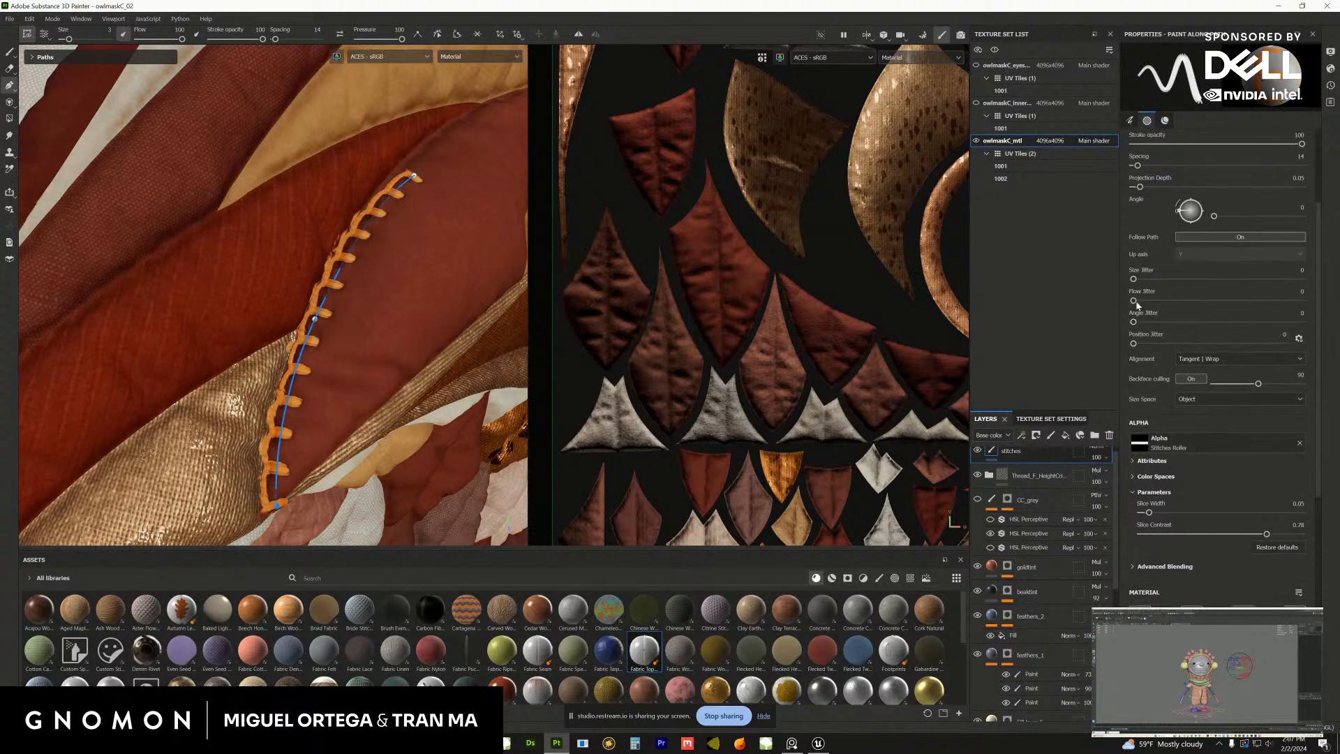
{"action": "scroll", "coordinate": [1135, 272], "scroll_direction": "up", "scroll_amount": 3}
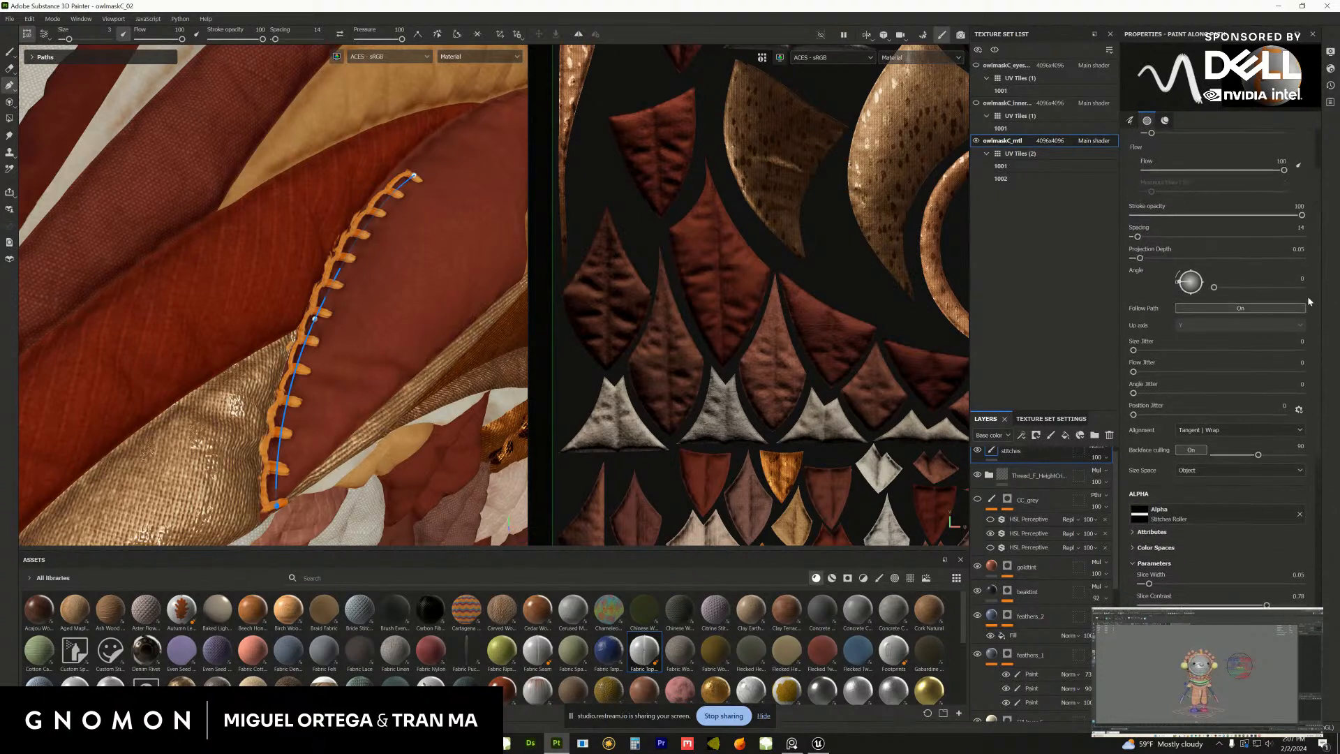
{"action": "left_click_drag", "start_coordinate": [1170, 270], "coordinate": [1138, 269]}
{"action": "right_click_drag", "start_coordinate": [342, 345], "coordinate": [384, 430], "text": "alt"}
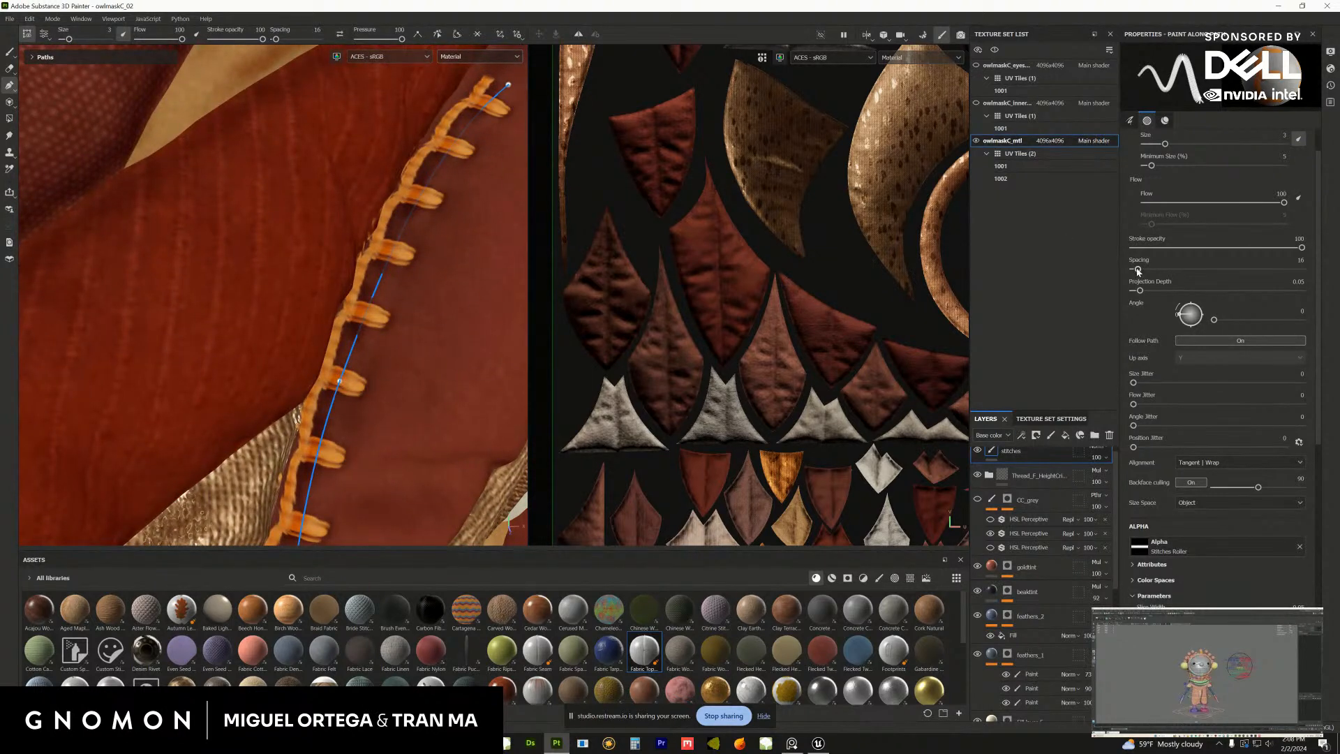
{"action": "left_click_drag", "start_coordinate": [1138, 270], "coordinate": [1141, 271]}
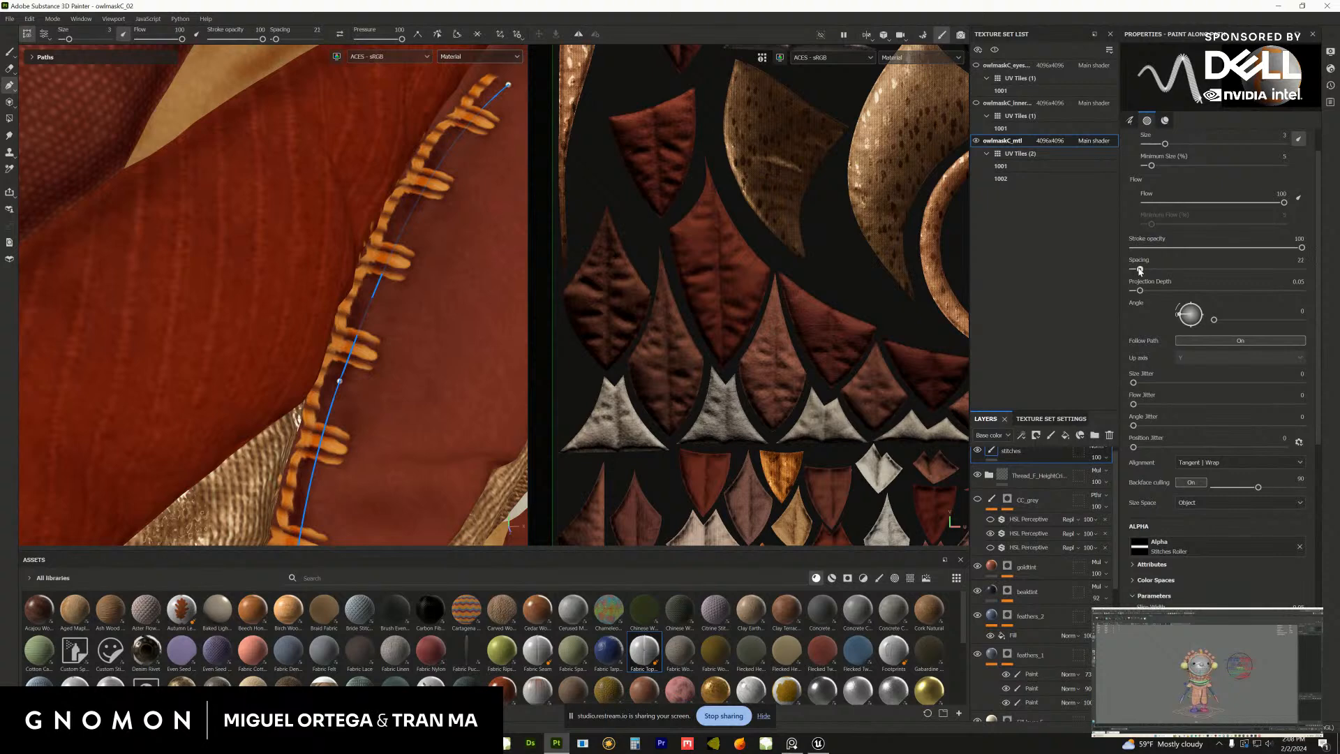
{"action": "left_click_drag", "start_coordinate": [1140, 271], "coordinate": [1134, 271]}
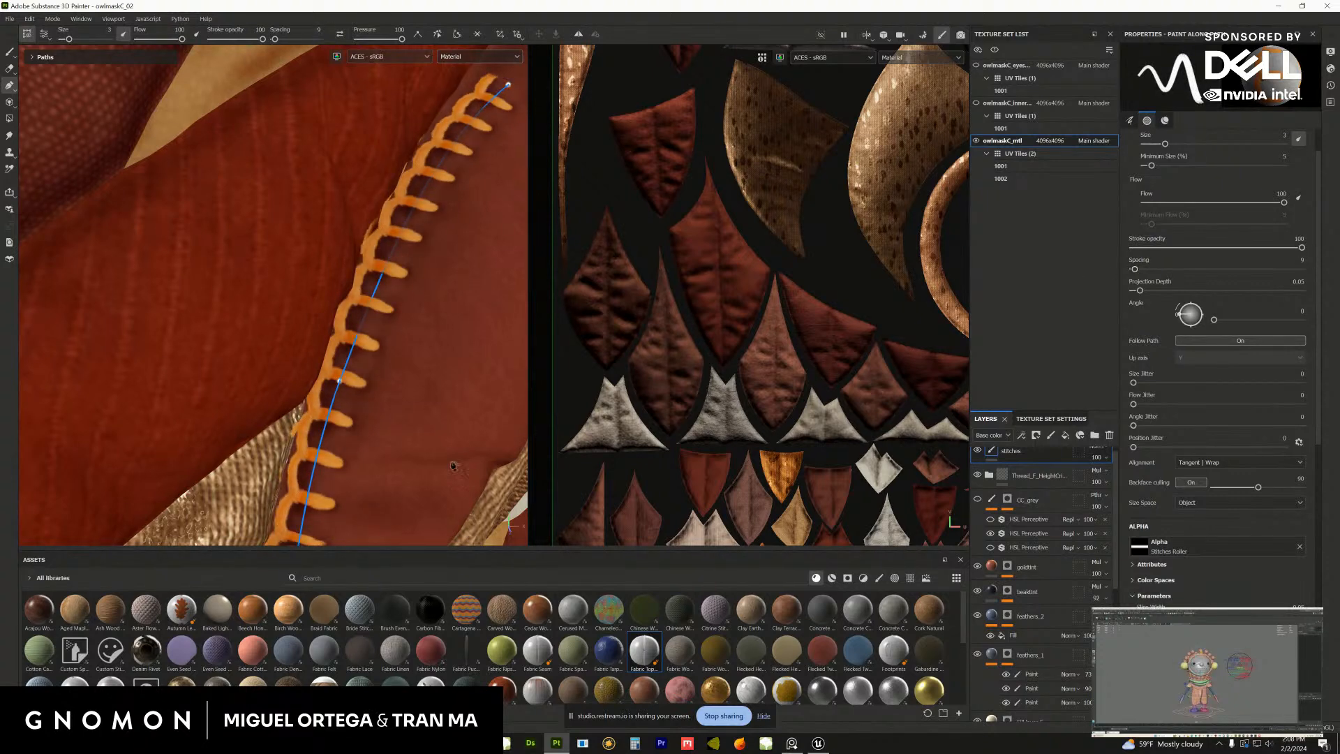
{"action": "left_click_drag", "start_coordinate": [453, 466], "coordinate": [322, 344], "text": "alt"}
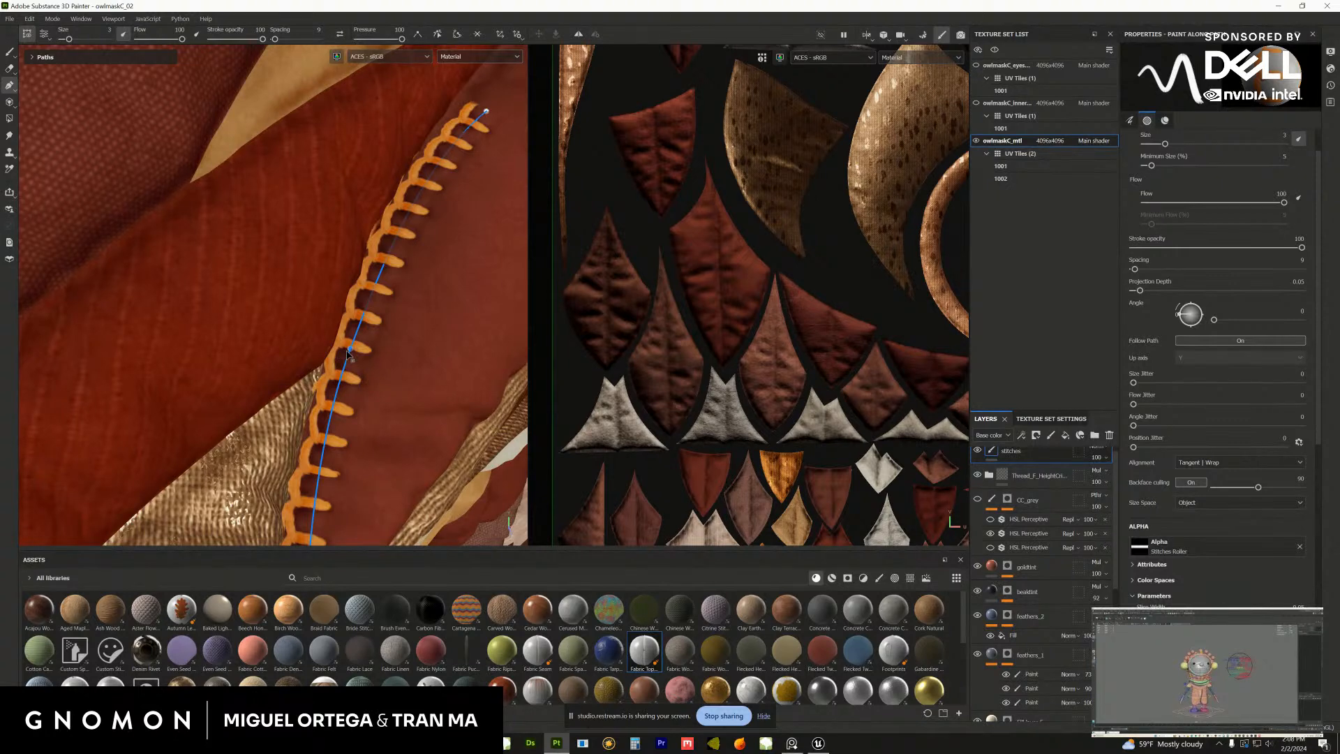
Reduce the stitch size to 2 and move the middle path points onto the seam between the gold and dark red pieces
{"action": "left_click_drag", "start_coordinate": [350, 353], "coordinate": [97, 79], "text": "alt"}
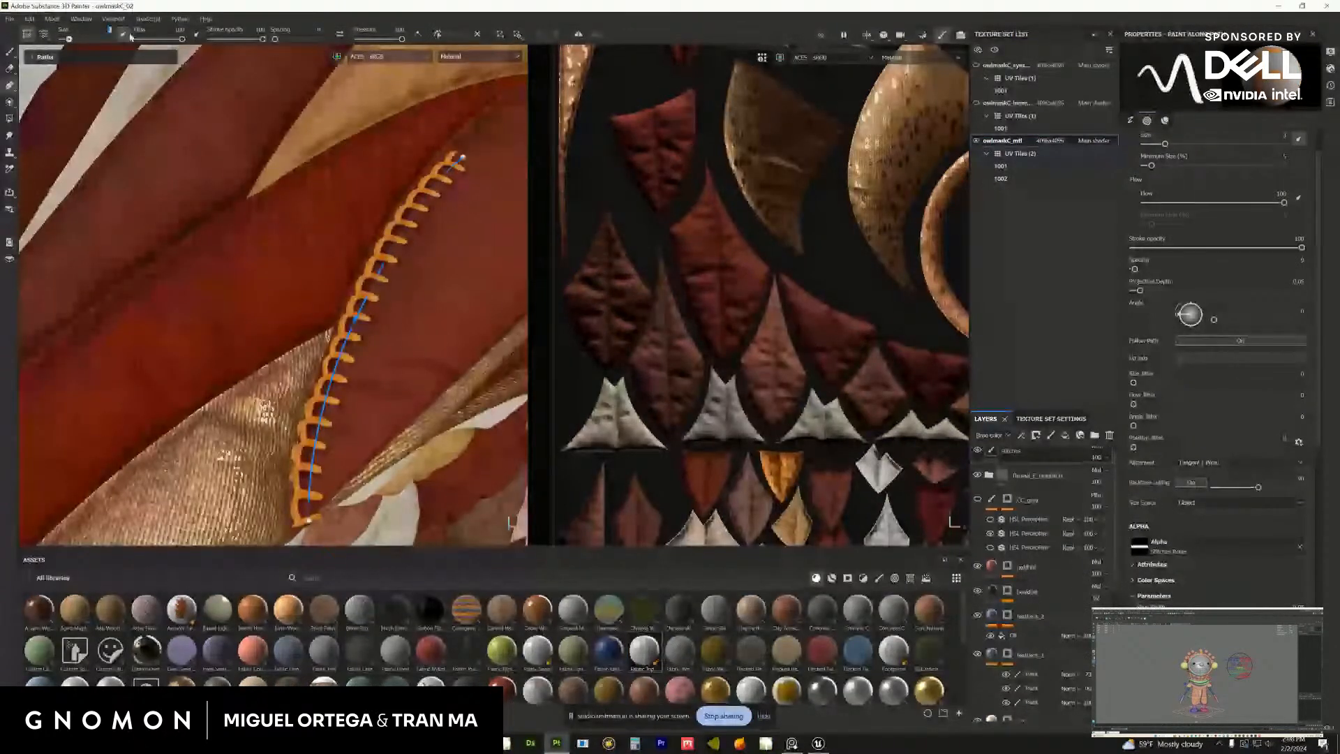
{"action": "key", "text": "["}
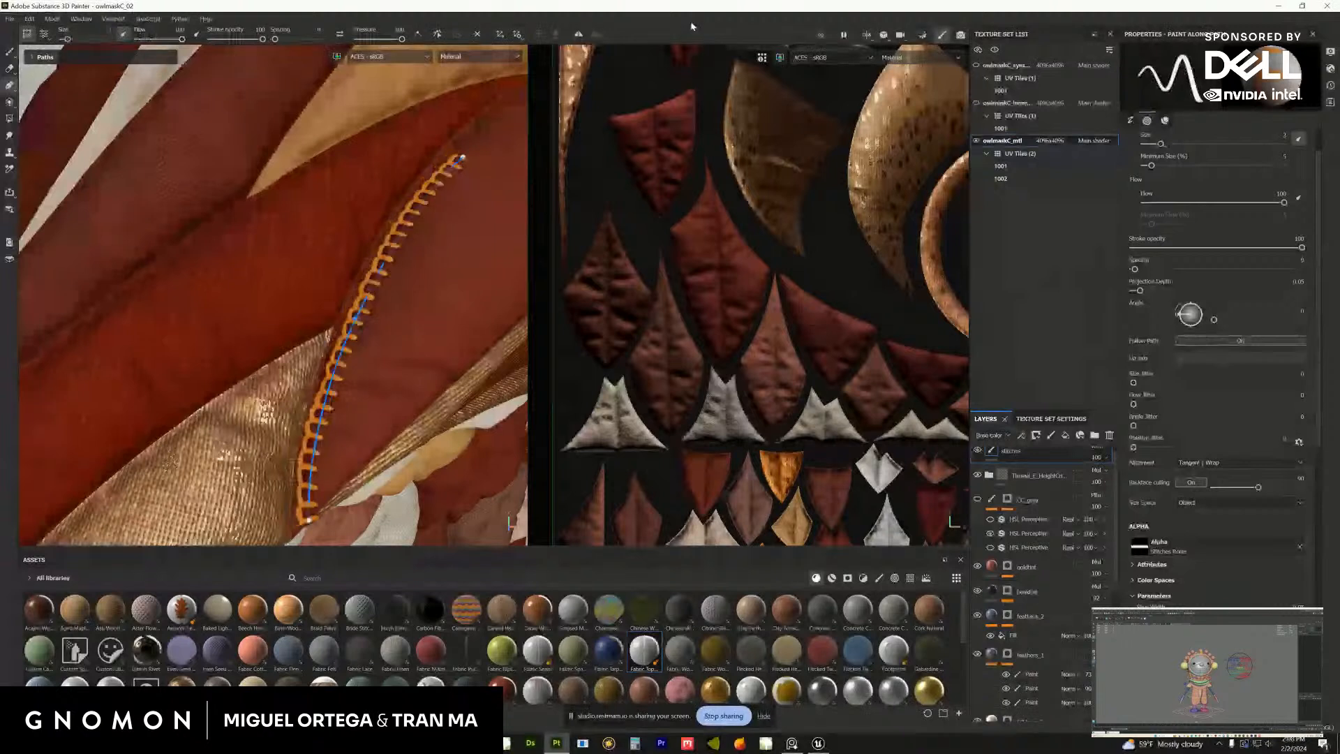
{"action": "left_click_drag", "start_coordinate": [356, 322], "coordinate": [367, 296]}
{"action": "middle_click_drag", "start_coordinate": [359, 391], "coordinate": [376, 350], "text": "alt"}
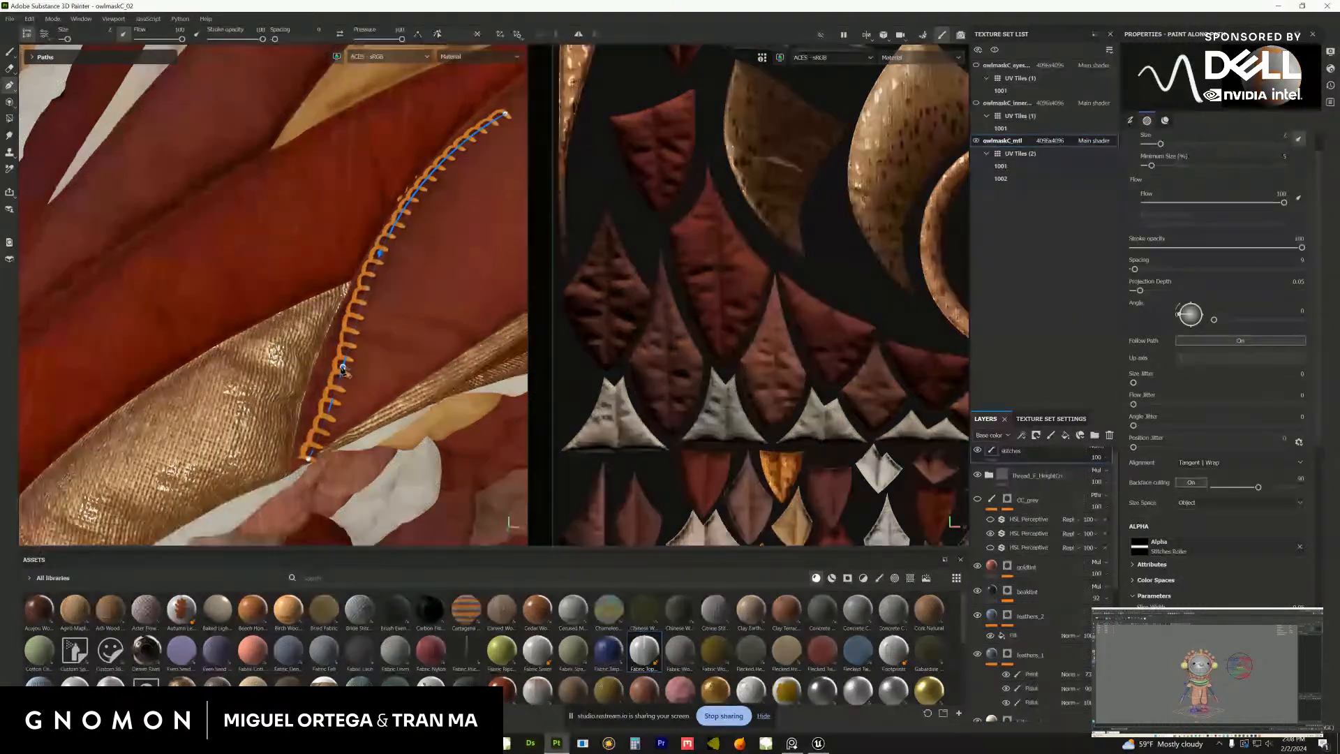
{"action": "left_click_drag", "start_coordinate": [341, 370], "coordinate": [321, 388]}
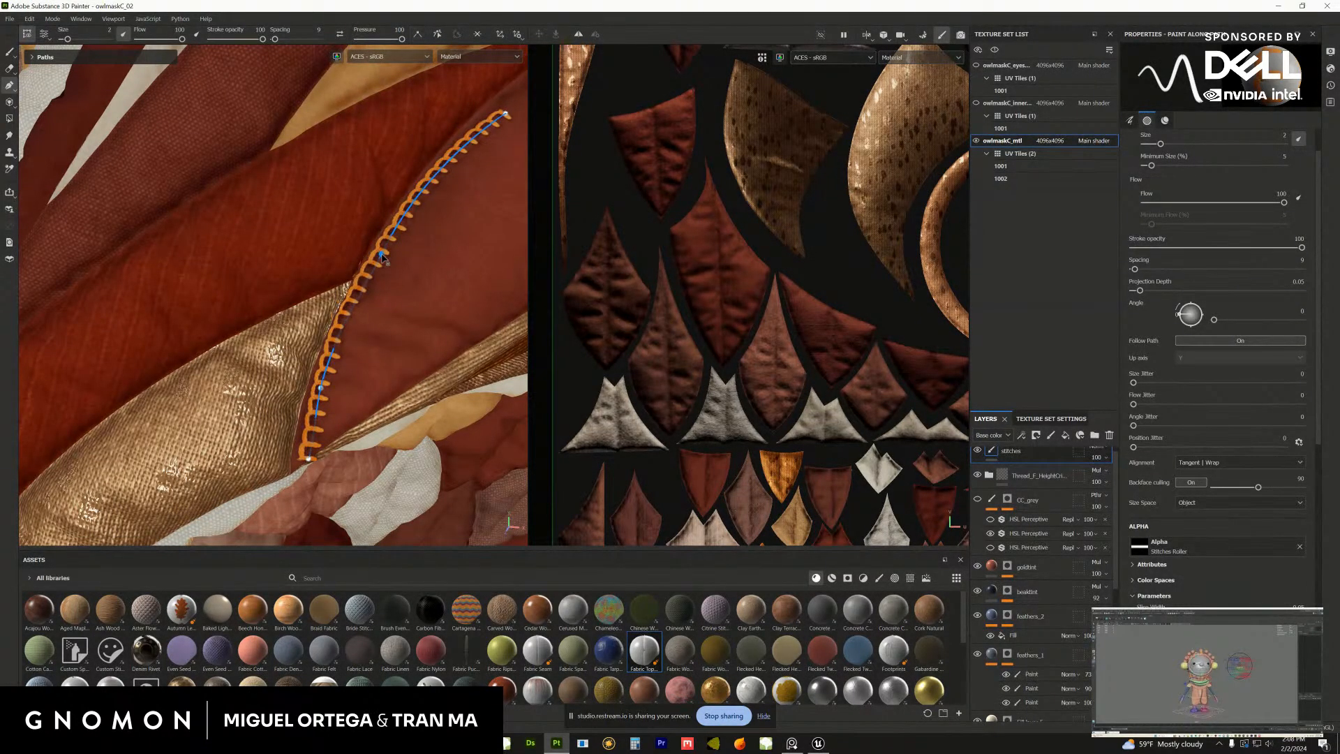
Extend the stitch path along the dark red piece's upper edge to its pointed tip and fine-tune the end point
{"action": "middle_click_drag", "start_coordinate": [381, 258], "coordinate": [253, 374], "text": "alt"}
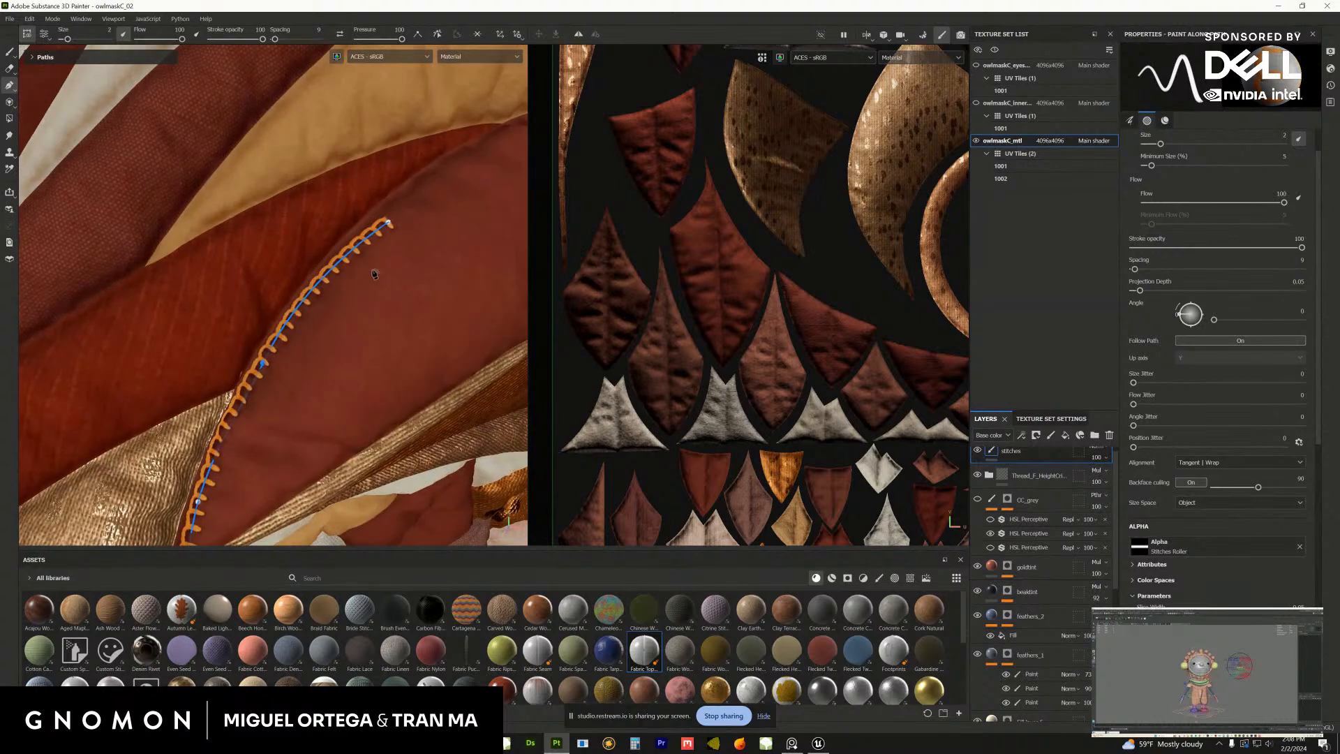
{"action": "left_click_drag", "start_coordinate": [387, 223], "coordinate": [468, 154]}
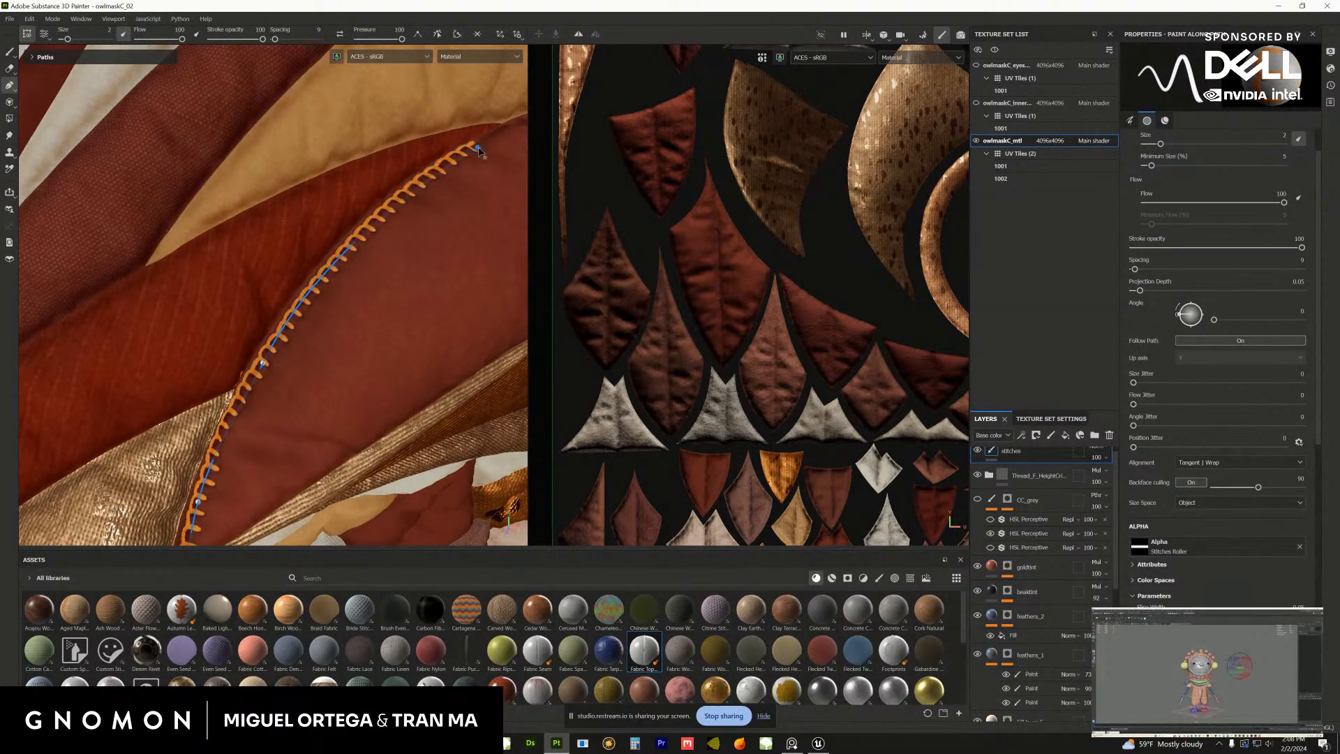
{"action": "middle_click_drag", "start_coordinate": [479, 154], "coordinate": [355, 251], "text": "alt"}
{"action": "left_click_drag", "start_coordinate": [356, 253], "coordinate": [431, 264], "text": "alt"}
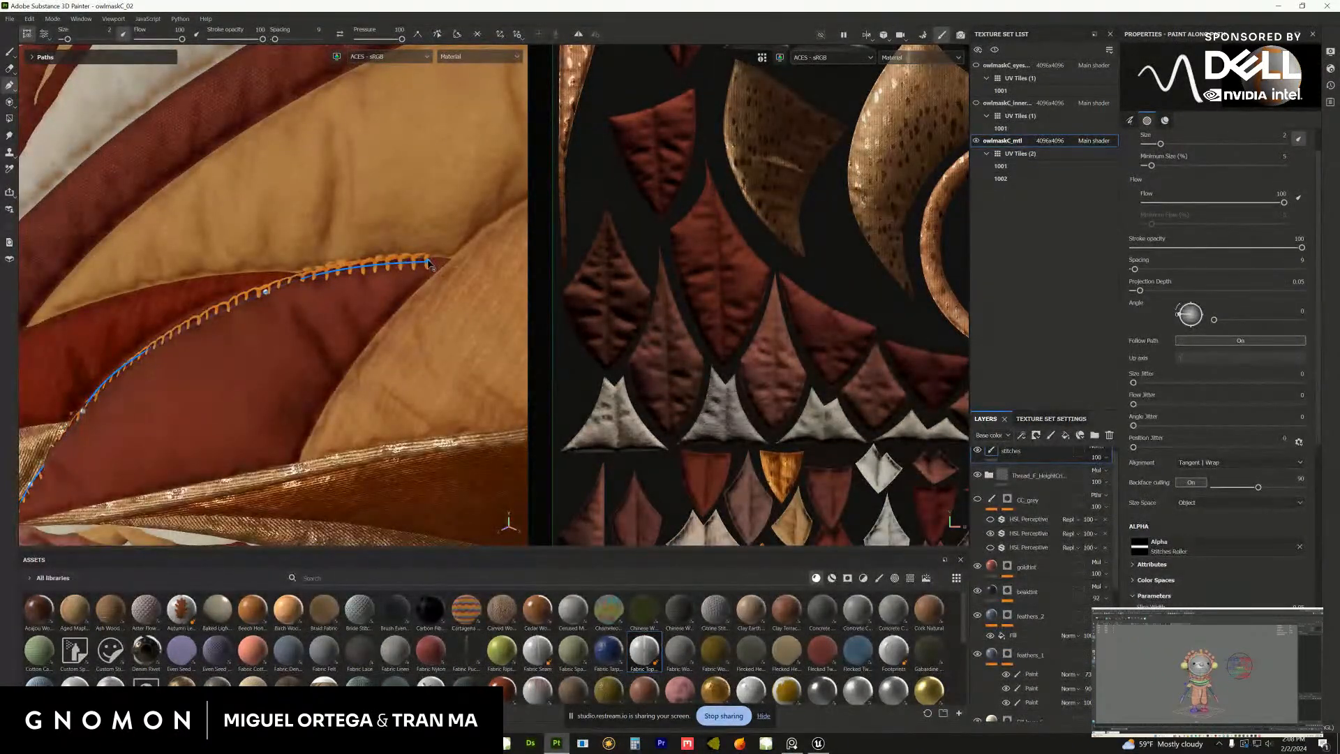
{"action": "left_click_drag", "start_coordinate": [436, 268], "coordinate": [438, 270]}
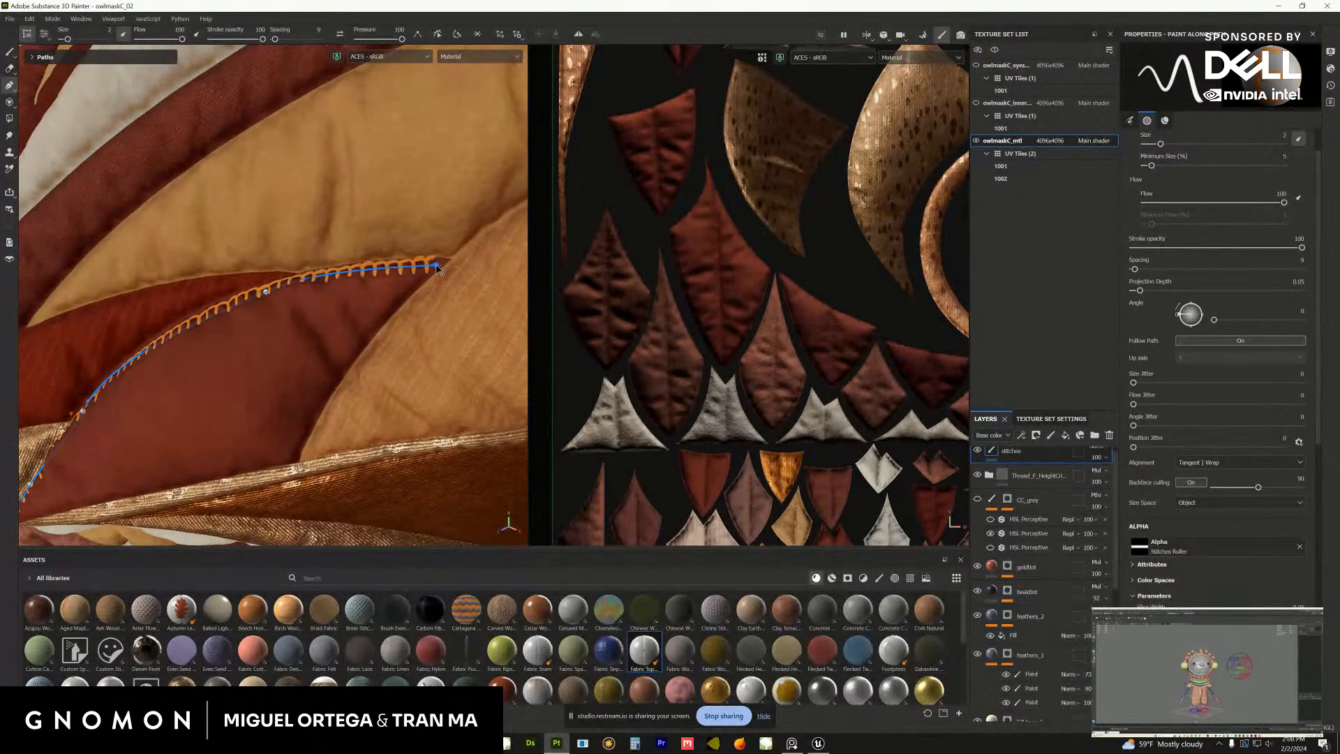
{"action": "right_click_drag", "start_coordinate": [436, 267], "coordinate": [454, 531], "text": "alt"}
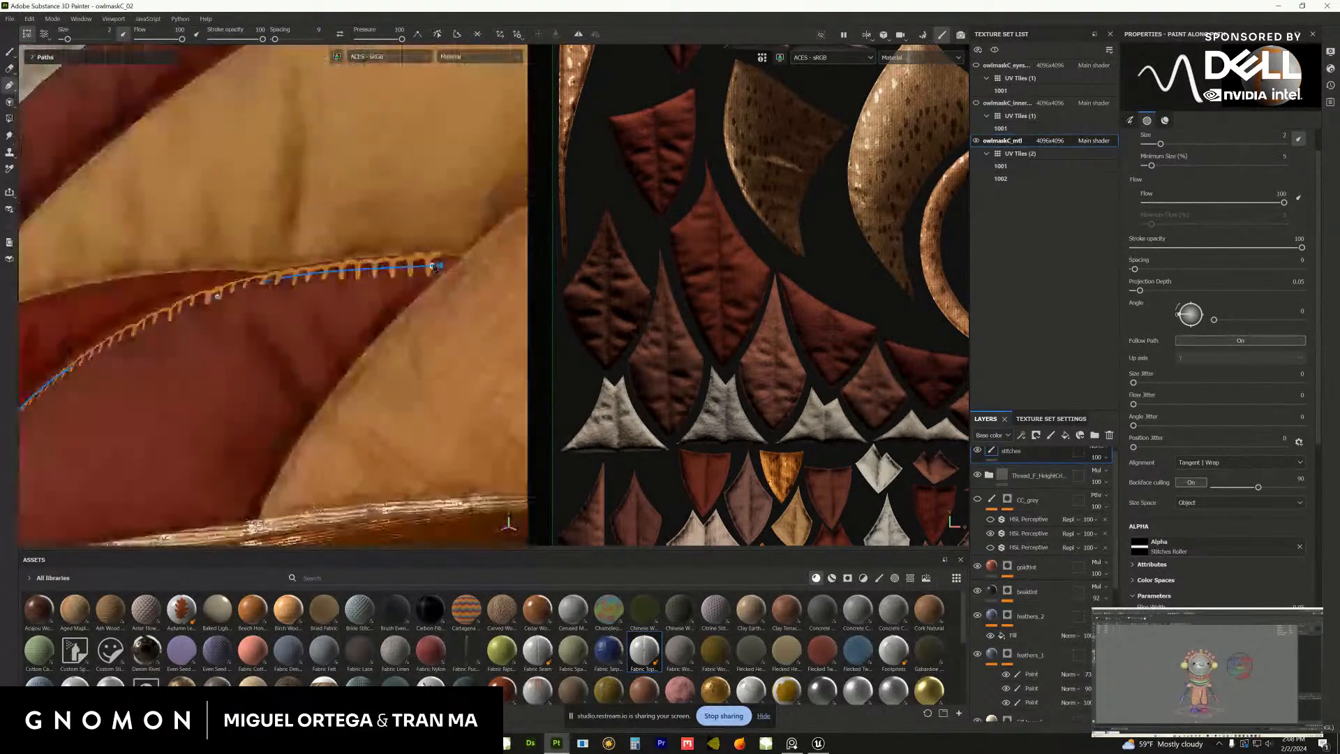
{"action": "left_click_drag", "start_coordinate": [441, 270], "coordinate": [440, 268]}
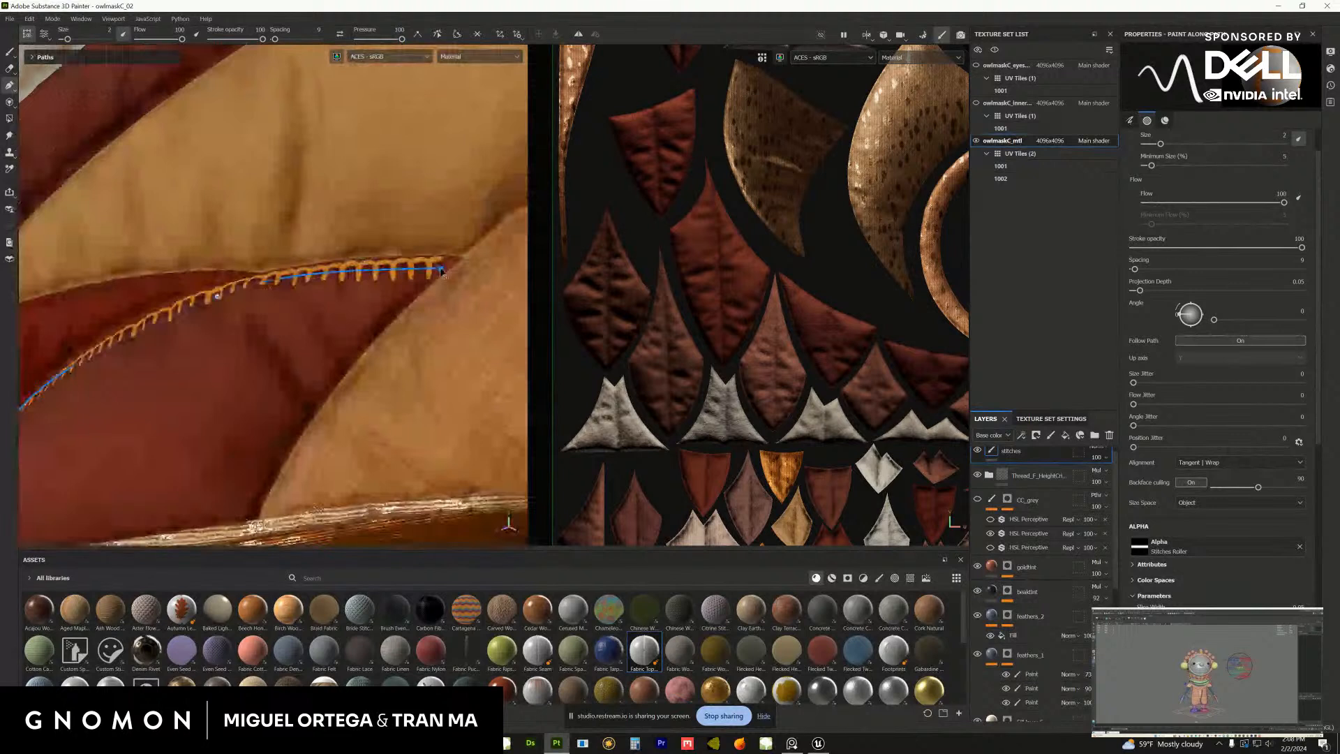
Continue the stitch path down the dark red piece's far side and along its lower edge back to the starting corner
{"action": "left_click", "coordinate": [353, 354]}
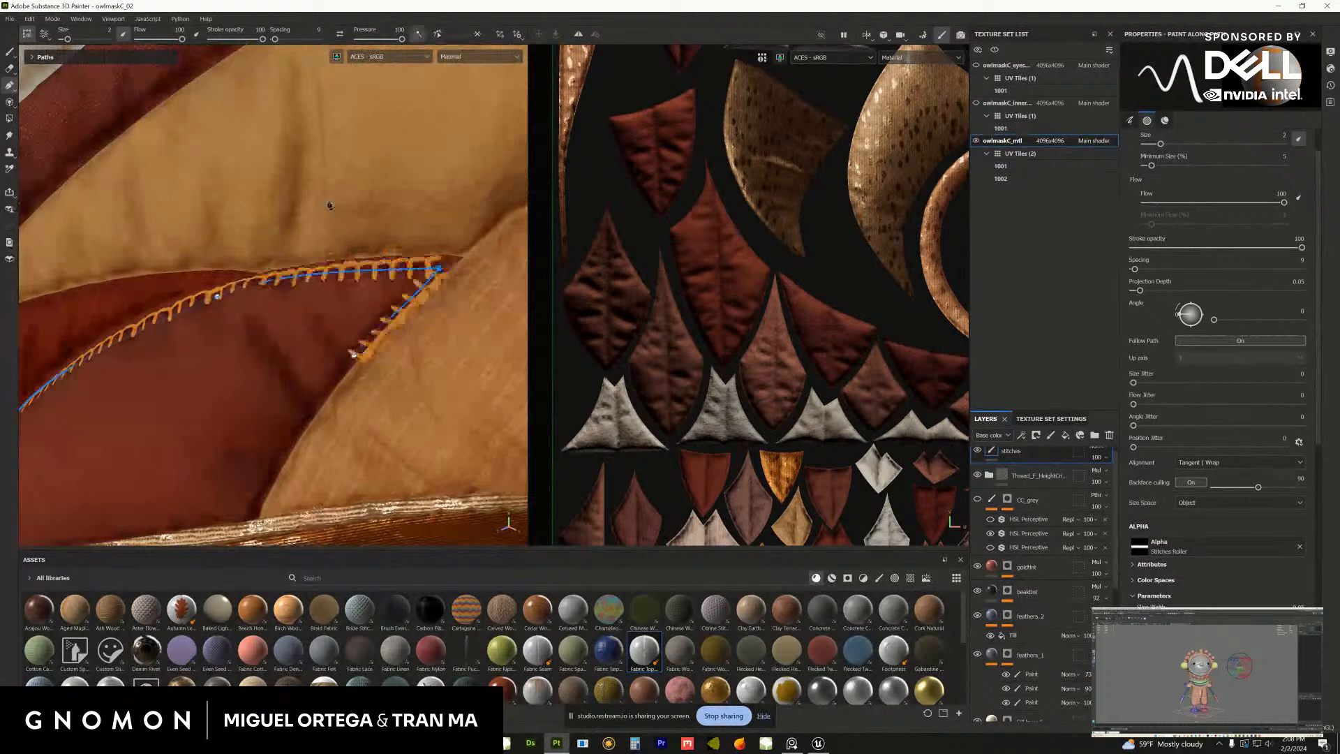
{"action": "left_click_drag", "start_coordinate": [329, 205], "coordinate": [405, 300], "text": "alt"}
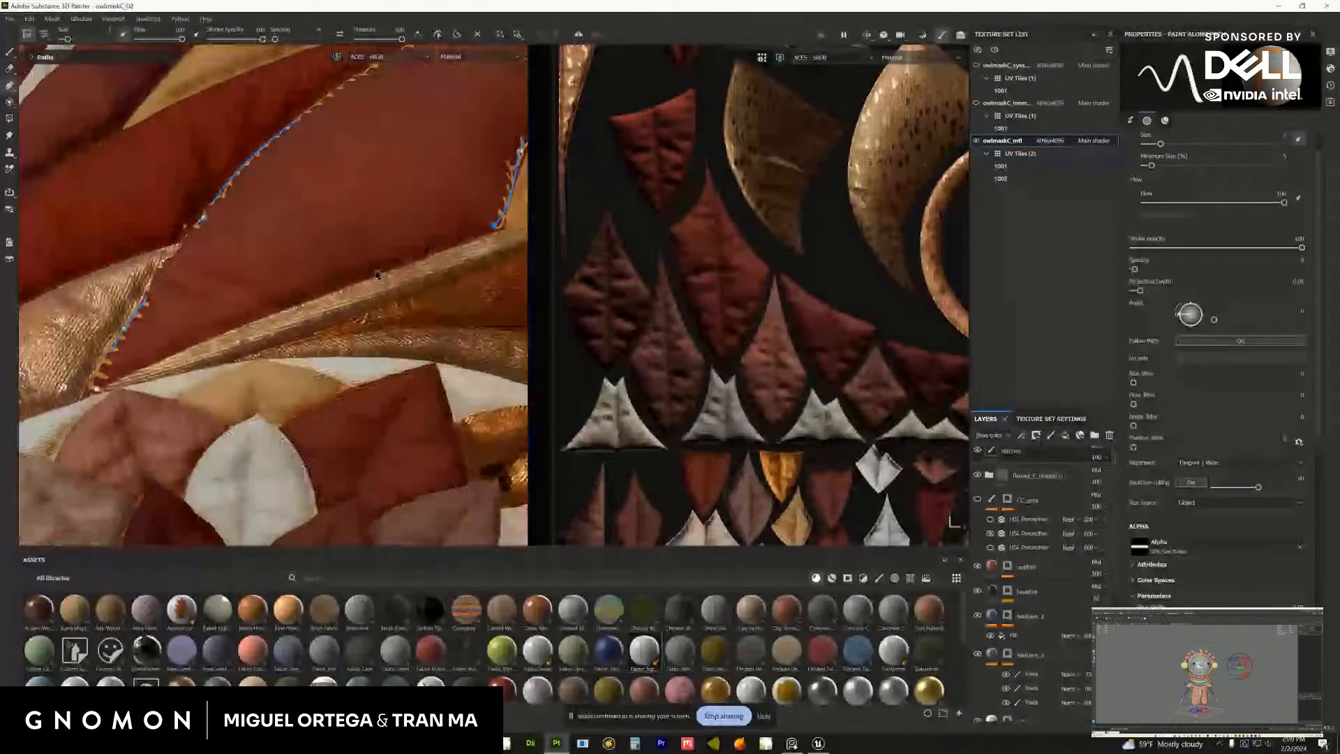
{"action": "left_click", "coordinate": [308, 305]}
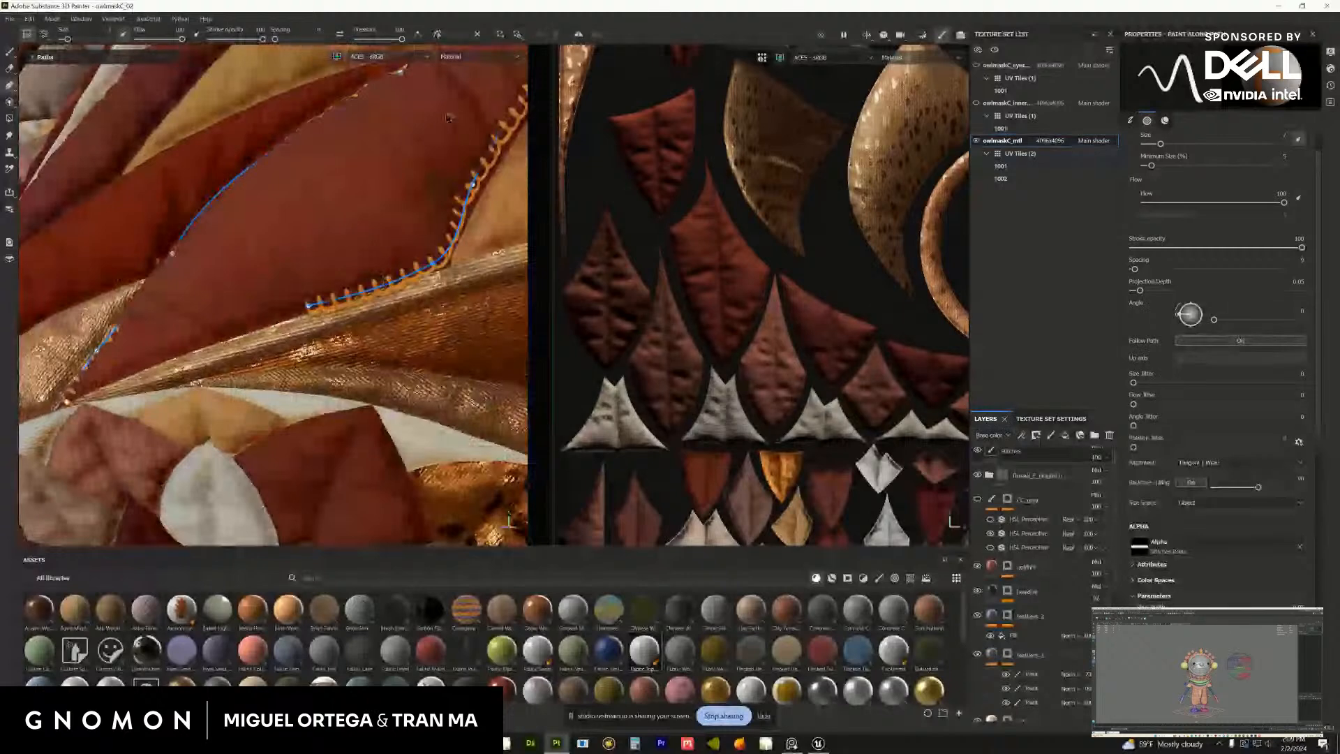
{"action": "mouse_move", "coordinate": [308, 305]}
{"action": "left_mouse_down"}
{"action": "mouse_move", "coordinate": [333, 287]}
{"action": "mouse_move", "coordinate": [319, 307]}
{"action": "left_mouse_up"}
{"action": "left_click", "coordinate": [309, 276]}
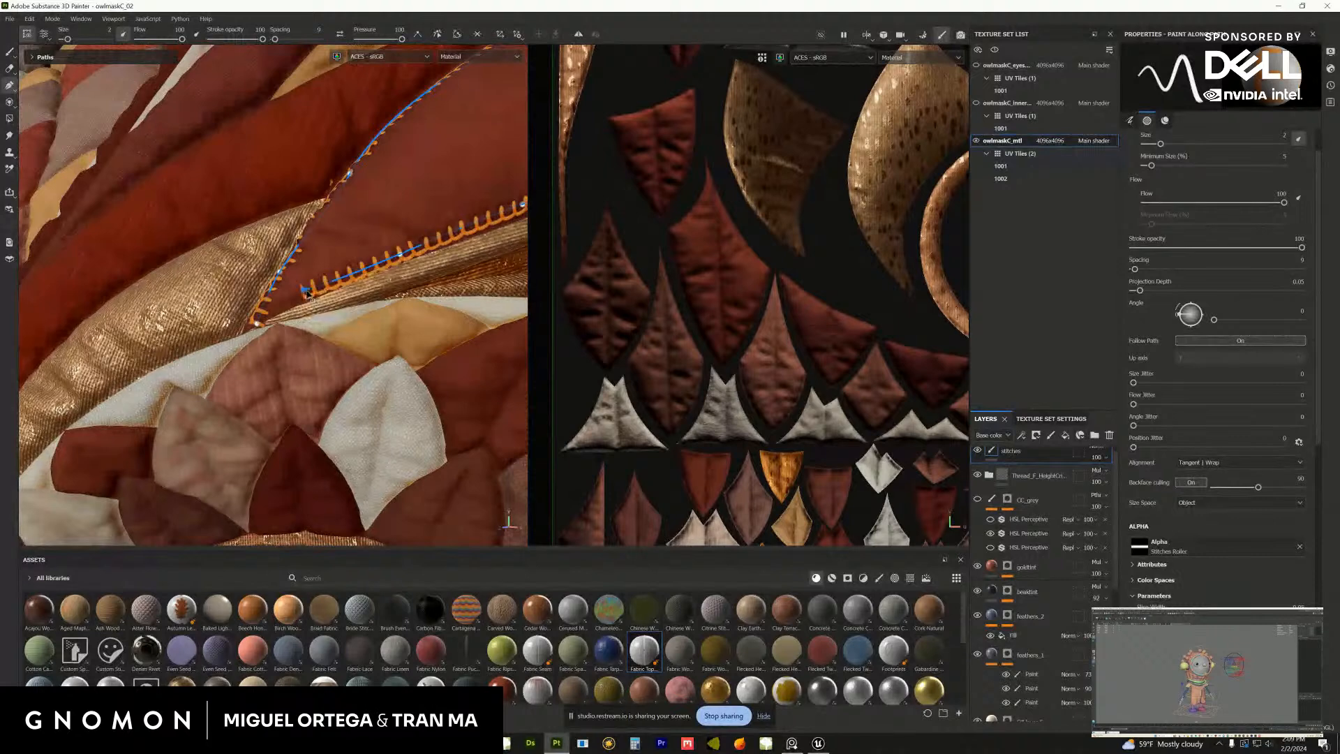
{"action": "left_click", "coordinate": [400, 256]}
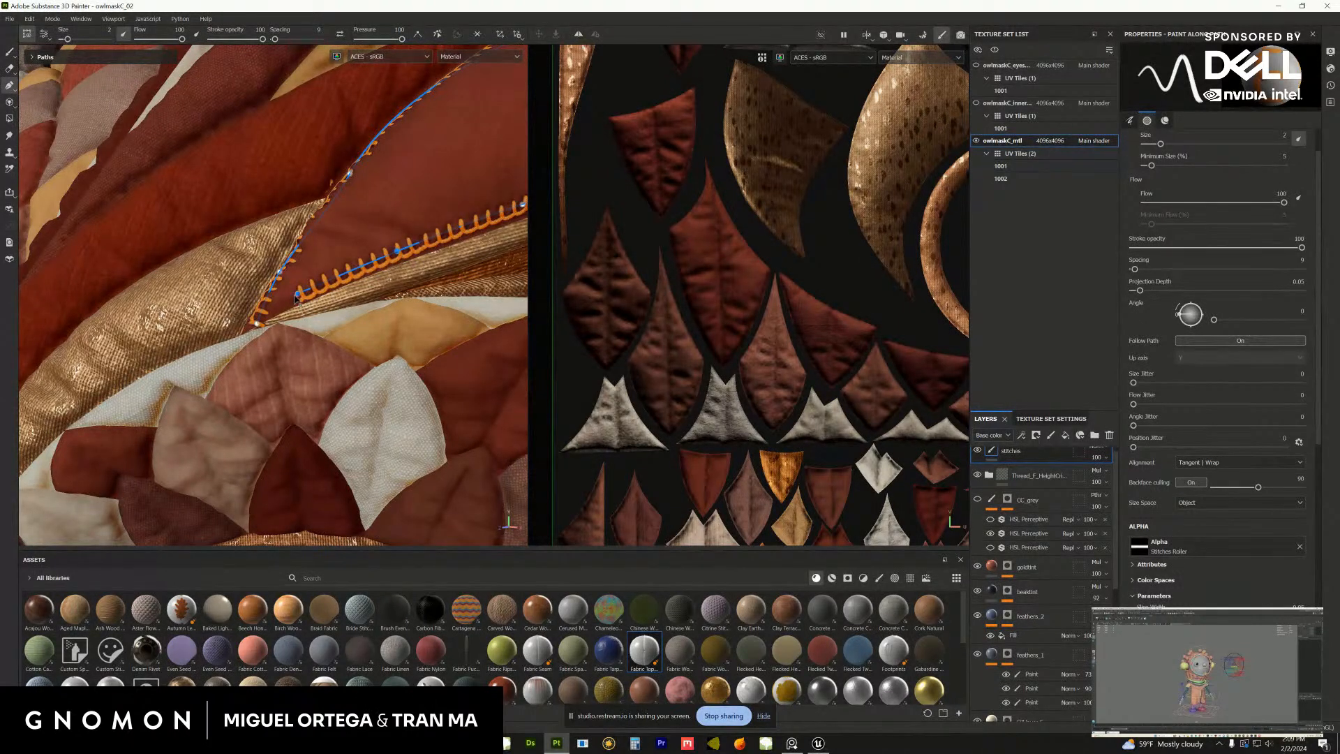
{"action": "left_click_drag", "start_coordinate": [299, 294], "coordinate": [246, 337]}
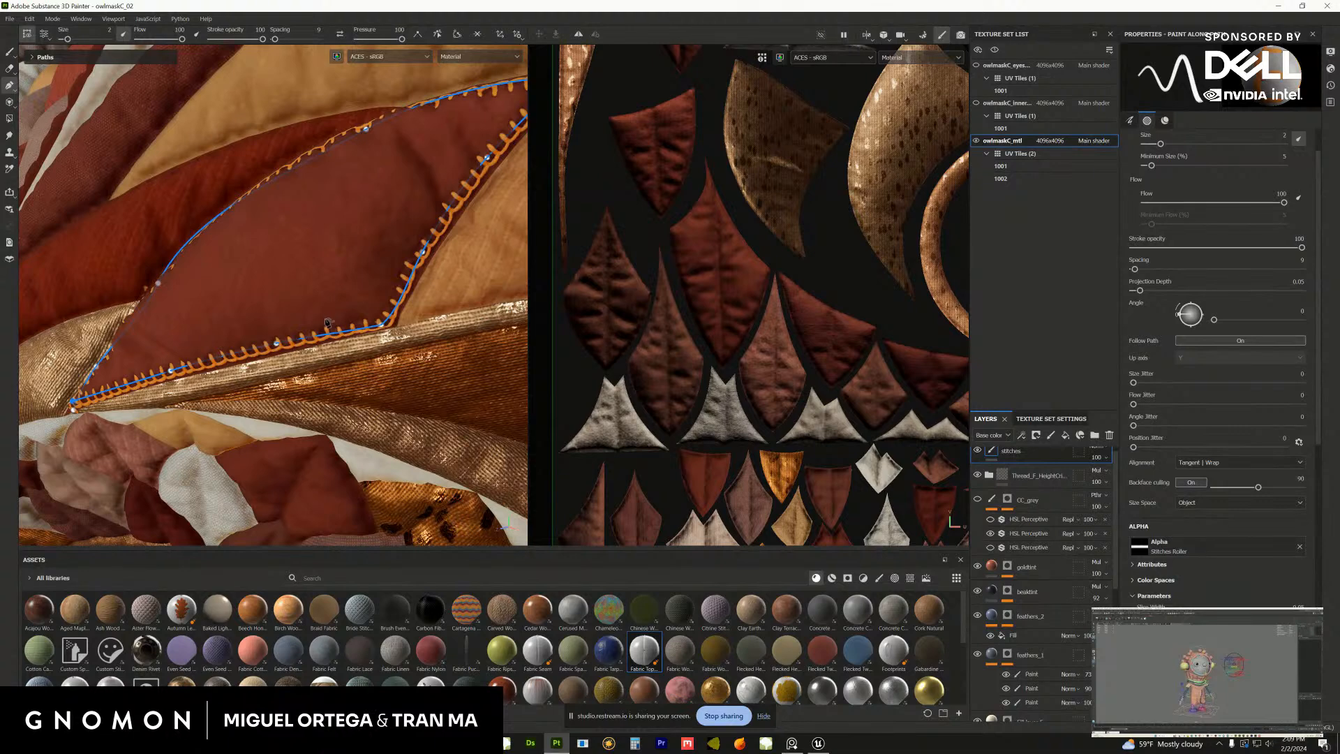
Examine the stitch outline around the dark red piece from several angles, both close up and against the whole mask
{"action": "left_click_drag", "start_coordinate": [301, 241], "coordinate": [291, 268], "text": "alt"}
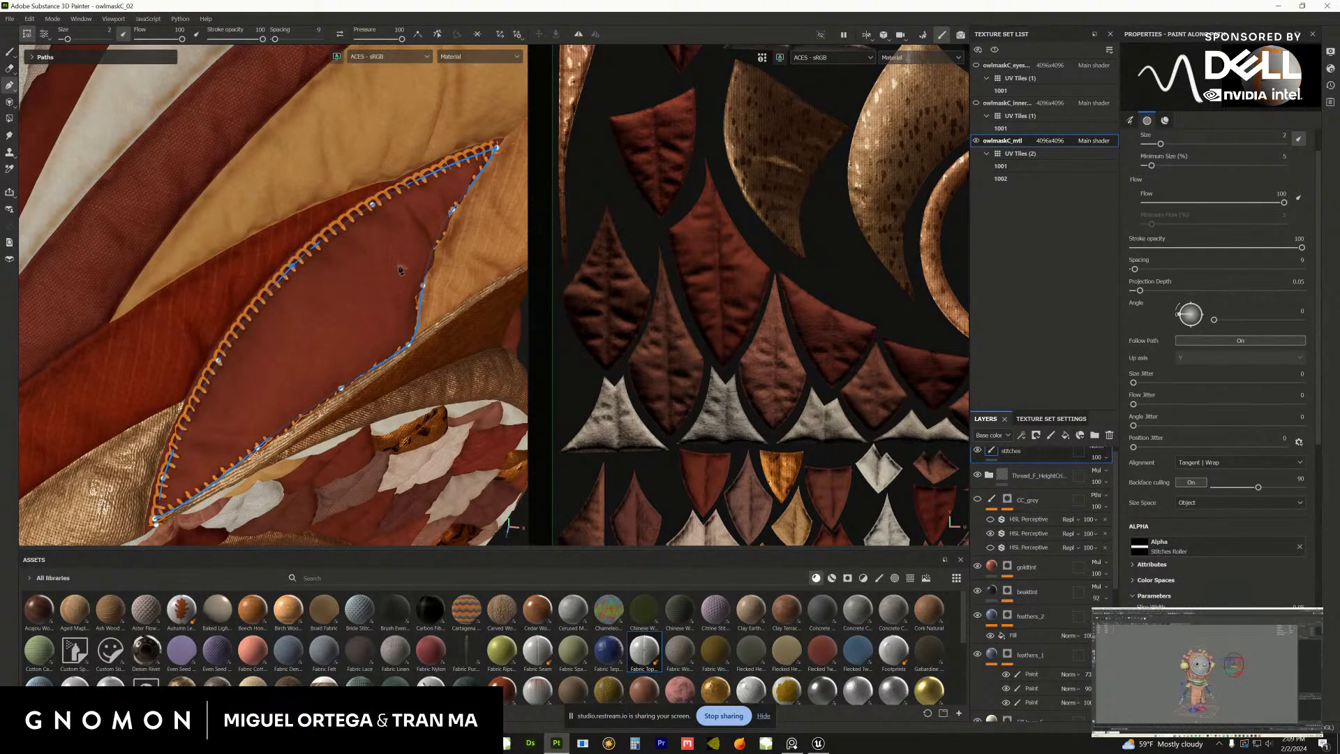
{"action": "left_click_drag", "start_coordinate": [400, 269], "coordinate": [260, 281], "text": "alt"}
{"action": "scroll", "coordinate": [252, 312], "scroll_direction": "up", "scroll_amount": 2}
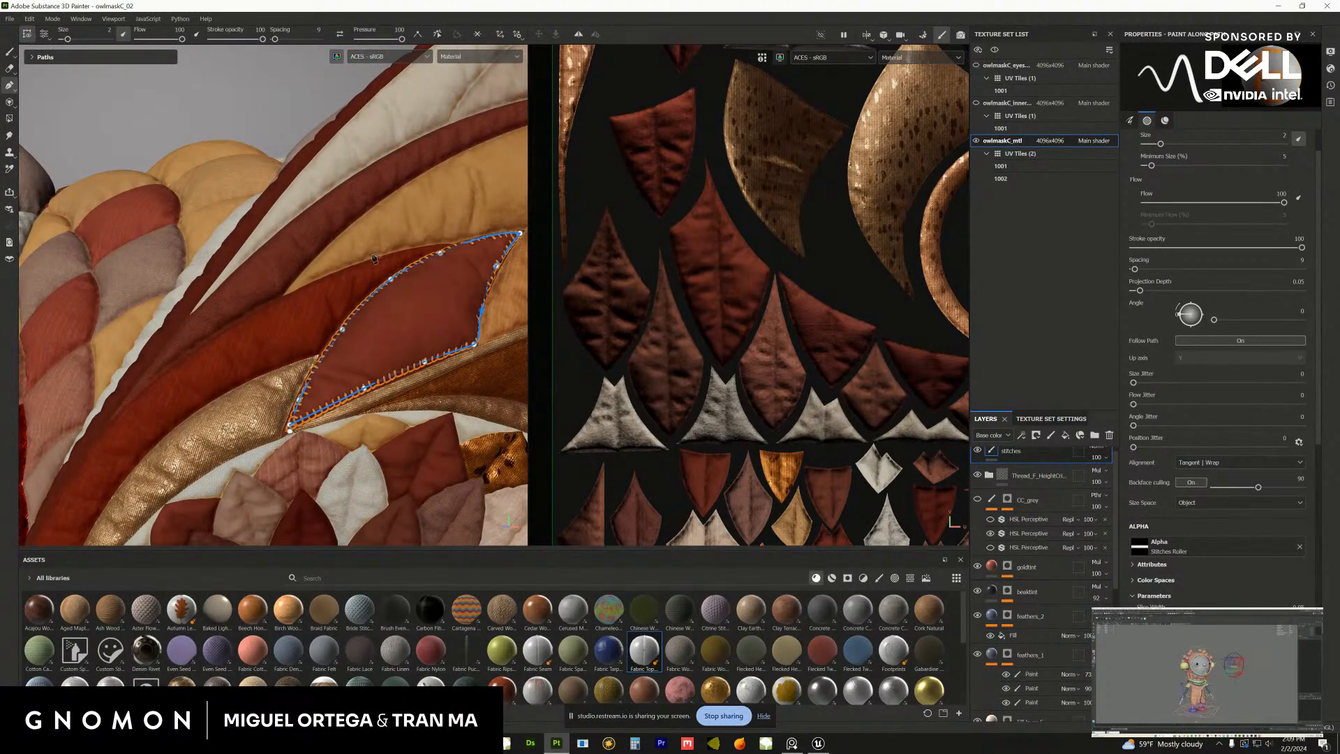
{"action": "left_click_drag", "start_coordinate": [245, 310], "coordinate": [322, 292], "text": "alt"}
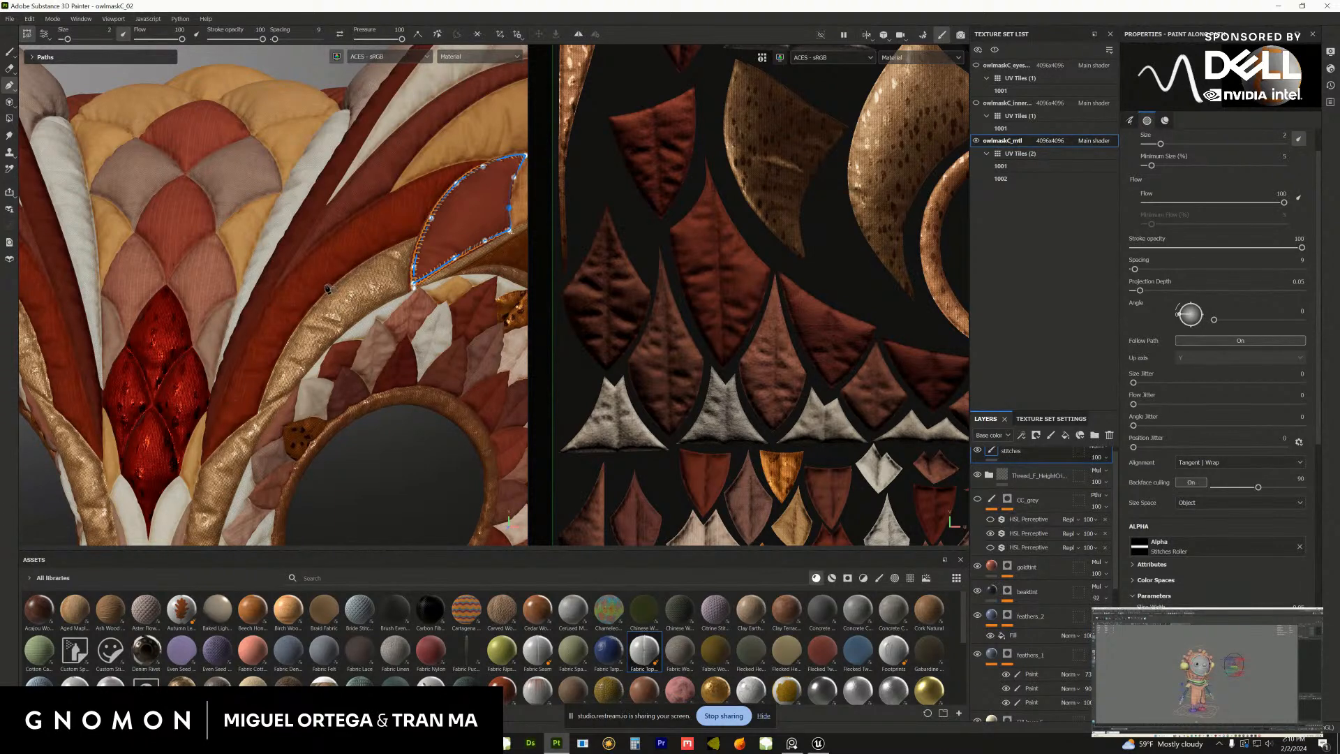
{"action": "scroll", "coordinate": [347, 290], "scroll_direction": "up", "scroll_amount": 5}
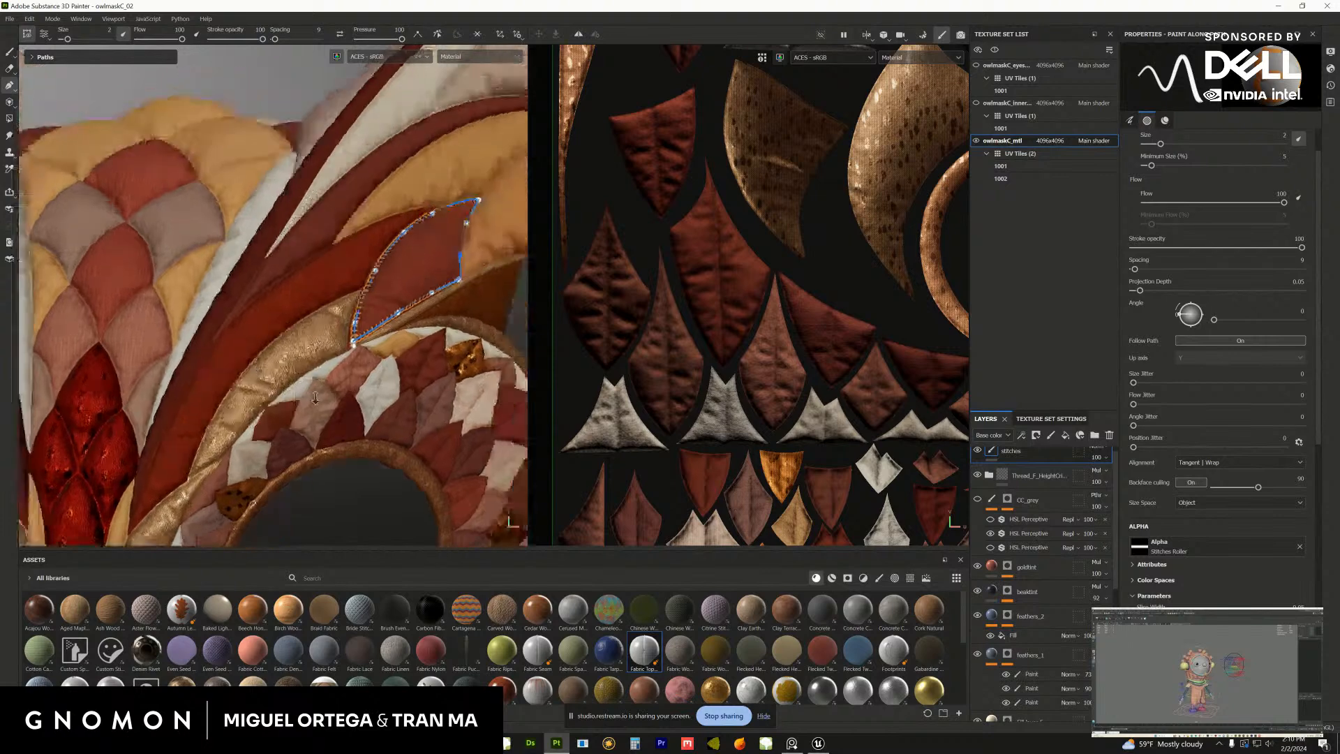
{"action": "scroll", "coordinate": [297, 356], "scroll_direction": "up", "scroll_amount": 5}
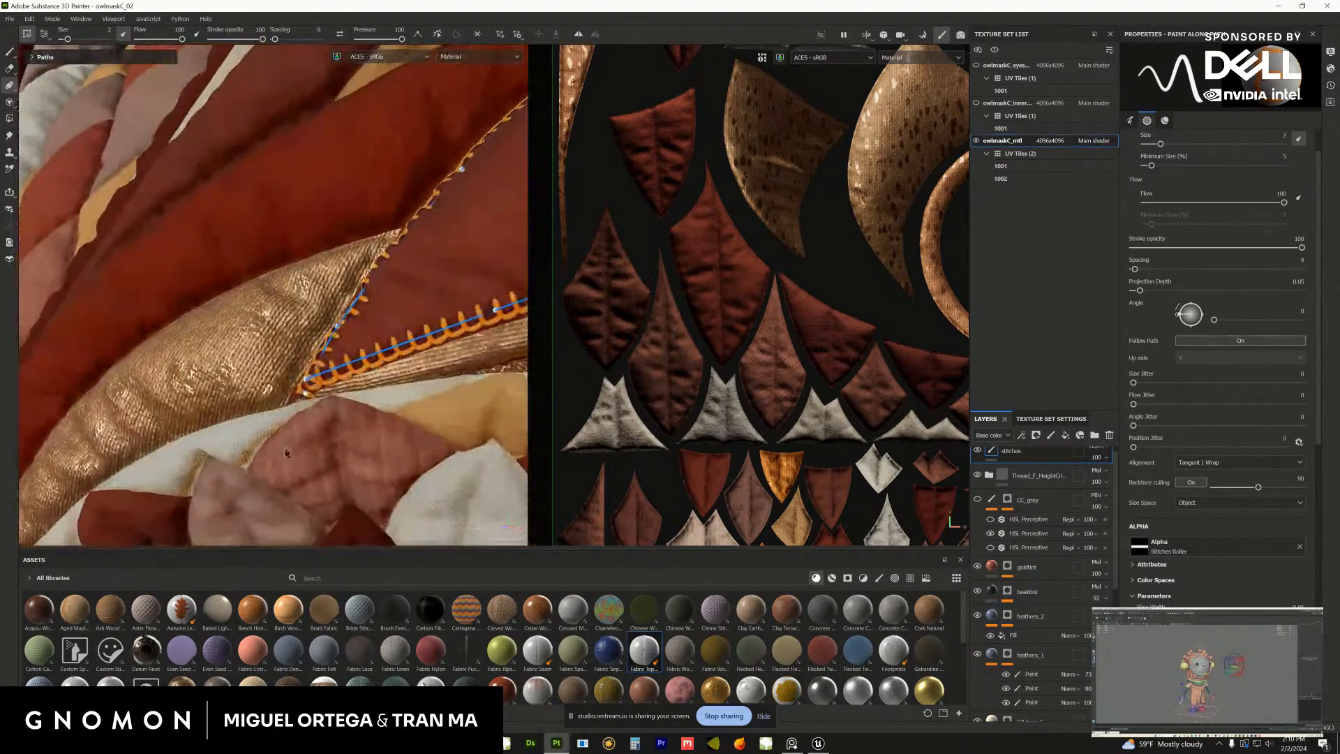
{"action": "scroll", "coordinate": [208, 463], "scroll_direction": "down", "scroll_amount": 6}
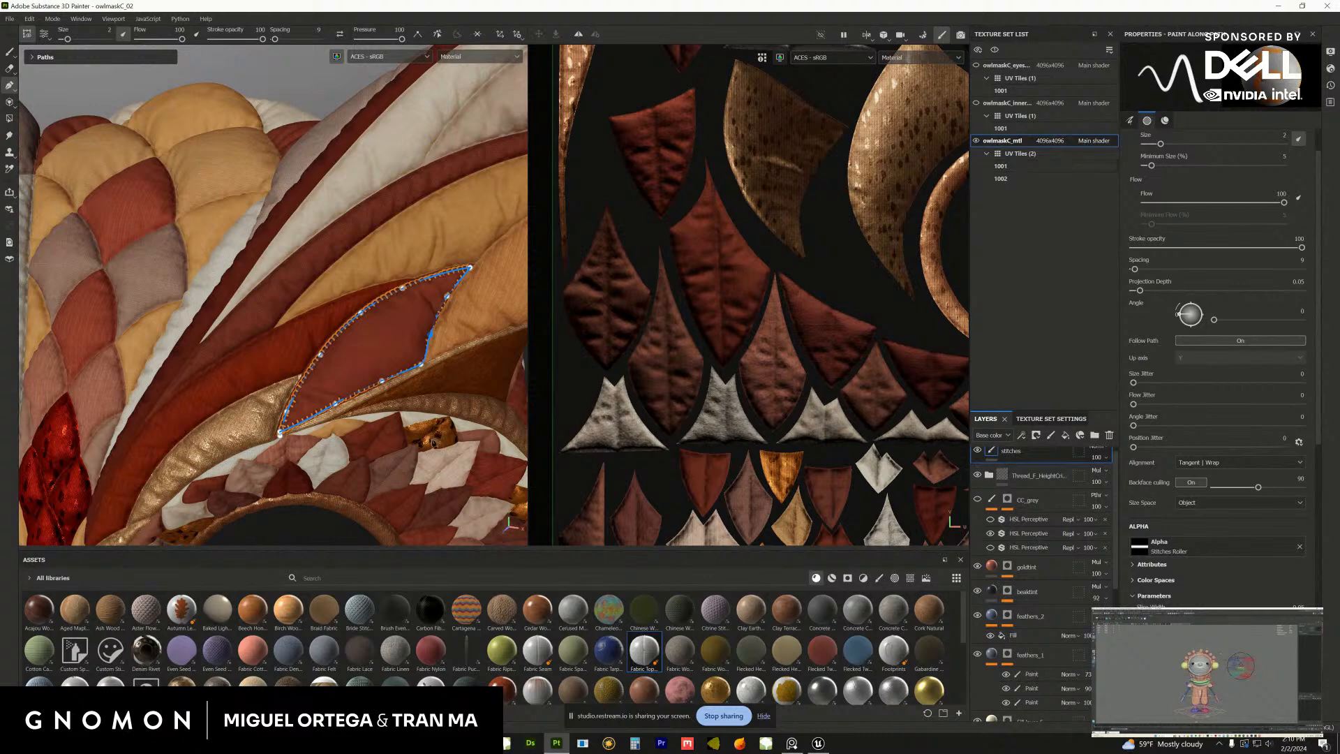
Increase the stitch size to 3 and nudge the path points along the dark red piece's upper edge onto the seam
{"action": "left_click_drag", "start_coordinate": [436, 441], "coordinate": [235, 319], "text": "alt"}
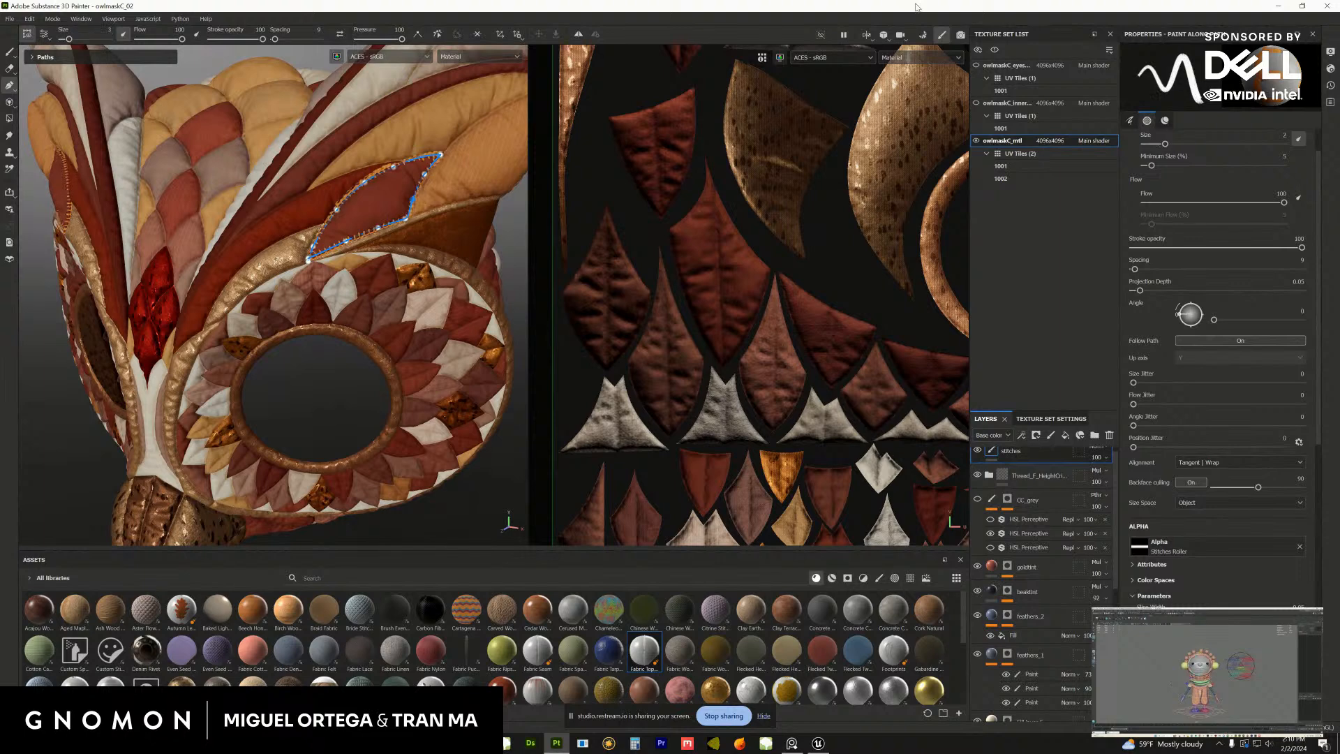
{"action": "scroll", "coordinate": [308, 297], "scroll_direction": "up", "scroll_amount": 8}
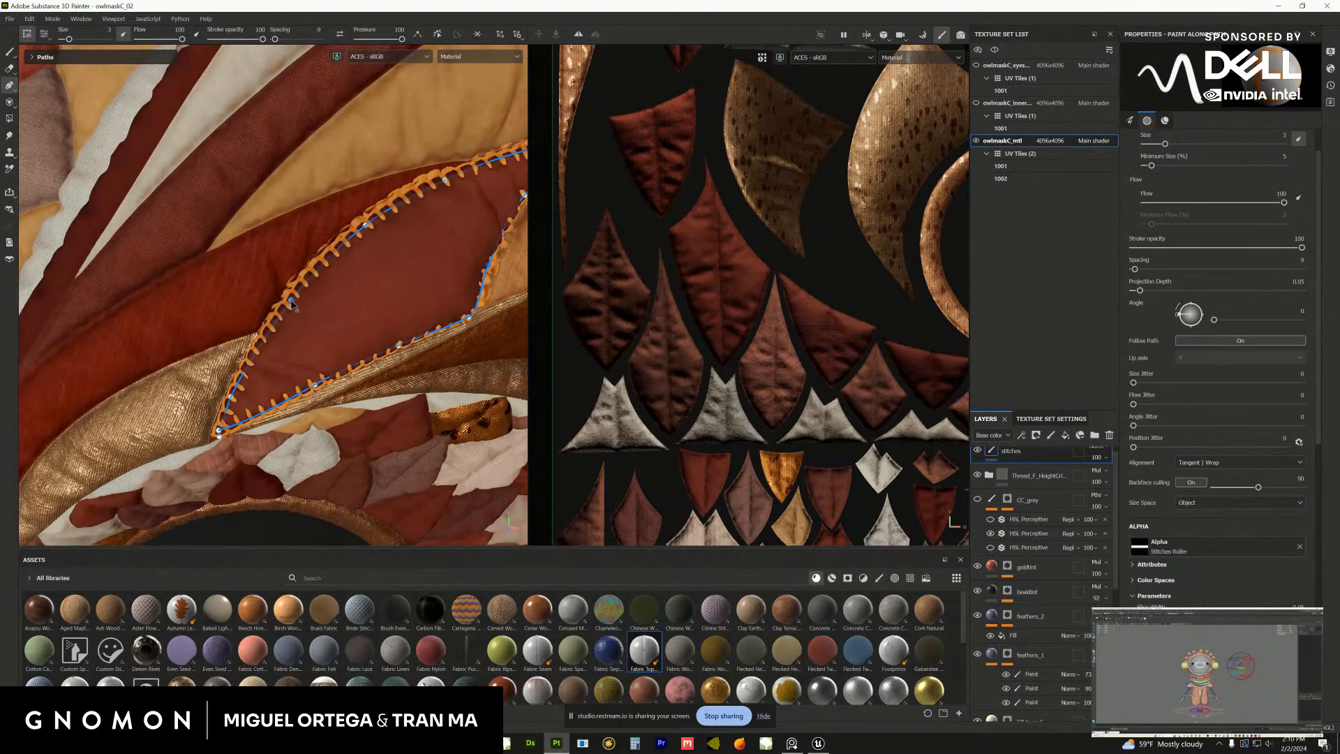
{"action": "left_click_drag", "start_coordinate": [292, 302], "coordinate": [292, 304]}
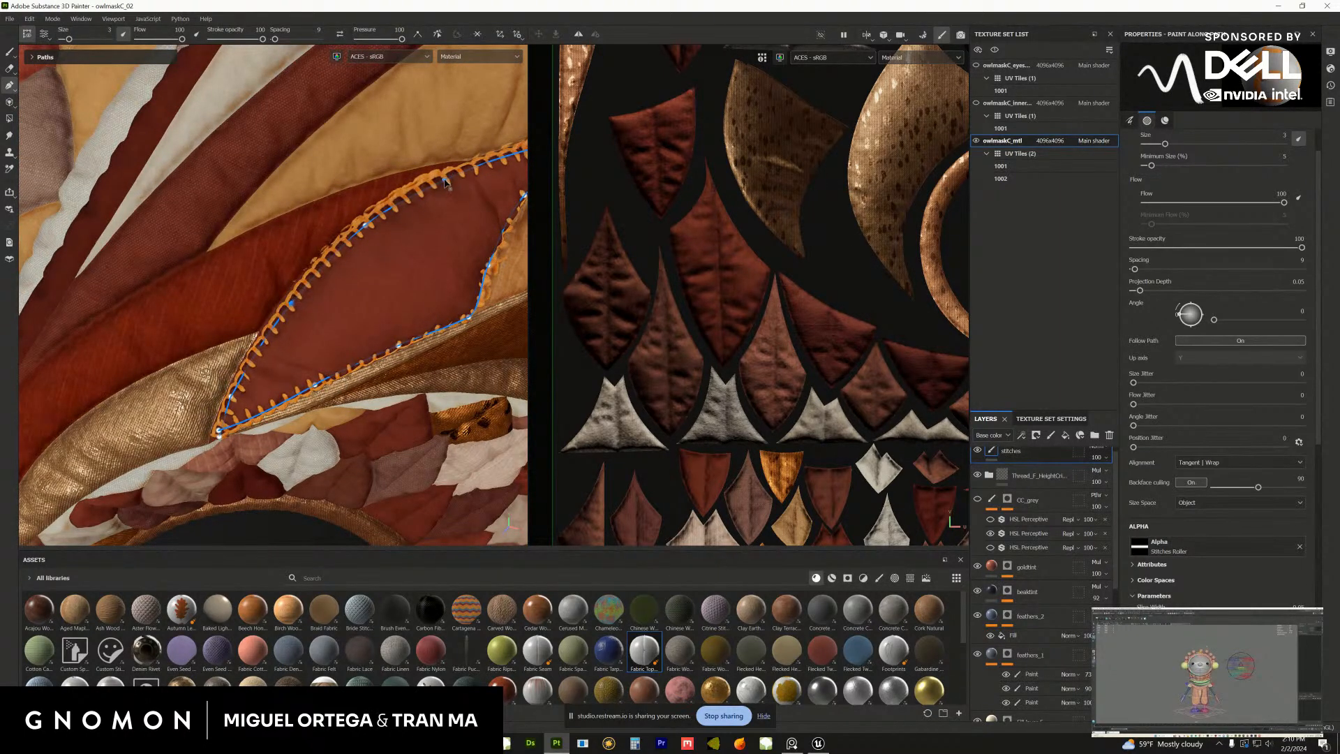
{"action": "left_click_drag", "start_coordinate": [445, 186], "coordinate": [445, 183]}
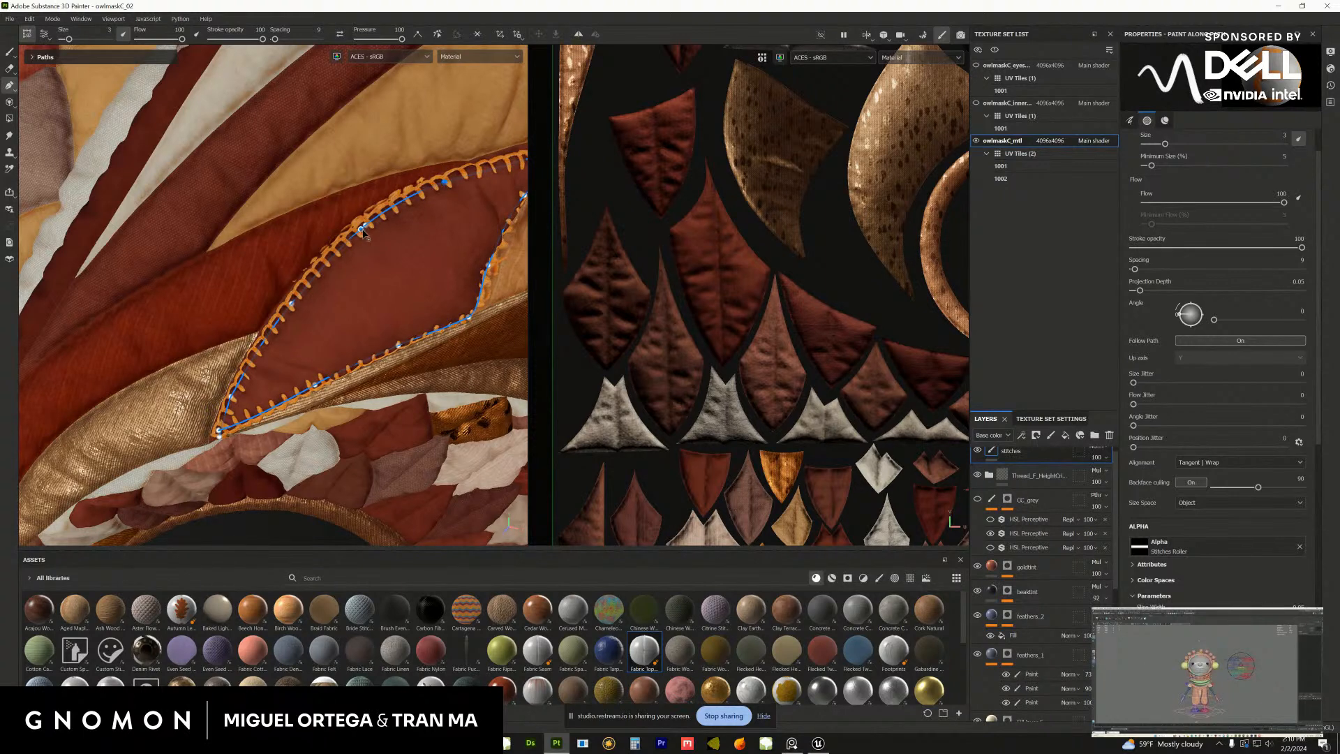
{"action": "left_click_drag", "start_coordinate": [366, 231], "coordinate": [364, 233]}
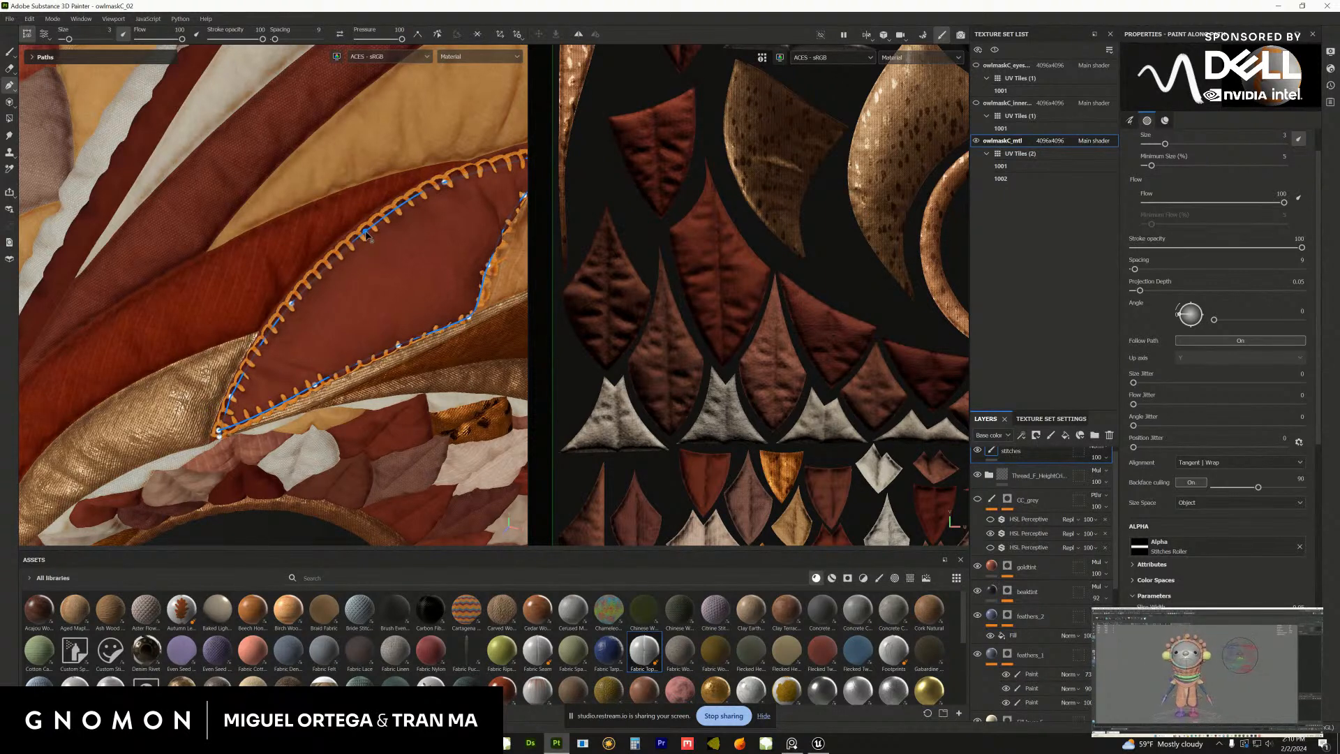
Reposition the stitch path points at the dark red piece's pointed tip and at the corner of its lower edge
{"action": "left_click_drag", "start_coordinate": [317, 323], "coordinate": [346, 334], "text": "alt"}
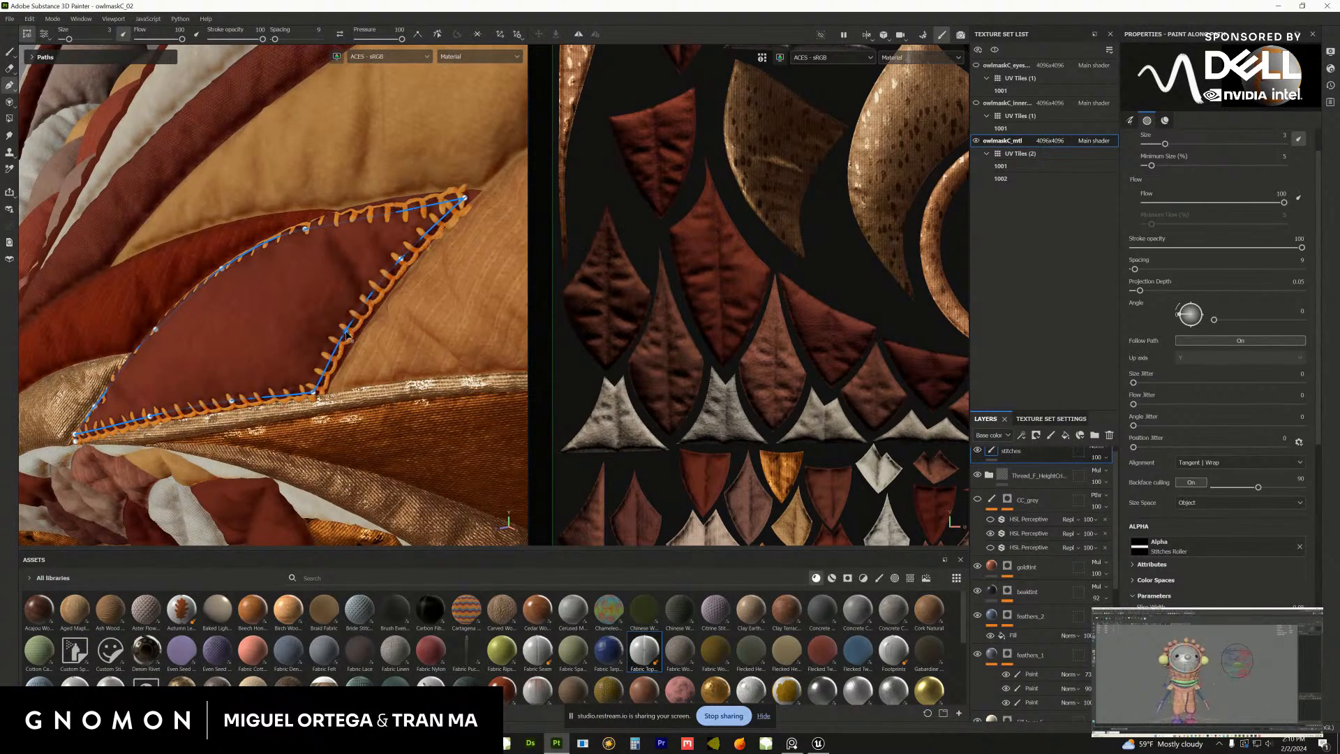
{"action": "left_click_drag", "start_coordinate": [463, 200], "coordinate": [449, 204]}
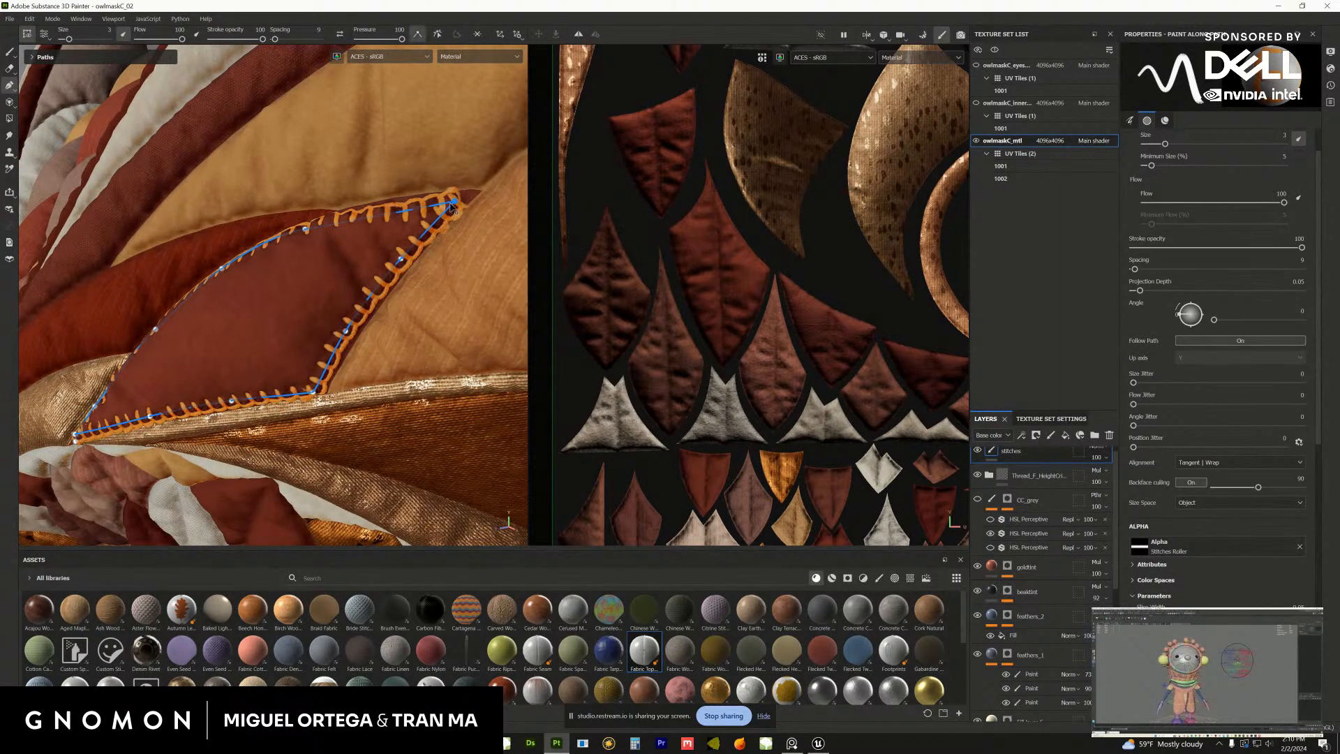
{"action": "left_click_drag", "start_coordinate": [377, 227], "coordinate": [404, 229], "text": "alt"}
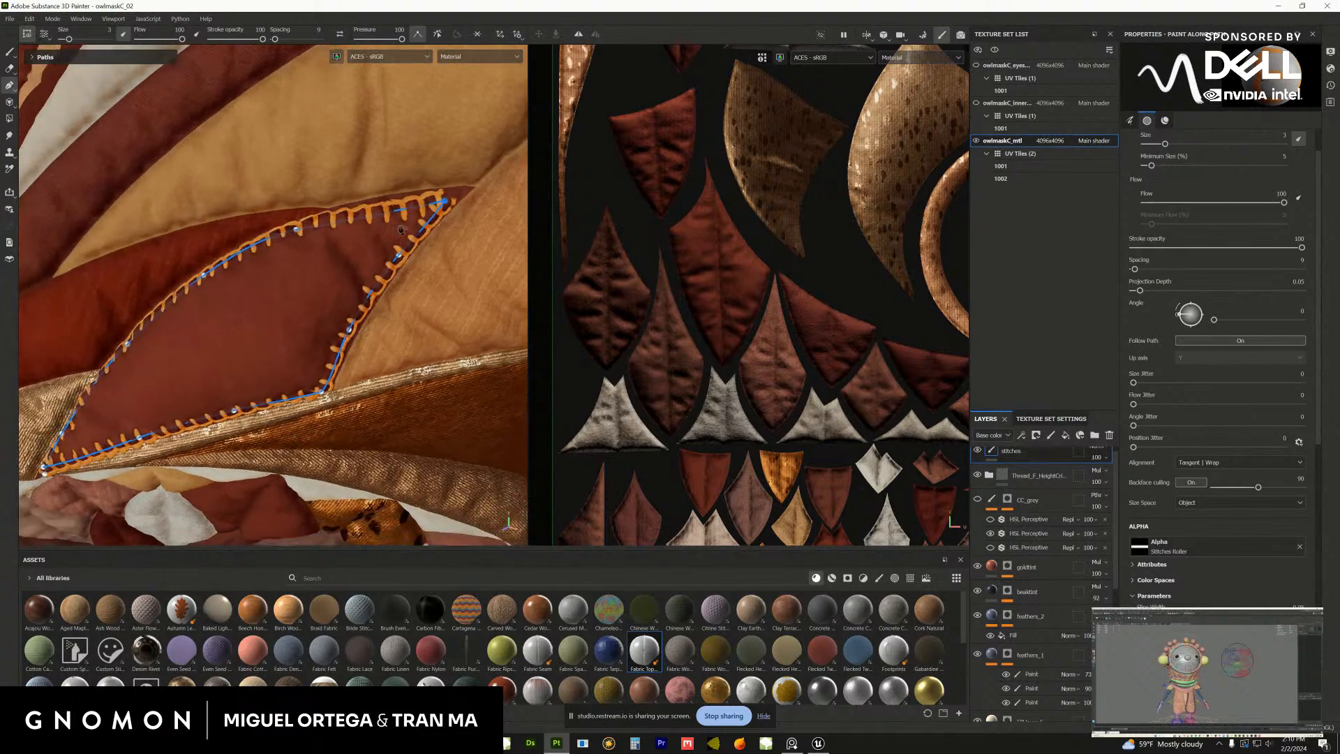
{"action": "middle_click_drag", "start_coordinate": [377, 244], "coordinate": [415, 183], "text": "alt"}
{"action": "left_click_drag", "start_coordinate": [358, 327], "coordinate": [357, 324]}
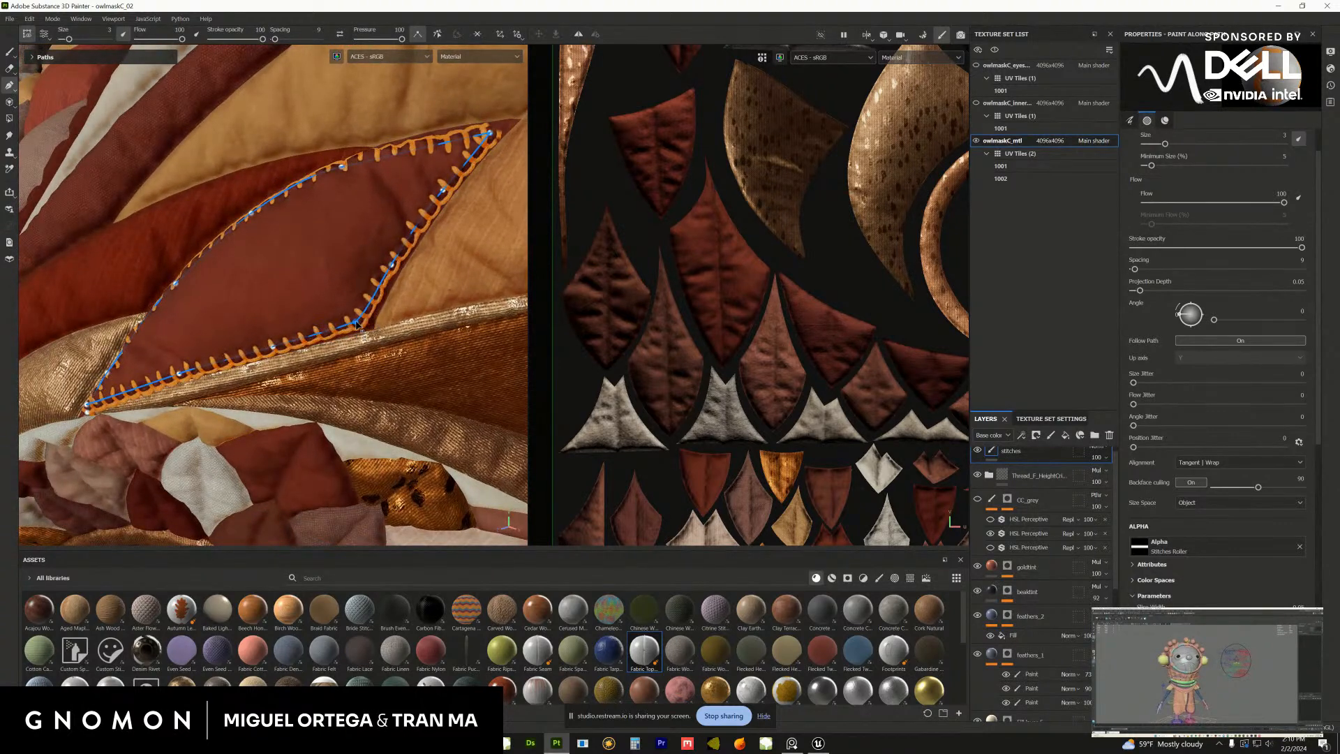
{"action": "left_click_drag", "start_coordinate": [287, 359], "coordinate": [307, 335], "text": "alt"}
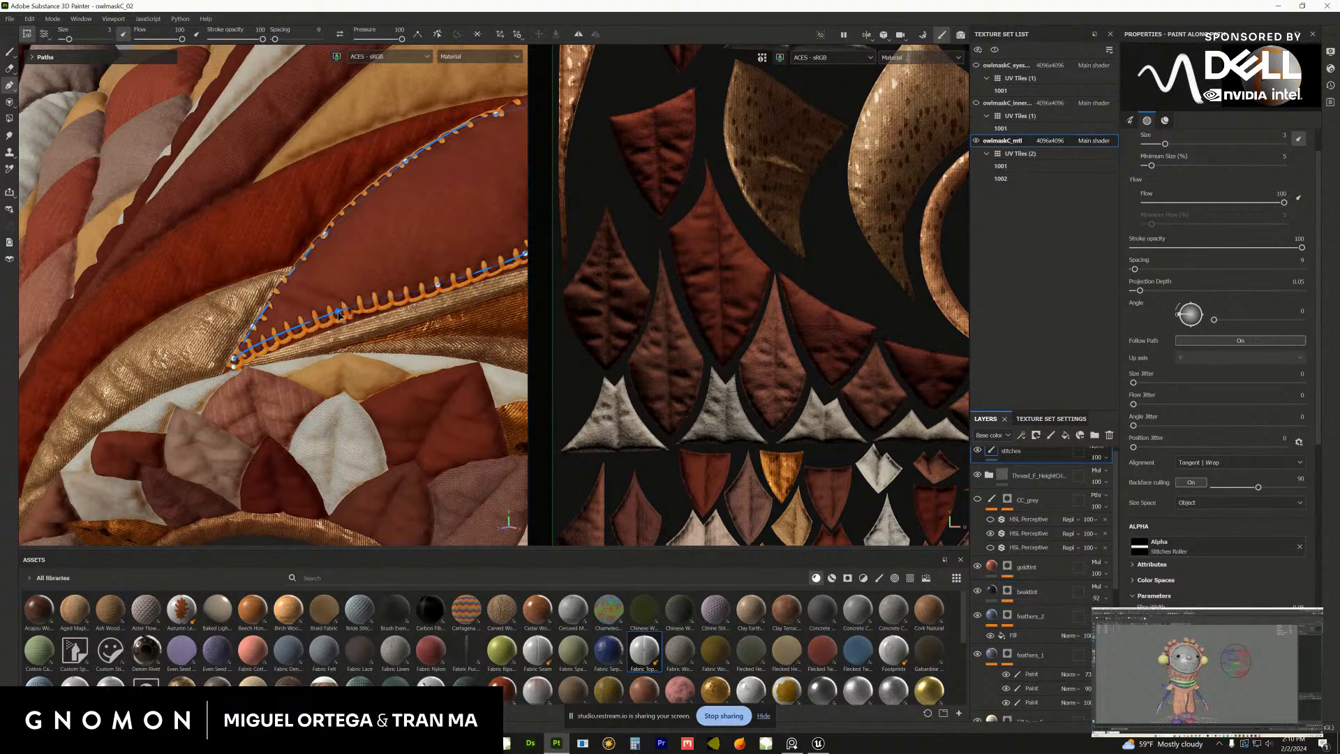
Review the stitch outline in the context of the mask and select the stitches layer to deselect the path
{"action": "left_click_drag", "start_coordinate": [223, 370], "coordinate": [306, 288], "text": "alt"}
{"action": "left_click_drag", "start_coordinate": [307, 358], "coordinate": [328, 265], "text": "alt"}
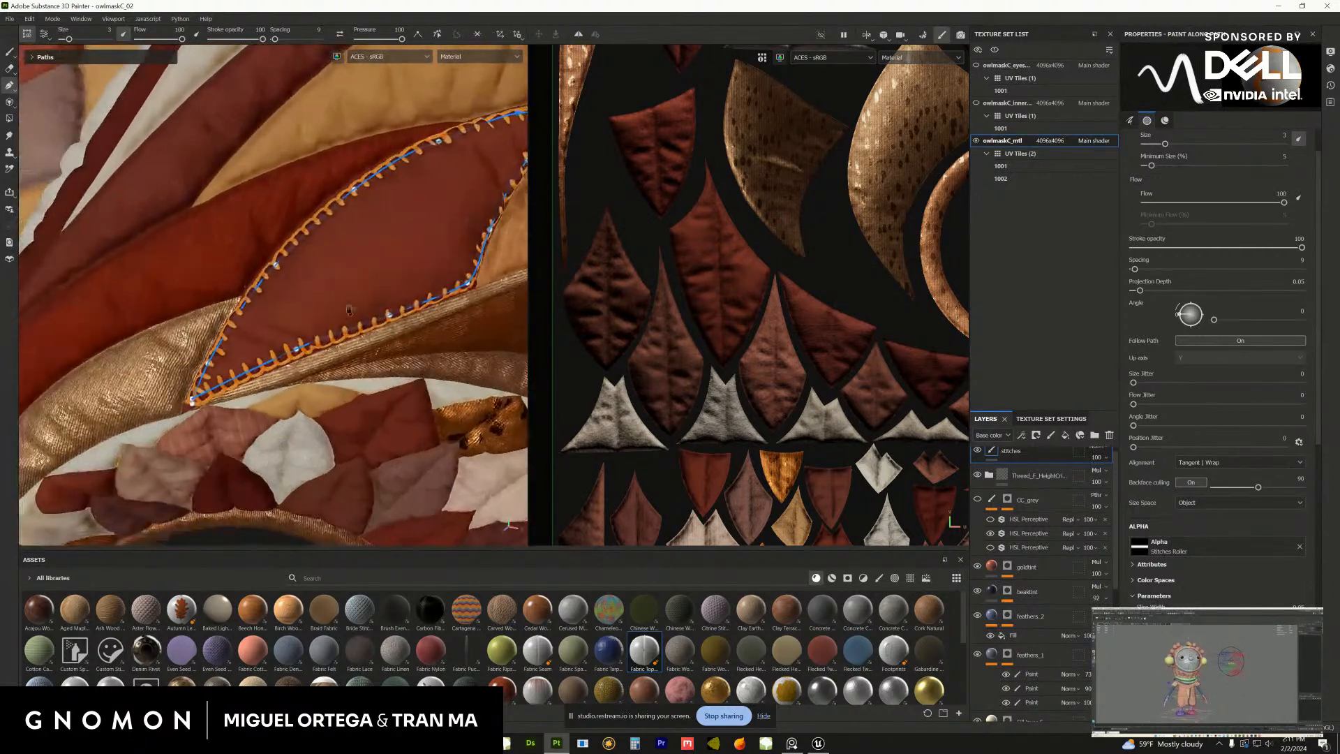
{"action": "right_click_drag", "start_coordinate": [328, 266], "coordinate": [162, 315], "text": "alt"}
{"action": "middle_click_drag", "start_coordinate": [162, 315], "coordinate": [181, 288], "text": "alt"}
{"action": "left_click_drag", "start_coordinate": [181, 288], "coordinate": [279, 280], "text": "alt"}
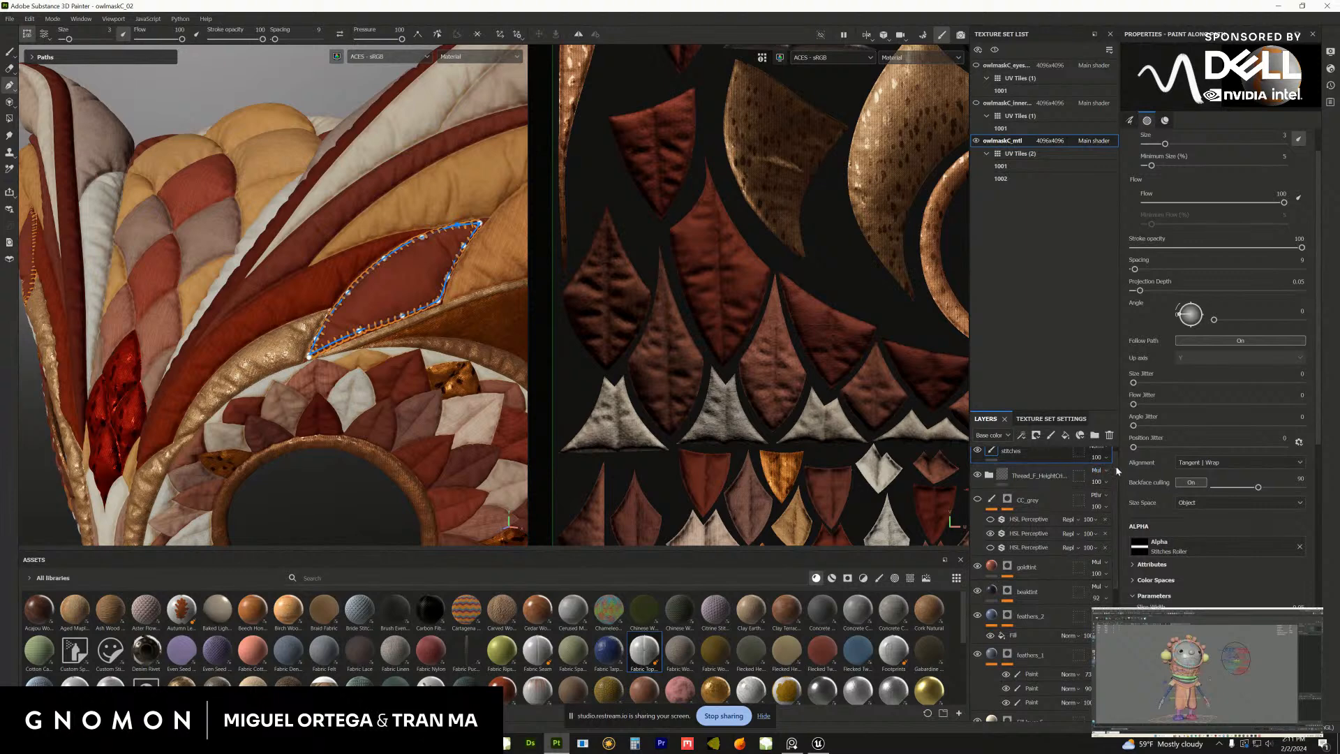
{"action": "scroll", "coordinate": [1116, 472], "scroll_direction": "up", "scroll_amount": 1}
{"action": "left_click", "coordinate": [1041, 461]}
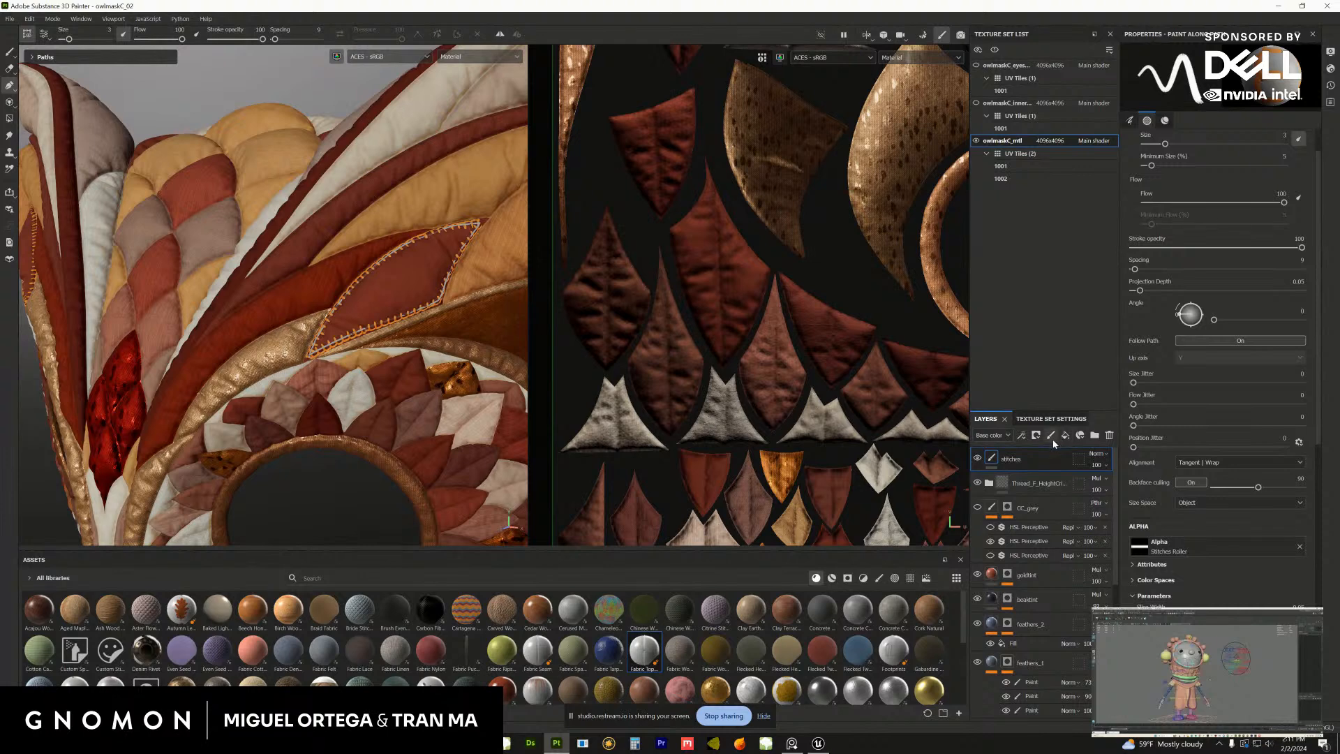
Add a new paint layer above the stitches layer and check the stitched red pieces on both sides of the mask
{"action": "scroll", "coordinate": [471, 287], "scroll_direction": "up", "scroll_amount": 3}
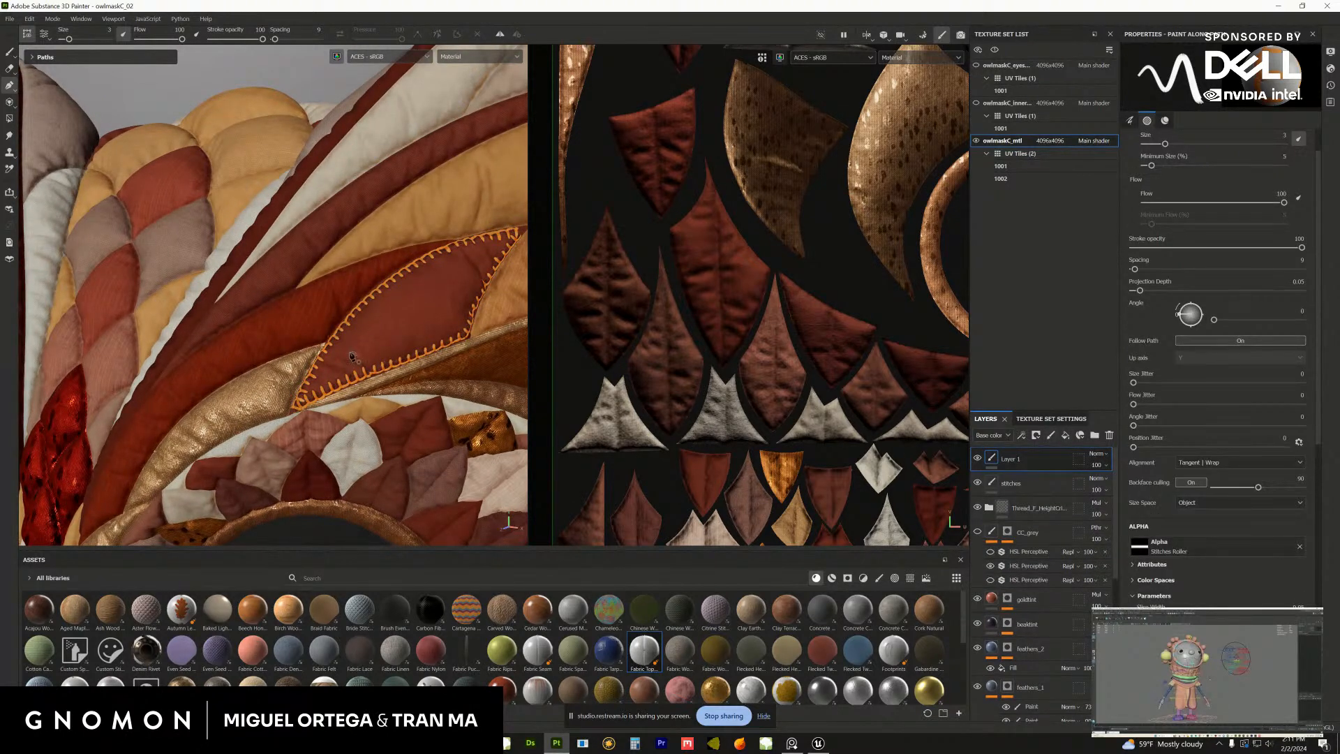
{"action": "scroll", "coordinate": [352, 357], "scroll_direction": "down", "scroll_amount": 5}
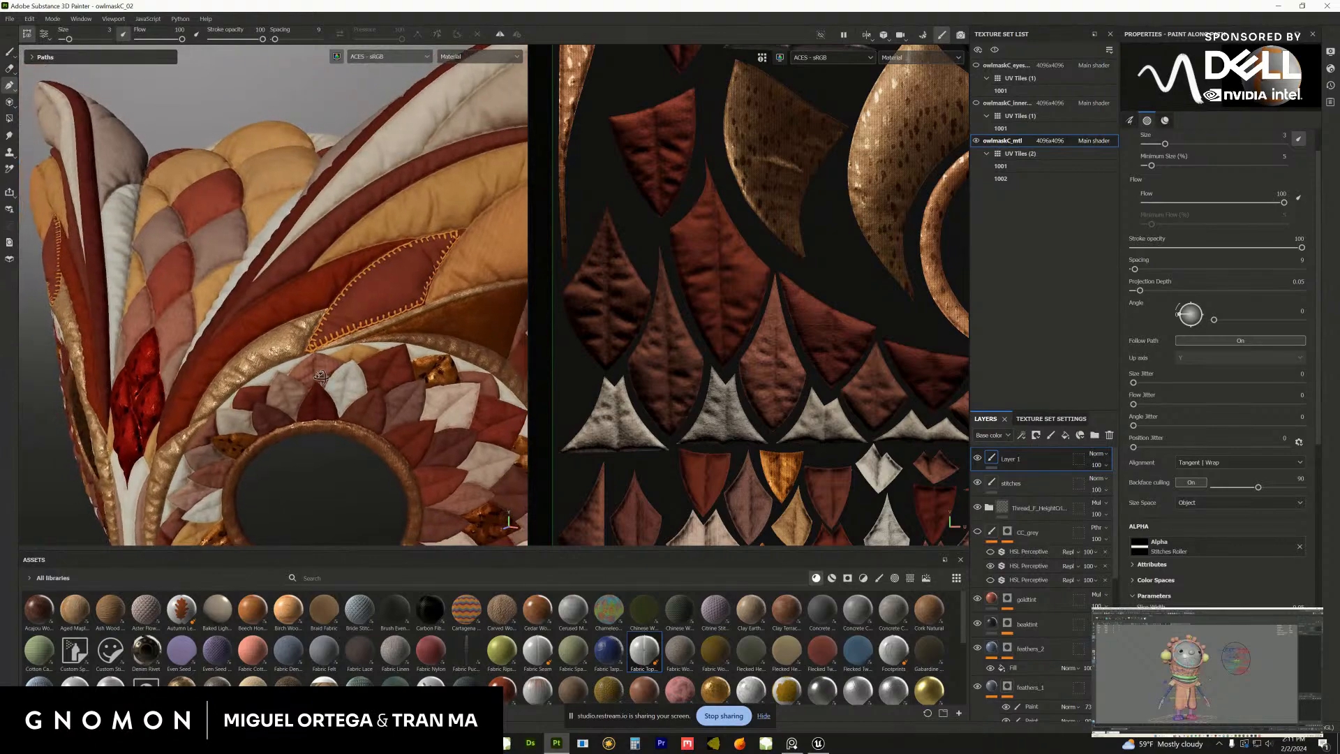
{"action": "mouse_move", "coordinate": [321, 377]}
{"action": "left_mouse_down", "text": "alt"}
{"action": "mouse_move", "coordinate": [340, 378]}
{"action": "mouse_move", "coordinate": [224, 414]}
{"action": "mouse_move", "coordinate": [293, 412]}
{"action": "mouse_move", "coordinate": [314, 357]}
{"action": "left_mouse_up", "text": "alt"}
{"action": "scroll", "coordinate": [278, 441], "scroll_direction": "up", "scroll_amount": 3}
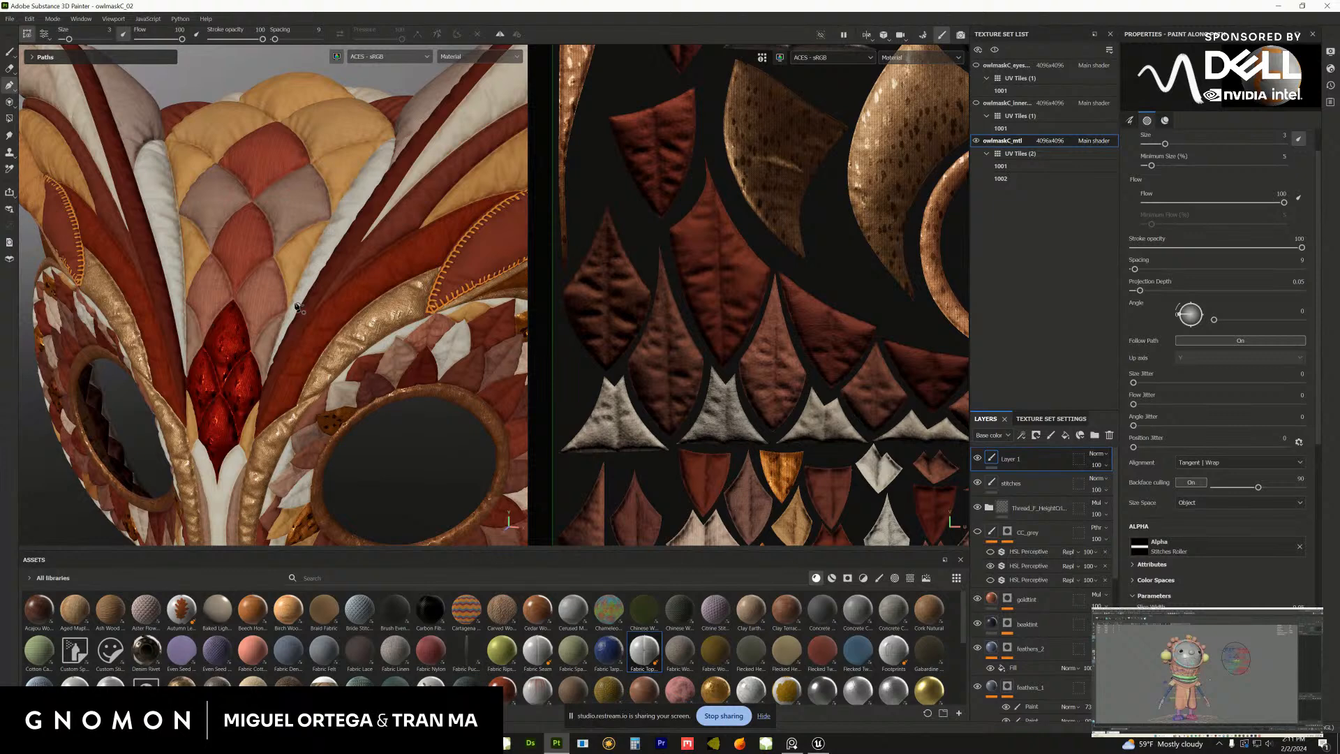
{"action": "left_click_drag", "start_coordinate": [141, 264], "coordinate": [197, 357], "text": "alt"}
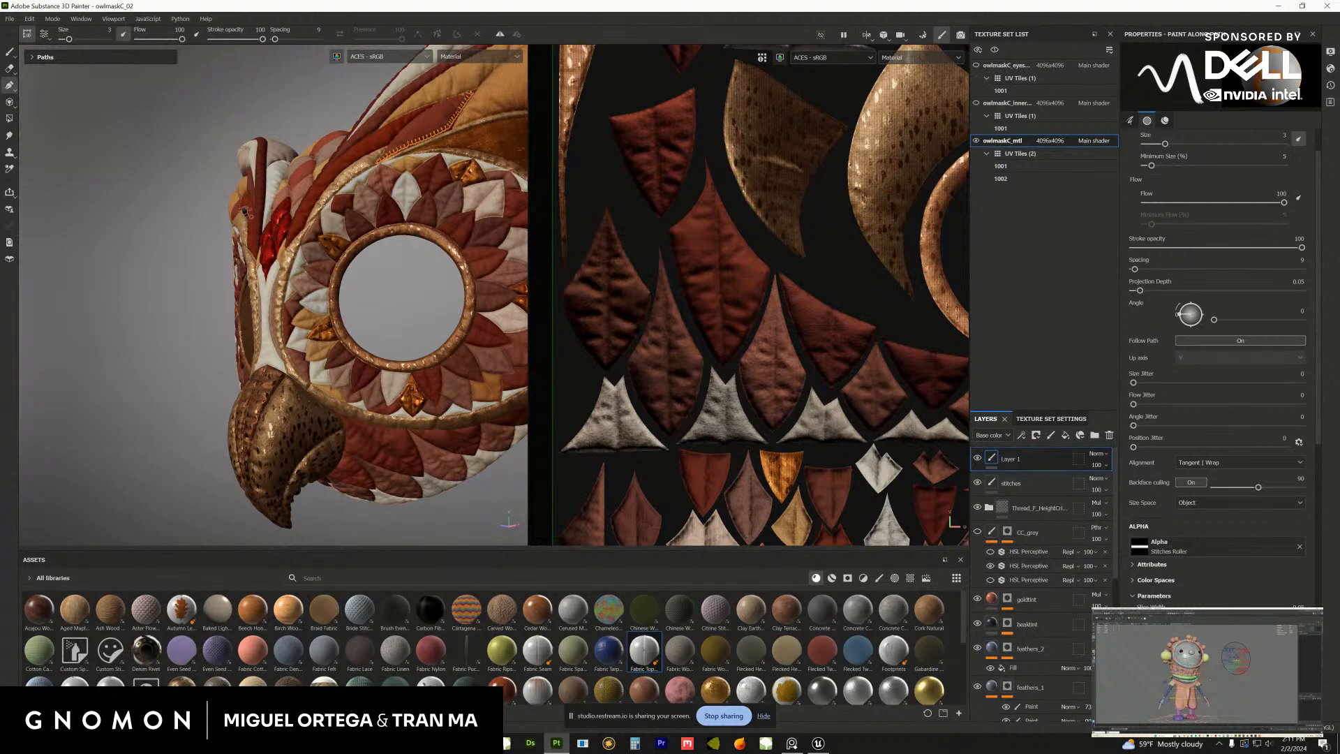
Examine the fabric patches around the eye opening and the beak, close up and against the whole mask
{"action": "left_click_drag", "start_coordinate": [474, 473], "coordinate": [407, 466], "text": "alt"}
{"action": "left_click_drag", "start_coordinate": [366, 417], "coordinate": [410, 355], "text": "alt"}
{"action": "scroll", "coordinate": [411, 355], "scroll_direction": "up", "scroll_amount": 4}
{"action": "scroll", "coordinate": [364, 450], "scroll_direction": "up", "scroll_amount": 4}
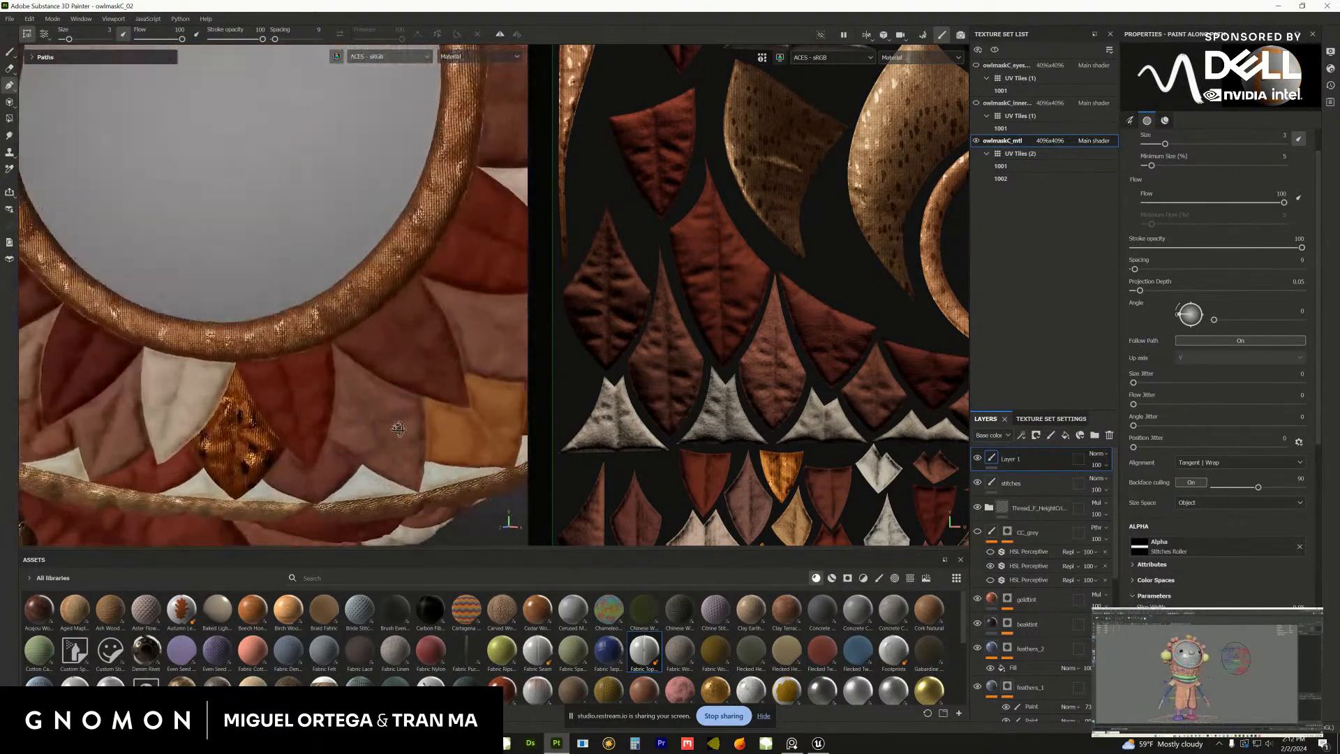
{"action": "scroll", "coordinate": [458, 487], "scroll_direction": "down", "scroll_amount": 4}
{"action": "middle_click_drag", "start_coordinate": [411, 447], "coordinate": [486, 451], "text": "alt"}
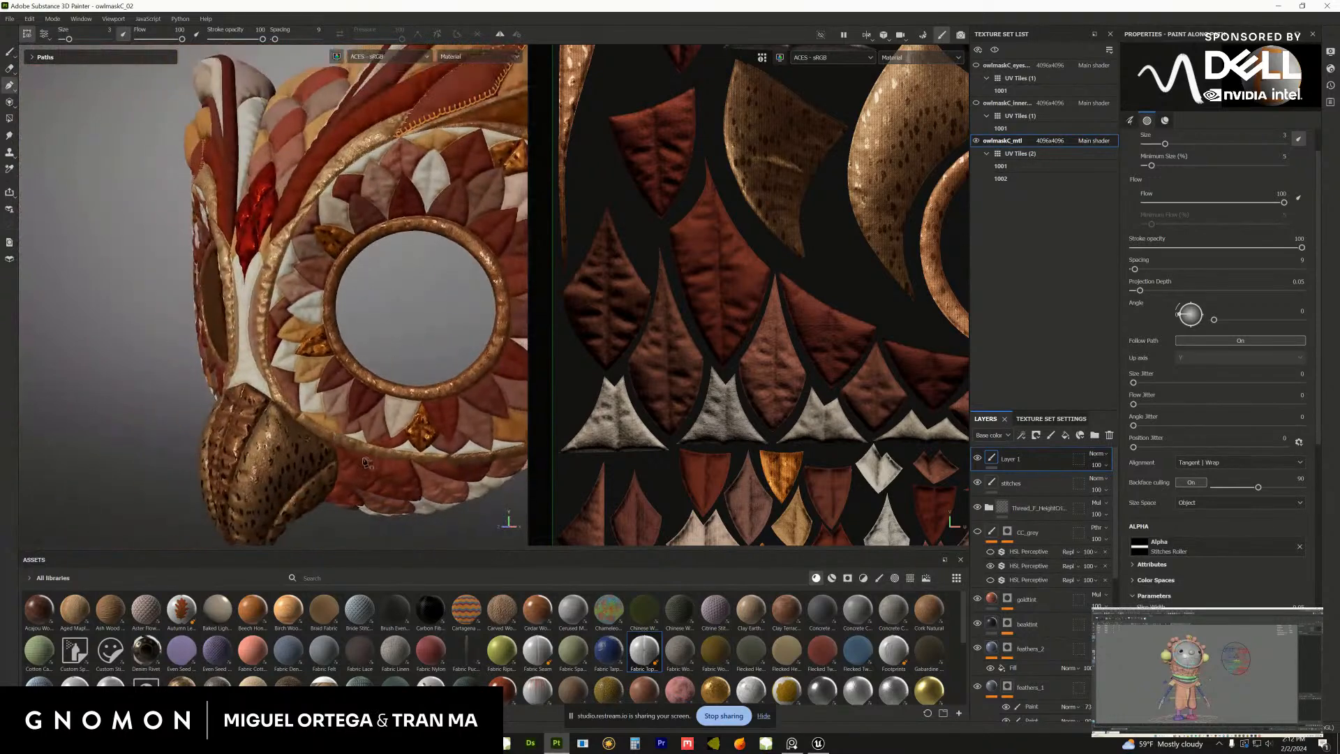
{"action": "left_click_drag", "start_coordinate": [391, 391], "coordinate": [440, 399], "text": "alt"}
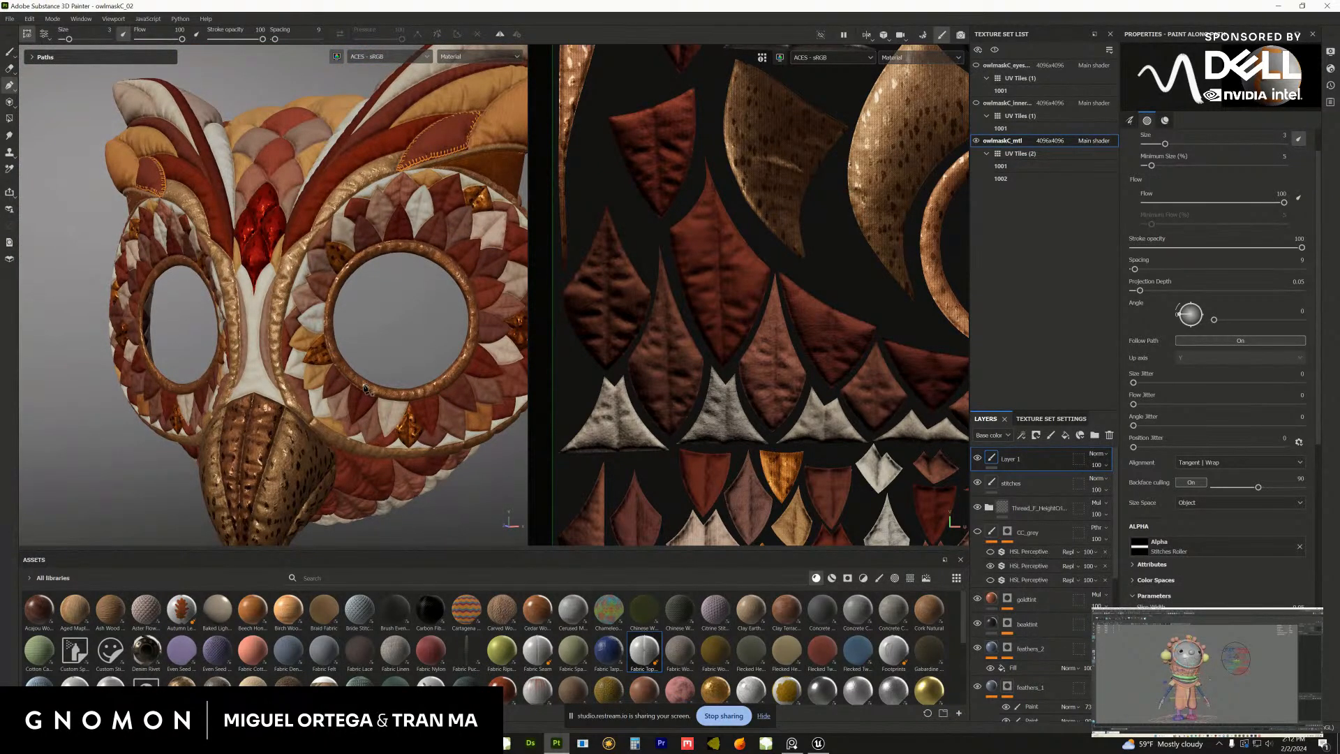
{"action": "scroll", "coordinate": [364, 388], "scroll_direction": "down", "scroll_amount": 3}
{"action": "left_click_drag", "start_coordinate": [370, 391], "coordinate": [395, 395], "text": "alt"}
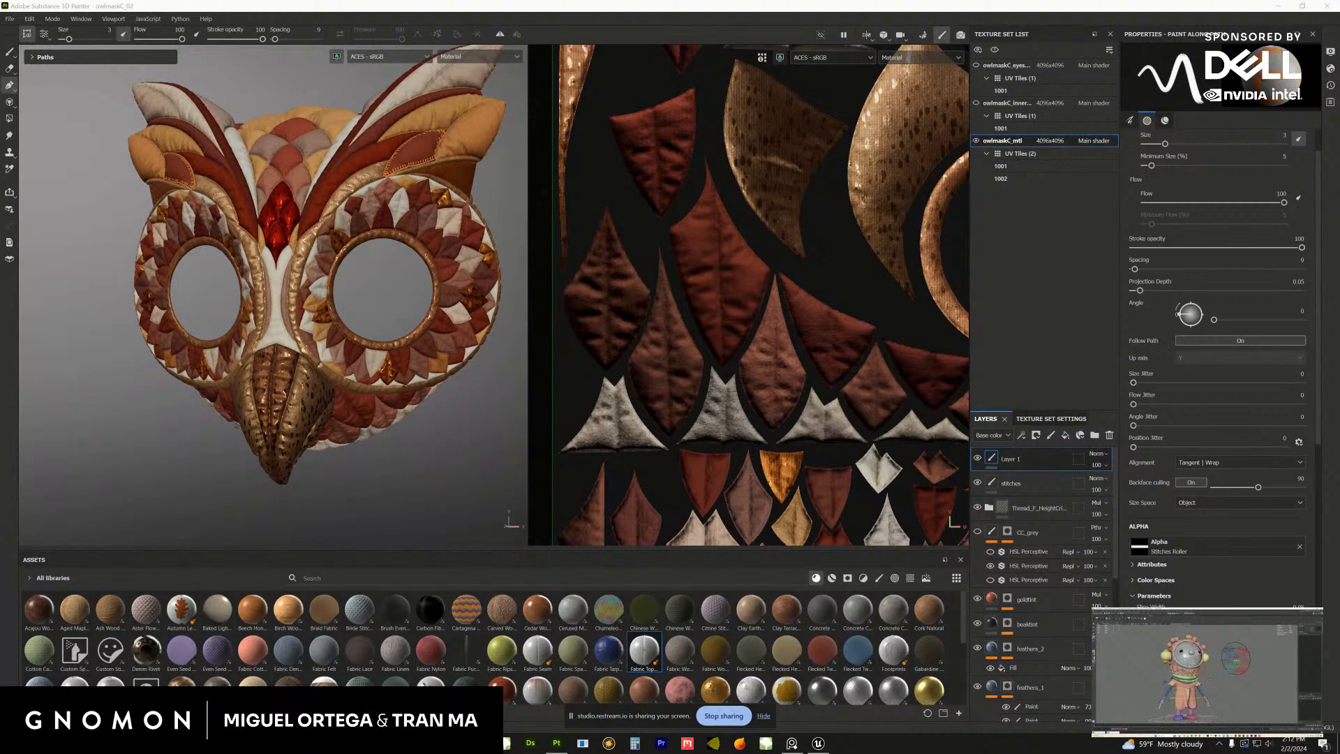
Switch to the browser to show The Green Ruby Pumpkin Vimeo page, dismissing the Google sign-in prompt, and return to Substance 3D Painter
{"action": "key", "text": "alt+Tab"}
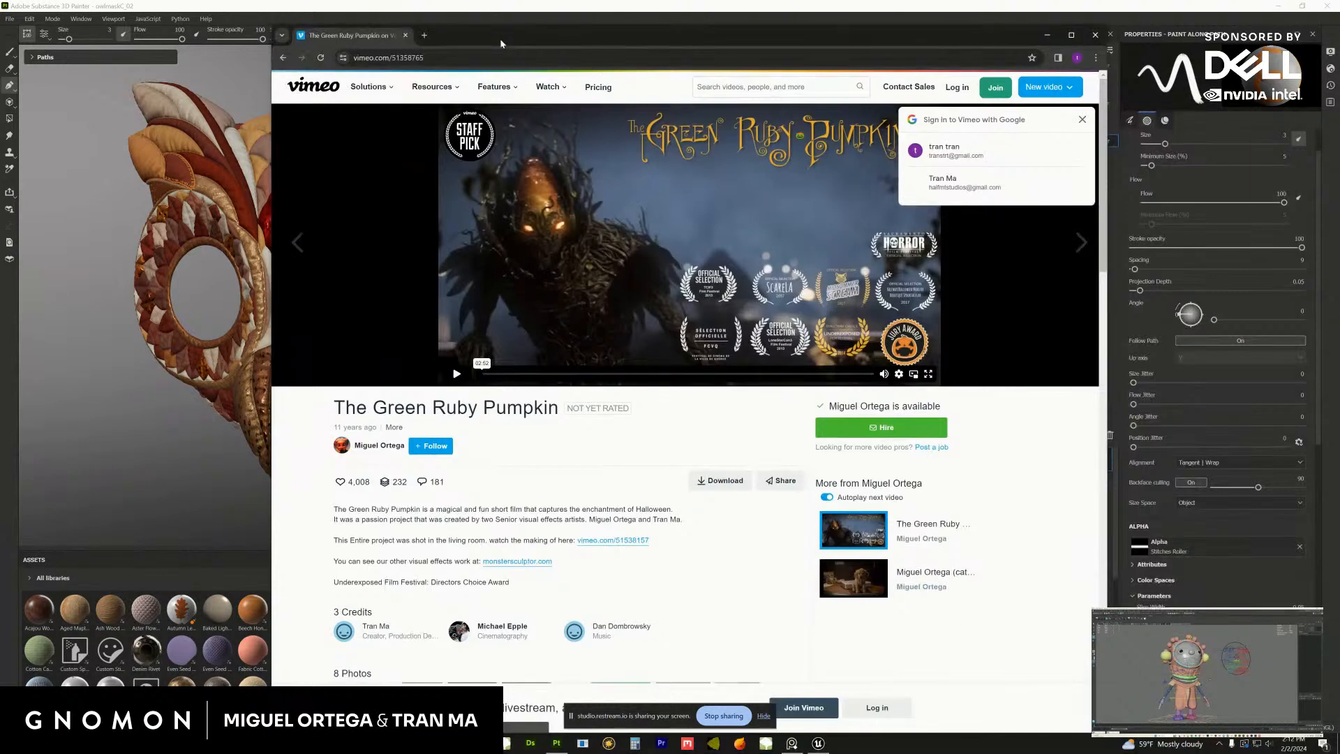
{"action": "left_click_drag", "start_coordinate": [500, 39], "coordinate": [408, 29]}
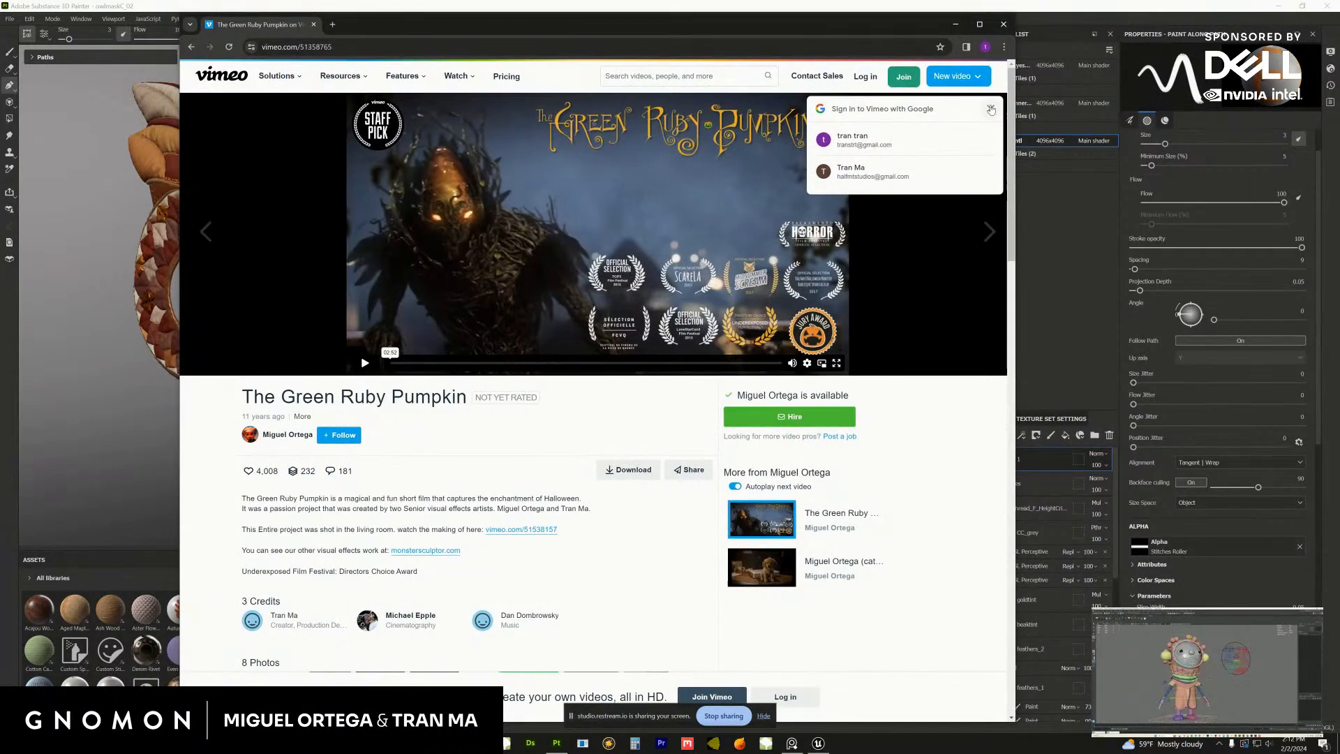
{"action": "left_click", "coordinate": [991, 110]}
{"action": "left_click_drag", "start_coordinate": [896, 28], "coordinate": [977, 26]}
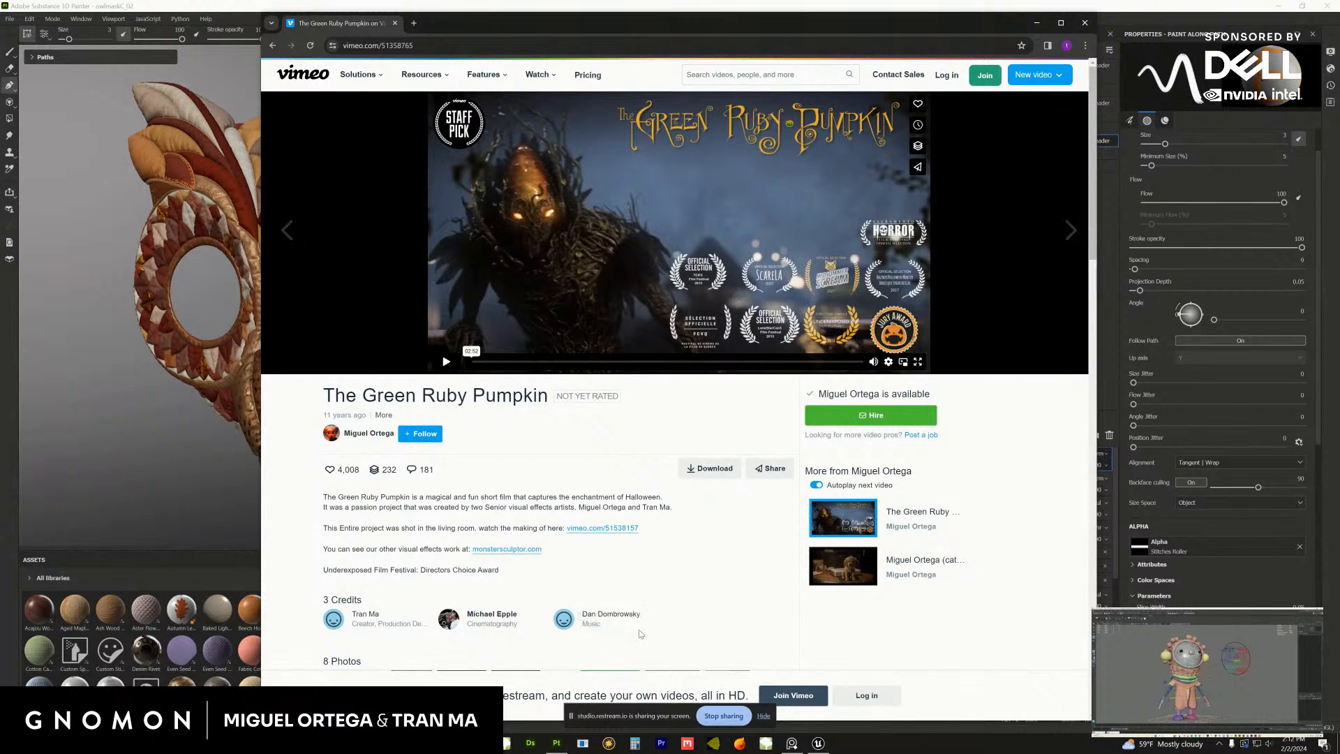
{"action": "left_click_drag", "start_coordinate": [637, 614], "coordinate": [580, 618]}
{"action": "left_click", "coordinate": [627, 567]}
{"action": "left_click_drag", "start_coordinate": [809, 25], "coordinate": [816, 23]}
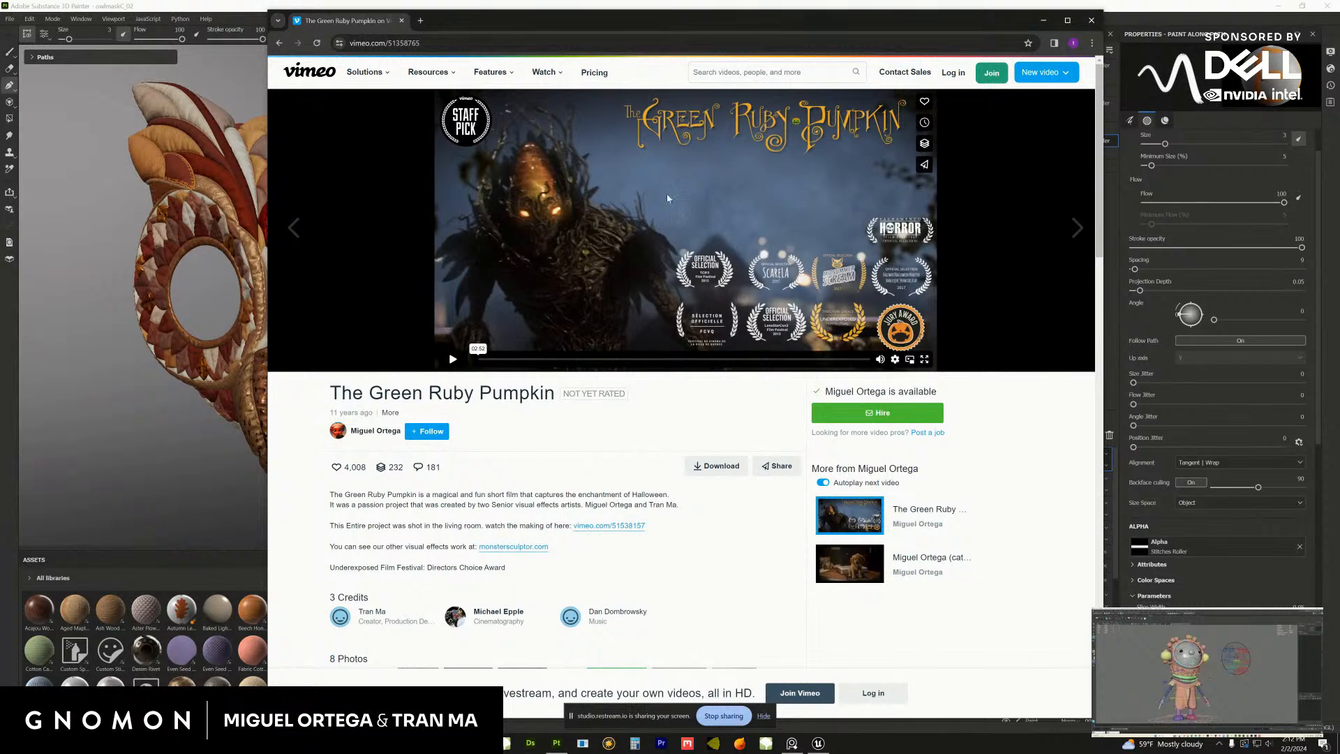
{"action": "mouse_move", "coordinate": [819, 24]}
{"action": "left_mouse_down"}
{"action": "mouse_move", "coordinate": [1339, 15]}
{"action": "mouse_move", "coordinate": [902, 26]}
{"action": "mouse_move", "coordinate": [1339, 45]}
{"action": "mouse_move", "coordinate": [1274, 51]}
{"action": "mouse_move", "coordinate": [1033, 13]}
{"action": "mouse_move", "coordinate": [1339, 12]}
{"action": "left_mouse_up"}
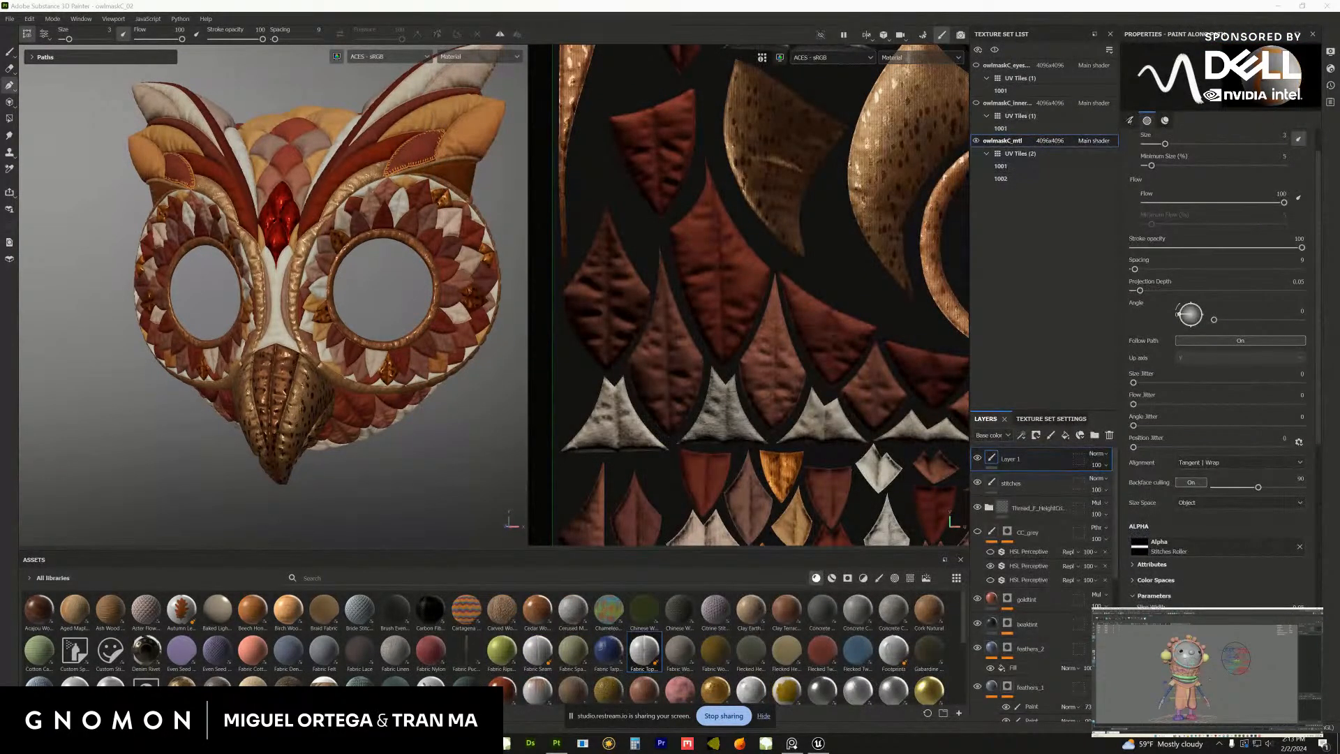
{"action": "mouse_move", "coordinate": [1339, 31]}
{"action": "left_mouse_down"}
{"action": "mouse_move", "coordinate": [979, 22]}
{"action": "mouse_move", "coordinate": [1339, 6]}
{"action": "left_mouse_up"}
Inspect the stitched brow piece and the fabric around the beak up close
{"action": "scroll", "coordinate": [338, 442], "scroll_direction": "up", "scroll_amount": 5}
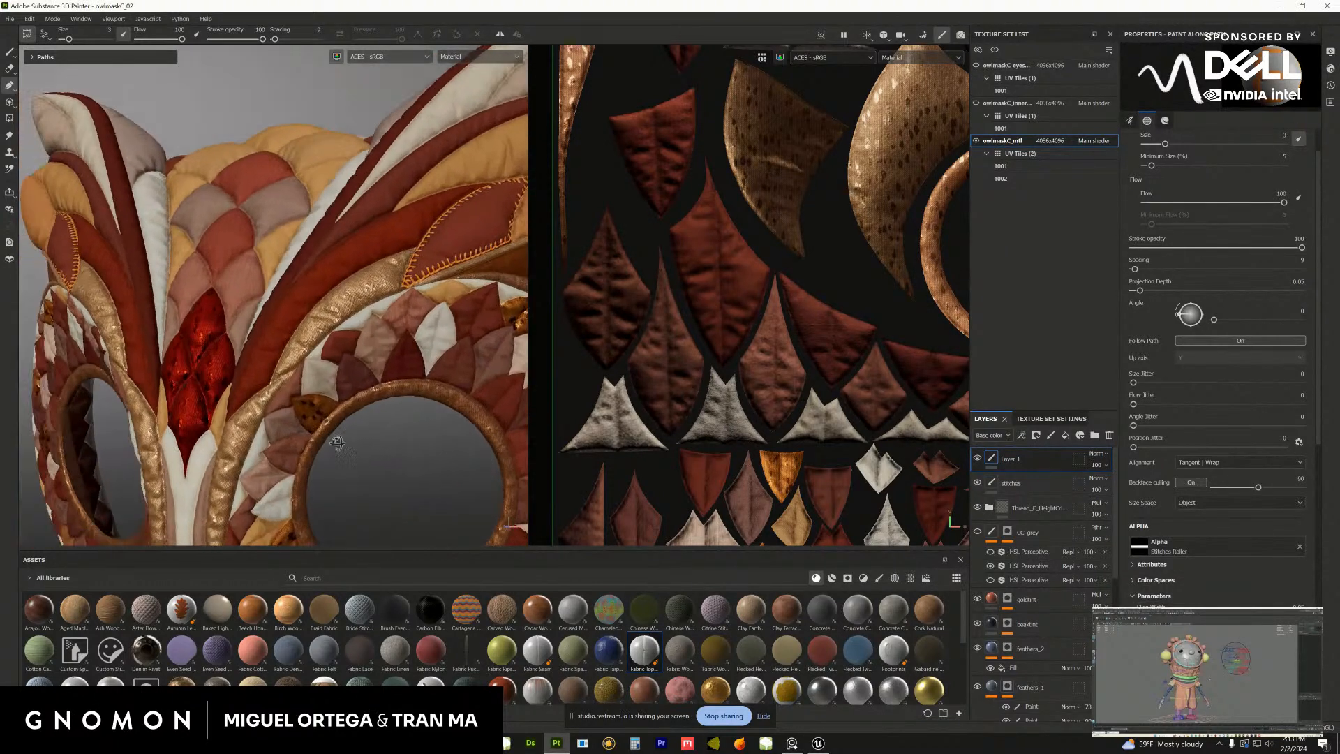
{"action": "scroll", "coordinate": [337, 443], "scroll_direction": "up", "scroll_amount": 5}
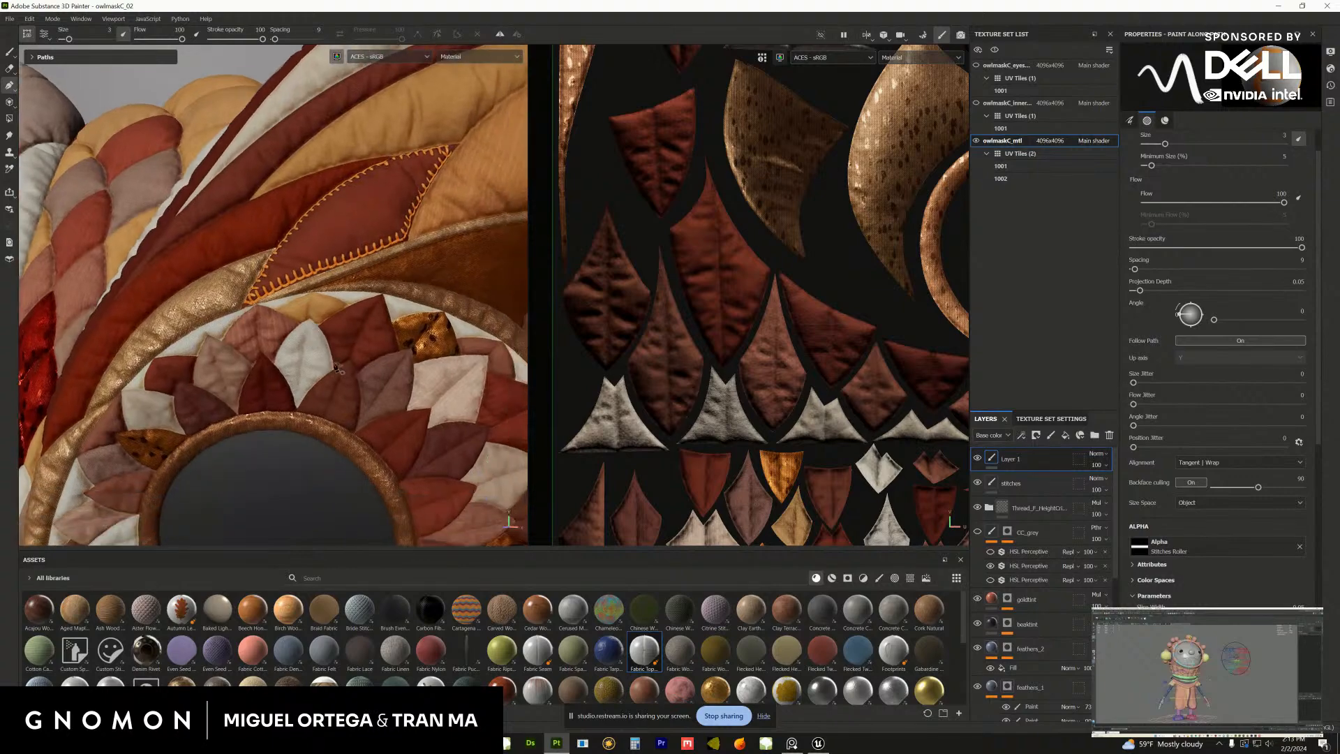
{"action": "left_click_drag", "start_coordinate": [337, 368], "coordinate": [431, 359], "text": "alt"}
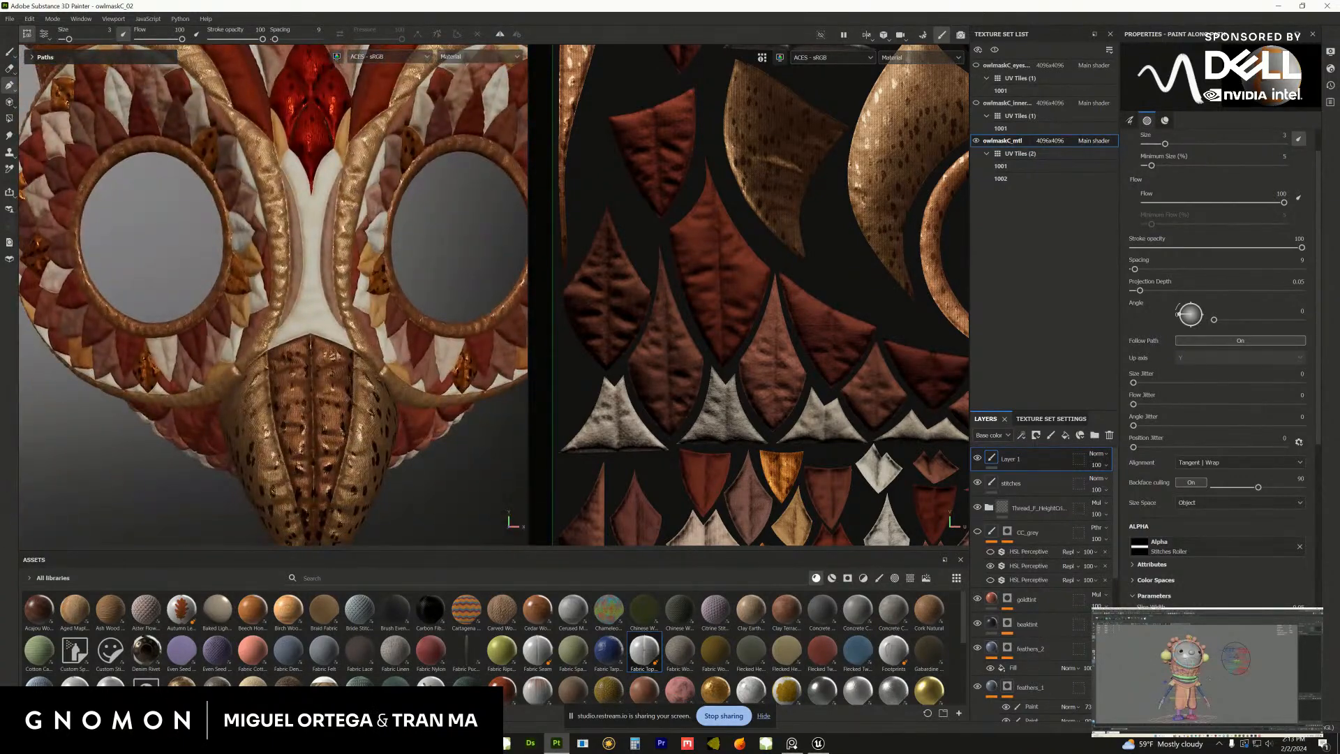
Show The Green Ruby Pumpkin Vimeo page in the browser again and move its window back off the screen
{"action": "mouse_move", "coordinate": [1339, 230]}
{"action": "left_mouse_down"}
{"action": "mouse_move", "coordinate": [892, 165]}
{"action": "mouse_move", "coordinate": [560, 3]}
{"action": "mouse_move", "coordinate": [509, 20]}
{"action": "left_mouse_up"}
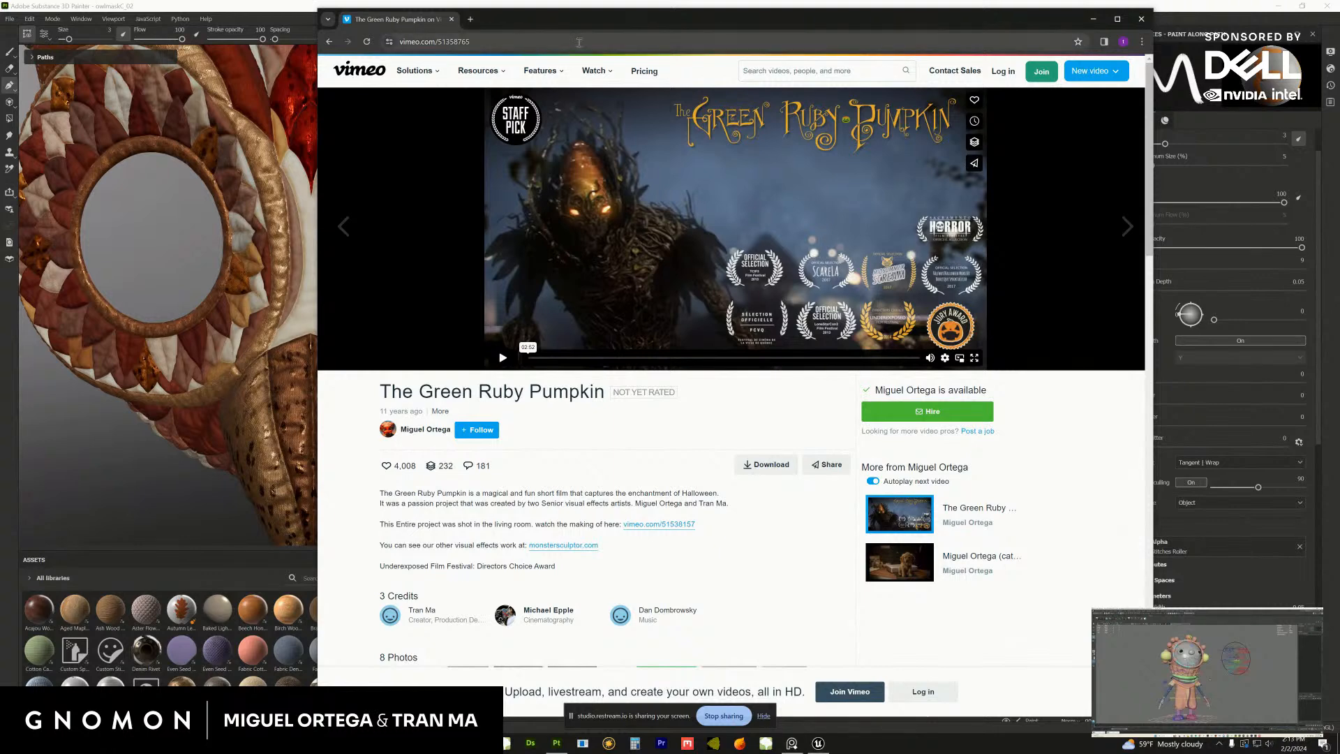
{"action": "left_click_drag", "start_coordinate": [597, 23], "coordinate": [608, 26]}
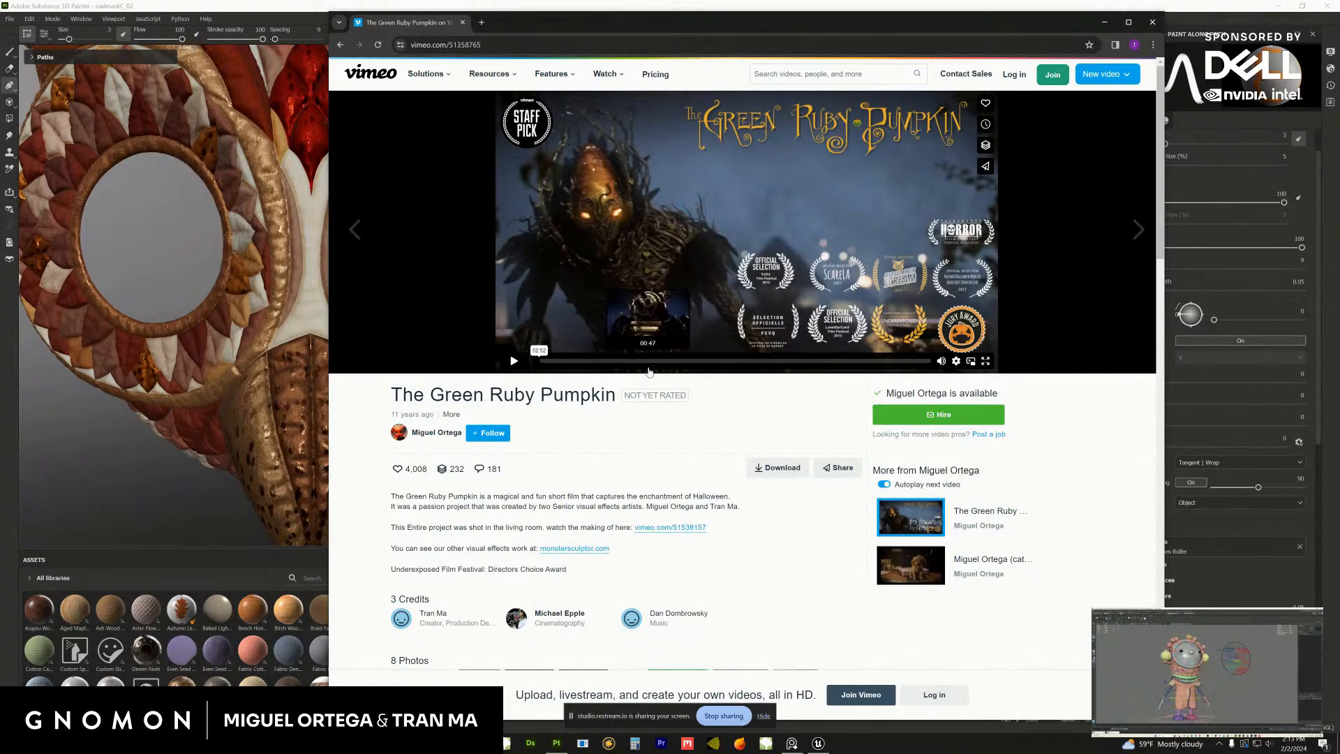
{"action": "left_click_drag", "start_coordinate": [794, 25], "coordinate": [809, 25]}
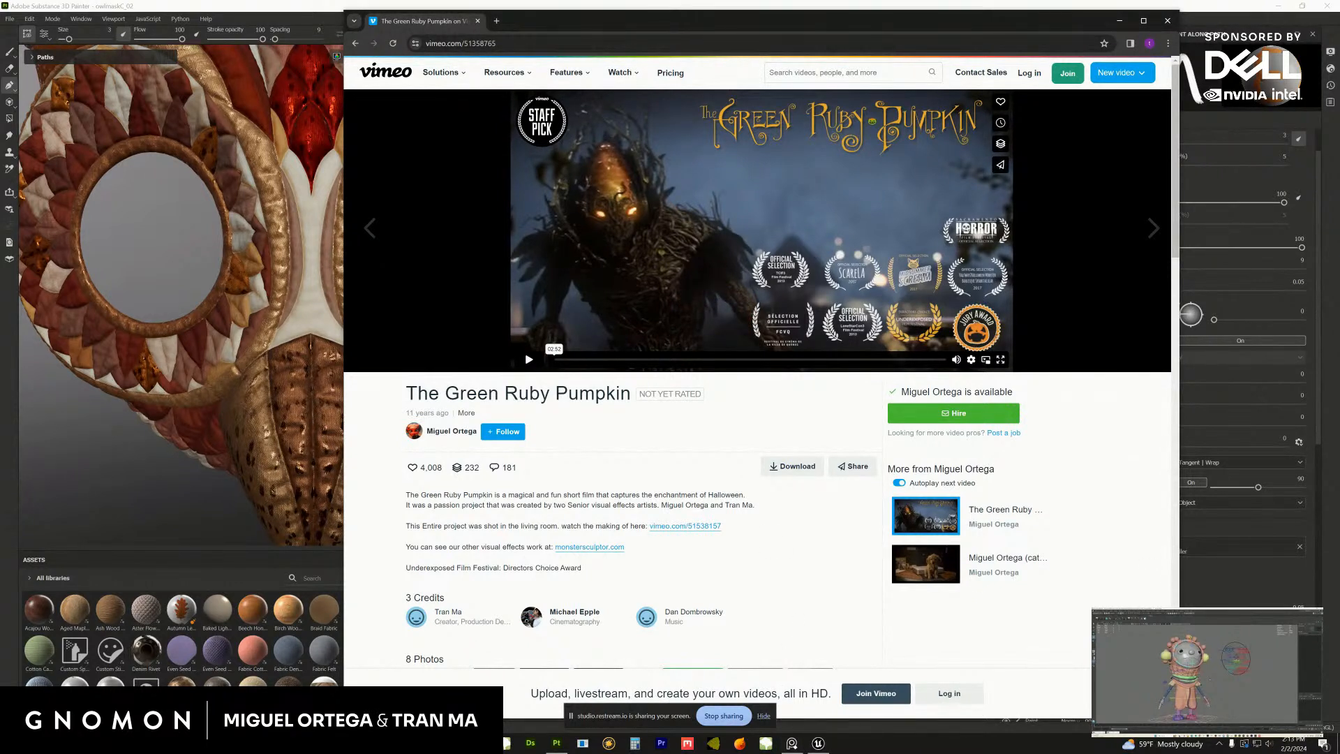
{"action": "left_click_drag", "start_coordinate": [628, 21], "coordinate": [1339, 18]}
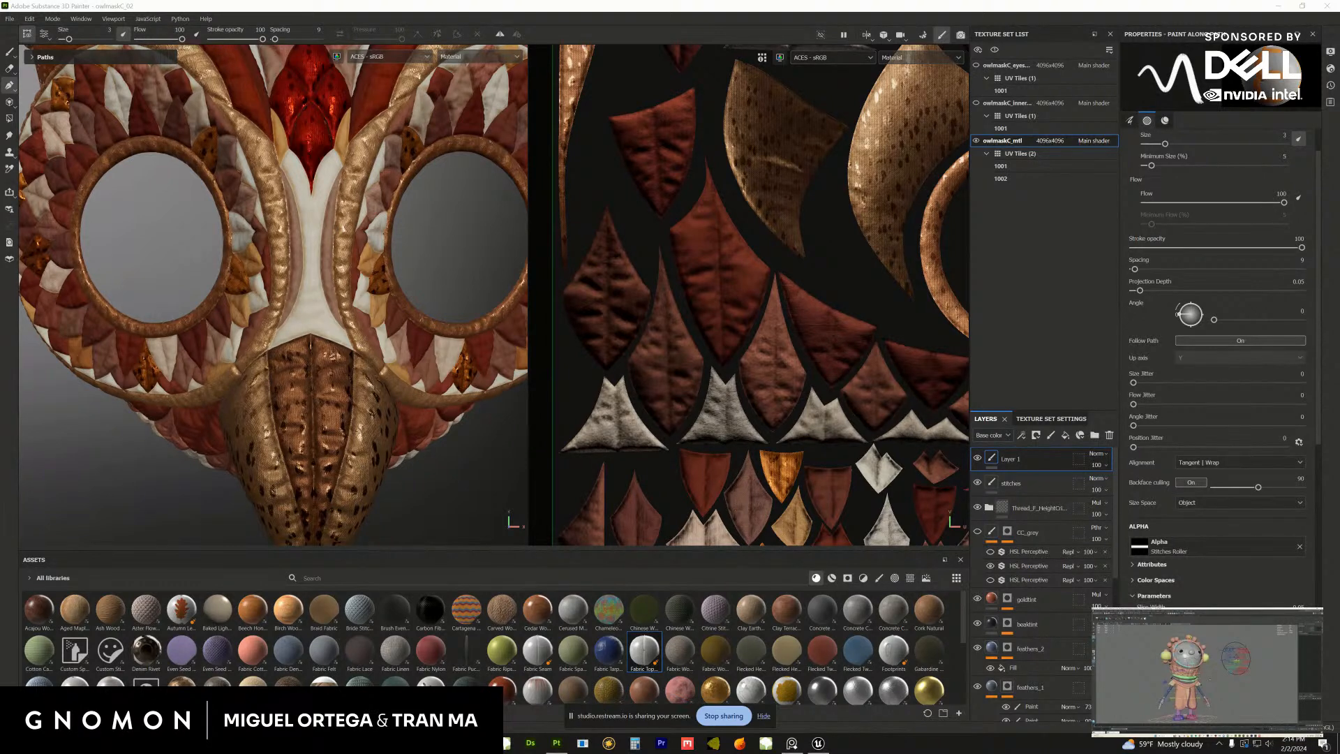
Sketch annotations of two small figures and a tall panel with a jagged edge over an empty viewport area, and clear them
{"action": "scroll", "coordinate": [207, 347], "scroll_direction": "down", "scroll_amount": 5}
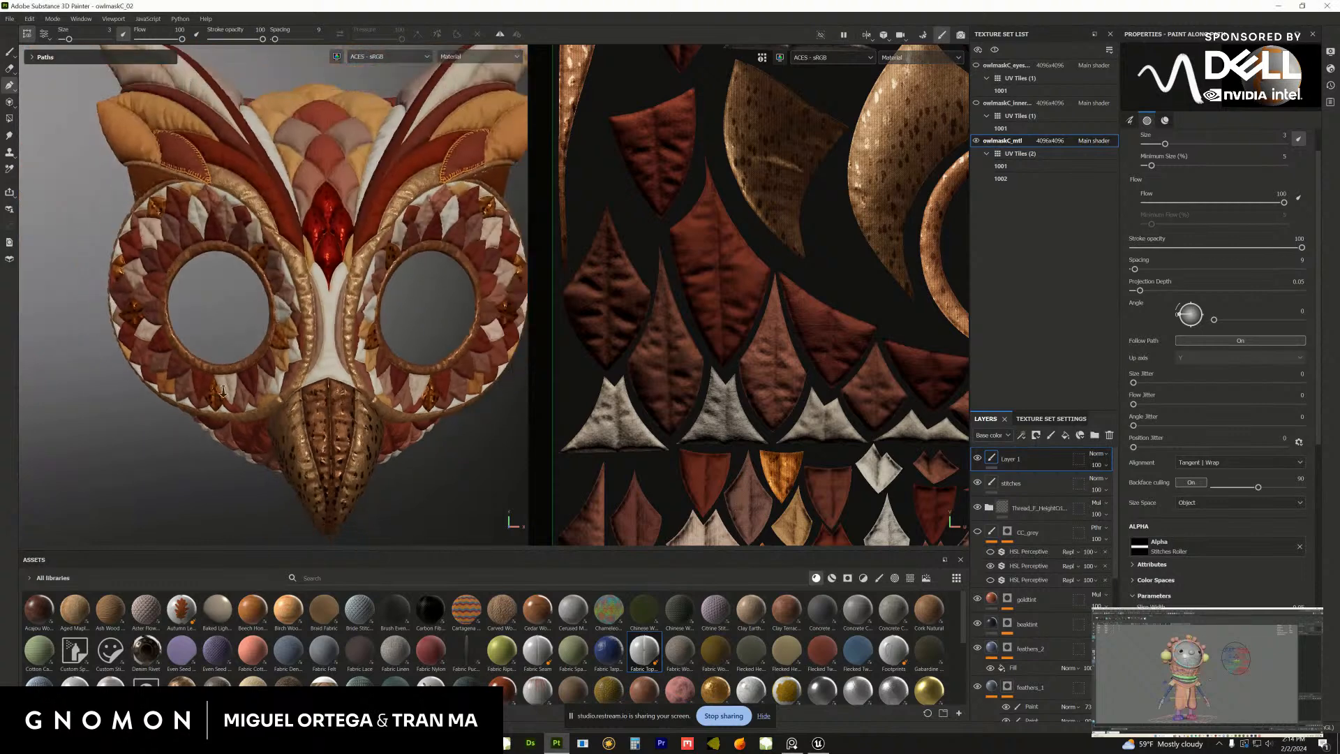
{"action": "scroll", "coordinate": [207, 347], "scroll_direction": "up", "scroll_amount": 8}
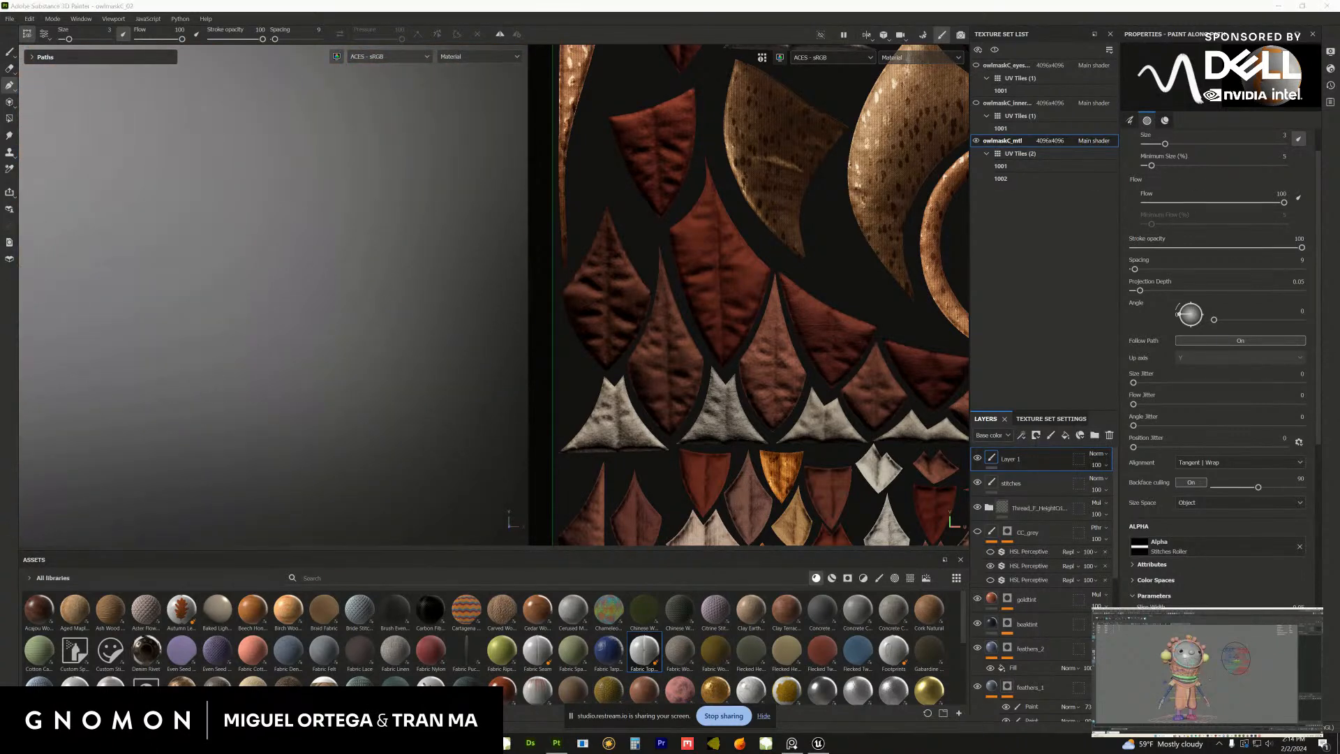
{"action": "mouse_move", "coordinate": [112, 136]}
{"action": "left_mouse_down"}
{"action": "mouse_move", "coordinate": [123, 166]}
{"action": "mouse_move", "coordinate": [105, 176]}
{"action": "mouse_move", "coordinate": [135, 168]}
{"action": "left_mouse_up"}
{"action": "left_click_drag", "start_coordinate": [272, 263], "coordinate": [361, 144]}
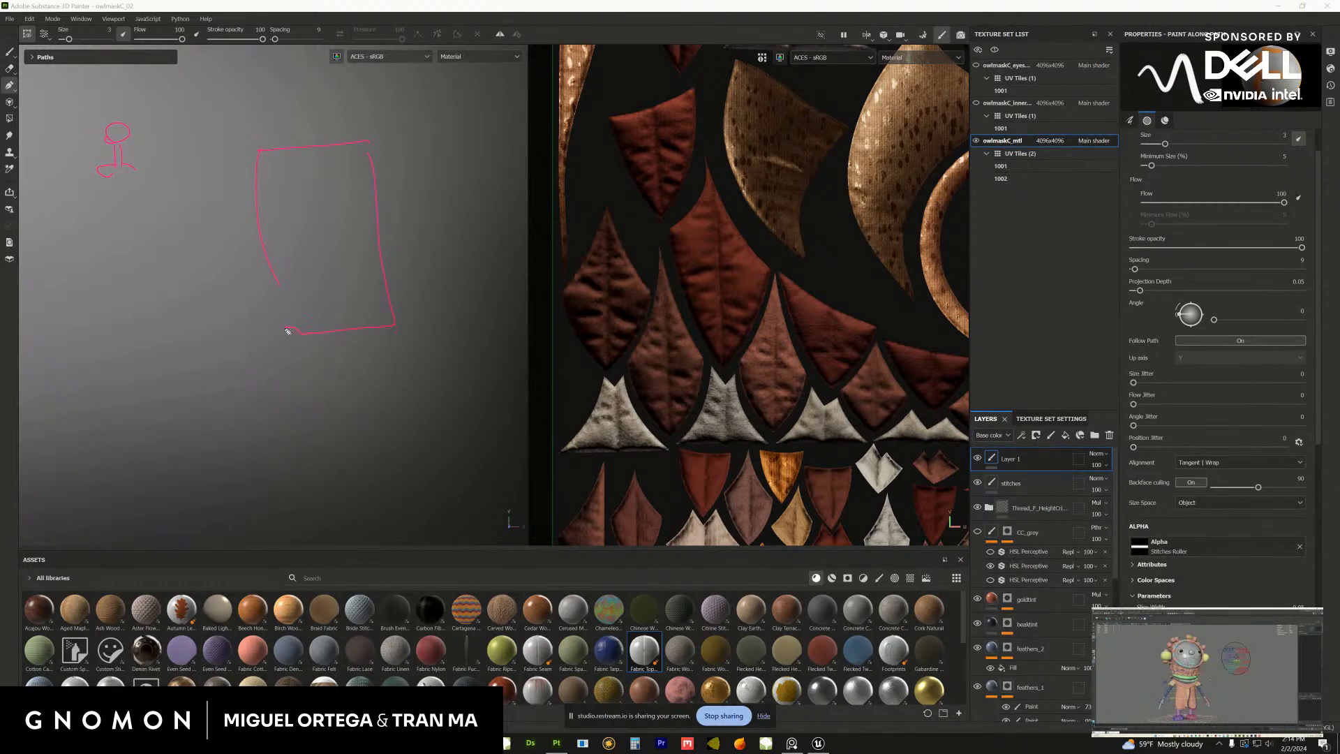
{"action": "mouse_move", "coordinate": [433, 259]}
{"action": "left_mouse_down"}
{"action": "mouse_move", "coordinate": [461, 242]}
{"action": "mouse_move", "coordinate": [451, 245]}
{"action": "left_mouse_up"}
{"action": "mouse_move", "coordinate": [450, 268]}
{"action": "left_mouse_down"}
{"action": "mouse_move", "coordinate": [457, 308]}
{"action": "mouse_move", "coordinate": [426, 309]}
{"action": "left_mouse_up"}
{"action": "mouse_move", "coordinate": [254, 175]}
{"action": "left_mouse_down"}
{"action": "mouse_move", "coordinate": [287, 245]}
{"action": "mouse_move", "coordinate": [281, 279]}
{"action": "left_mouse_up"}
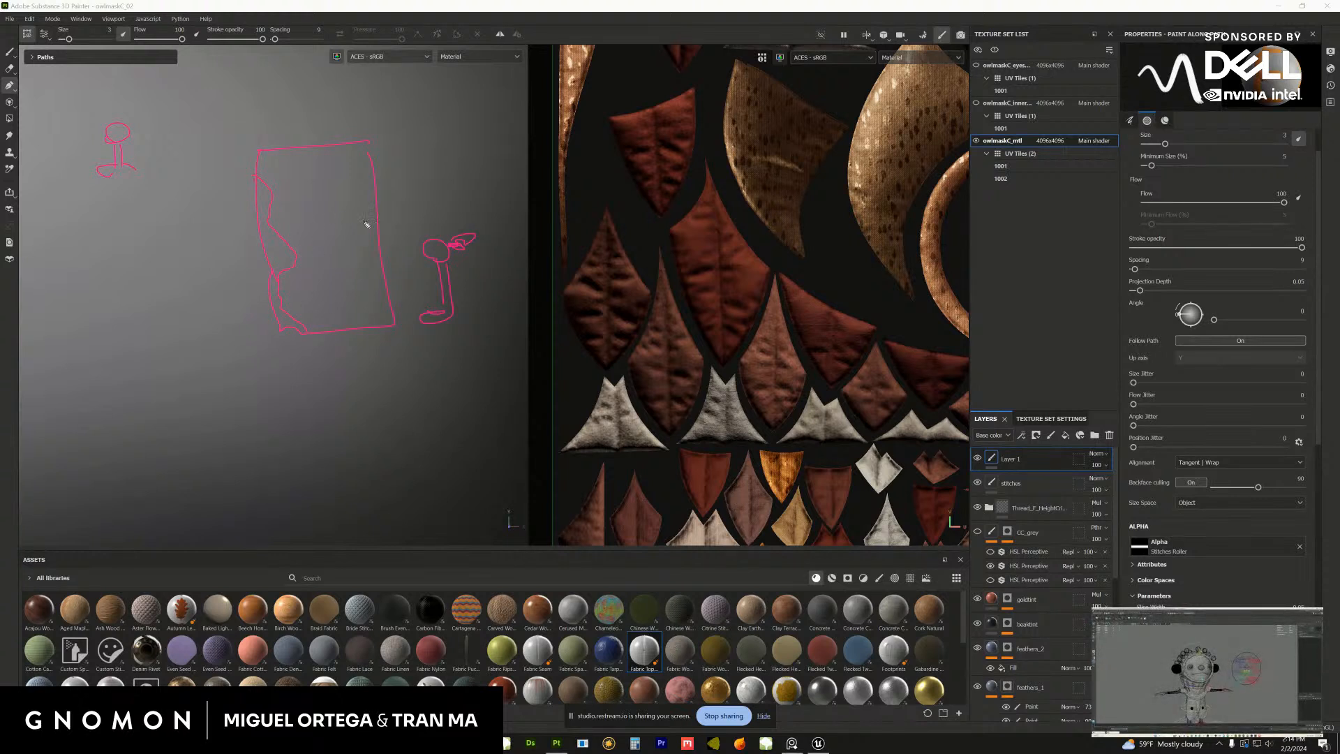
{"action": "mouse_move", "coordinate": [297, 272]}
{"action": "left_mouse_down"}
{"action": "mouse_move", "coordinate": [380, 189]}
{"action": "mouse_move", "coordinate": [302, 297]}
{"action": "mouse_move", "coordinate": [389, 273]}
{"action": "left_mouse_up"}
{"action": "left_click_drag", "start_coordinate": [349, 339], "coordinate": [391, 315]}
{"action": "key", "text": "Escape"}
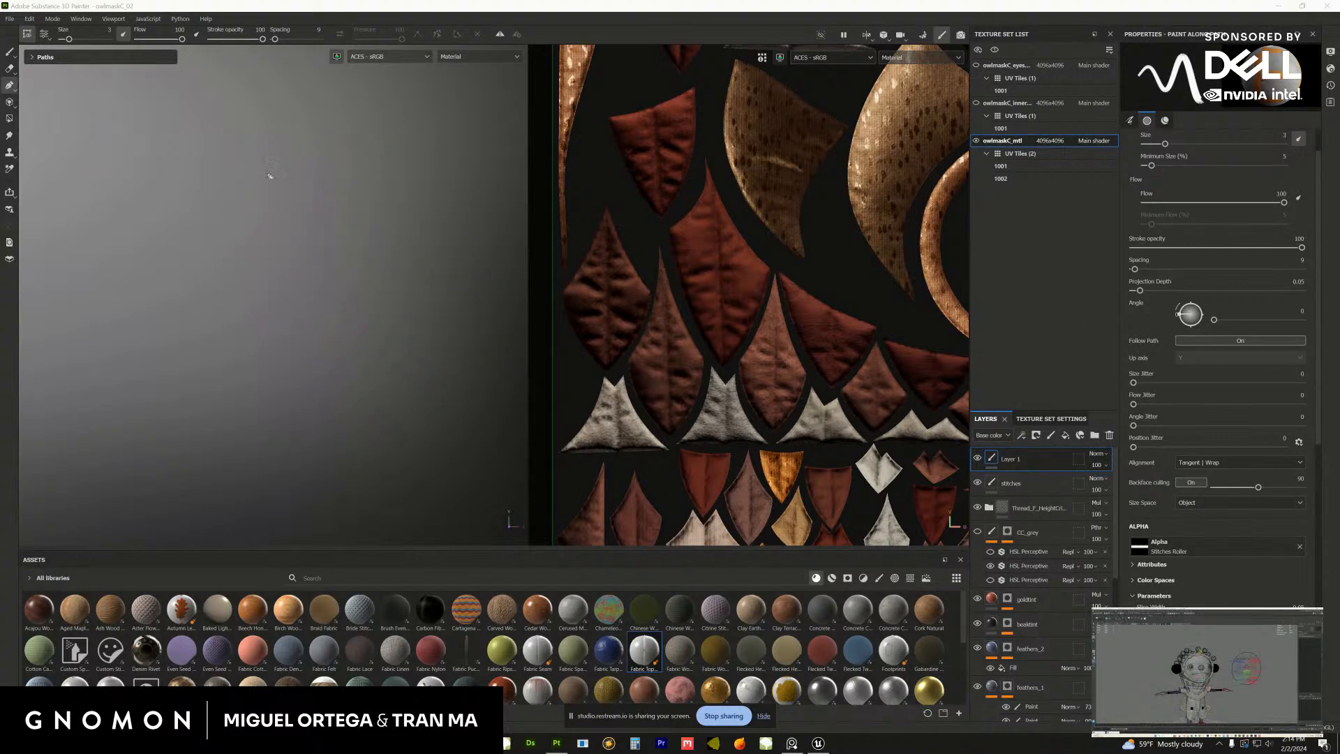
Sketch an annotation of a wide frame containing a circle, a sloping line and small figures, and clear it
{"action": "mouse_move", "coordinate": [254, 246]}
{"action": "left_mouse_down"}
{"action": "mouse_move", "coordinate": [248, 164]}
{"action": "mouse_move", "coordinate": [272, 165]}
{"action": "mouse_move", "coordinate": [459, 277]}
{"action": "mouse_move", "coordinate": [298, 290]}
{"action": "left_mouse_up"}
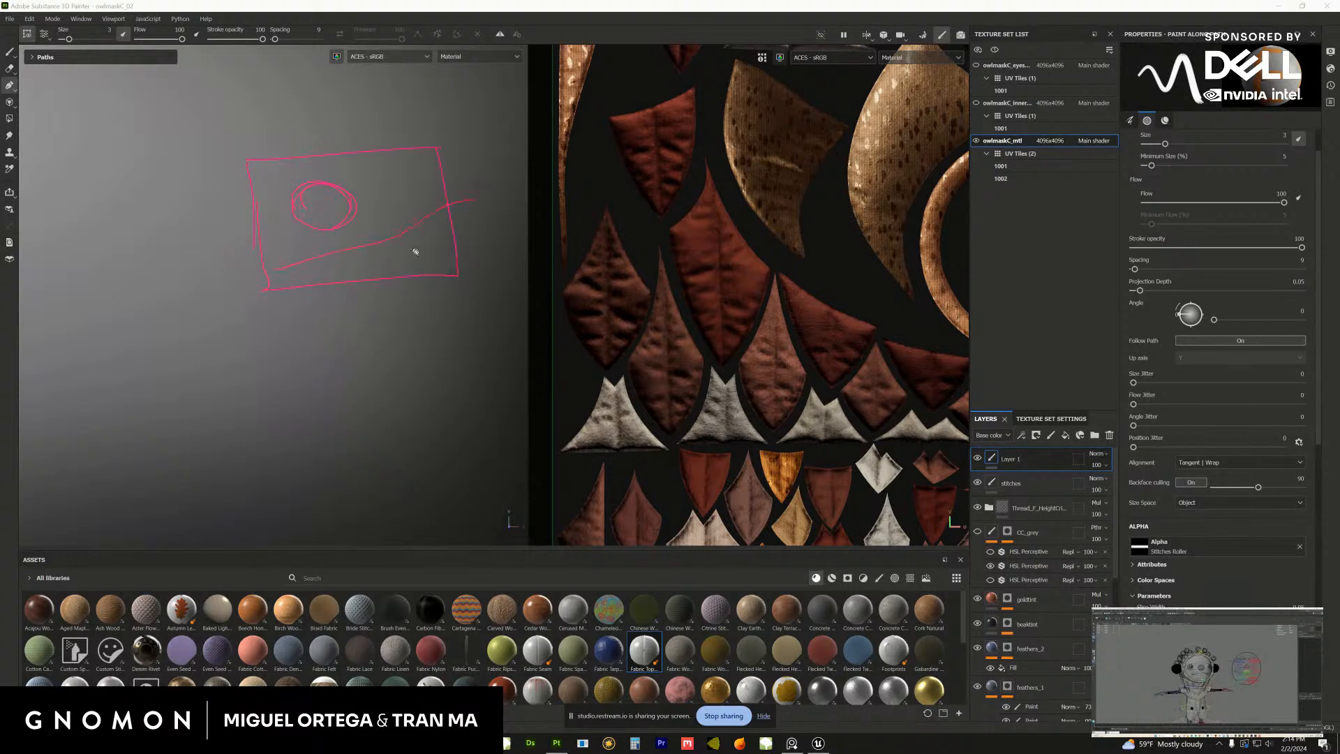
{"action": "left_click_drag", "start_coordinate": [419, 209], "coordinate": [422, 183]}
{"action": "left_click_drag", "start_coordinate": [388, 245], "coordinate": [401, 210]}
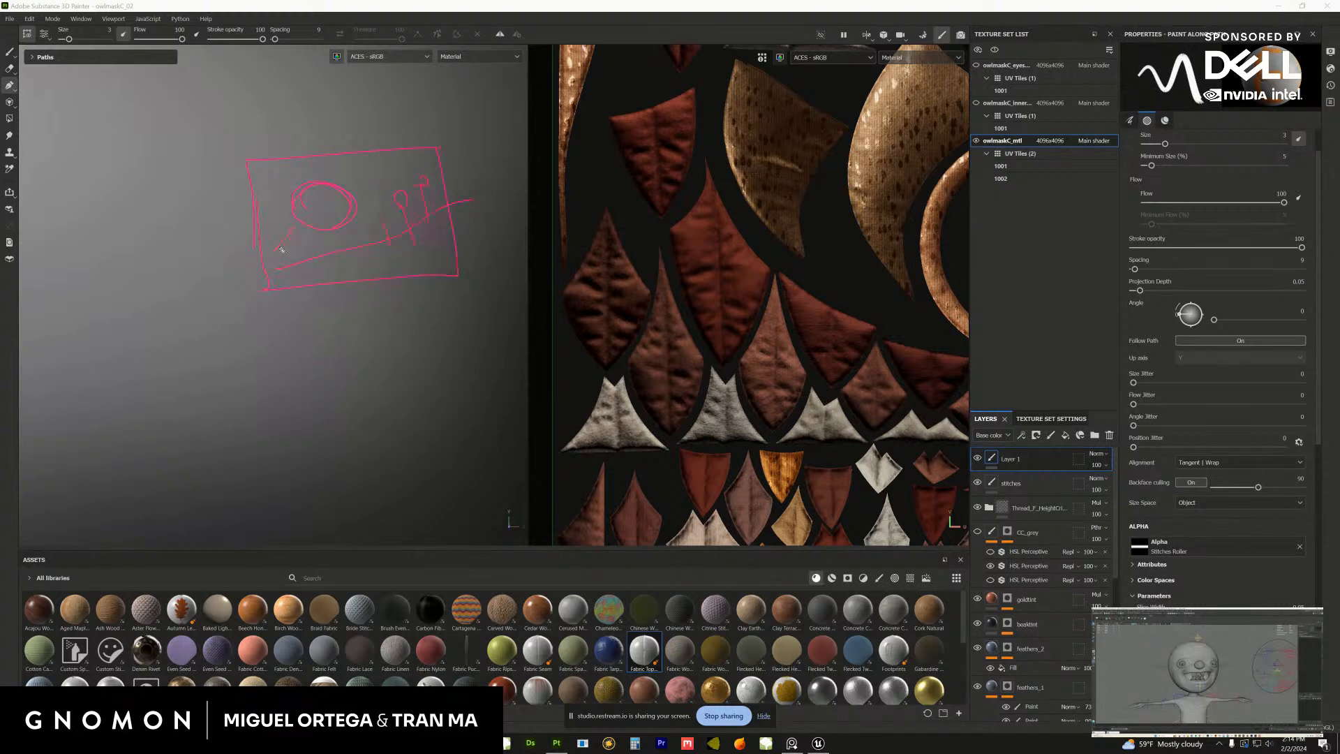
{"action": "mouse_move", "coordinate": [282, 249]}
{"action": "left_mouse_down"}
{"action": "mouse_move", "coordinate": [344, 218]}
{"action": "mouse_move", "coordinate": [383, 217]}
{"action": "mouse_move", "coordinate": [312, 179]}
{"action": "mouse_move", "coordinate": [312, 218]}
{"action": "left_mouse_up"}
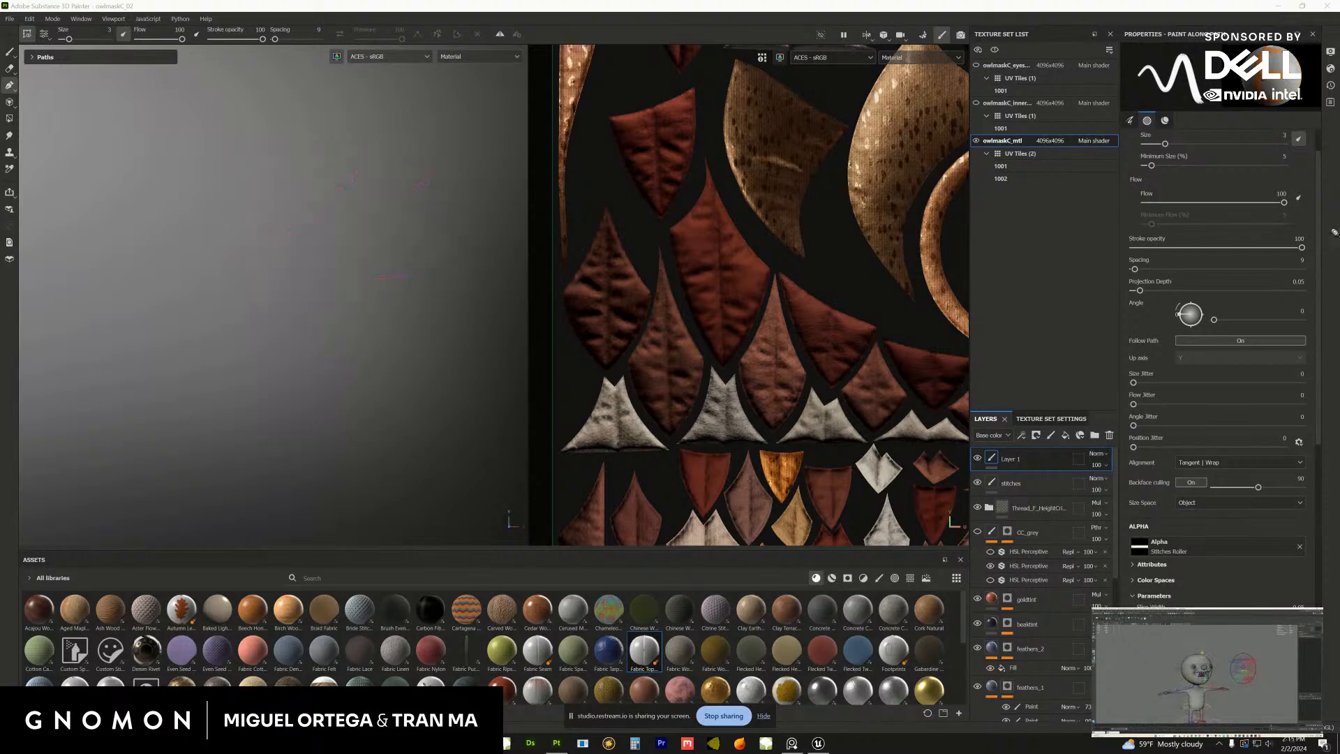
Briefly bring back the Vimeo page, and return to Substance 3D Painter to review the whole owl mask
{"action": "left_click_drag", "start_coordinate": [1339, 39], "coordinate": [408, 36]}
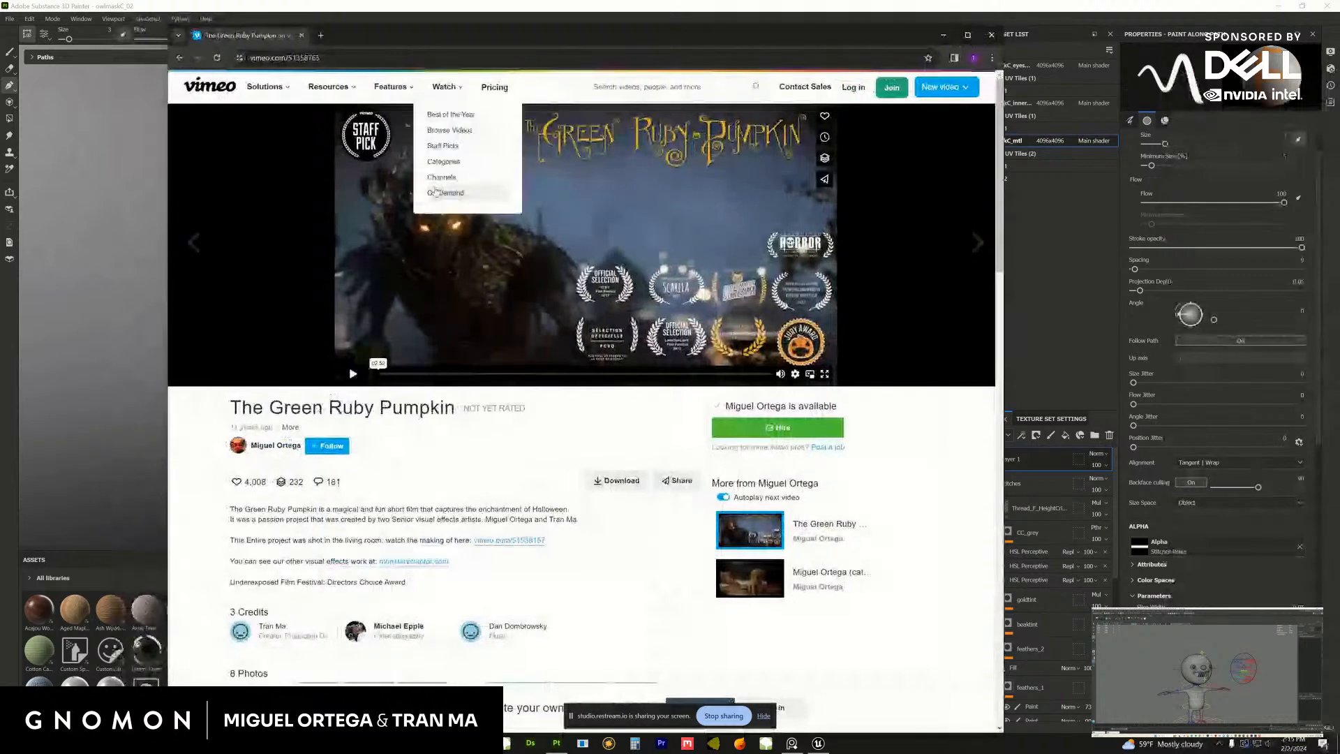
{"action": "key", "text": "alt+Tab"}
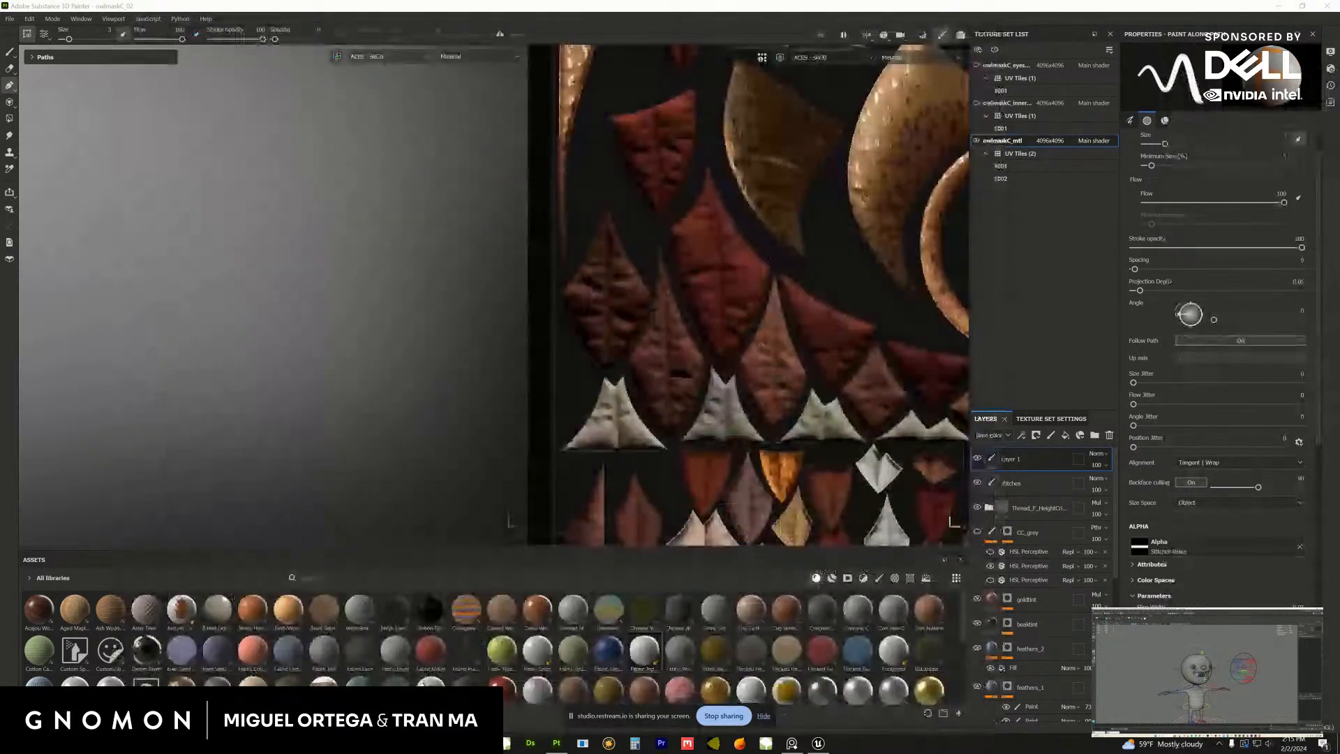
{"action": "middle_click_drag", "start_coordinate": [95, 380], "coordinate": [219, 298], "text": "alt"}
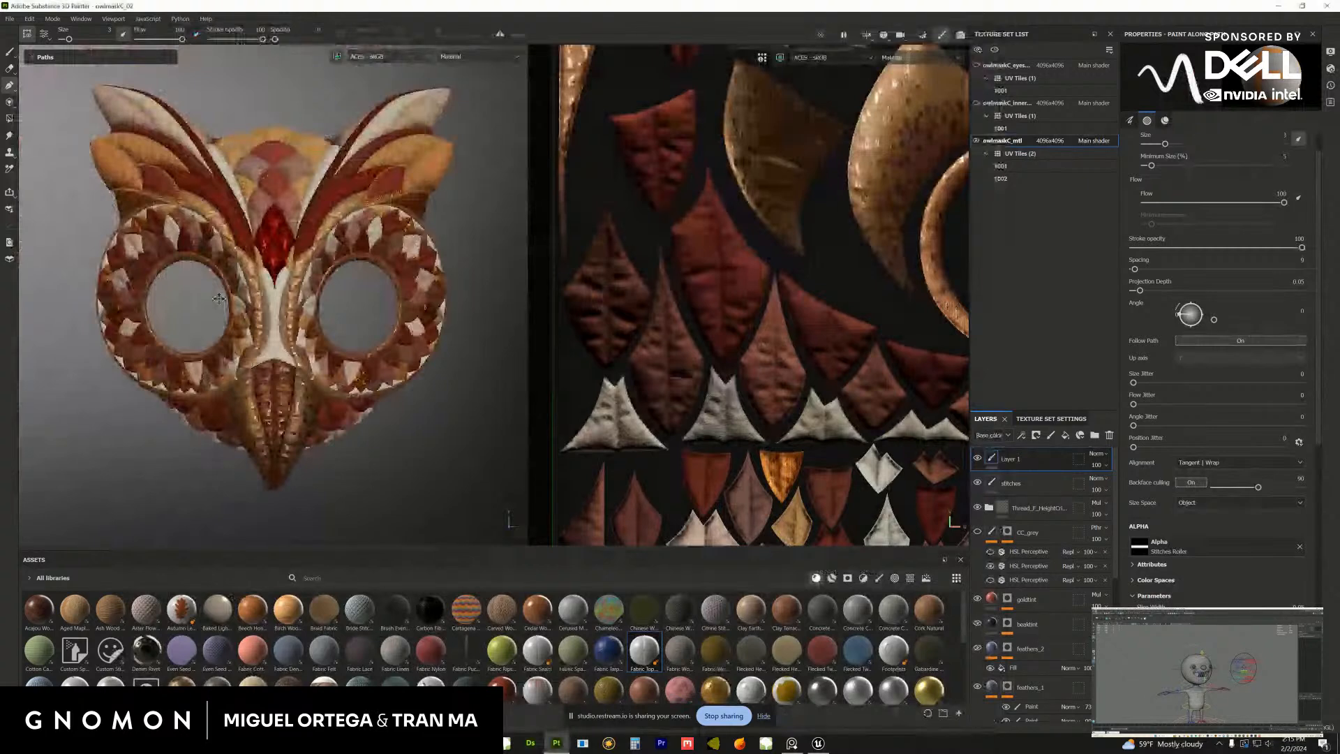
{"action": "left_click_drag", "start_coordinate": [218, 299], "coordinate": [178, 262], "text": "alt"}
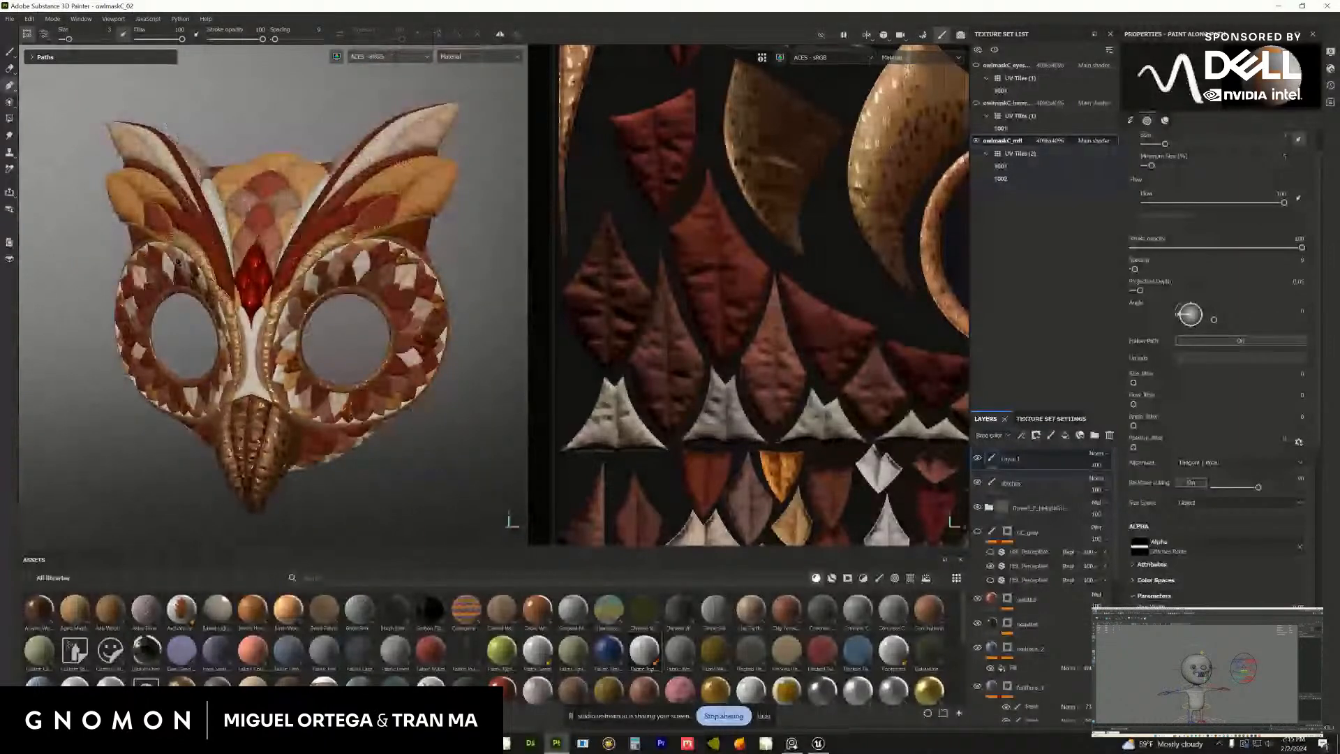
{"action": "left_click_drag", "start_coordinate": [230, 319], "coordinate": [205, 278], "text": "alt"}
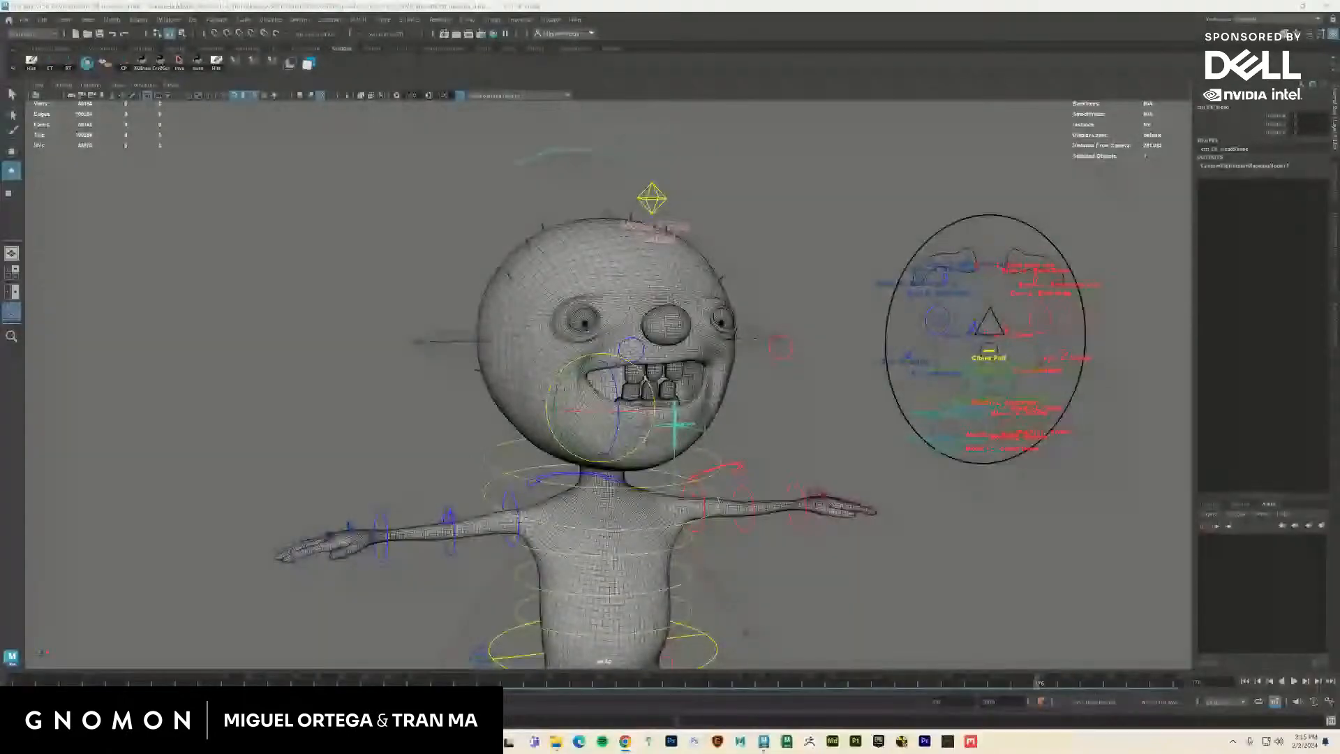
Switch to Maya to try adjusting the head control on the character rig, and undo the change
{"action": "mouse_move", "coordinate": [602, 389]}
{"action": "left_mouse_down"}
{"action": "mouse_move", "coordinate": [619, 382]}
{"action": "mouse_move", "coordinate": [568, 408]}
{"action": "mouse_move", "coordinate": [660, 414]}
{"action": "mouse_move", "coordinate": [550, 410]}
{"action": "mouse_move", "coordinate": [597, 394]}
{"action": "left_mouse_up"}
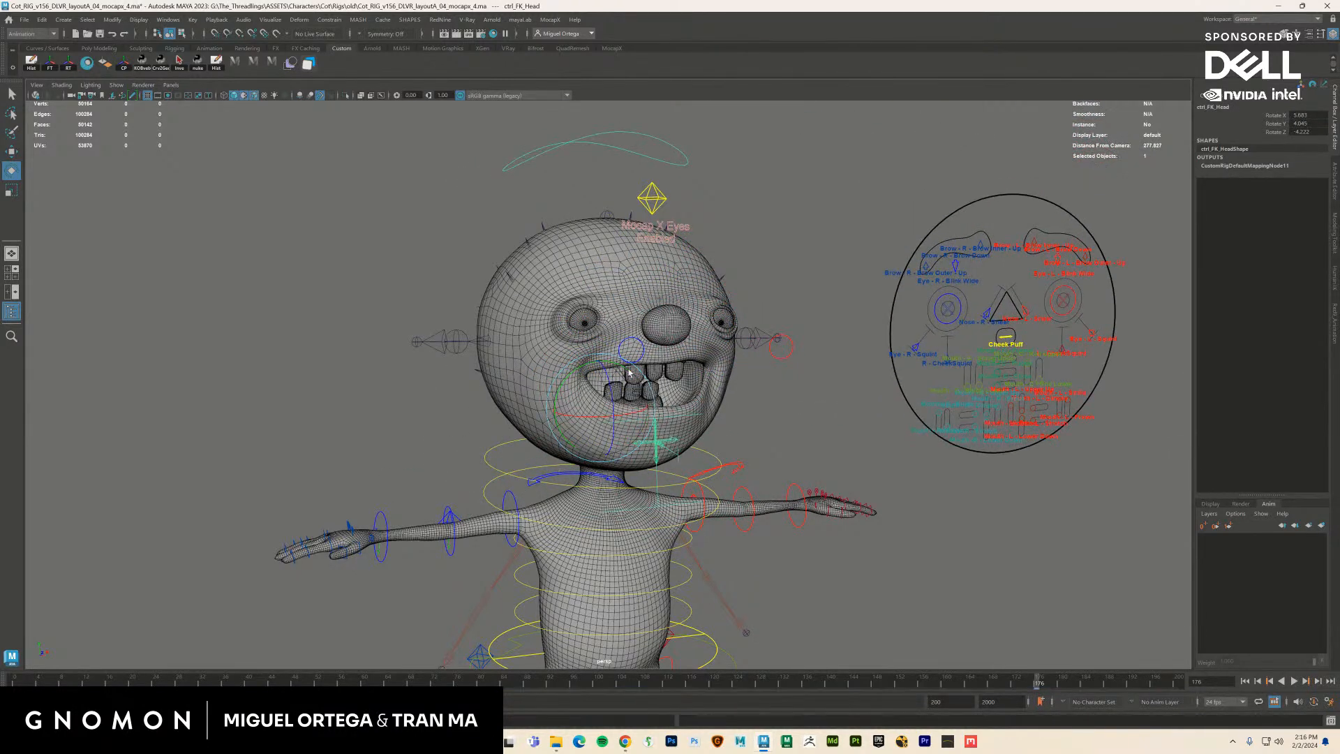
{"action": "key", "text": "ctrl+z"}
{"action": "right_click_drag", "start_coordinate": [808, 344], "coordinate": [418, 227], "text": "alt"}
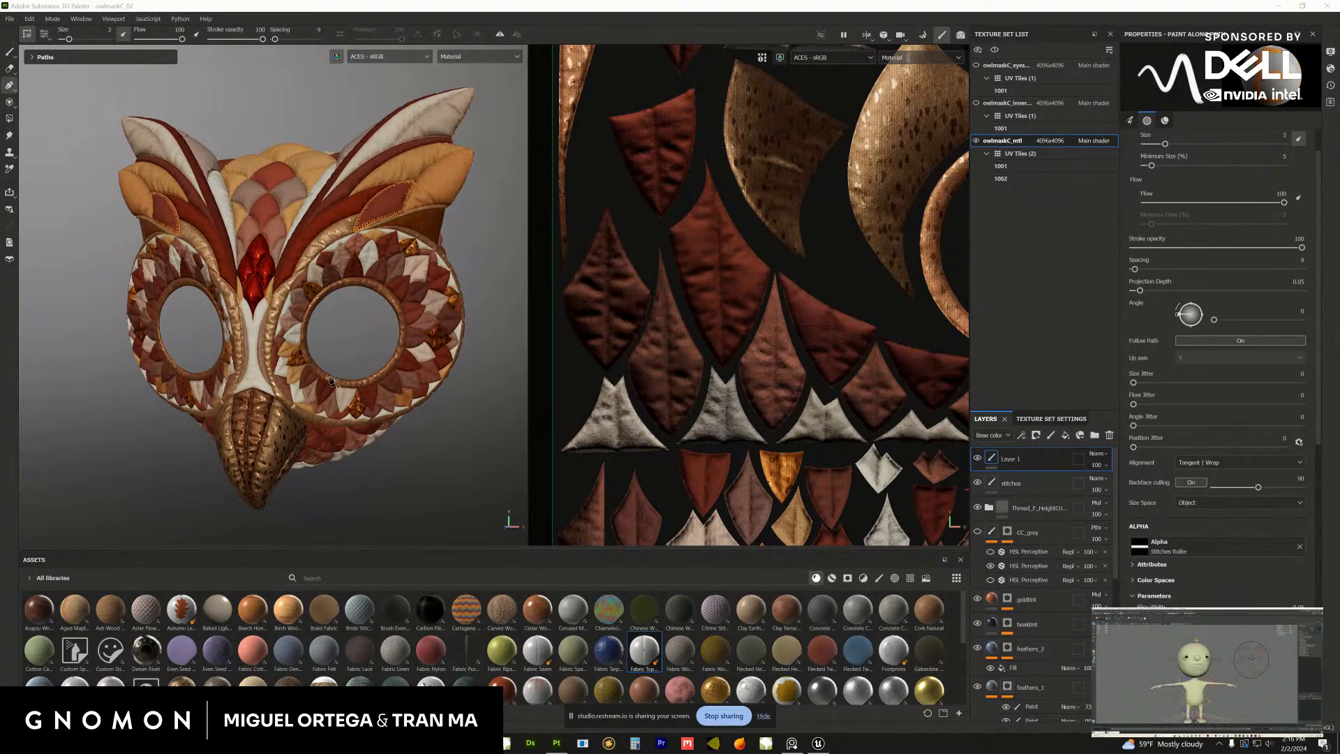
Switch to the browser and bring the ArtStation page of the "Green" portrait artwork over the owl mask project
{"action": "left_click_drag", "start_coordinate": [331, 380], "coordinate": [280, 400], "text": "alt"}
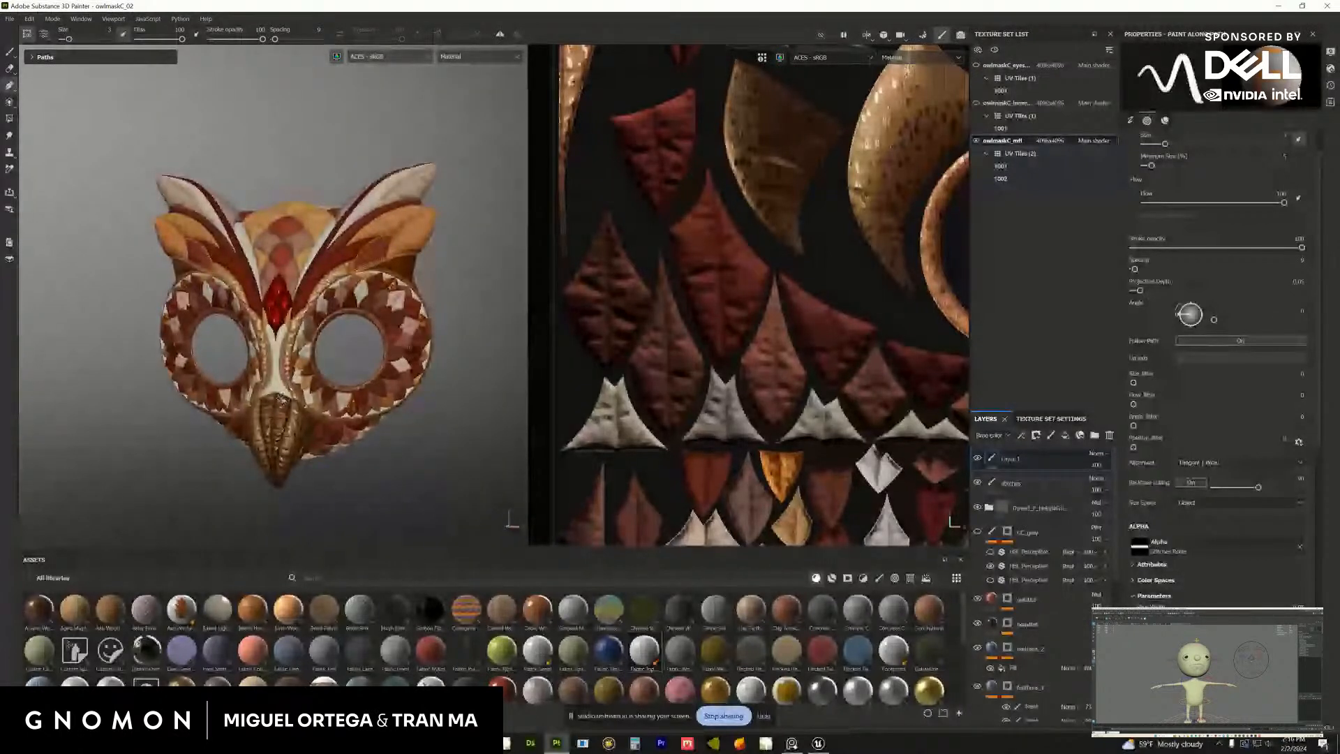
{"action": "key", "text": "alt+Tab"}
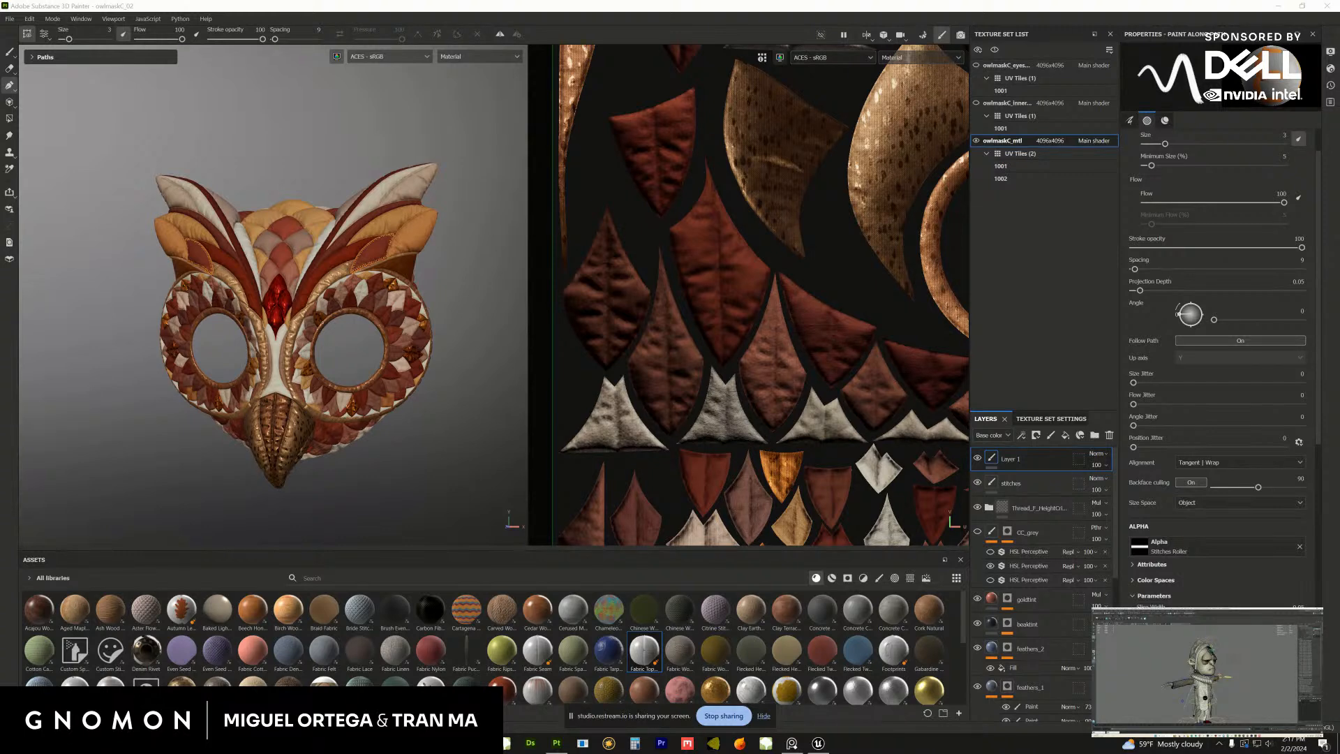
{"action": "mouse_move", "coordinate": [1339, 198]}
{"action": "left_mouse_down"}
{"action": "mouse_move", "coordinate": [957, 199]}
{"action": "mouse_move", "coordinate": [478, 36]}
{"action": "left_mouse_up"}
{"action": "left_click", "coordinate": [404, 420]}
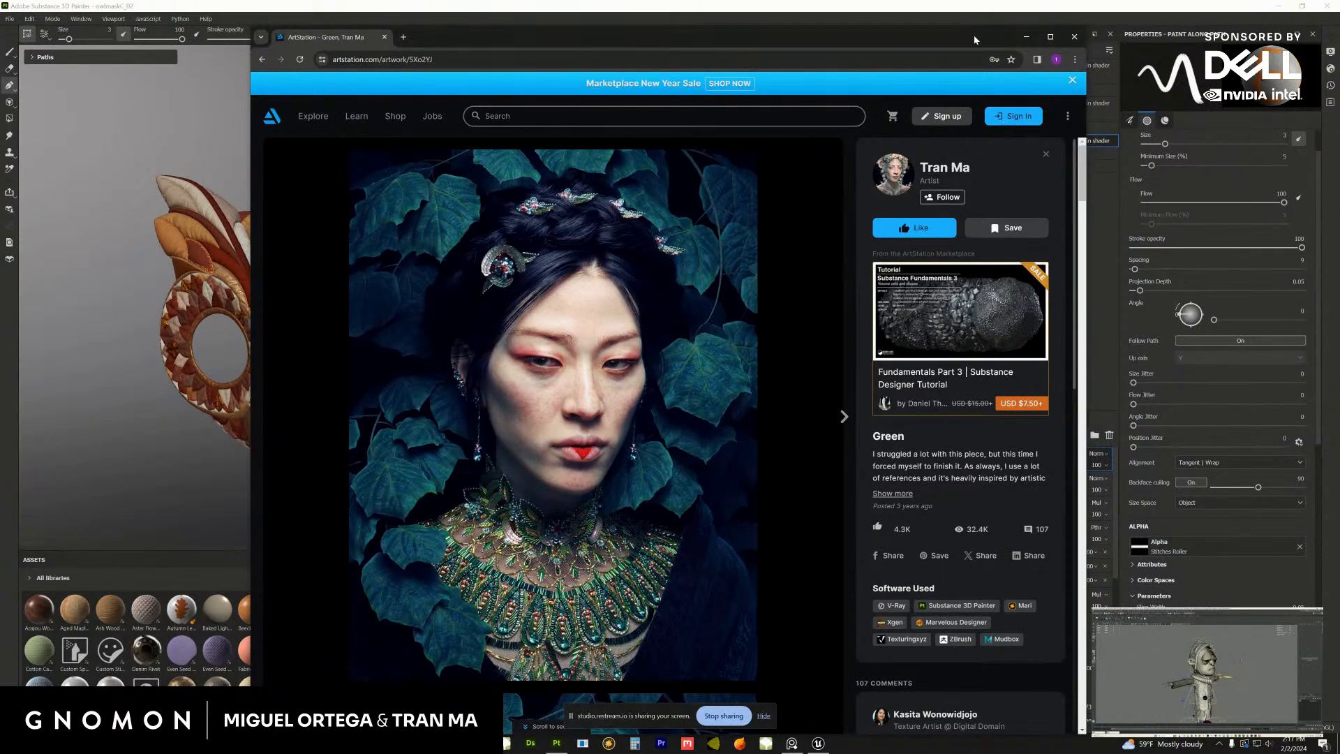
{"action": "left_click_drag", "start_coordinate": [975, 39], "coordinate": [990, 20]}
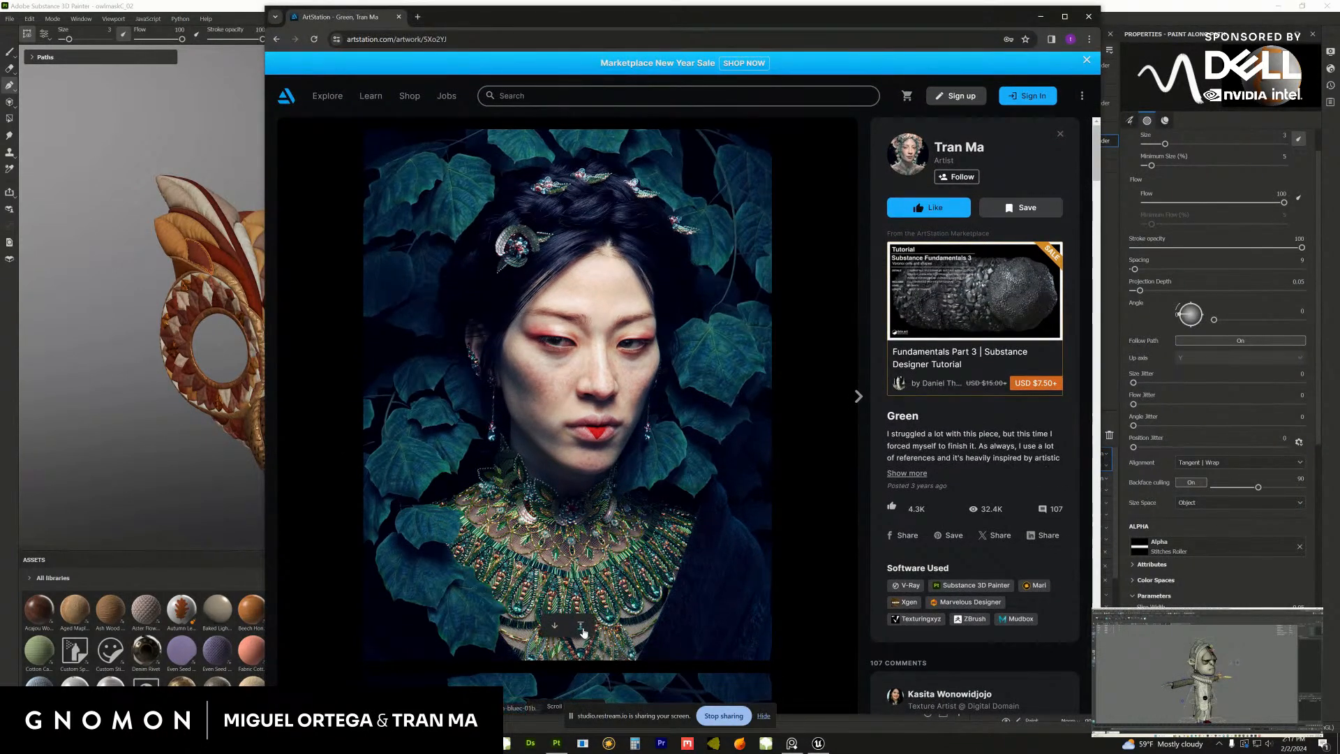
Open the "Green" portrait at full size and sketch a horizontal annotation line across the leaves and hair
{"action": "left_click", "coordinate": [582, 628]}
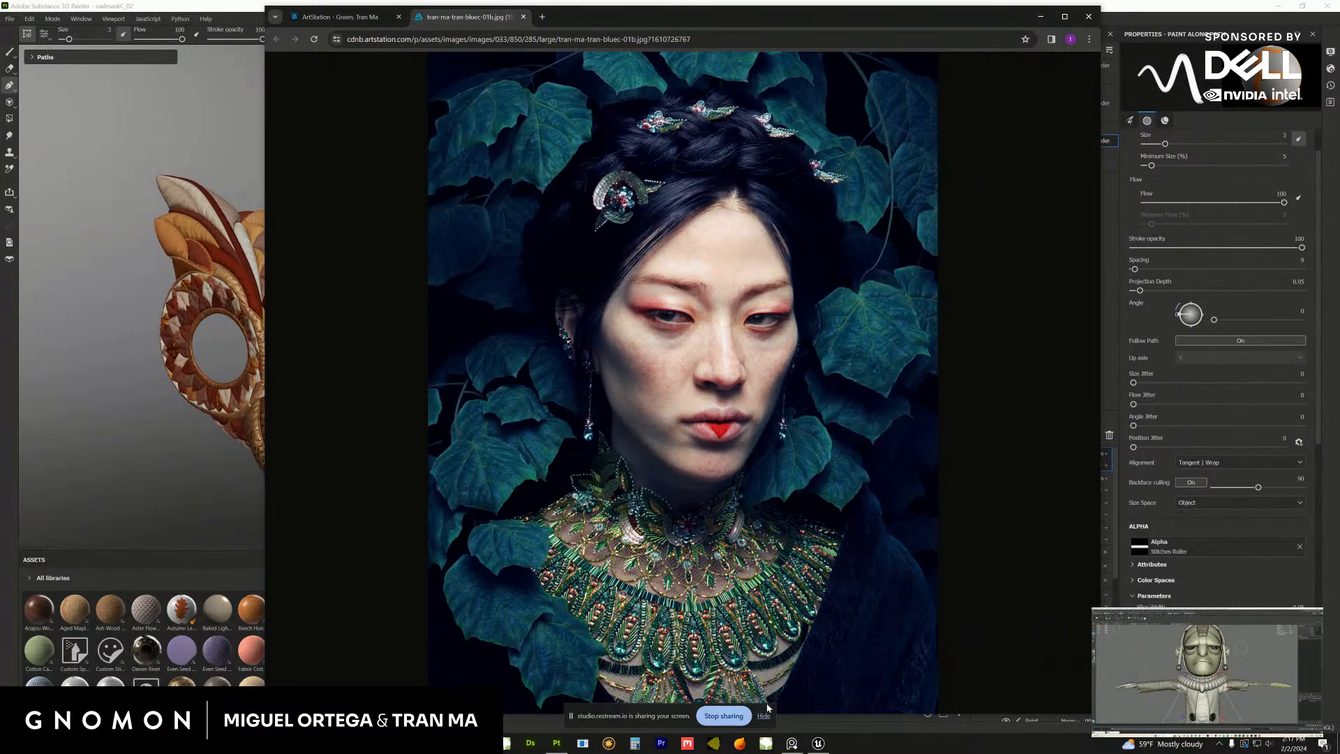
{"action": "left_click_drag", "start_coordinate": [975, 30], "coordinate": [976, 24]}
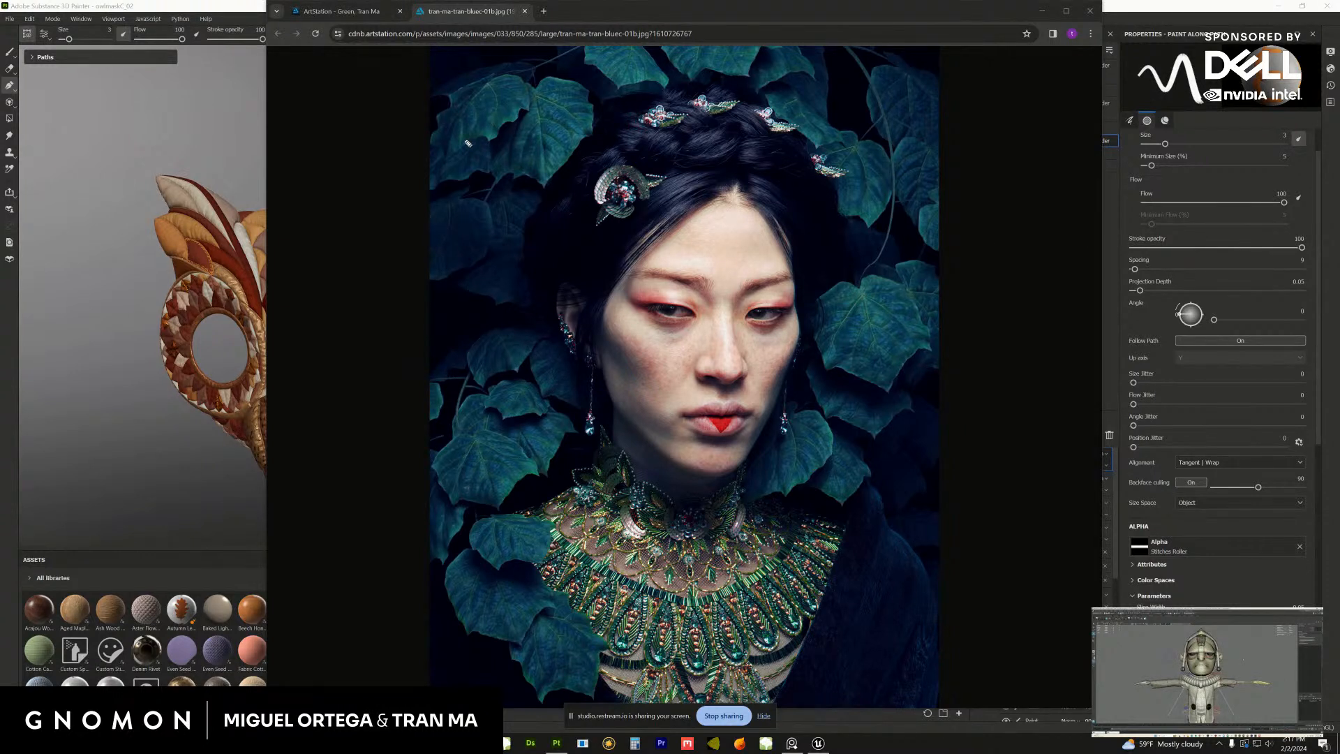
{"action": "left_click_drag", "start_coordinate": [465, 139], "coordinate": [796, 150]}
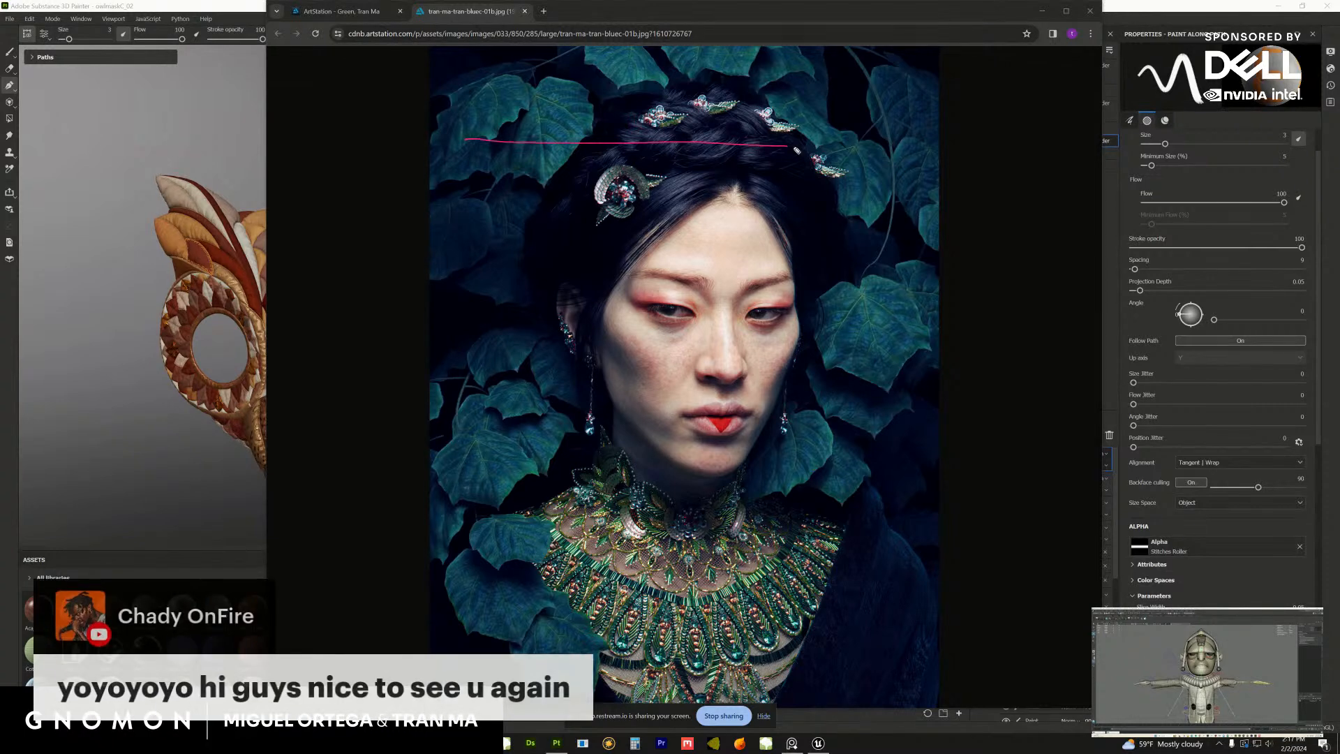
Leave the portrait and return to Substance 3D Painter to review the owl mask up close from a slight angle
{"action": "key", "text": "alt+Tab"}
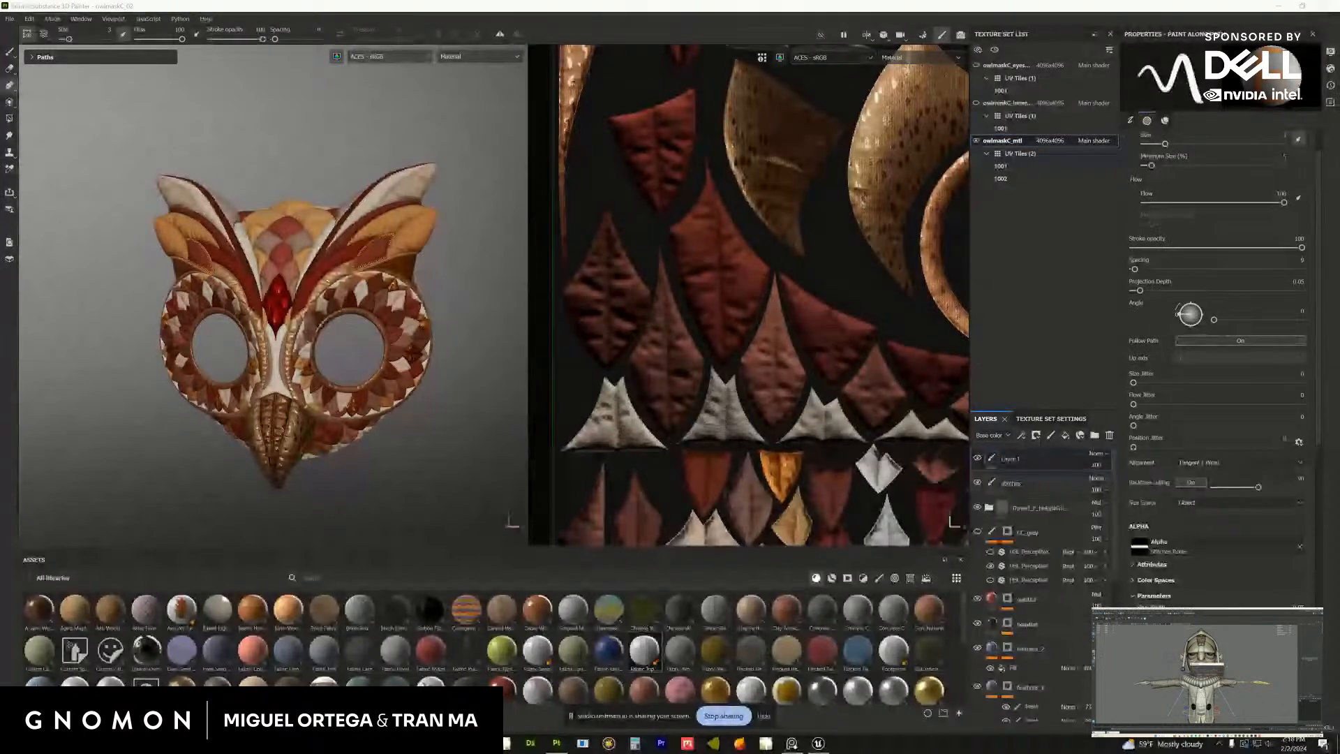
{"action": "key", "text": "super+d"}
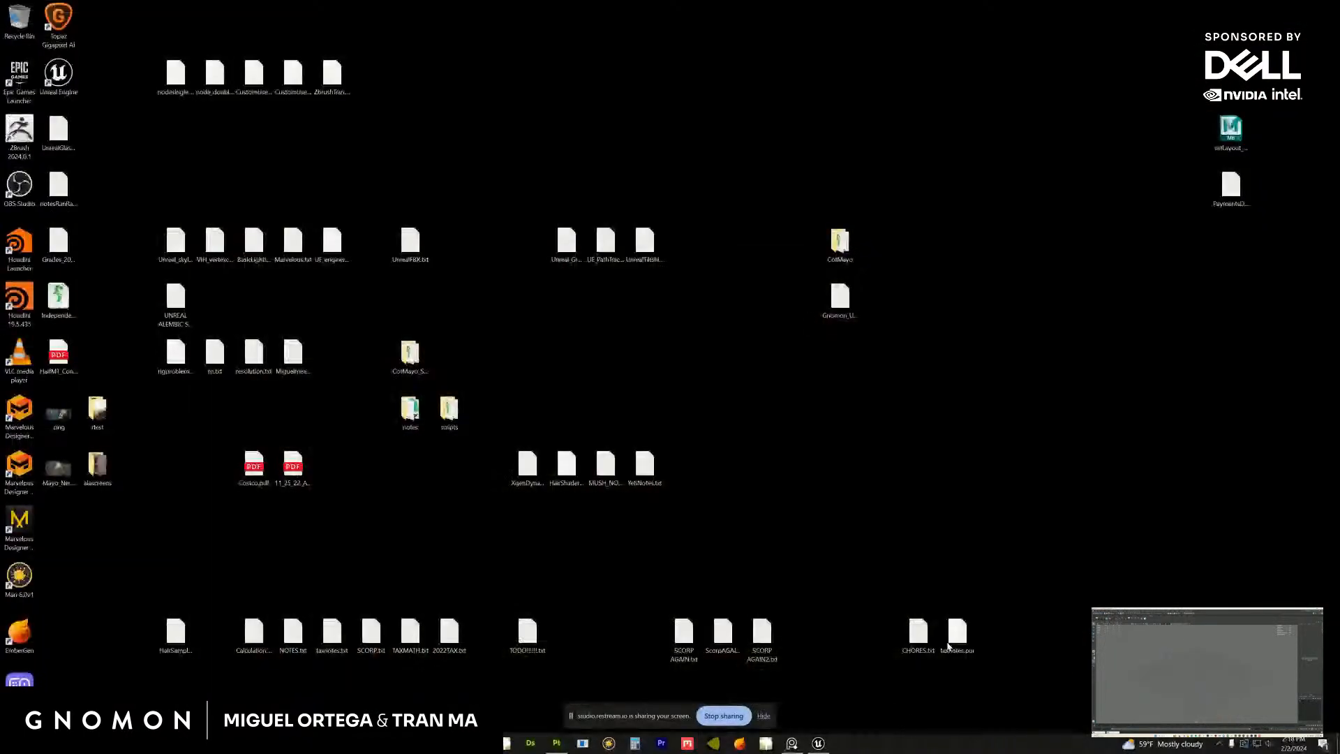
{"action": "left_click", "coordinate": [557, 742]}
{"action": "left_click_drag", "start_coordinate": [358, 368], "coordinate": [273, 305], "text": "alt"}
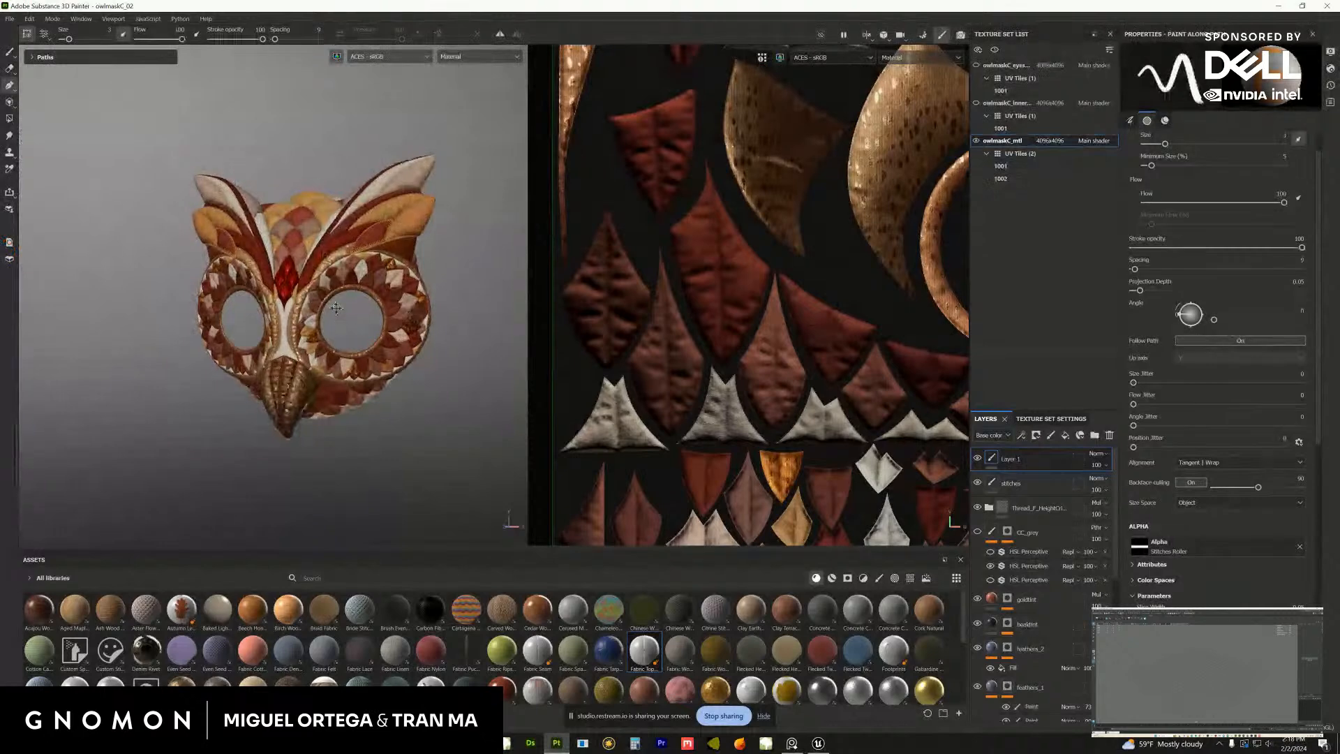
{"action": "scroll", "coordinate": [336, 307], "scroll_direction": "up", "scroll_amount": 5}
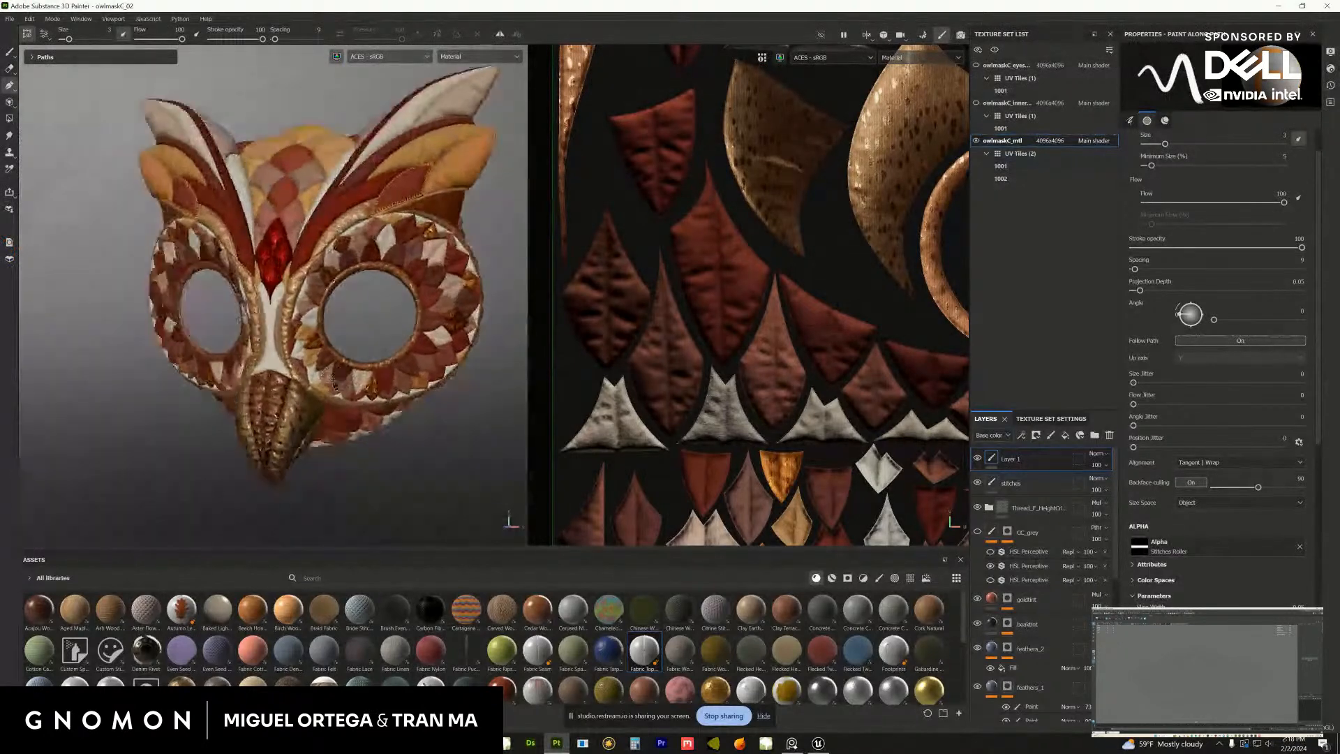